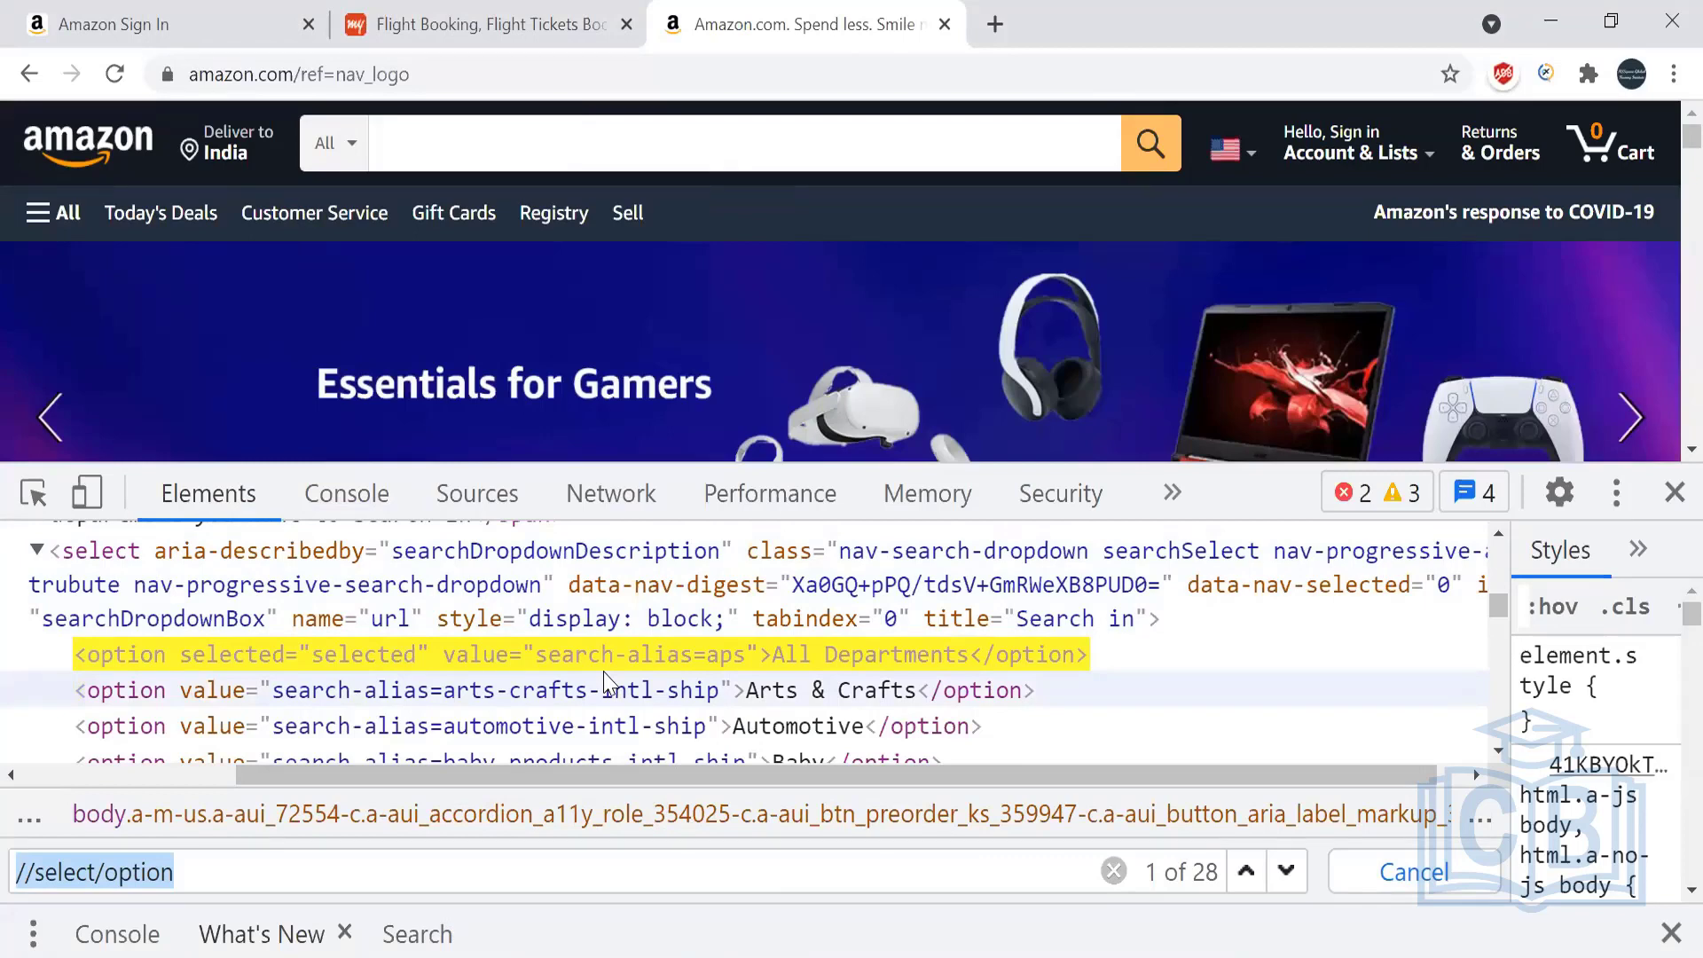
Step: Examine the option elements listed inside the search category dropdown's select element
left_click(849, 691)
key("Down")
key("Down")
key("Down")
key("Down")
key("Down")
key("Down")
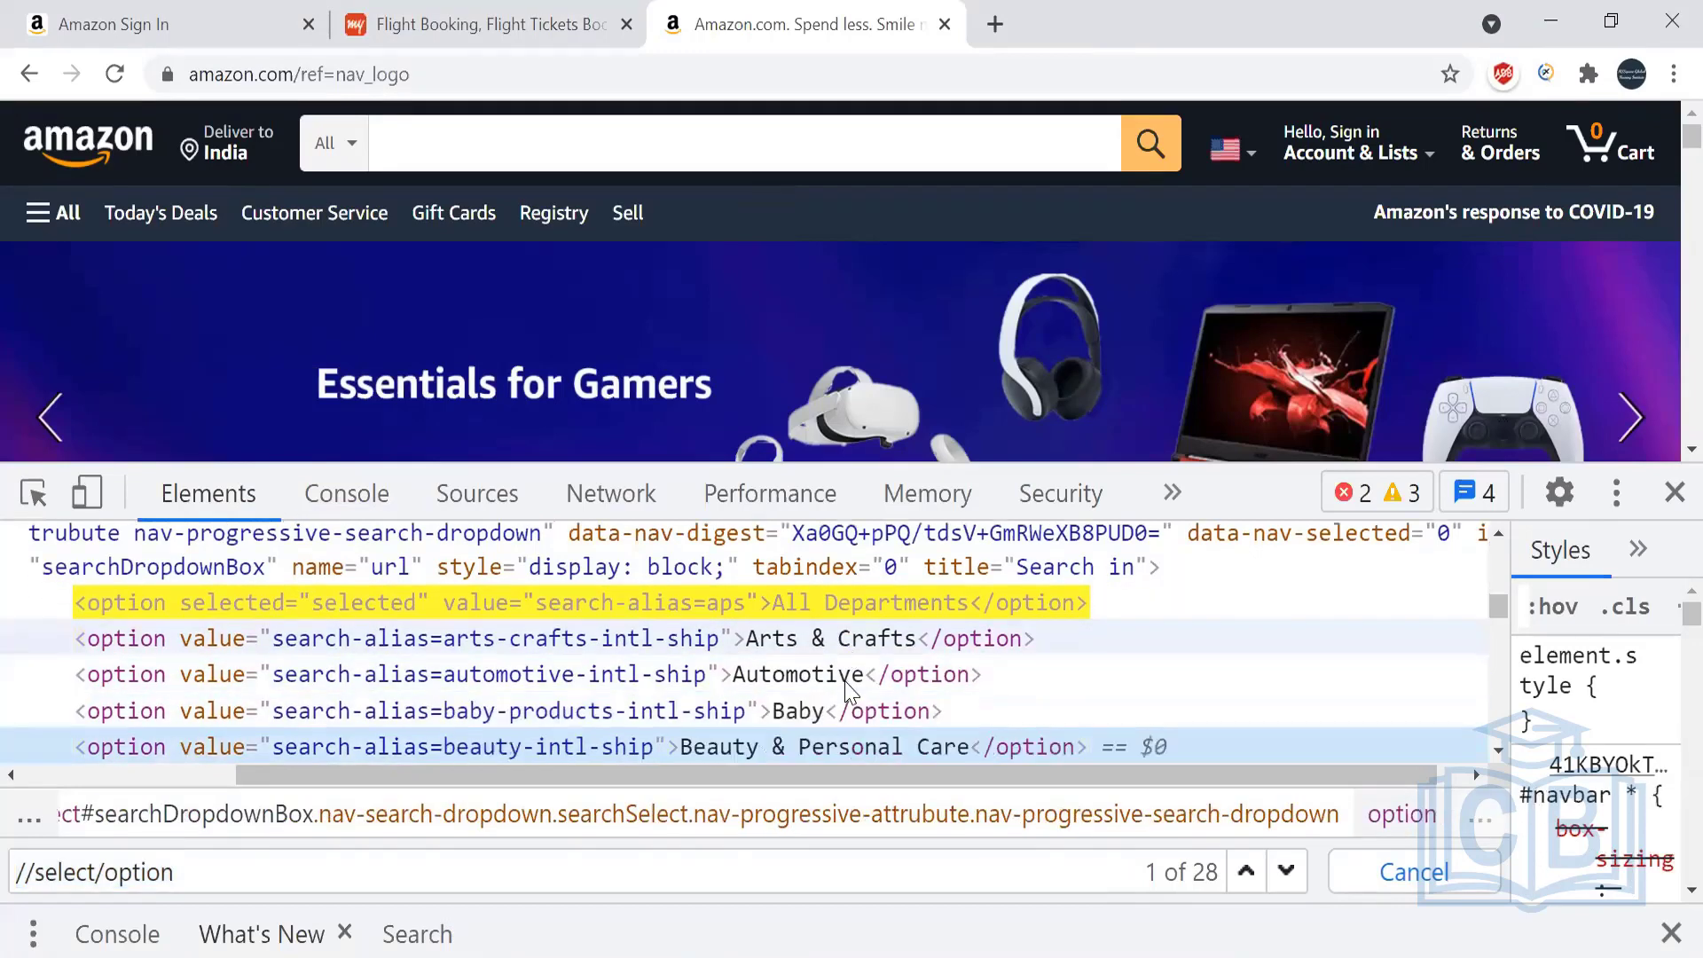
key("Up")
key("Up")
key("Up")
key("Up")
key("Up")
key("Up")
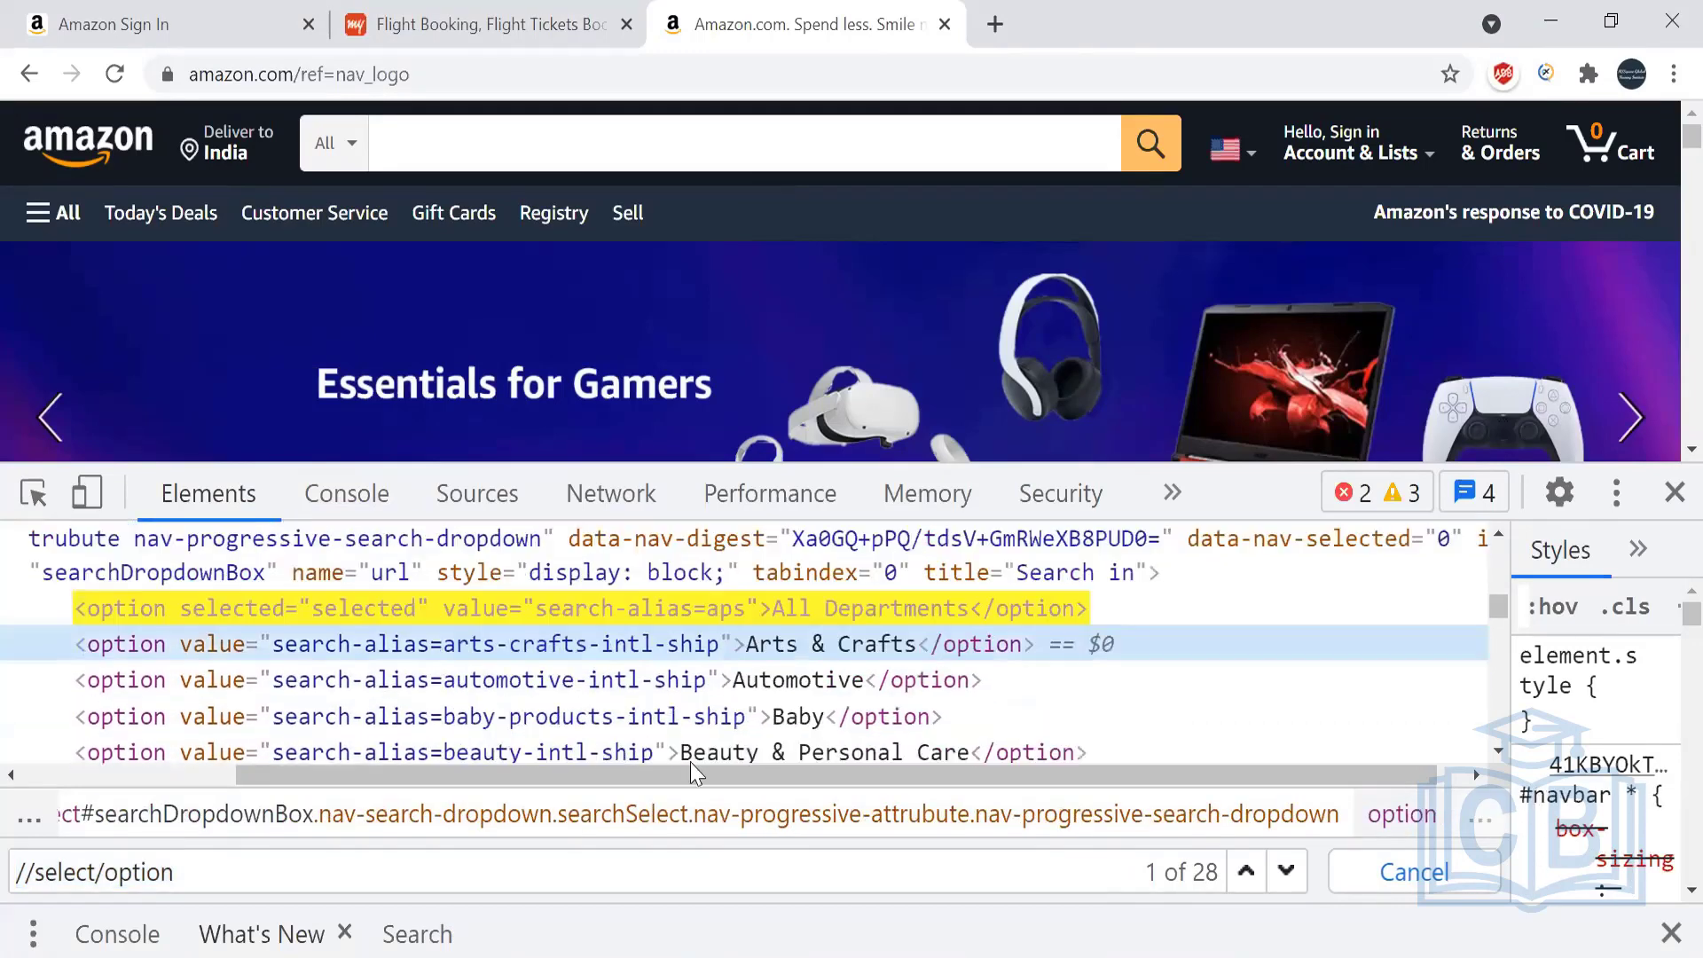
left_click(142, 872)
triple_click(97, 867)
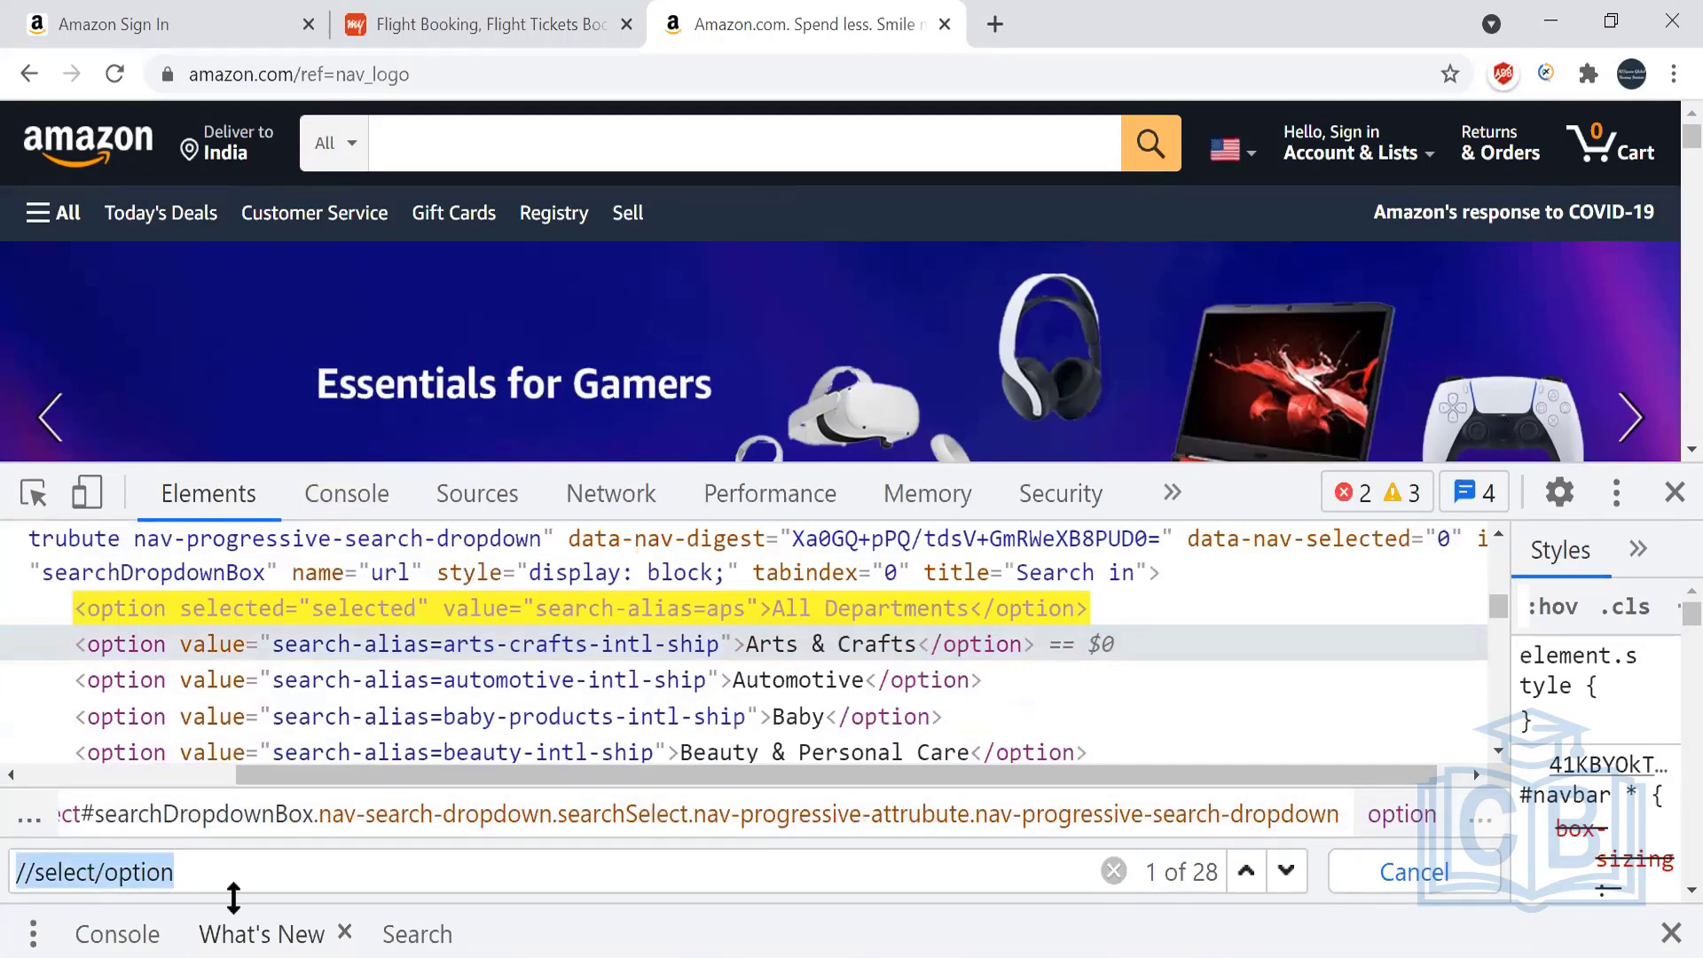
left_click(264, 885)
key("BackSpace")
key("BackSpace")
key("BackSpace")
key("BackSpace")
key("BackSpace")
key("BackSpace")
key("BackSpace")
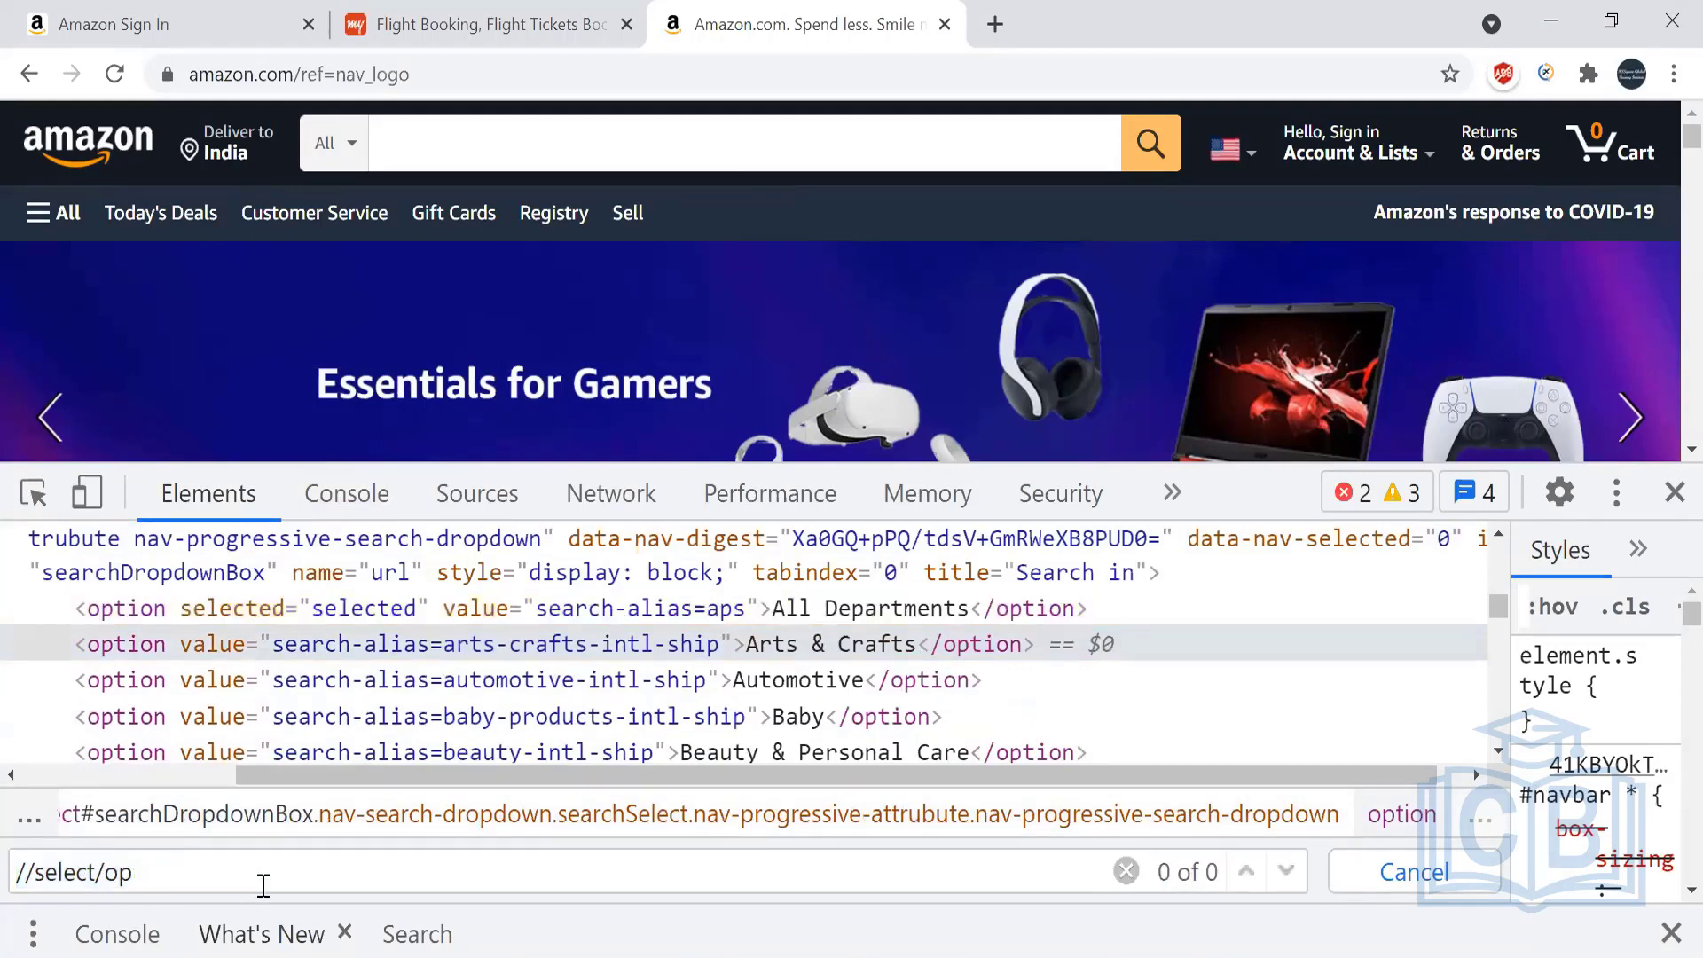
type("[")
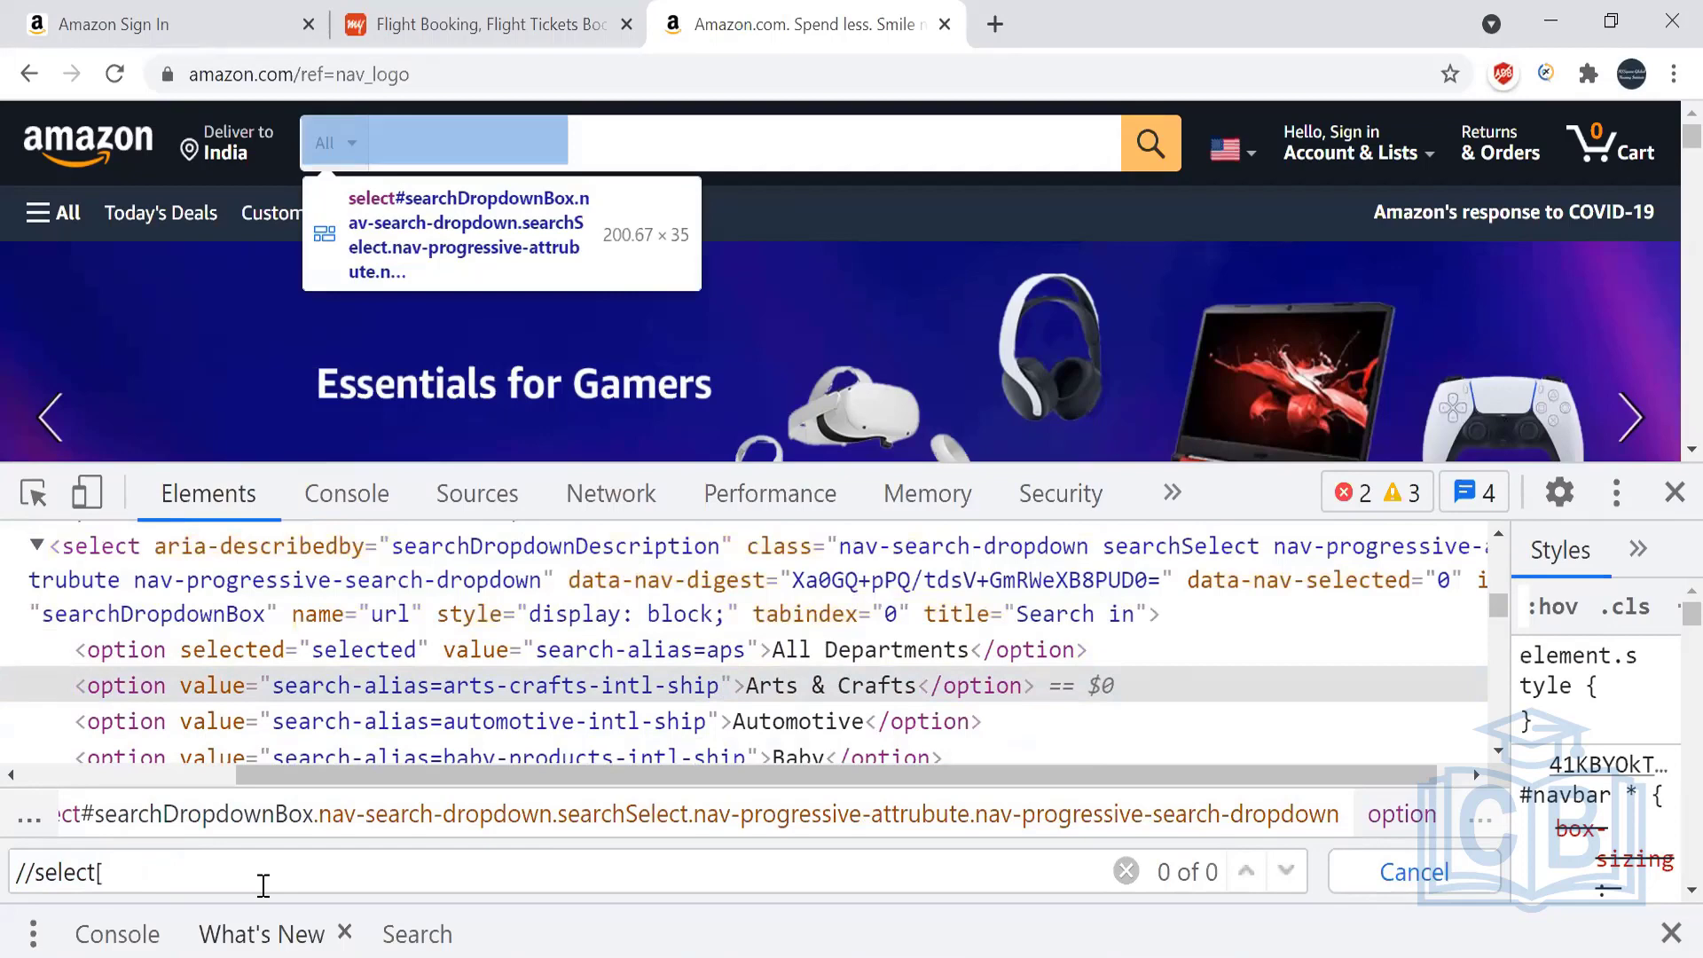
type("@nam")
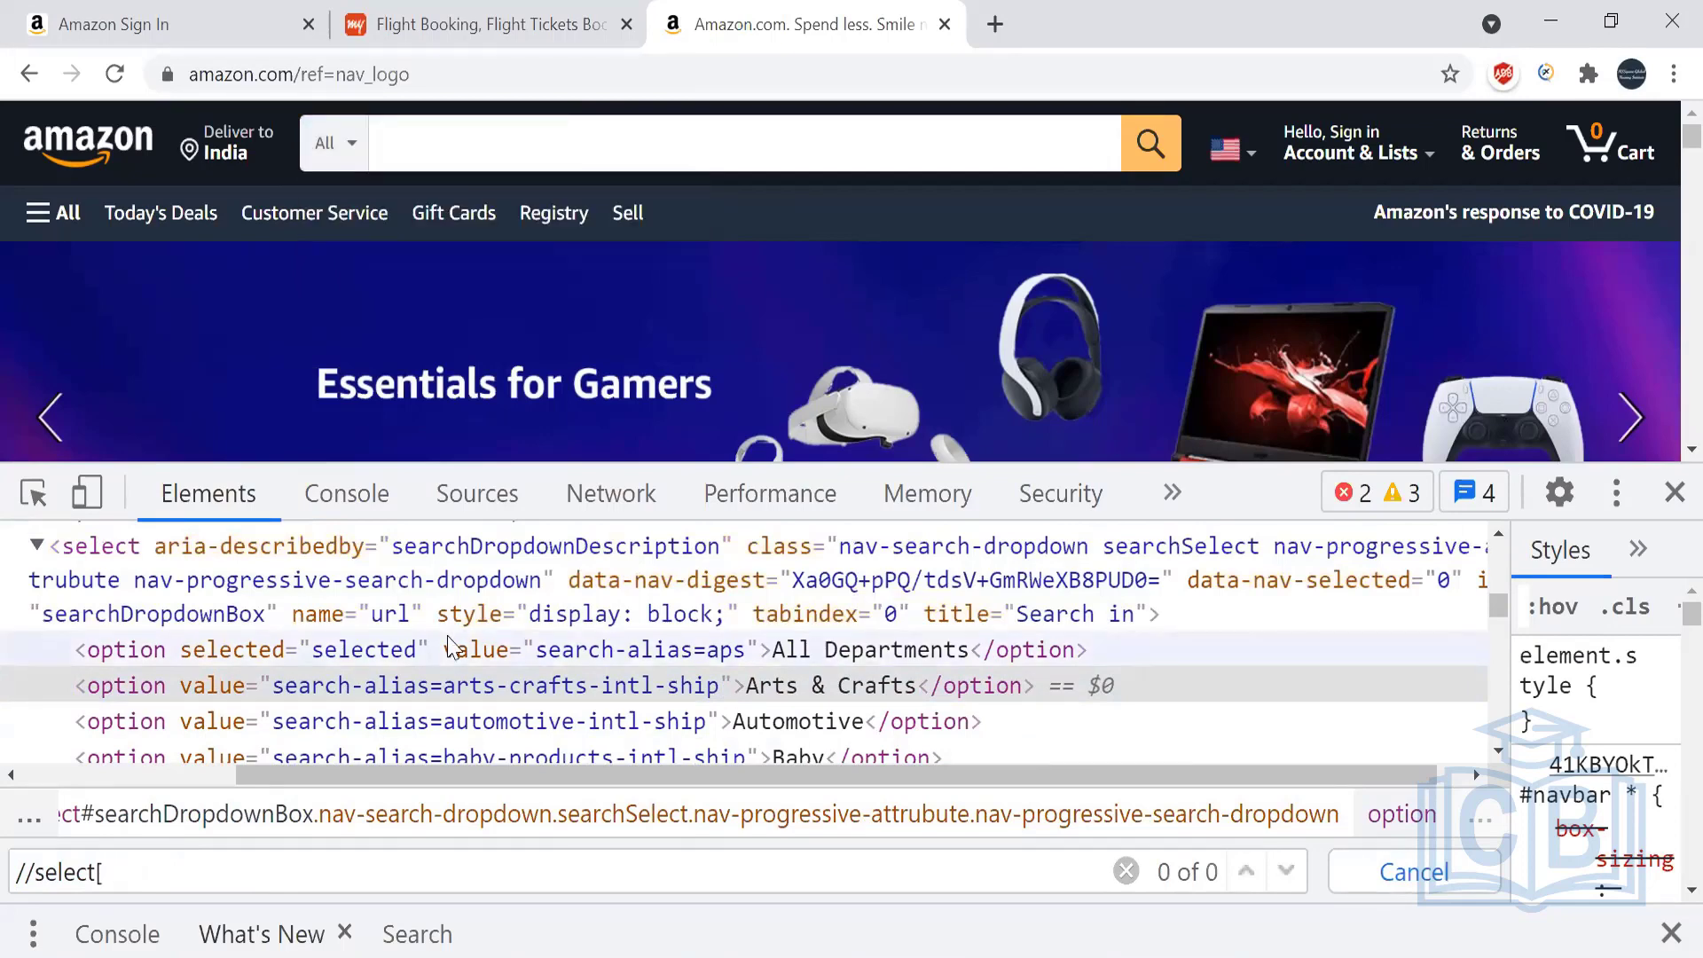
type("e='url']")
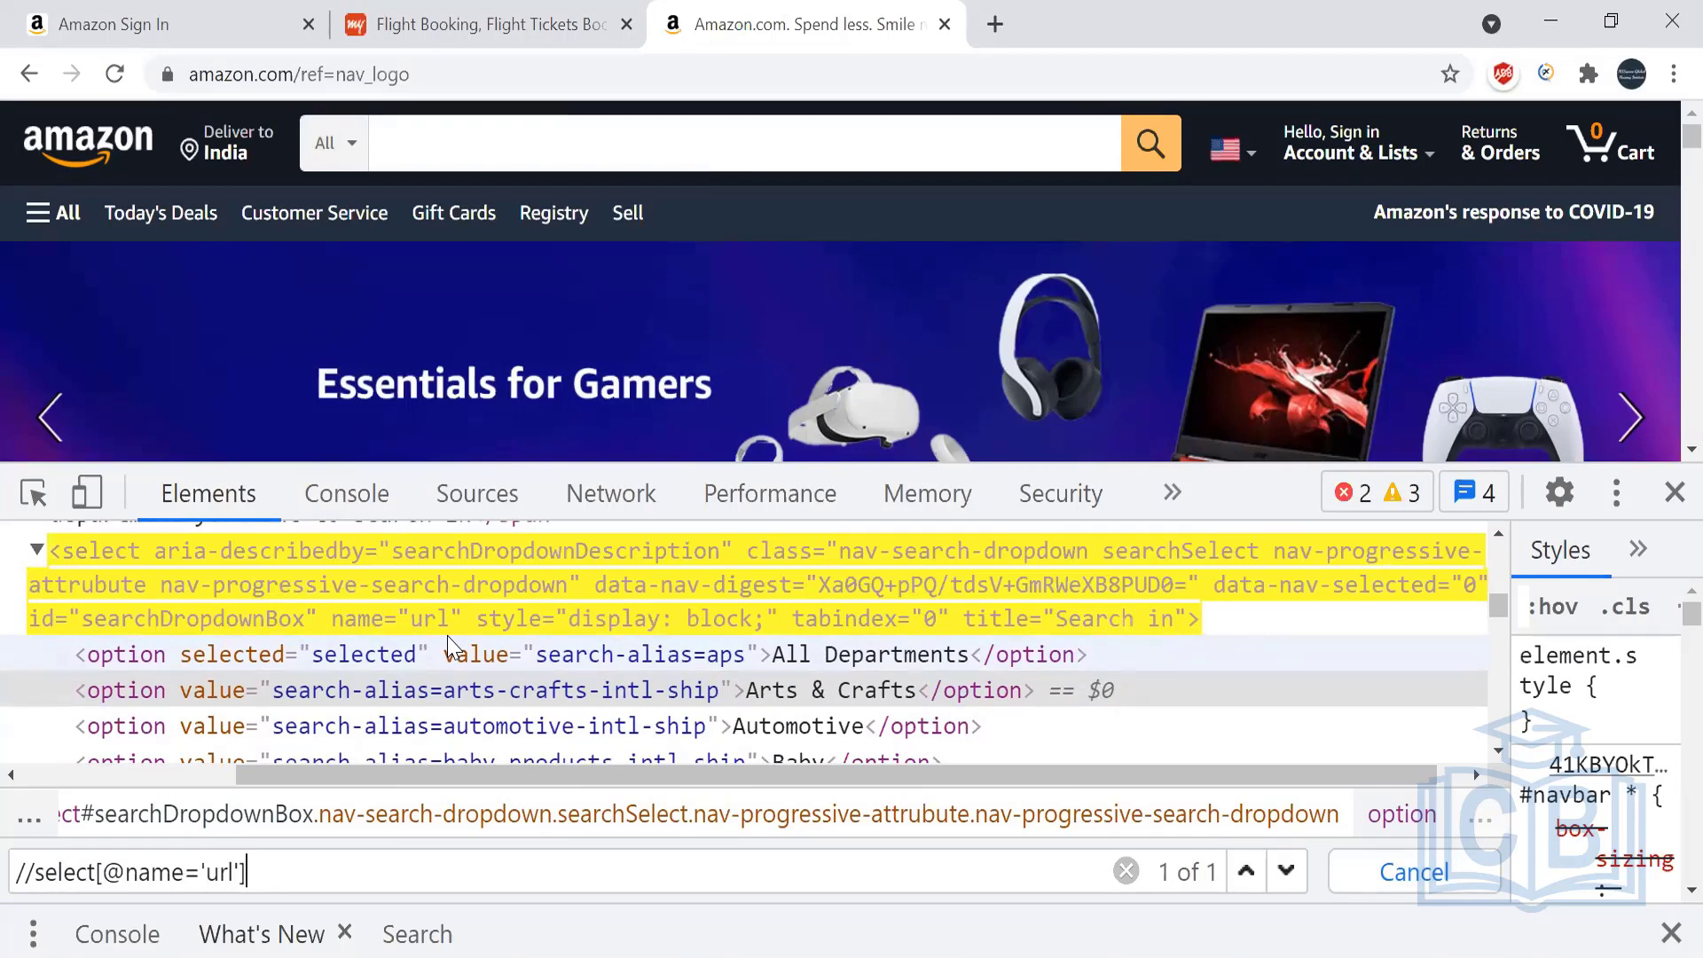
type("/optin")
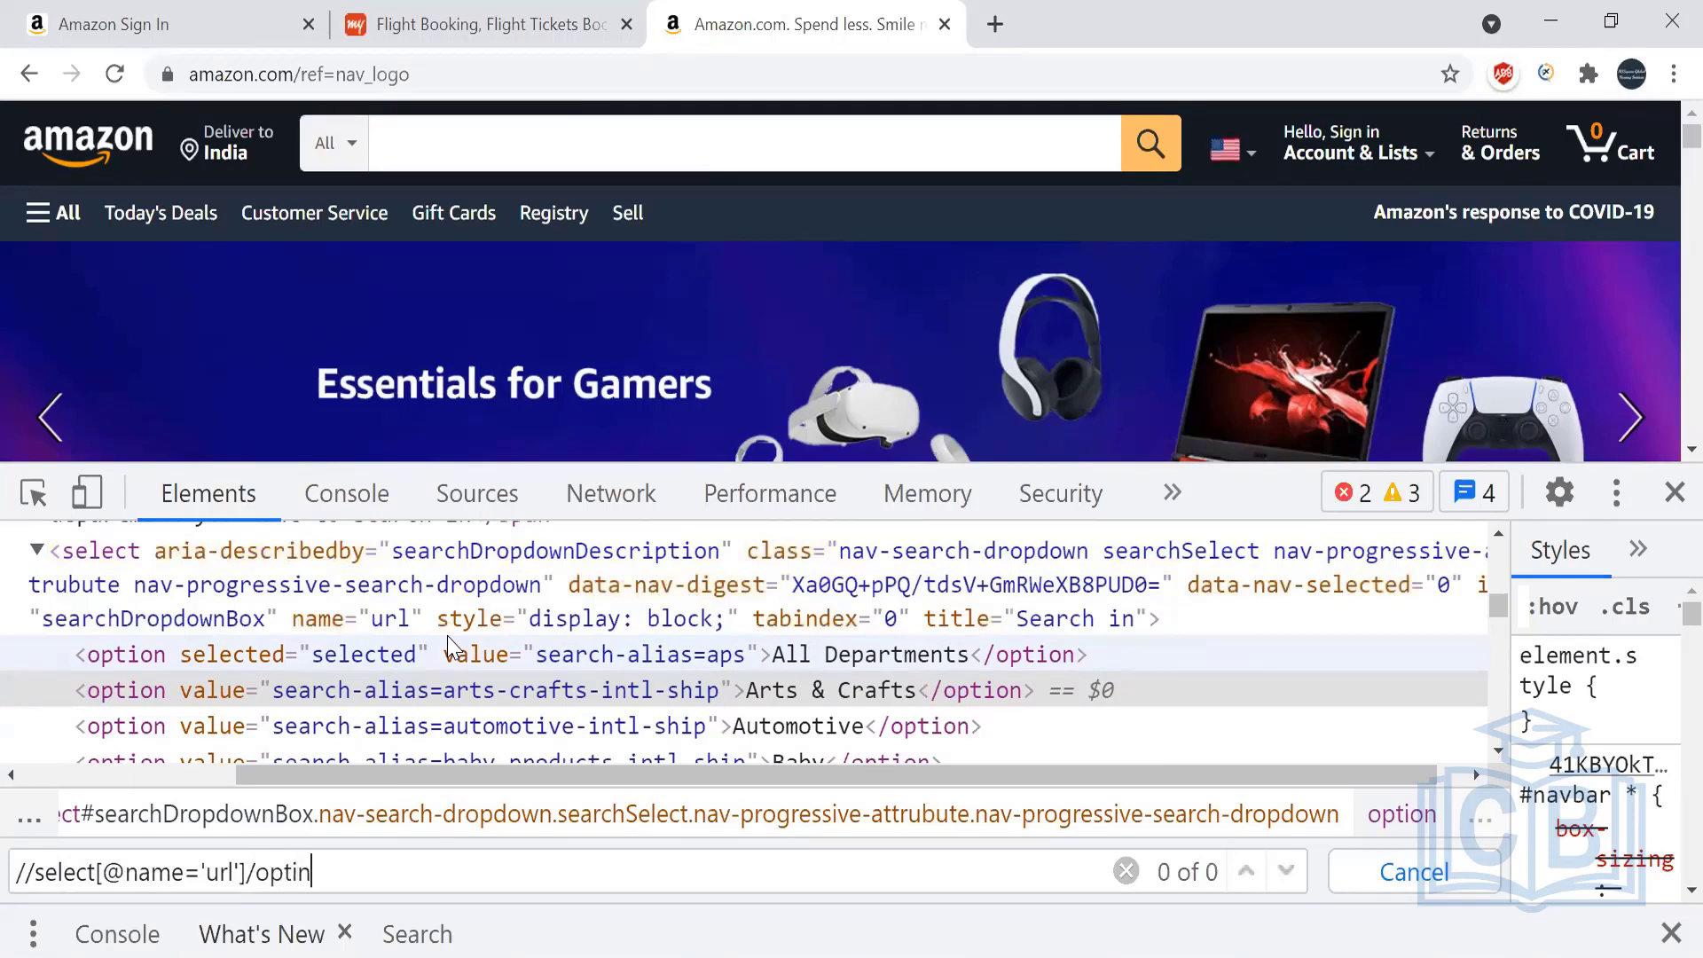
key("BackSpace")
type("on")
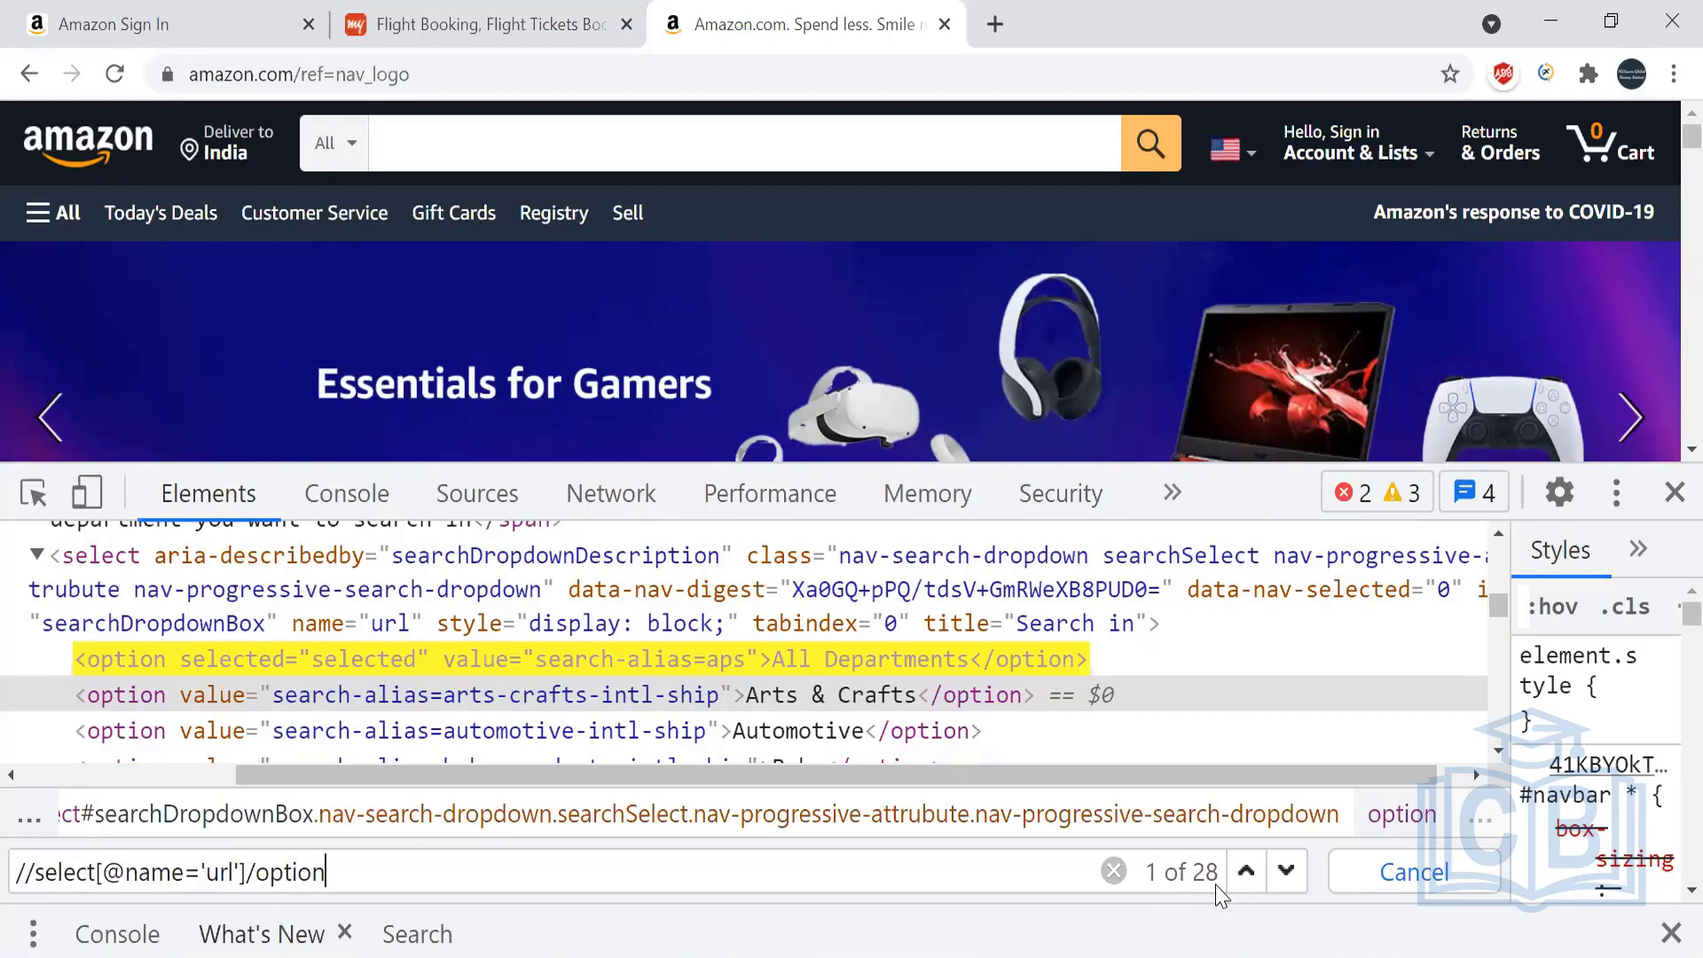
key("ctrl+a")
key("ctrl+c")
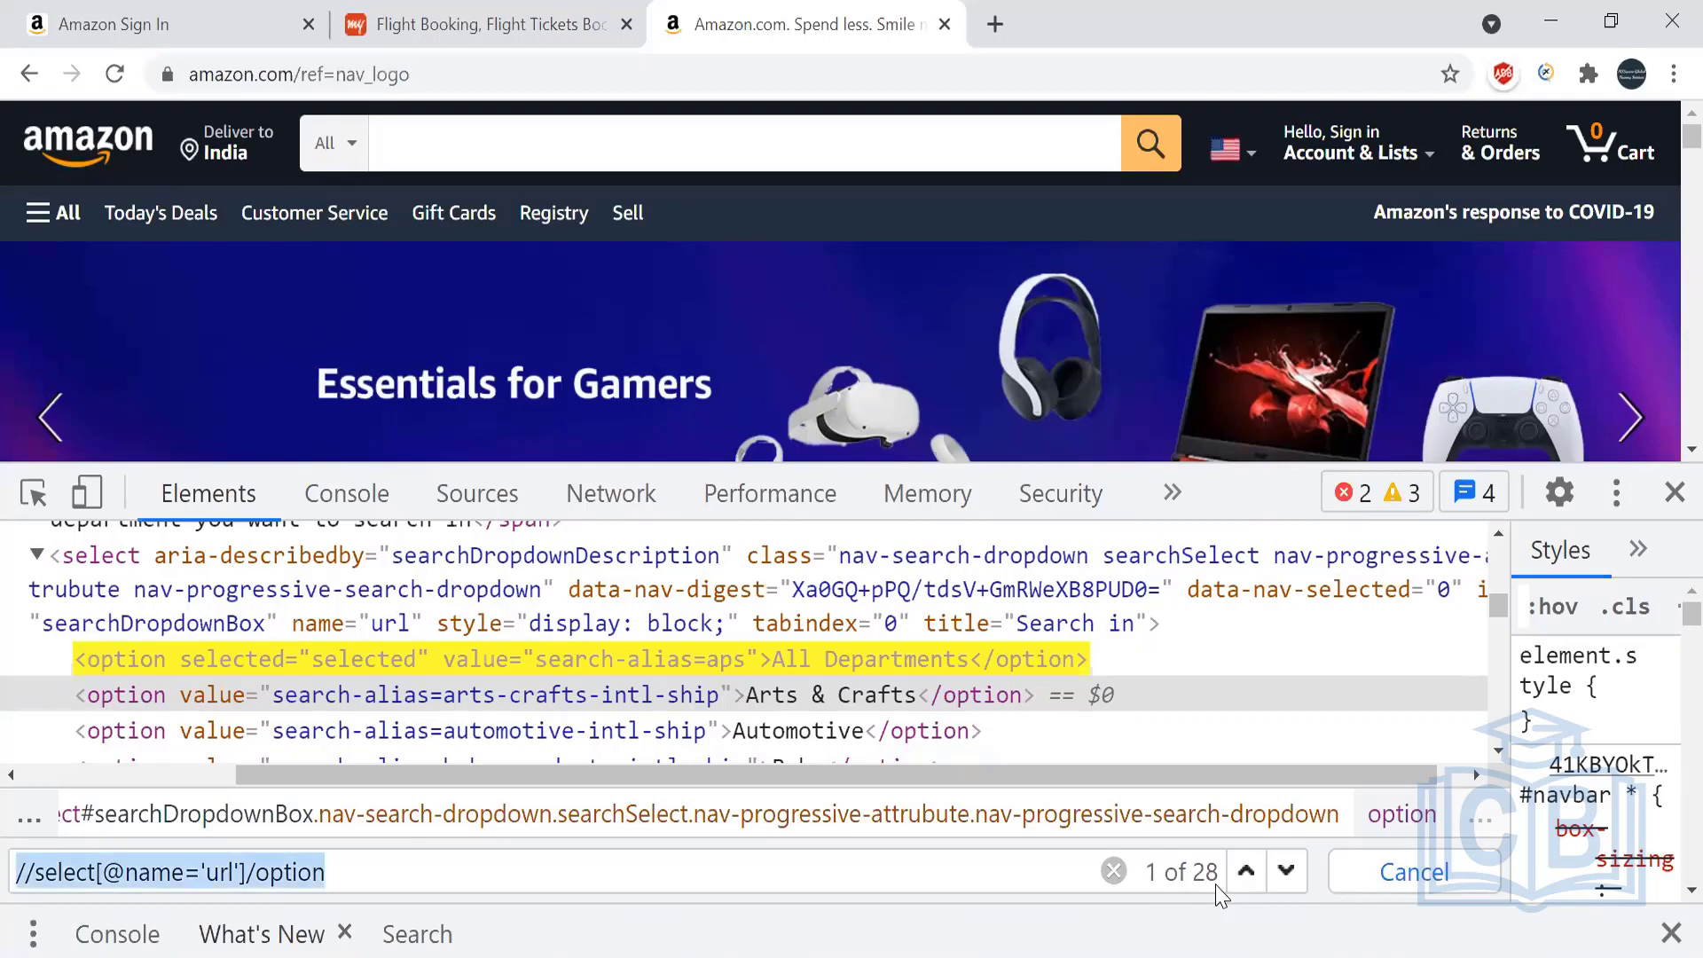
Step: Switch to Ginger and add a UIElement Action directly after the Launch URL action
key("alt+Tab")
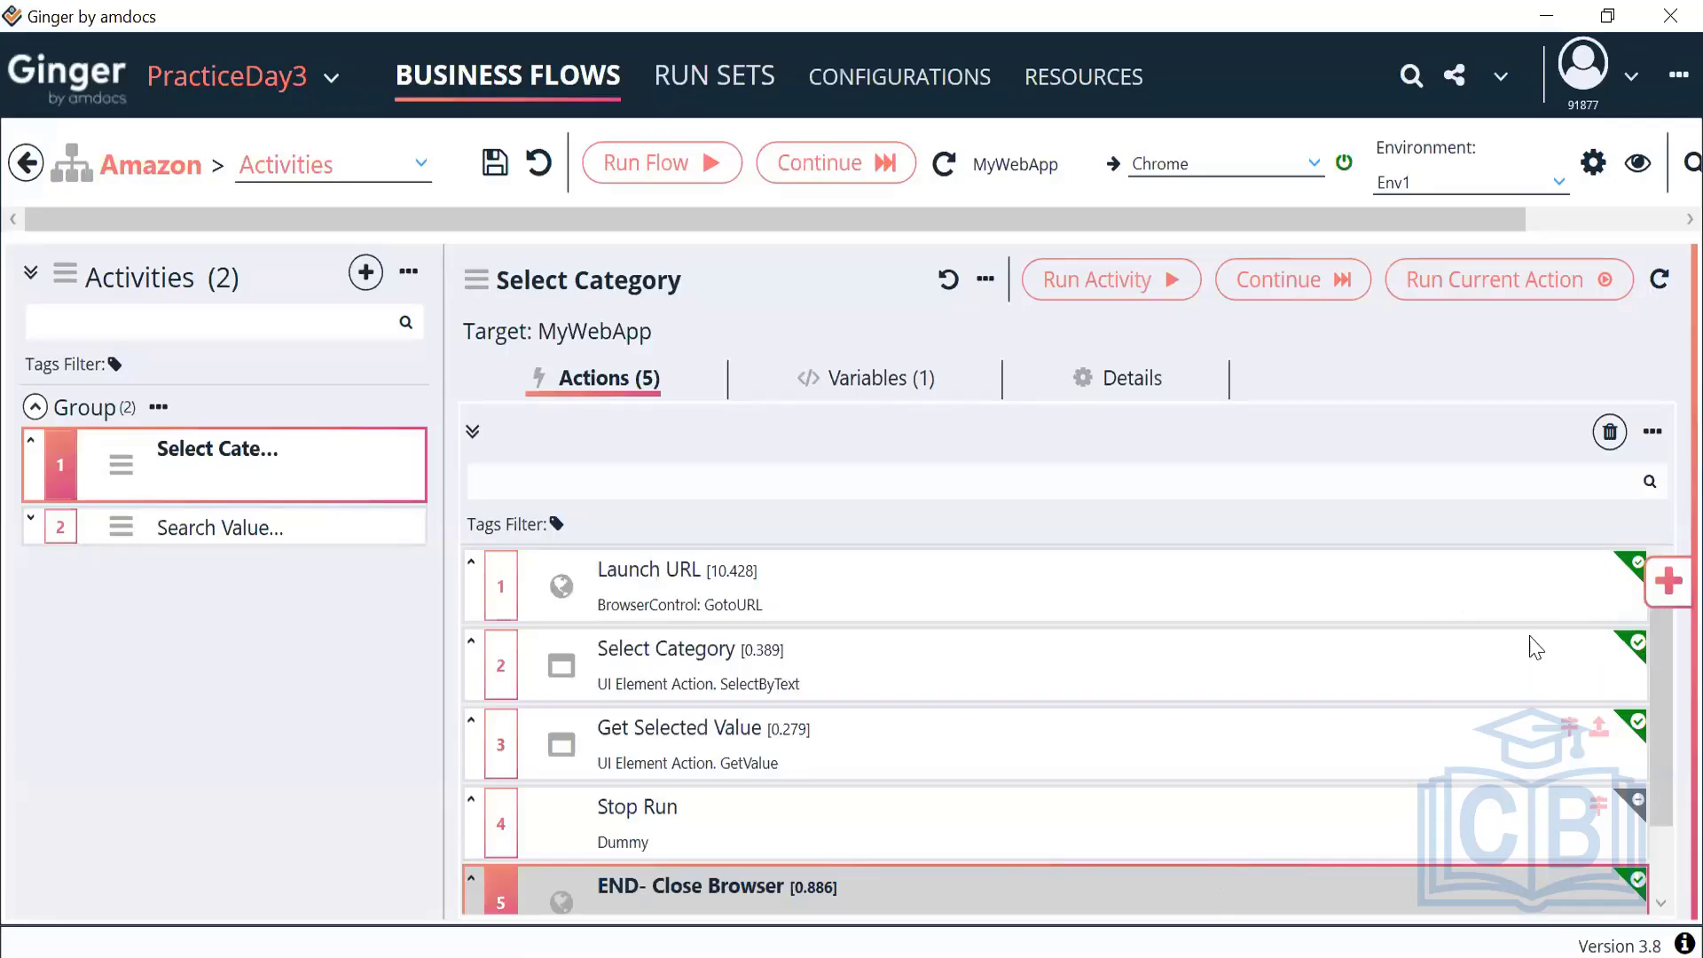
left_click(1086, 683)
left_click(1143, 595)
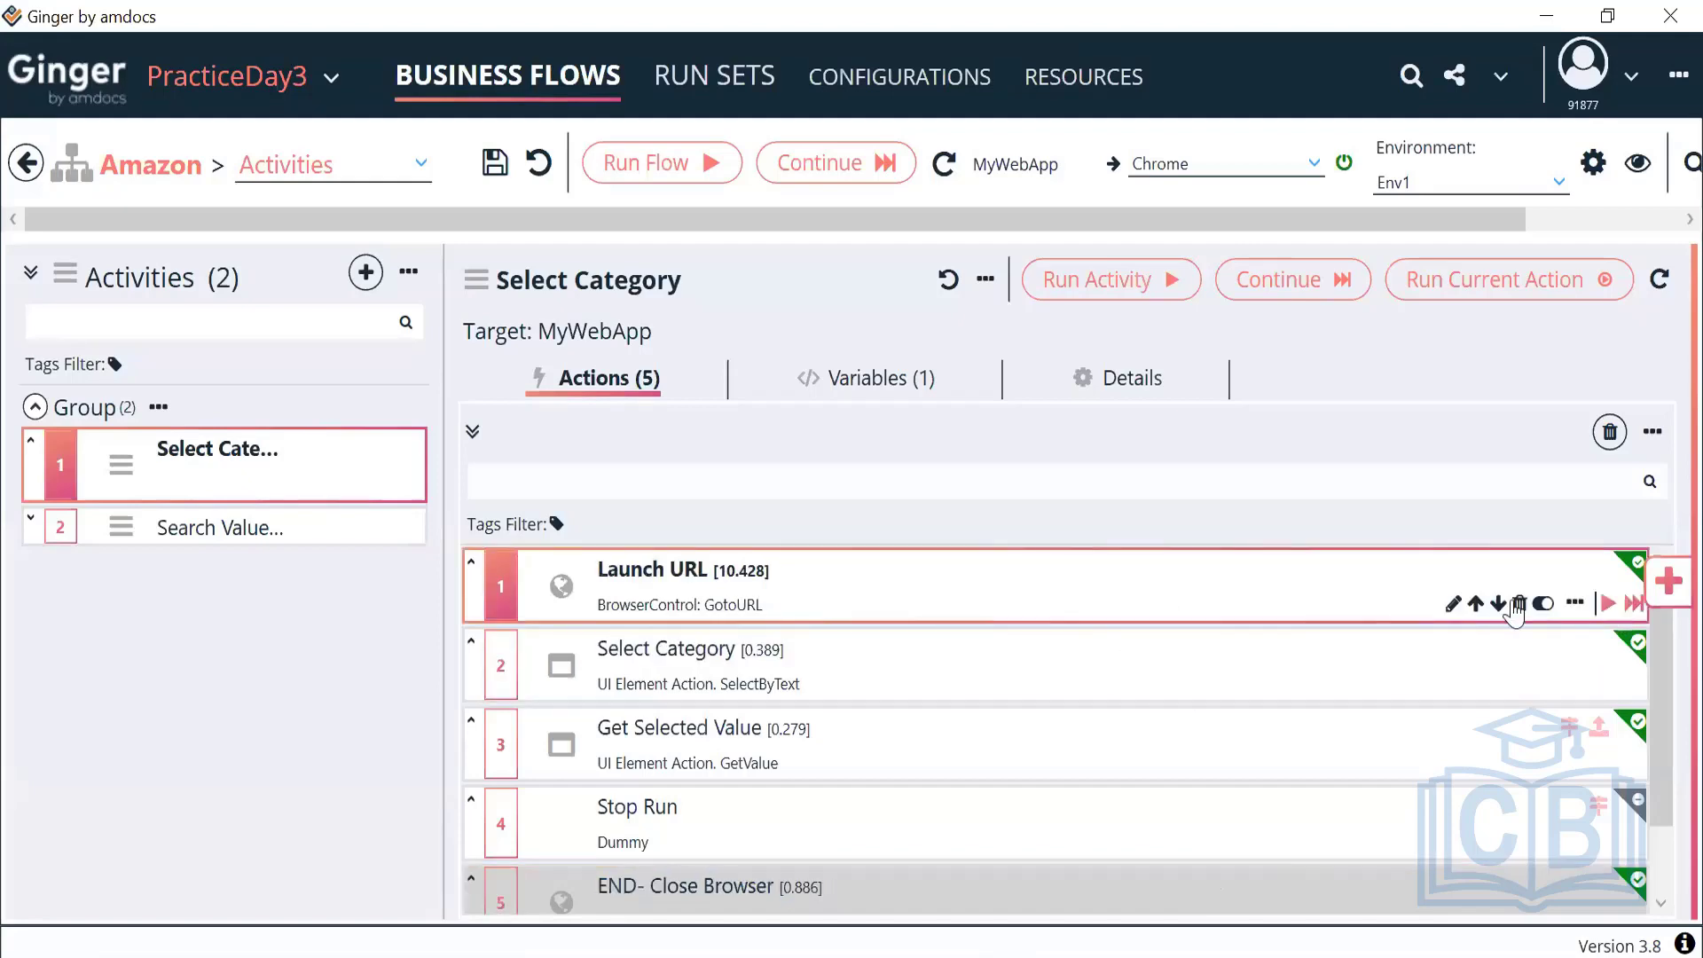
left_click(1668, 585)
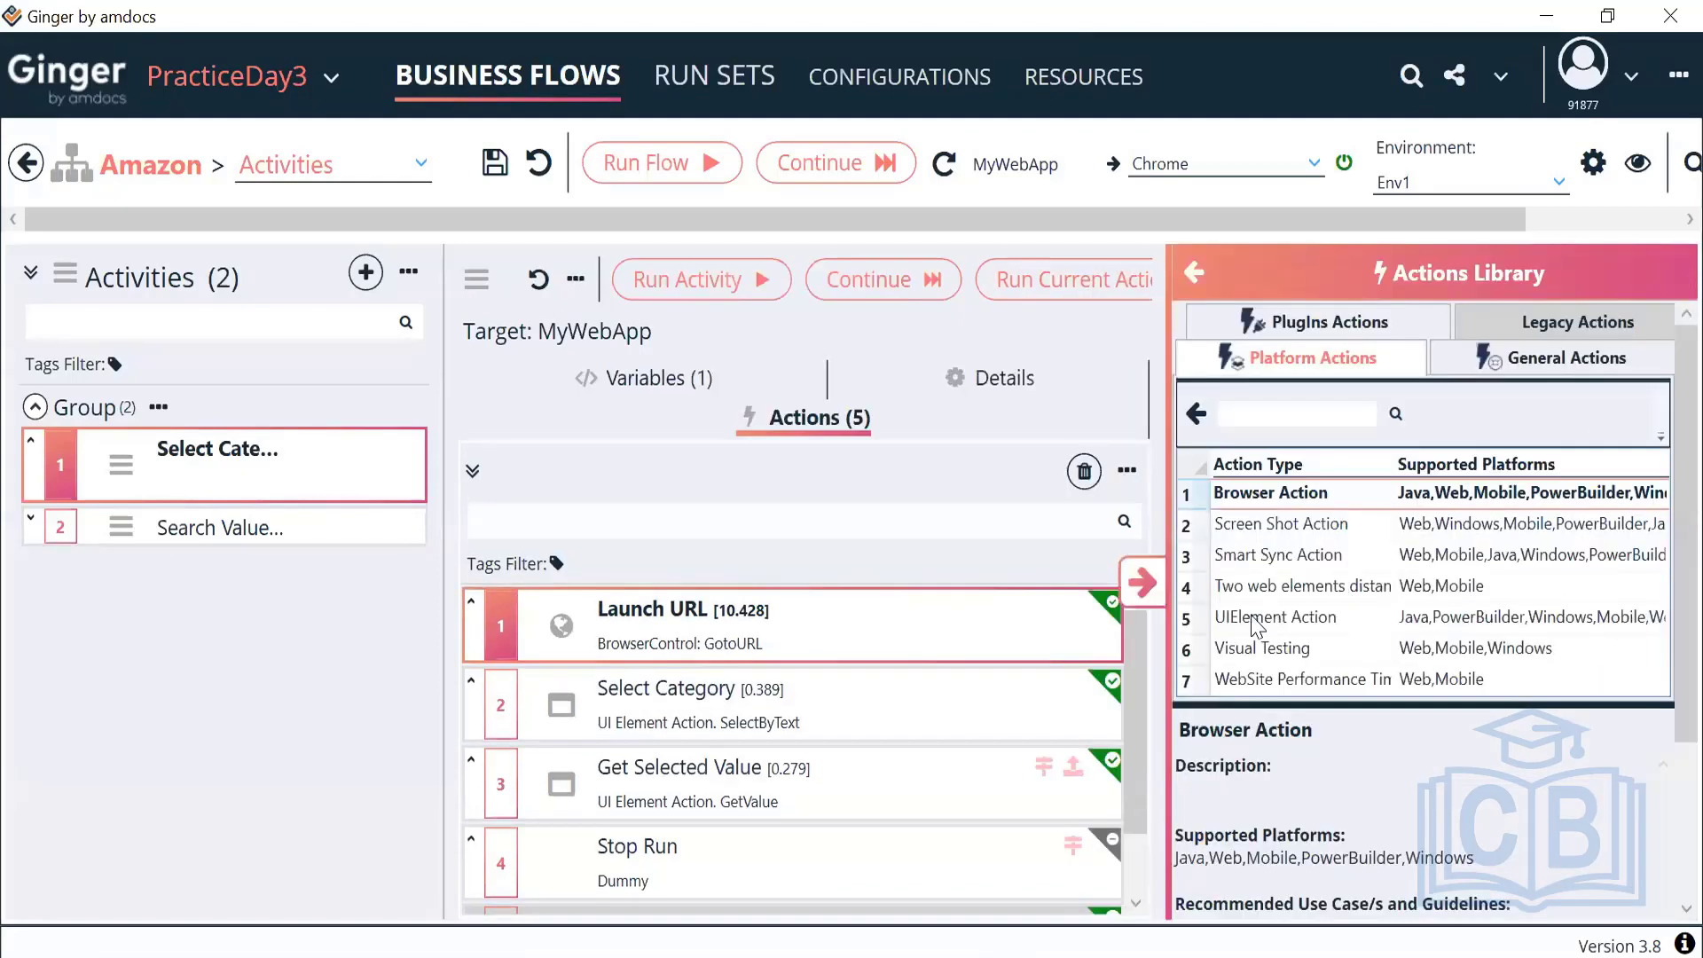
double_click(1256, 618)
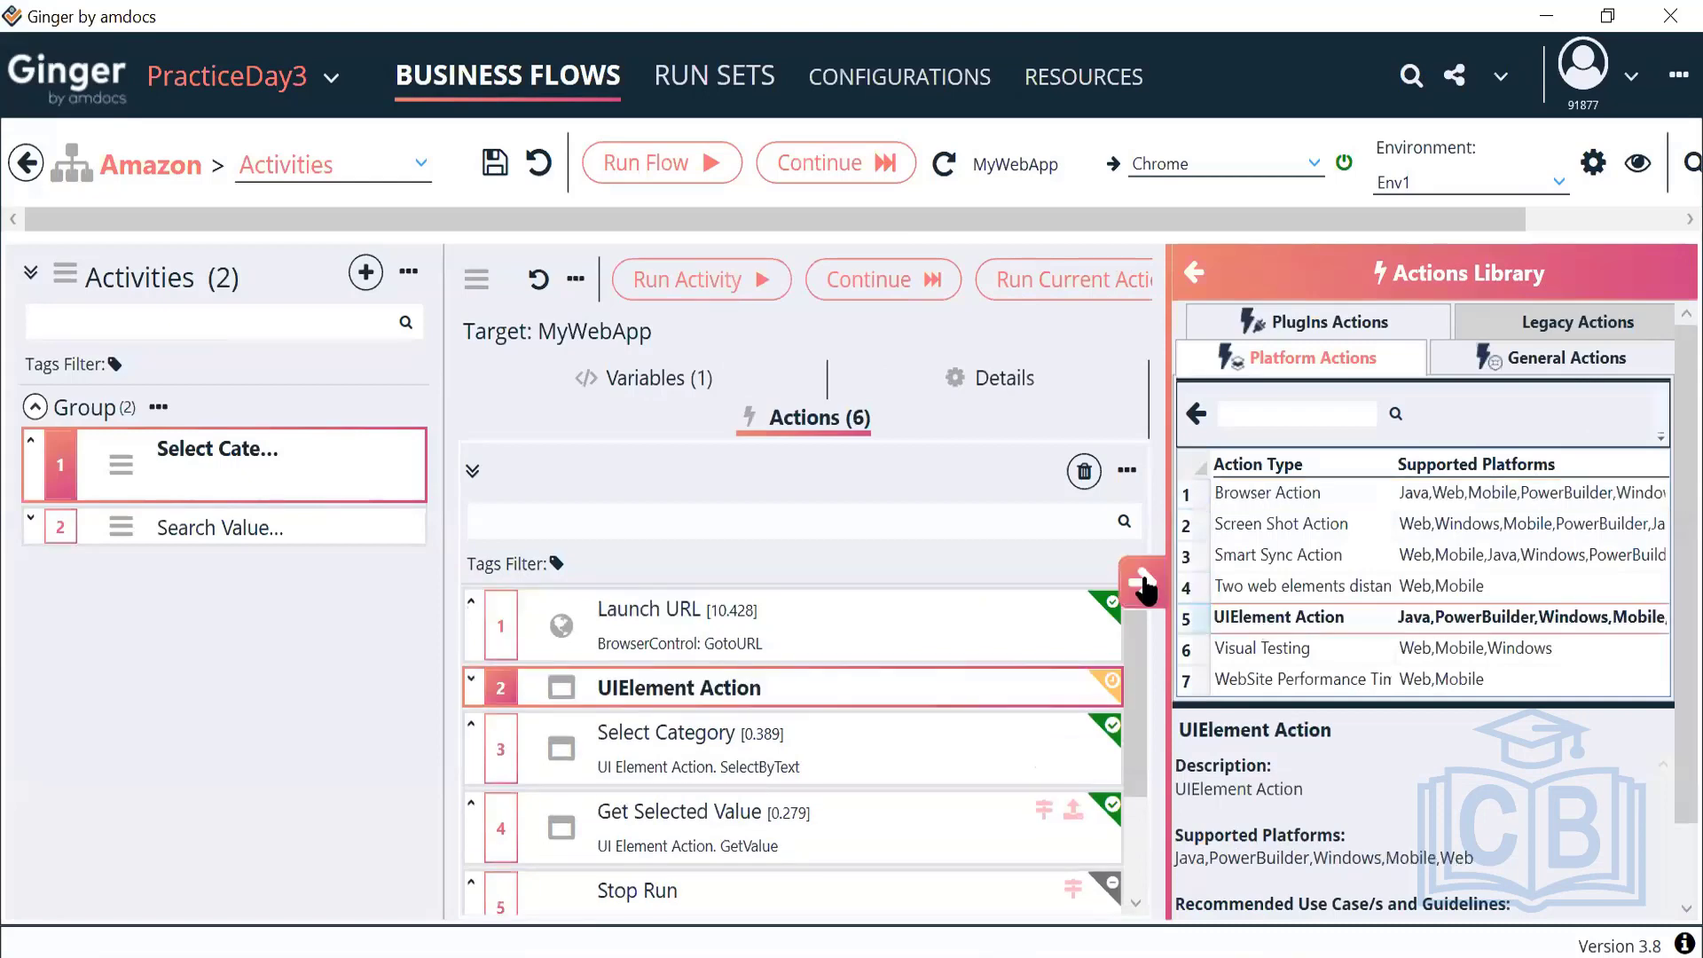
left_click(1142, 583)
Step: Set the new UIElement Action's description to Get Category Count and return to the action list
double_click(916, 644)
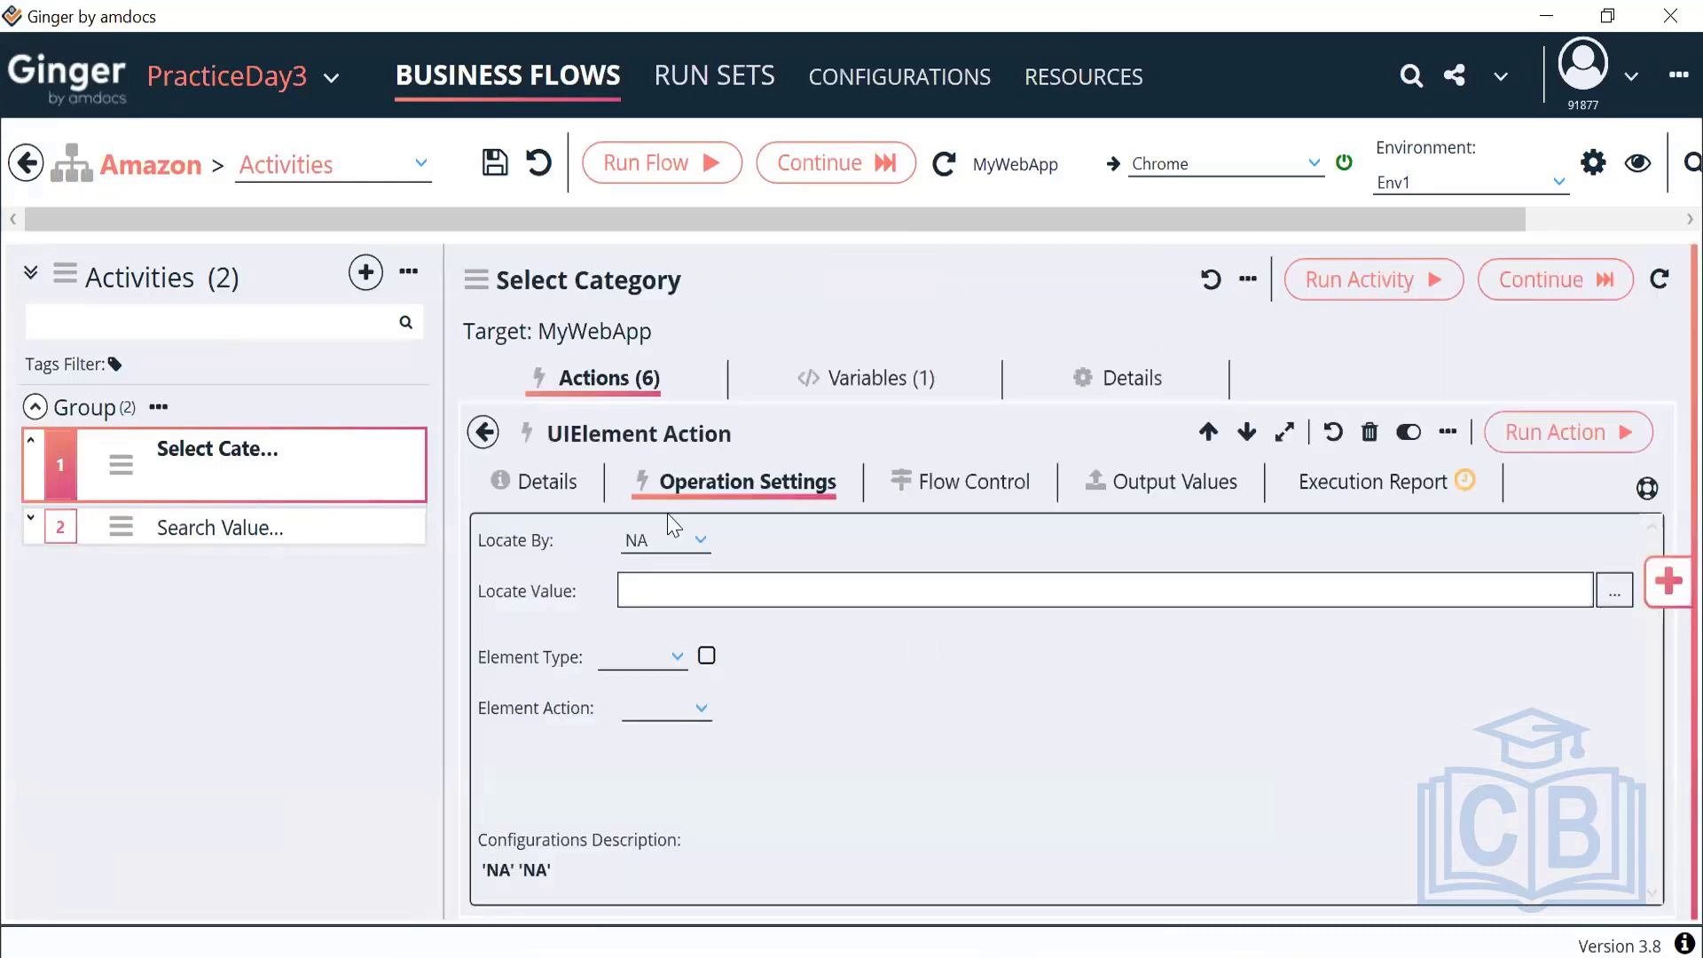
left_click(568, 483)
left_click_drag(669, 627, 328, 656)
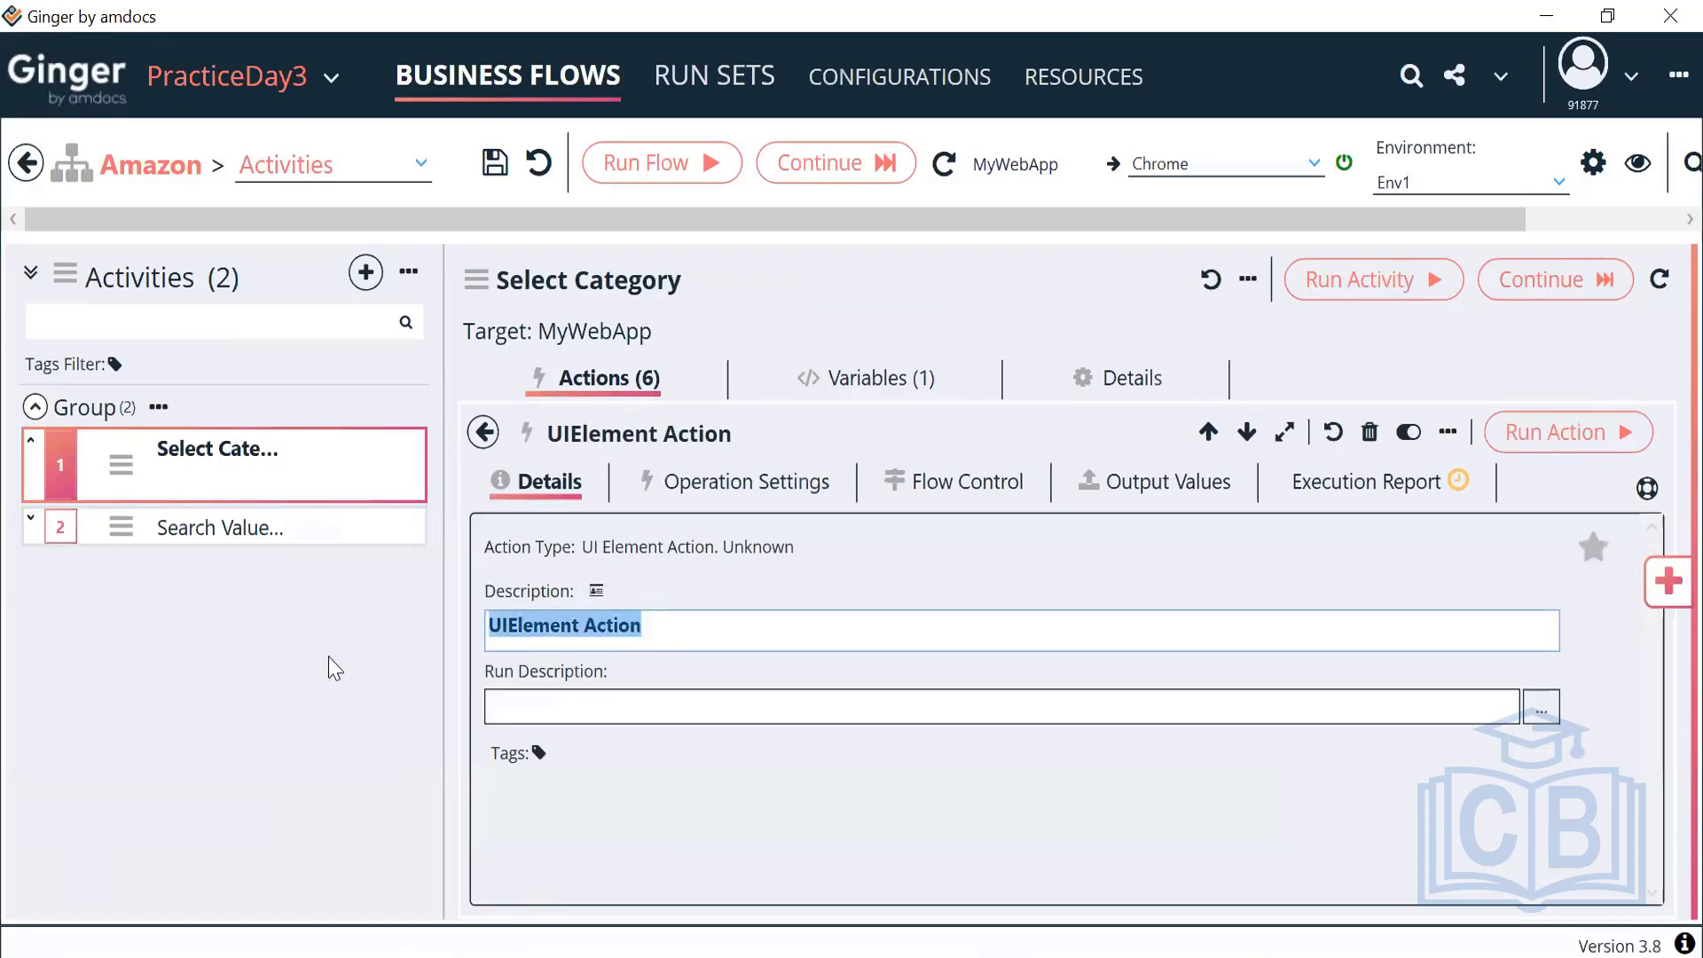
type("Get Cat")
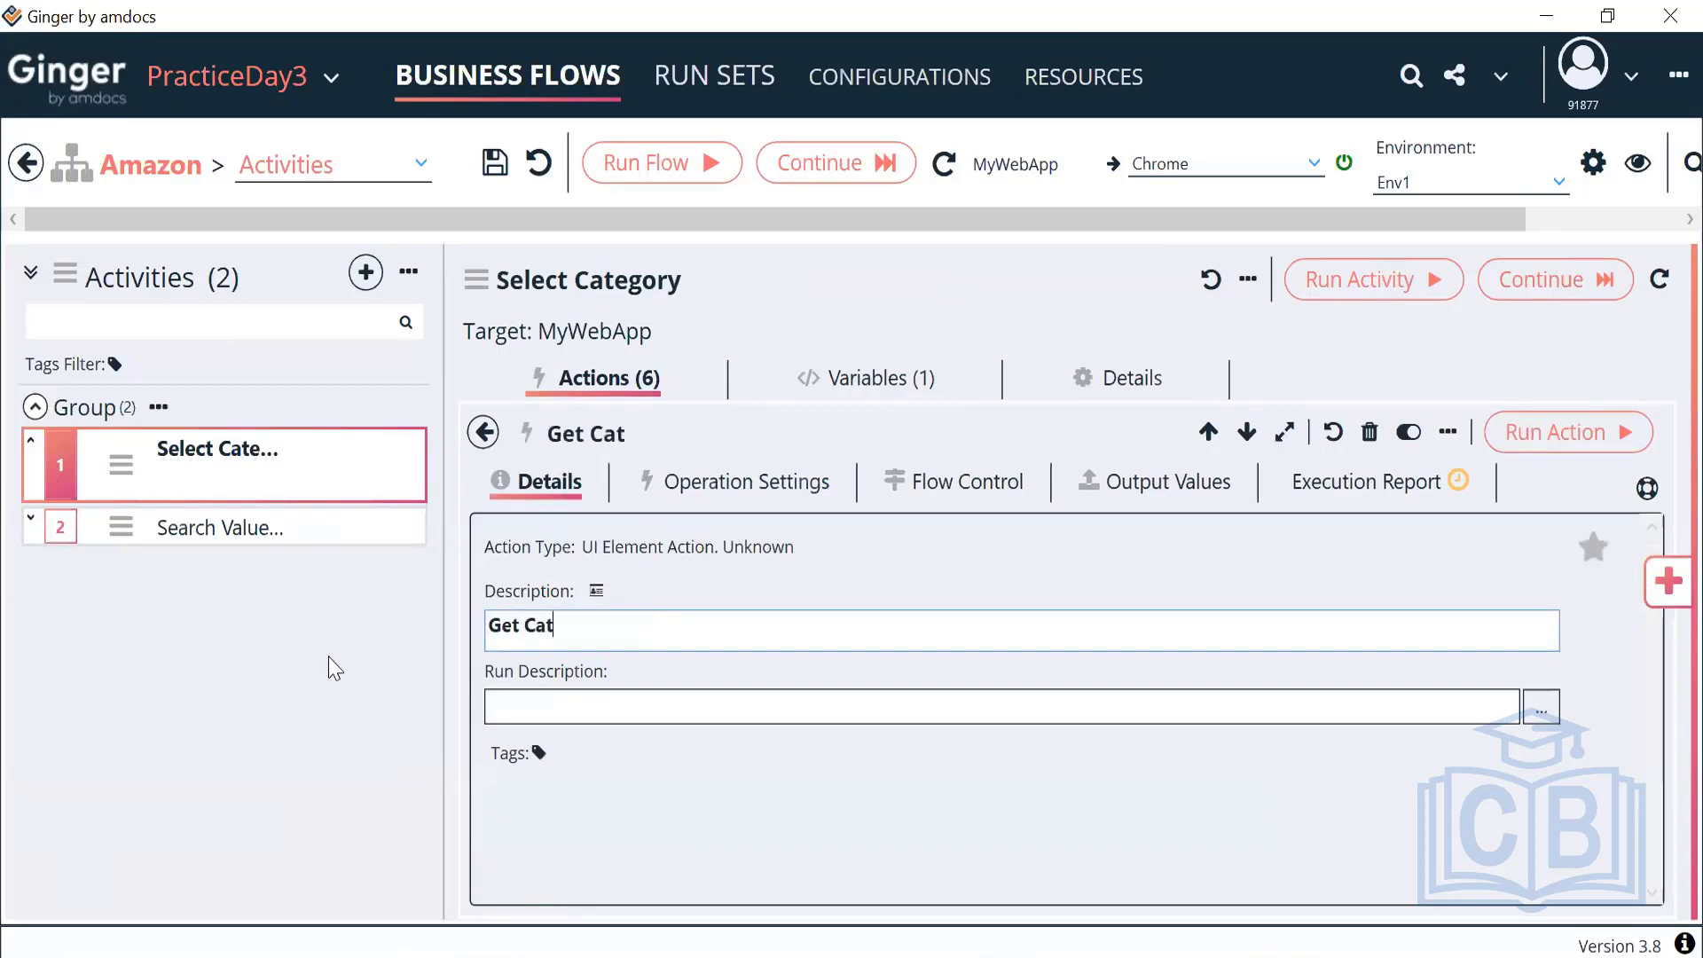
type("egory Count")
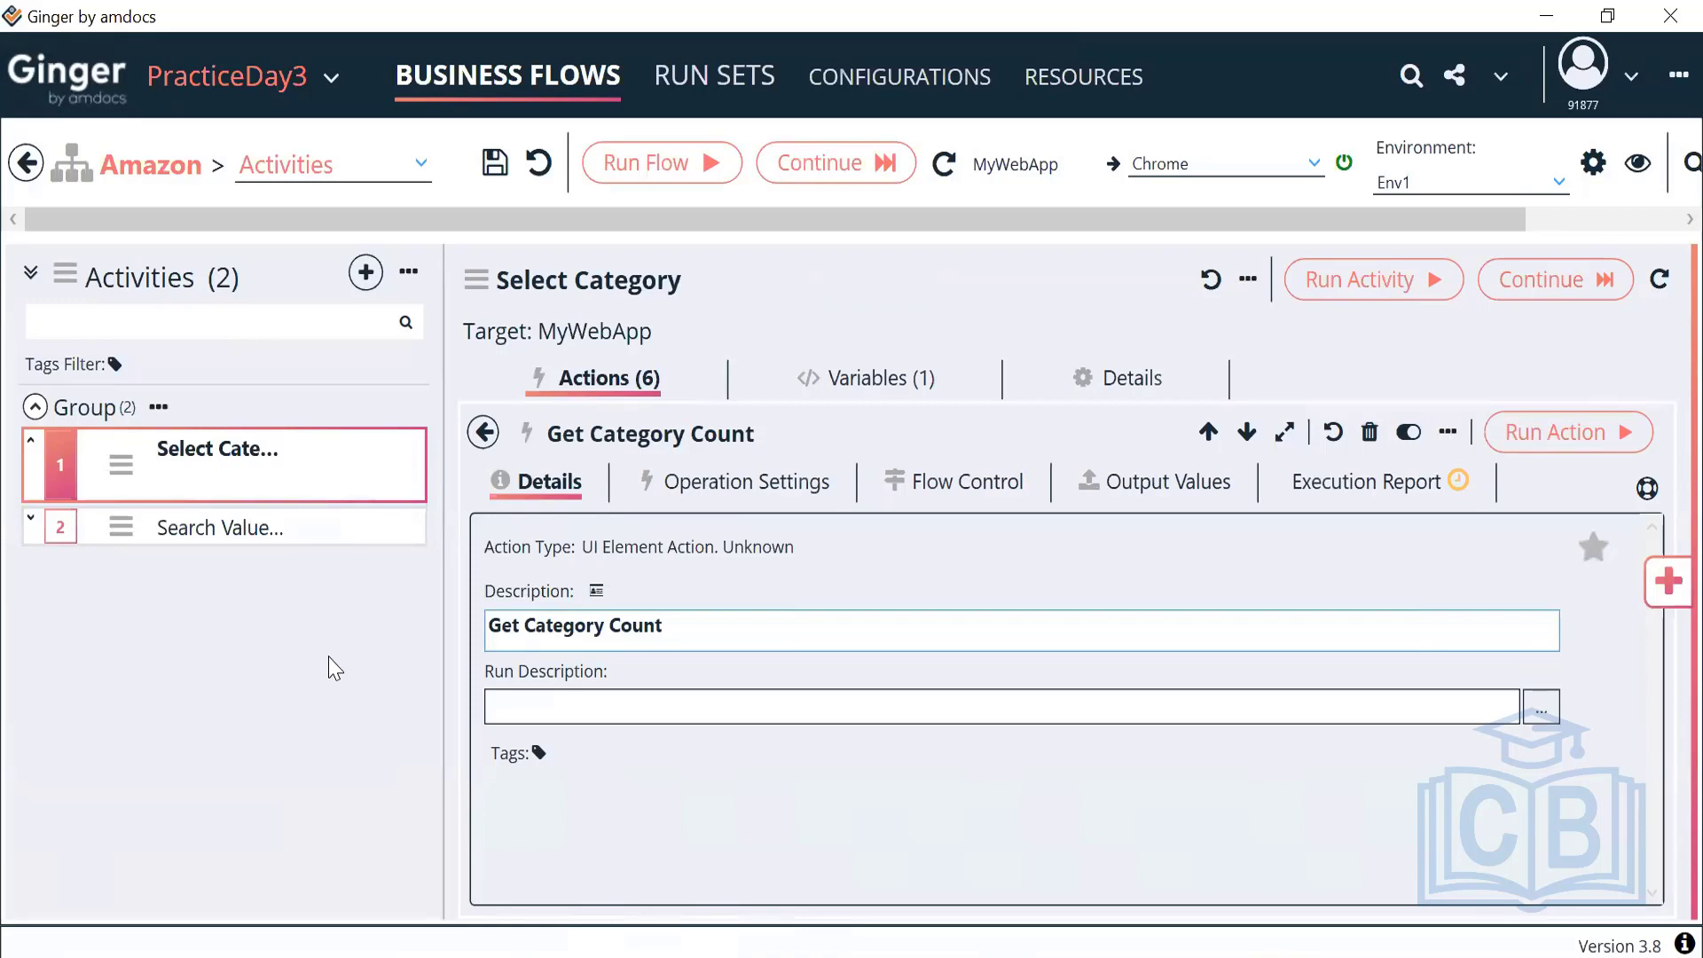
left_click(483, 432)
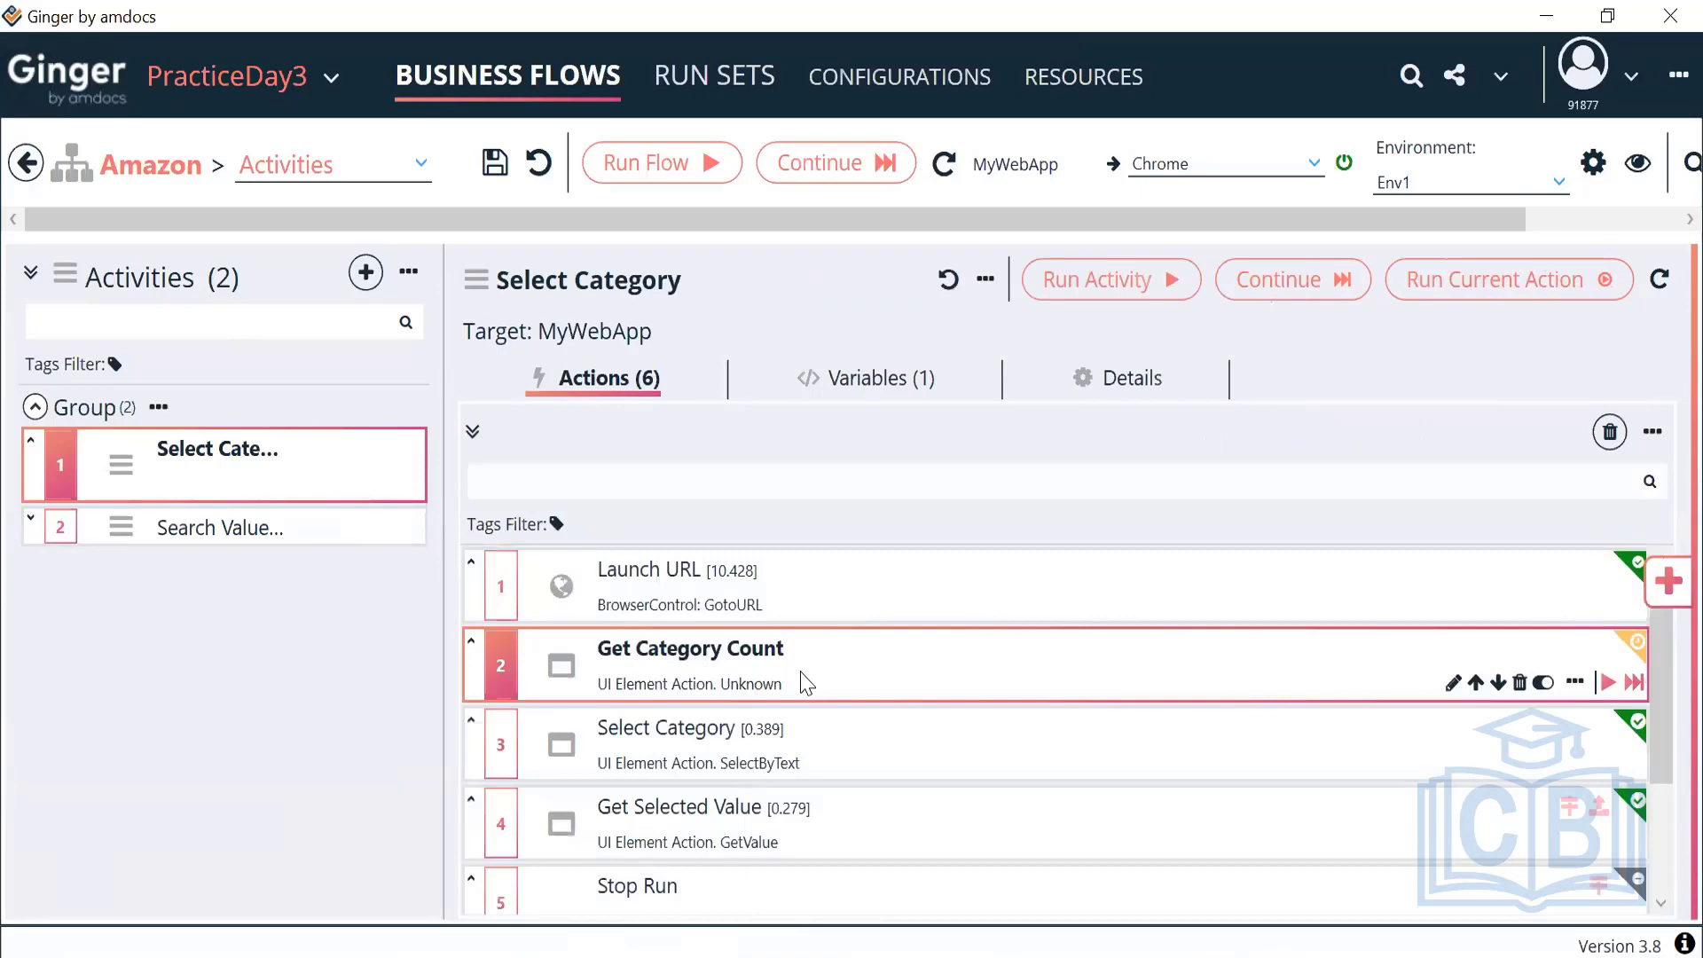
double_click(804, 683)
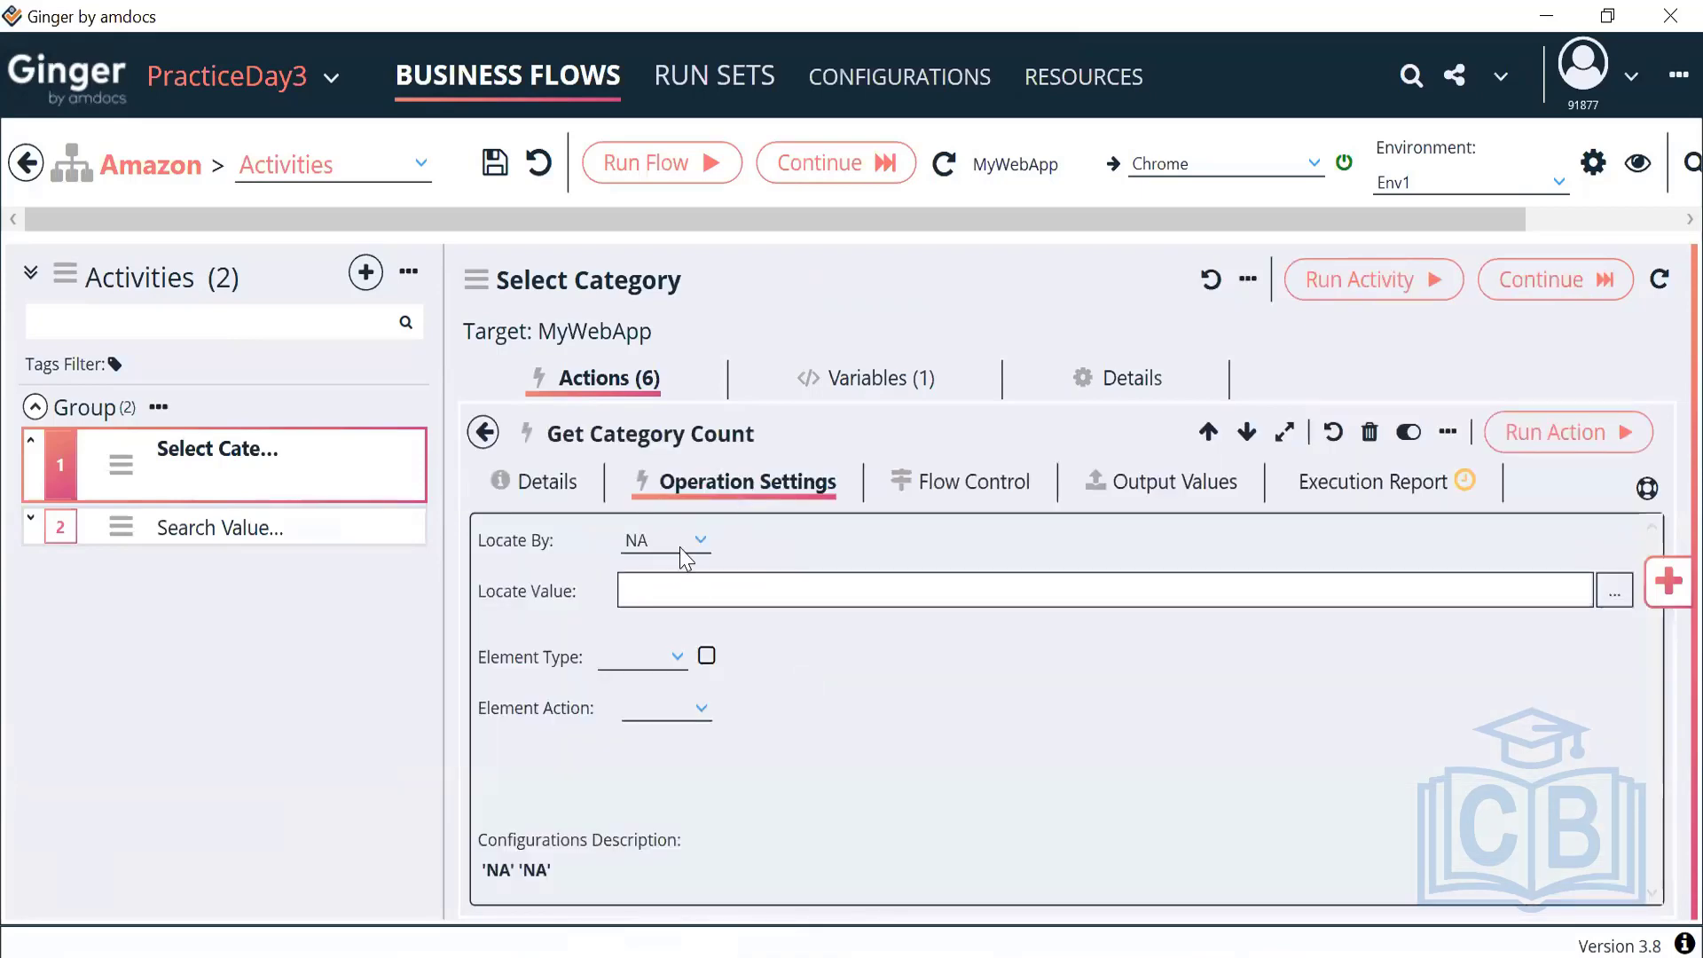
left_click(679, 547)
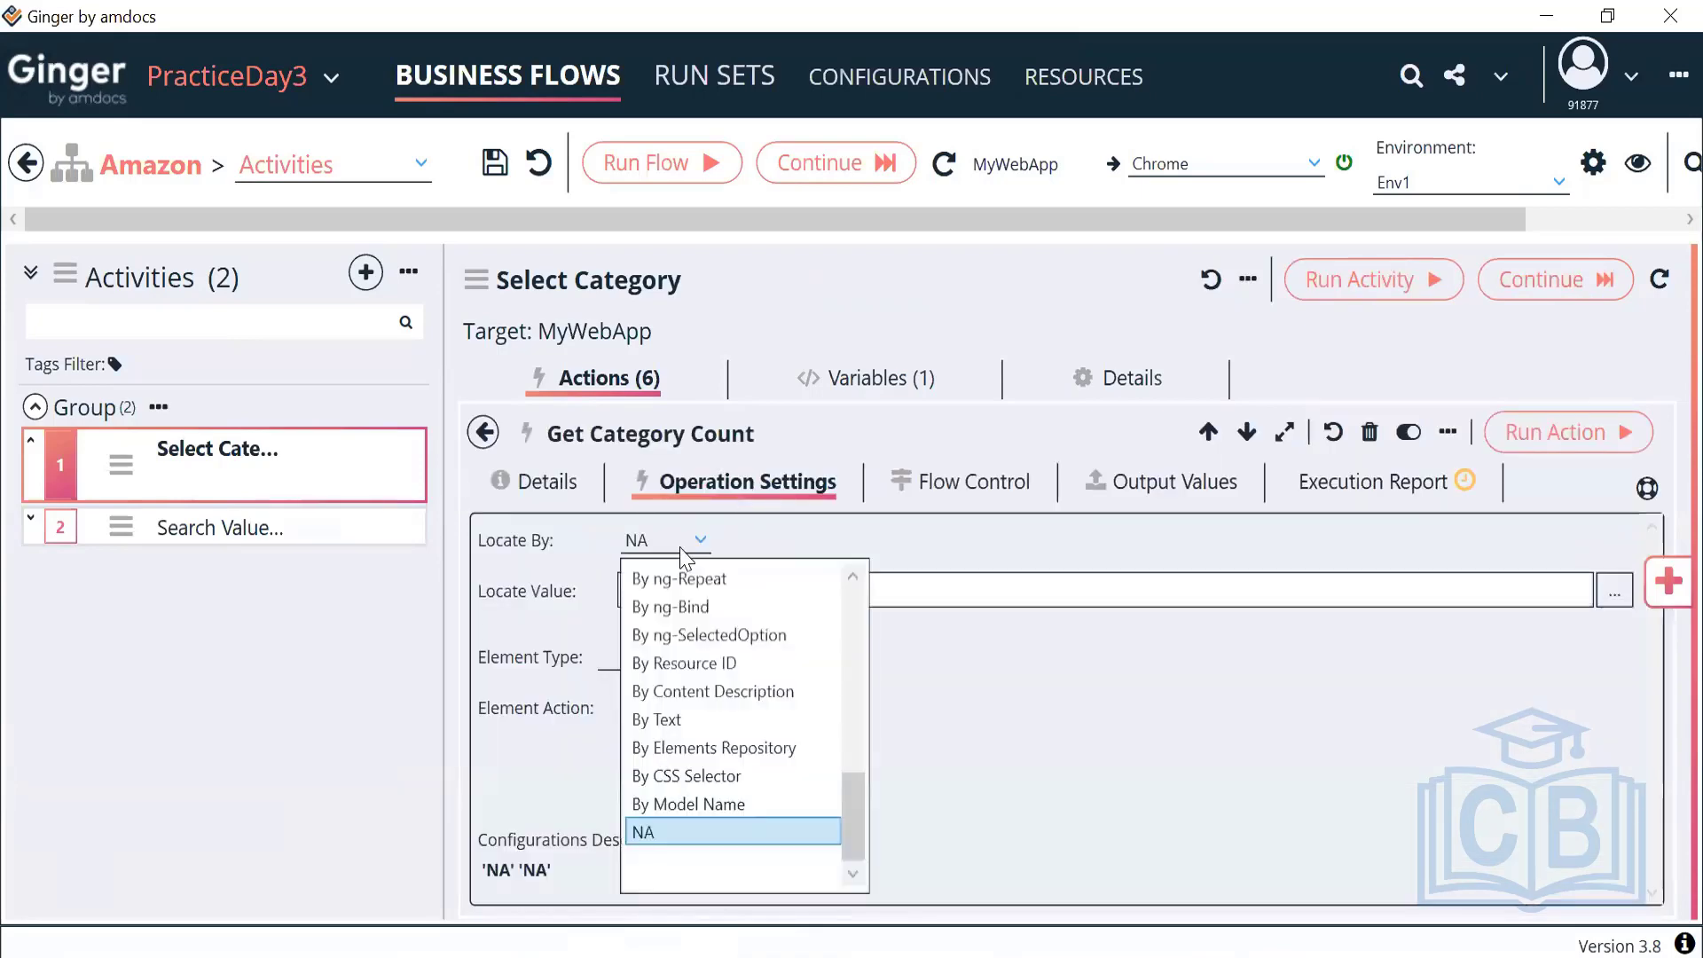
scroll(680, 665, "up", 5)
left_click(679, 665)
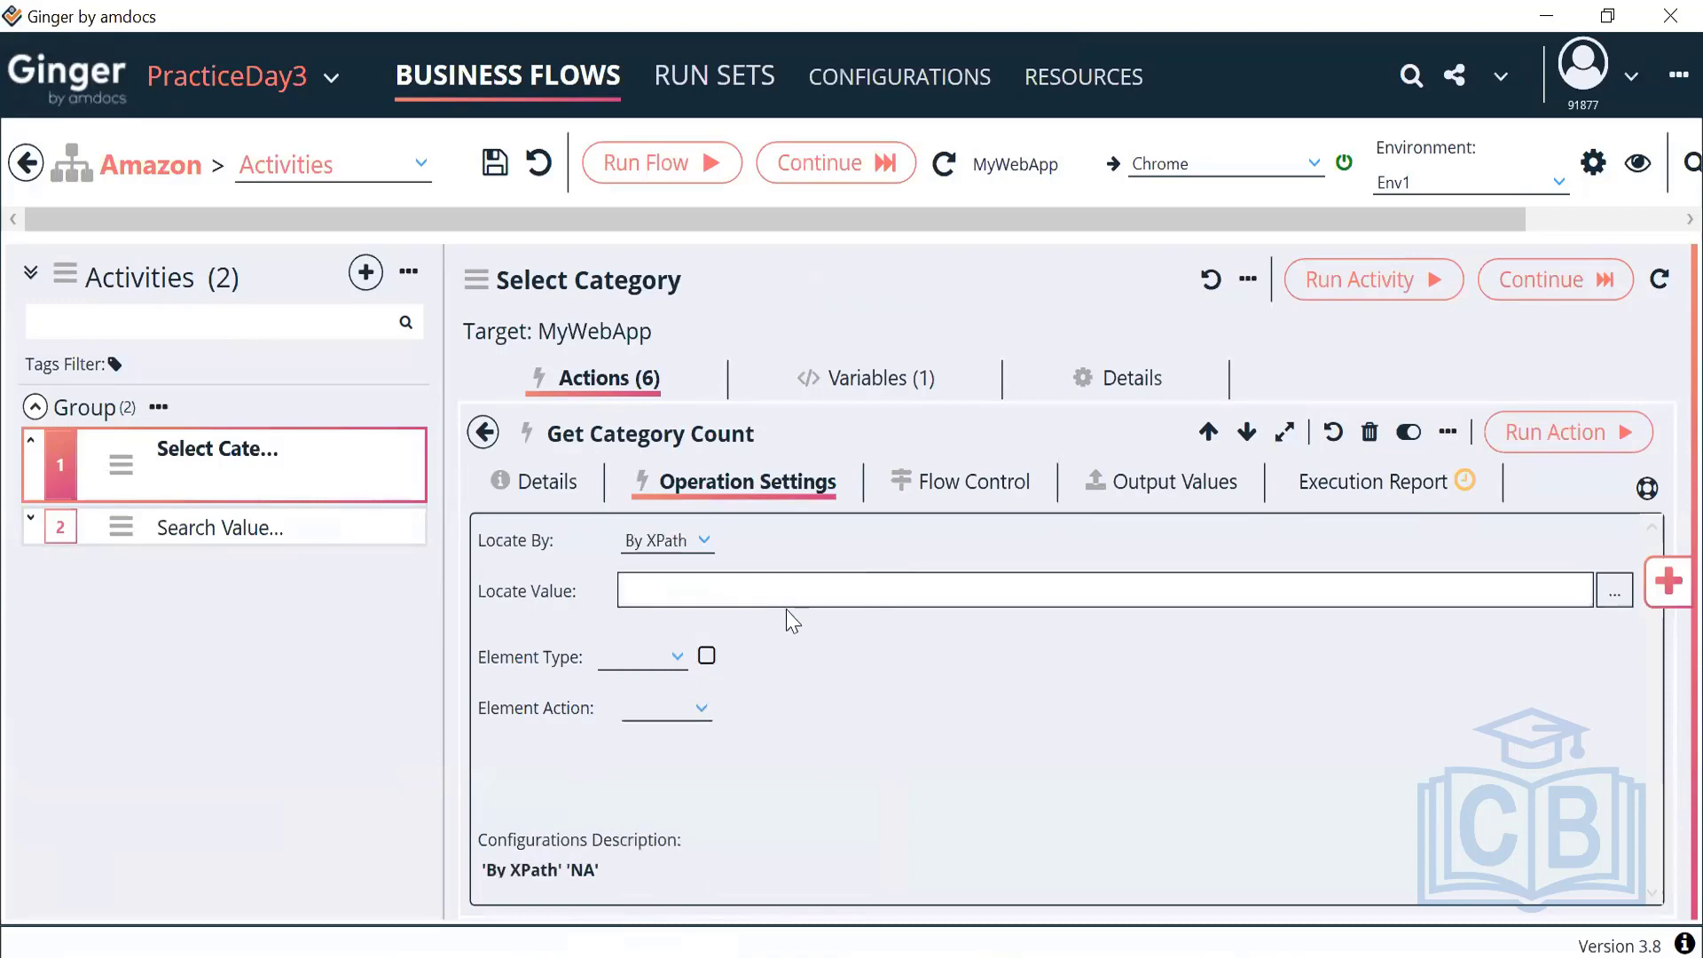
left_click(833, 586)
key("ctrl+v")
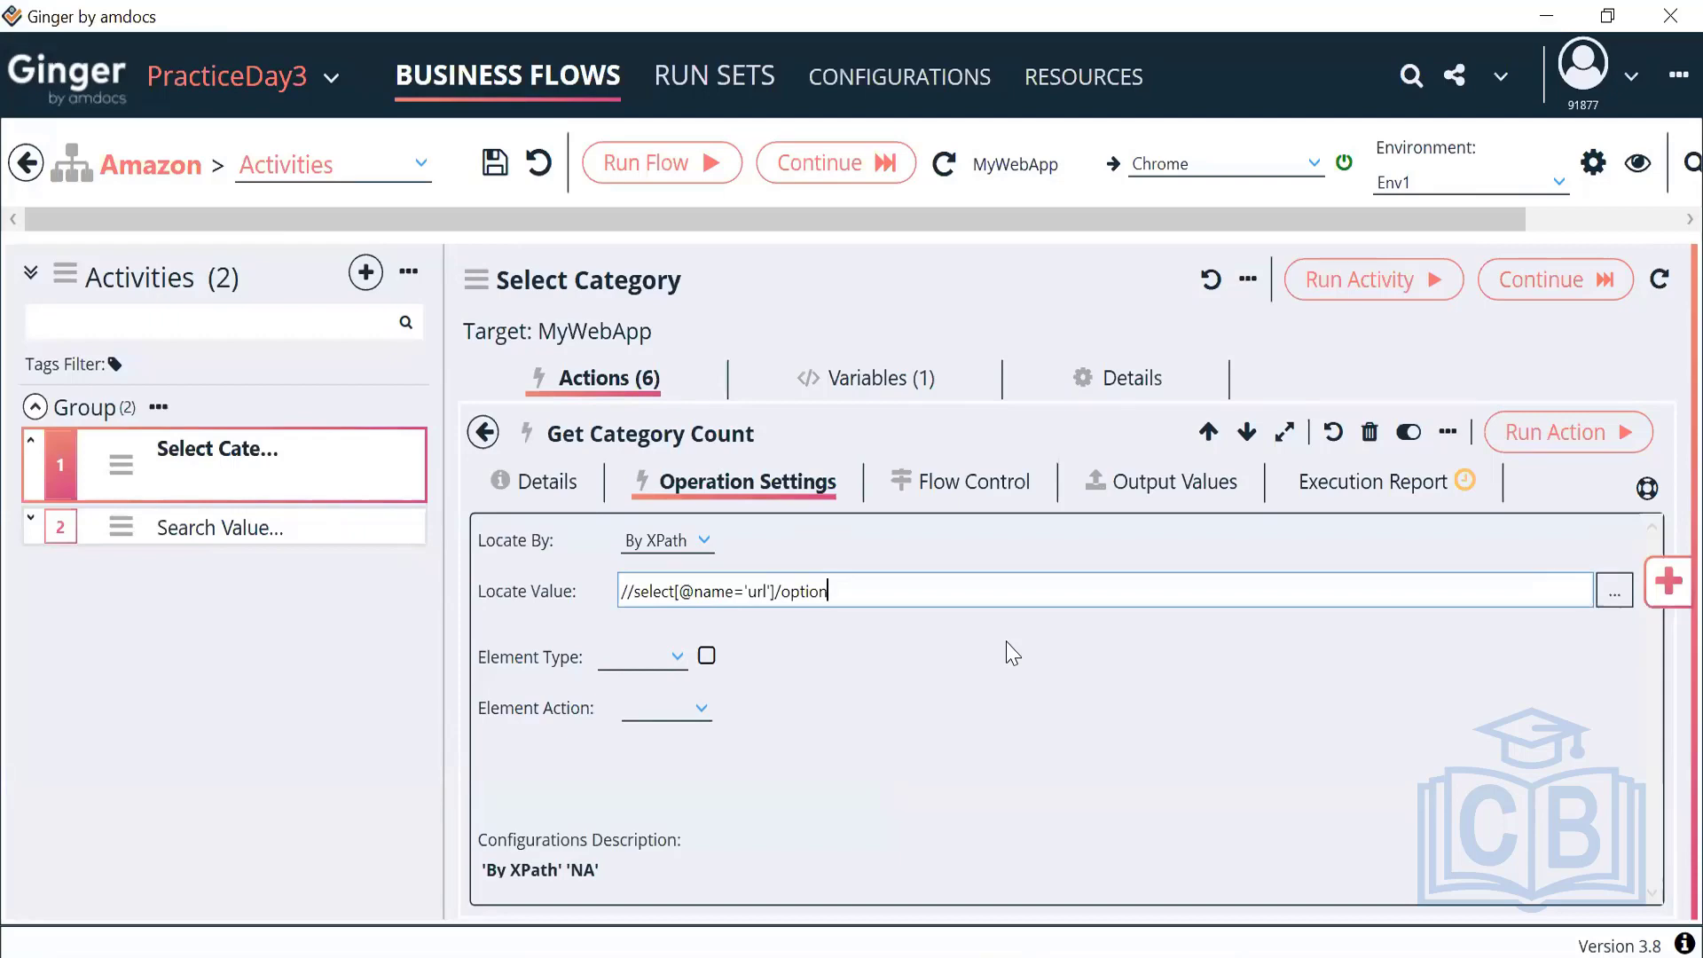
Step: Set the action's element type to Combo Box/Drop Down and its element action to Get Item Count
left_click(665, 656)
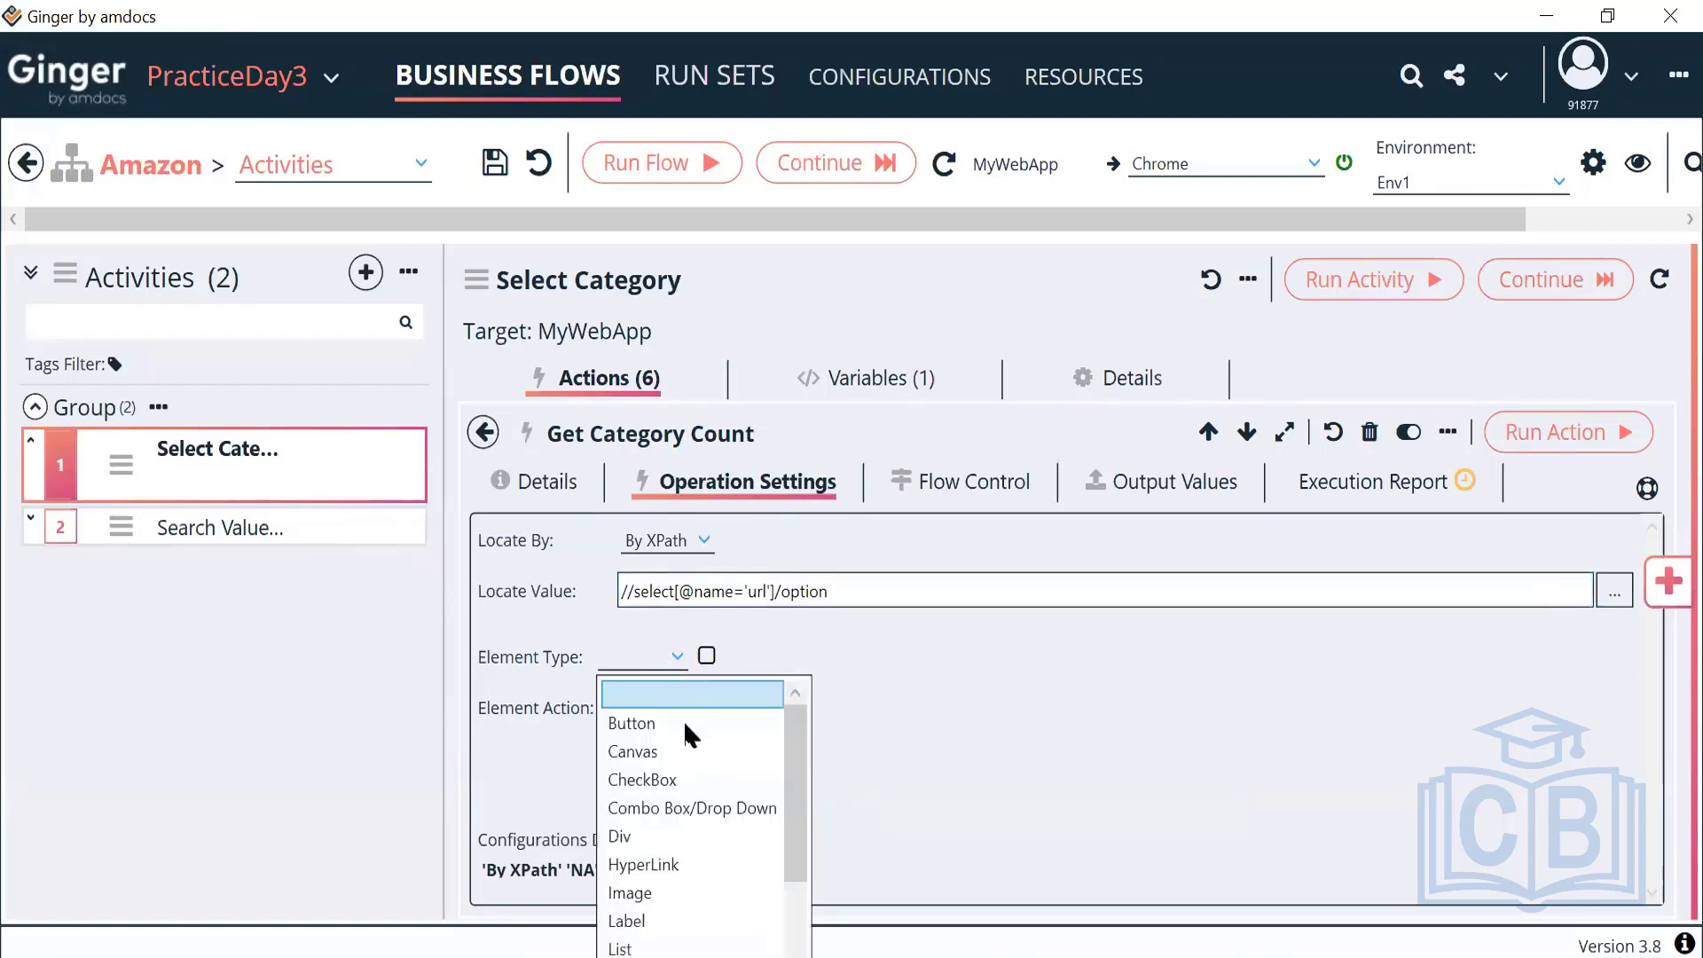
left_click(696, 808)
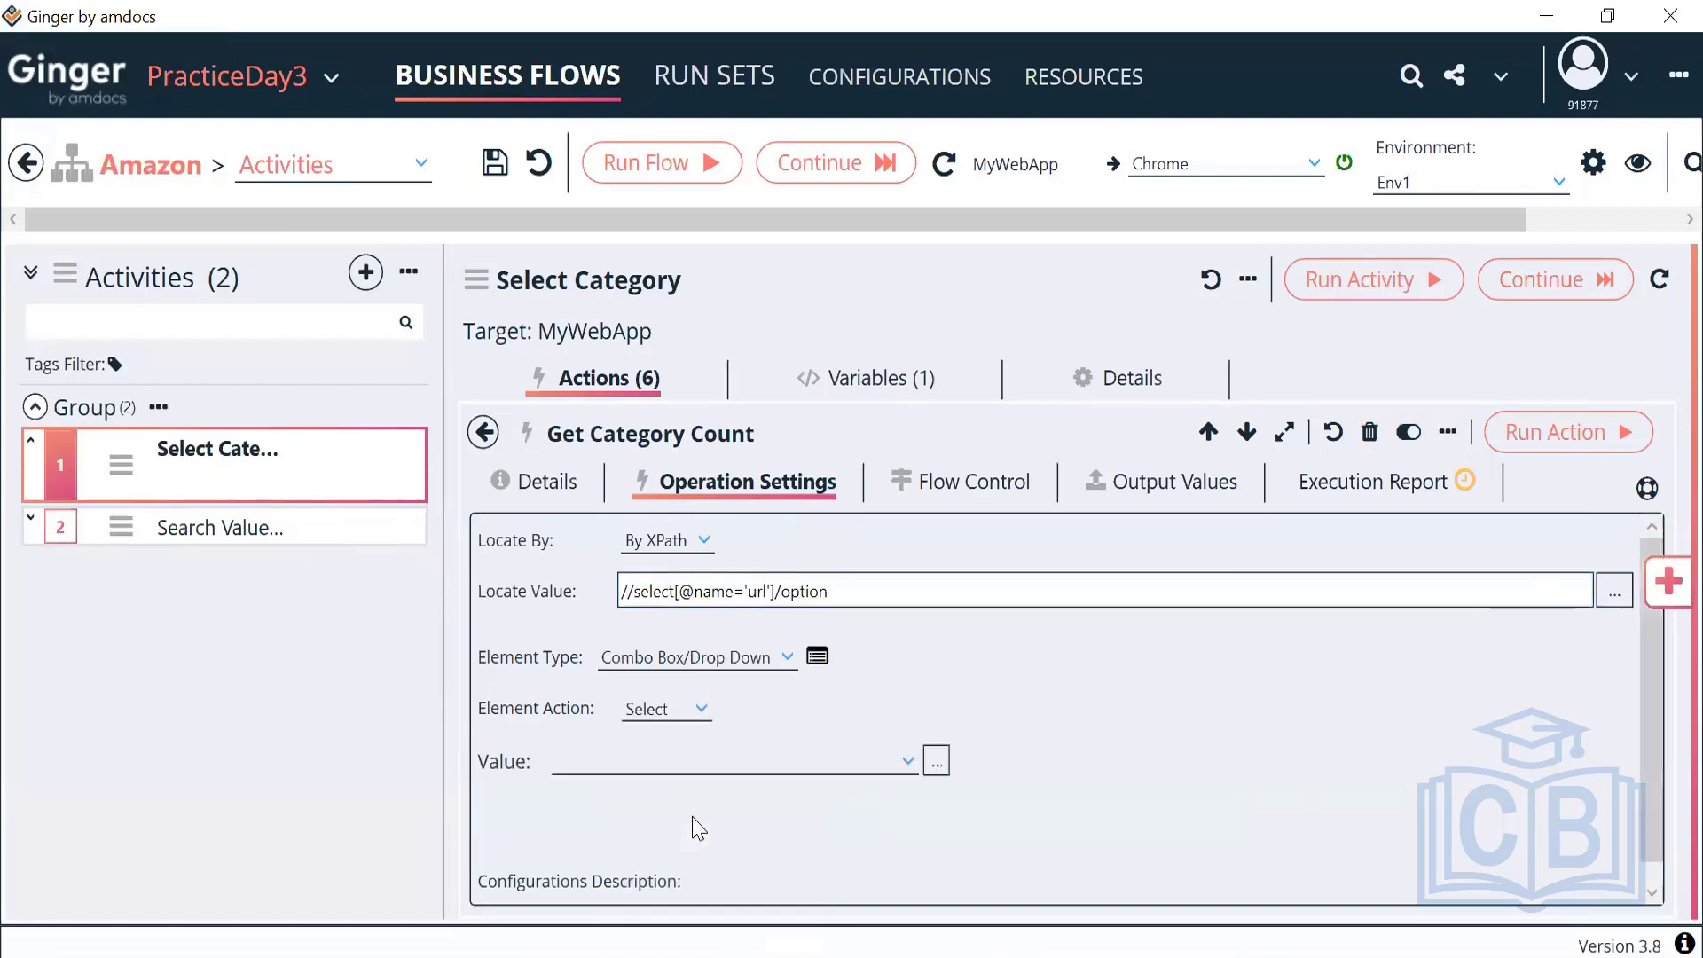
left_click(689, 720)
scroll(700, 492, "up", 5)
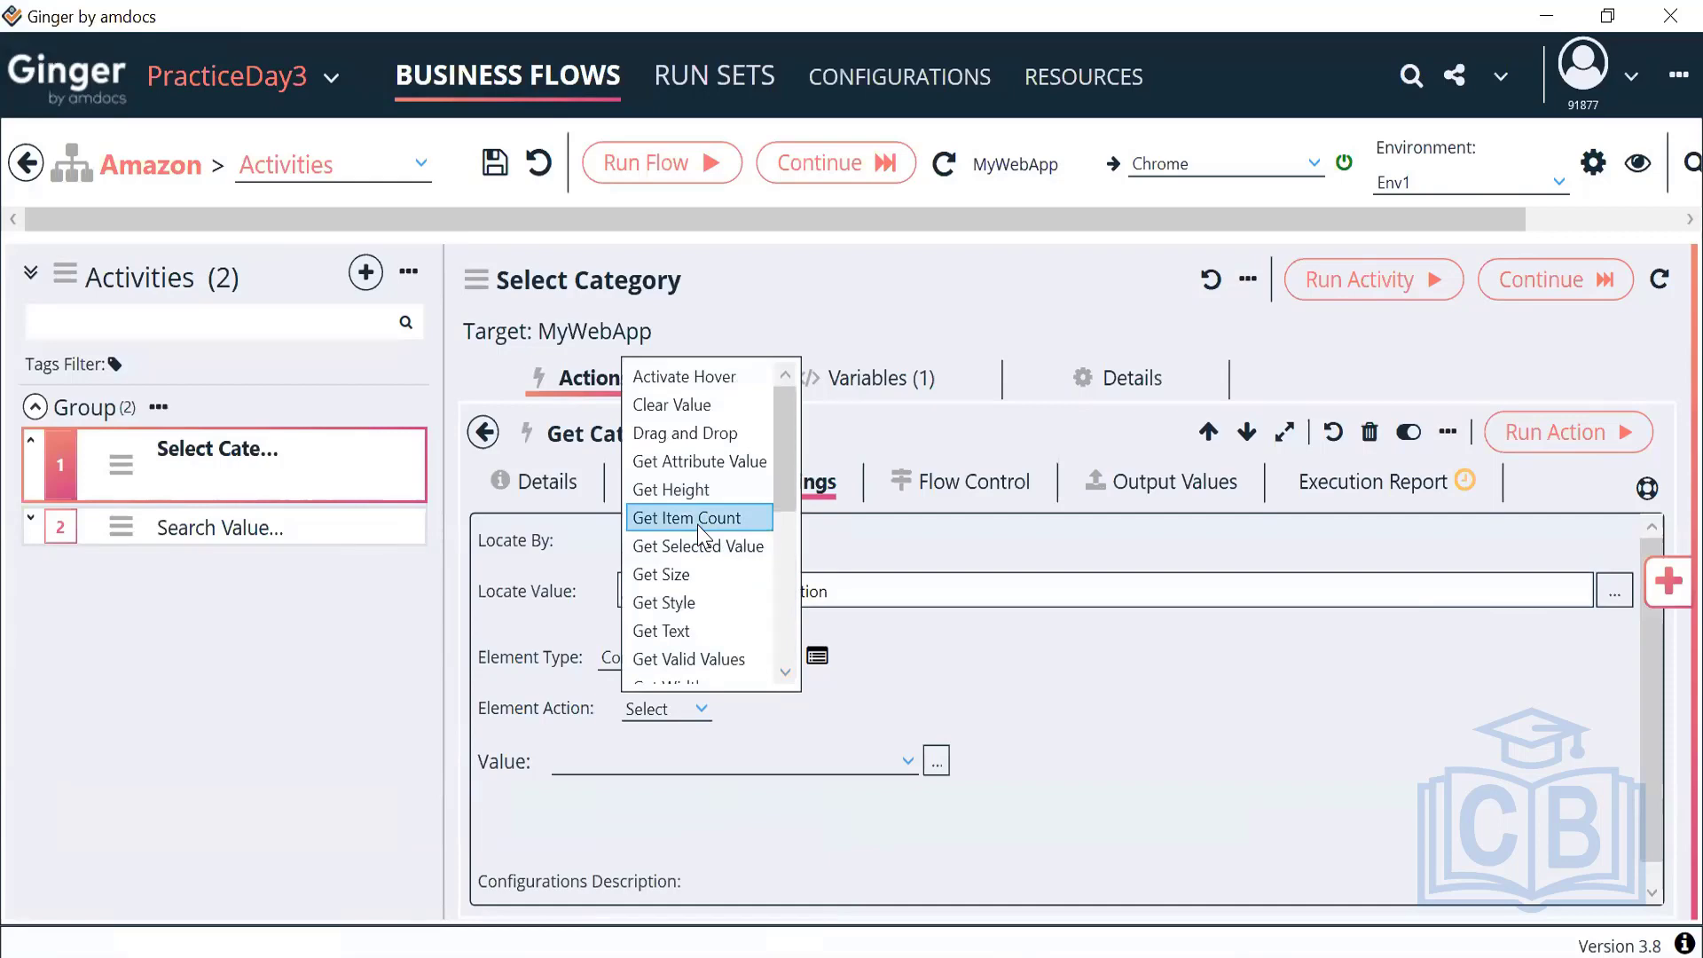
left_click(698, 522)
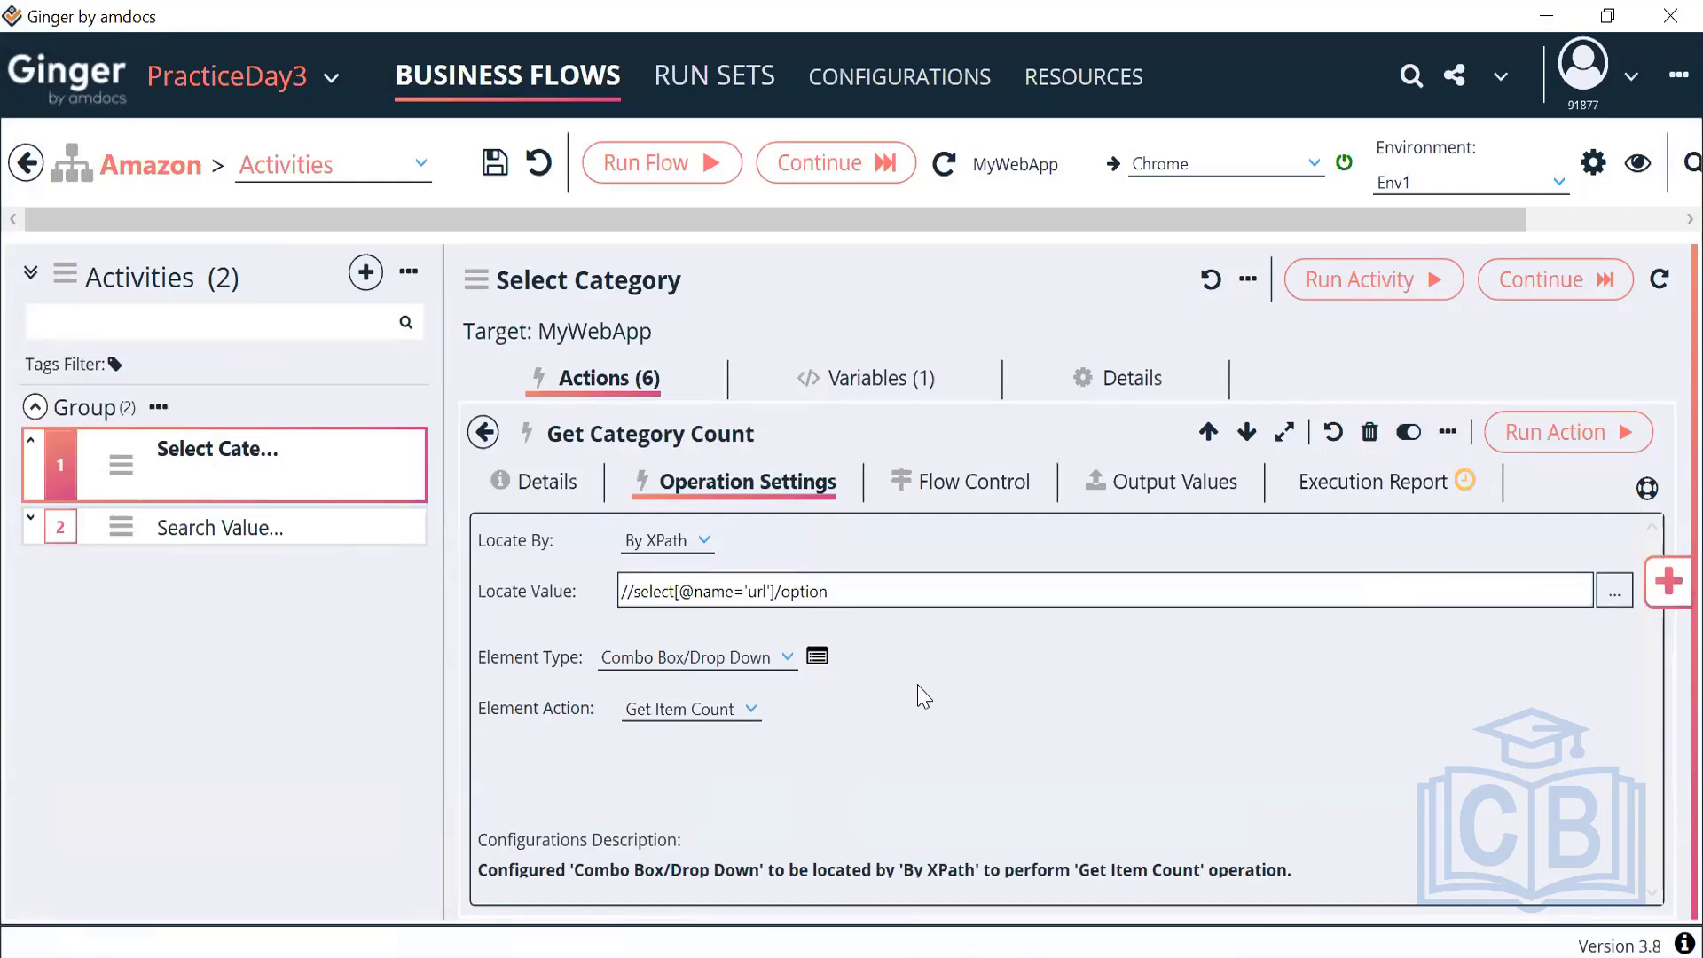
left_click_drag(854, 595, 572, 558)
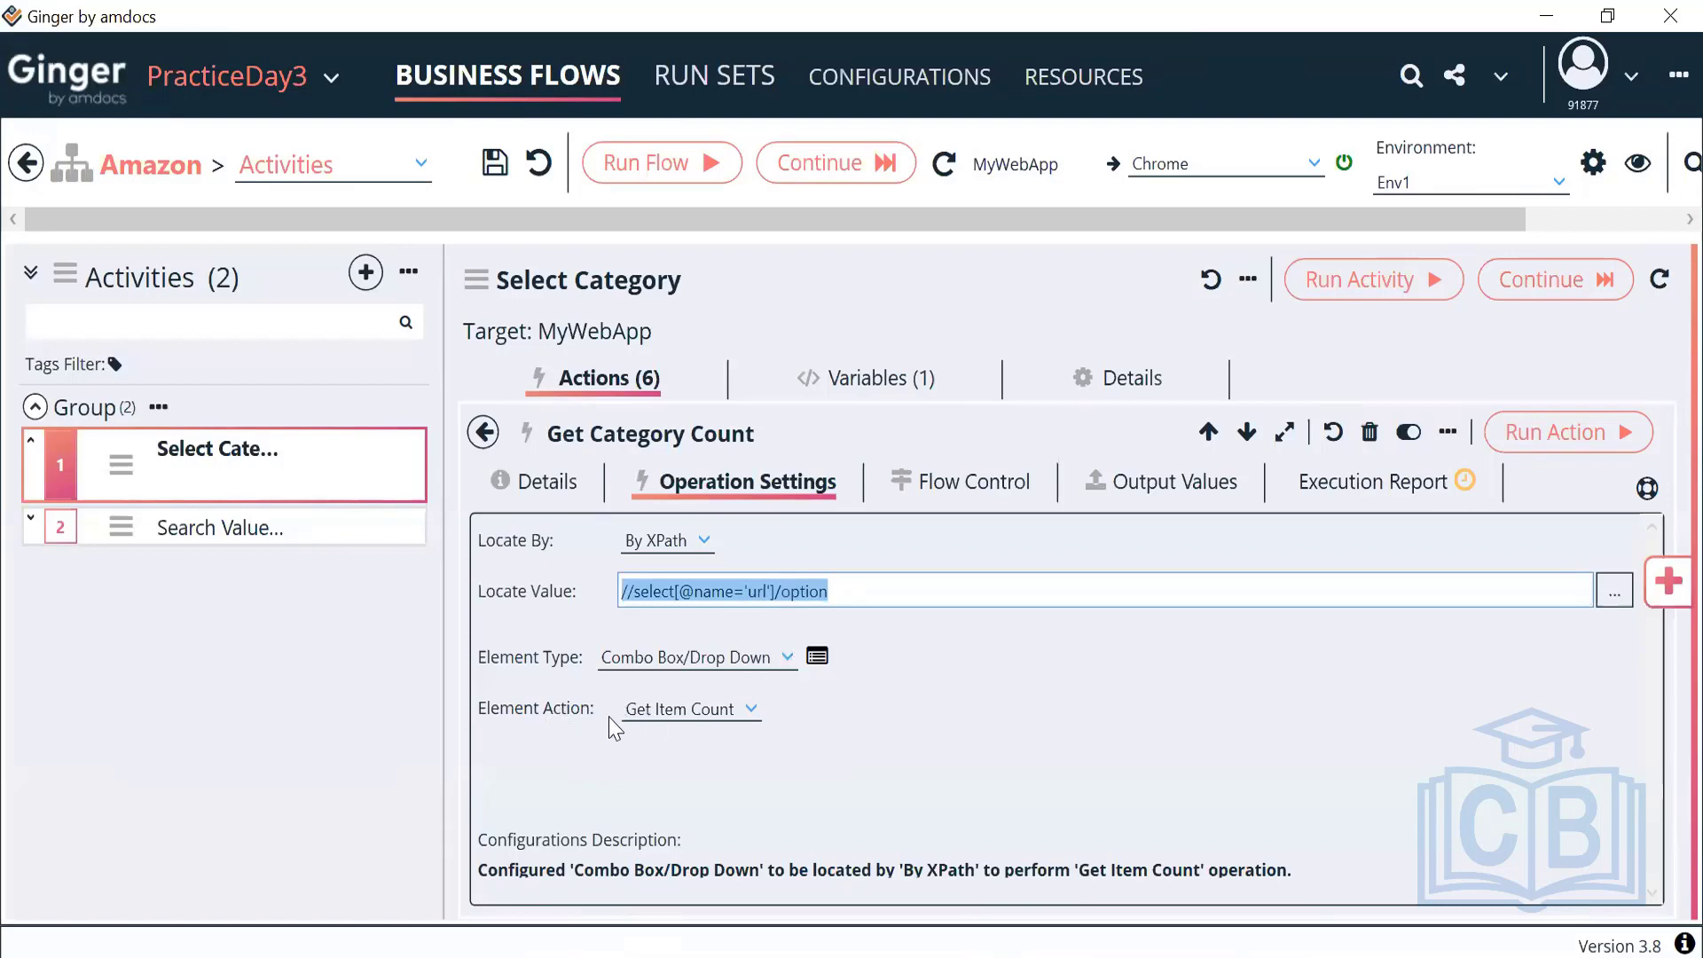
Step: Try to run the Get Category Count action, close the blank automated browser and return to the action list
left_click(1539, 432)
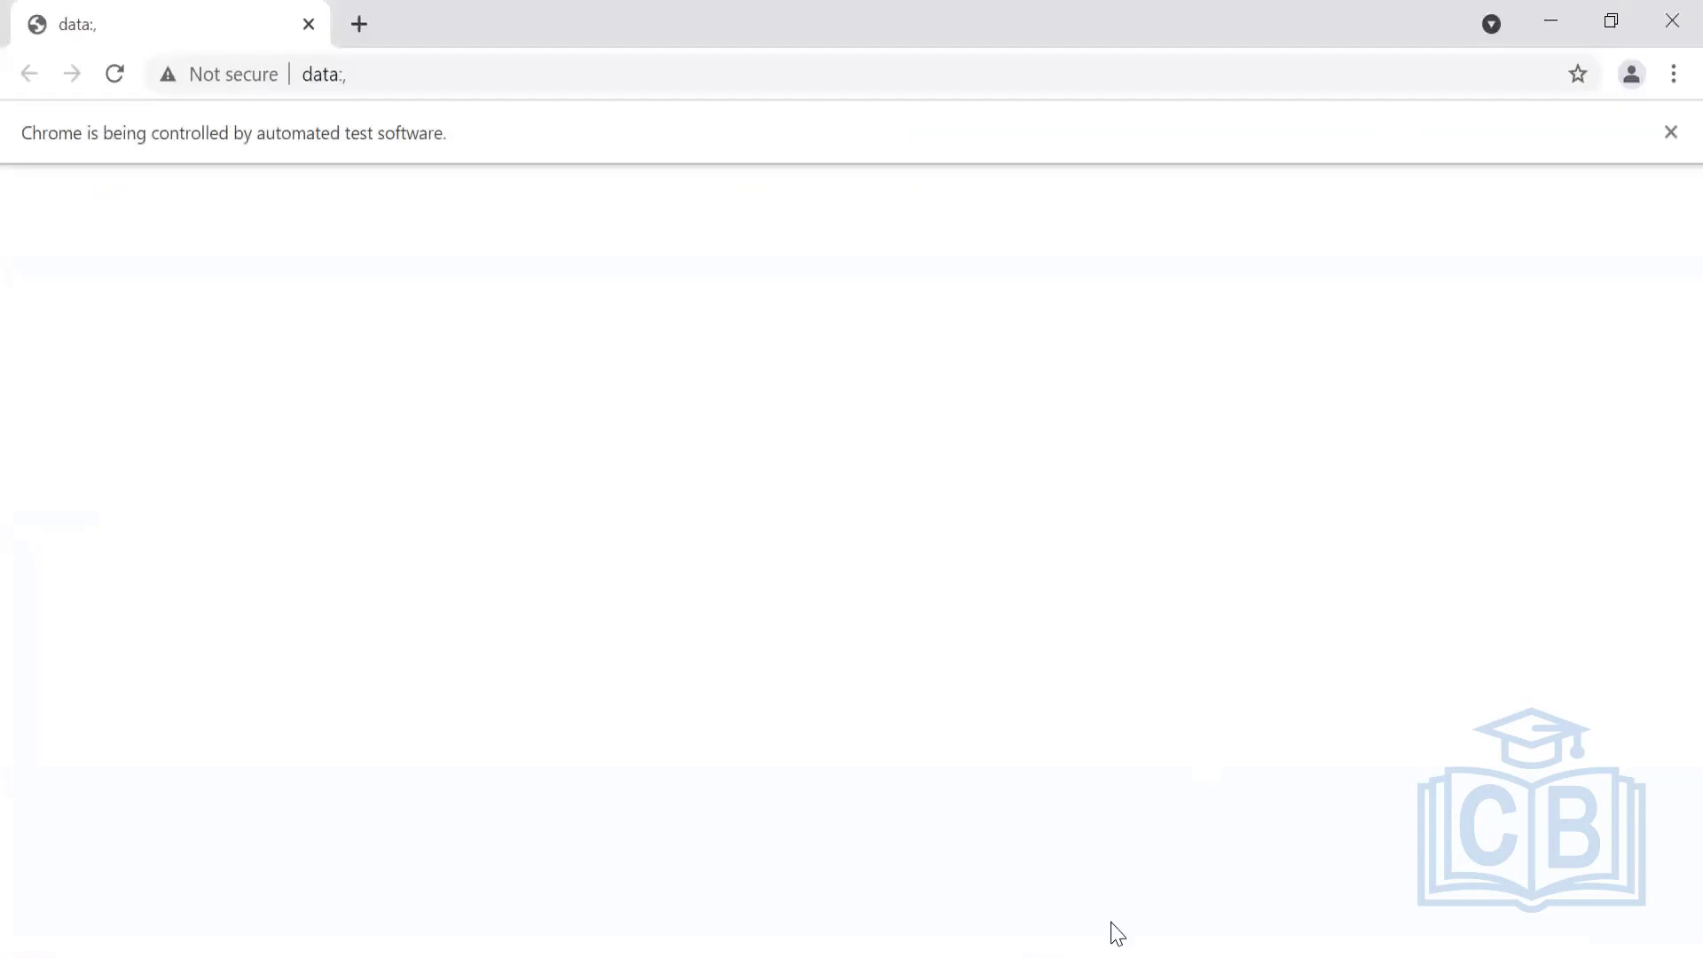
left_click(1664, 16)
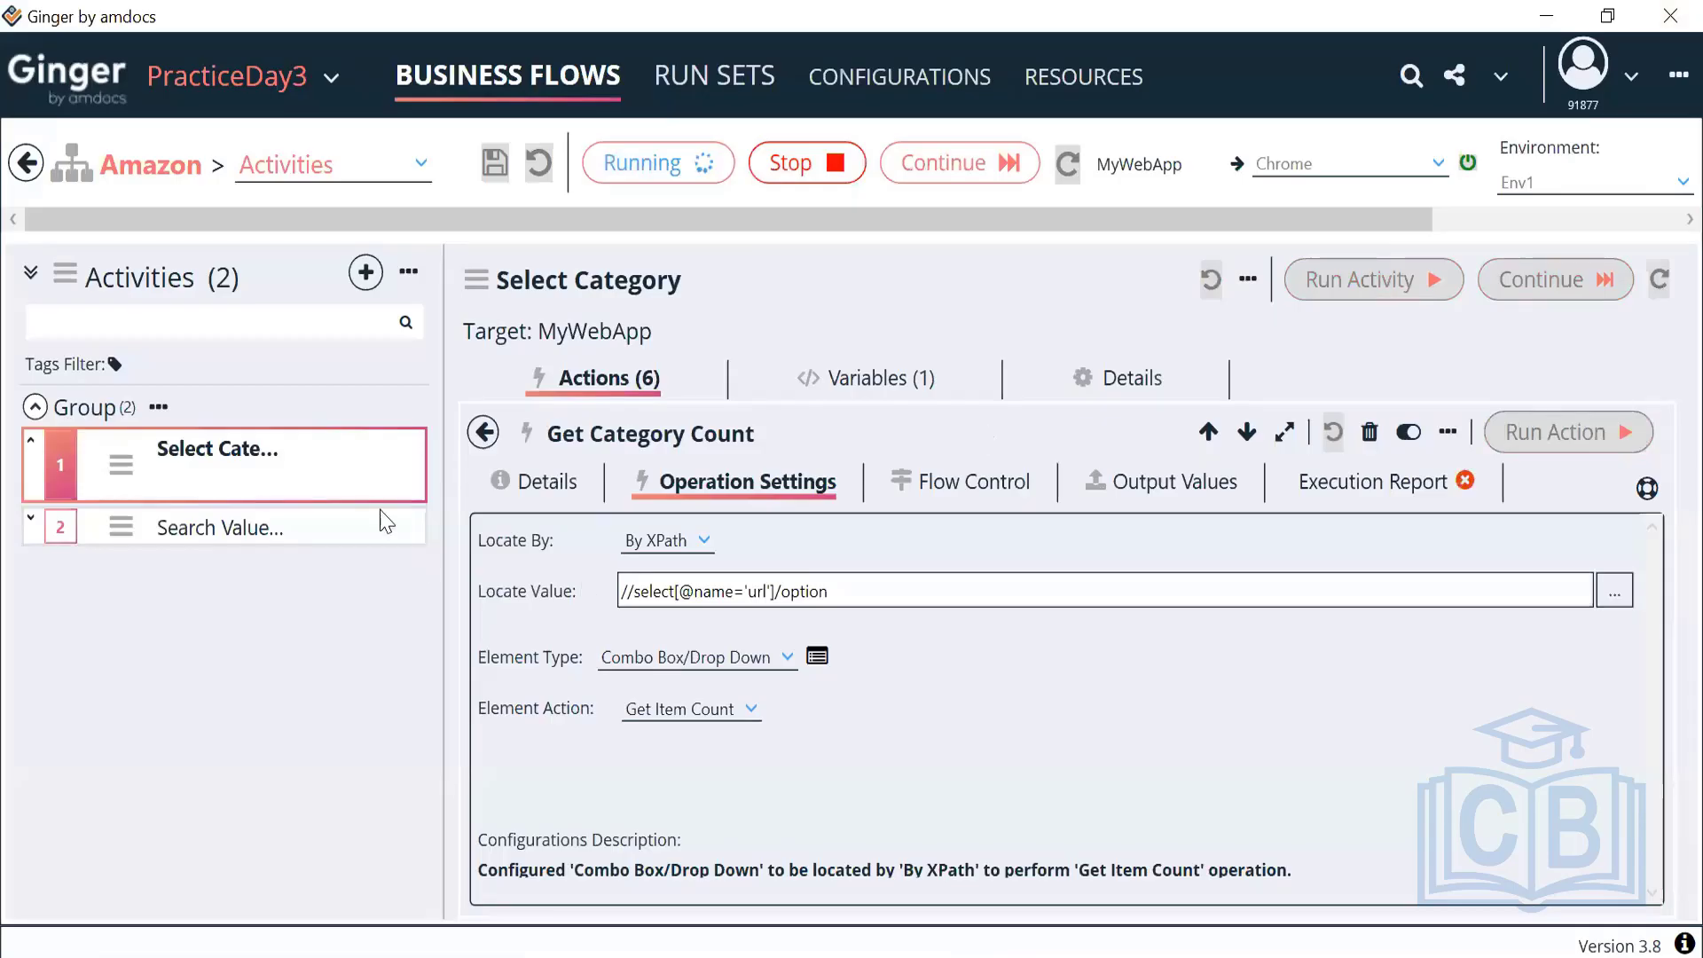
left_click(483, 433)
Step: Run the Launch URL action, followed by the Get Category Count action
left_click(1029, 601)
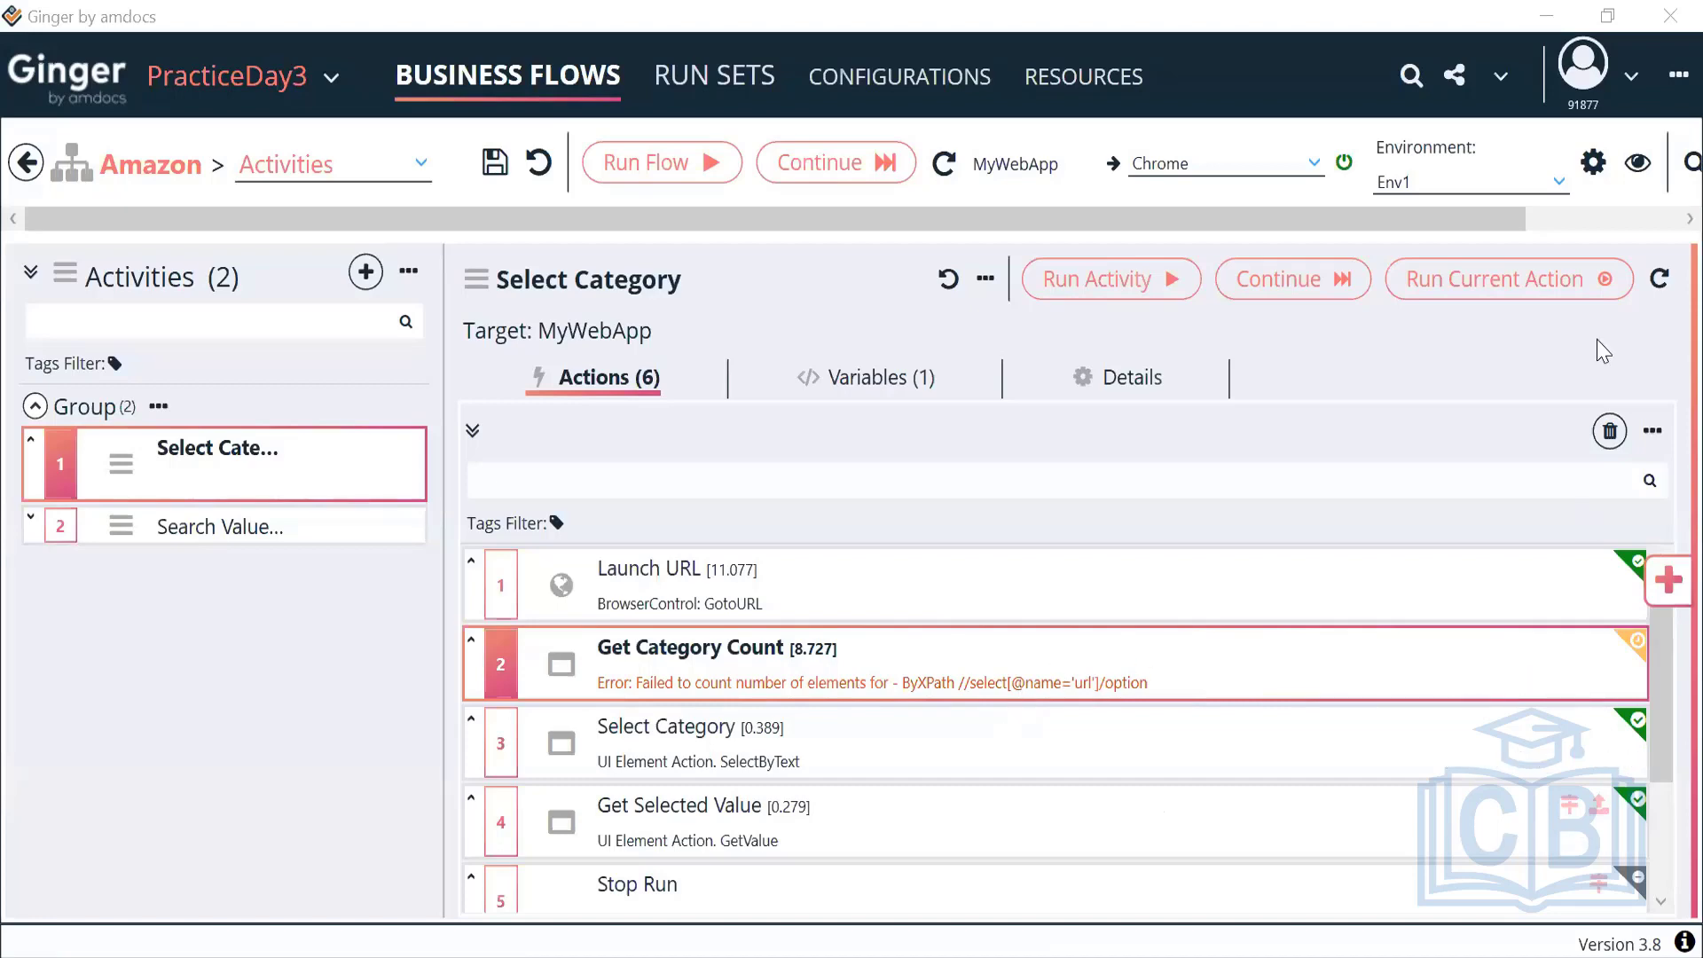
left_click(1439, 282)
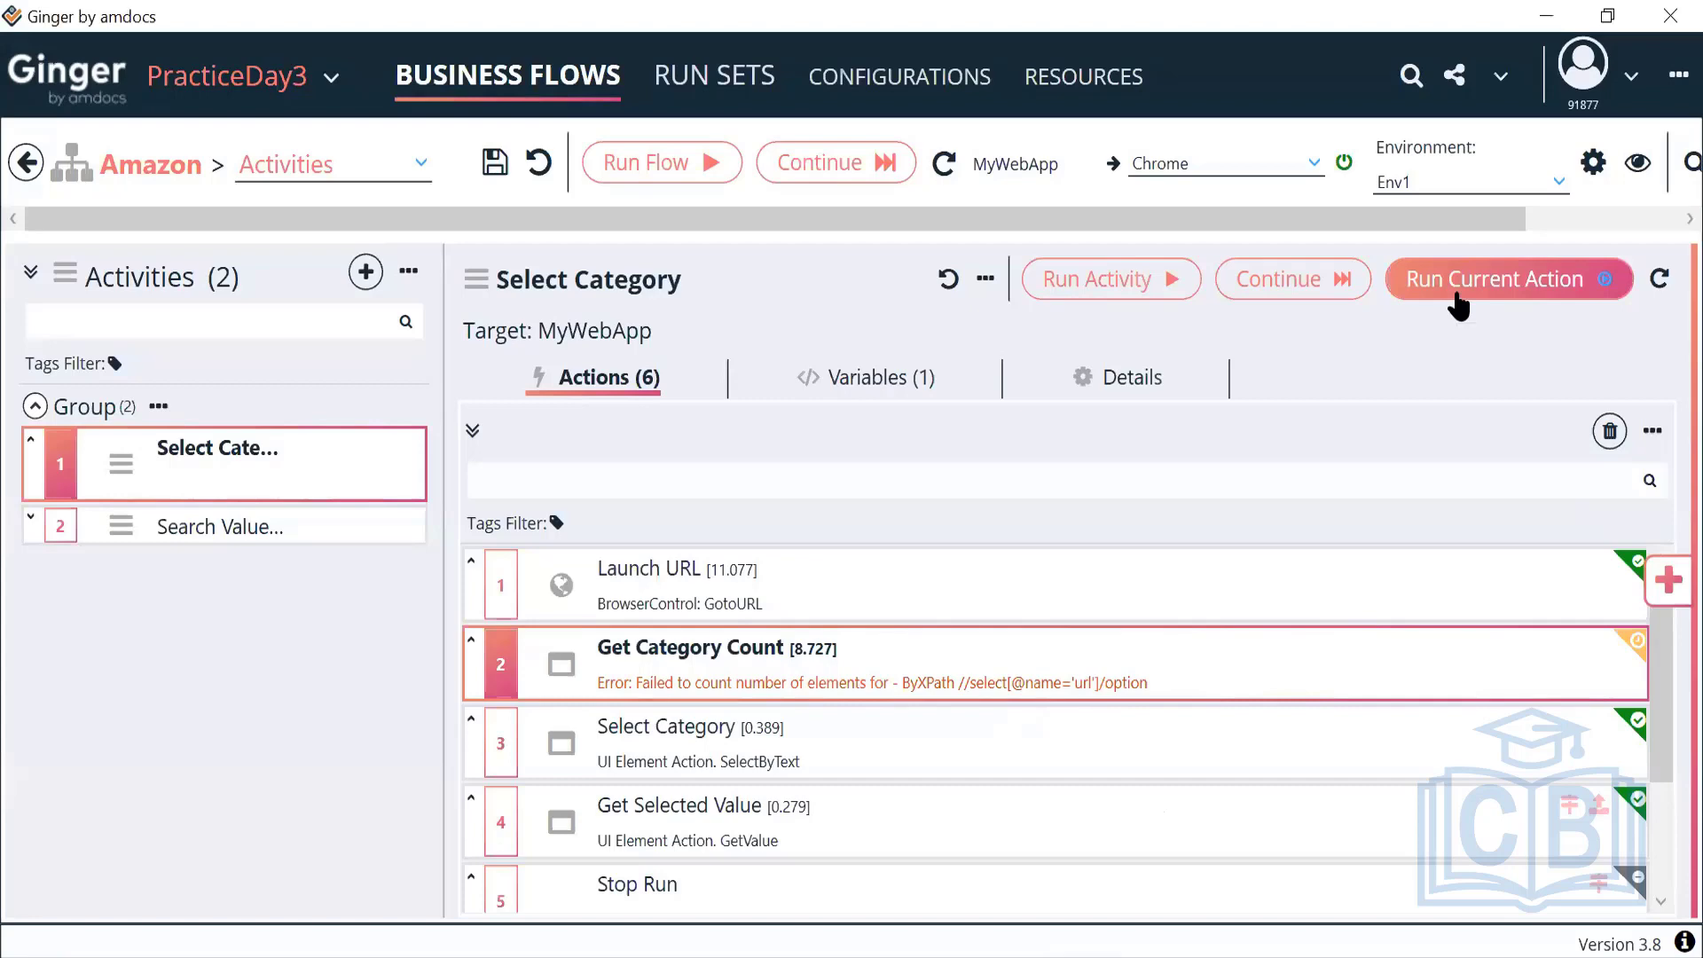
Step: Review the Get Category Count action's output values and its locator in the operation settings
double_click(1084, 679)
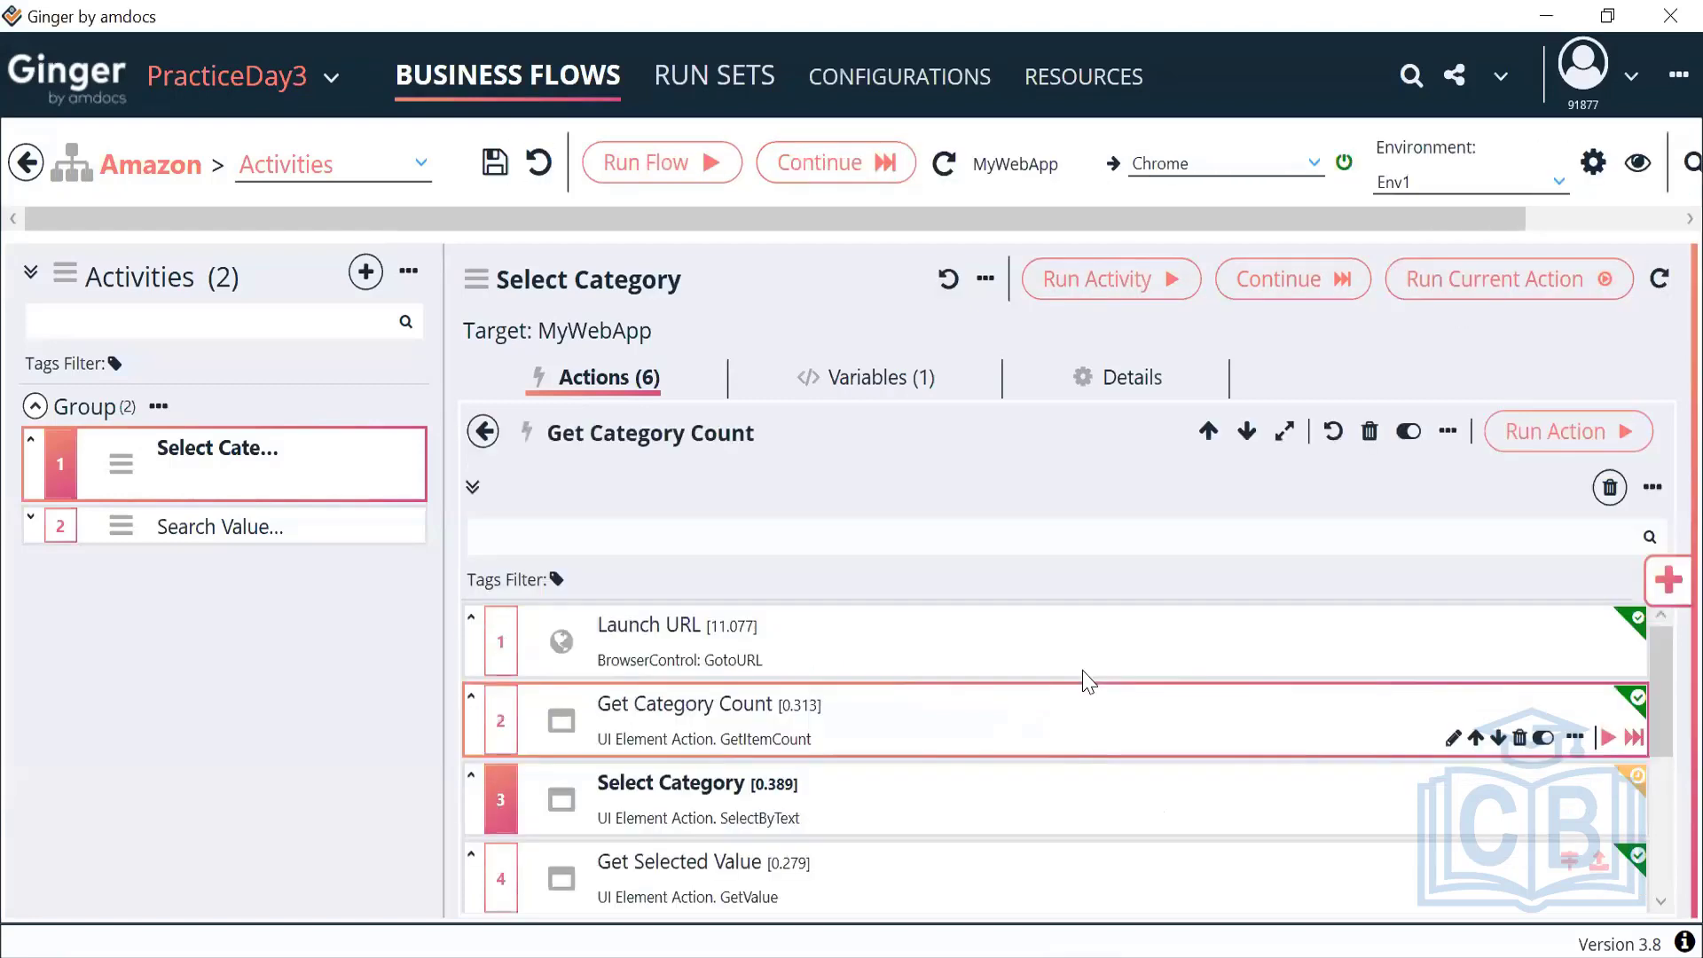
left_click(1152, 481)
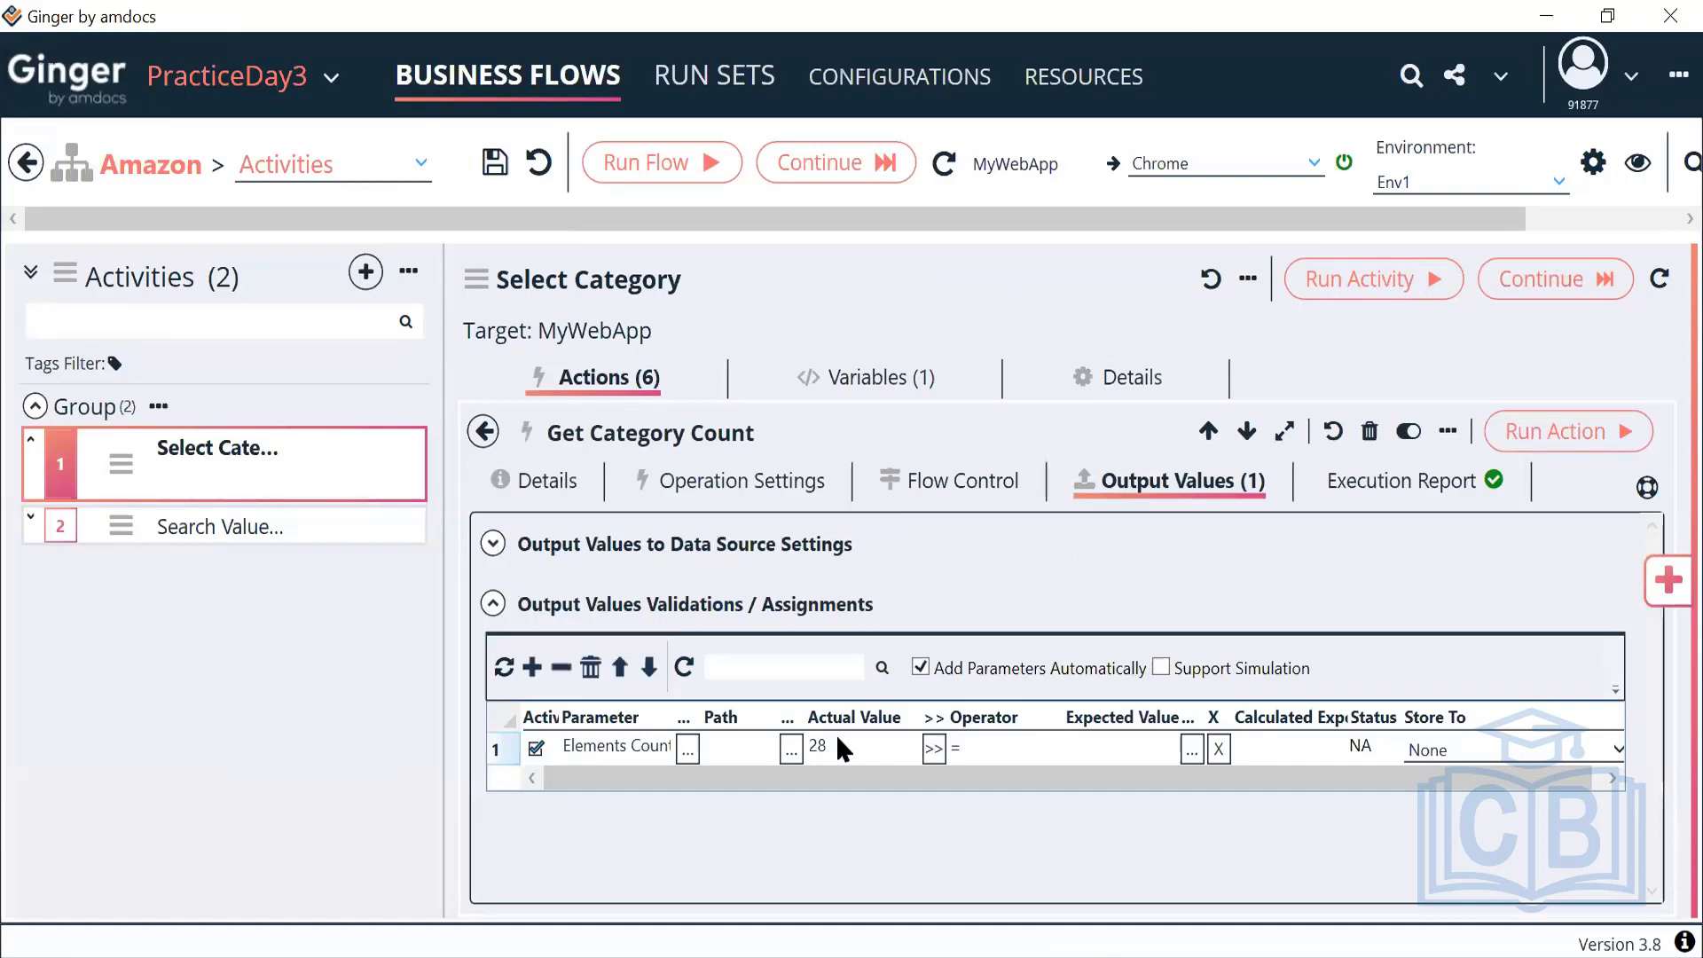
left_click(722, 480)
left_click_drag(914, 580, 485, 574)
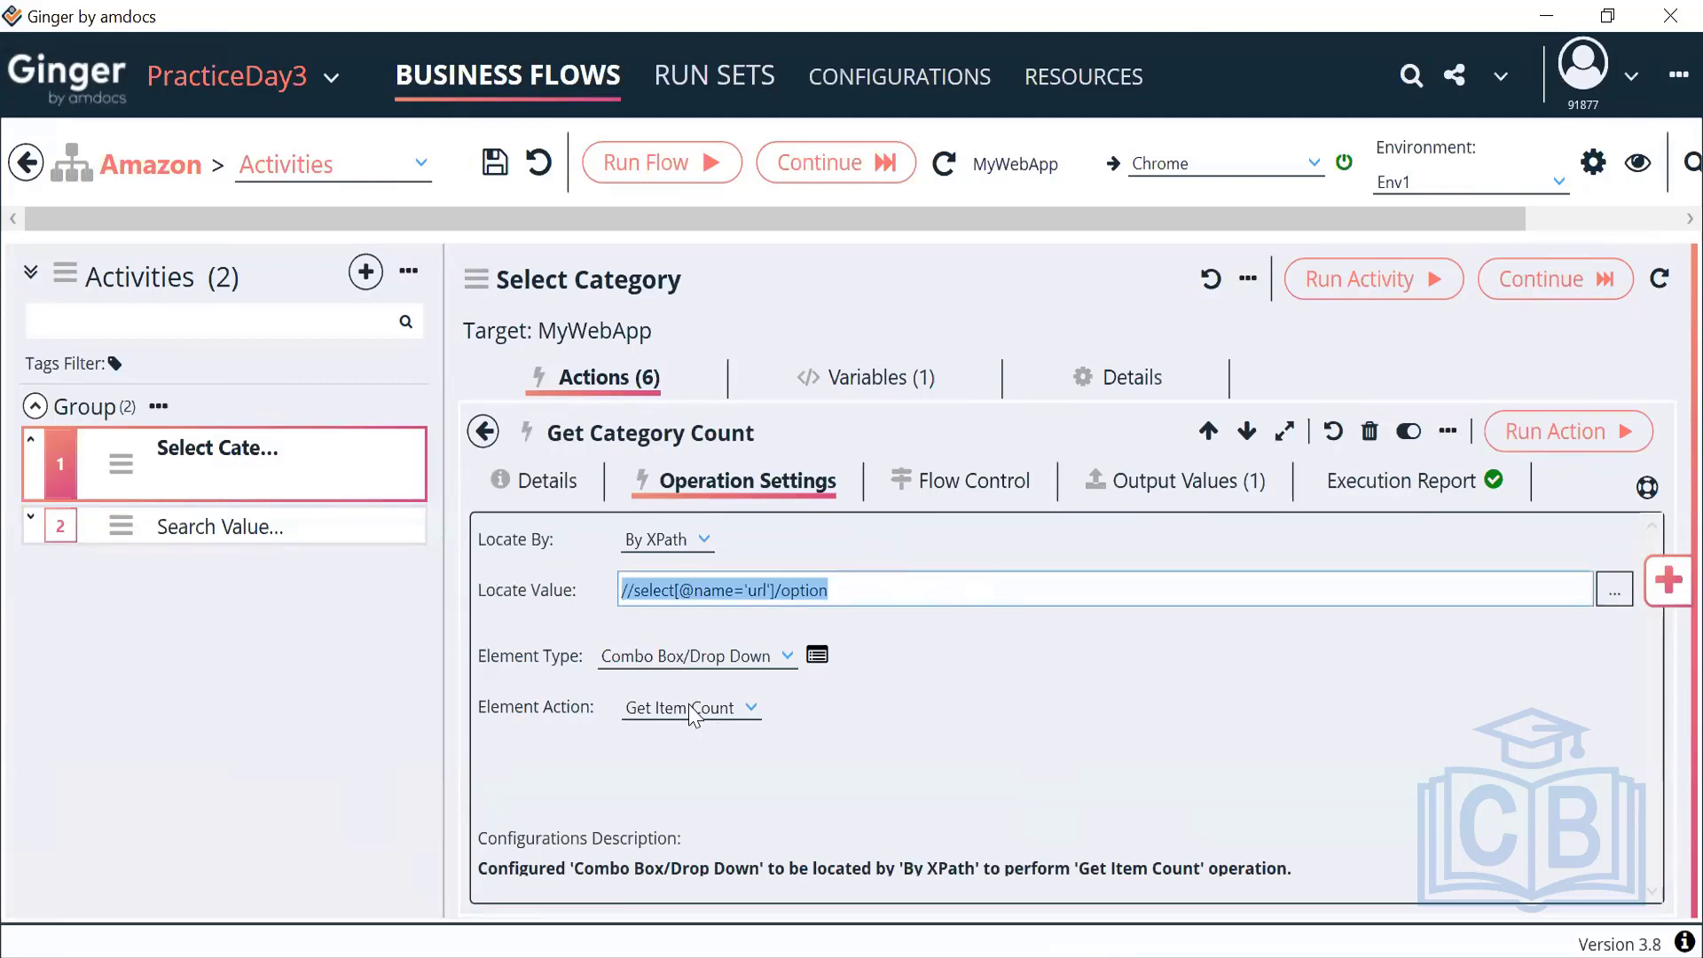
Step: Add a new string variable to the Select Category activity
left_click(1156, 505)
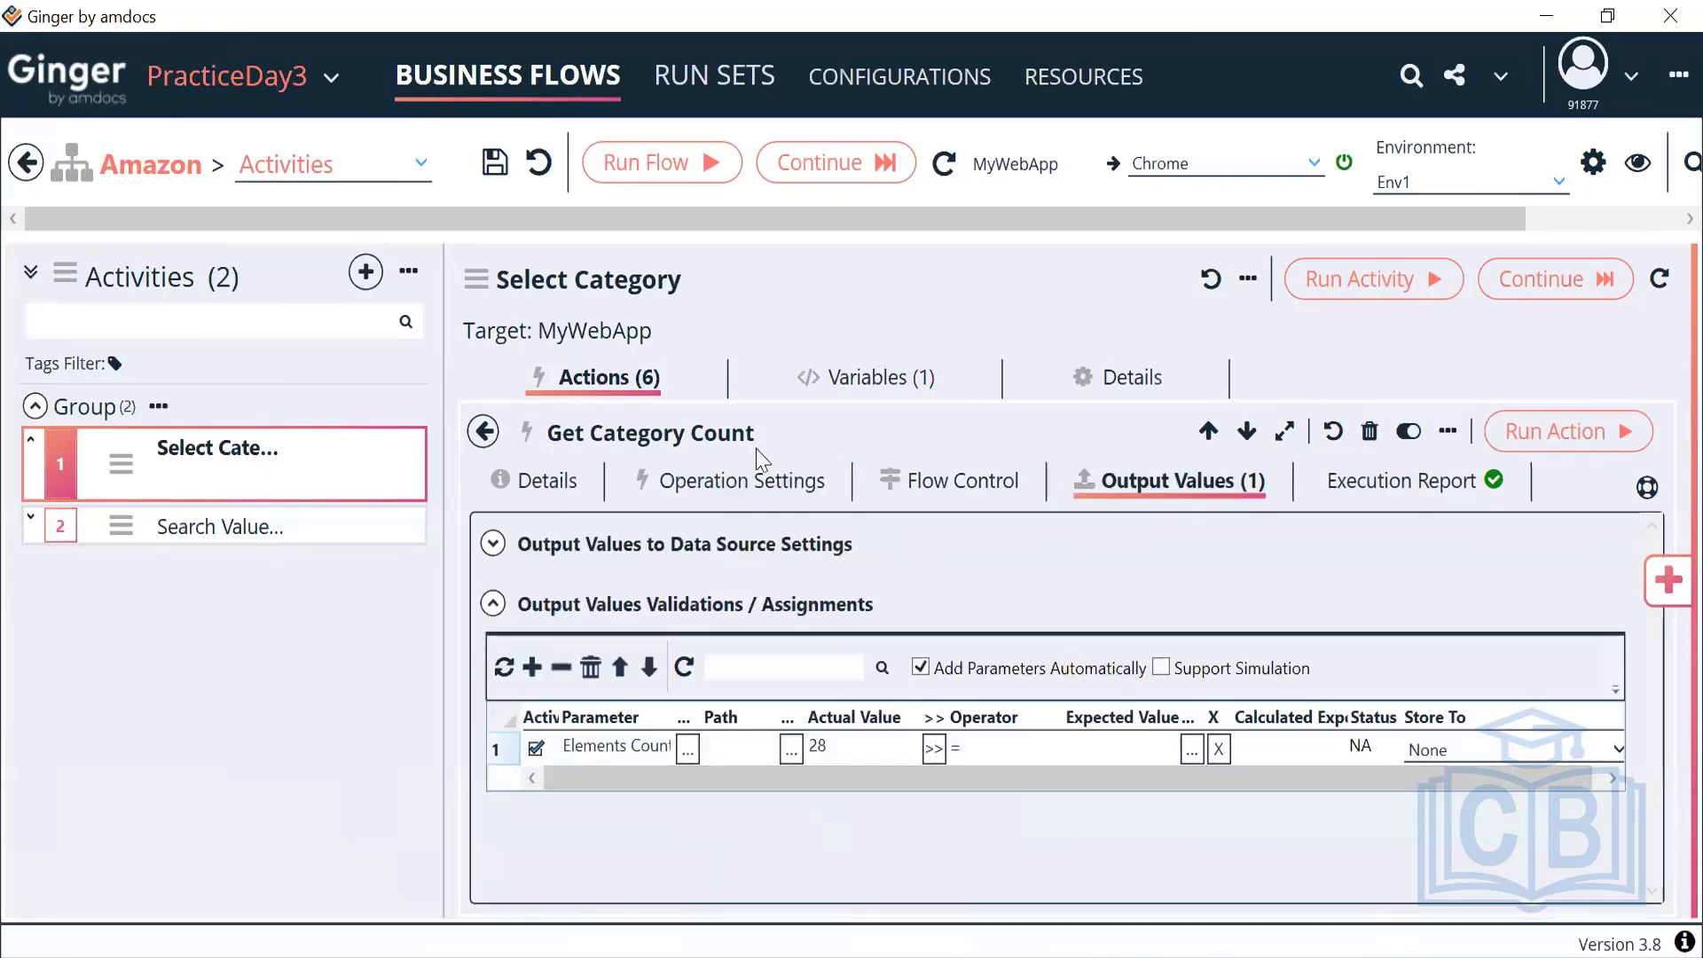
left_click(853, 399)
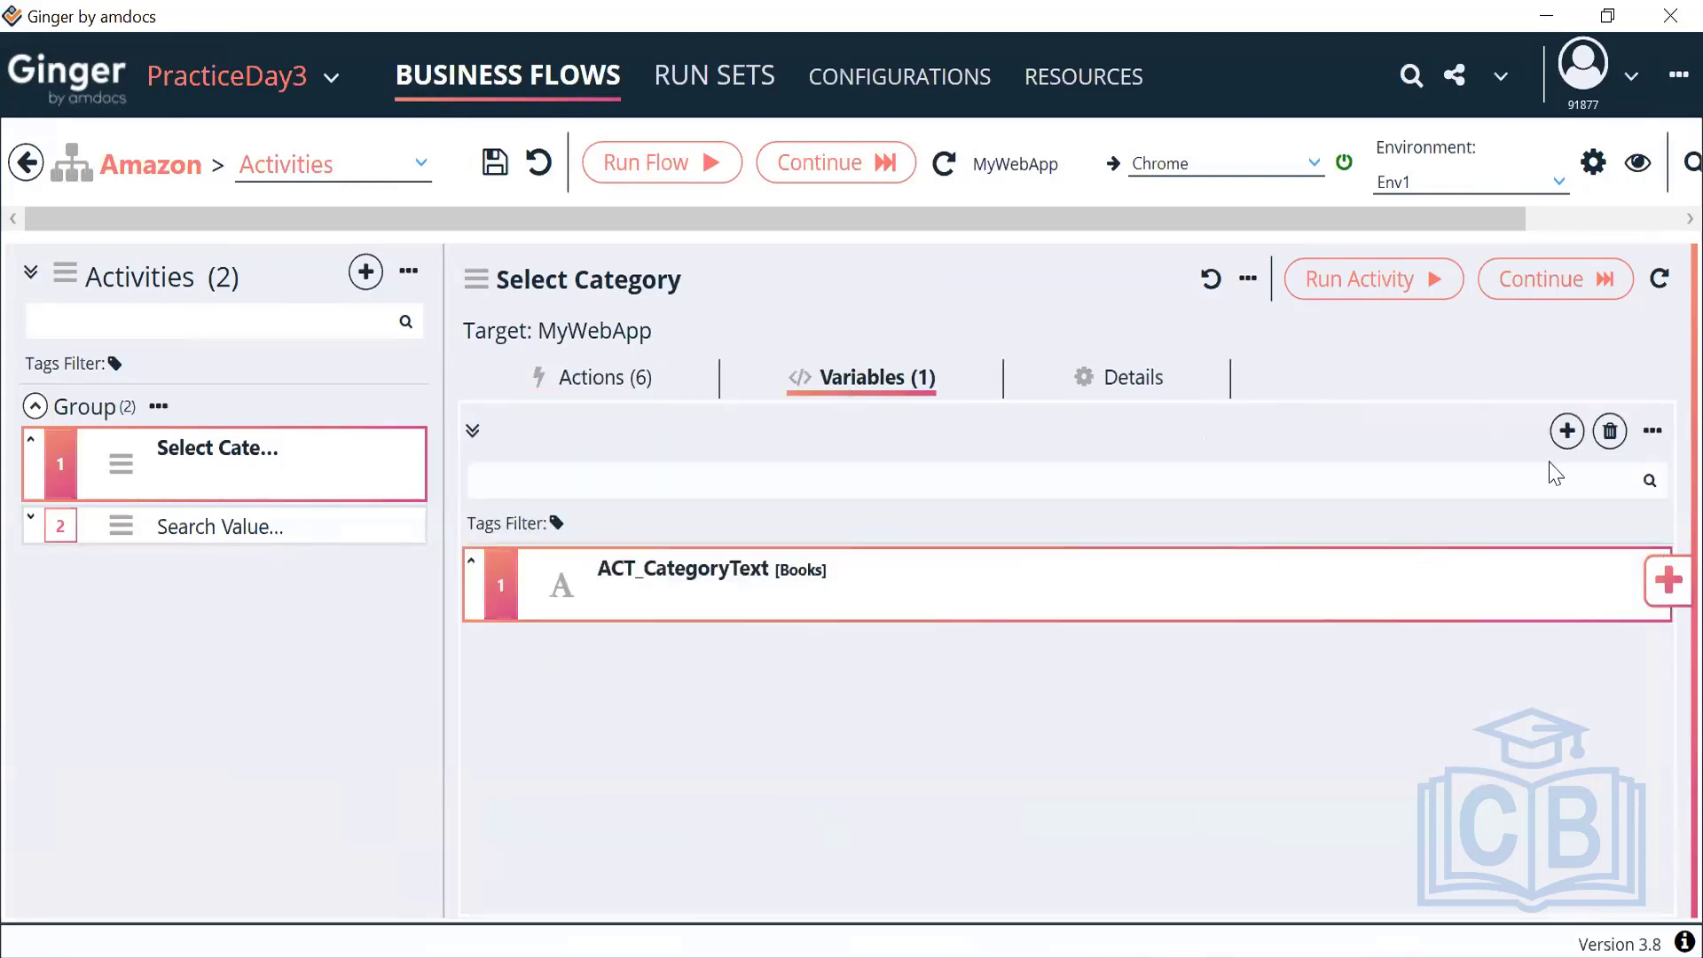
left_click(1567, 431)
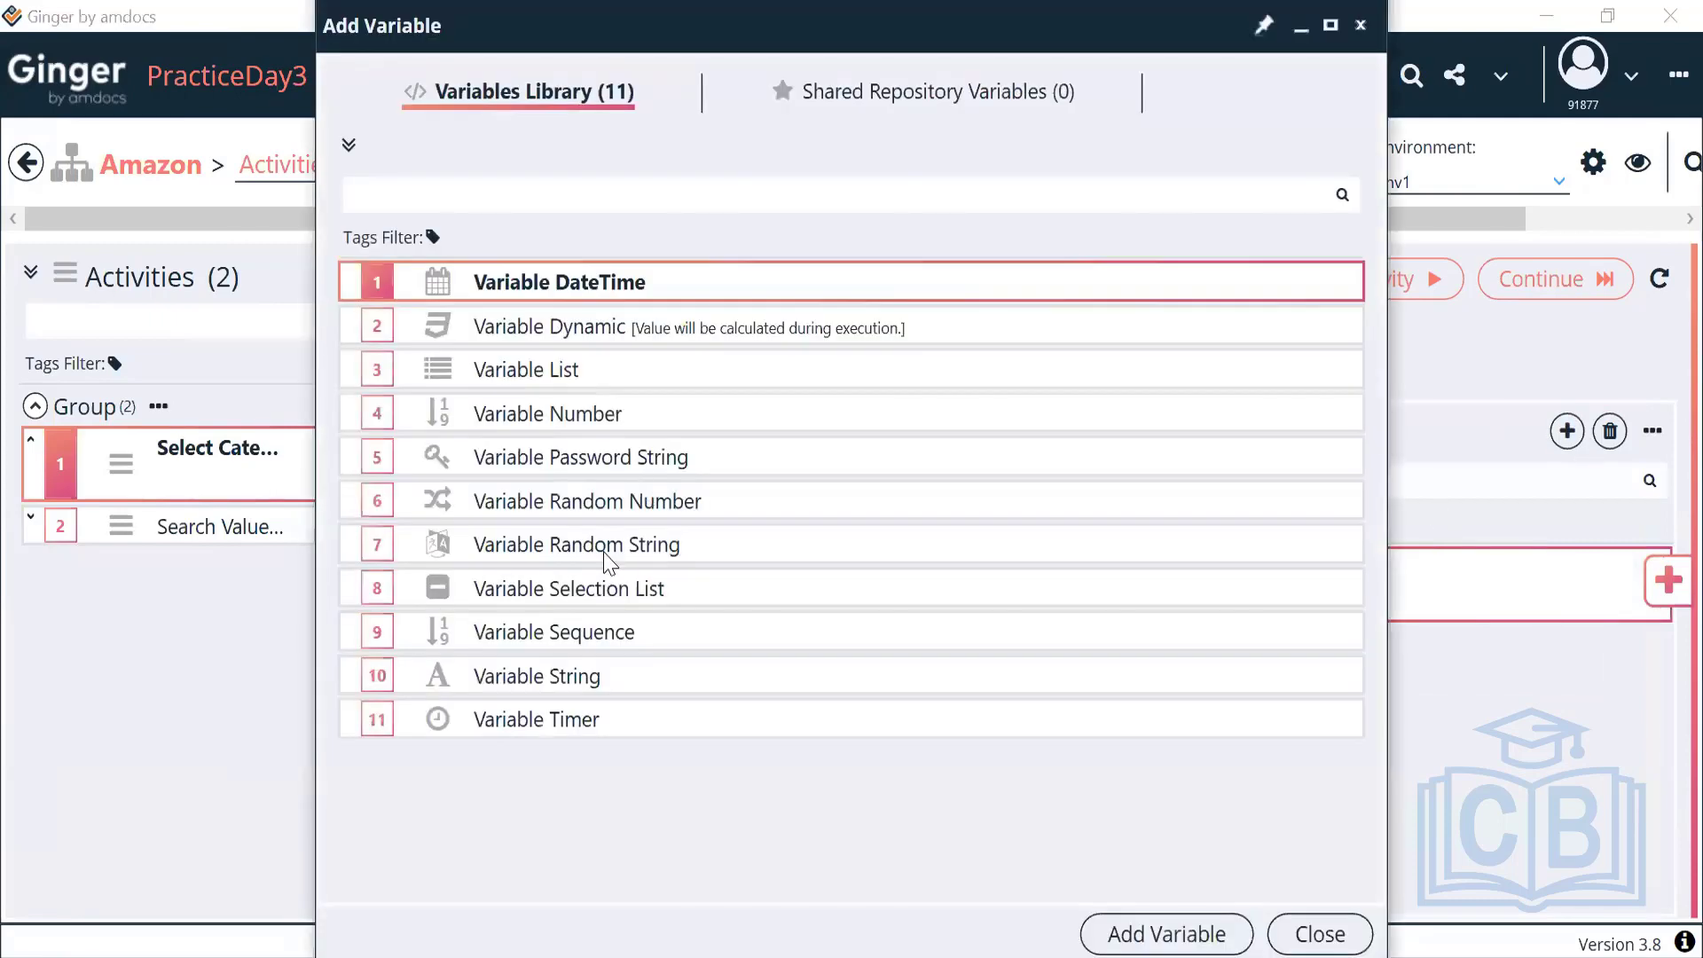
left_click(558, 683)
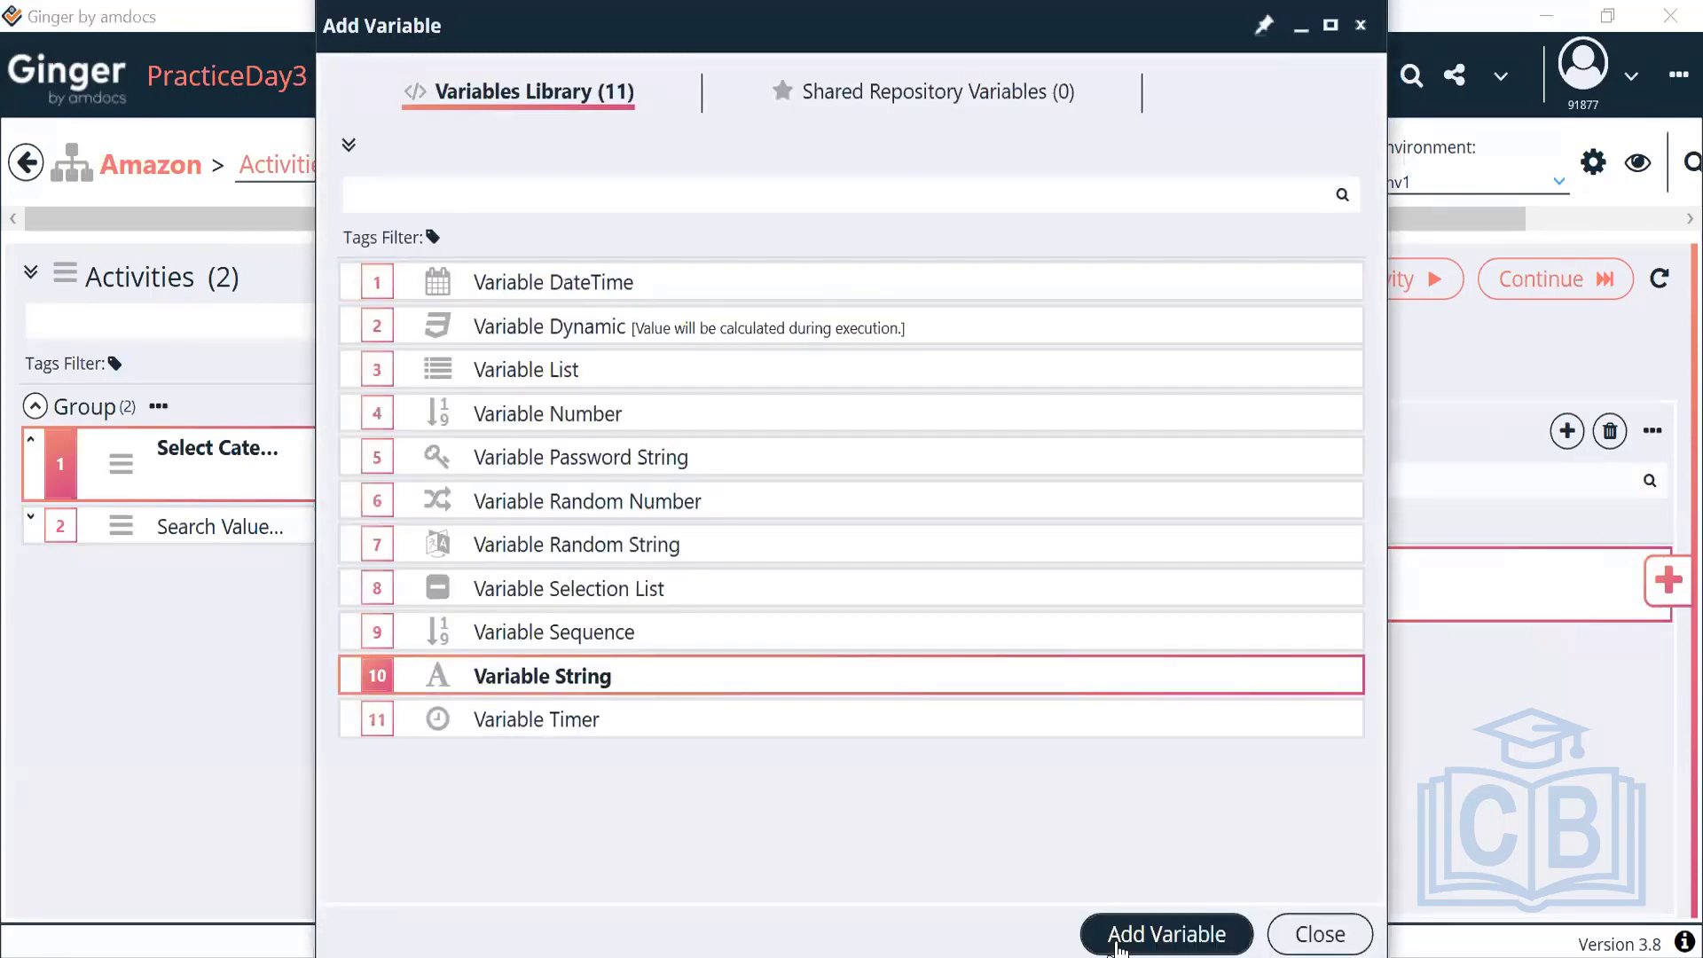
left_click(1153, 934)
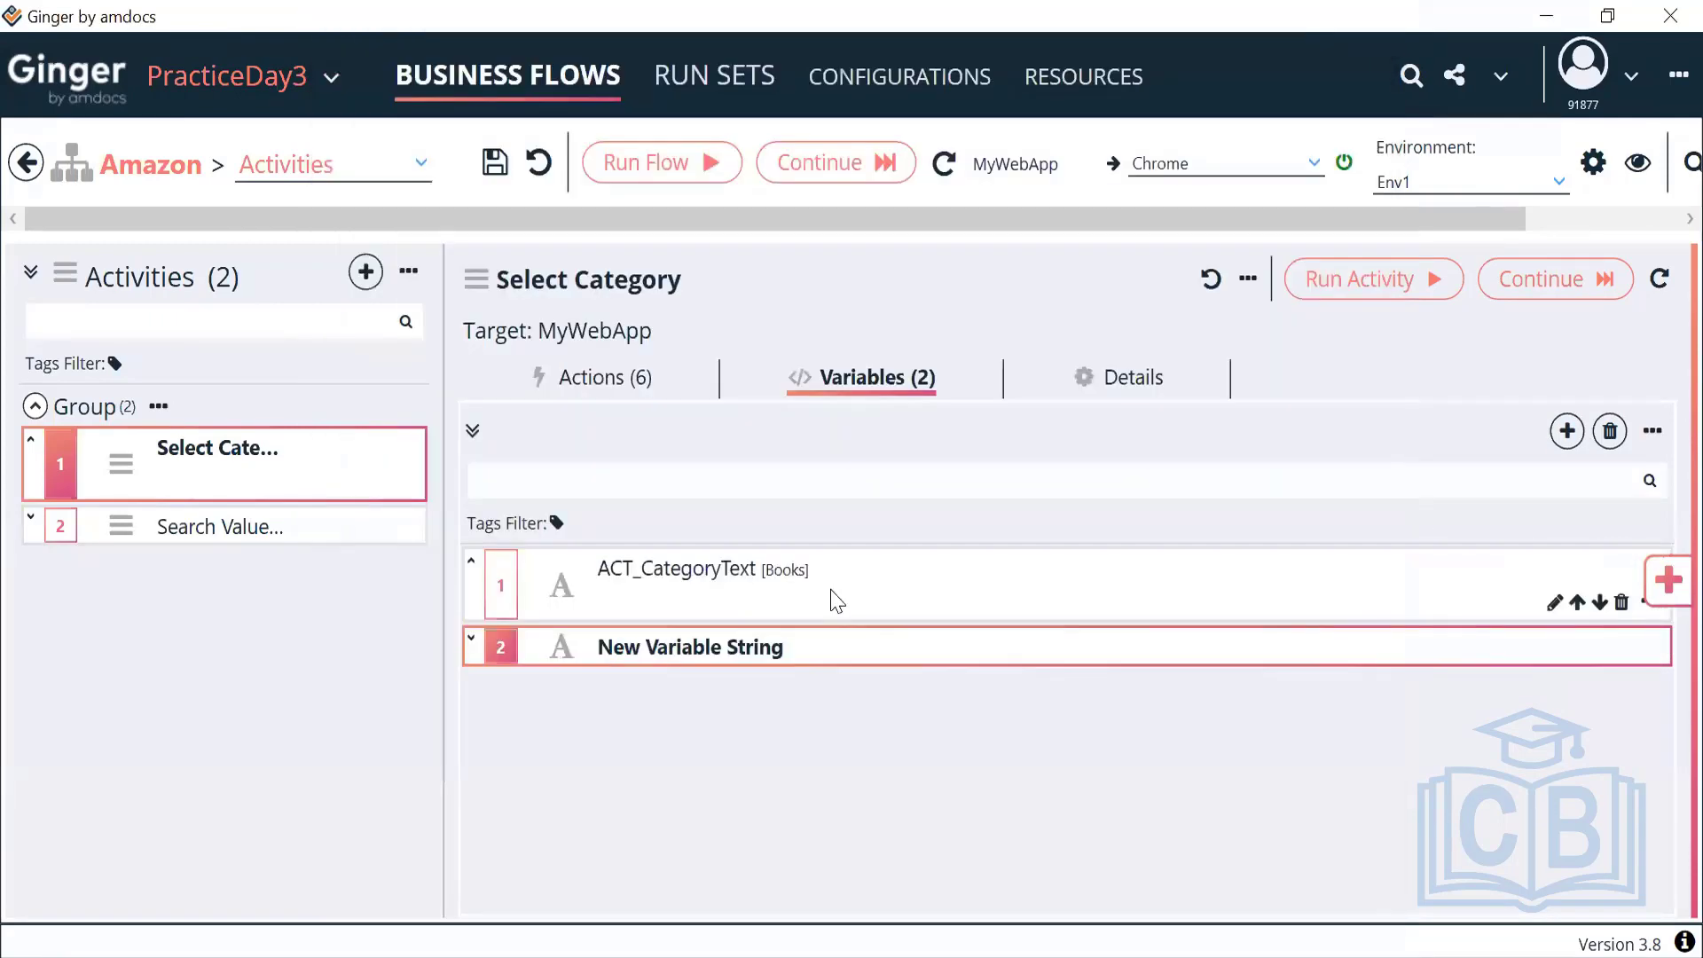
Step: Rename the new string variable as ACT_CategoryCount and return to the variables list
double_click(752, 657)
left_click(476, 498)
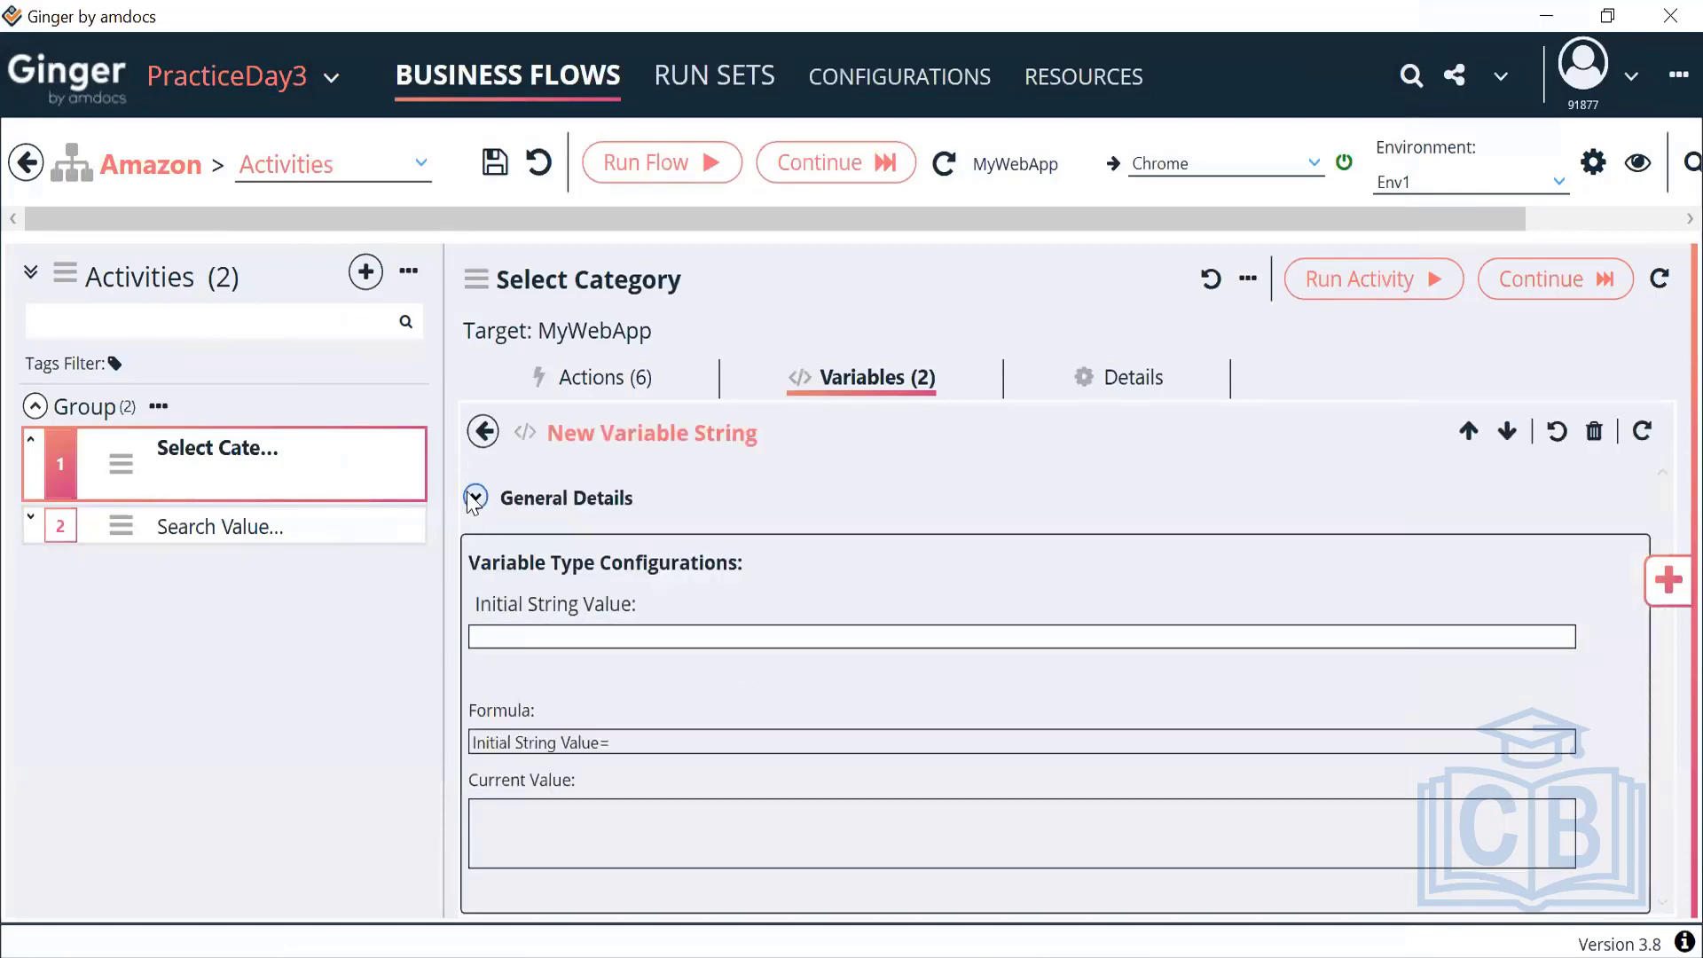
left_click_drag(674, 626, 397, 619)
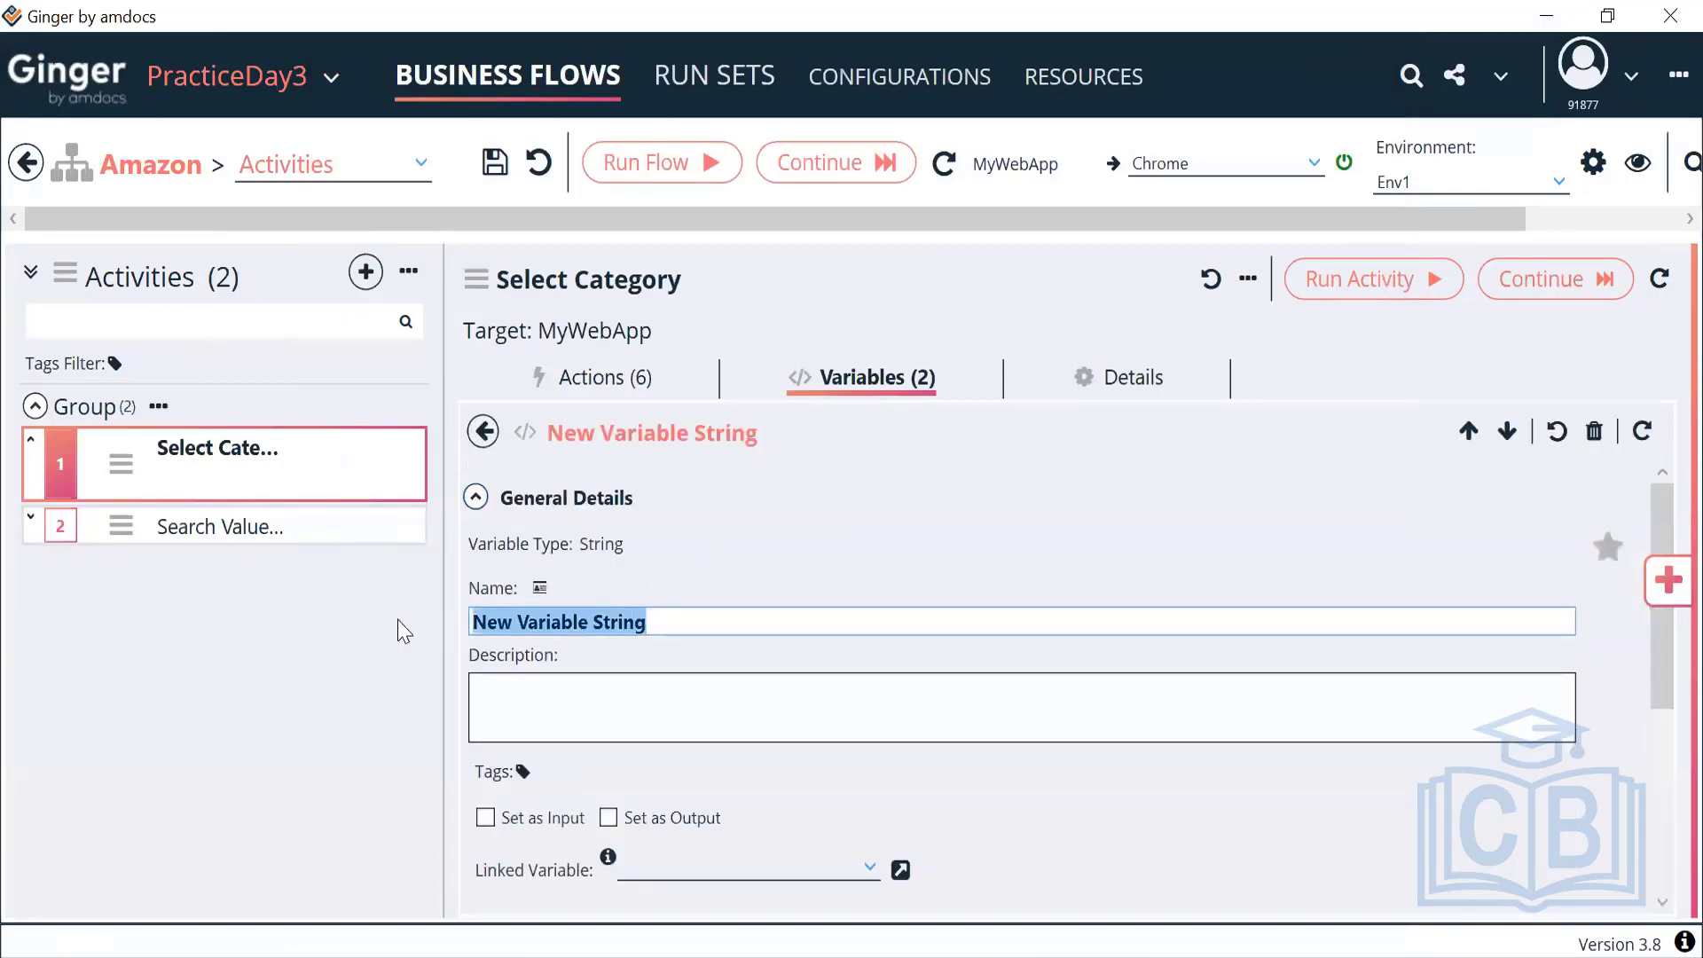
type("ACT")
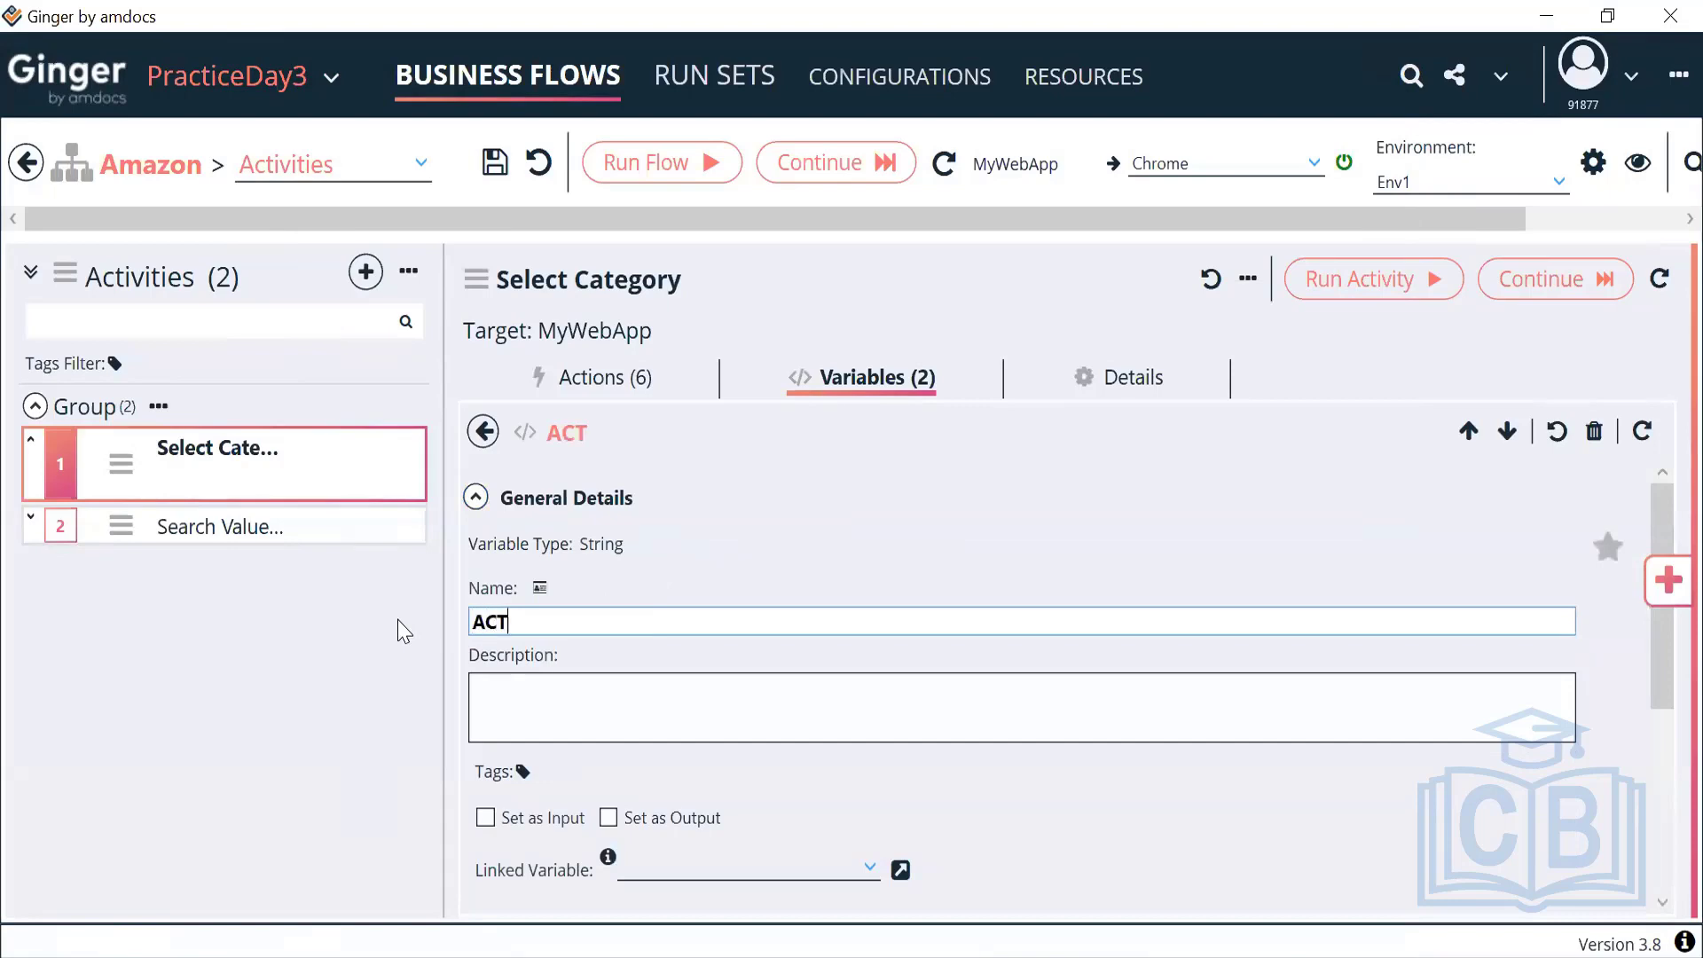
type("_CategoryCount")
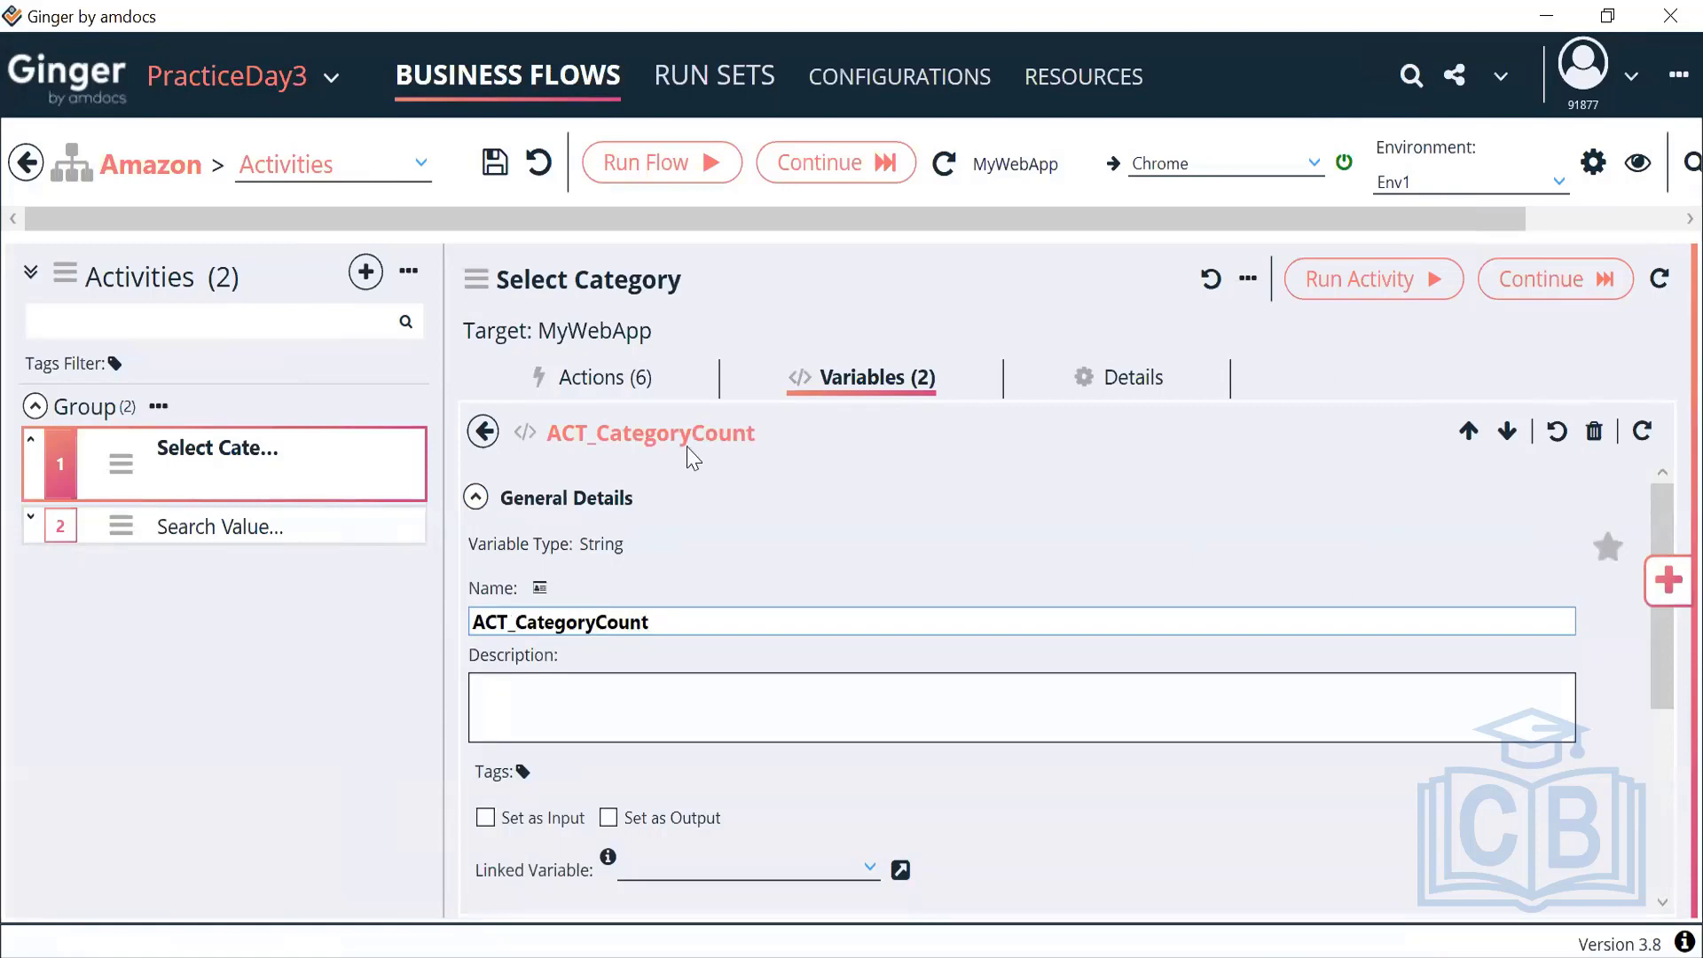
left_click(483, 435)
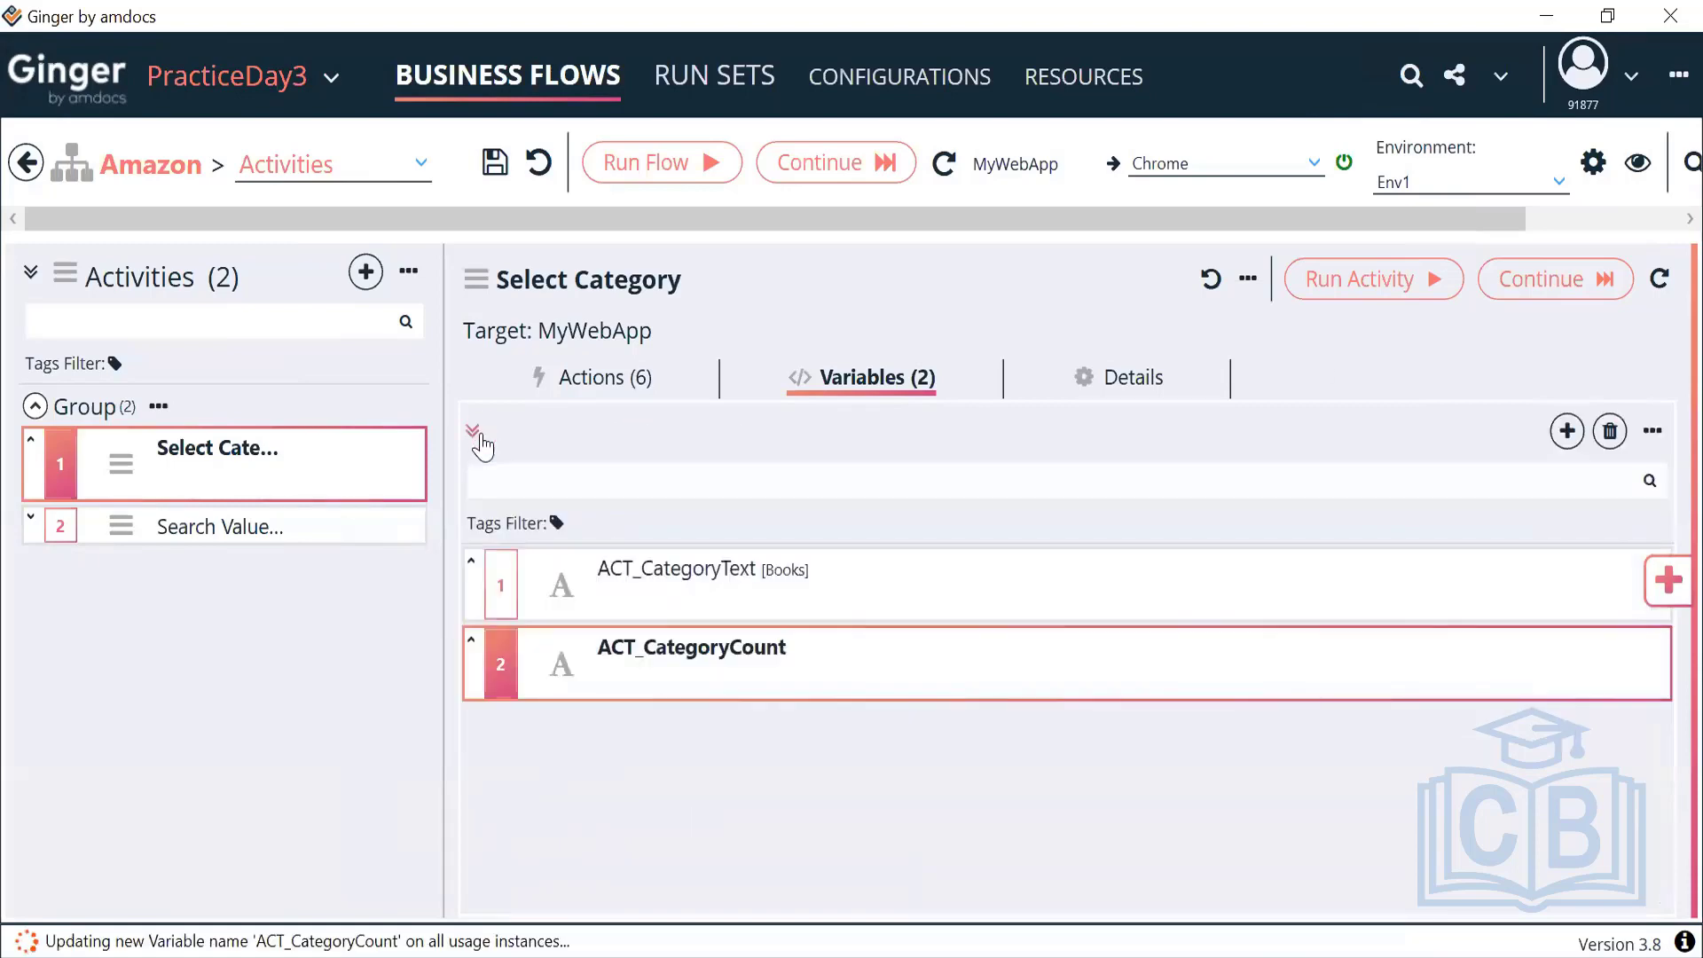
Step: Set the Get Category Count action's Elements Count output to be stored in a variable, choosing ACT_CategoryText
left_click(622, 382)
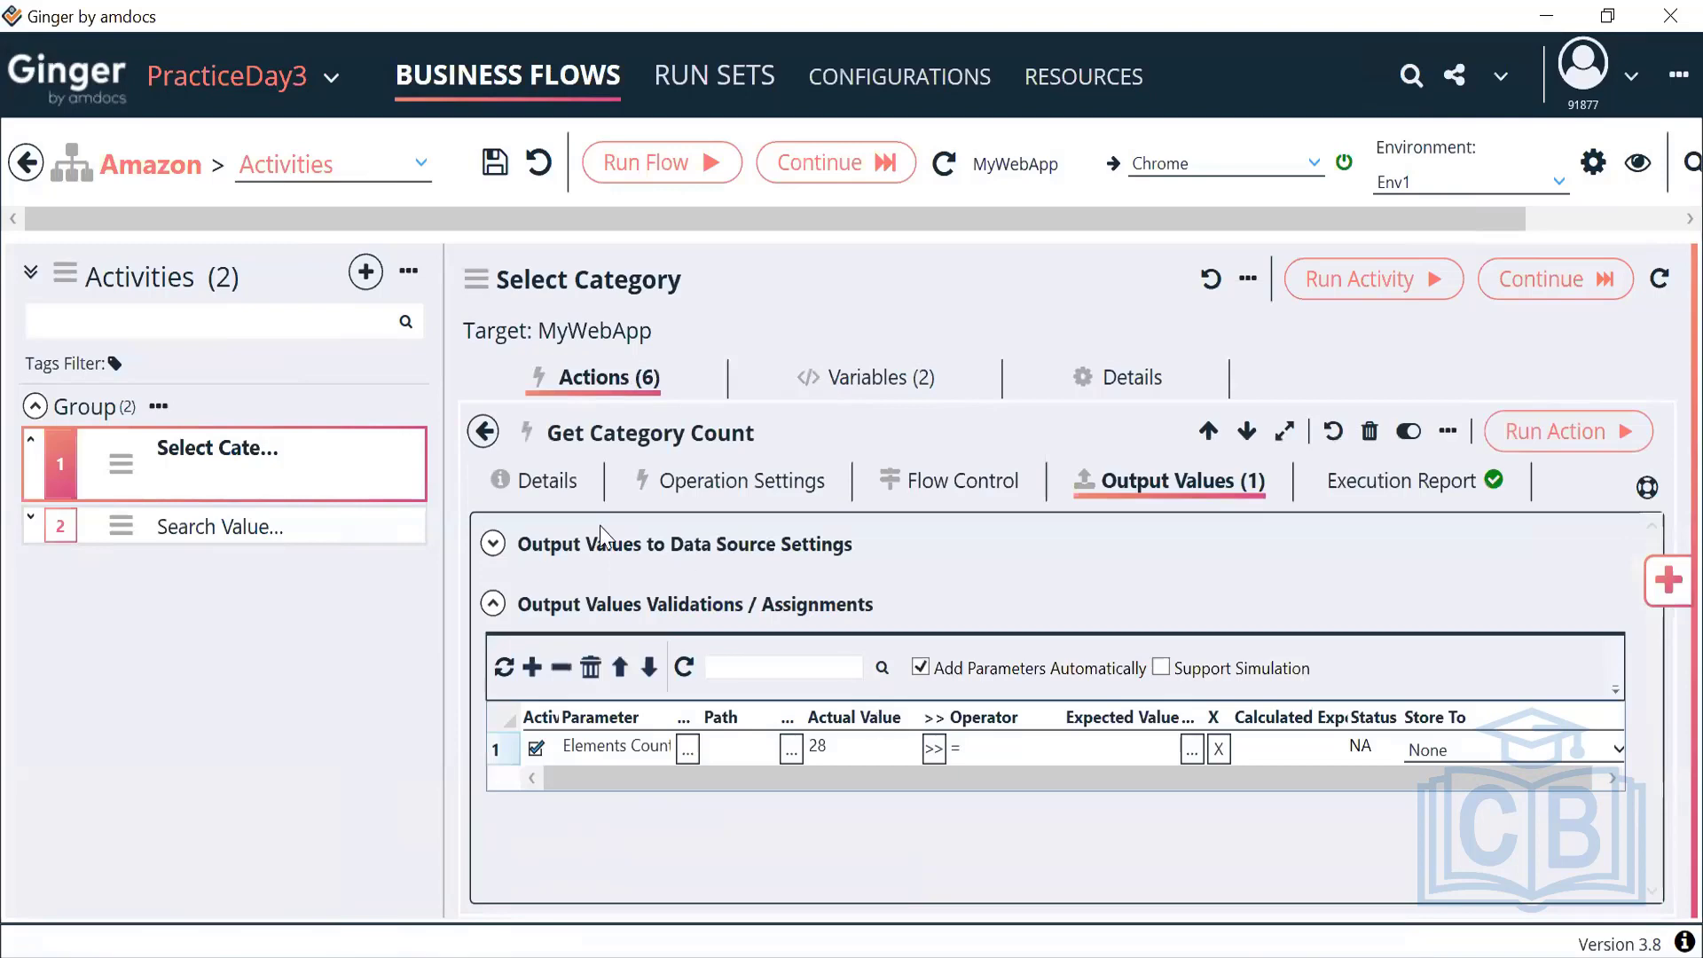
left_click(1365, 748)
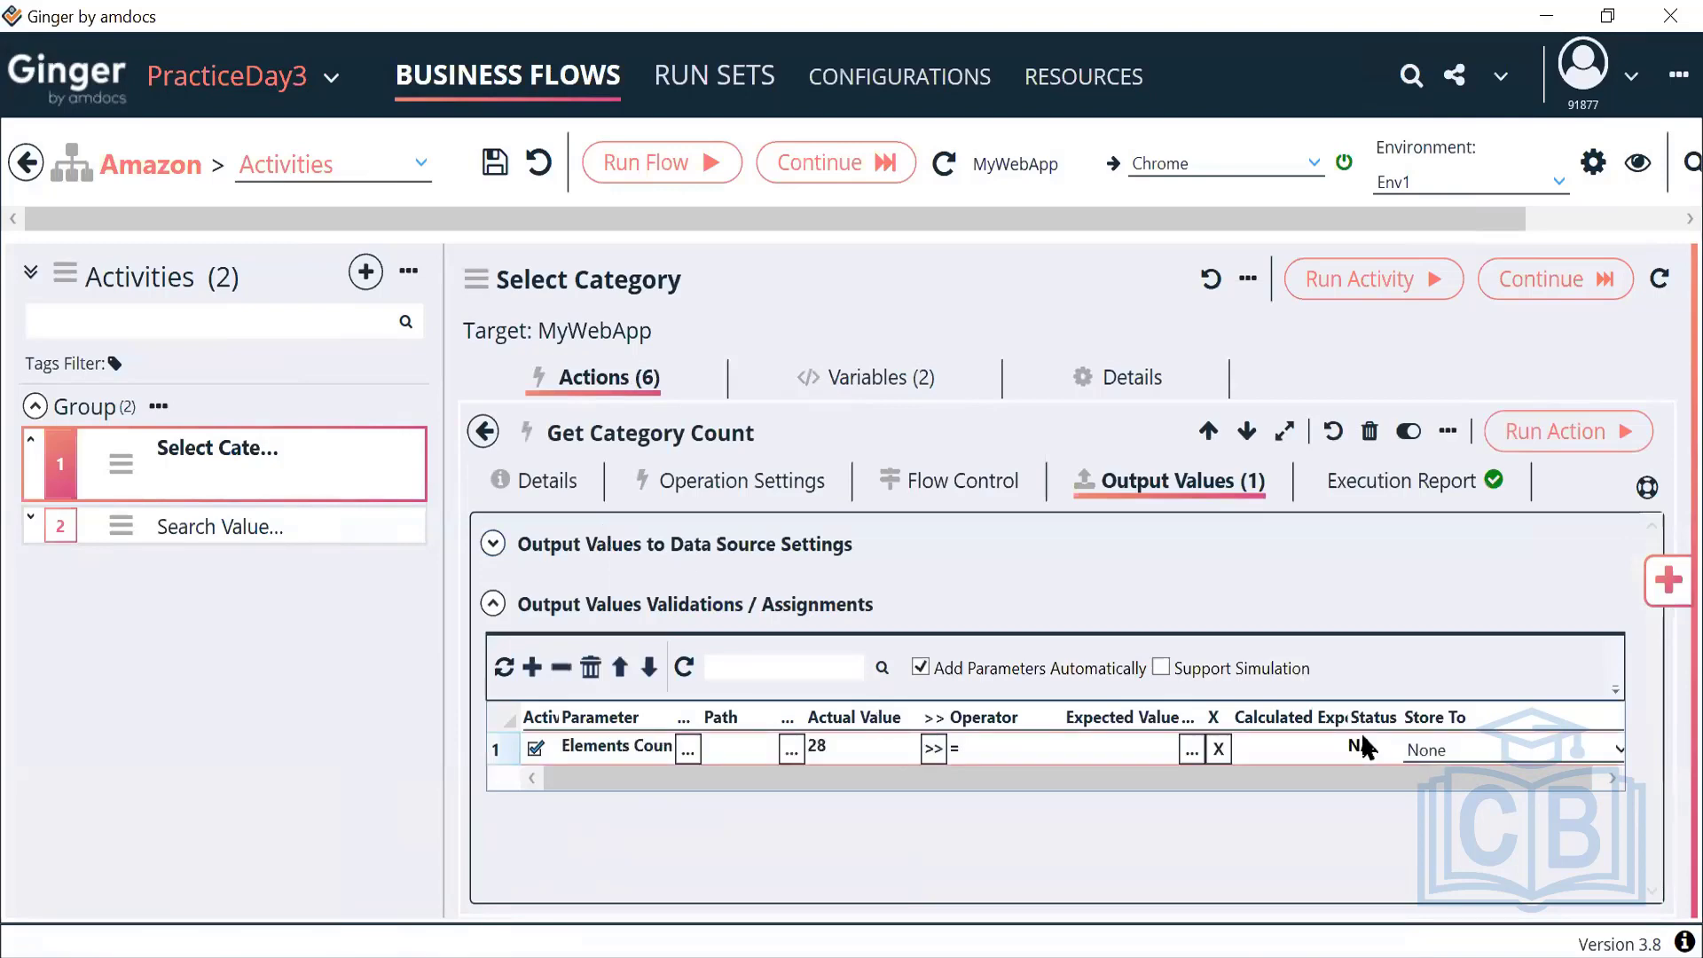
left_click(1458, 748)
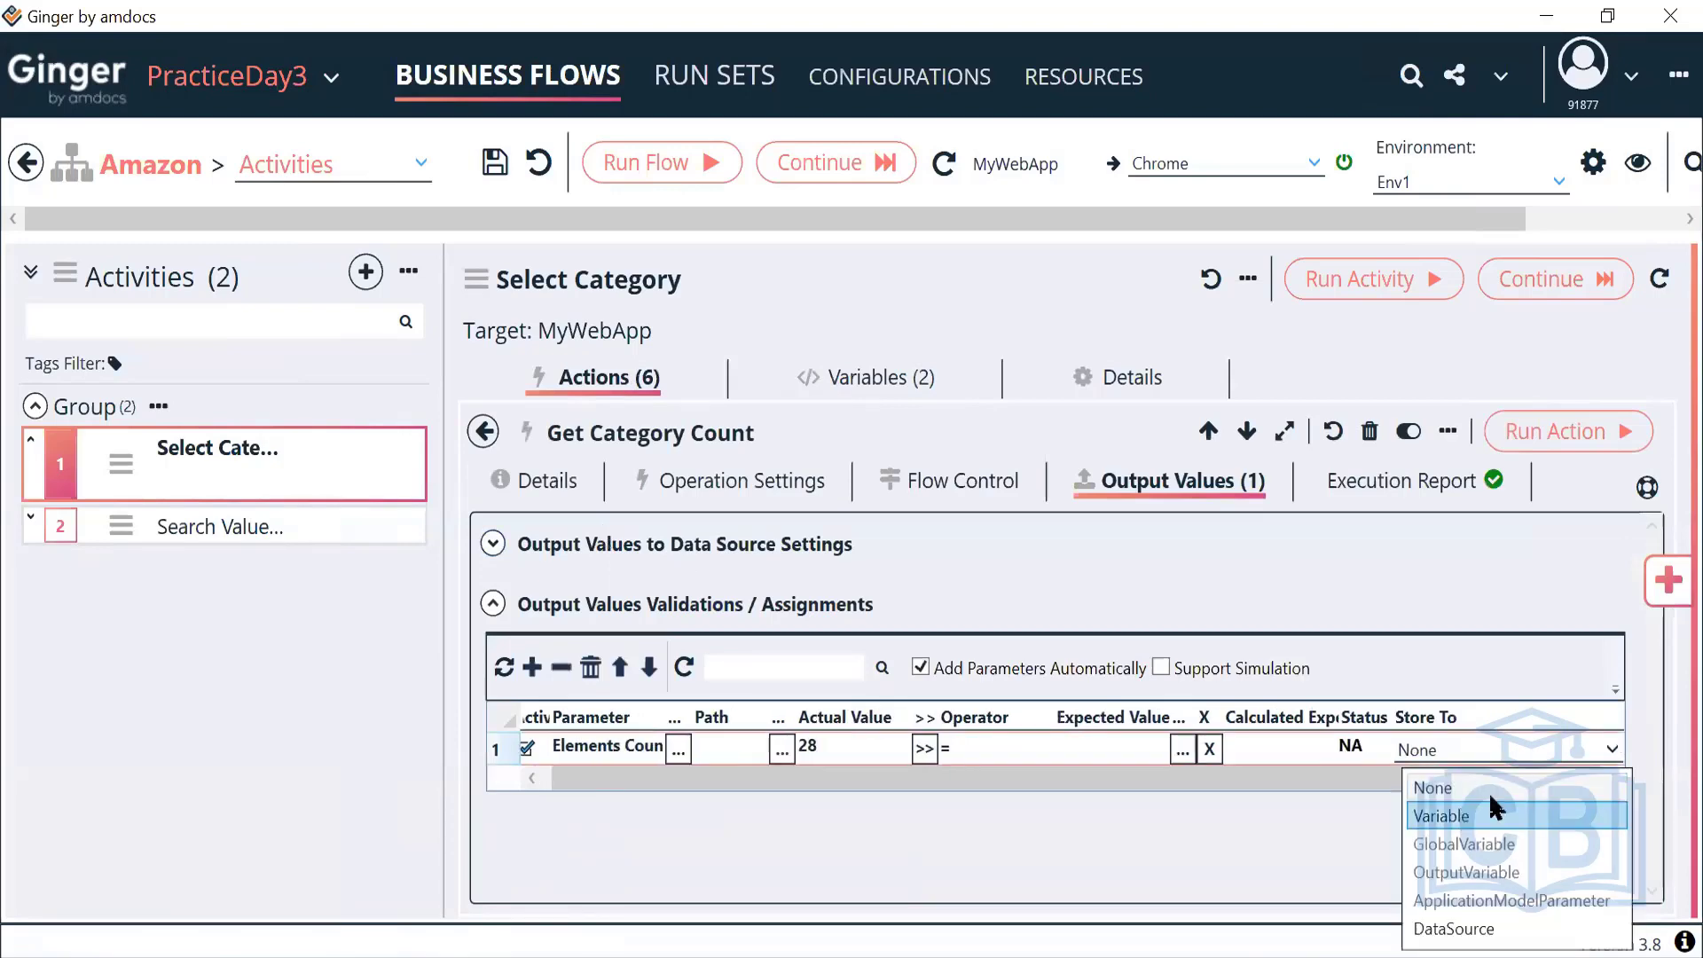
left_click(1481, 814)
left_click(1566, 758)
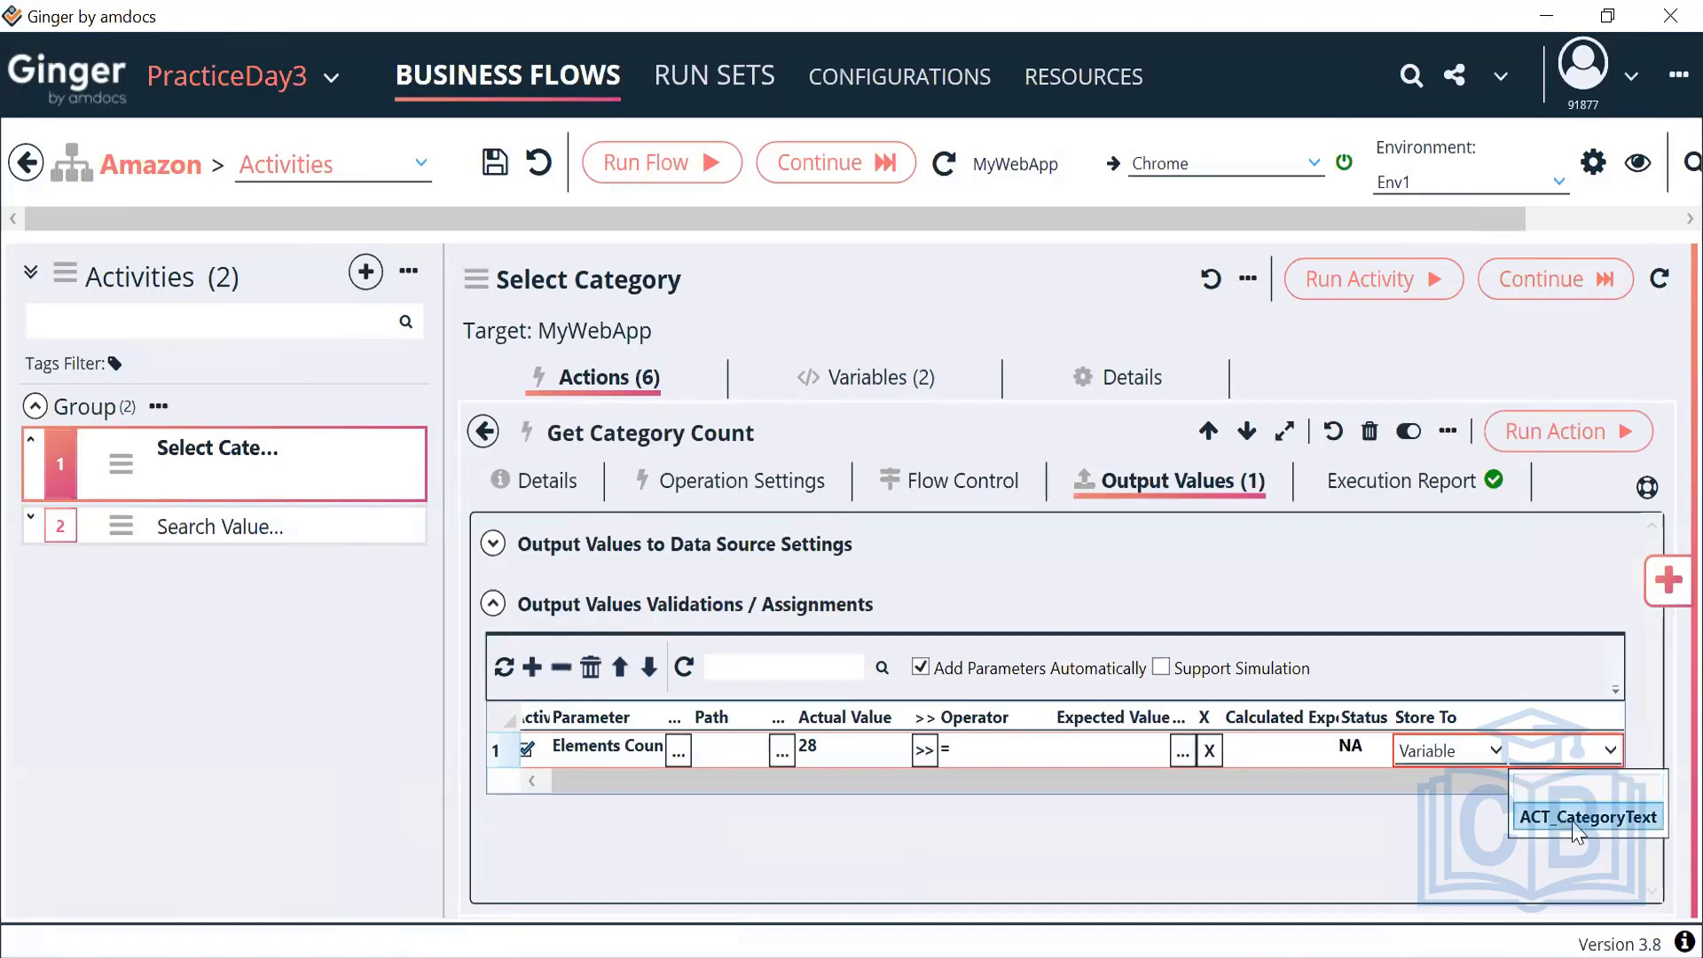
left_click(1577, 820)
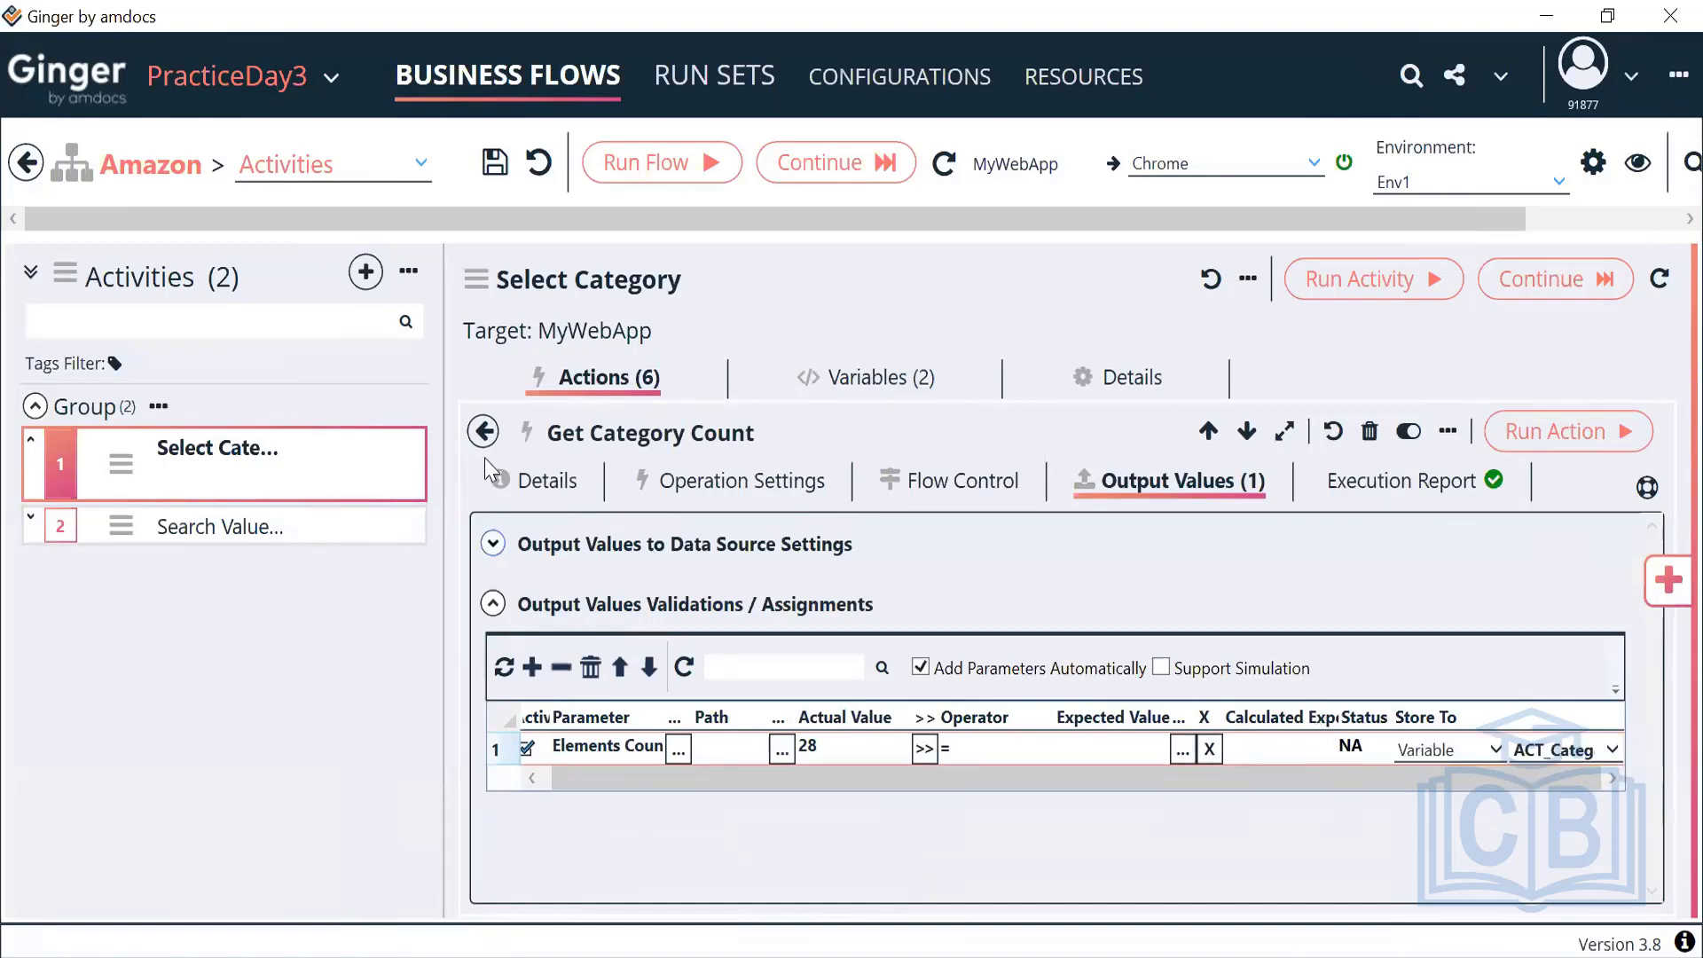
Step: Reopen the Get Category Count action's output values and change the storage variable to ACT_CategoryCount
left_click(486, 432)
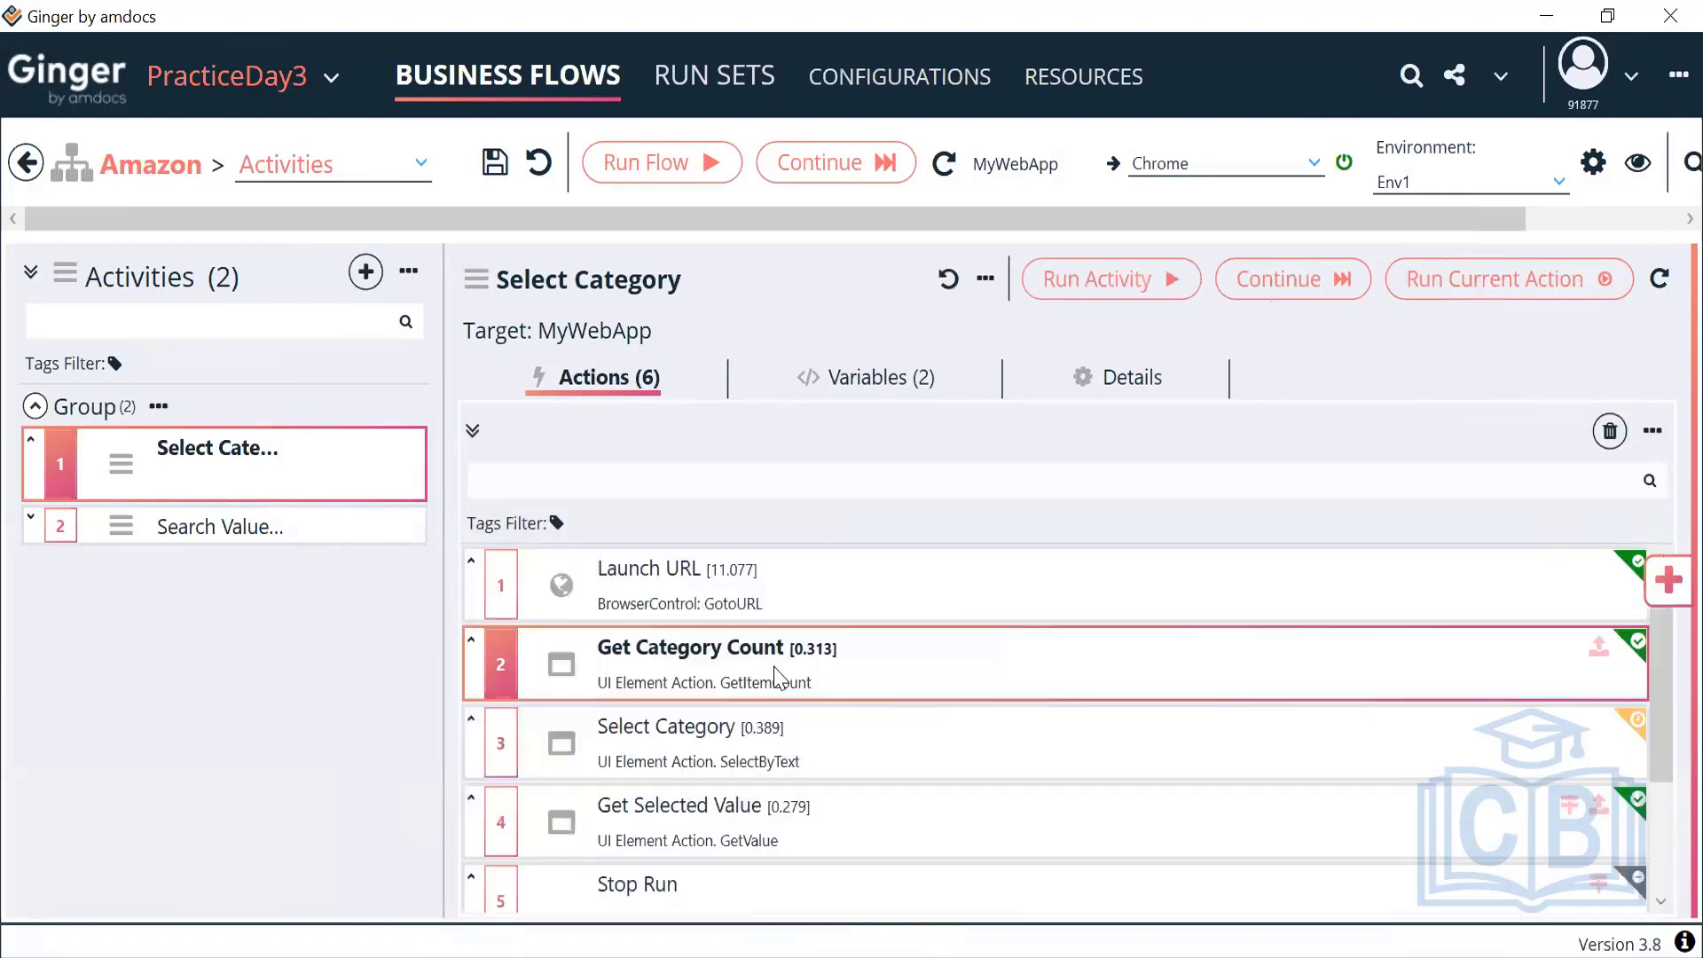
double_click(878, 685)
left_click(1121, 487)
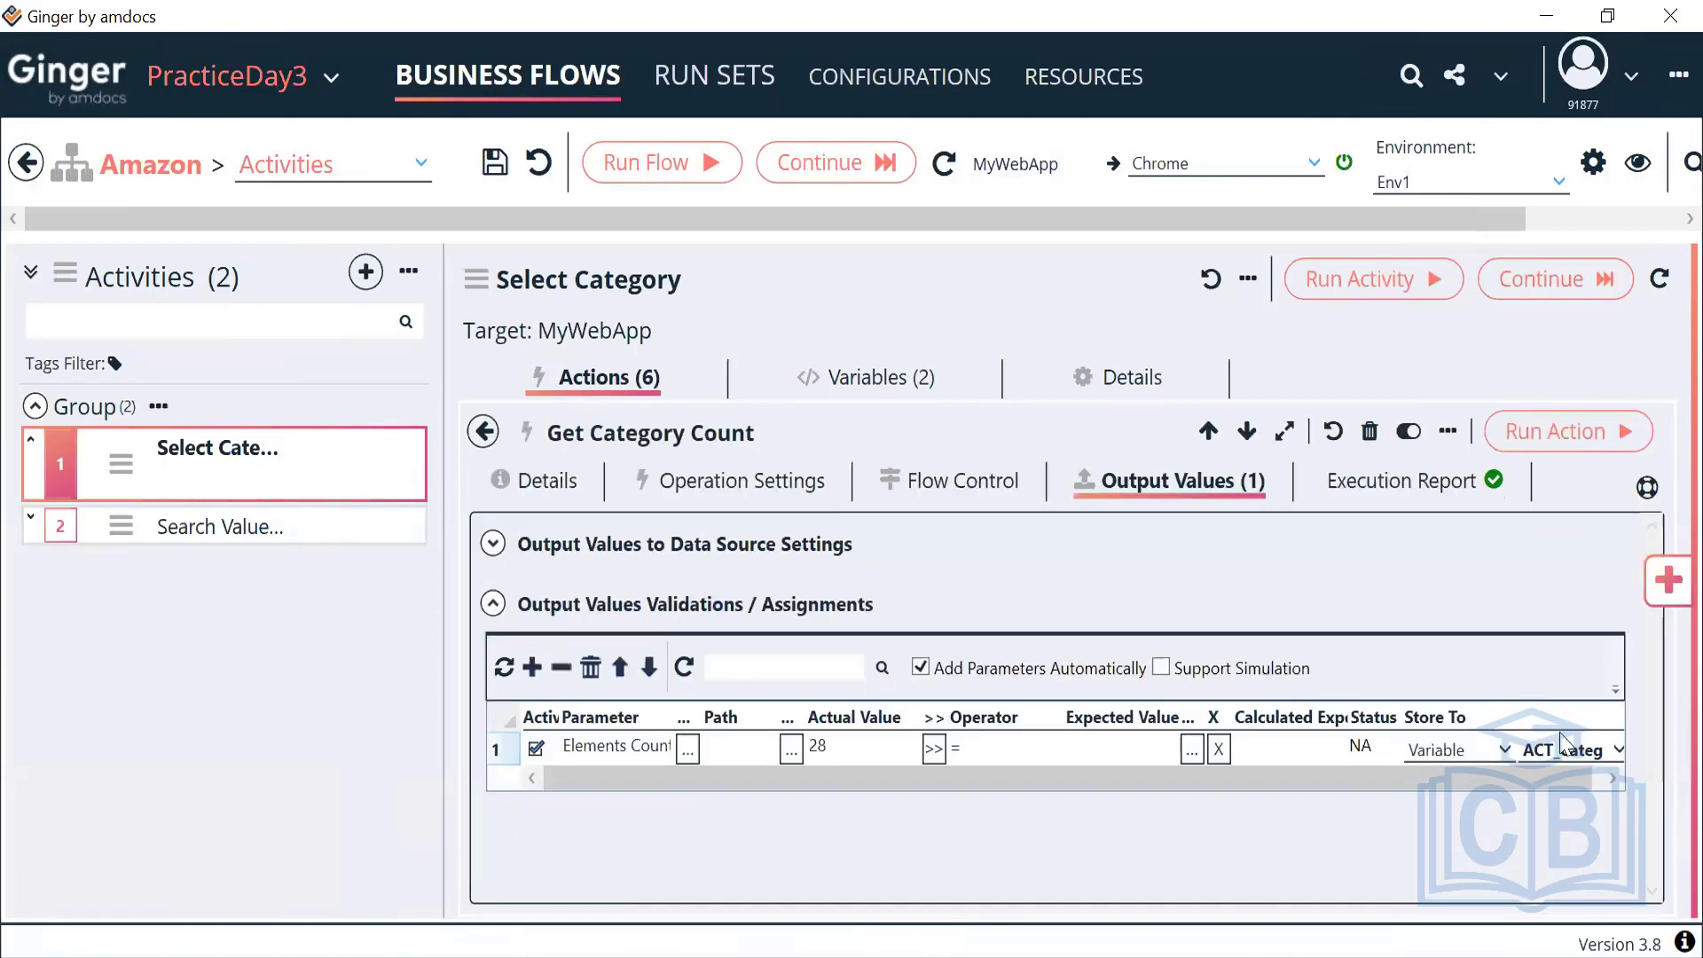
left_click(1589, 752)
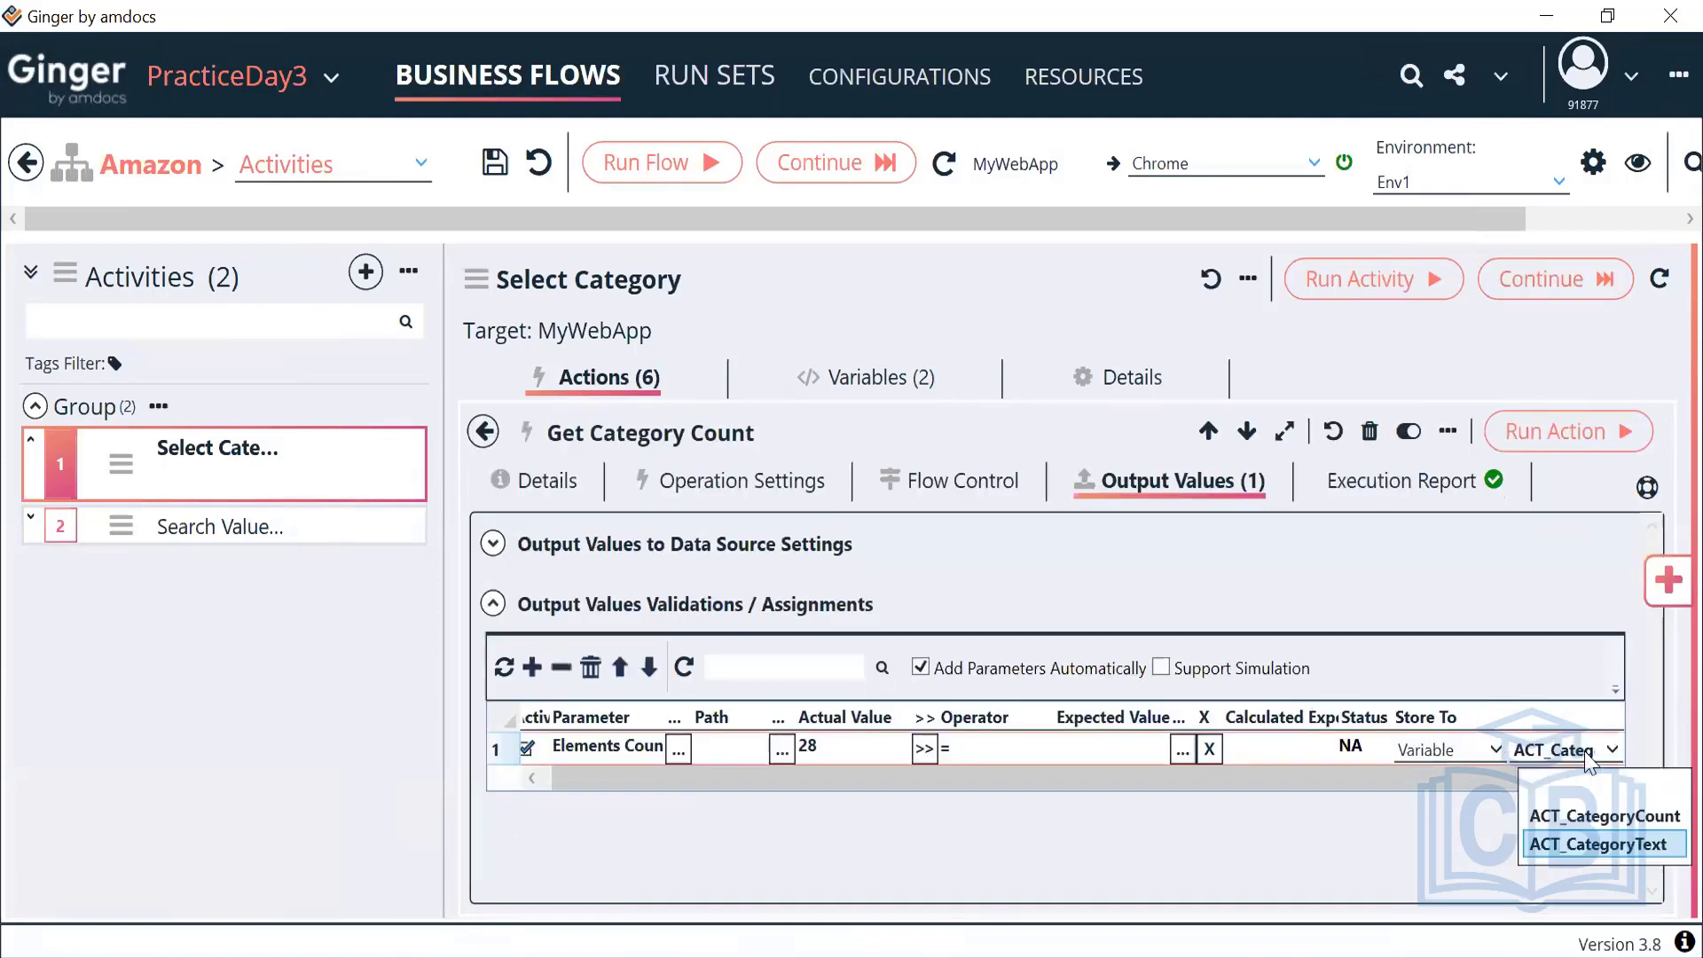
left_click(1612, 816)
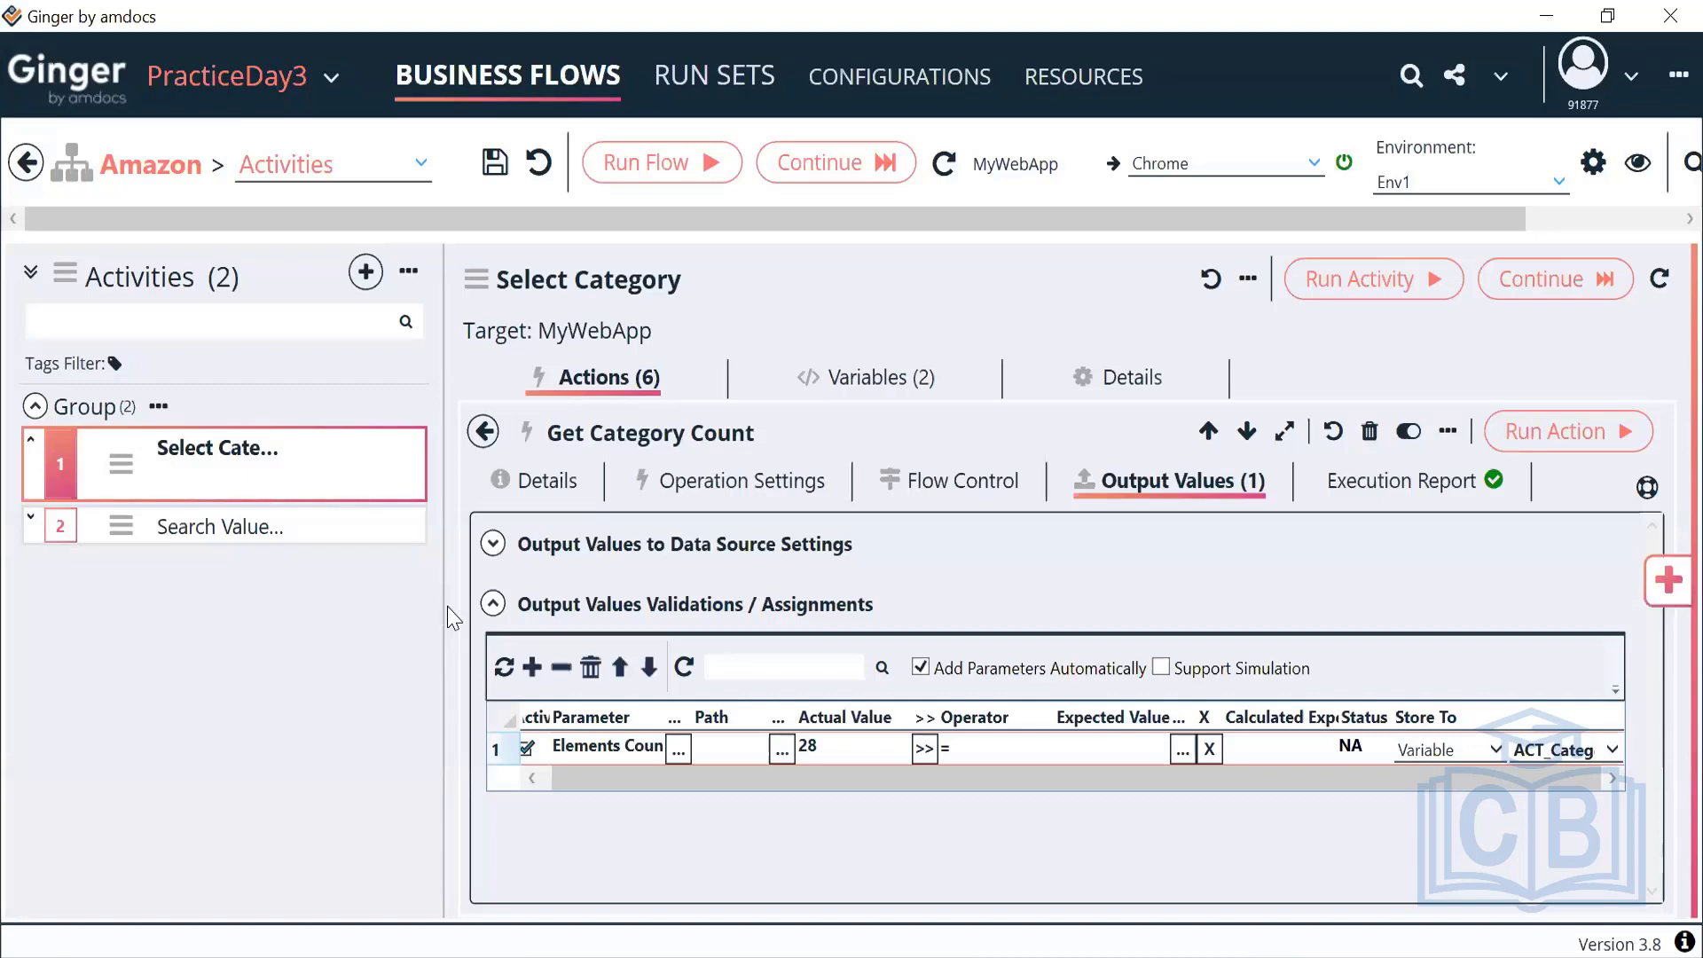
Step: Narrow the activities pane and resize the output table columns to show the full Store To variable name
left_click_drag(446, 605, 242, 612)
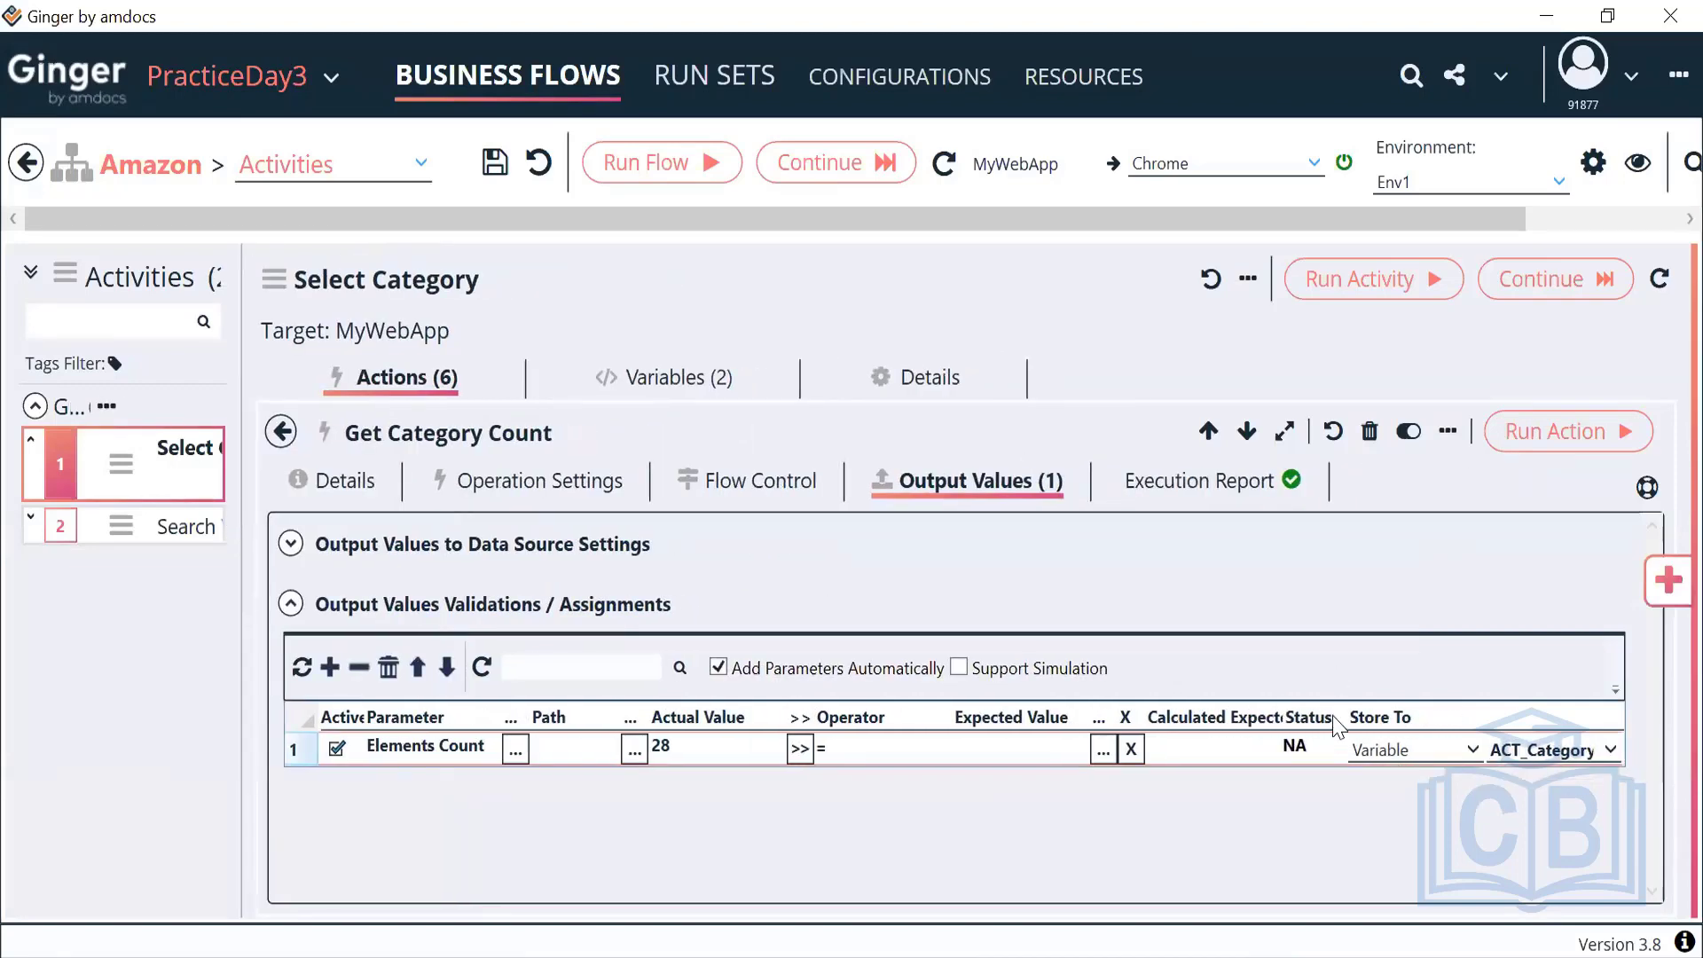
left_click_drag(1339, 714, 1173, 715)
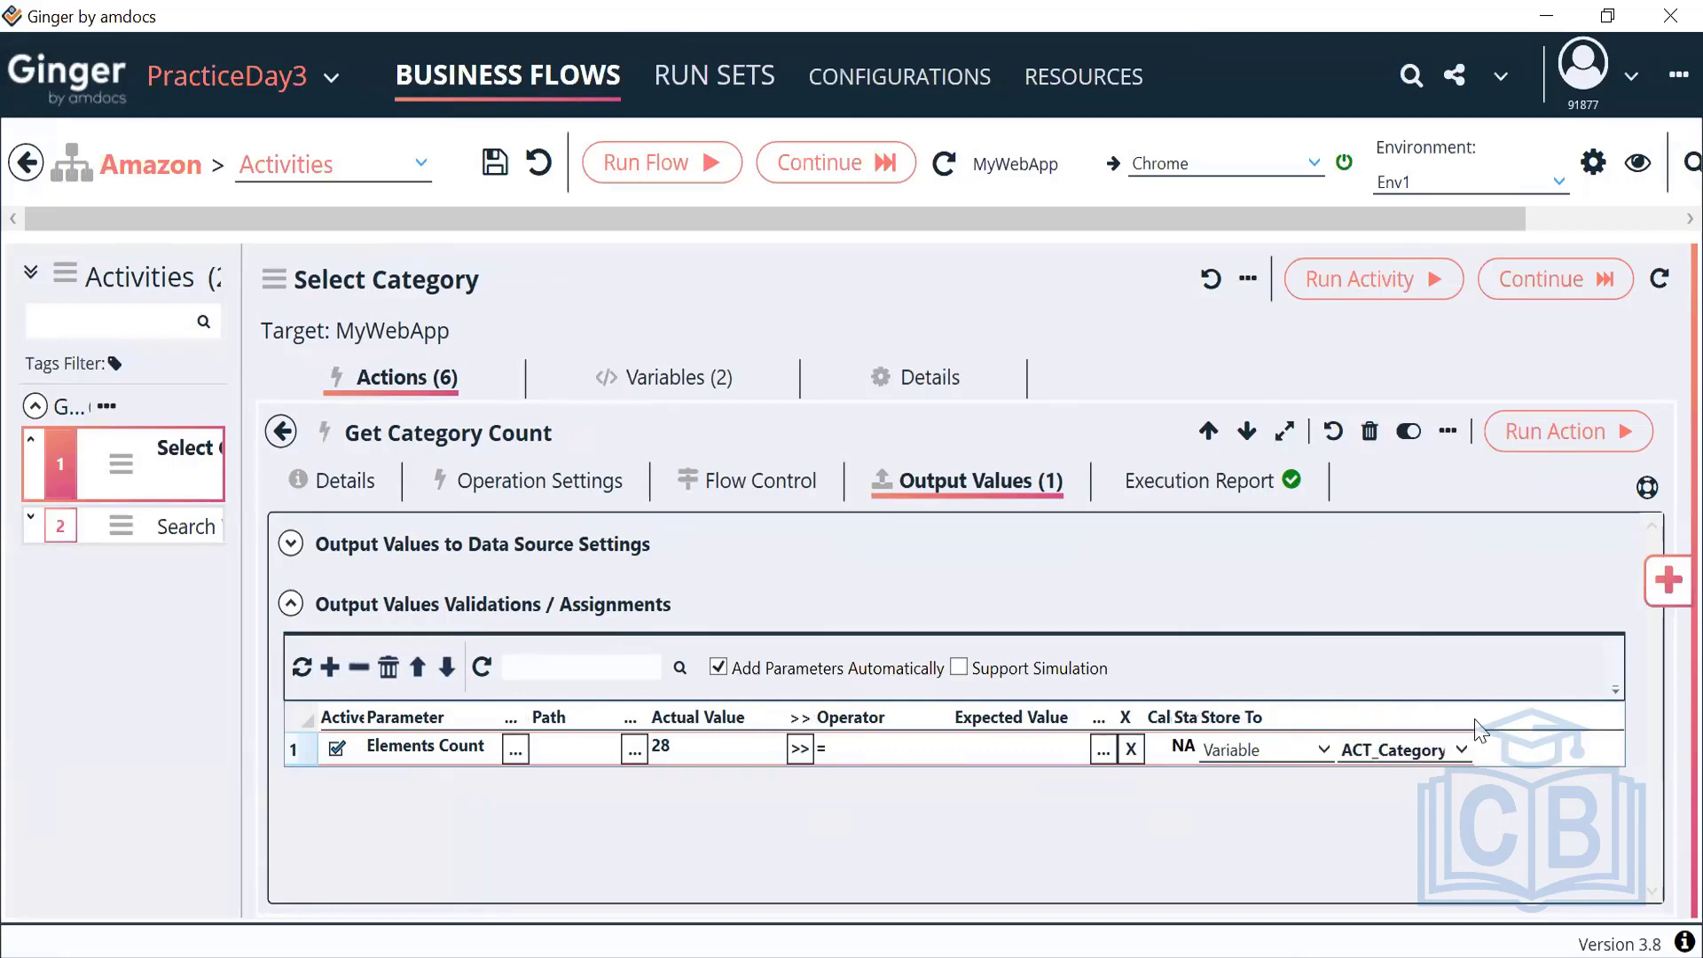
left_click_drag(1468, 716, 1573, 717)
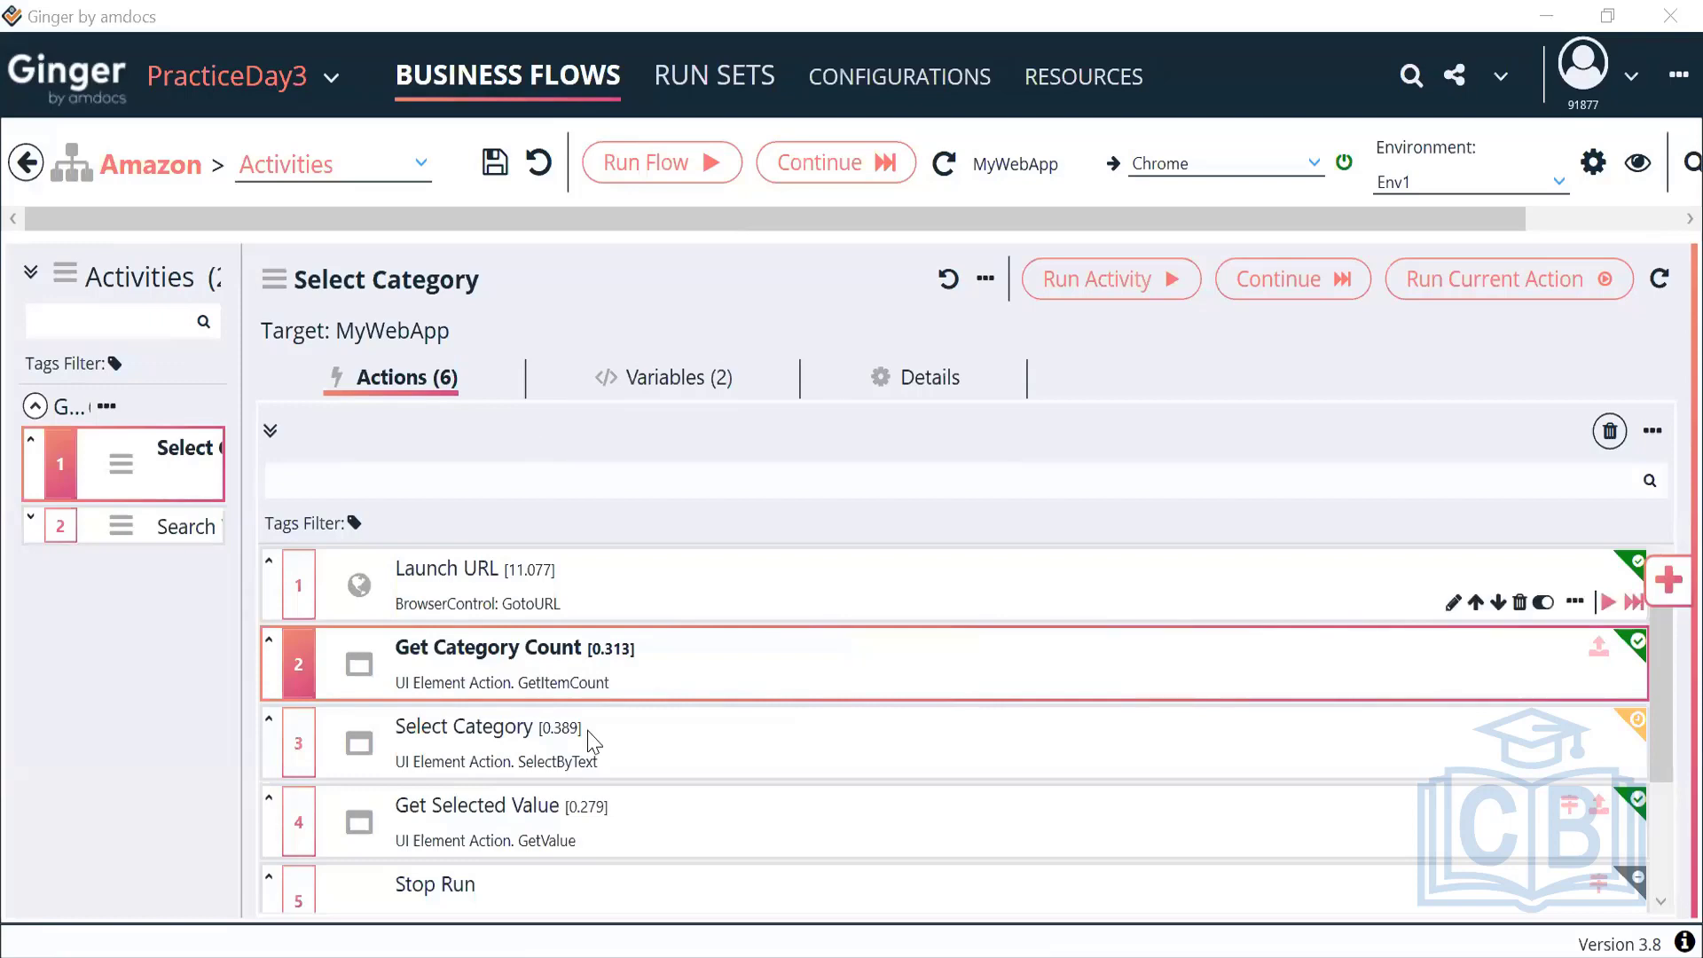
Step: Add another string variable to the Select Category activity's variables
left_click(581, 770)
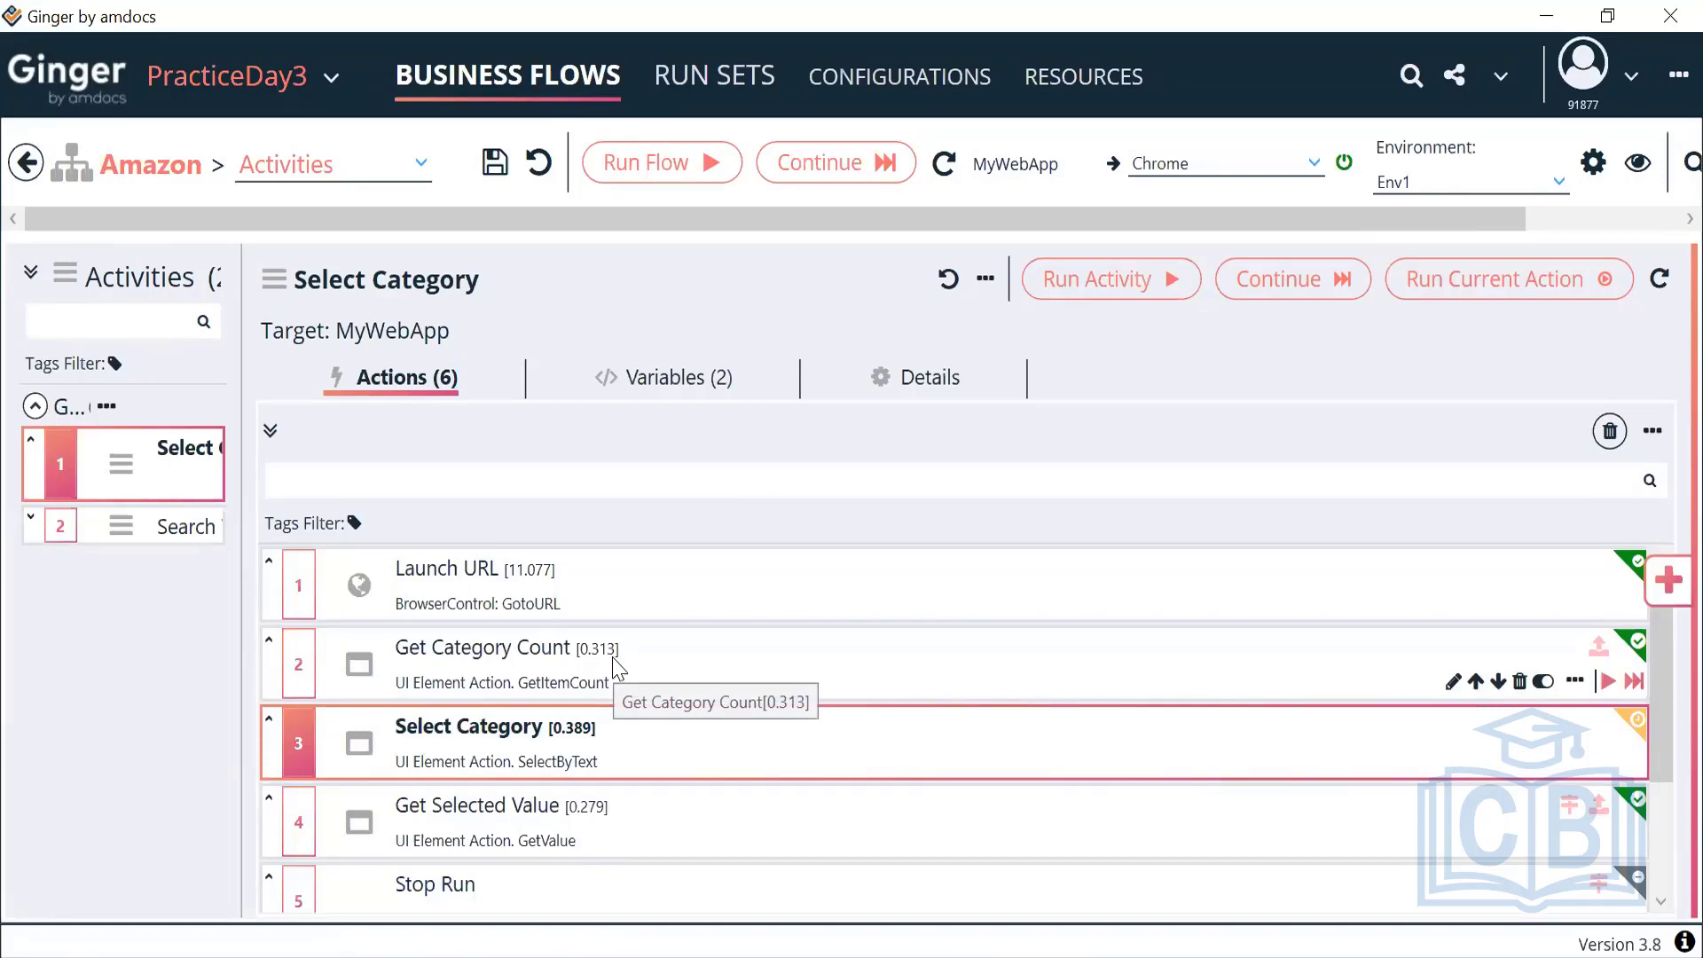
left_click(681, 394)
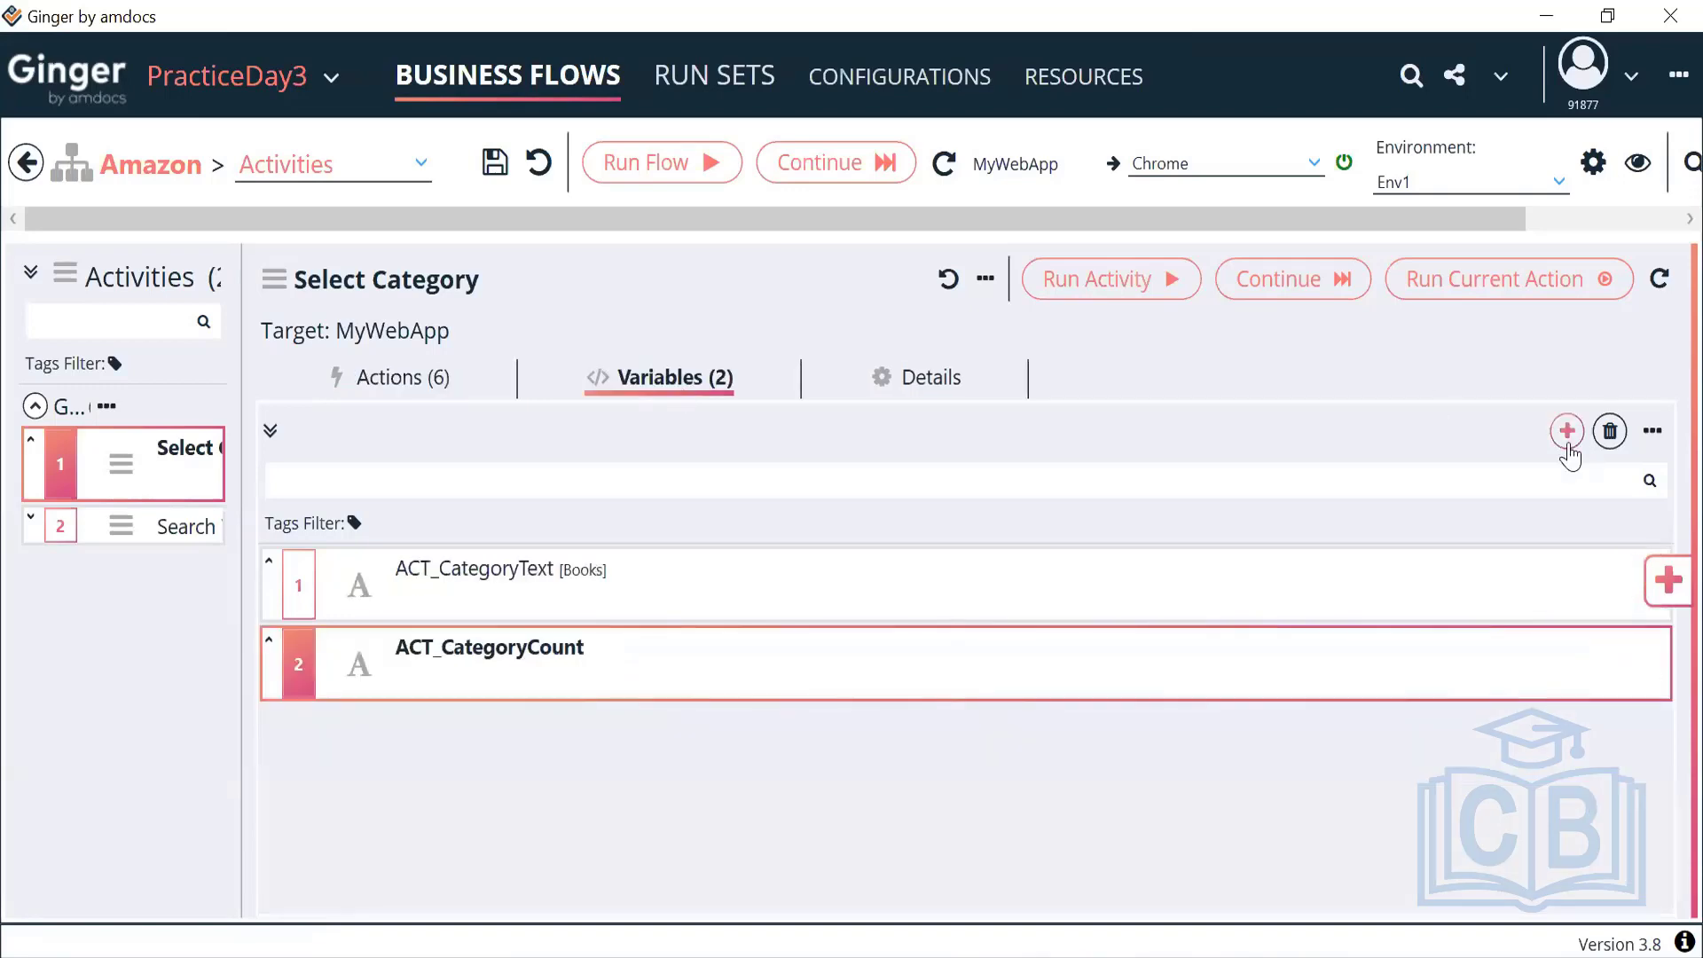
left_click(1566, 431)
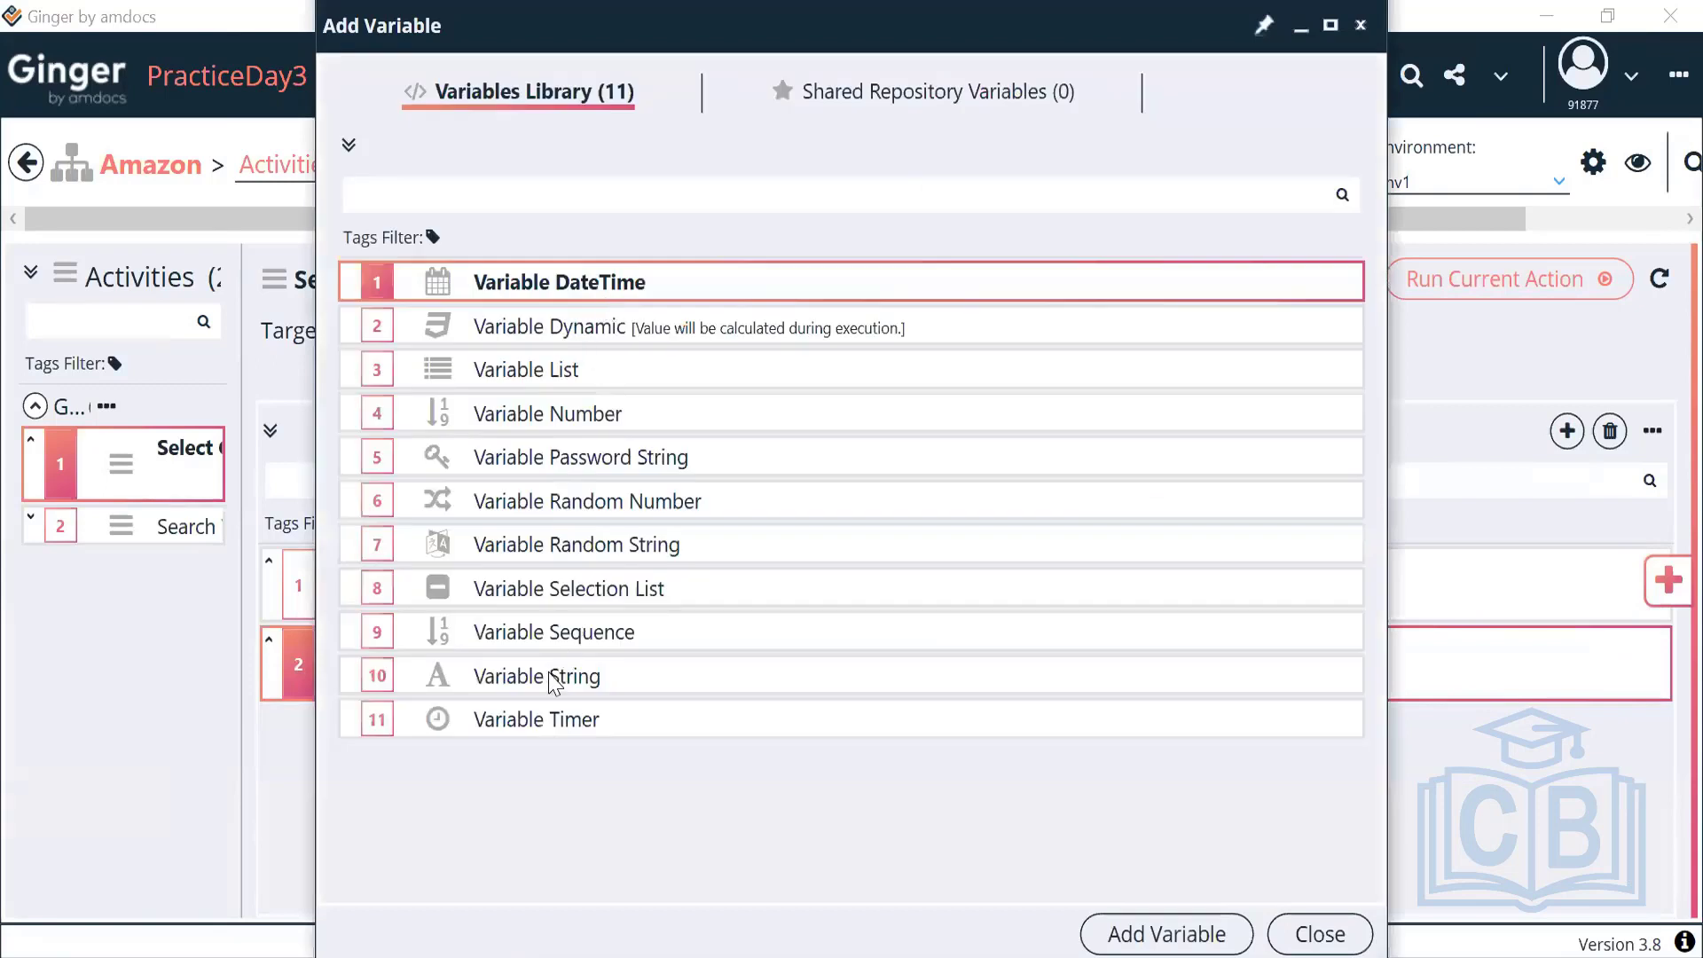
left_click(551, 678)
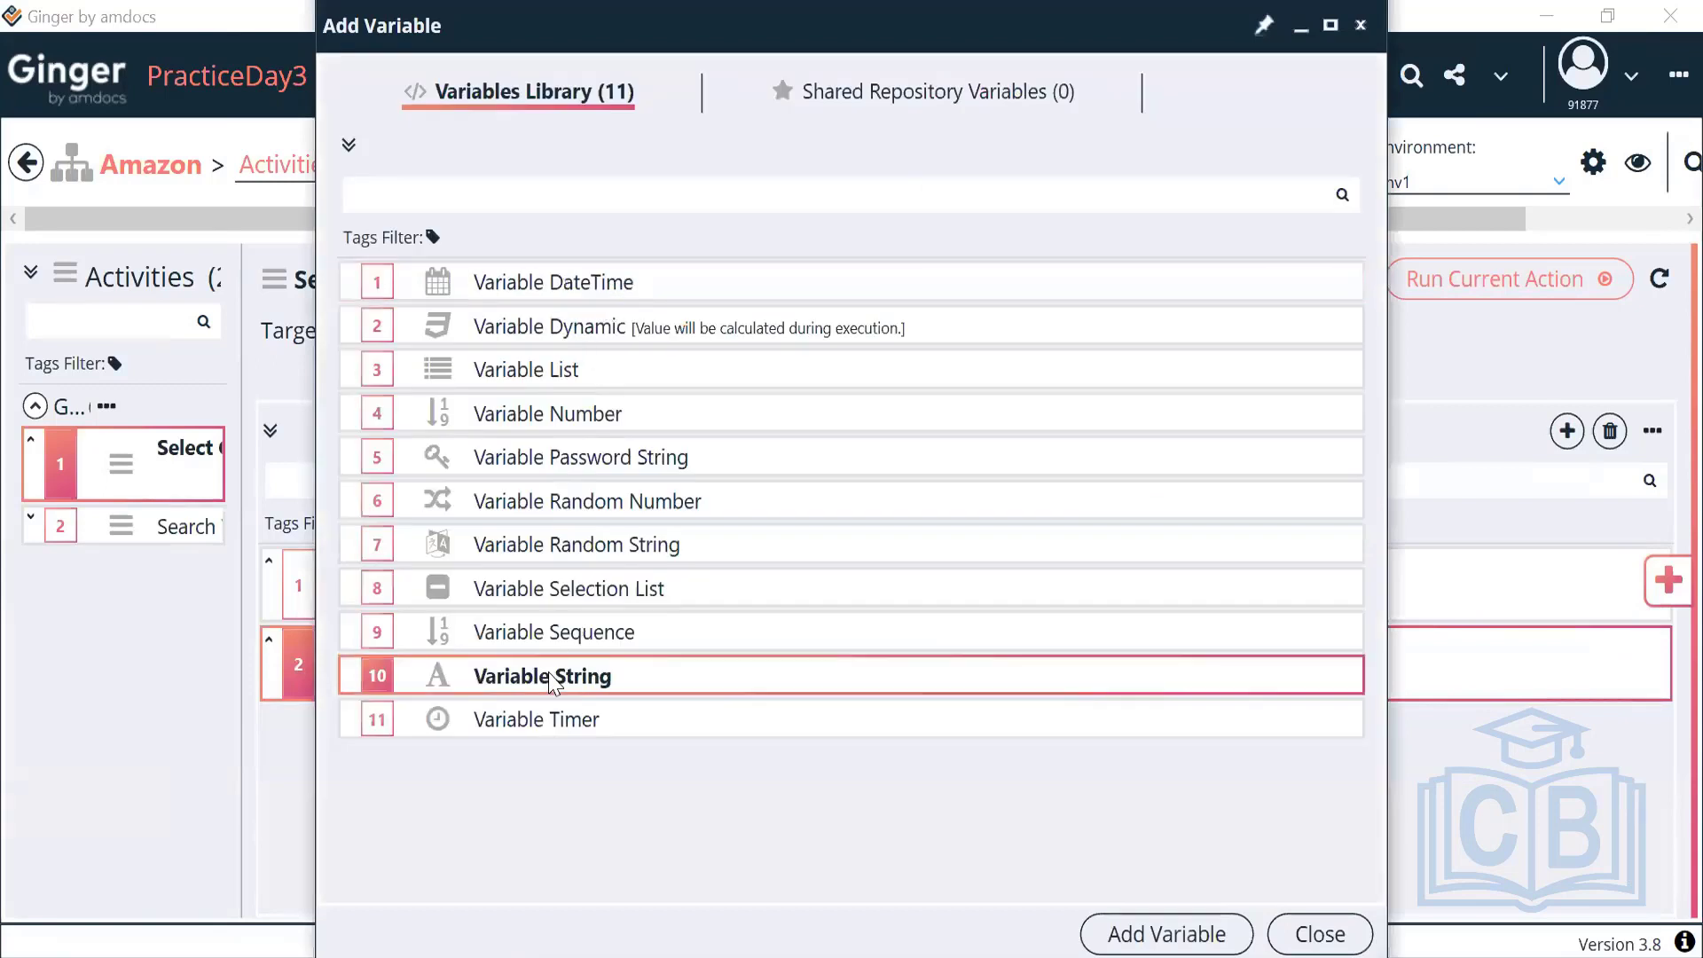
left_click(1167, 936)
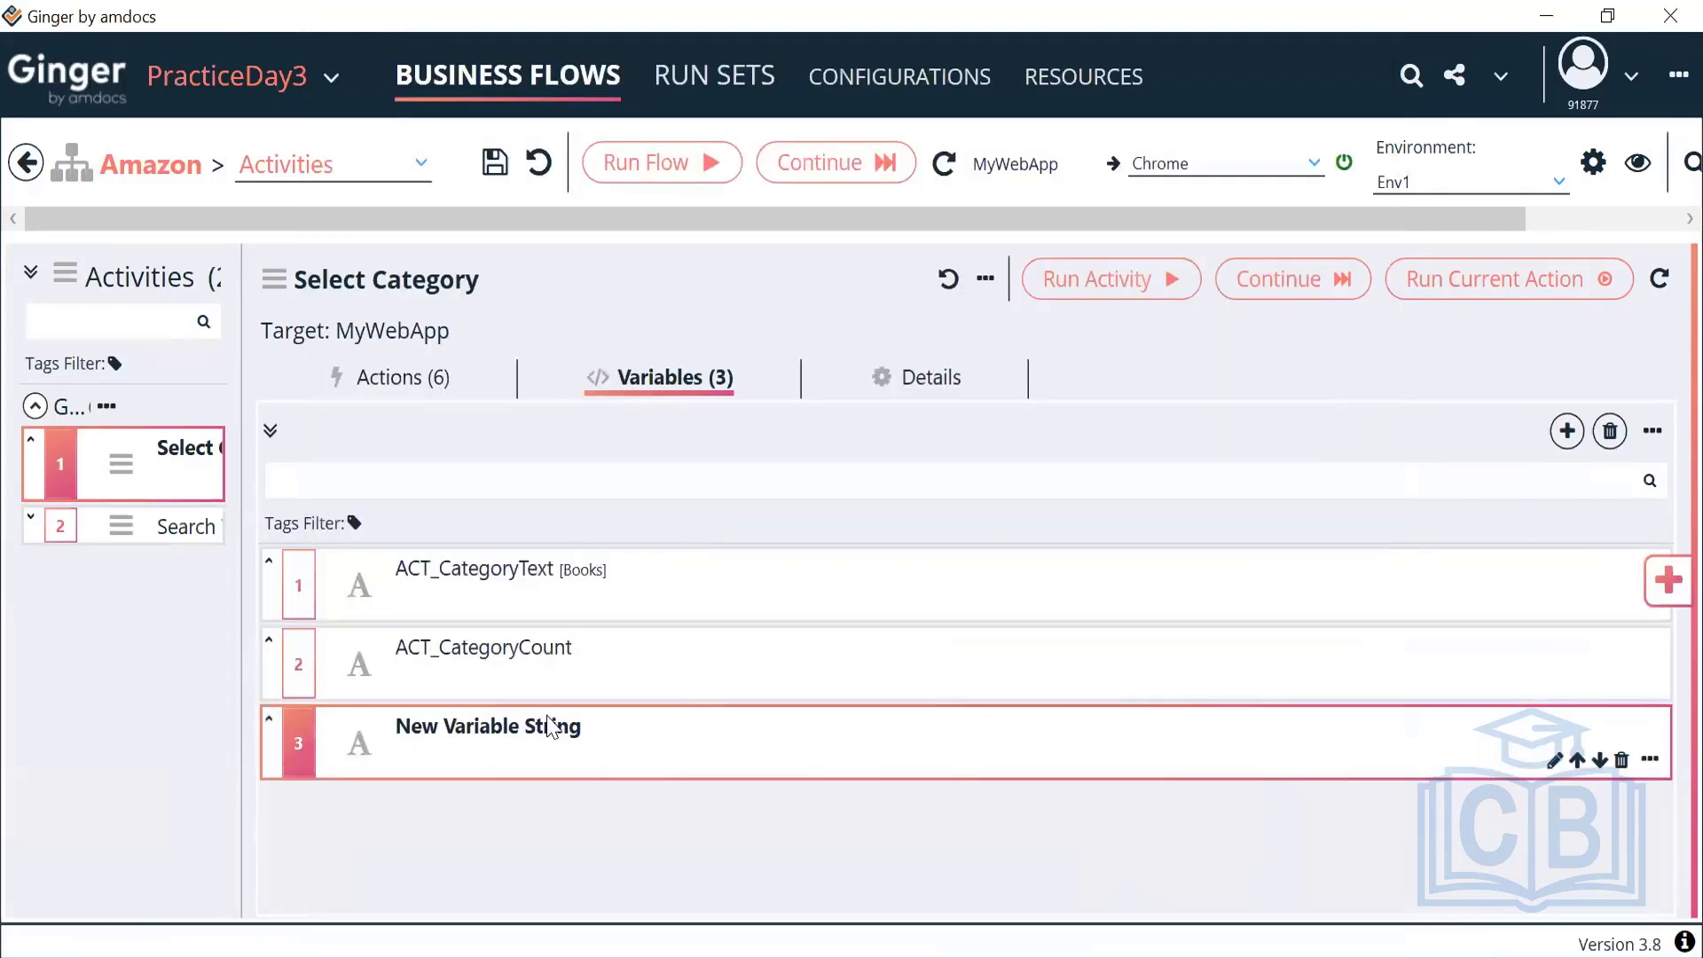
Step: Open the newly added string variable and rename it as ACT_Index
double_click(550, 725)
double_click(597, 619)
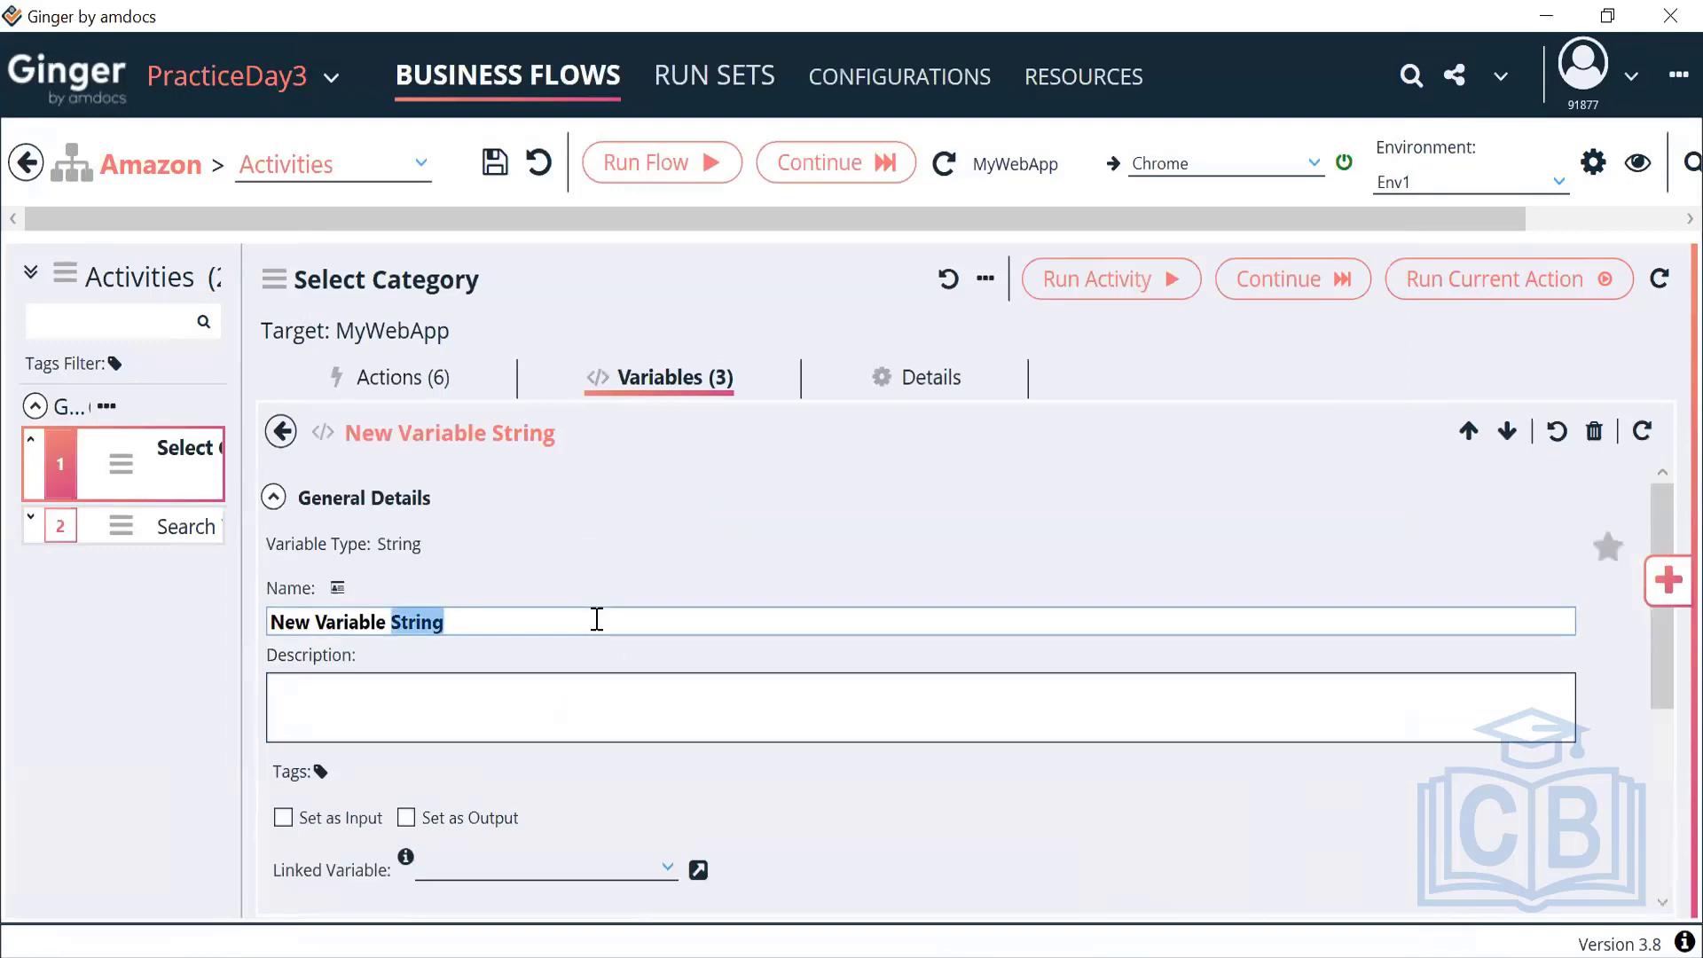
key("BackSpace")
key("ctrl+BackSpace")
key("ctrl+BackSpace")
type("AC")
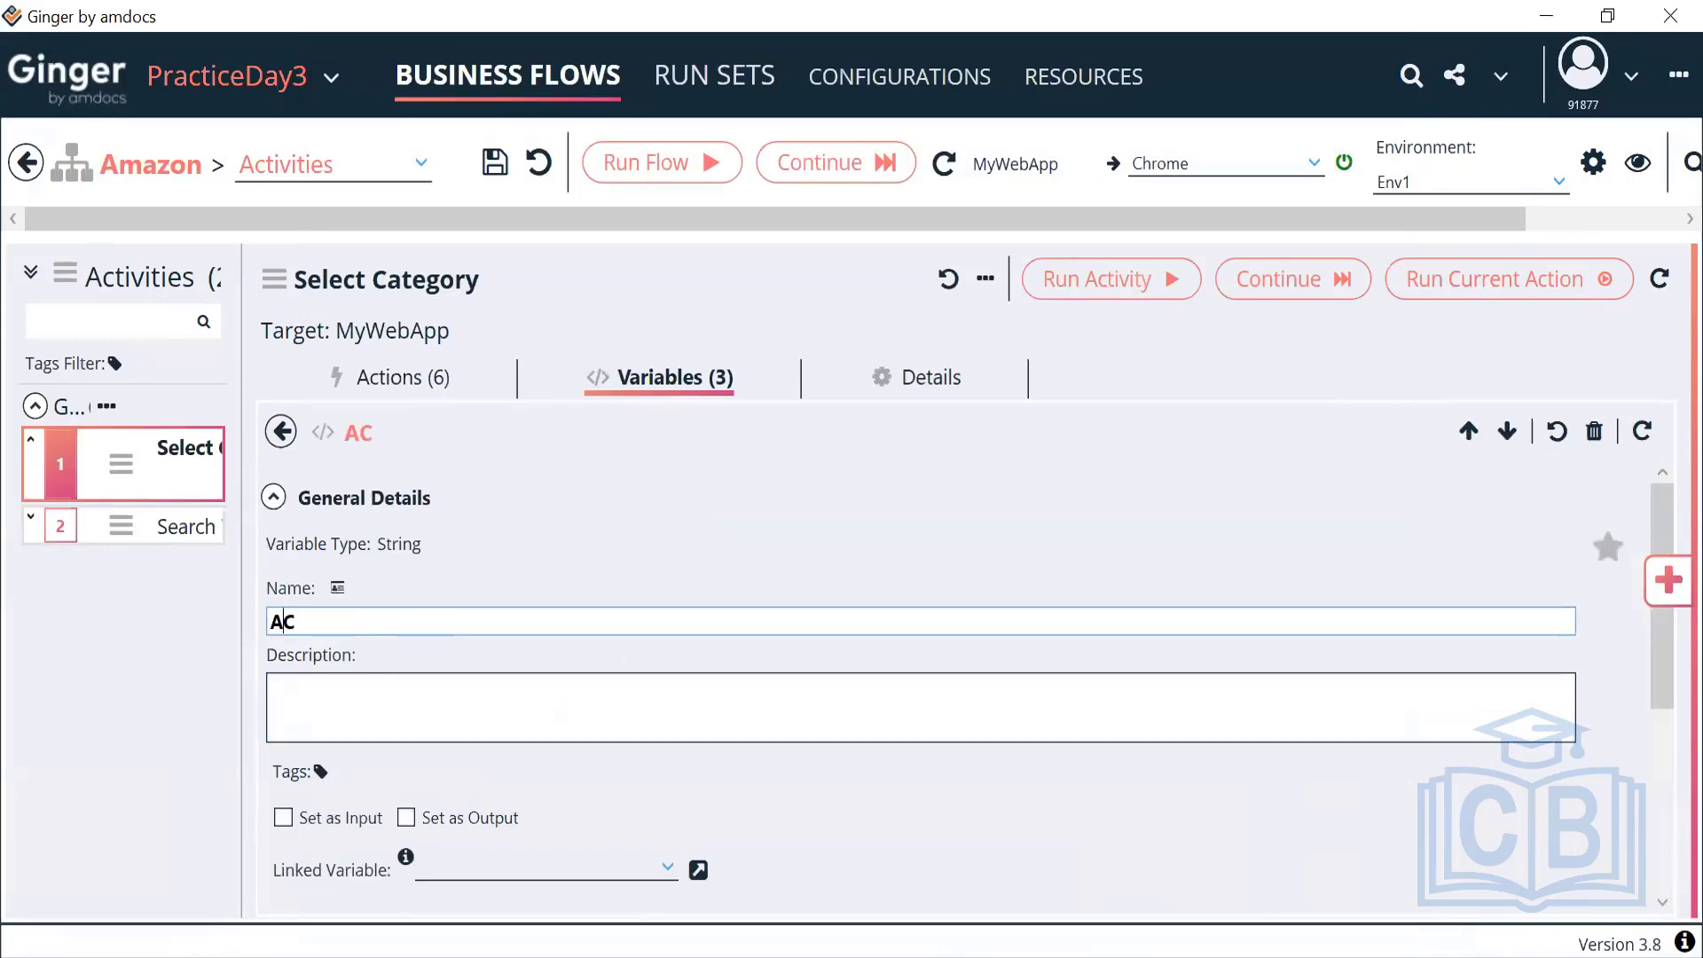
type("T_Index")
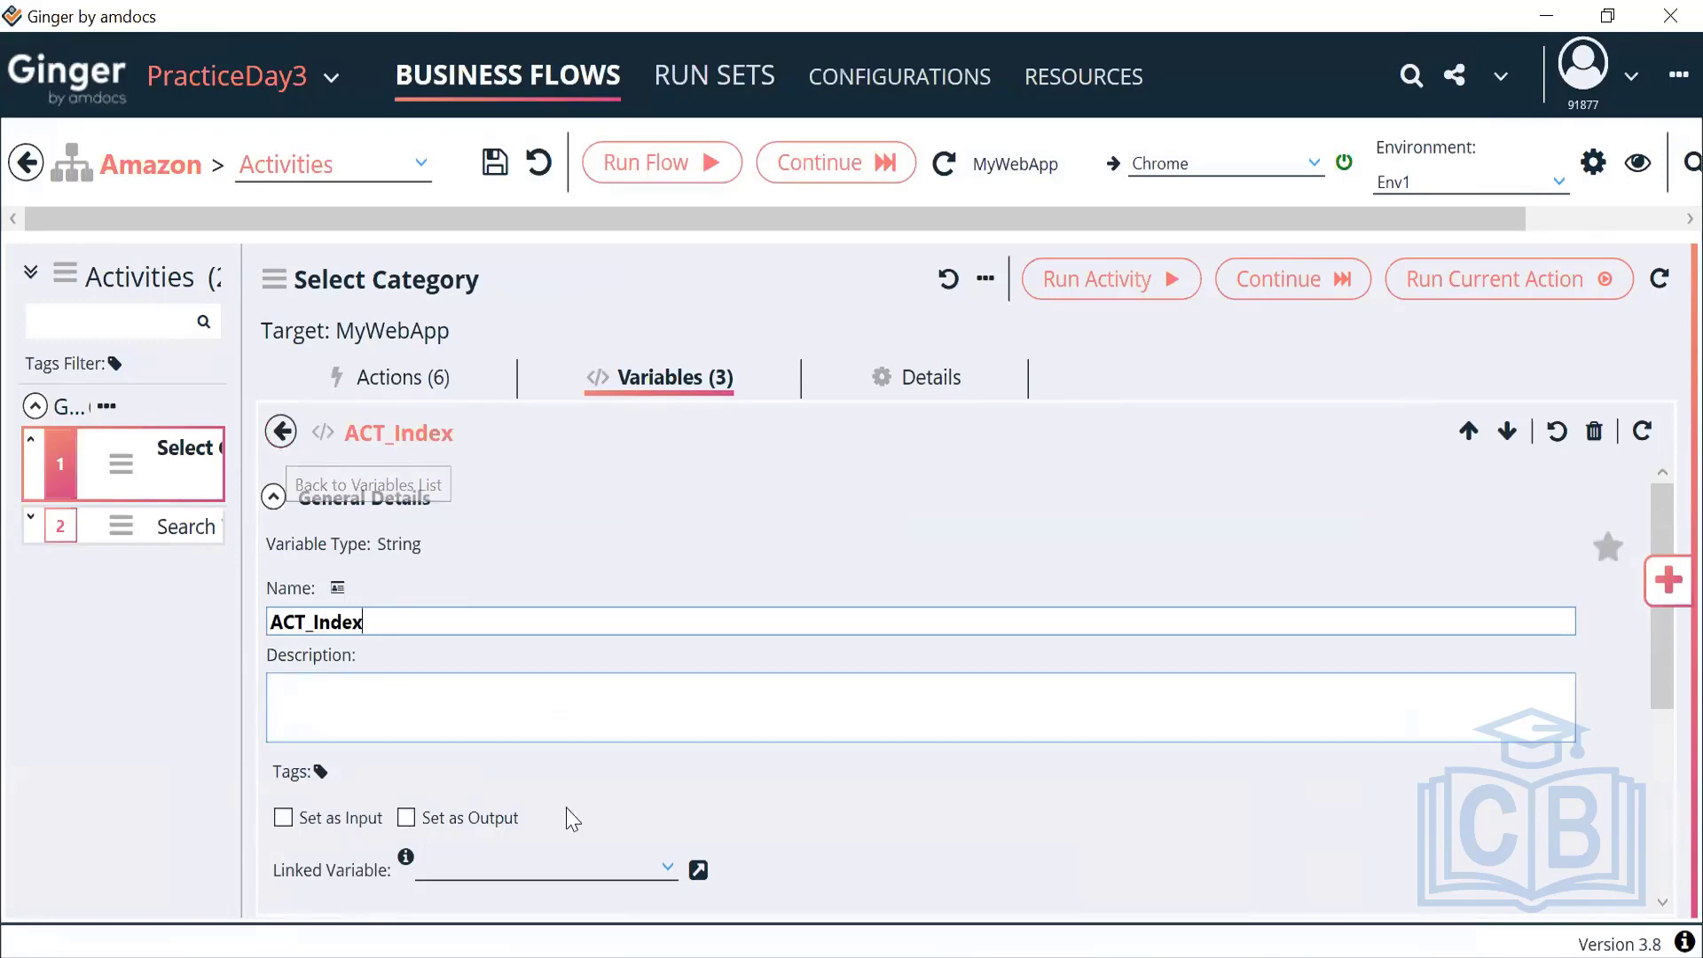
Step: Set the ACT_Index variable's initial string value to 1 and return to the variables list
left_click(273, 497)
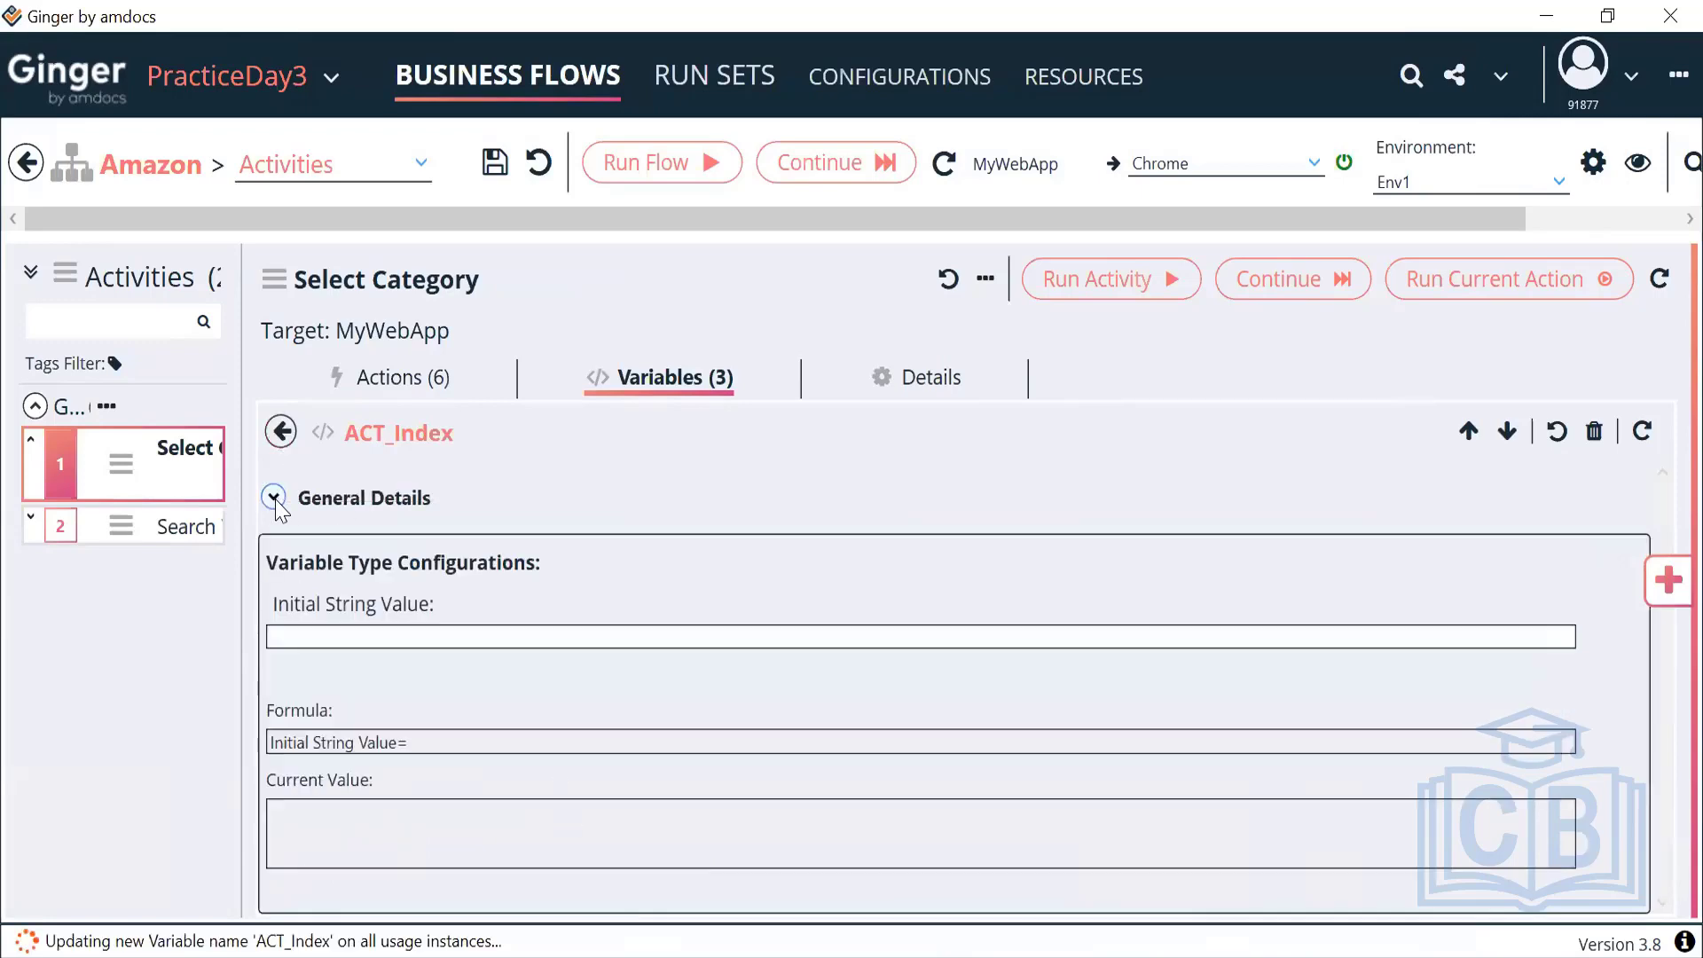
left_click(416, 646)
type("1")
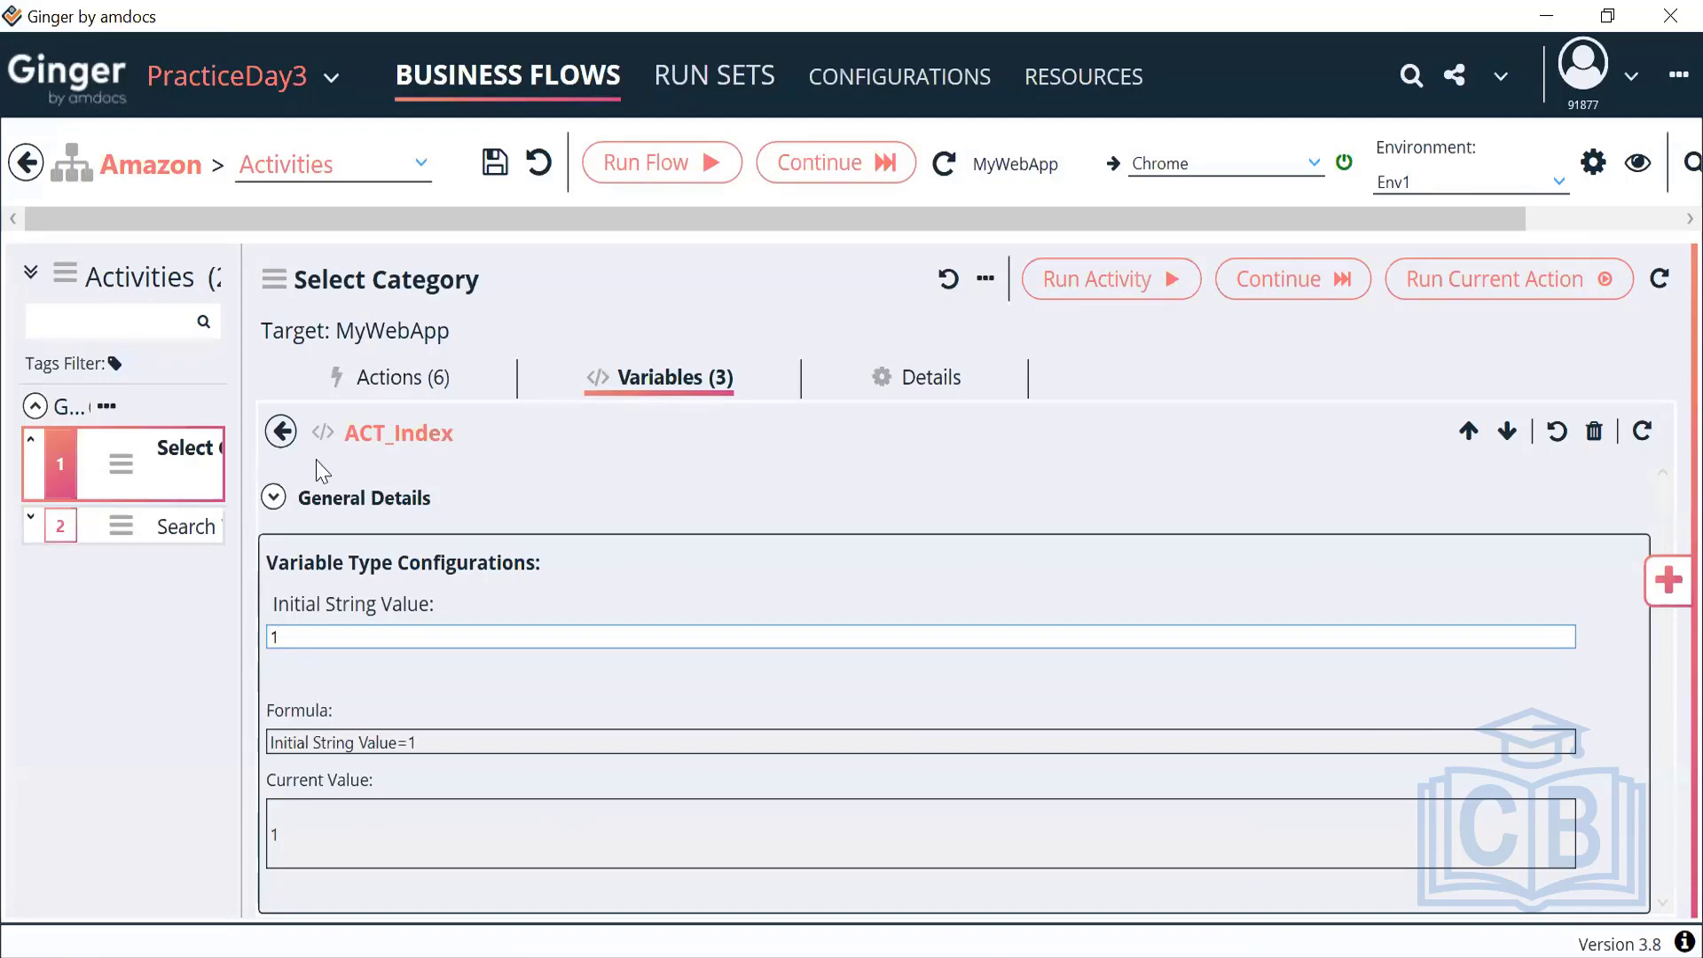
left_click(279, 433)
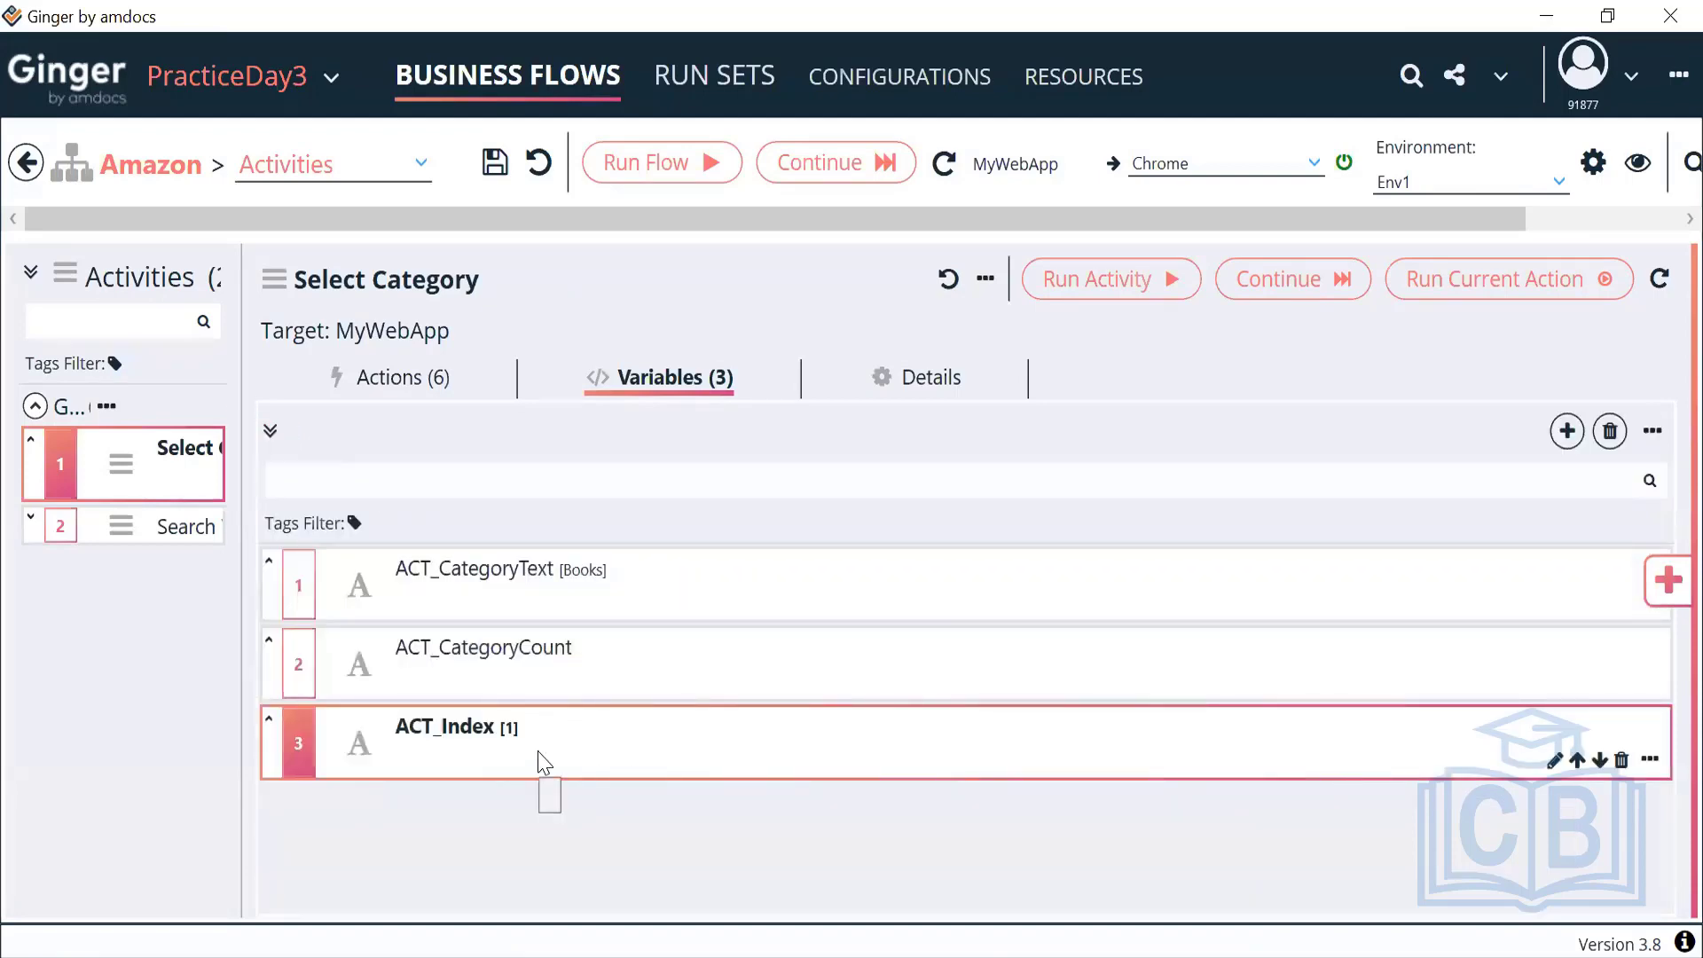
Step: Open the Select Category action from the activity's actions and set its element action to Select By Index
left_click(445, 396)
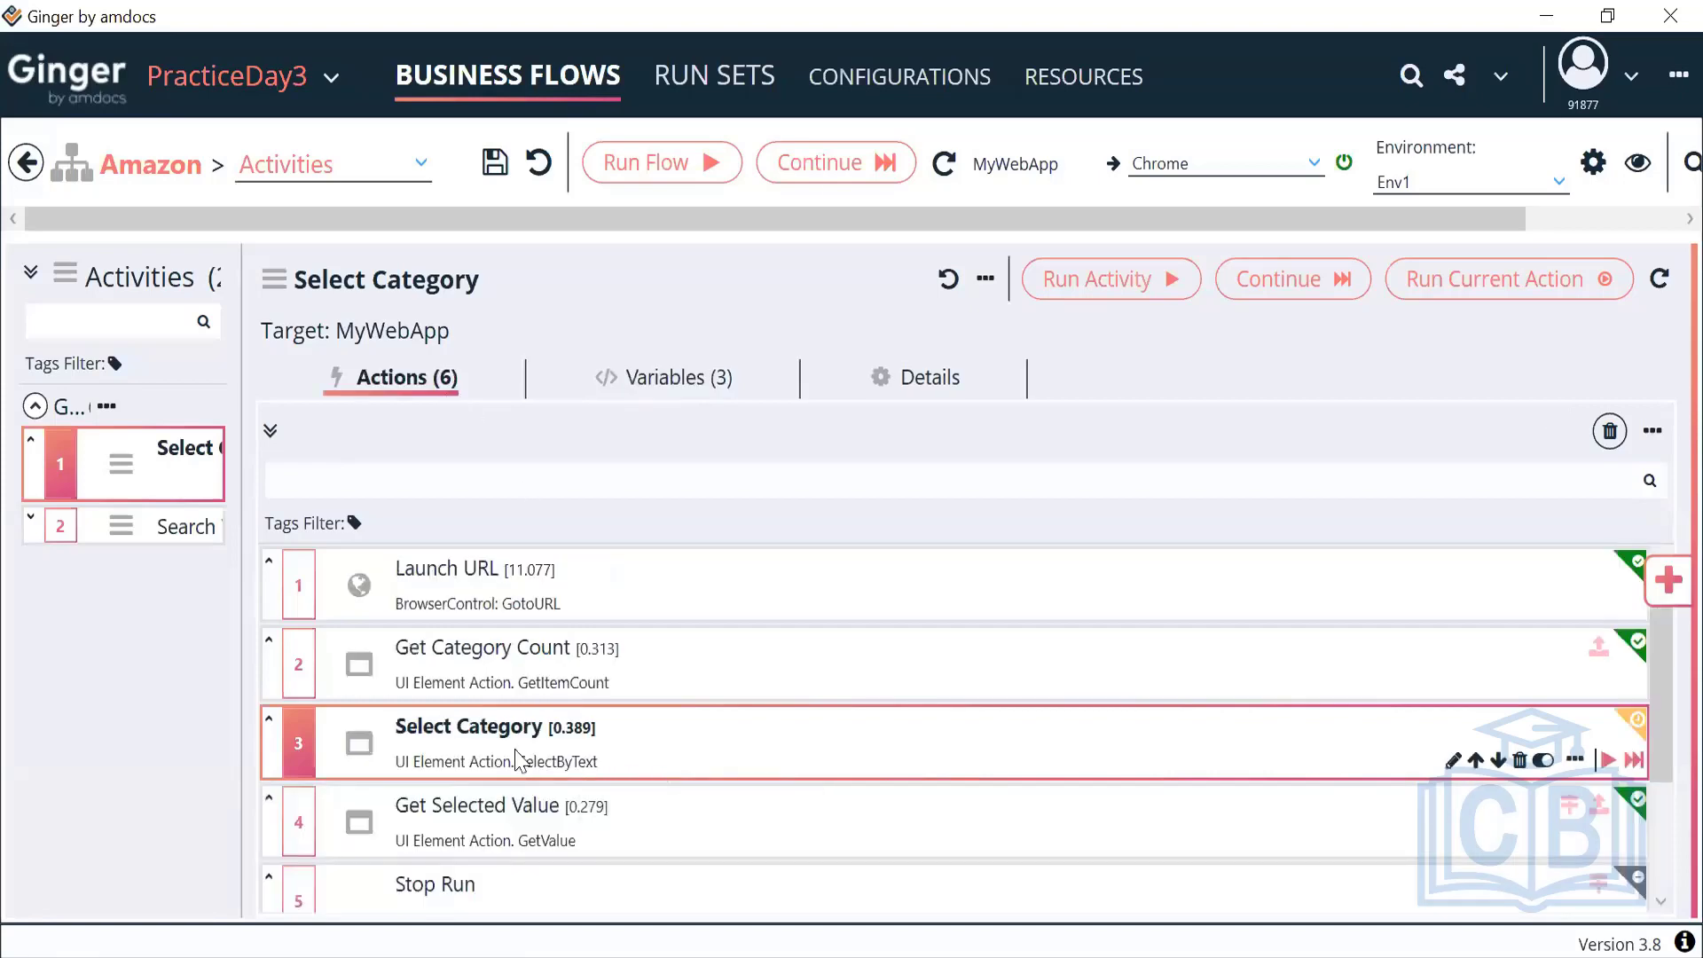
double_click(520, 758)
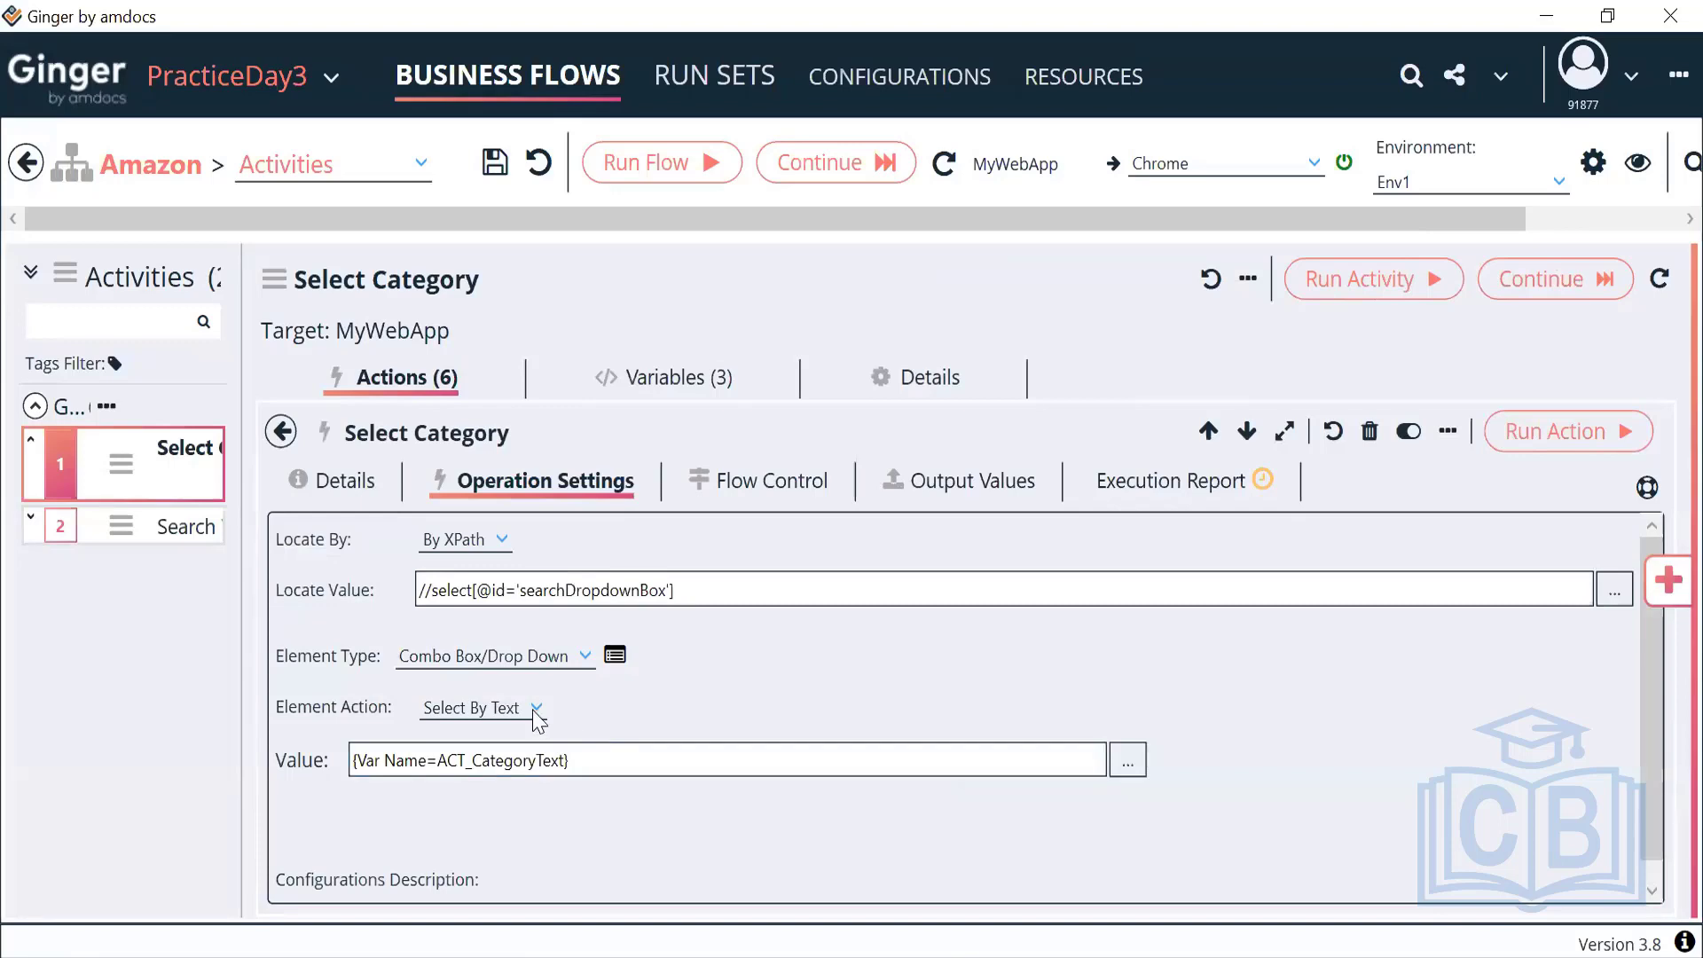
left_click(535, 709)
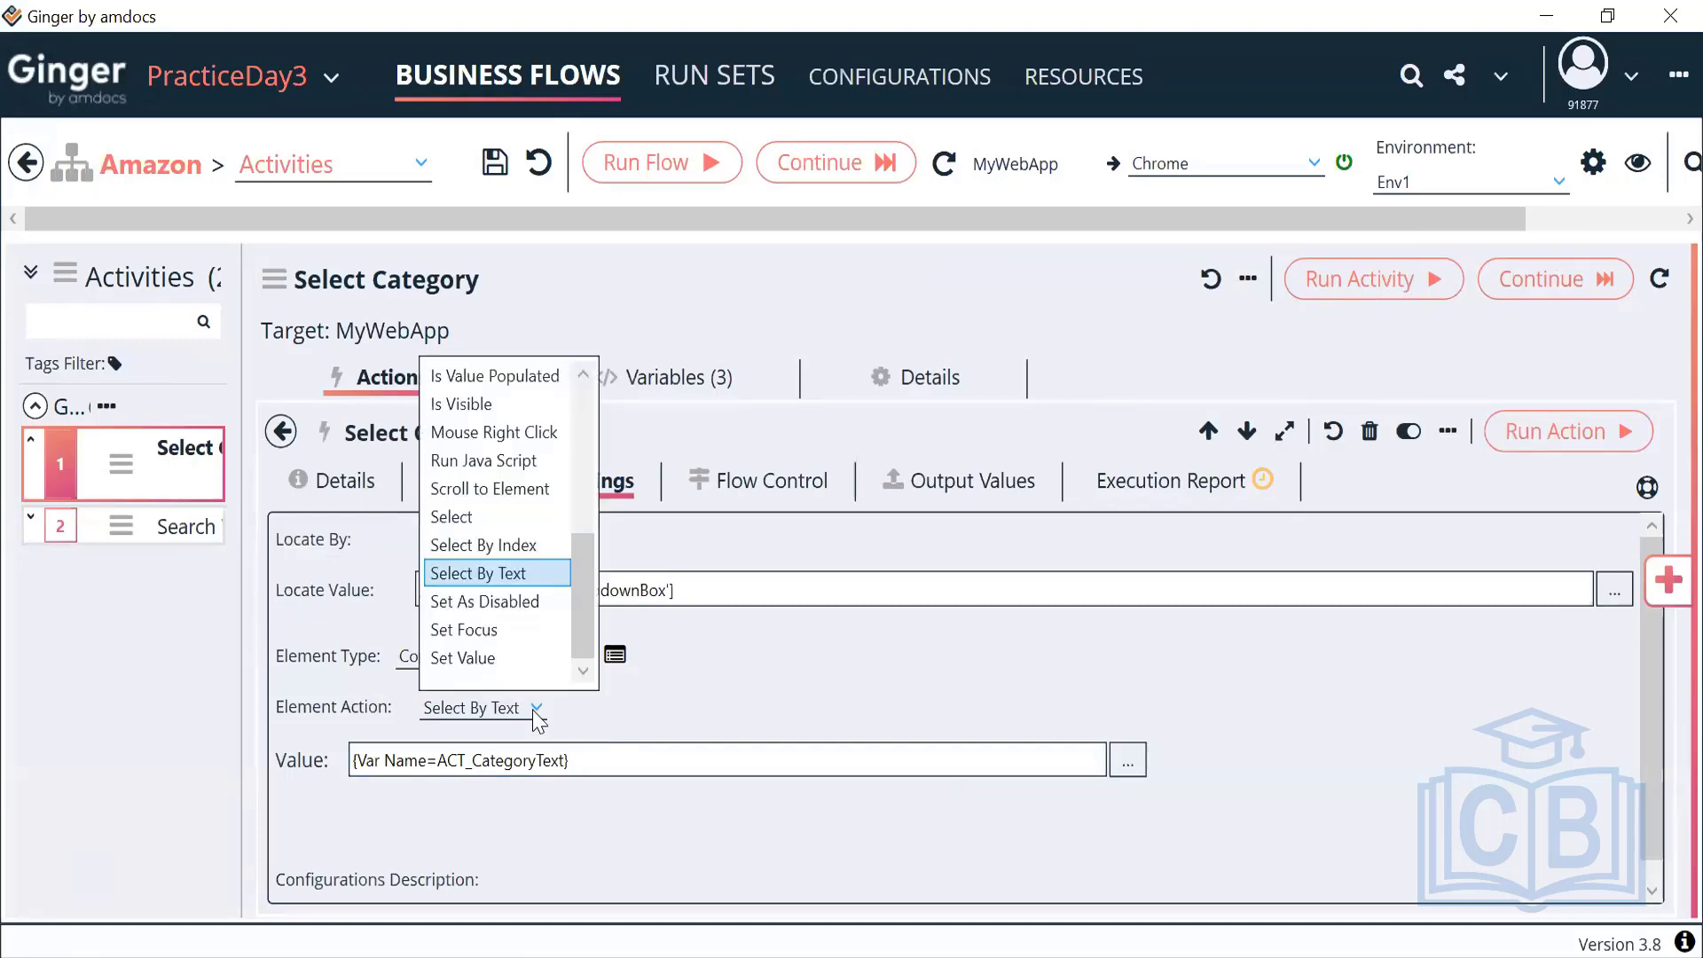
left_click(517, 548)
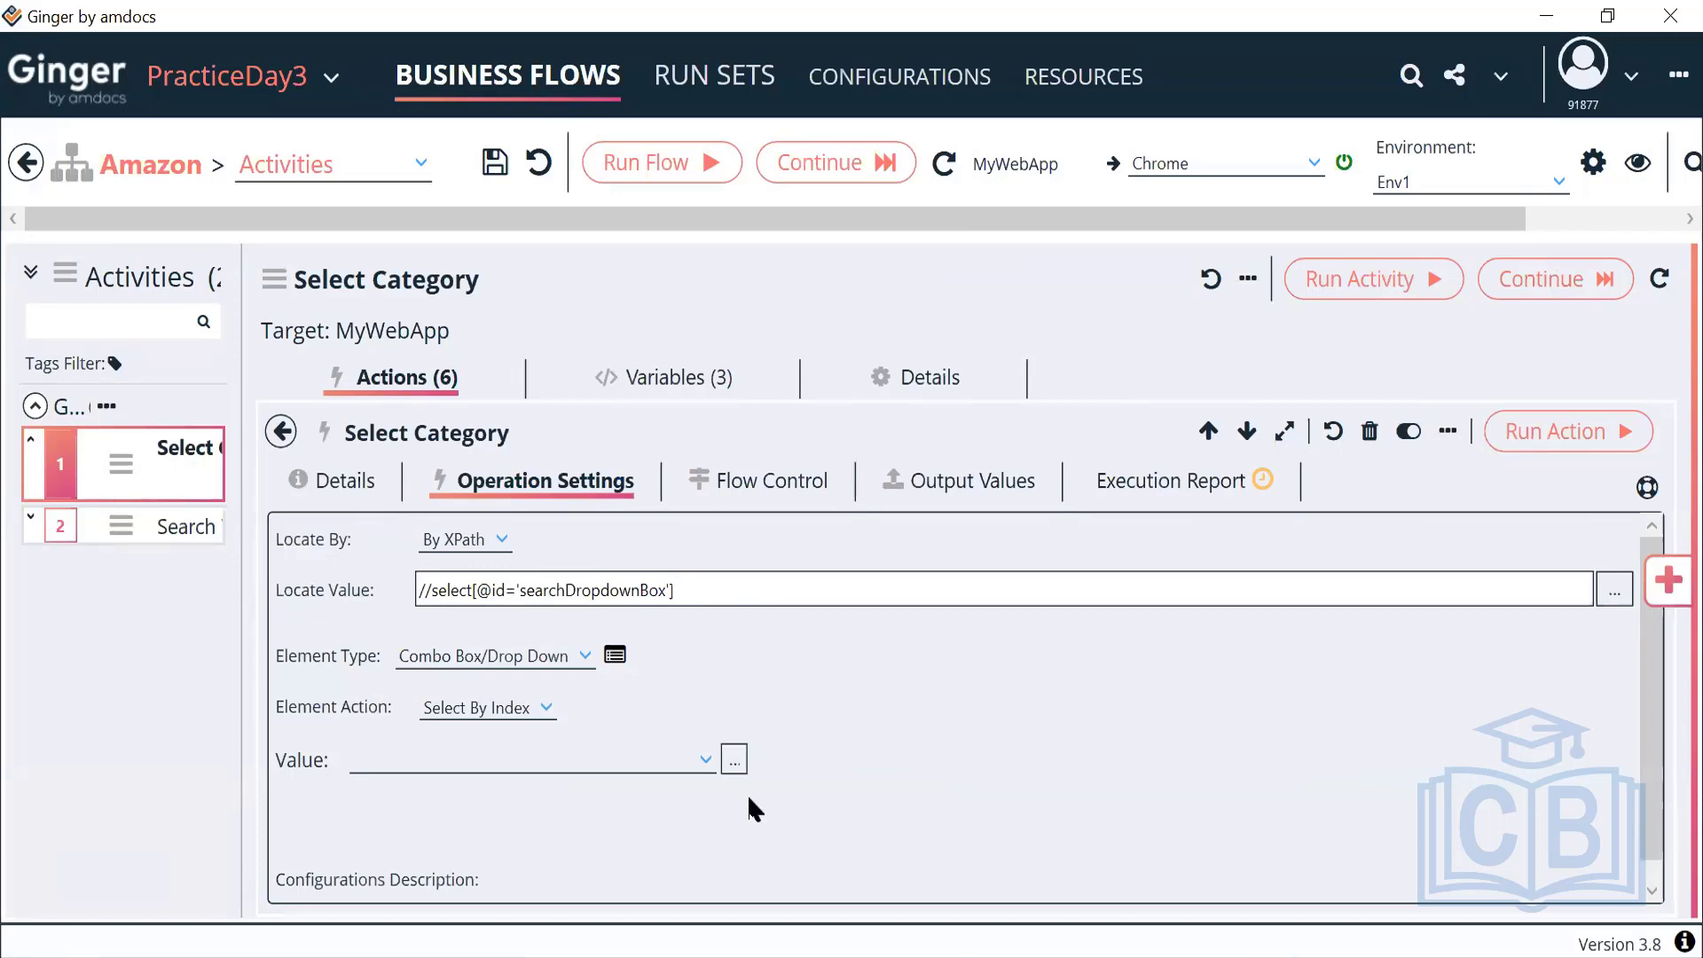
Step: Set the Select Category action's value to the ACT_Index activity variable, evaluating the expression before accepting it, and return to the actions list
left_click(735, 760)
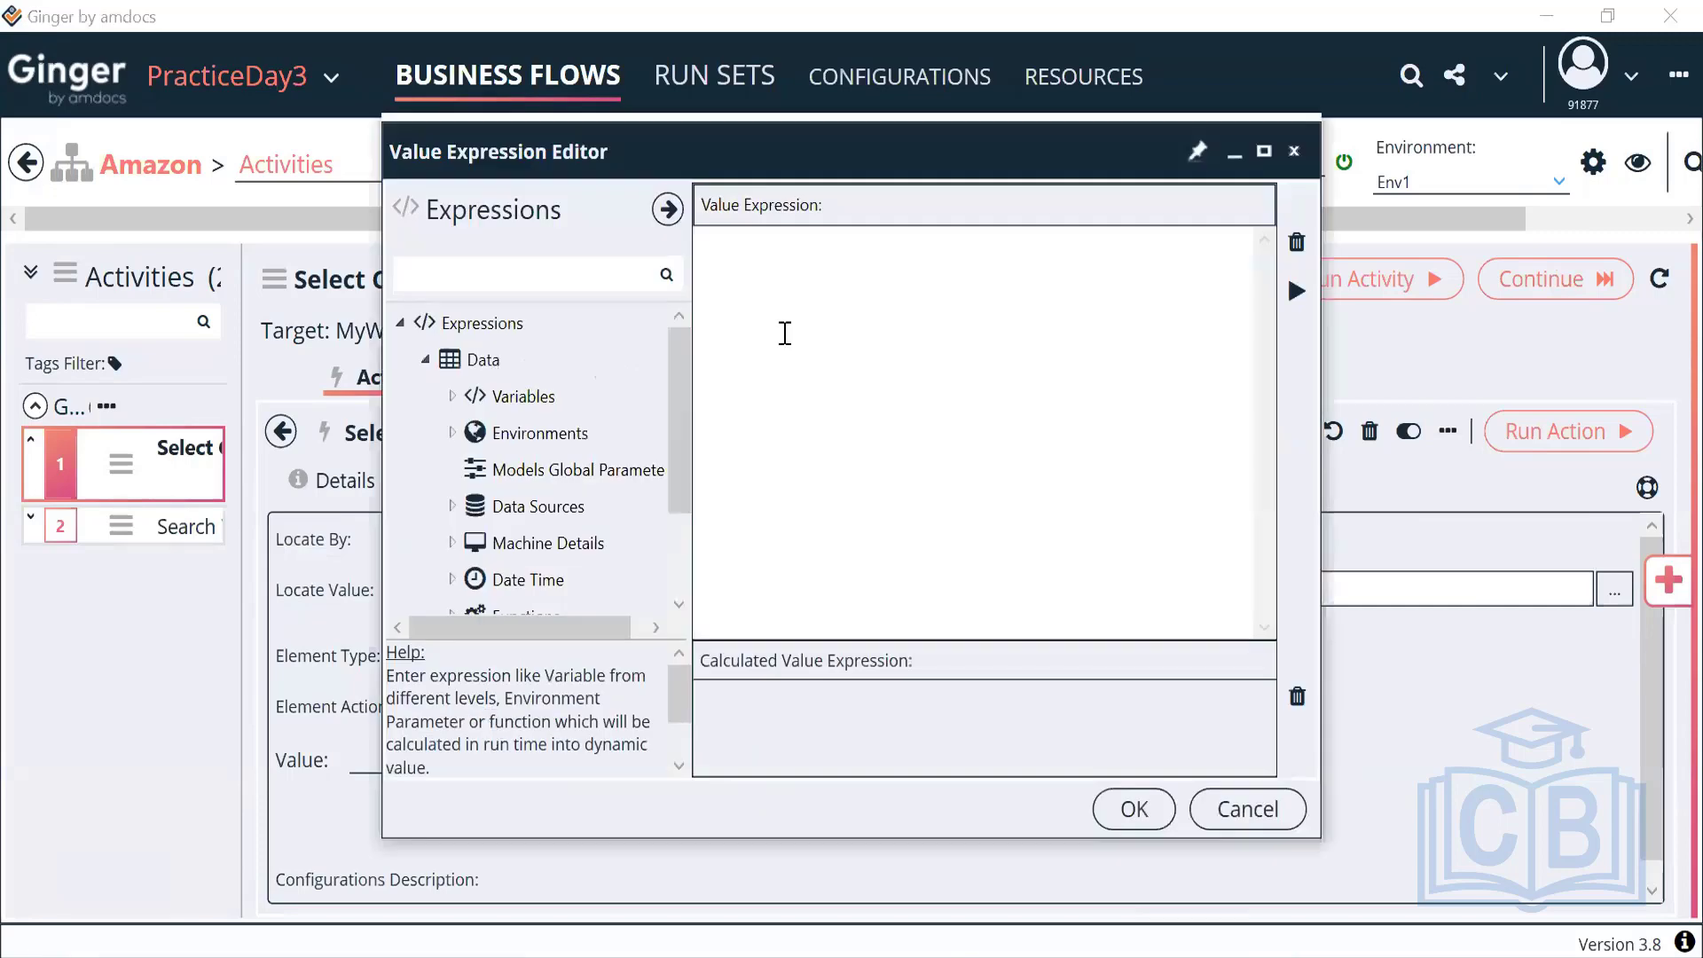
left_click(454, 395)
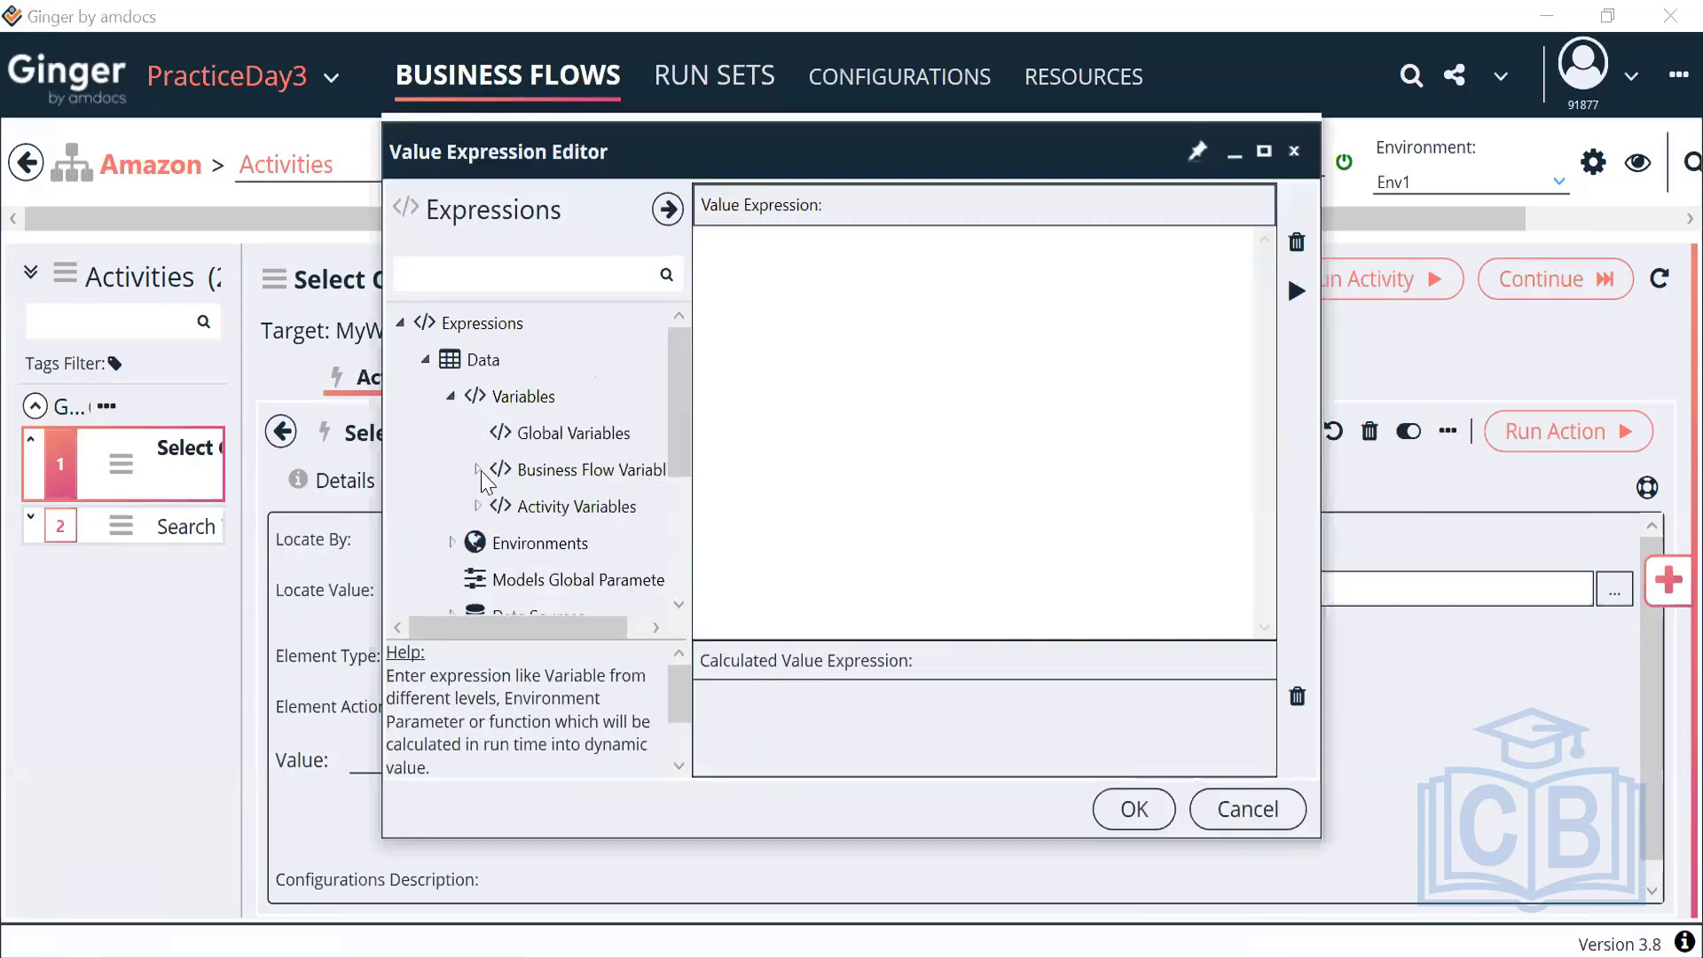
left_click(477, 506)
scroll(557, 553, "down", 3)
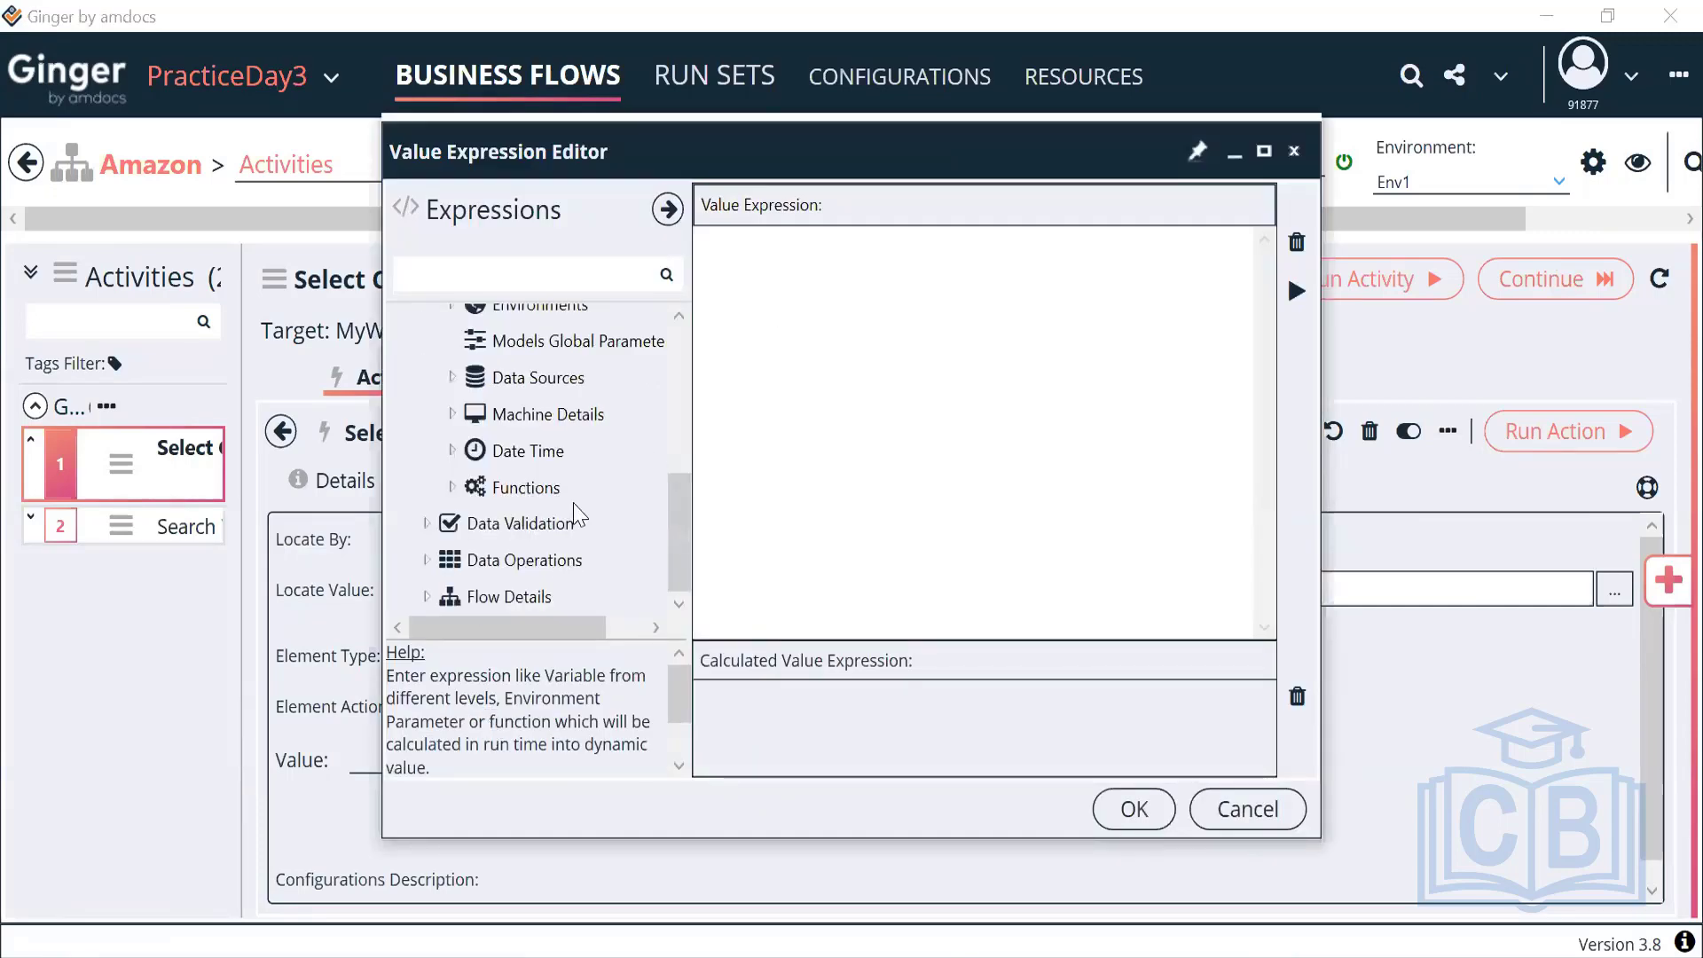
scroll(585, 483, "up", 3)
scroll(592, 483, "down", 5)
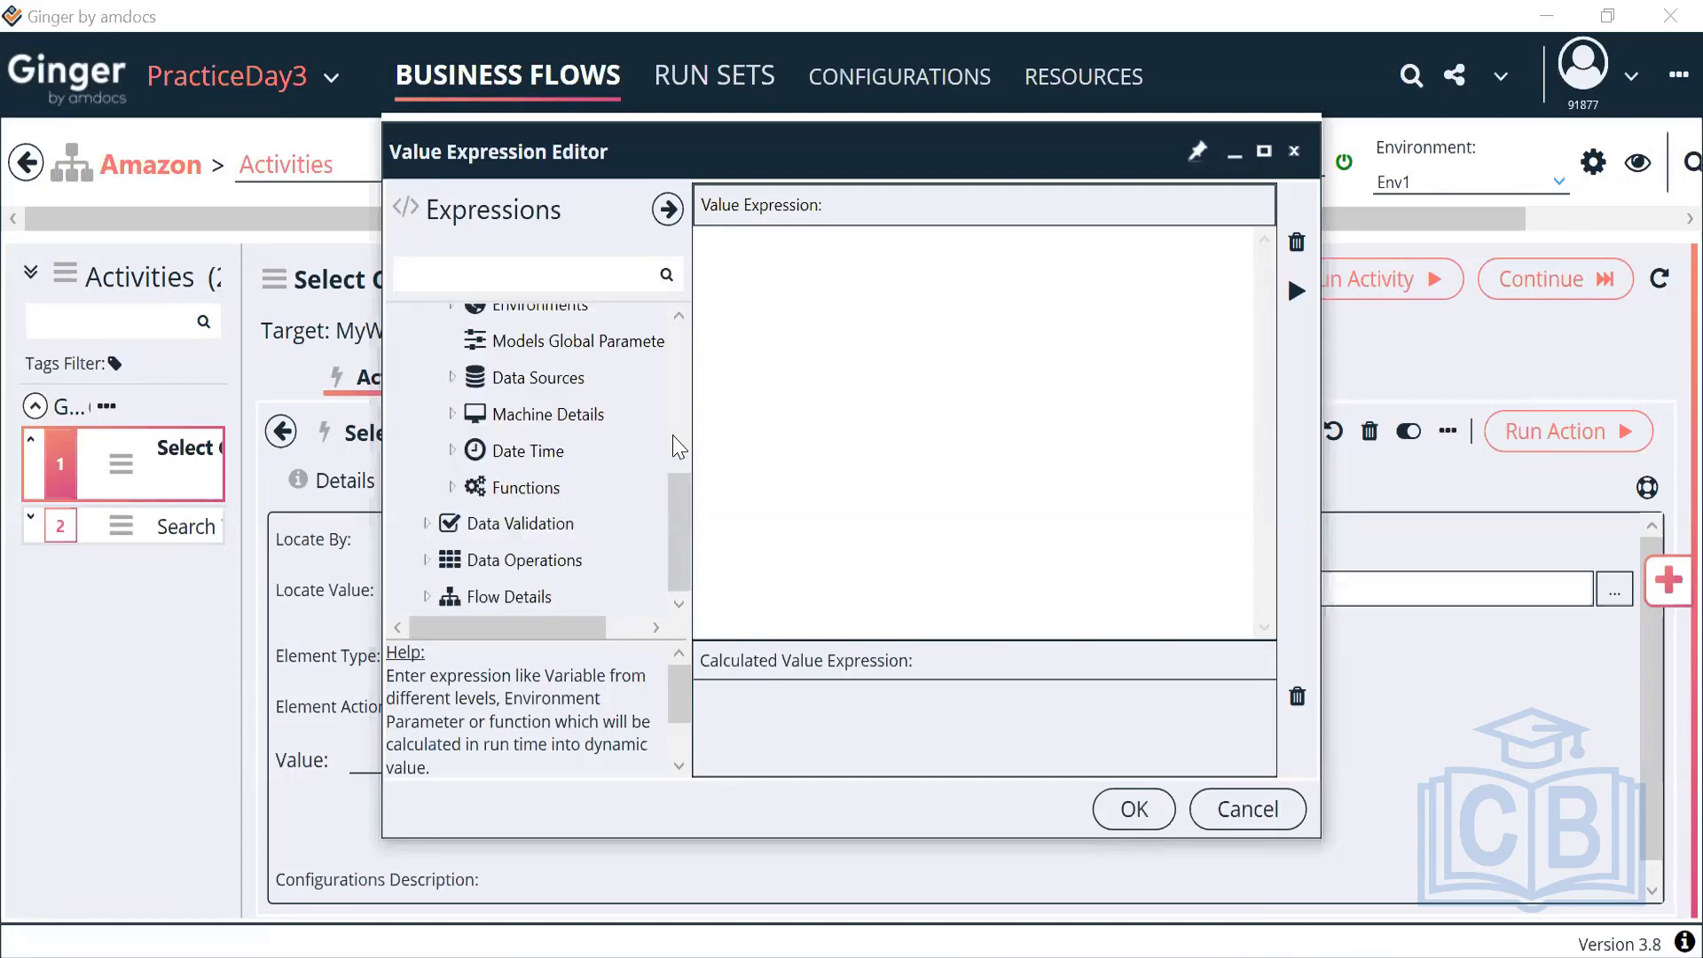
left_click_drag(682, 501, 683, 451)
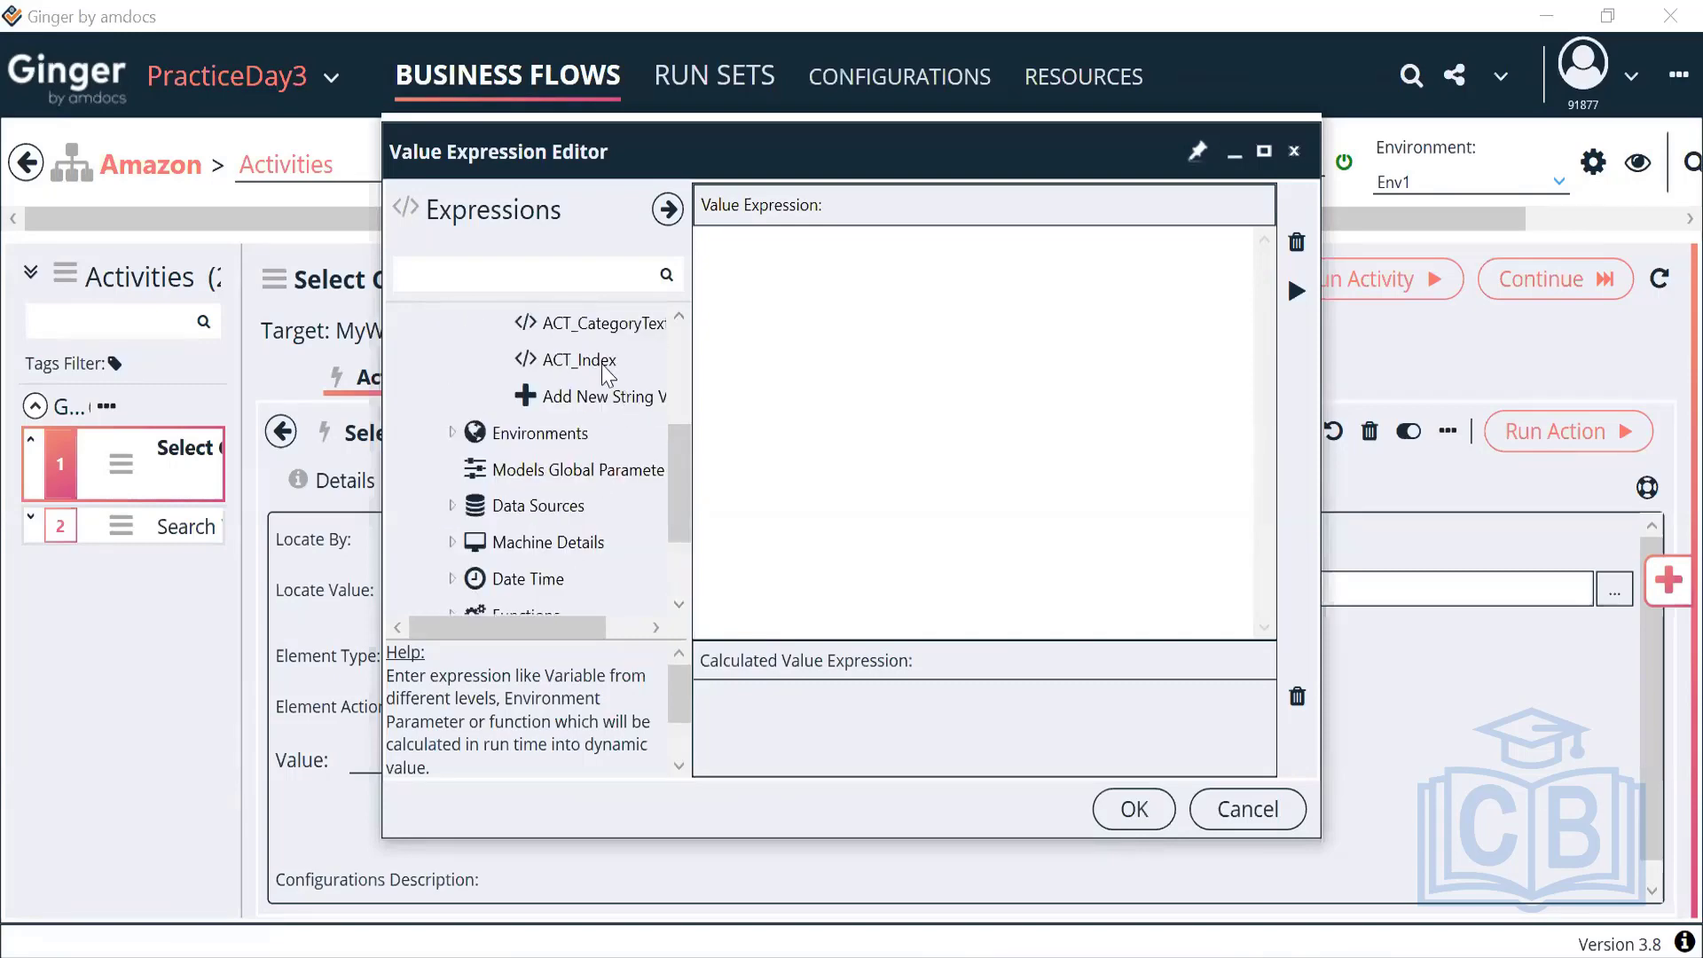
double_click(599, 360)
left_click(1296, 291)
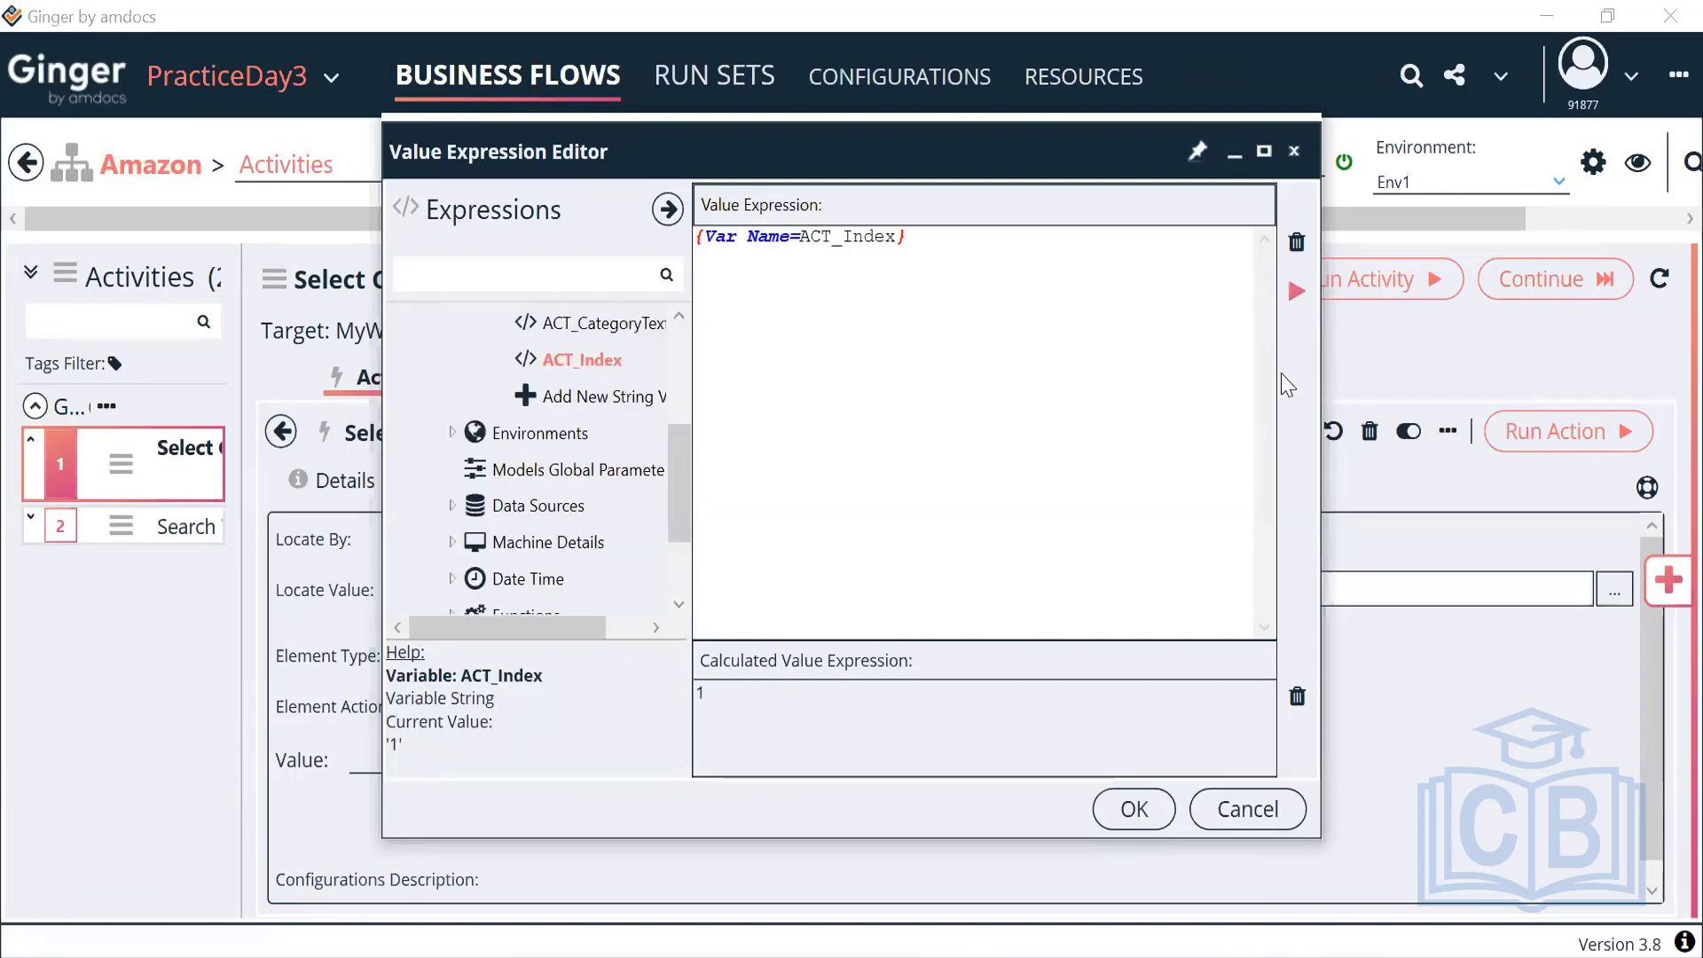
left_click(1138, 811)
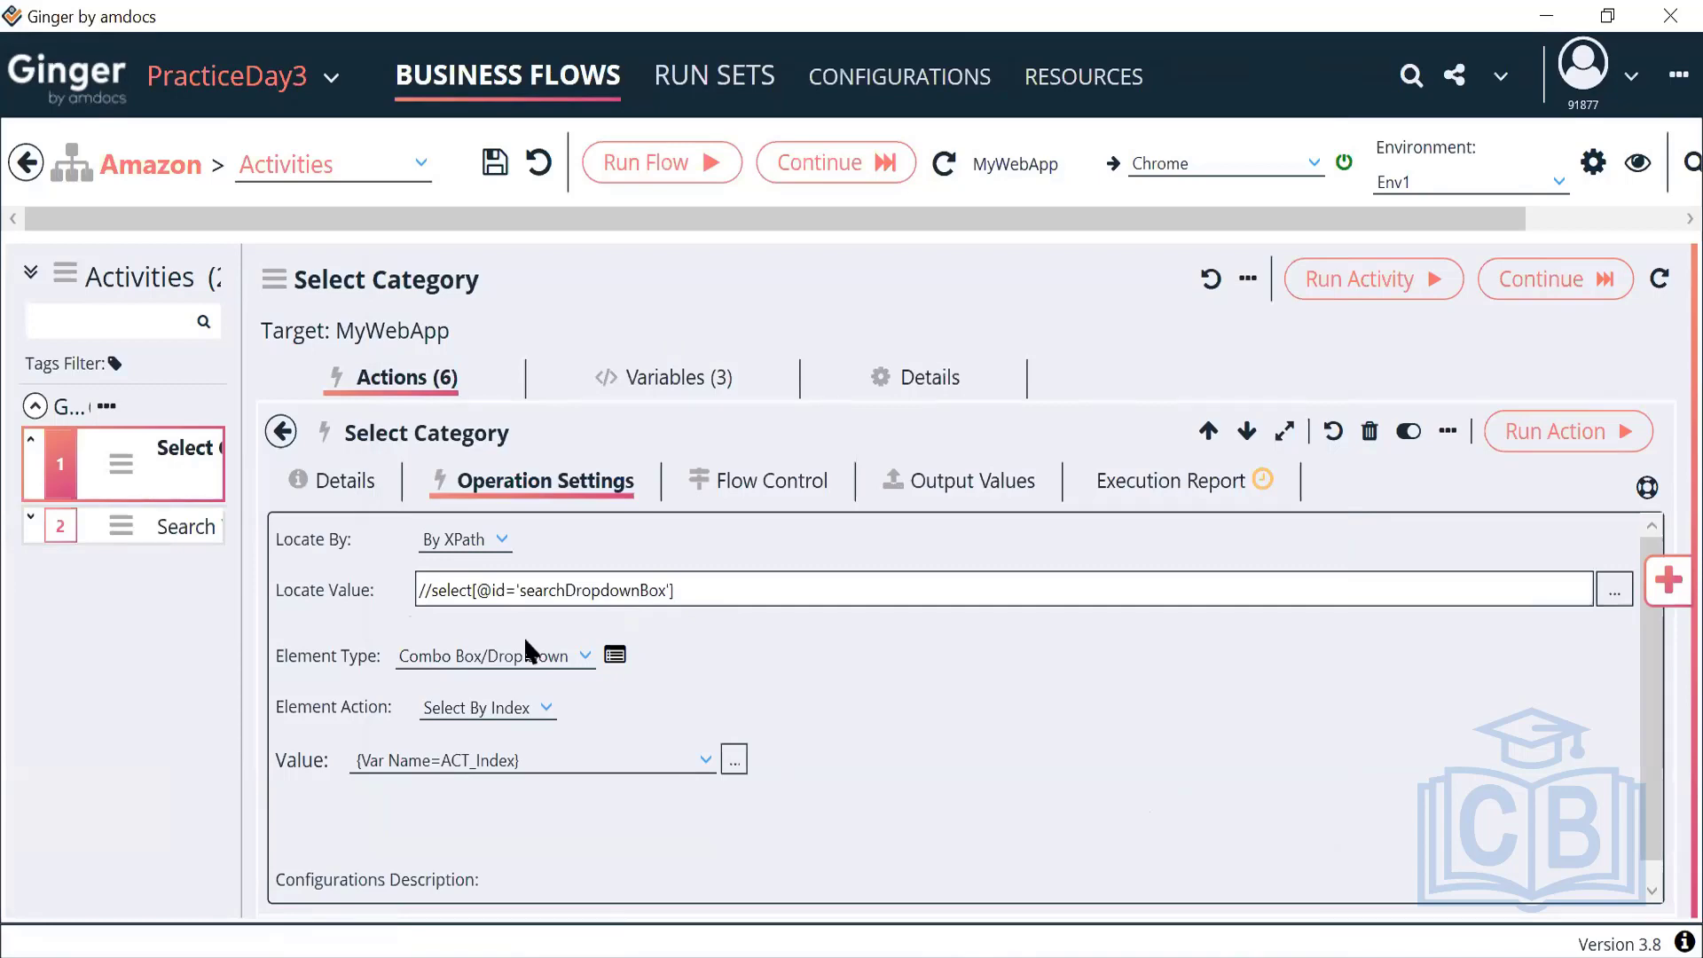
left_click(281, 432)
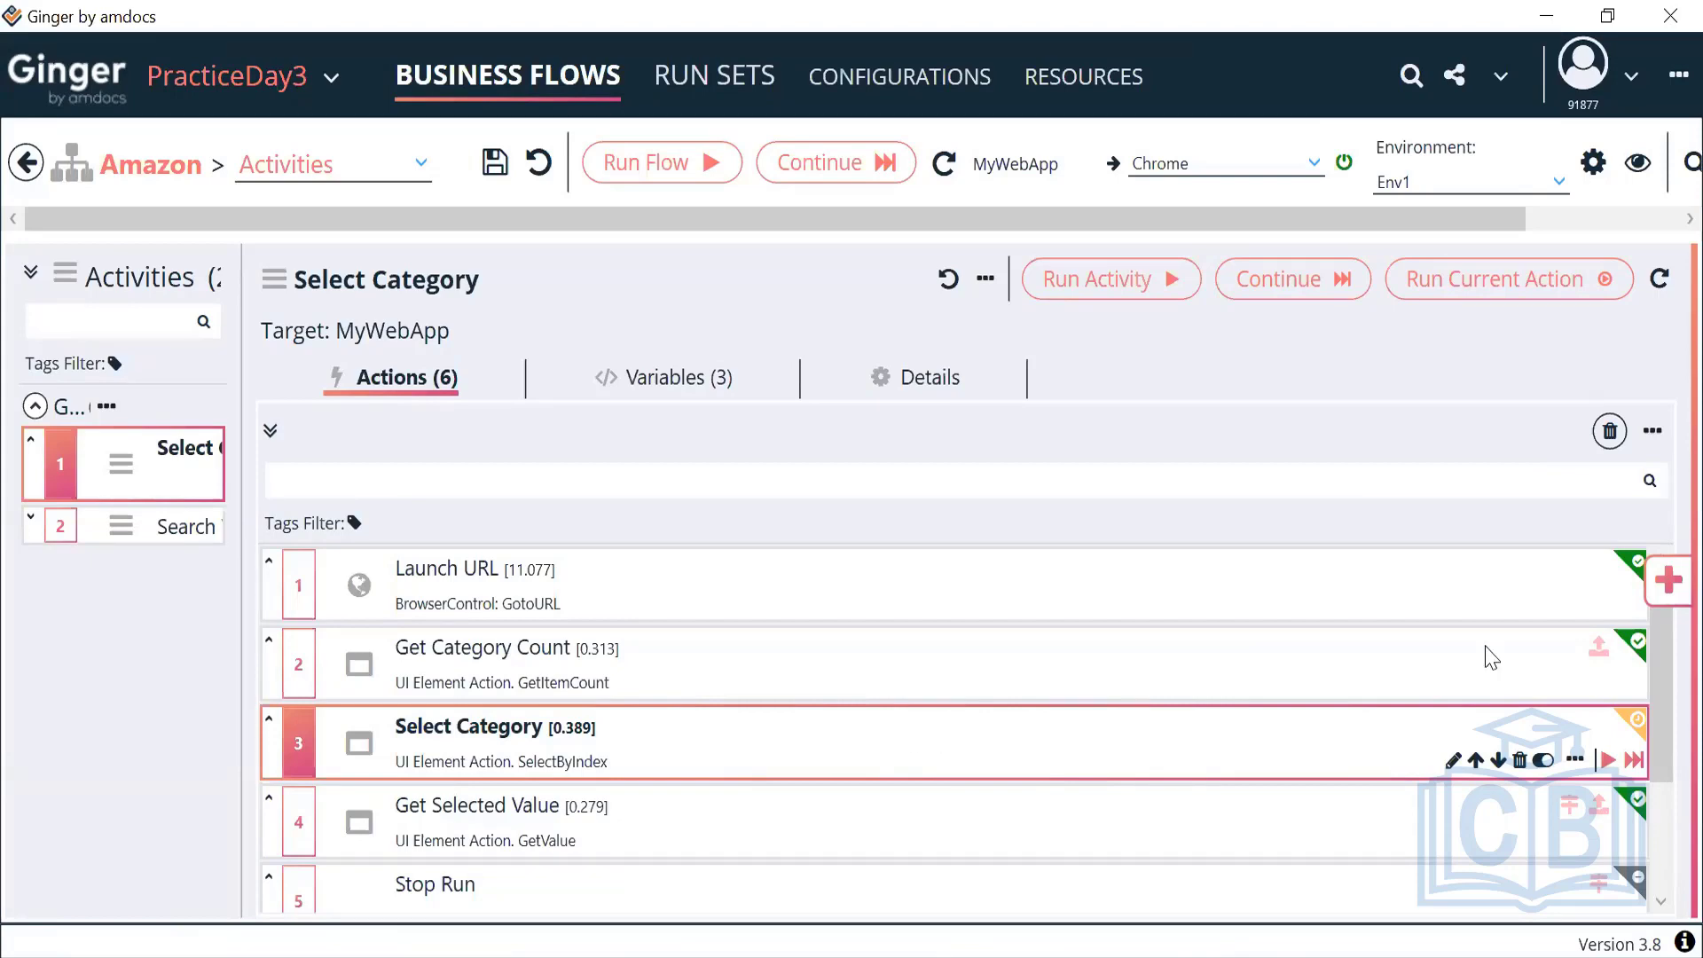
Step: Find Set Variable Action among the general actions in the library and add it directly after the Select Category action
left_click(1669, 585)
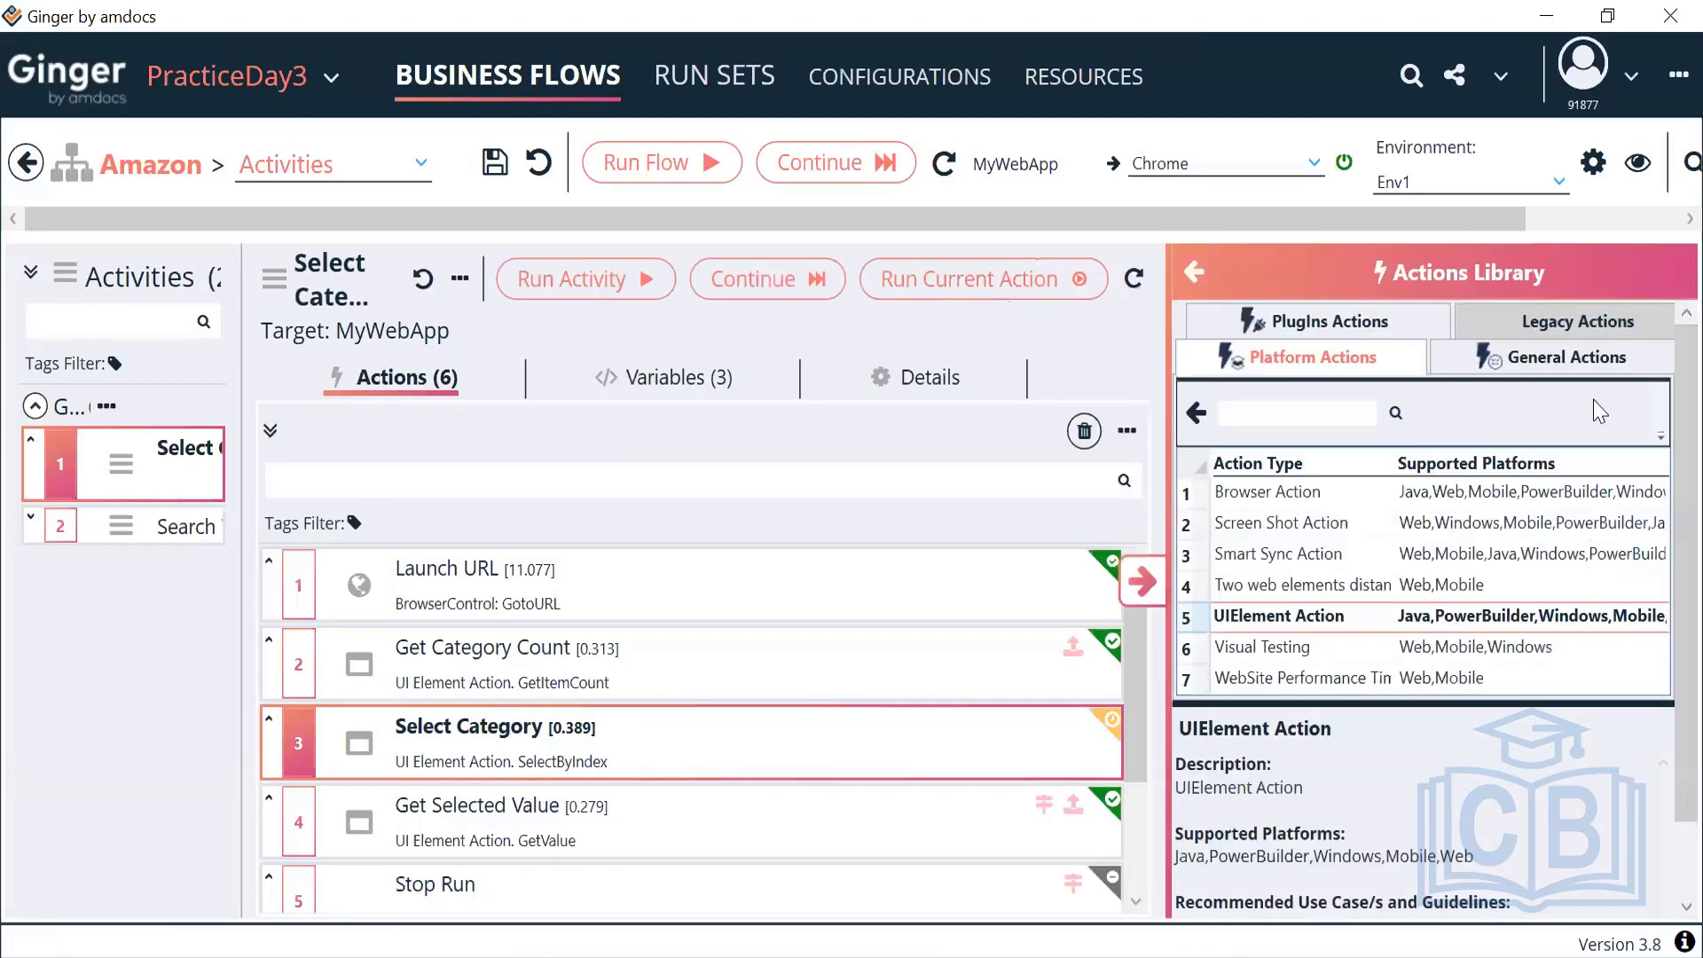
left_click(1577, 368)
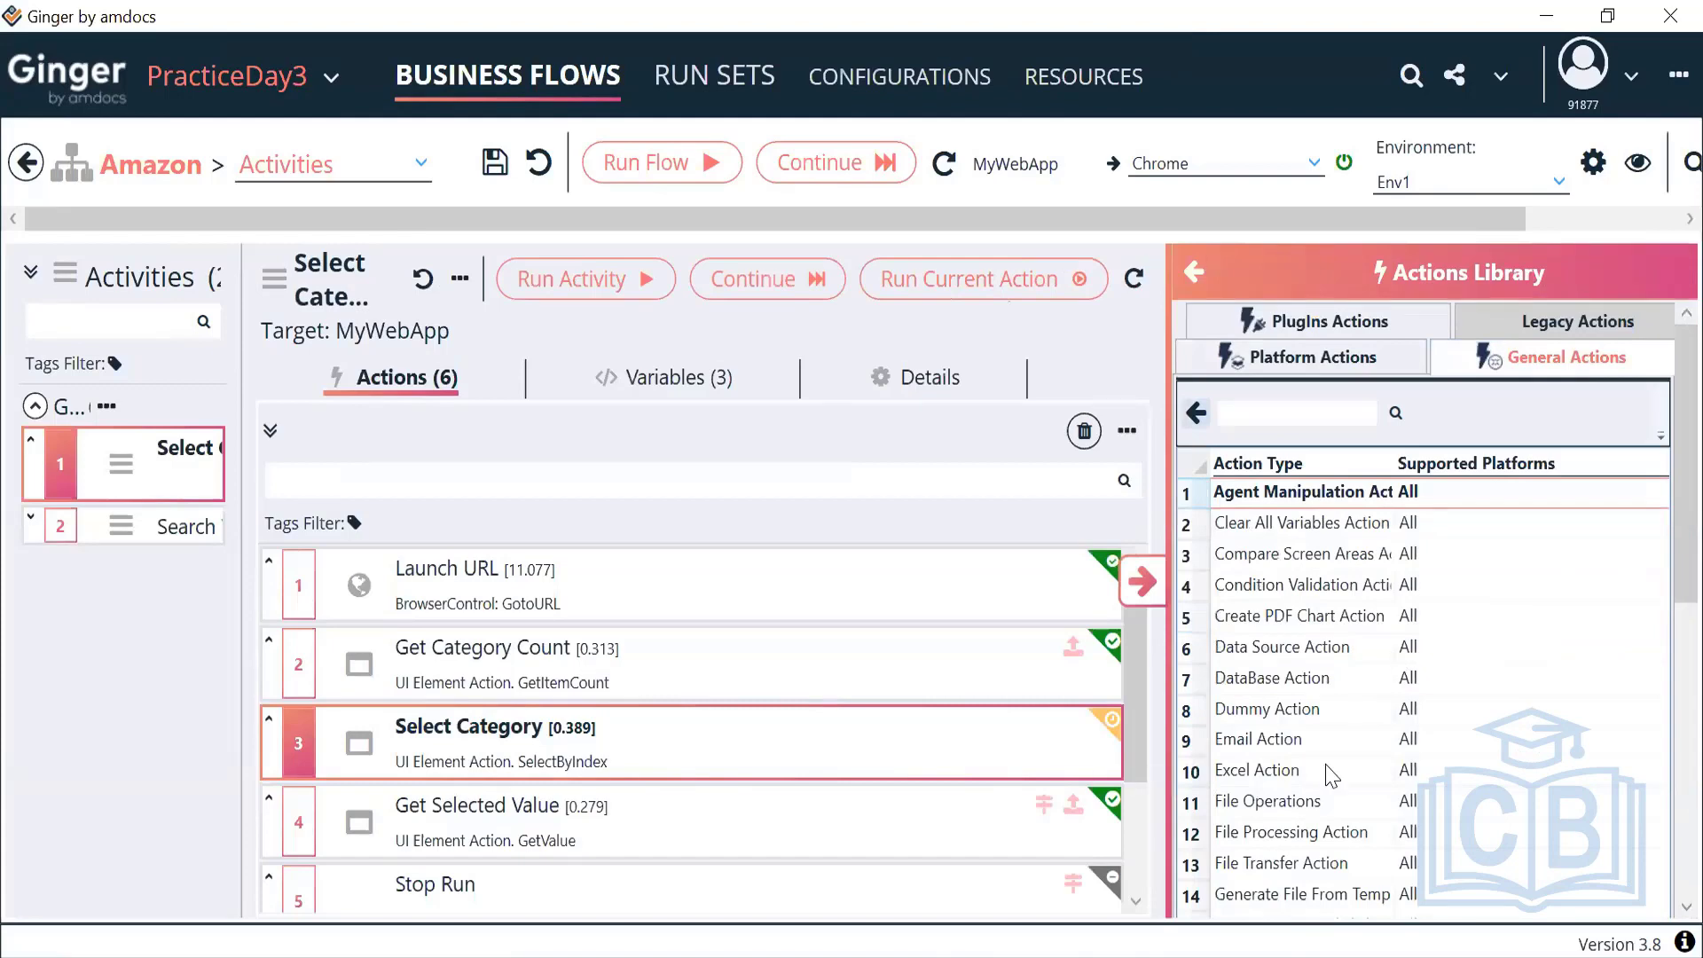
left_click(1315, 414)
type("set")
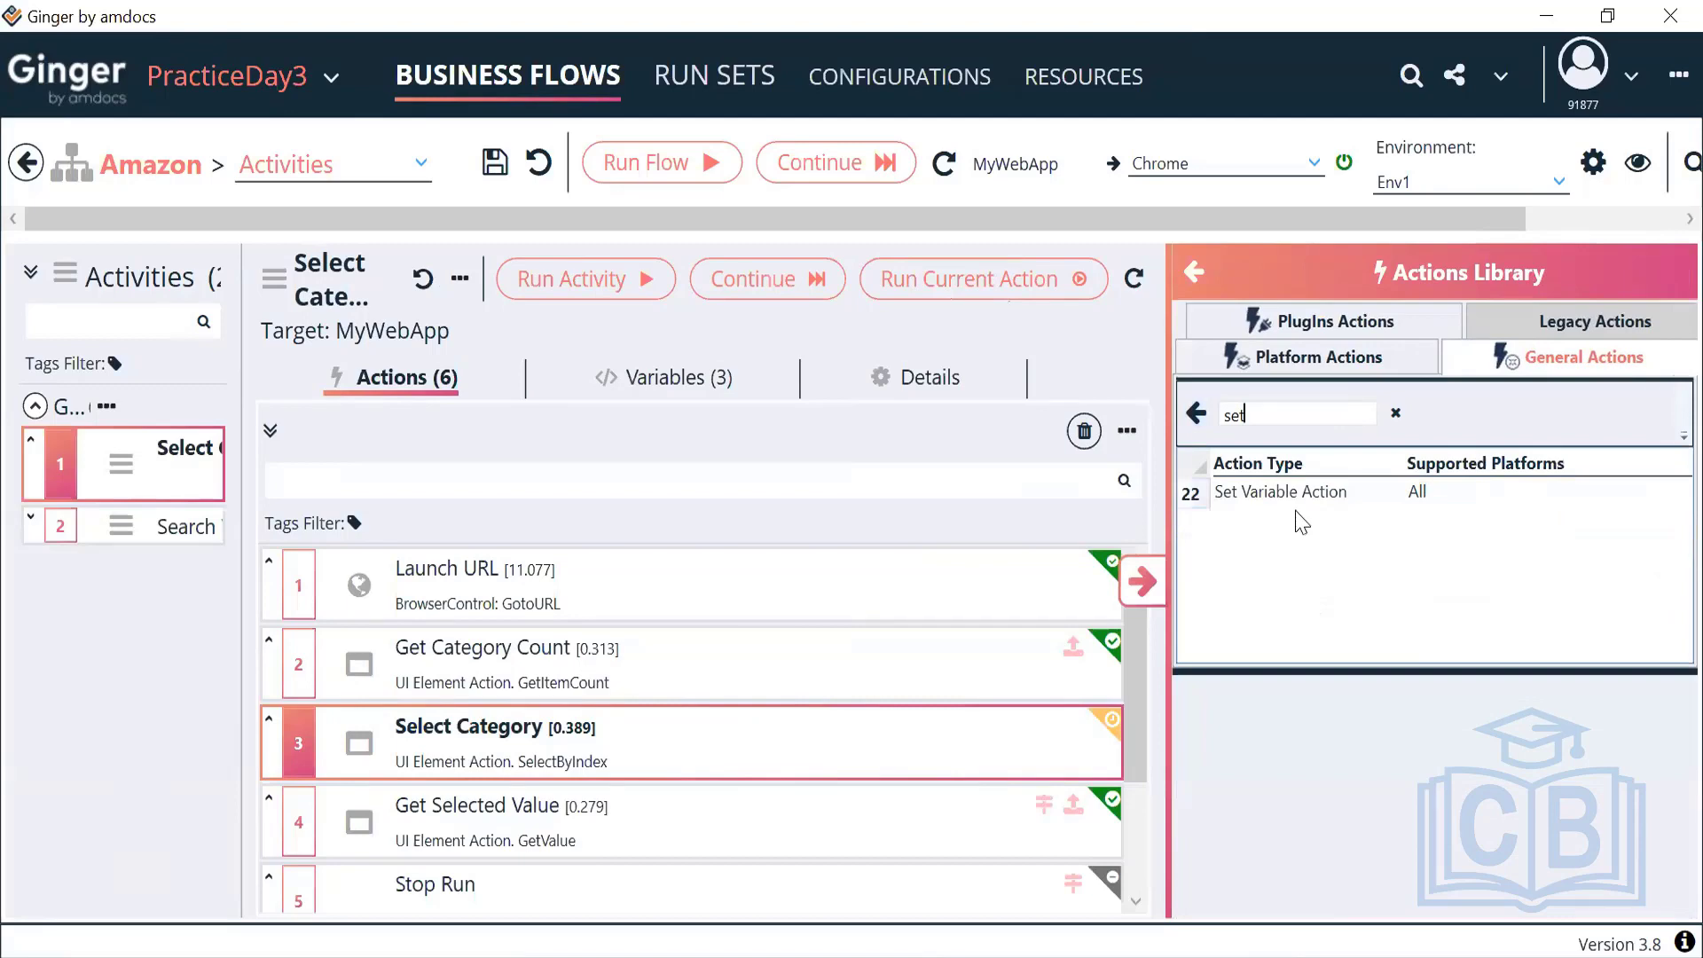
left_click(1316, 497)
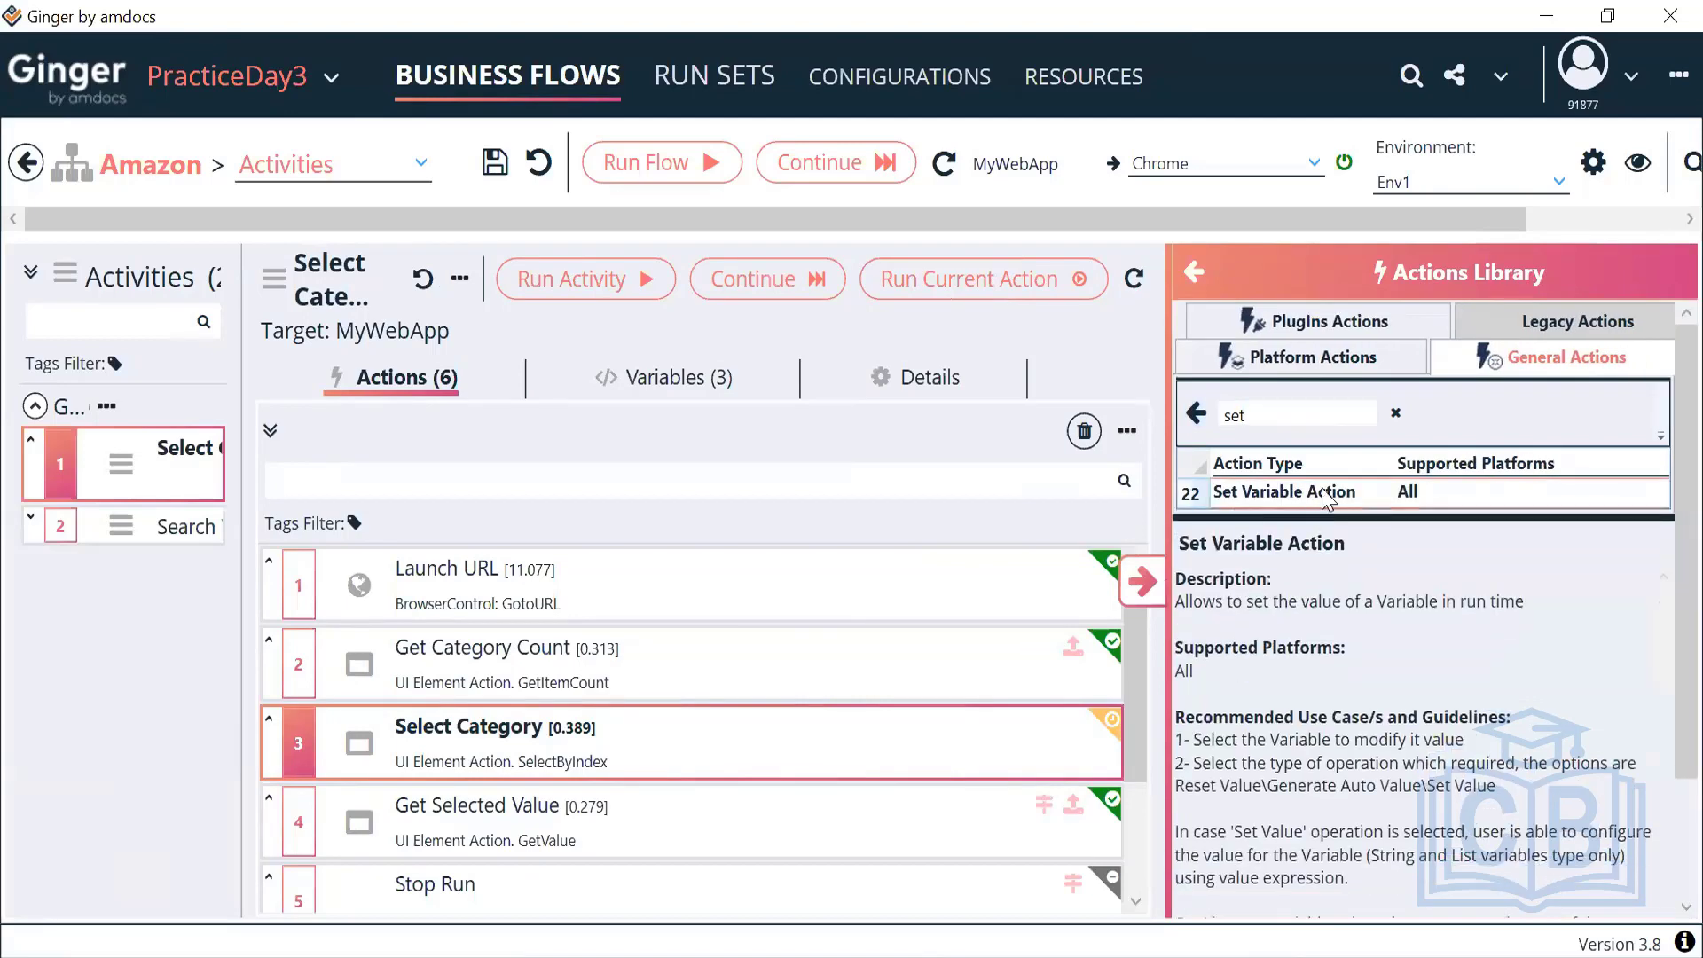
double_click(1321, 488)
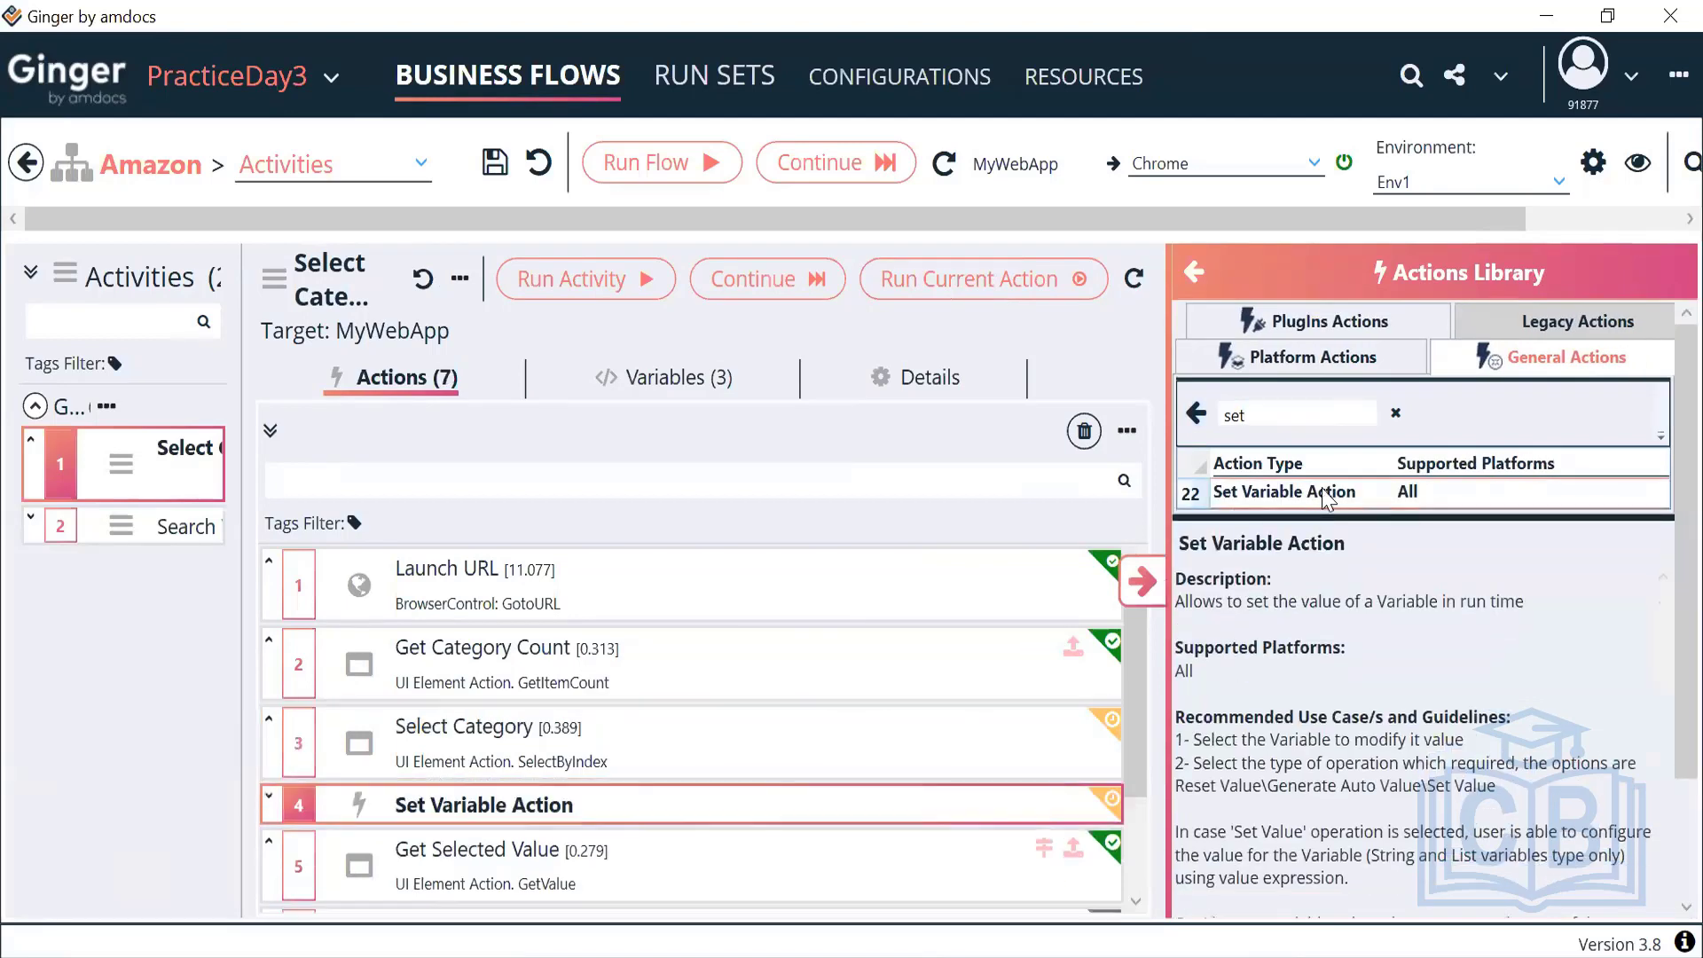
left_click(1142, 580)
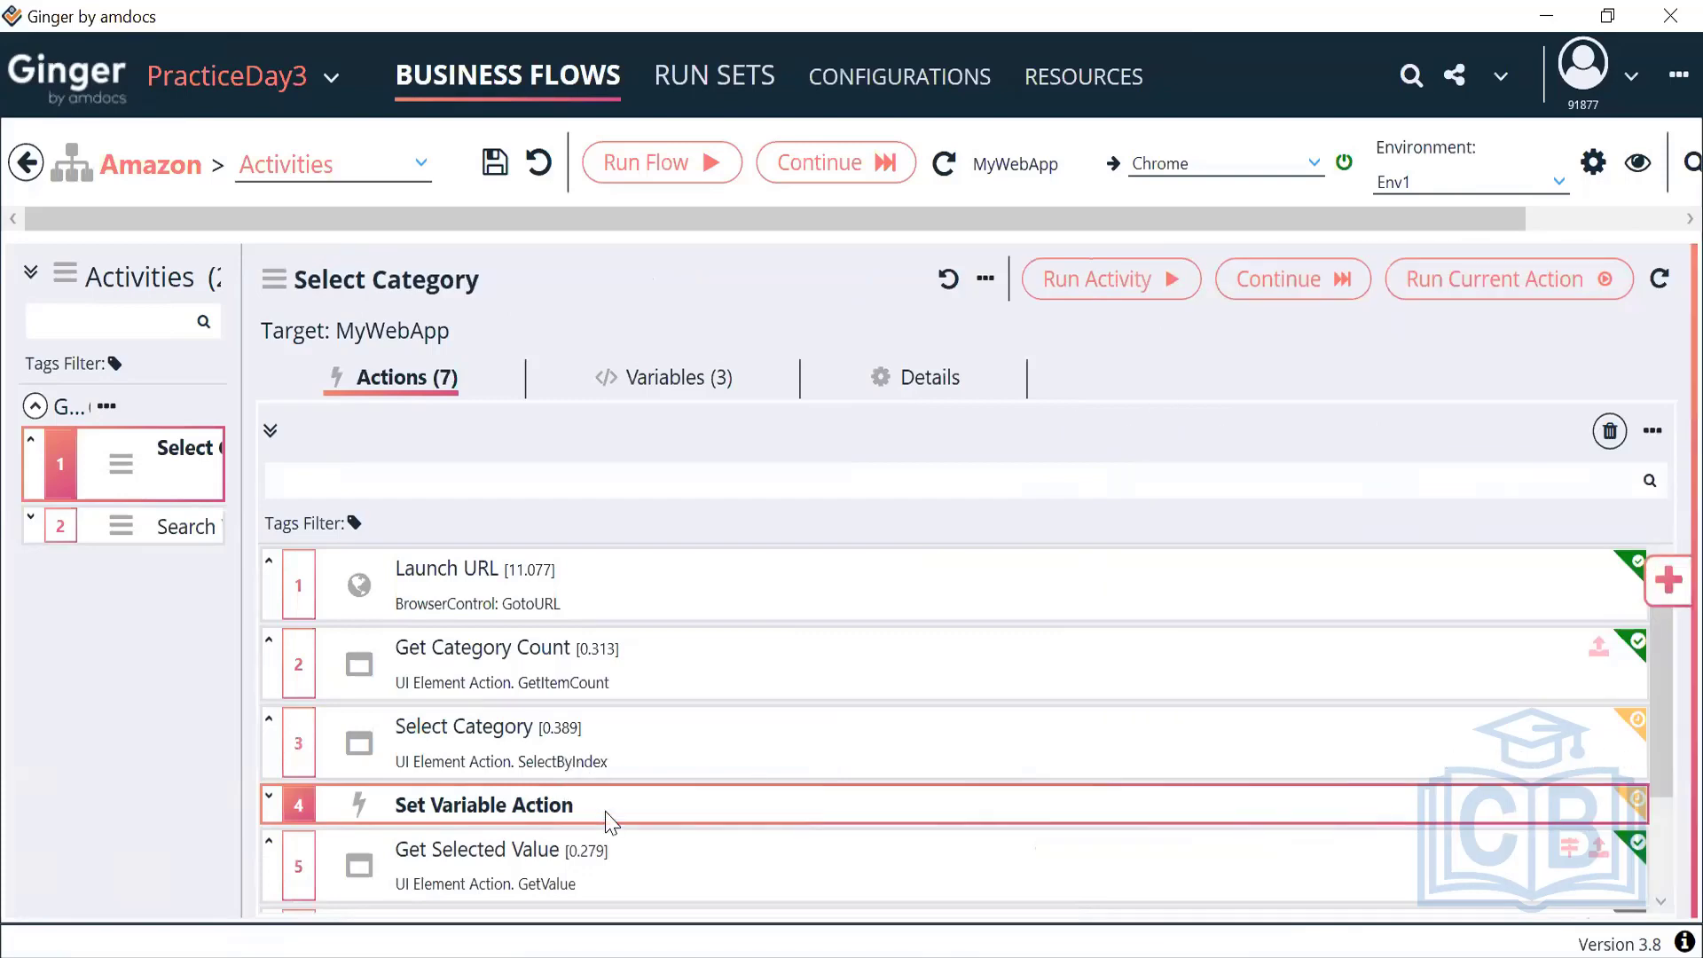
Step: Open the new Set Variable Action and choose ACT_Index as the variable it sets
double_click(610, 821)
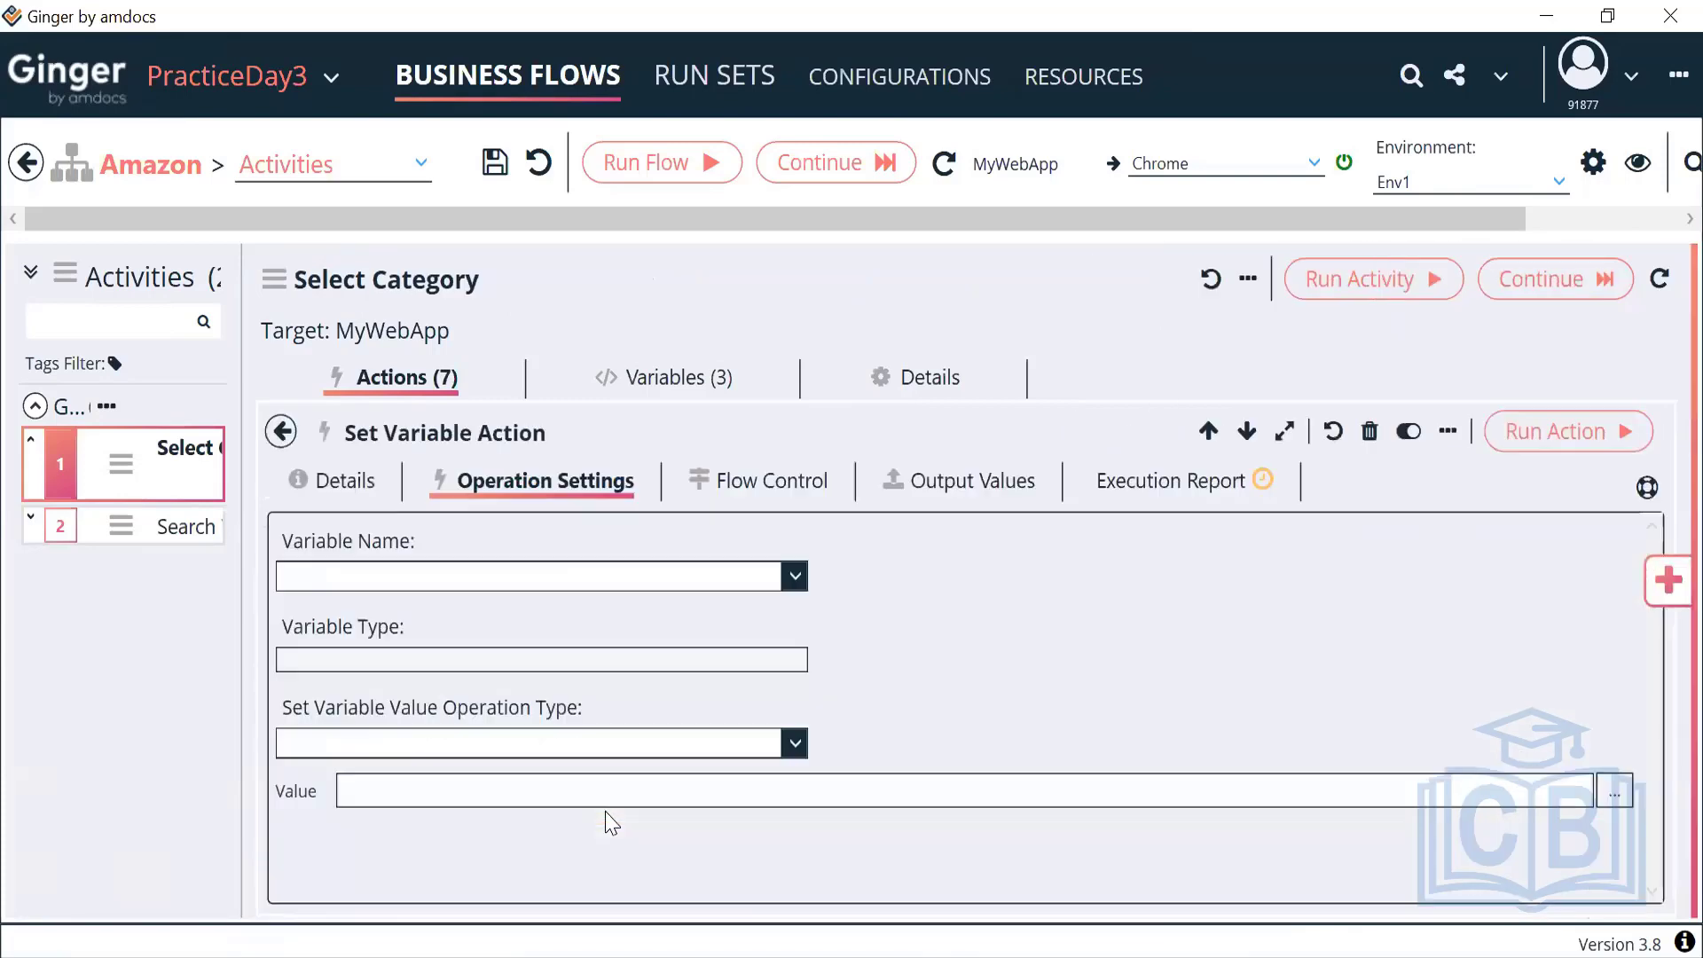
left_click(611, 575)
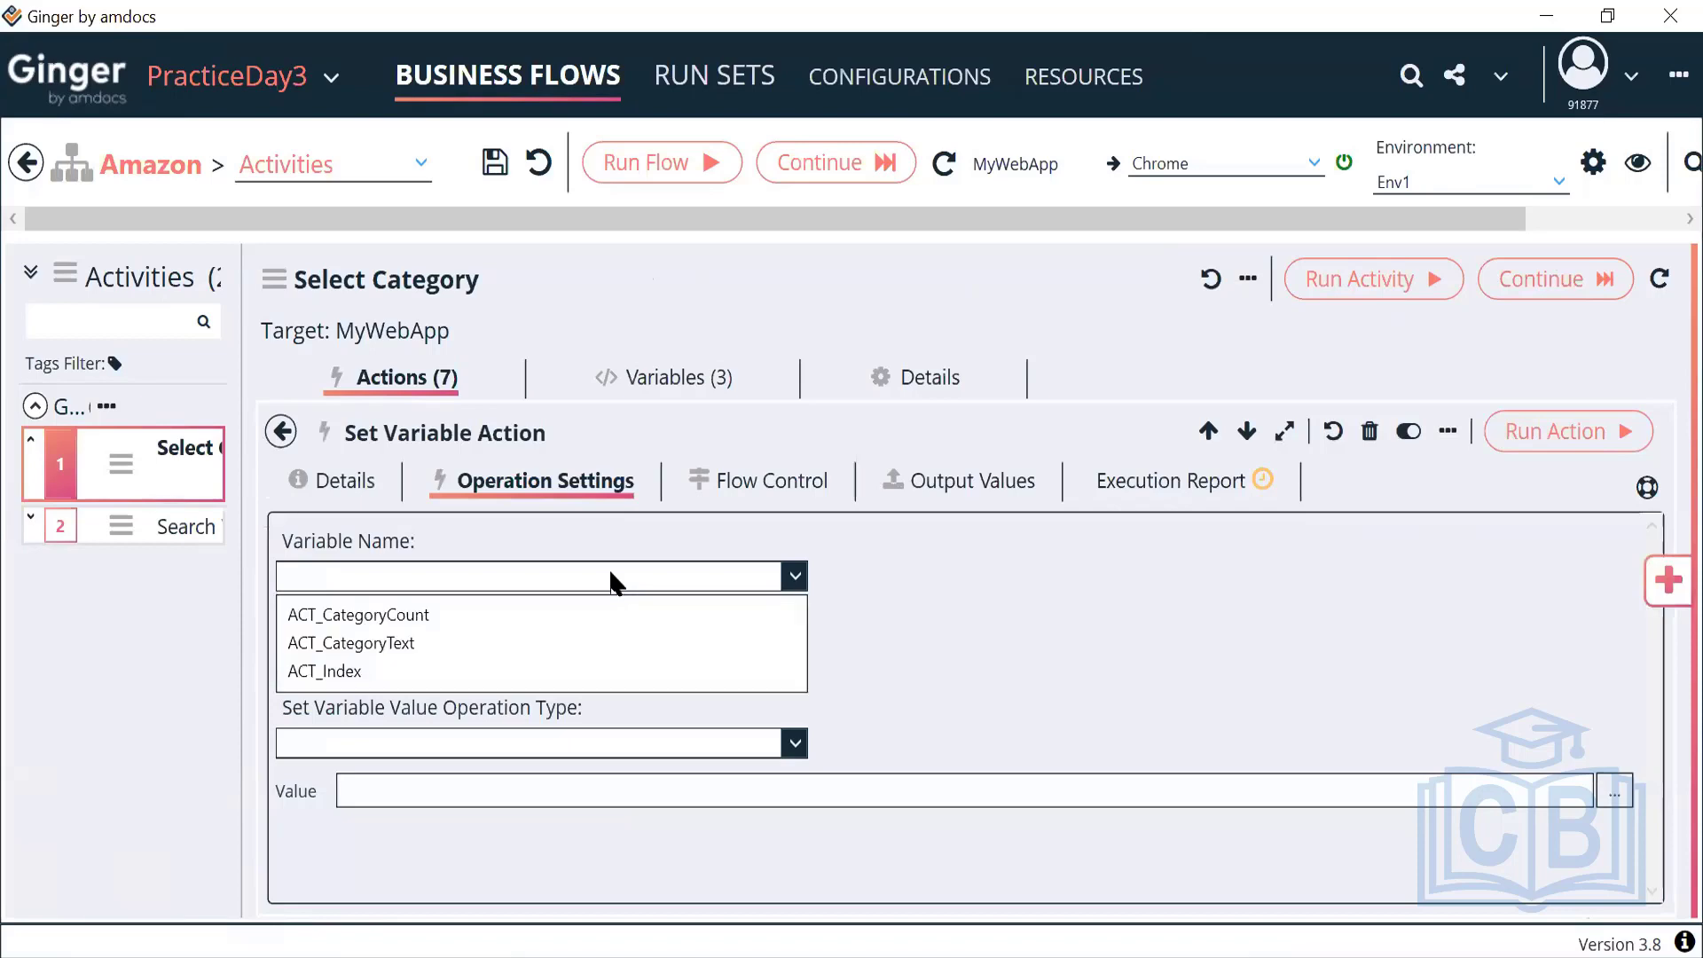
left_click(424, 671)
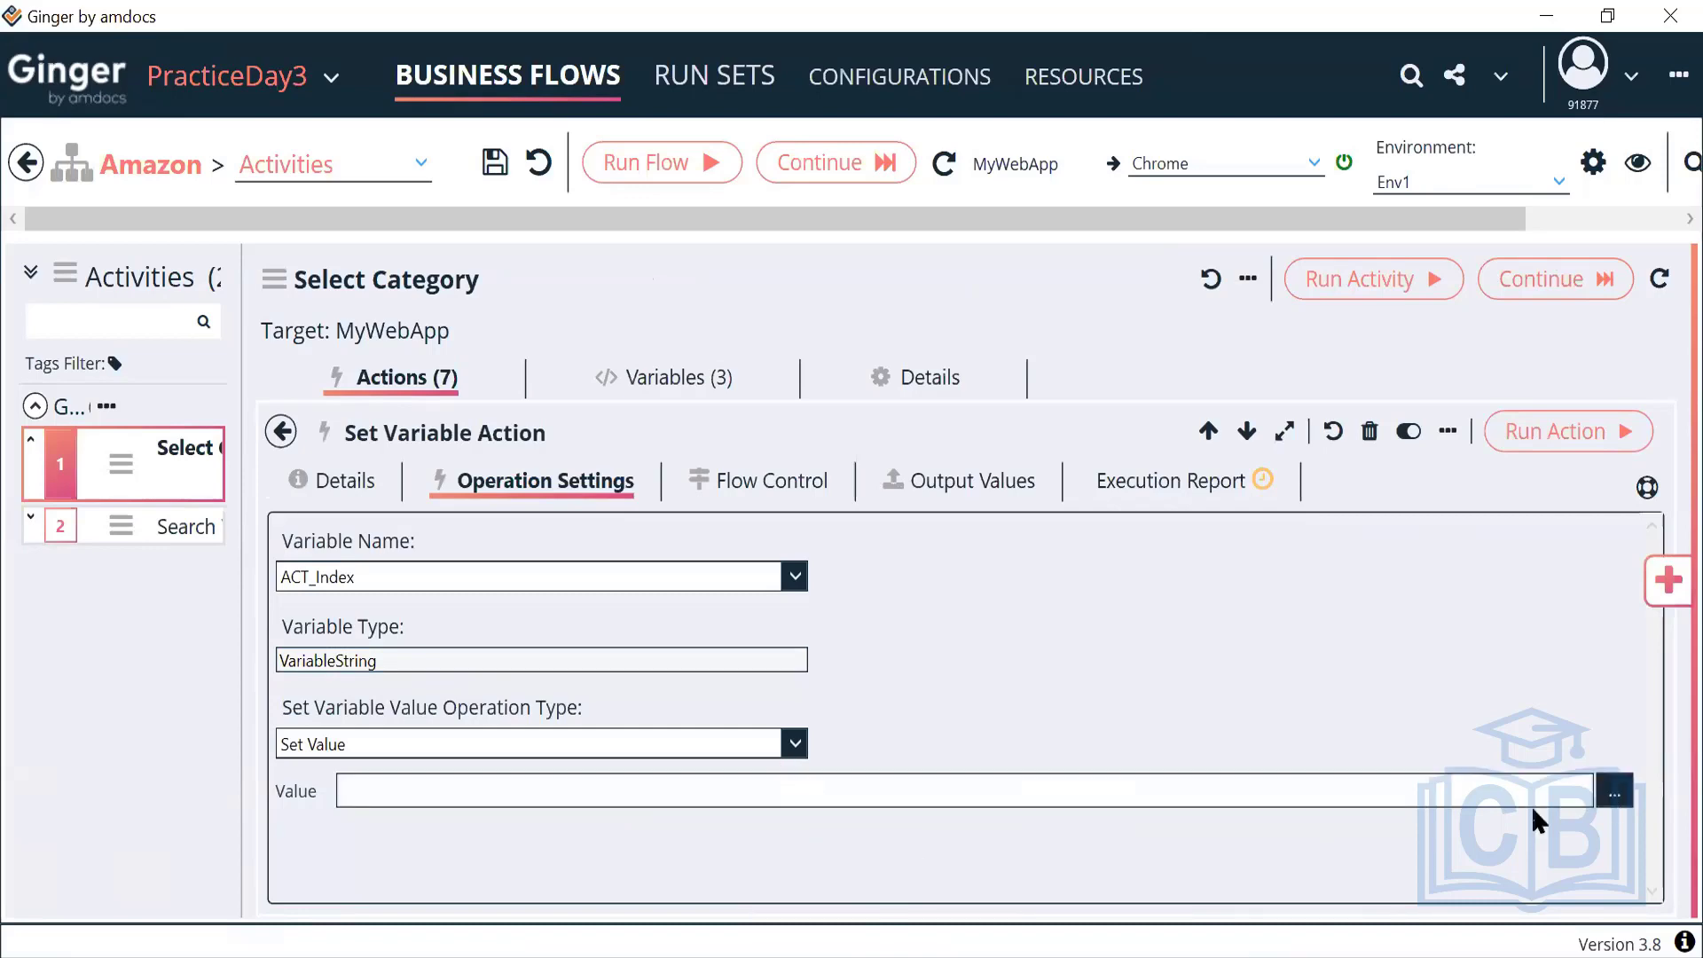
Step: Open the expression editor for the Set Variable value, expand the activity variables, and enlarge the editor and its expressions tree
left_click(1614, 794)
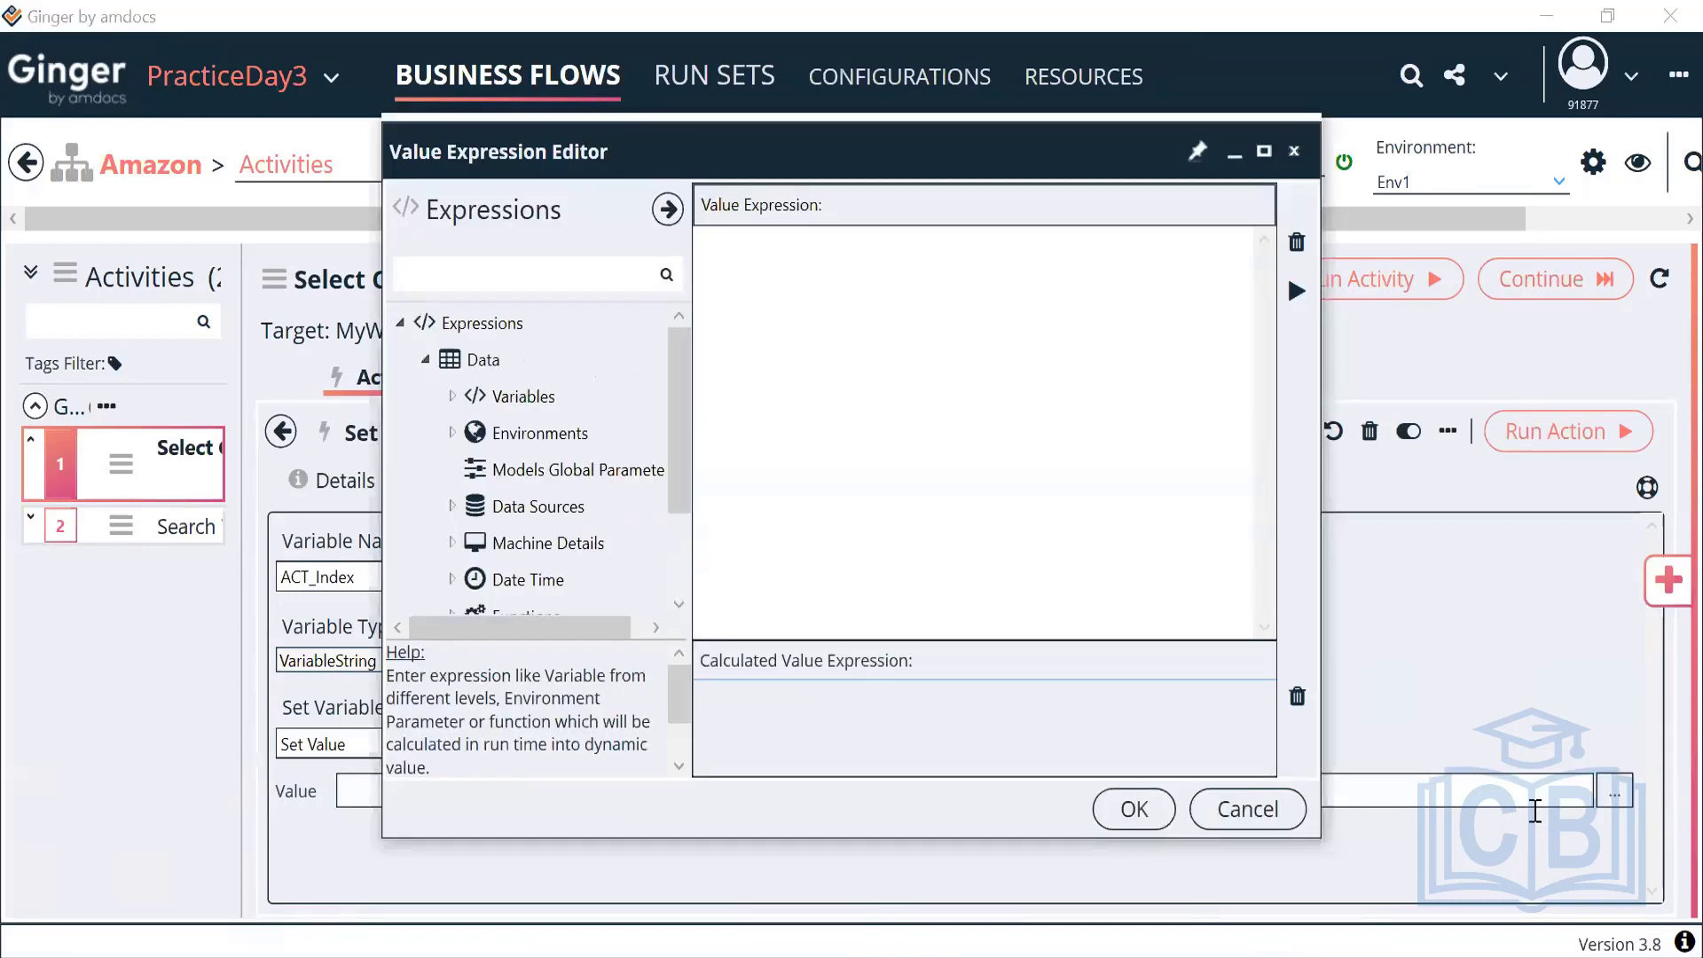
left_click(451, 395)
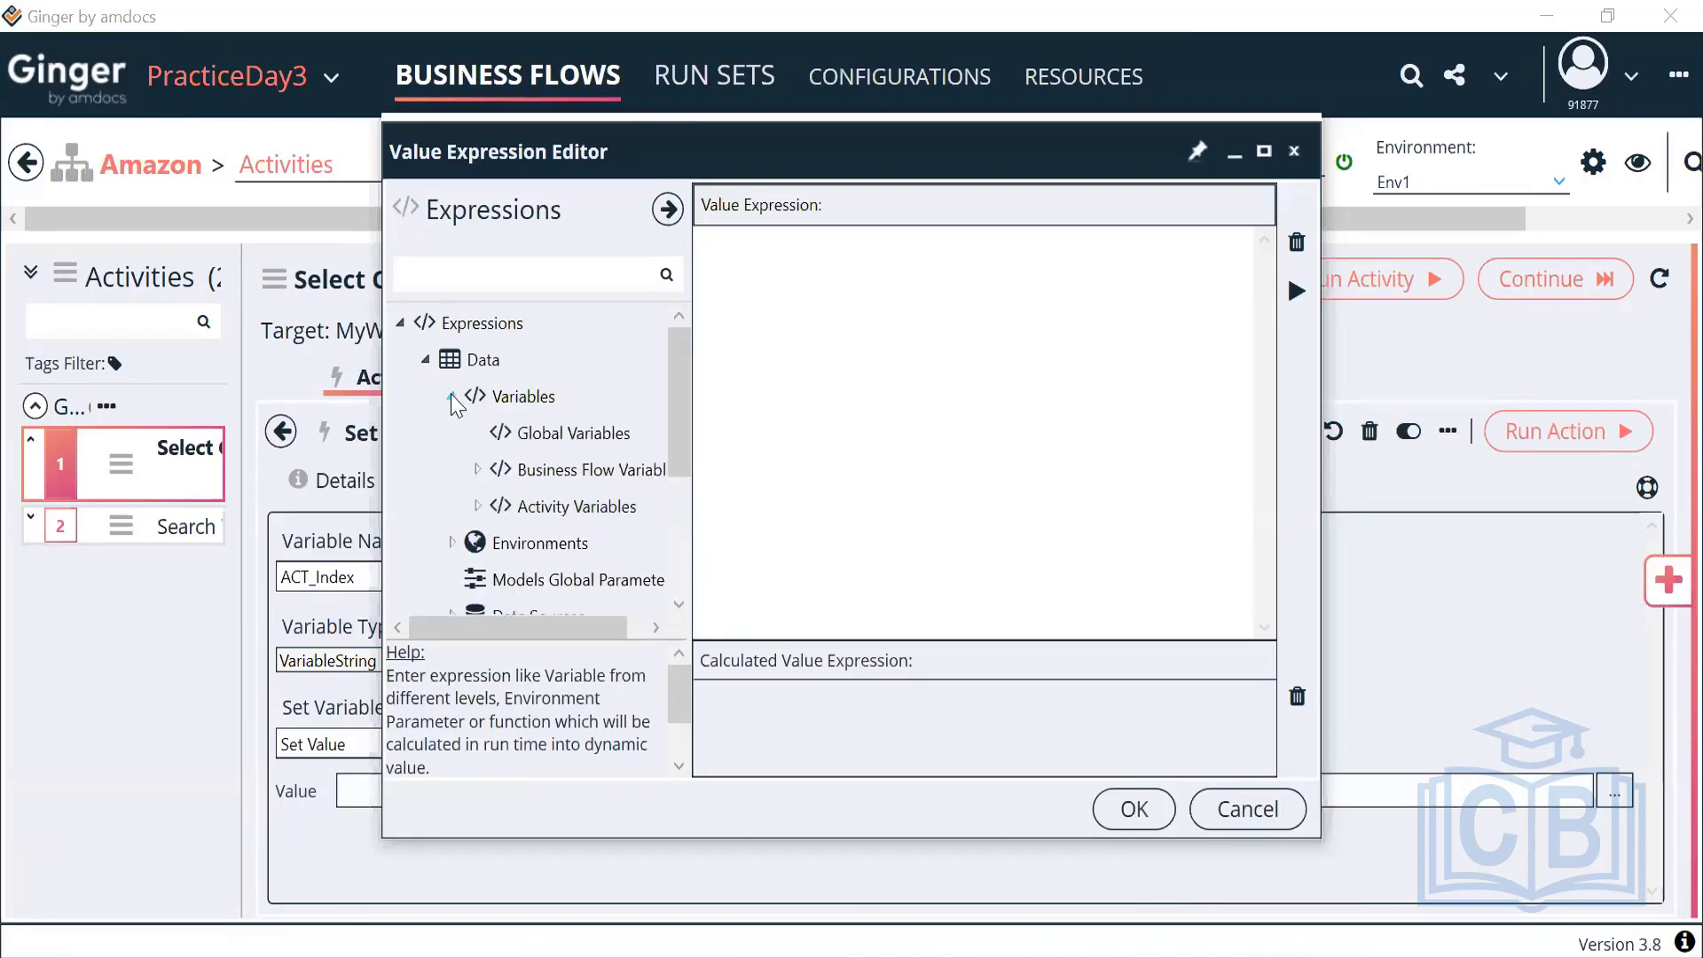
left_click(478, 506)
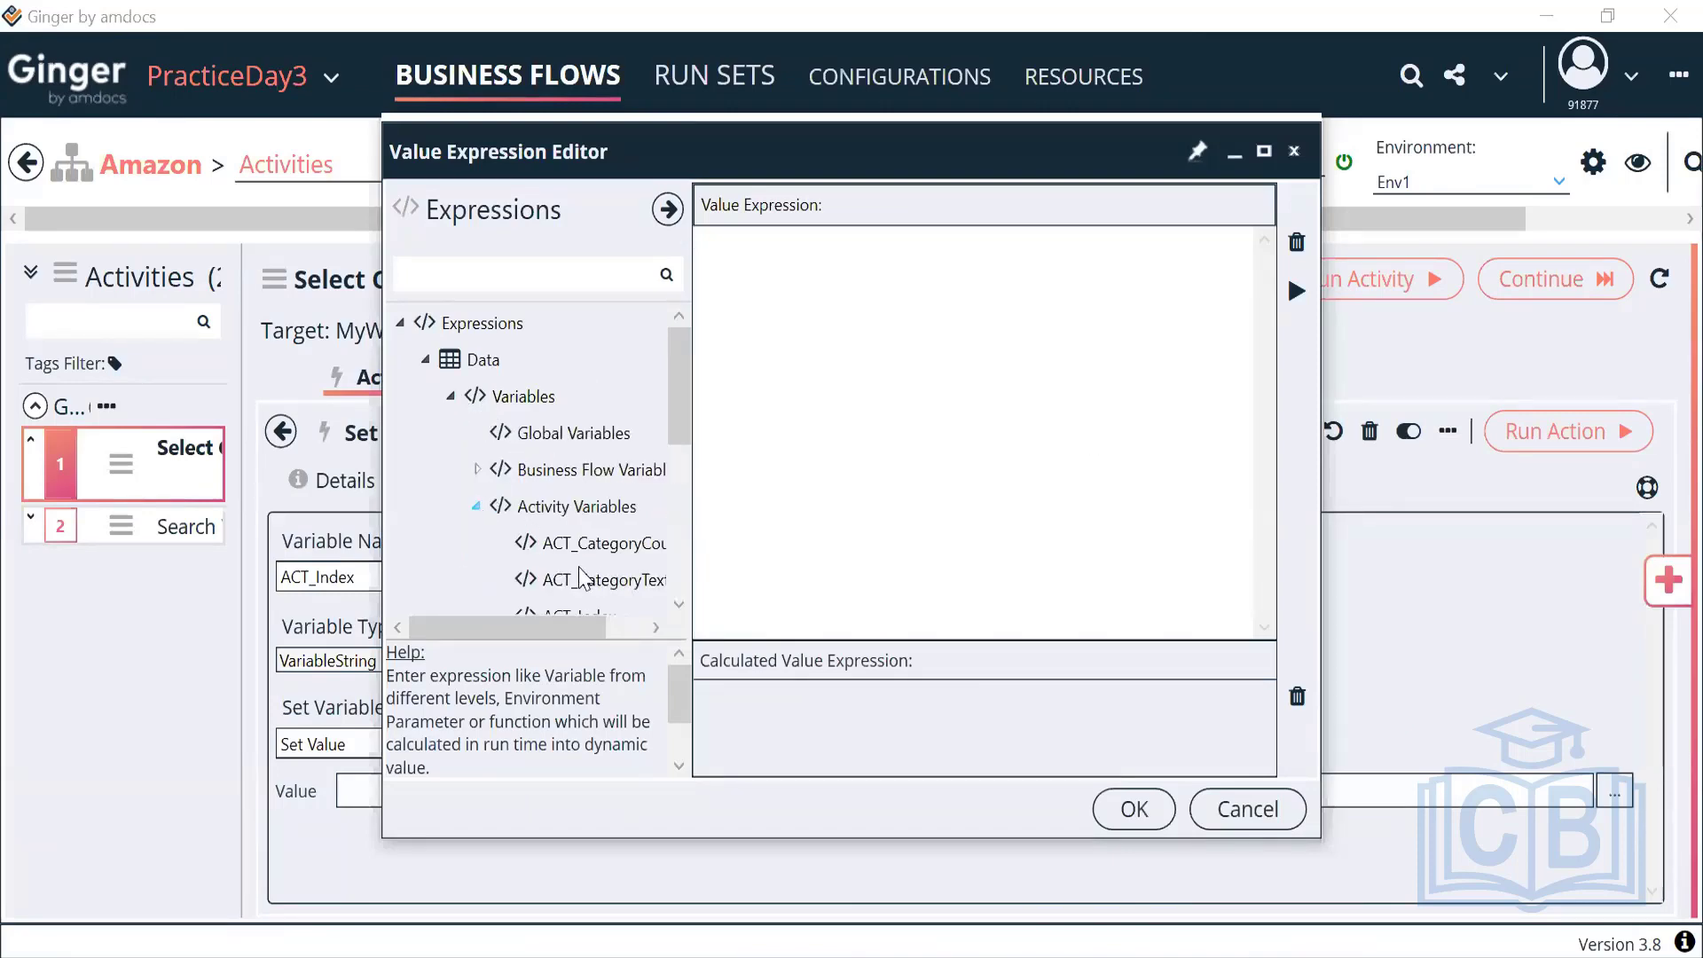
scroll(585, 541, "down", 5)
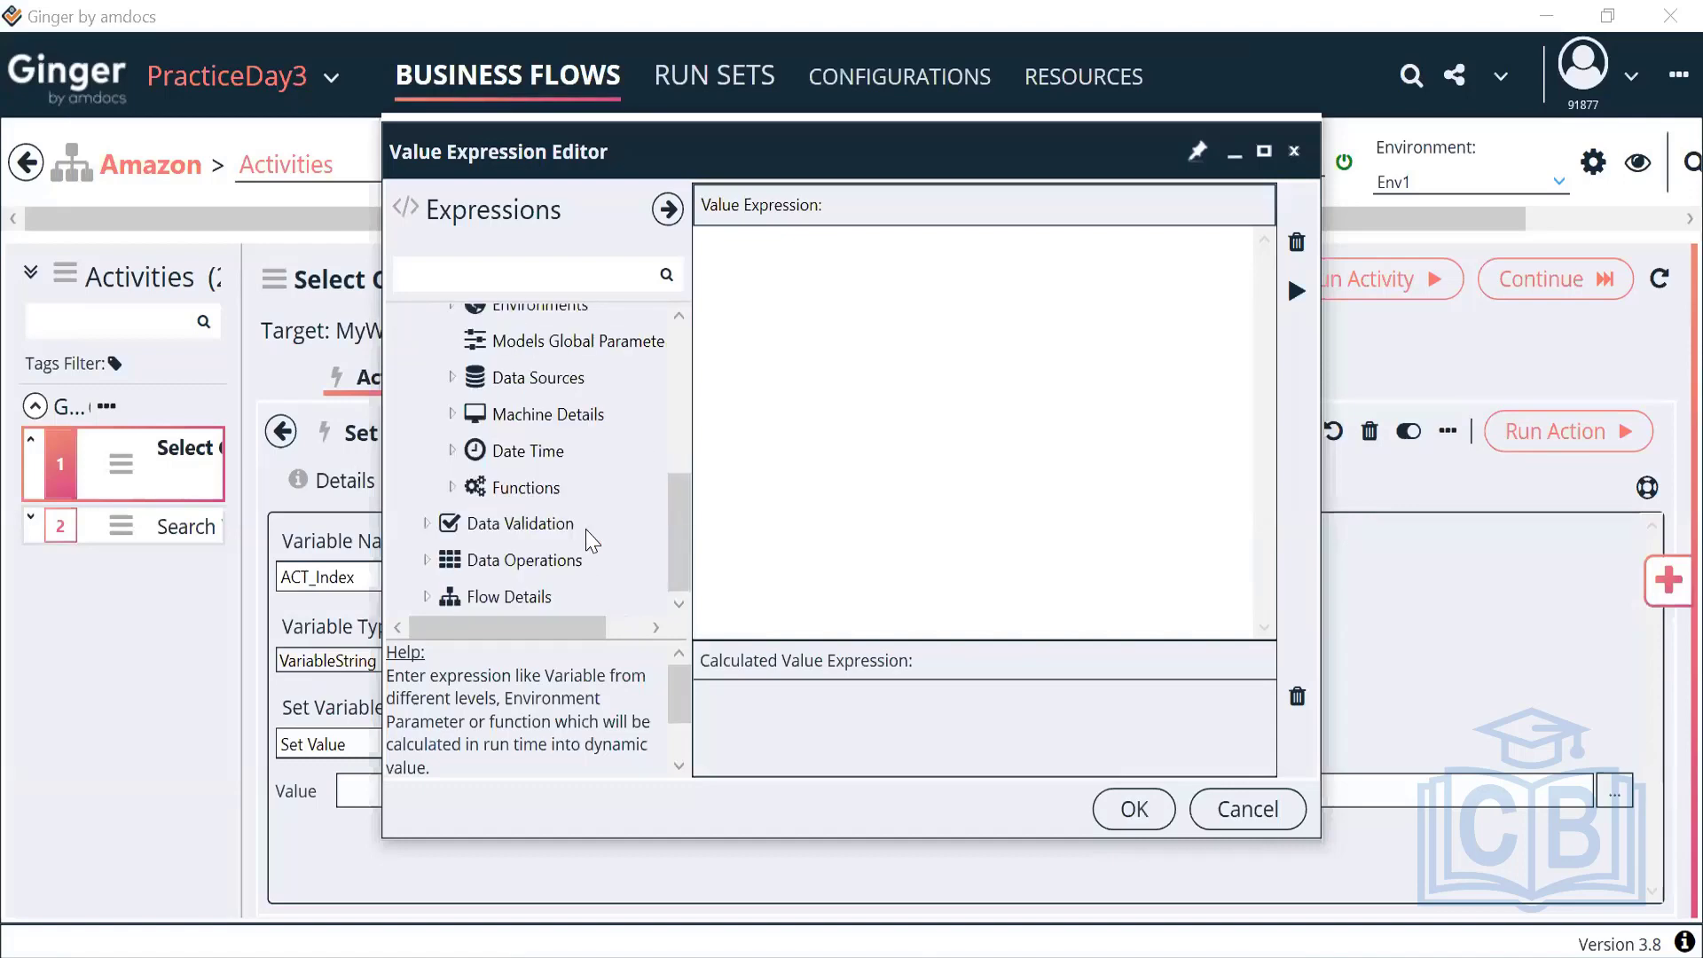
scroll(593, 541, "up", 5)
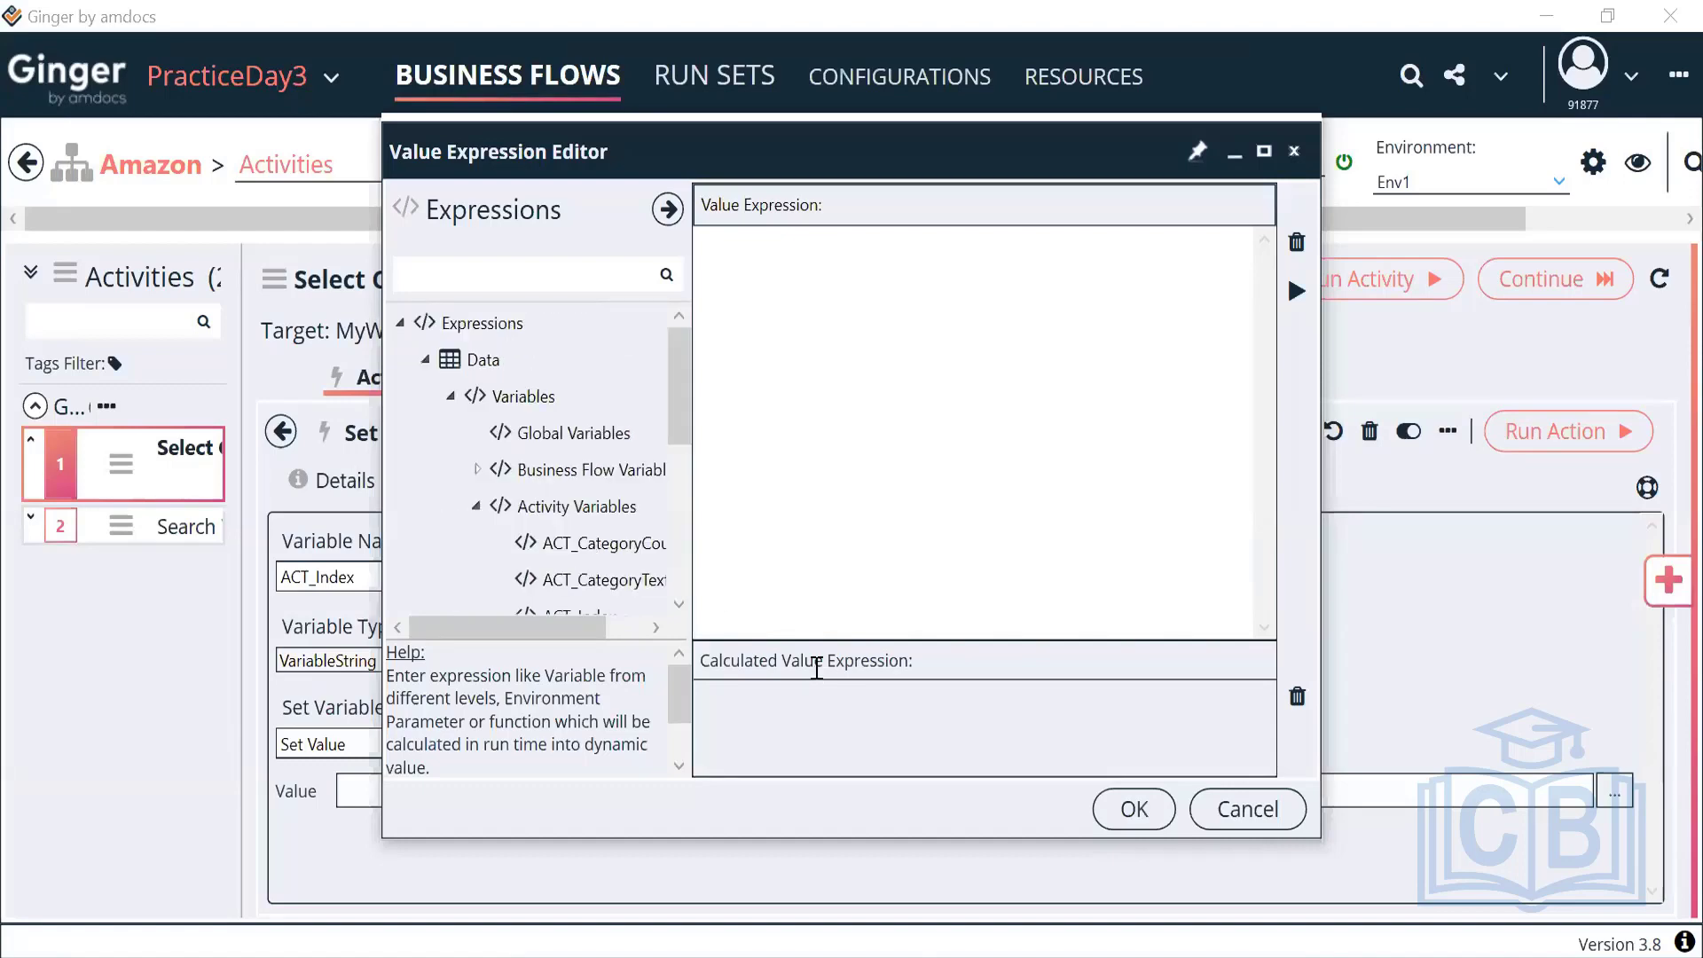
left_click_drag(1319, 842, 1426, 951)
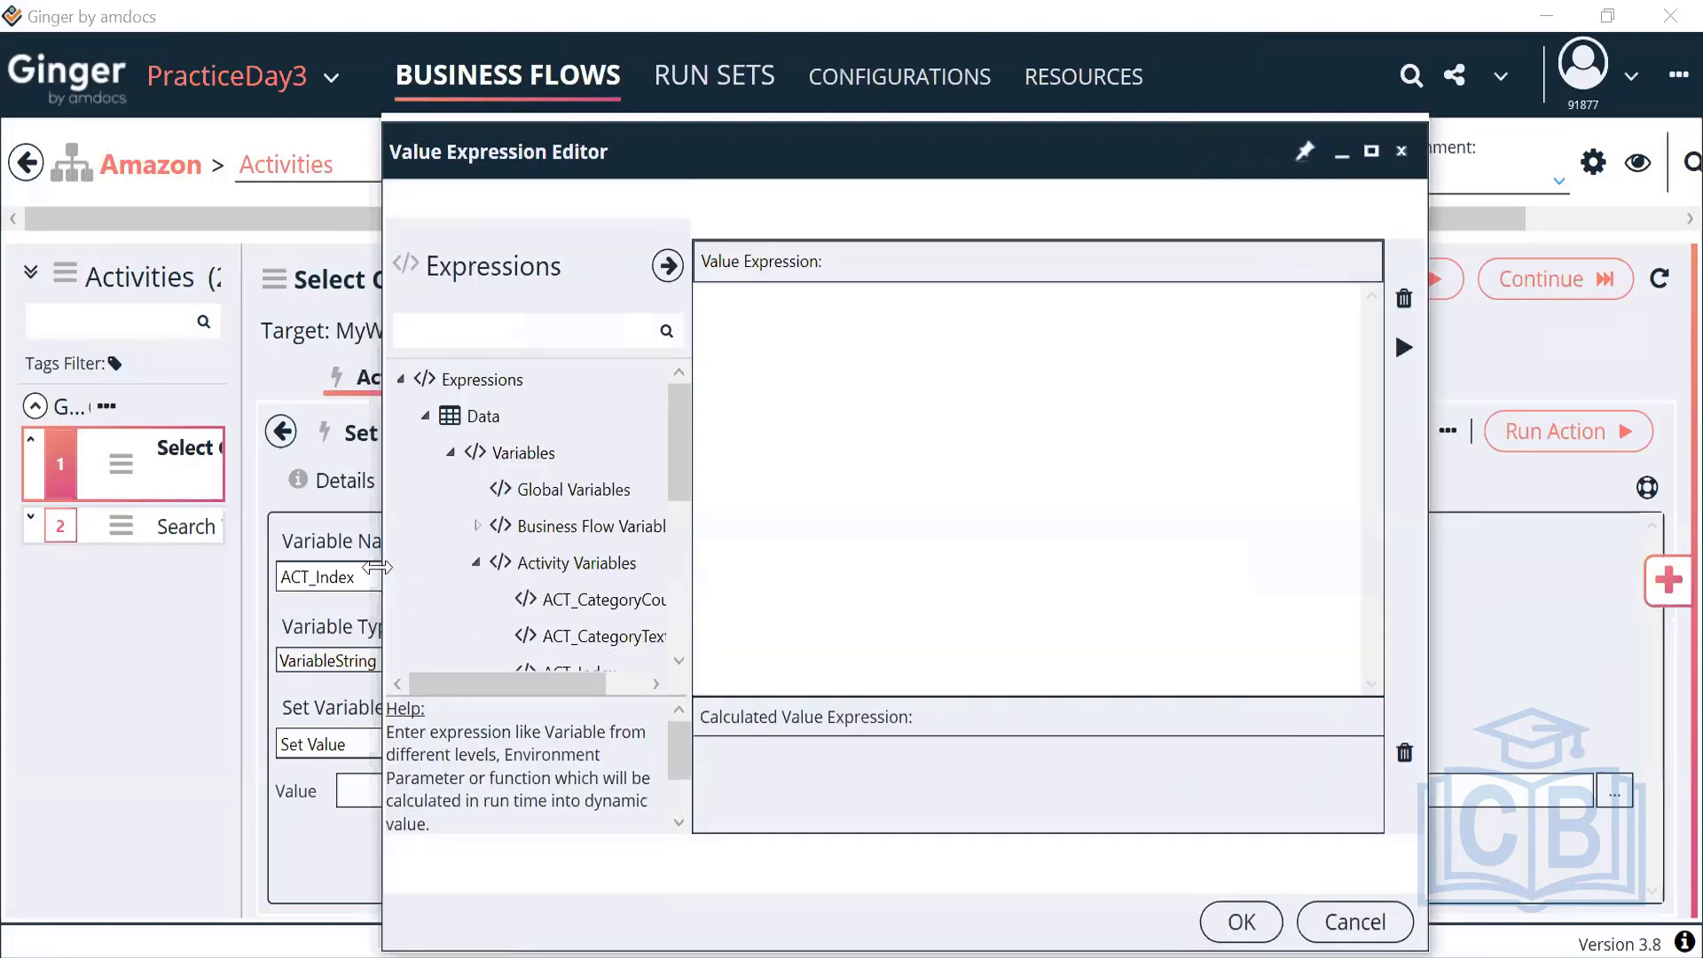
left_click_drag(376, 567, 152, 567)
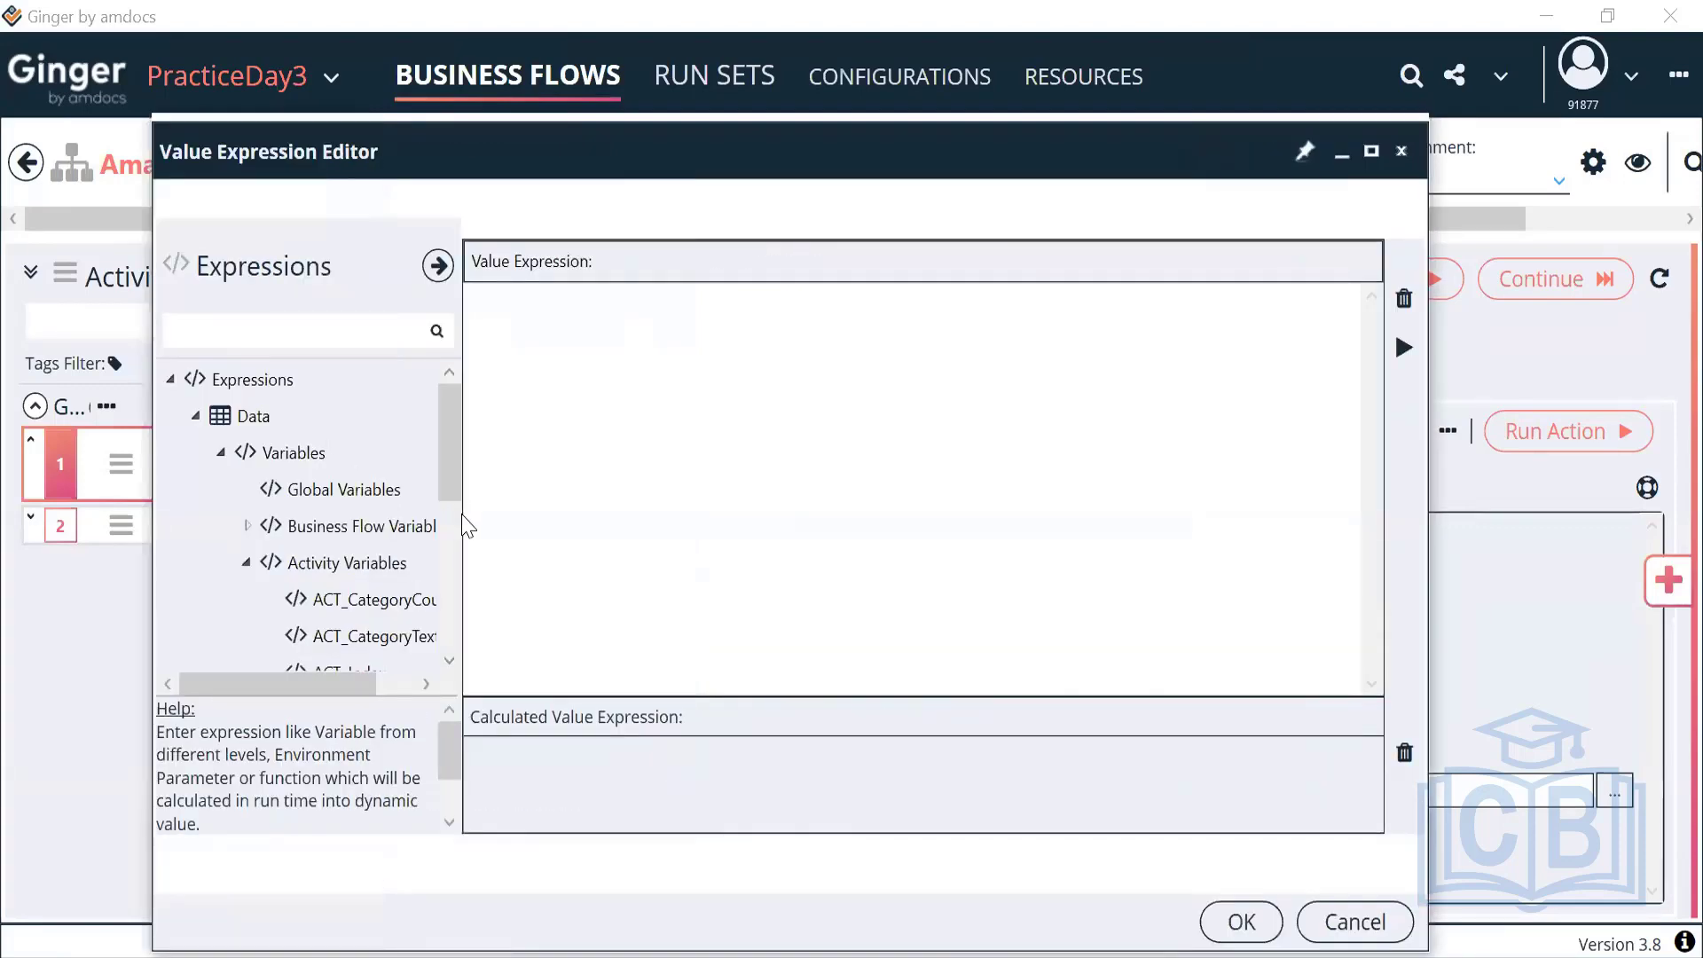
left_click_drag(457, 513, 614, 532)
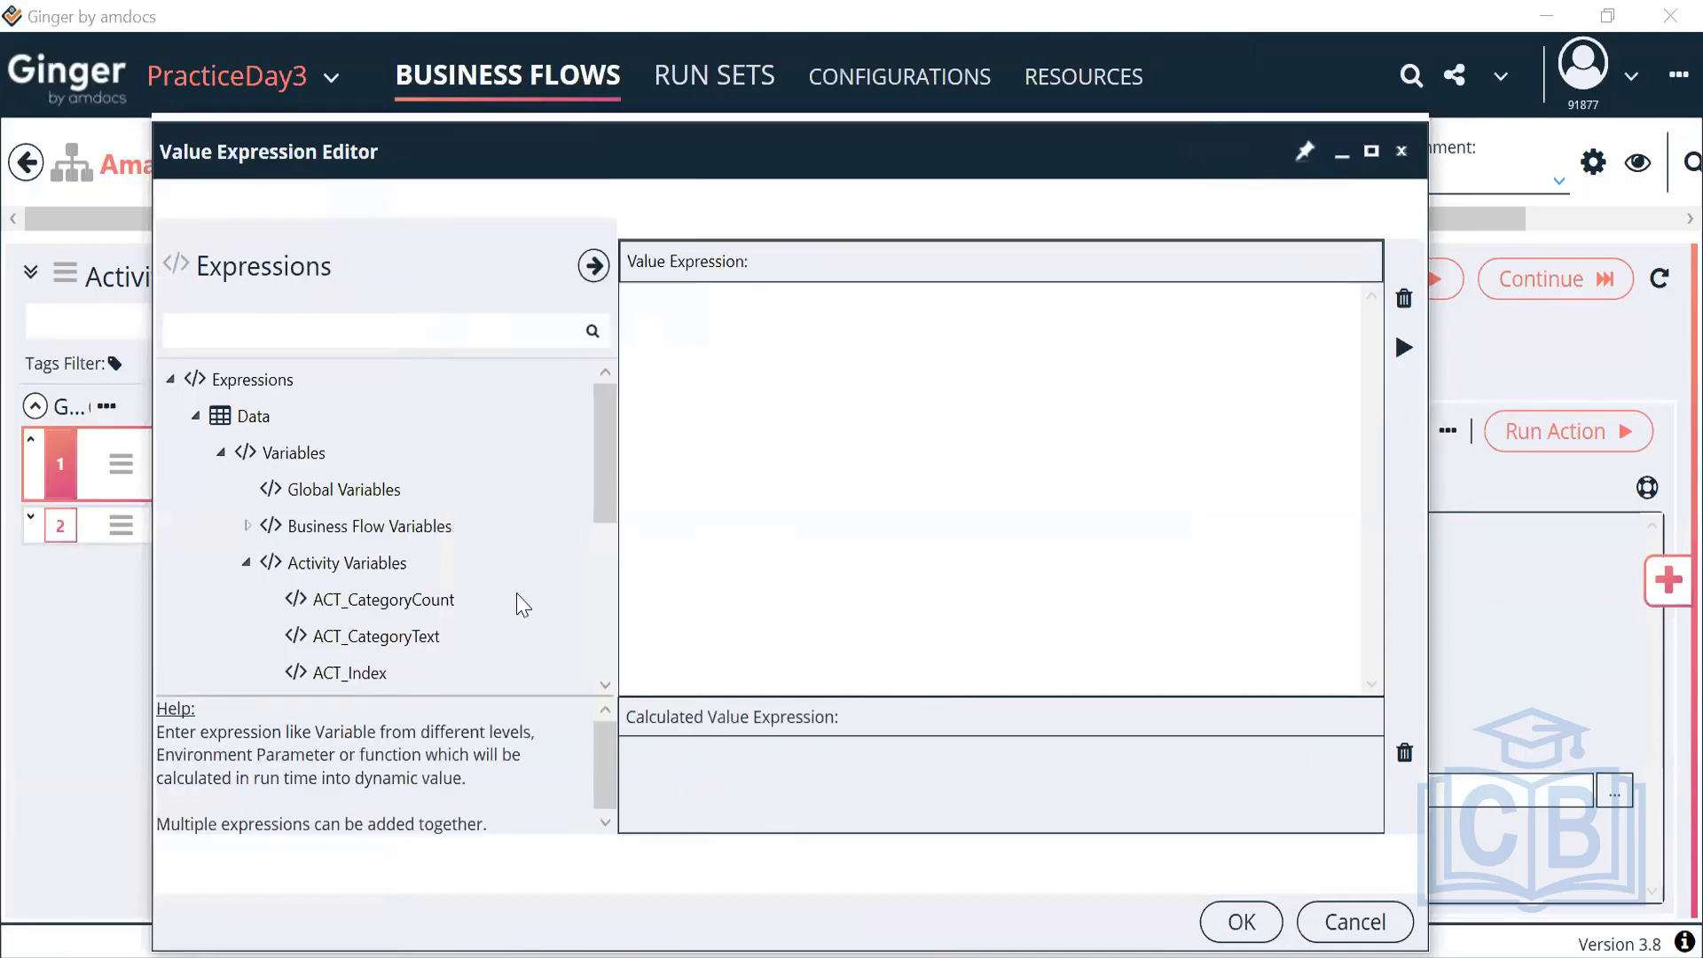
Step: Insert the Add sample expression from the Math data operations into the value expression
scroll(523, 605, "down", 5)
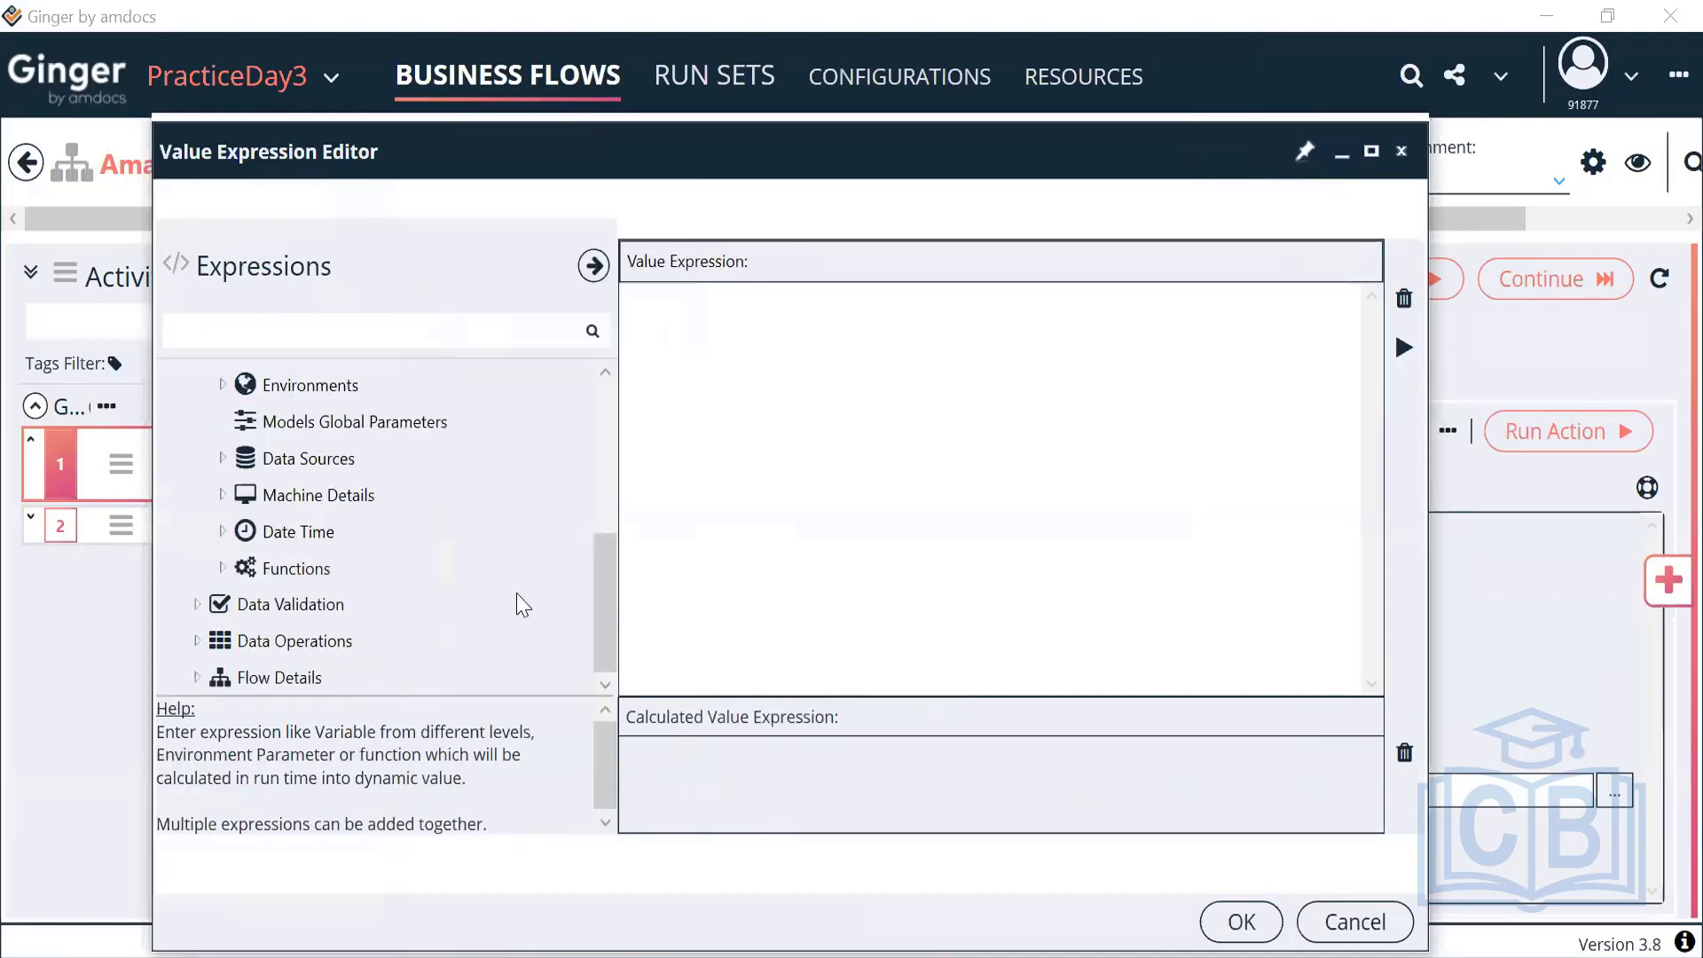
left_click(222, 568)
left_click(221, 530)
scroll(224, 463, "up", 5)
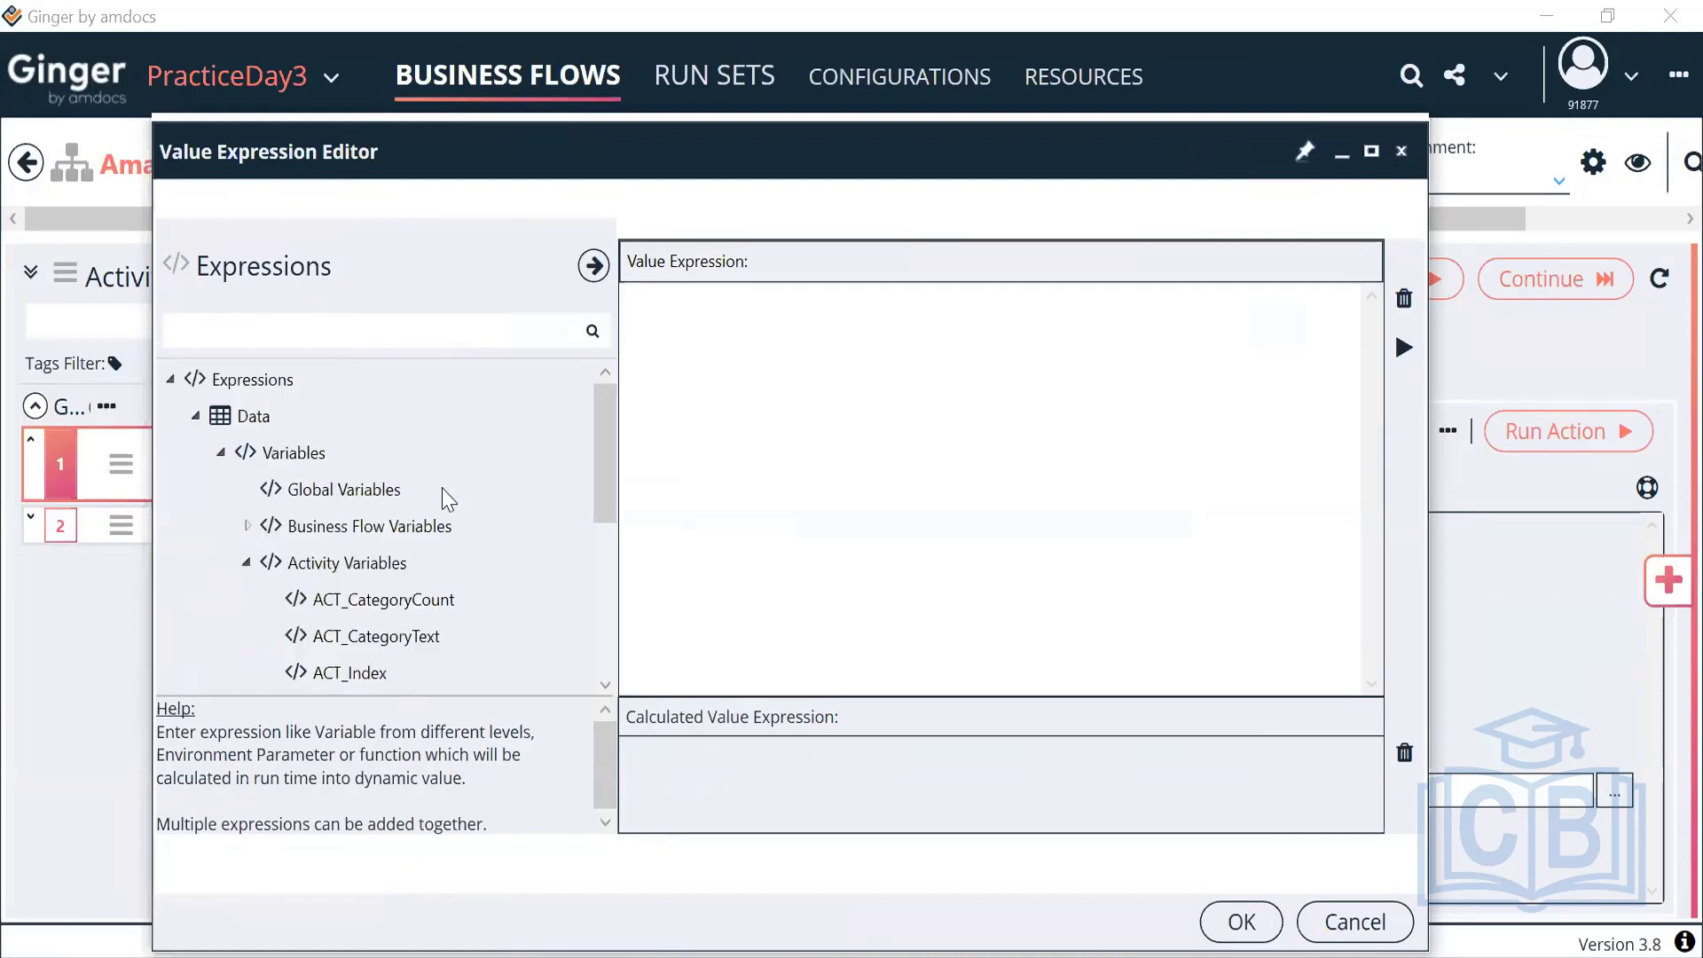
left_click_drag(608, 439, 601, 624)
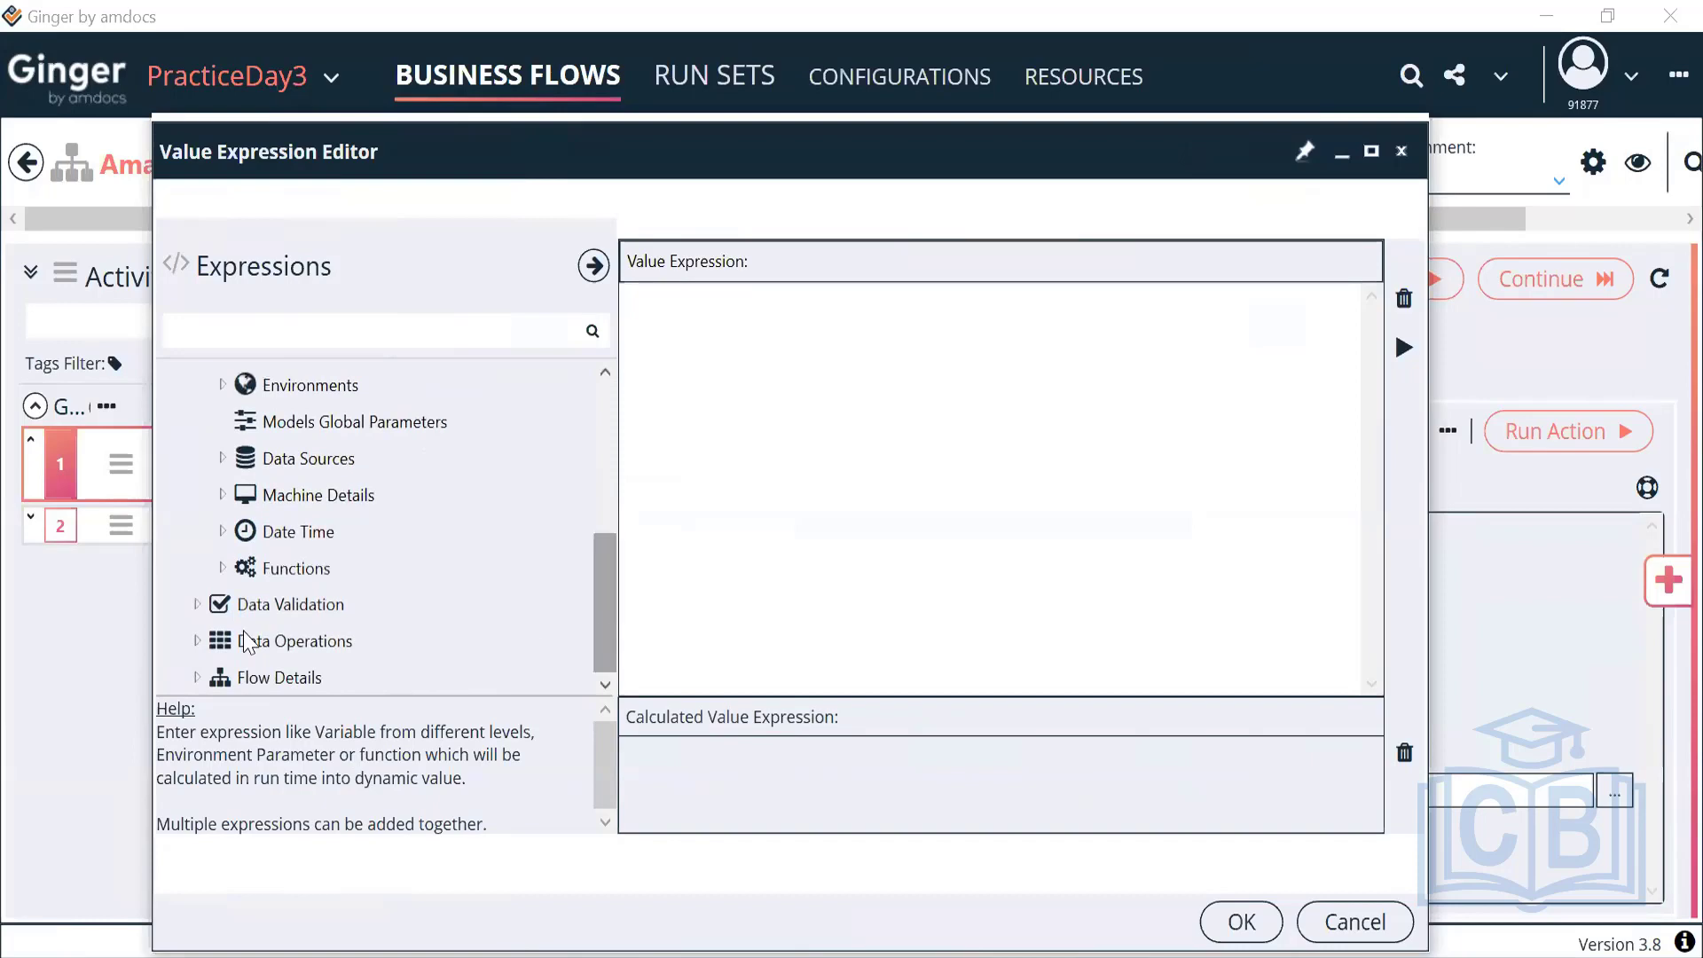
left_click(197, 640)
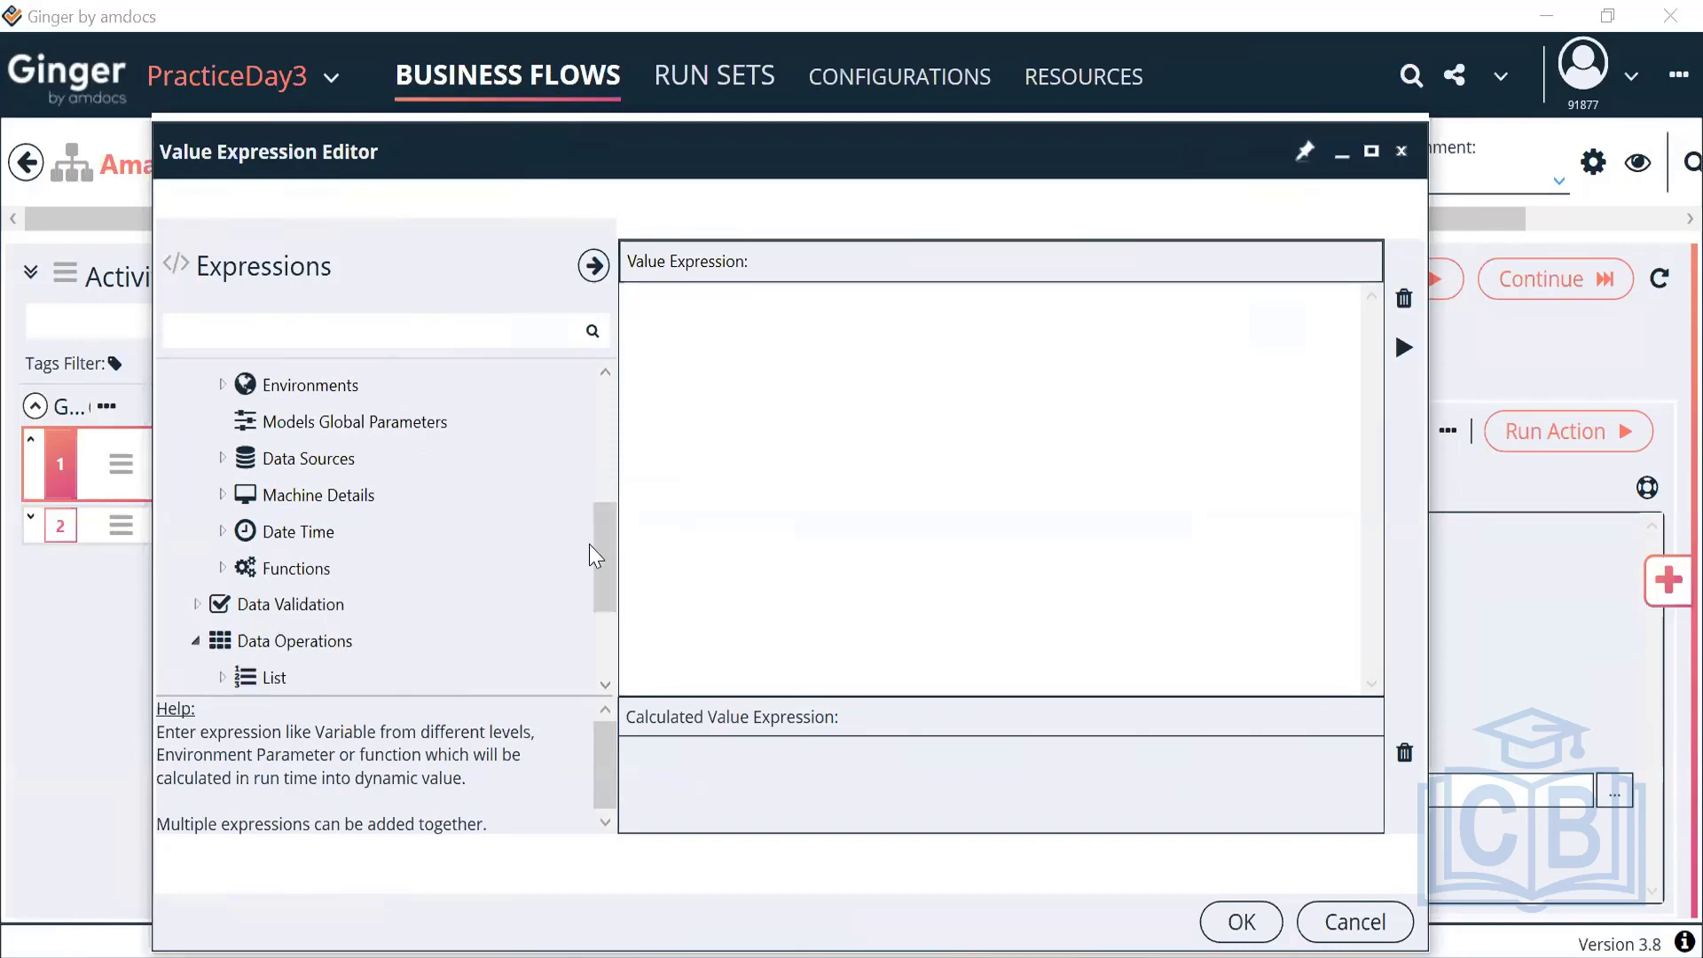
left_click_drag(607, 558, 606, 629)
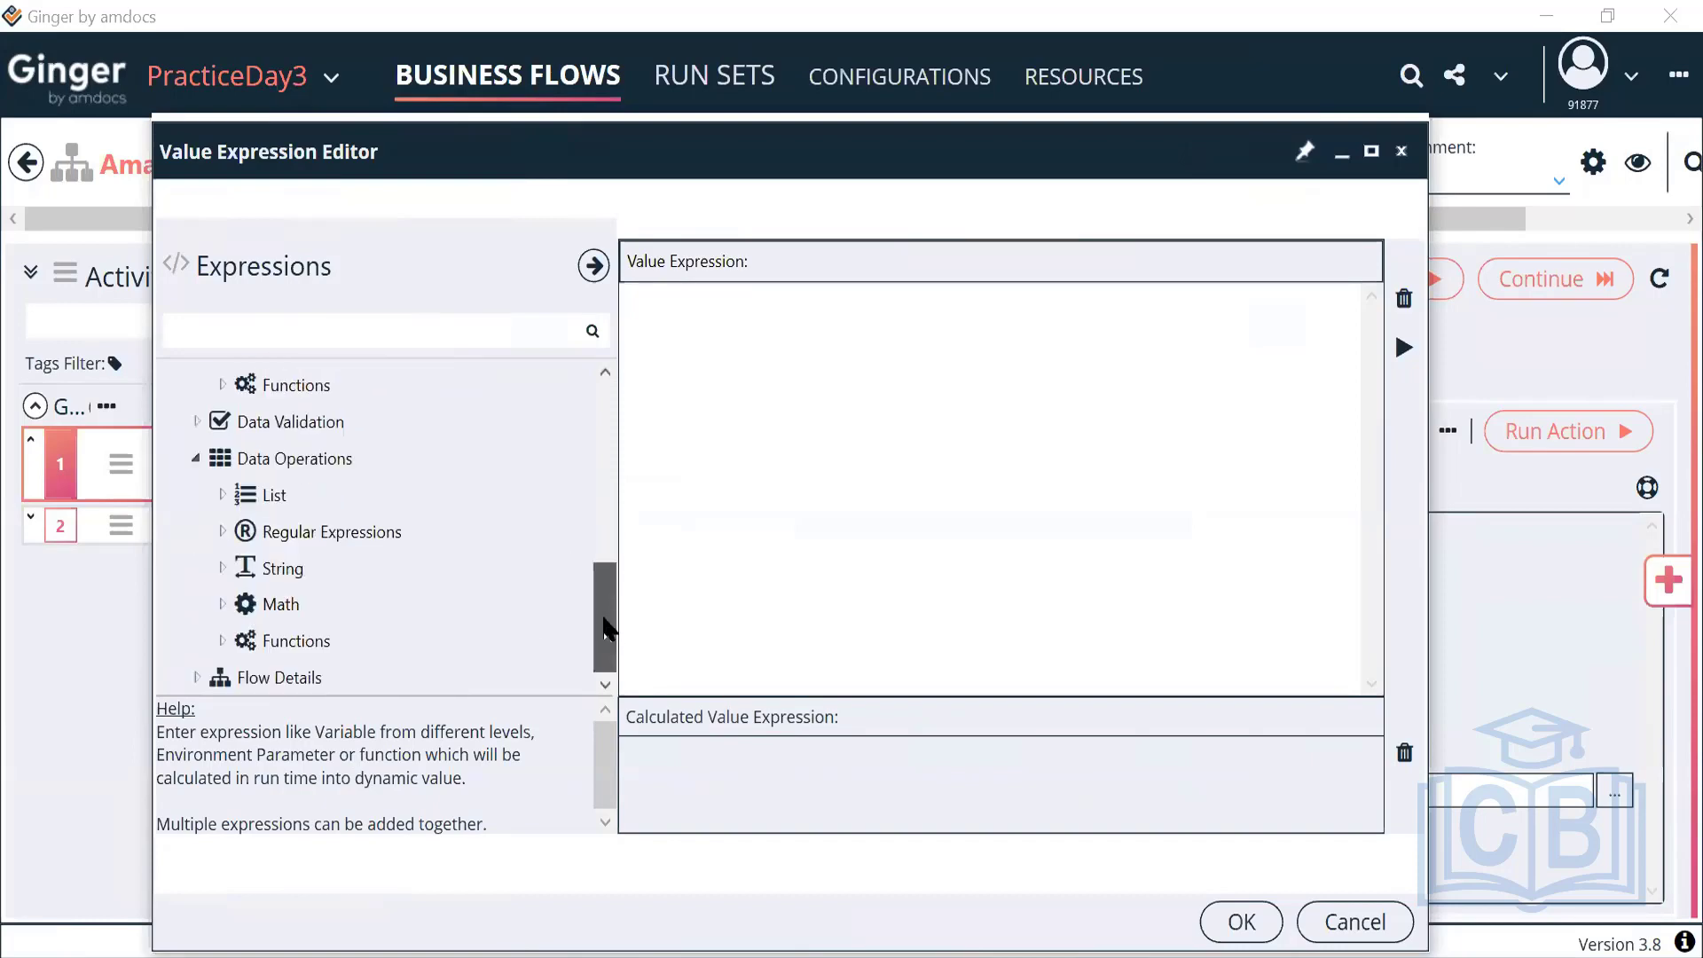
left_click(222, 602)
double_click(285, 638)
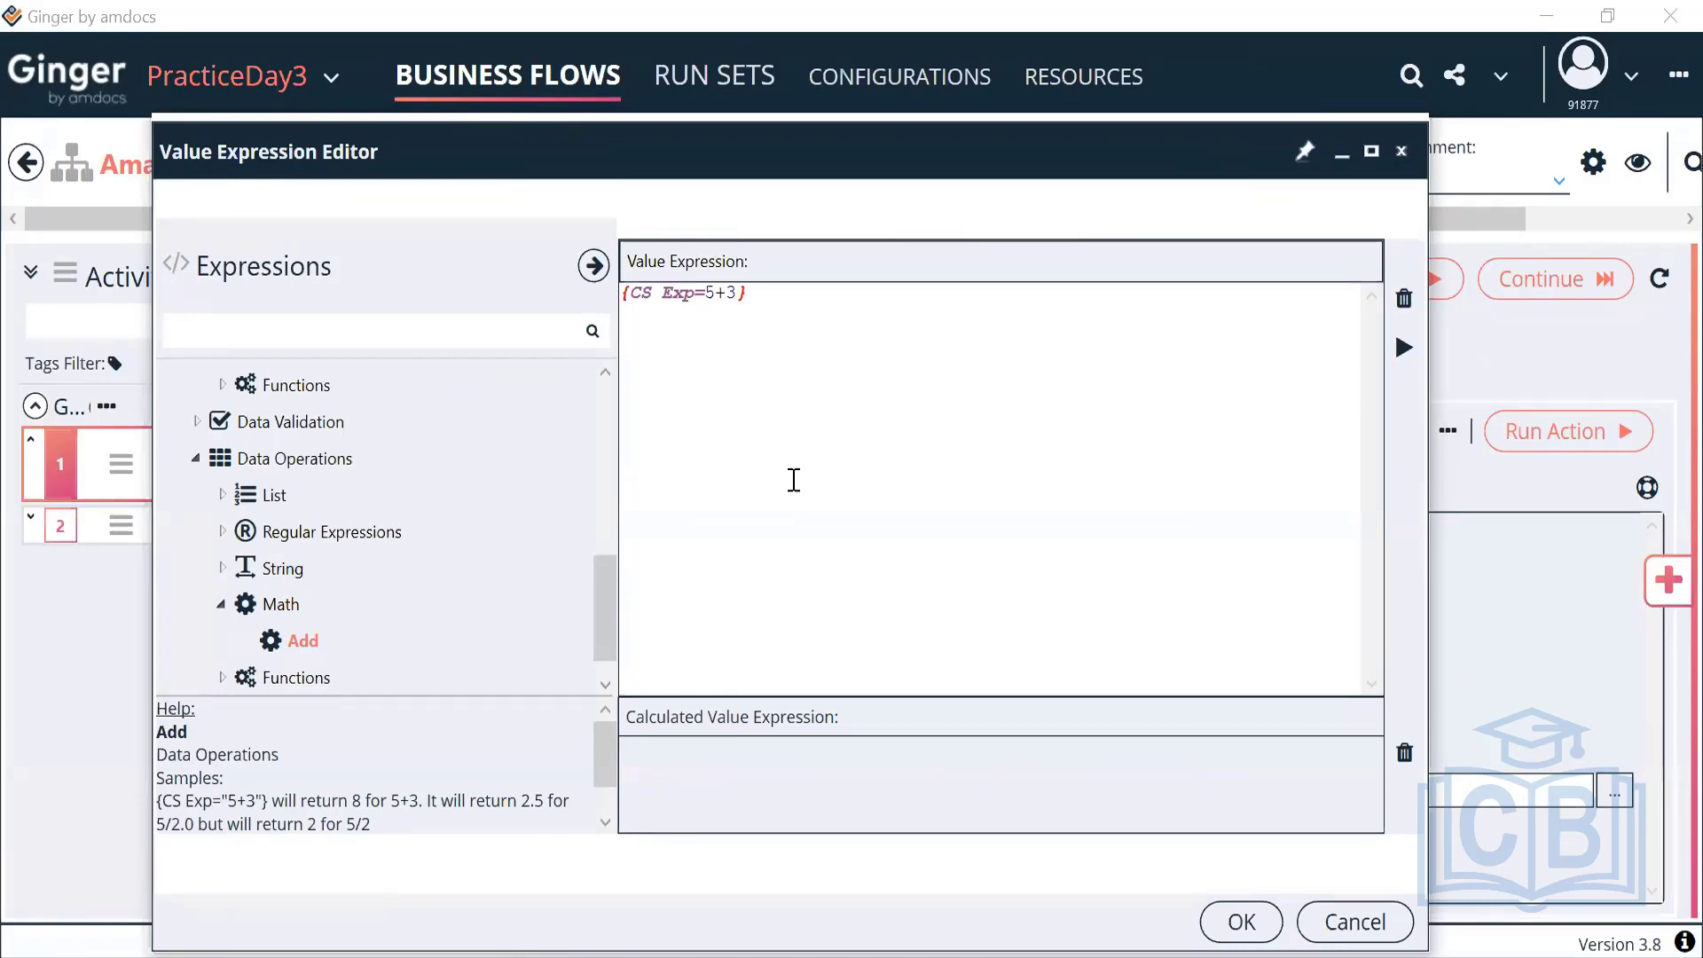
Step: Trace where the Add expression sits by collapsing and re-expanding the Data Operations and Math groups
left_click(198, 463)
left_click(197, 642)
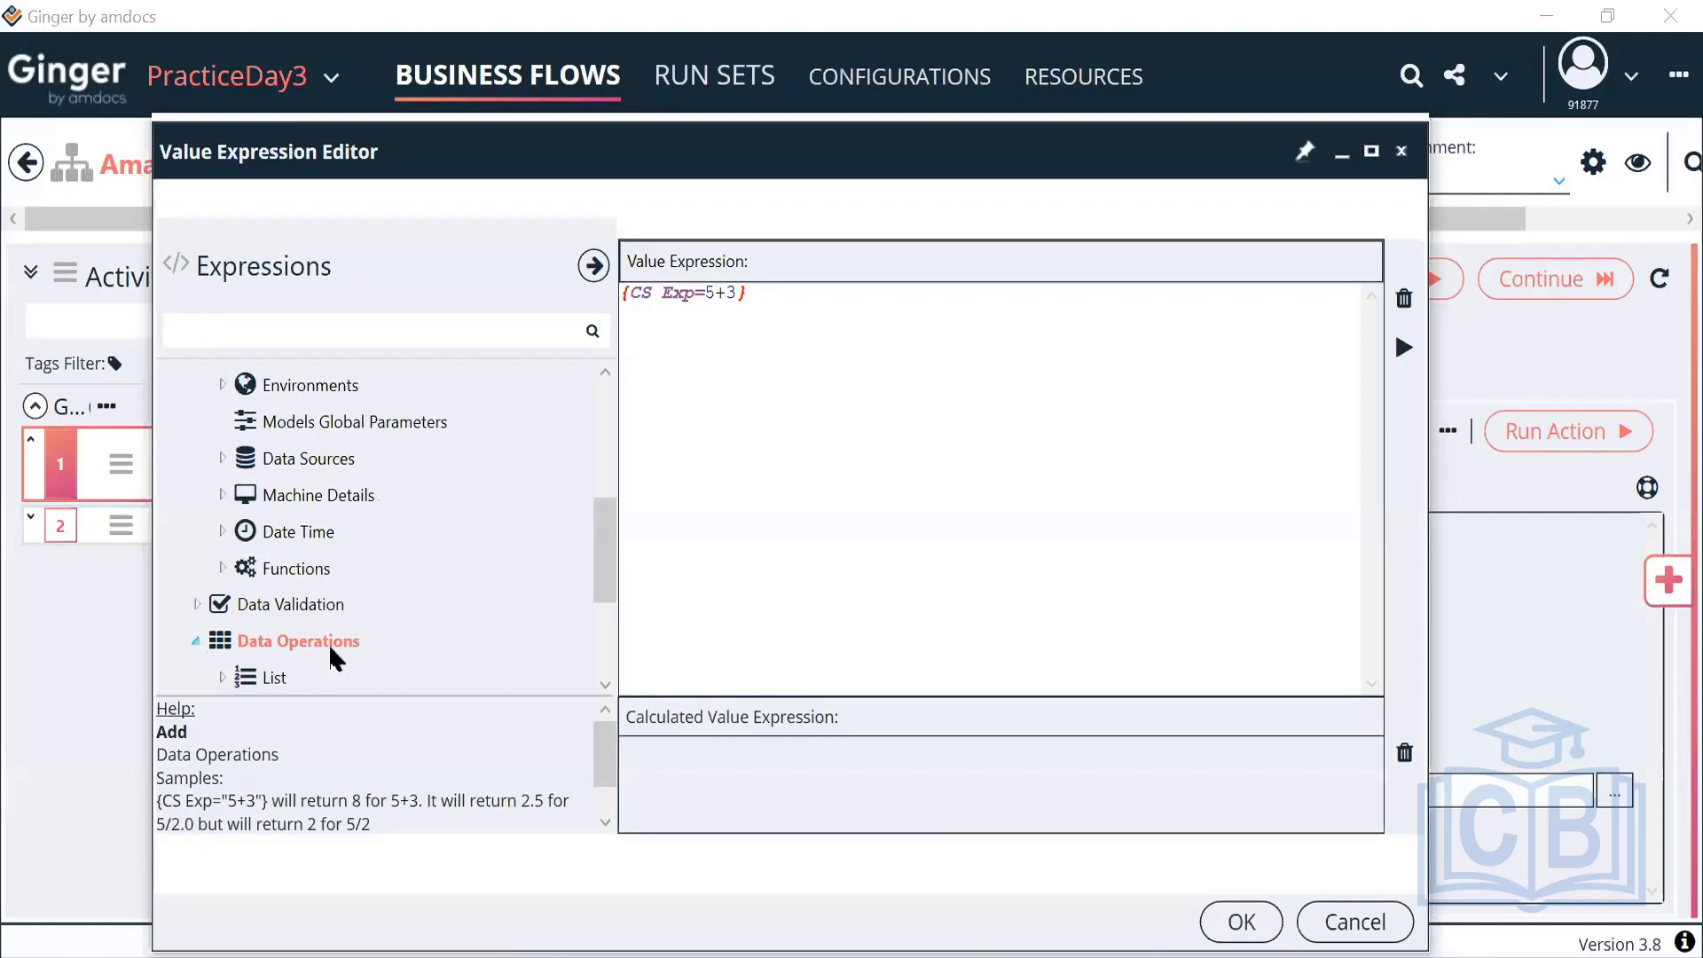
left_click_drag(599, 548, 610, 645)
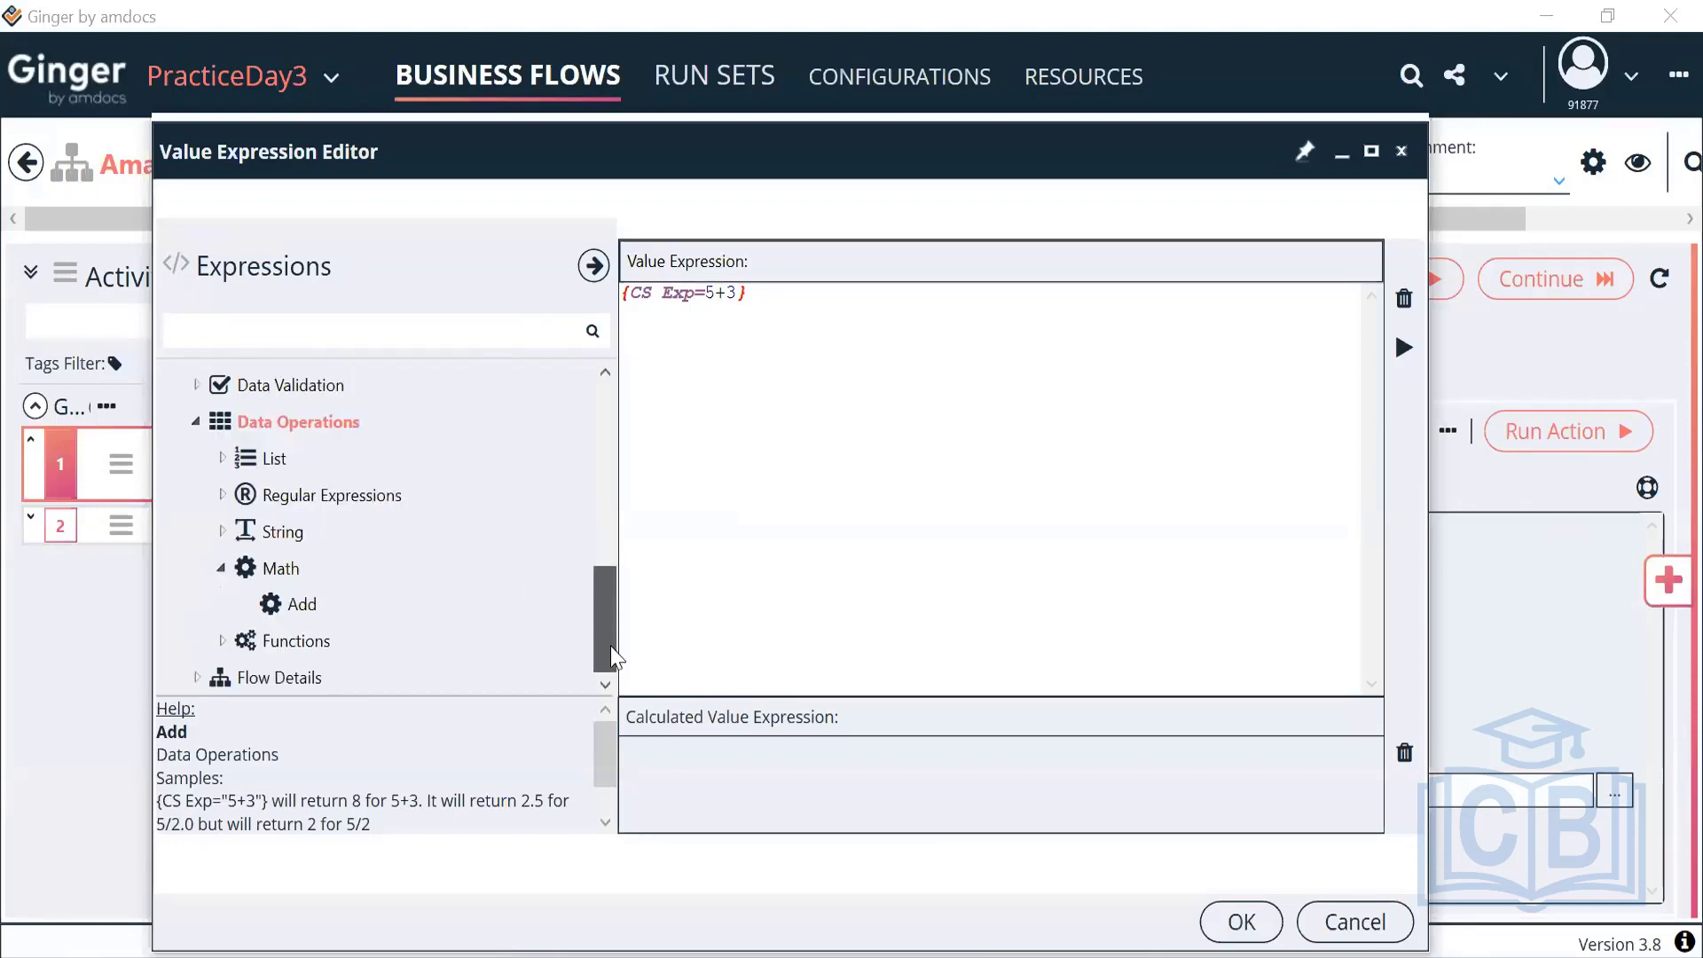
left_click(223, 568)
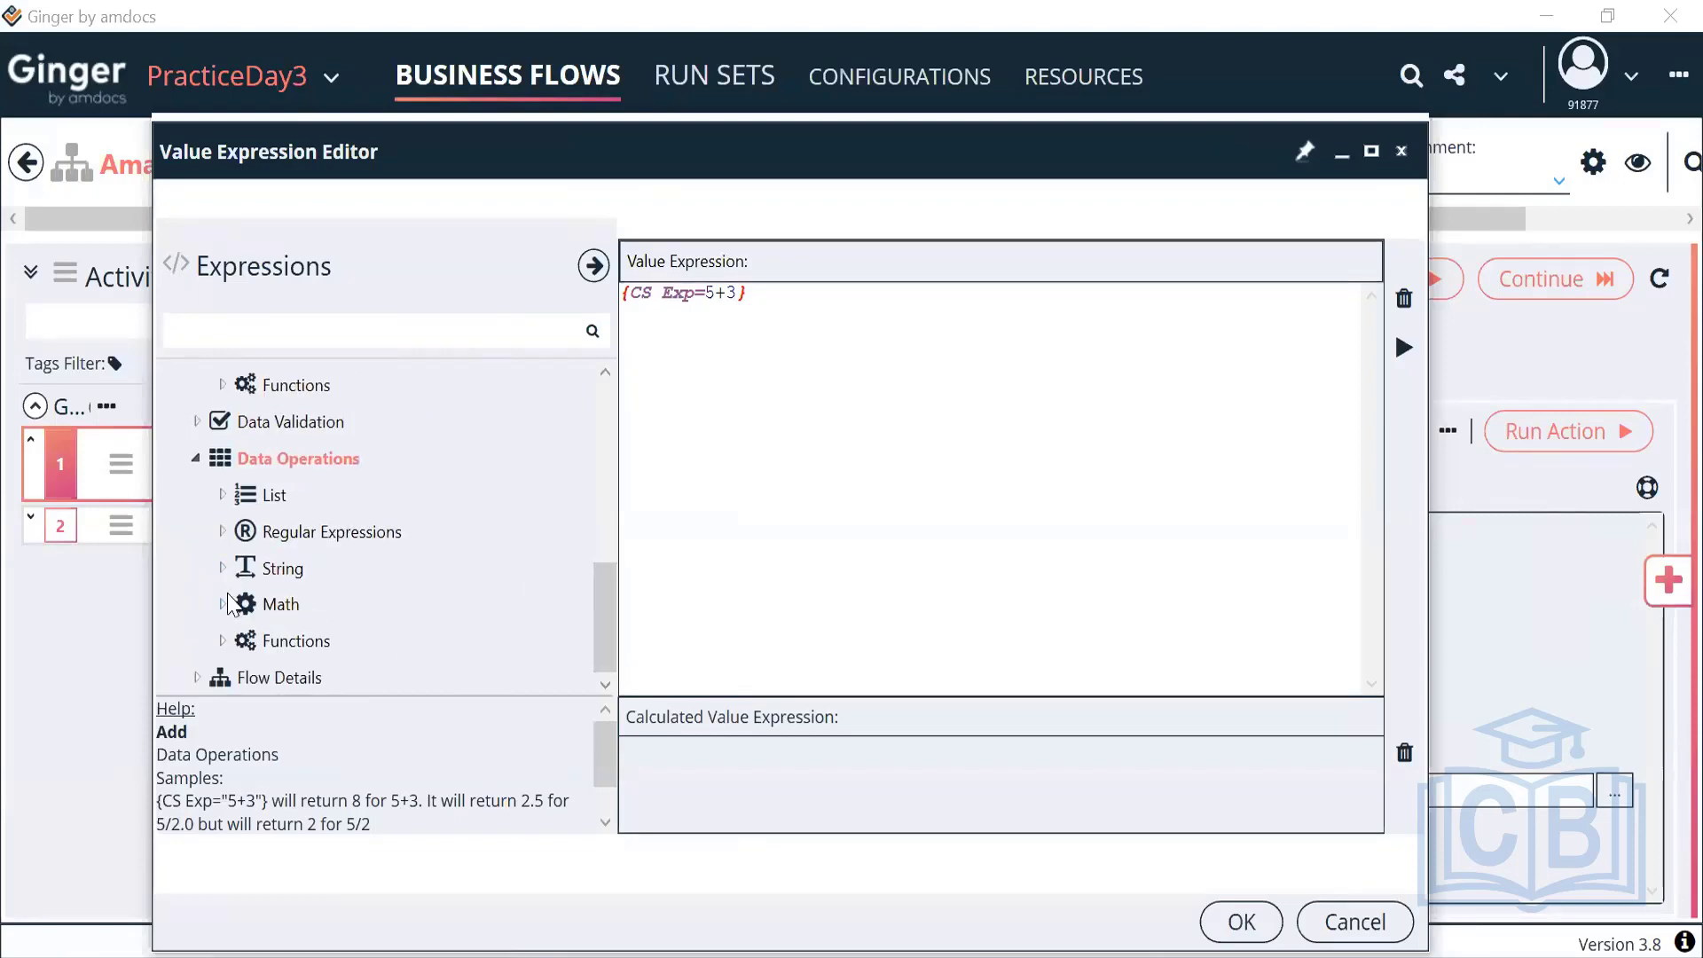
left_click(223, 604)
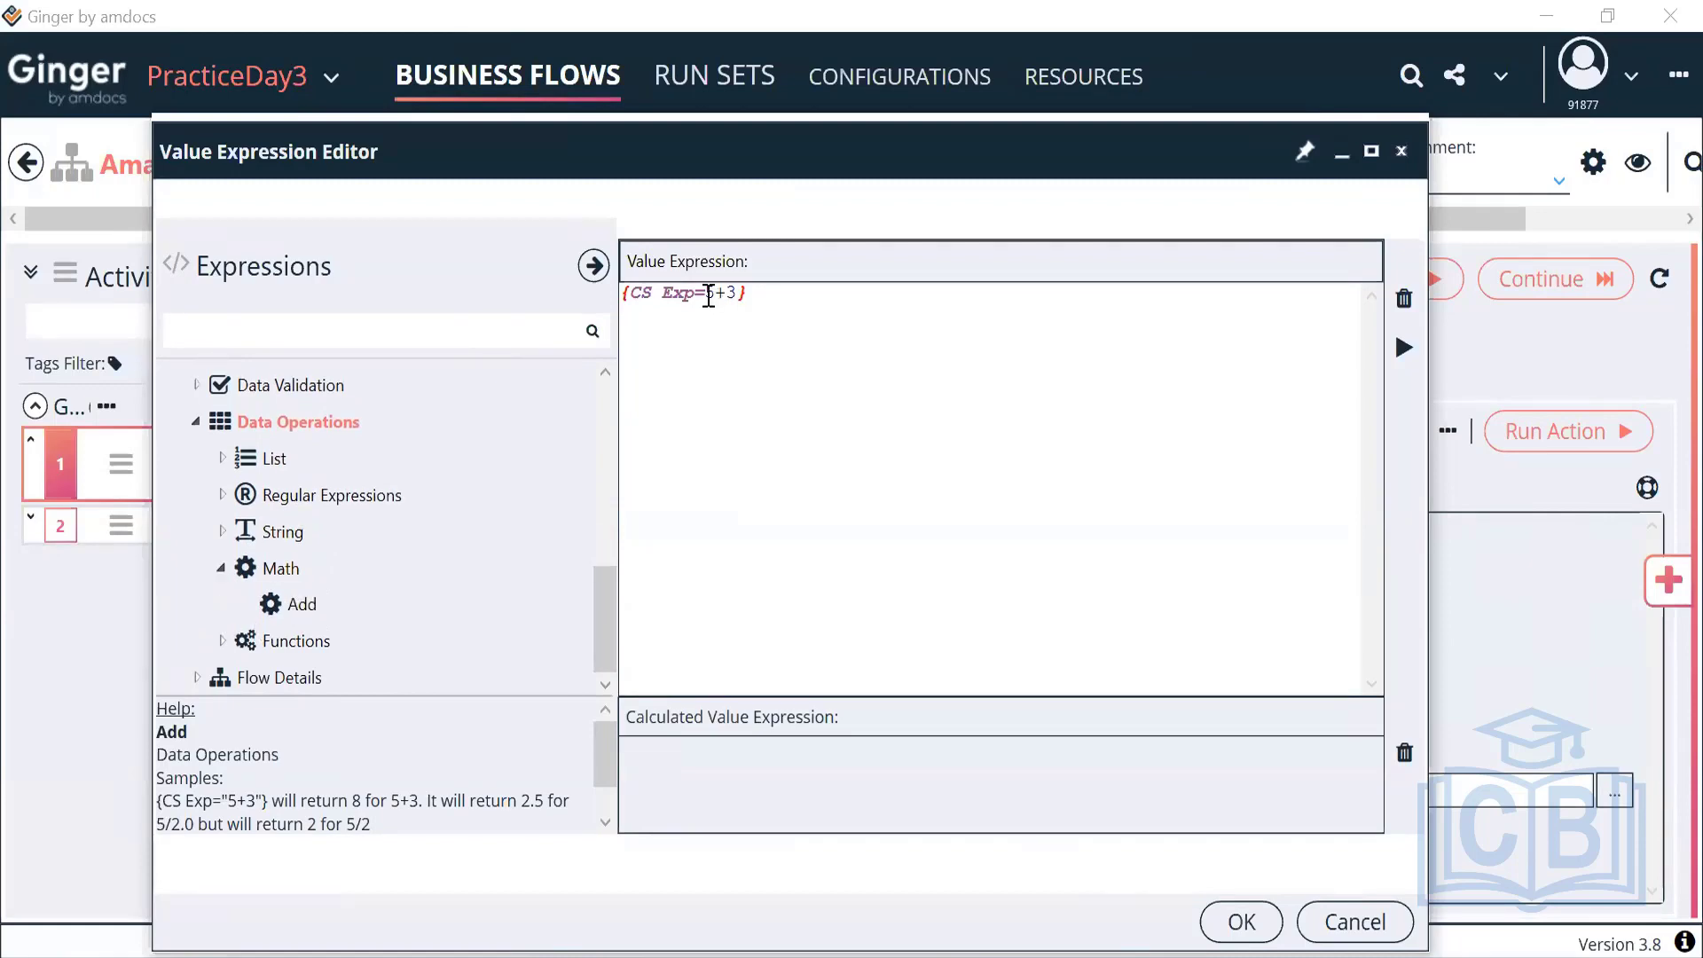
Step: Calculate the sample expression 5+3 in the value expression editor and inspect its result
left_click_drag(709, 293, 738, 301)
left_click(1404, 355)
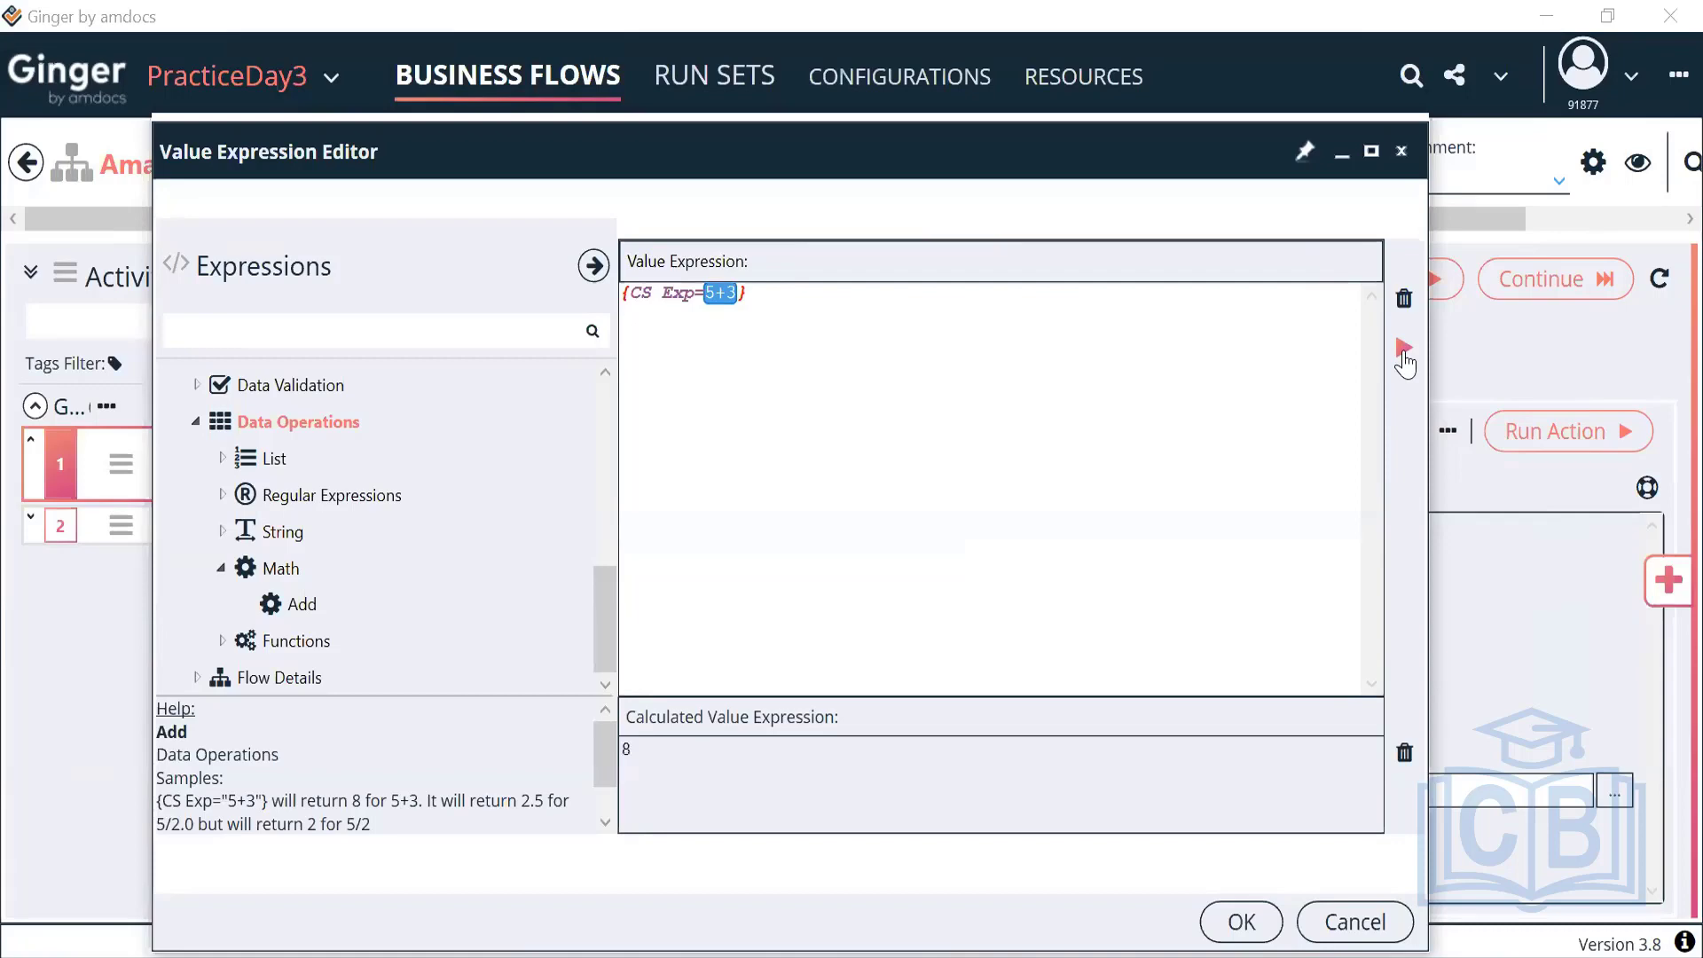
double_click(623, 749)
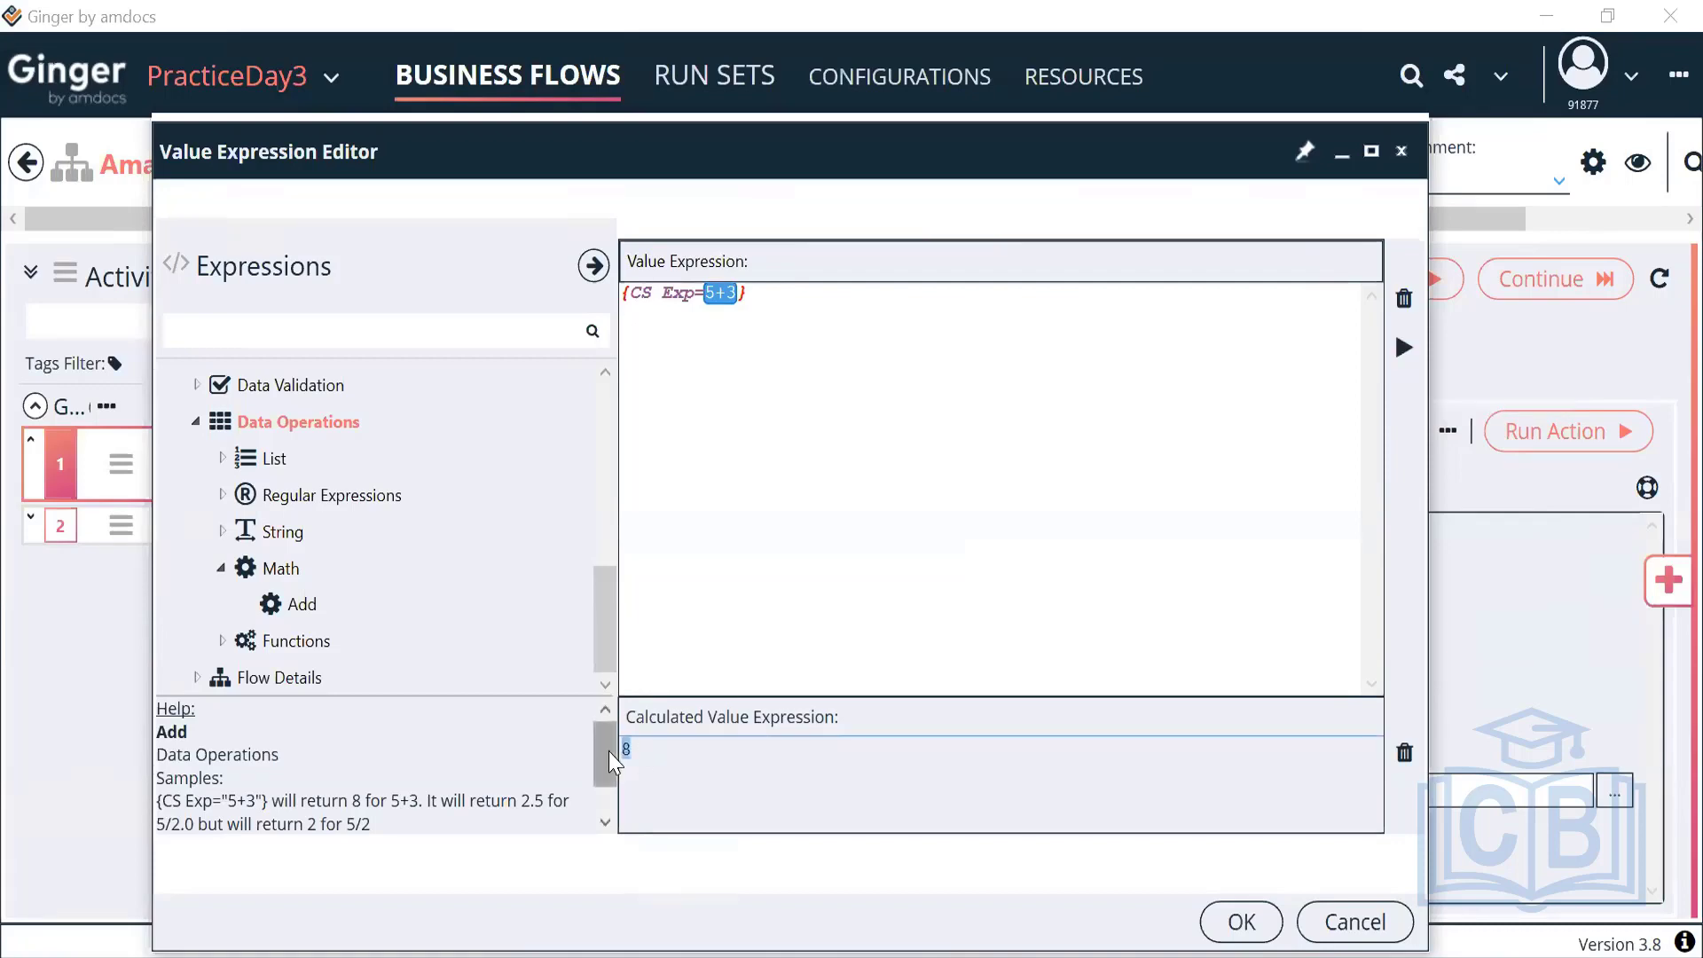
Step: Replace 5+3 in the sample expression with the activity variable ACT_Index plus 1, giving {CS Exp={Var Name=ACT_Index}+1}
left_click(739, 295)
key("BackSpace")
key("BackSpace")
key("BackSpace")
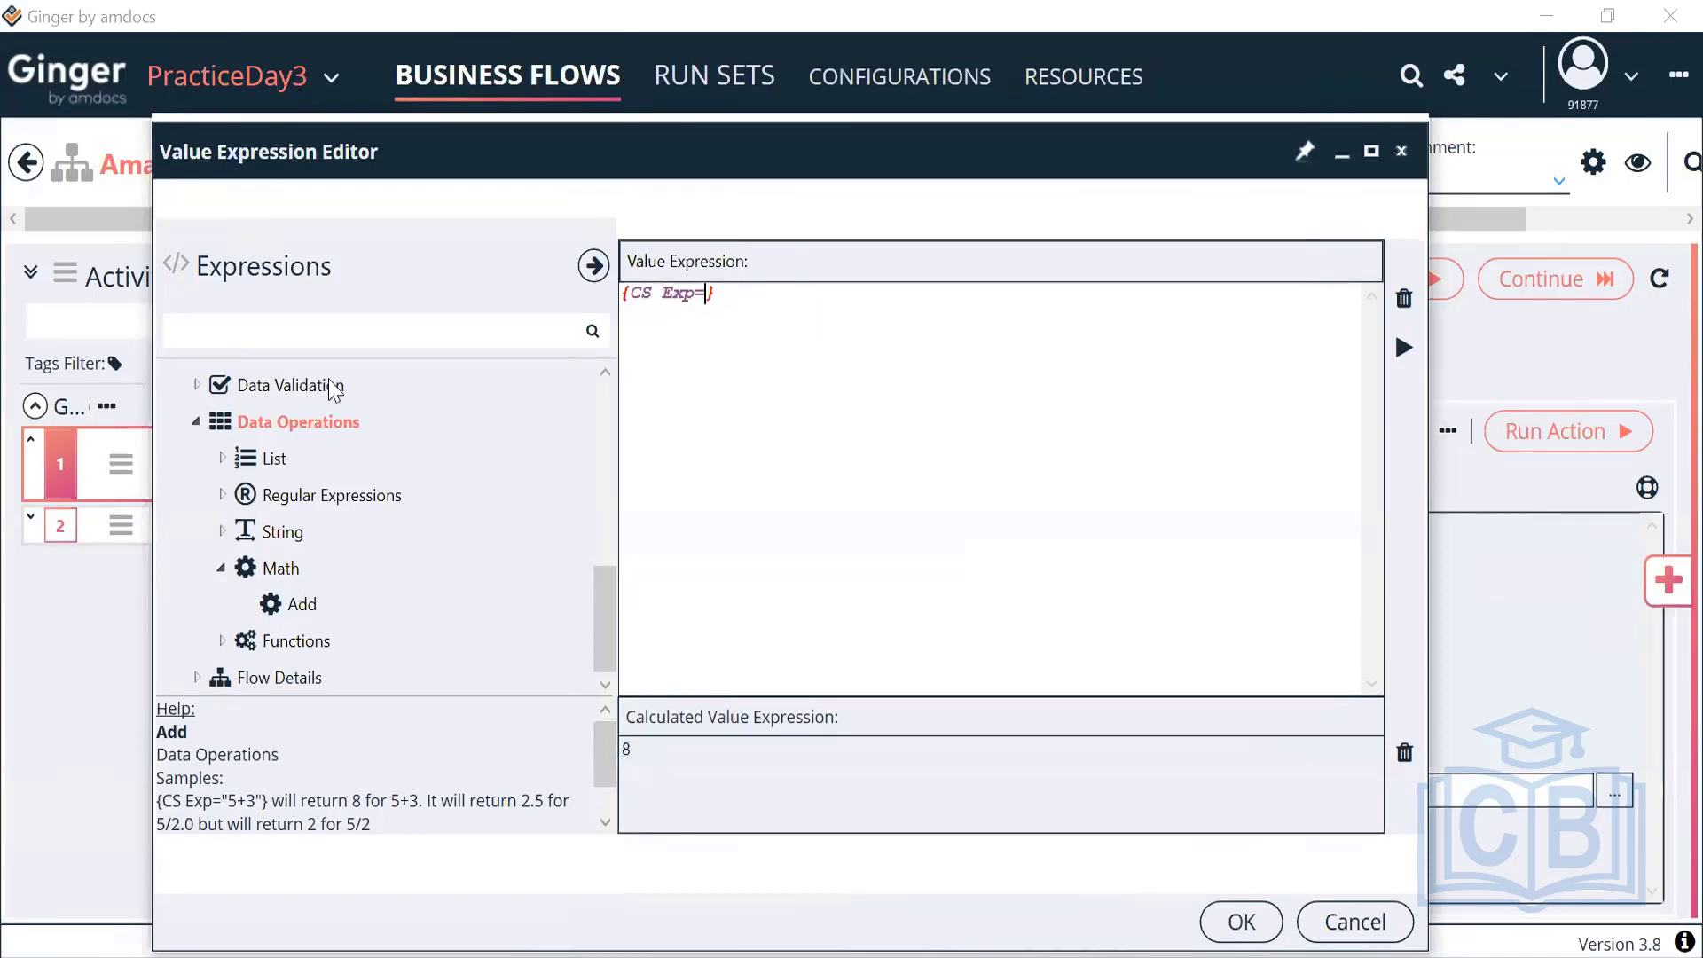
scroll(255, 397, "up", 5)
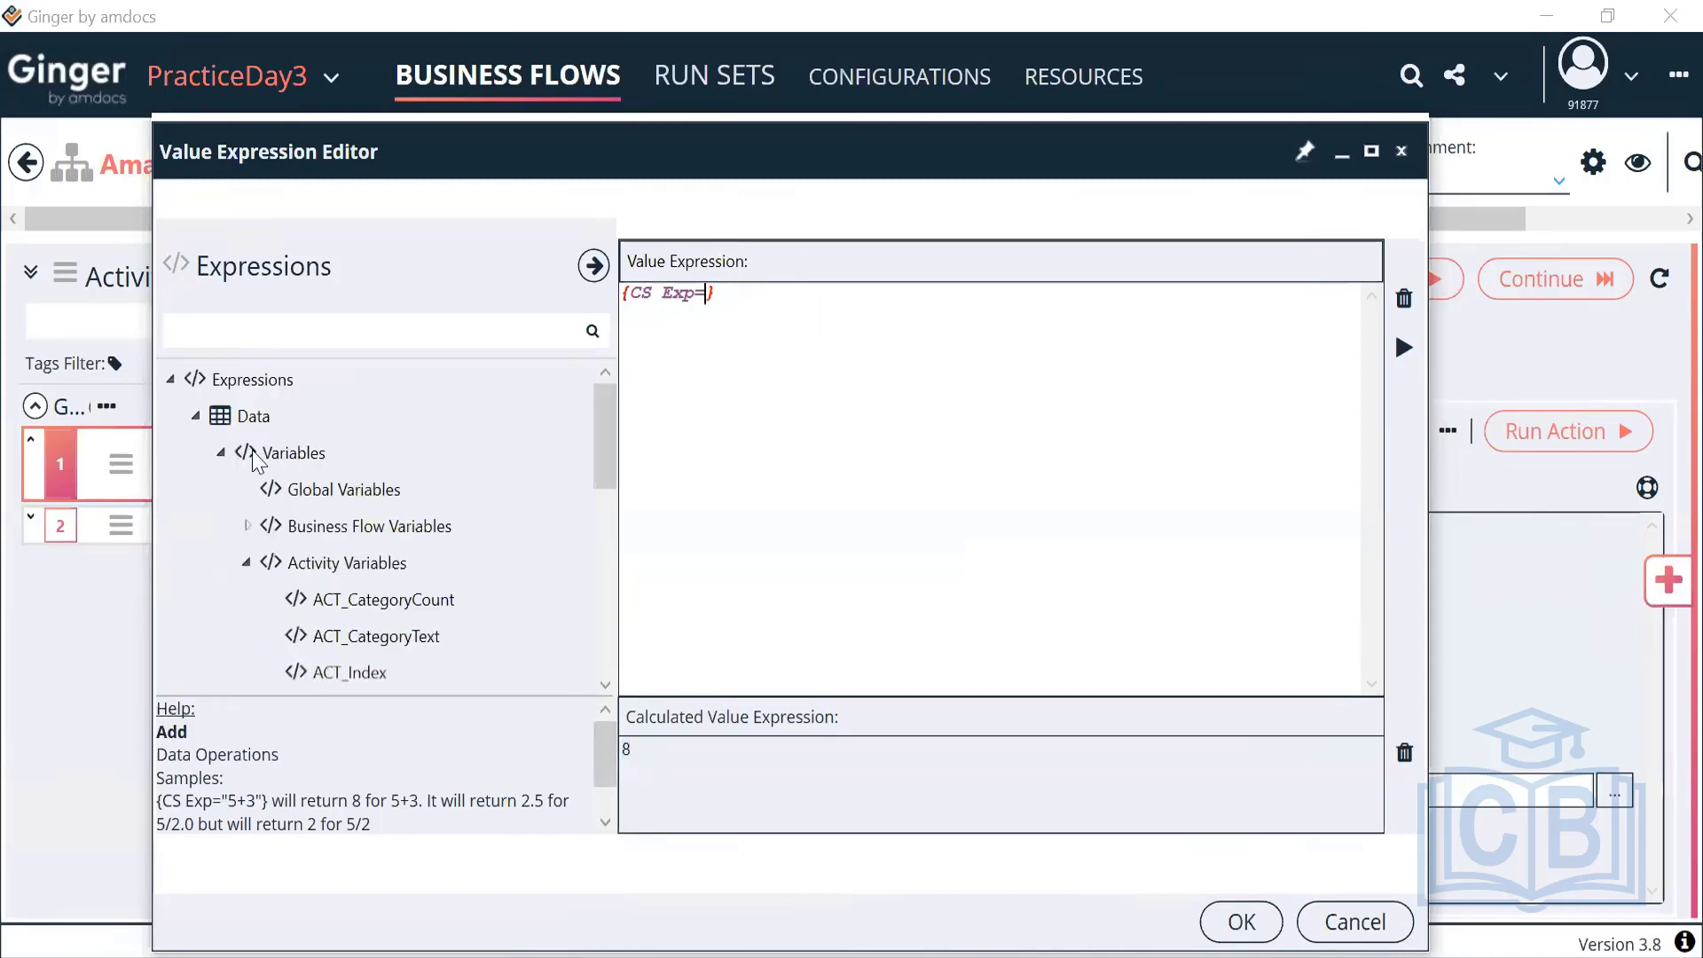
double_click(334, 674)
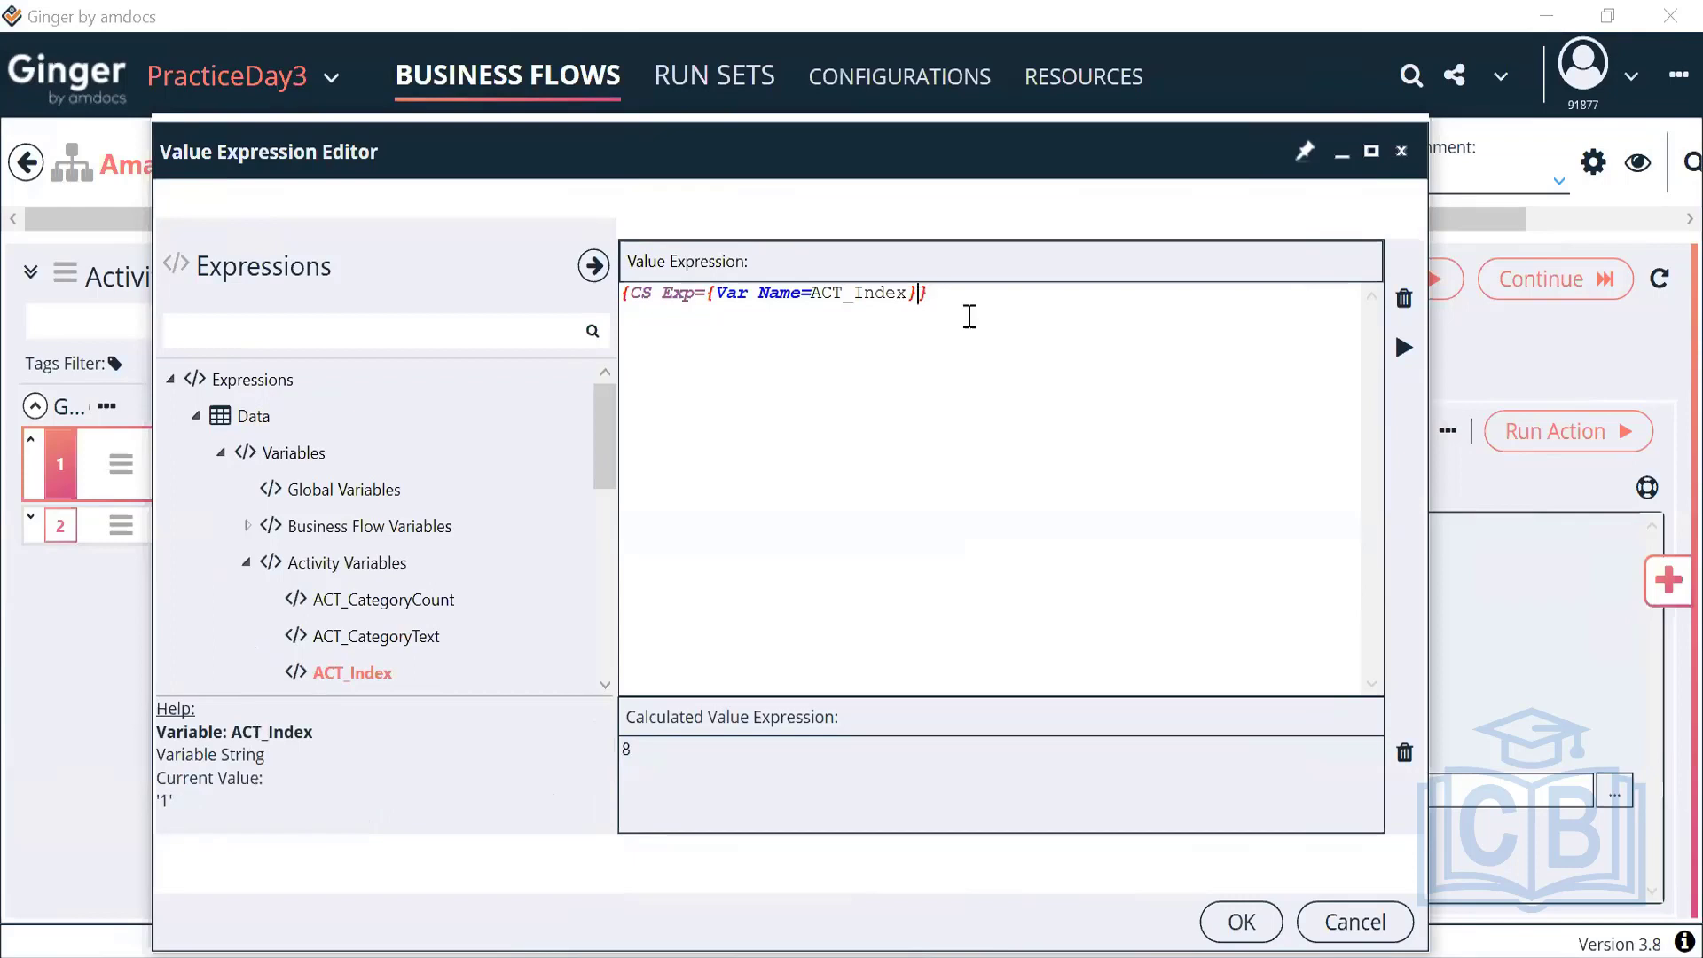
type("+1")
Step: Calculate the ACT_Index+1 expression to check it, and accept it as the value of the Set Variable action
left_click(1403, 348)
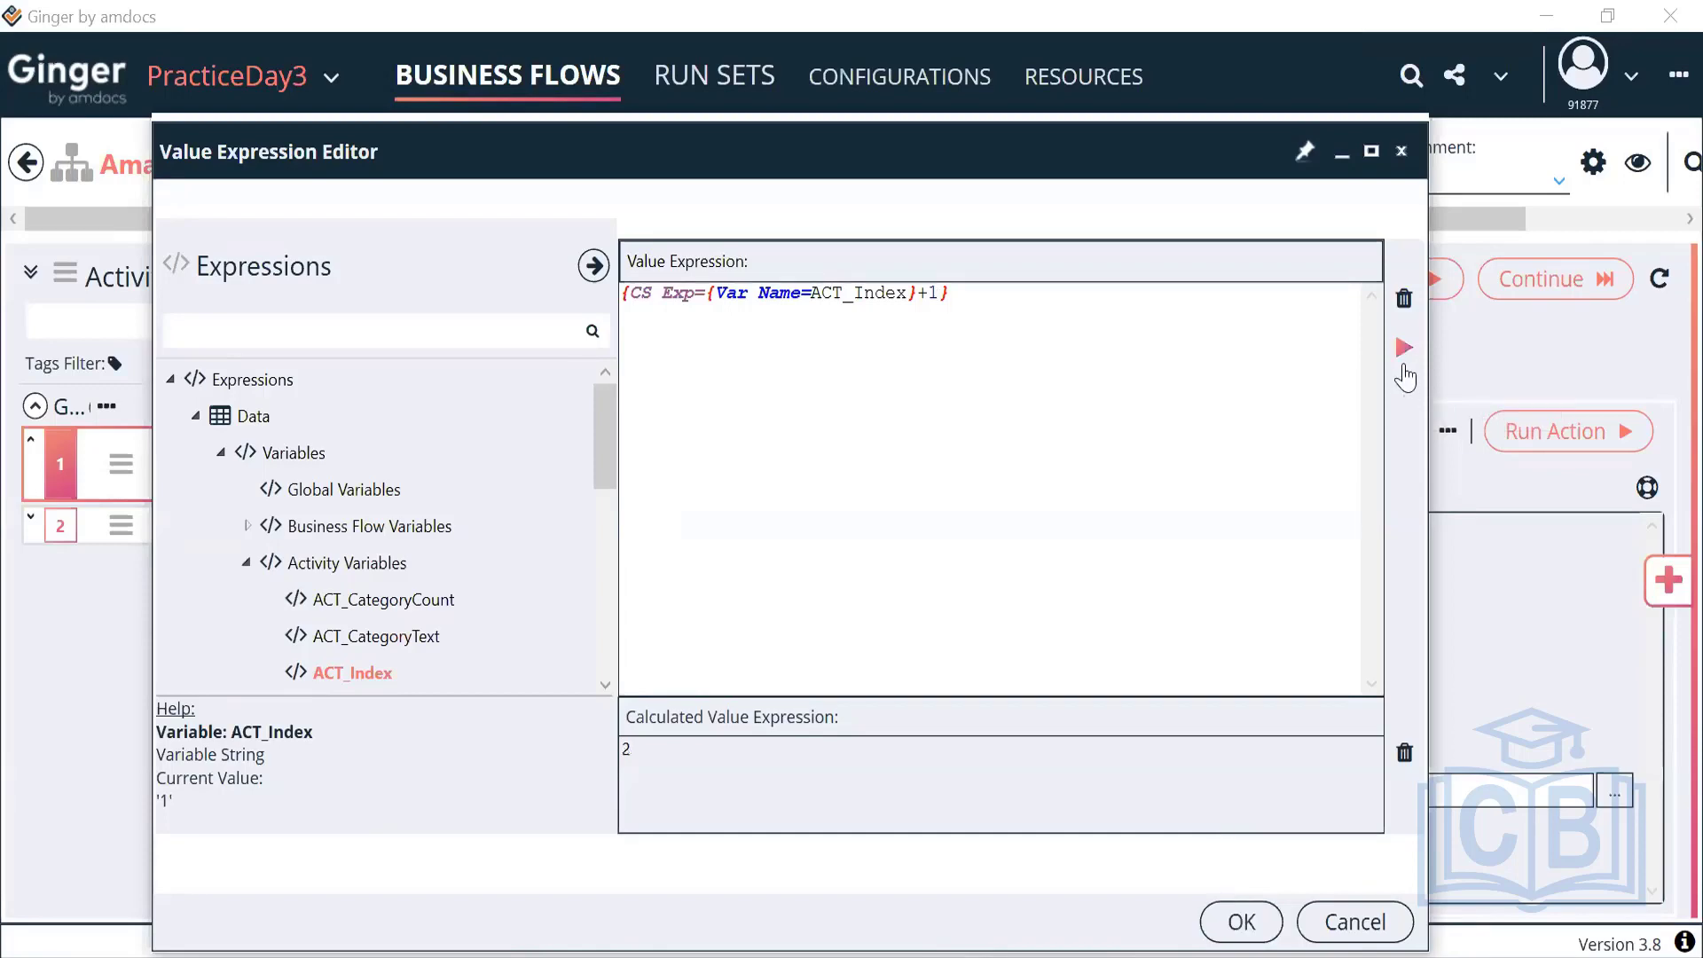
double_click(642, 749)
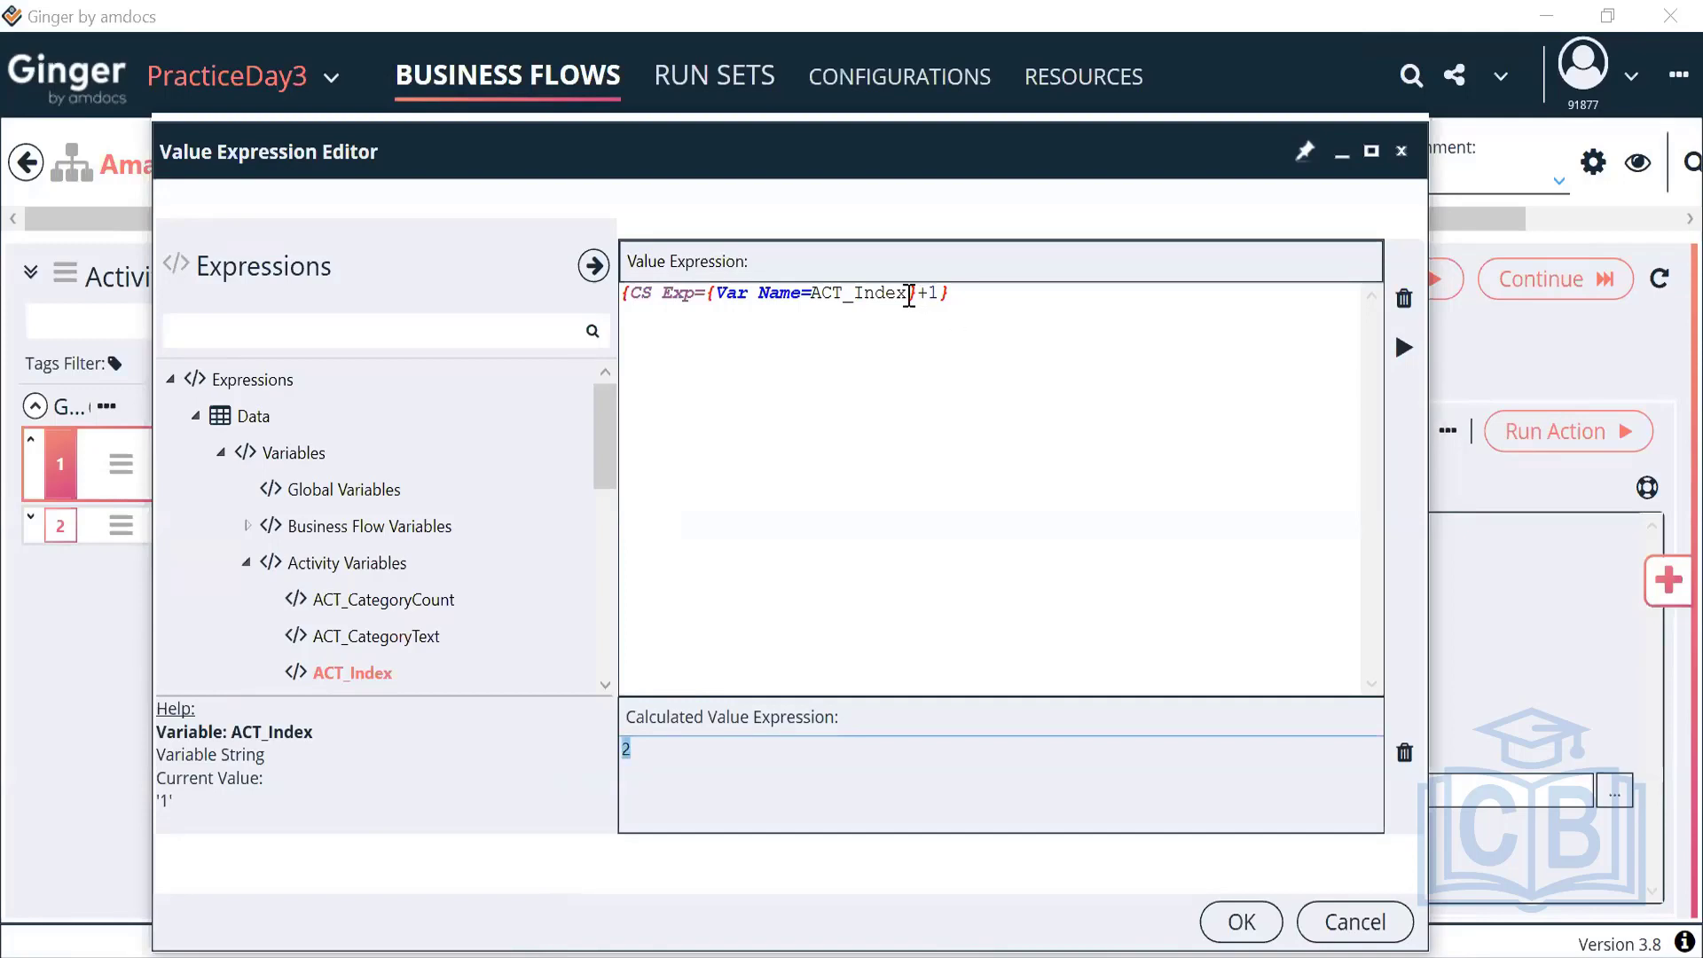
left_click_drag(916, 292, 704, 293)
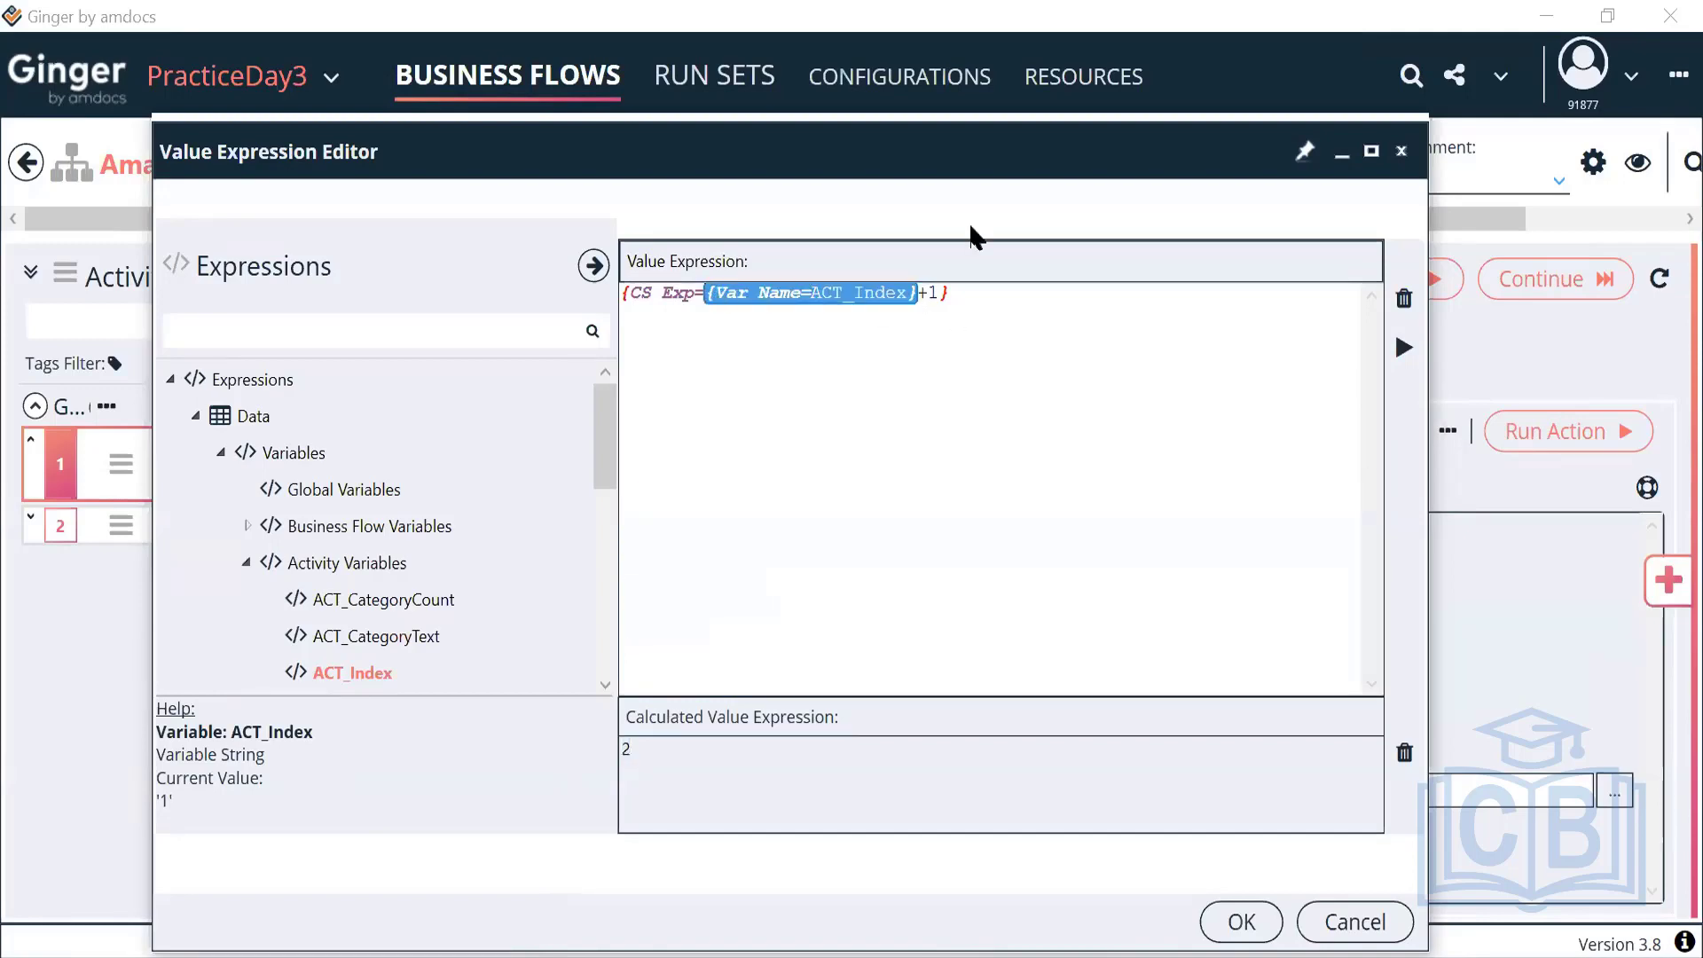
double_click(750, 768)
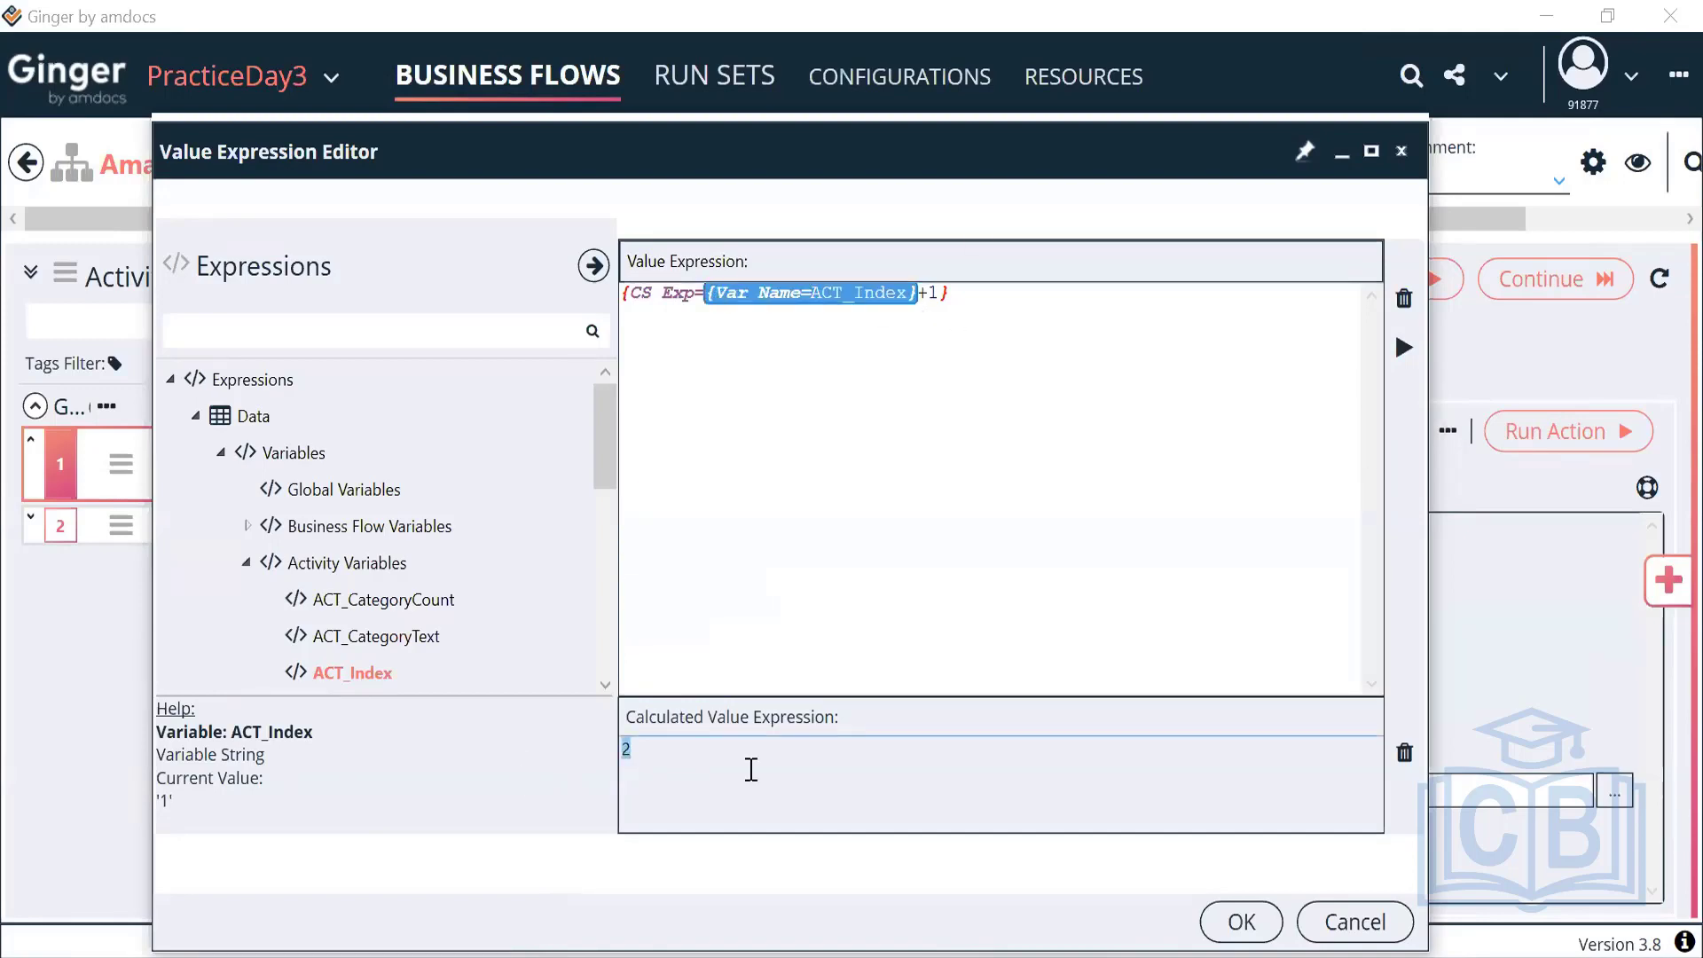
left_click(1242, 923)
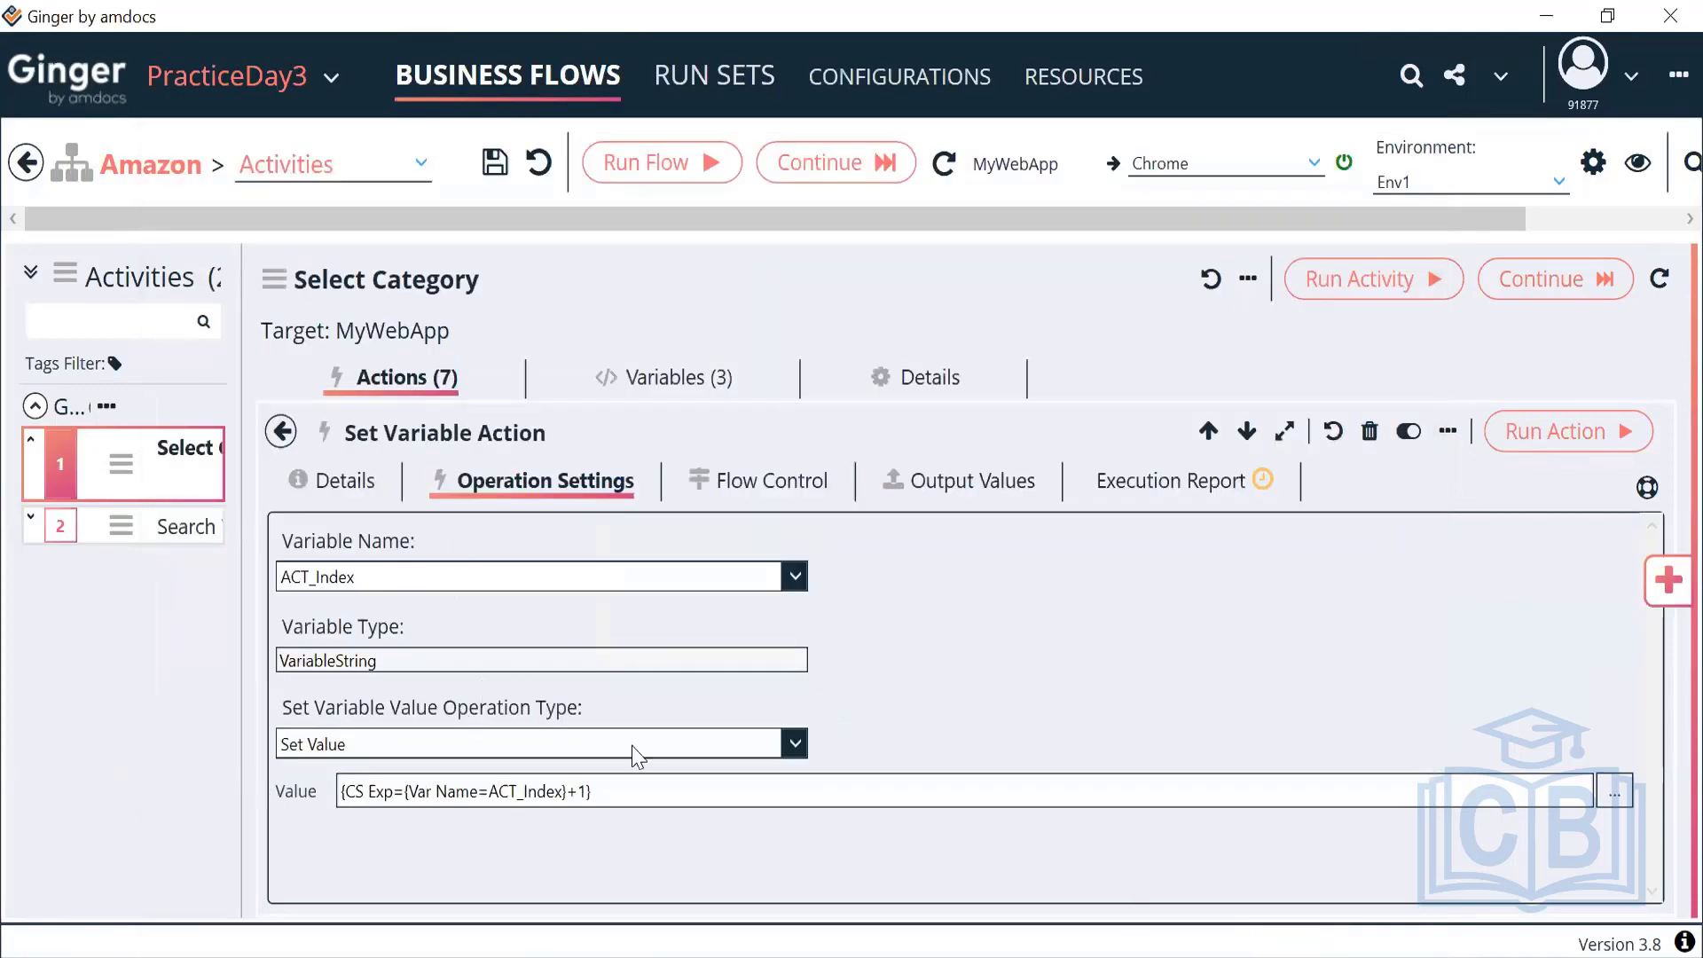
Step: Change the Set Variable action's description to "Increment Index By 1" and return to the list of actions
left_click(320, 483)
left_click_drag(467, 620, 247, 593)
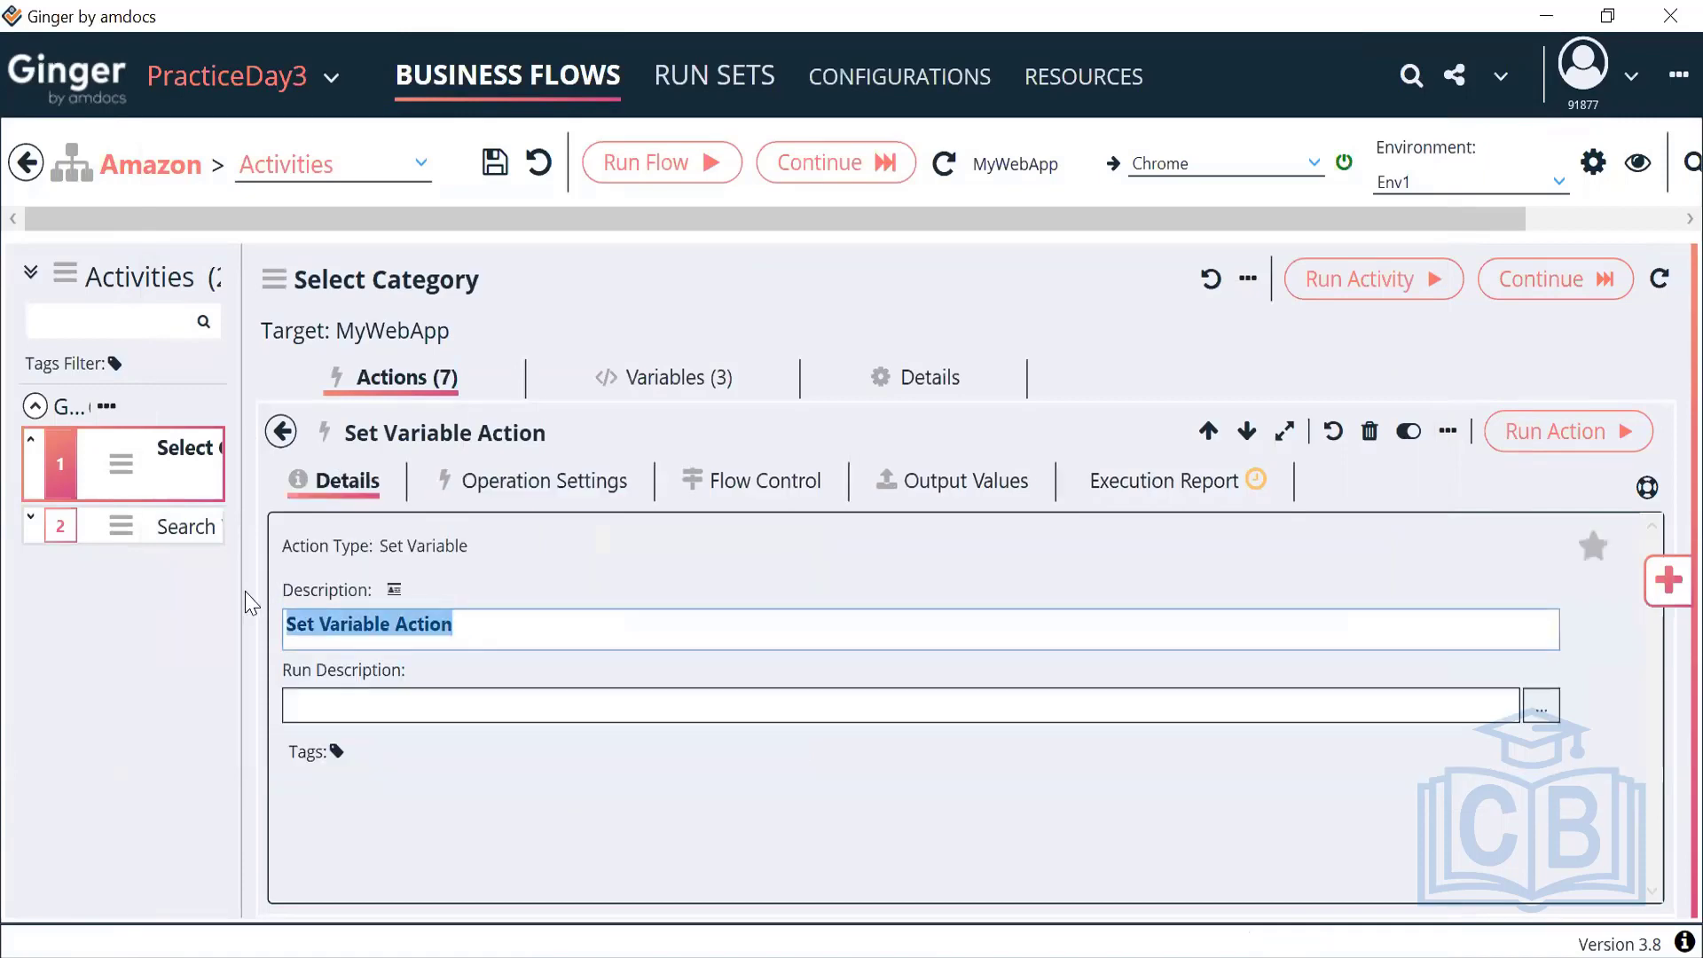
type("Increment In")
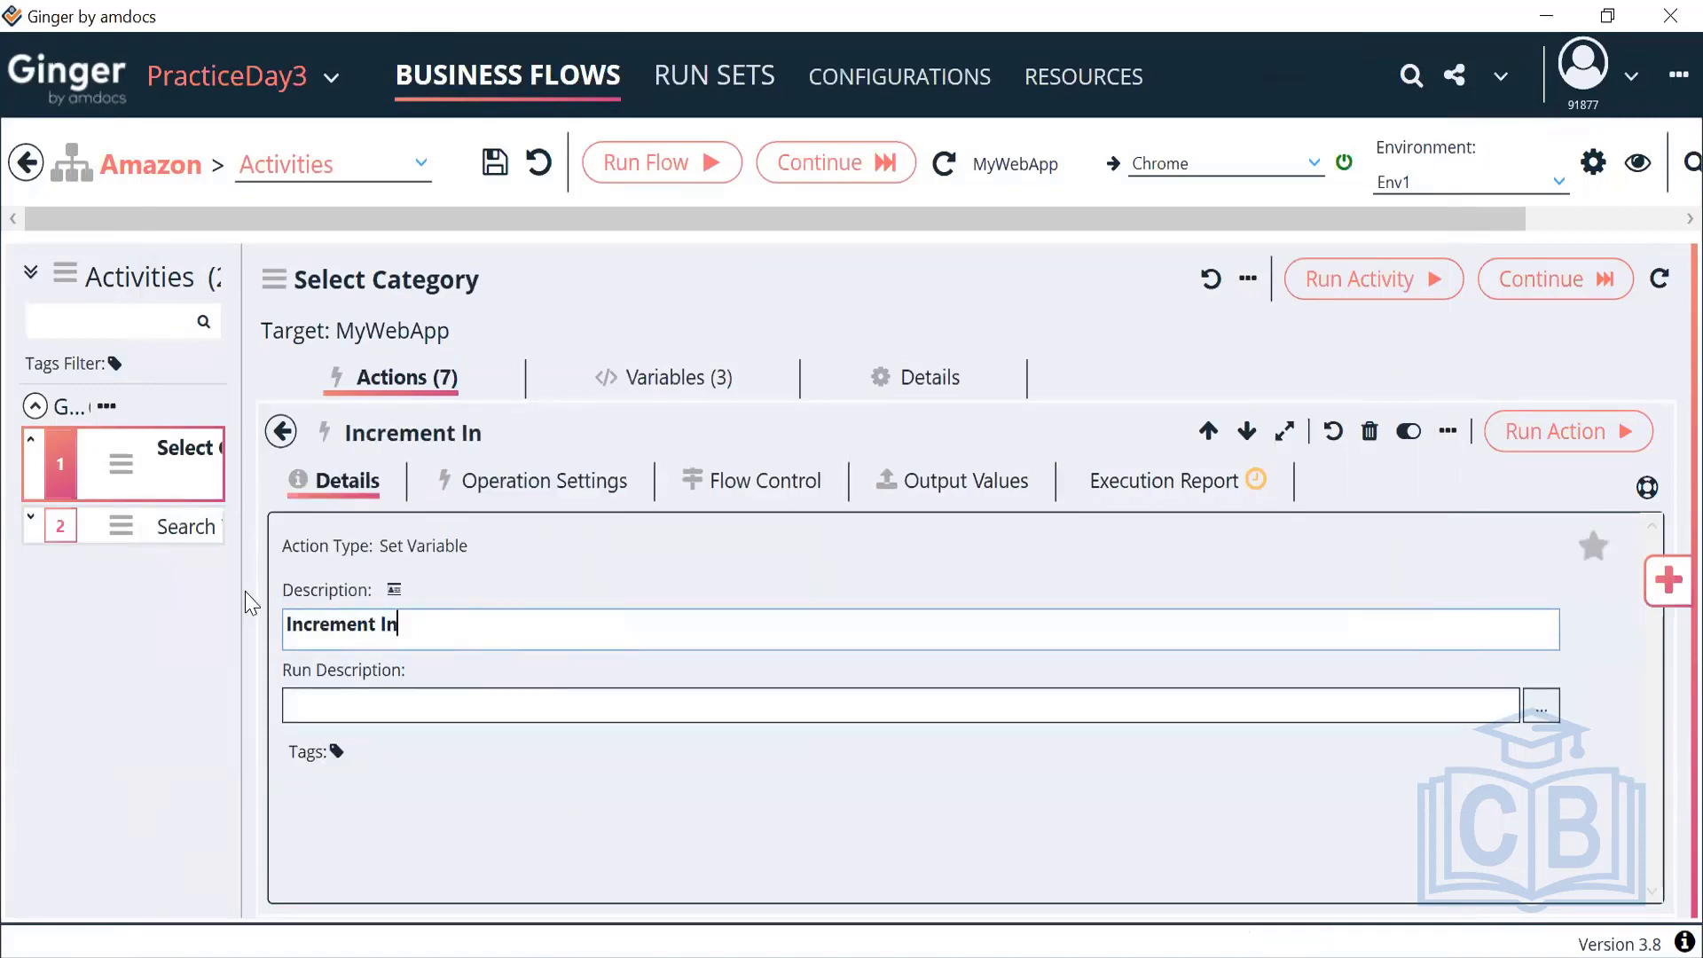
type("dex")
left_click(279, 433)
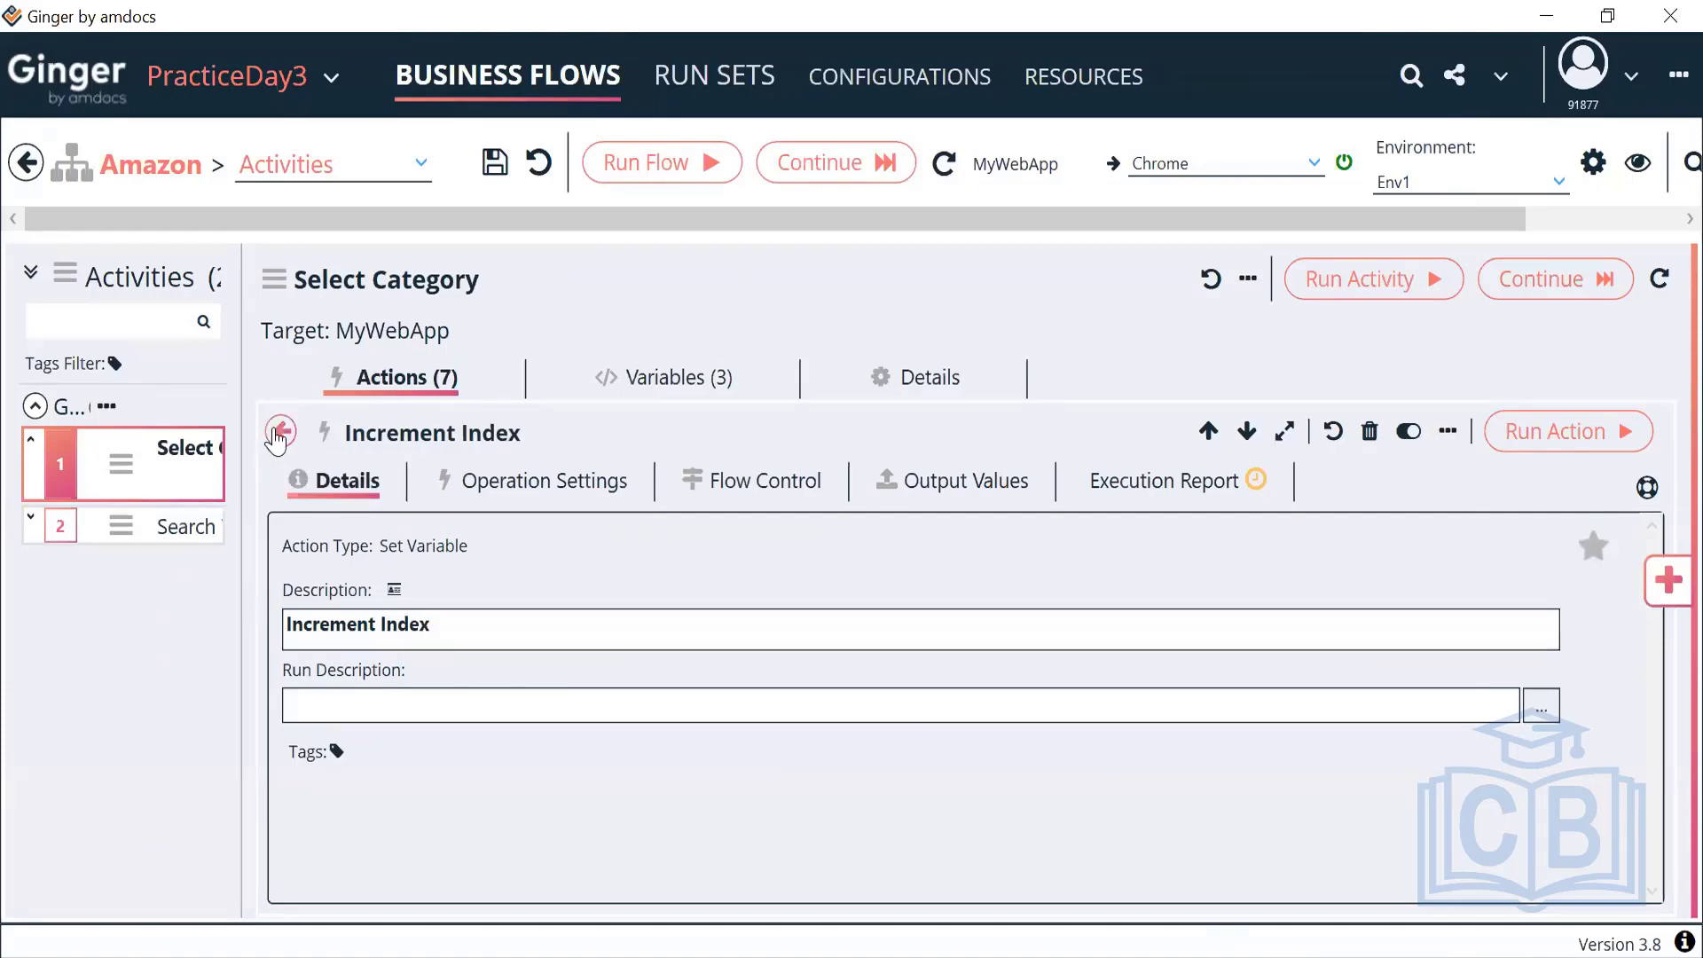
Step: Review the order of the Get Category Count and Increment Index By 1 actions and the Set Variable Action entry in the Actions Library
scroll(906, 839, "up", 1)
left_click(660, 694)
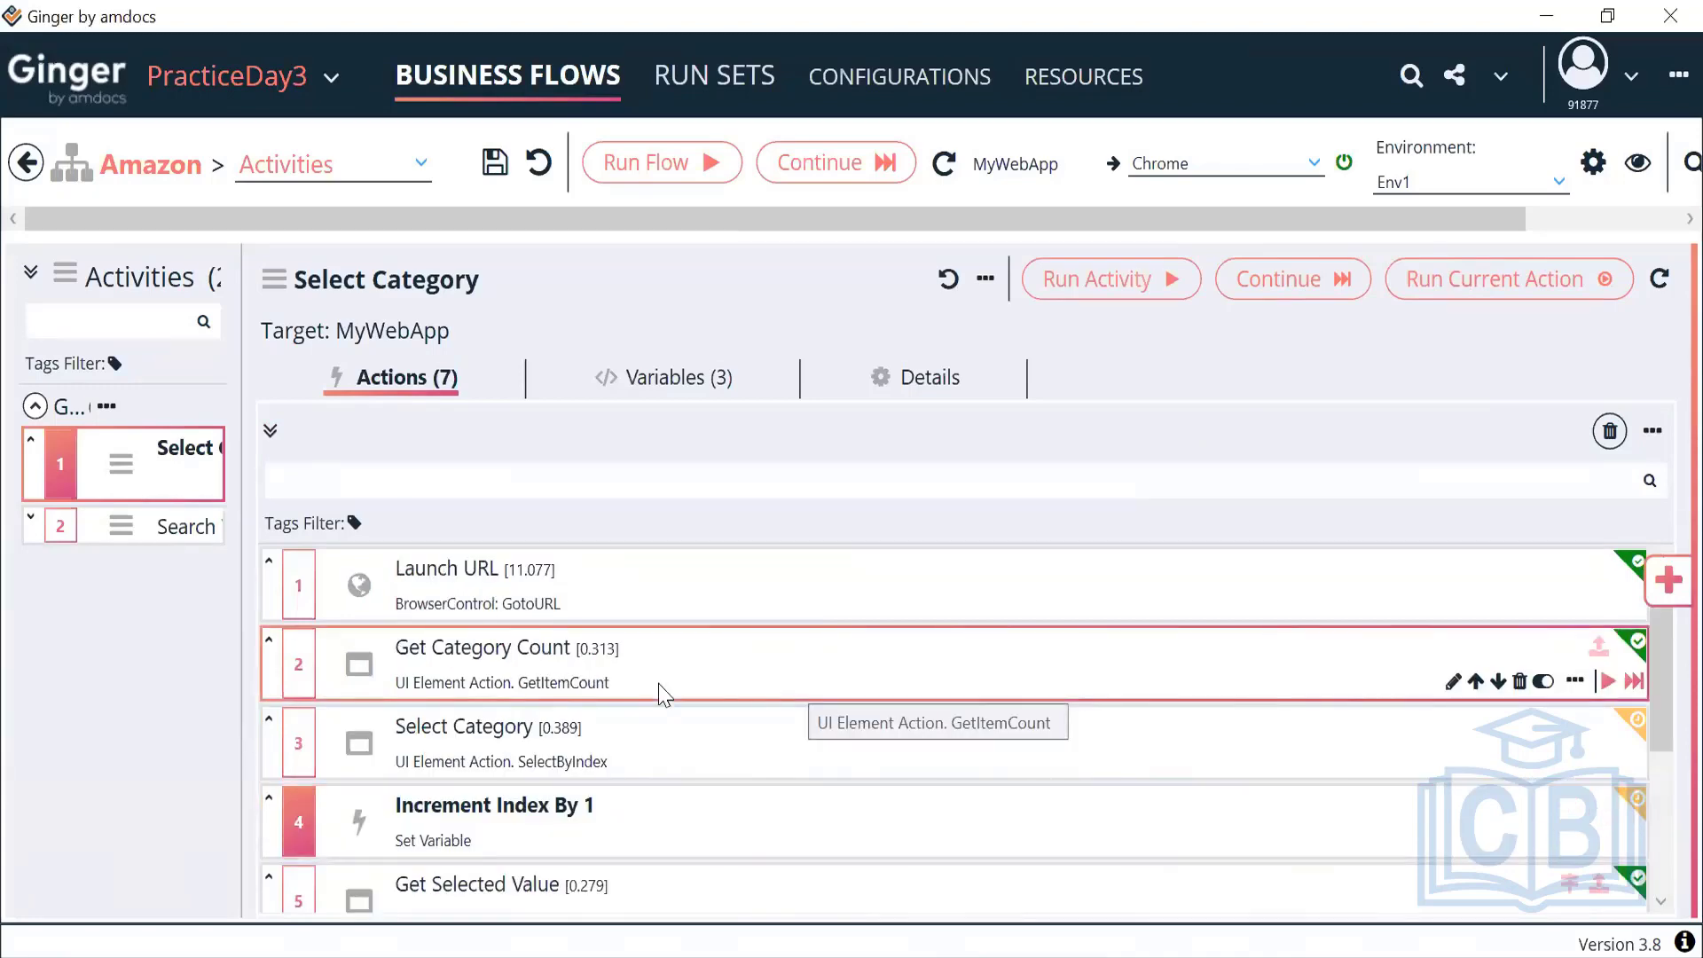
left_click(661, 694)
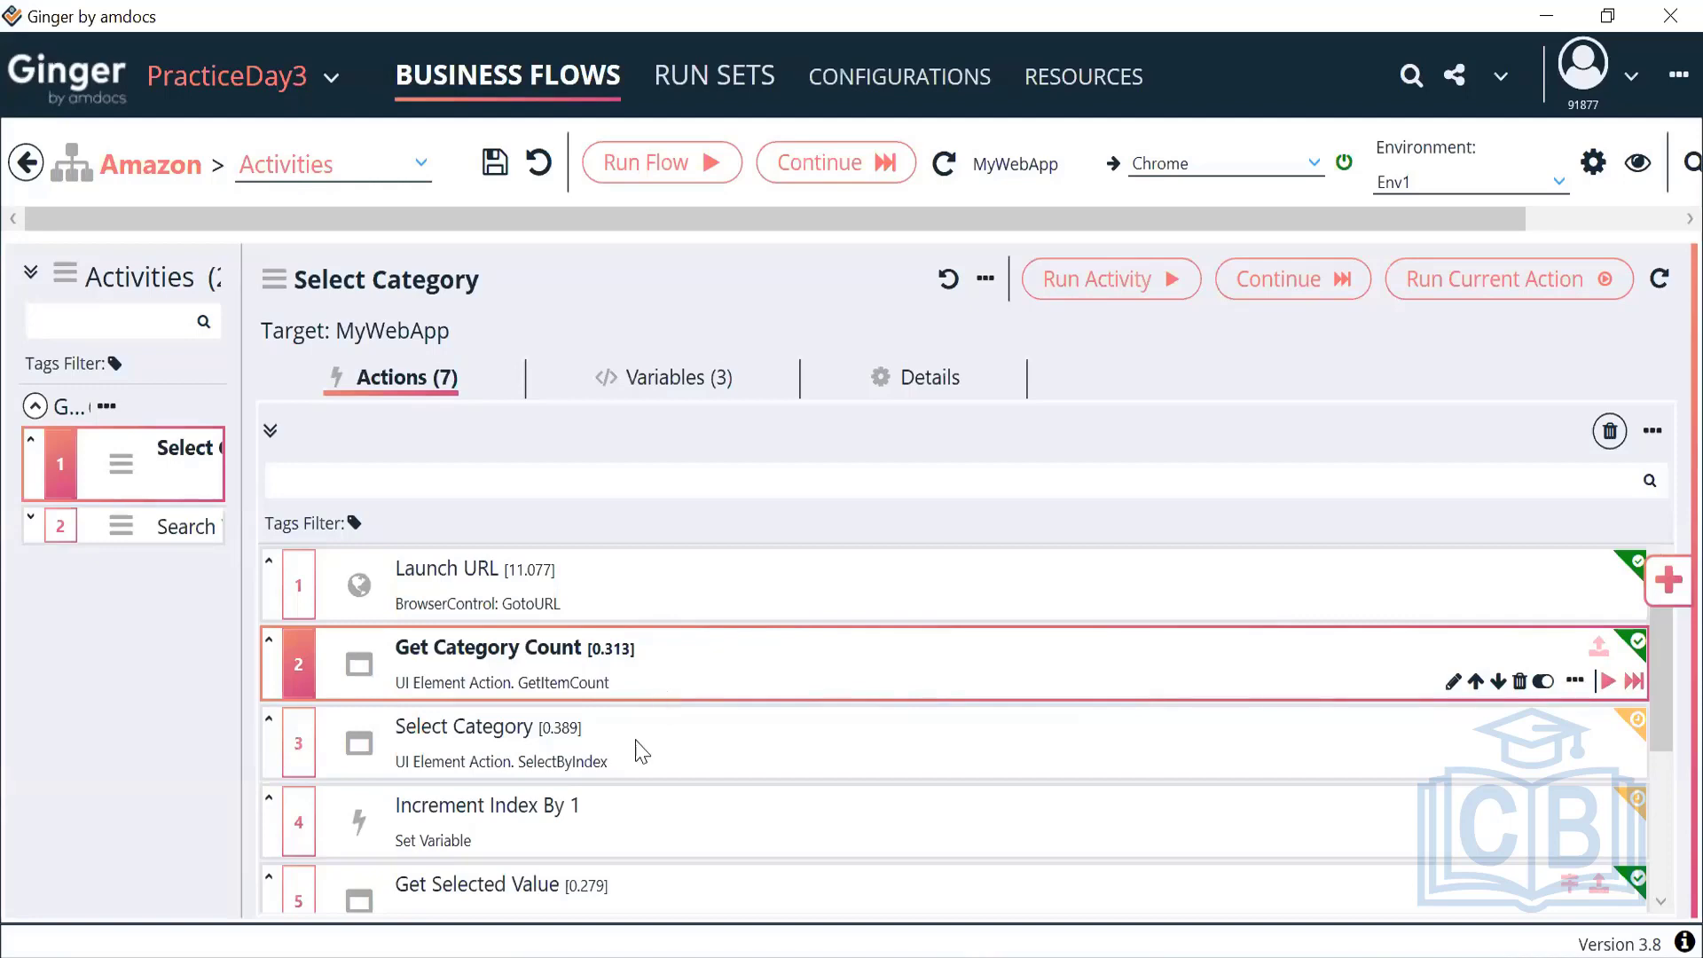
left_click(611, 831)
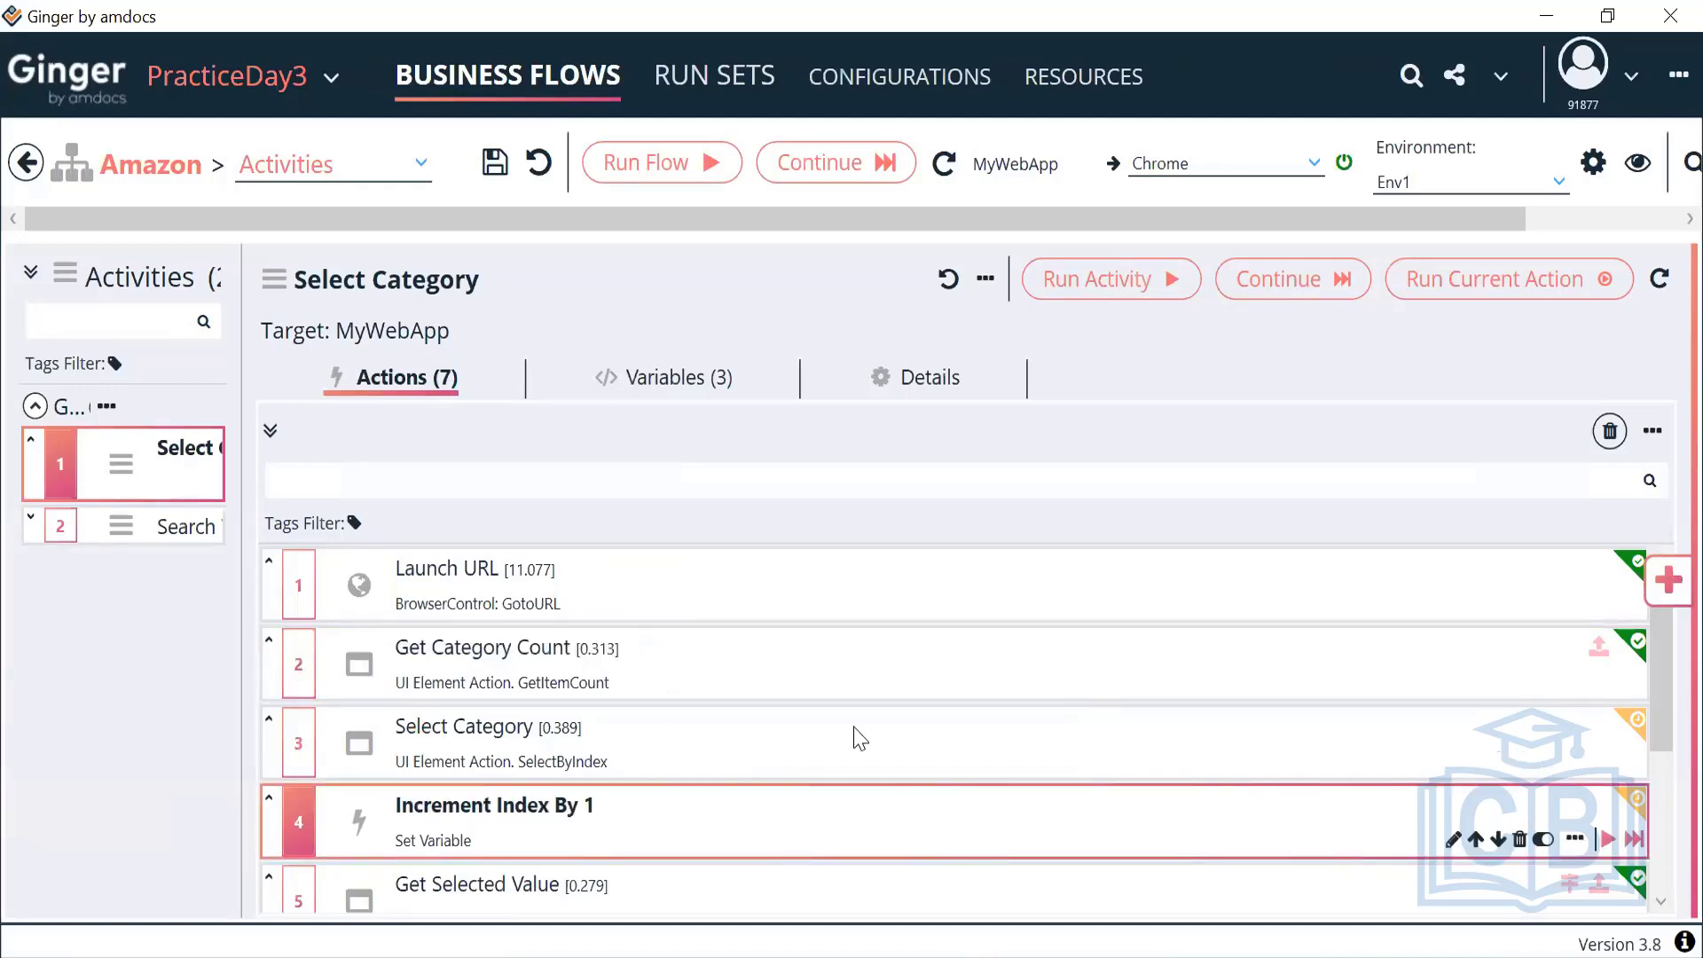
left_click(1668, 583)
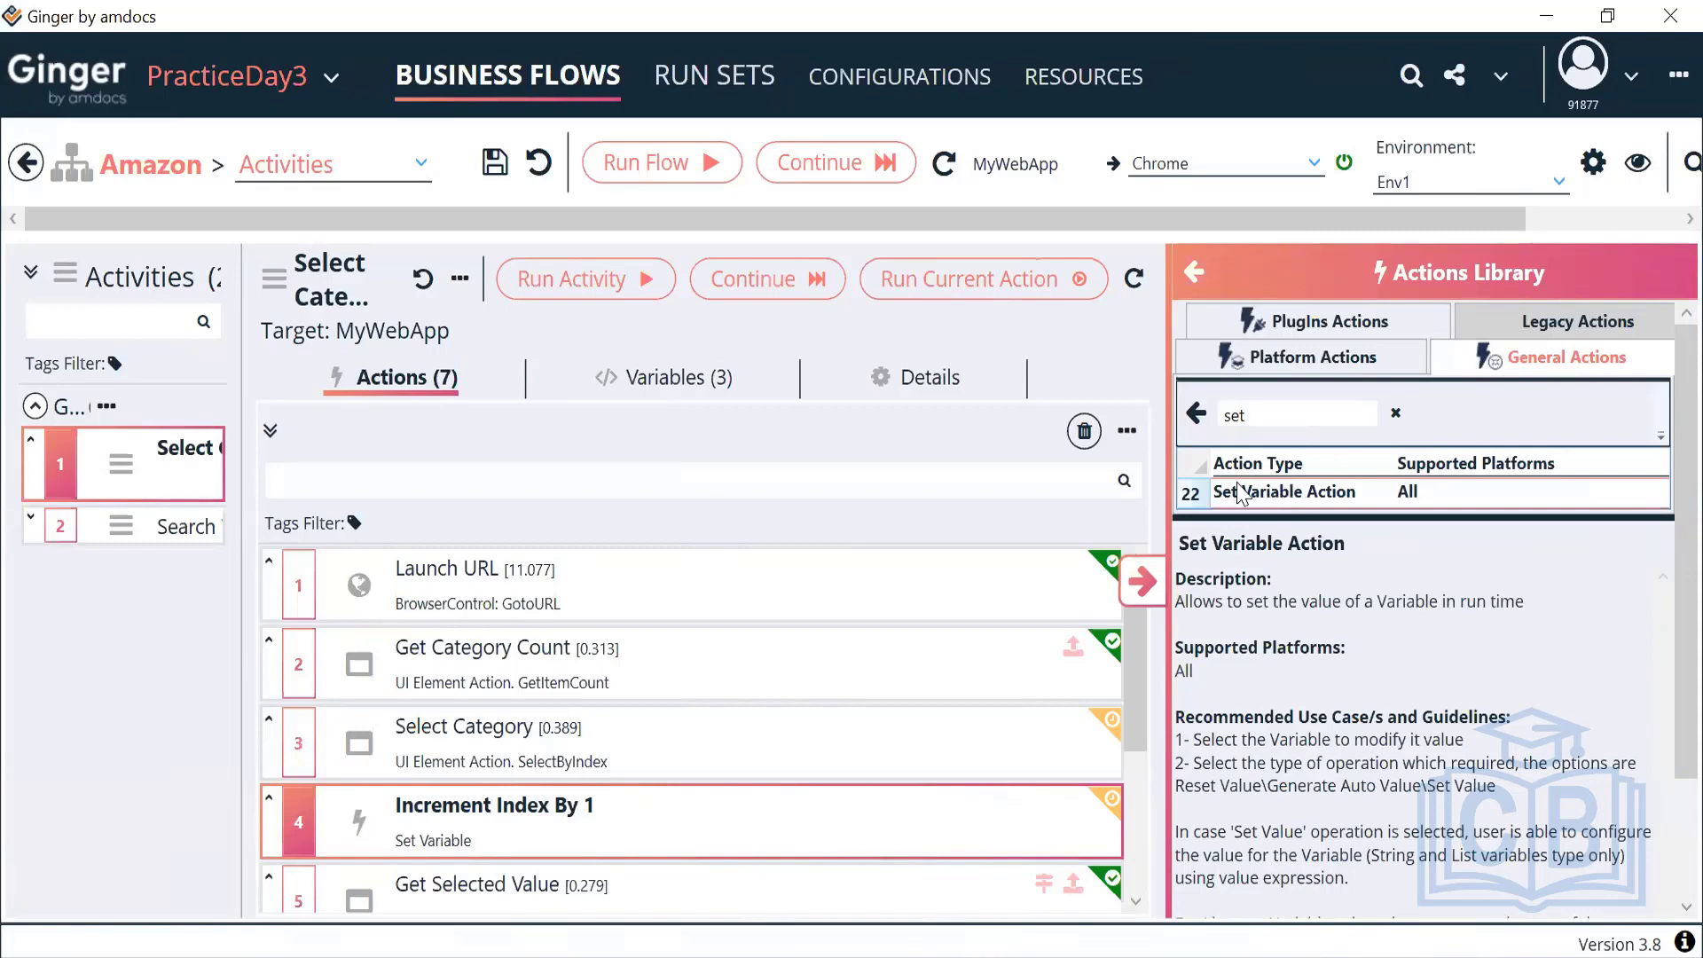
left_click(1157, 592)
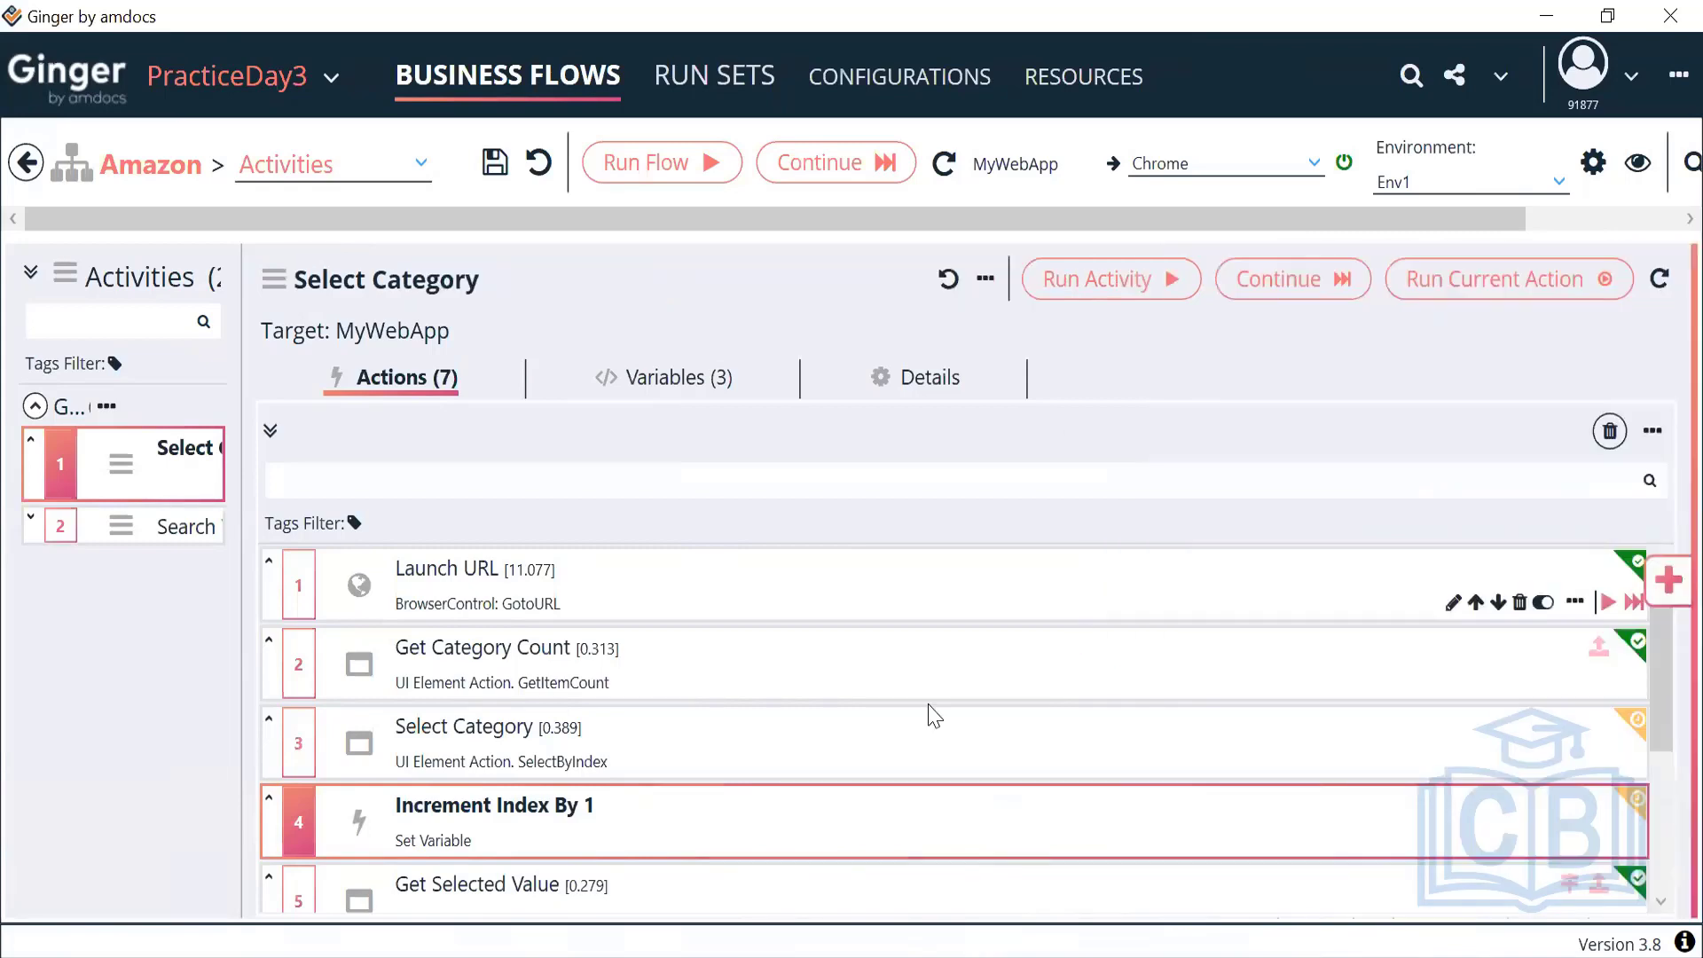
Step: Check that the Select Category action uses ACT_Index as its index value, and examine that variable's initial value
left_click(712, 751)
double_click(712, 751)
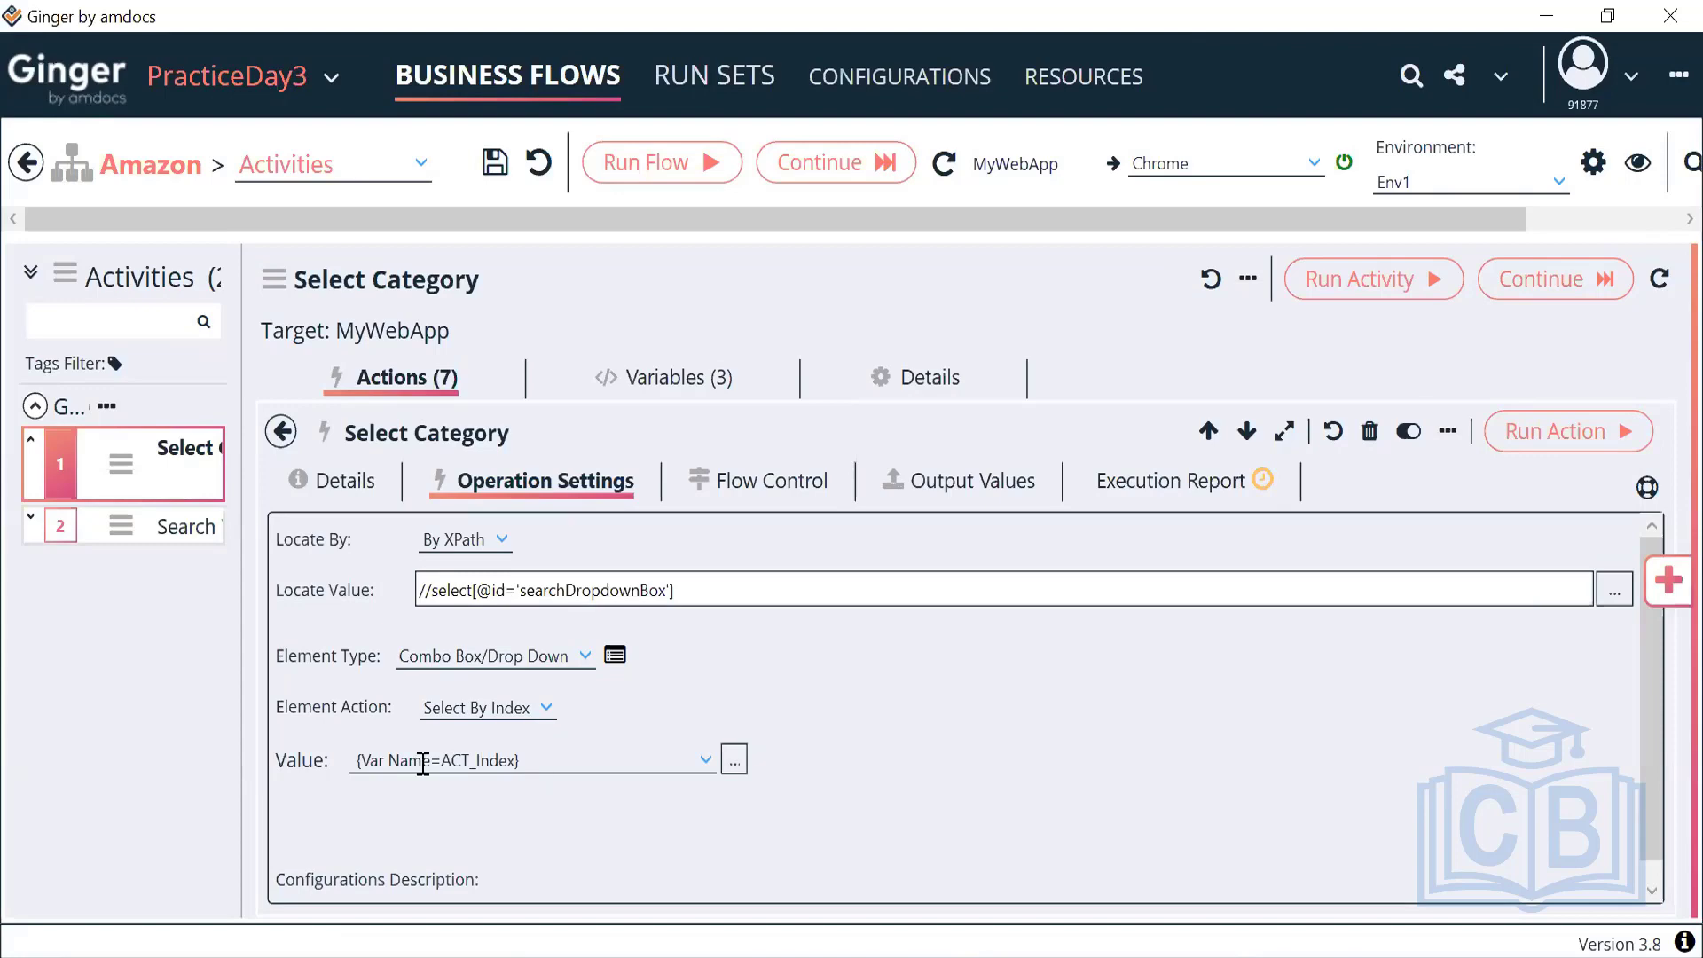
left_click(656, 376)
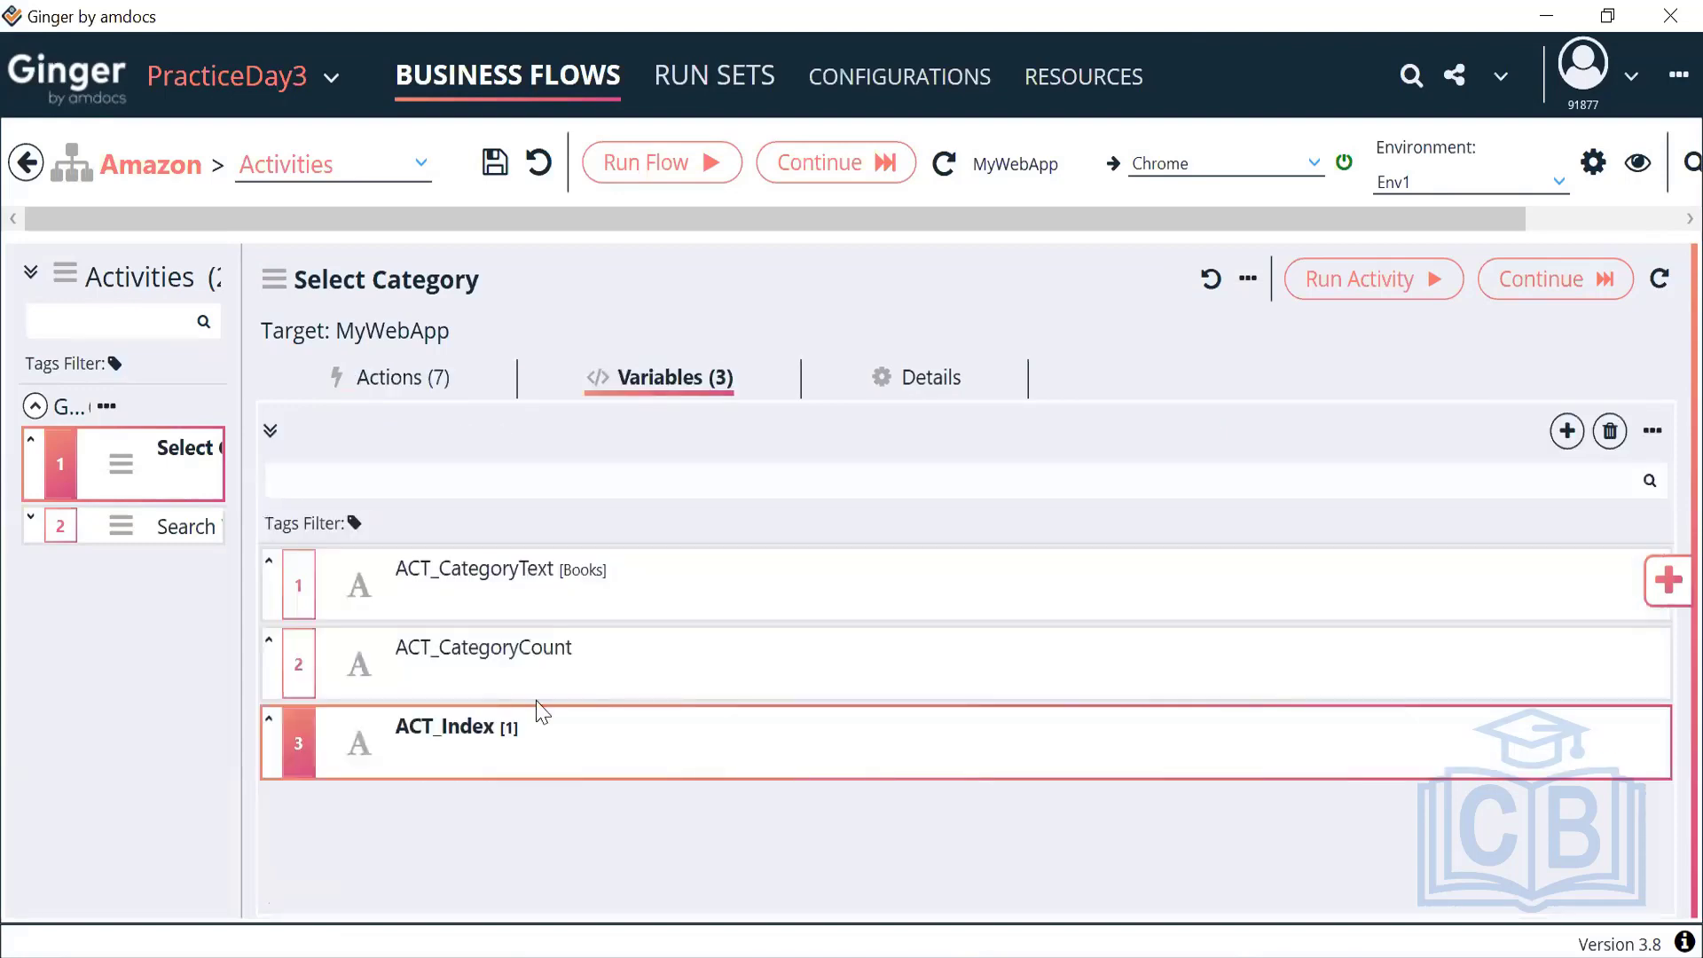
double_click(455, 736)
left_click_drag(311, 635, 182, 637)
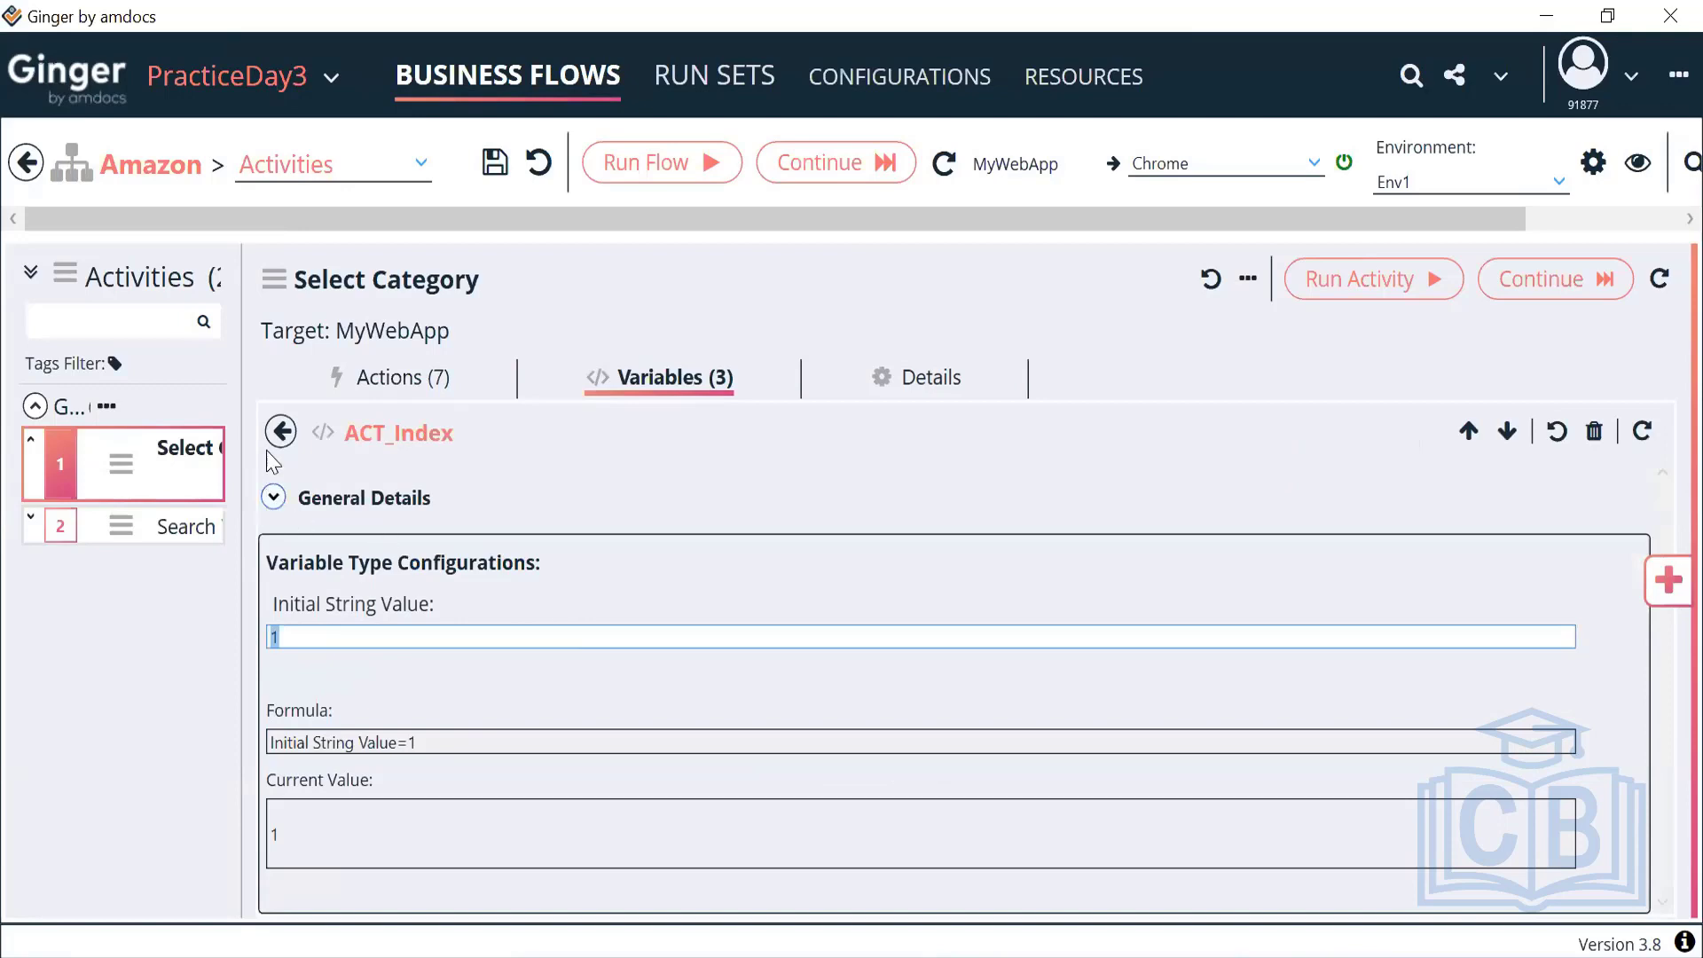
left_click(281, 431)
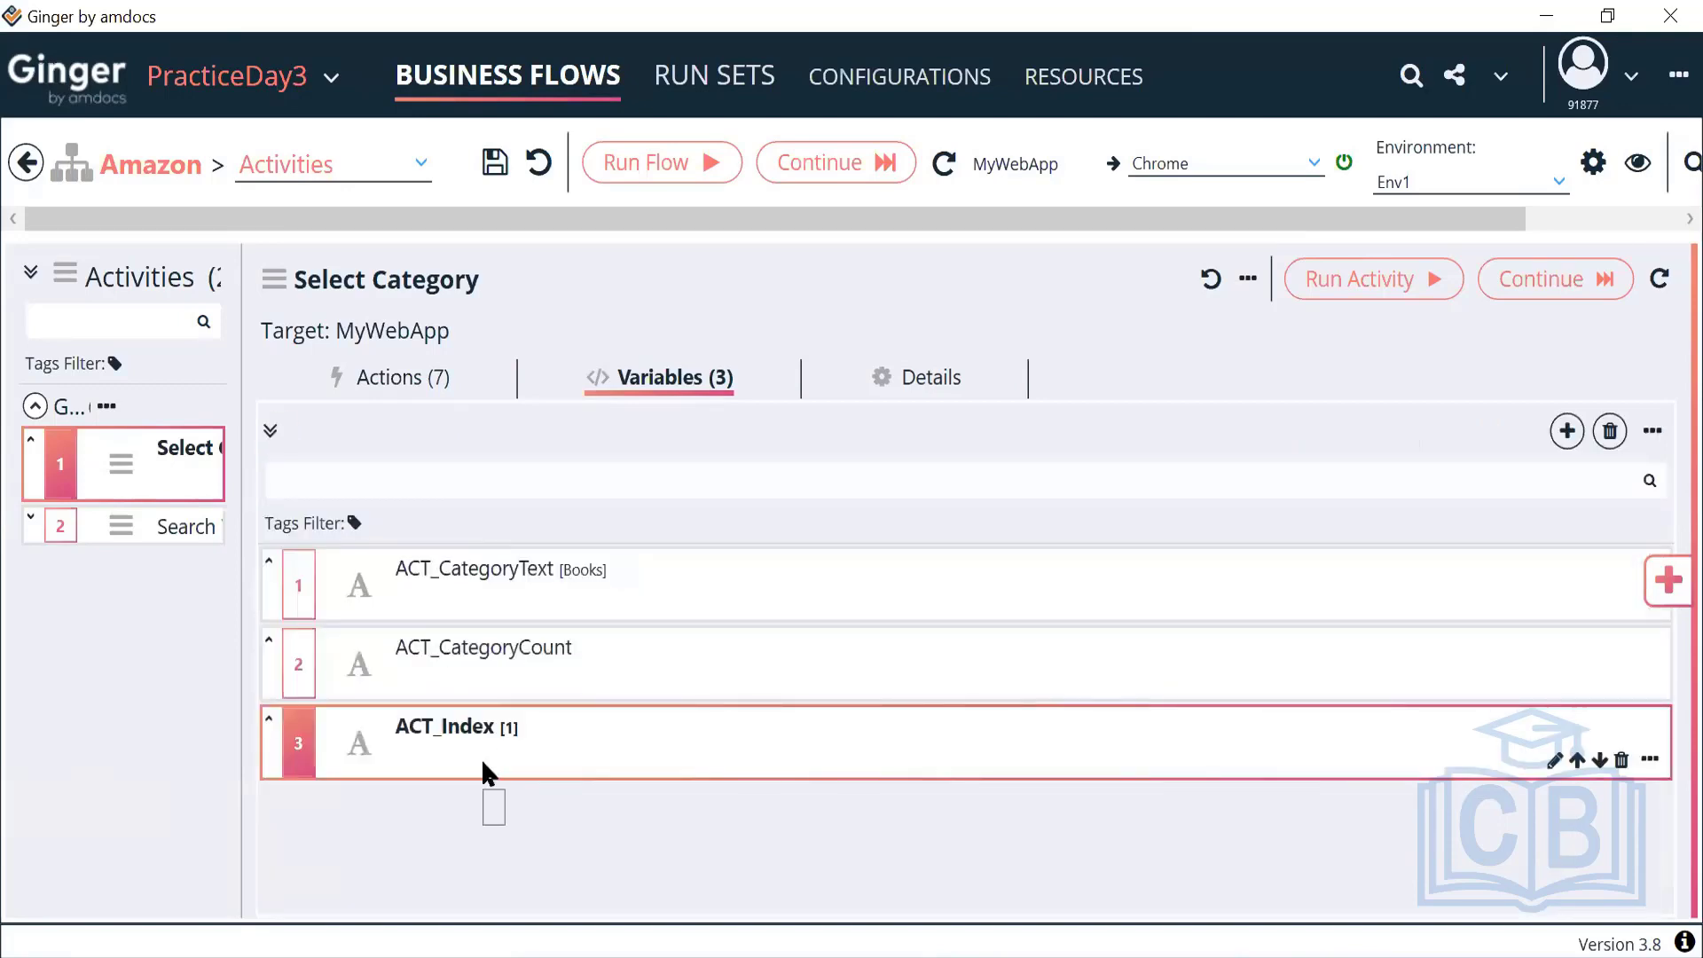
left_click(415, 380)
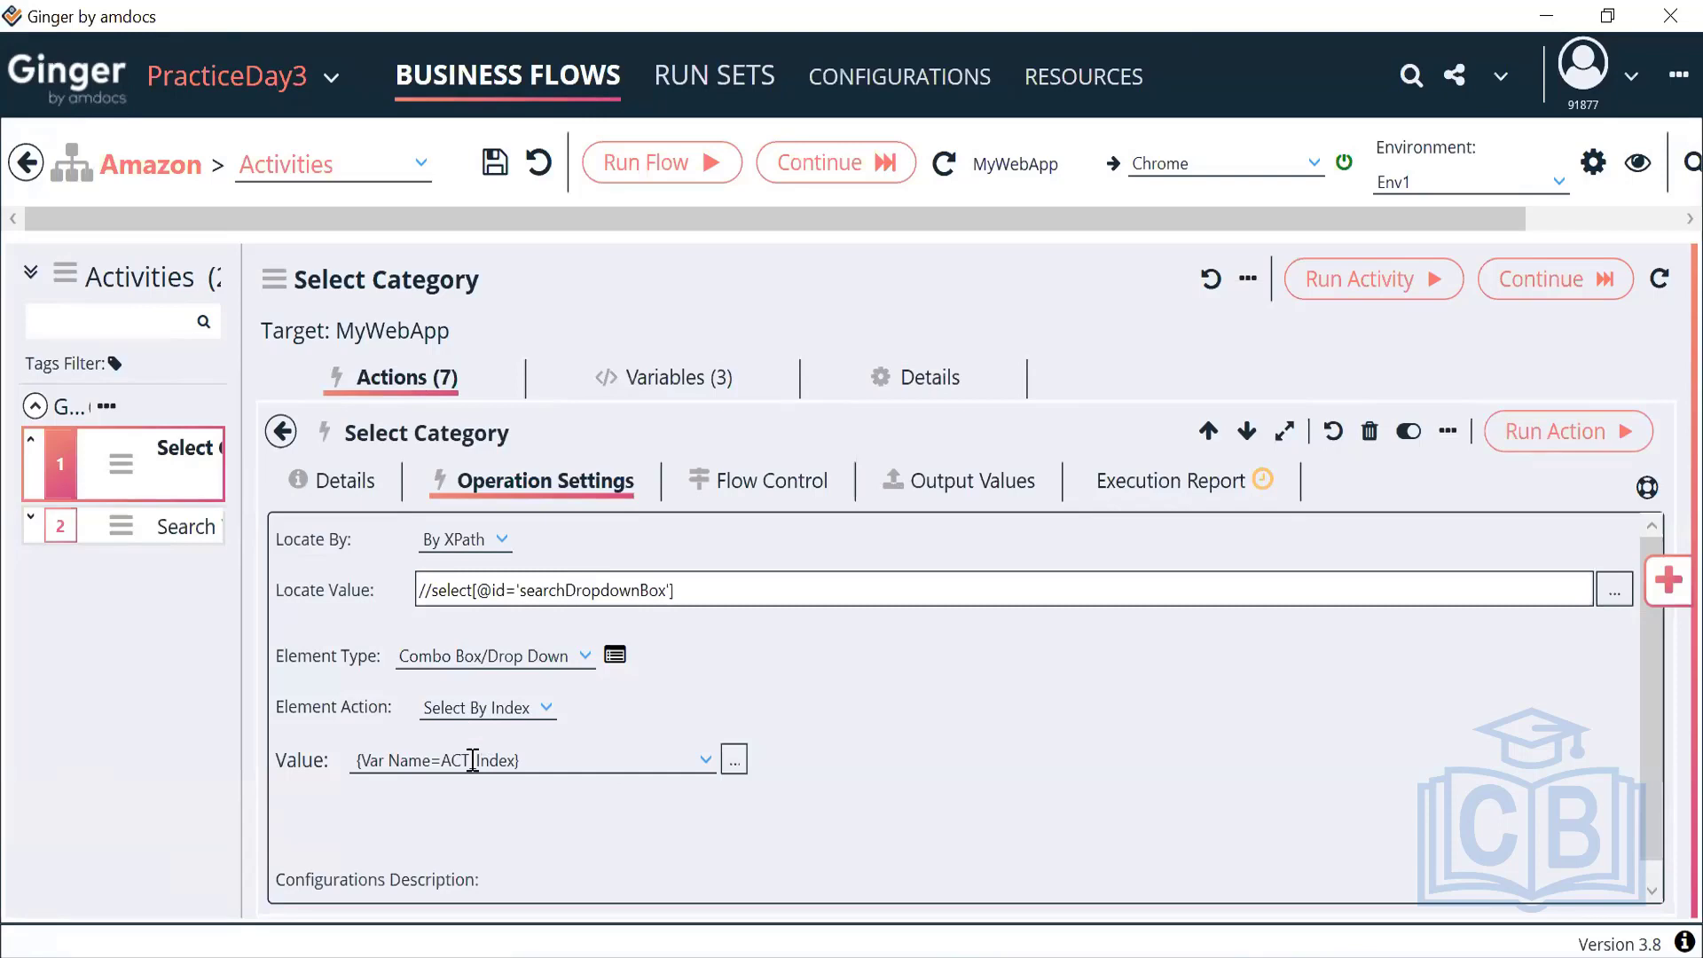
left_click(280, 433)
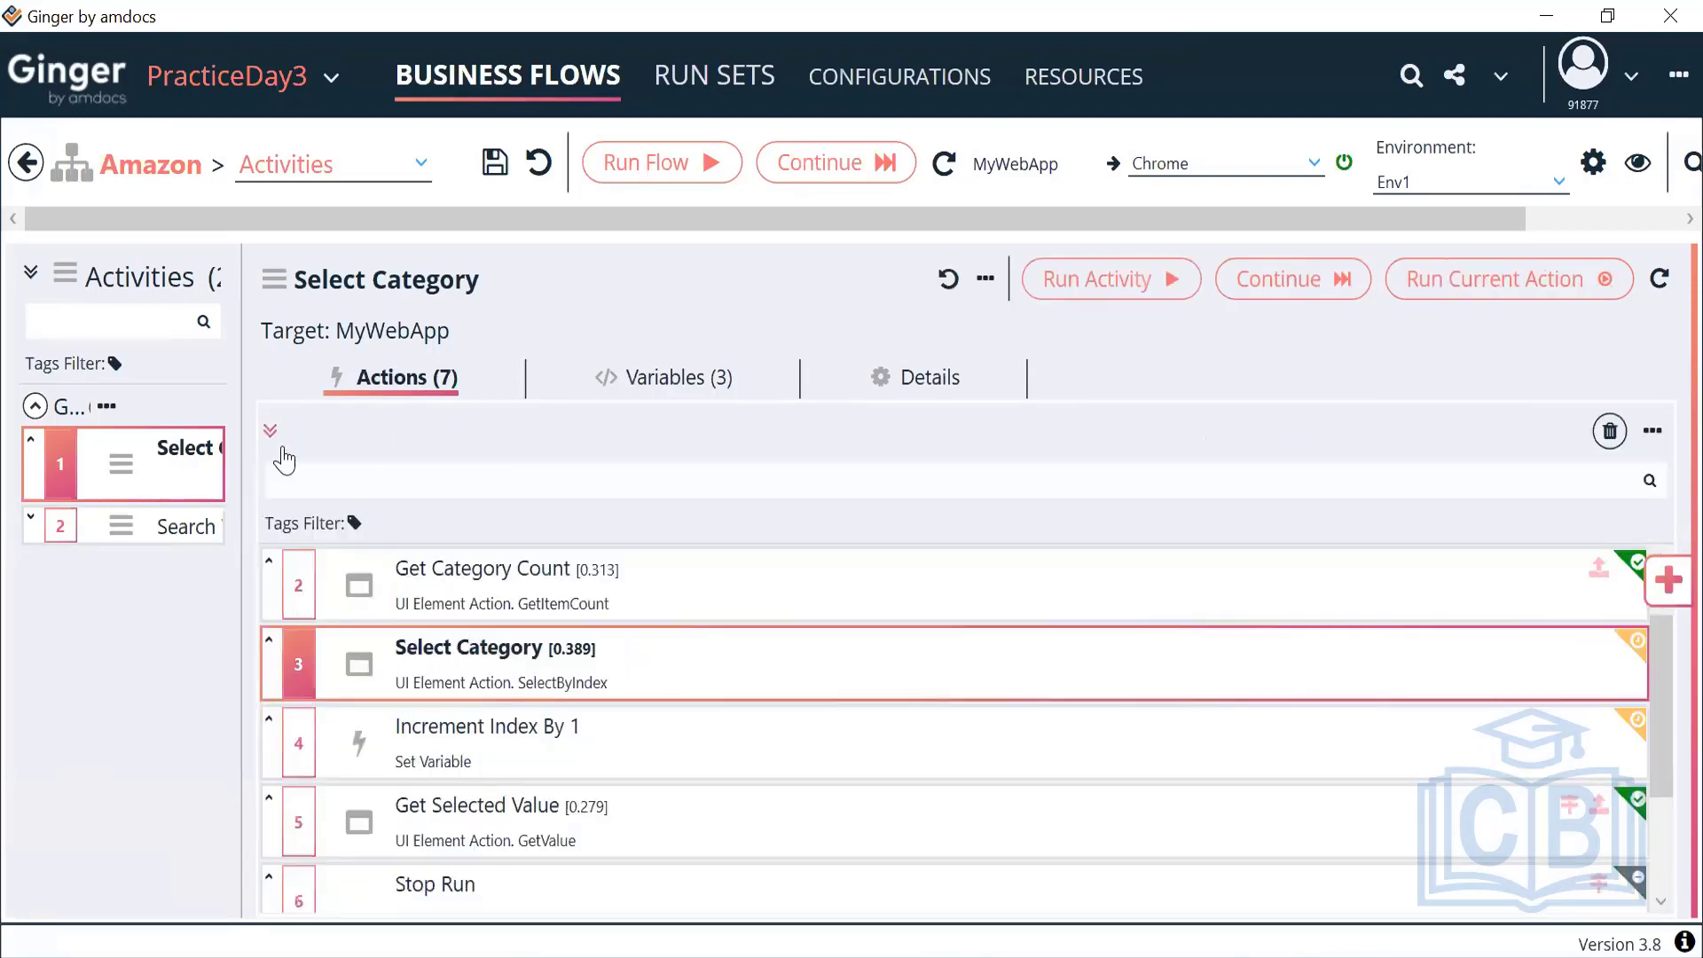
Step: Open the Increment Index By 1 action and review its variable name and value expression
double_click(628, 756)
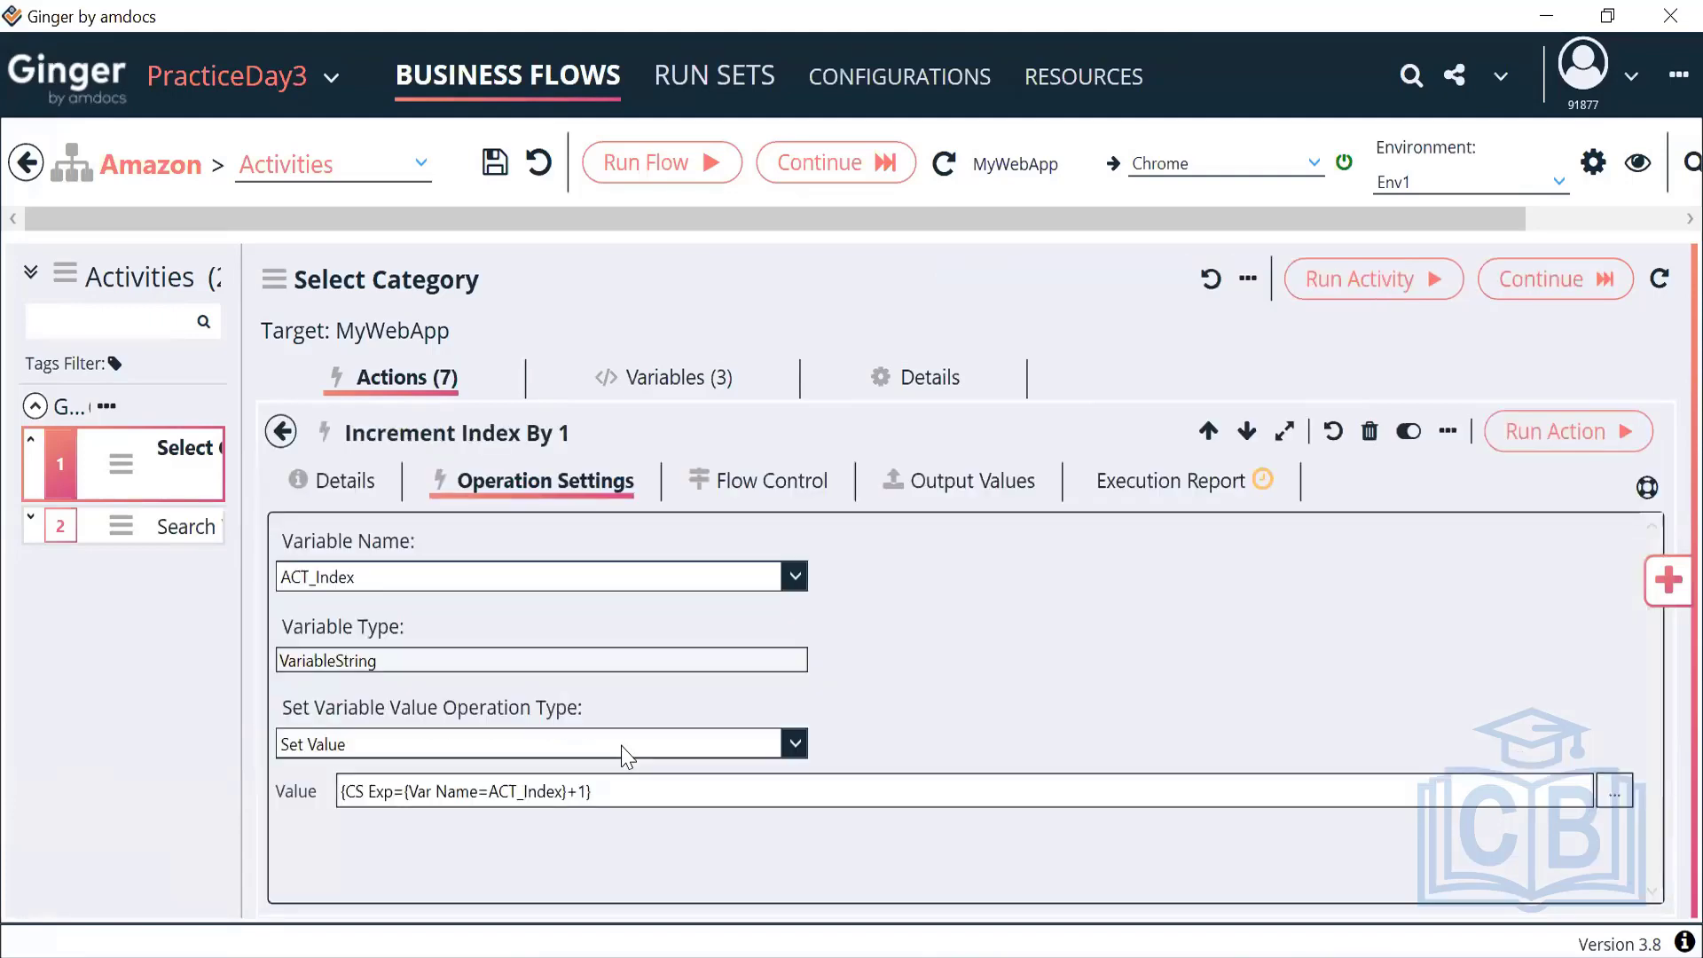
left_click(410, 575)
left_click(381, 576)
left_click_drag(405, 787, 592, 788)
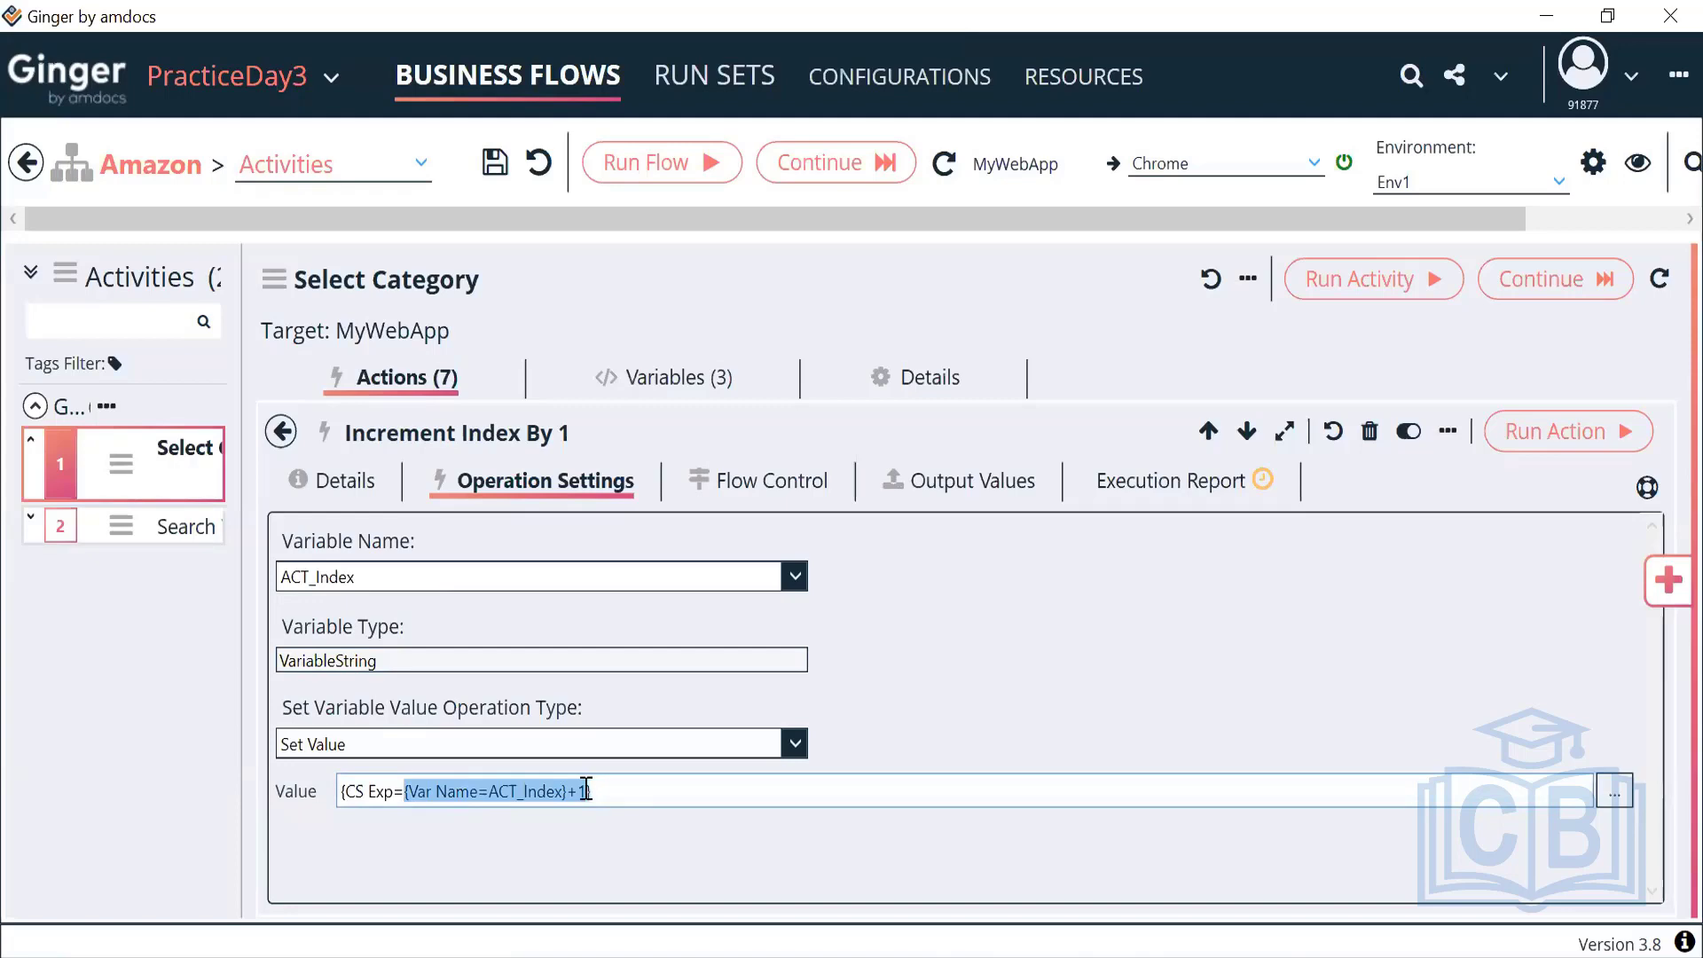
Step: Open the action's value expression editor and view the help for the Add expression under the Math data operations
left_click(1615, 794)
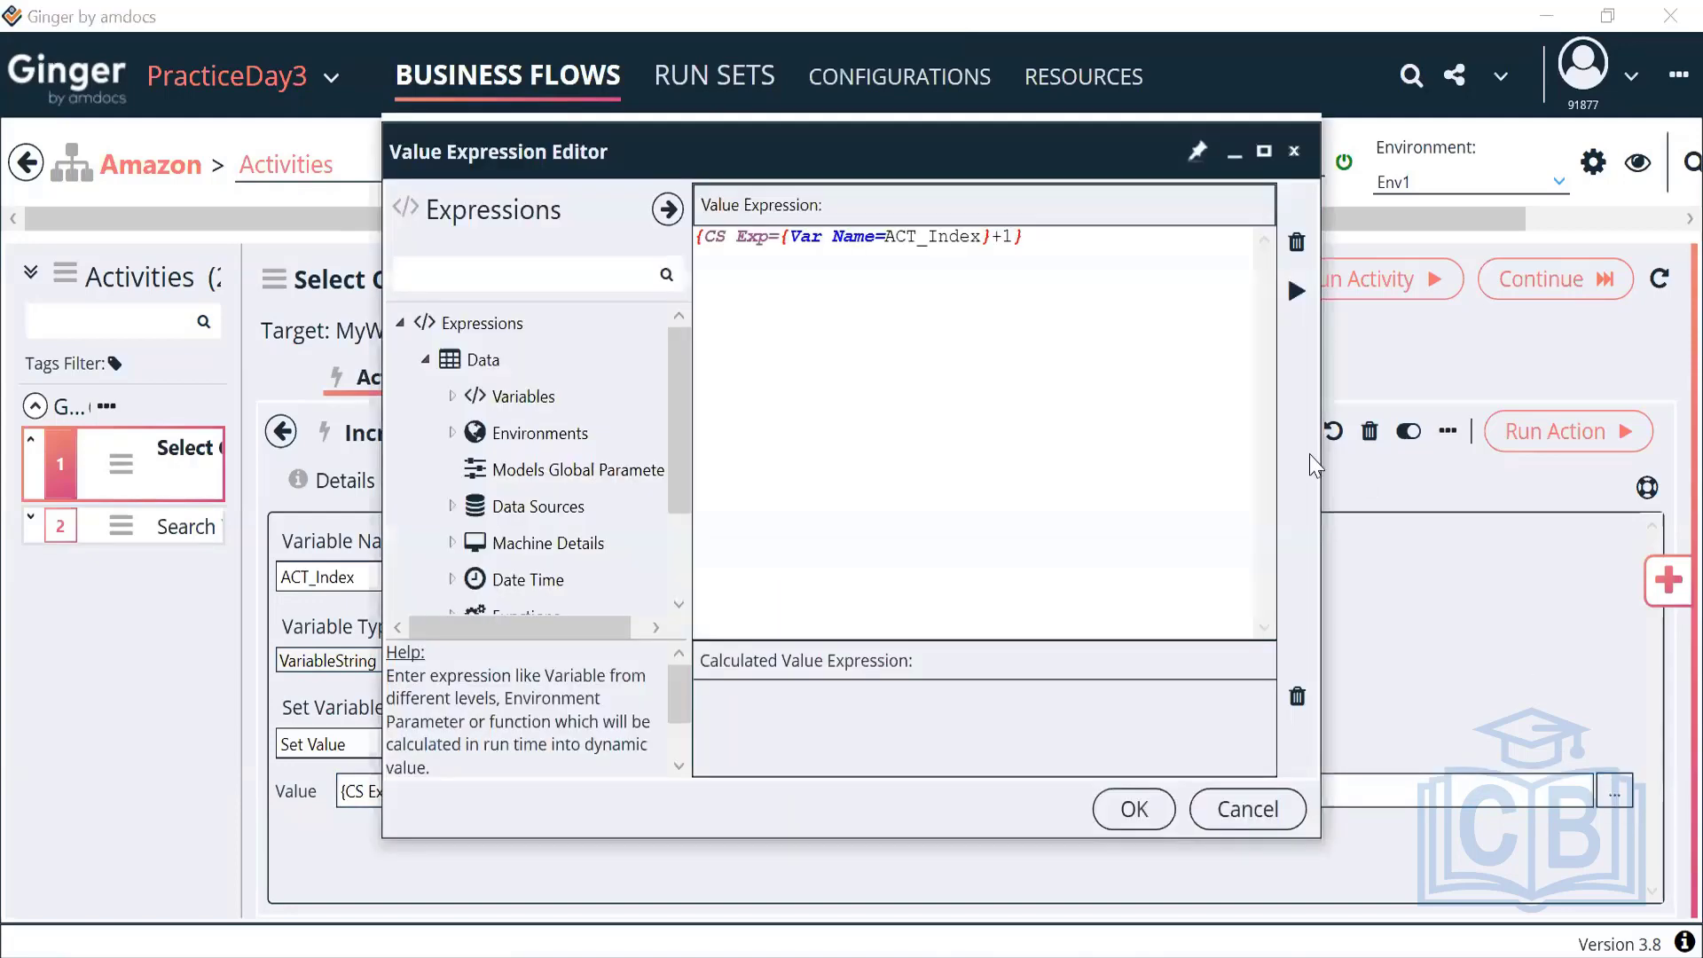
left_click(422, 359)
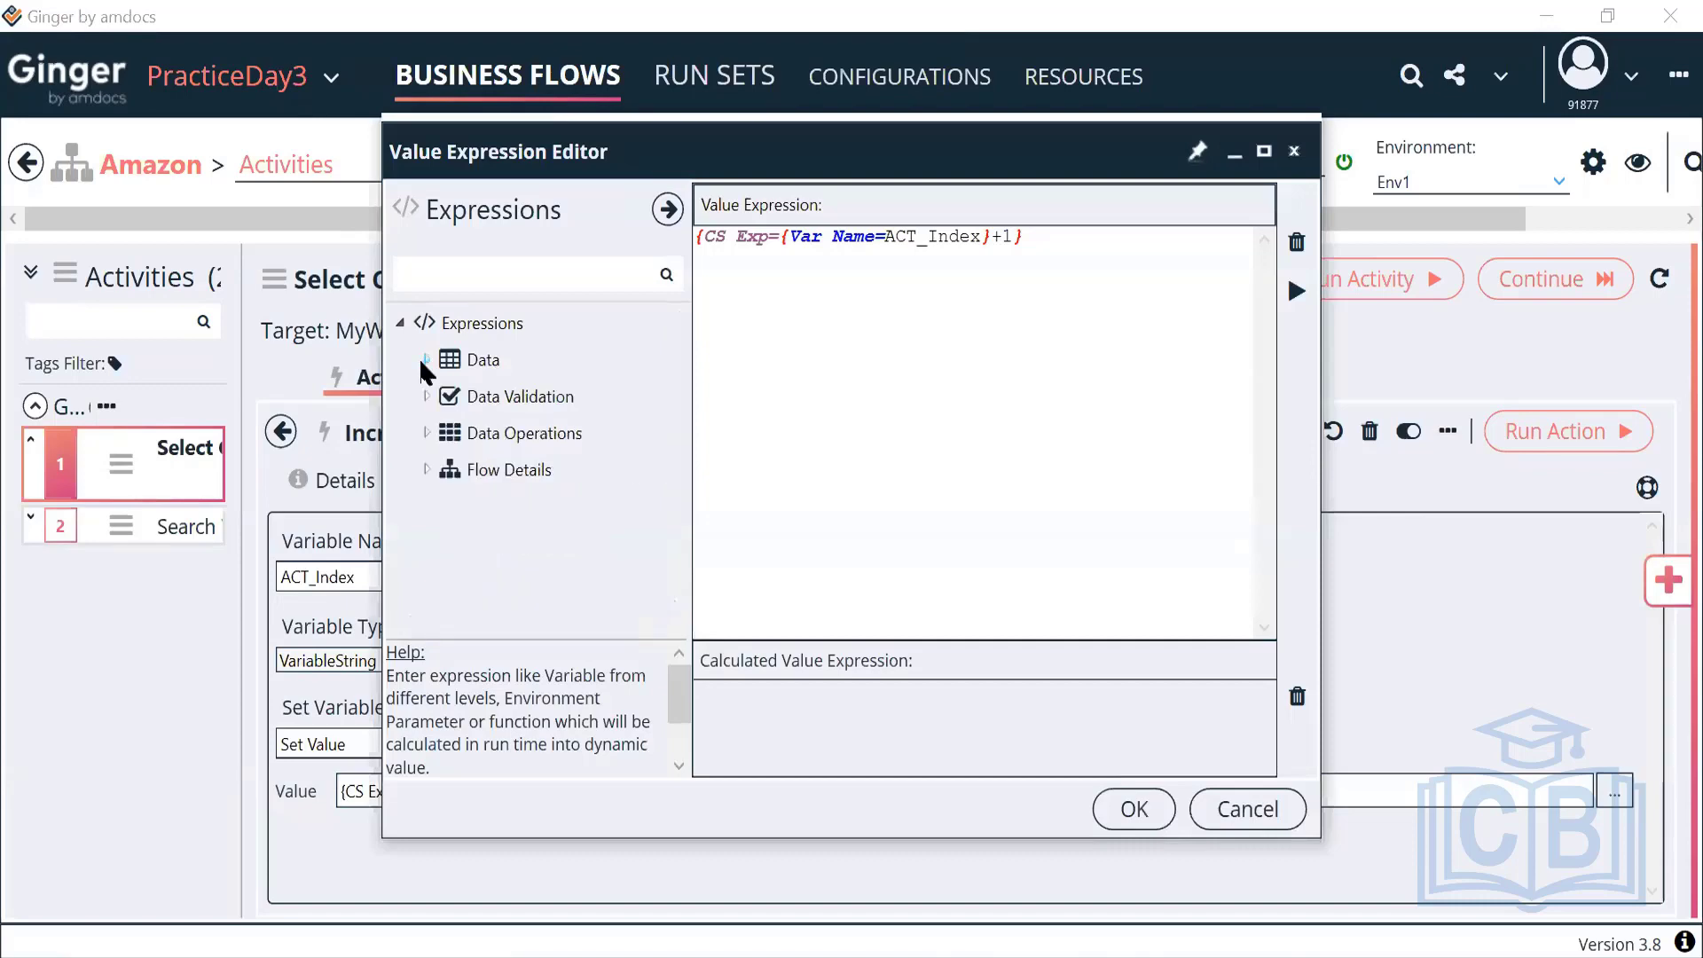
left_click(426, 433)
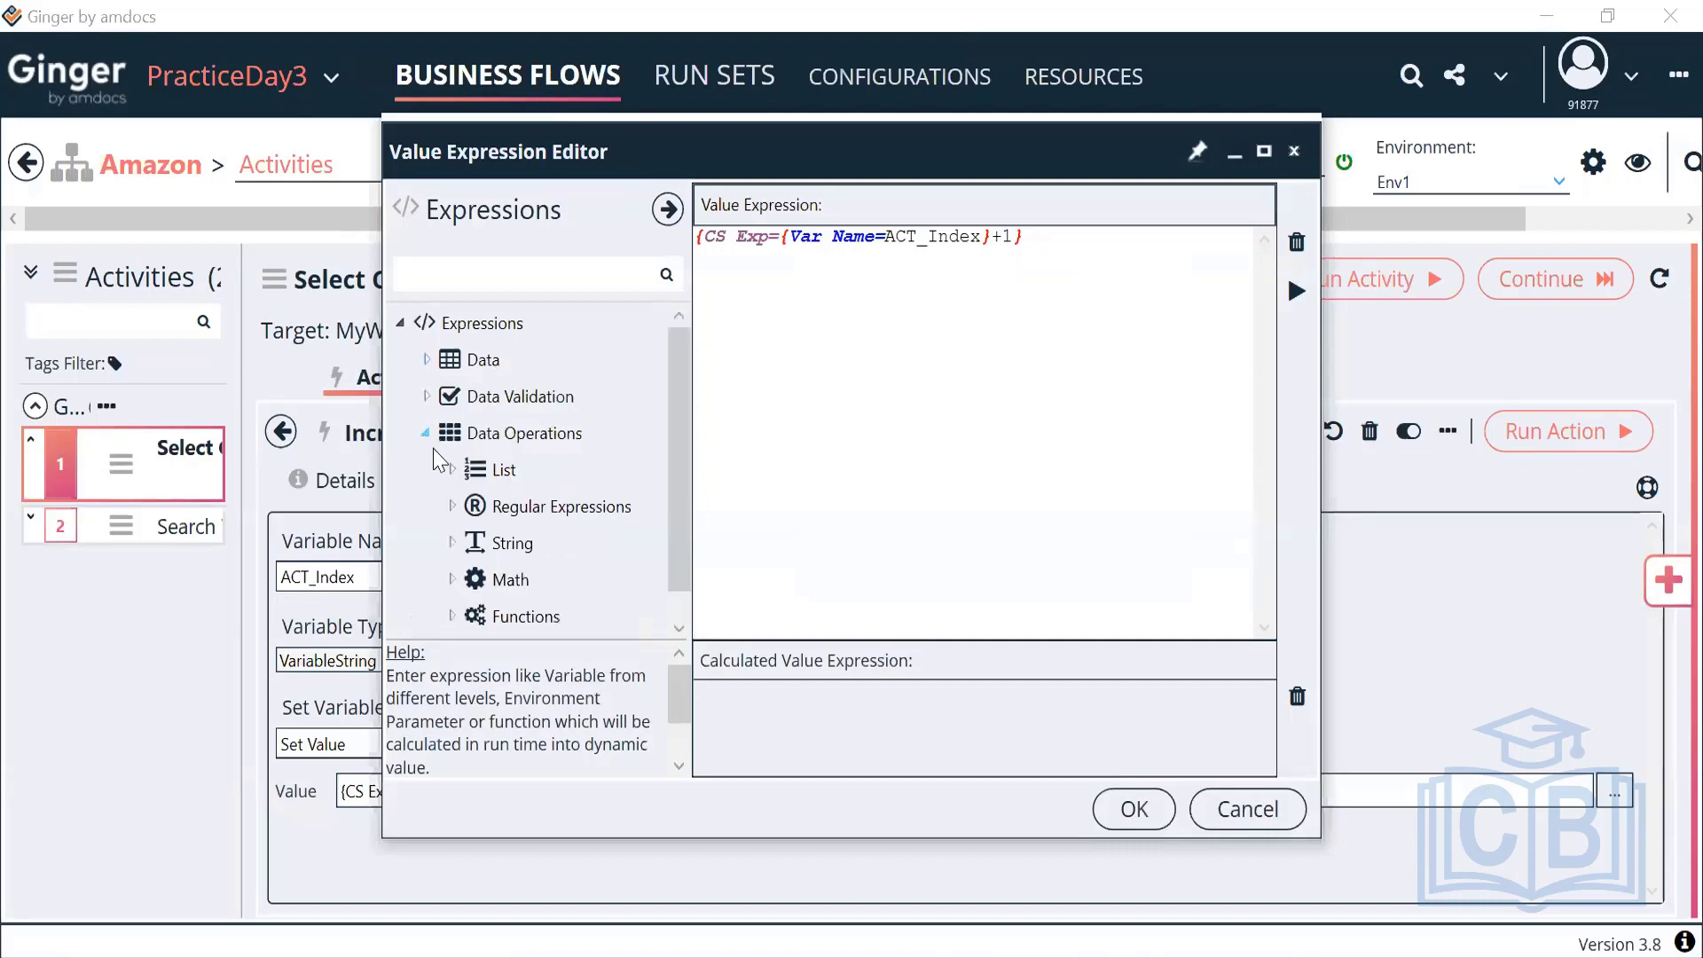
left_click(450, 579)
scroll(448, 576, "down", 1)
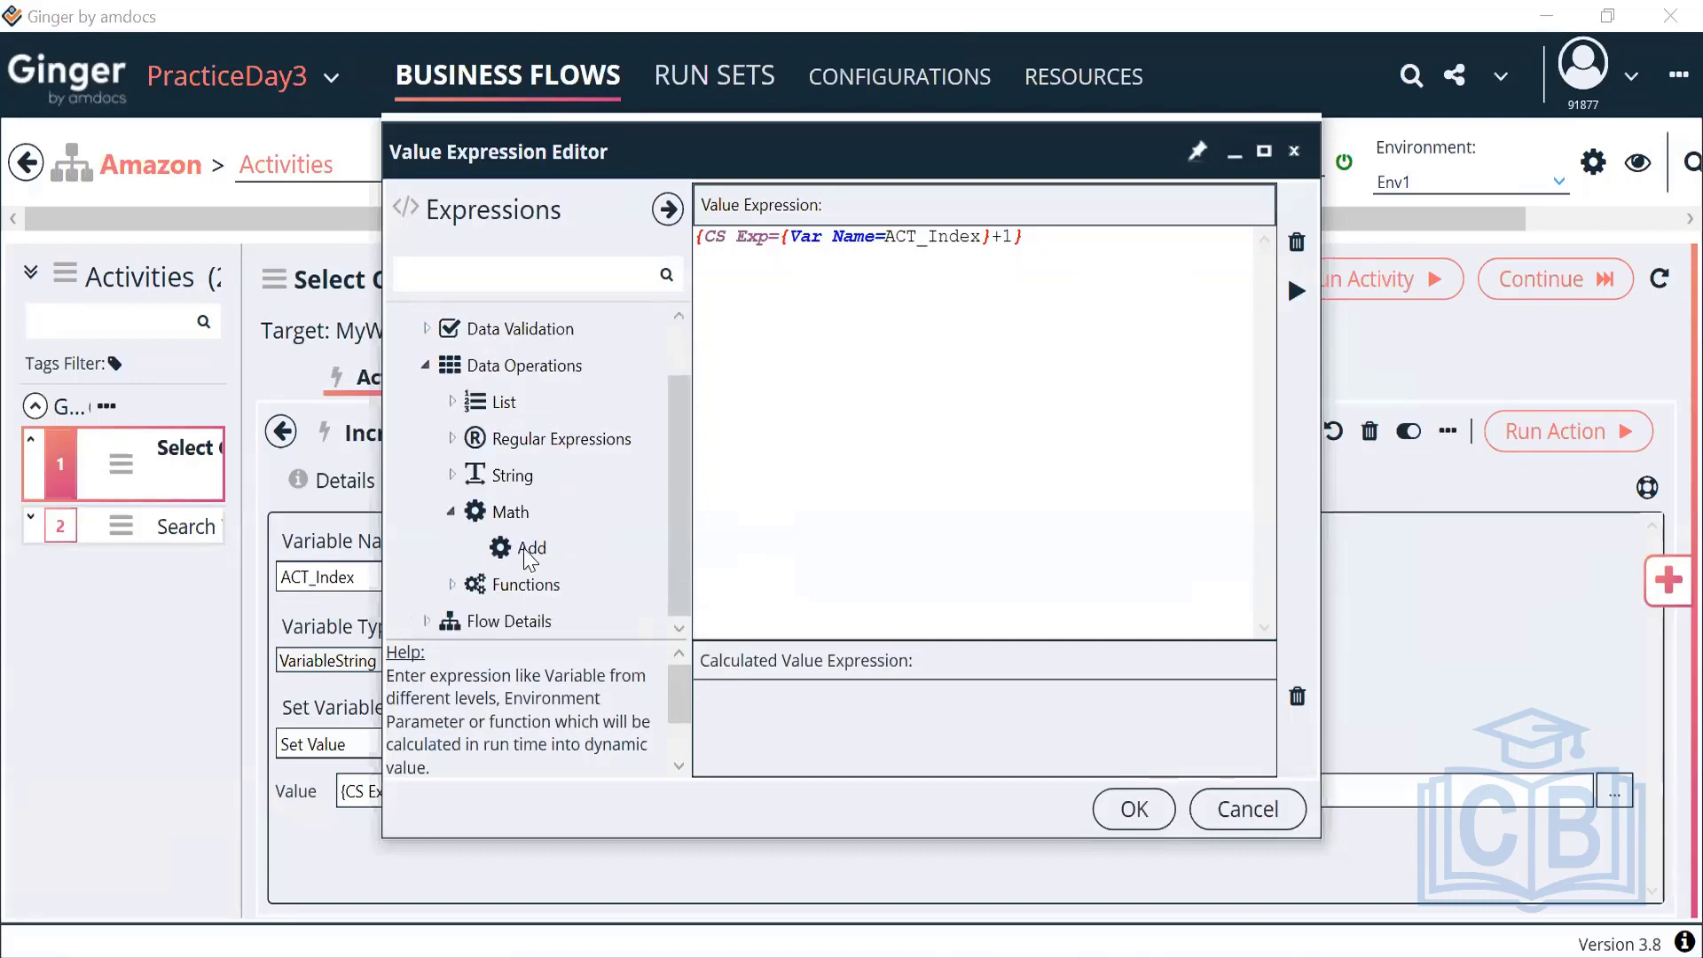
left_click(532, 549)
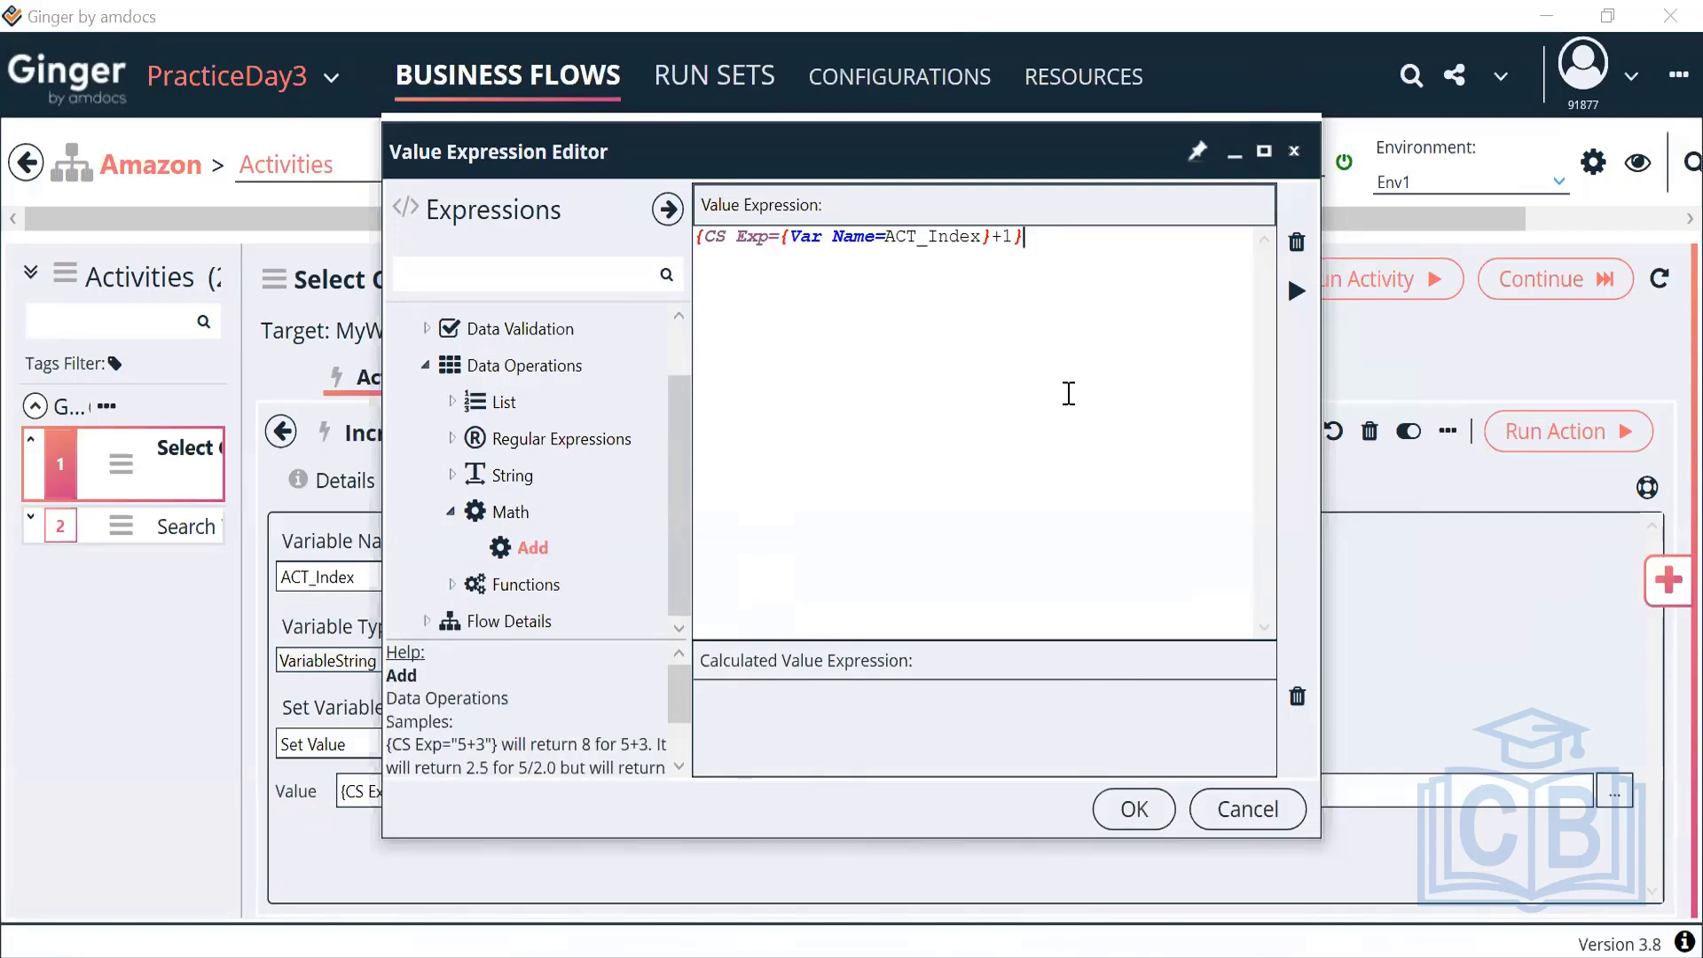
Step: Insert the Math Add sample {CS Exp=5+3} below the ACT_Index expression, compare the two and accept the expression editor
double_click(525, 551)
left_click_drag(838, 278, 694, 293)
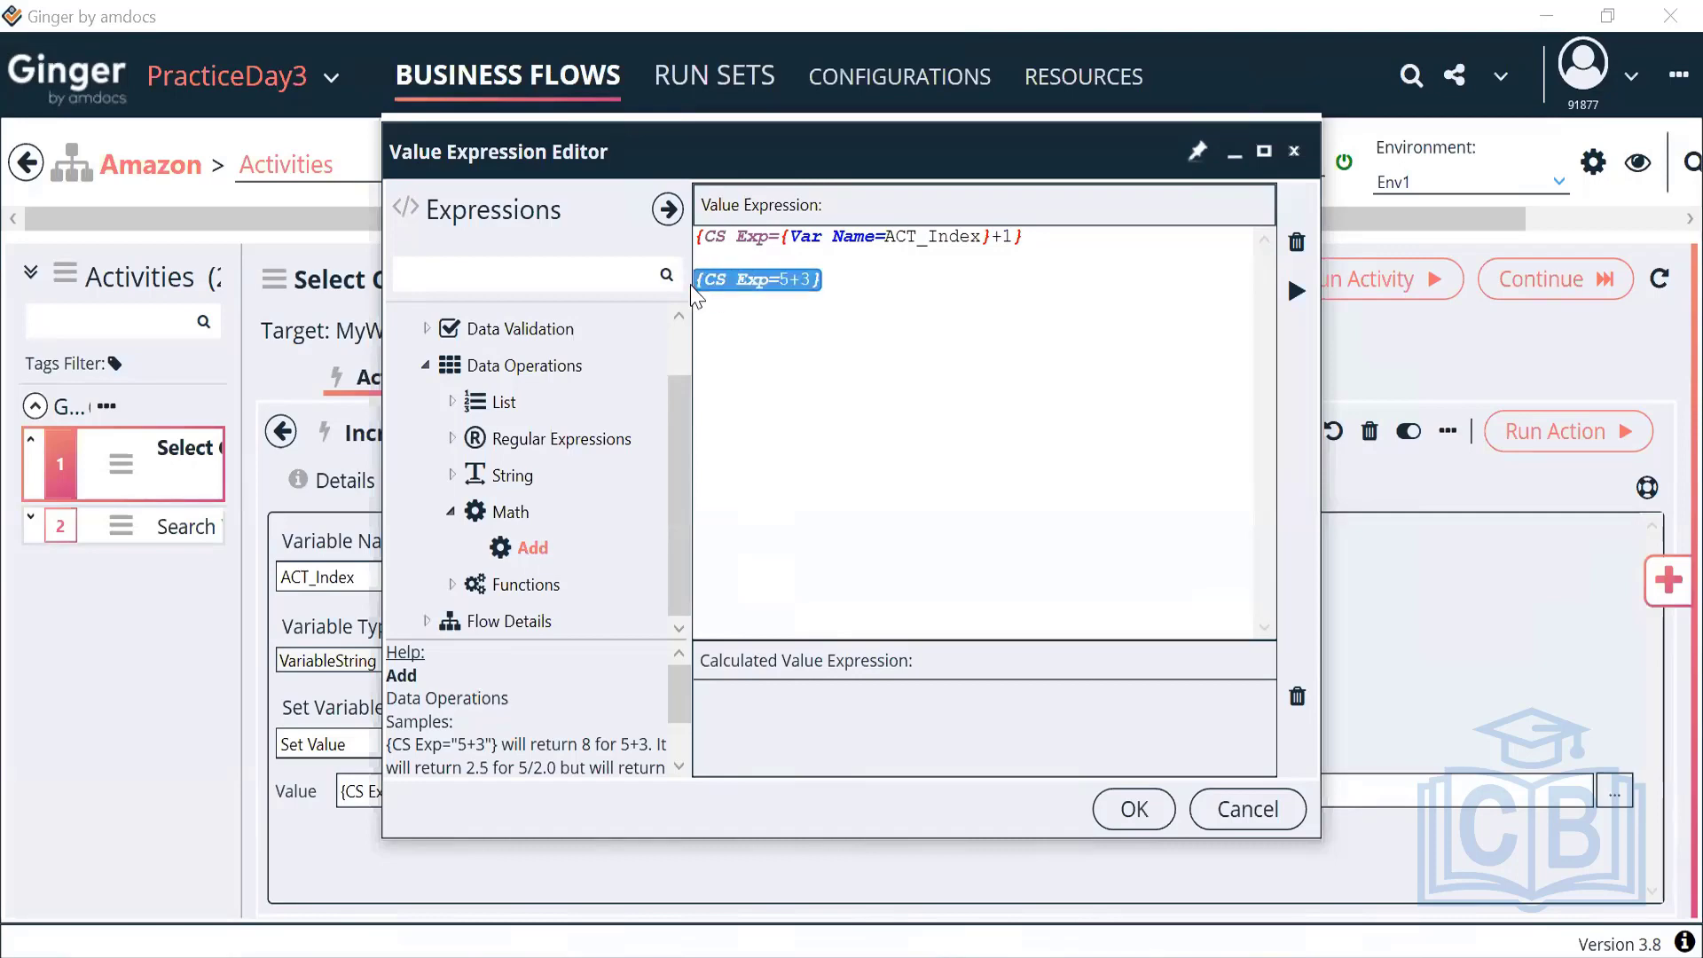
left_click(789, 284)
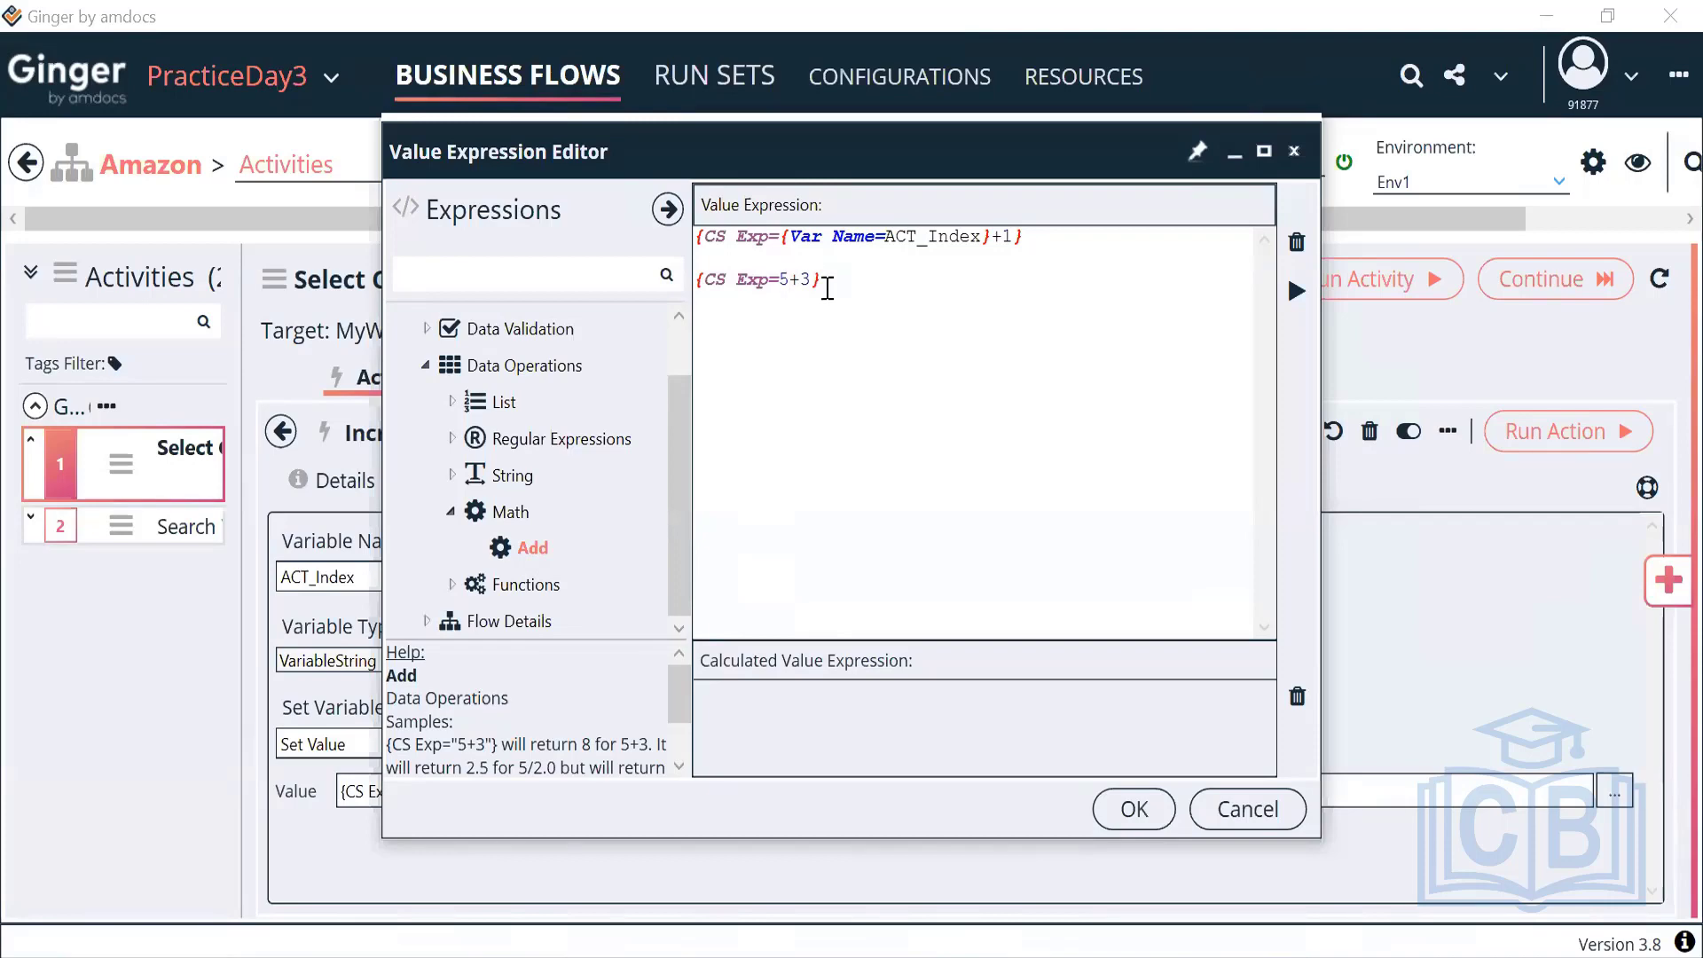
left_click_drag(779, 236, 1020, 236)
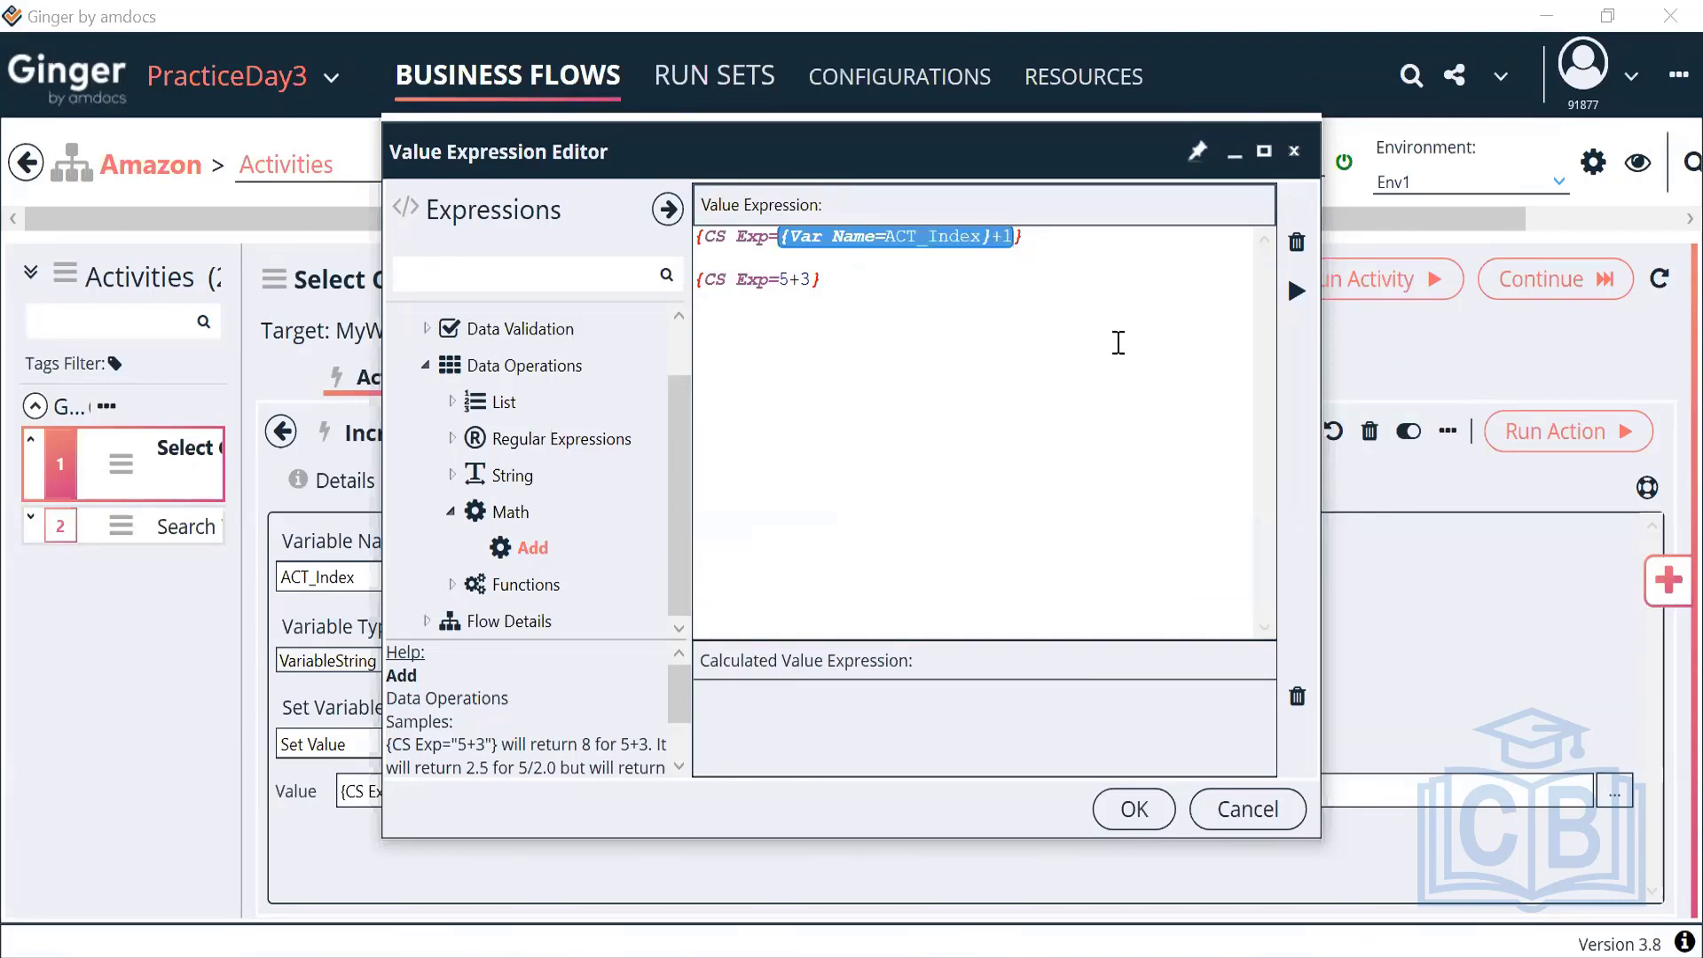
left_click(1136, 810)
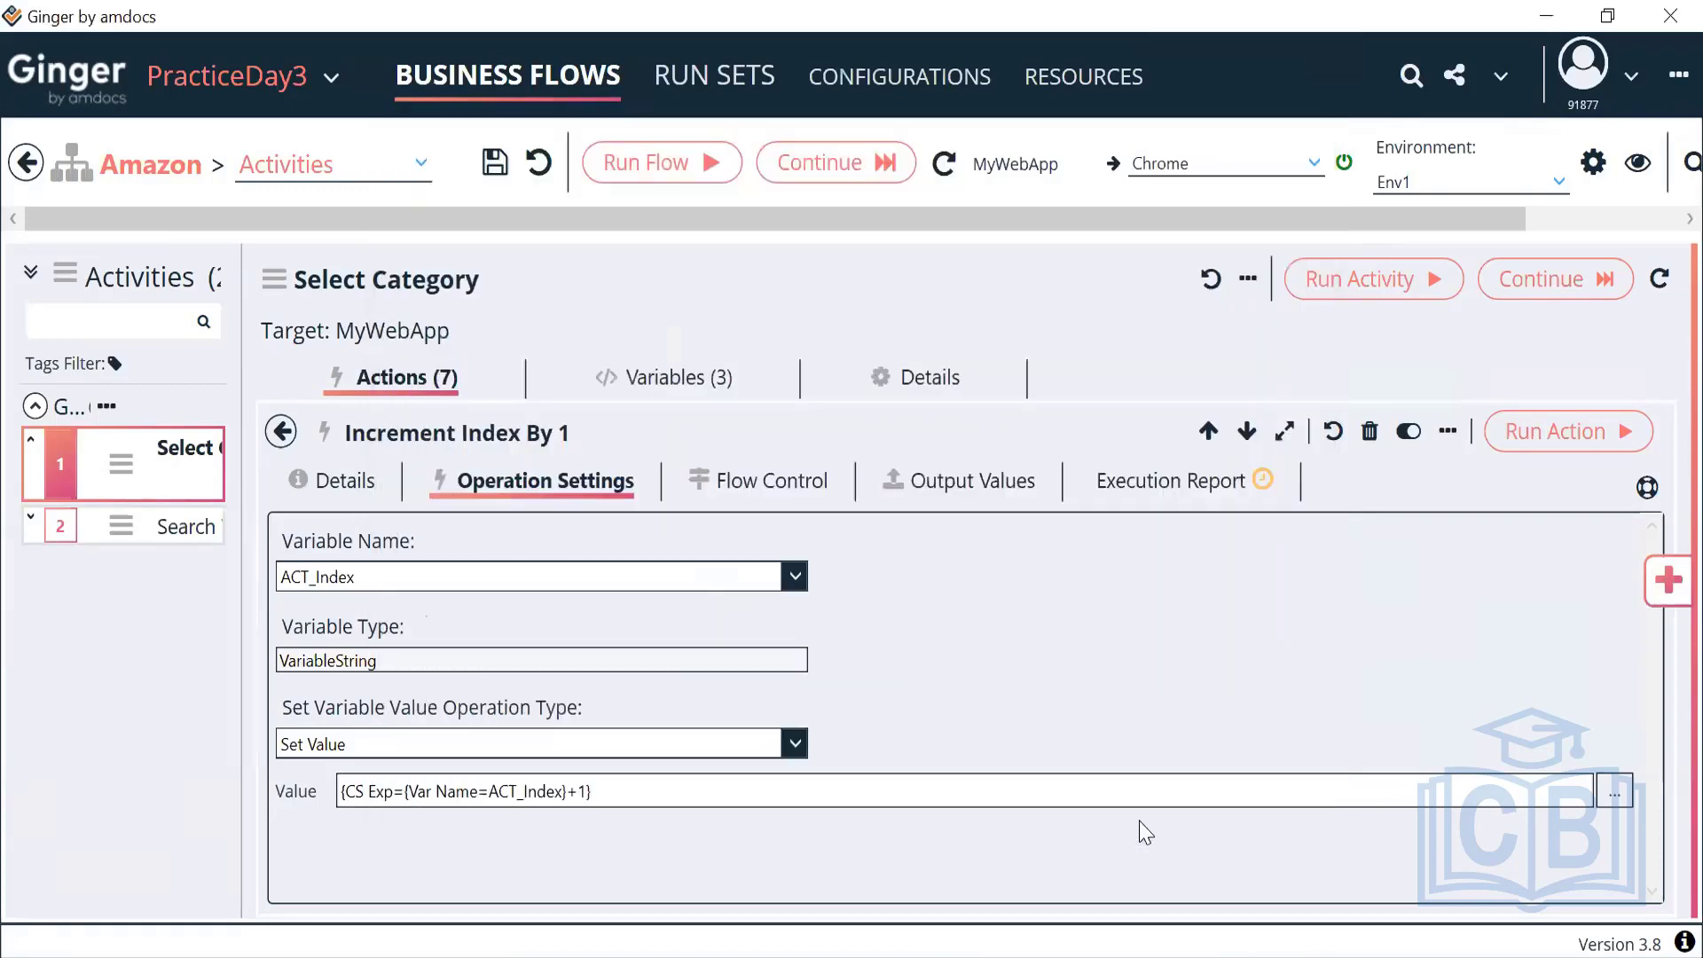
Step: Review the Increment Index By 1 value expression and check the index value used by the Select Category action
left_click_drag(626, 788, 318, 792)
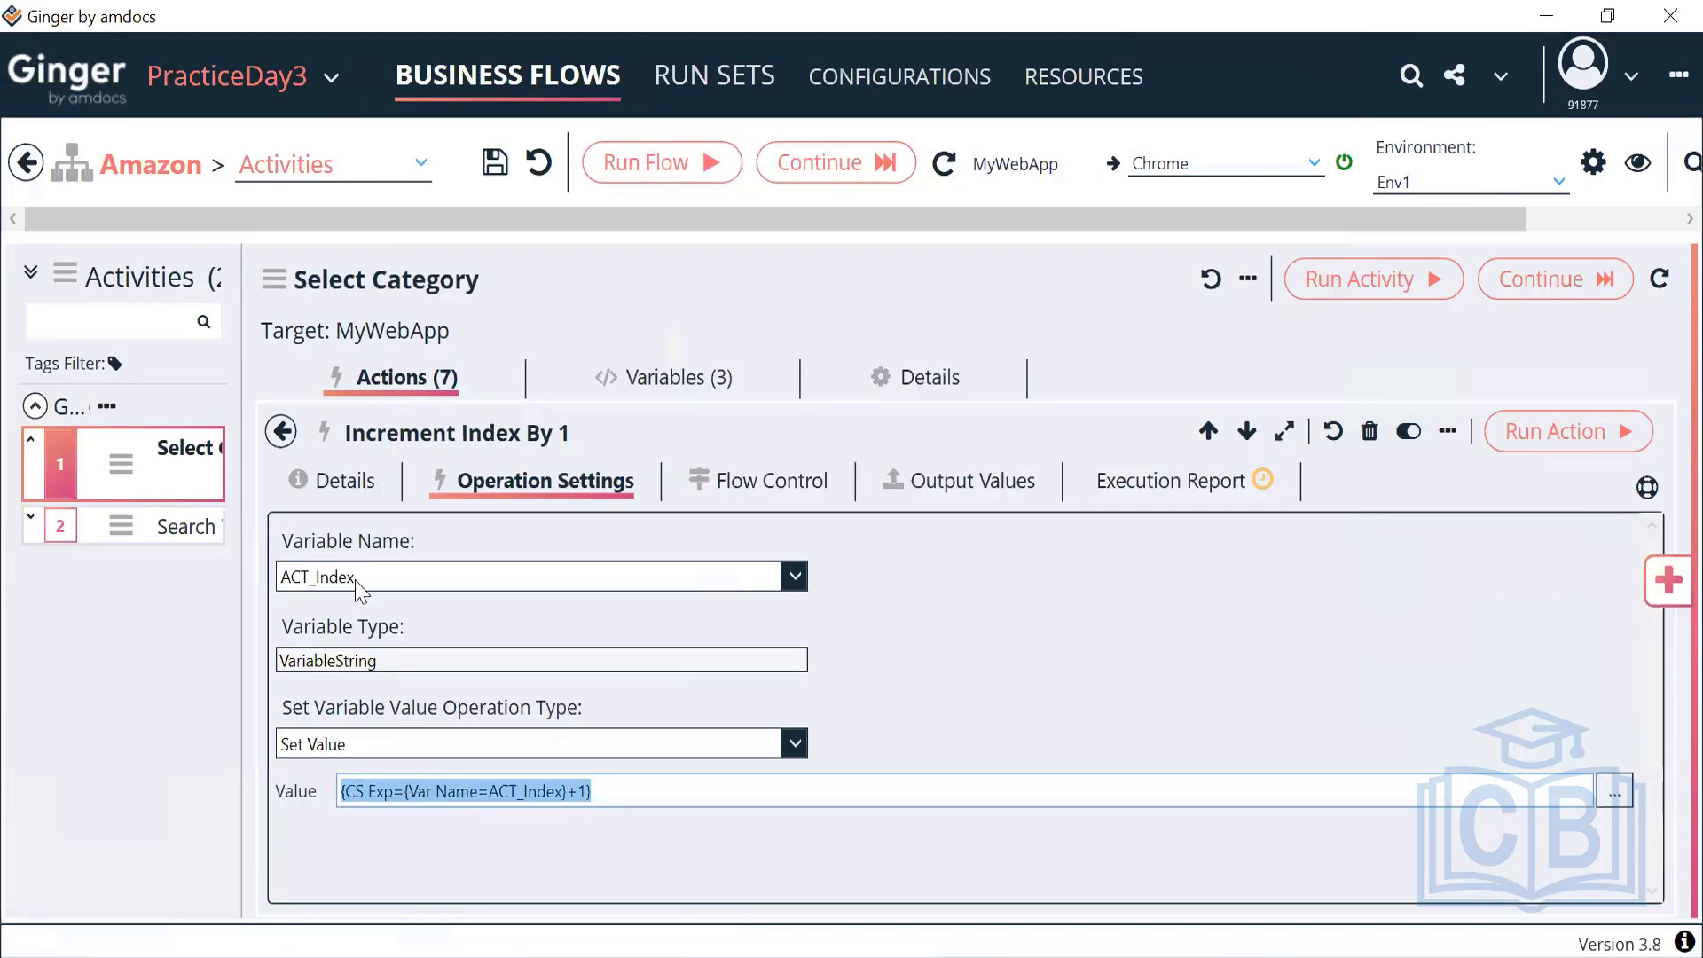
left_click(278, 431)
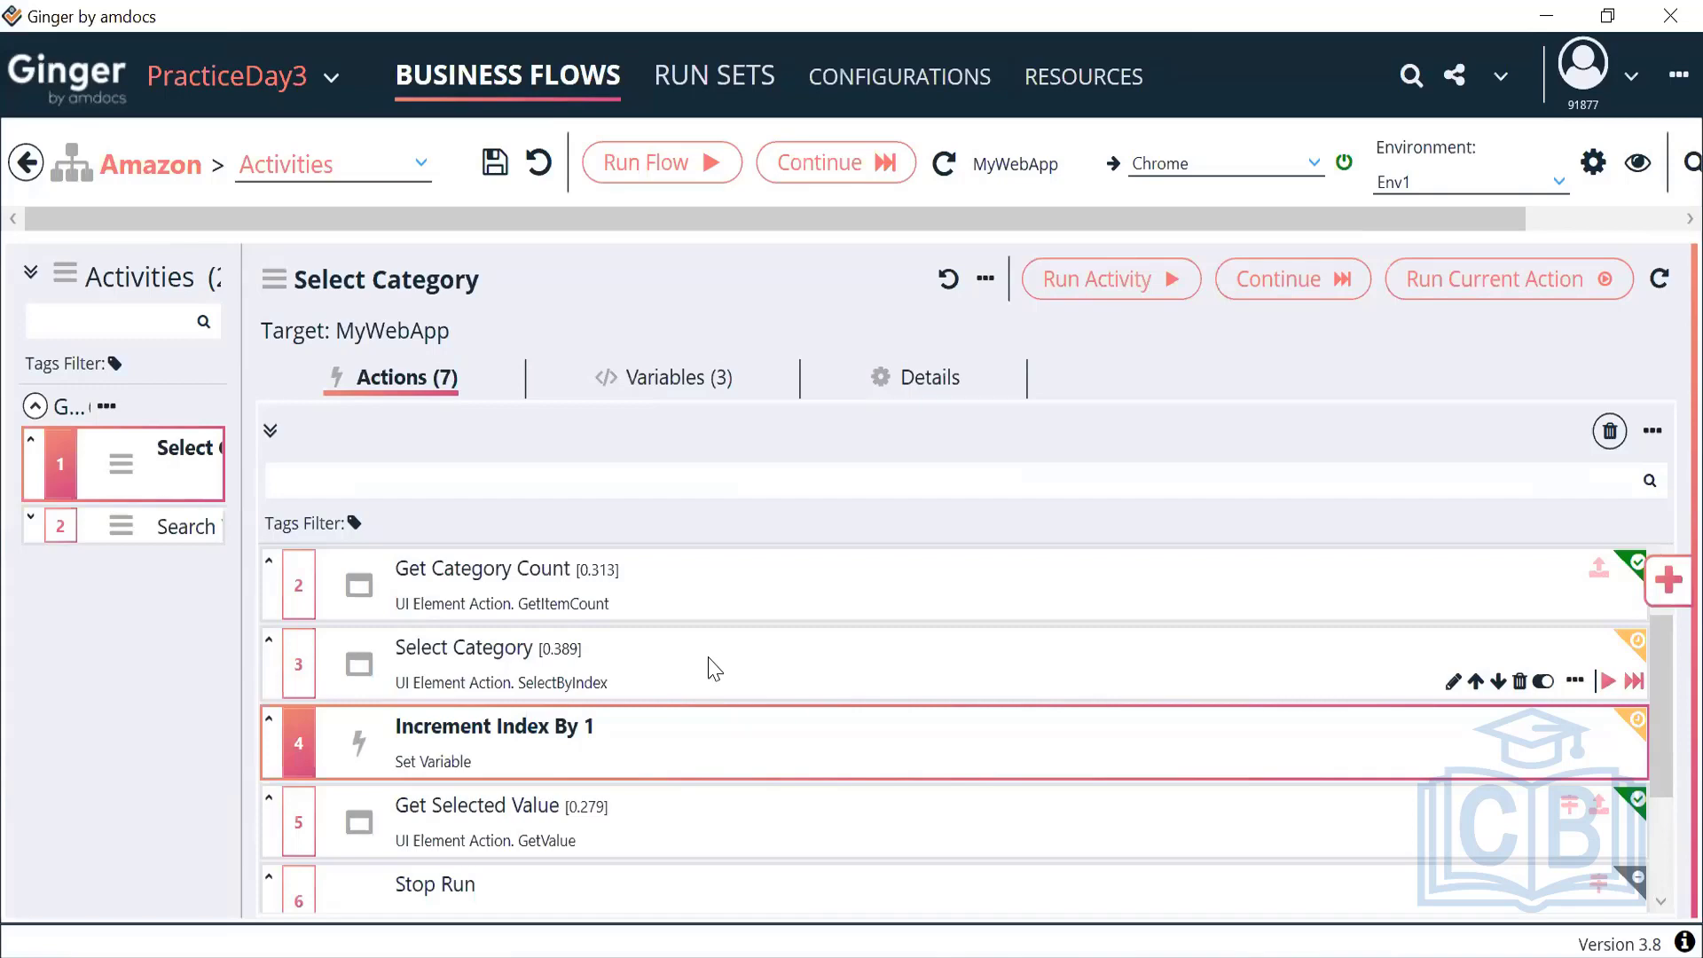
left_click(705, 680)
double_click(705, 680)
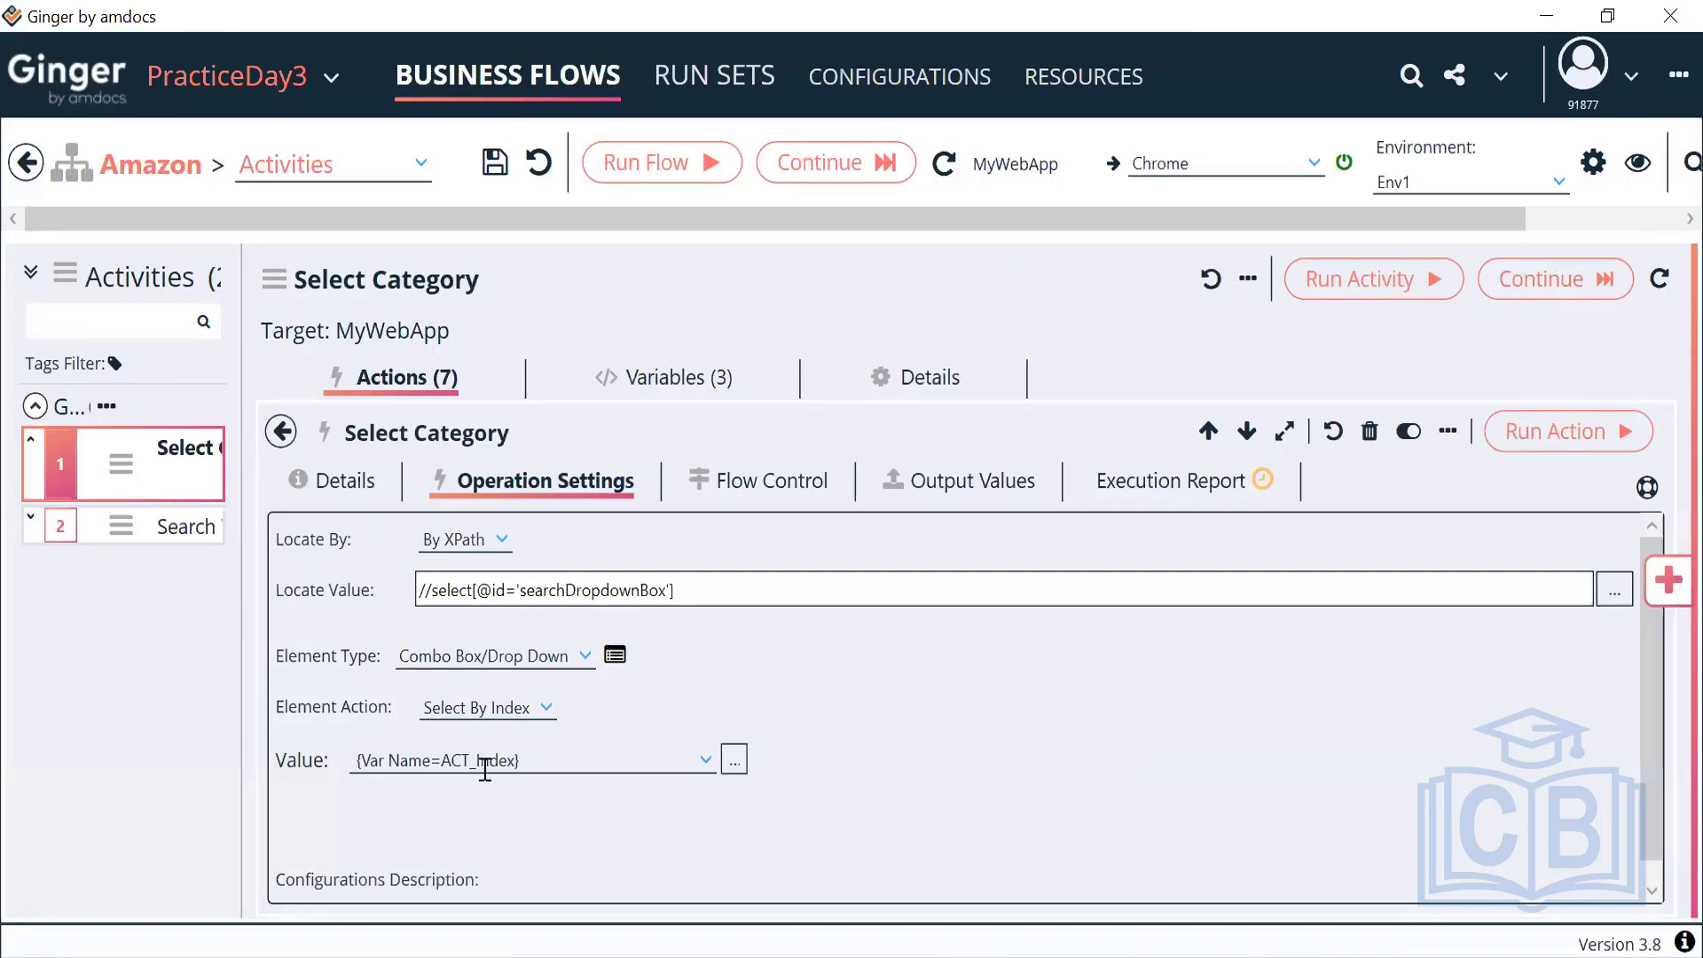
left_click(281, 433)
Step: Reopen the Increment Index By 1 action and examine how its value expression updates ACT_Index
double_click(563, 754)
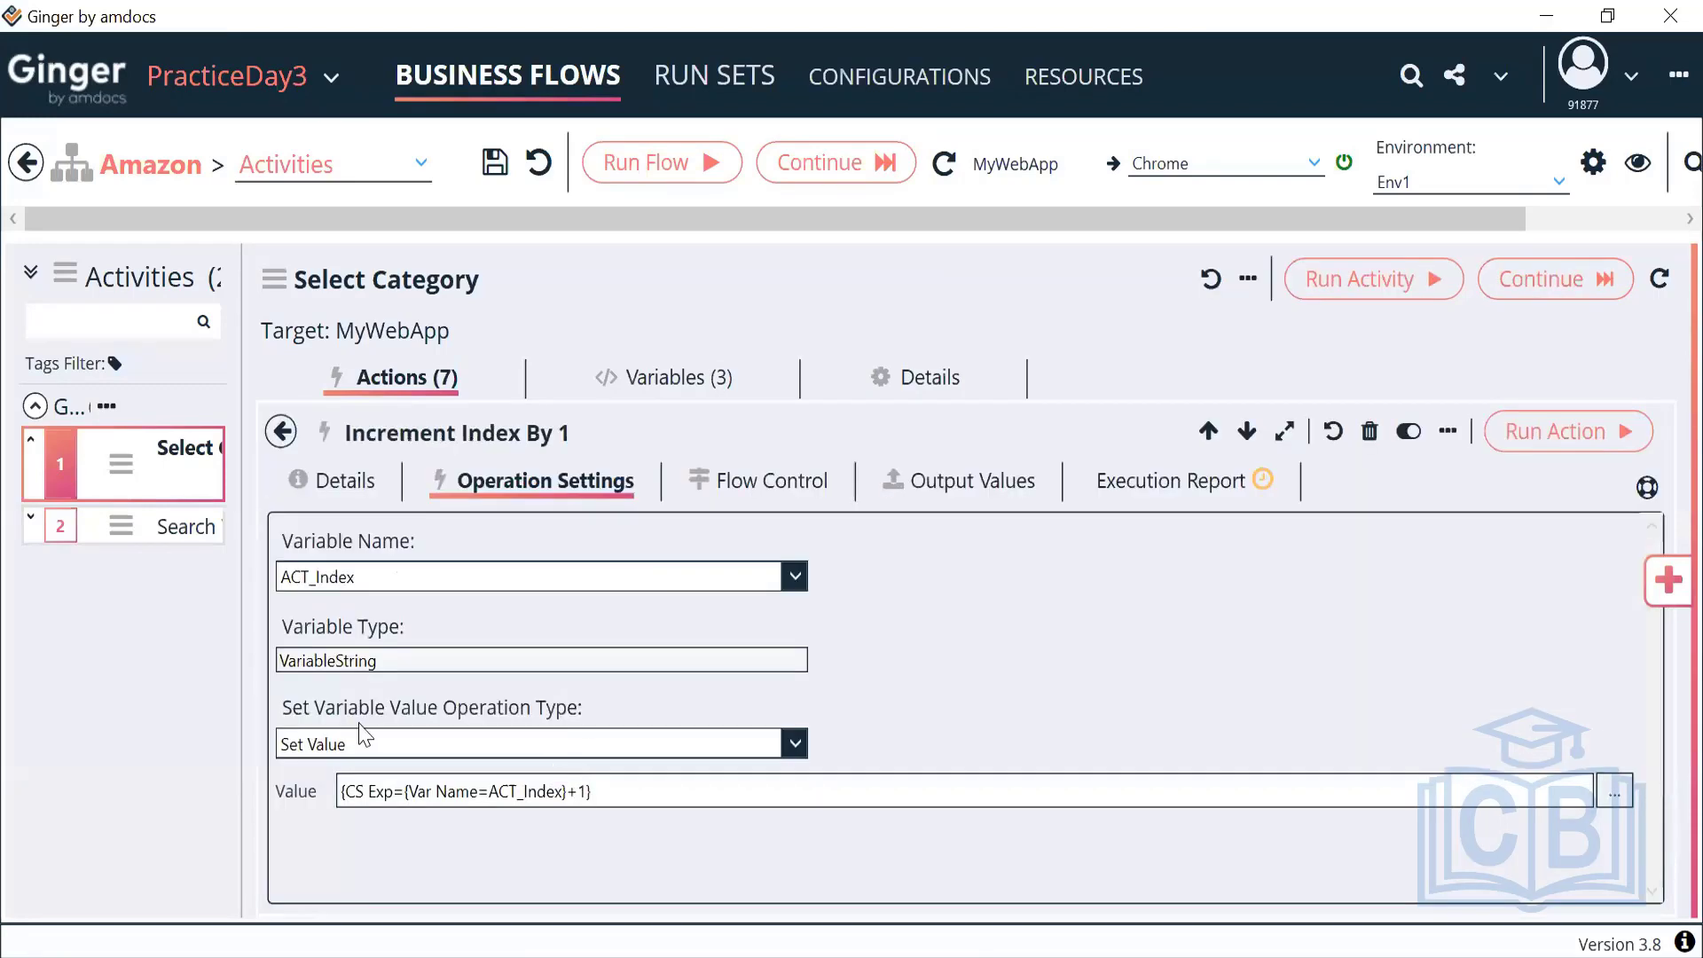
left_click(616, 792)
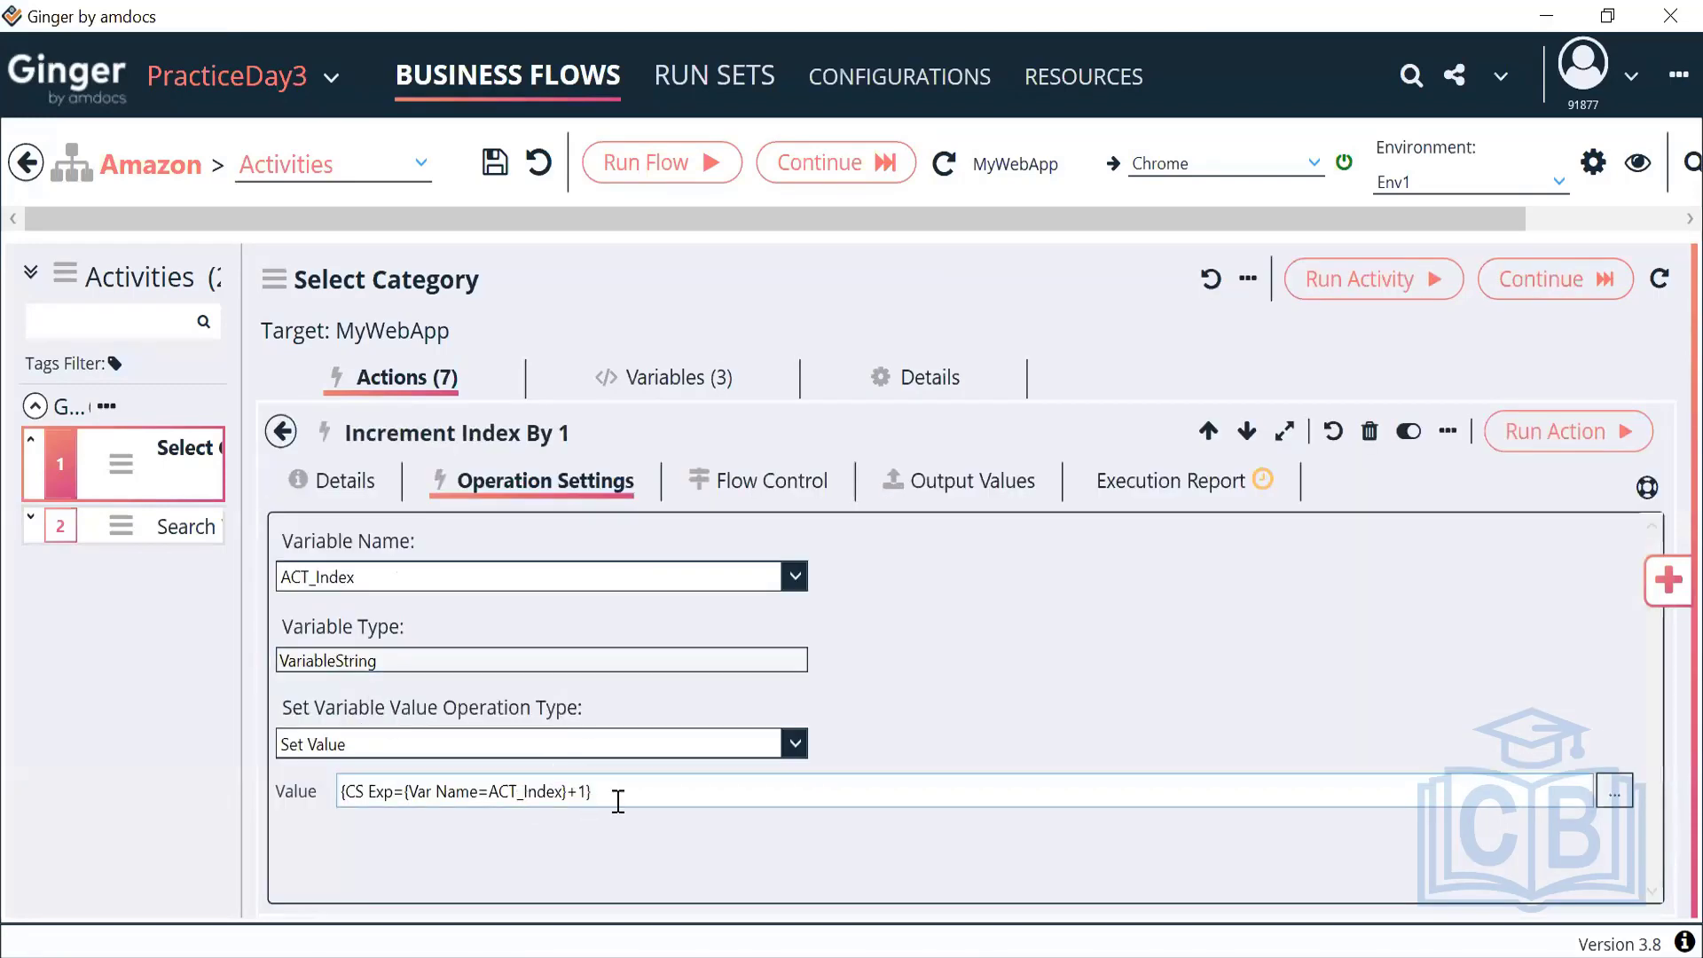
left_click_drag(616, 792, 322, 790)
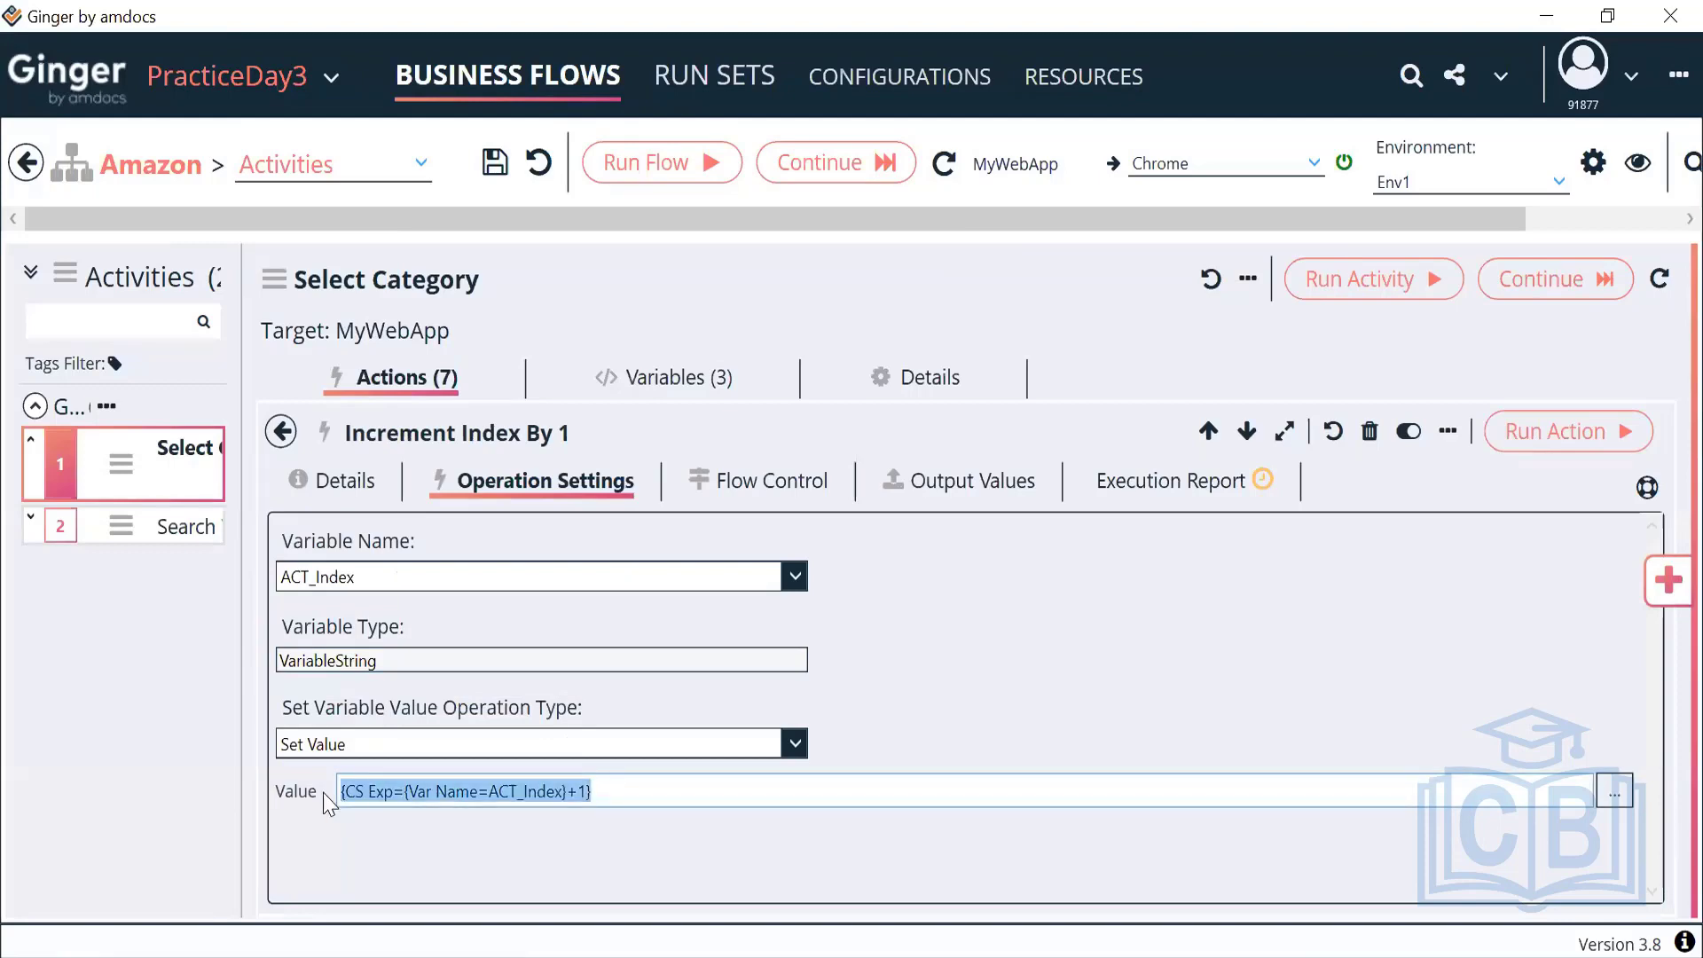
left_click(282, 432)
Step: Review the looping order between the Select Category and Increment Index By 1 actions in the activity
left_click(563, 681)
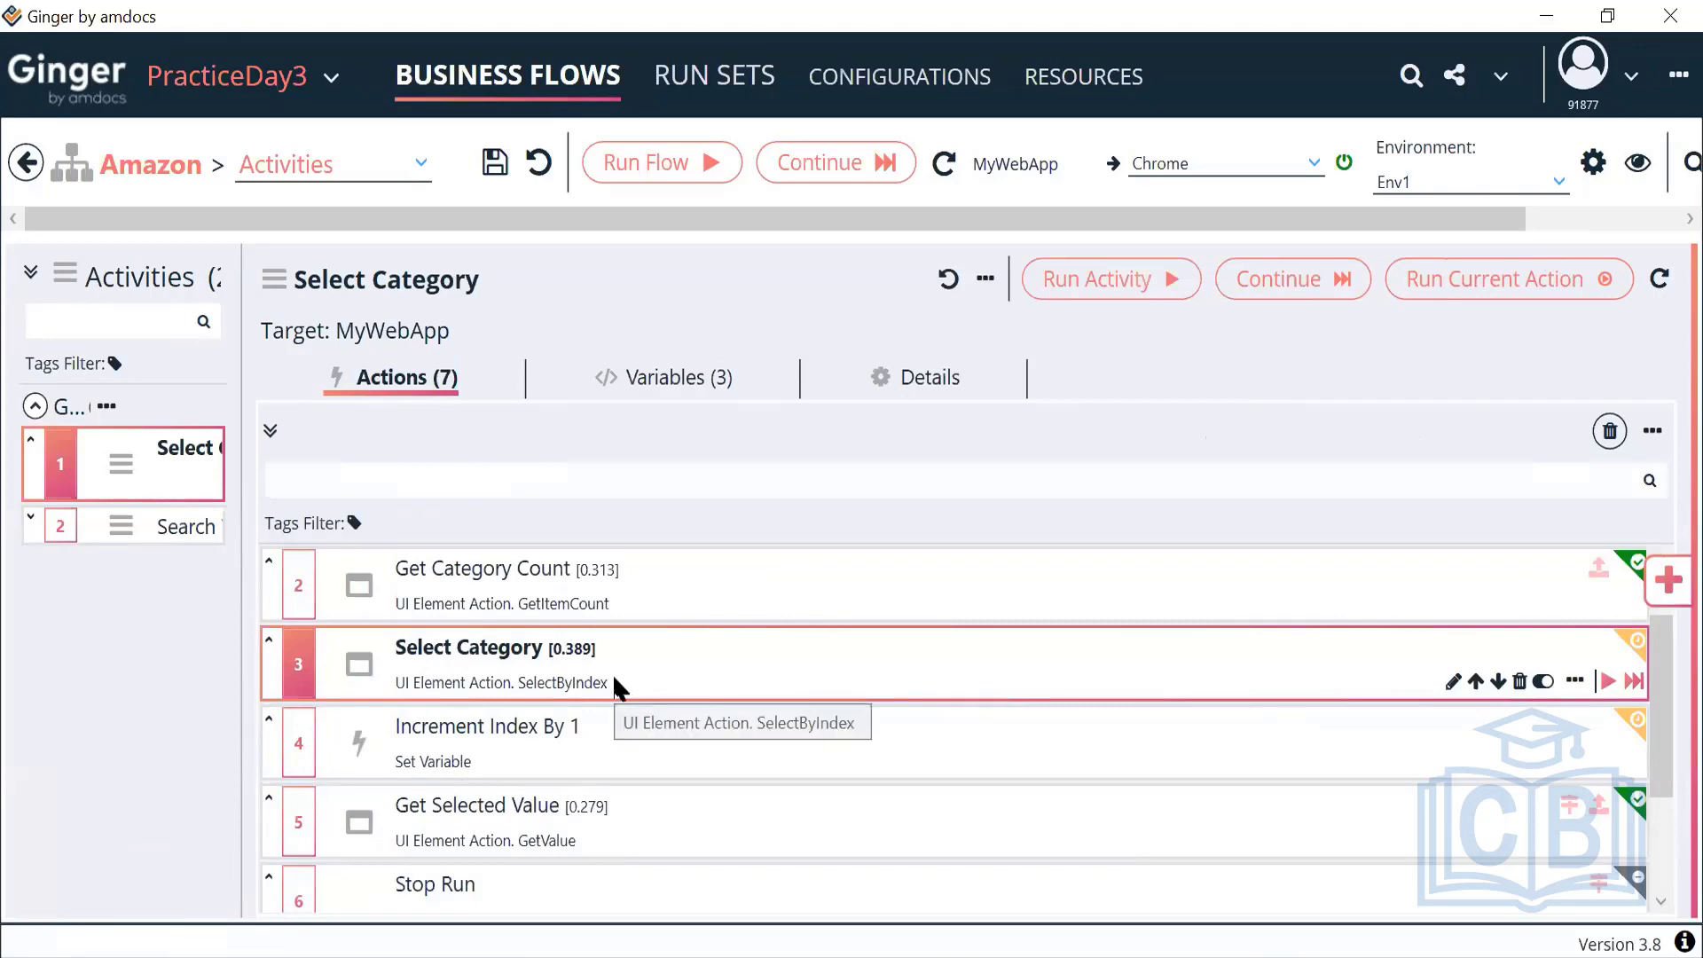
left_click(627, 745)
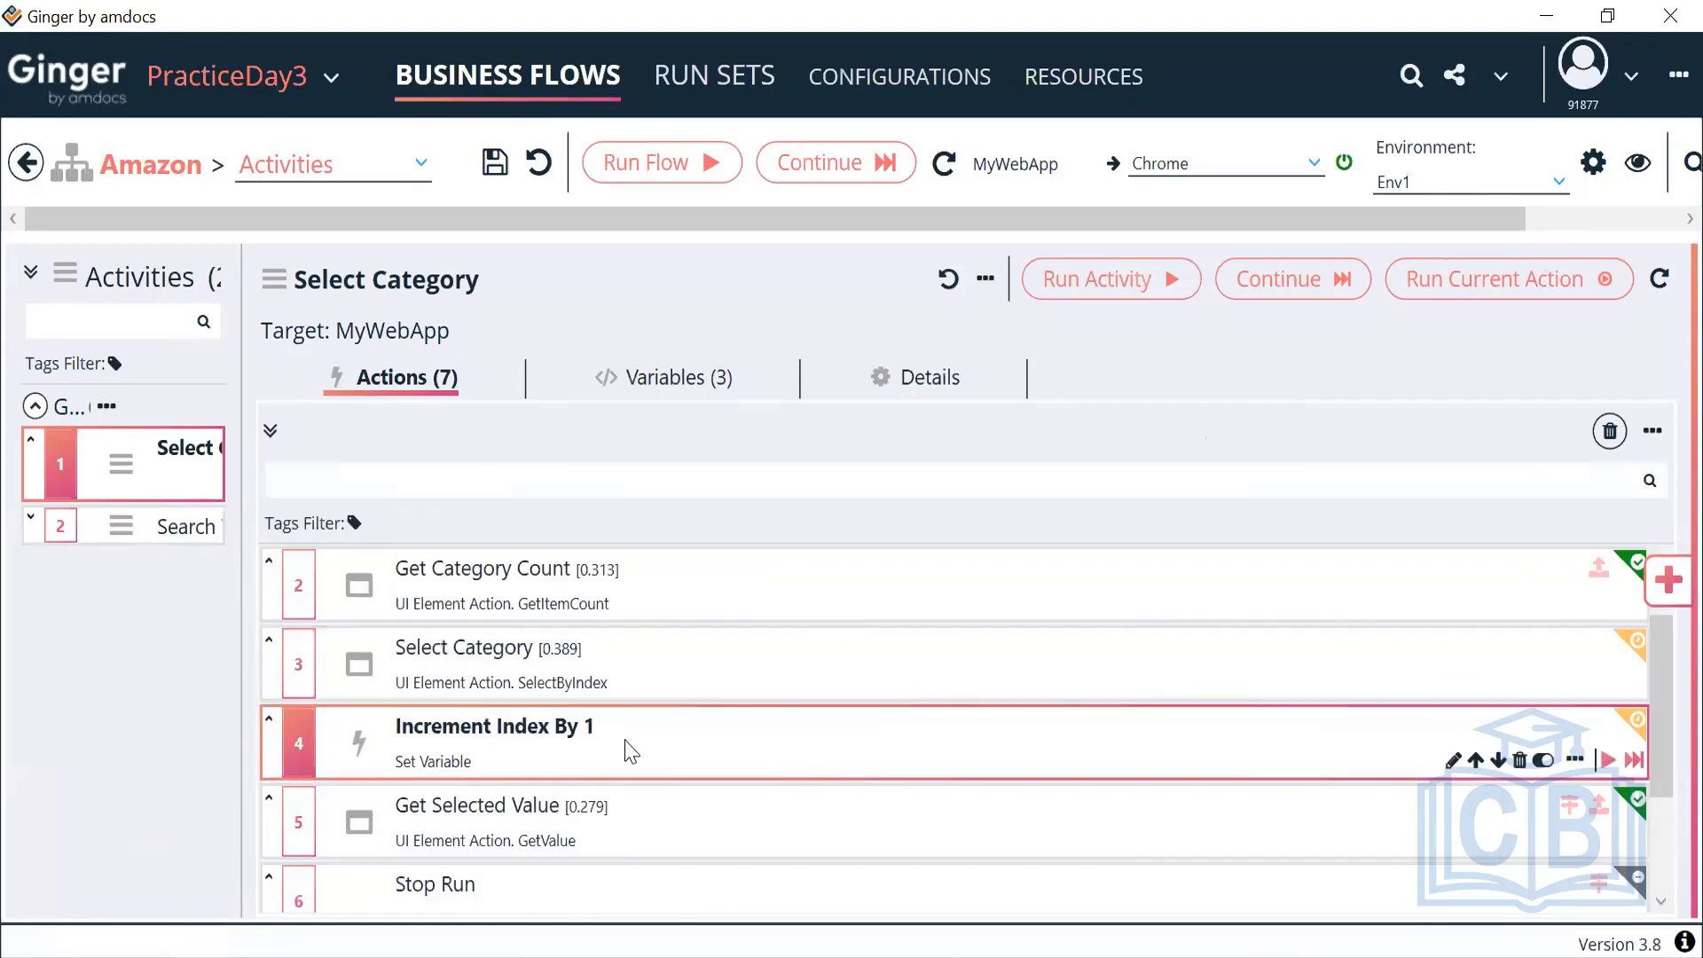
left_click(624, 682)
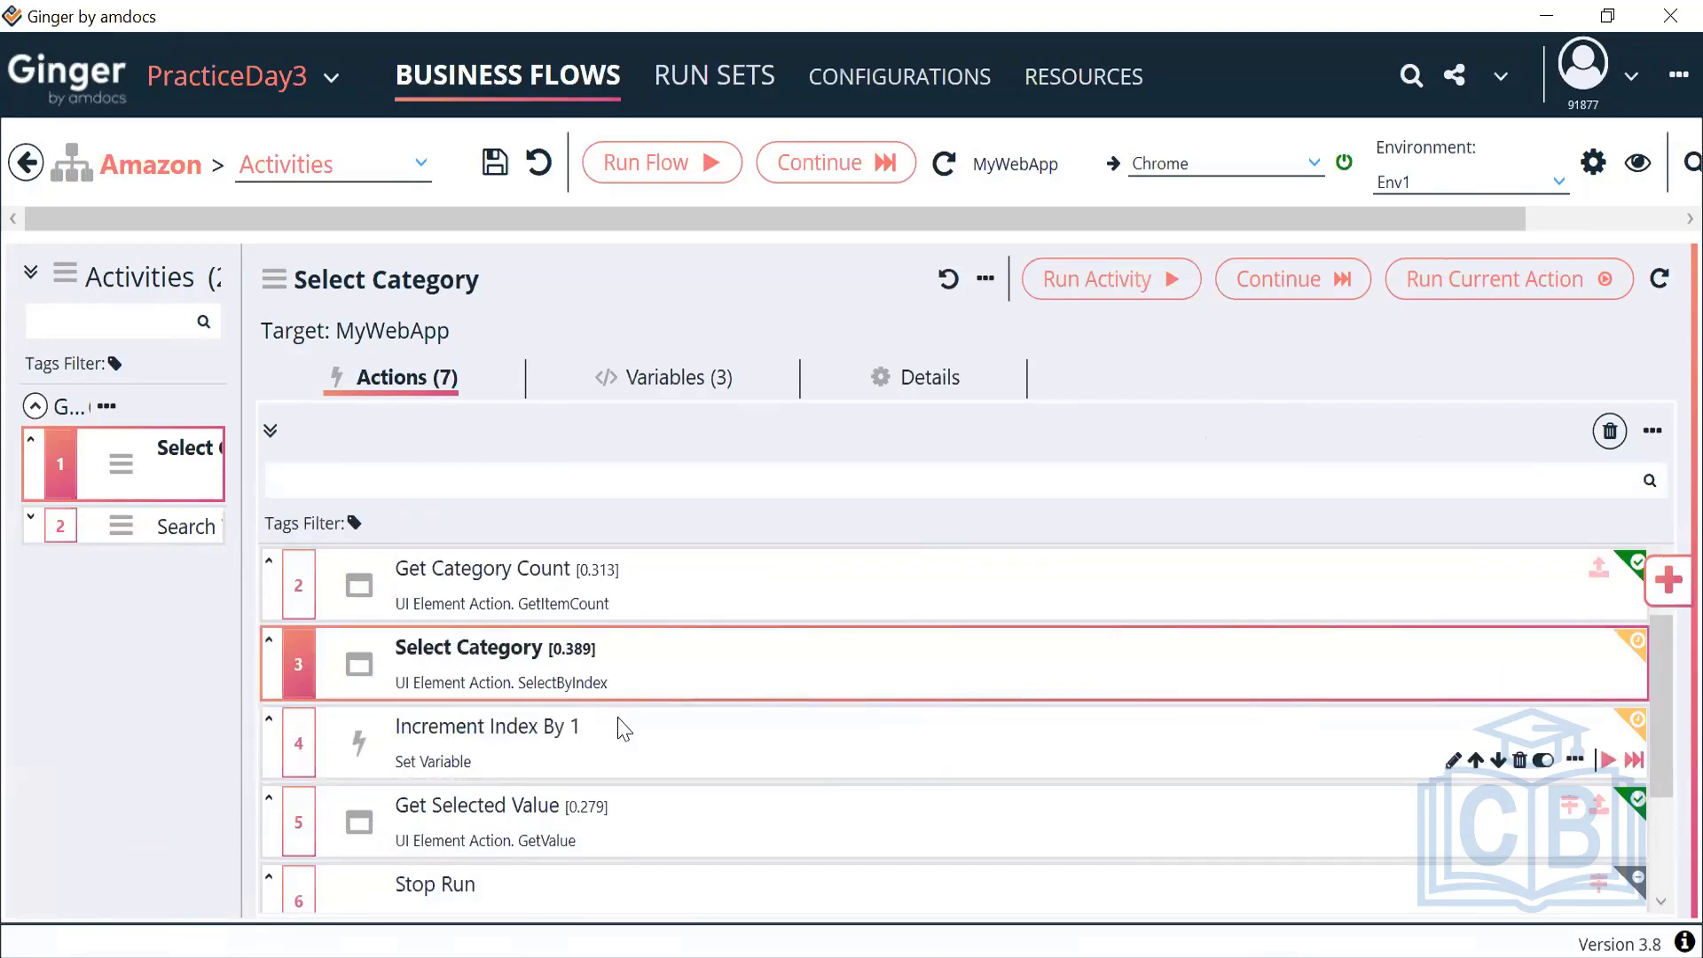
left_click(621, 724)
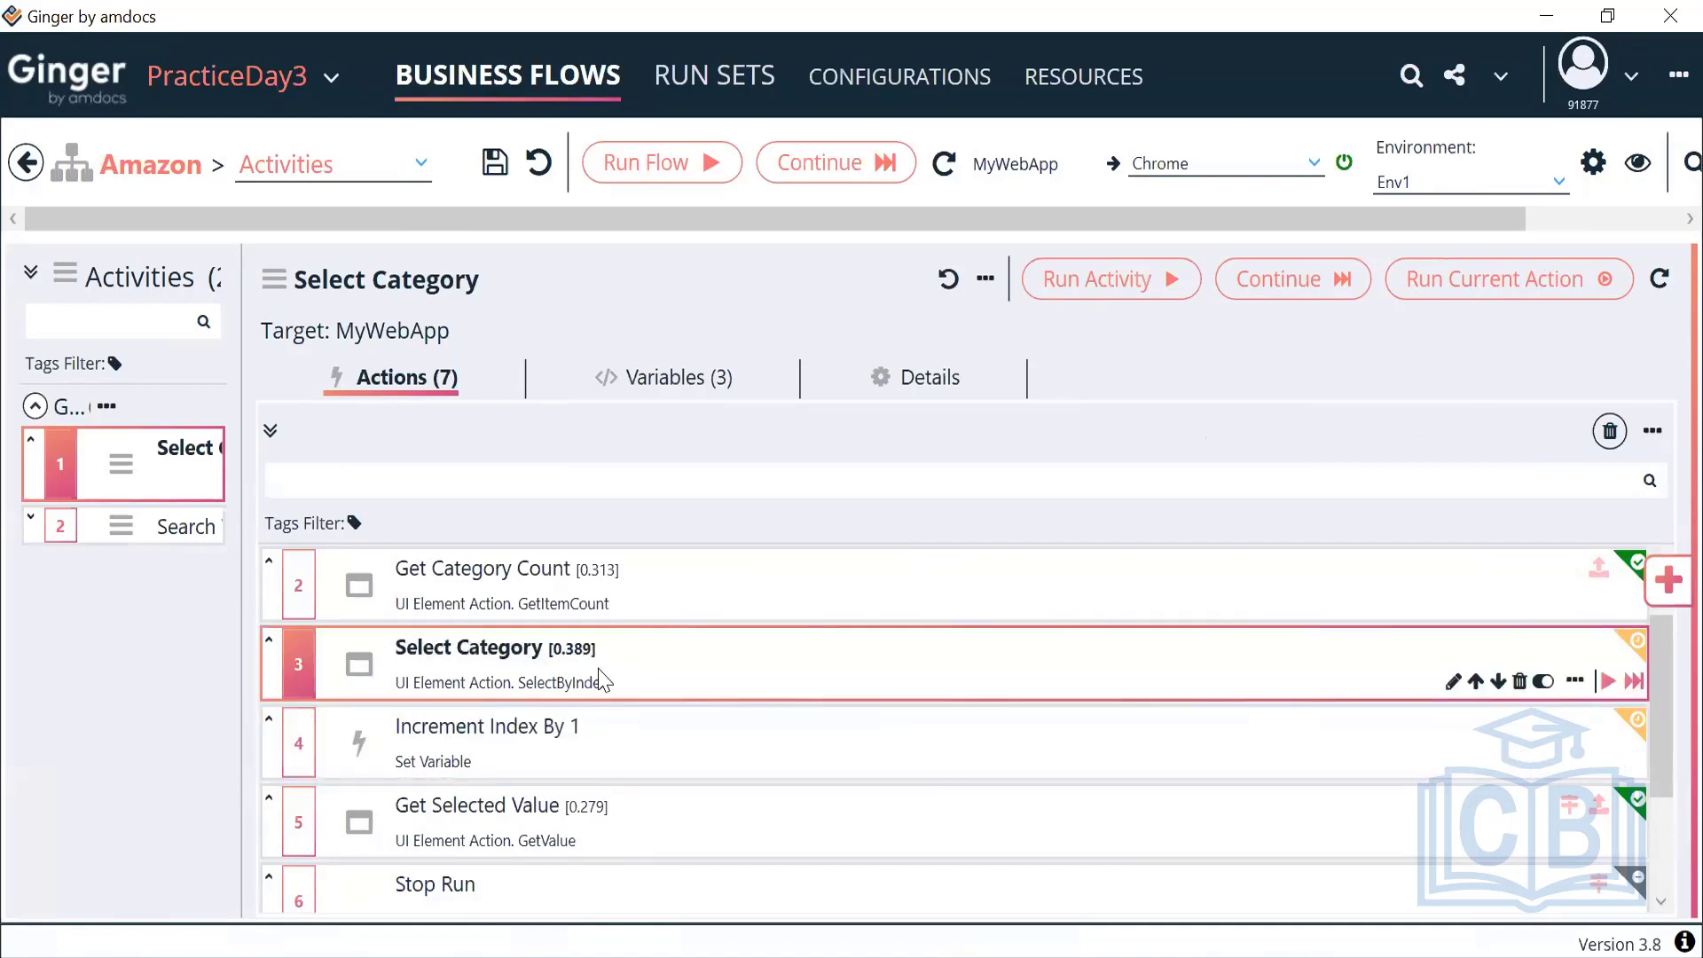
left_click(613, 718)
left_click(644, 655)
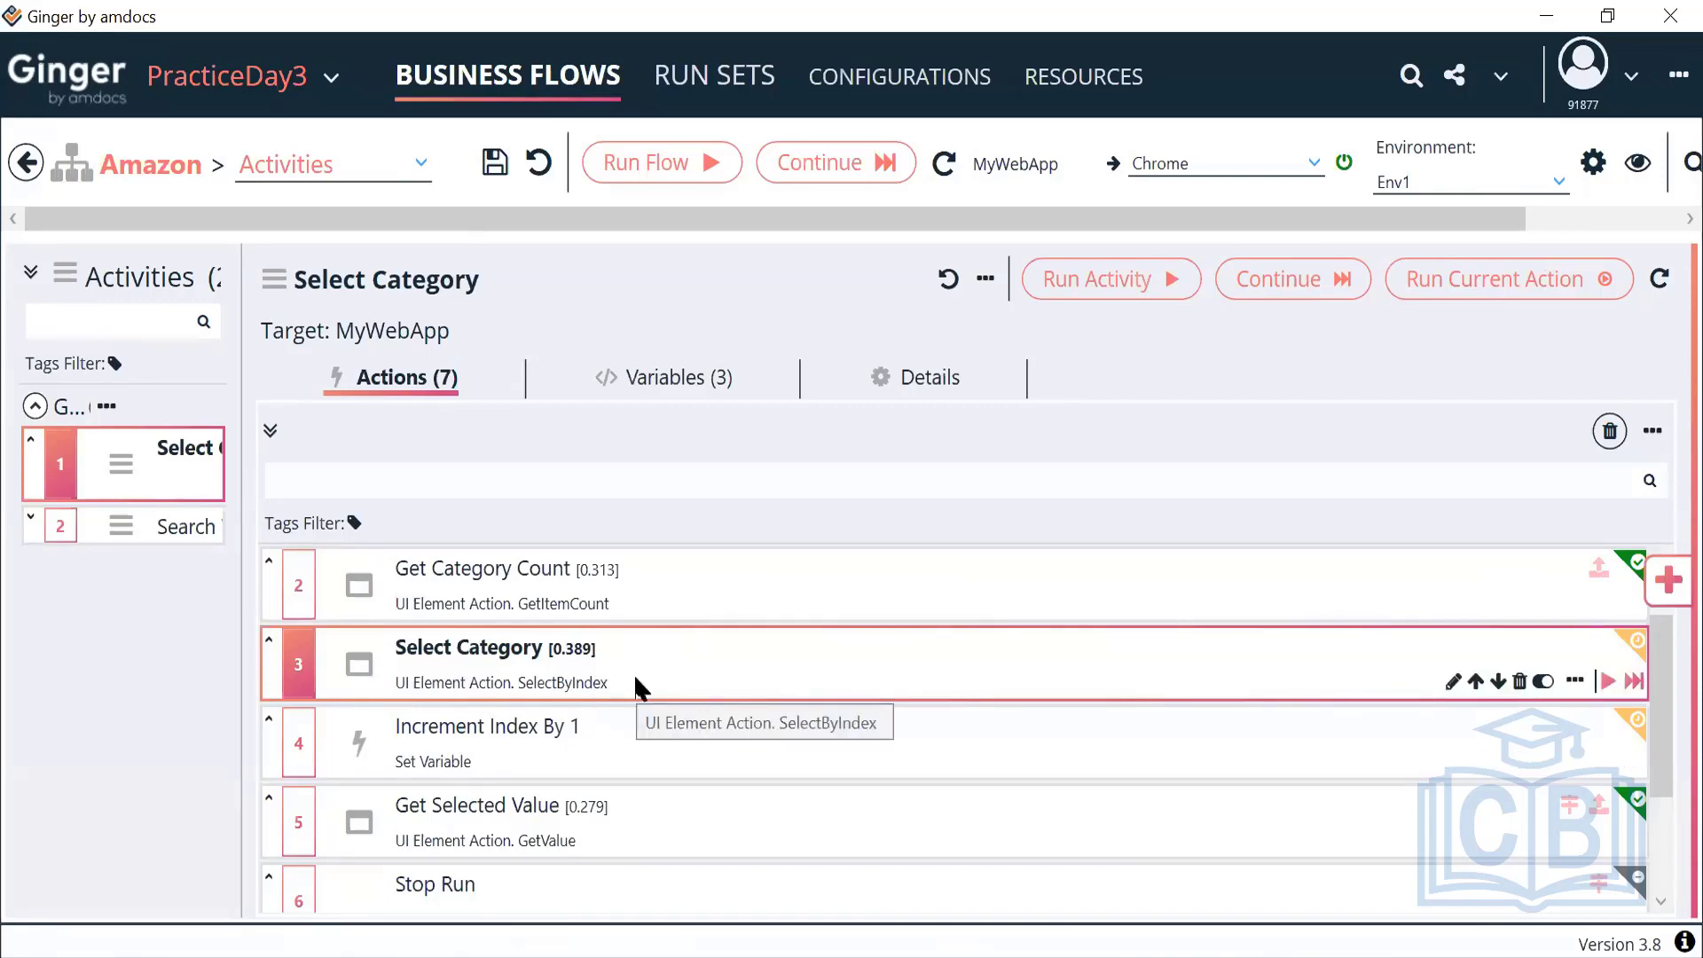
Step: Add a flow control condition to the Increment Index By 1 action with GoTo Action targeting Select Category
double_click(671, 718)
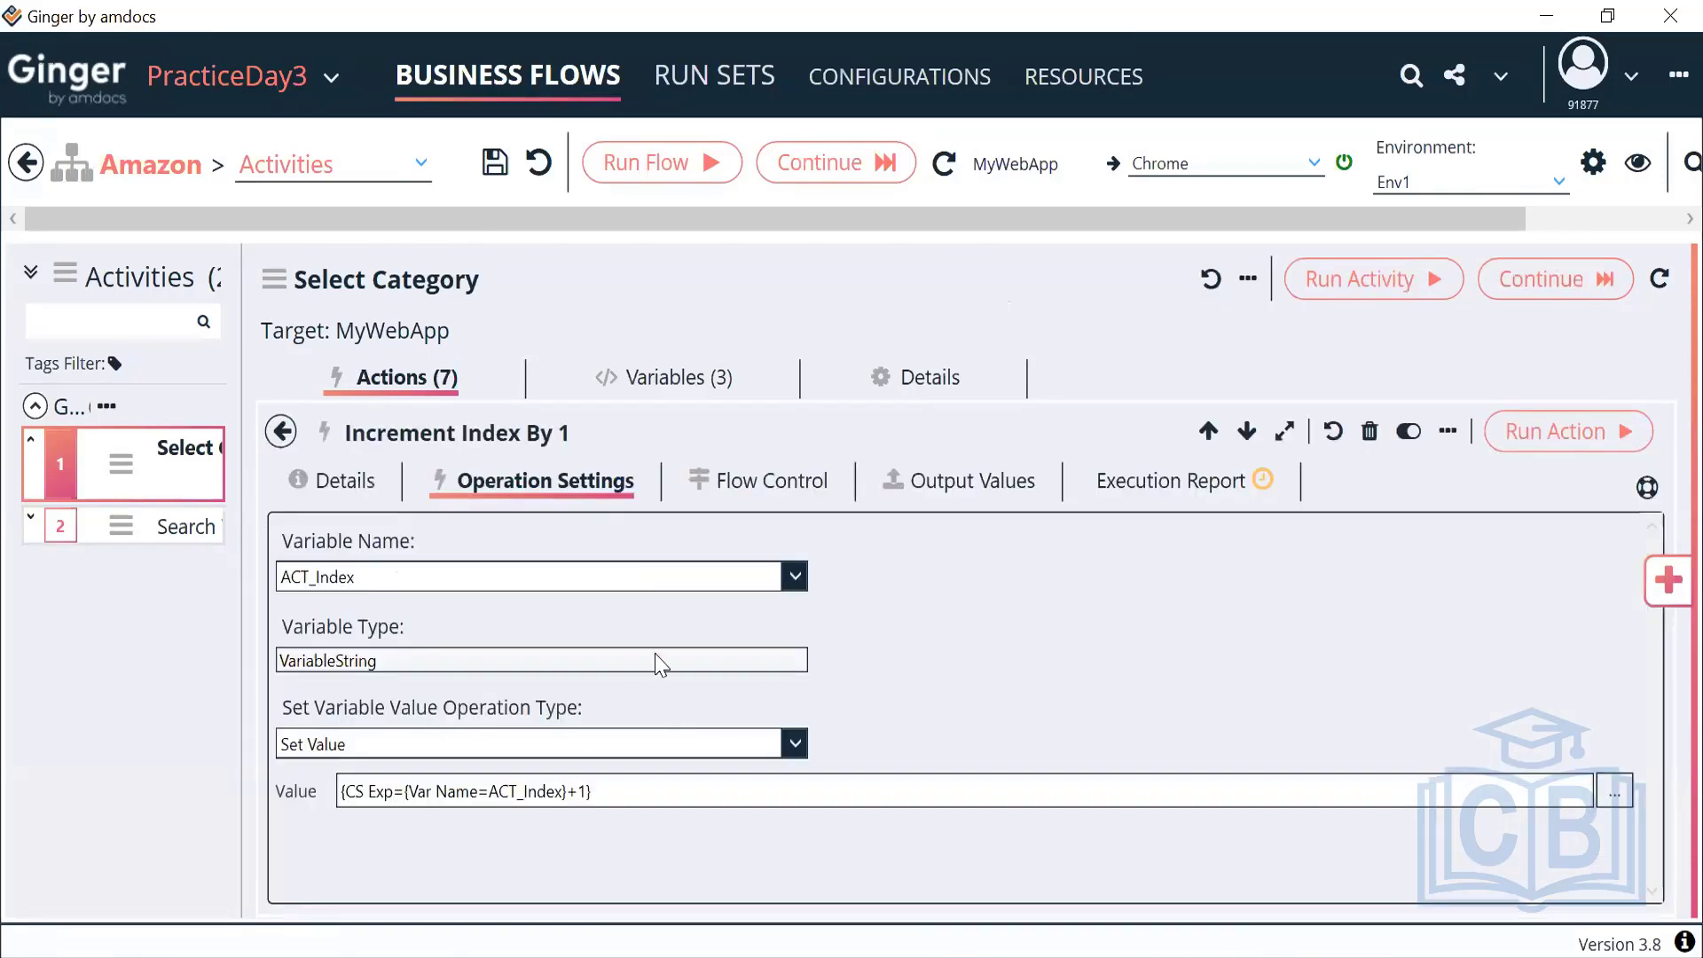
left_click(747, 485)
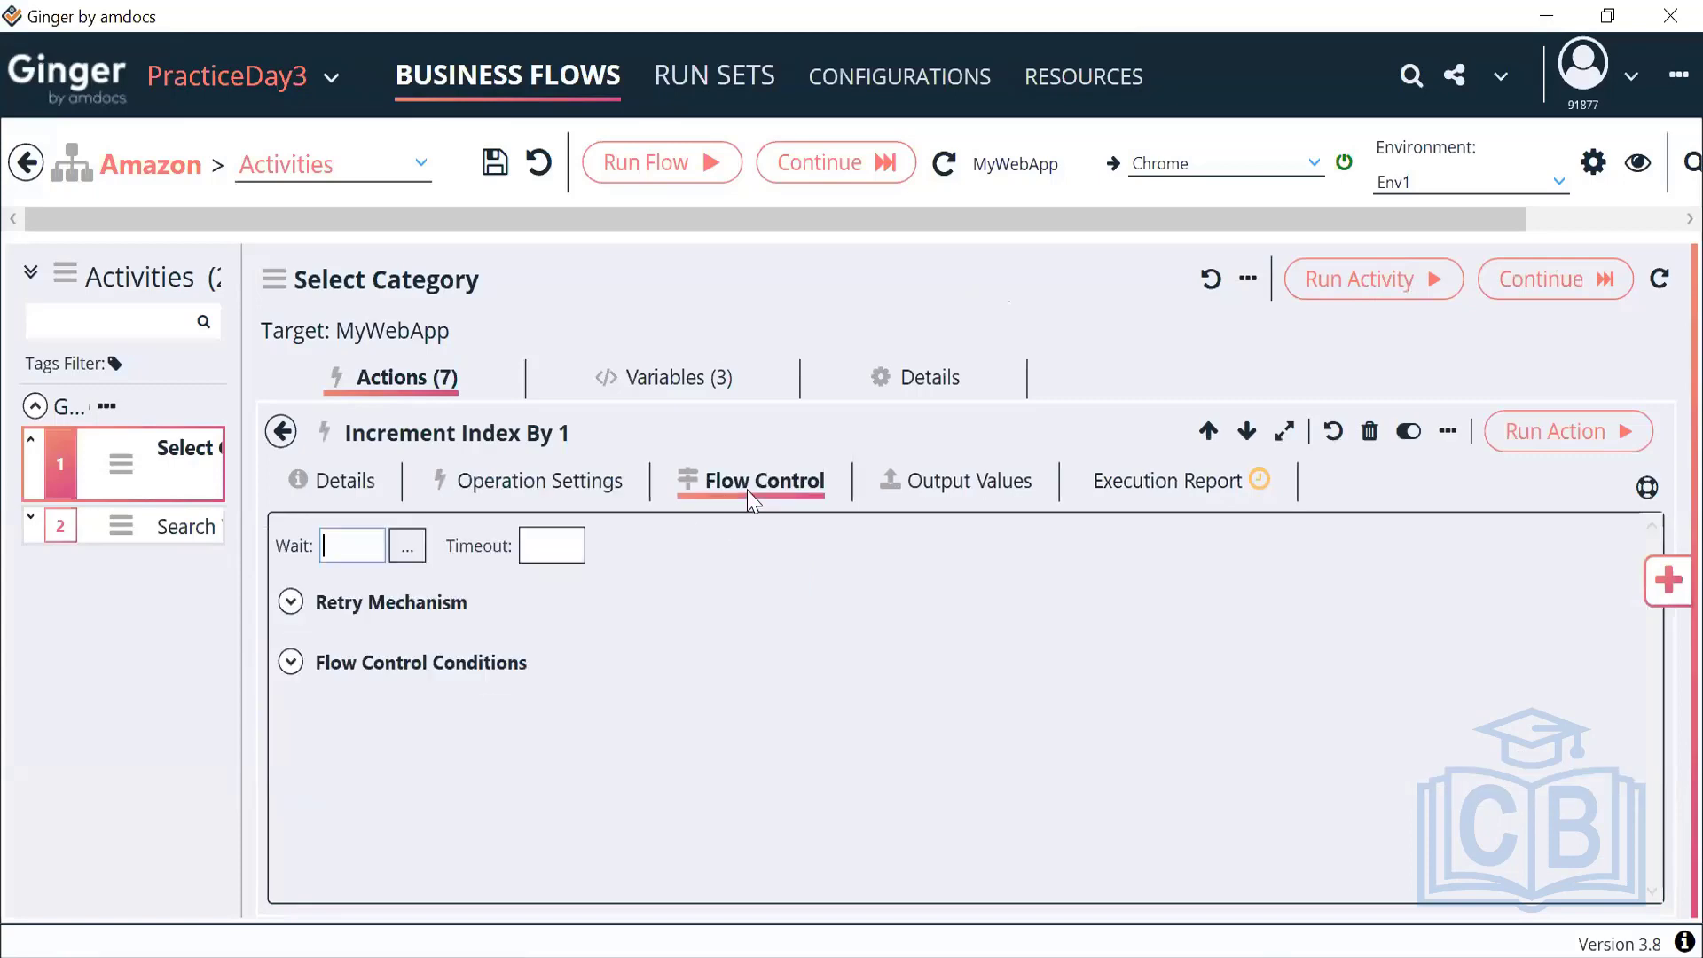
left_click(293, 663)
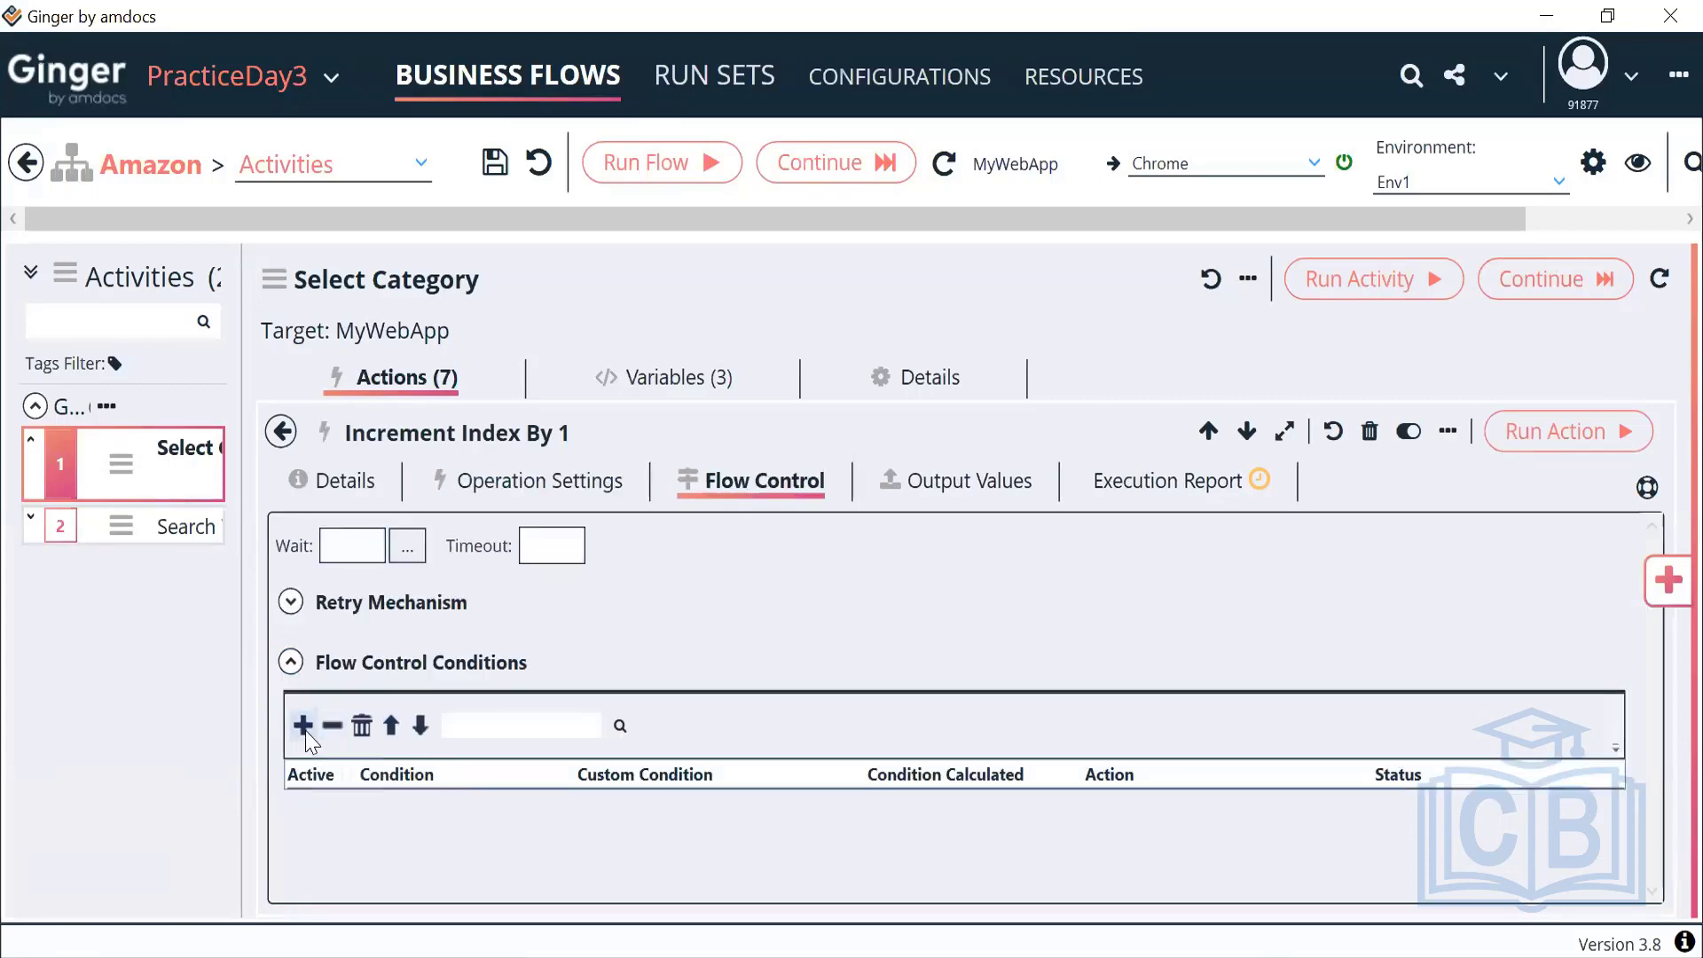
left_click(302, 725)
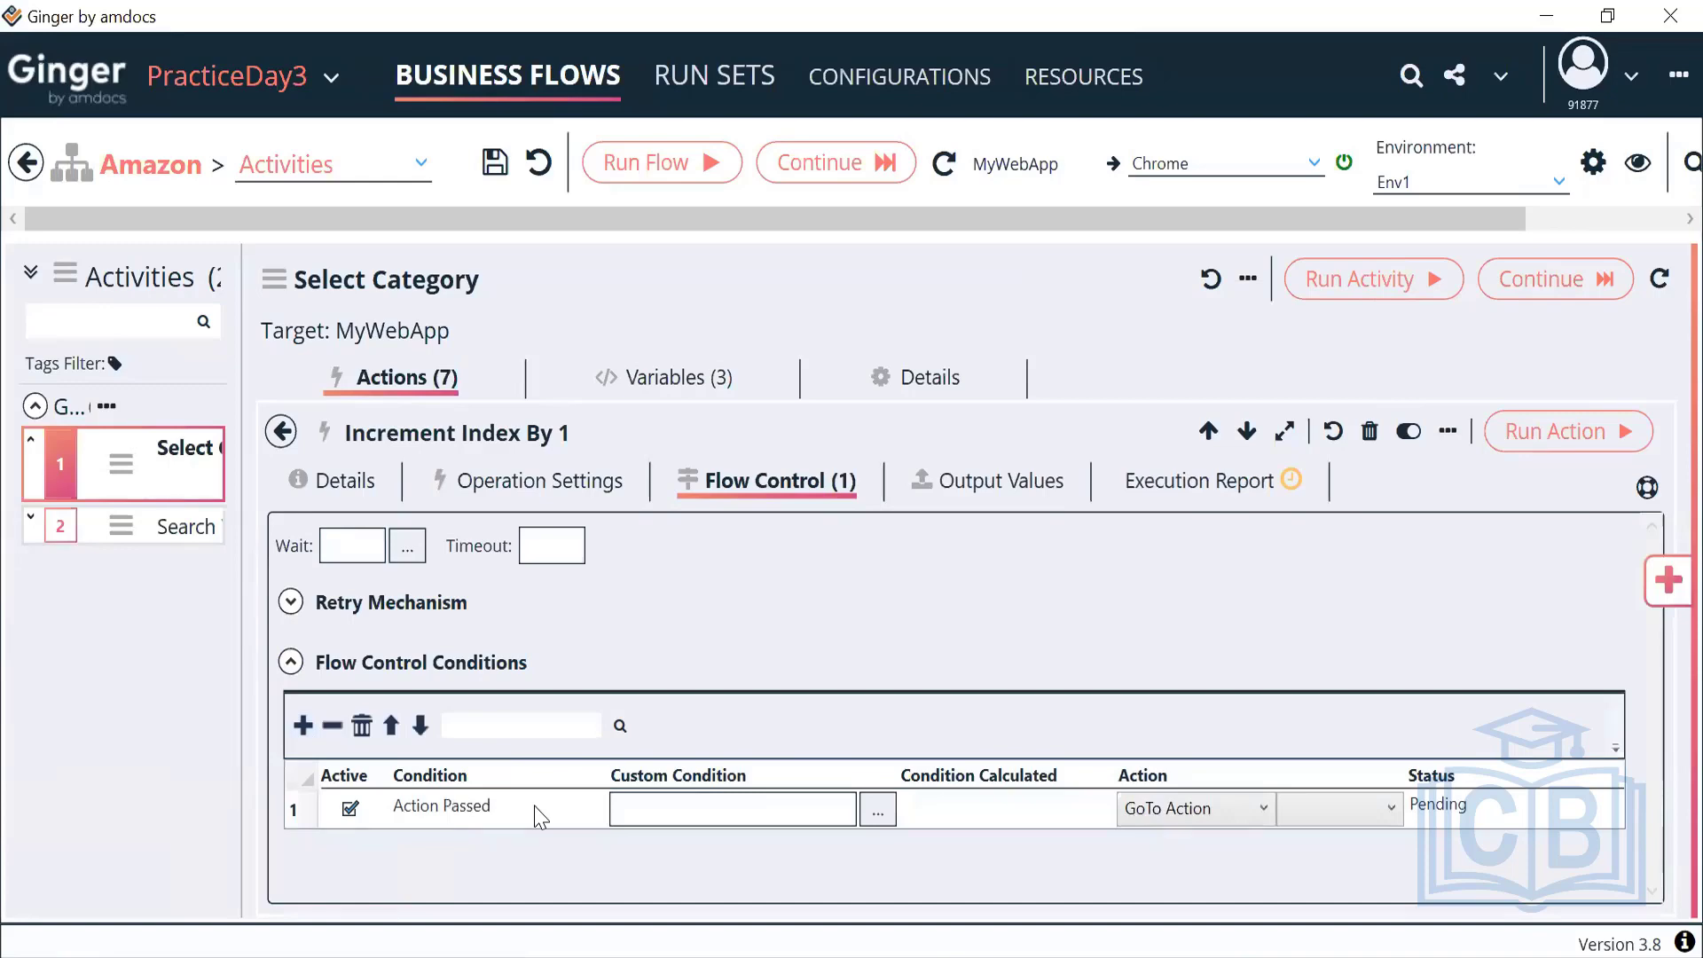
left_click(1338, 820)
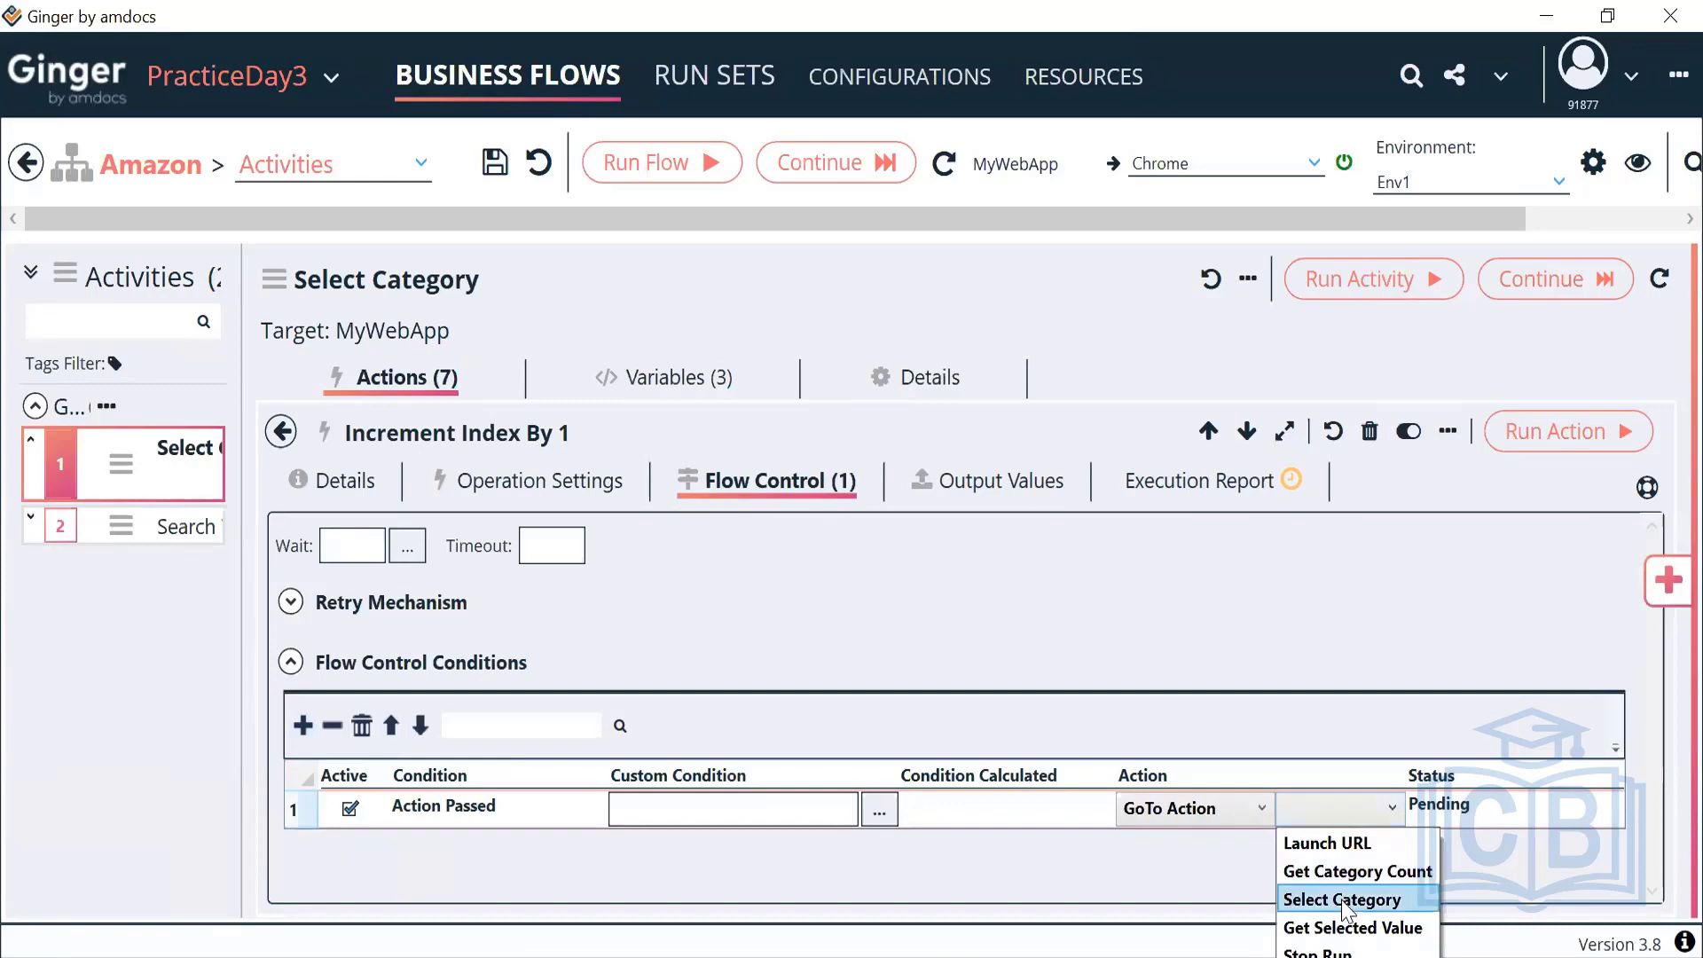
left_click(1343, 900)
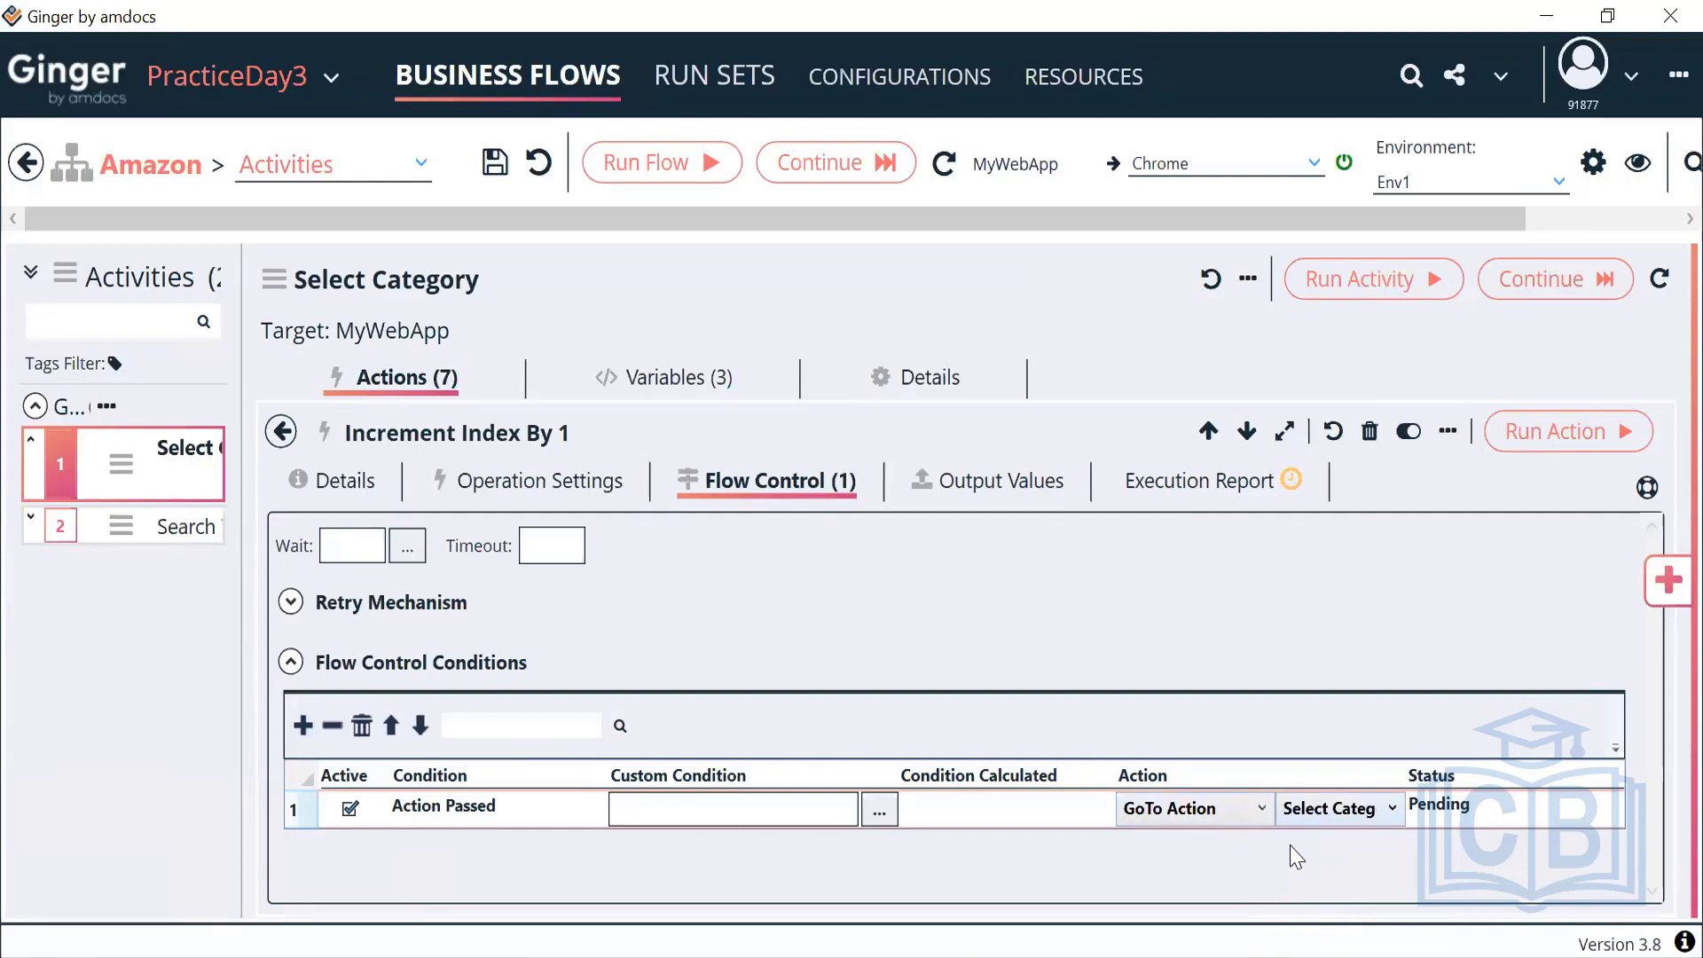
Step: Start the flow control's custom condition with the activity variable ACT_Index followed by the <= operator
left_click(880, 809)
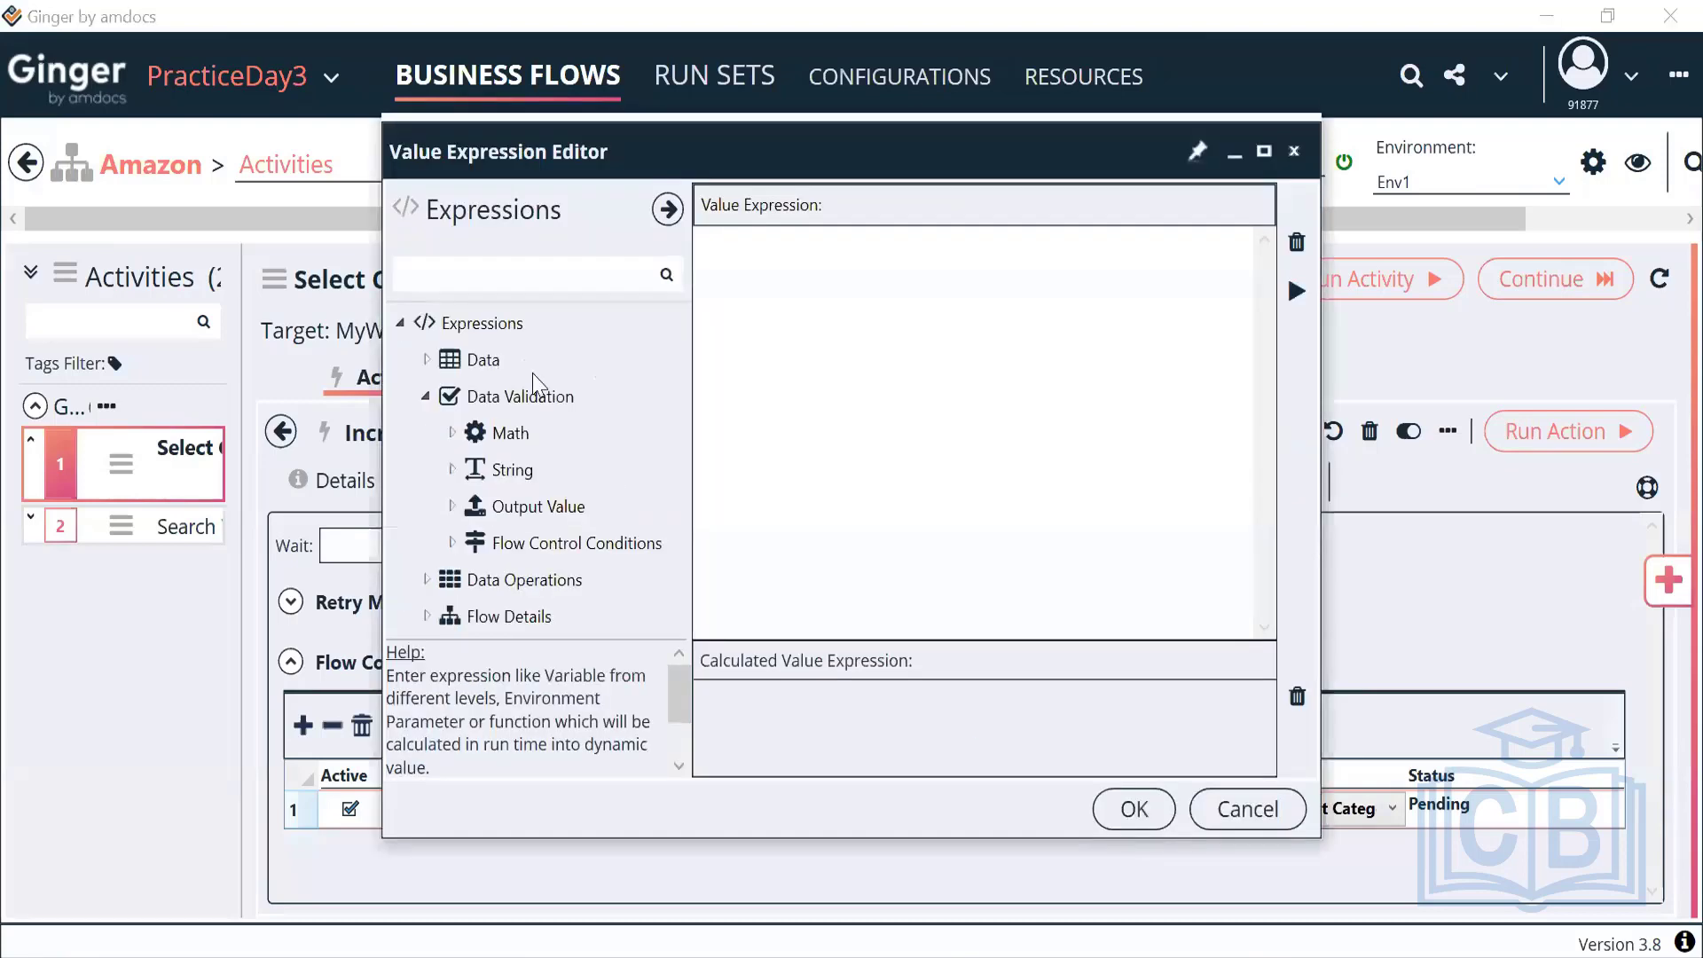
left_click(424, 397)
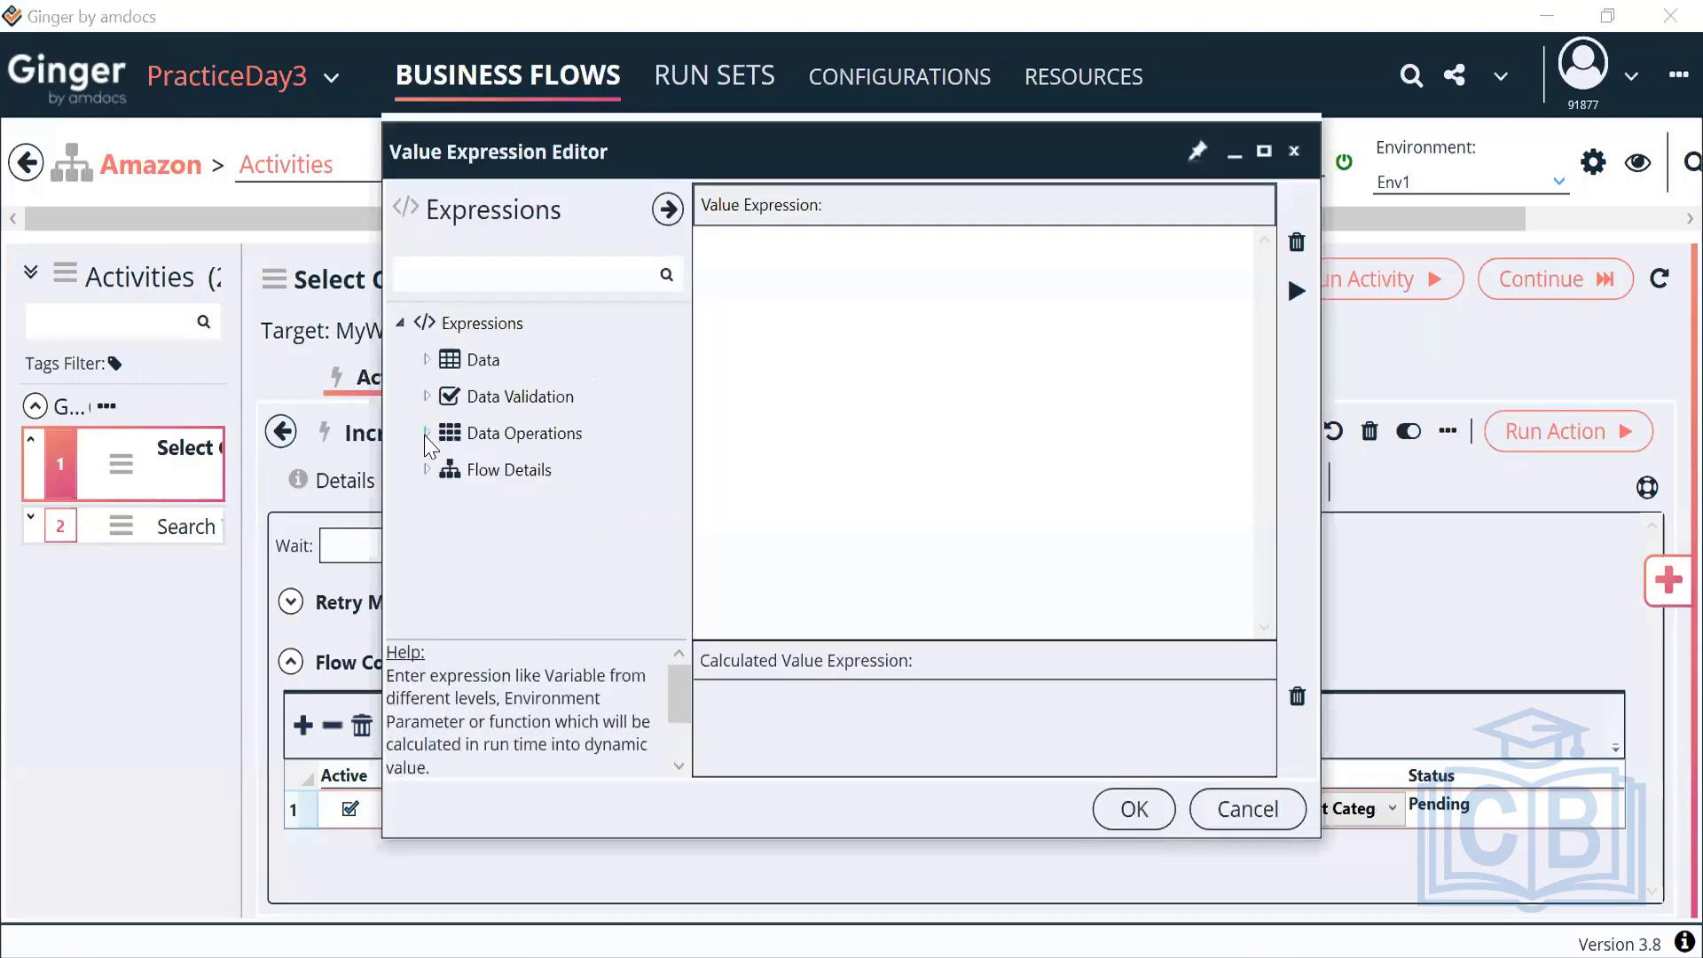
left_click(424, 363)
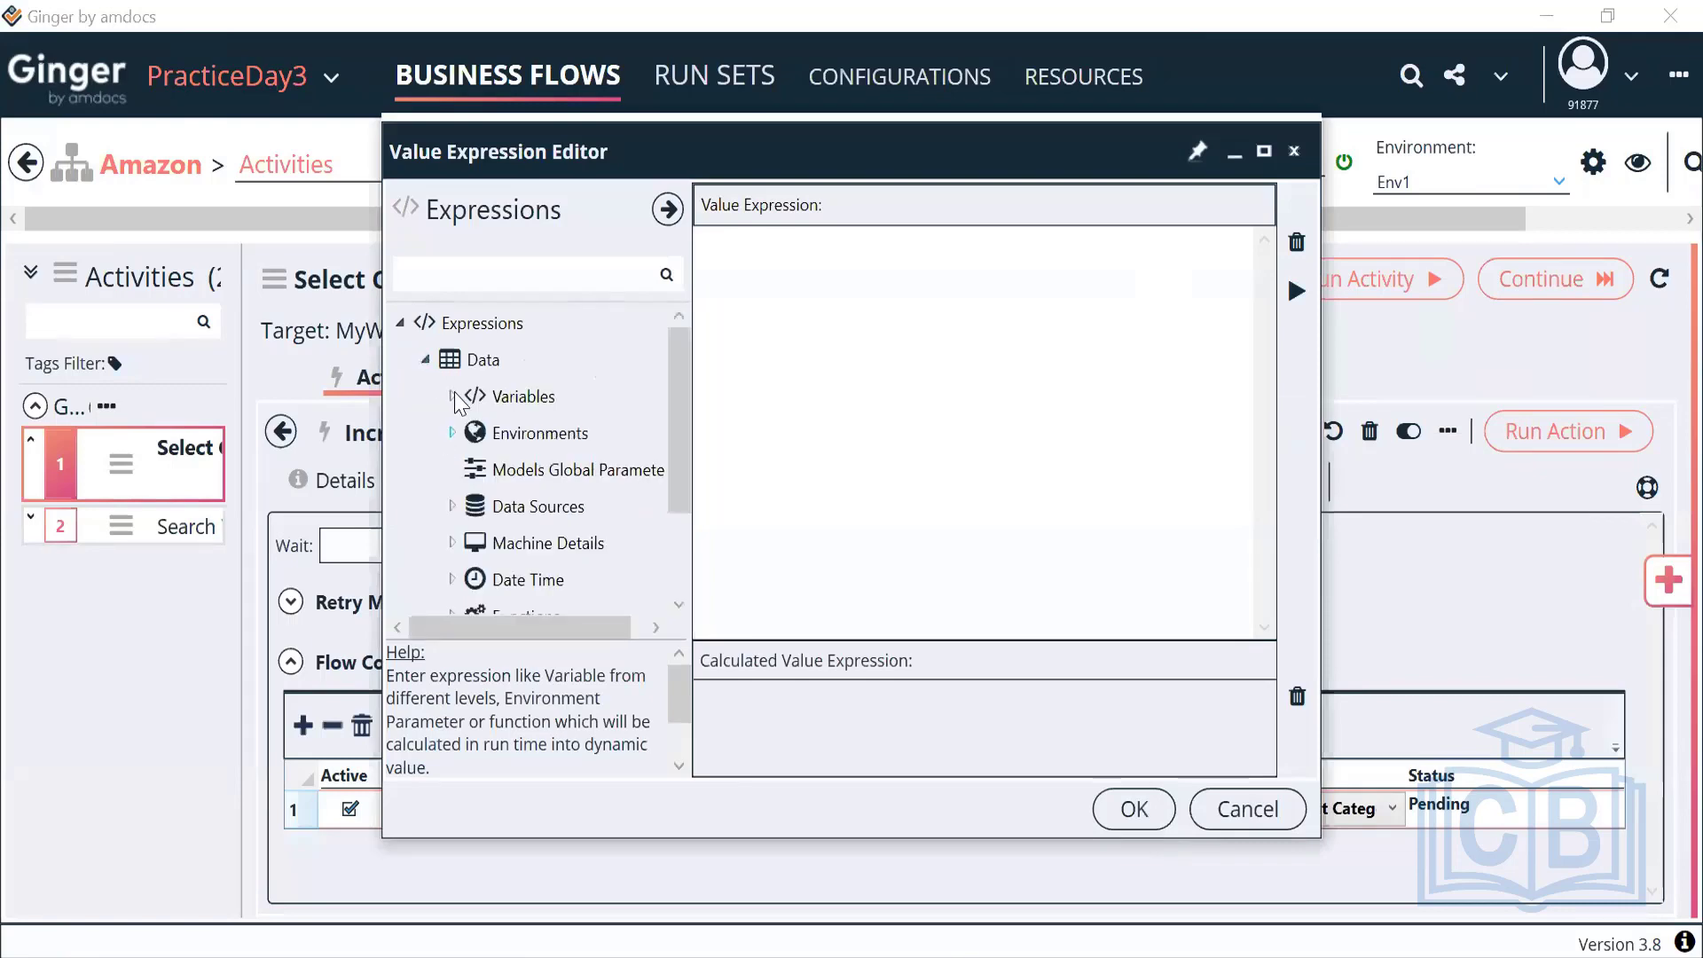
left_click(451, 395)
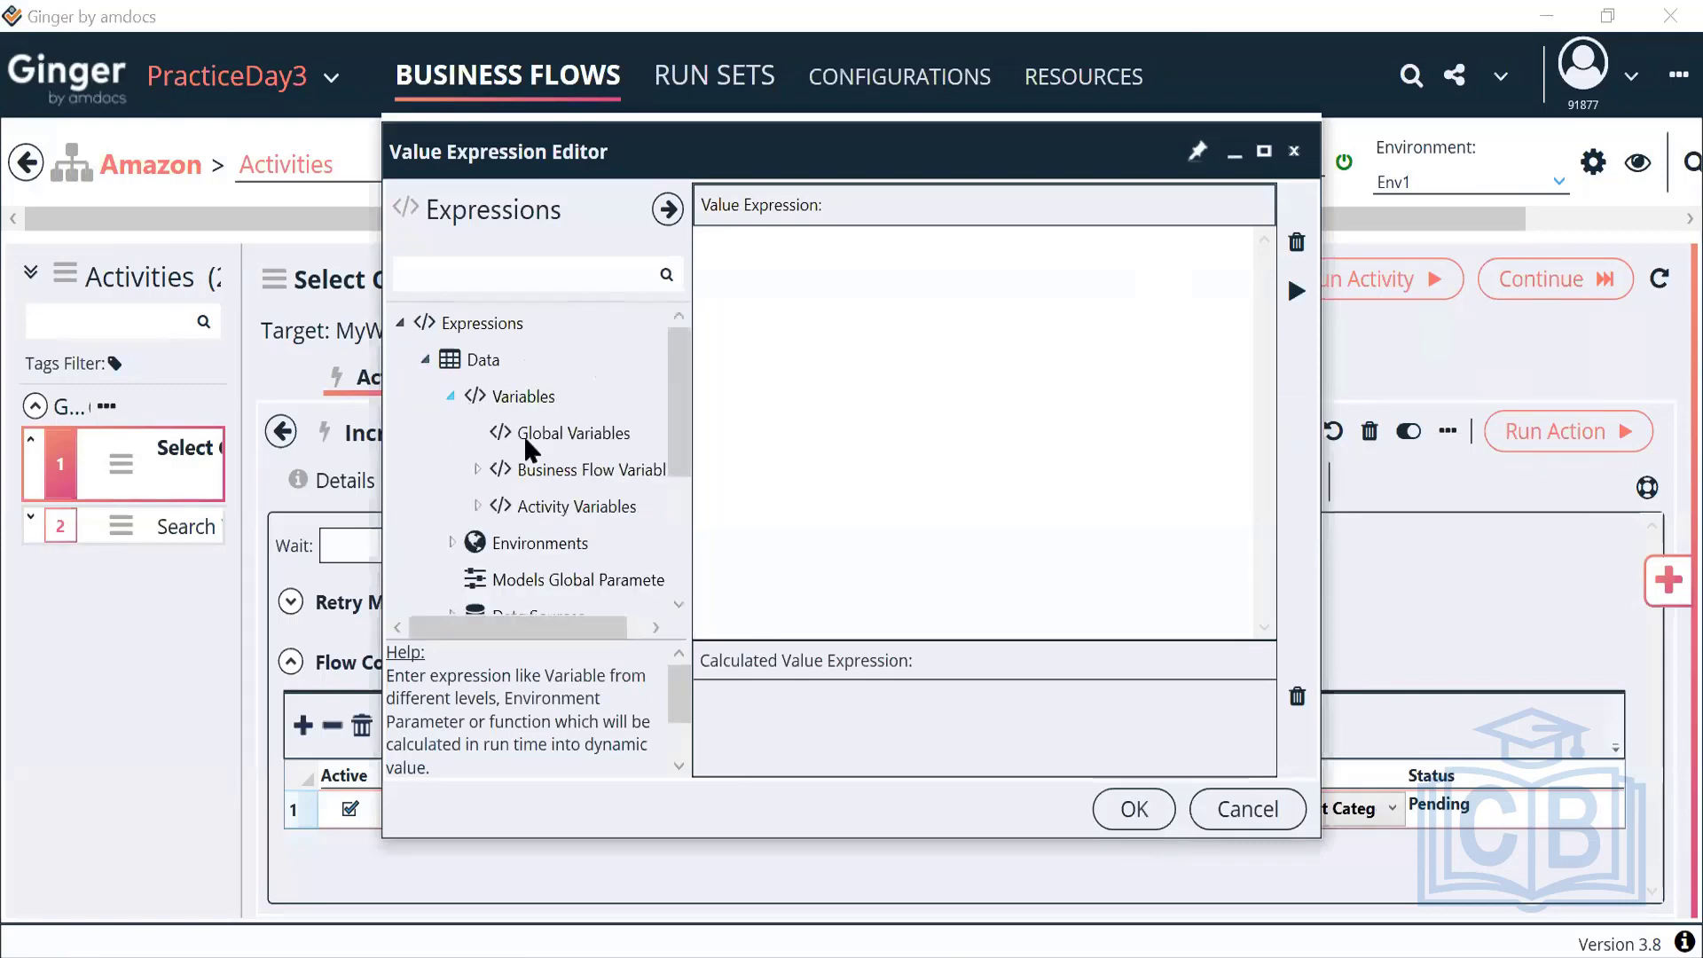
left_click(477, 506)
scroll(573, 532, "down", 4)
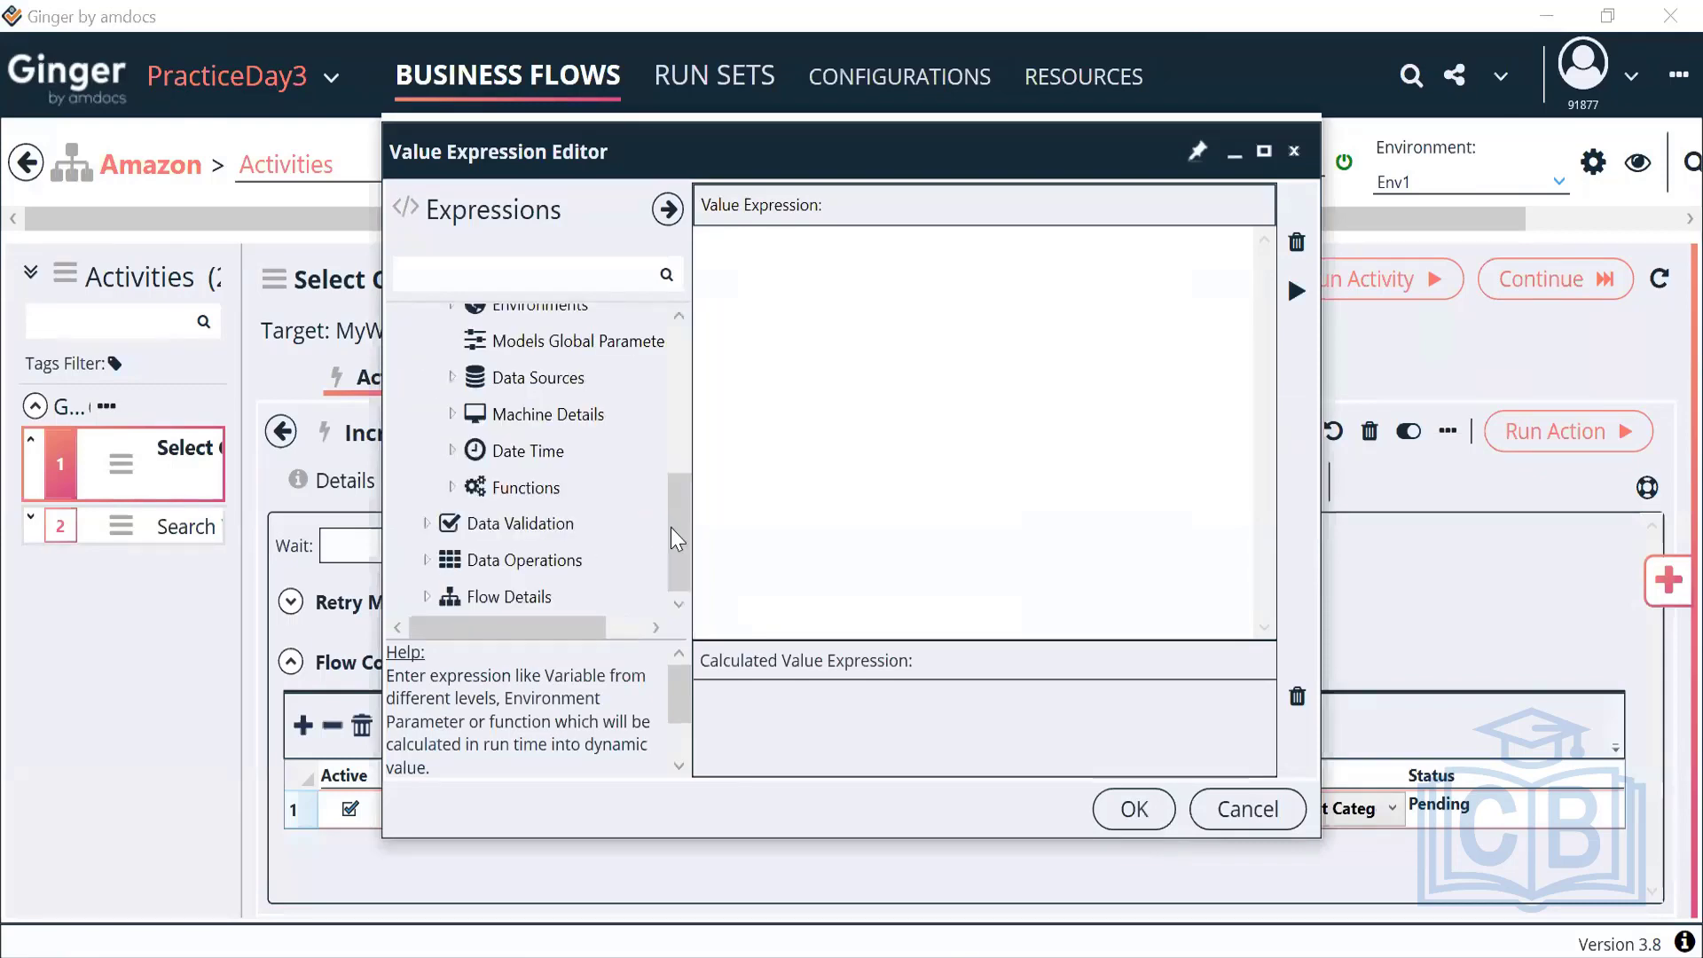
left_click_drag(670, 527, 676, 475)
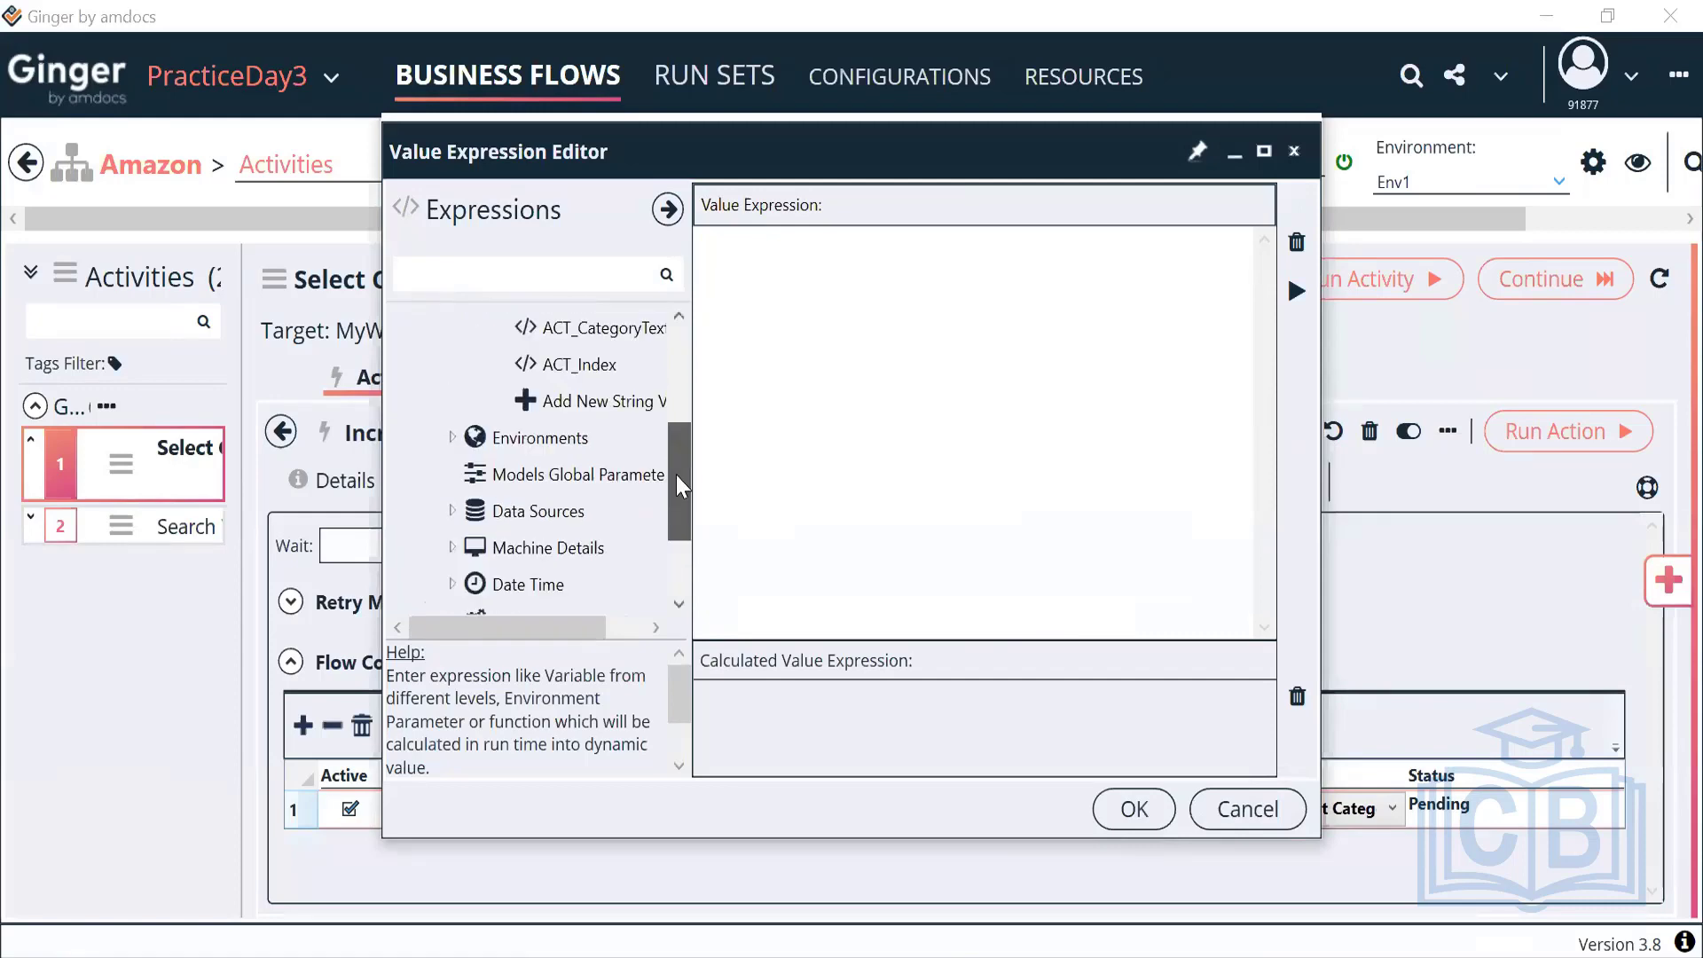
double_click(596, 376)
left_click(1016, 247)
type("<")
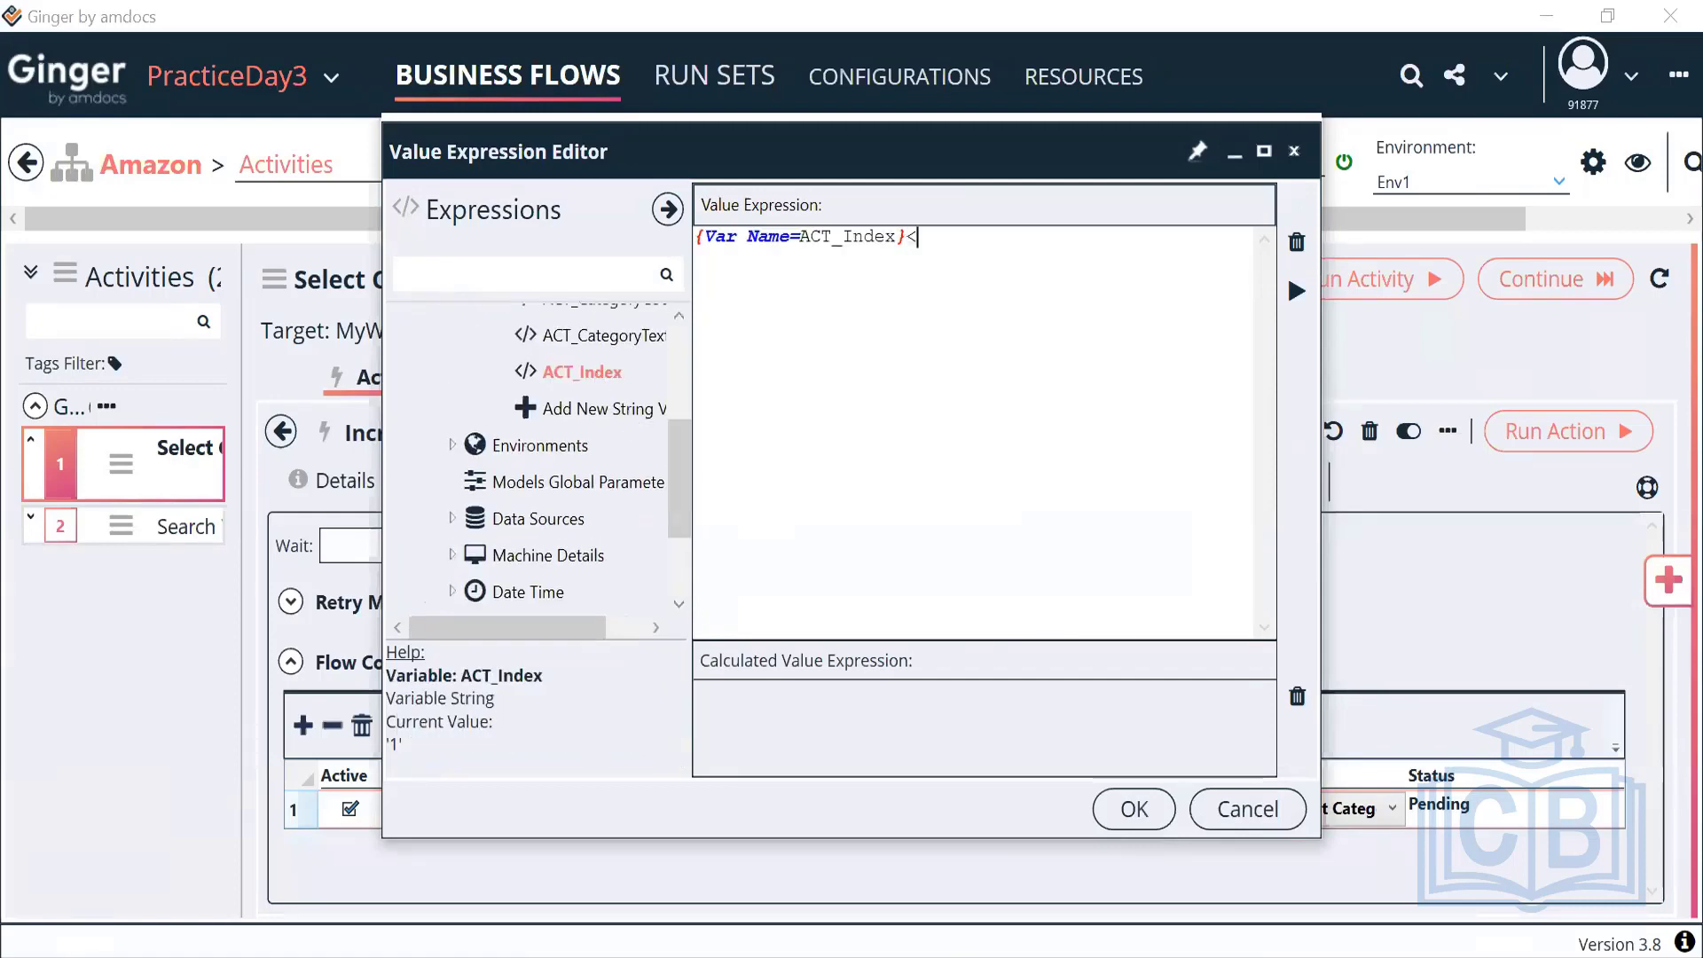
type("=")
Step: Complete the custom condition with the ACT_CategoryCount variable, evaluate it, accept it and return to the action list
left_click_drag(676, 444, 669, 416)
double_click(577, 357)
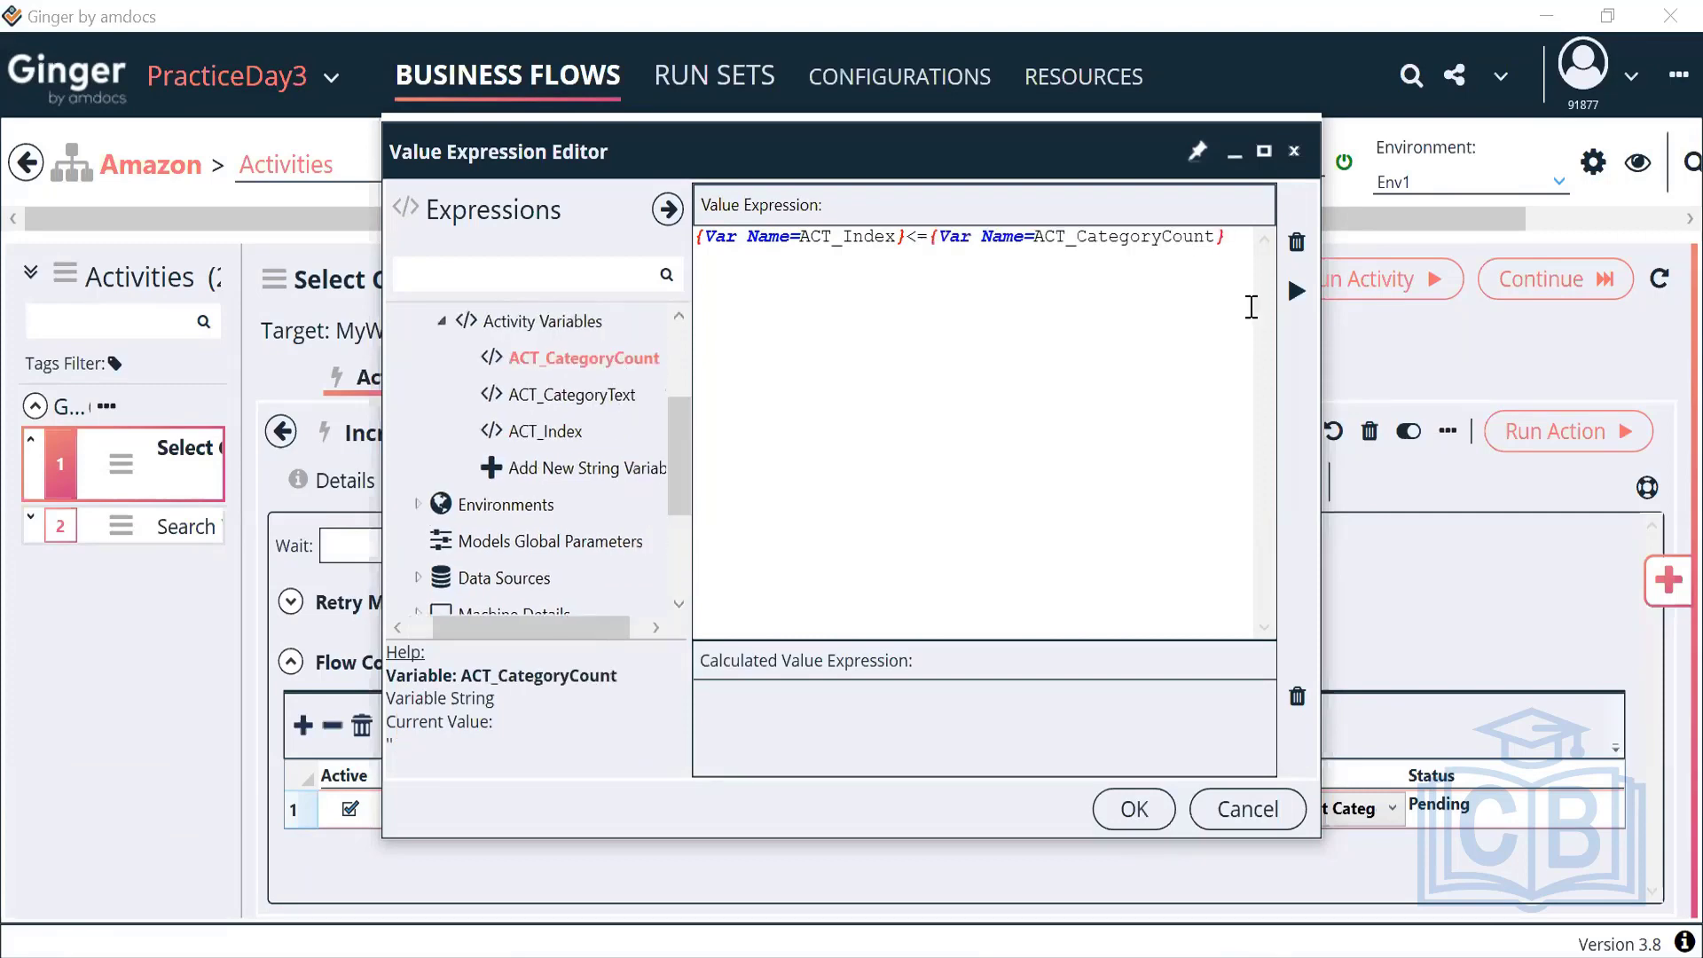
left_click(1295, 291)
left_click(1135, 809)
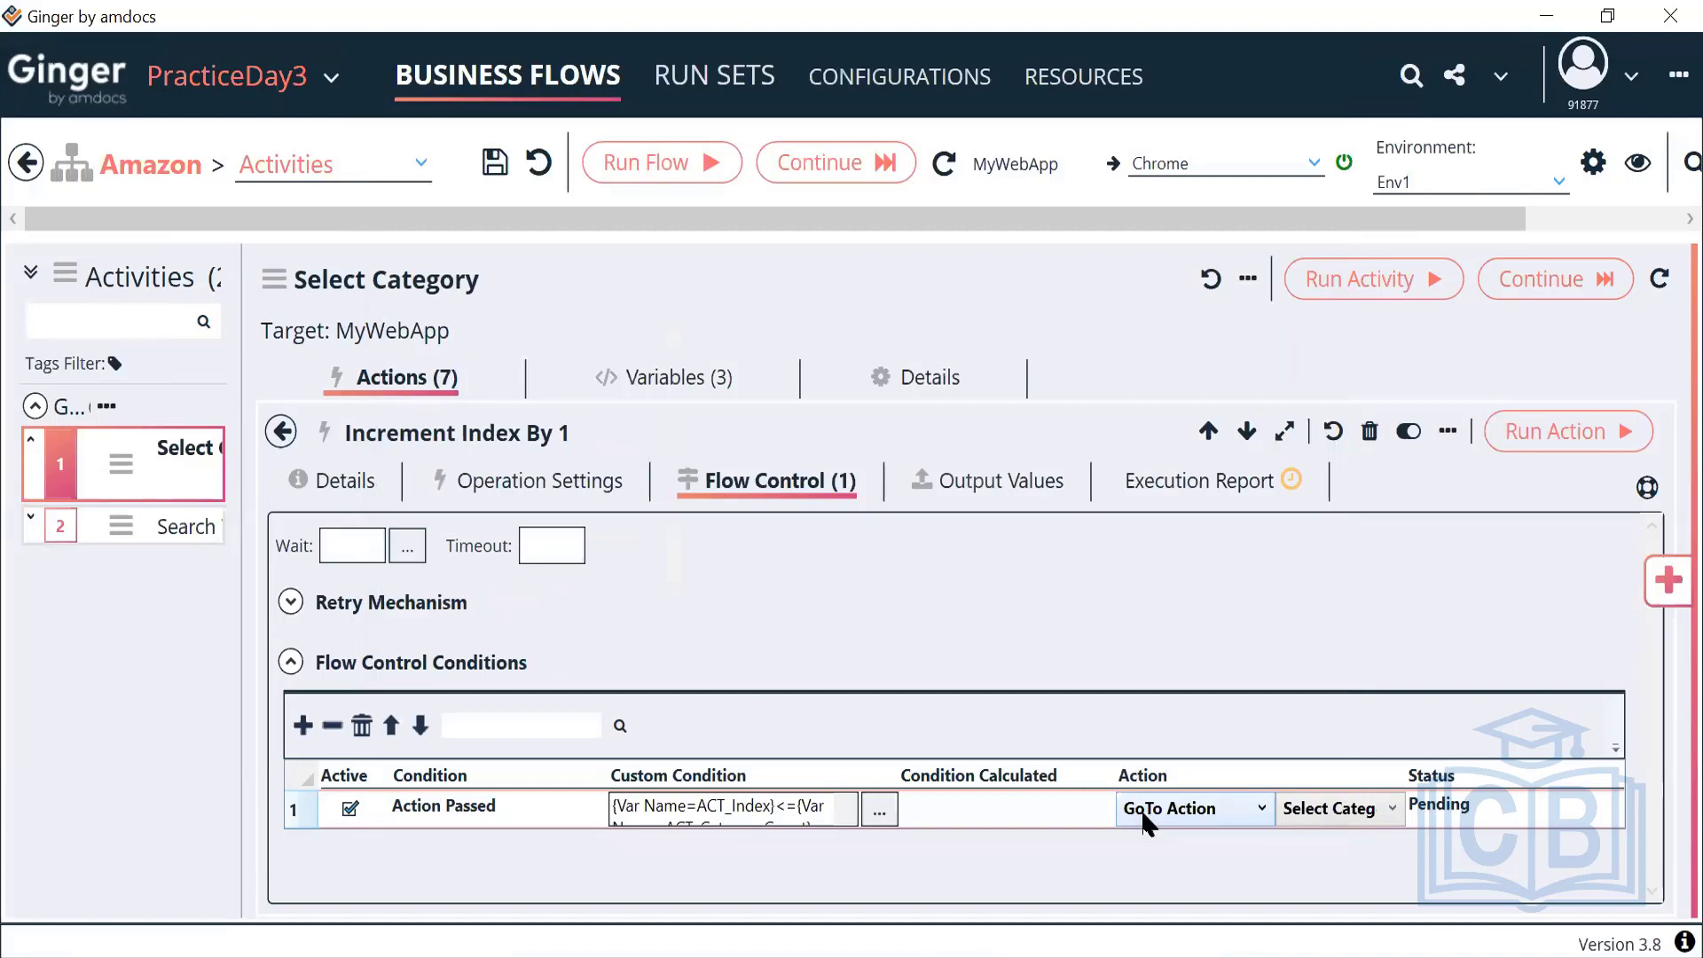
left_click(281, 432)
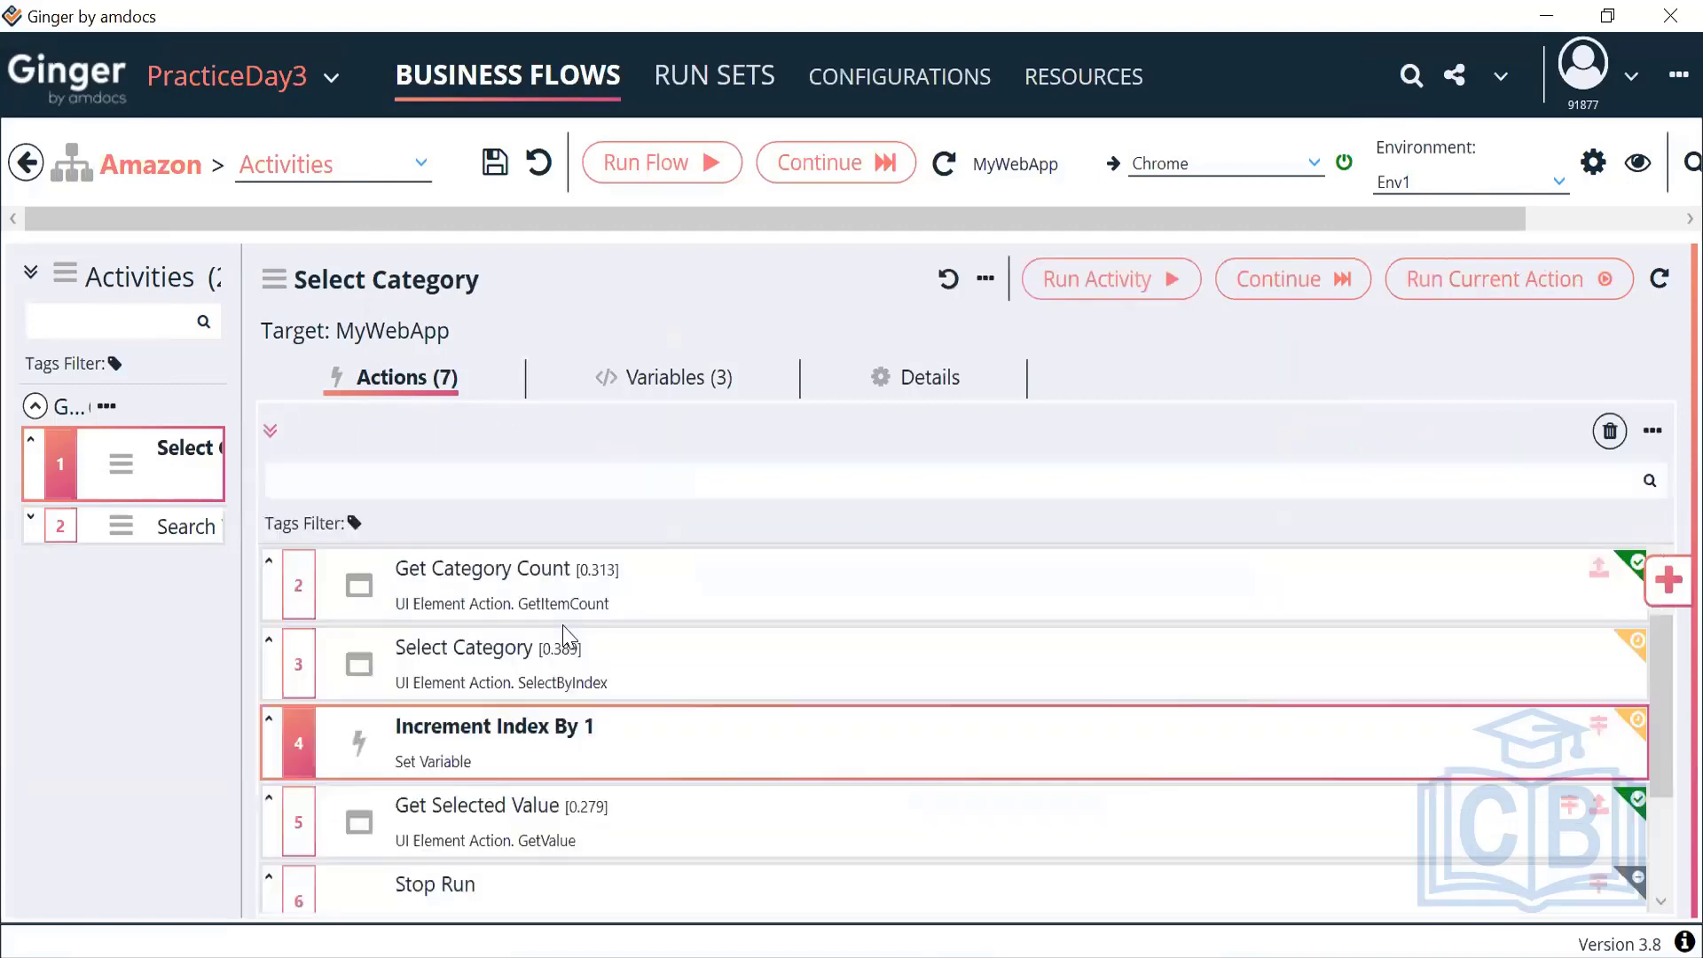
Step: Run the Get Category Count action on its own and check the ACT_CategoryCount value among the activity variables
left_click(753, 614)
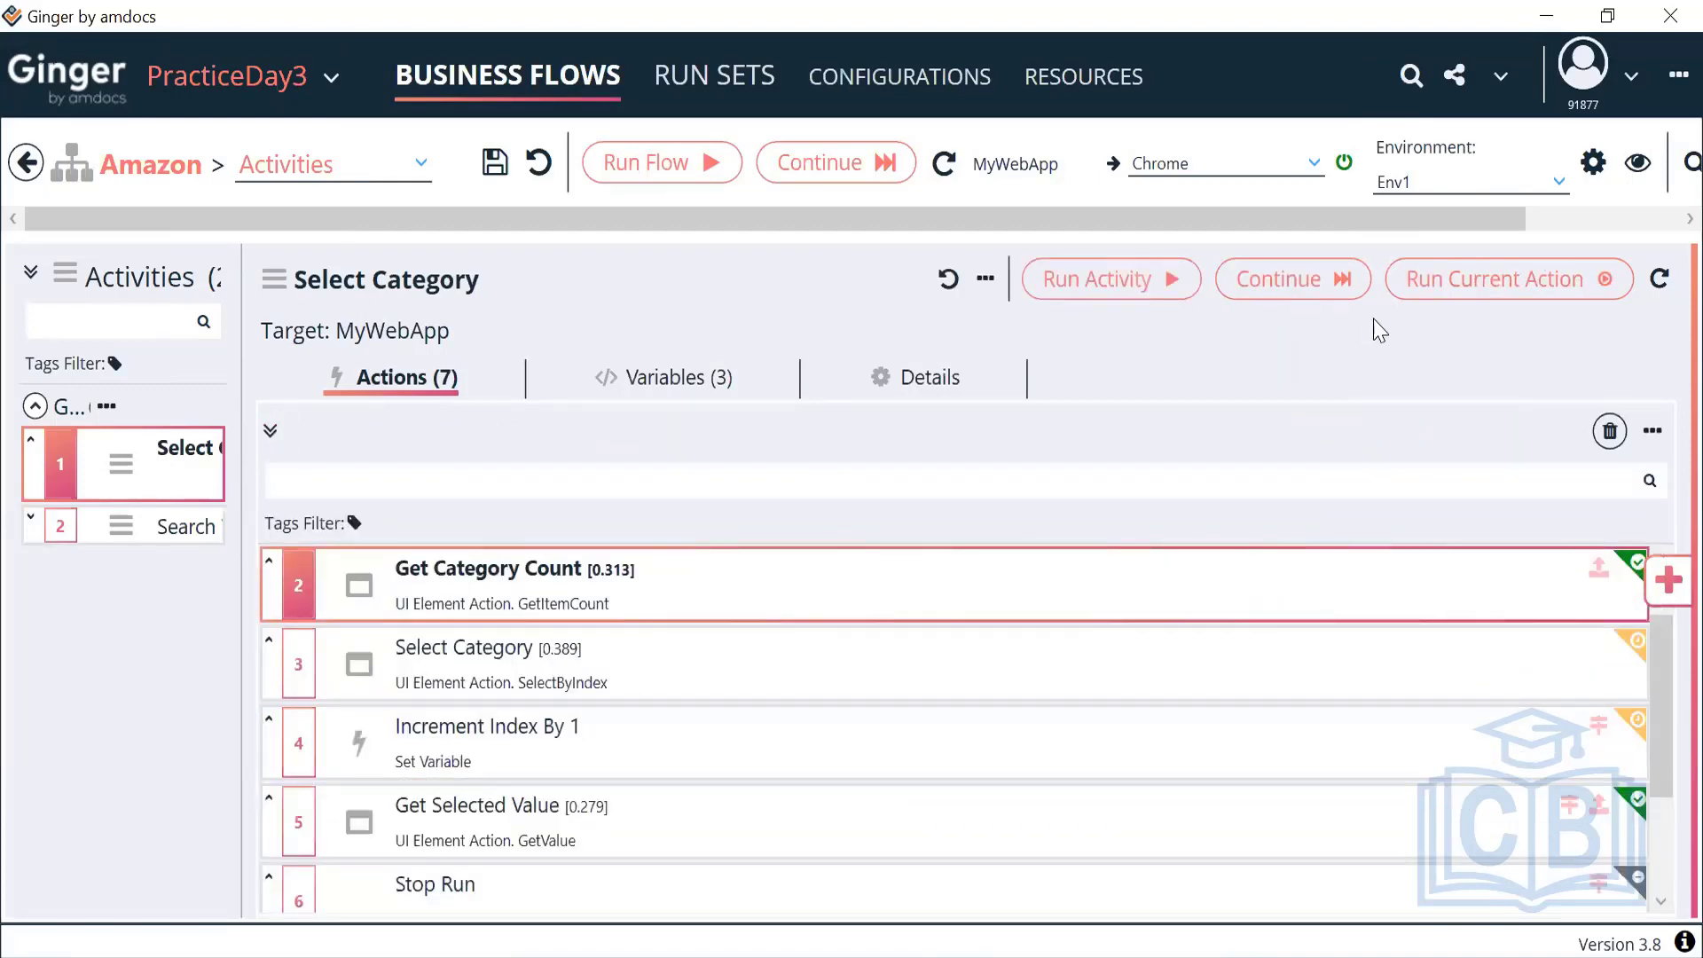
left_click(1439, 301)
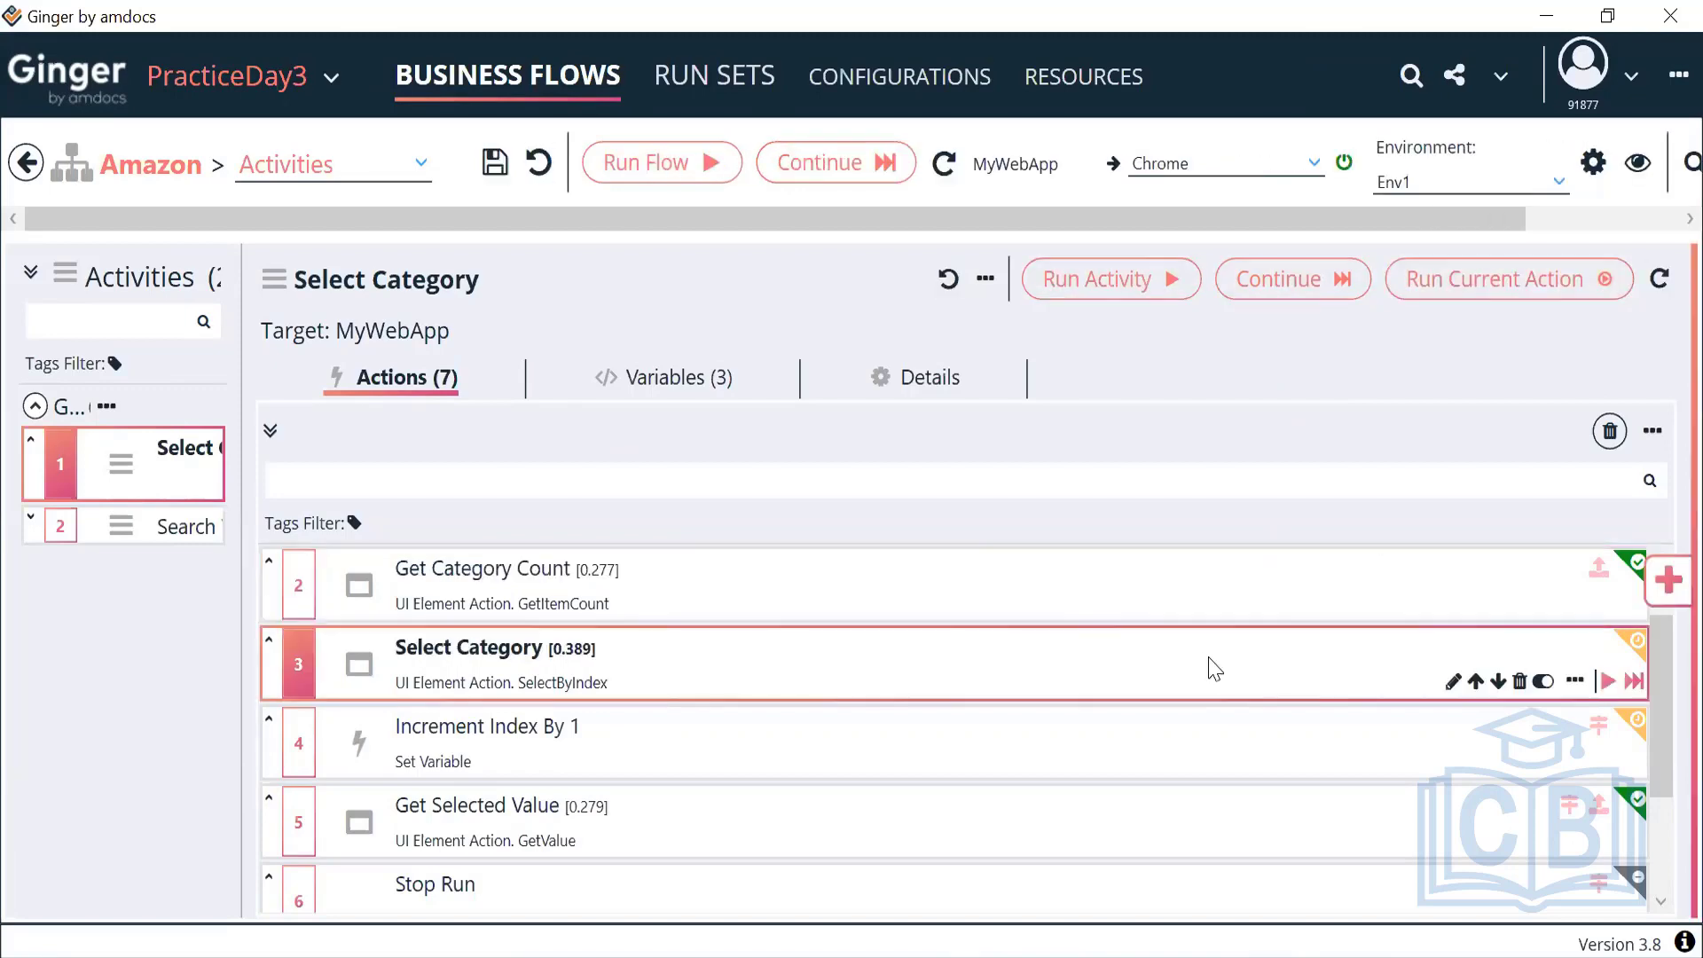
left_click(674, 381)
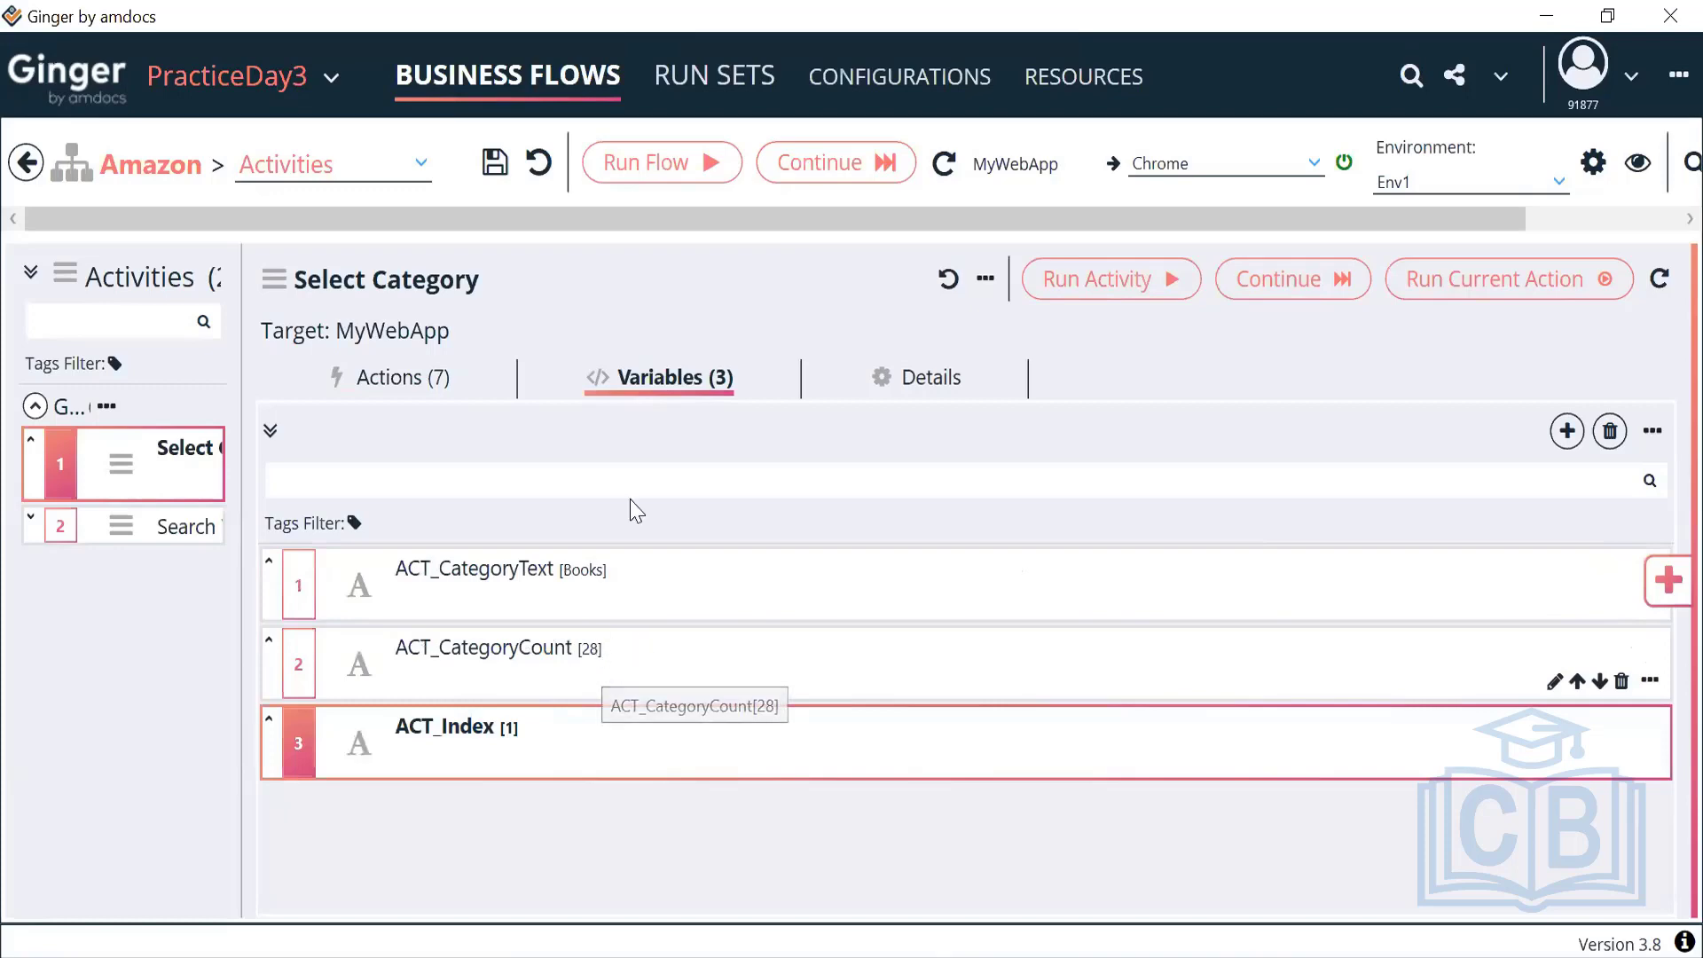
left_click(440, 387)
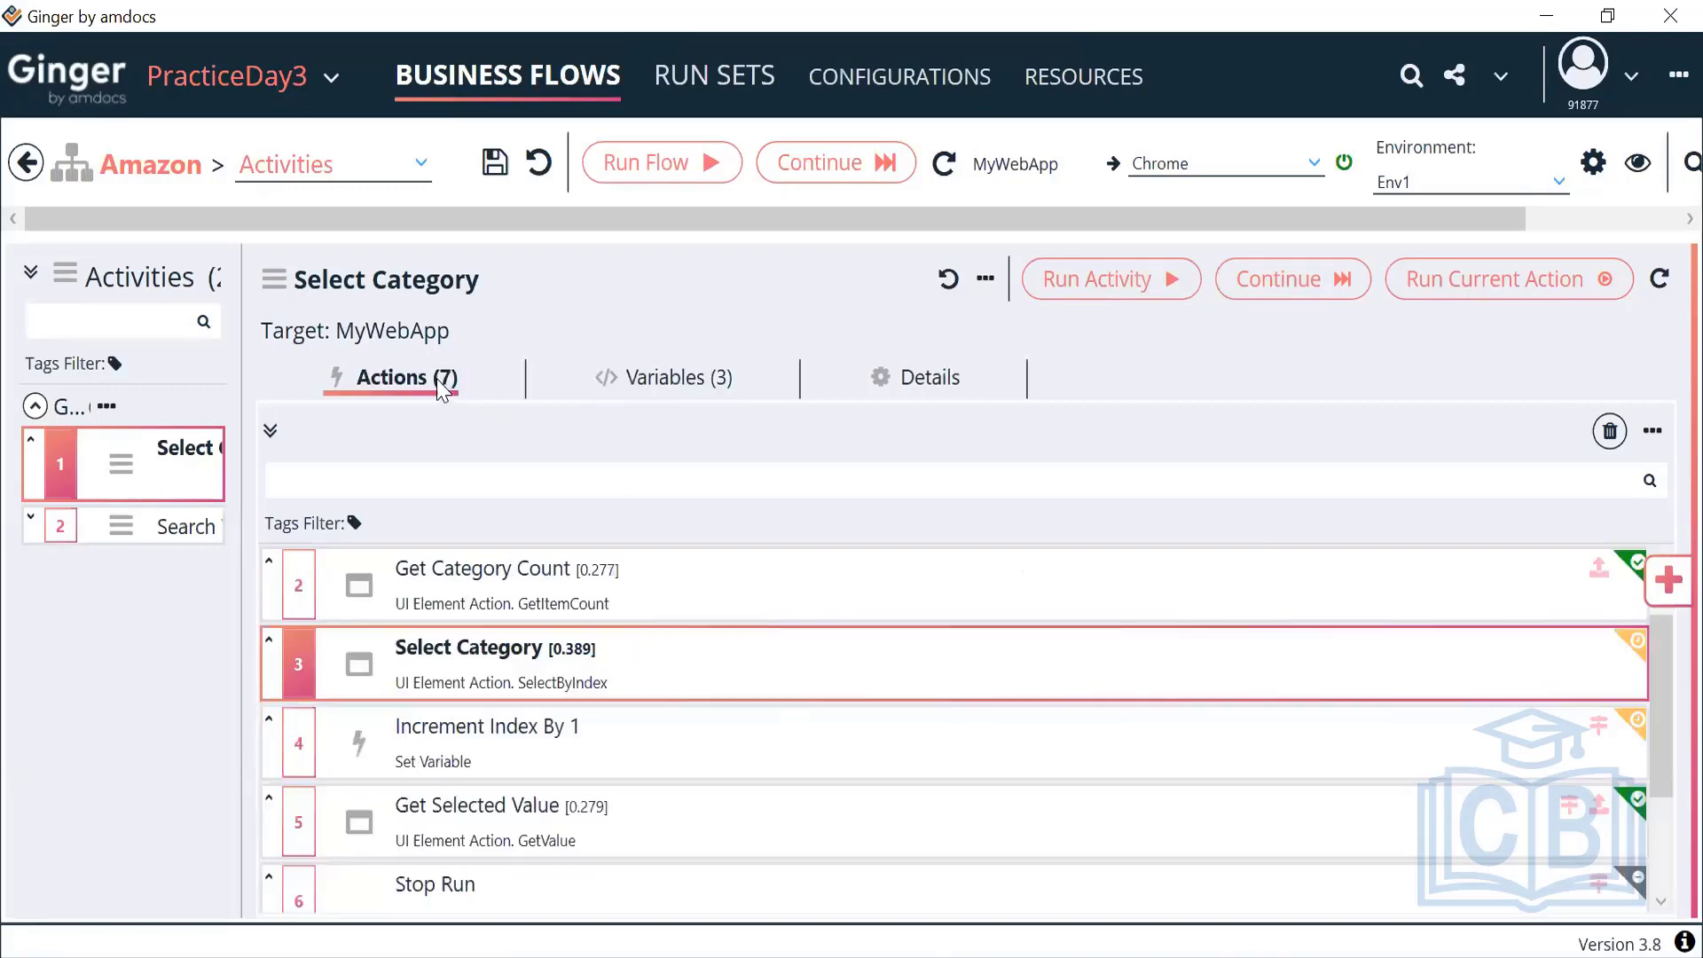
Step: Review the operation settings of the Select Category action, including its Select By Index value, and return to the action list
left_click(610, 746)
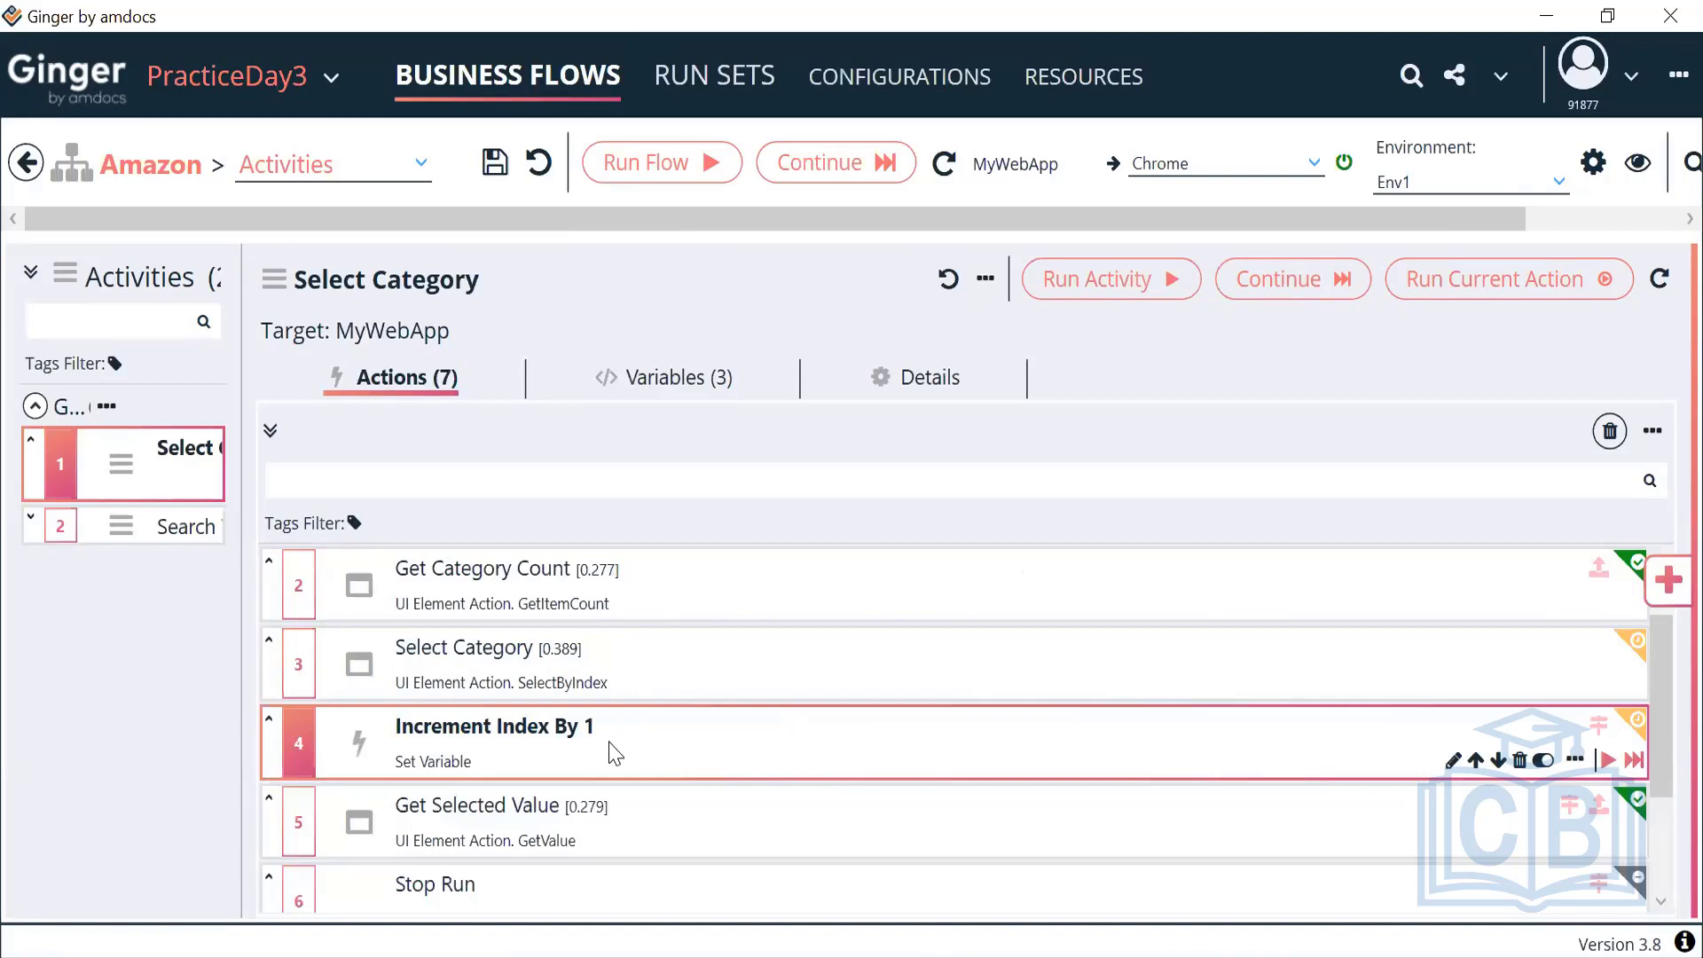
left_click(610, 672)
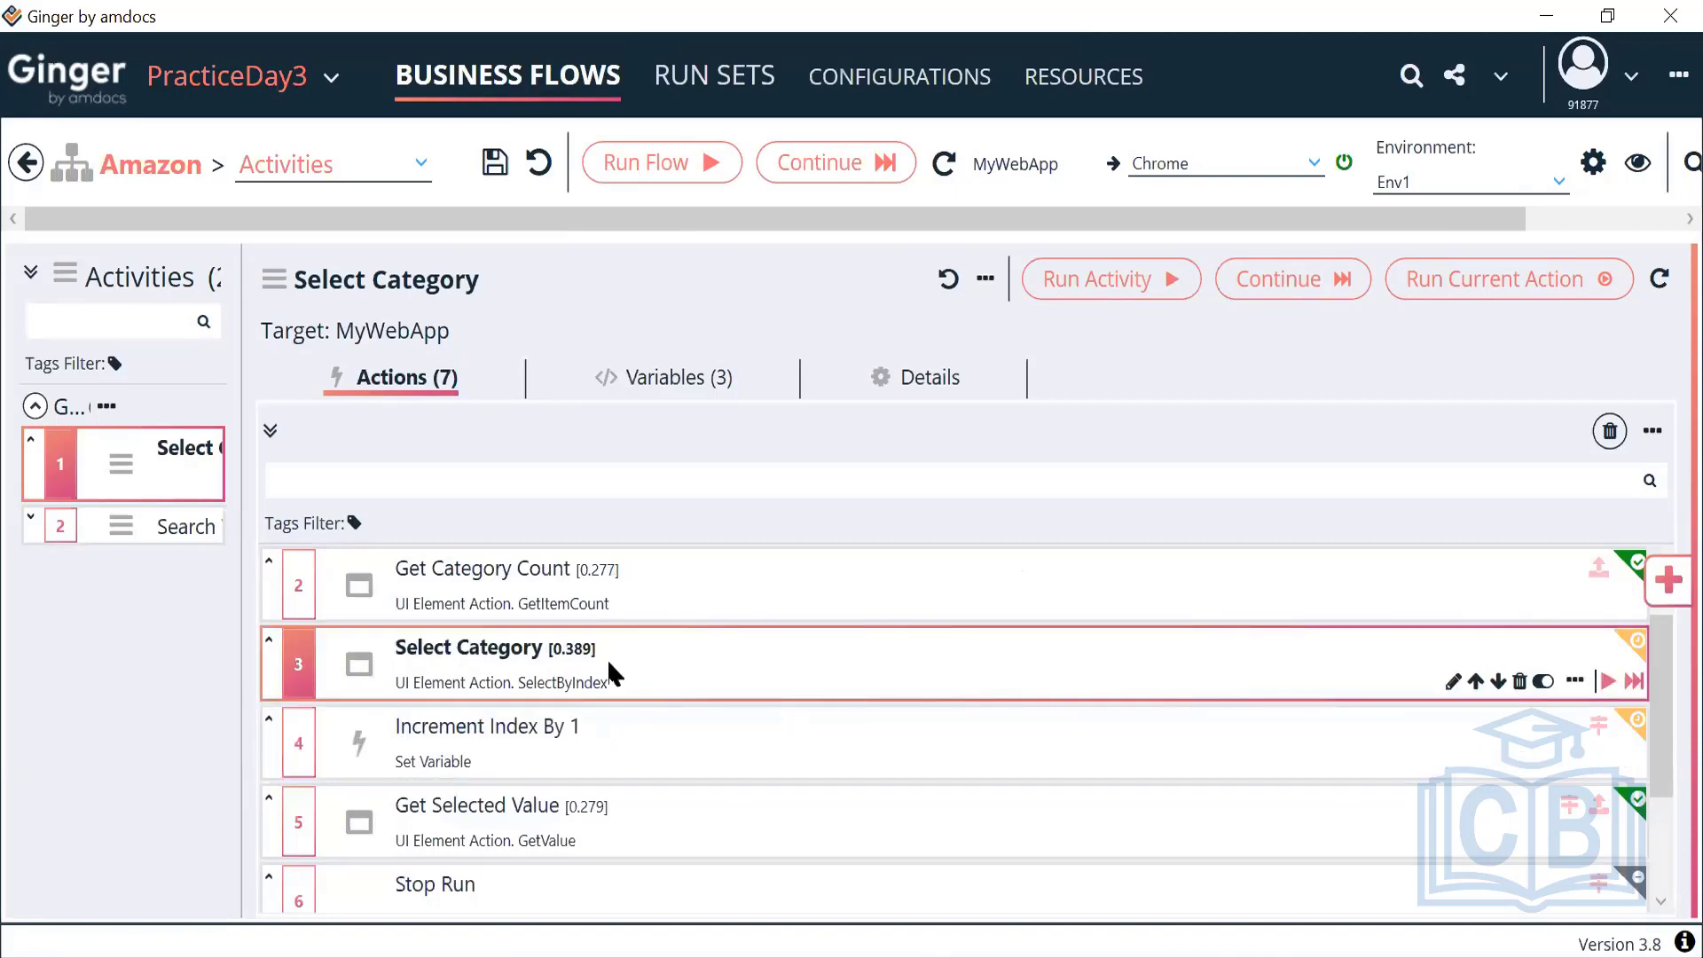
double_click(610, 674)
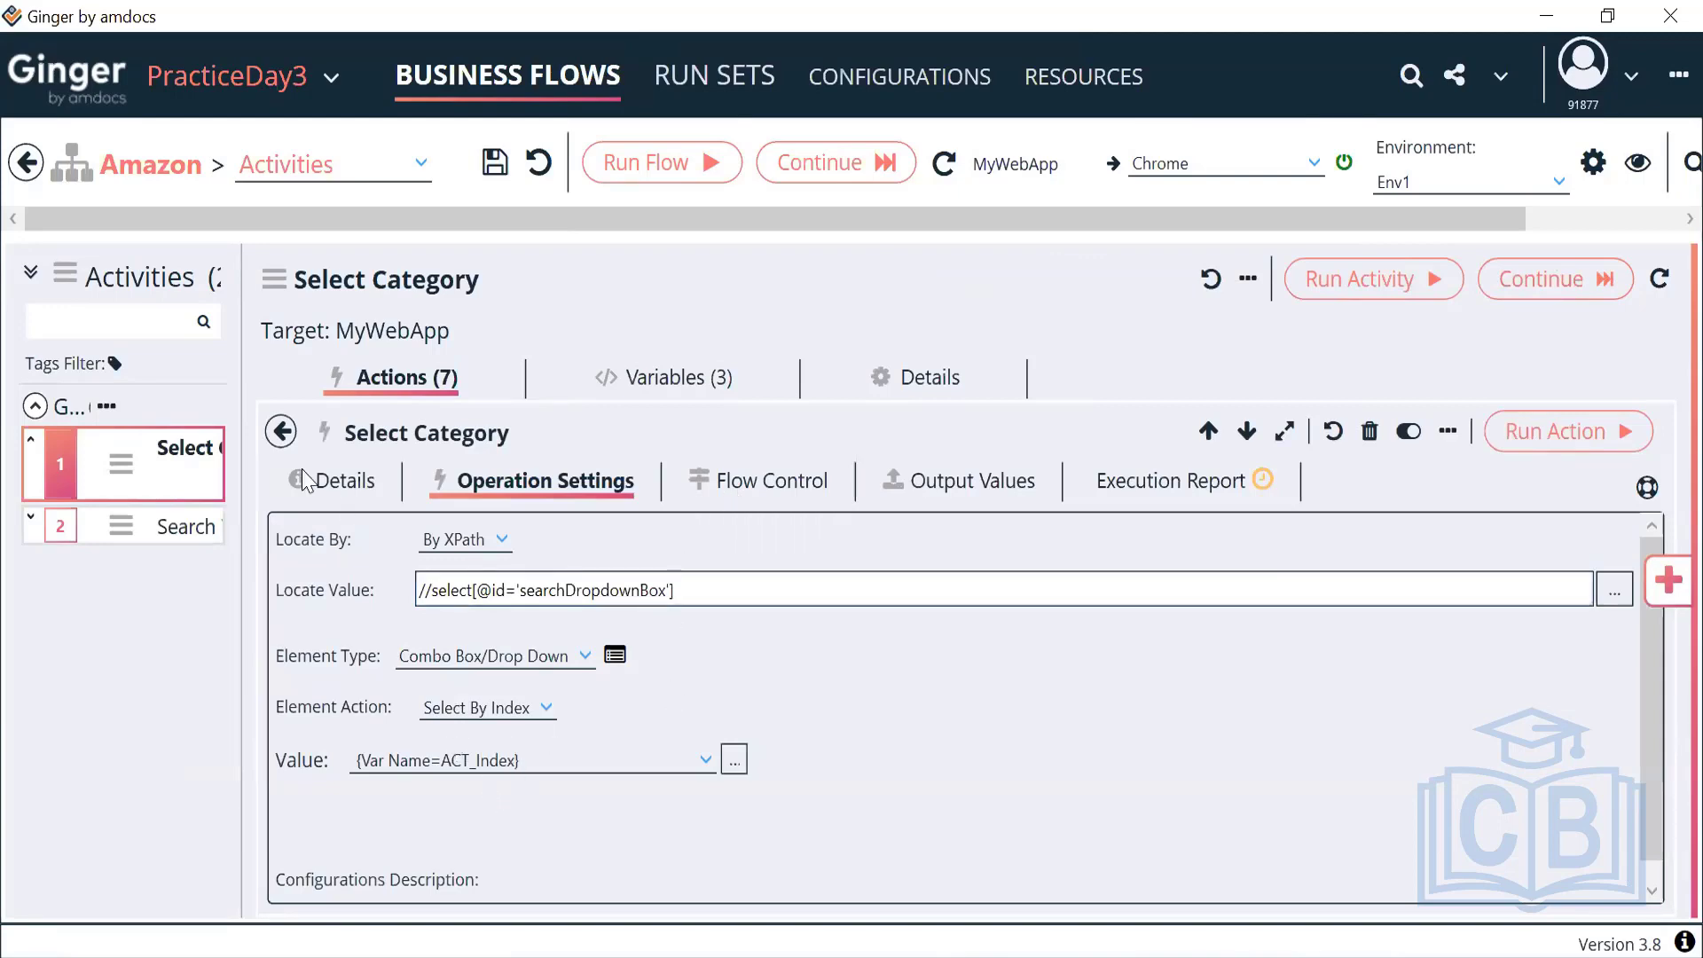
left_click(281, 432)
Step: Evaluate the custom flow control condition of Increment Index By 1 in the expression editor, accept it and return to the action list
left_click(613, 737)
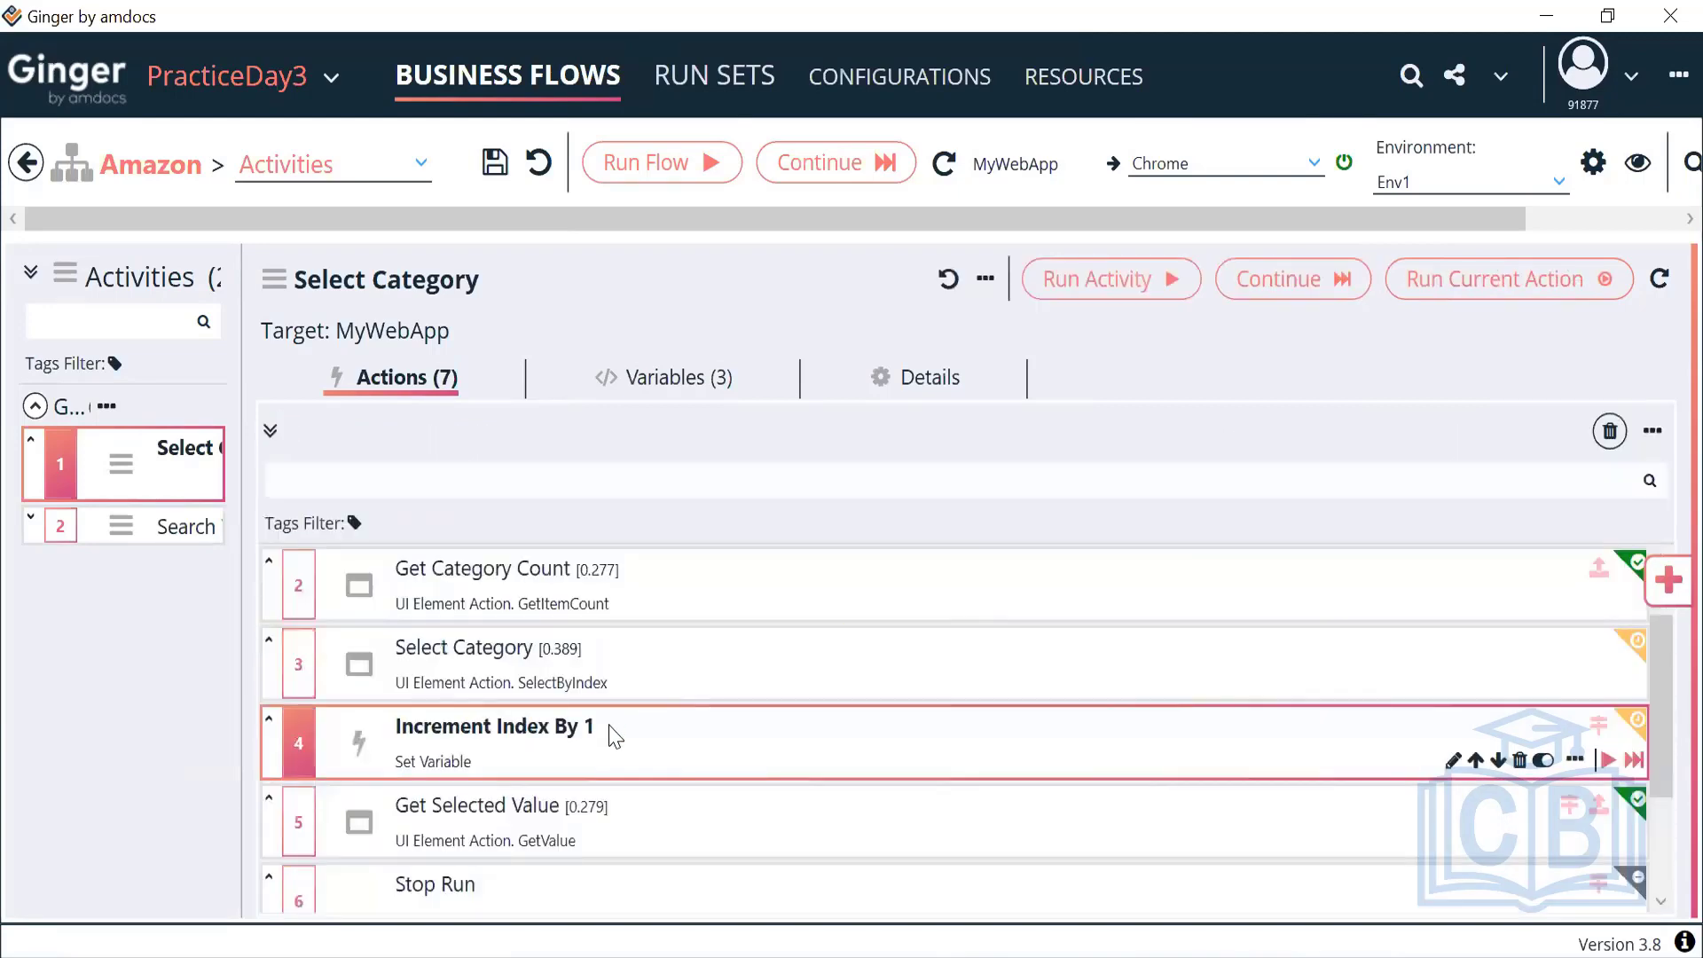
double_click(614, 736)
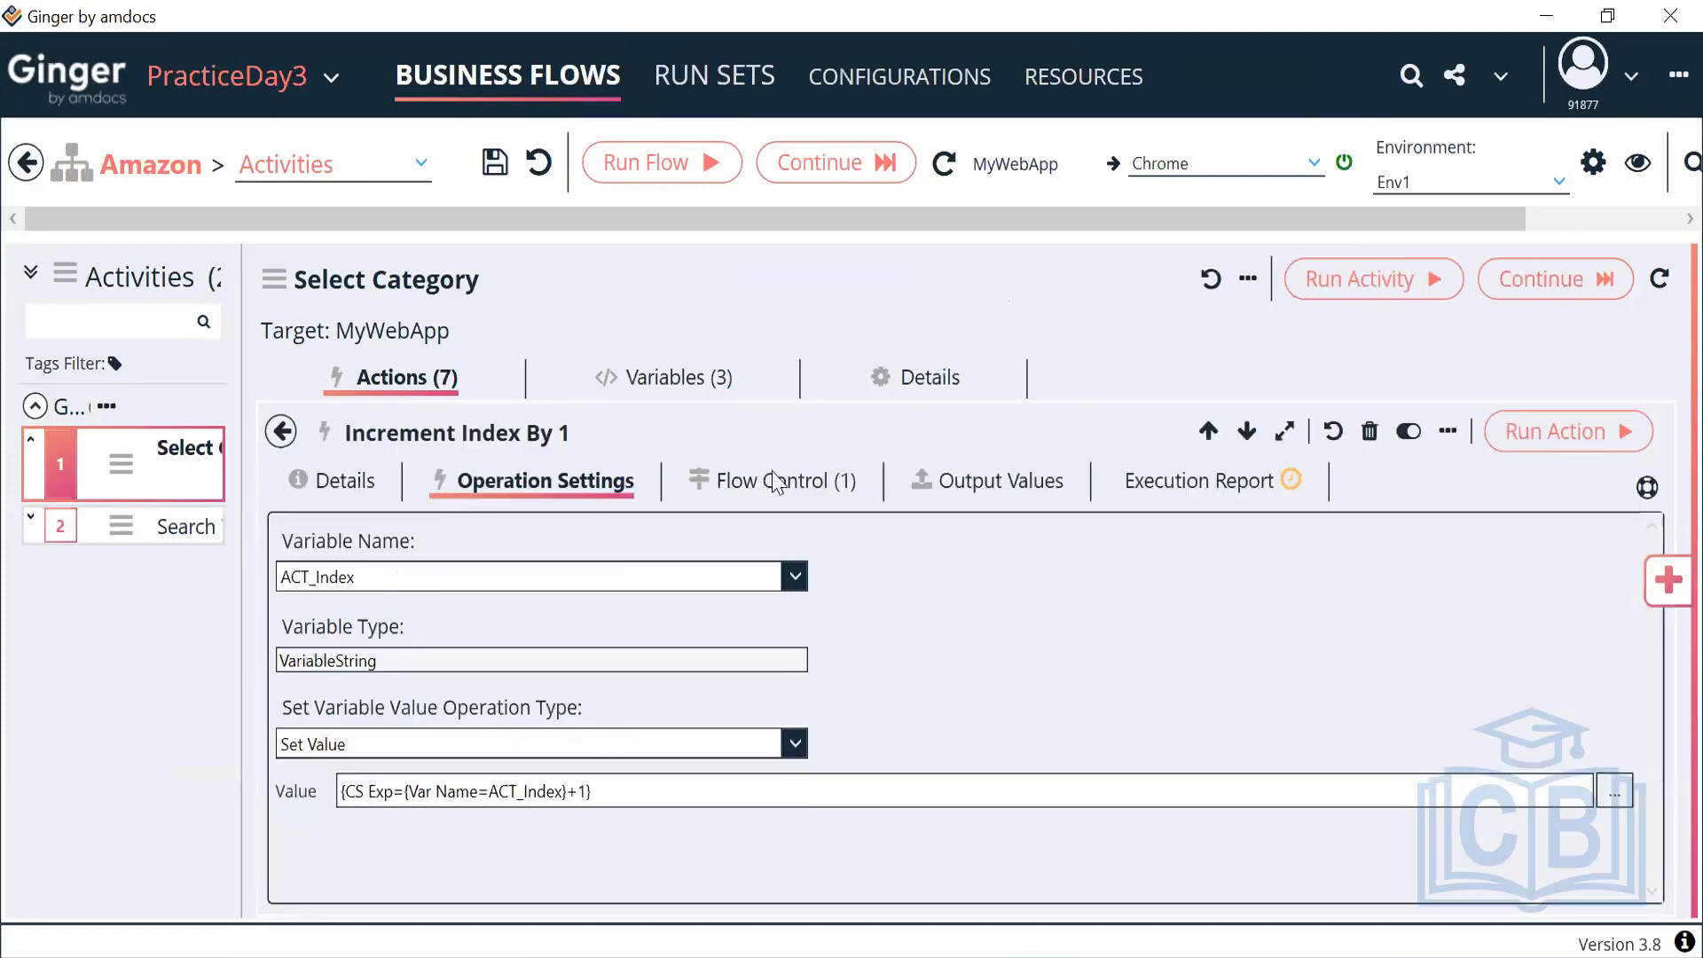
left_click(772, 480)
left_click(878, 816)
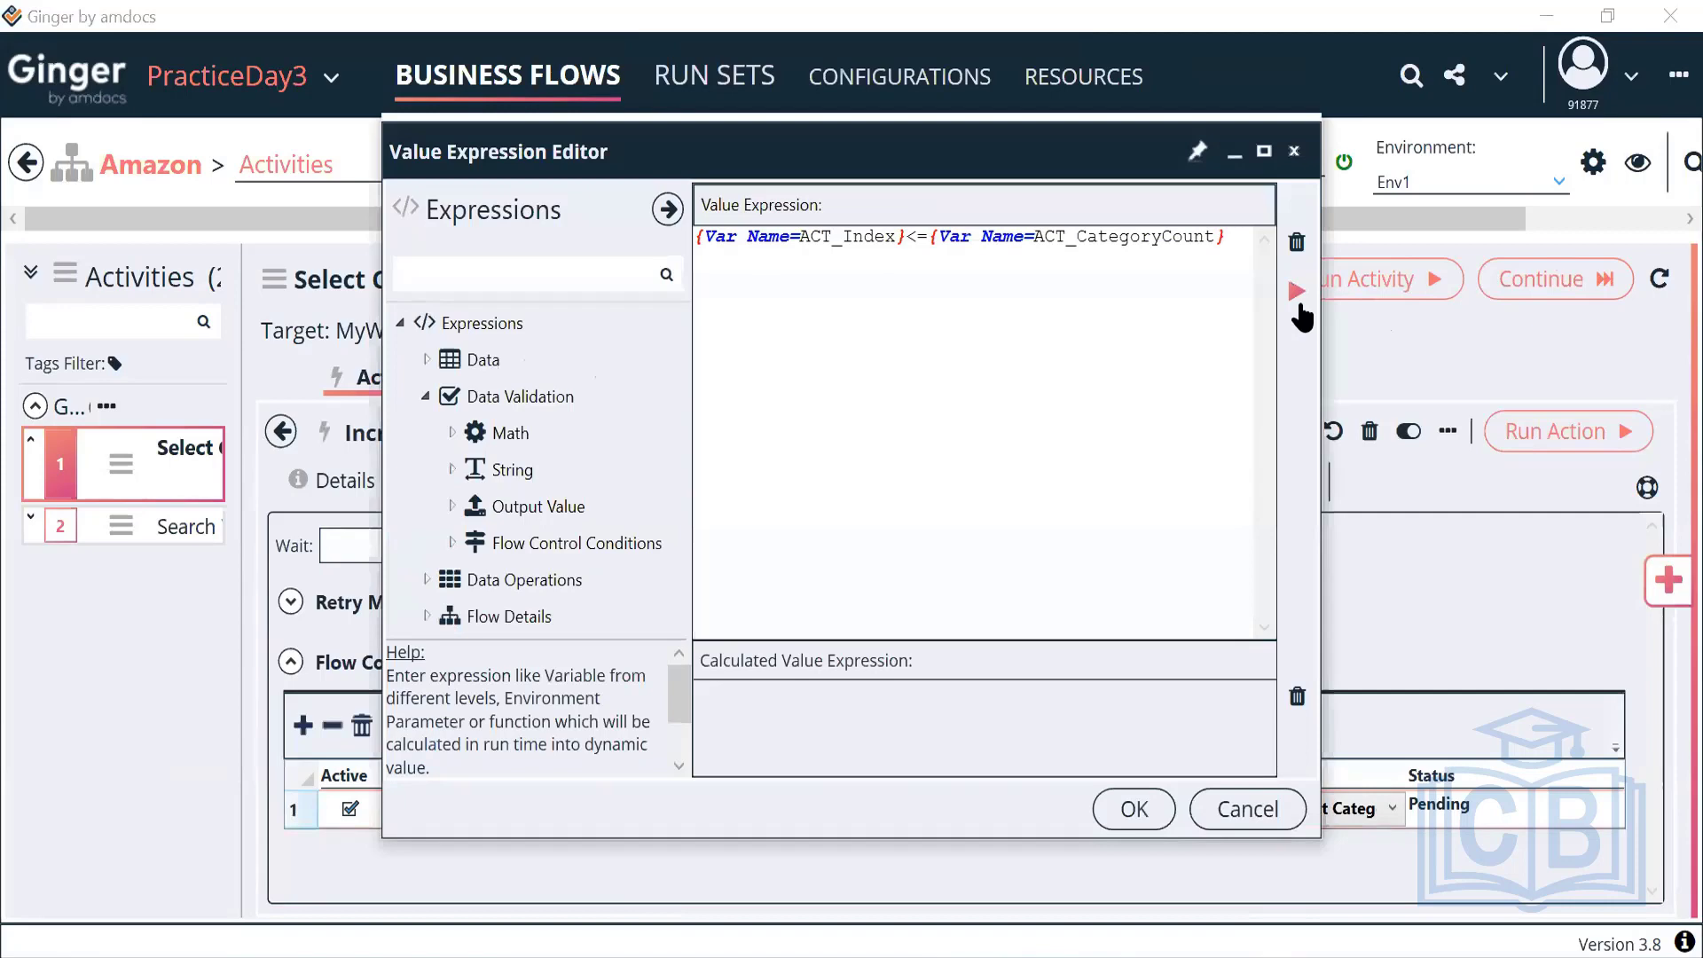
left_click(1296, 297)
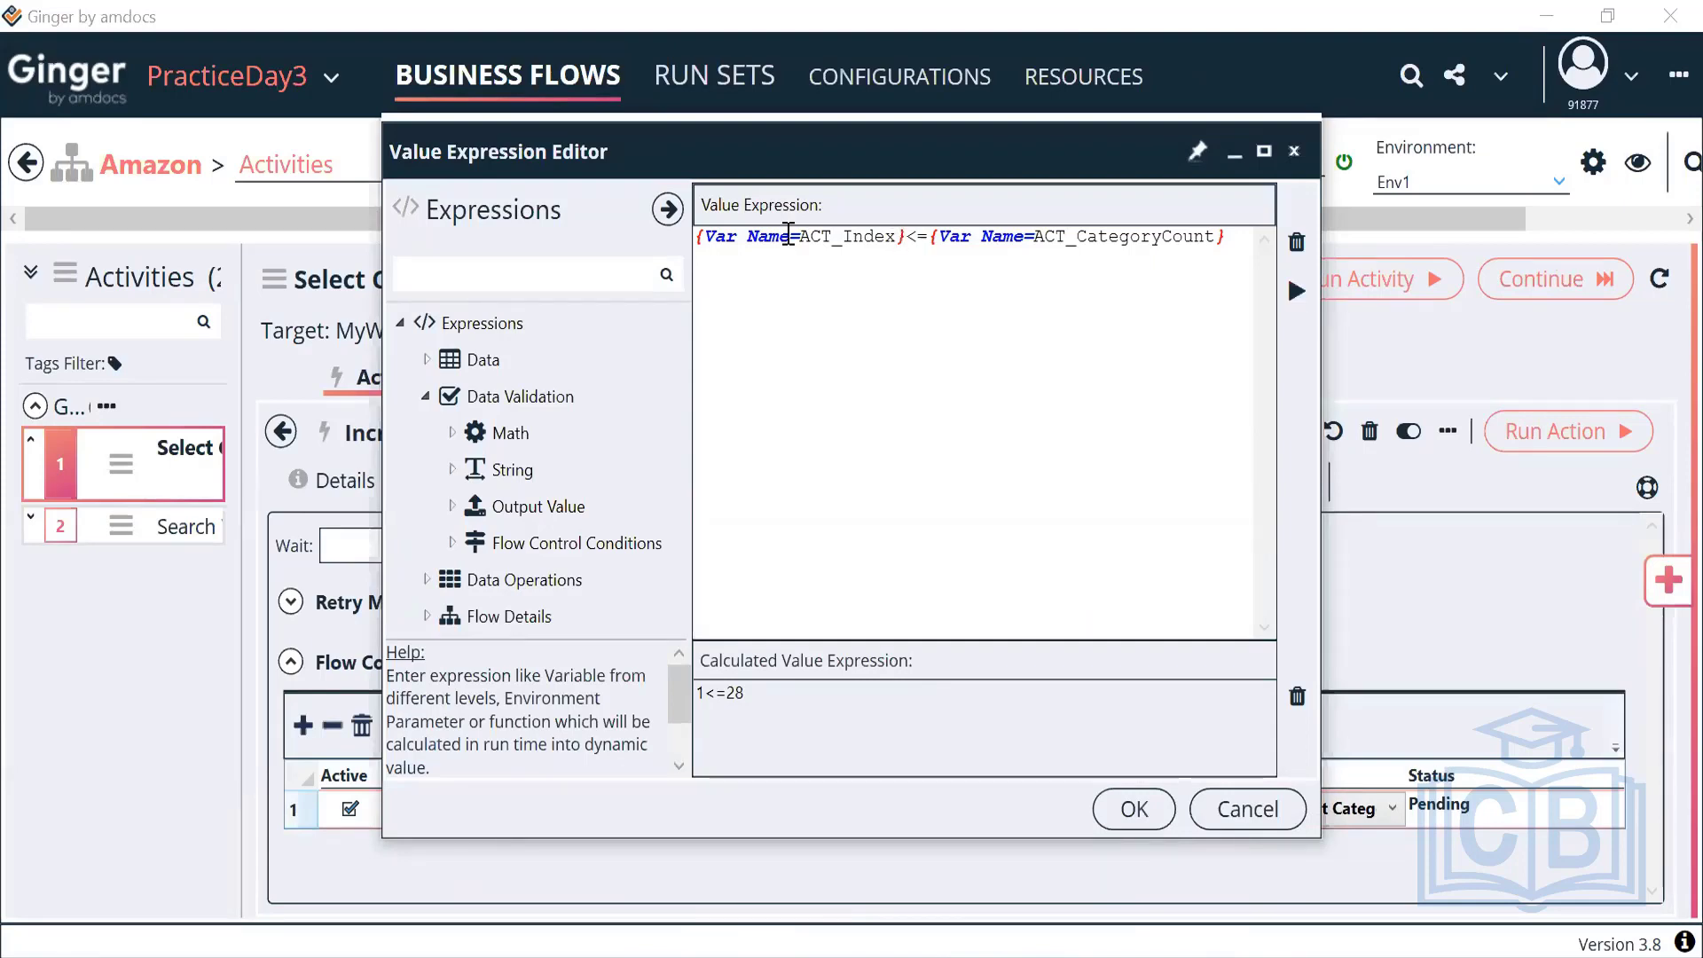
left_click_drag(897, 237, 706, 239)
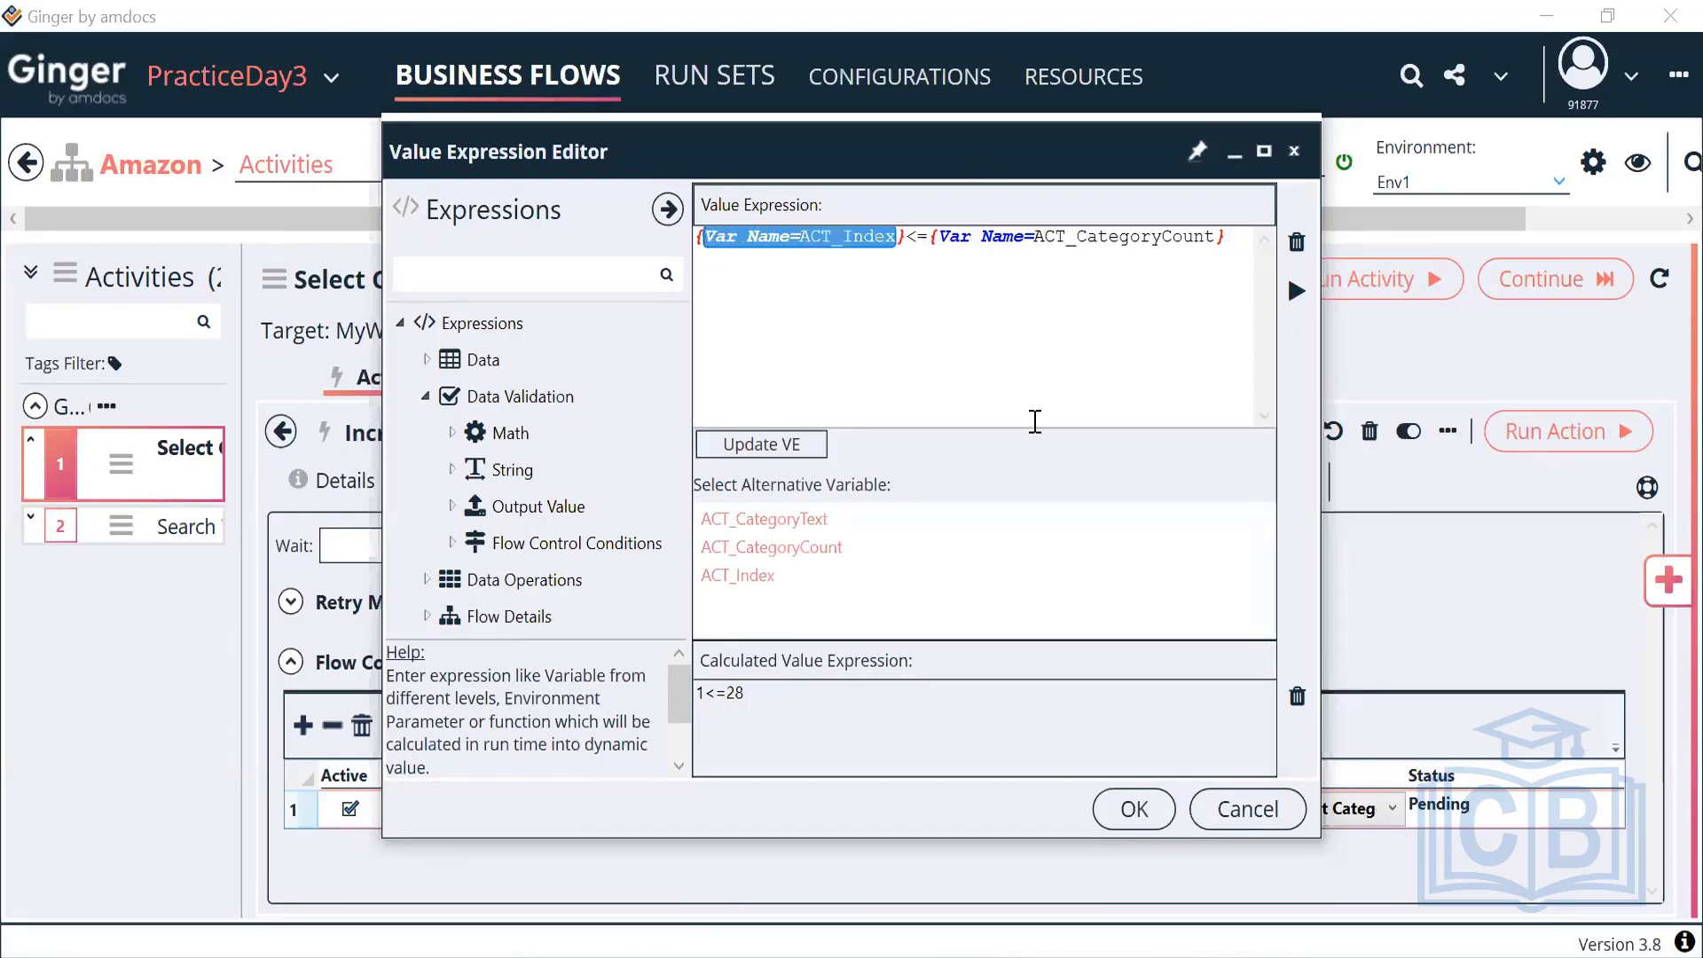
left_click(1133, 808)
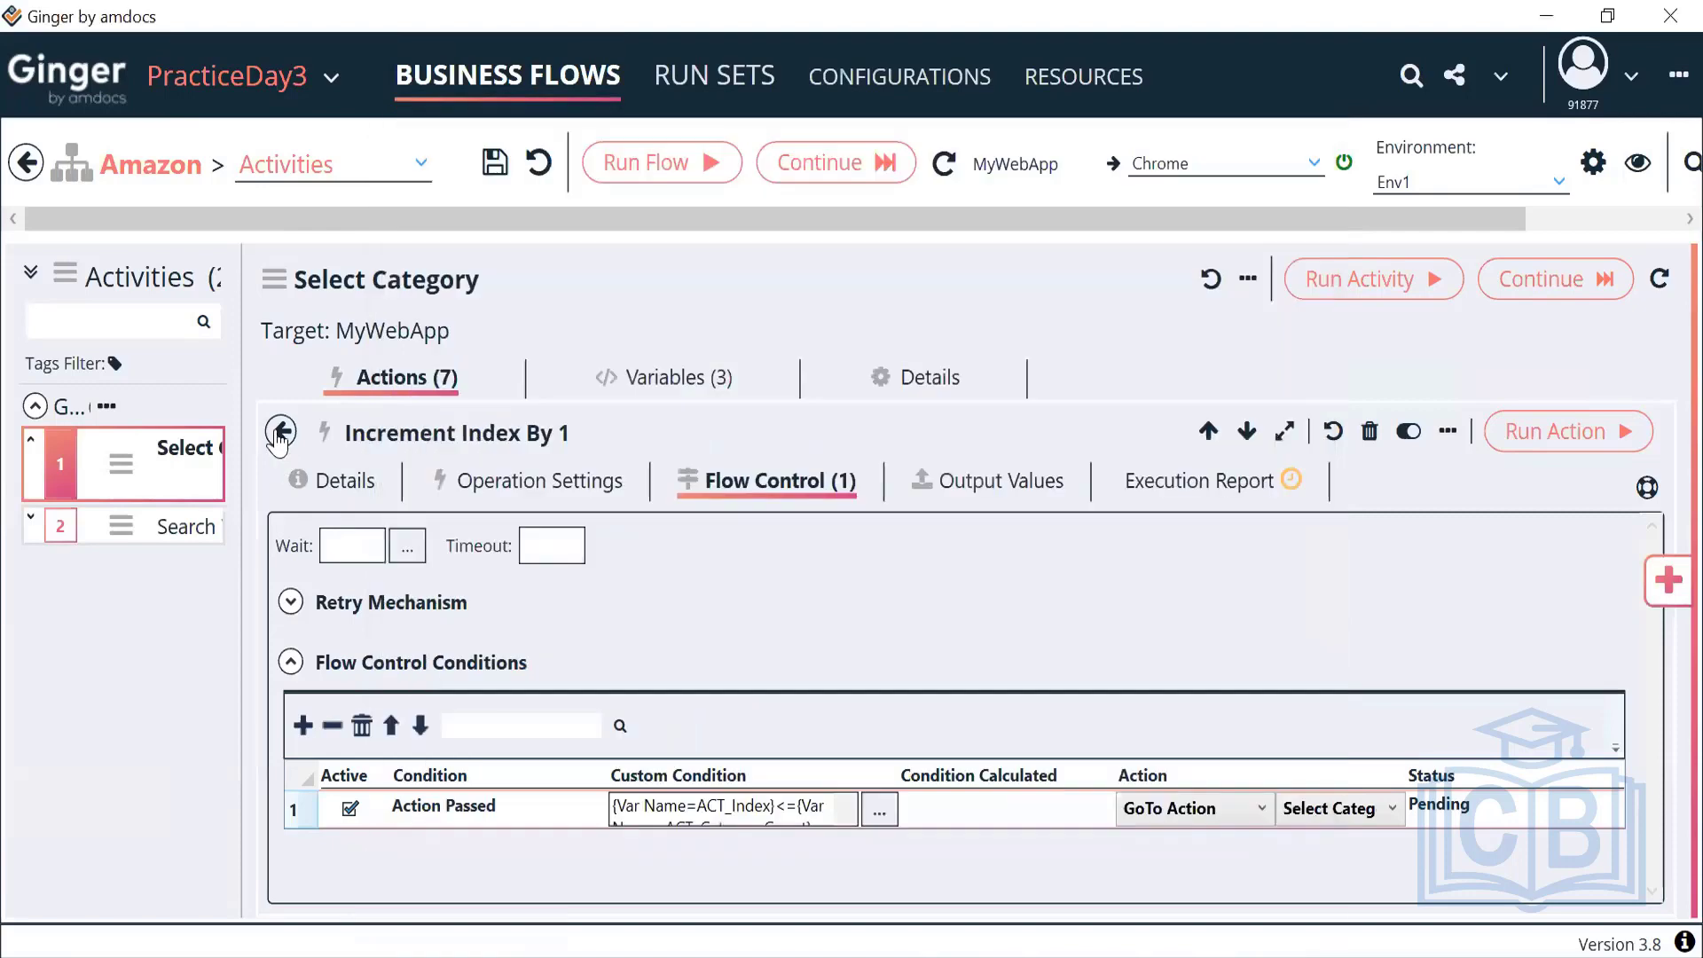
left_click(281, 431)
Step: Switch to Amazon's page in Chrome and search the element tree for category options with XPath indexes [28] and [29]
left_click(518, 667)
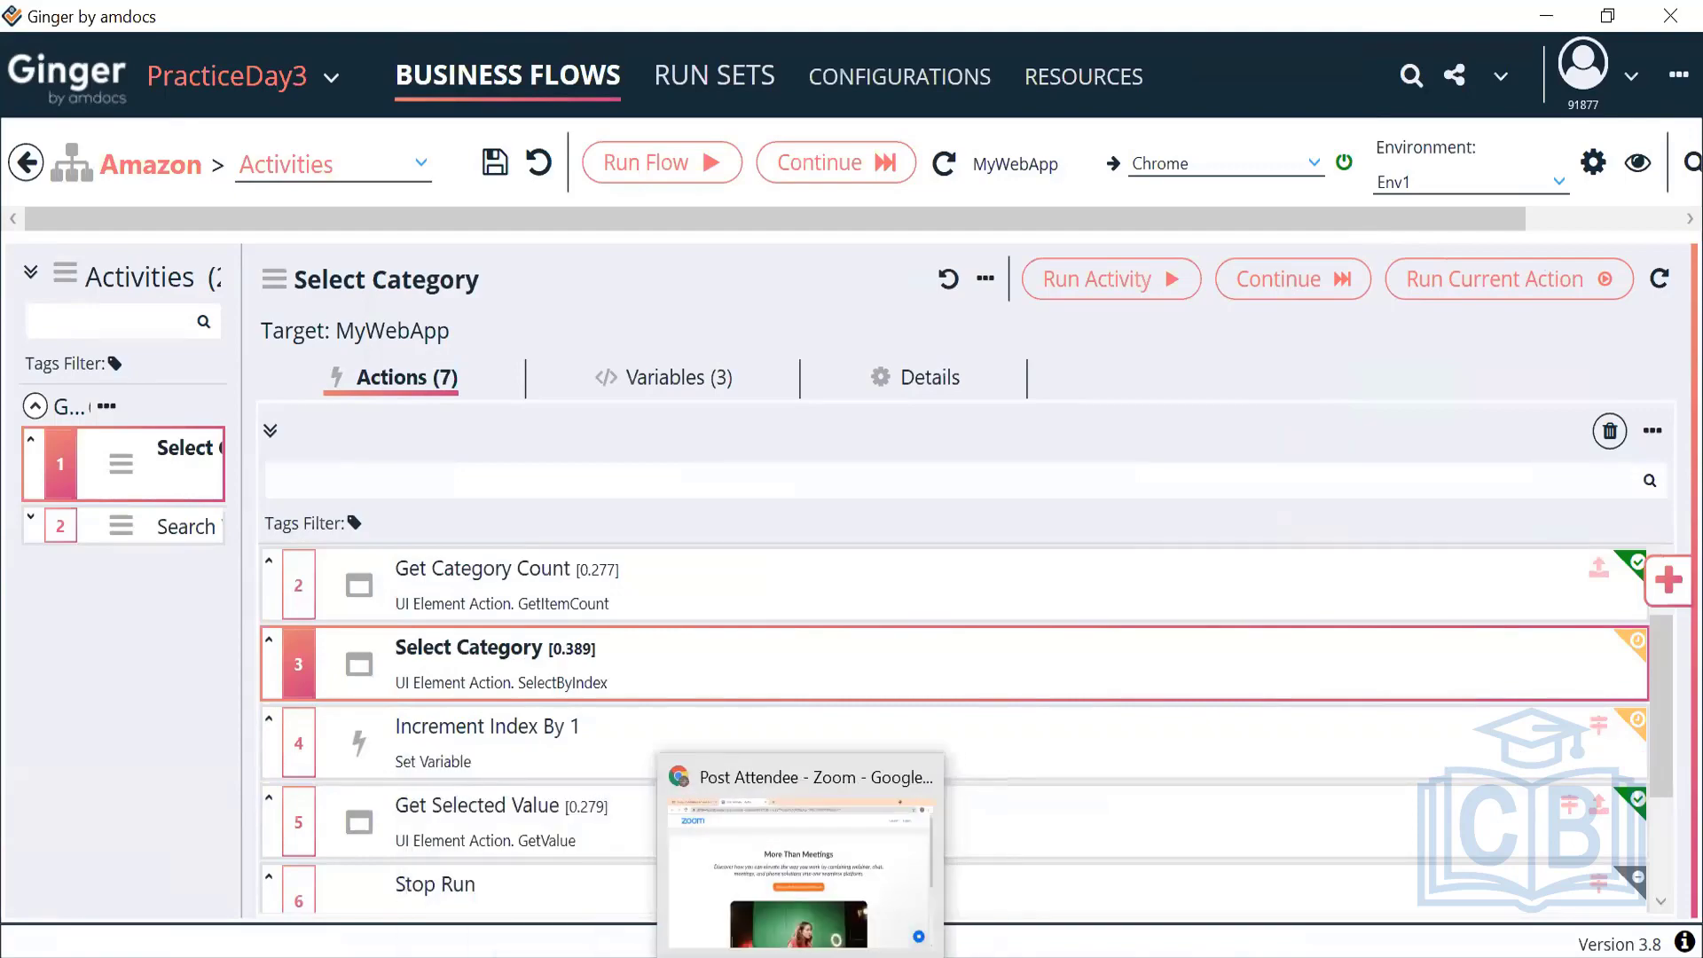
left_click(654, 872)
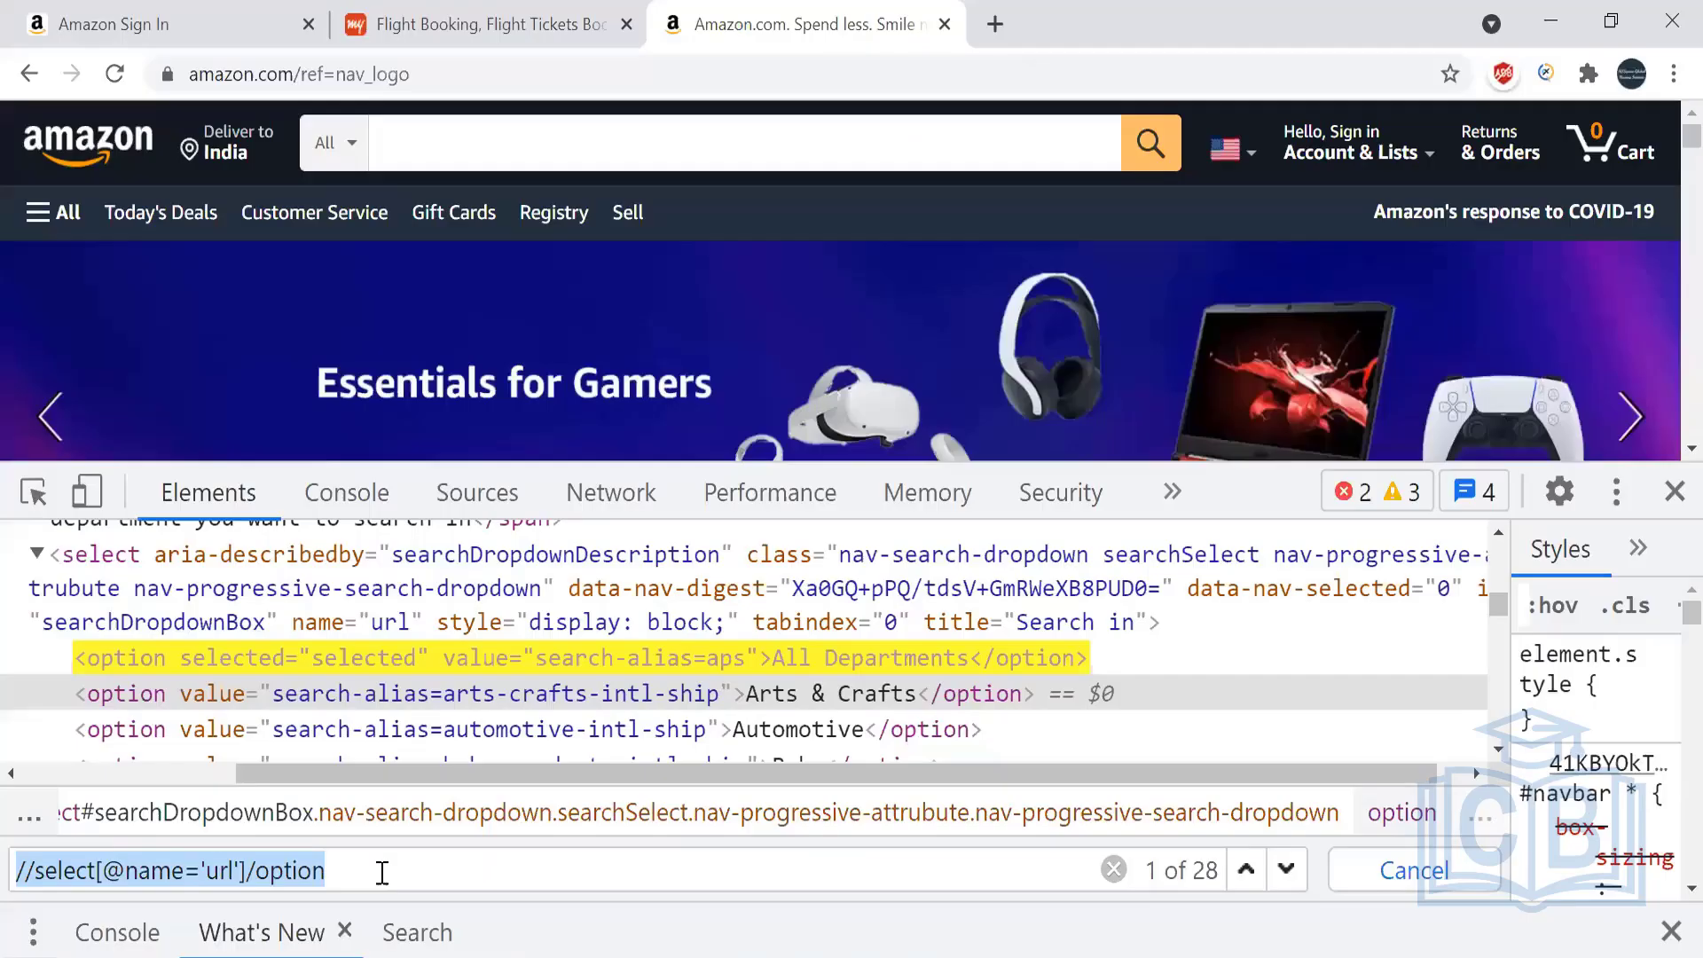
type("[28]")
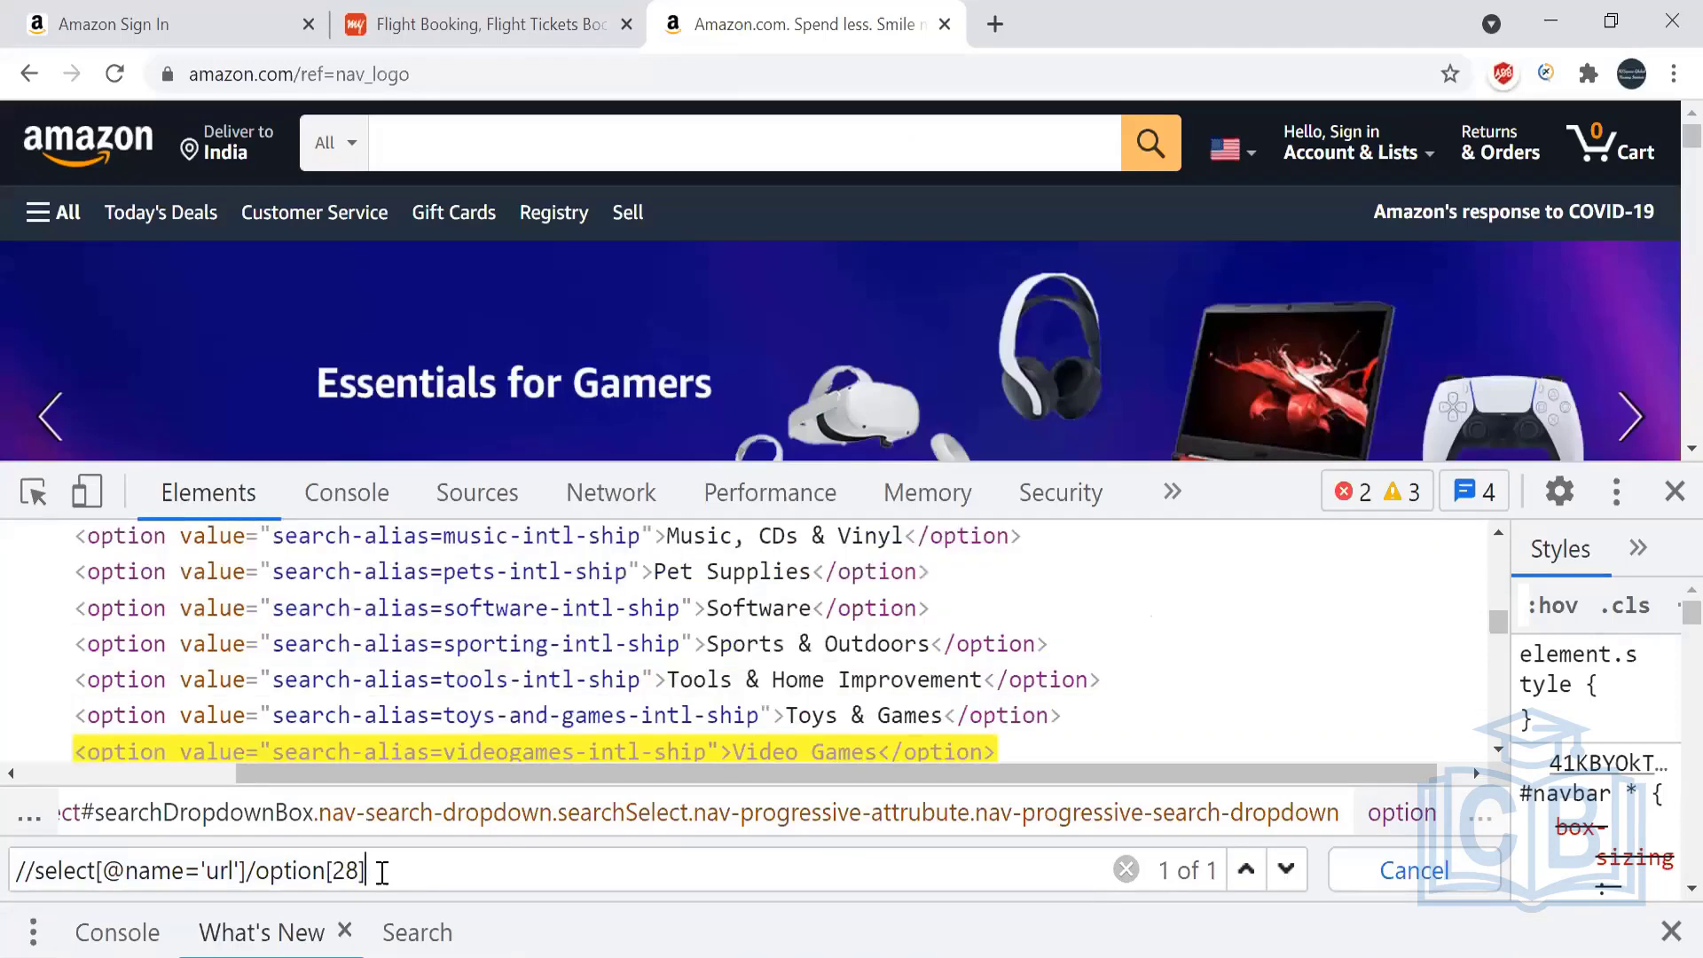
scroll(741, 743, "down", 1)
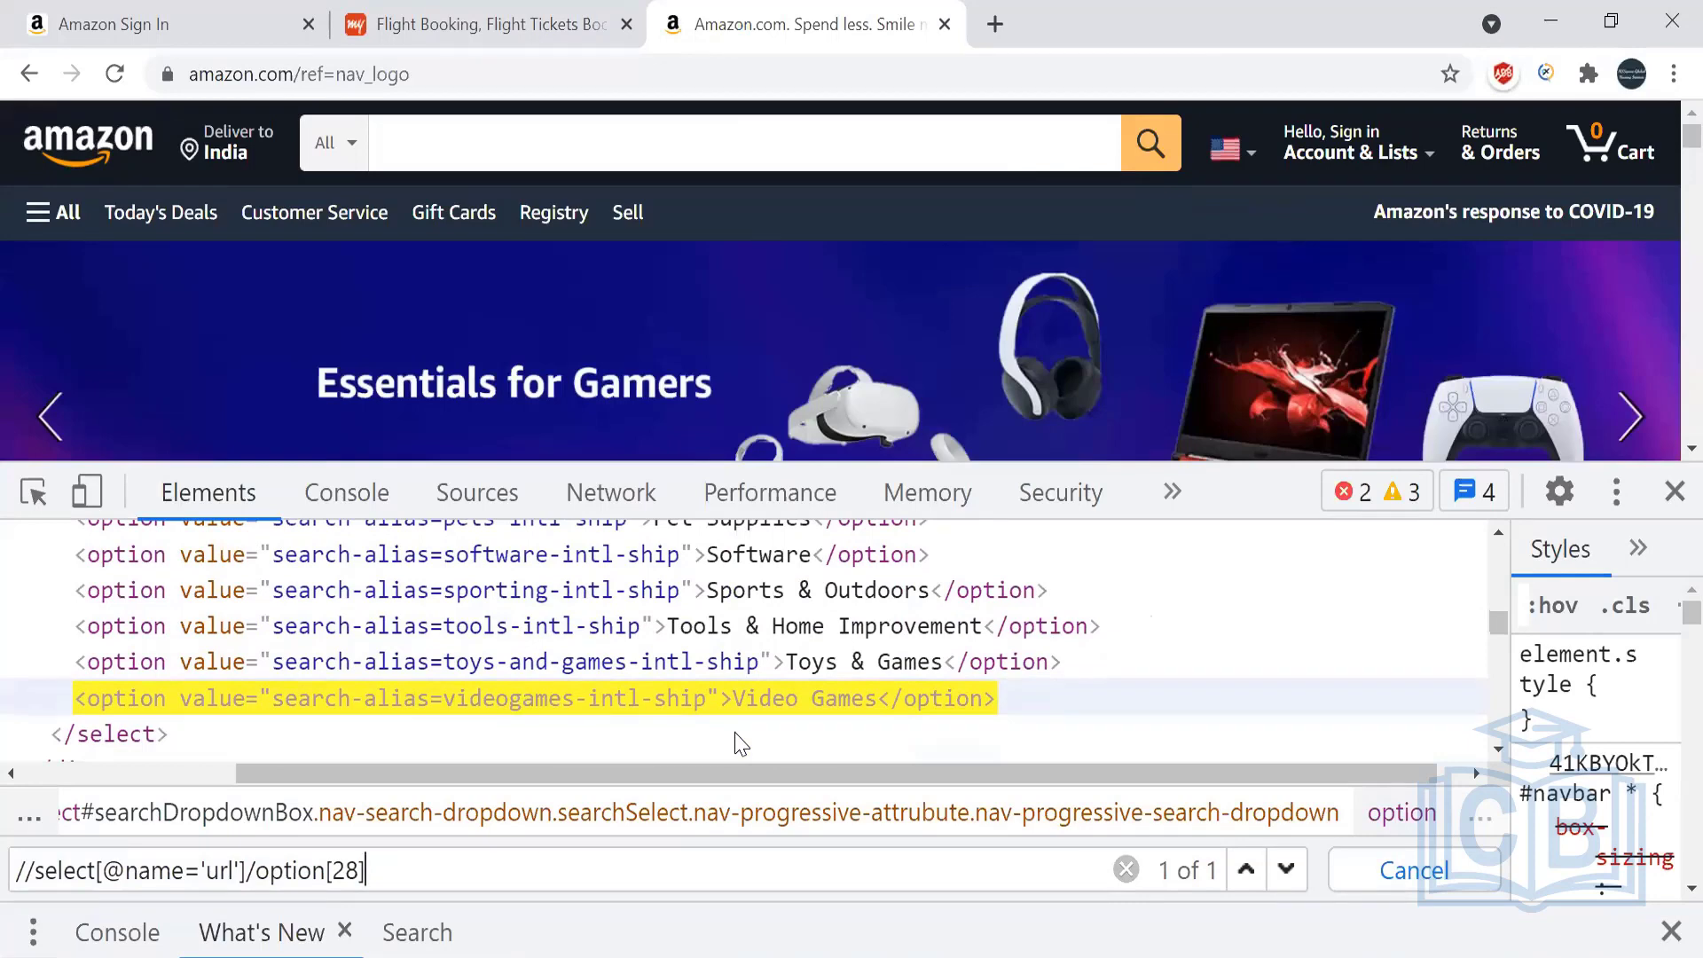
key("Left")
key("BackSpace")
type("9")
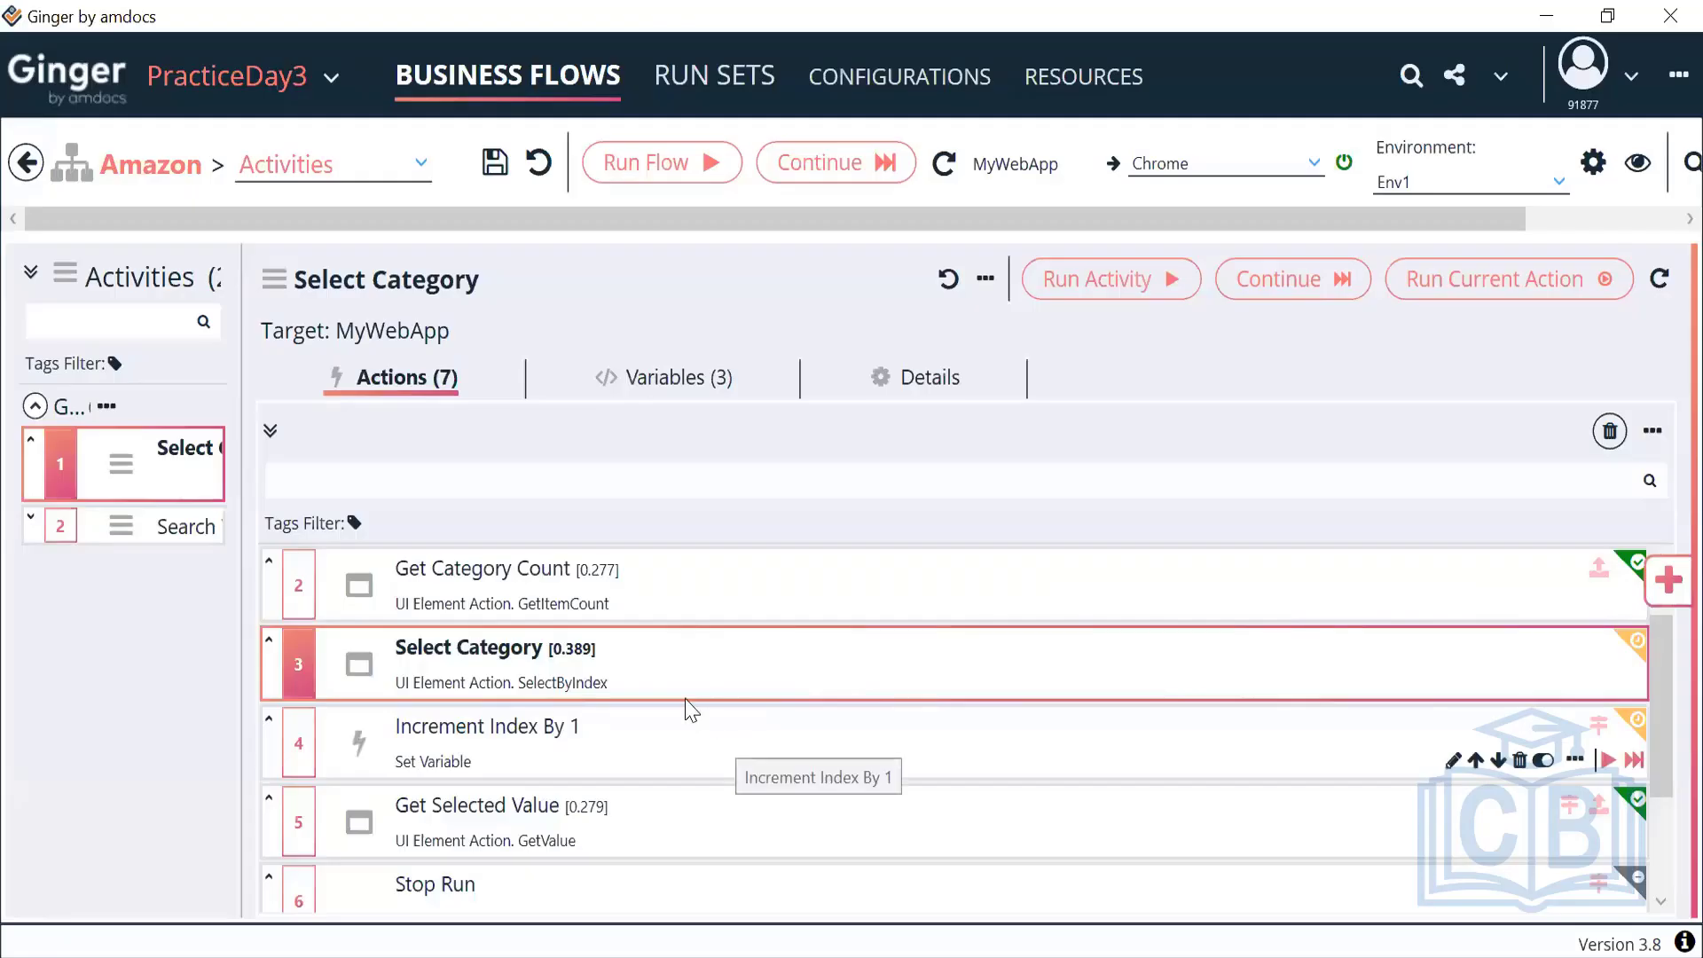
Step: Check the flow control condition of the Increment Index By 1 action and return to the action list
double_click(659, 749)
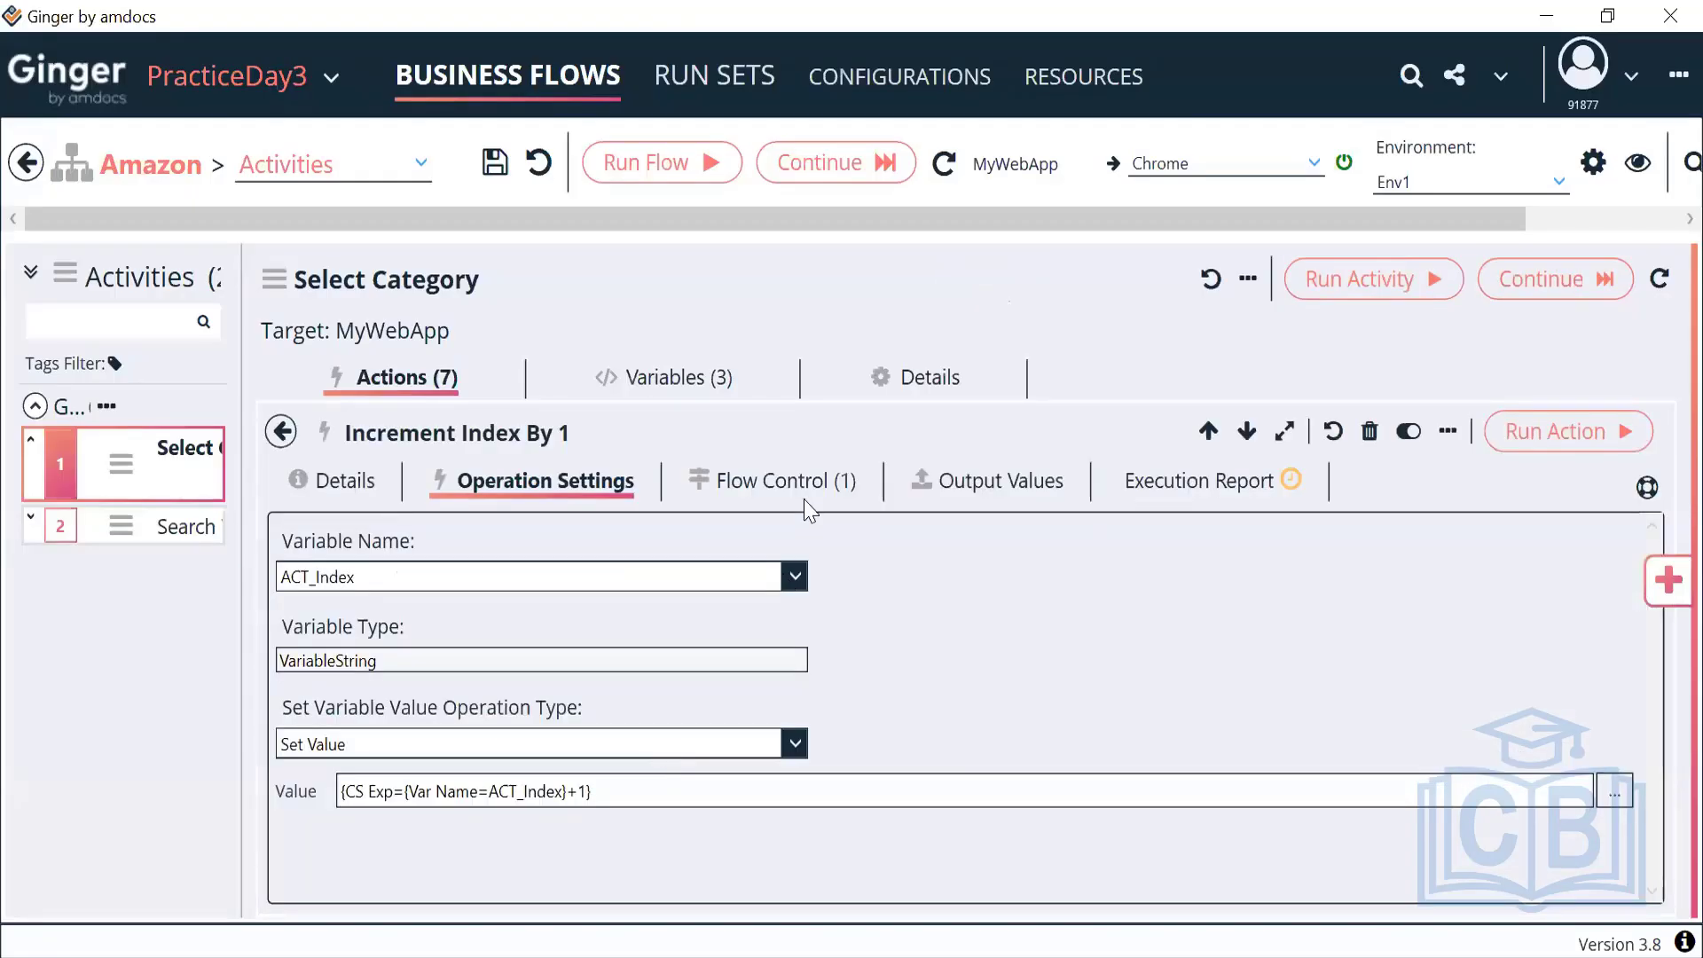
left_click(807, 504)
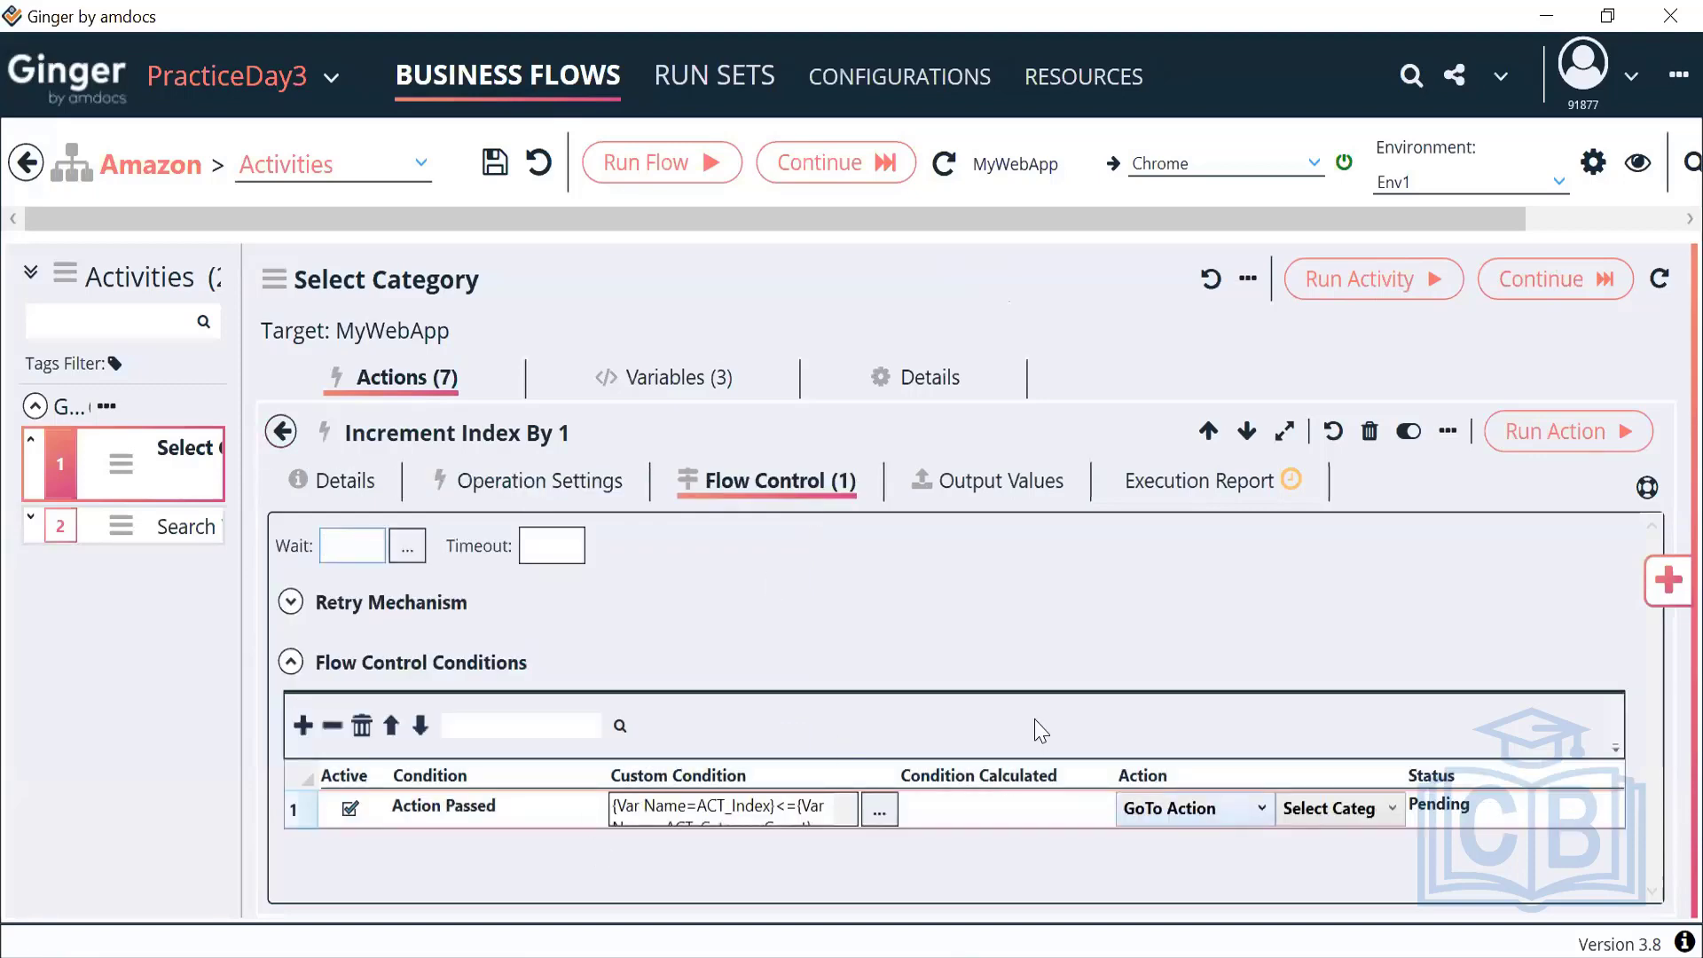
left_click(281, 432)
Step: Deactivate the Get Selected Value and Stop Run actions in the Select Category activity
left_click(632, 845)
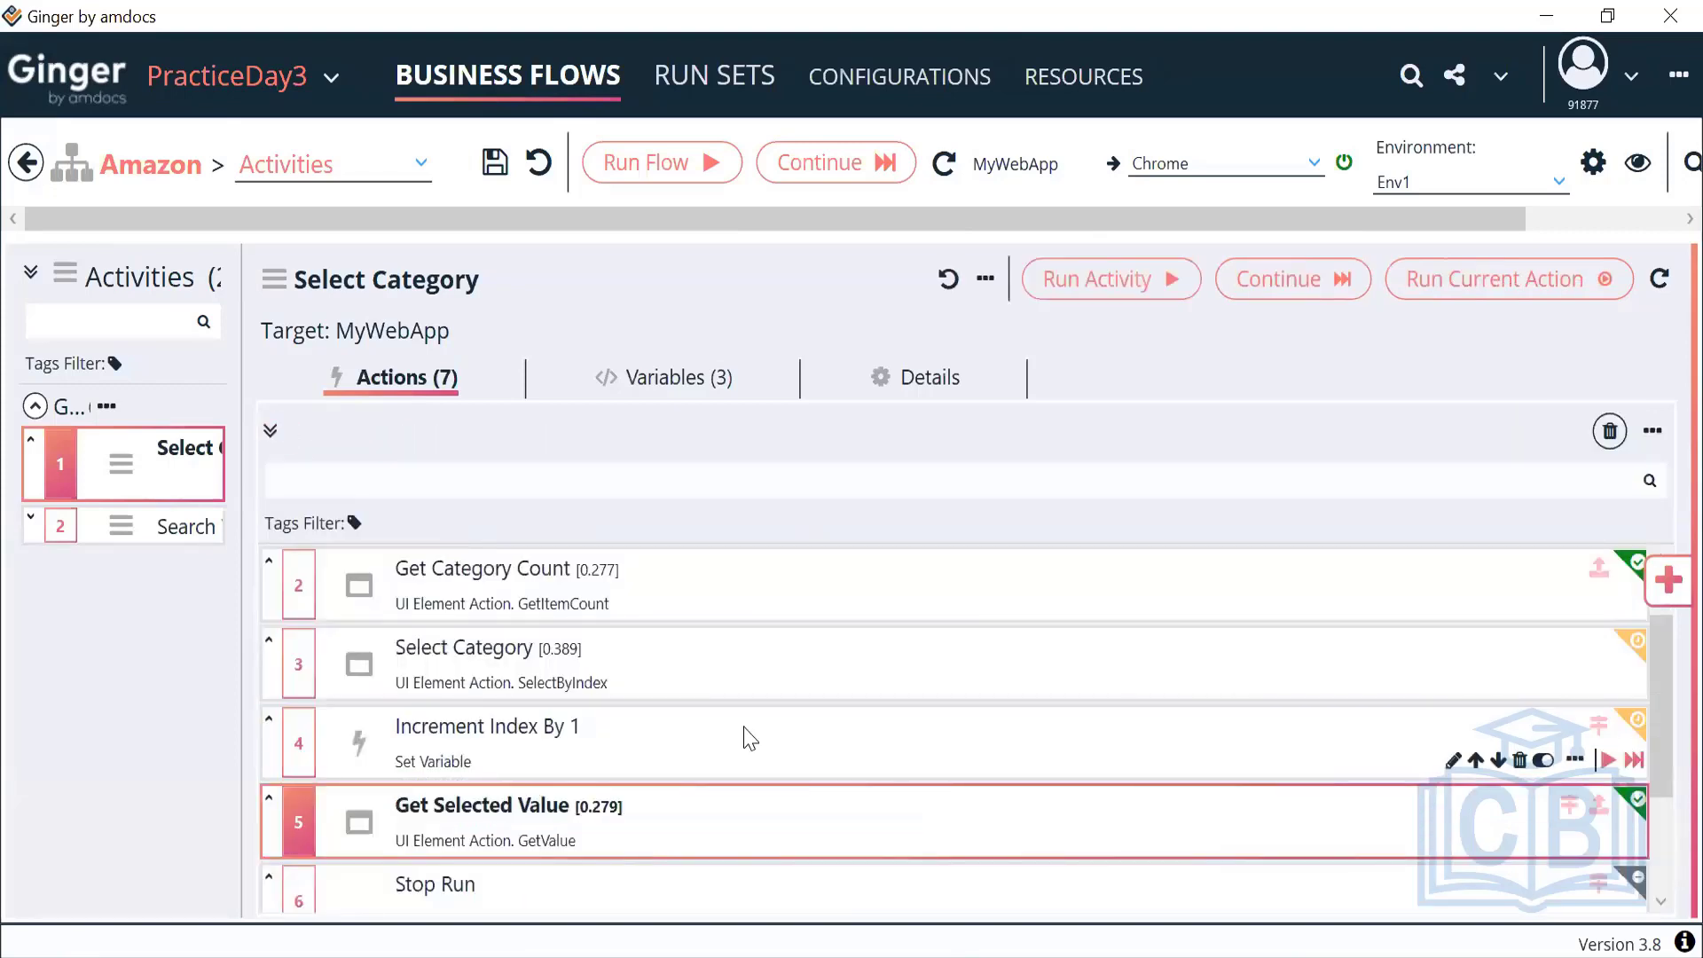
scroll(749, 733, "down", 2)
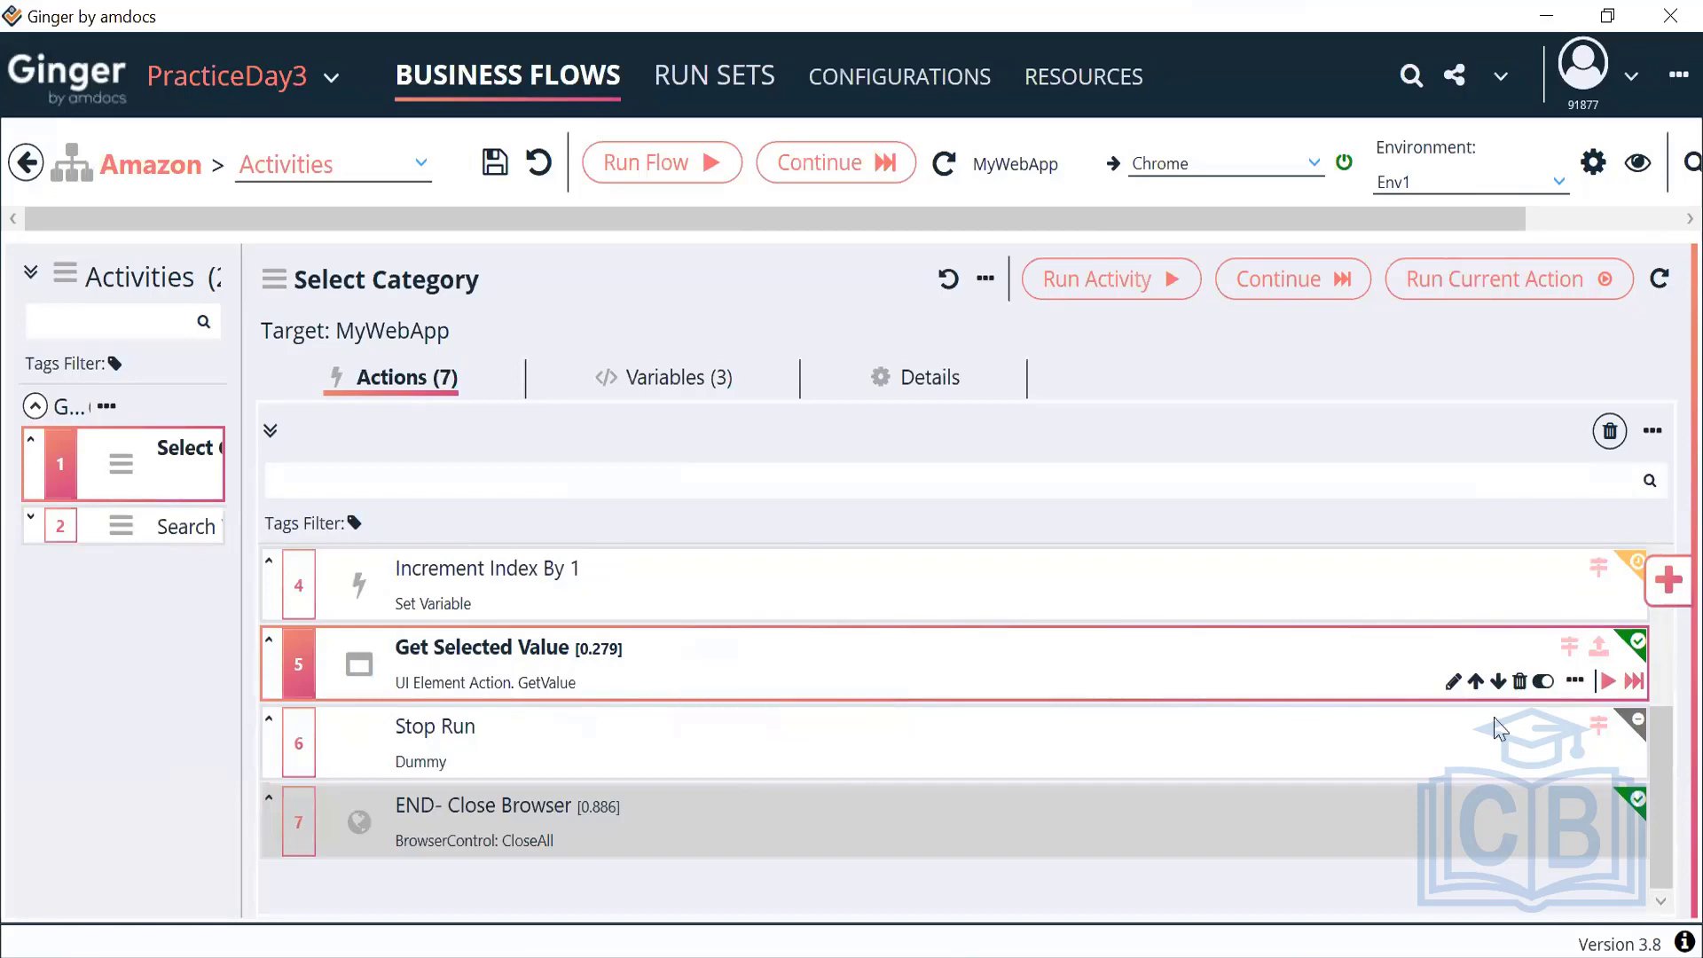
left_click(1544, 683)
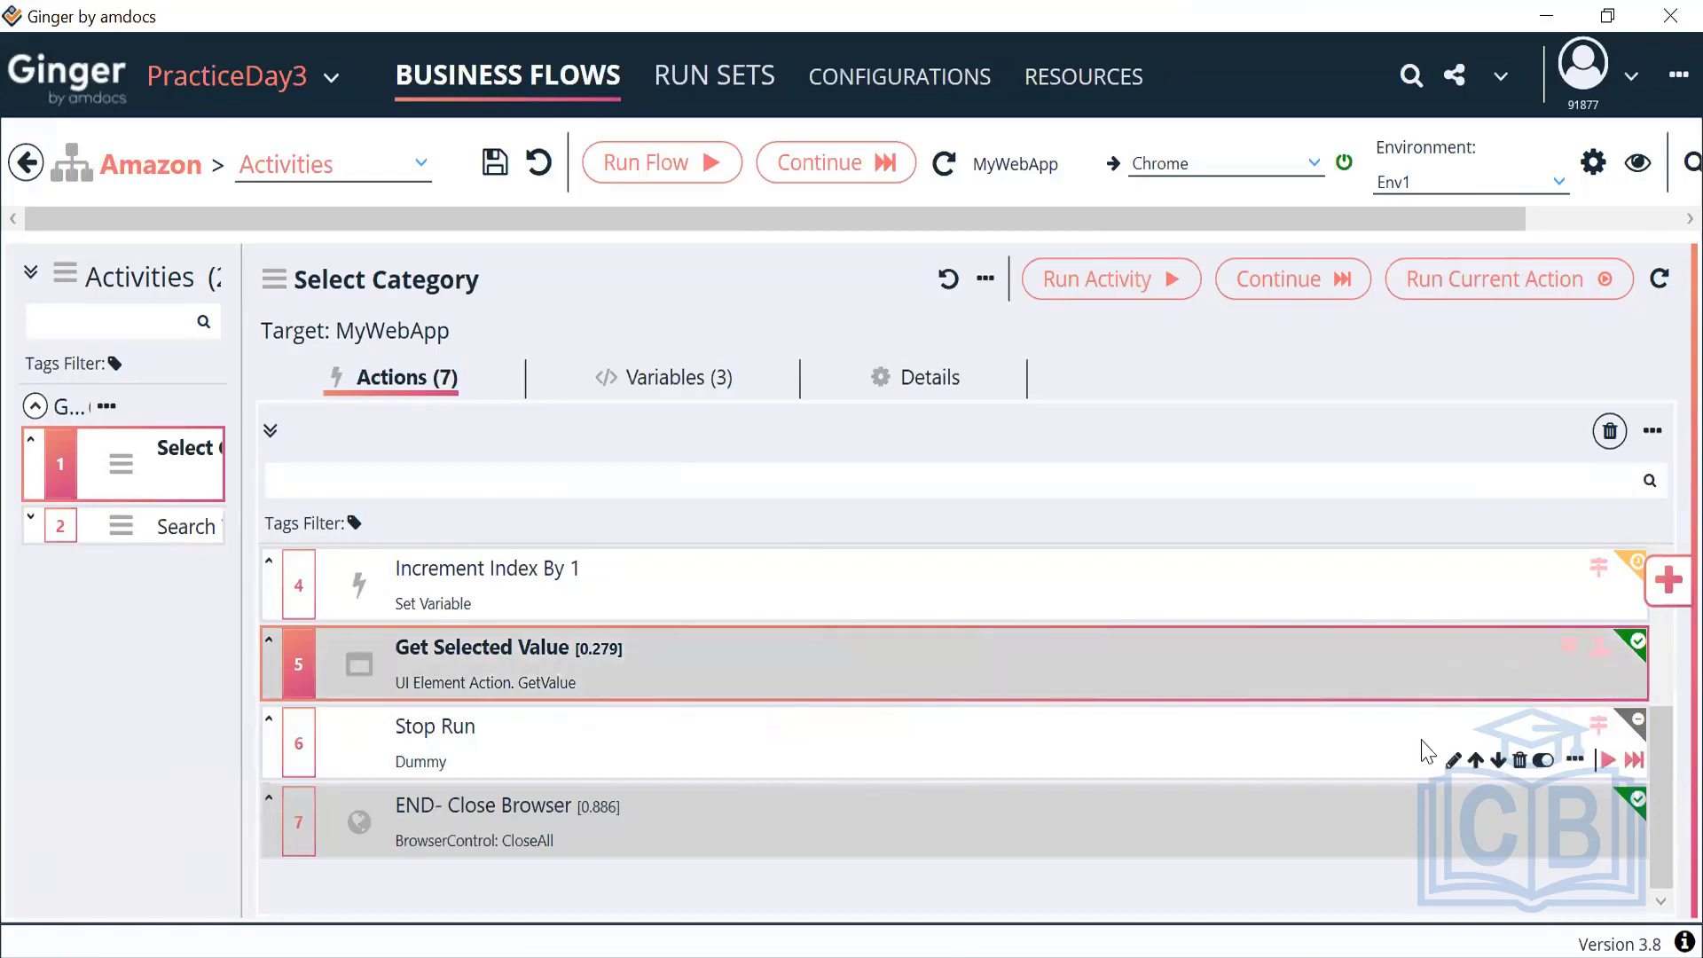
left_click(1544, 760)
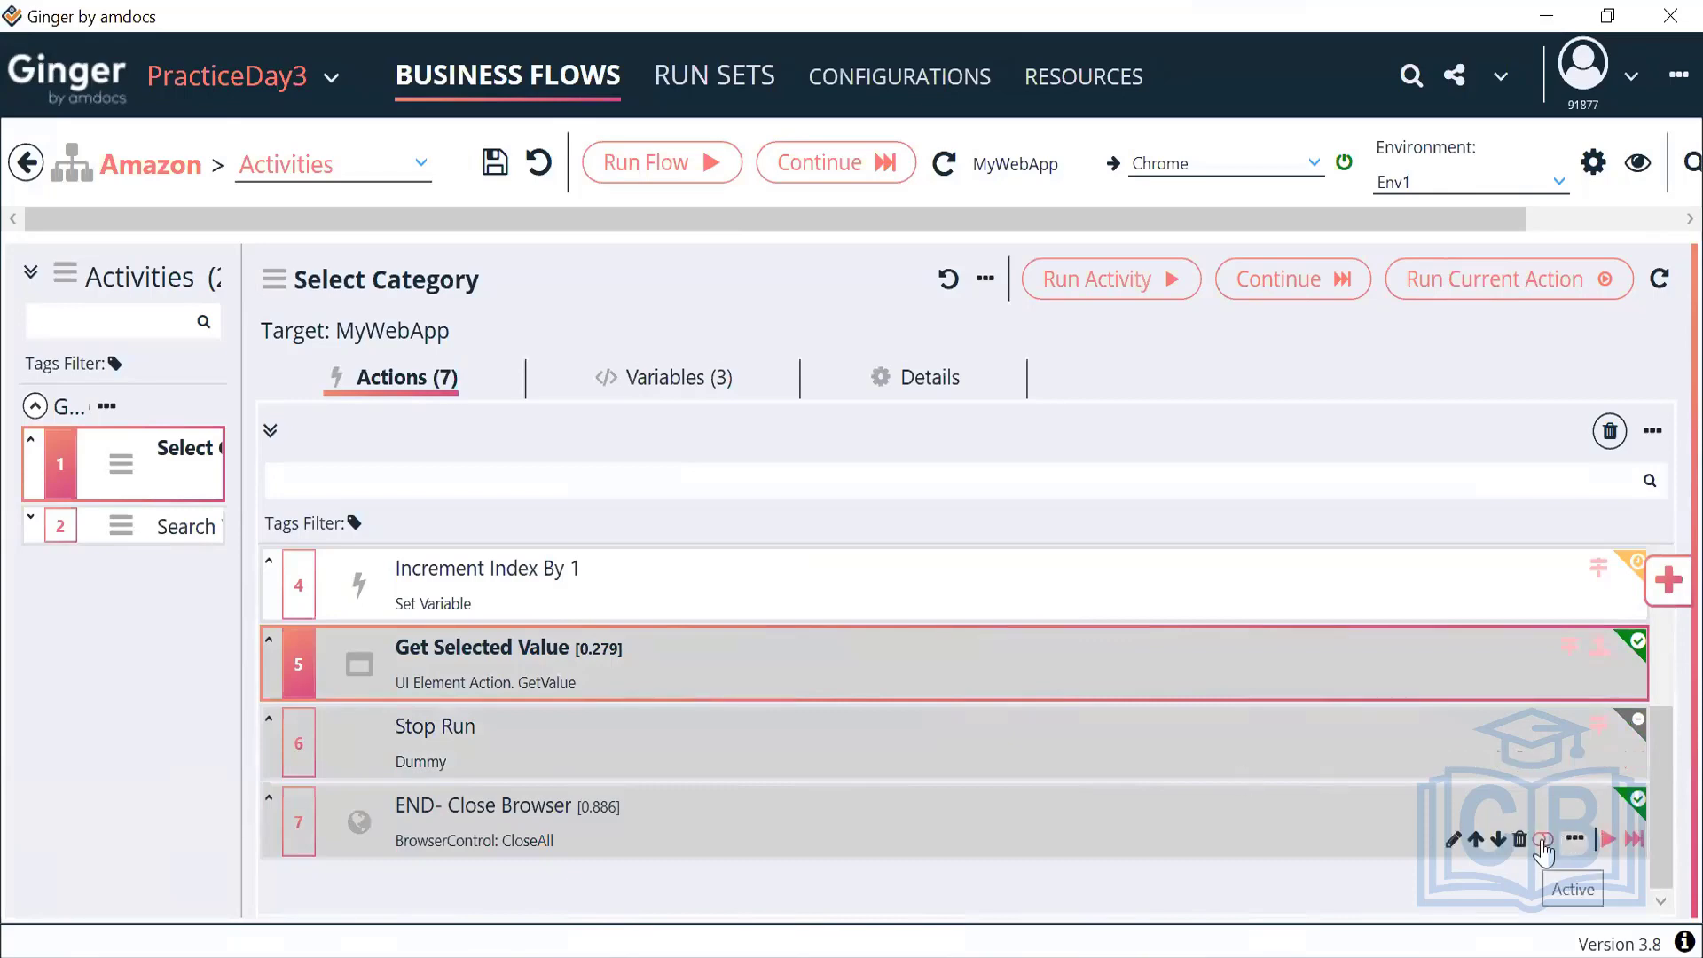
left_click(1544, 839)
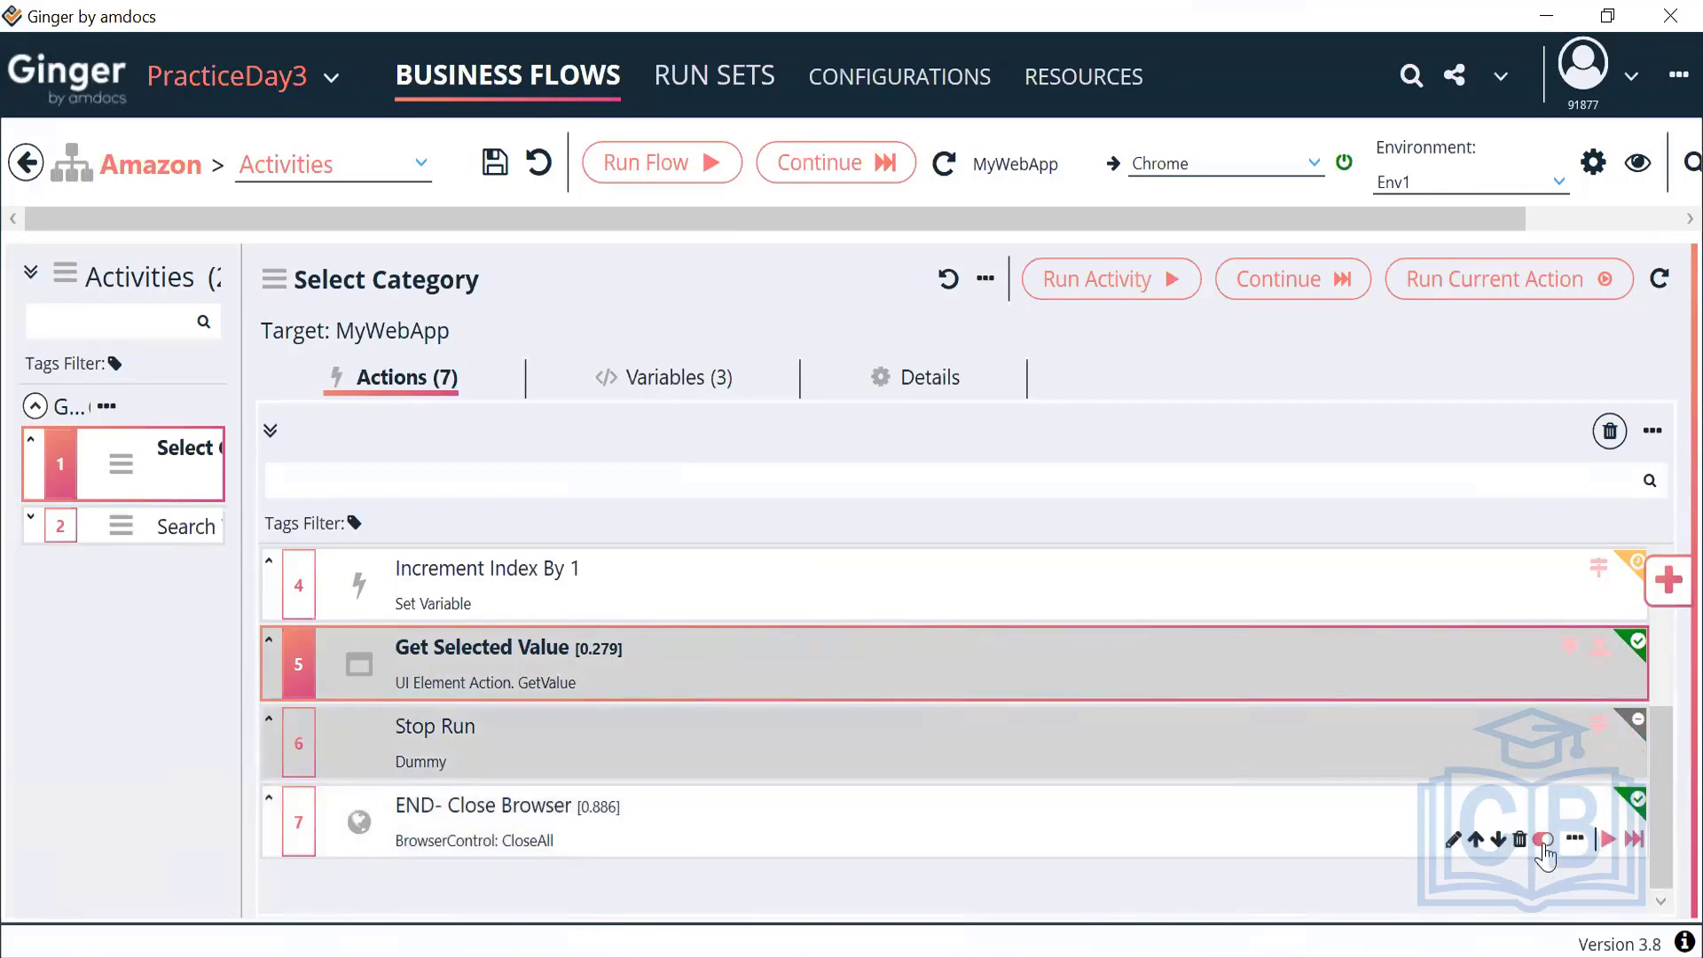
left_click(1544, 840)
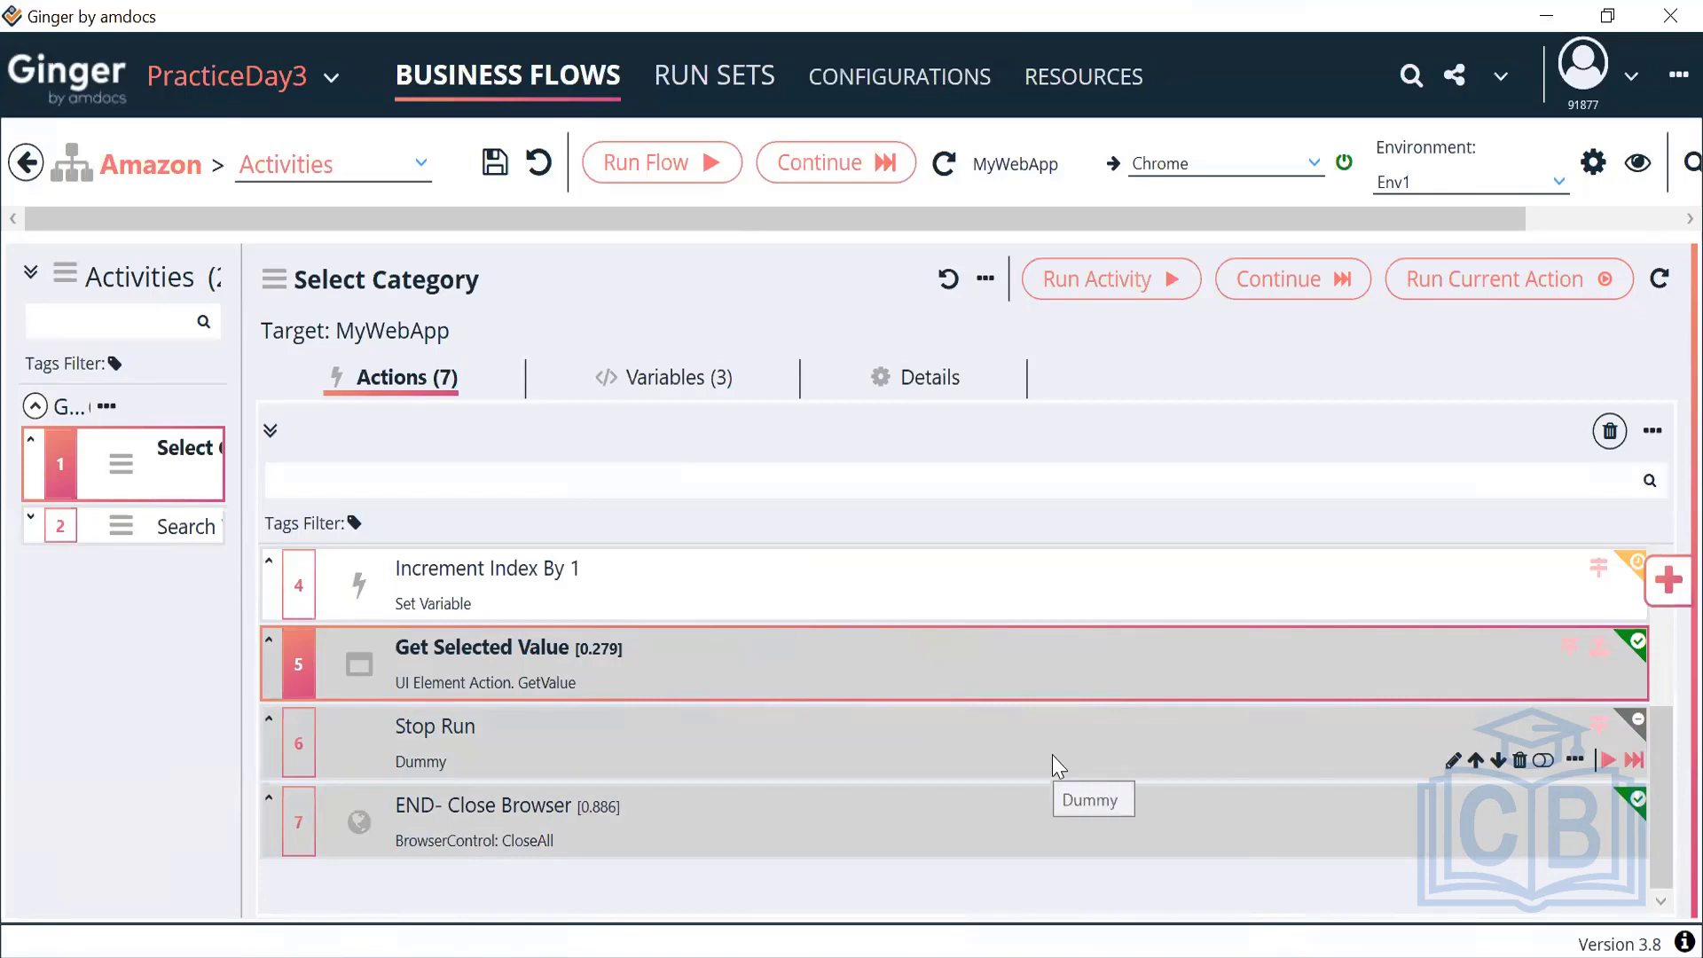
Step: Run the Select Category activity, then inspect the Select Category action's execution report and operation settings
scroll(1052, 754, "up", 3)
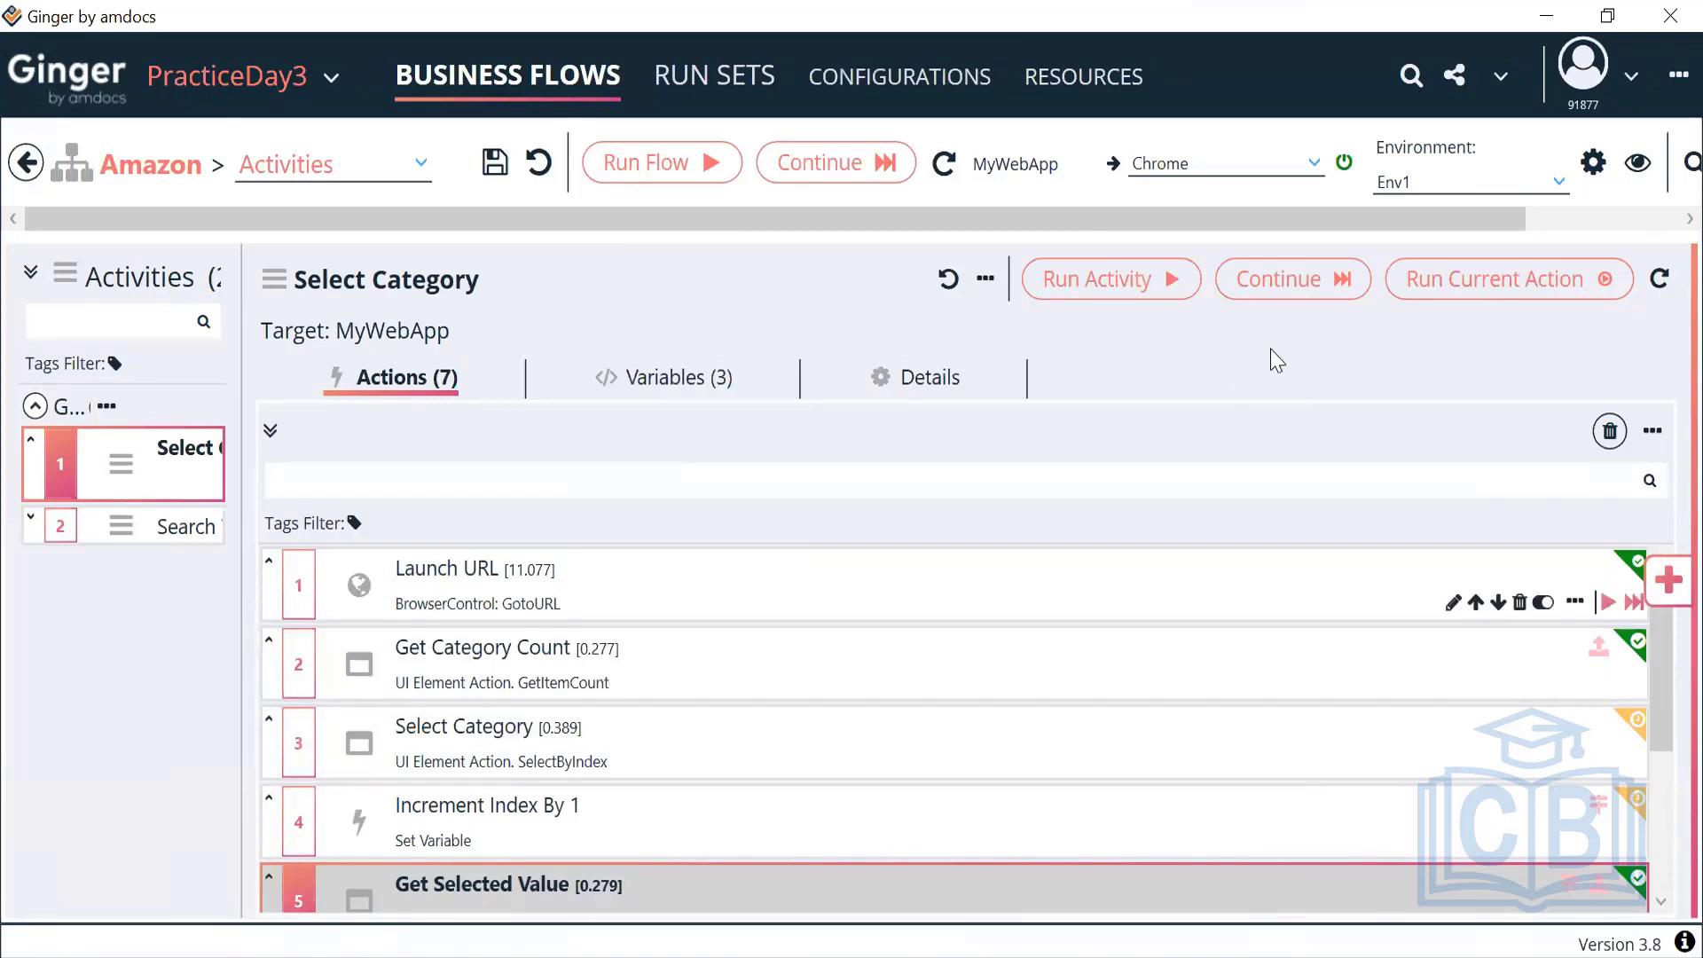
left_click(1112, 290)
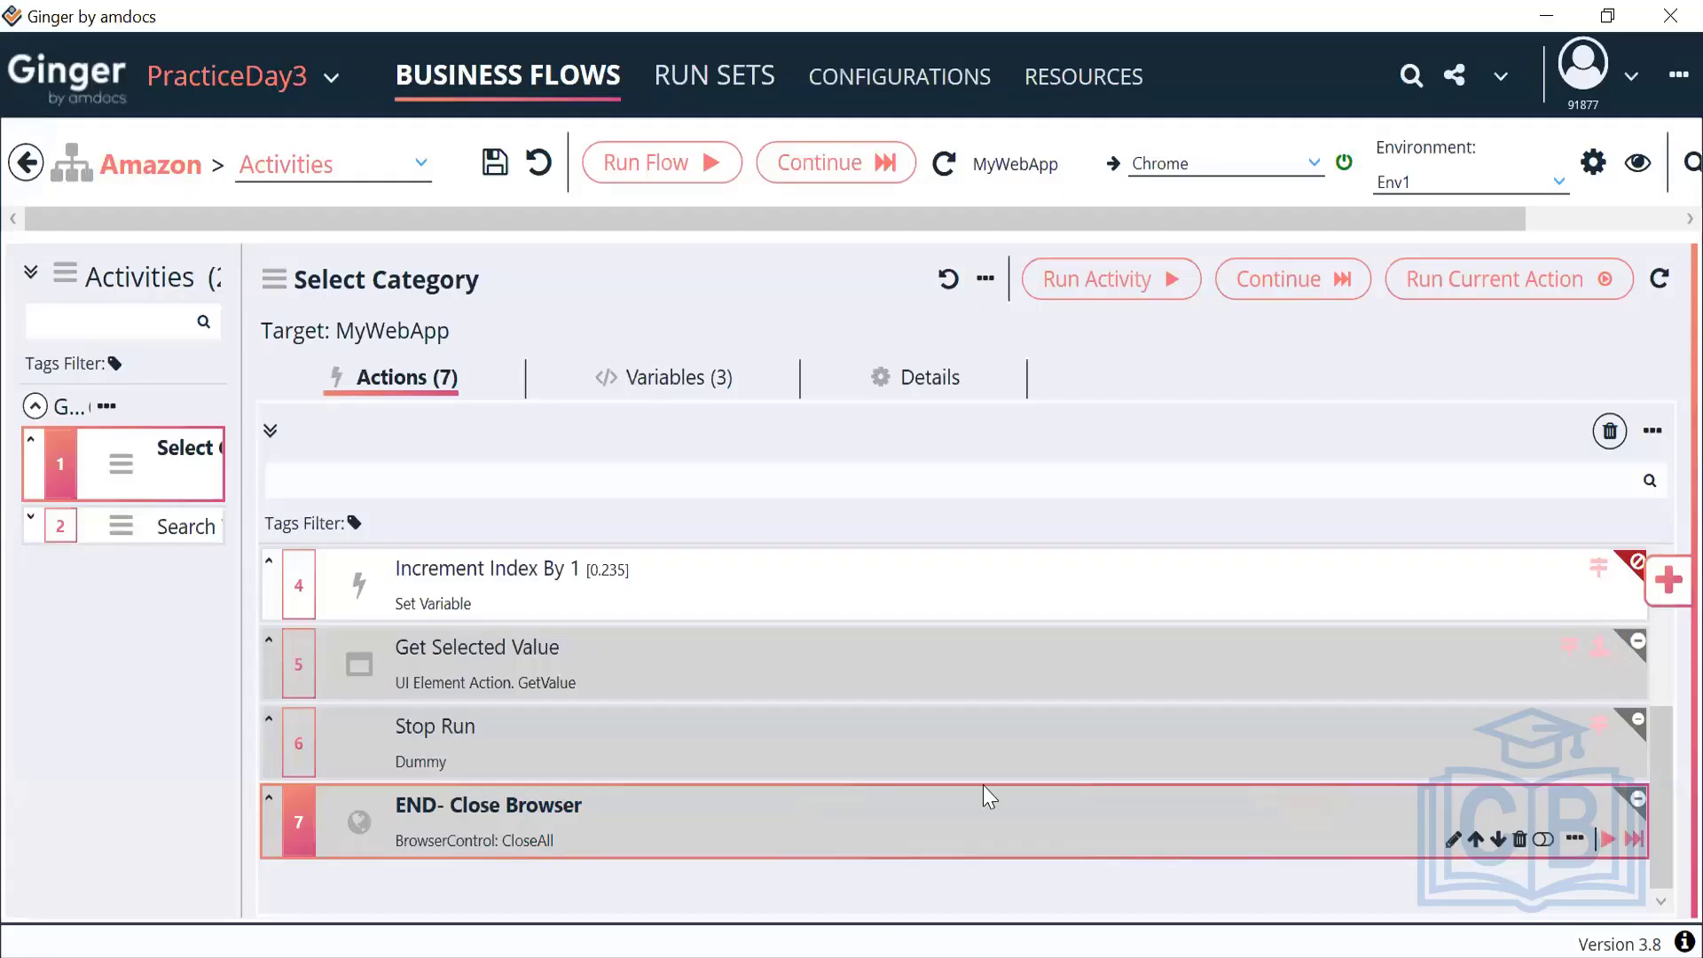
scroll(984, 789, "up", 3)
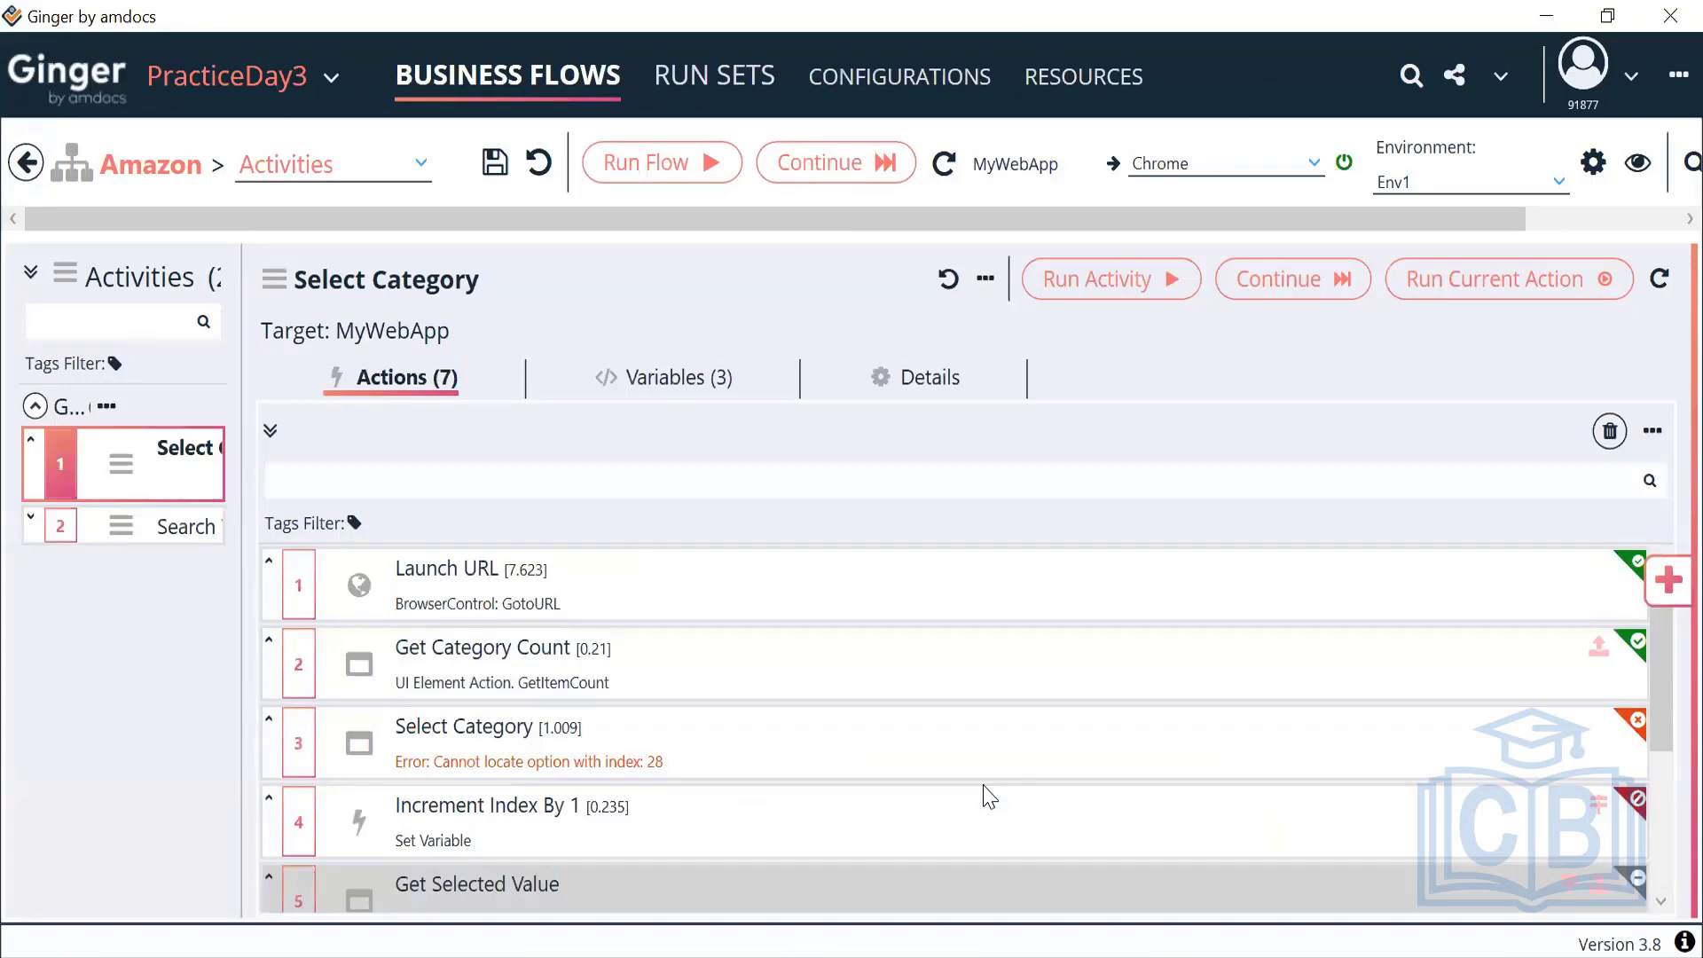
double_click(815, 754)
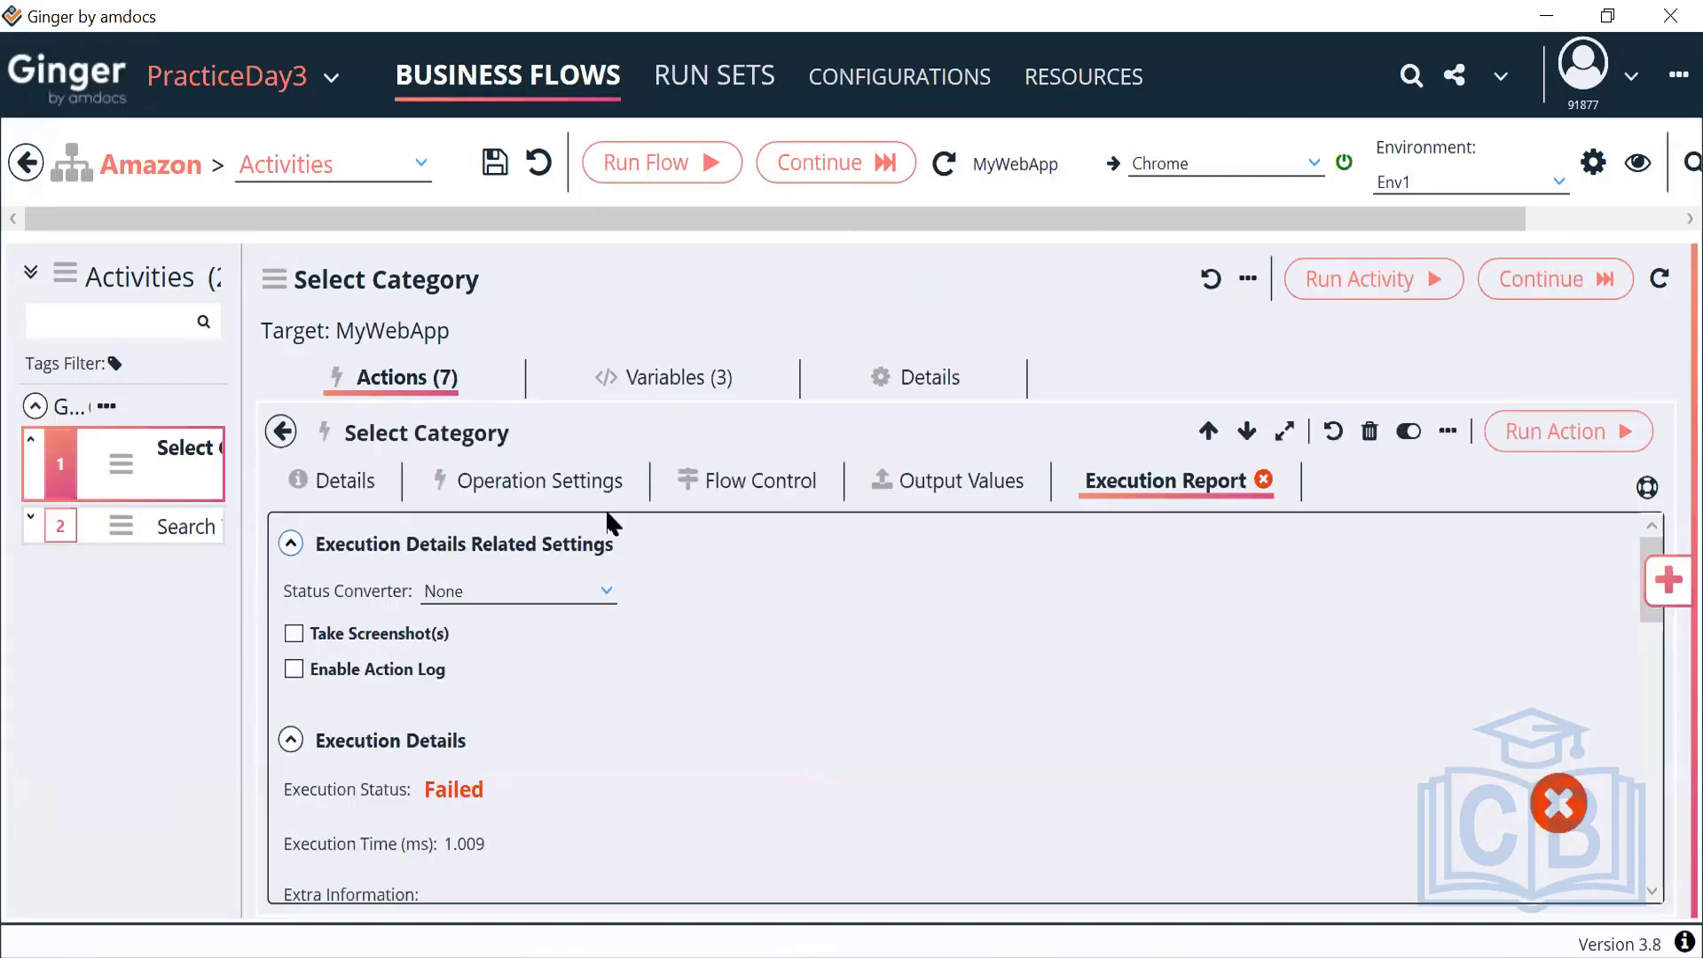
left_click(580, 484)
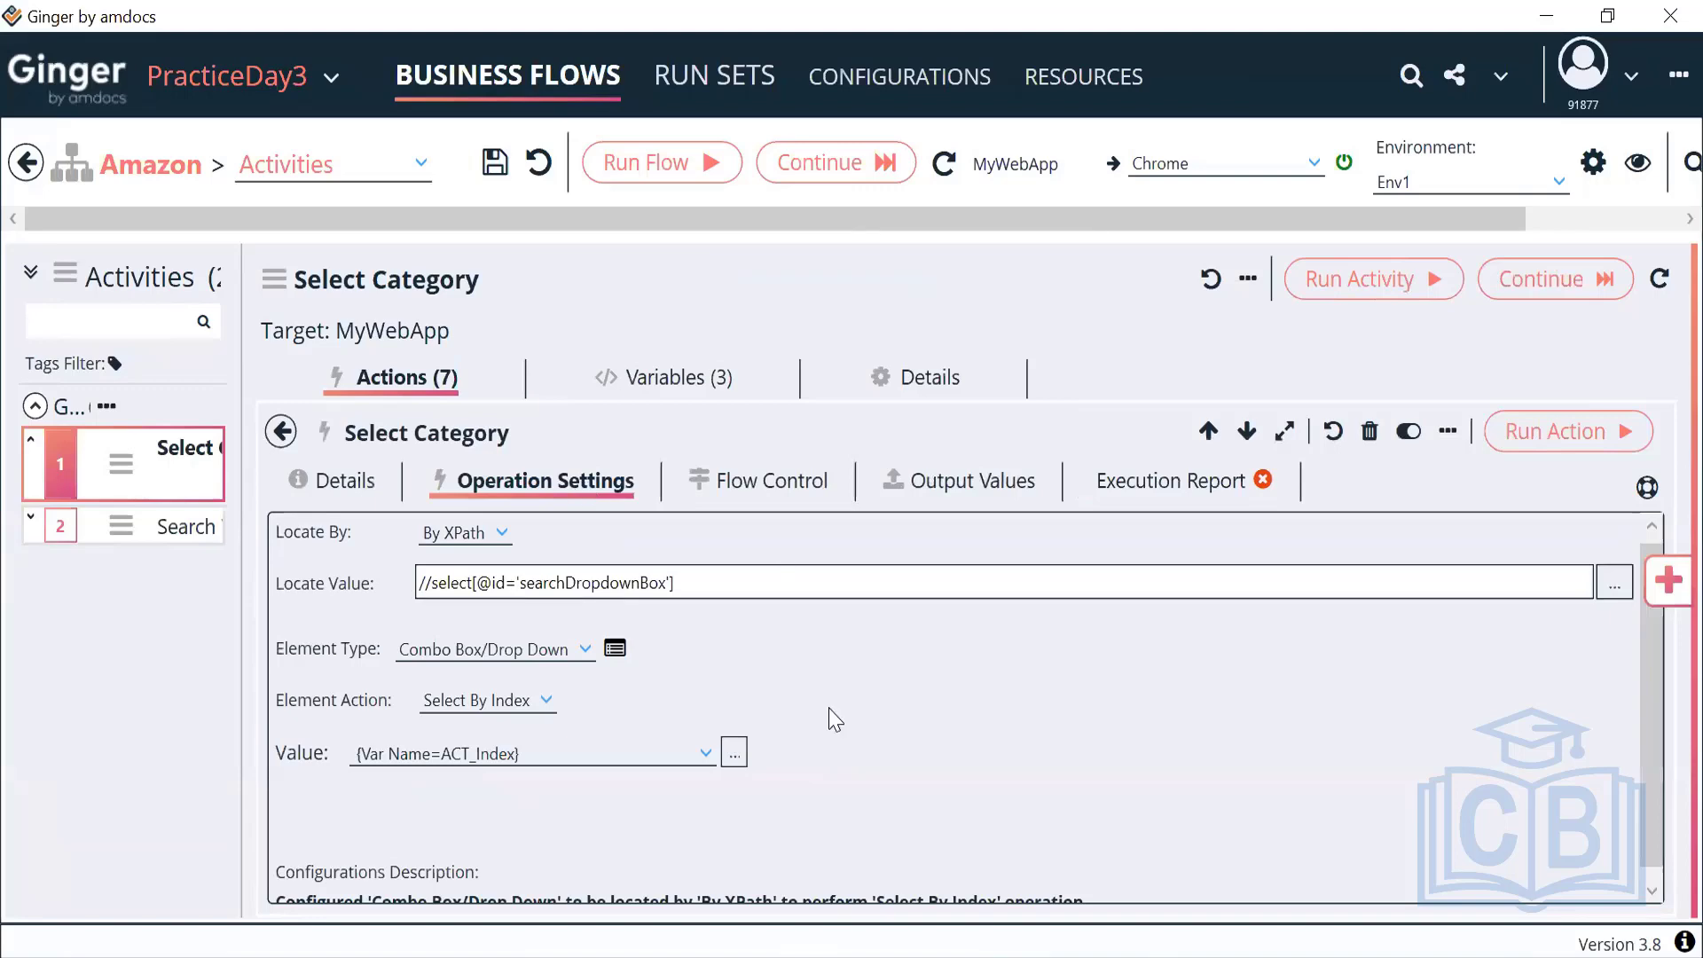
scroll(829, 708, "down", 1)
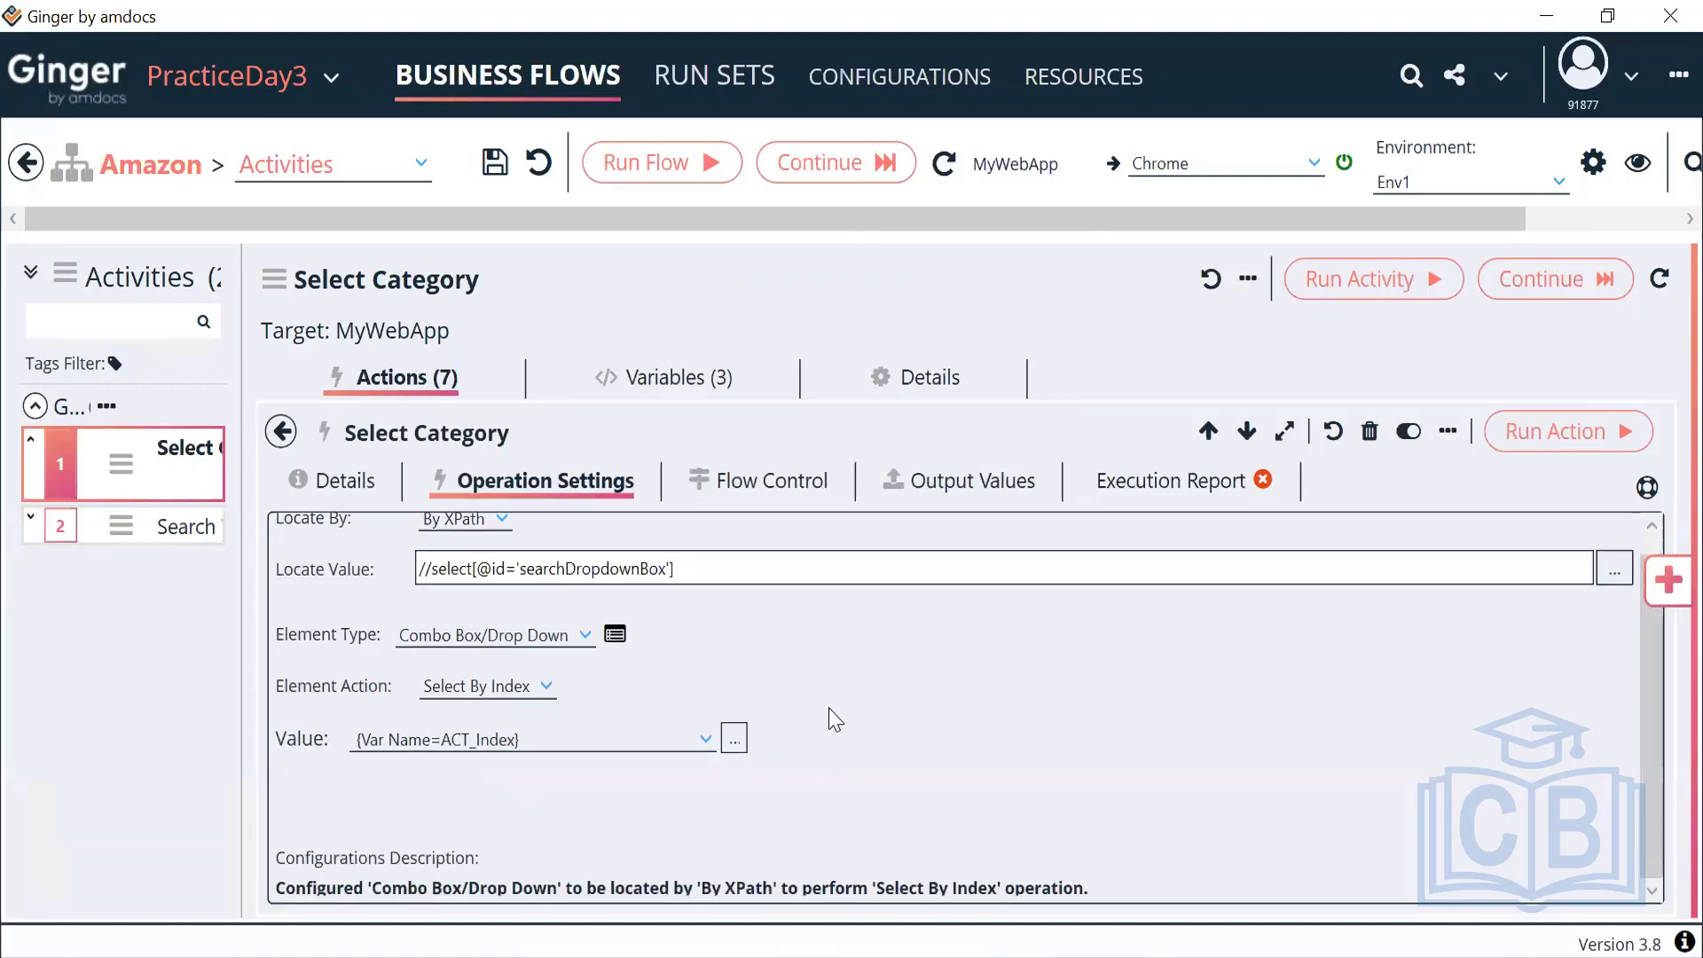
left_click(282, 432)
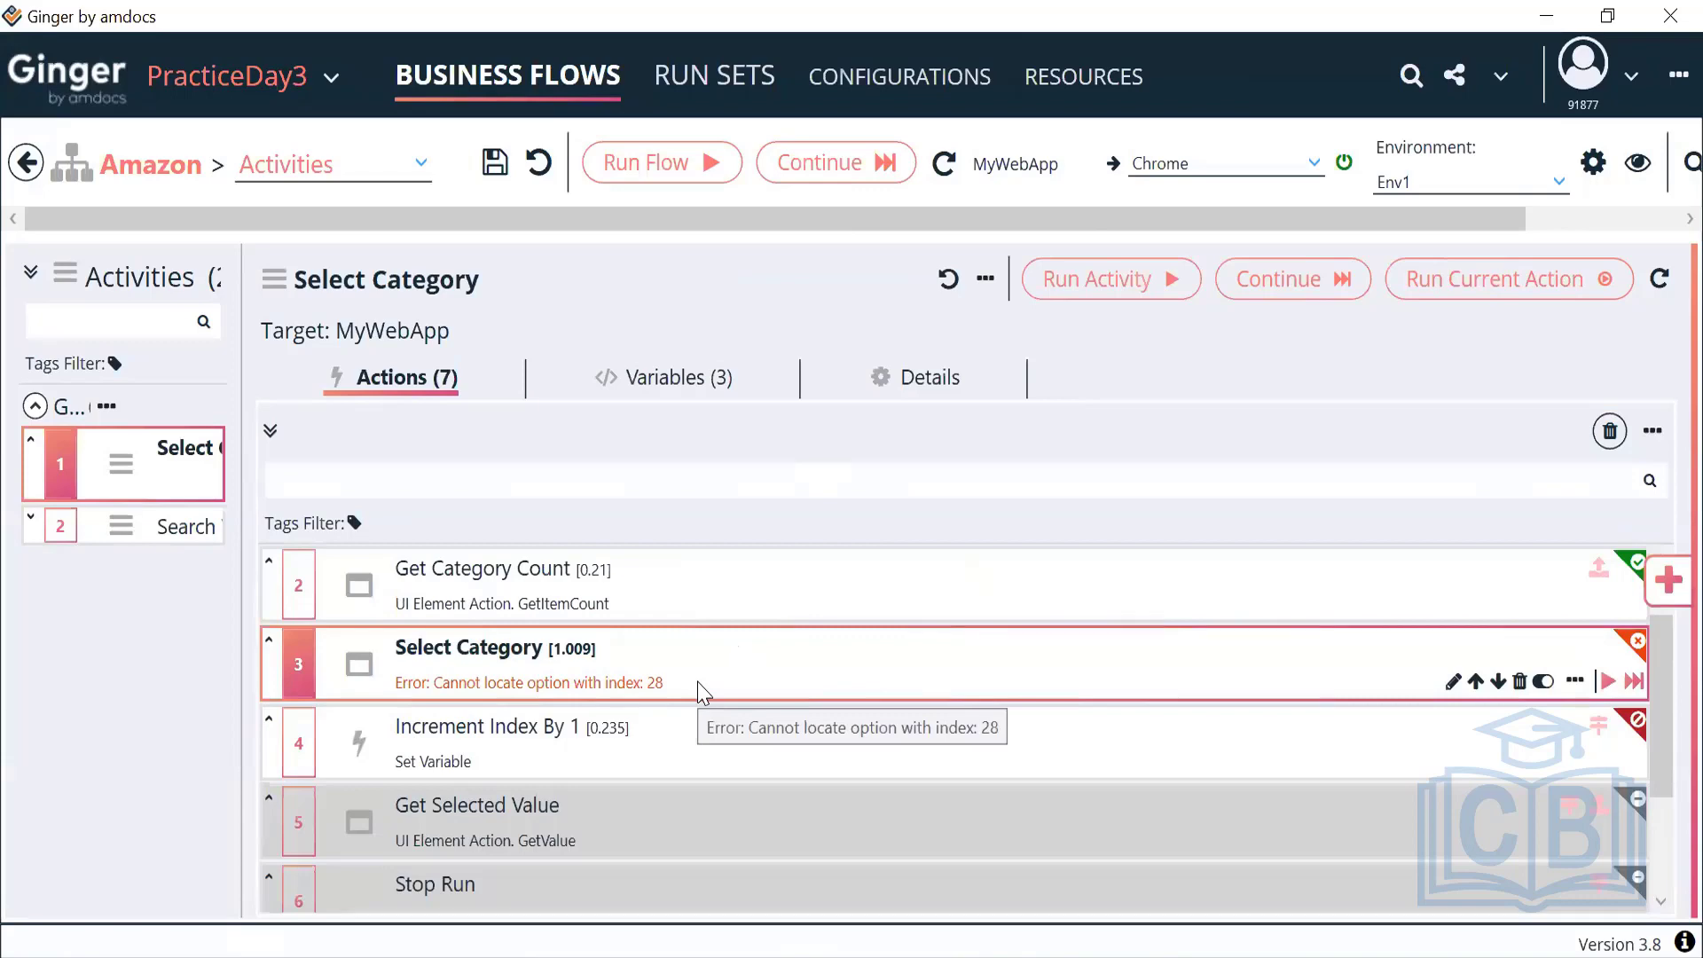
Step: Change the operator in Increment Index By 1's custom flow control condition to <, comparing ACT_Index with ACT_CategoryCount
left_click(753, 753)
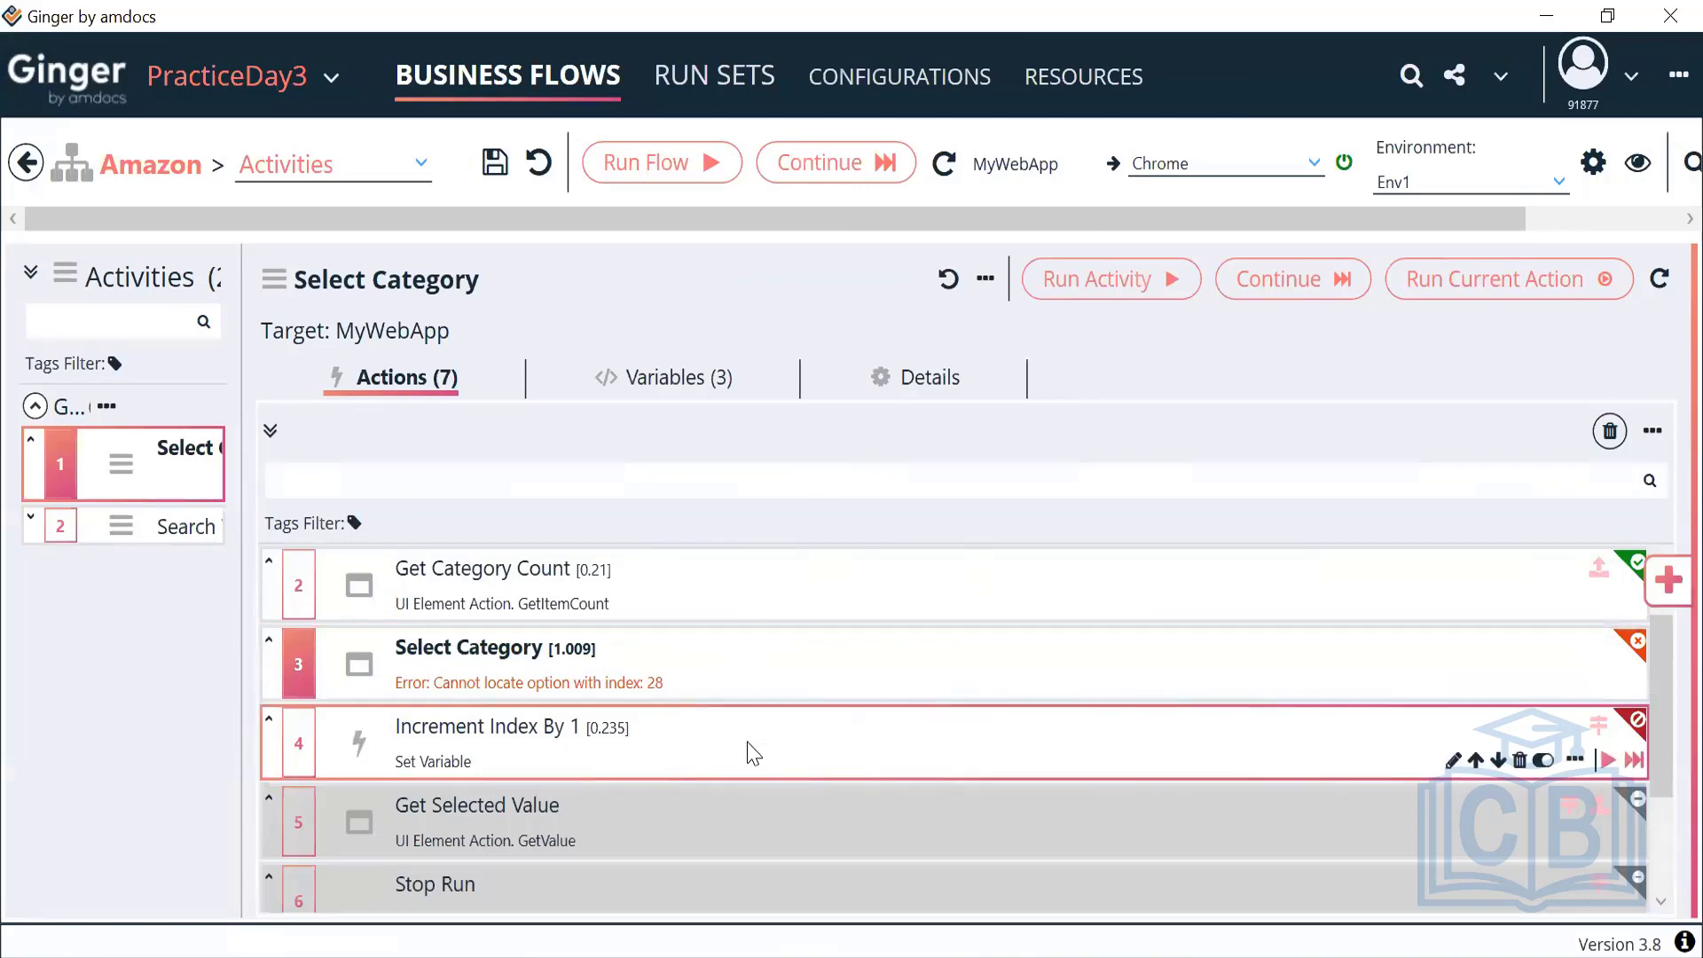
double_click(753, 753)
left_click(720, 488)
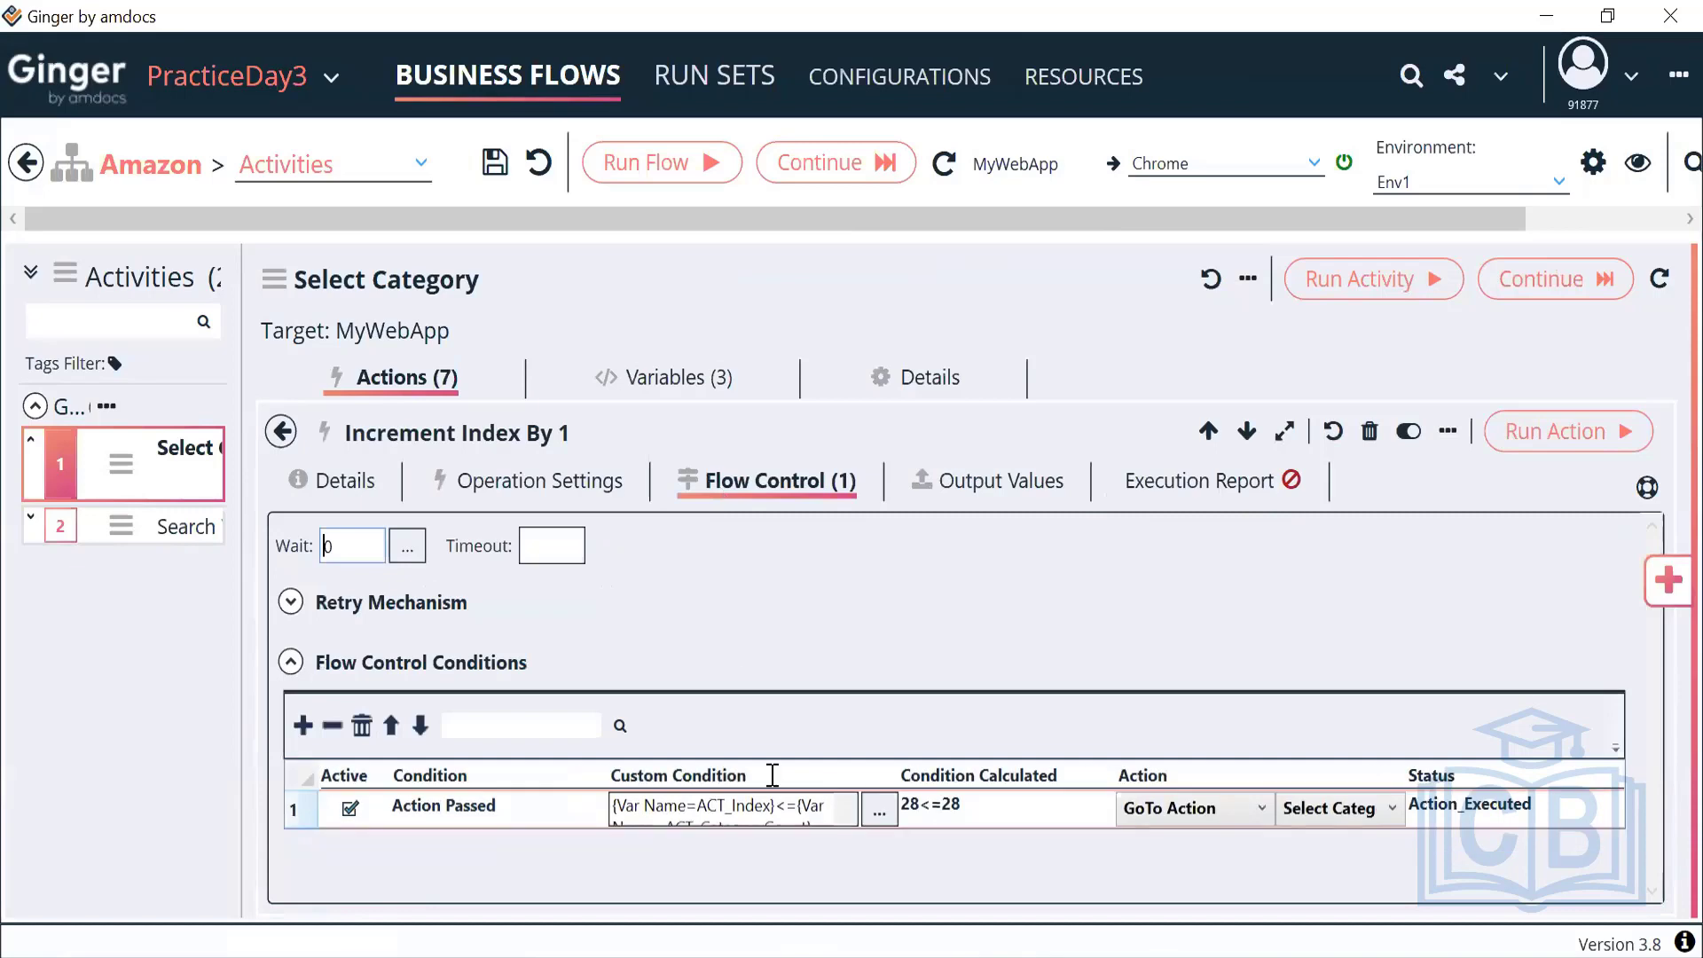
left_click(797, 802)
key("BackSpace")
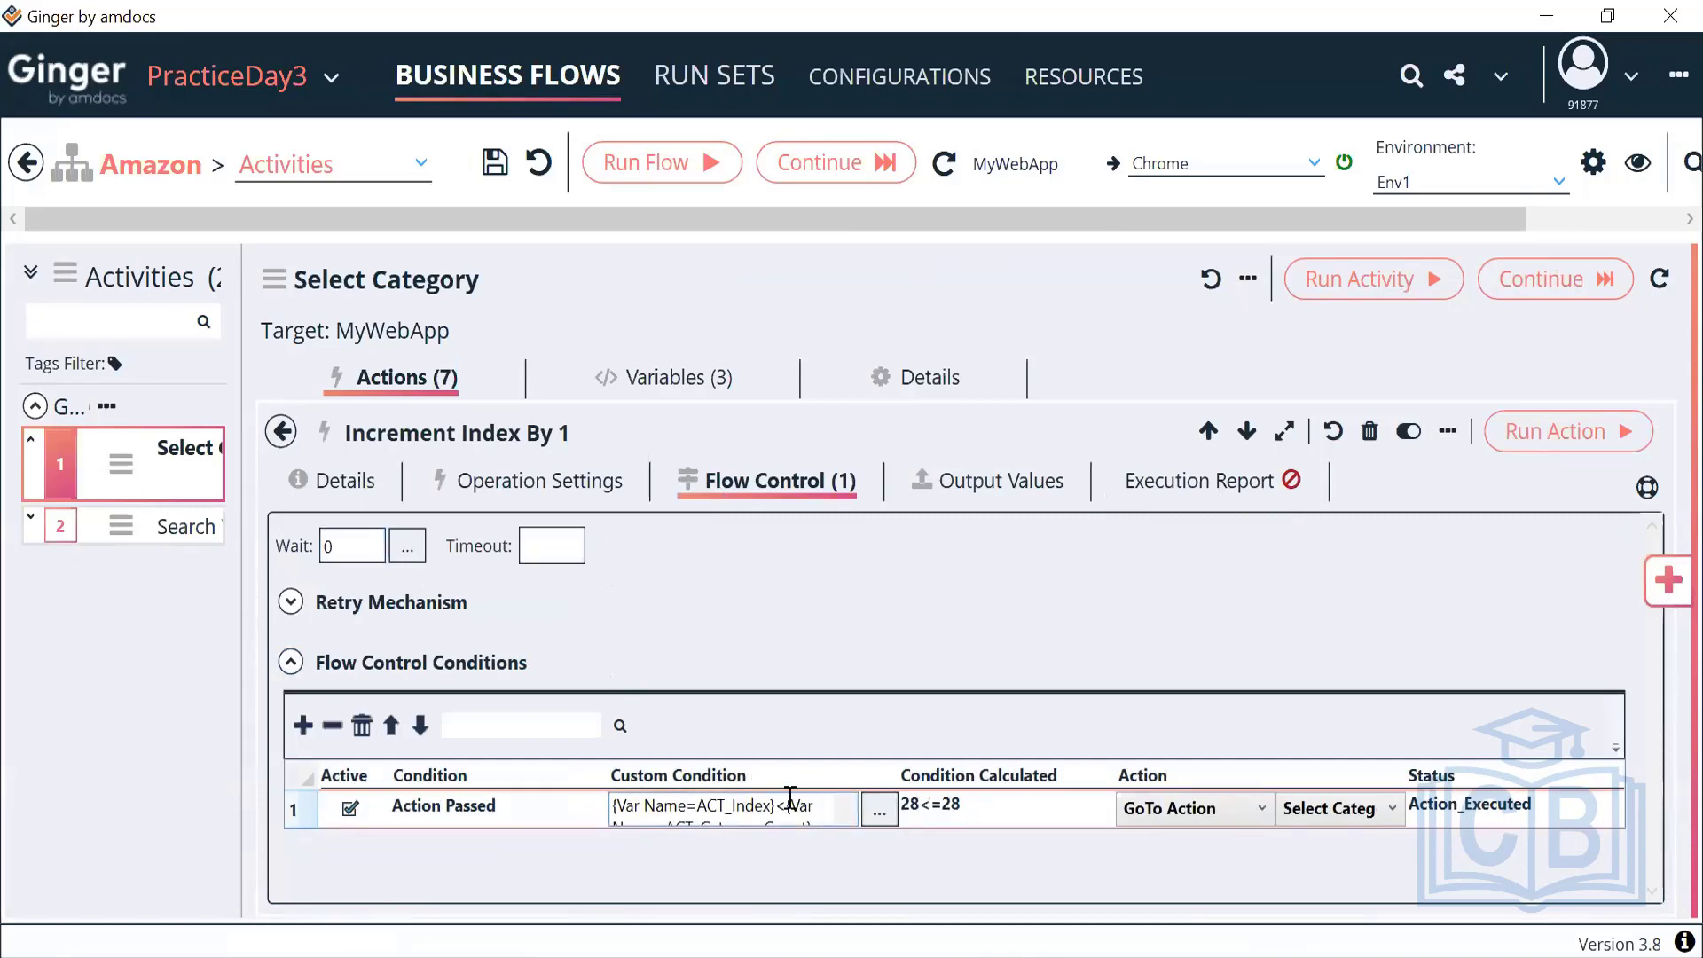
left_click(286, 434)
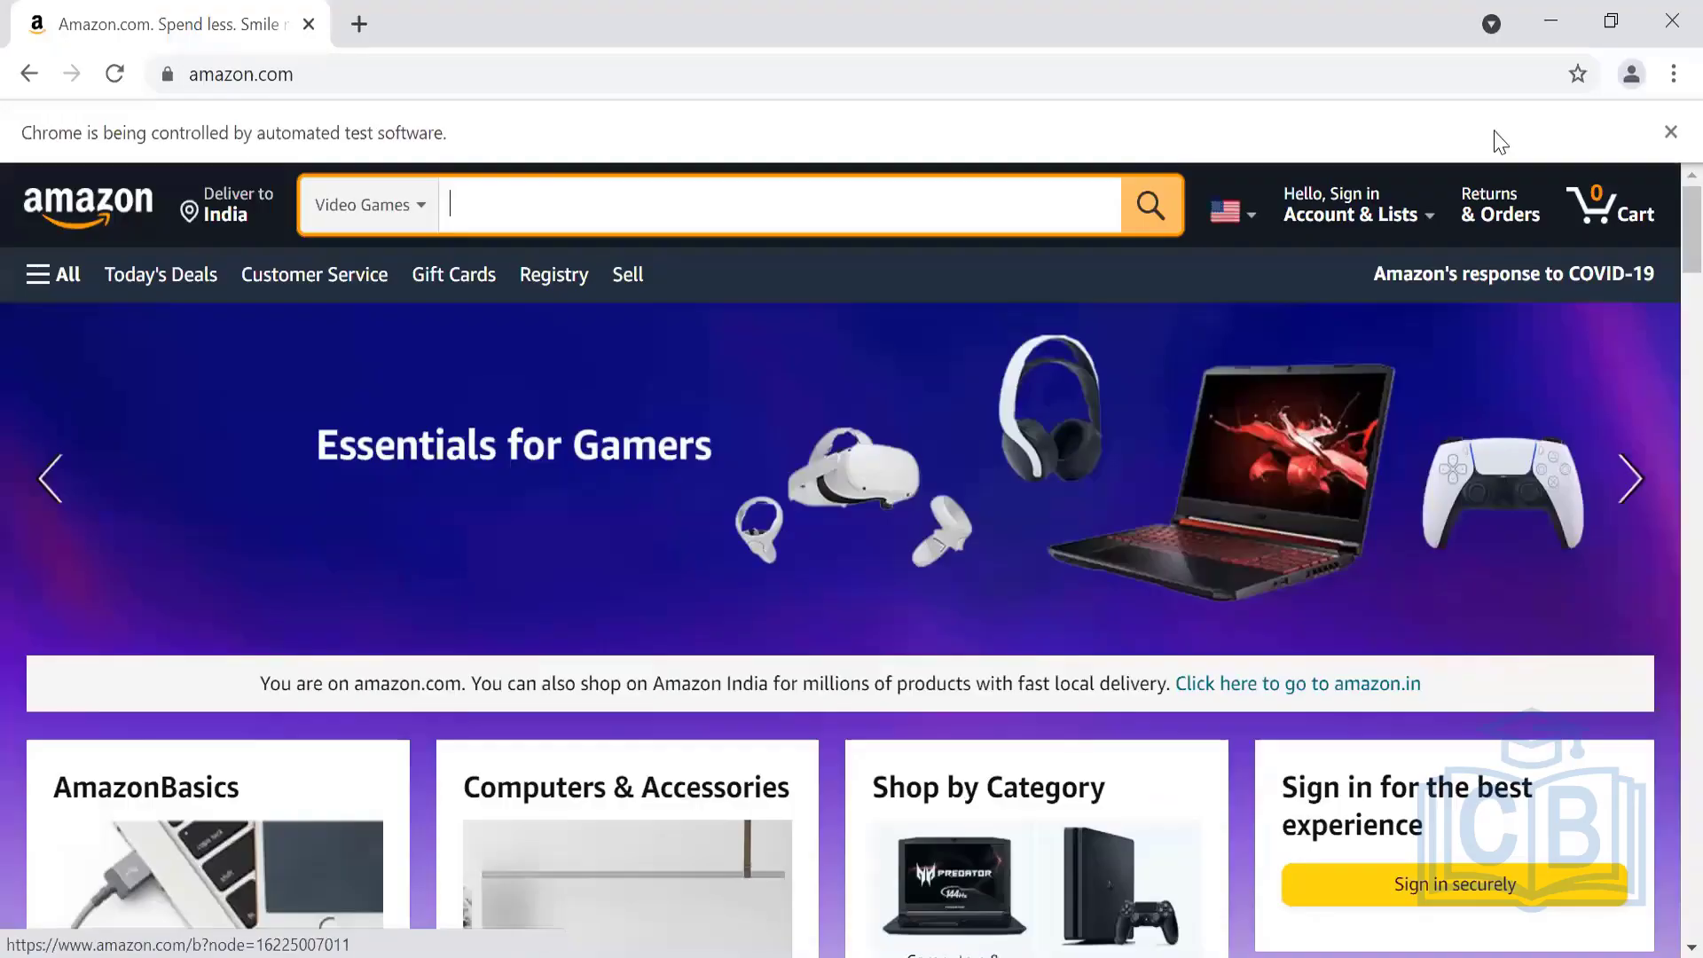
Step: Close the automated Chrome browser and run the Select Category activity again
left_click(1671, 19)
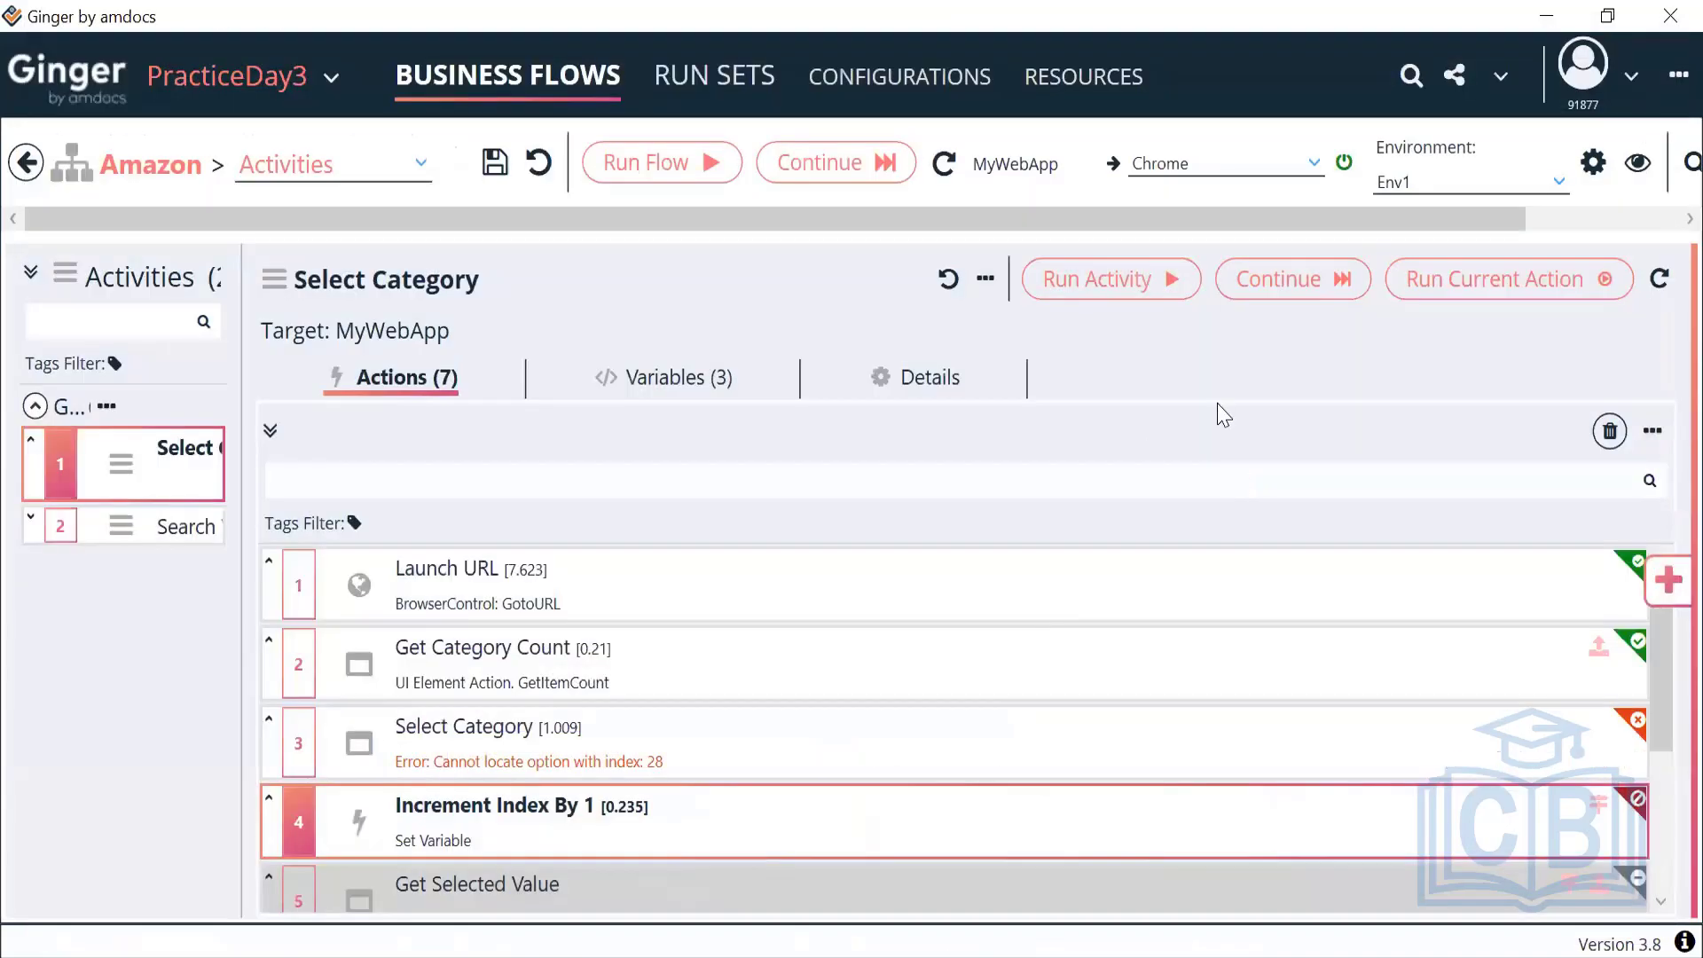
left_click(1133, 275)
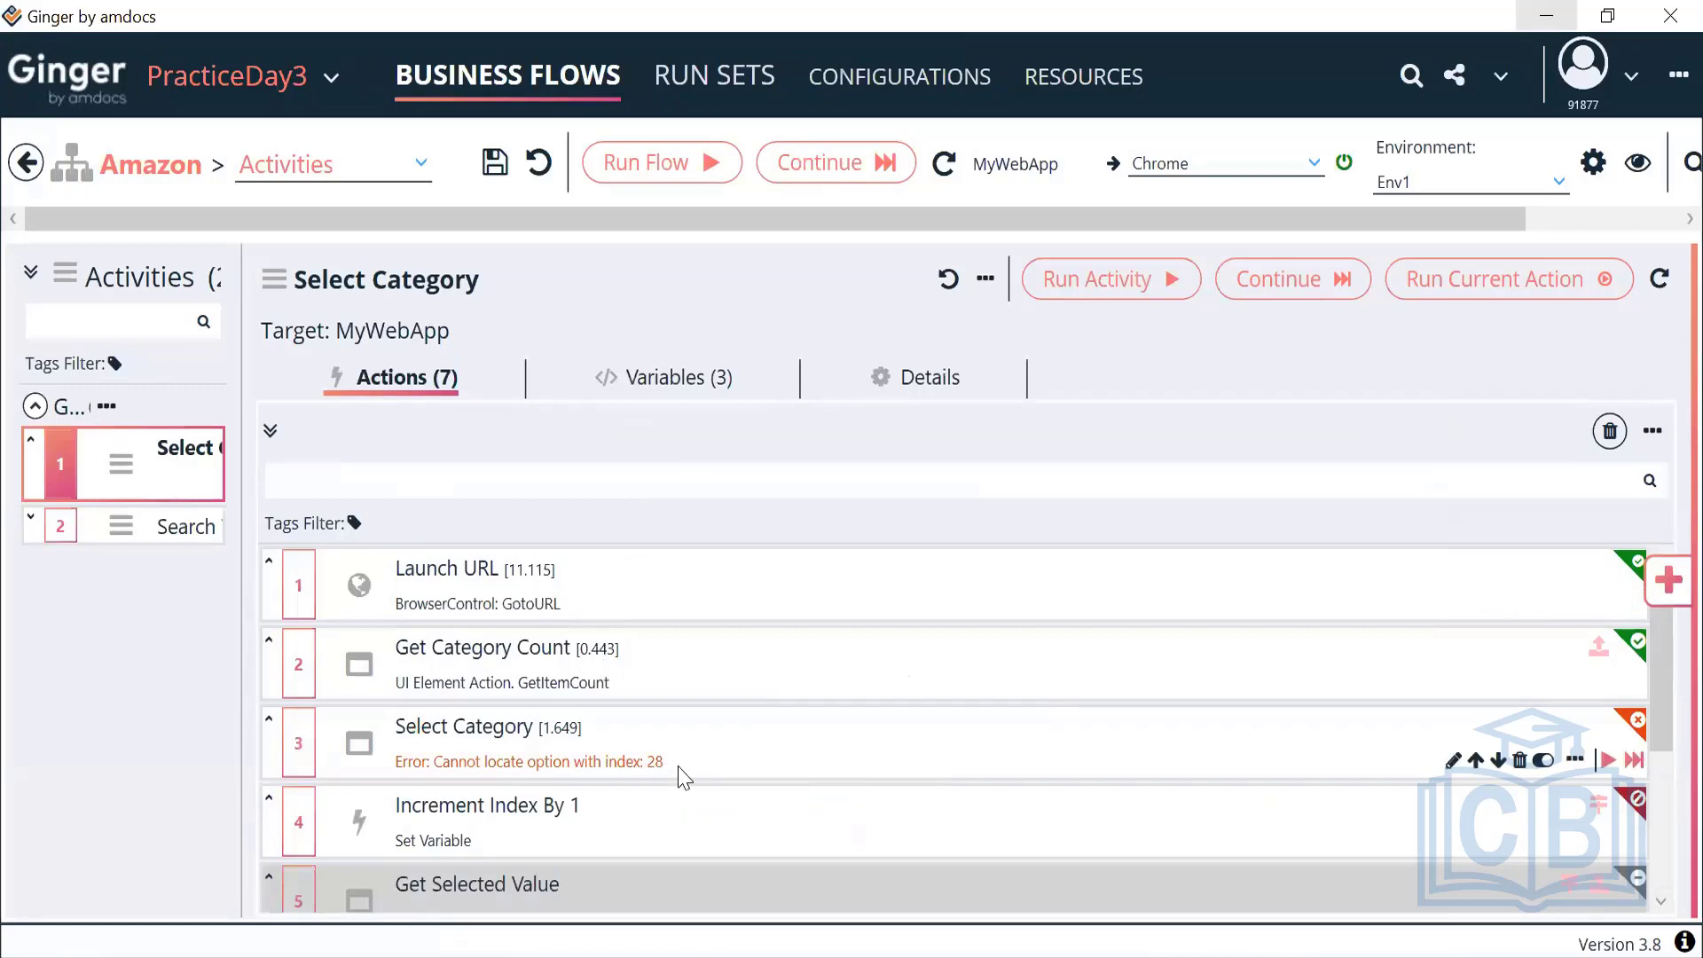
Step: Add a Set Variable action after Launch URL that applies the Reset Value operation to ACT_Index
left_click(690, 586)
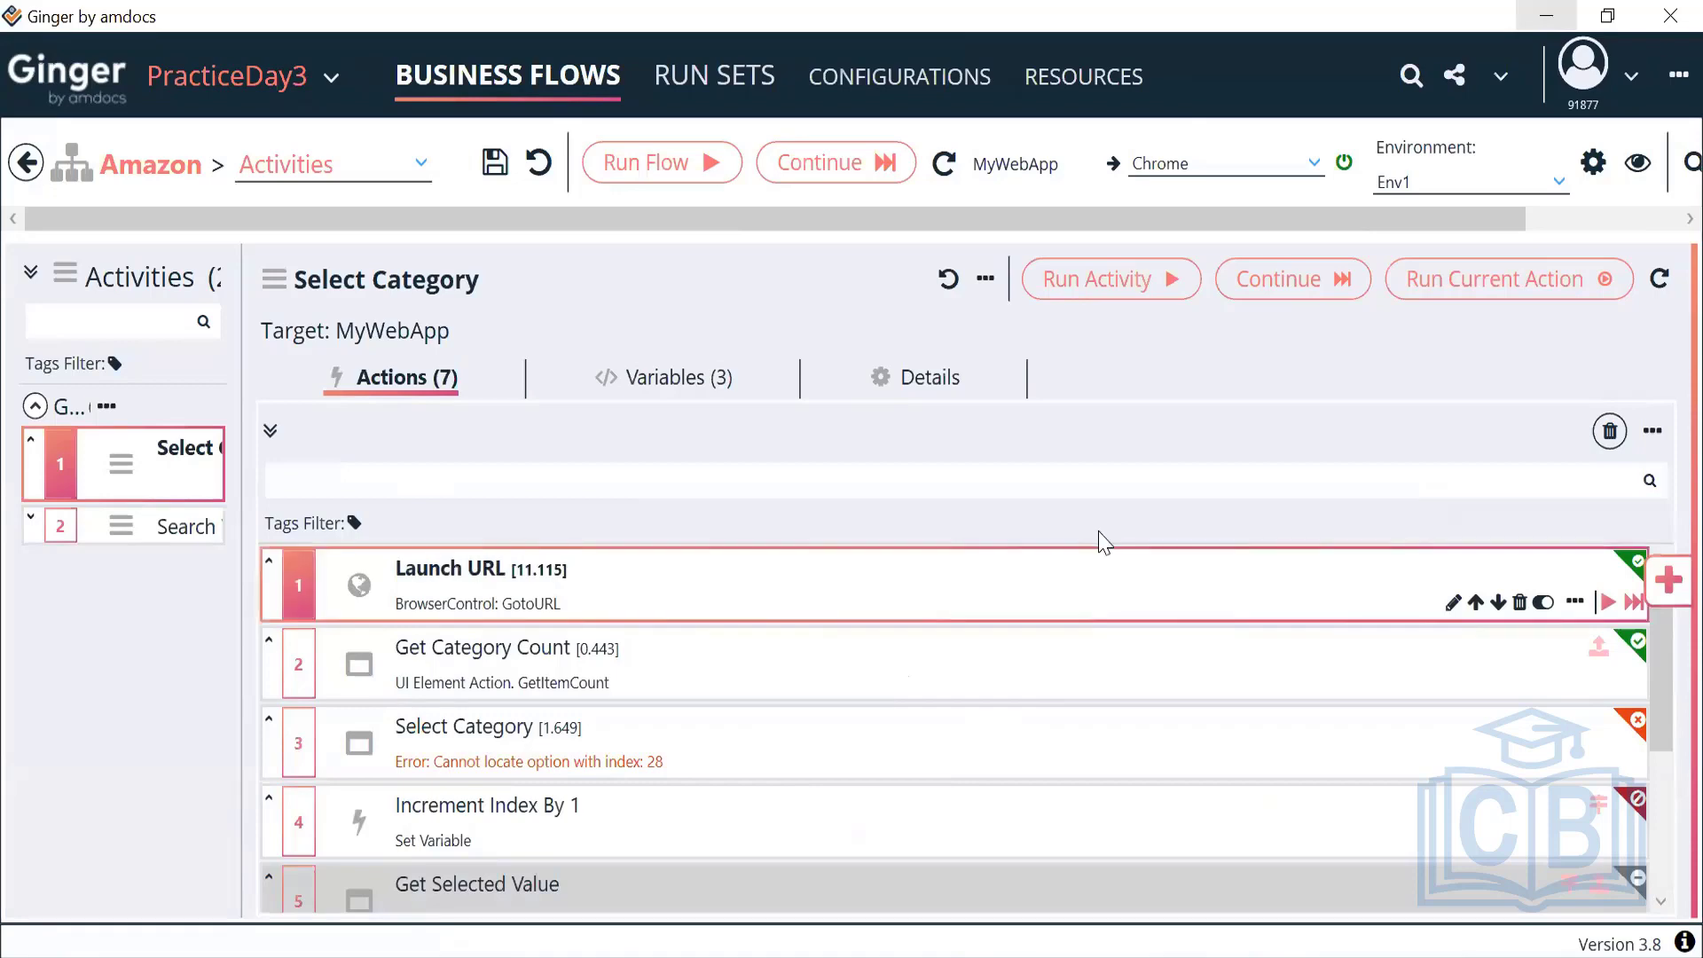
left_click(1669, 581)
double_click(1368, 493)
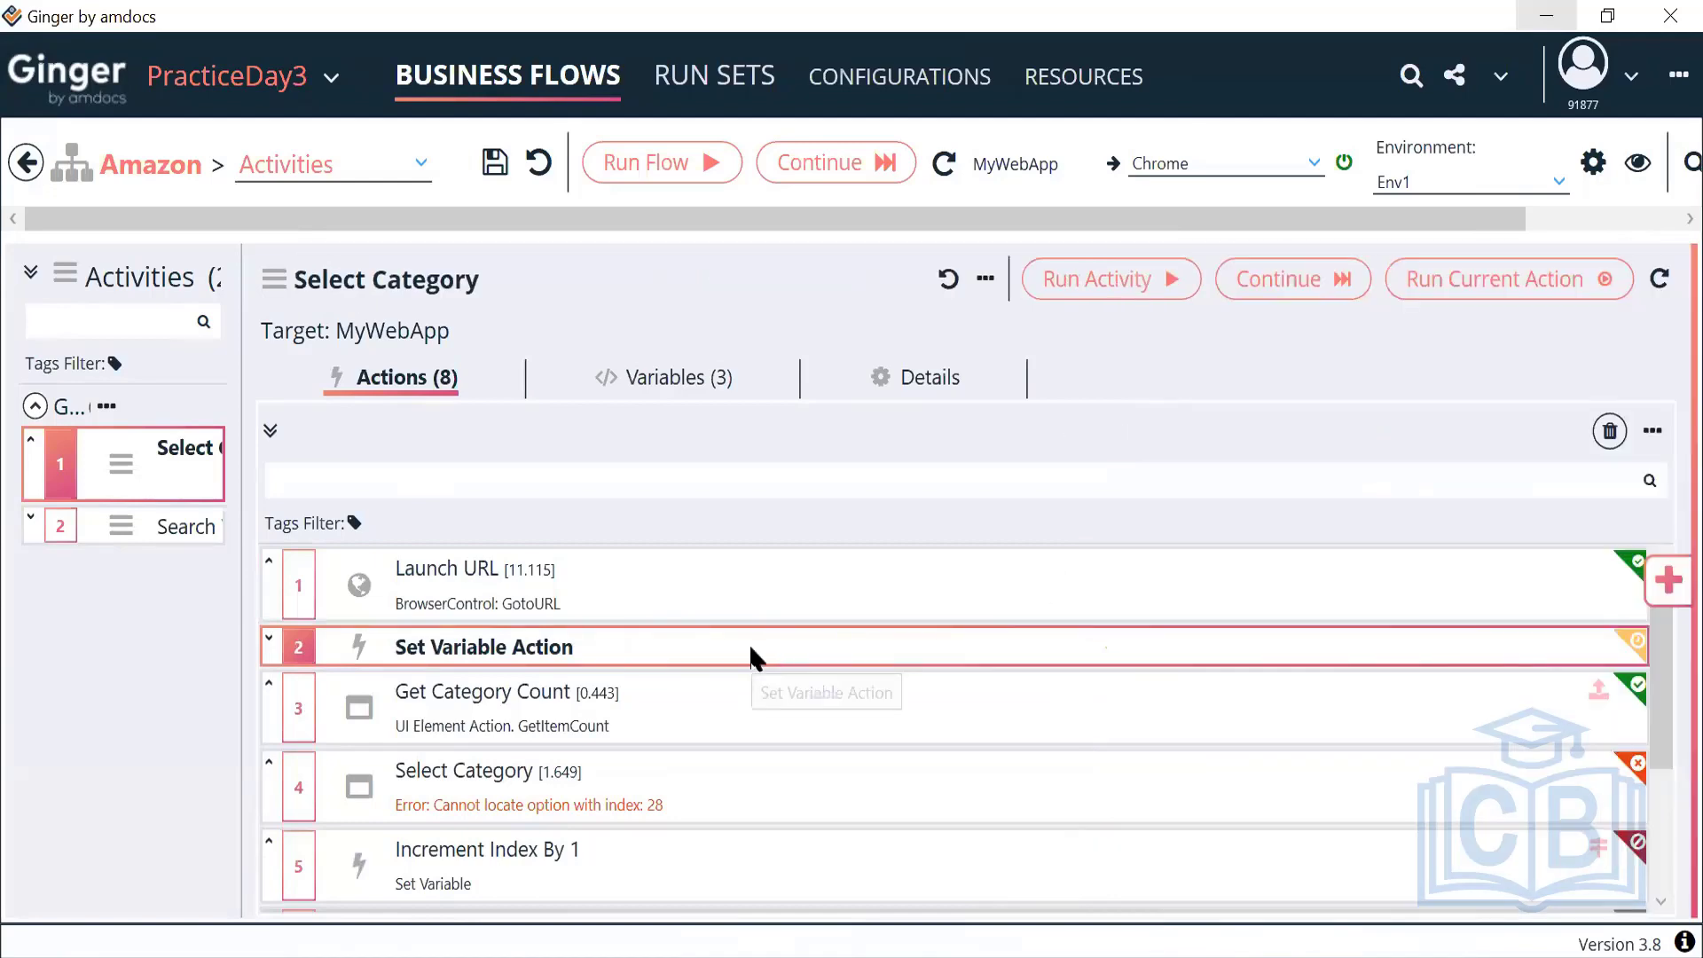
double_click(749, 645)
left_click(482, 576)
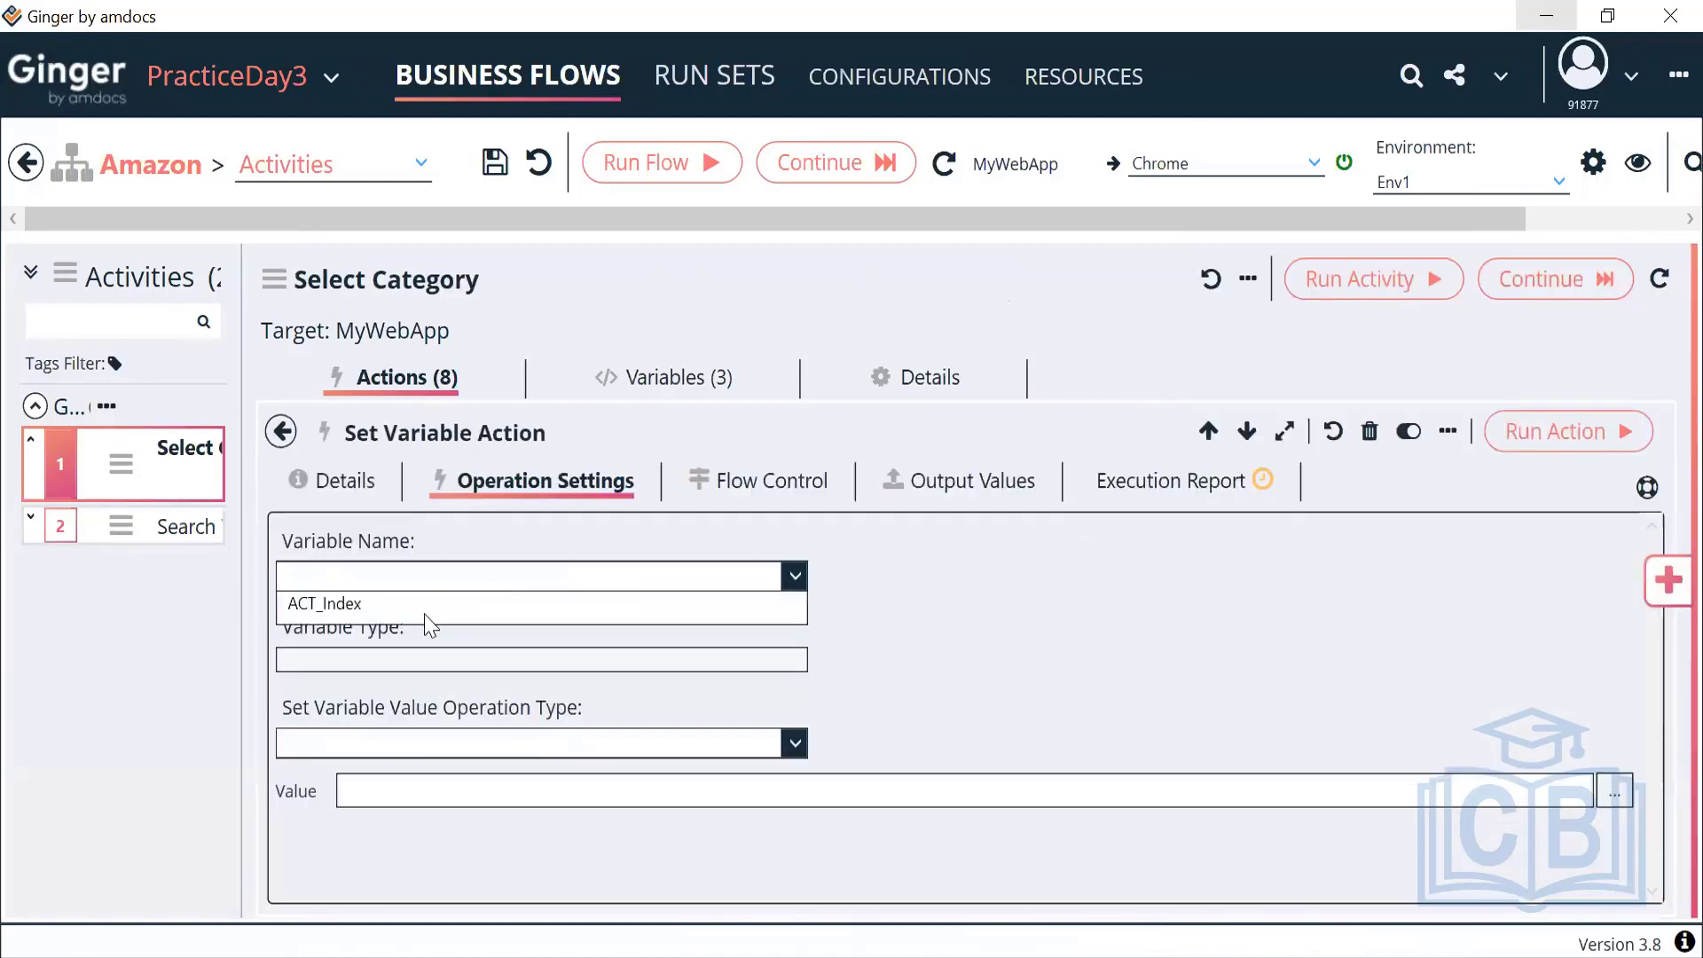
left_click(361, 672)
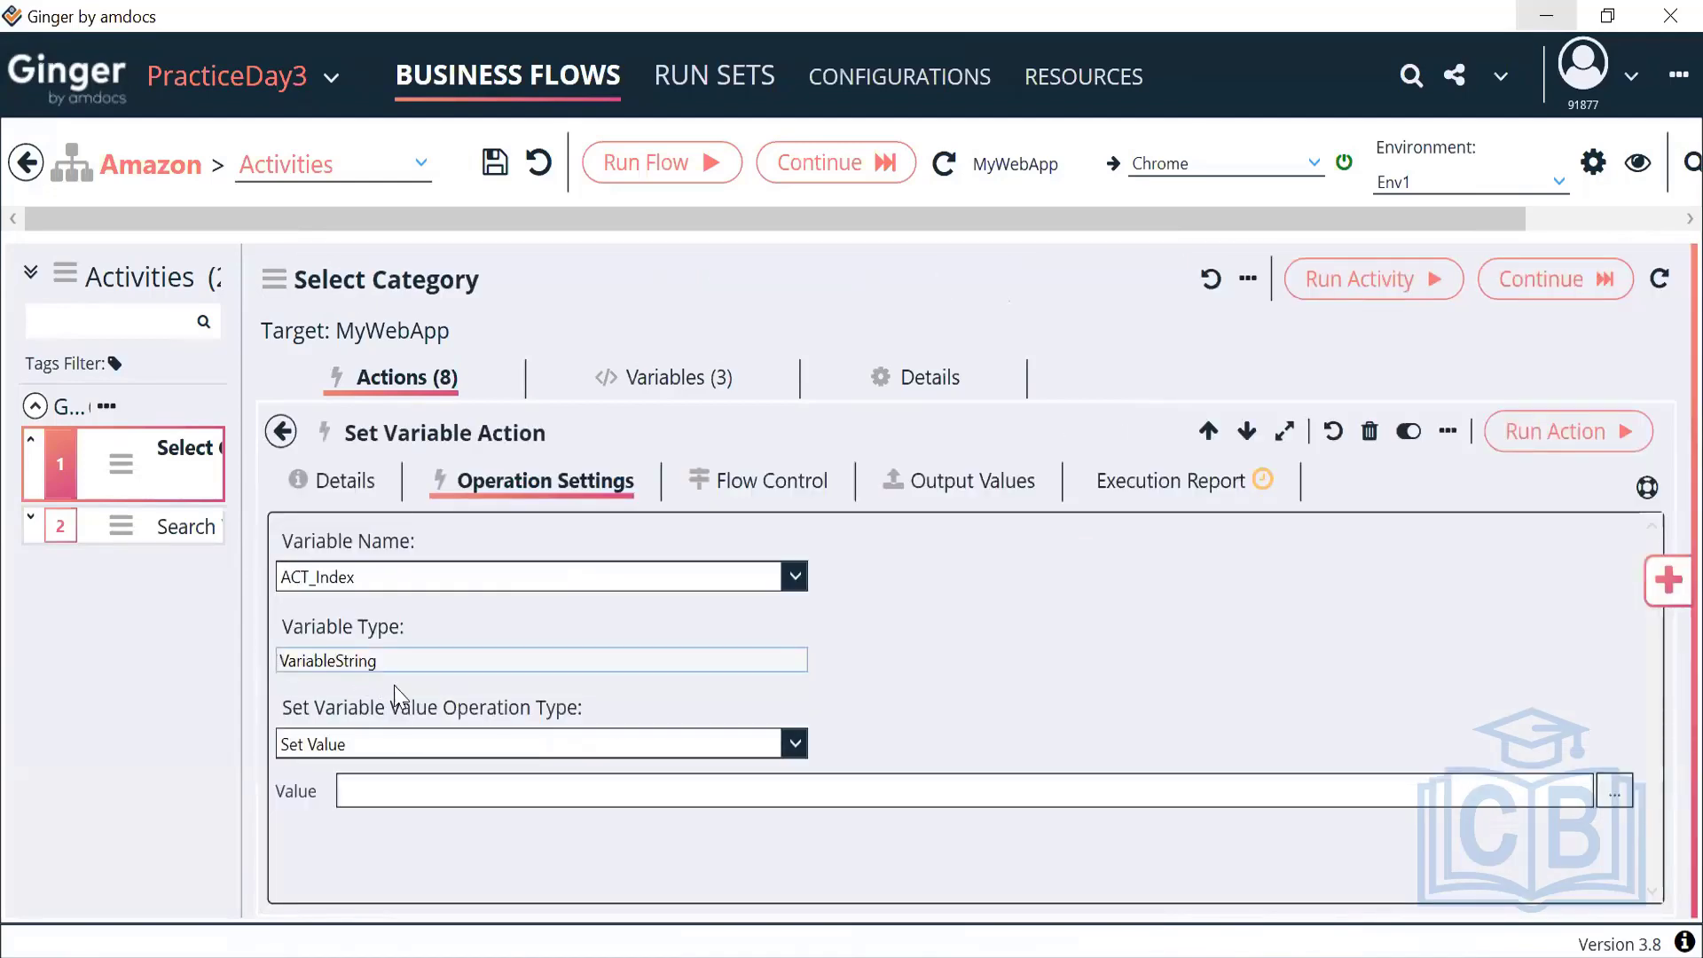
left_click(382, 745)
left_click(348, 810)
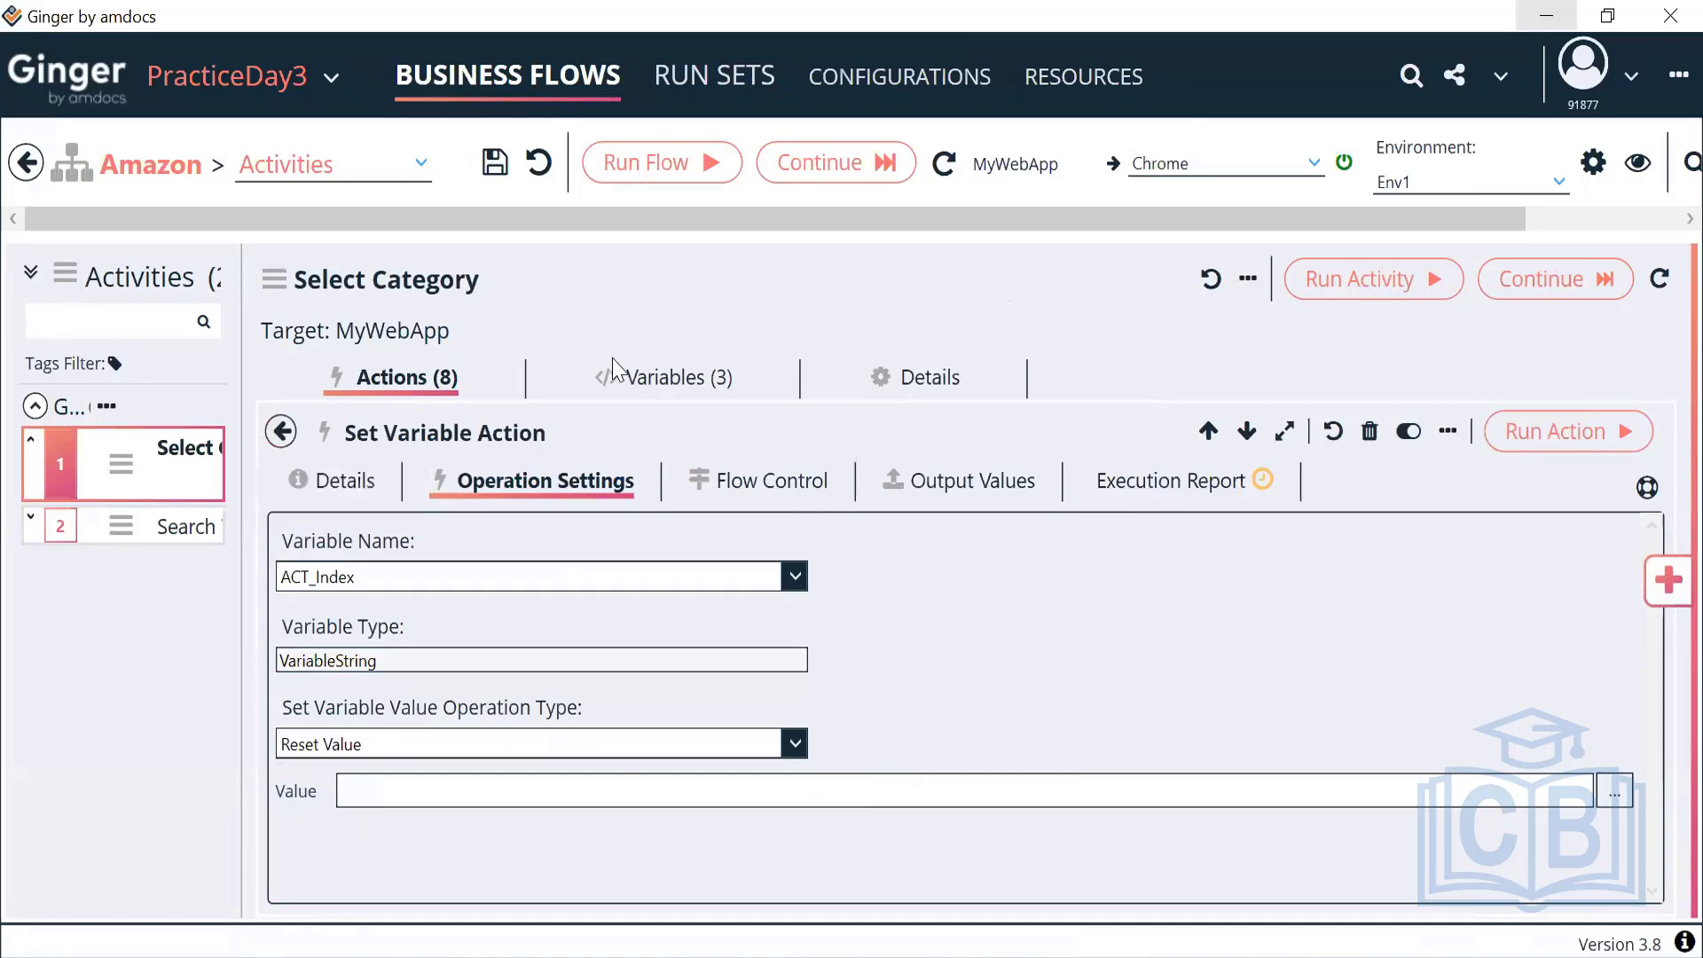
Step: Compare the initial and current values of the ACT_Index variable, then return to the Set Variable action
left_click(634, 379)
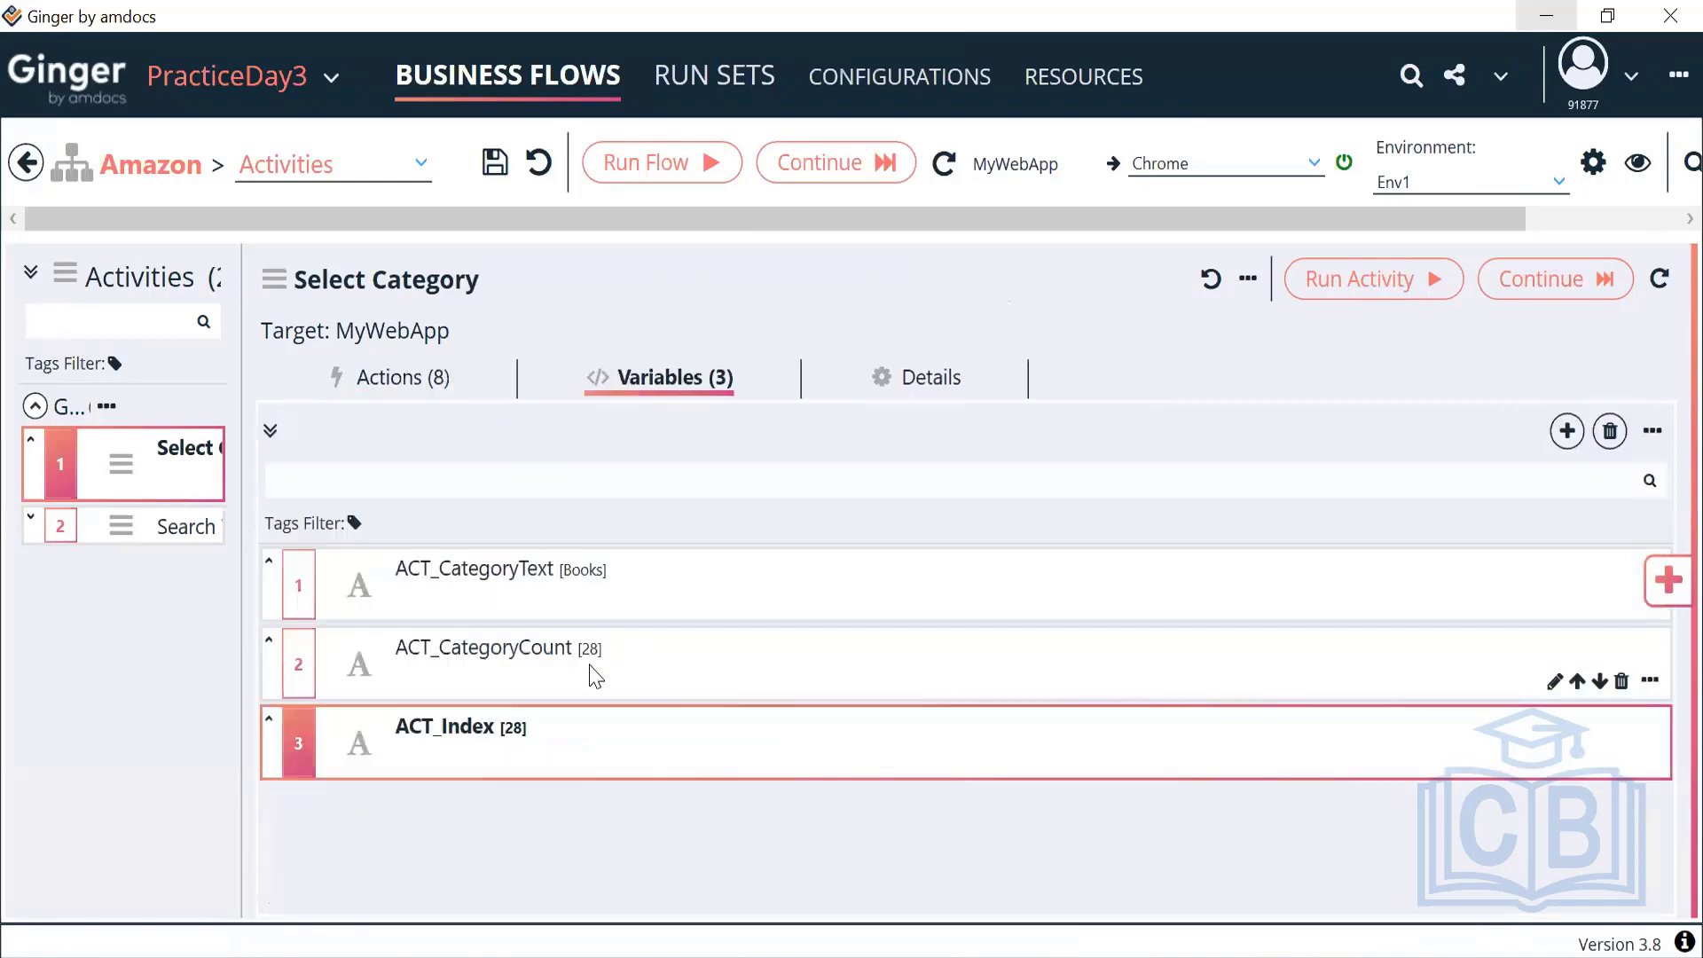
double_click(536, 733)
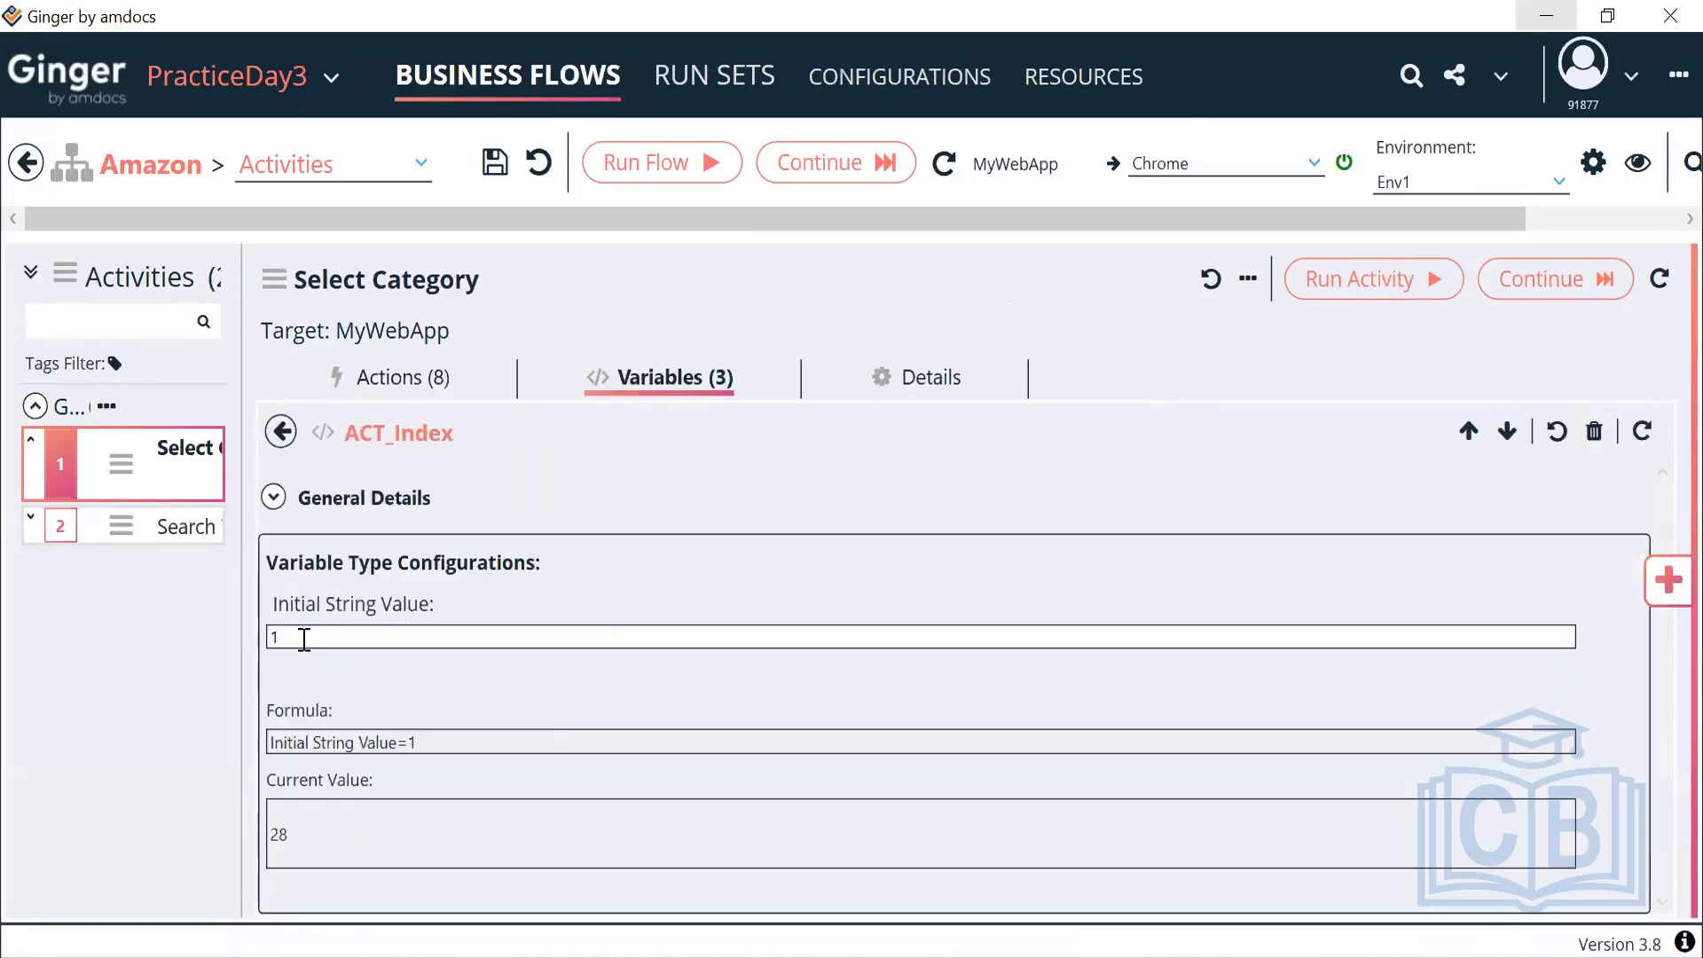
left_click_drag(304, 639, 181, 648)
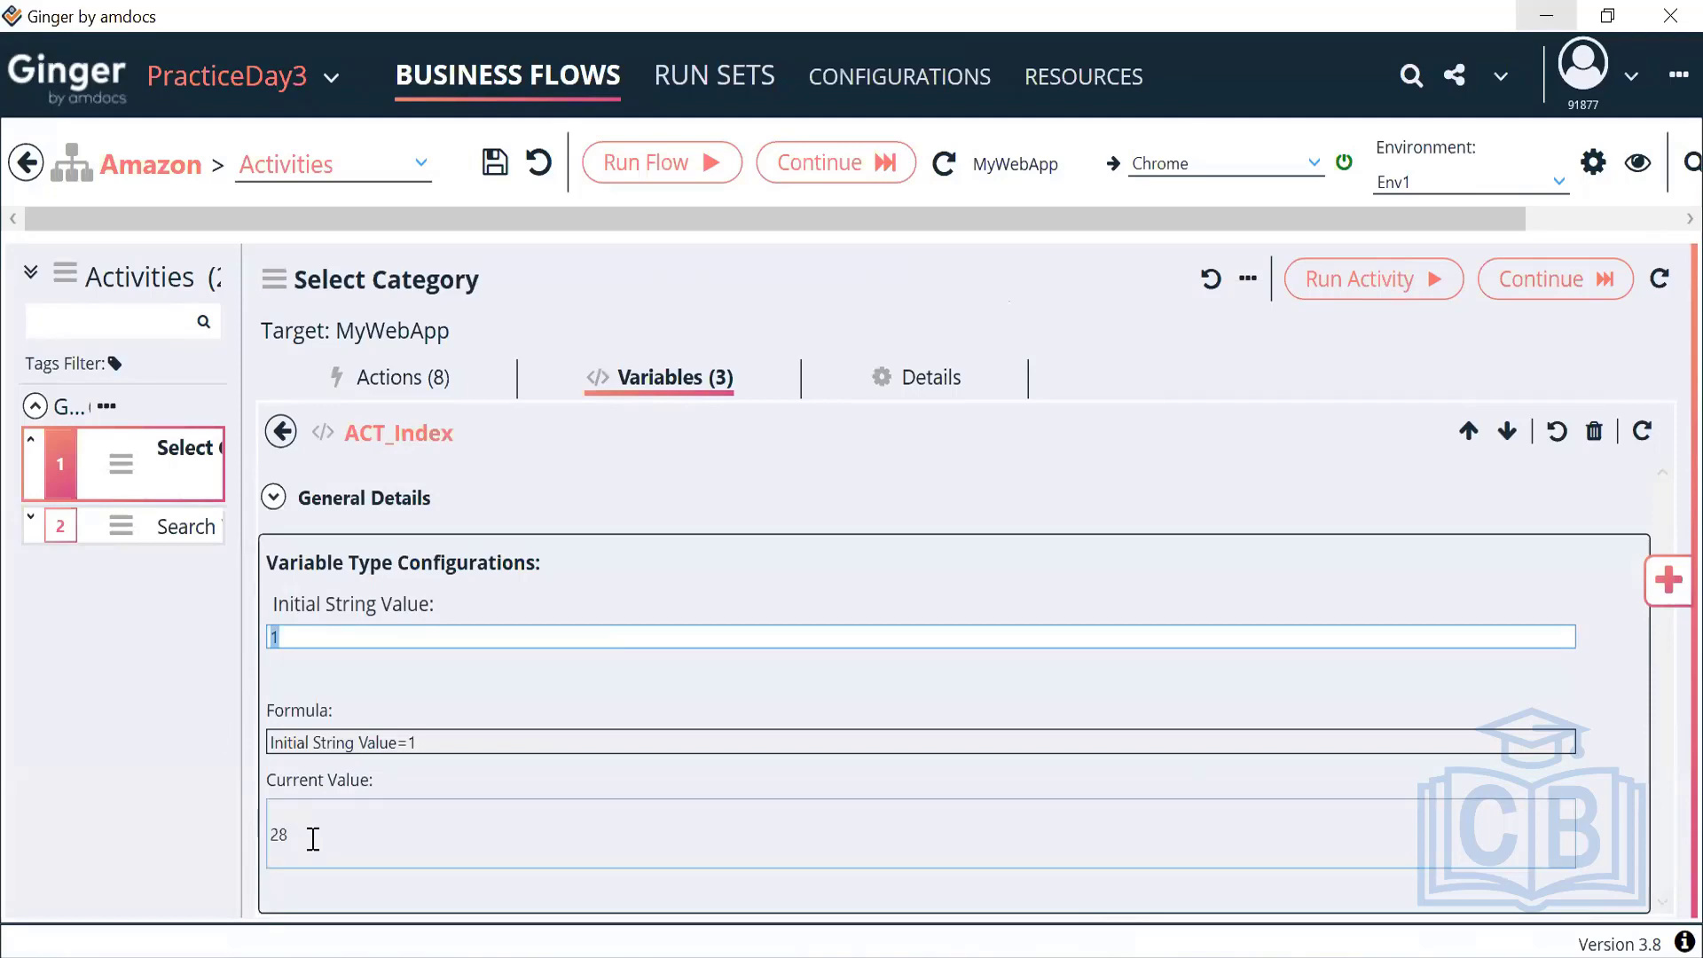
left_click_drag(311, 837, 268, 834)
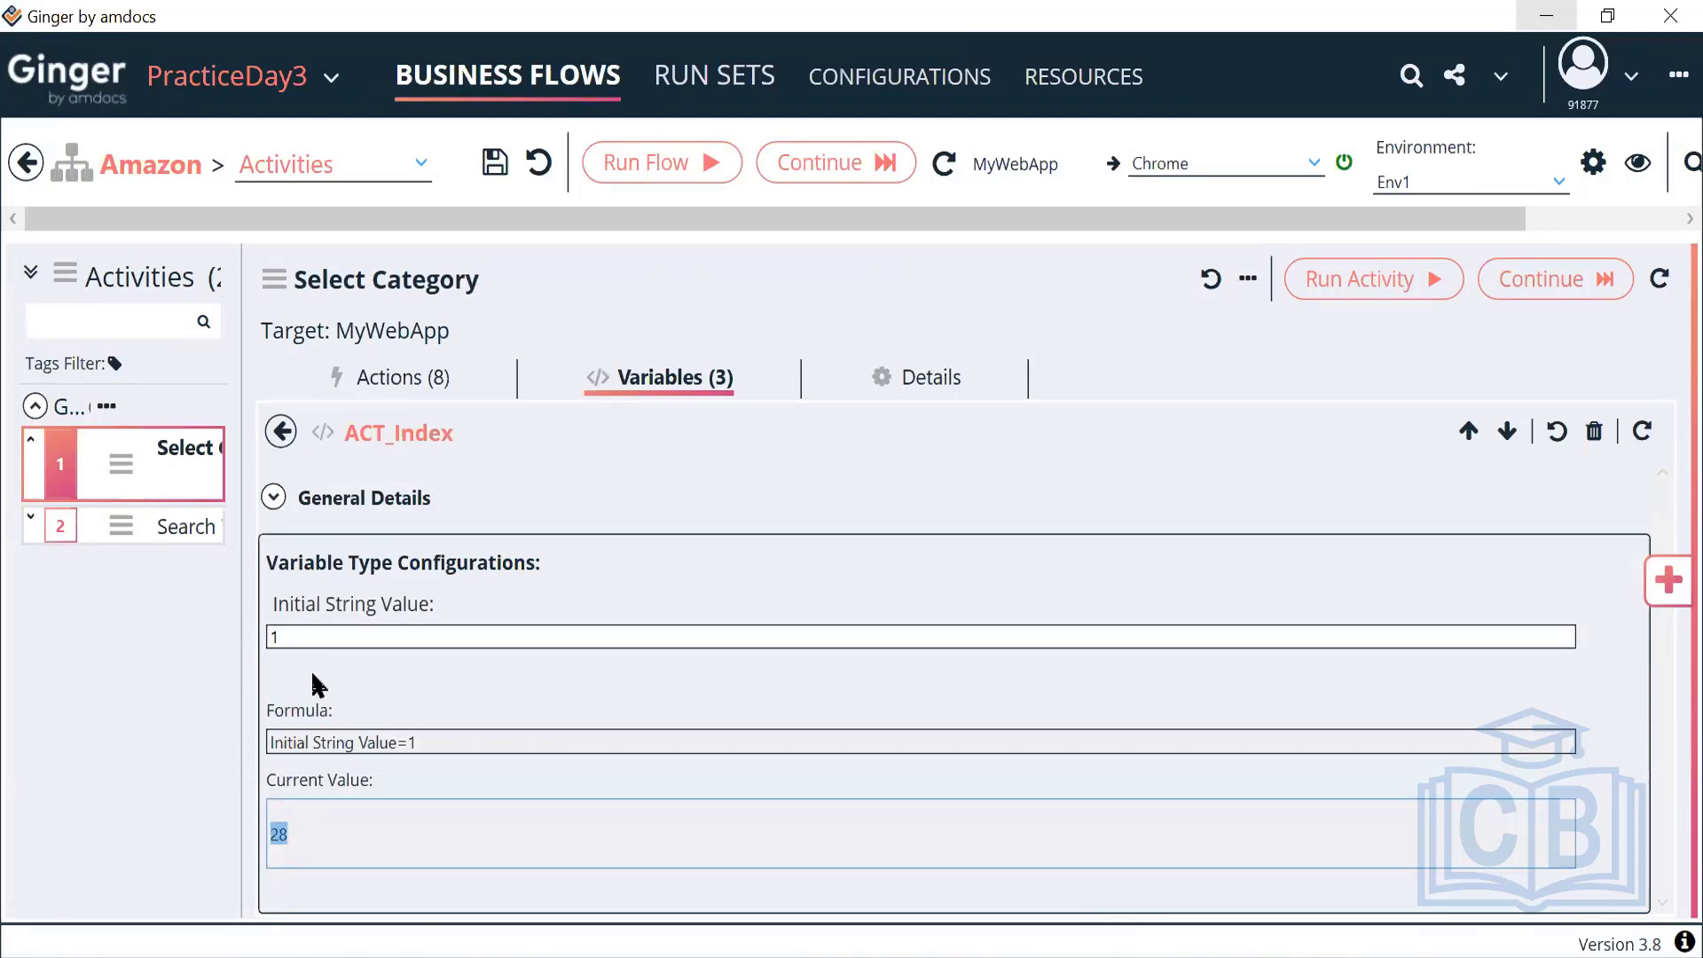
left_click(288, 635)
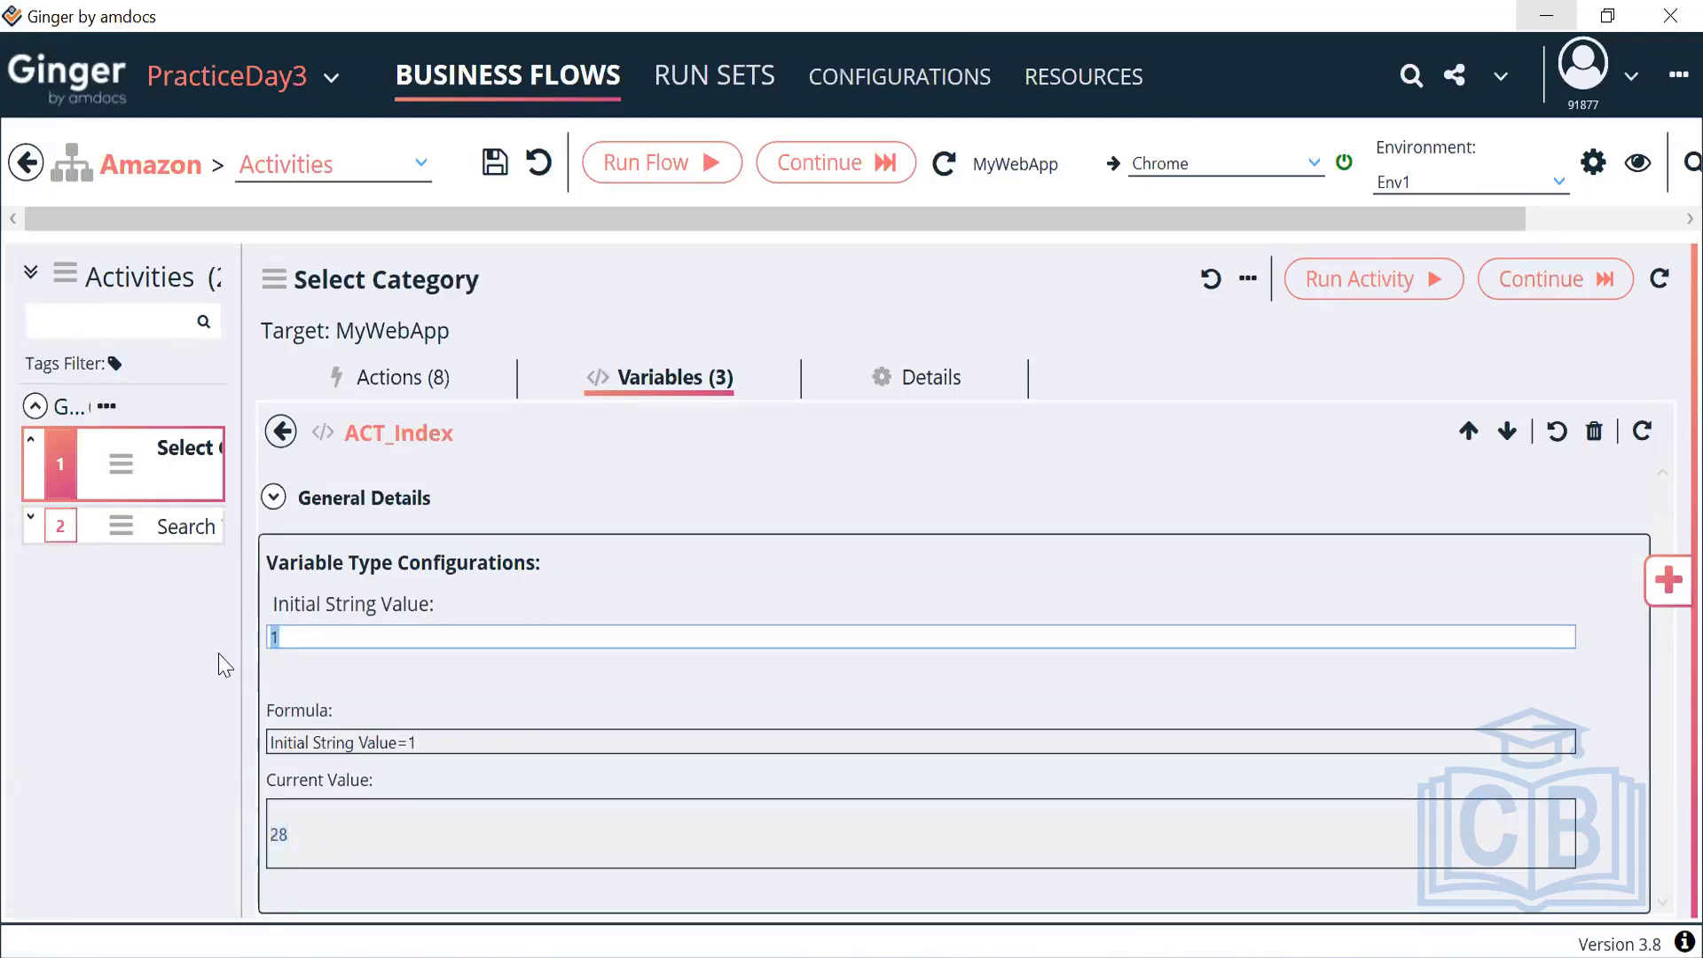
left_click(280, 431)
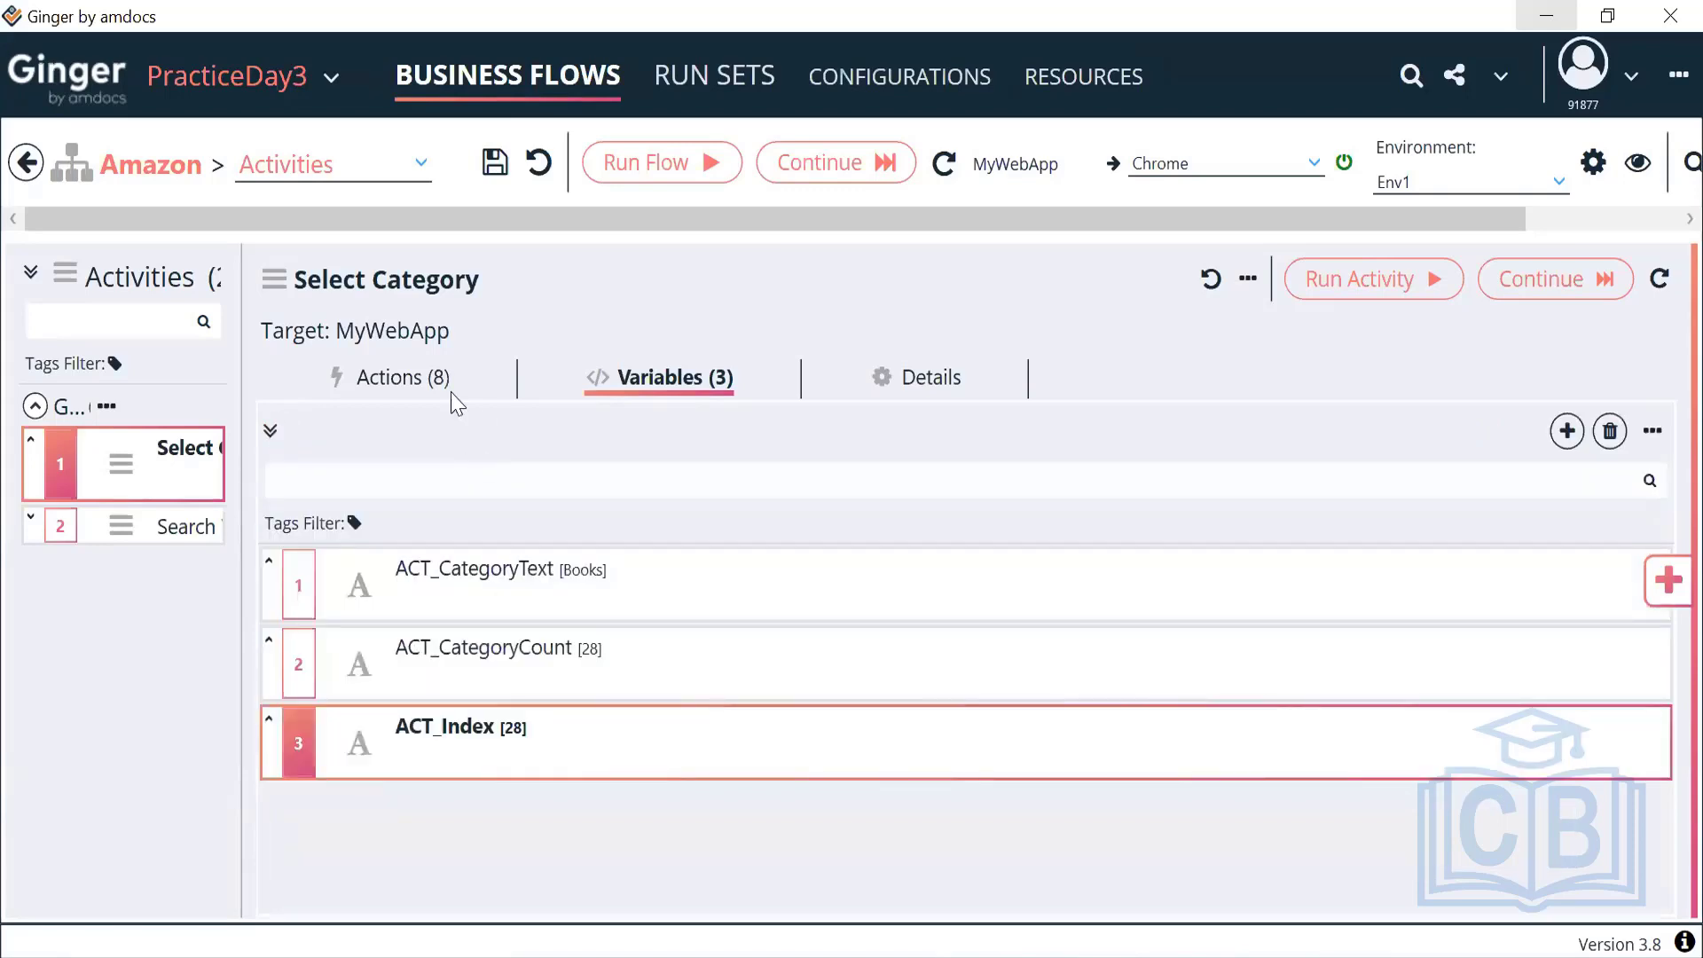
left_click(424, 384)
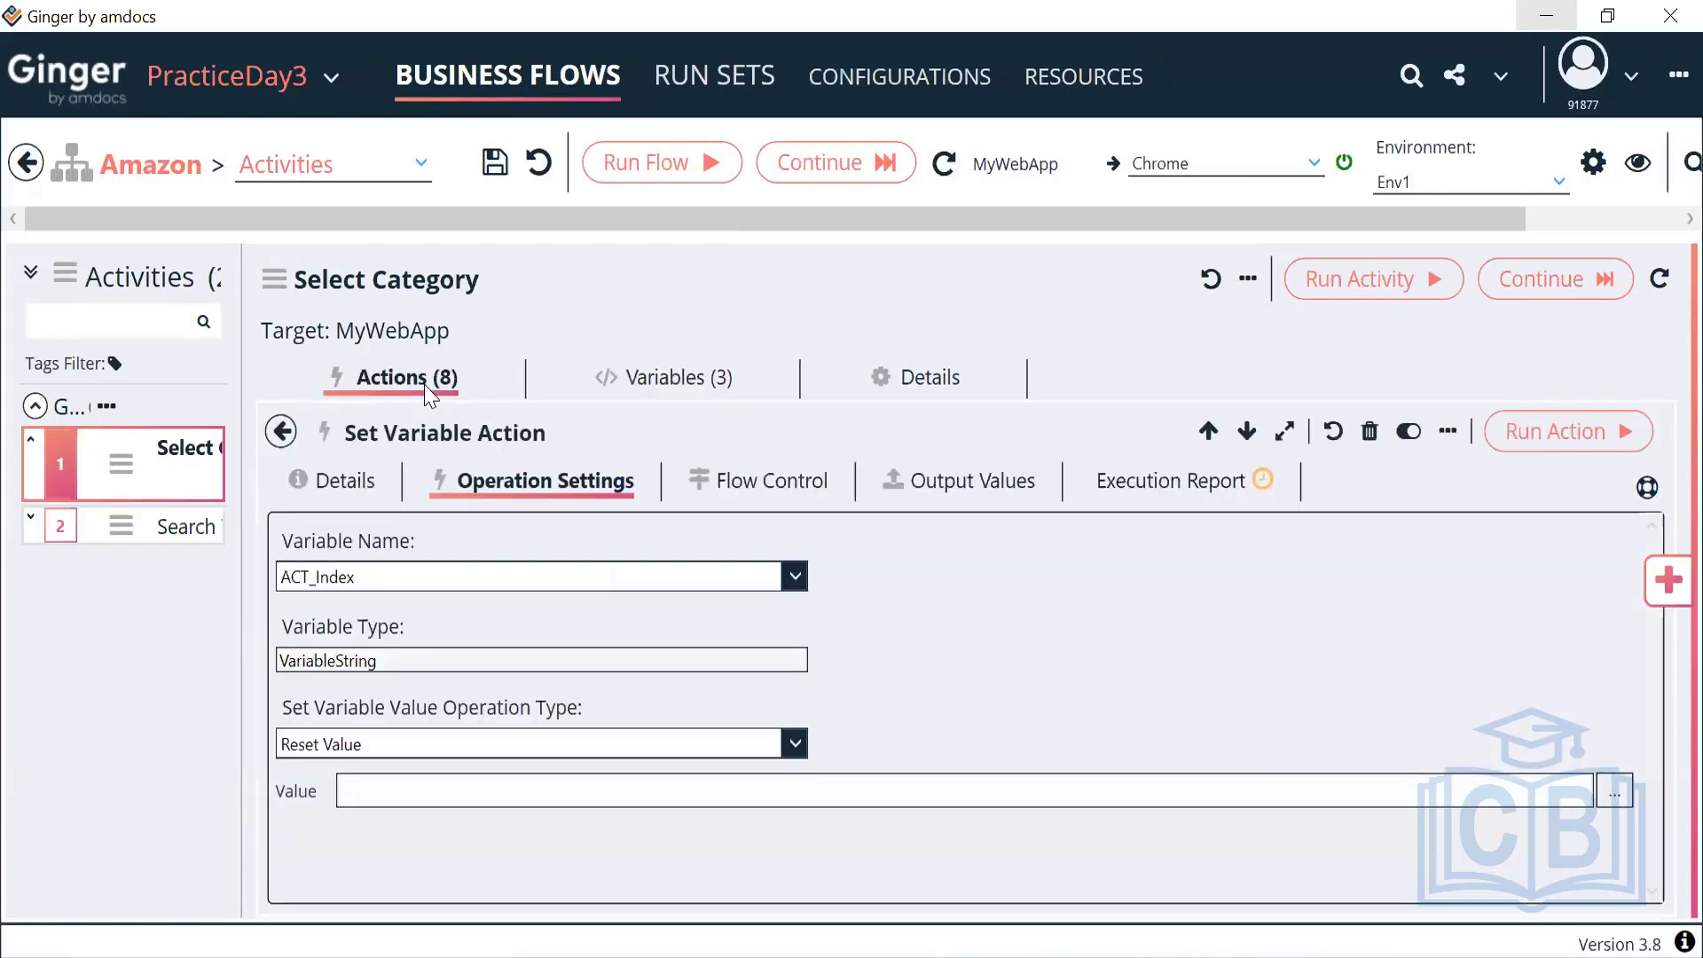
Step: Change the Set Variable action's description to Reset Index and return to the action list
left_click(342, 487)
left_click_drag(456, 626, 214, 653)
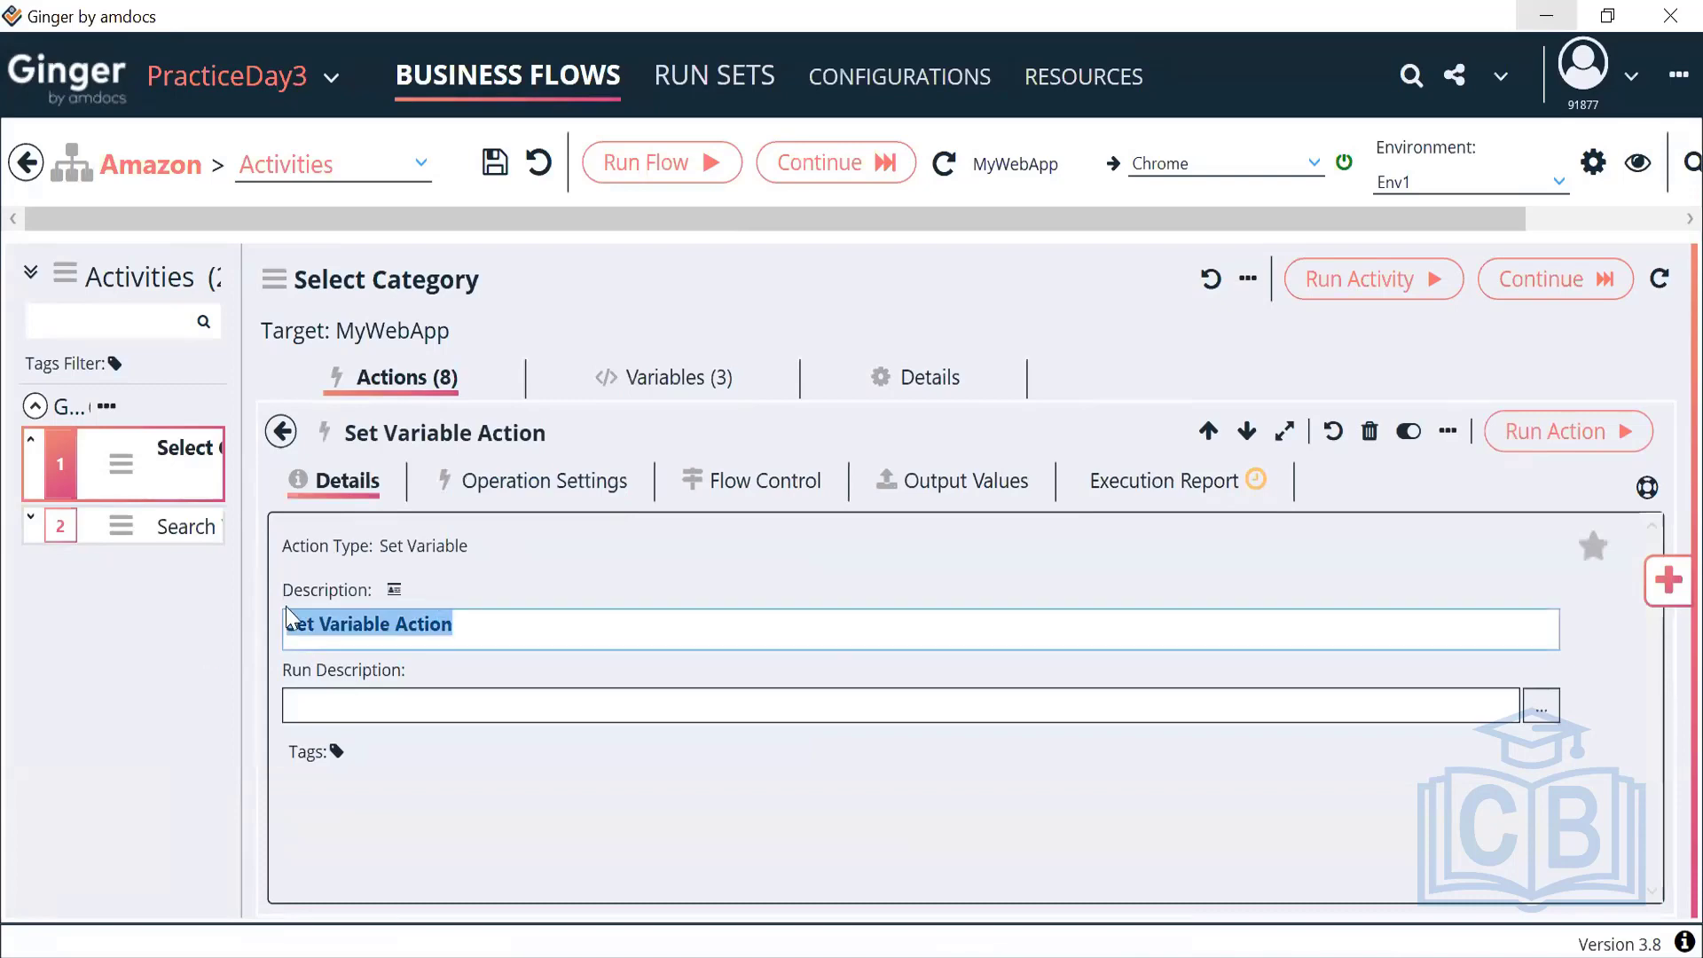
type("Reset")
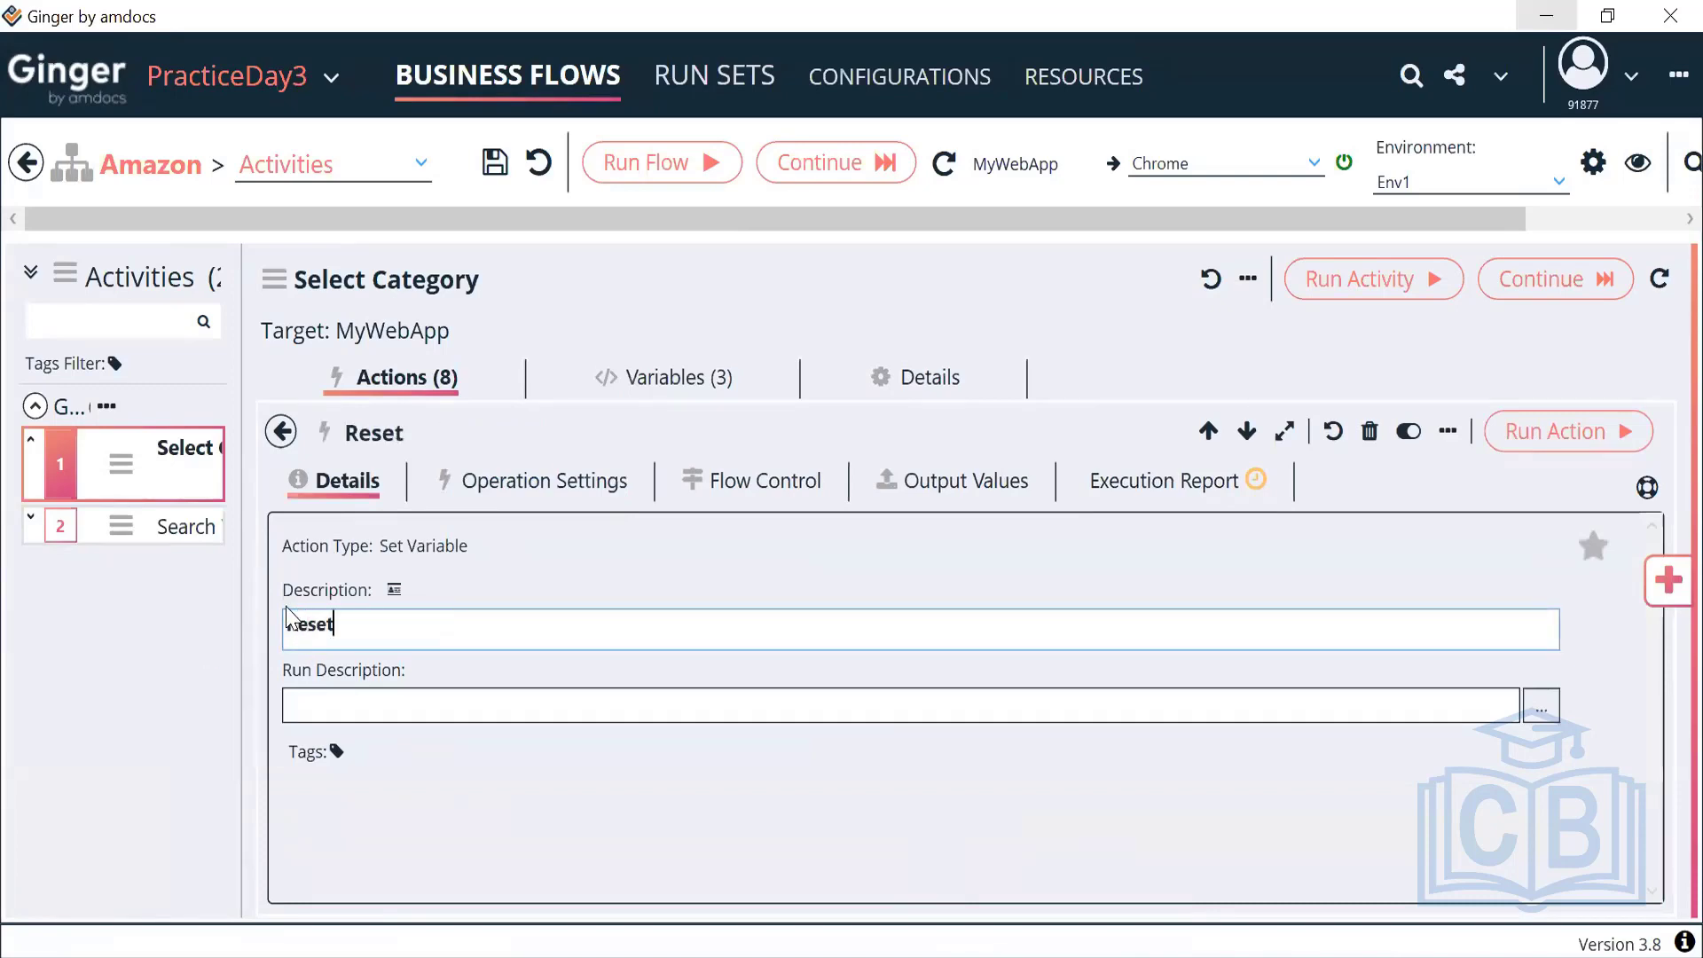
type(" Index")
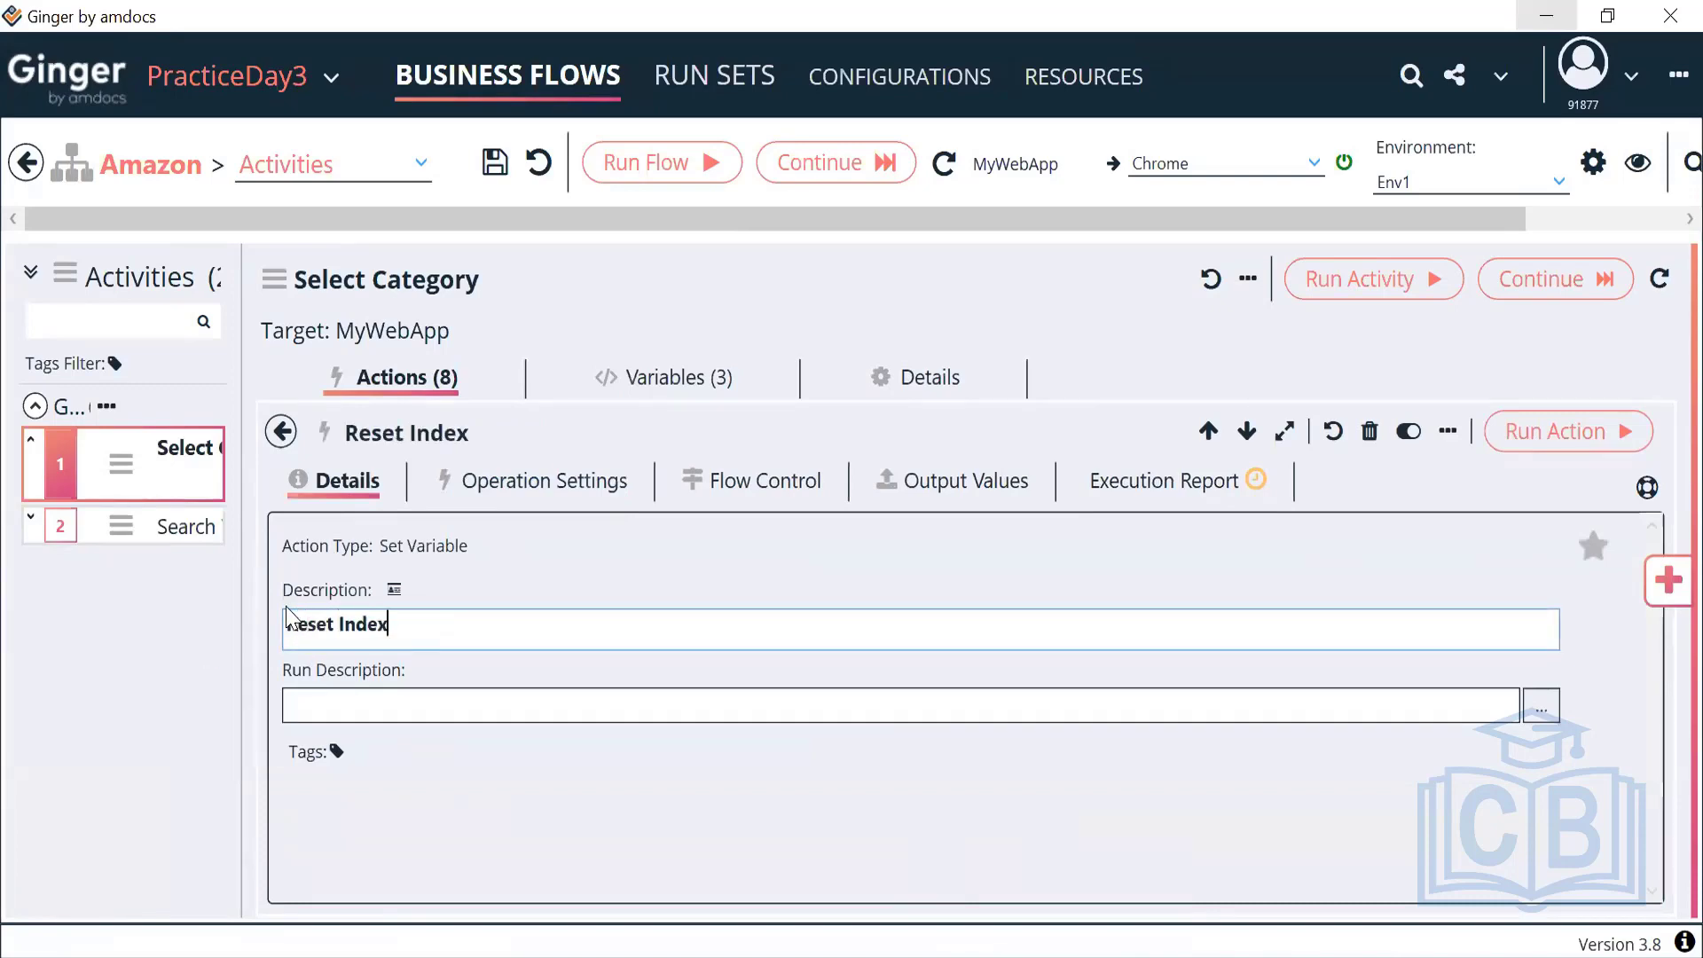
left_click(280, 432)
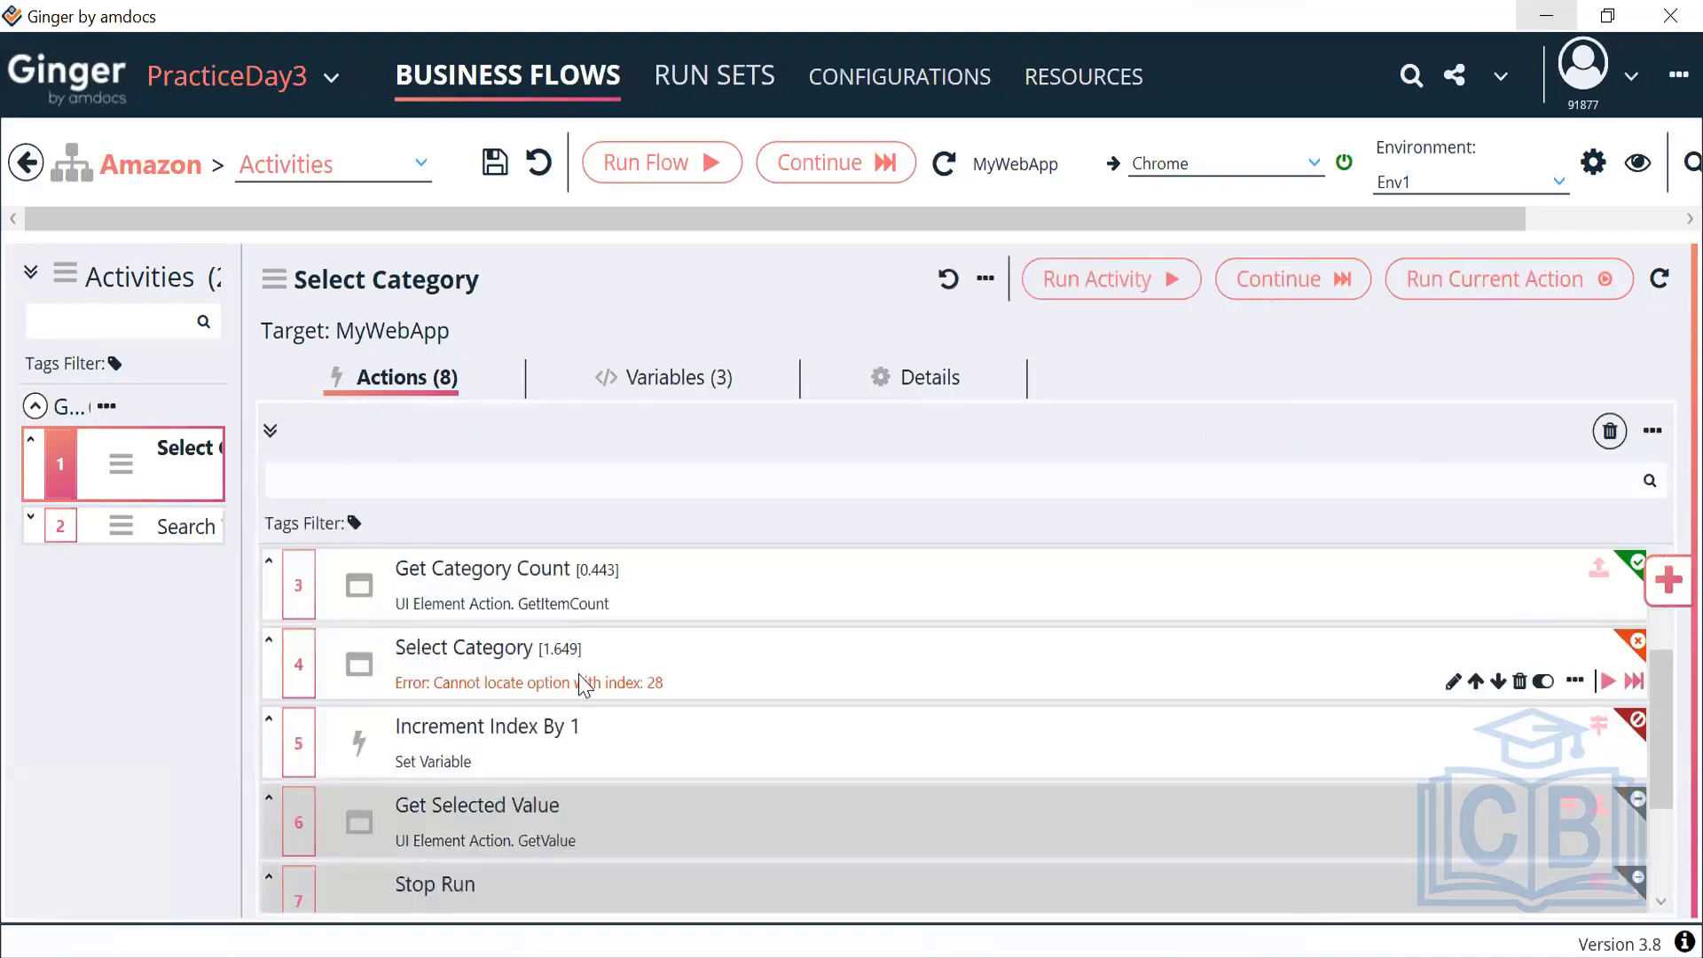
Step: Review the action order from Launch URL through Increment Index By 1 and run the Select Category activity
left_click(684, 610)
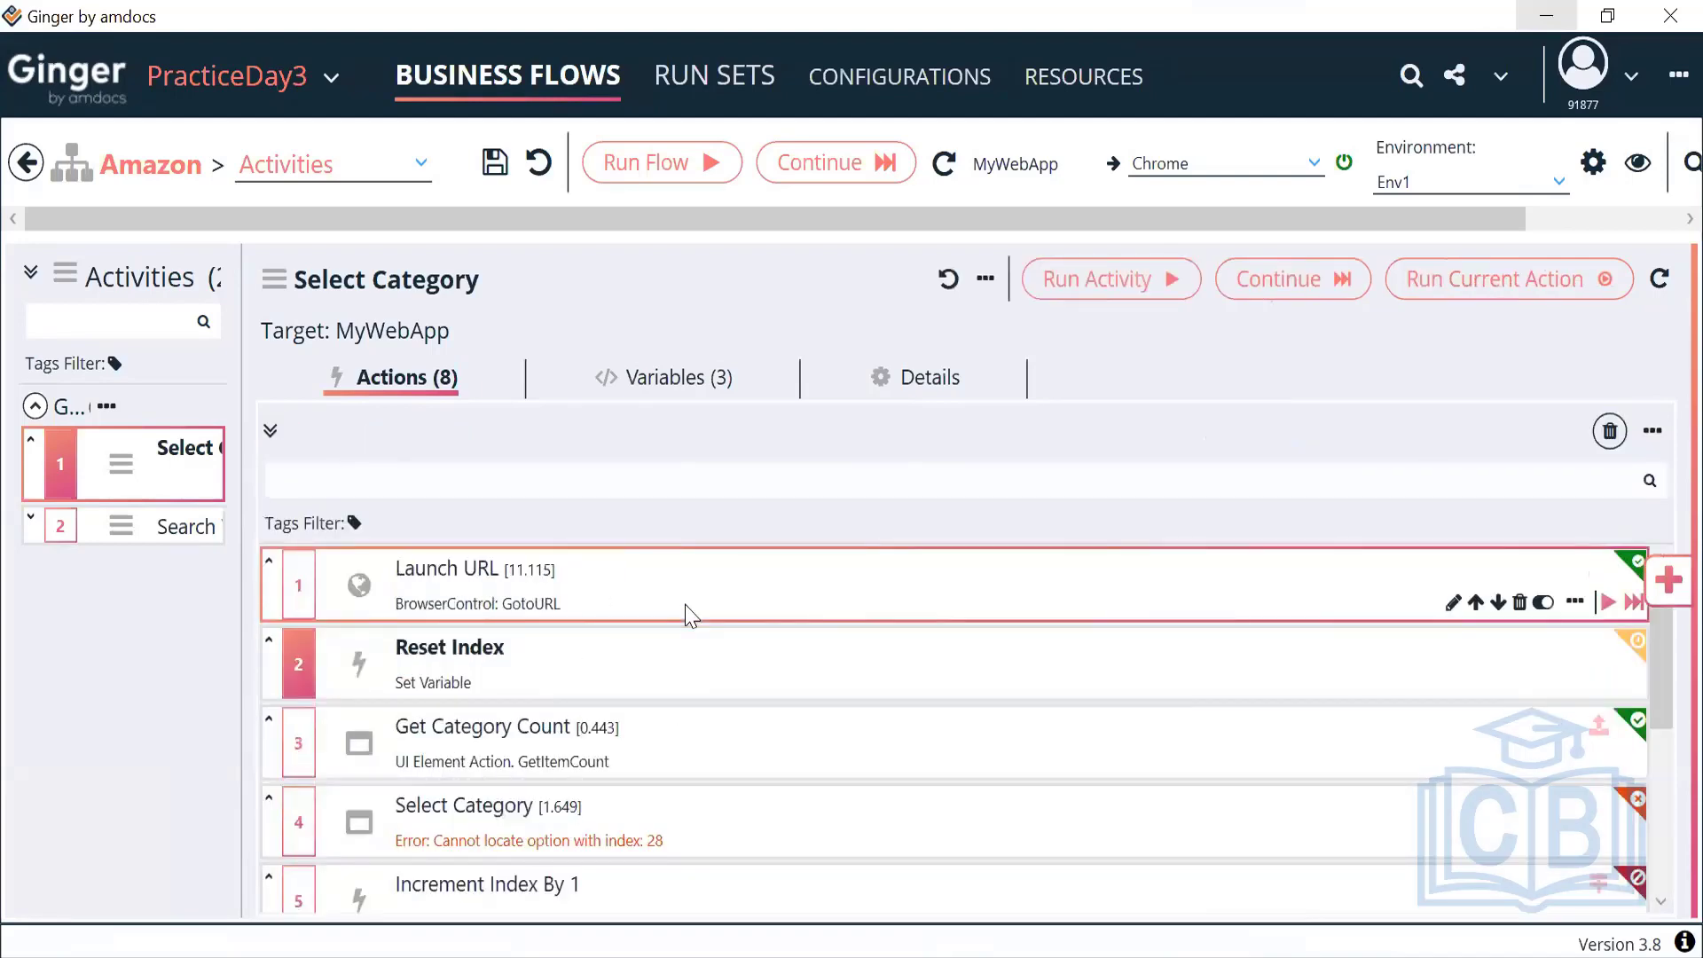
left_click(665, 682)
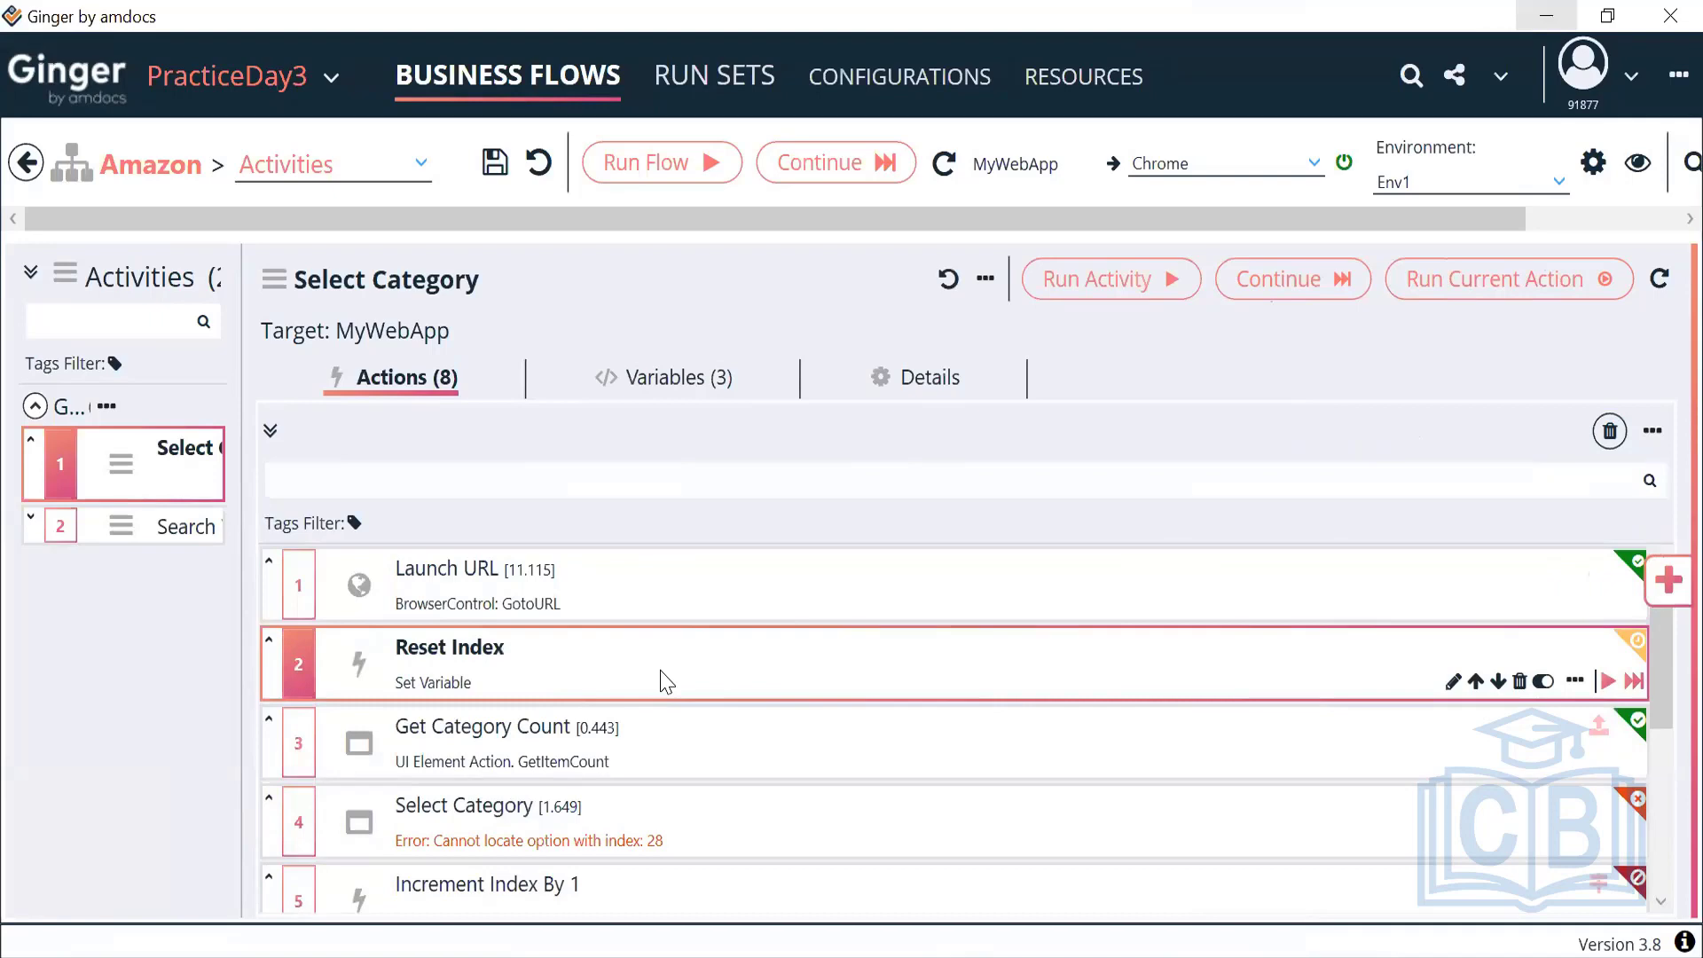
left_click(667, 763)
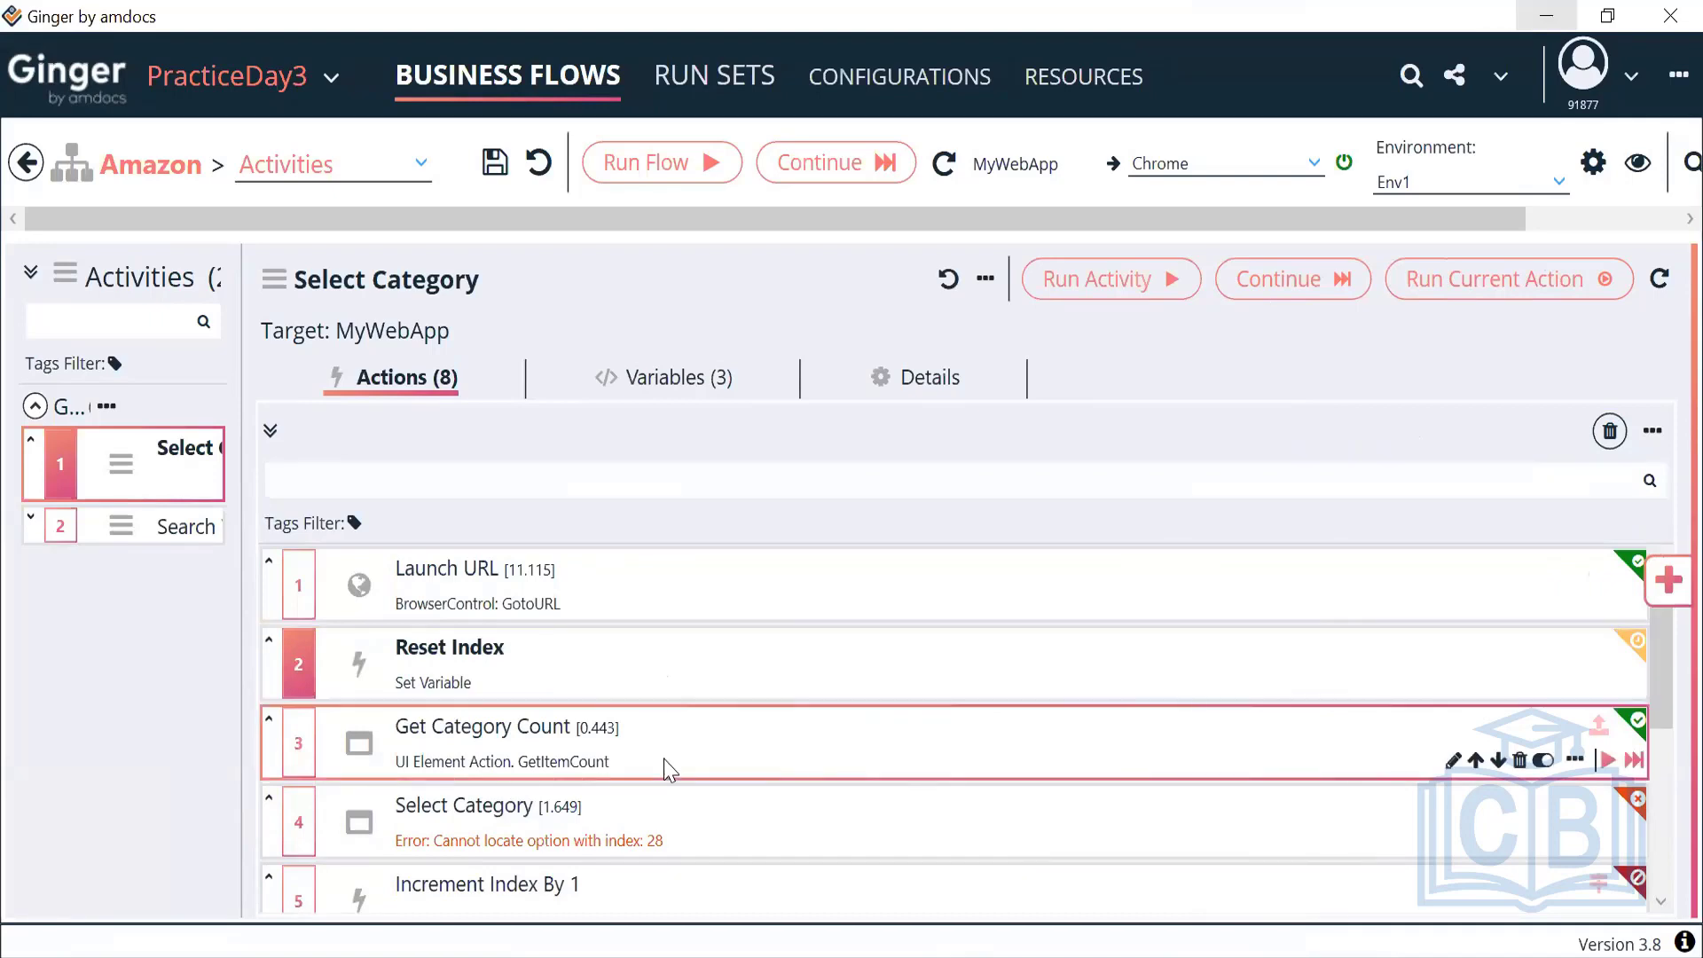
left_click(669, 853)
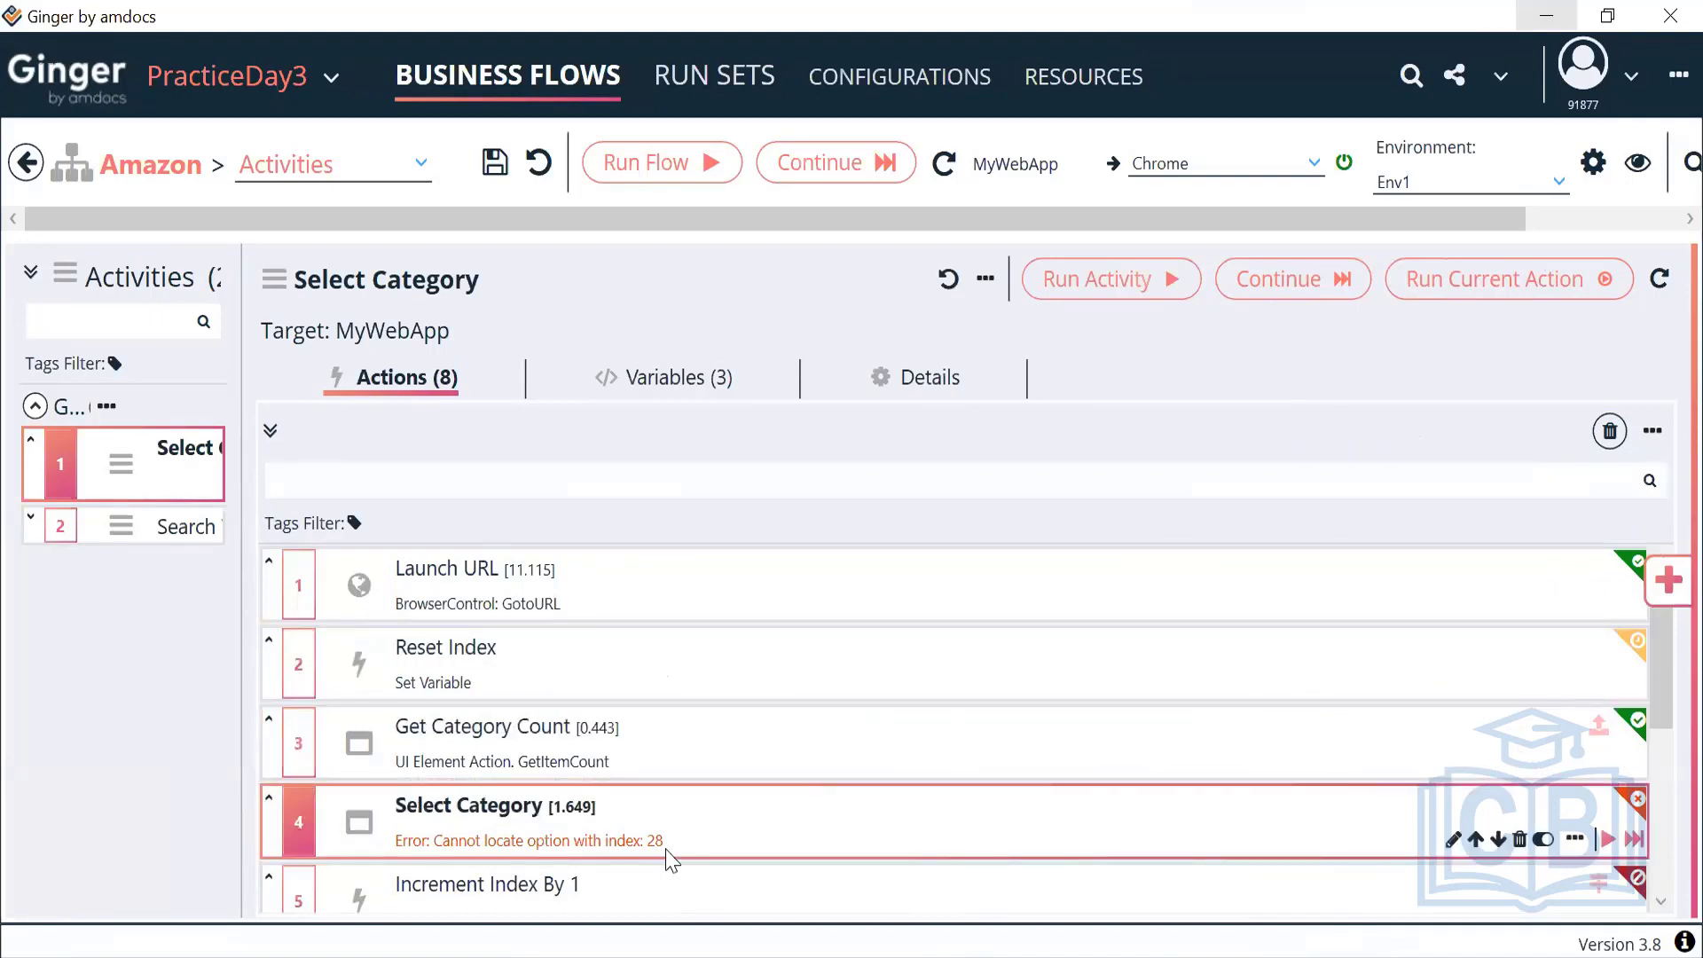
left_click(634, 676)
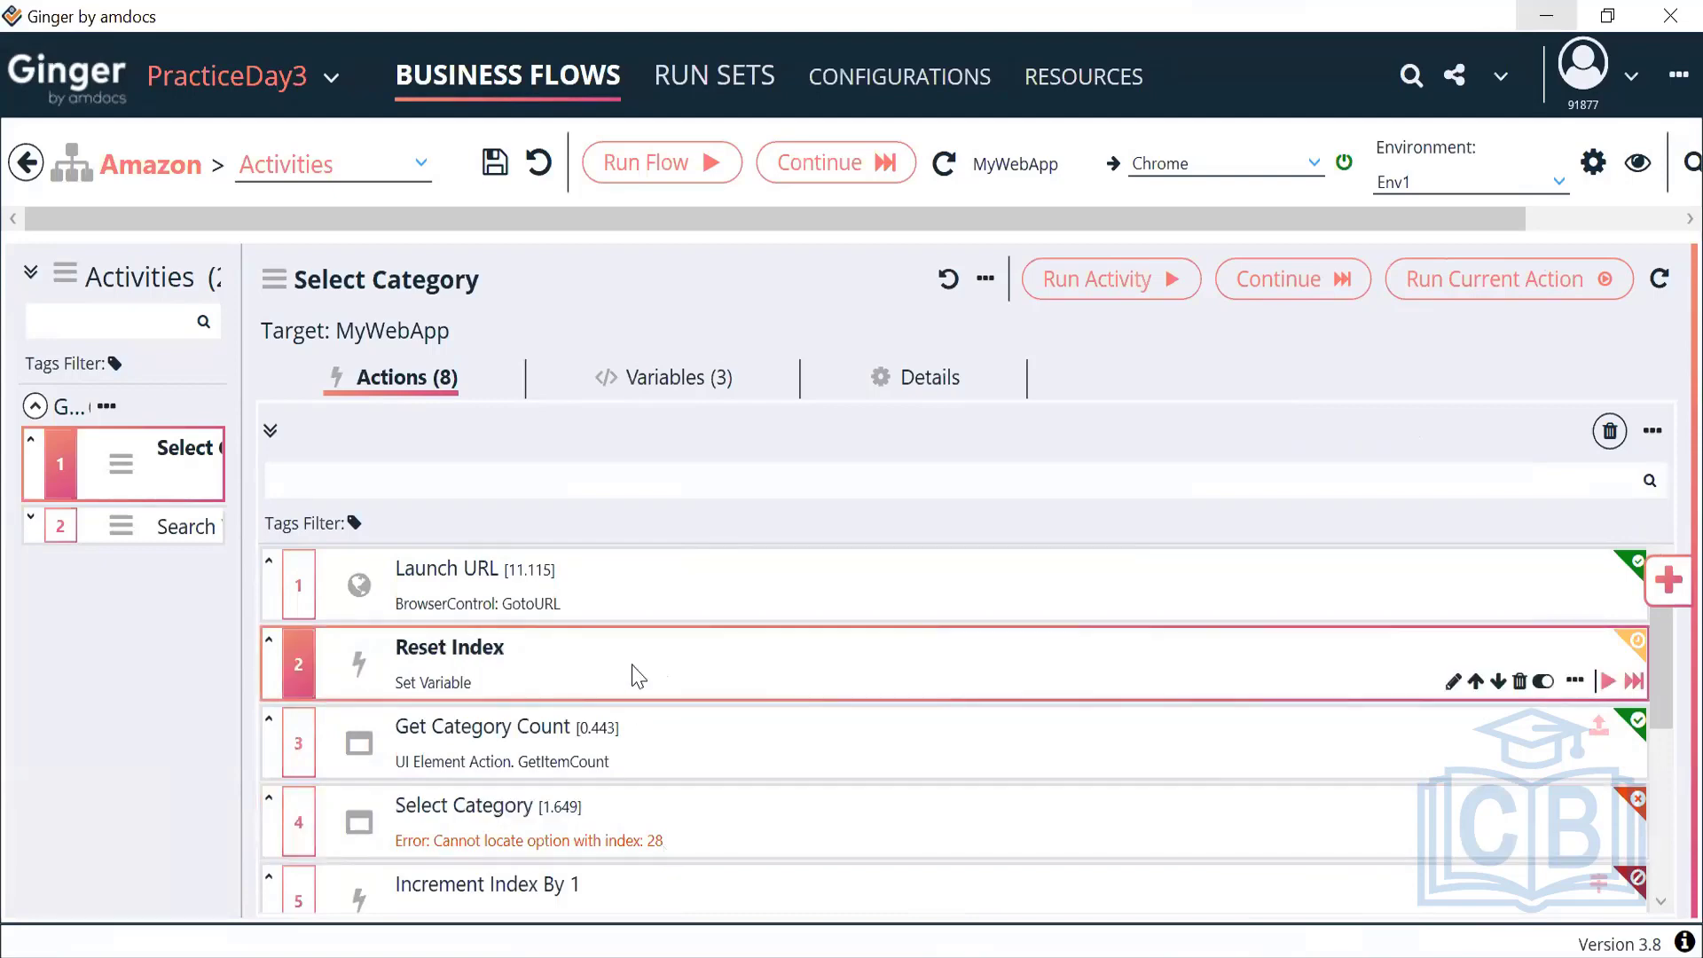
left_click(665, 882)
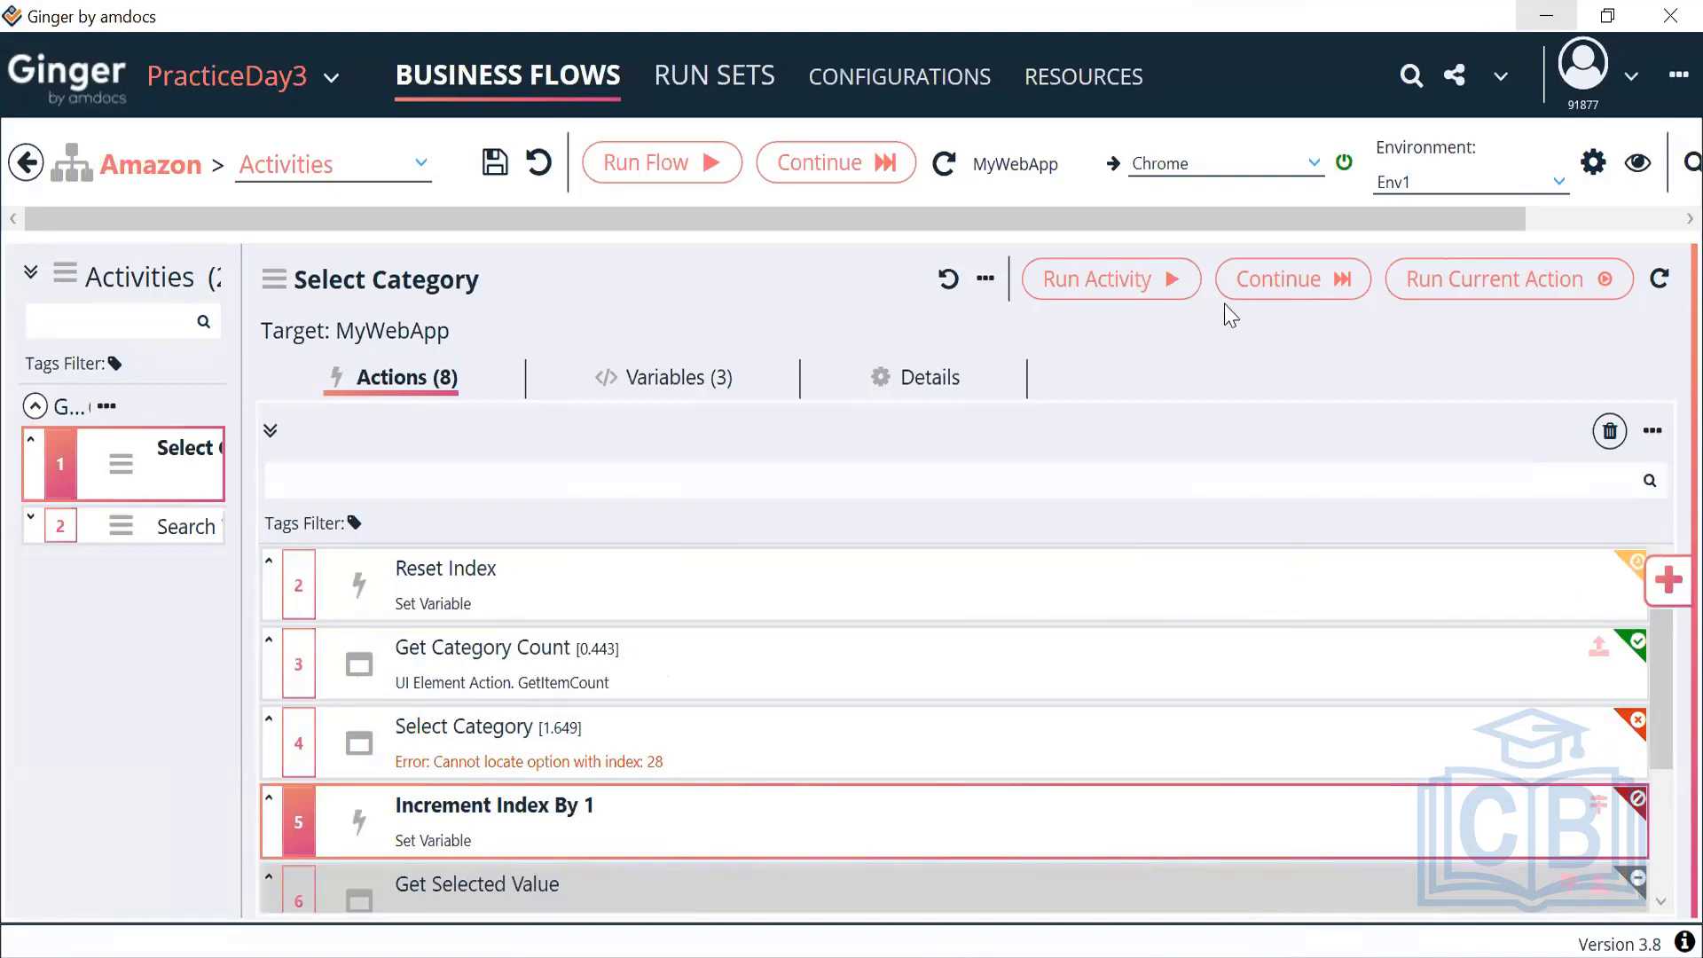
left_click(1153, 306)
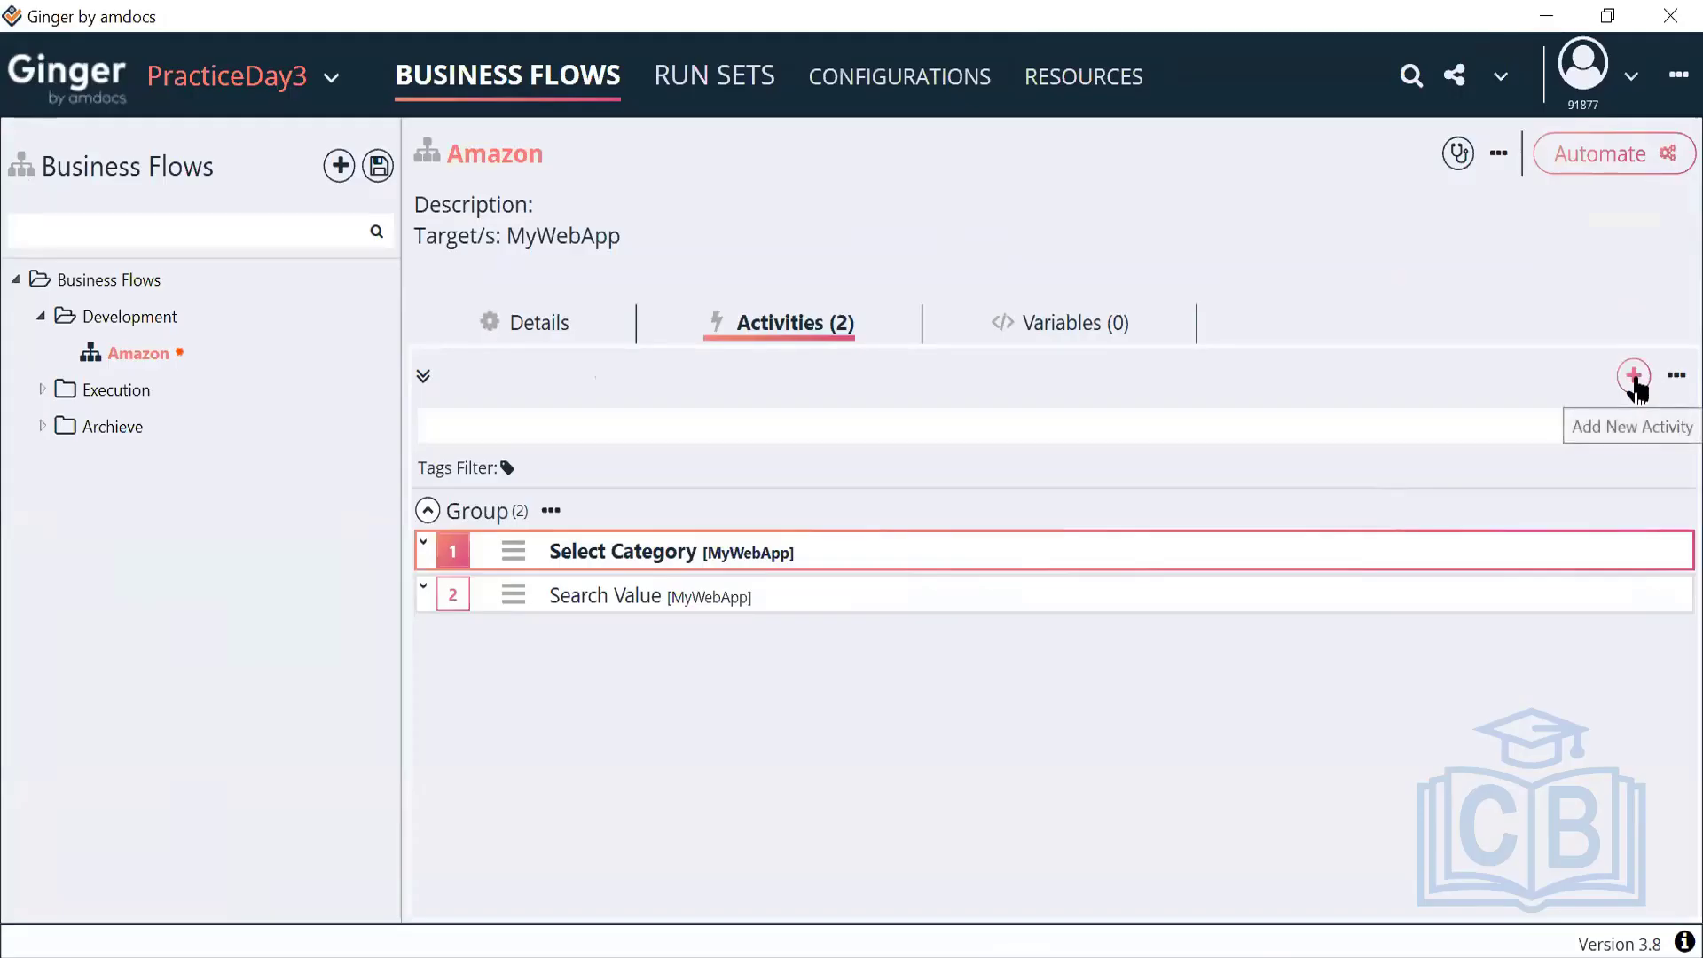
left_click(1633, 375)
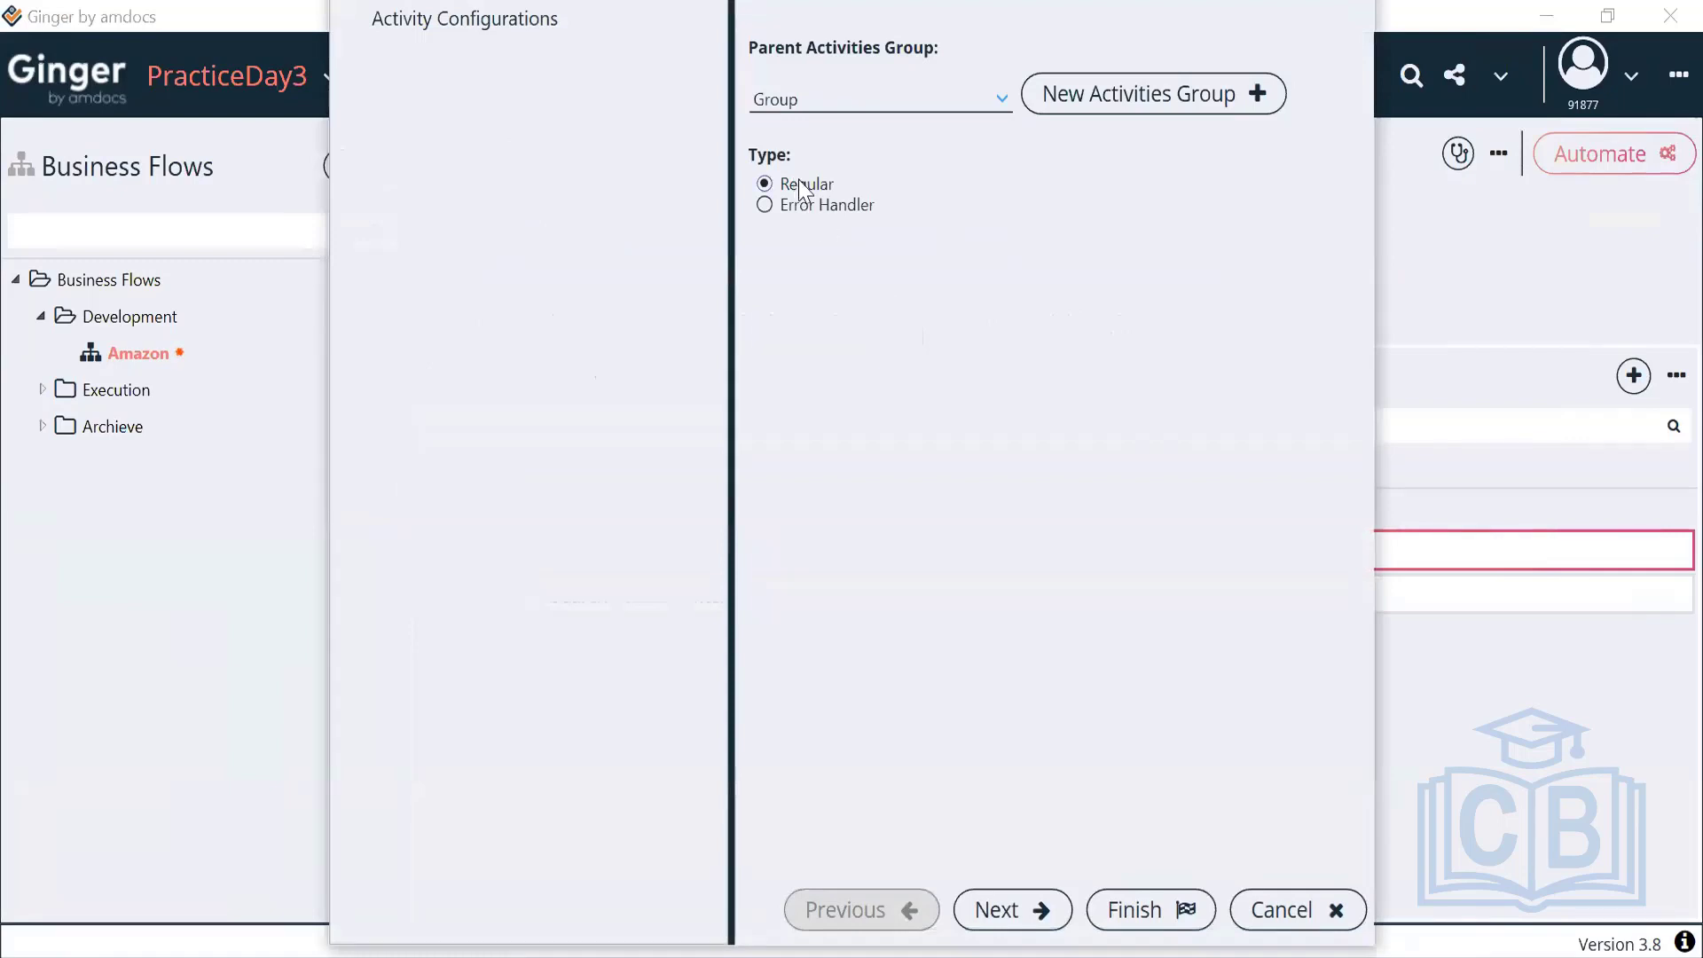
left_click(809, 210)
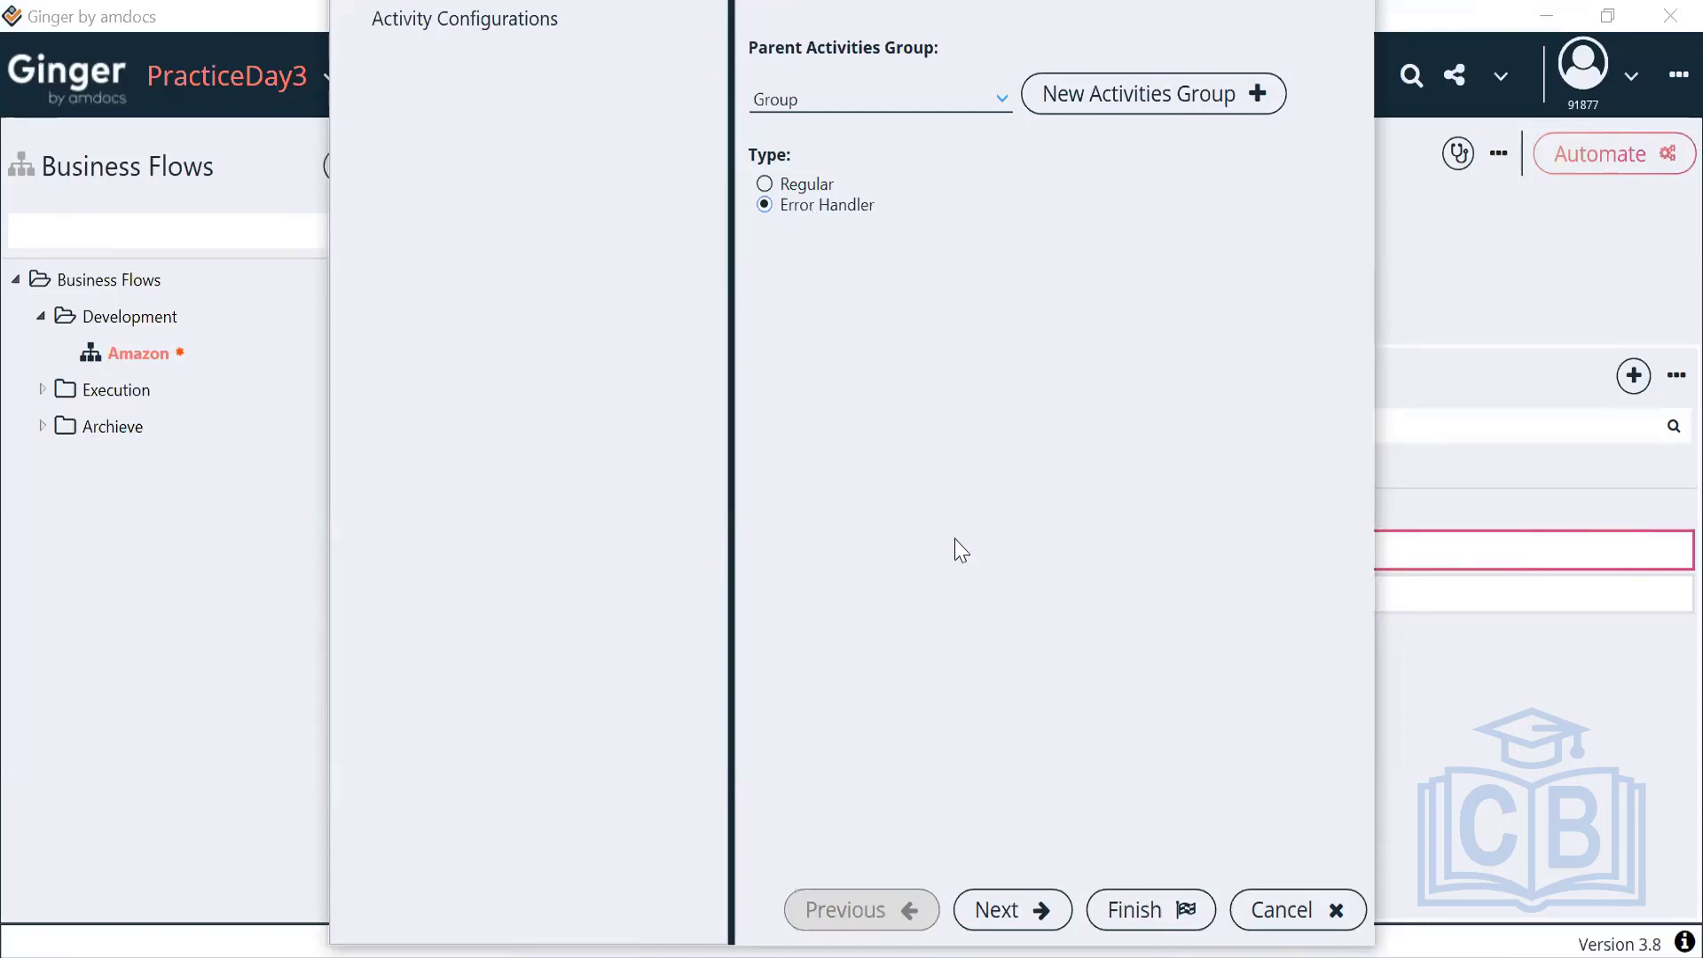
left_click(1317, 914)
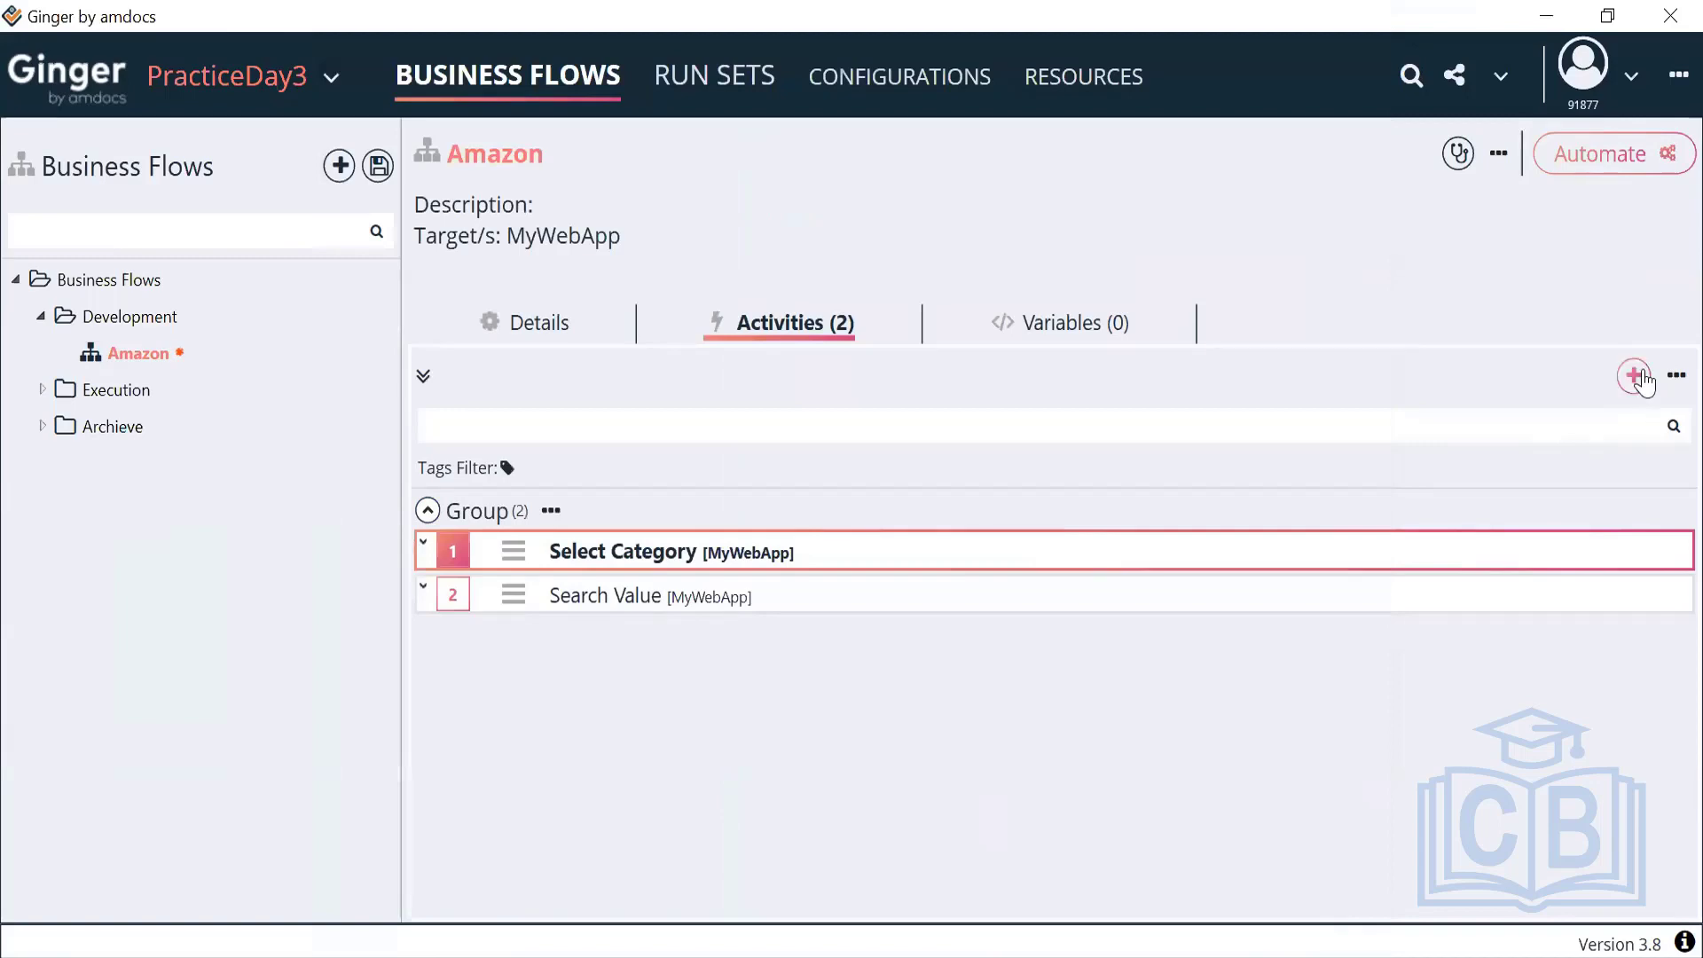
Step: Add an activity of type Error Handler named Handle Popup Alert to the Amazon flow's existing activities group
left_click(1637, 377)
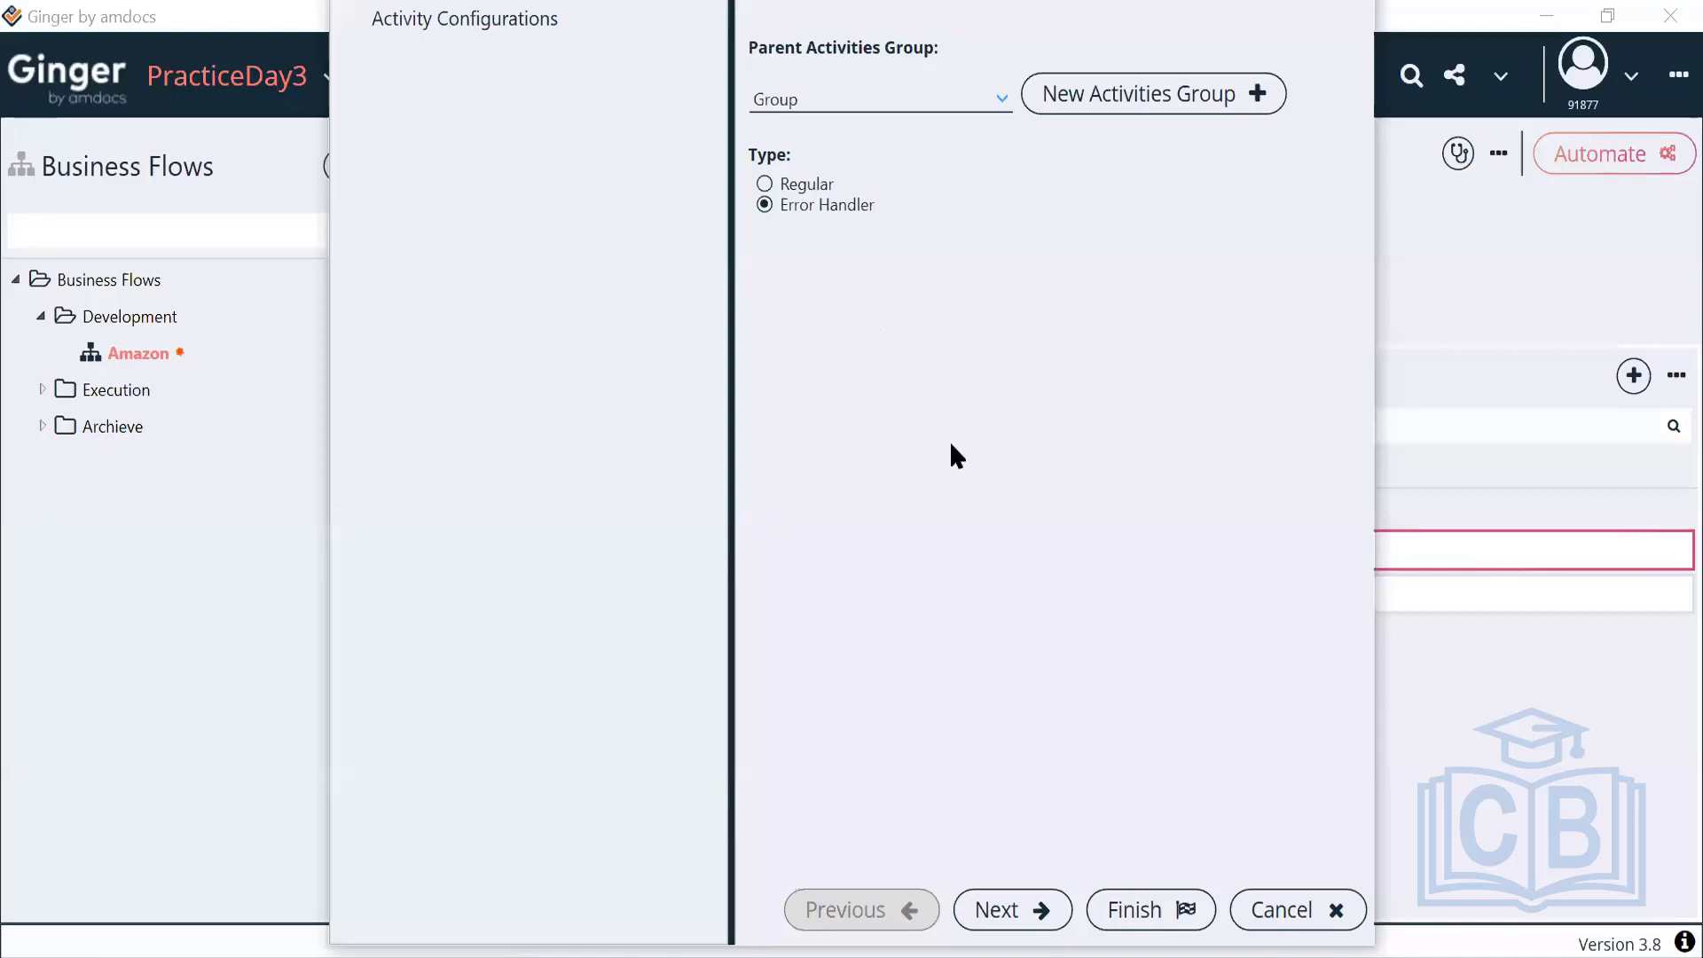
left_click(1005, 924)
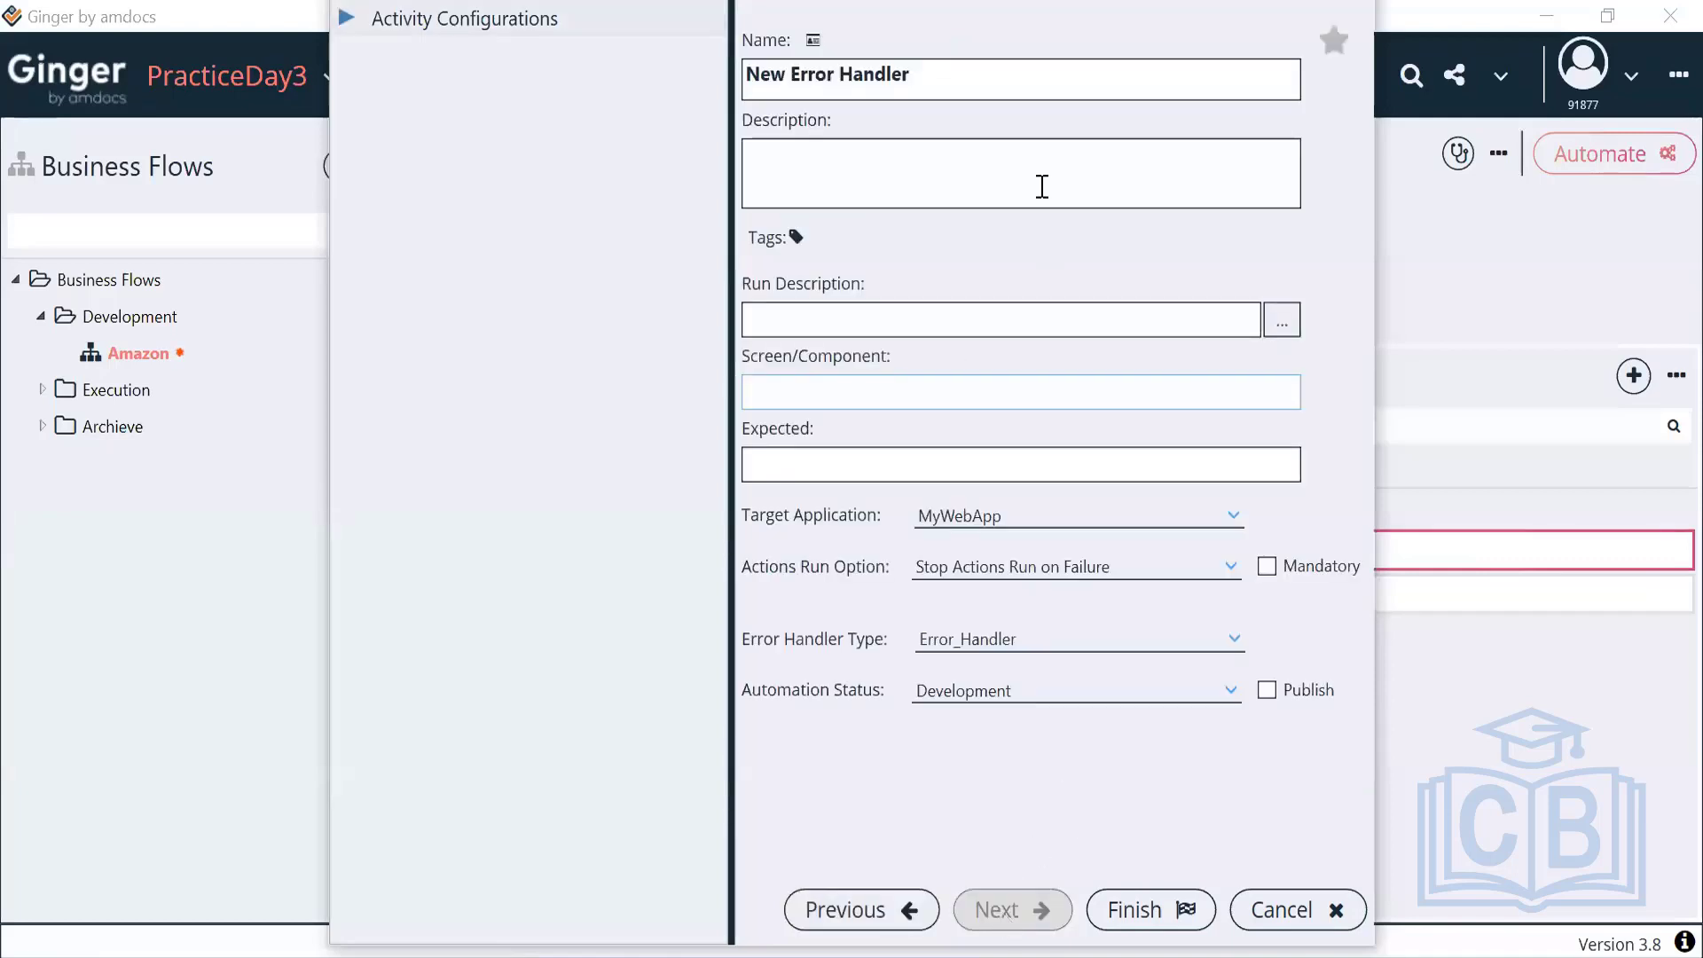
double_click(875, 75)
key("BackSpace")
key("BackSpace")
key("BackSpace")
key("BackSpace")
key("BackSpace")
key("BackSpace")
key("BackSpace")
key("BackSpace")
key("BackSpace")
key("BackSpace")
key("BackSpace")
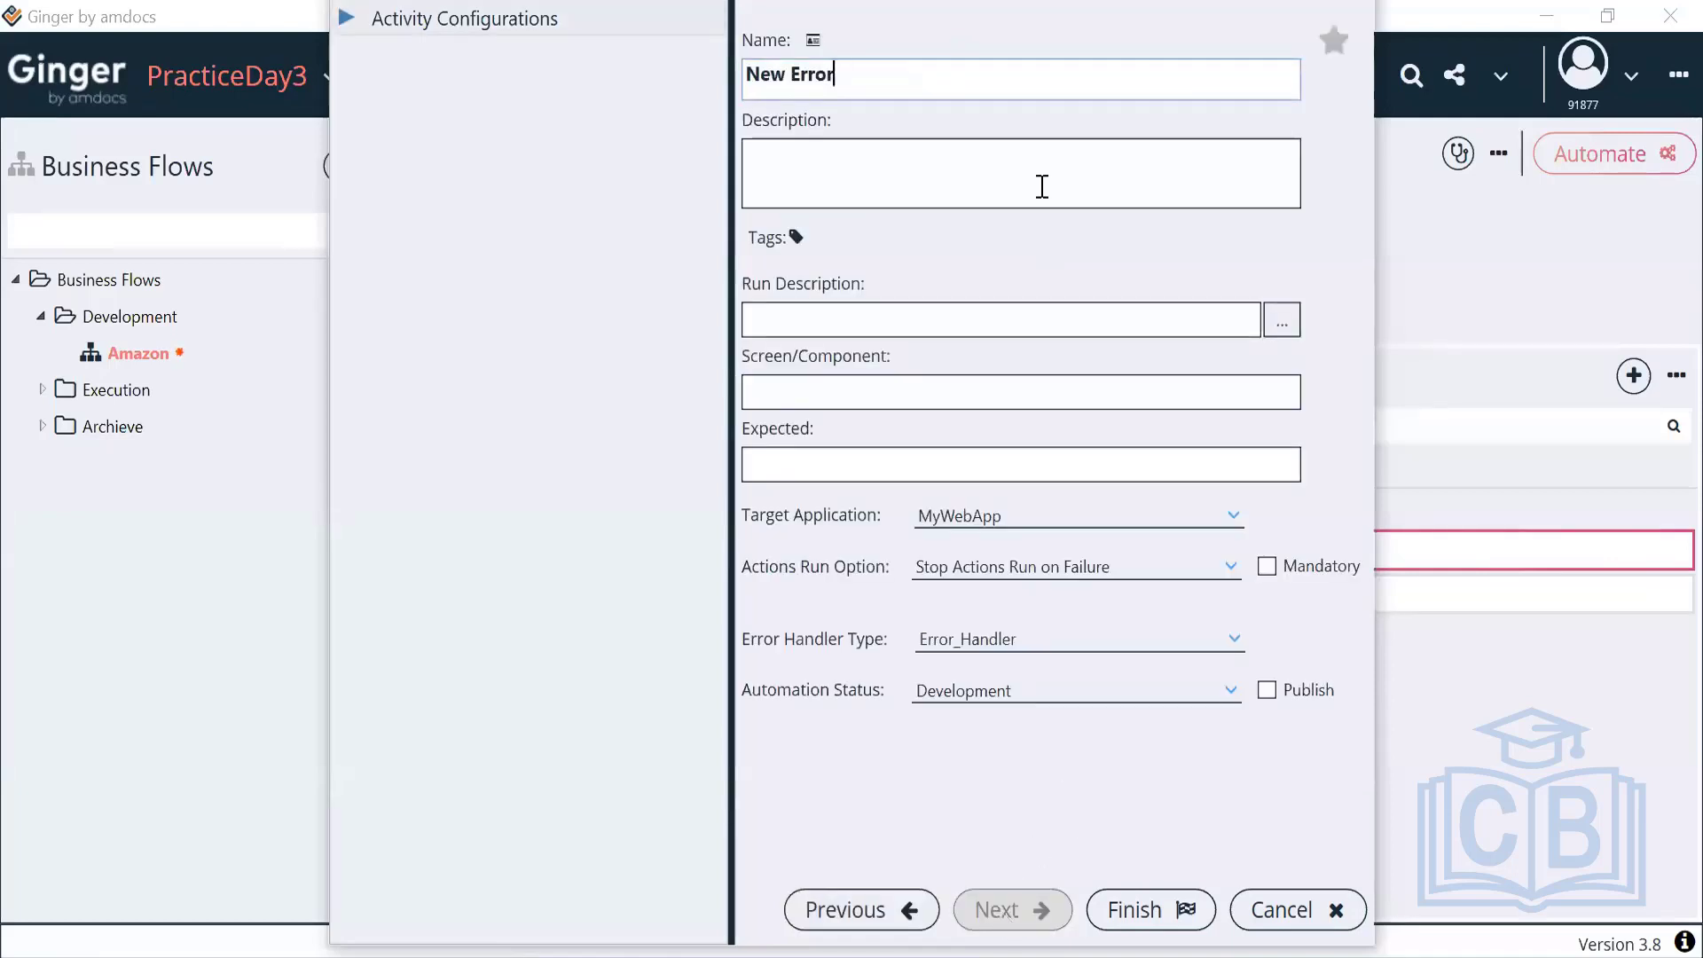
type("Handle Popup Alert")
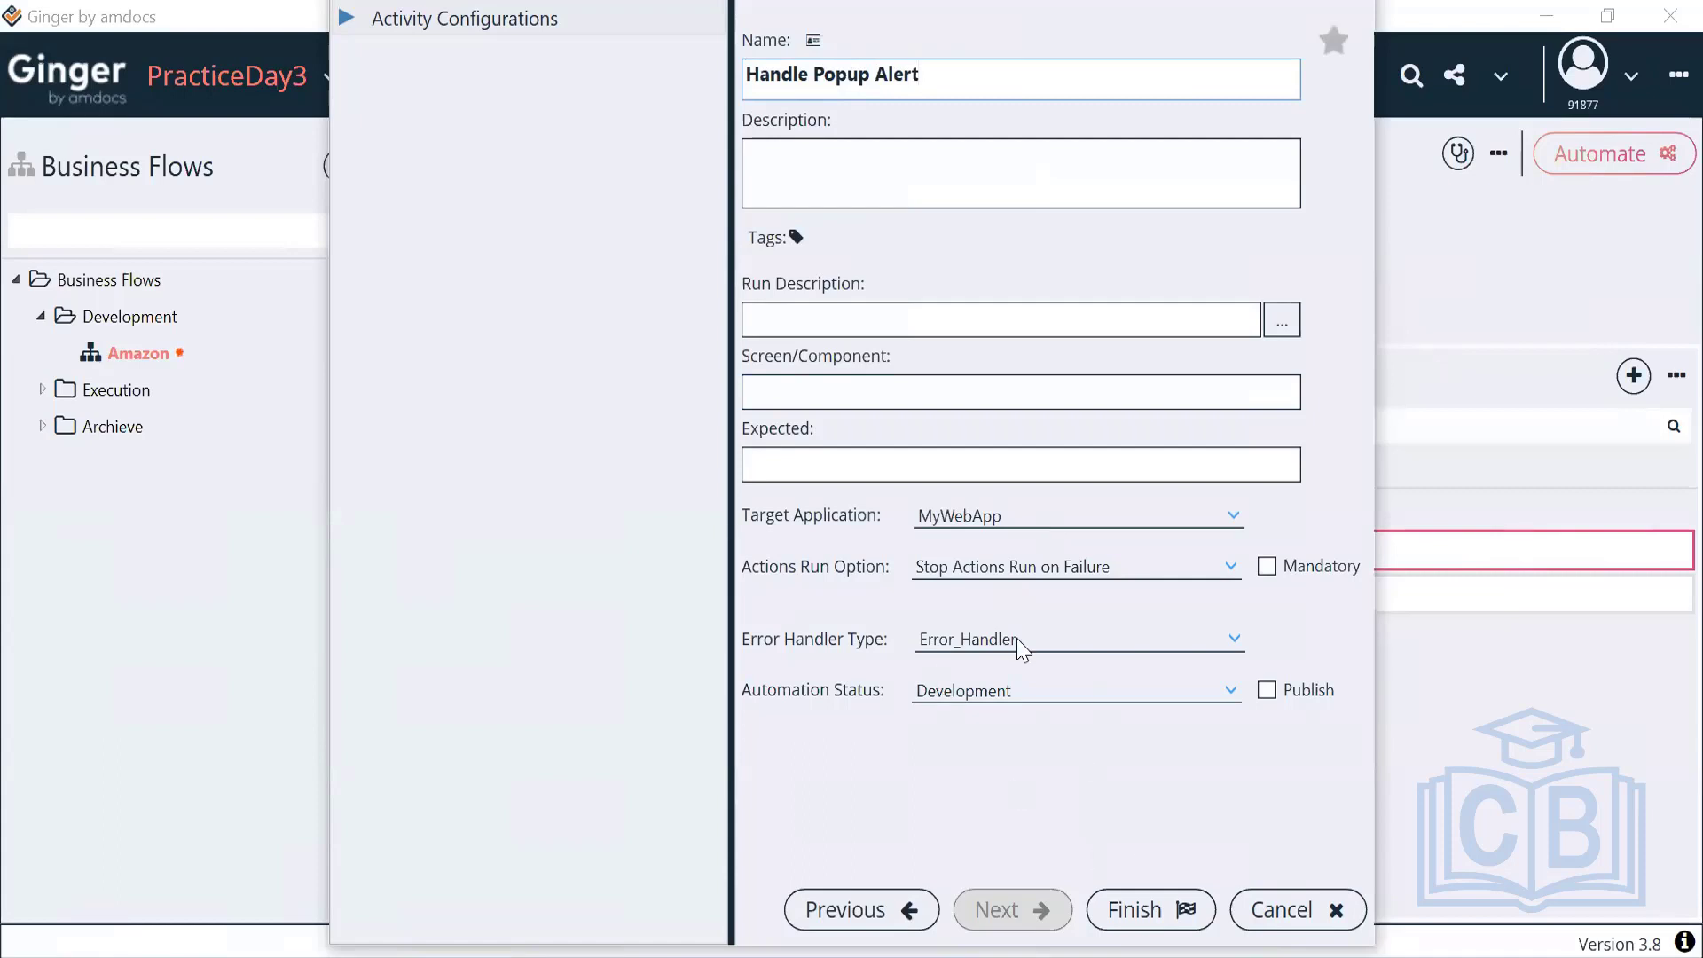
left_click(1125, 909)
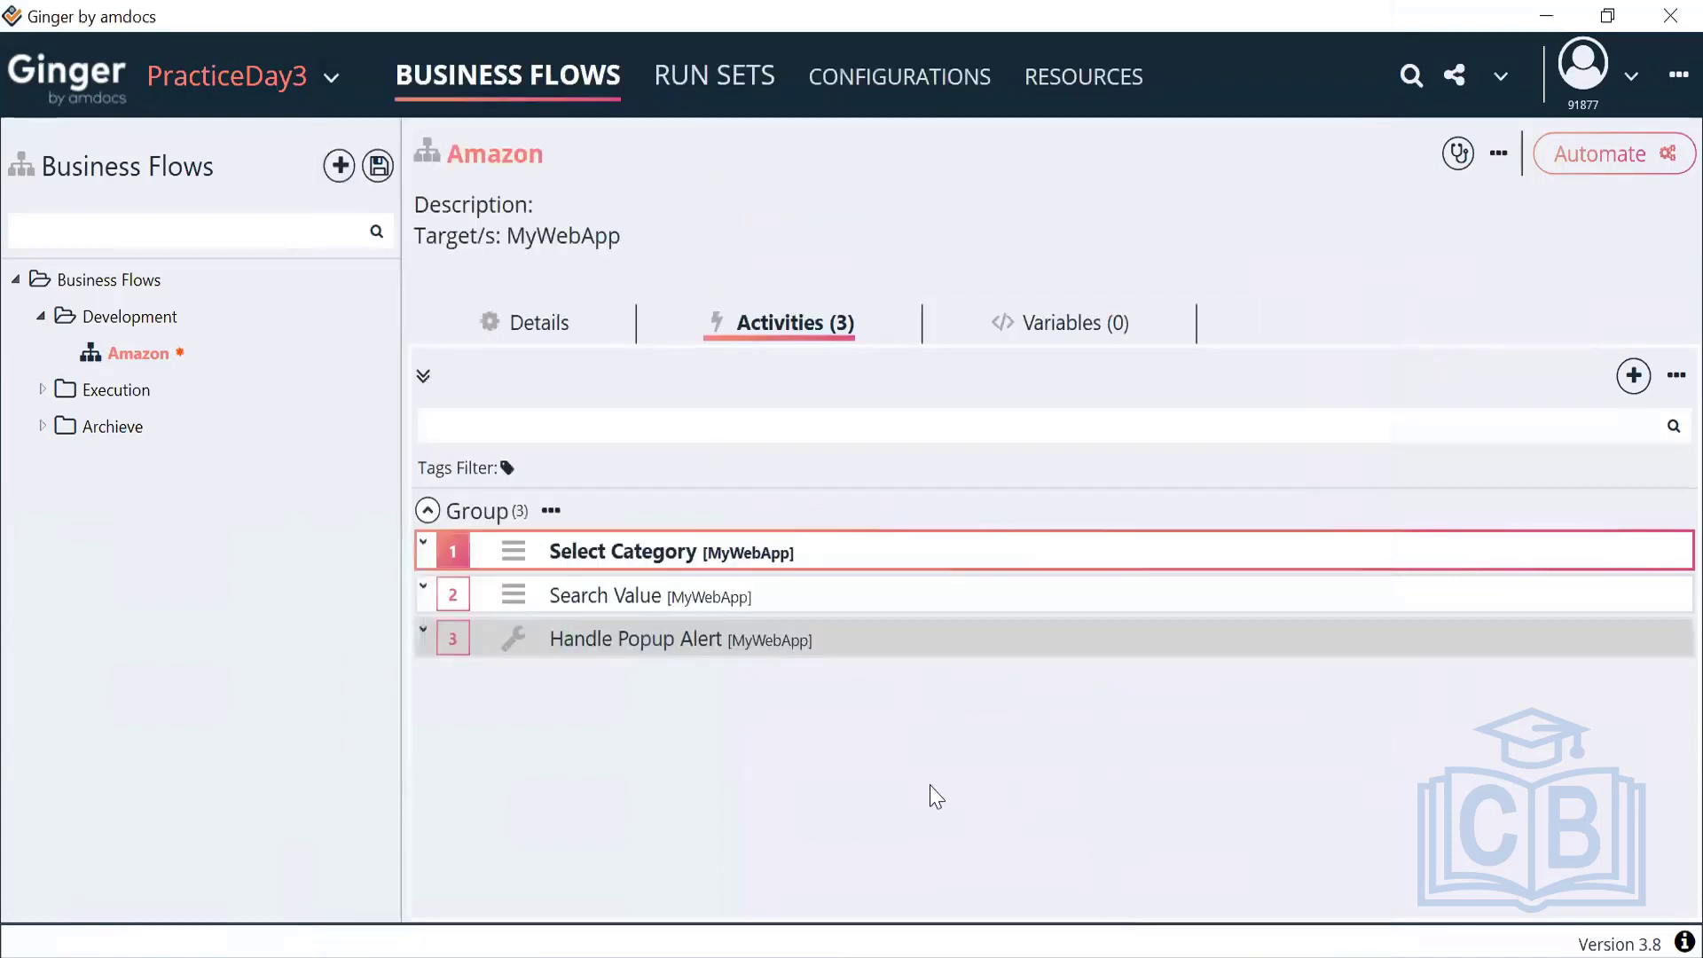
mouse_move(511, 646)
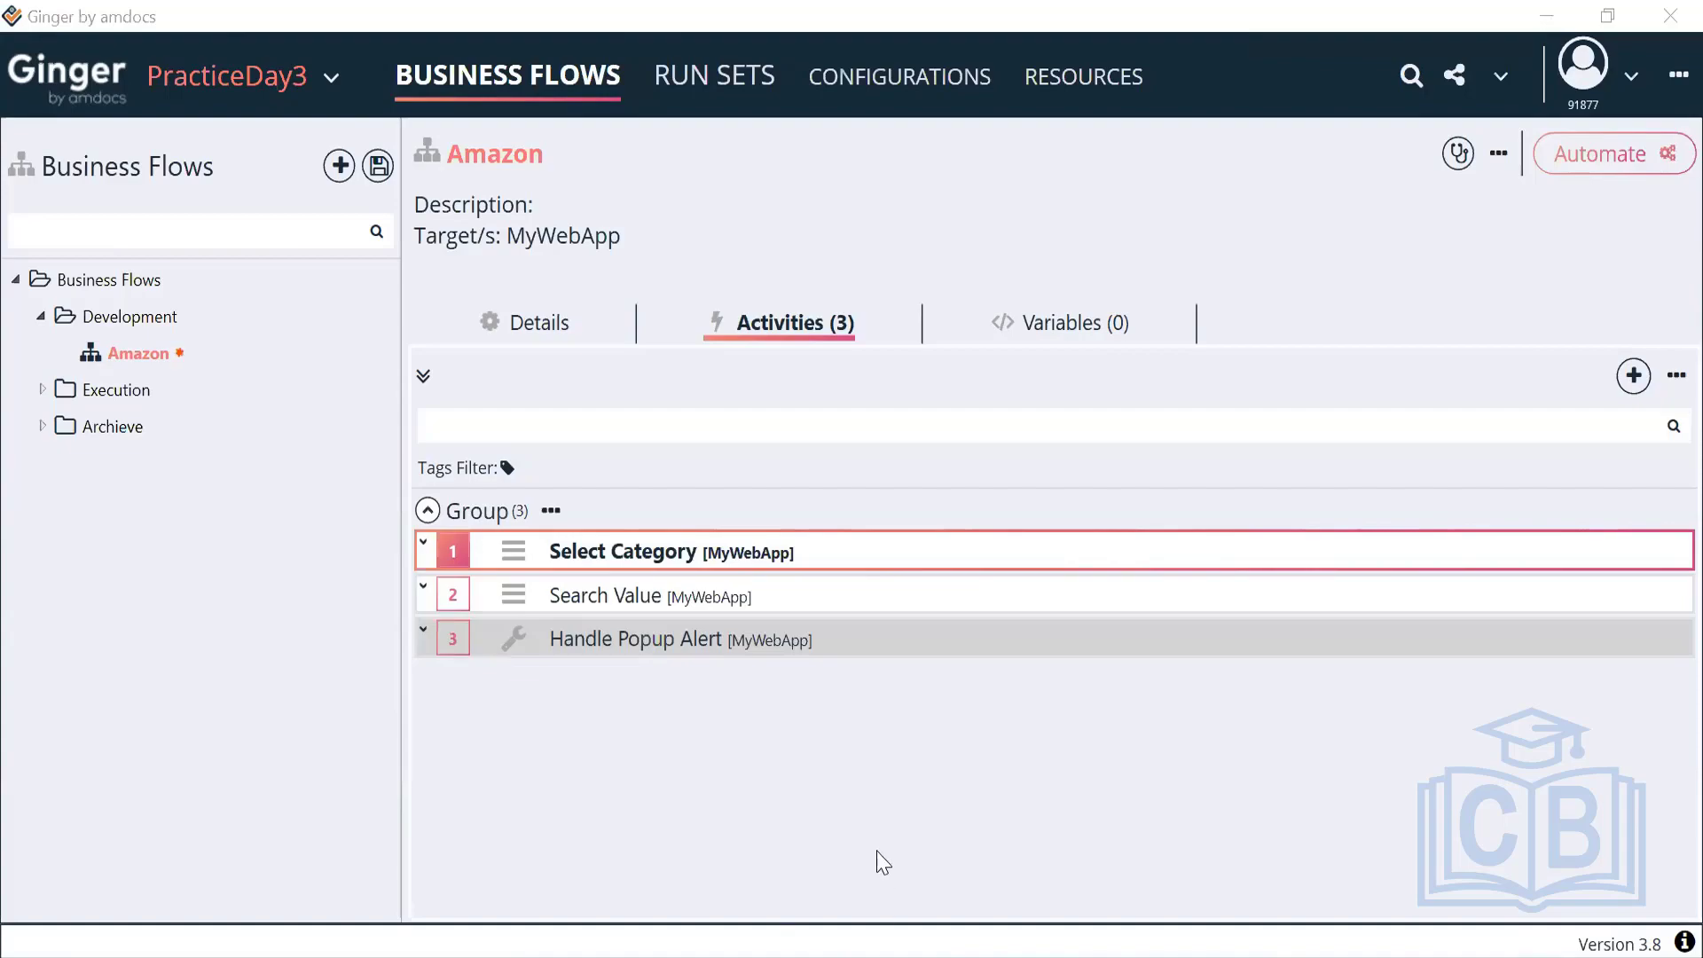
Step: Switch to Word, create a blank document and write the line "Activity 1 --> Action 1 Action 2"
left_click(764, 833)
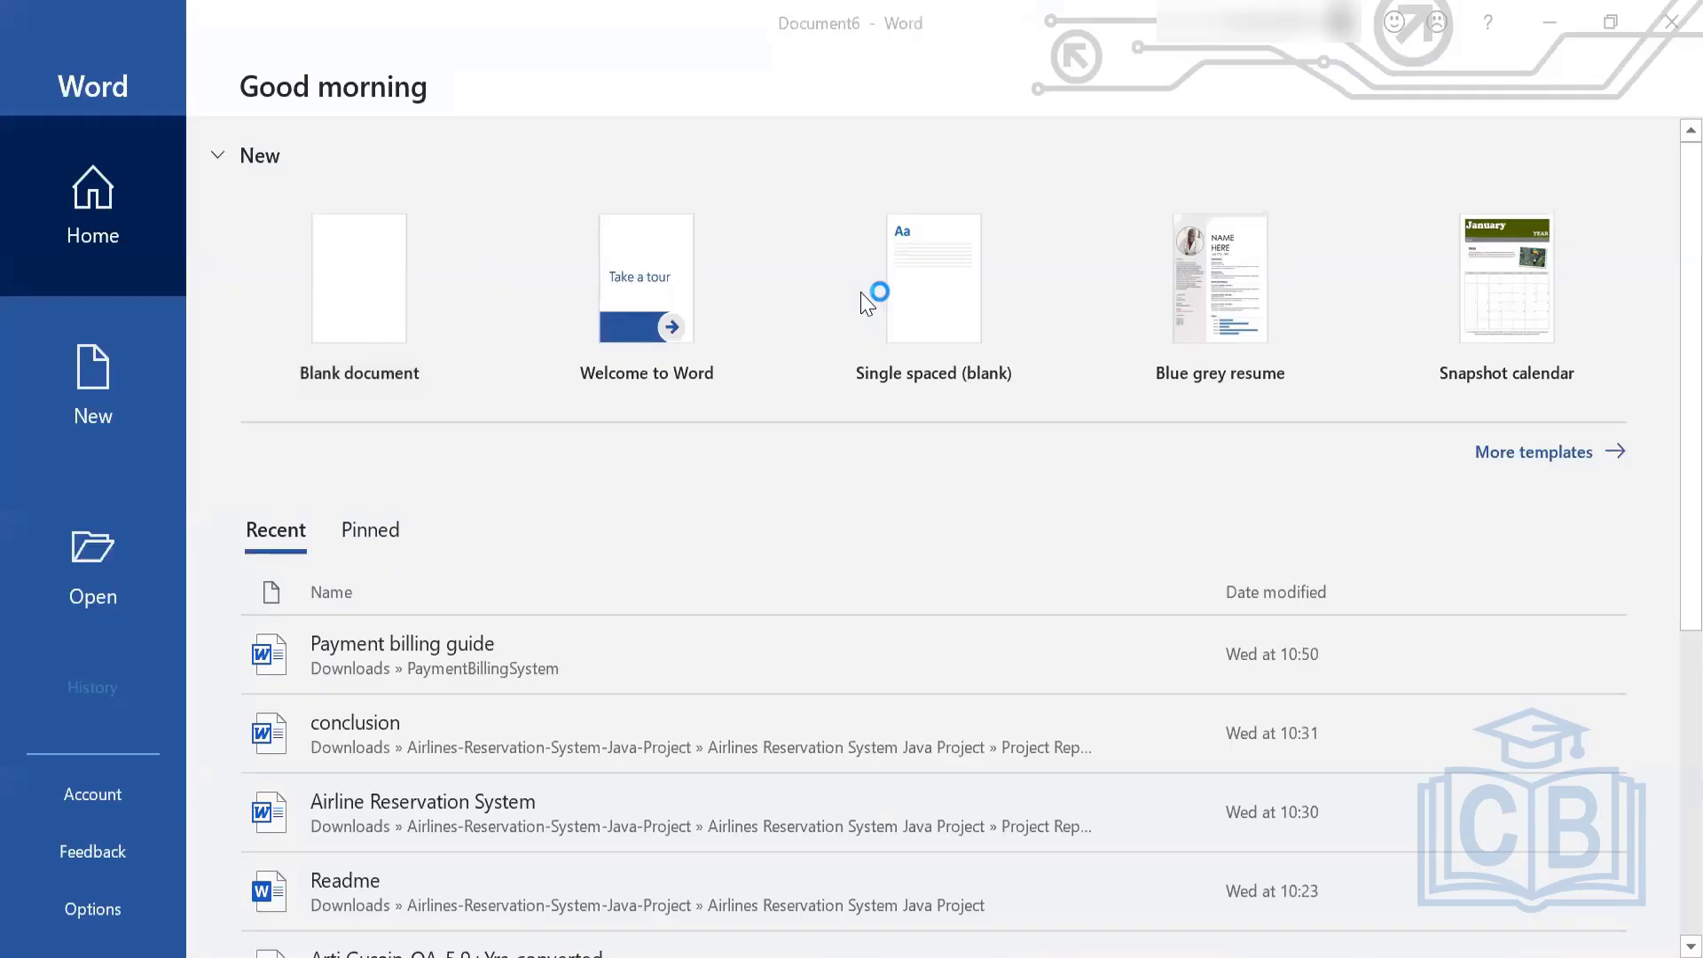
left_click(373, 306)
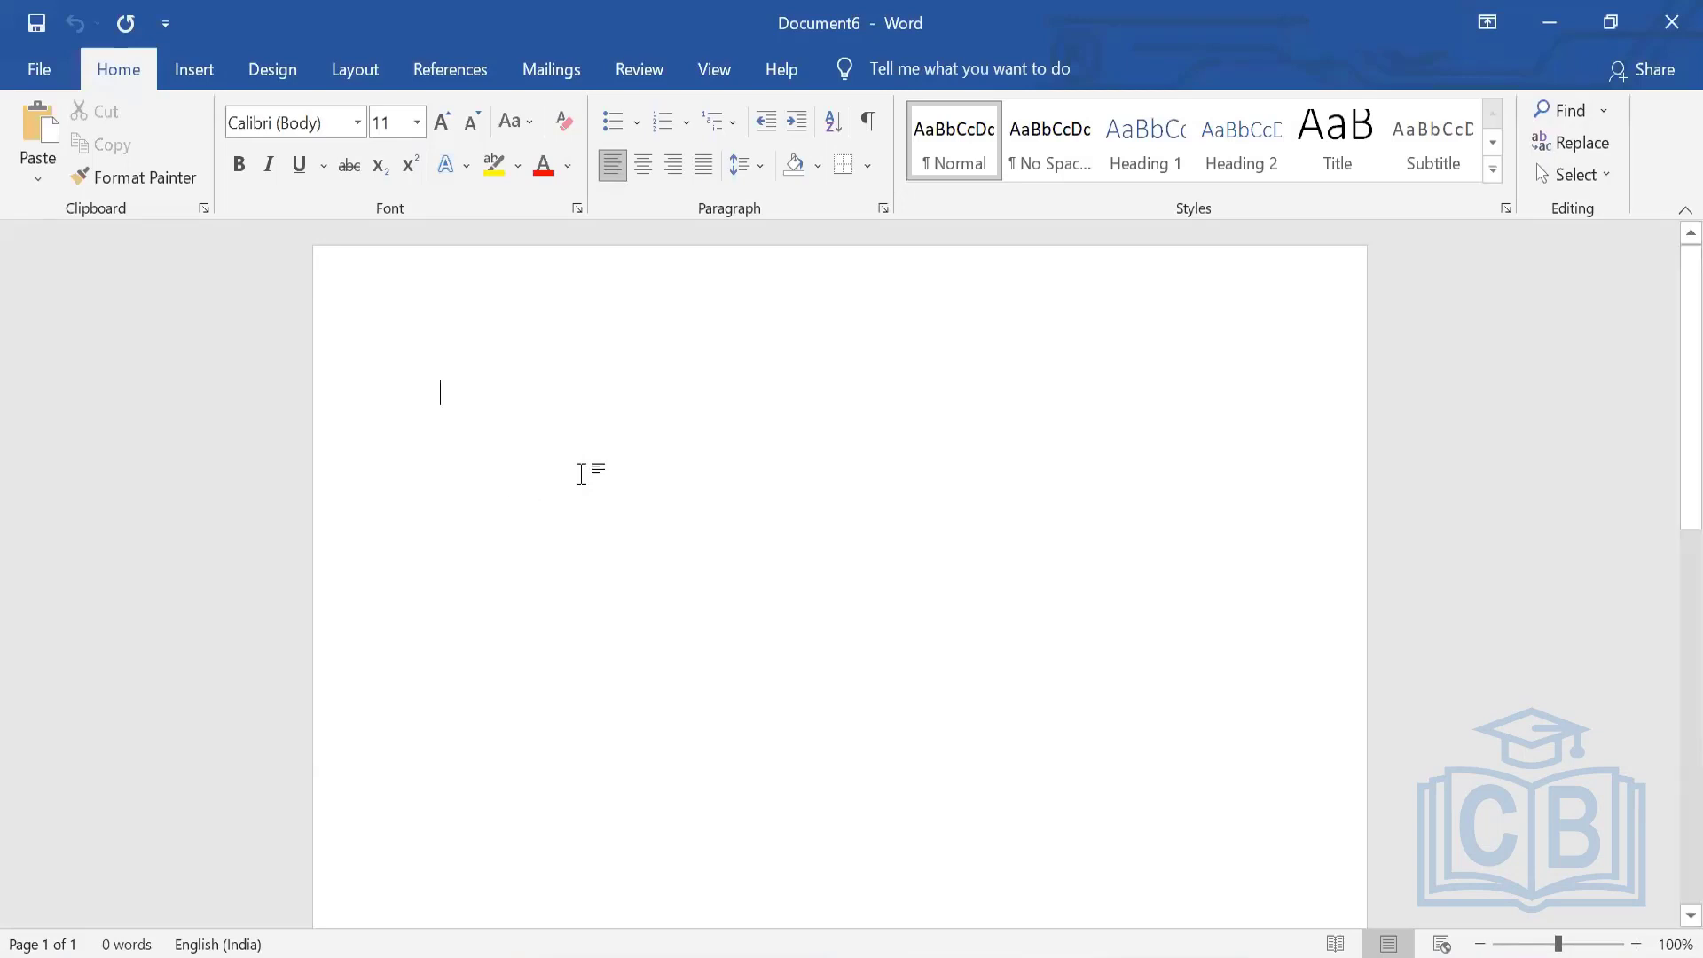
type("A")
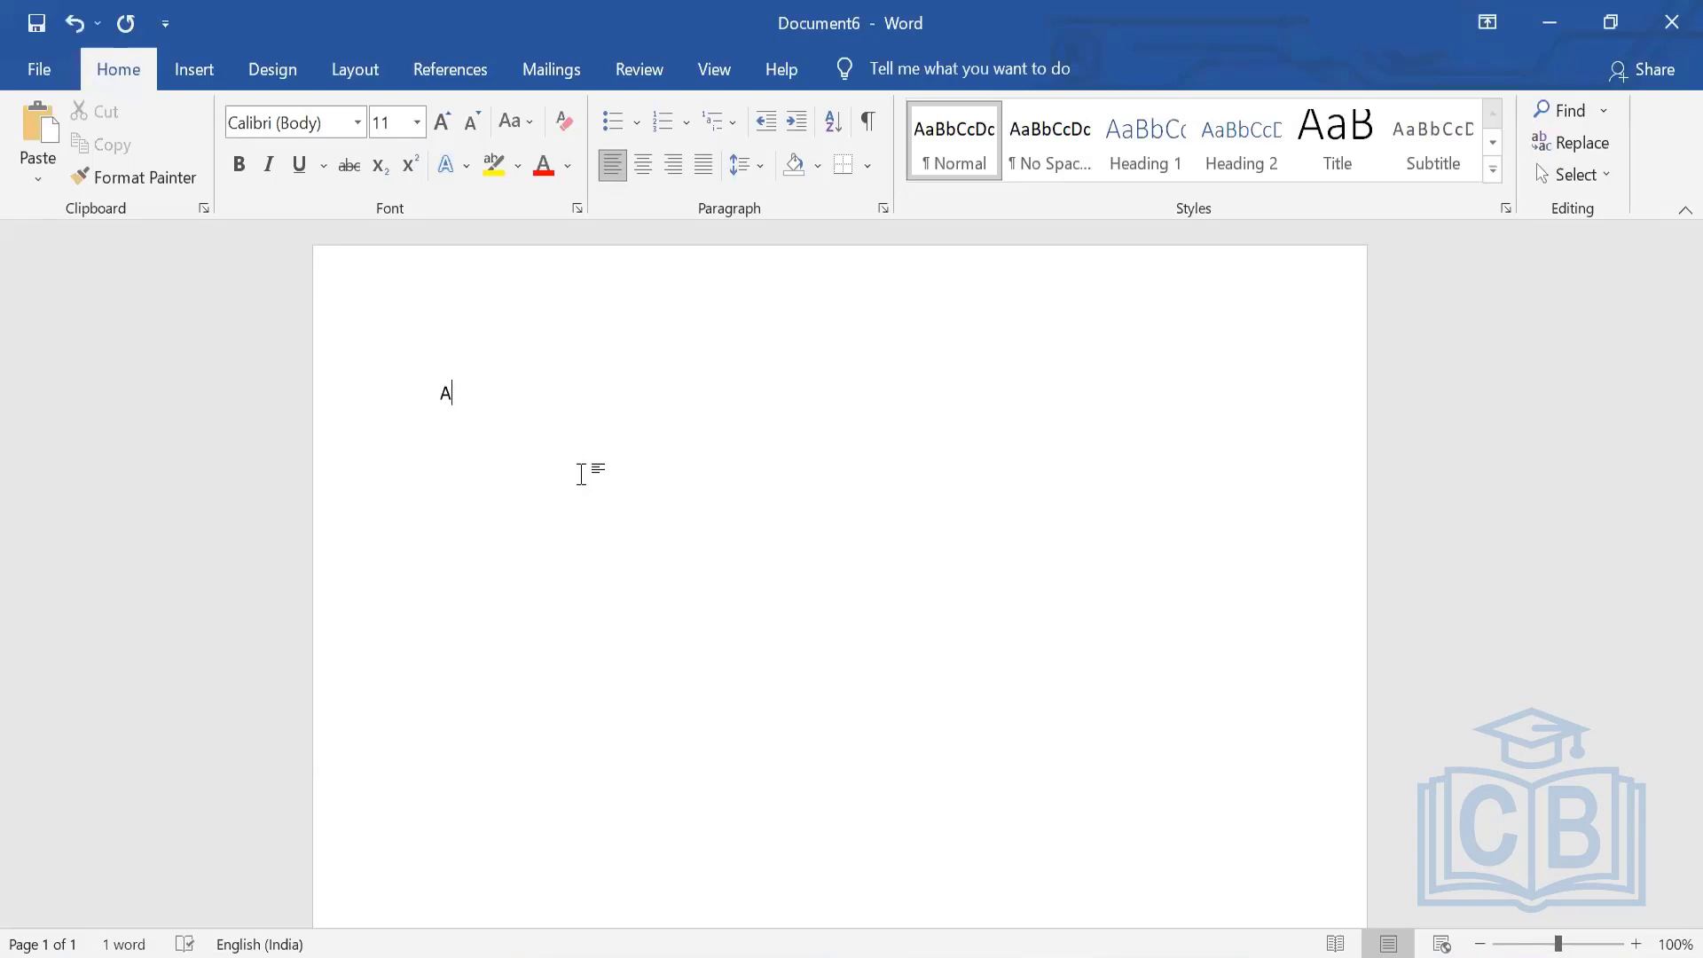
type("ction")
key("BackSpace")
key("BackSpace")
type("vity 11")
key("BackSpace")
type("--> Action ")
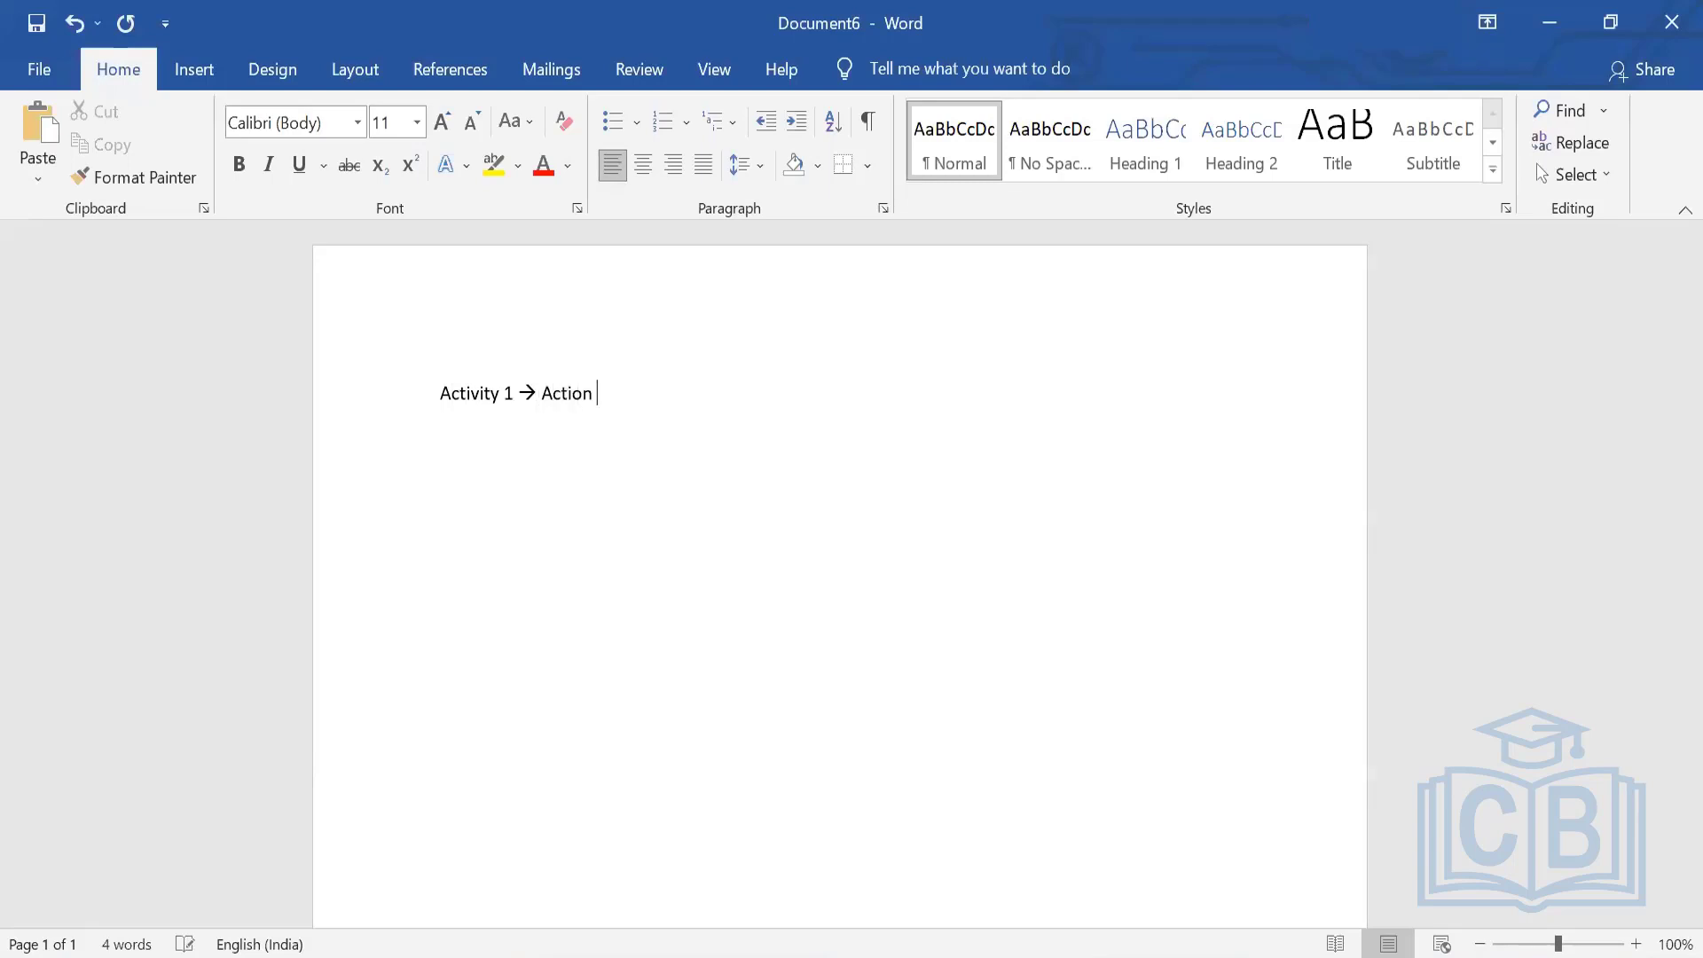
type("1 Action 2")
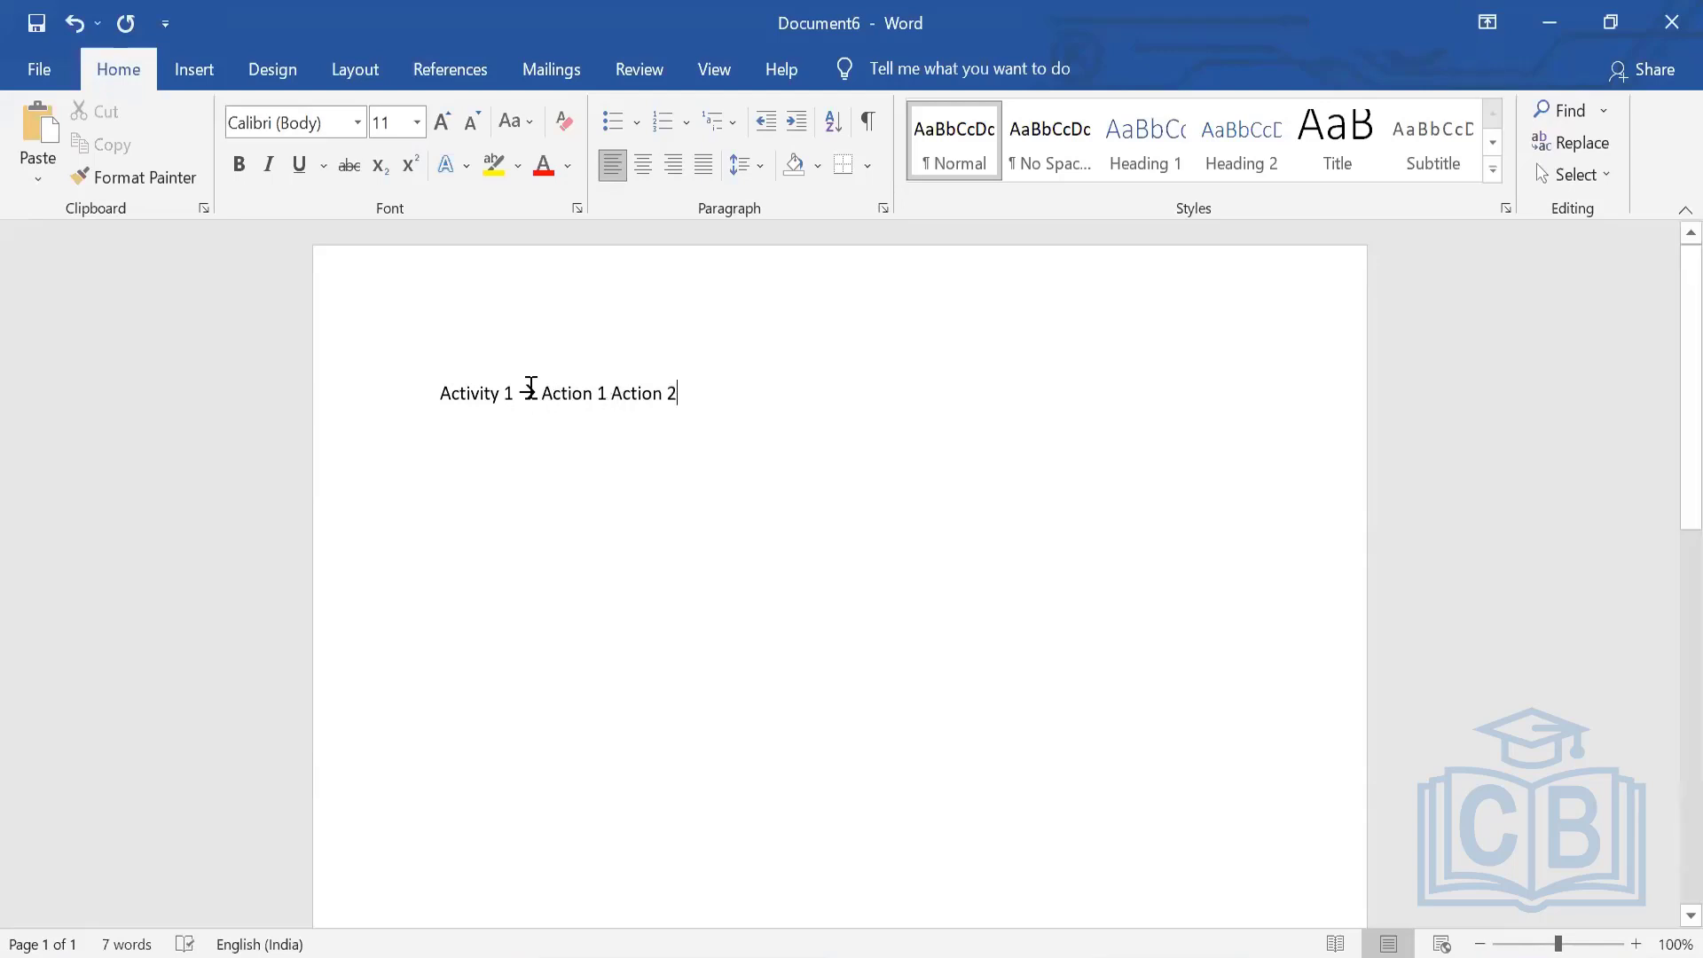
Step: Append "....." to the Activity 1 line and write "Error Handler" on a new line below it
left_click_drag(558, 395, 678, 392)
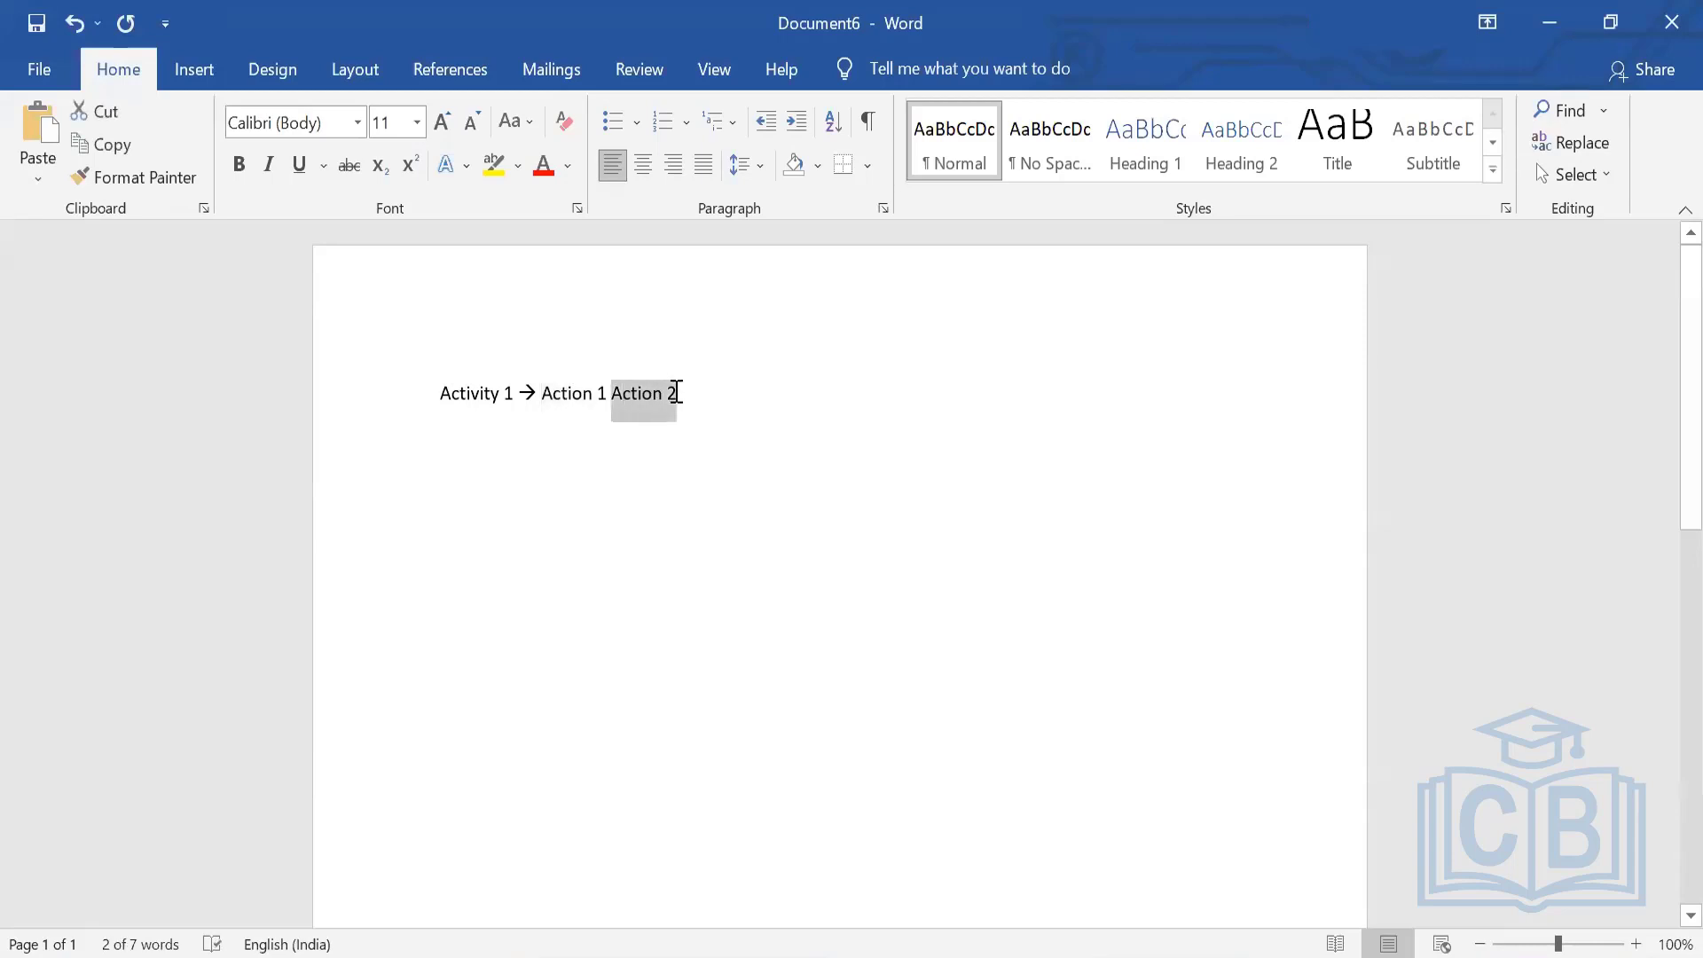
left_click(689, 393)
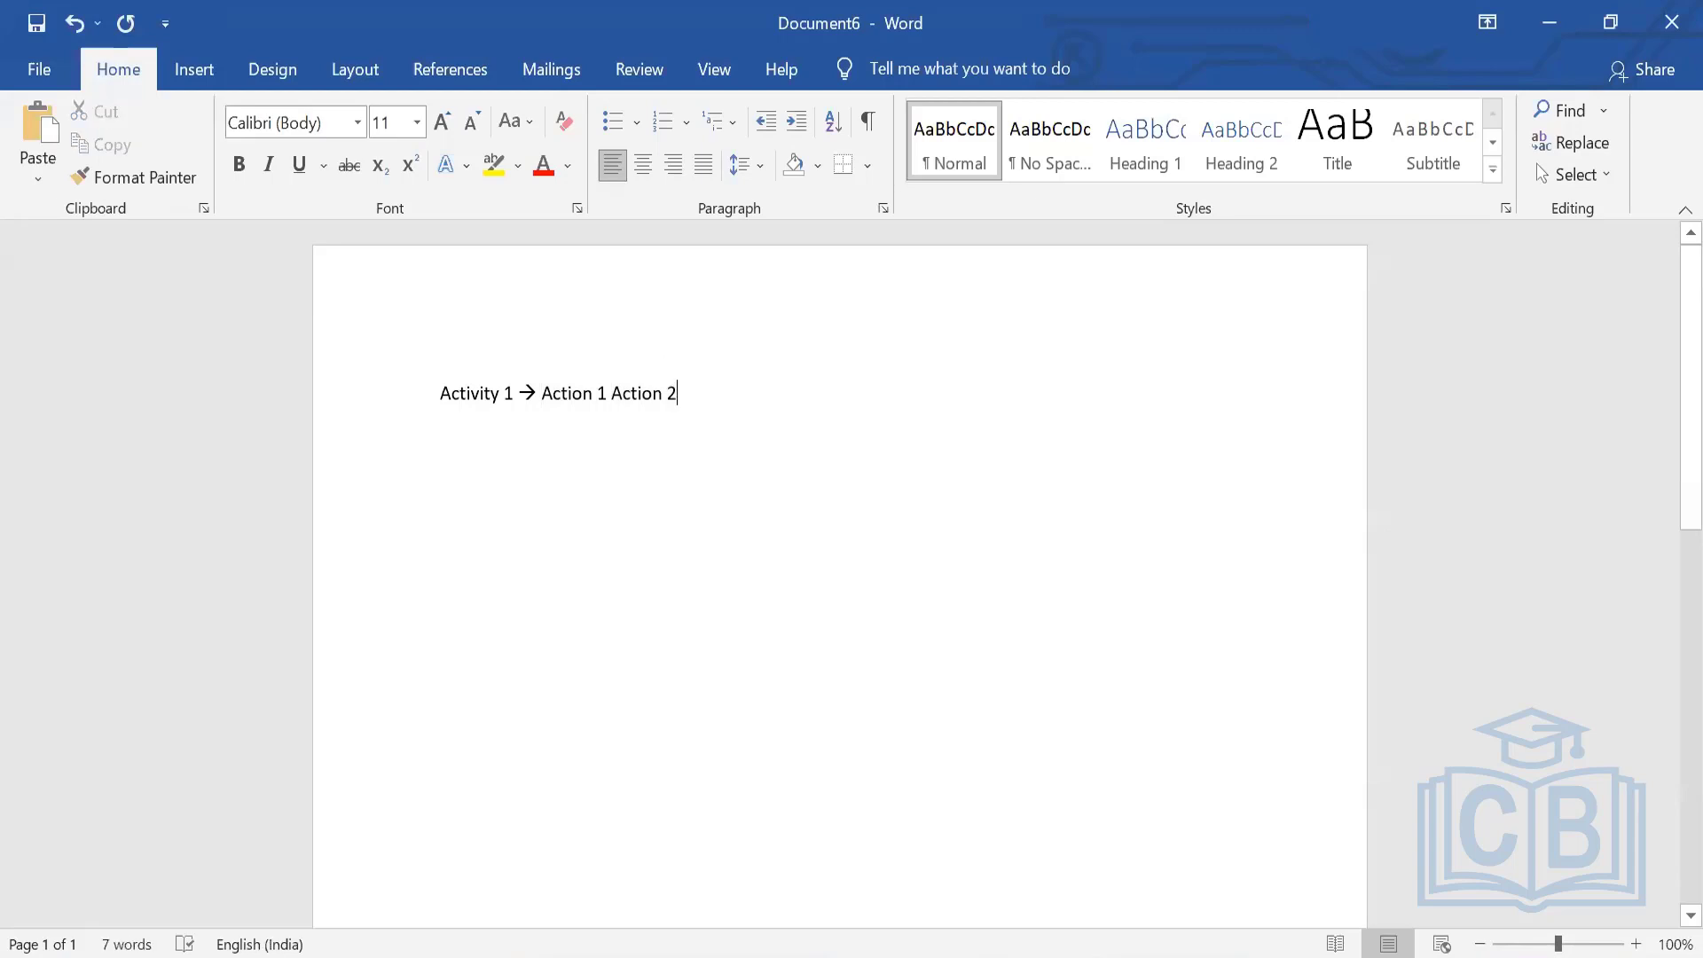
type(".....")
key("Return")
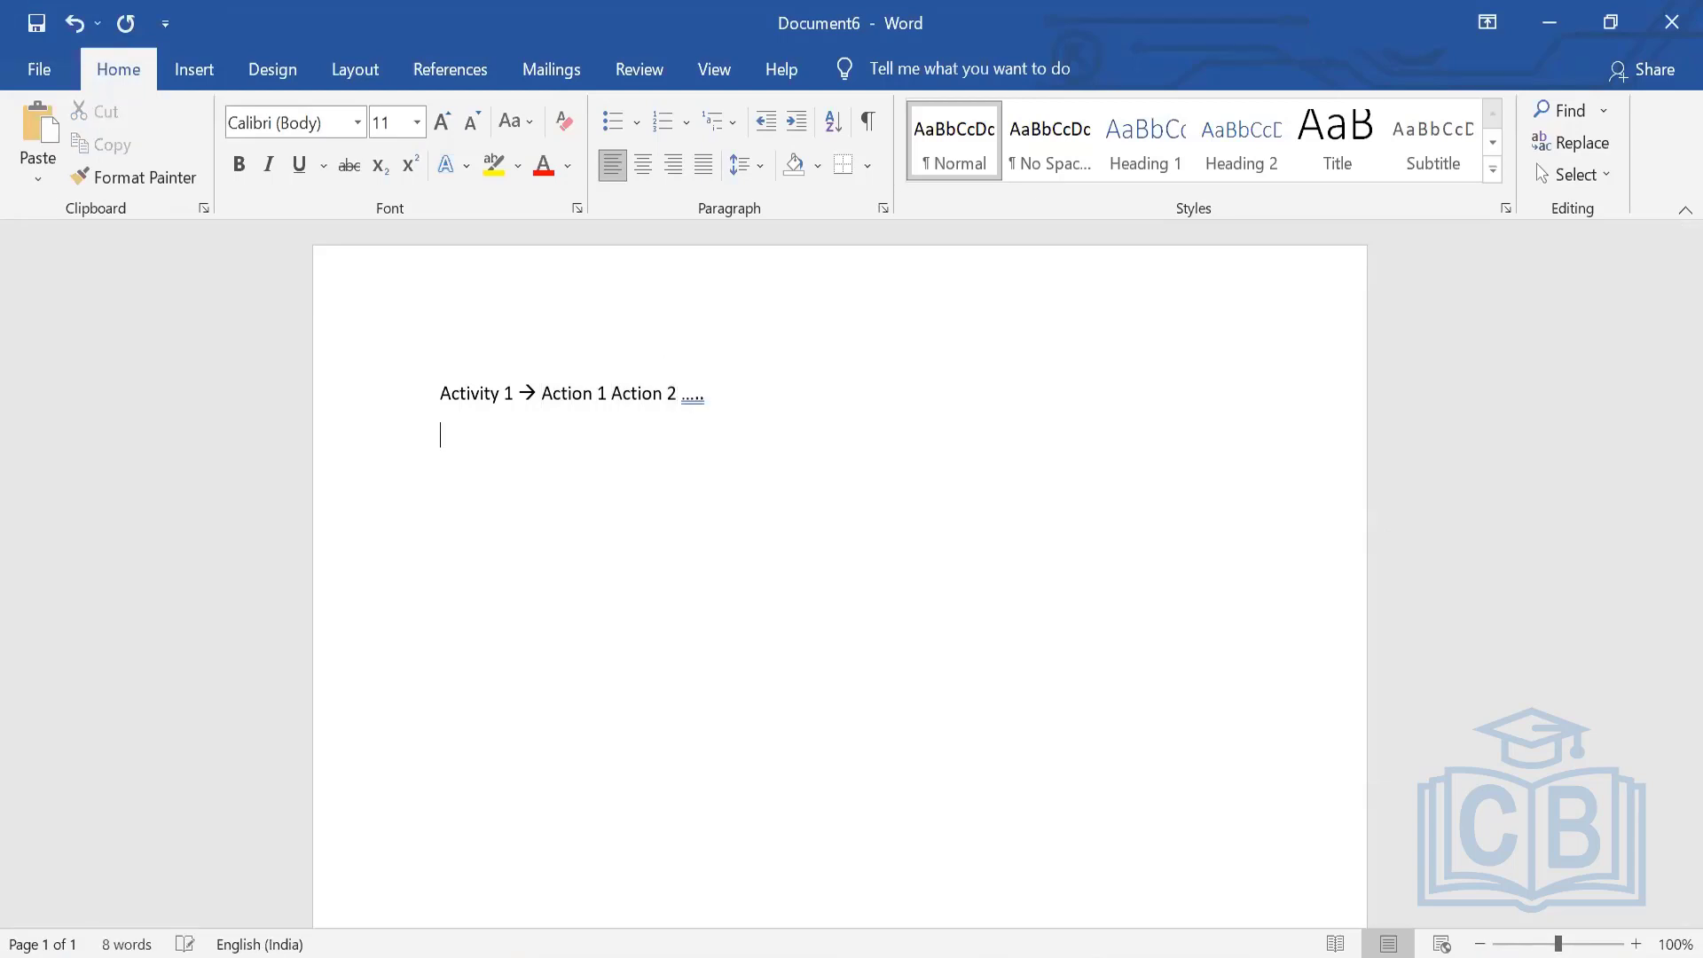
type("Error Handler")
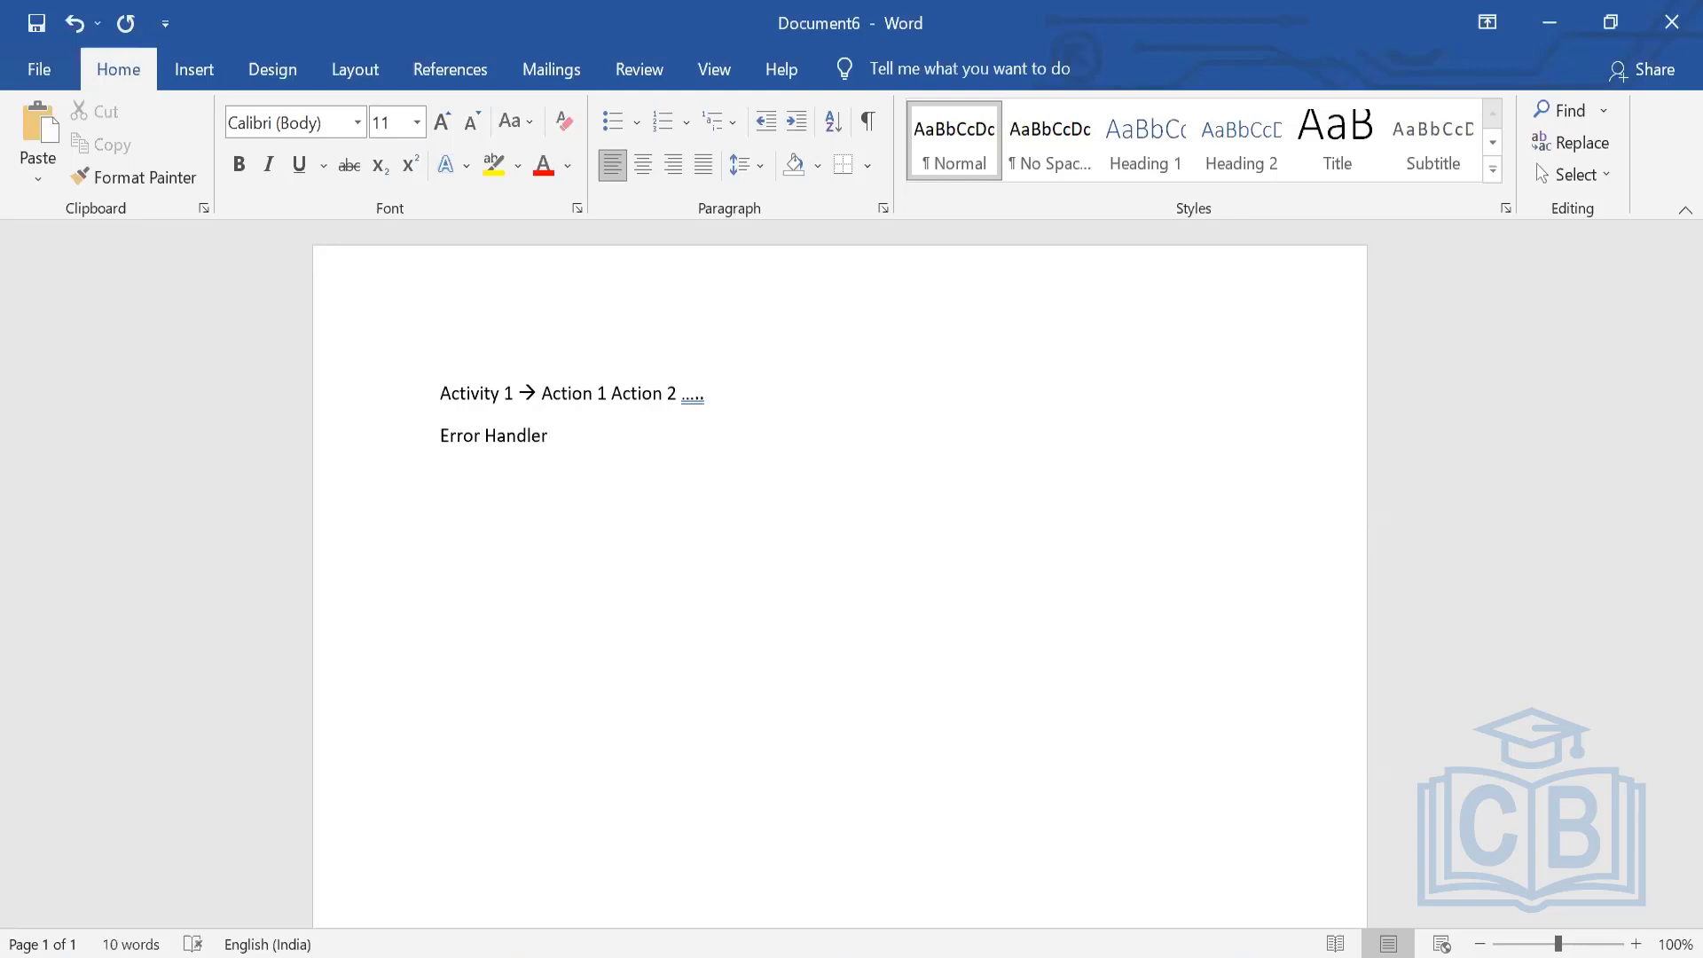
left_click_drag(437, 434, 532, 432)
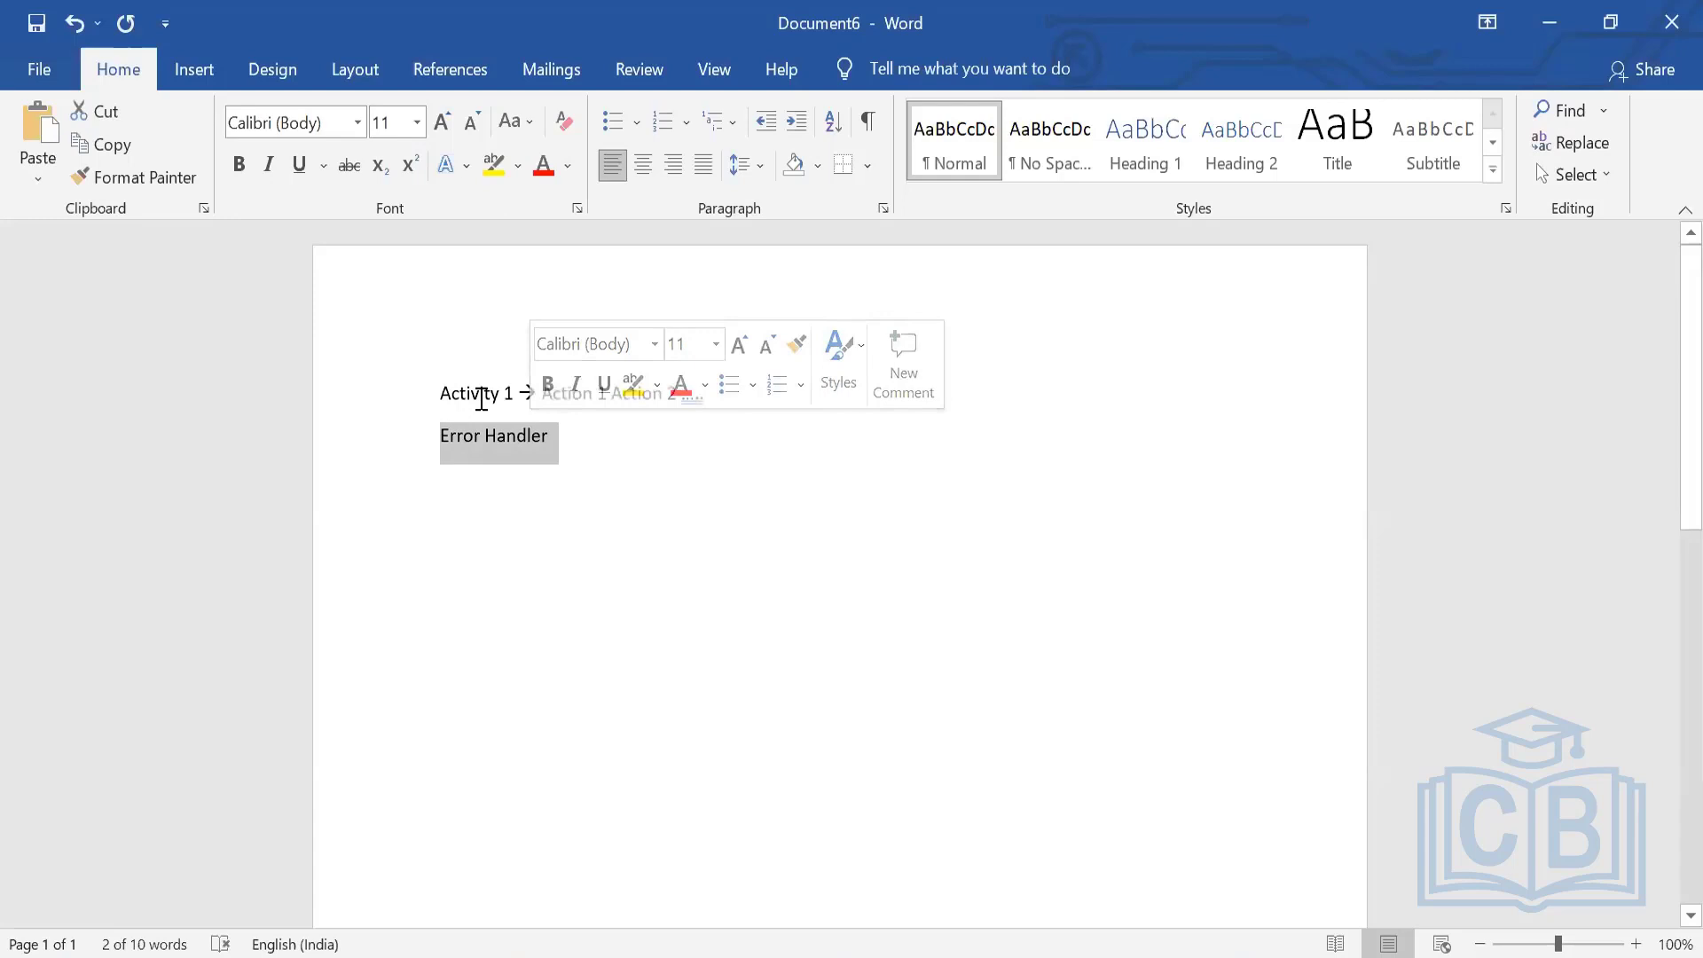
left_click(481, 398)
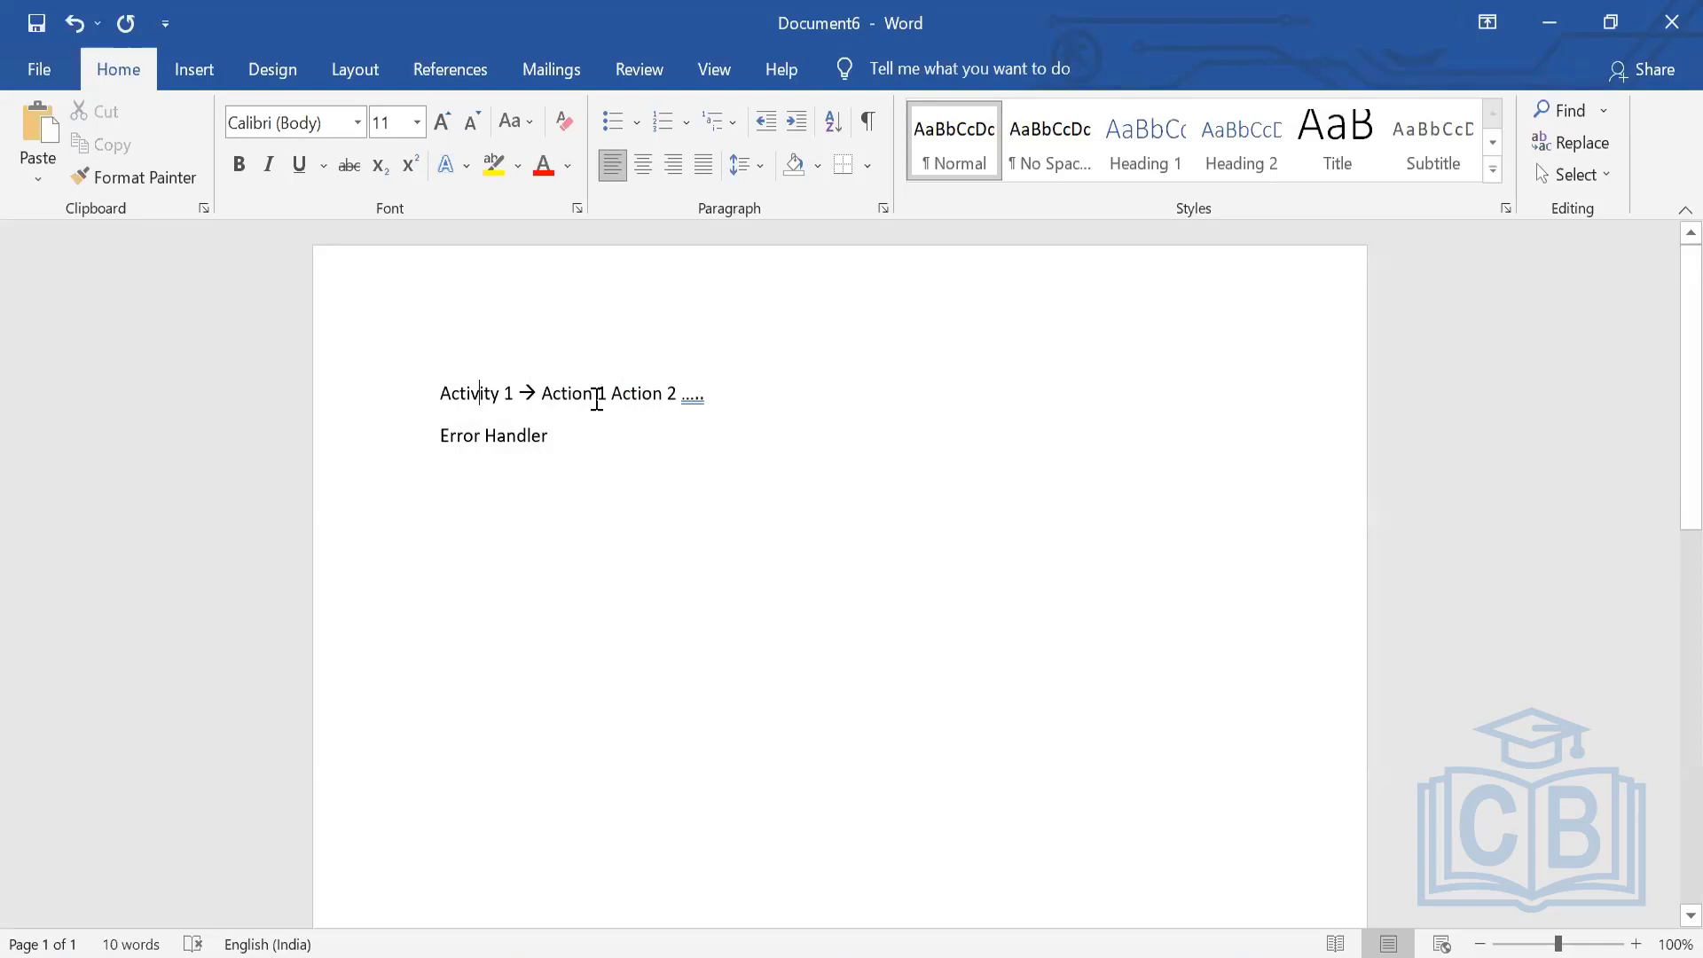
left_click_drag(551, 437, 426, 452)
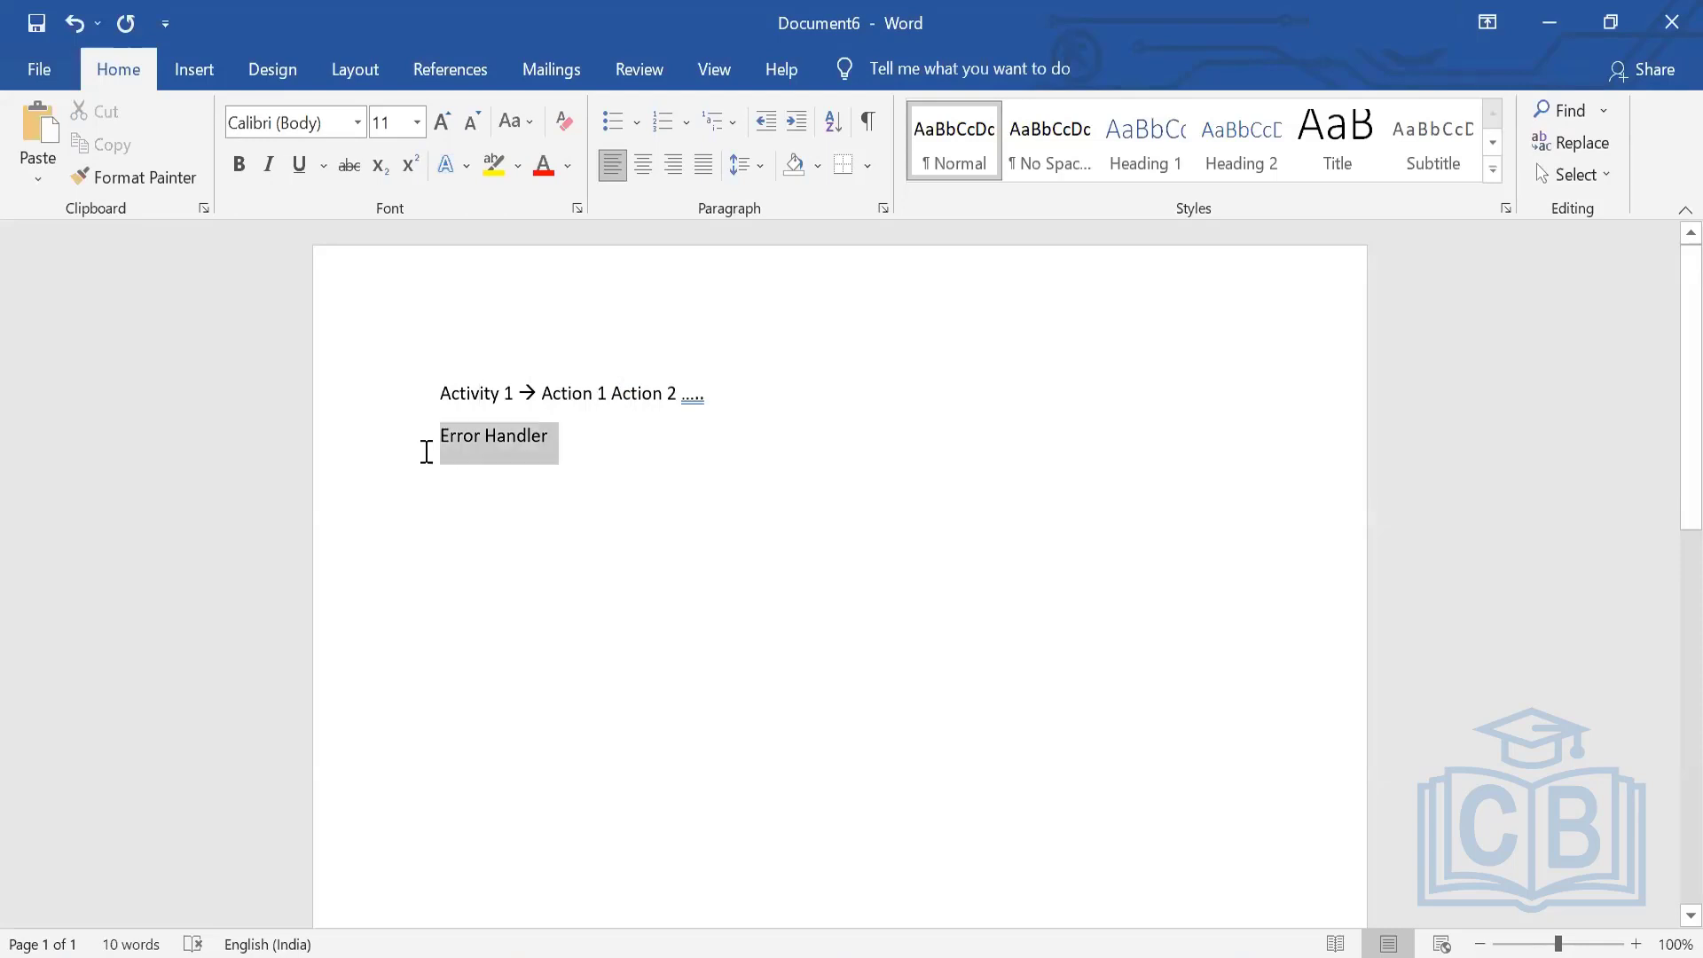
key("Right")
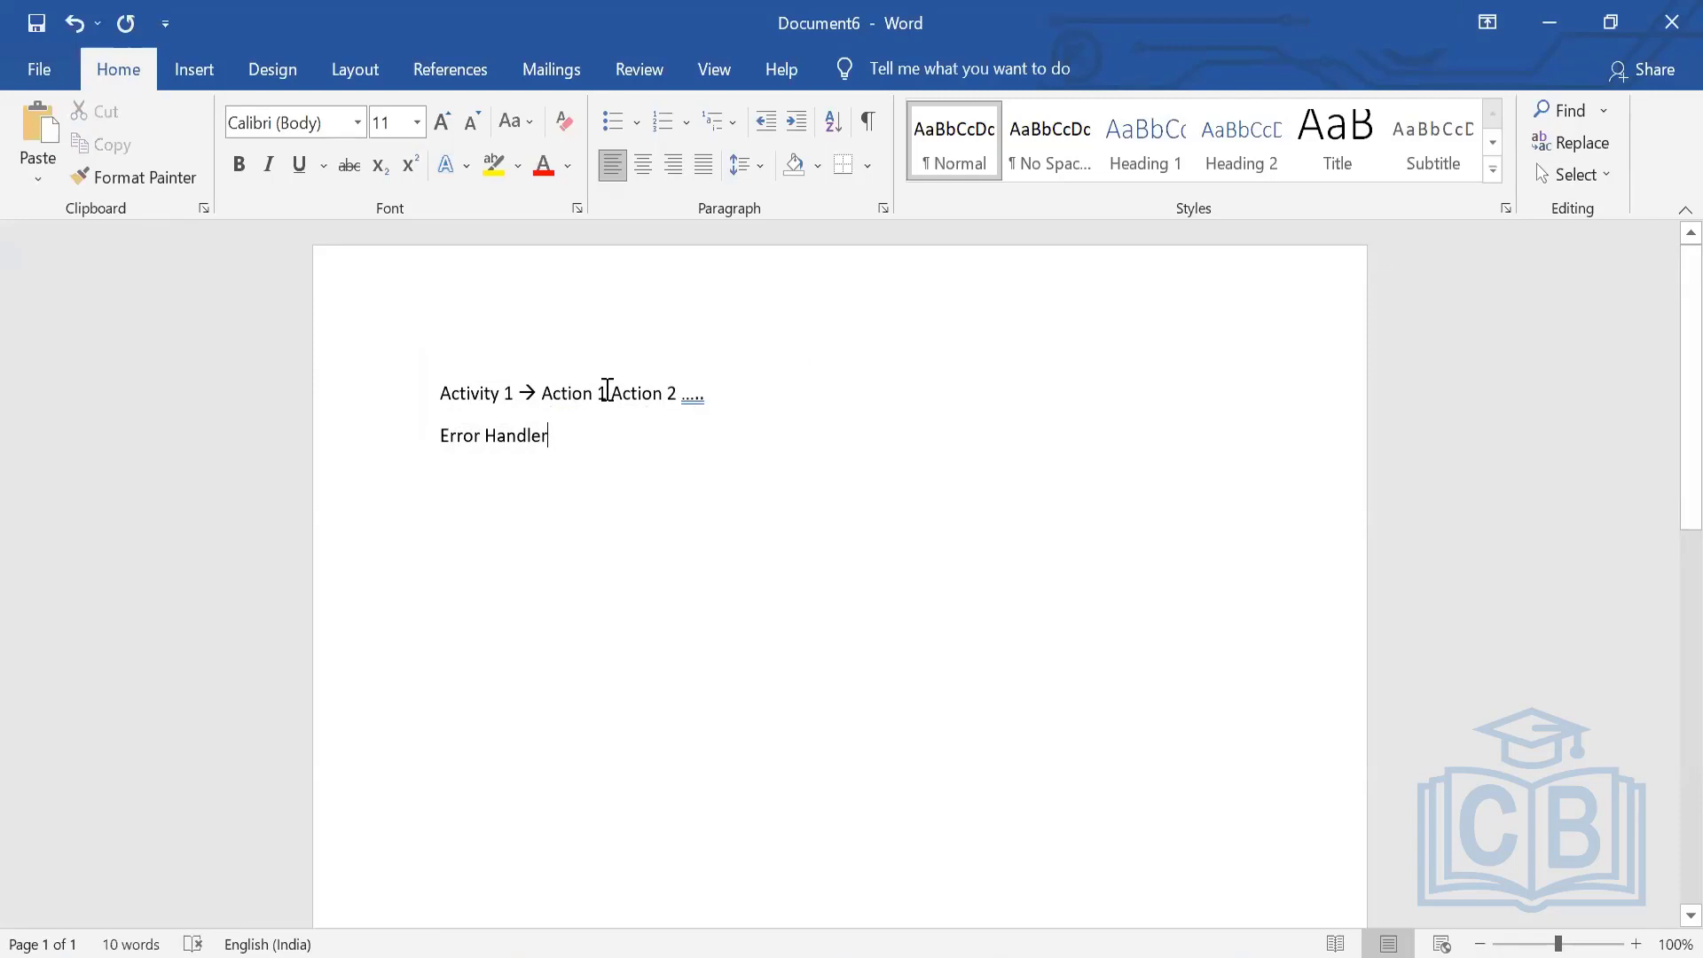
left_click_drag(543, 390, 671, 396)
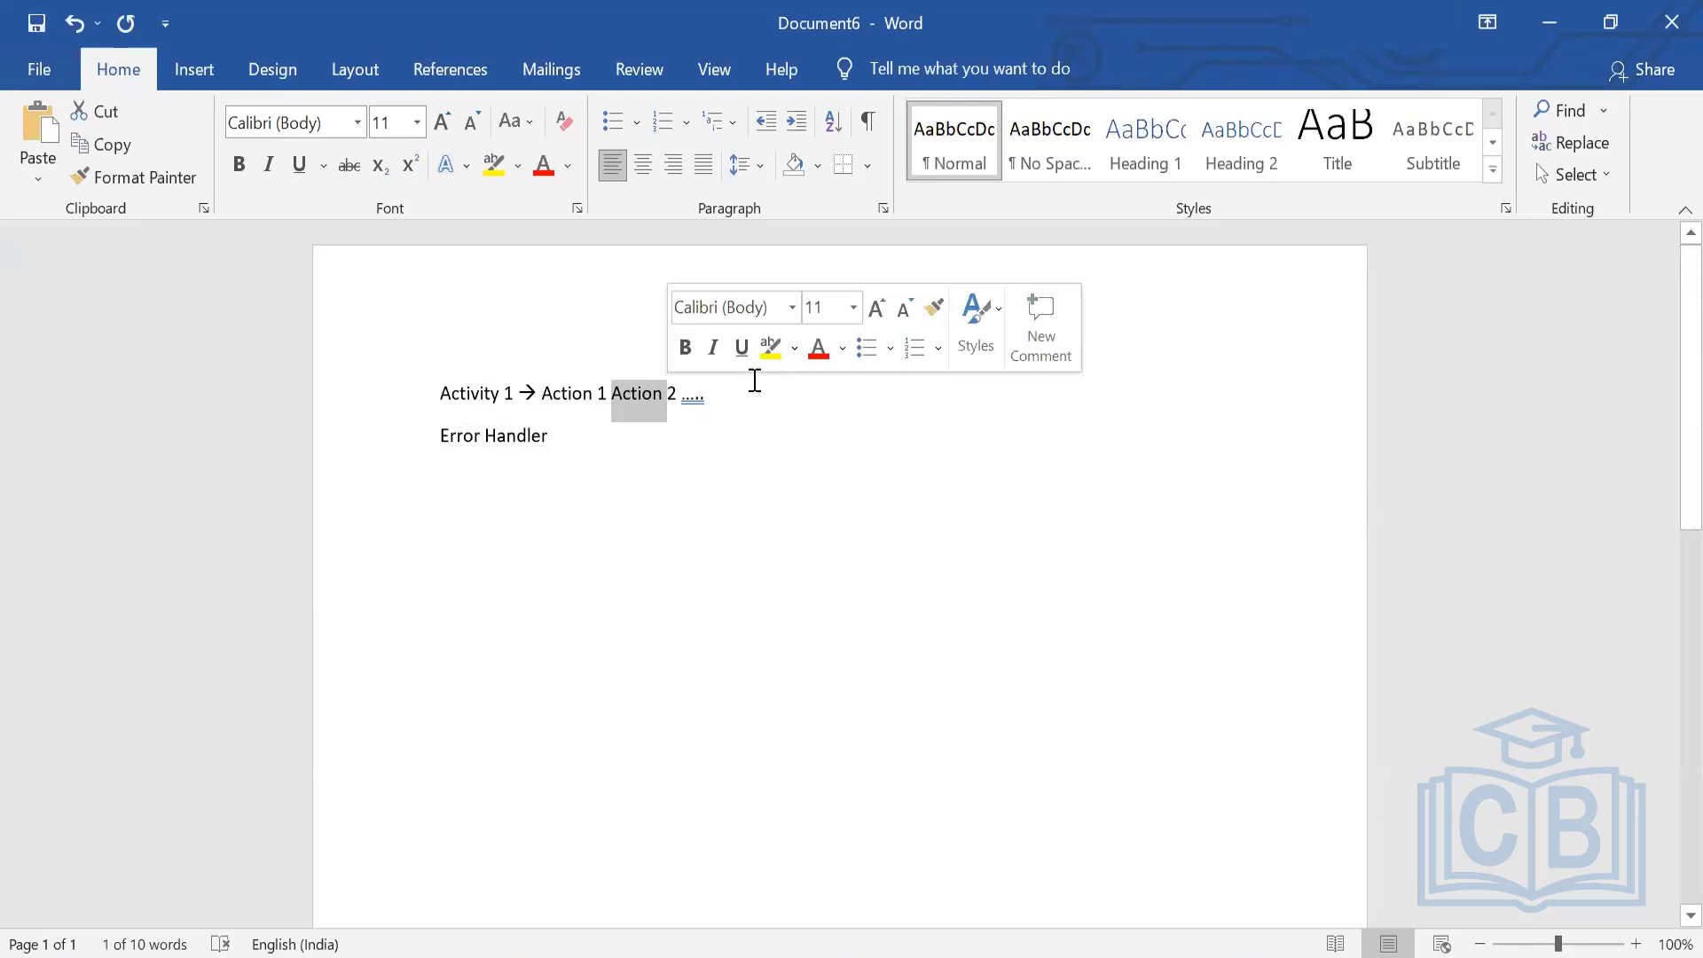
Step: Duplicate the Activity 1 line directly beneath itself and renumber the copy as "Activity 2"
left_click(761, 395)
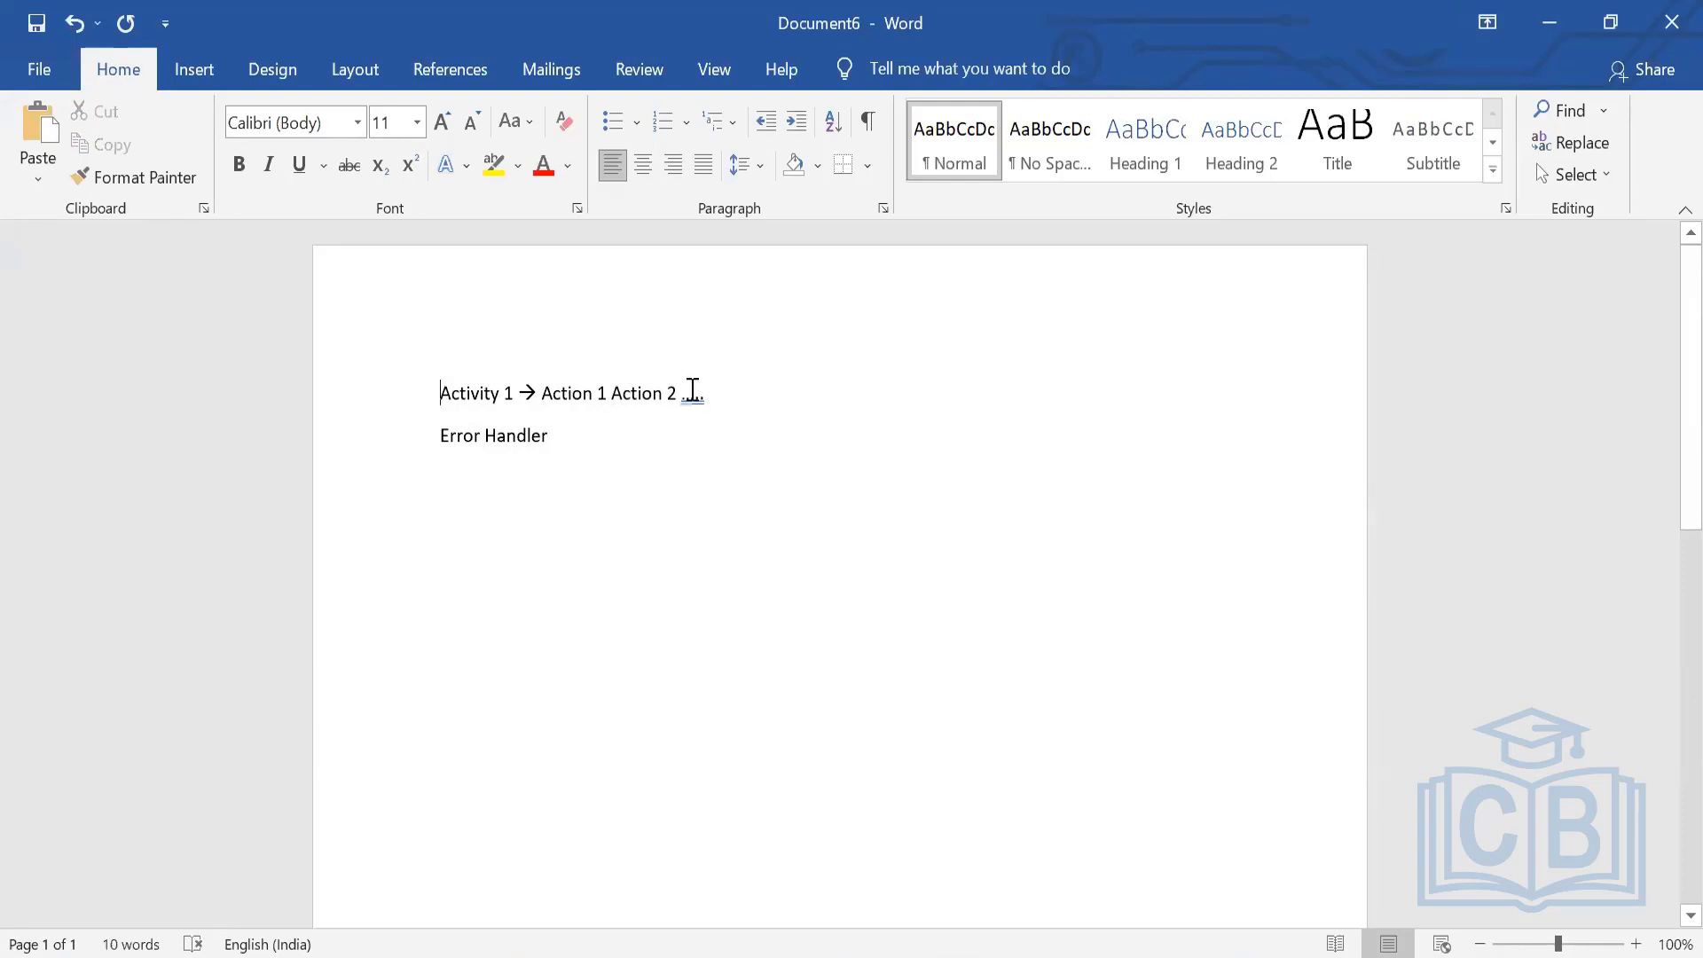
left_click(705, 394, "shift")
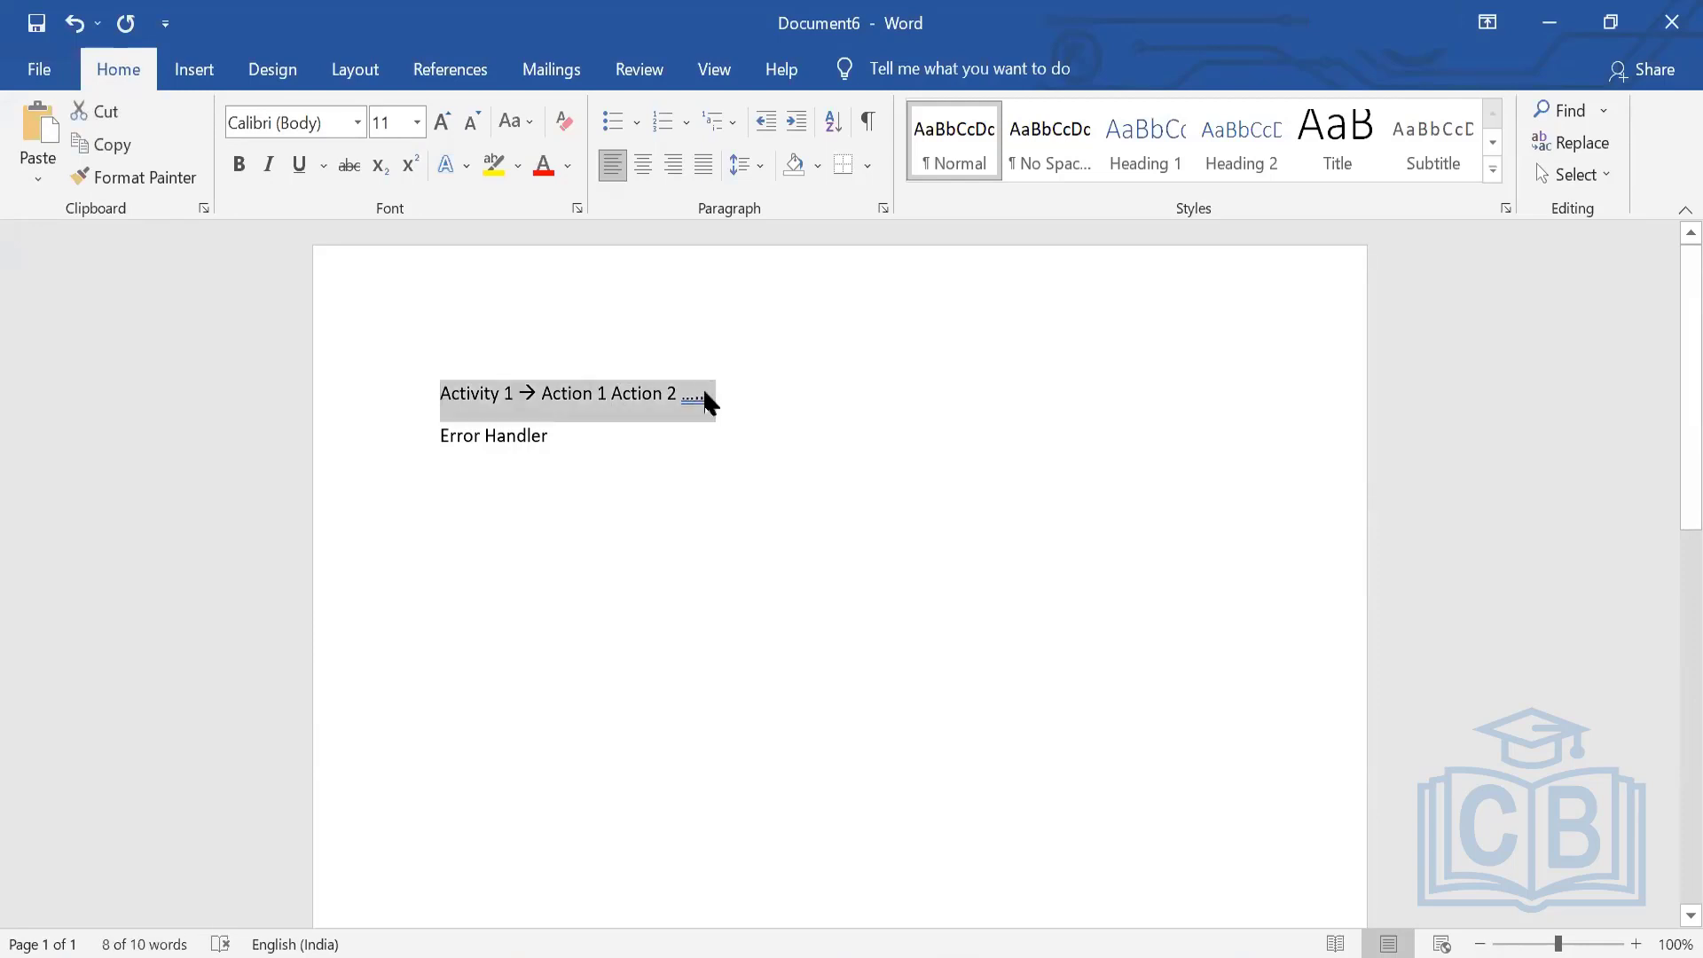
key("ctrl+c")
left_click(741, 411)
key("Return")
key("ctrl+v")
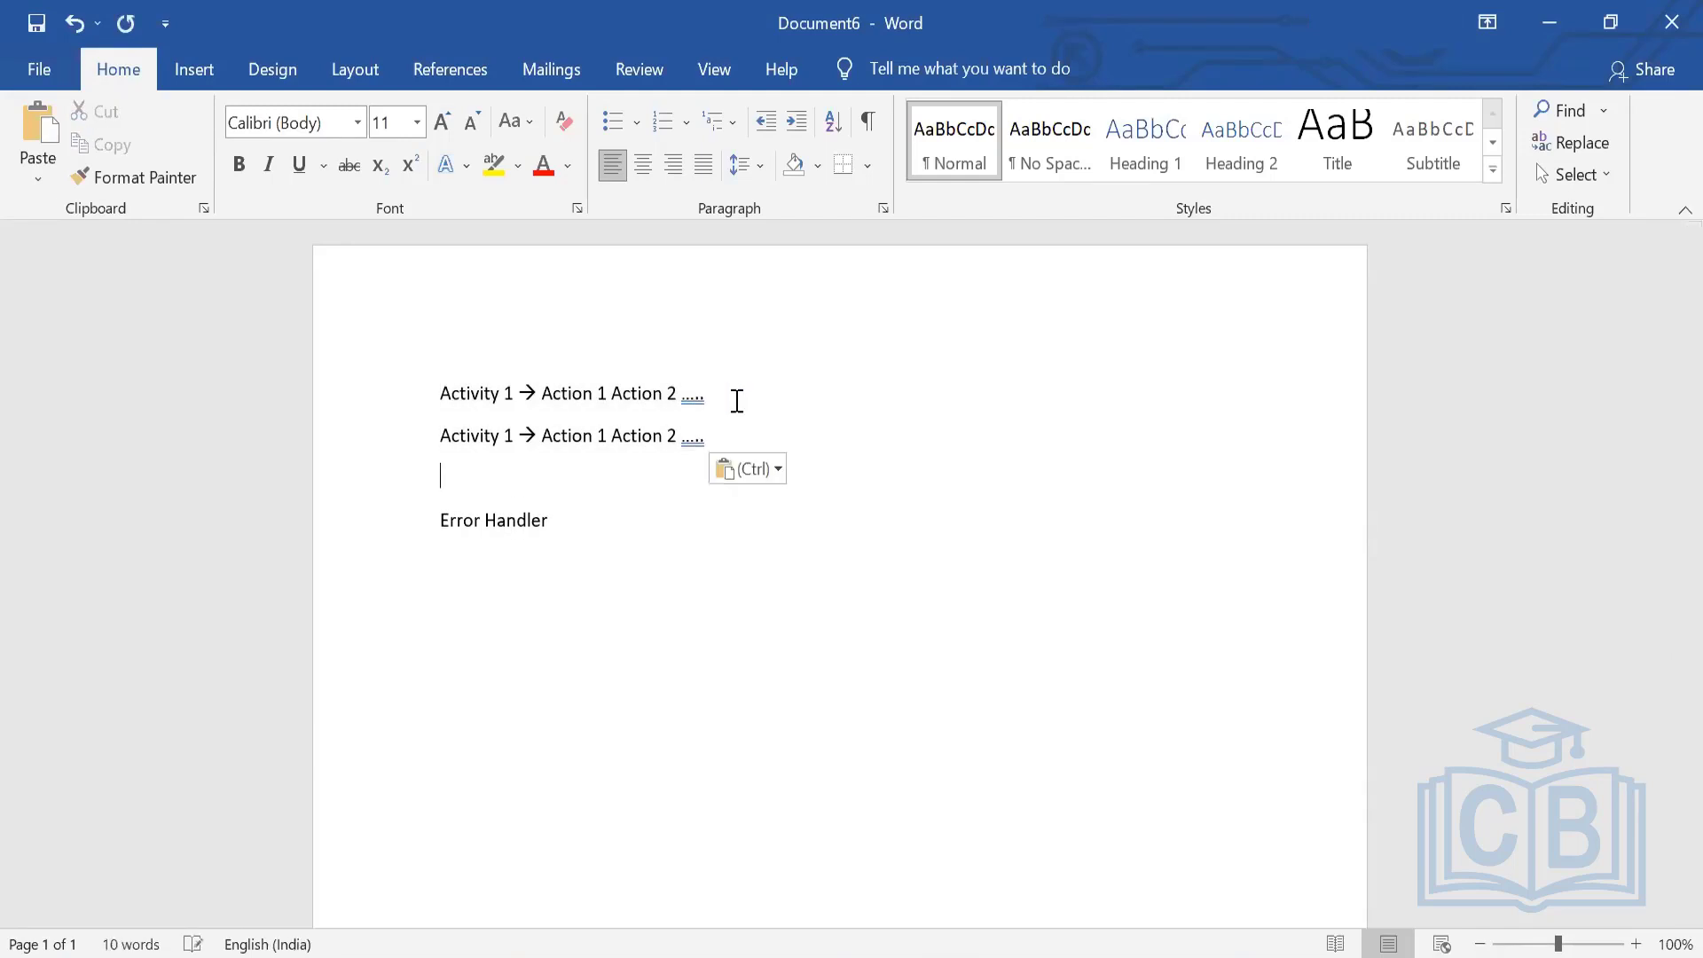
left_click(519, 436)
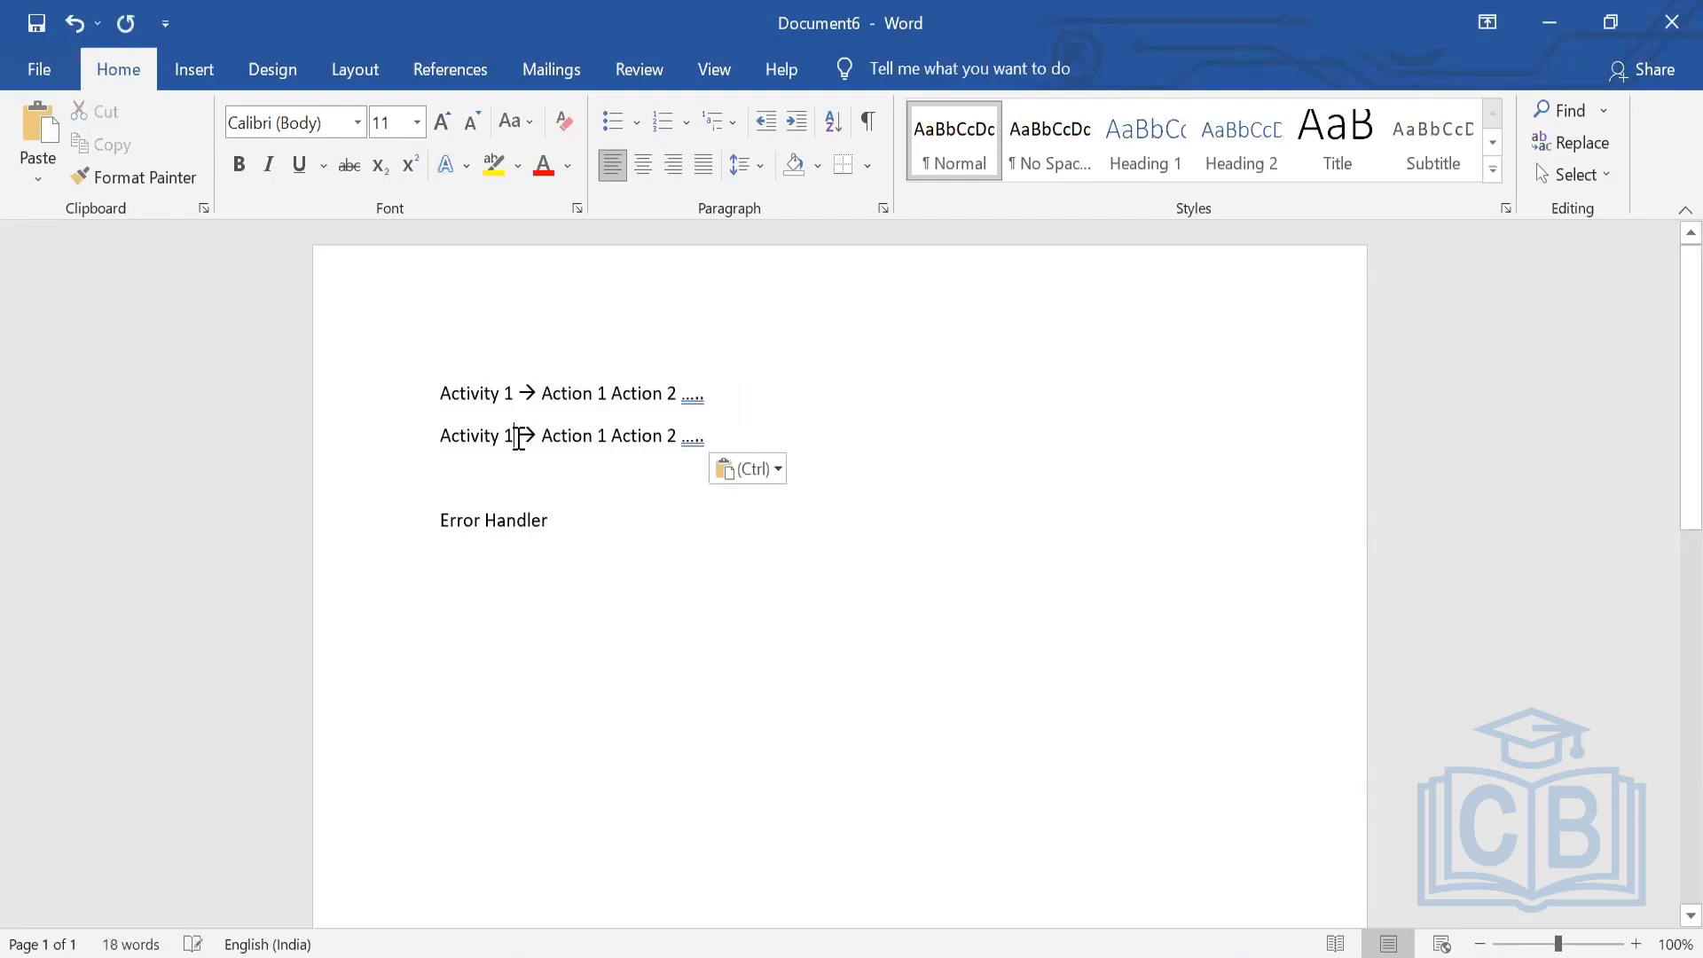
key("BackSpace")
type("2")
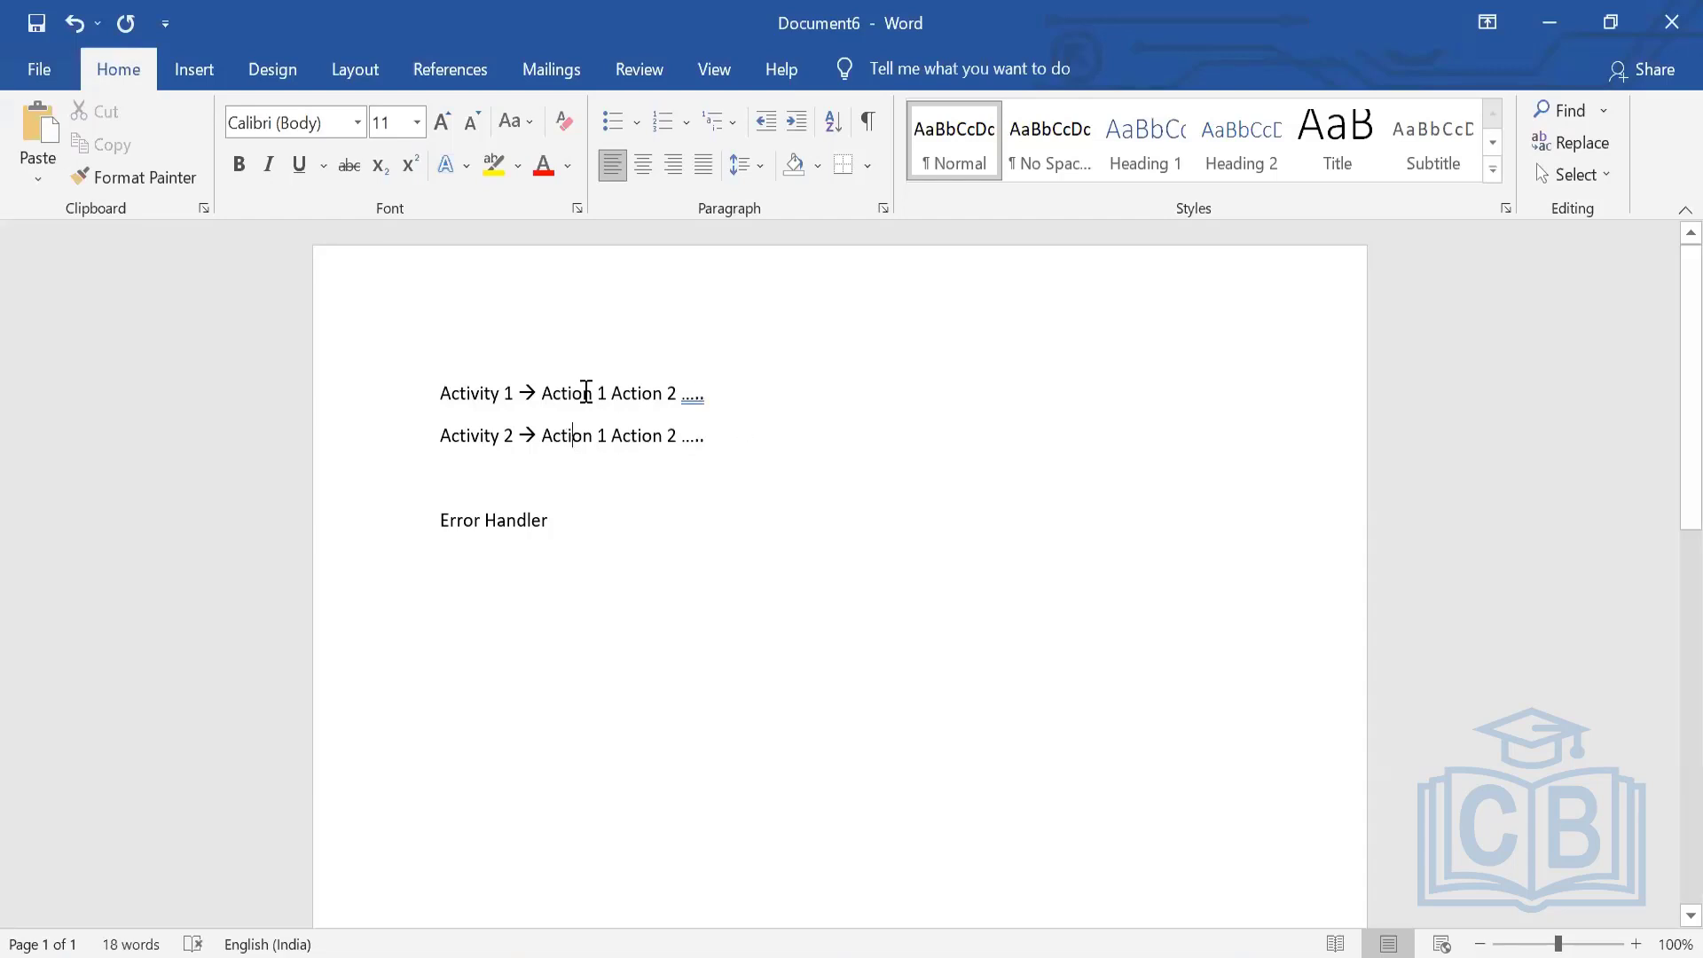
left_click_drag(610, 441, 719, 382)
left_click(500, 393)
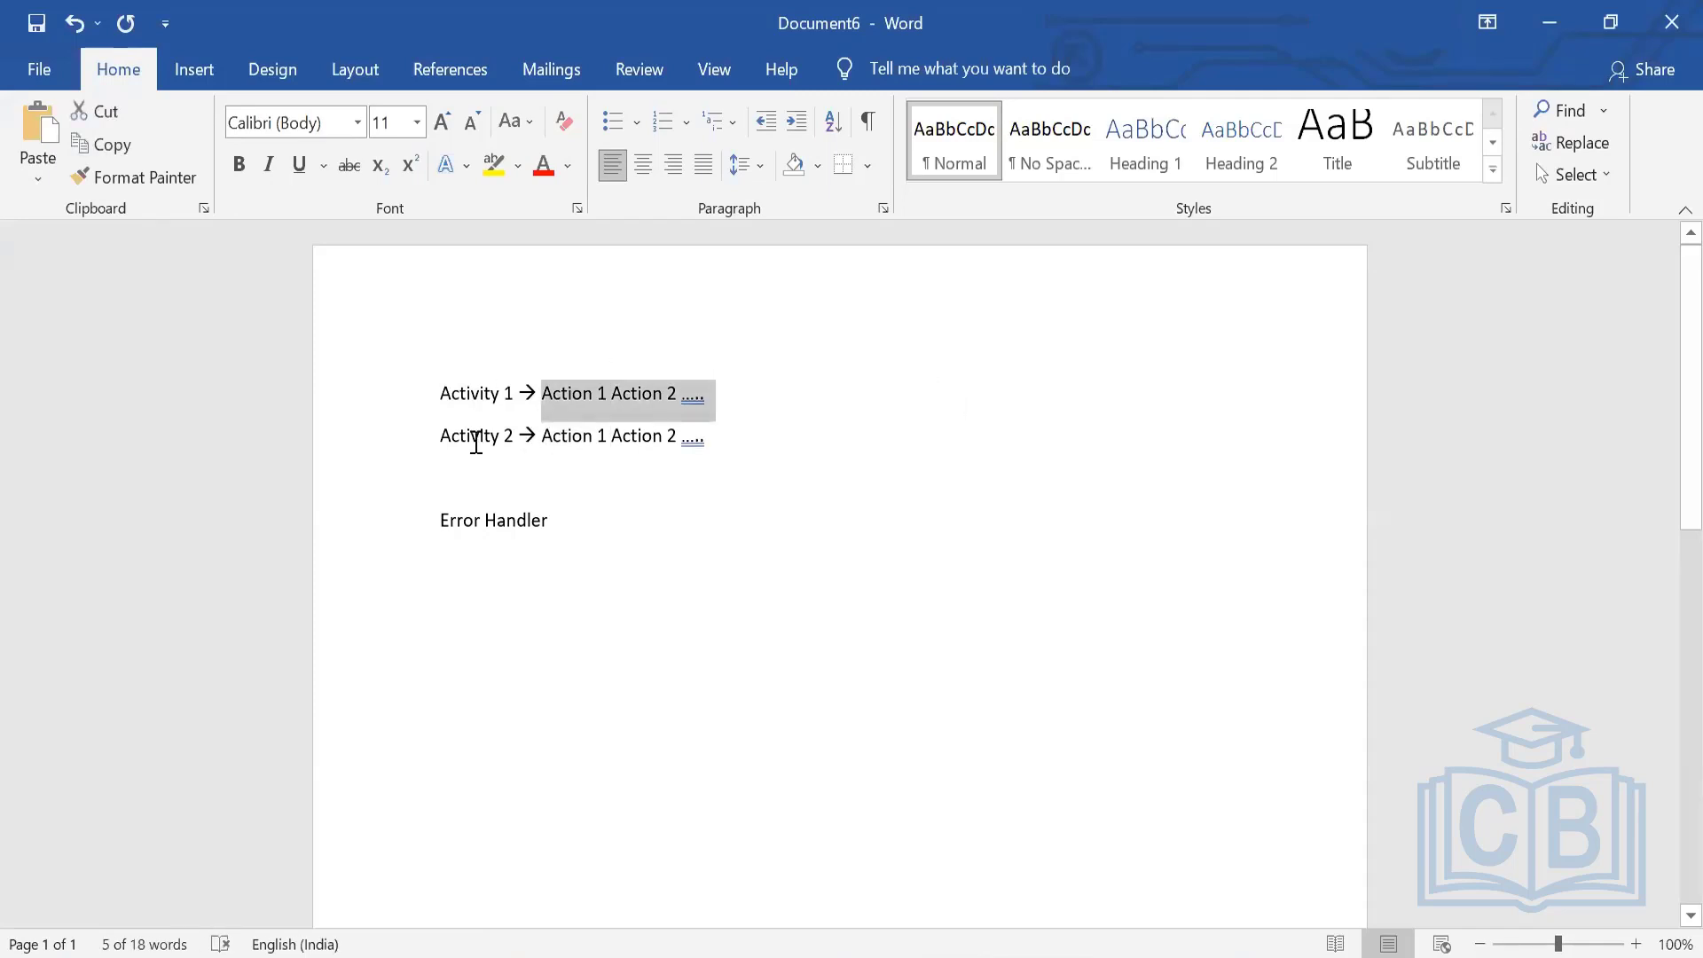
left_click_drag(545, 439, 609, 445)
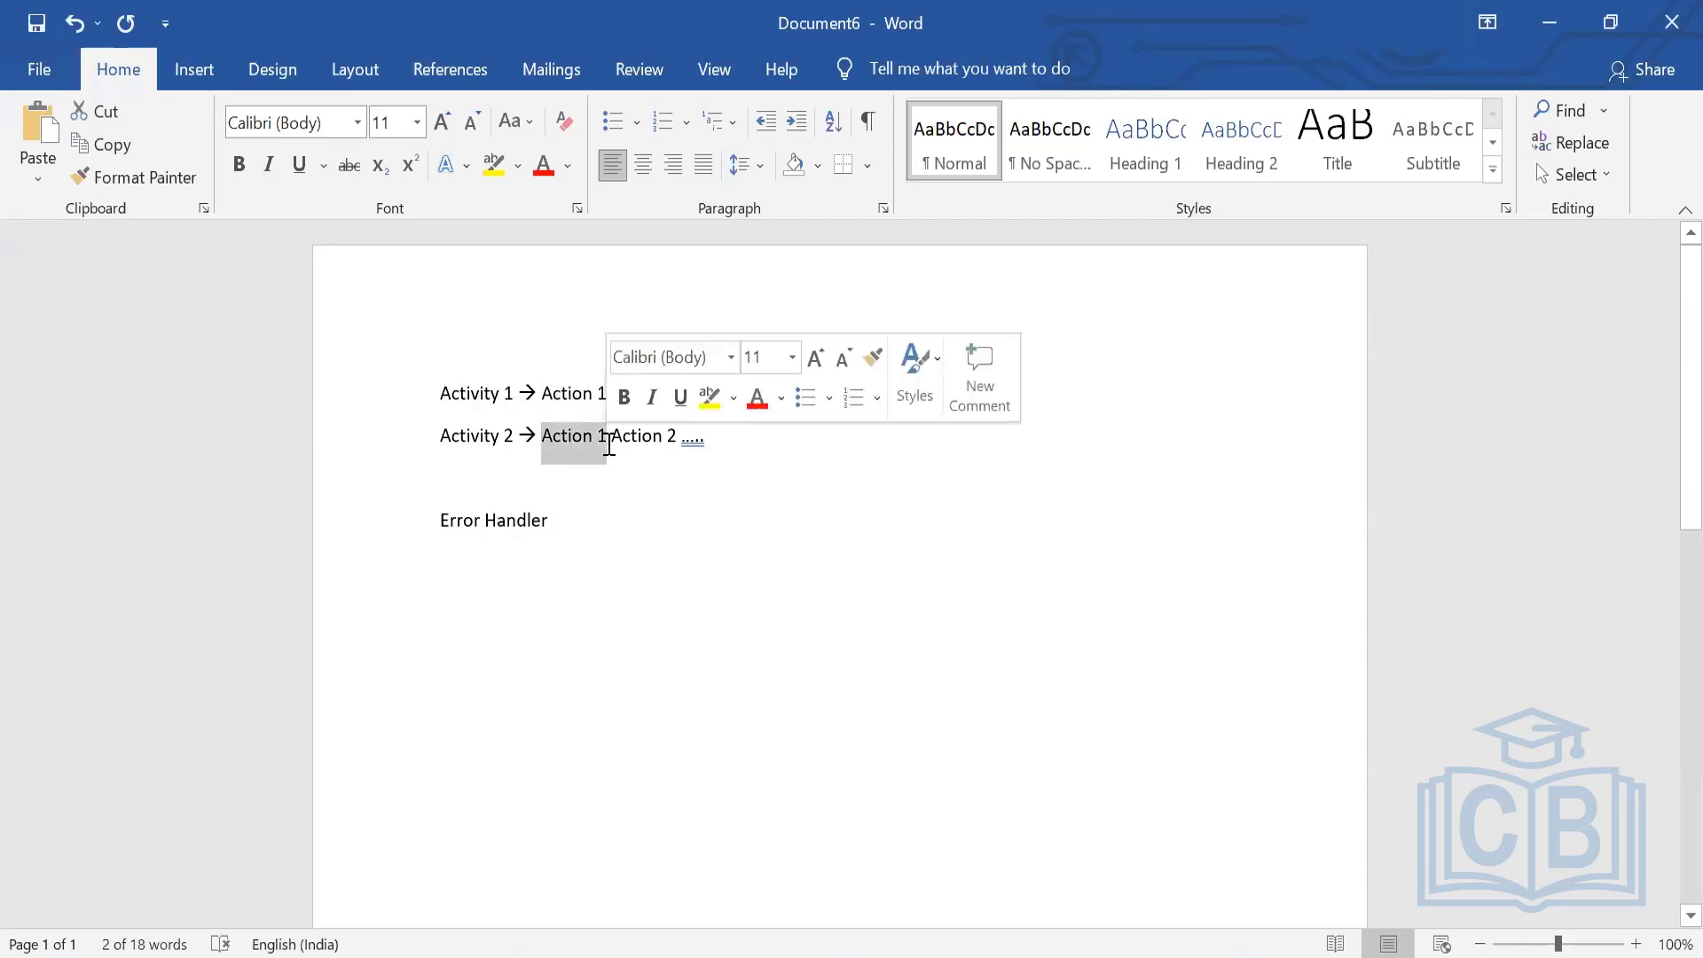
left_click_drag(550, 521, 433, 522)
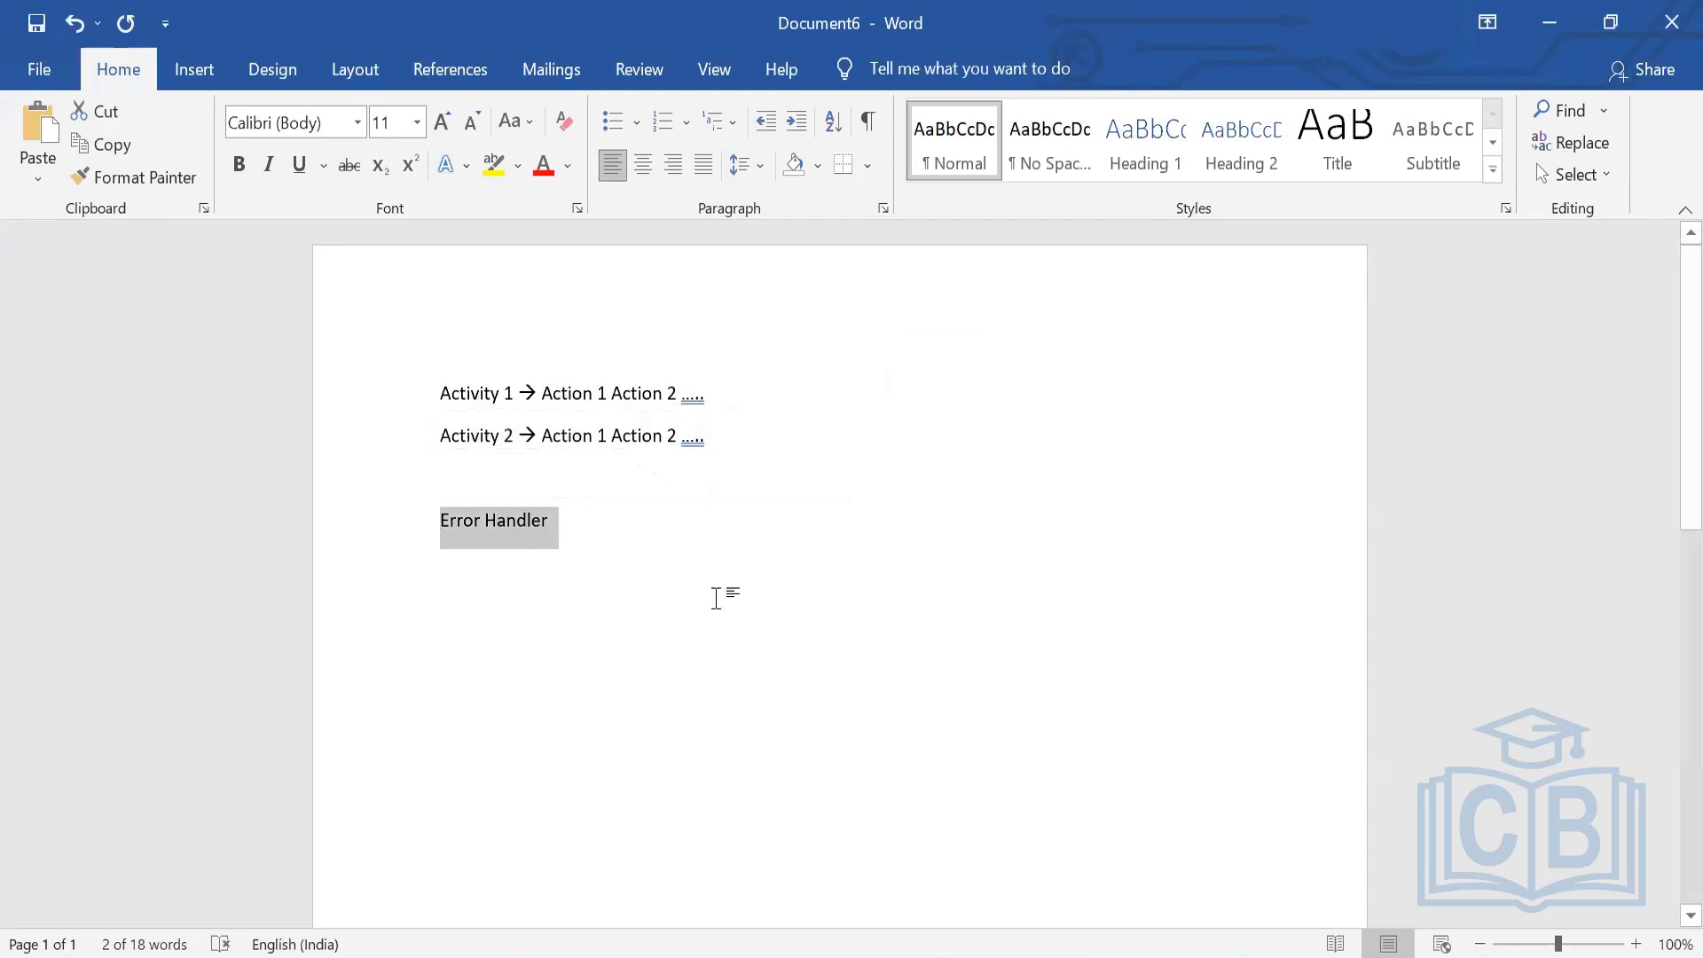
left_click(715, 597)
left_click_drag(617, 438, 683, 428)
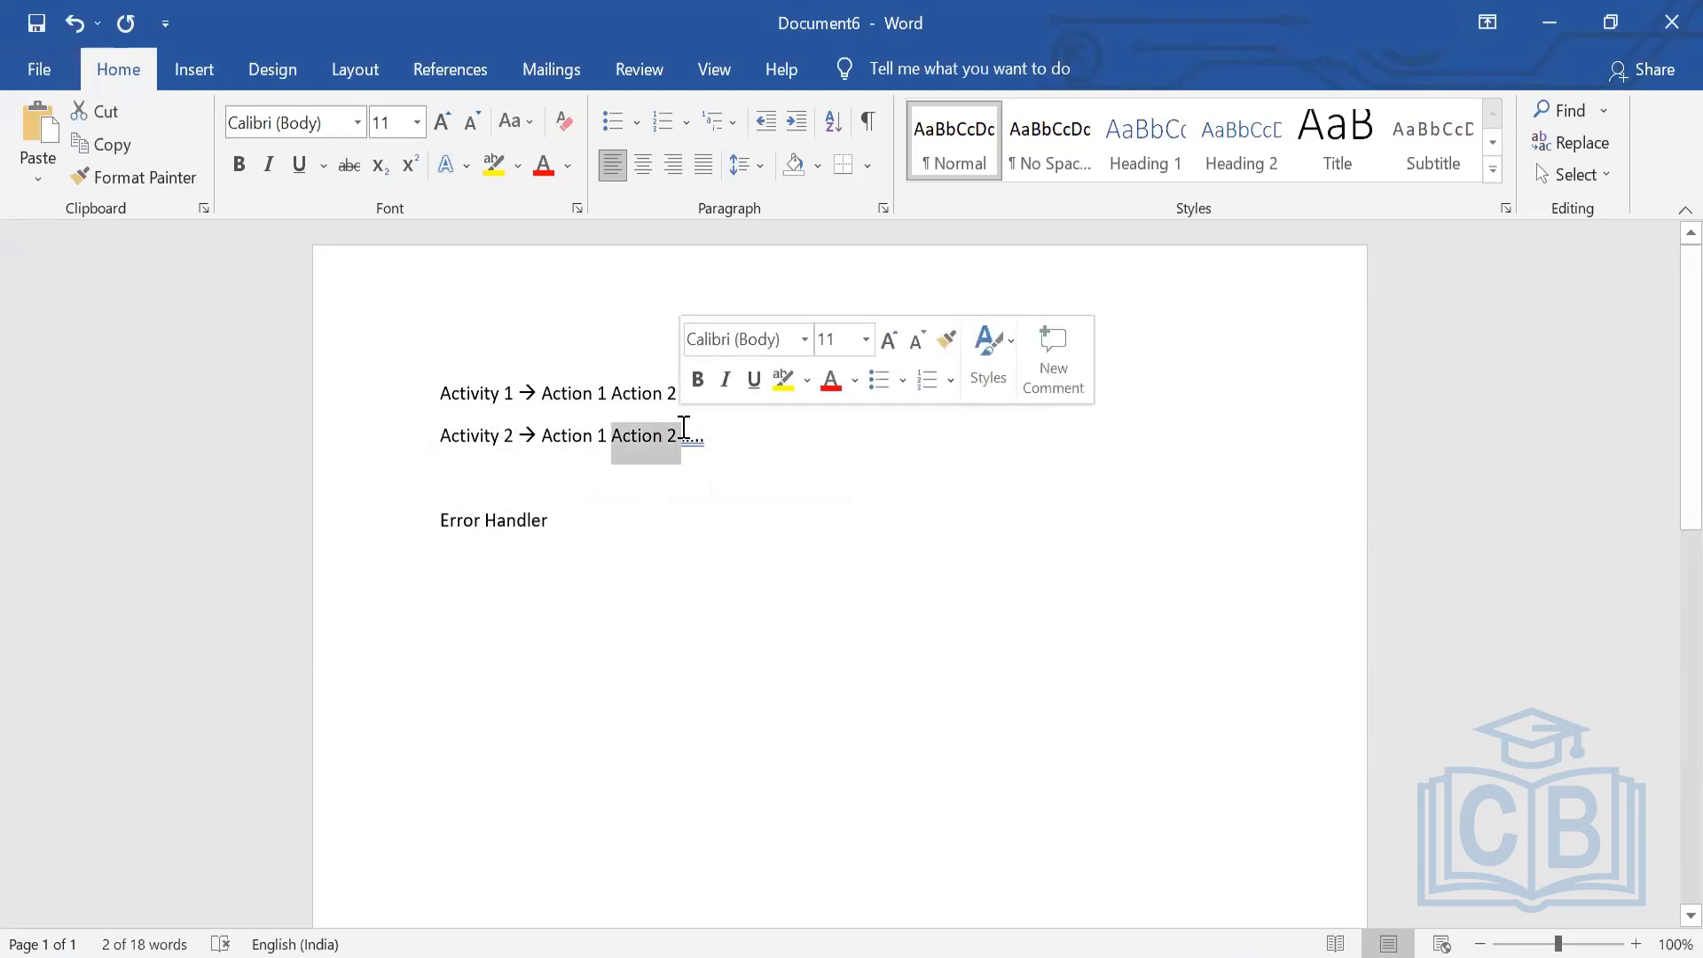
left_click(526, 531)
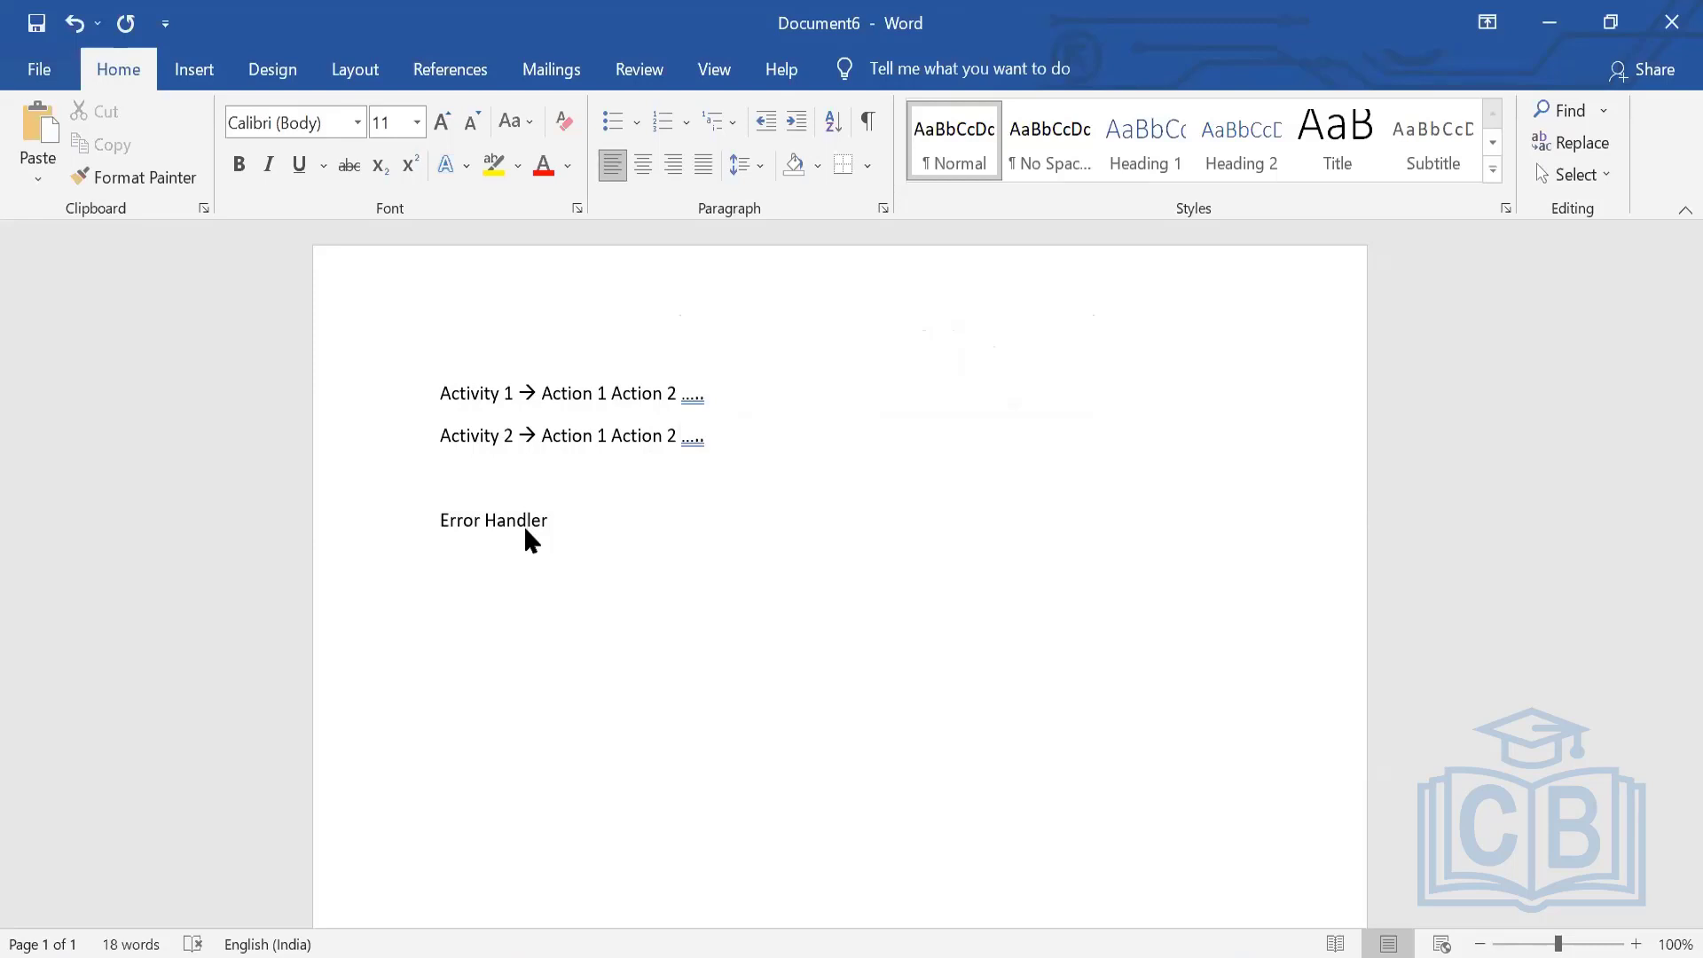
left_click_drag(554, 520, 443, 521)
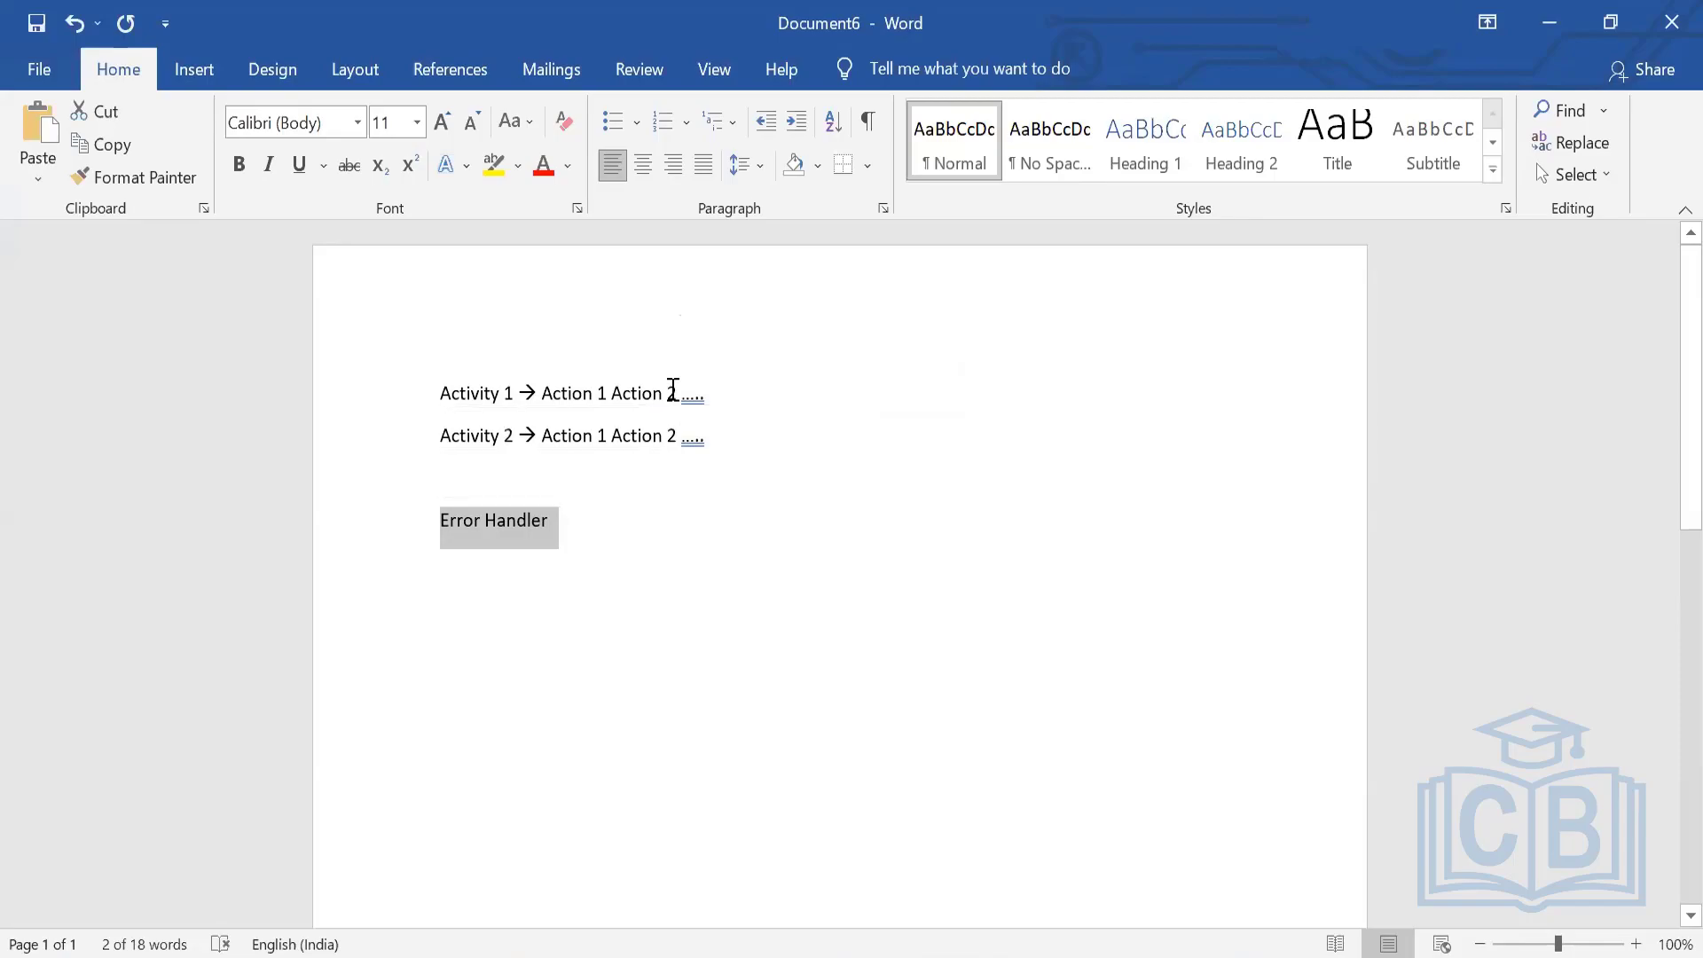
Step: Switch to Ginger and add a new business flow named "MakeMyTrip" to the Development folder
key("alt+Tab")
key("alt+Tab")
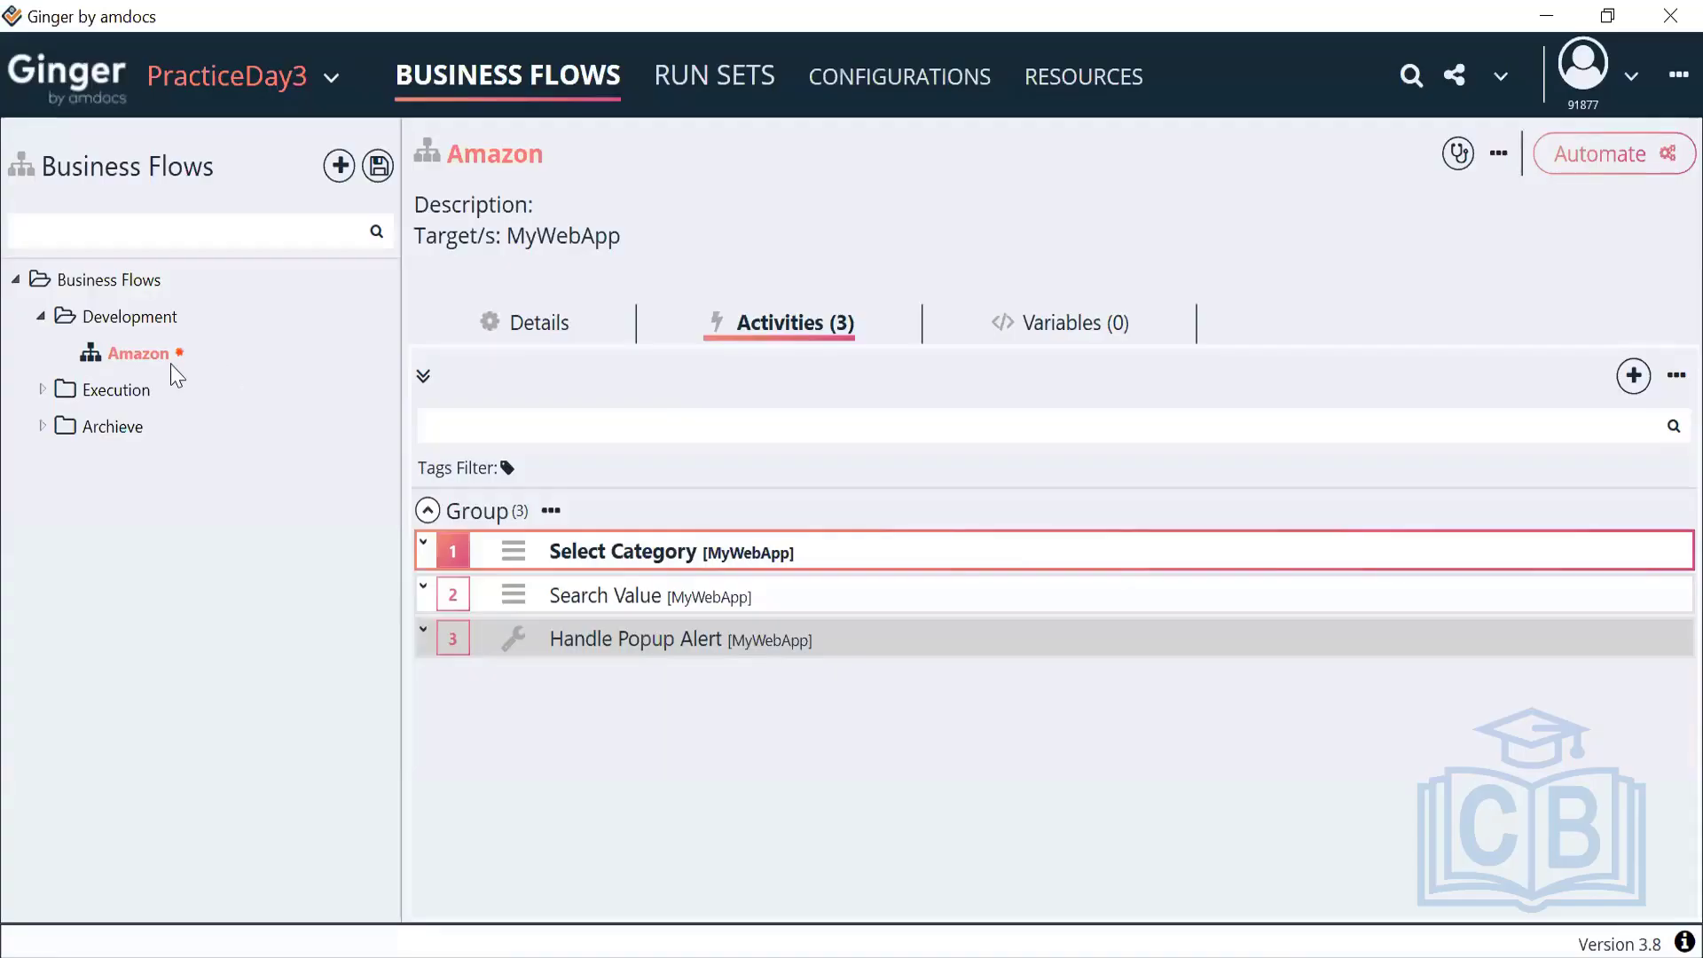
right_click(124, 321)
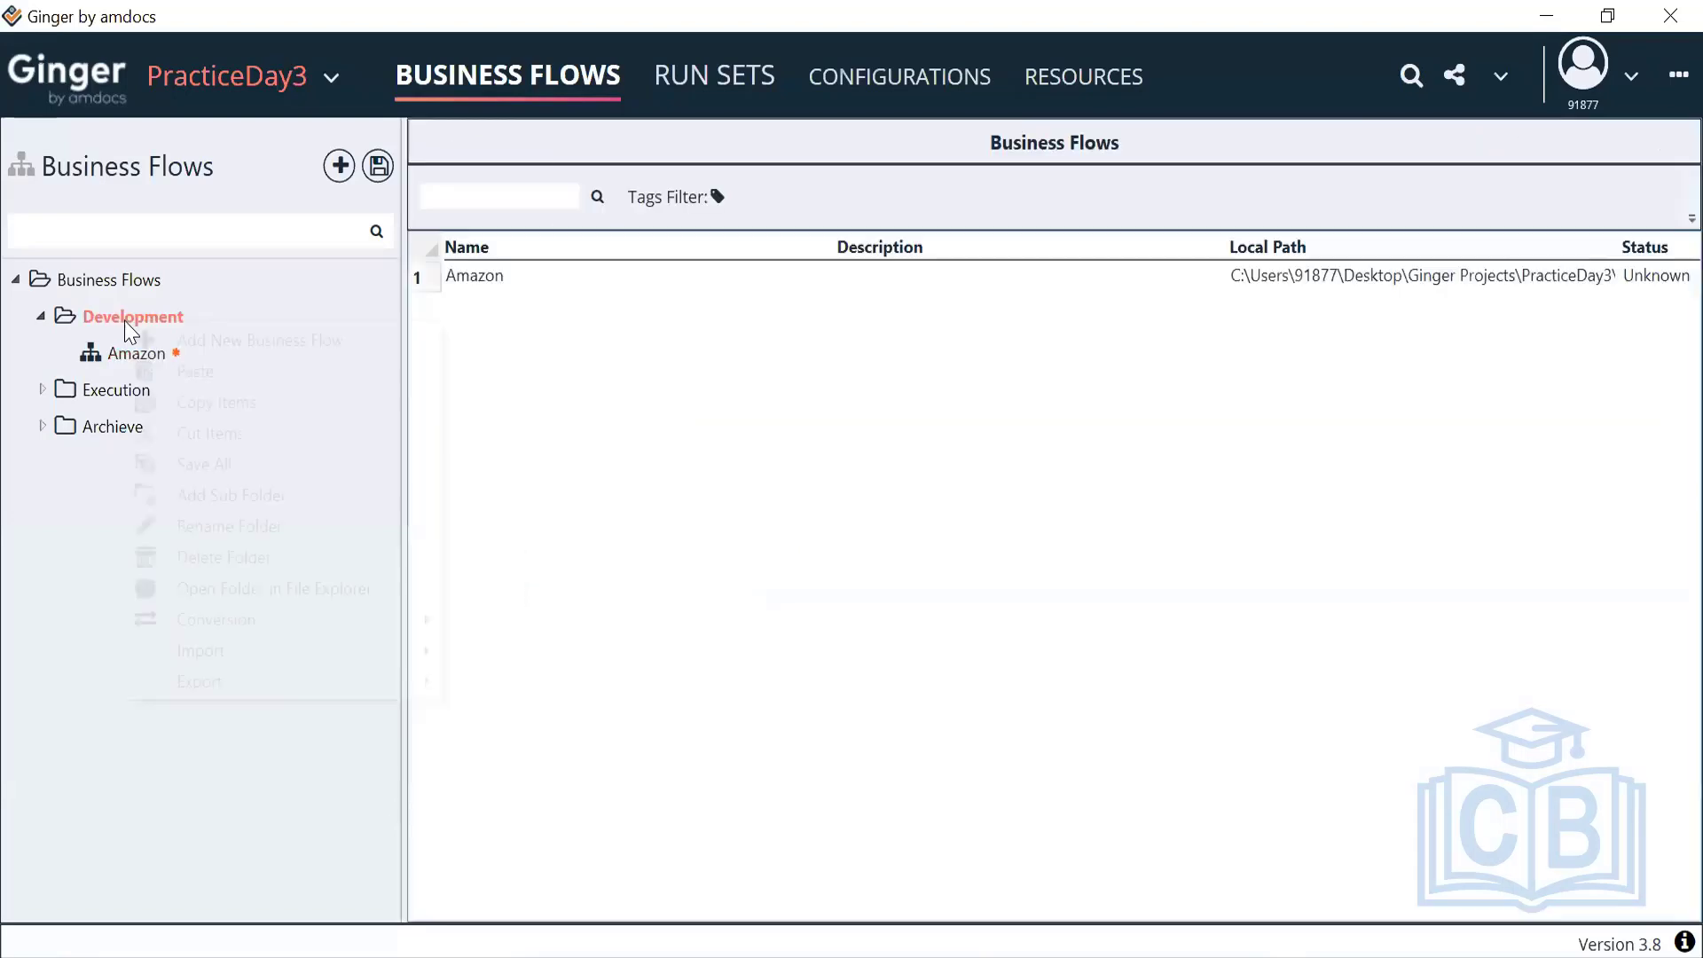
left_click(178, 339)
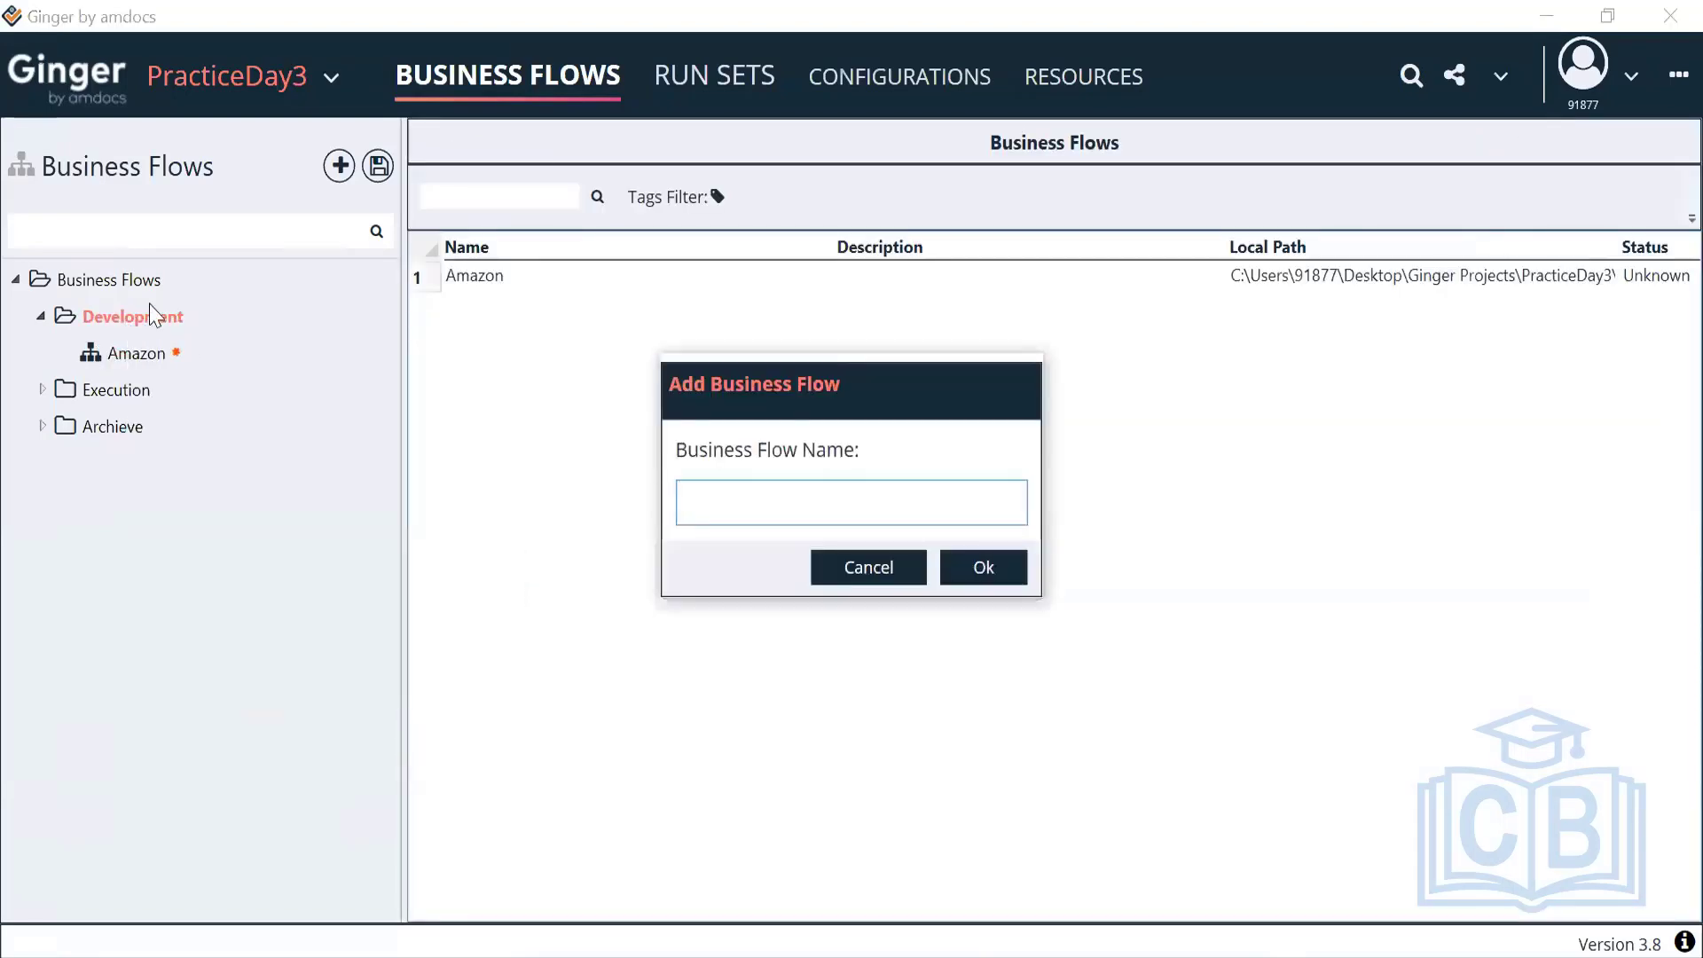
type("MakeMyTrip")
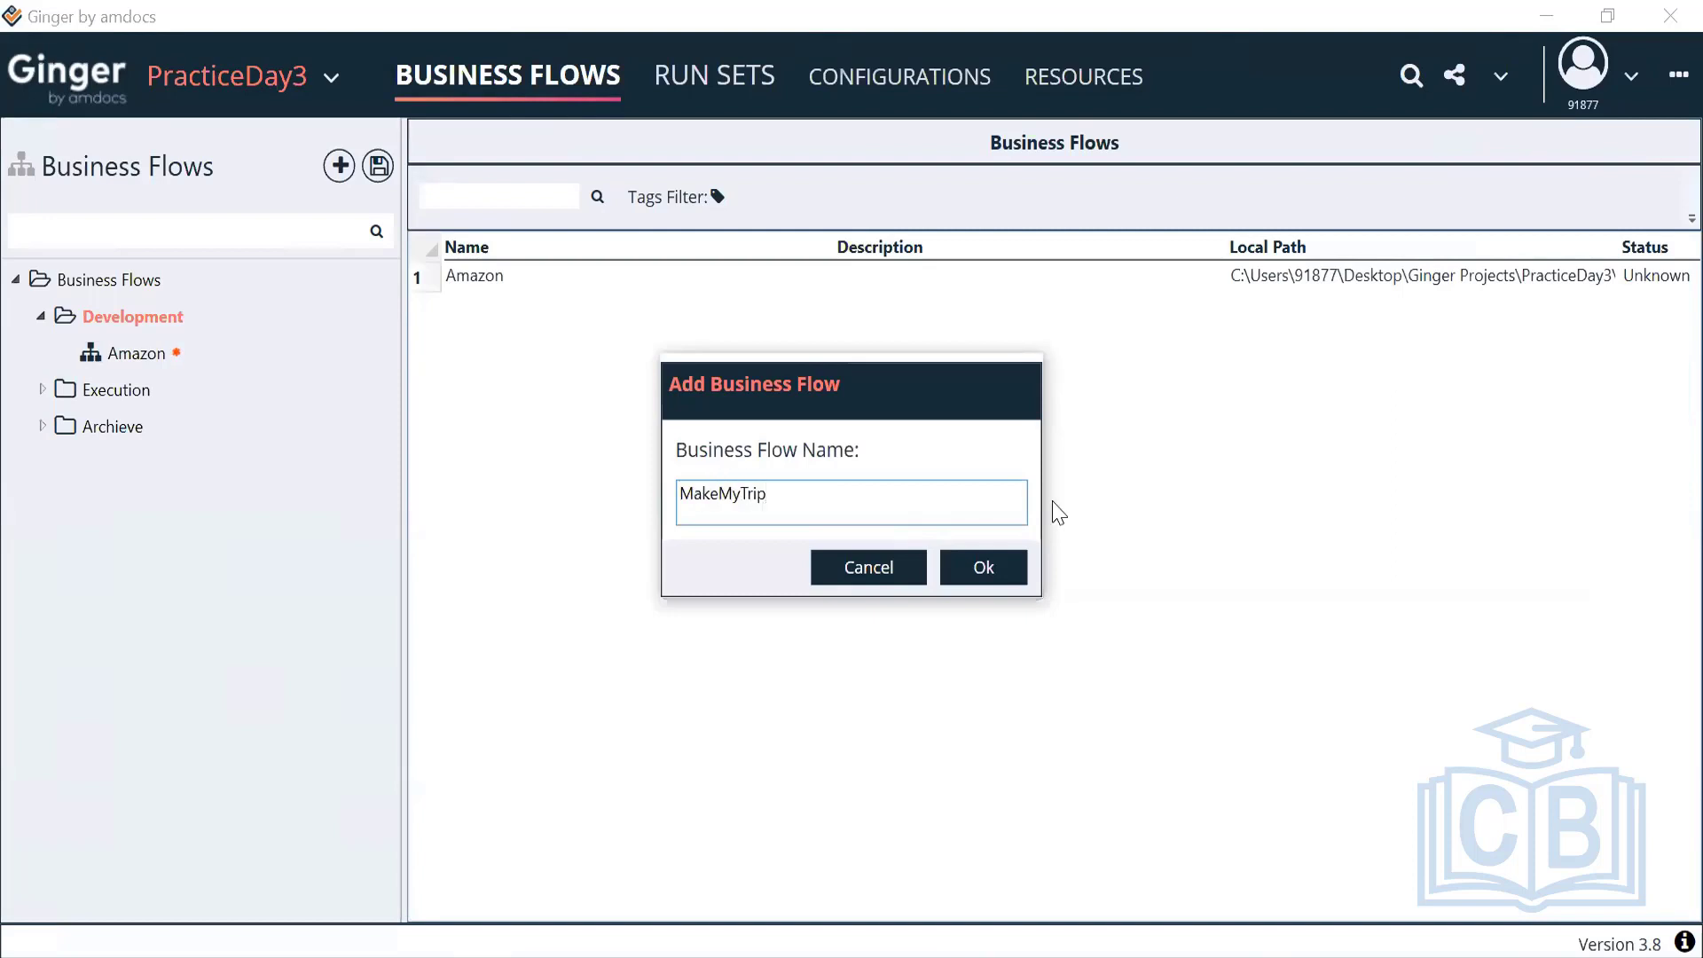
left_click(983, 568)
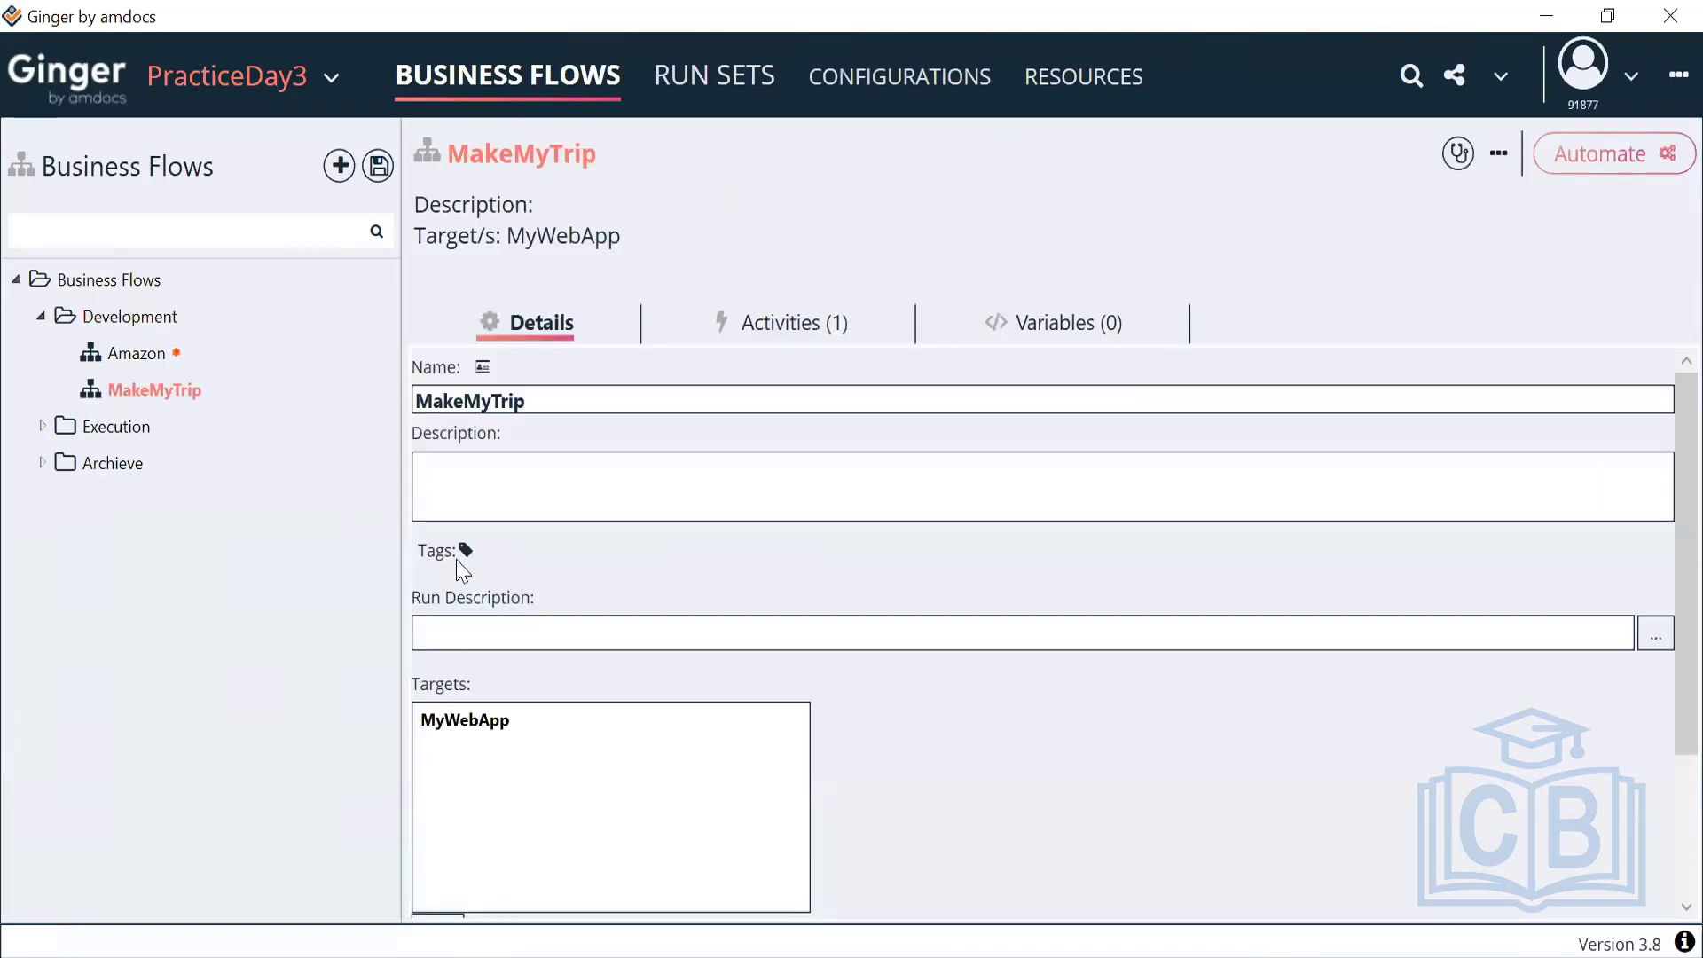
Step: Switch to the automated Chrome window showing Amazon and load makemytrip.com in its place
key("alt+Tab")
key("alt+Tab")
key("alt+Tab")
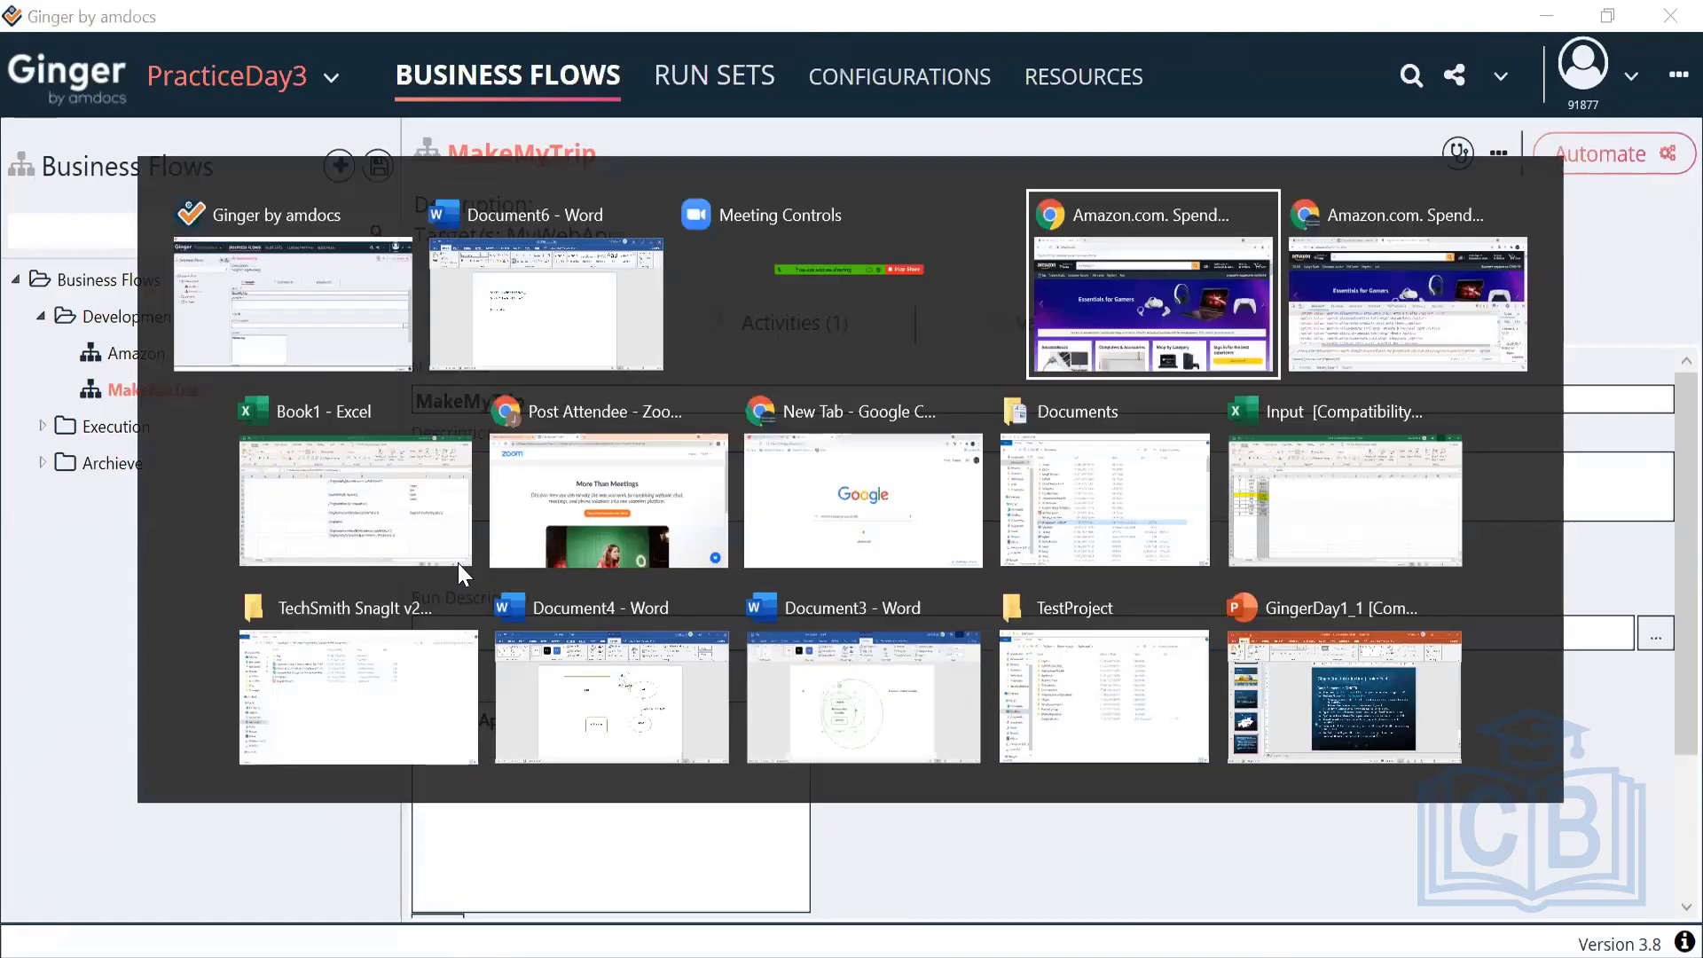
key("Left")
key("Left")
key("Left")
key("Left")
key("Left")
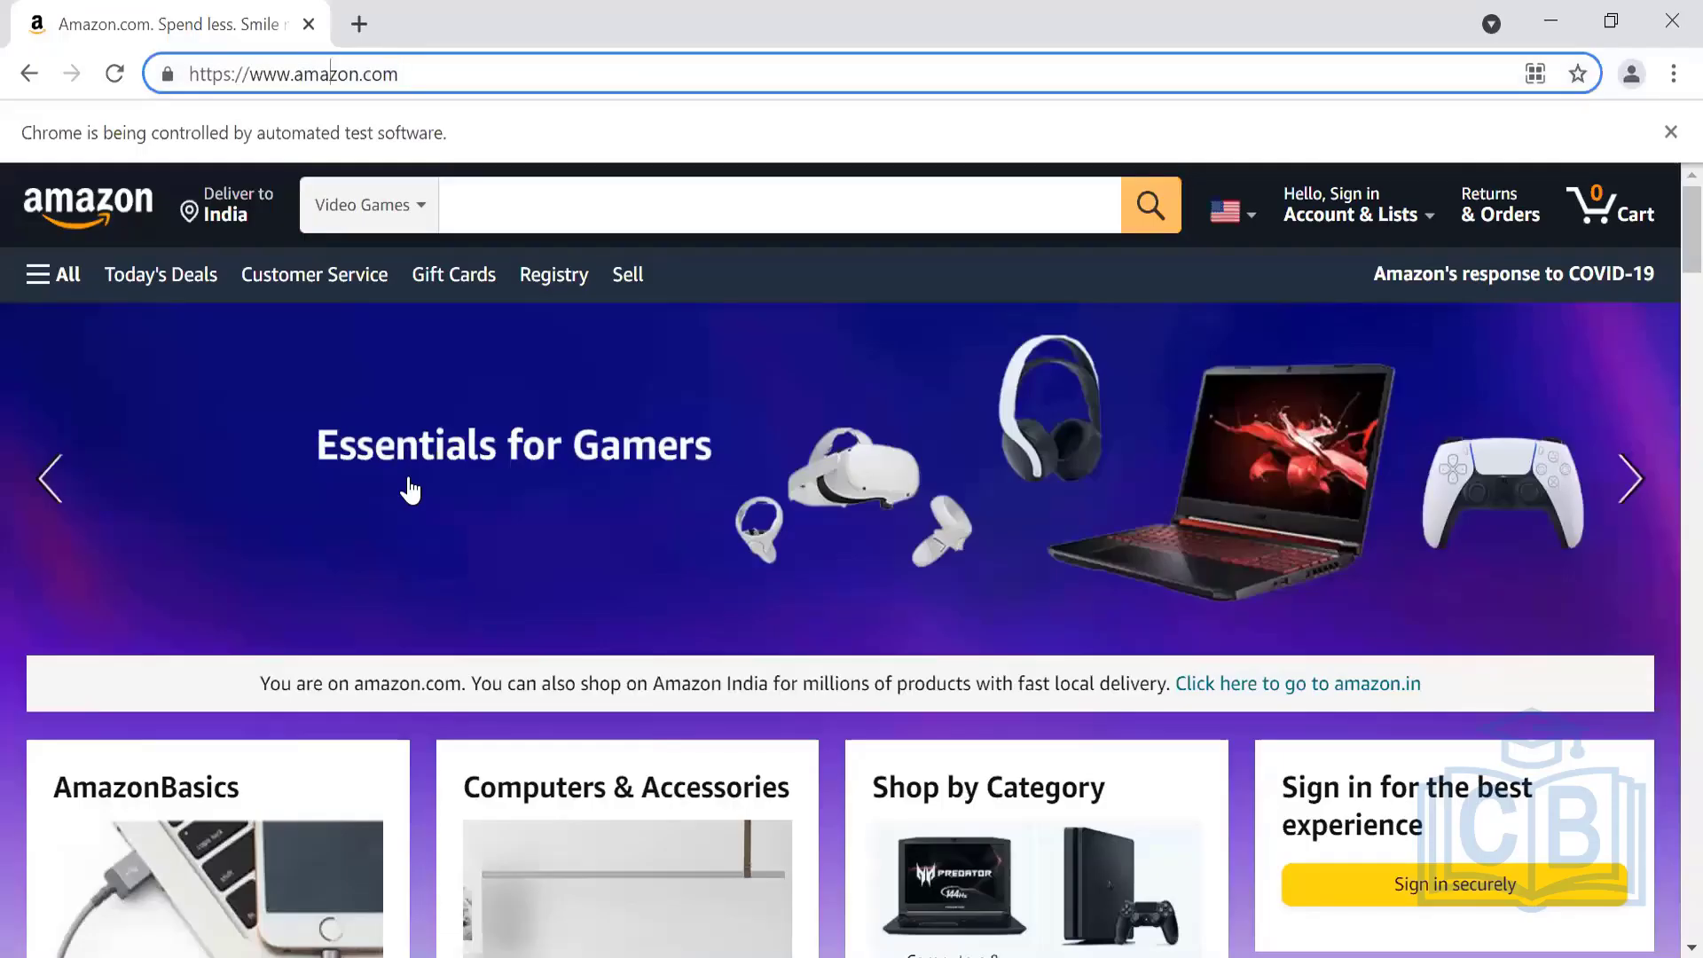
key("shift+Home")
key("ctrl+a")
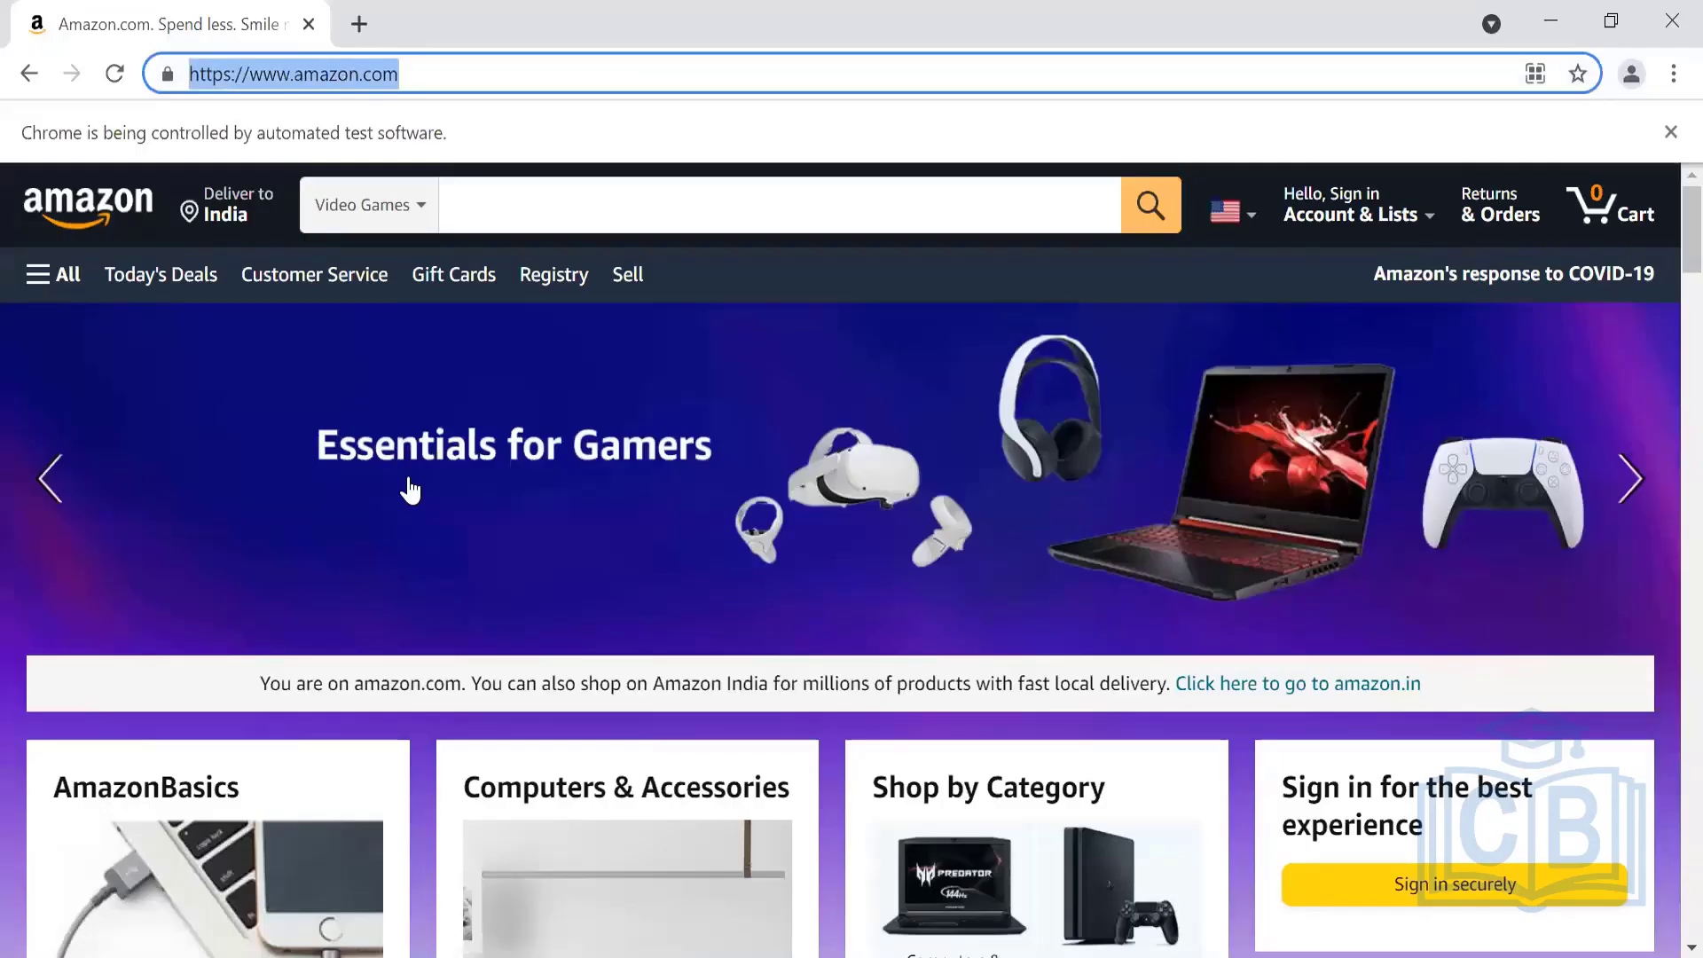
type("makemytrip")
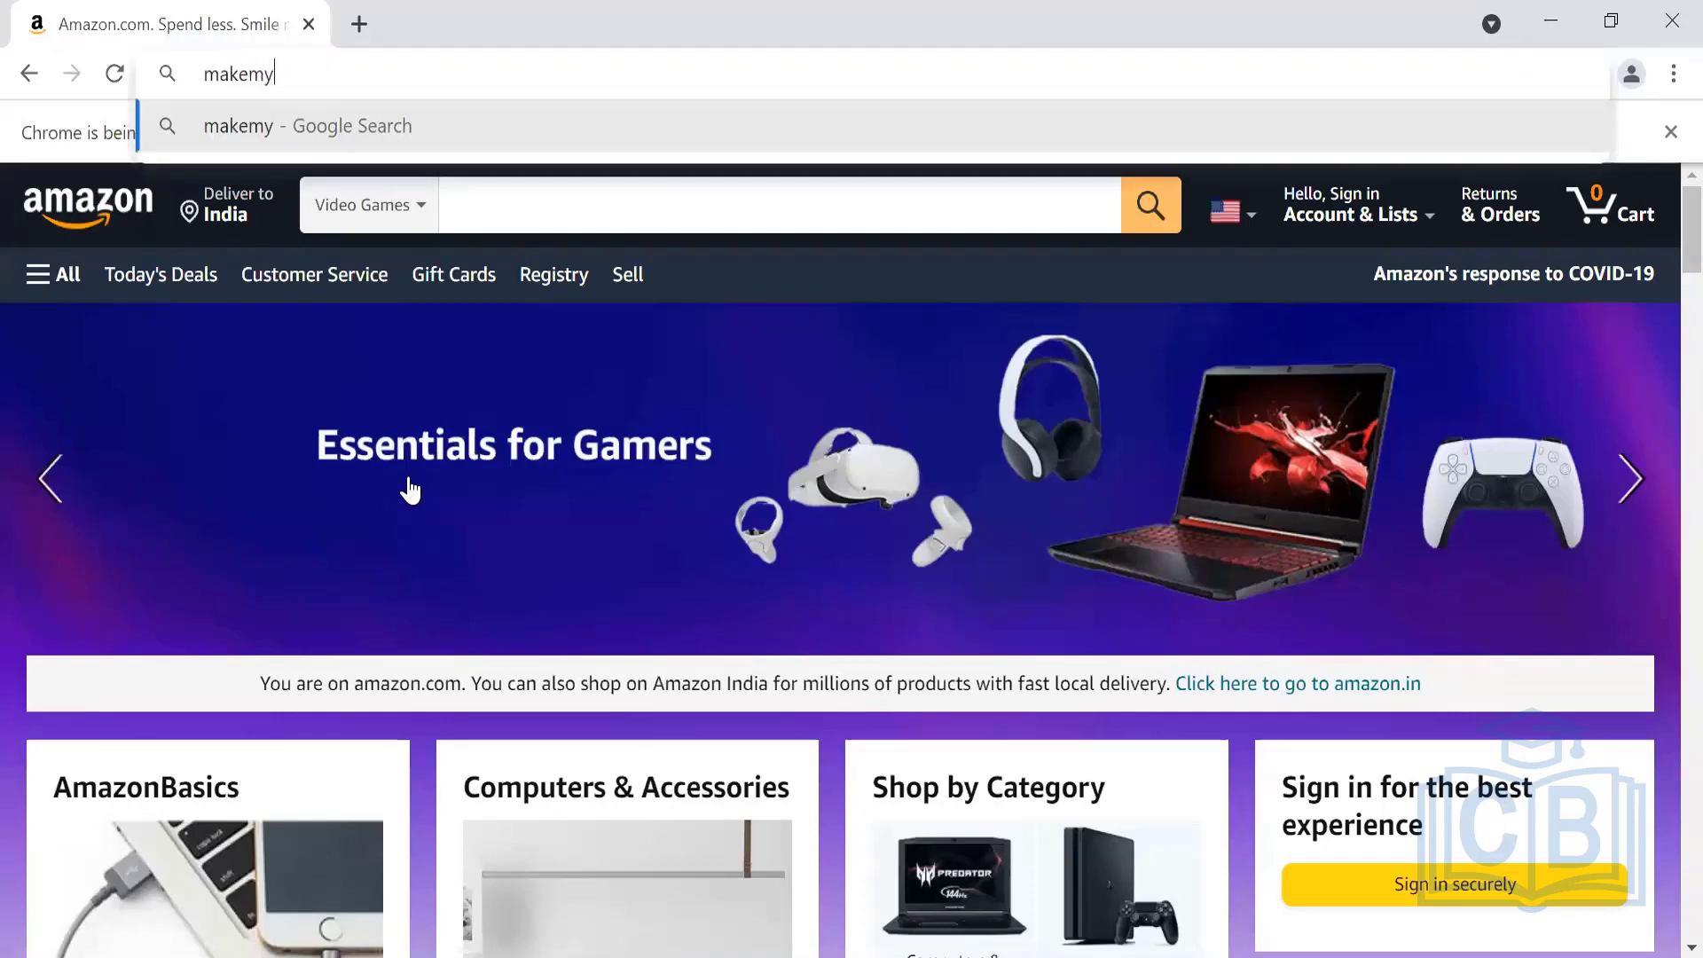
type(".com")
key("Return")
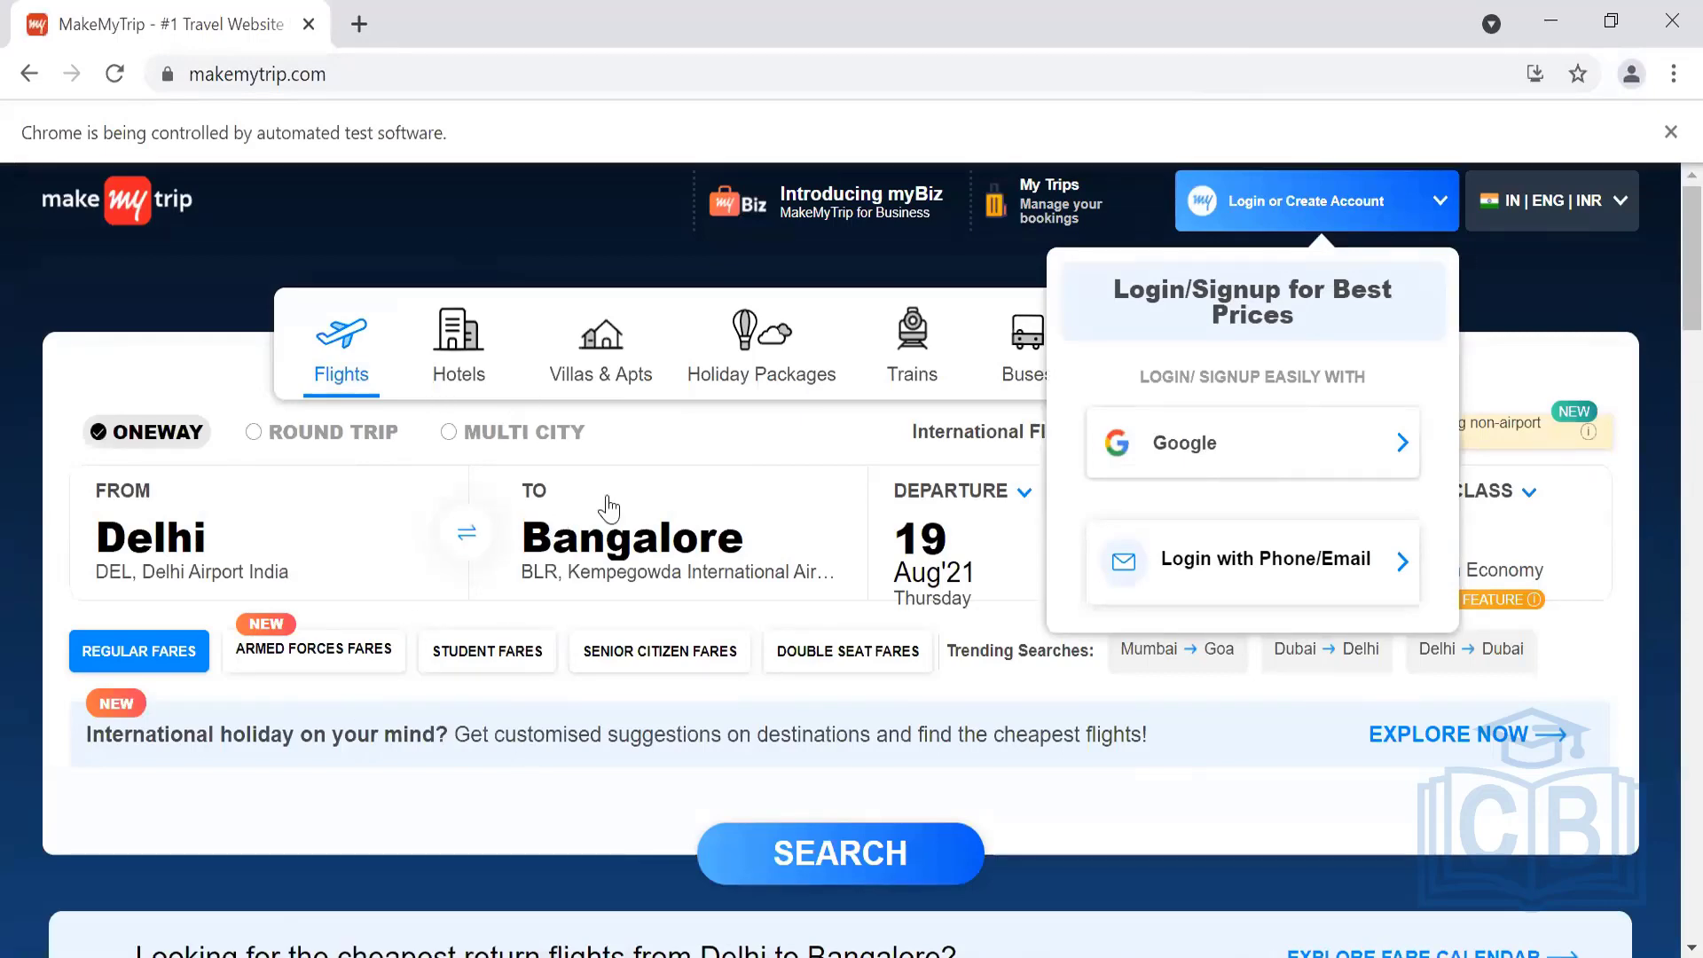
Step: Switch to Ginger and open the MakeMyTrip business flow for automation at its Activity 1
key("alt+Tab")
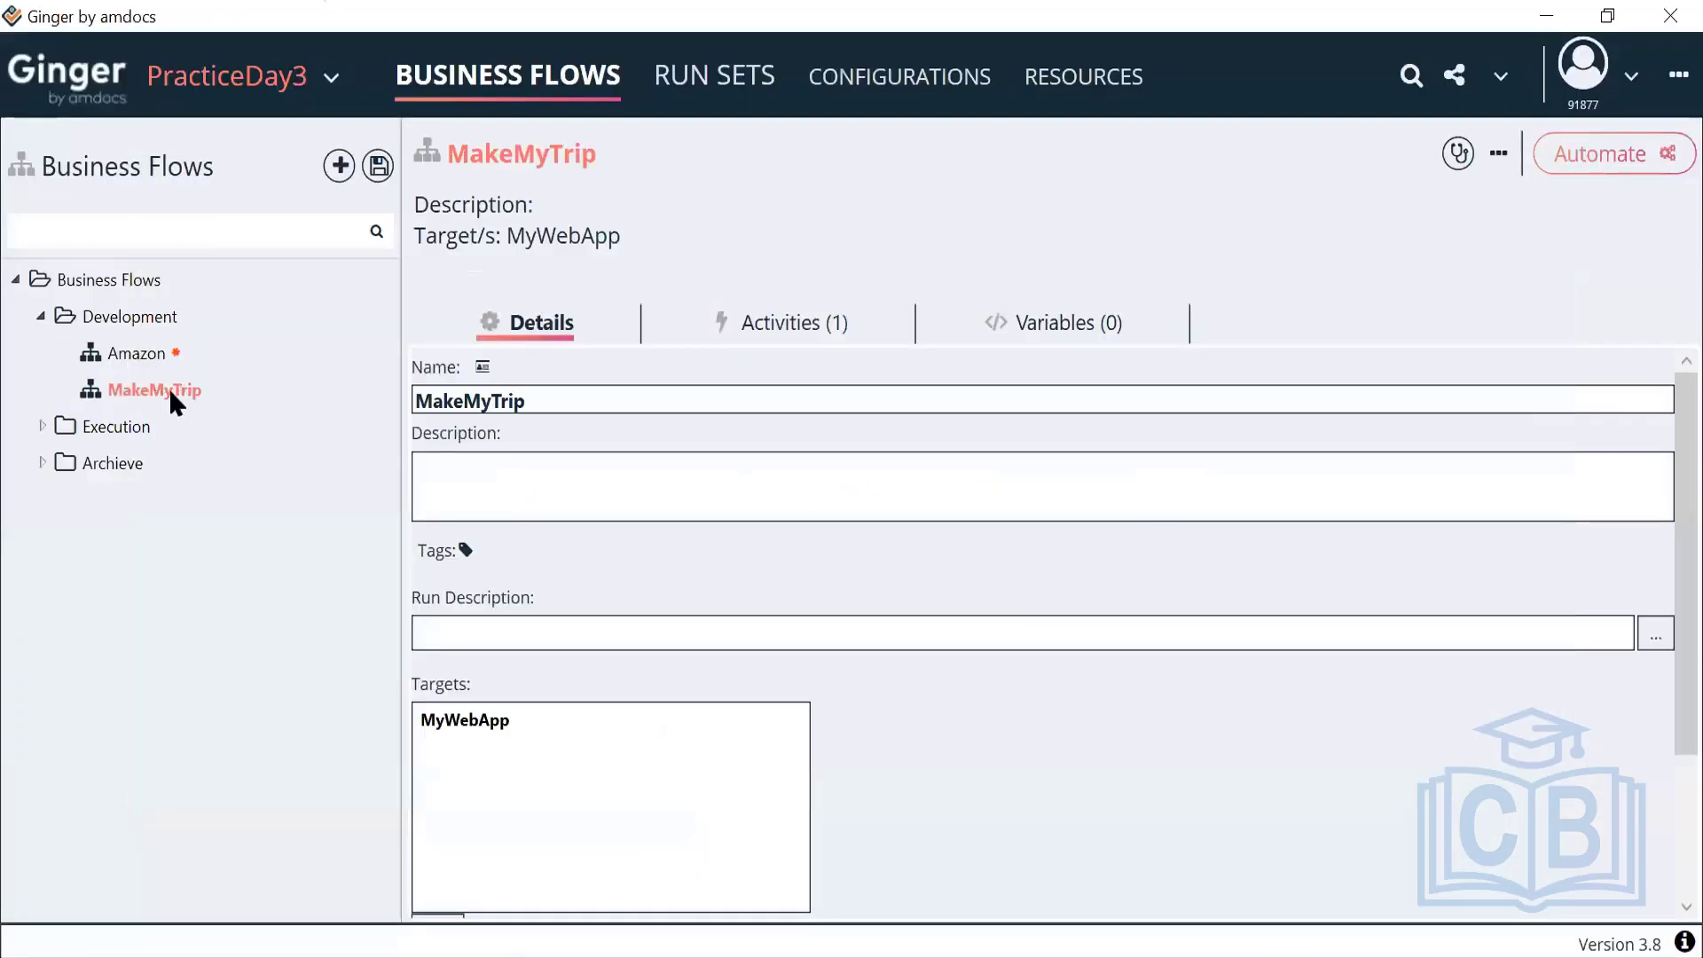
left_click(817, 335)
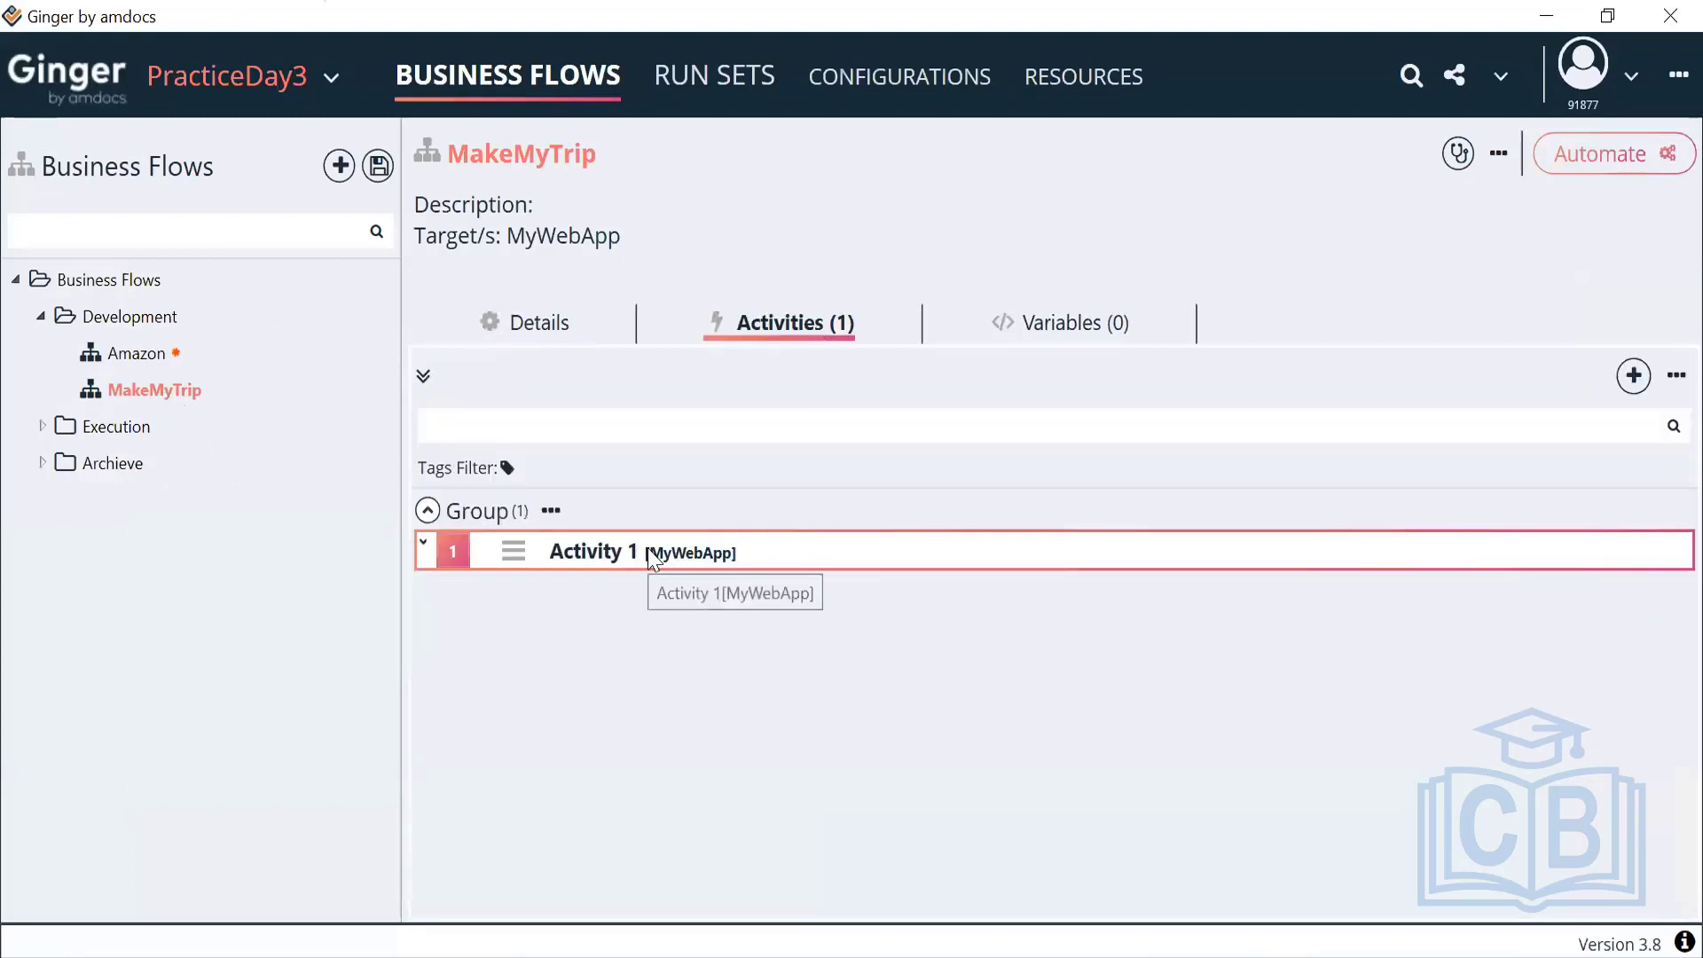
double_click(130, 388)
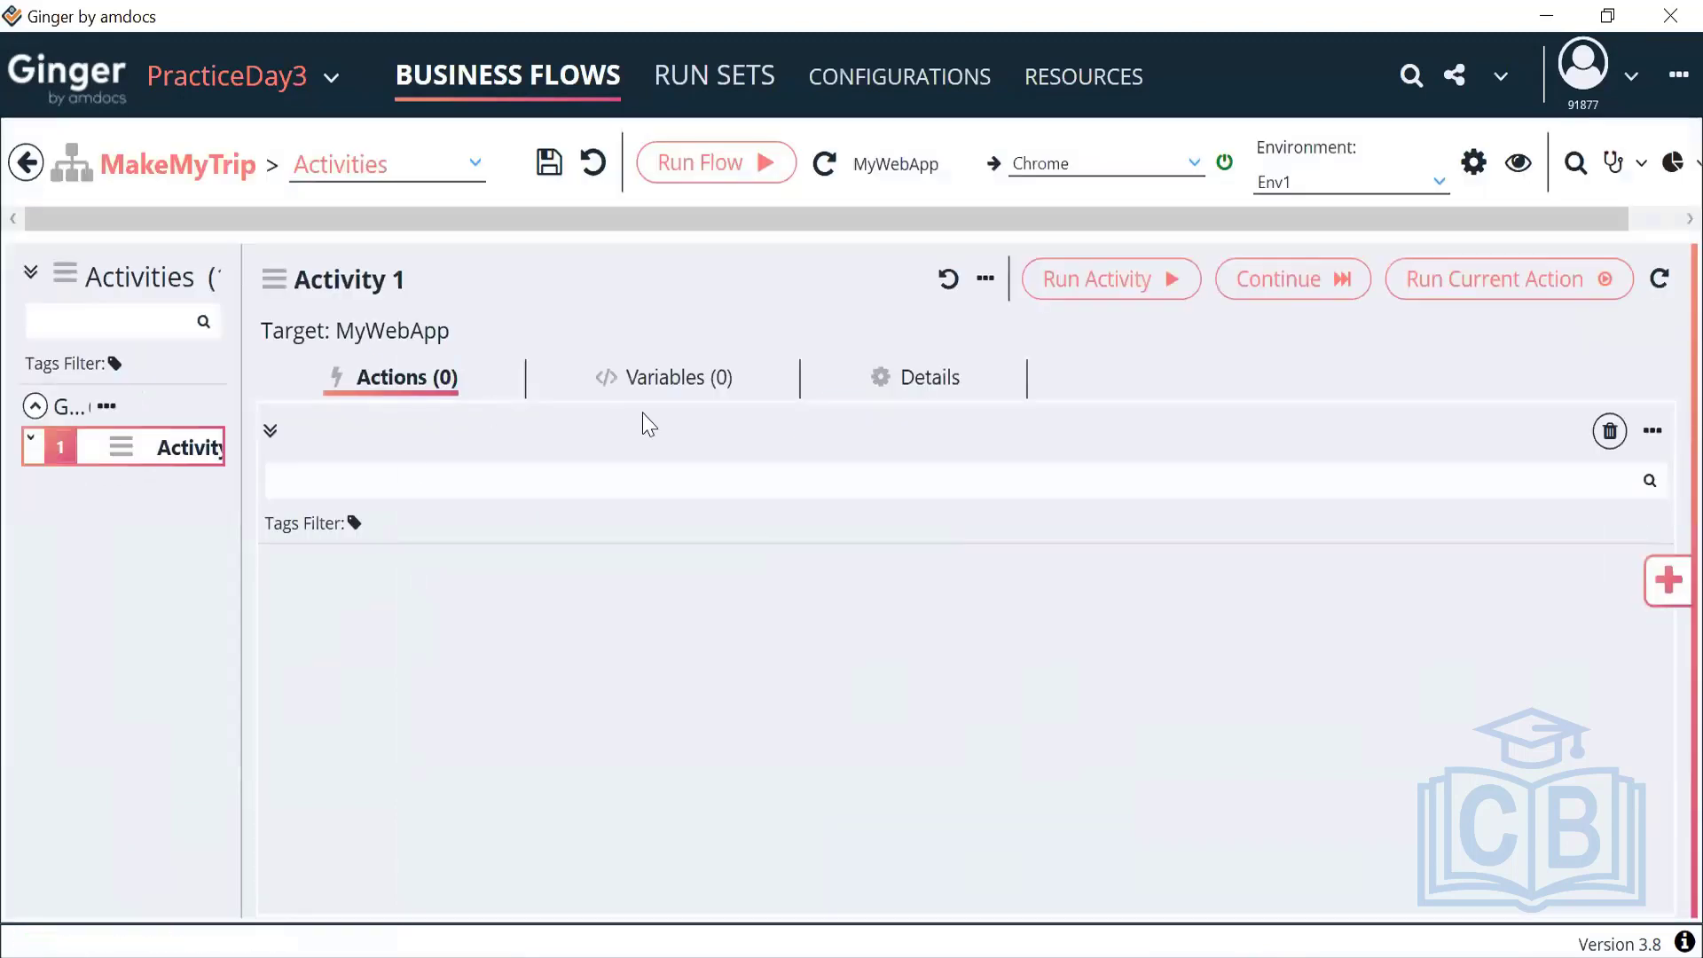
Step: Rename Activity 1 of the MakeMyTrip flow as "Flight Search" in its details
left_click(918, 387)
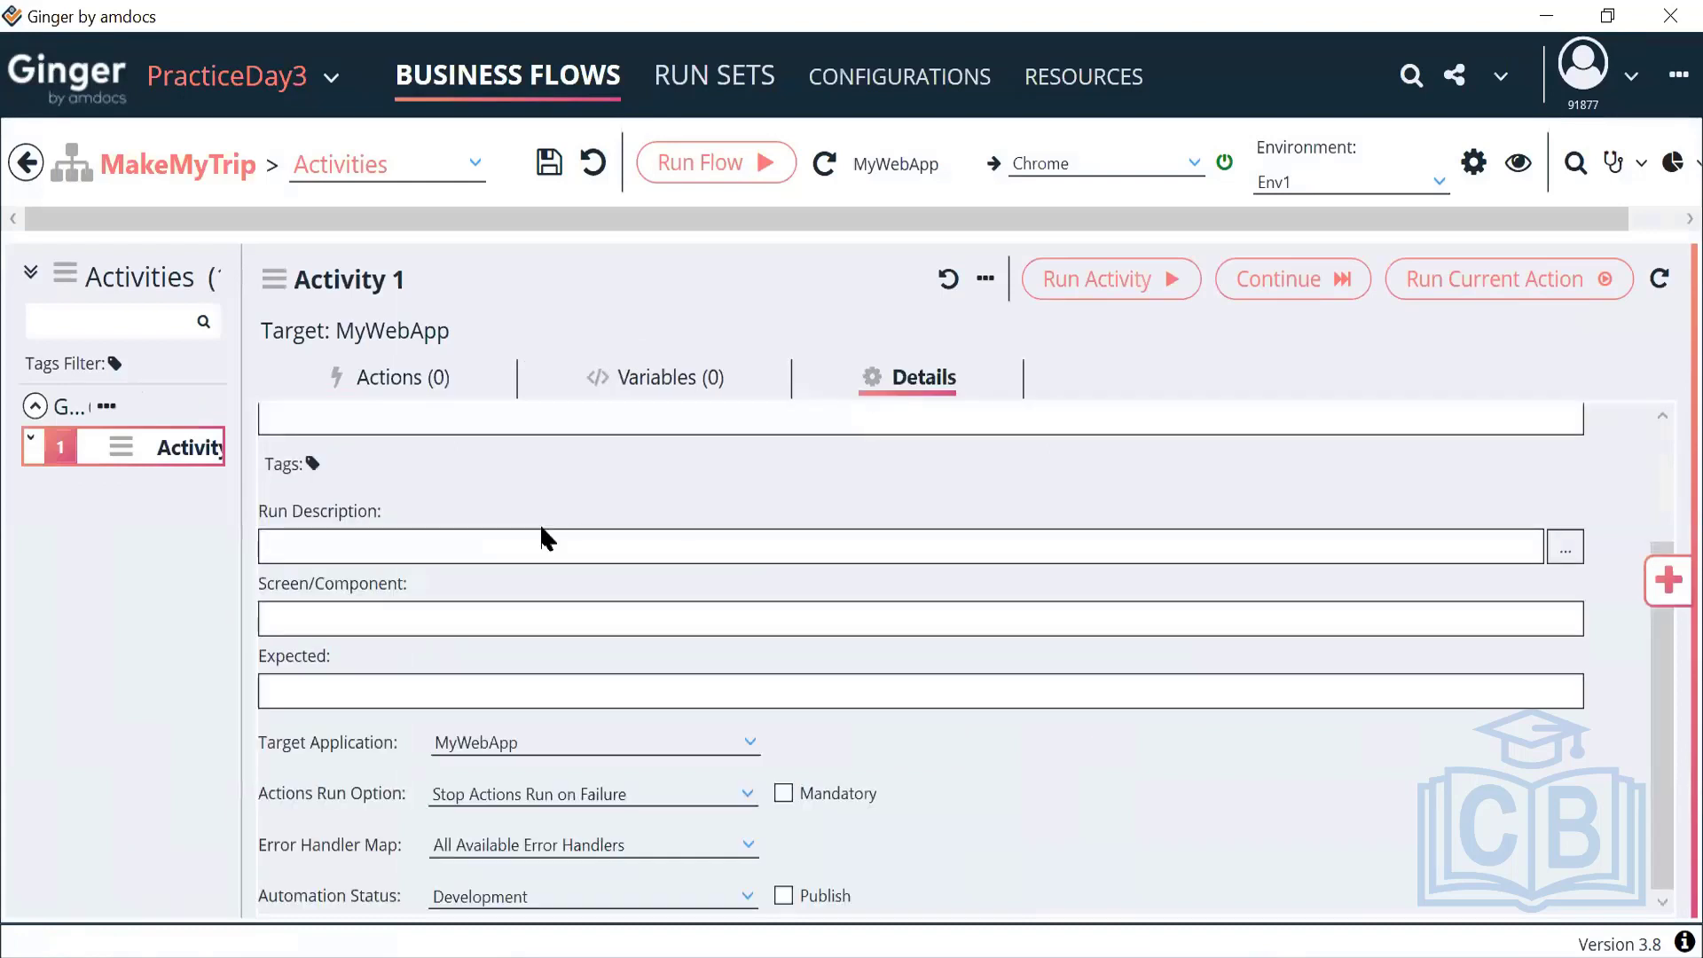
scroll(595, 535, "up", 3)
left_click(406, 471)
key("ctrl+a")
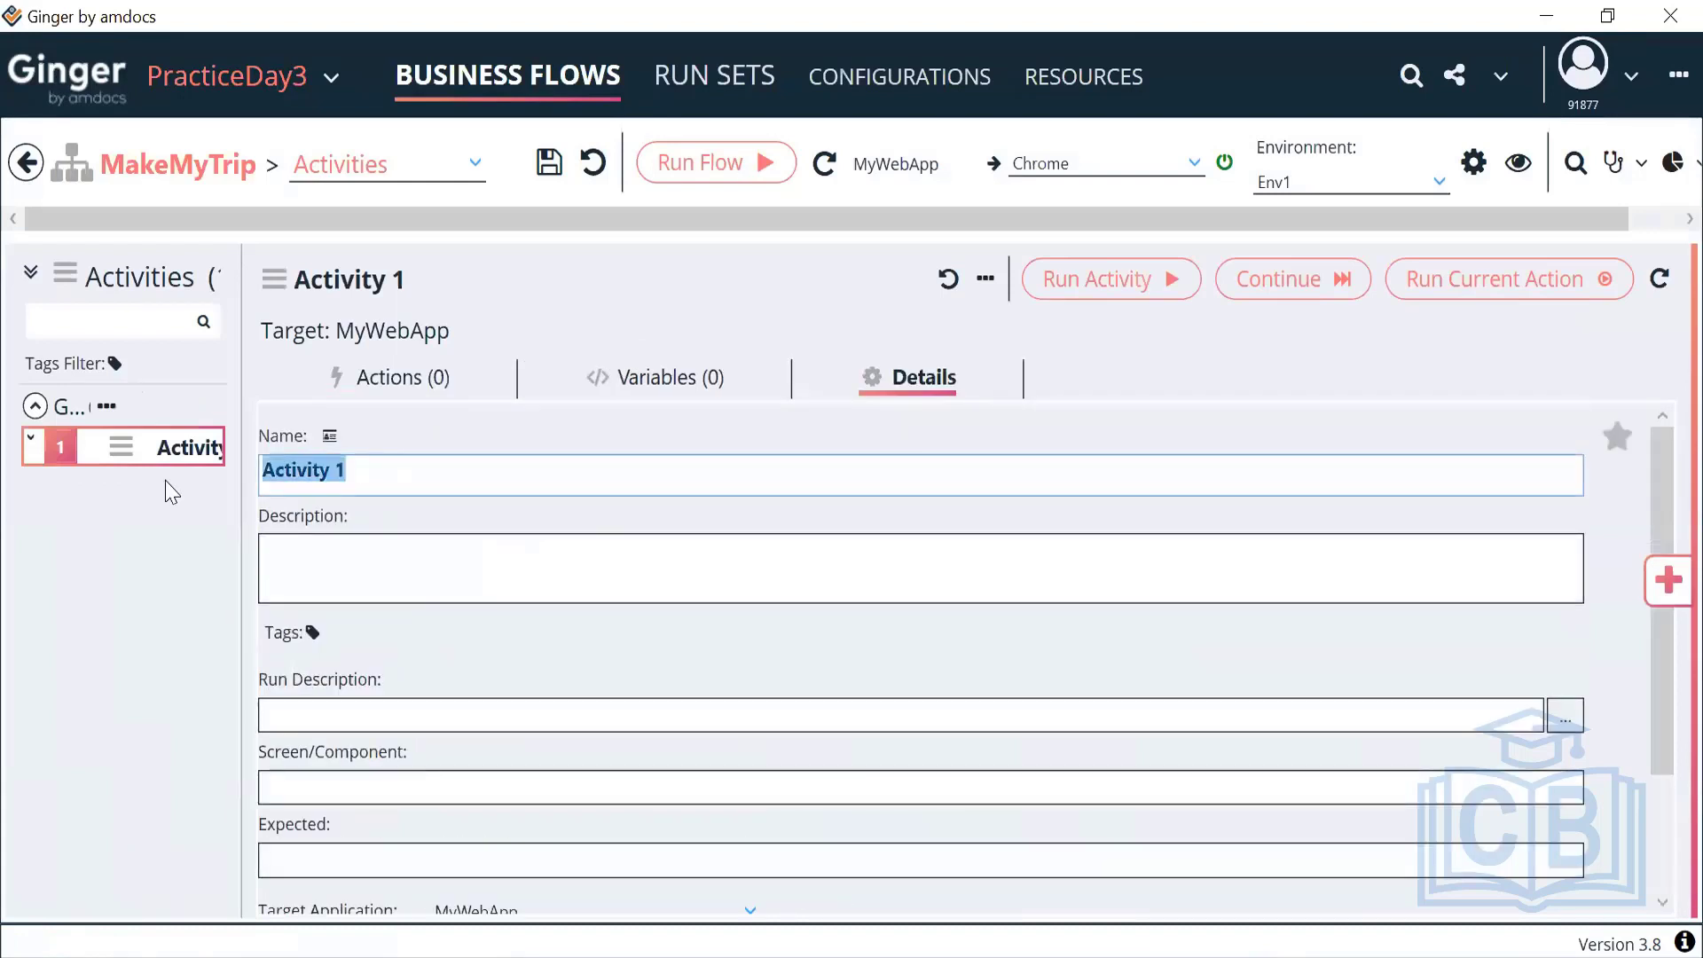
type("Flight S")
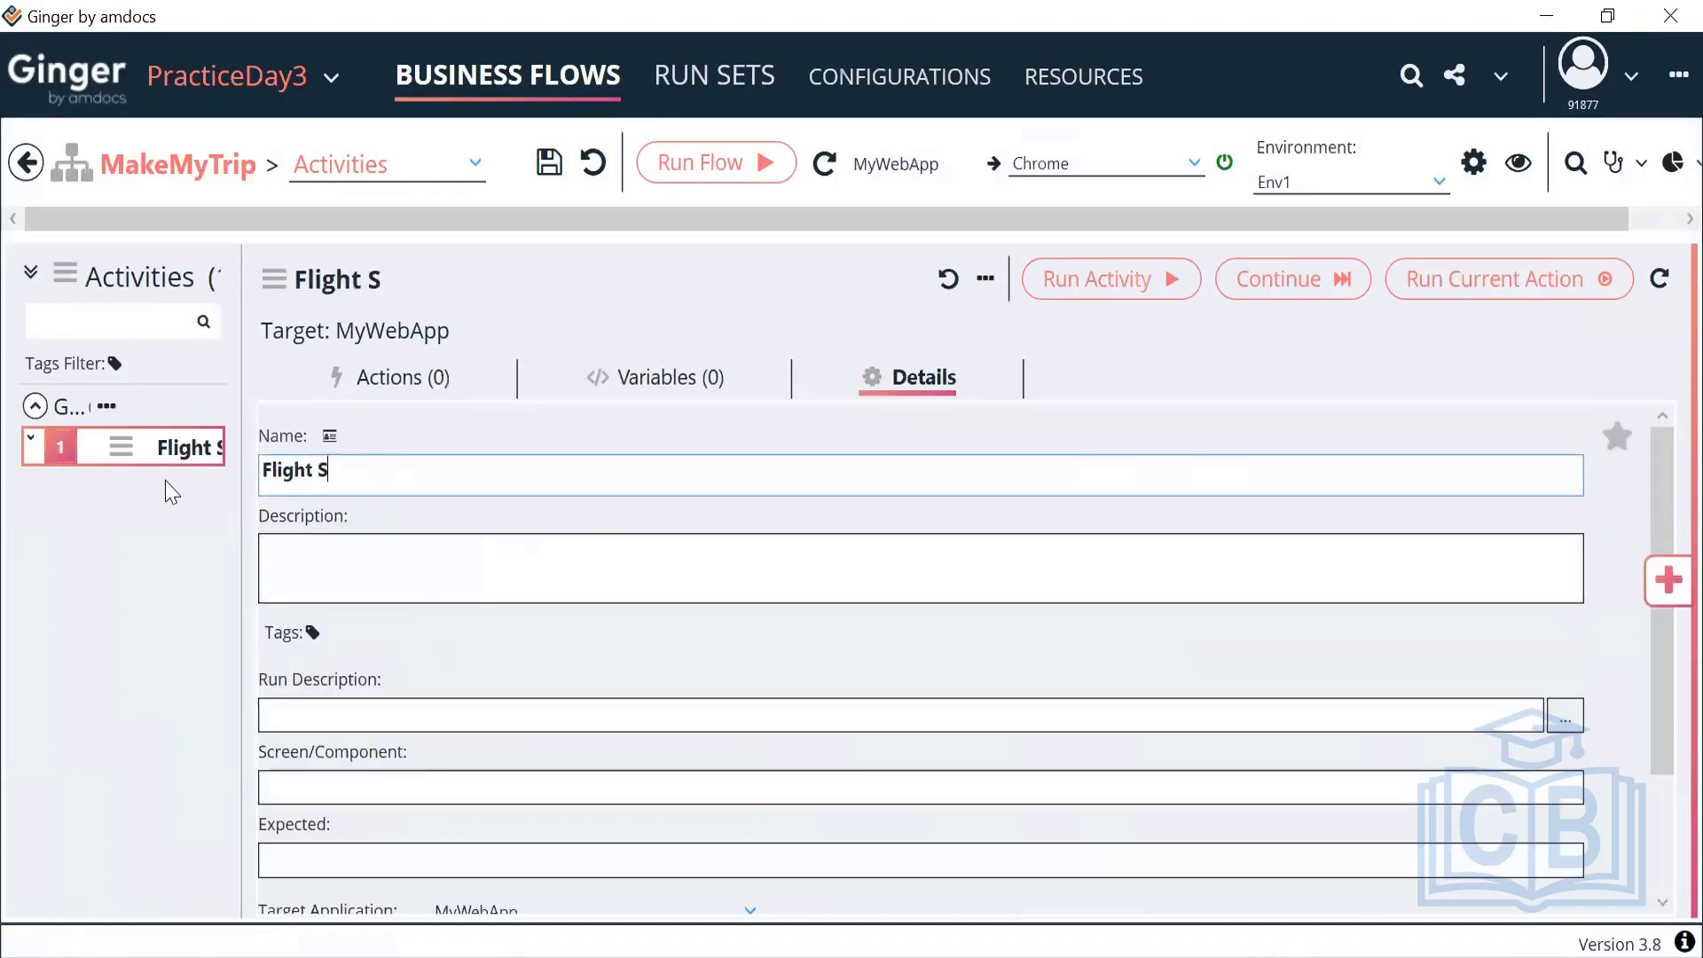
type("earch")
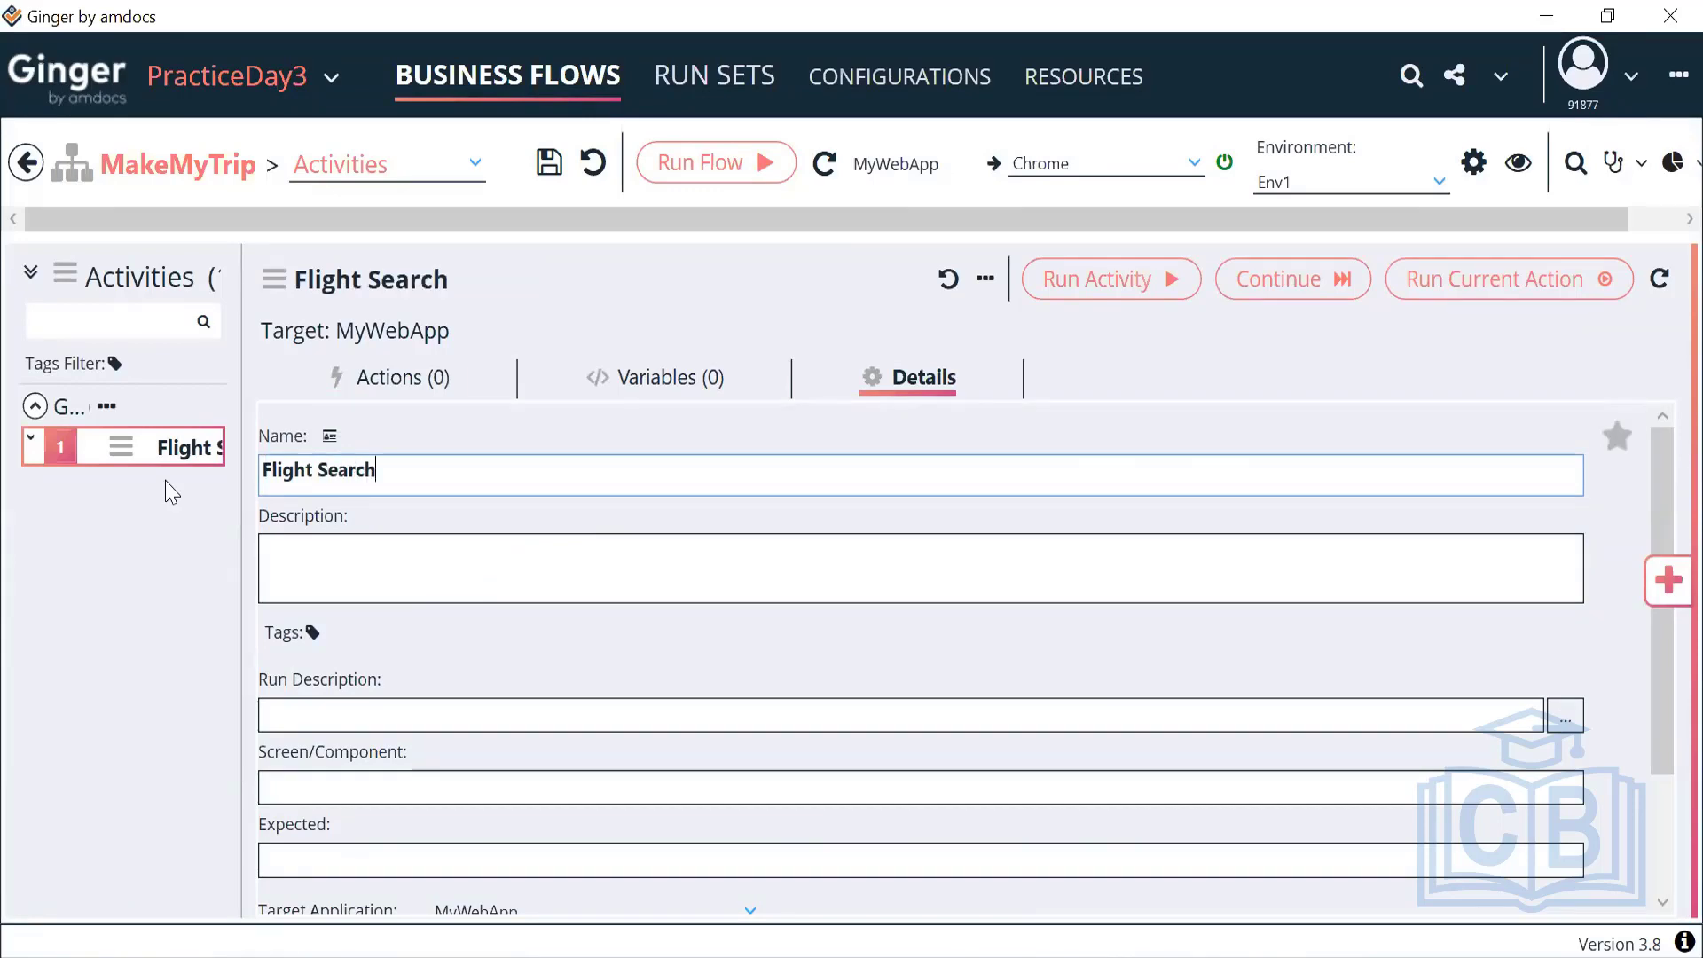
Step: Widen the activities list of the MakeMyTrip flow and show the actions of the Flight Search activity
left_click(411, 384)
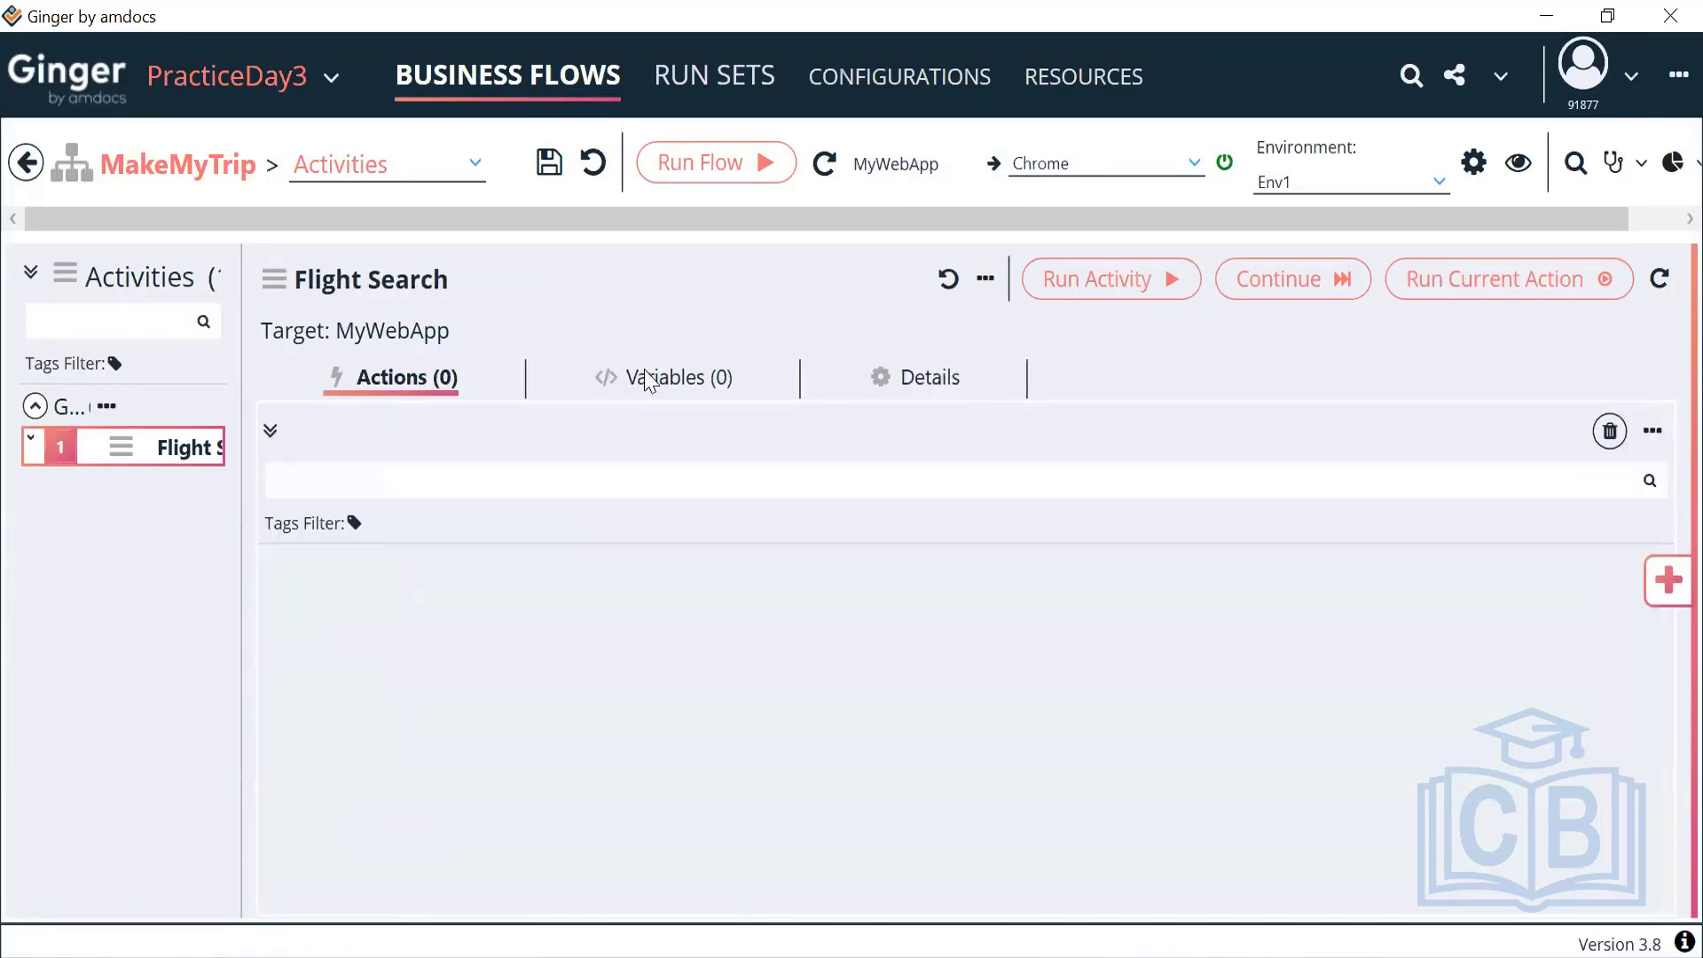
left_click(650, 377)
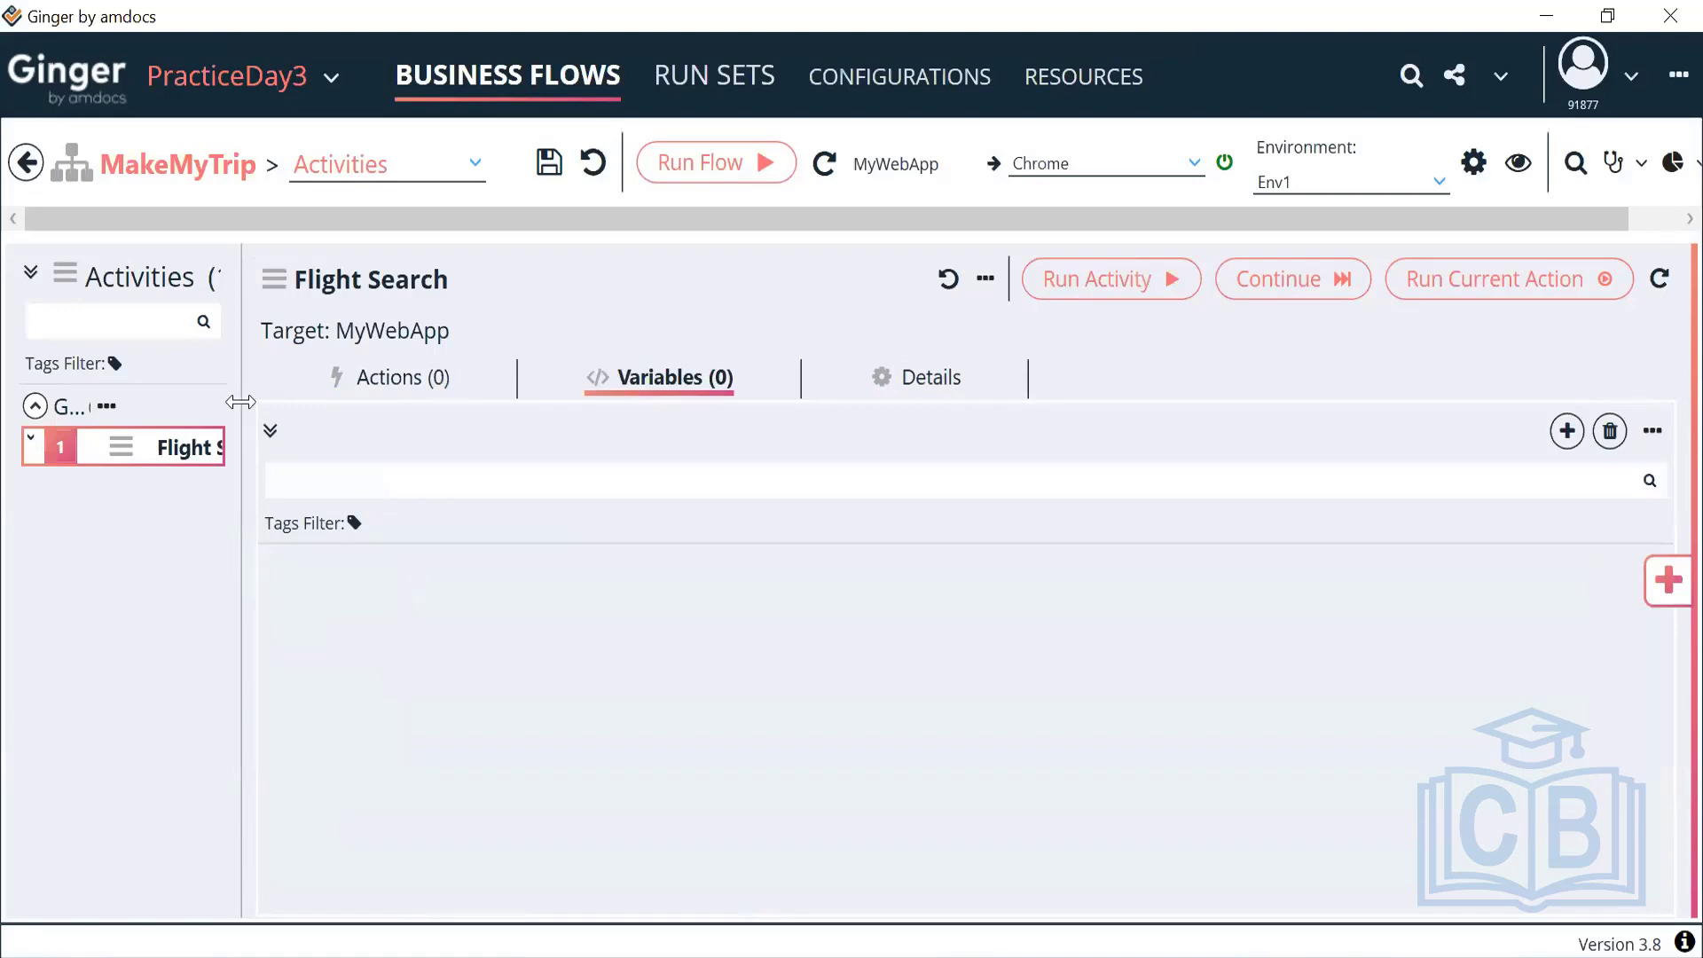
left_click_drag(240, 402, 379, 401)
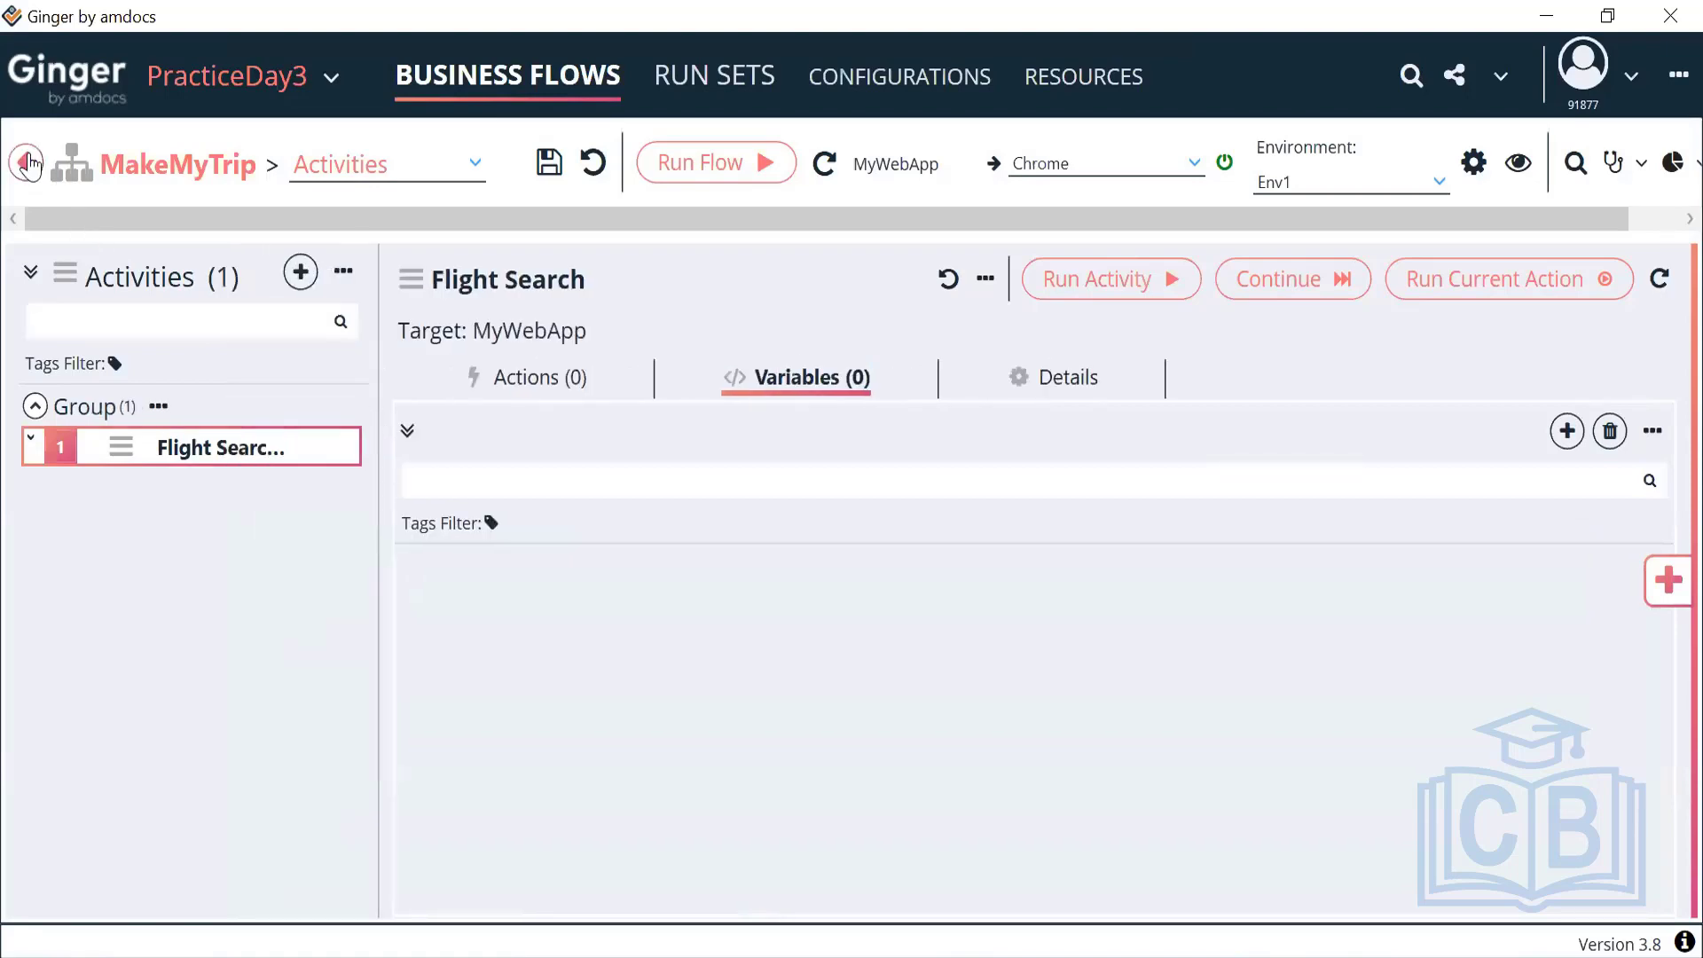
left_click(29, 162)
double_click(164, 395)
left_click(546, 383)
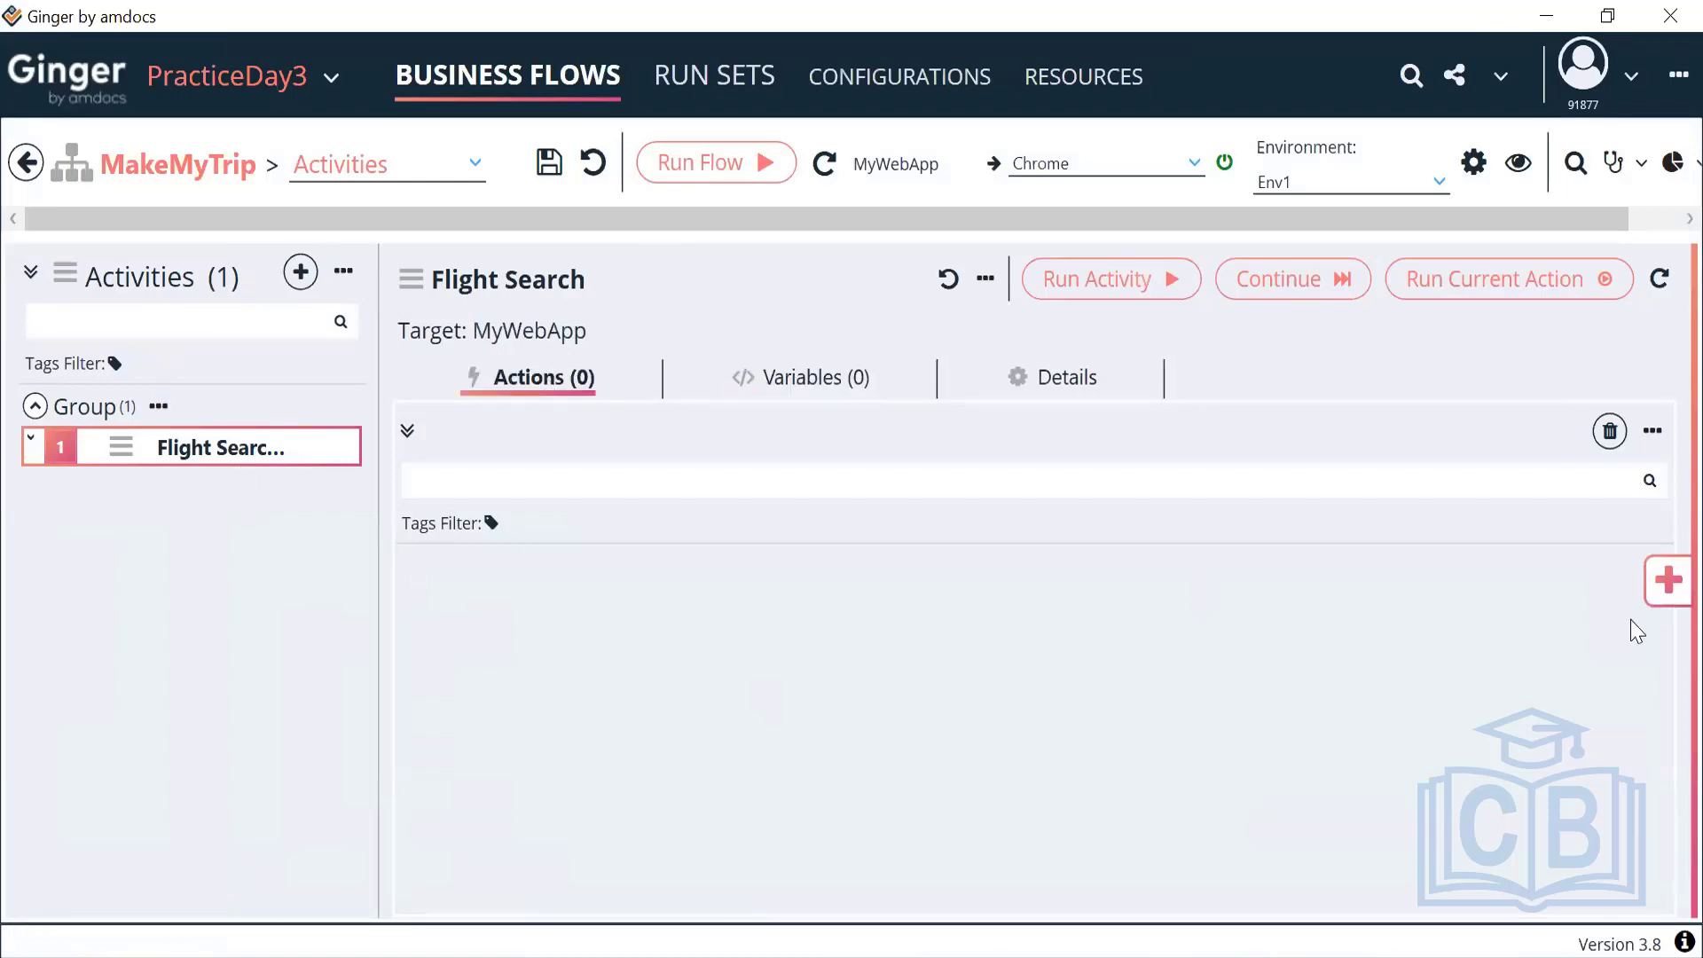
Step: Add a Browser Action from the platform actions library to the Flight Search activity and open its operation settings
left_click(1665, 592)
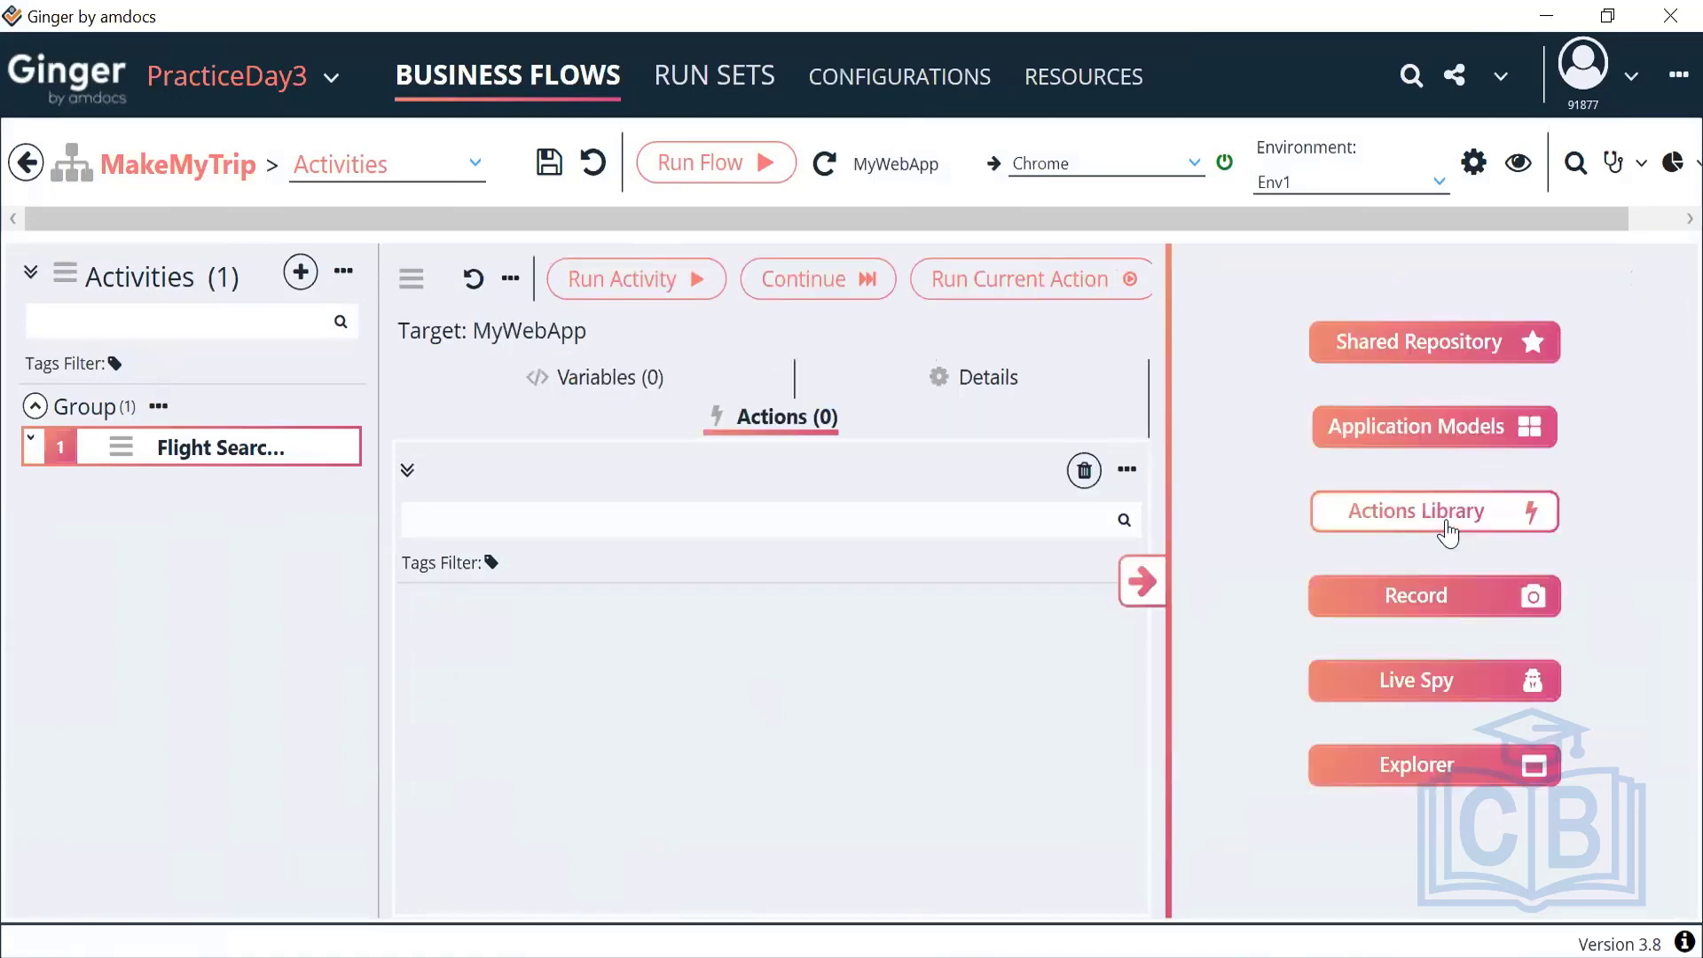
left_click(1445, 530)
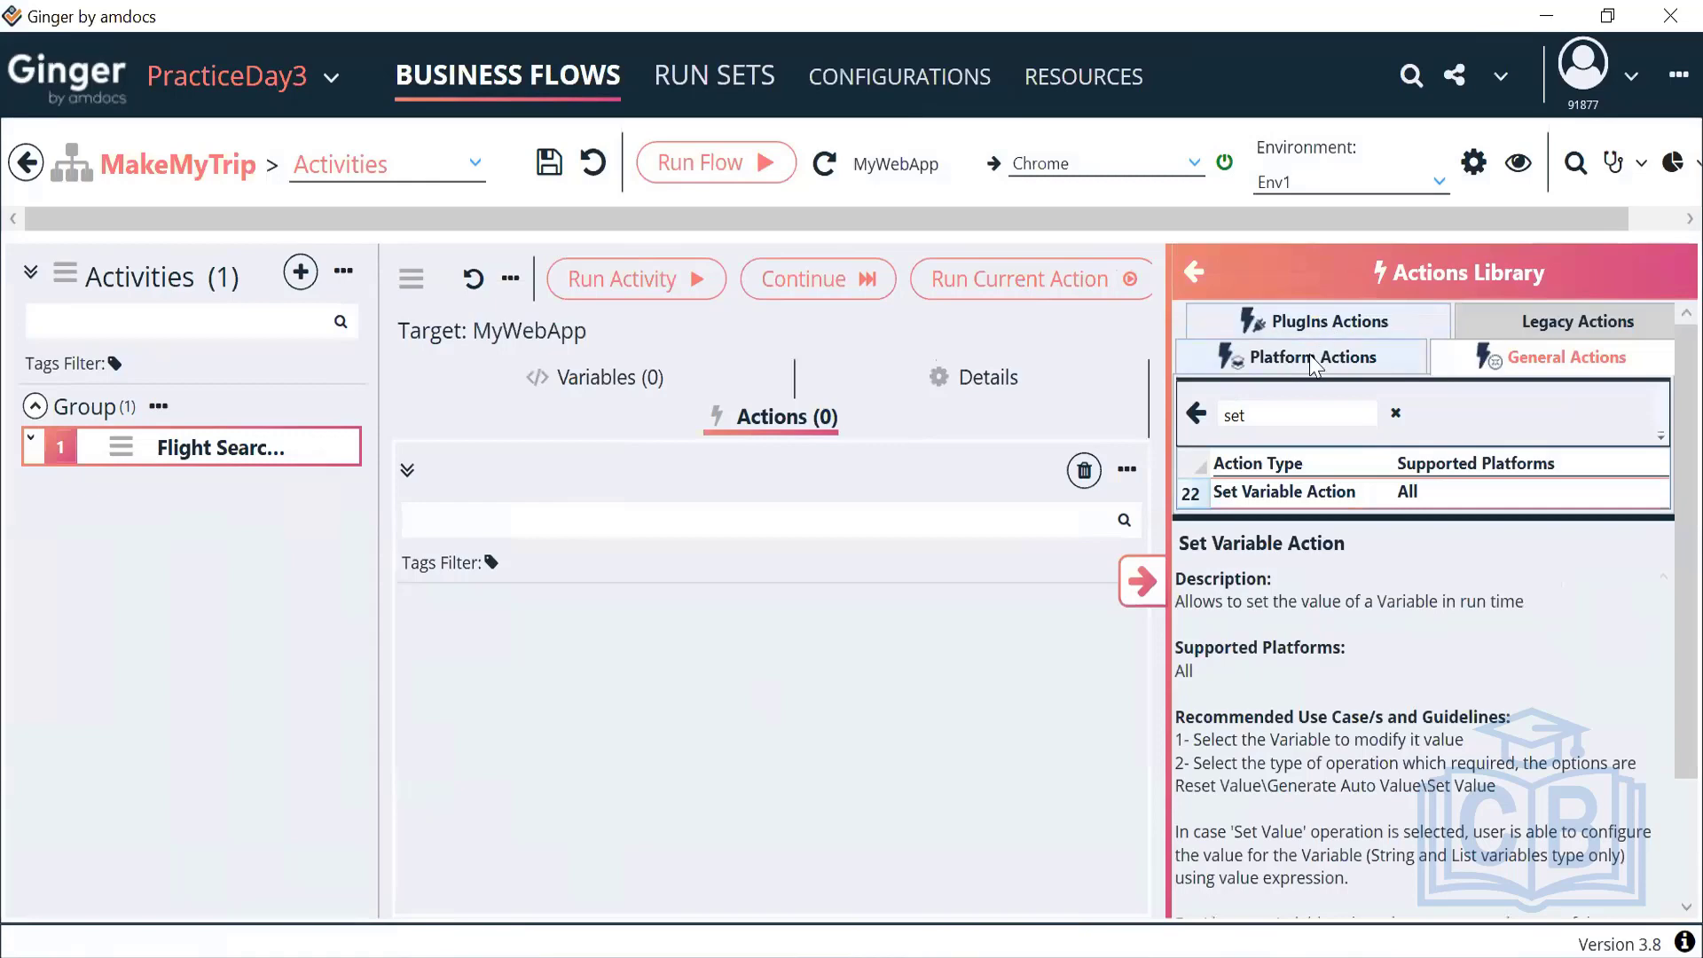
left_click(1314, 358)
double_click(1280, 491)
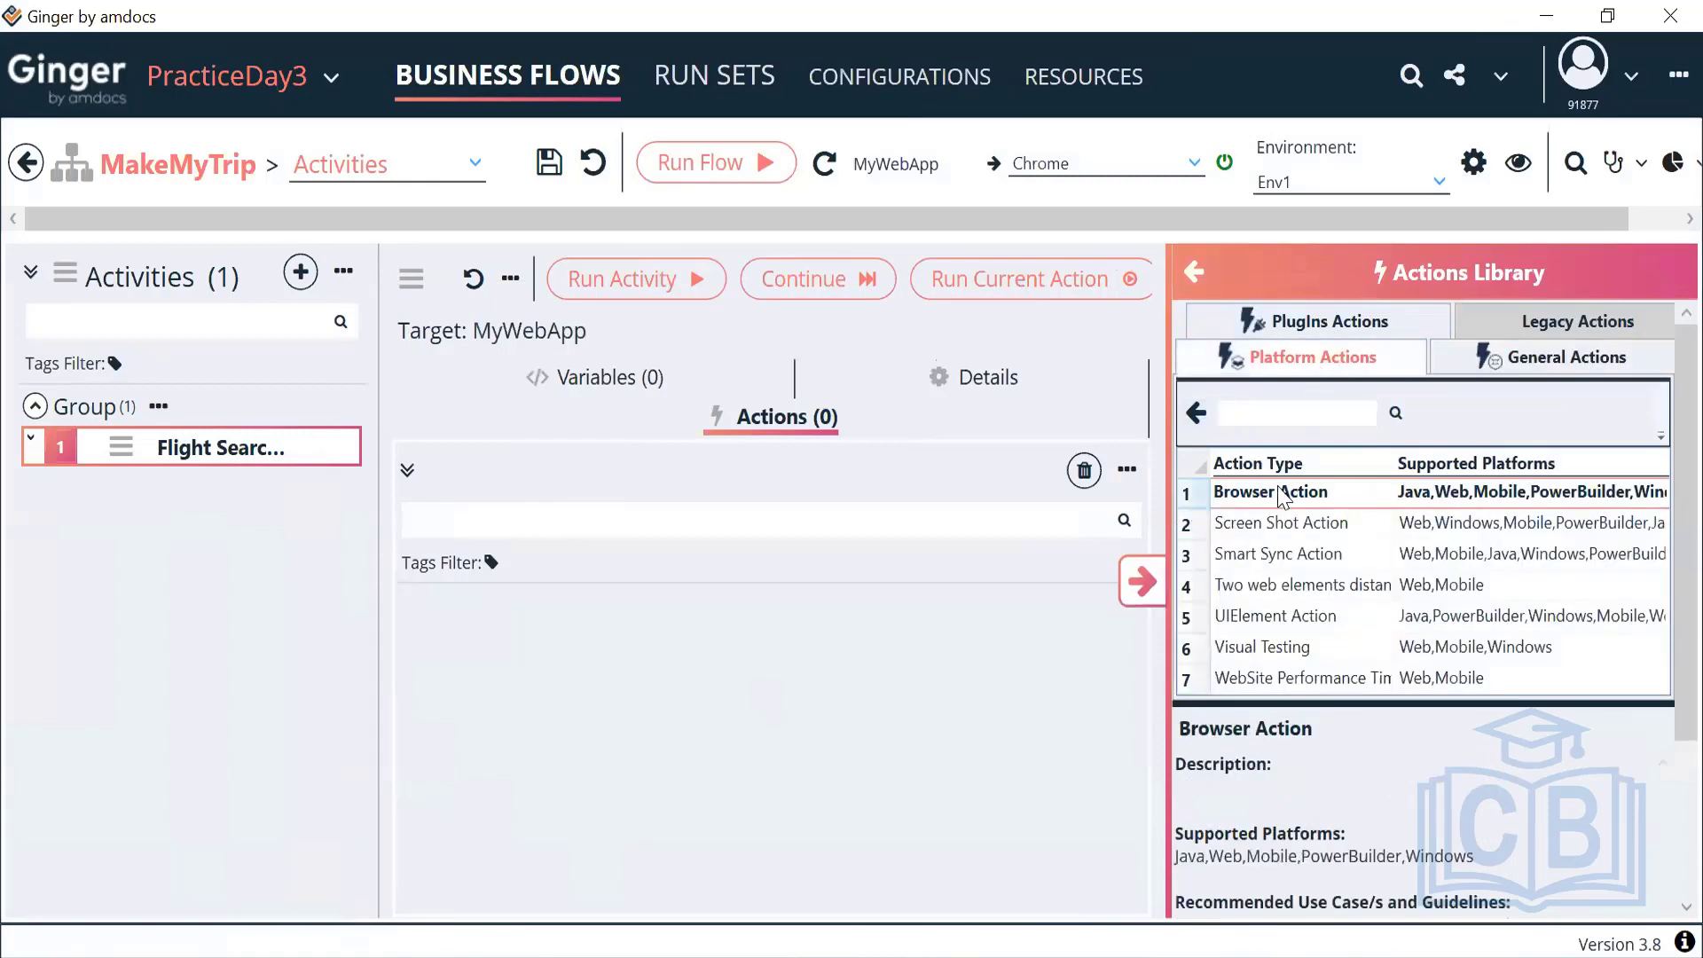
left_click(1143, 585)
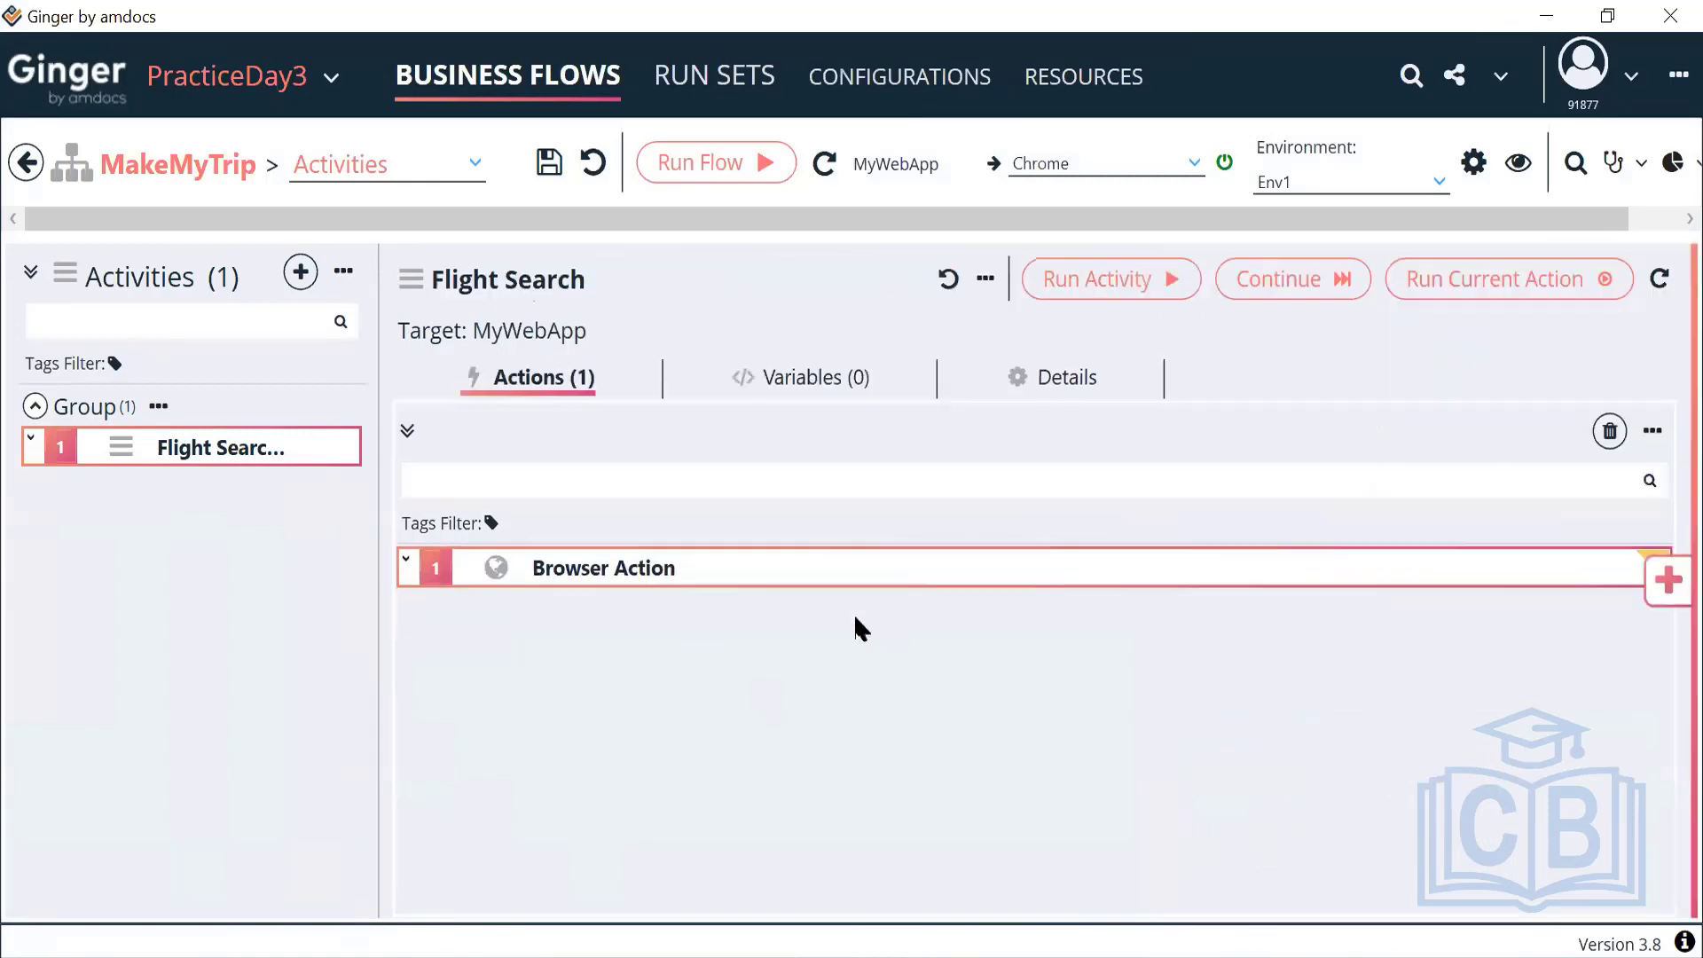
double_click(782, 568)
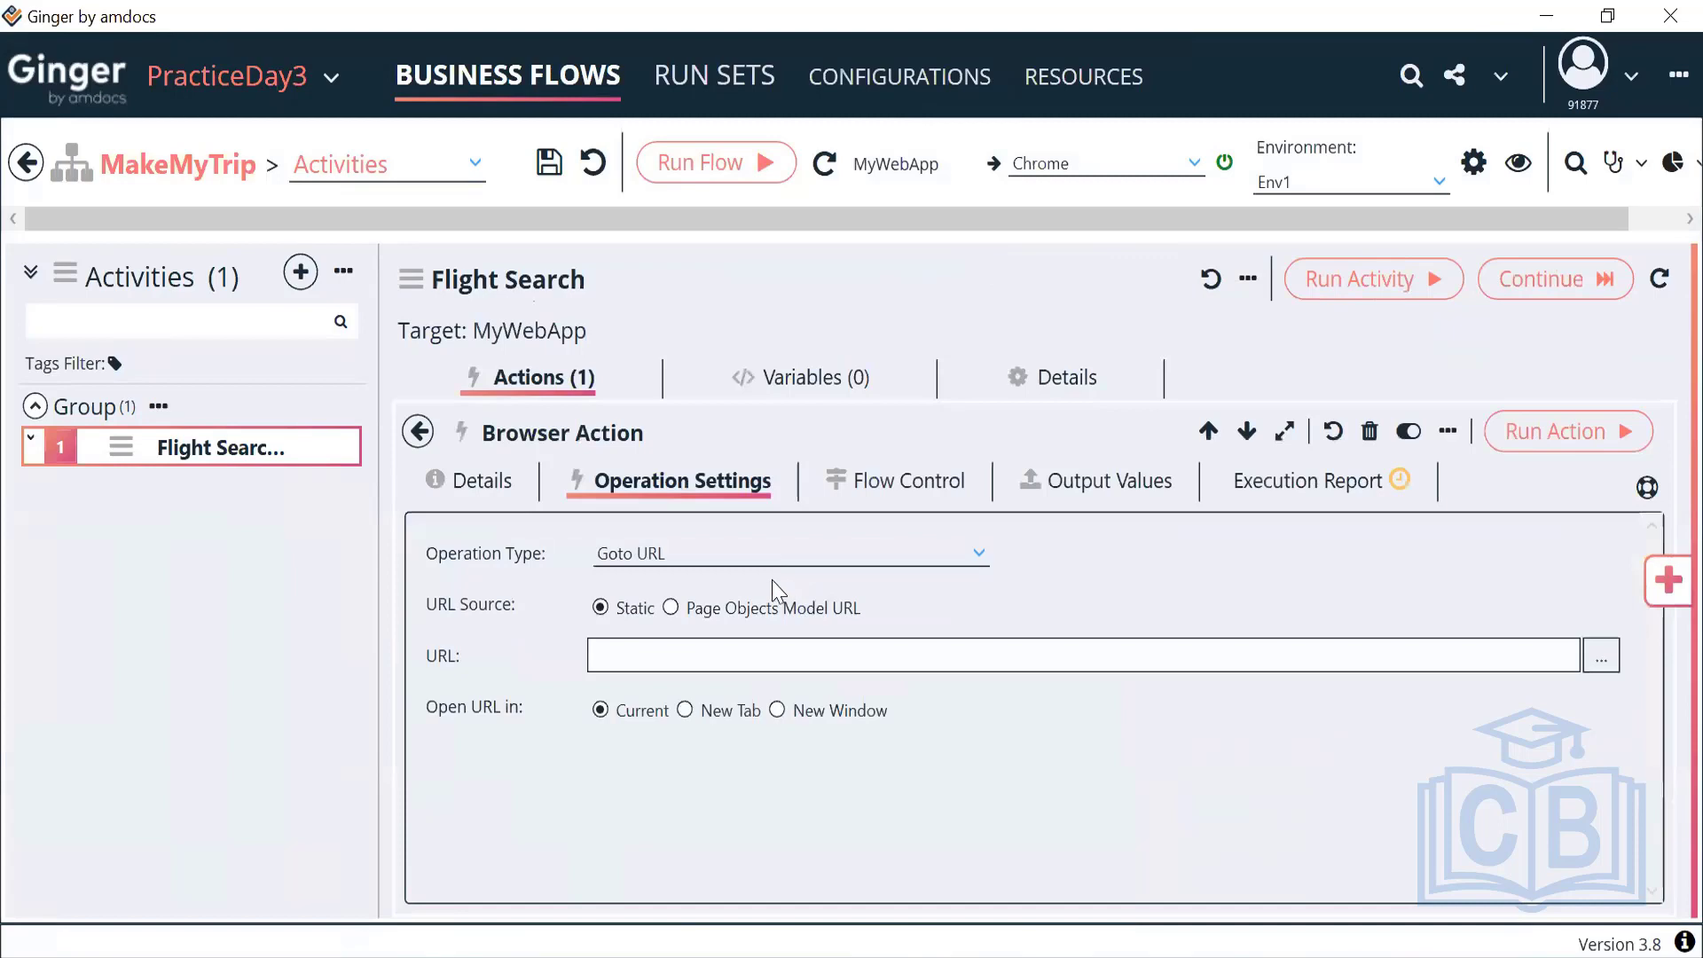
left_click(669, 670)
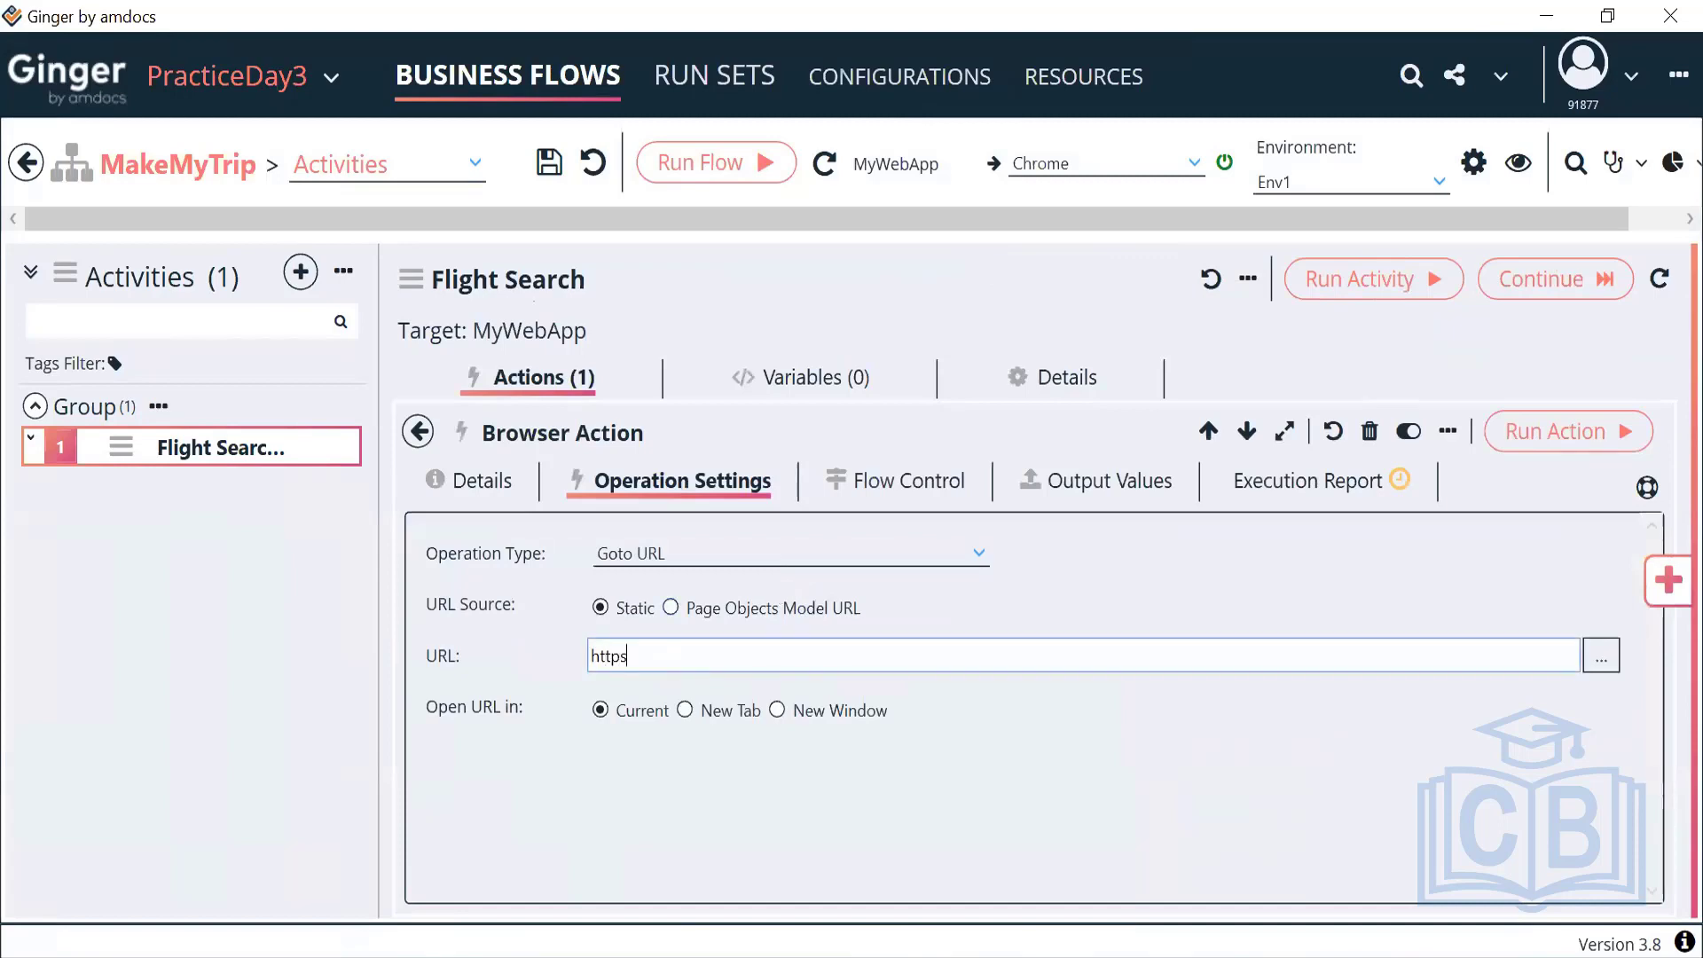
type("ht")
key("BackSpace")
key("BackSpace")
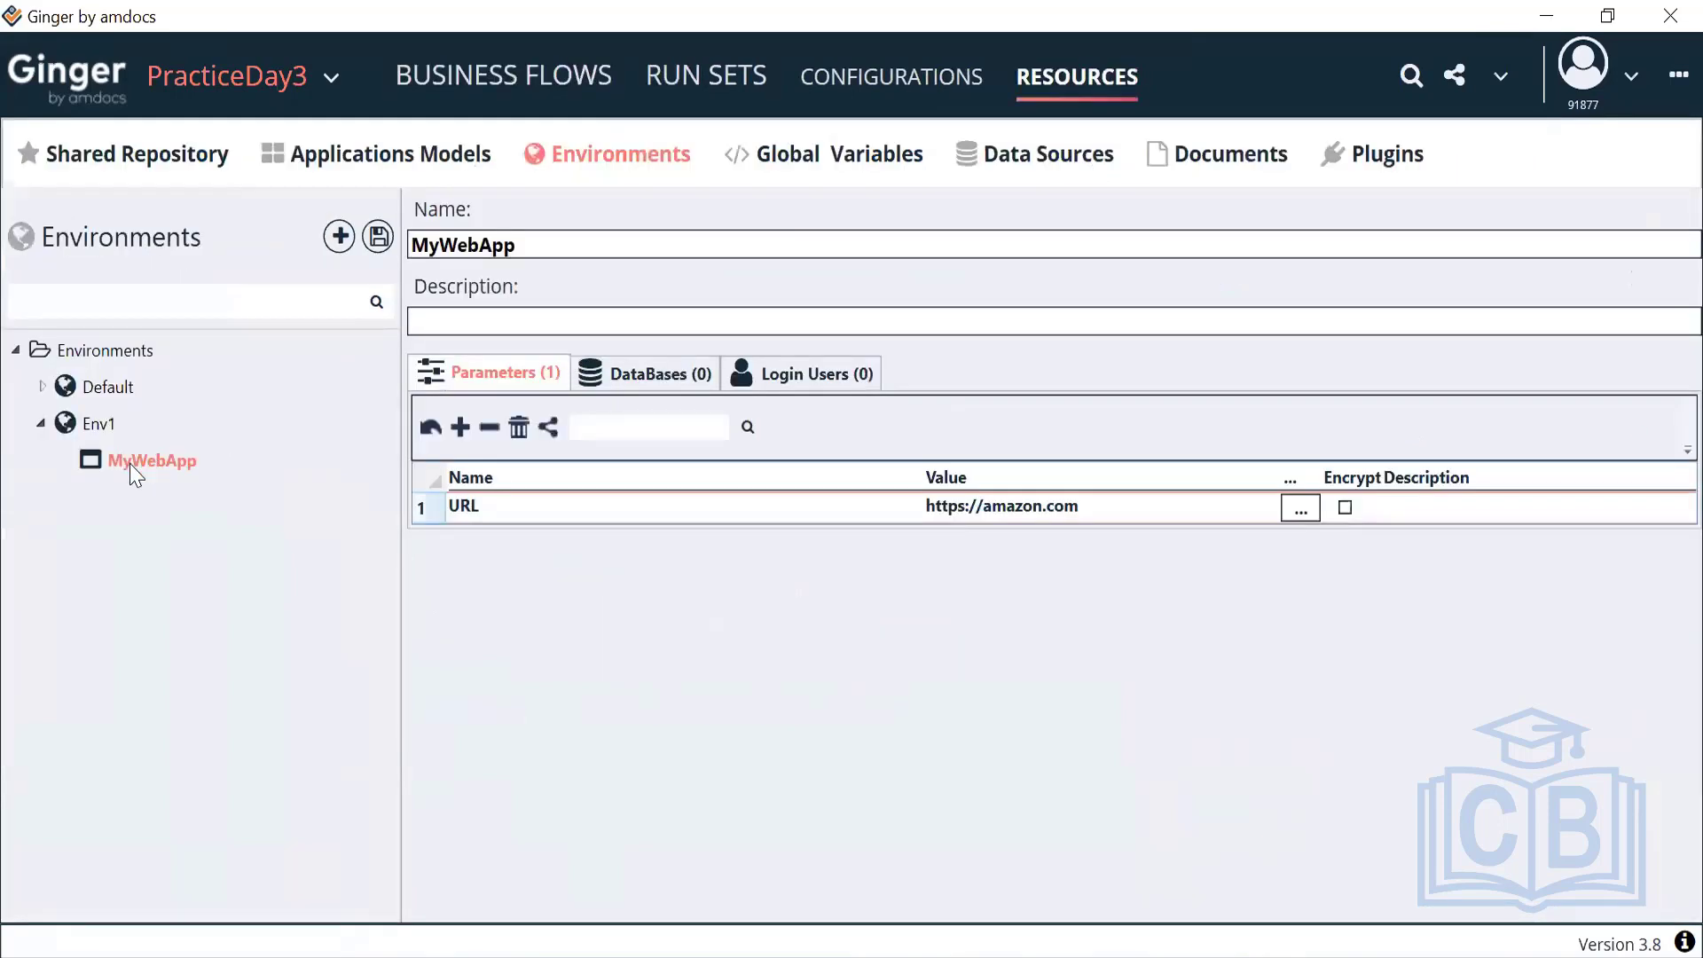
Step: Duplicate the Env1 environment in the project resources under the name "Env2"
left_click(99, 429)
right_click(99, 431)
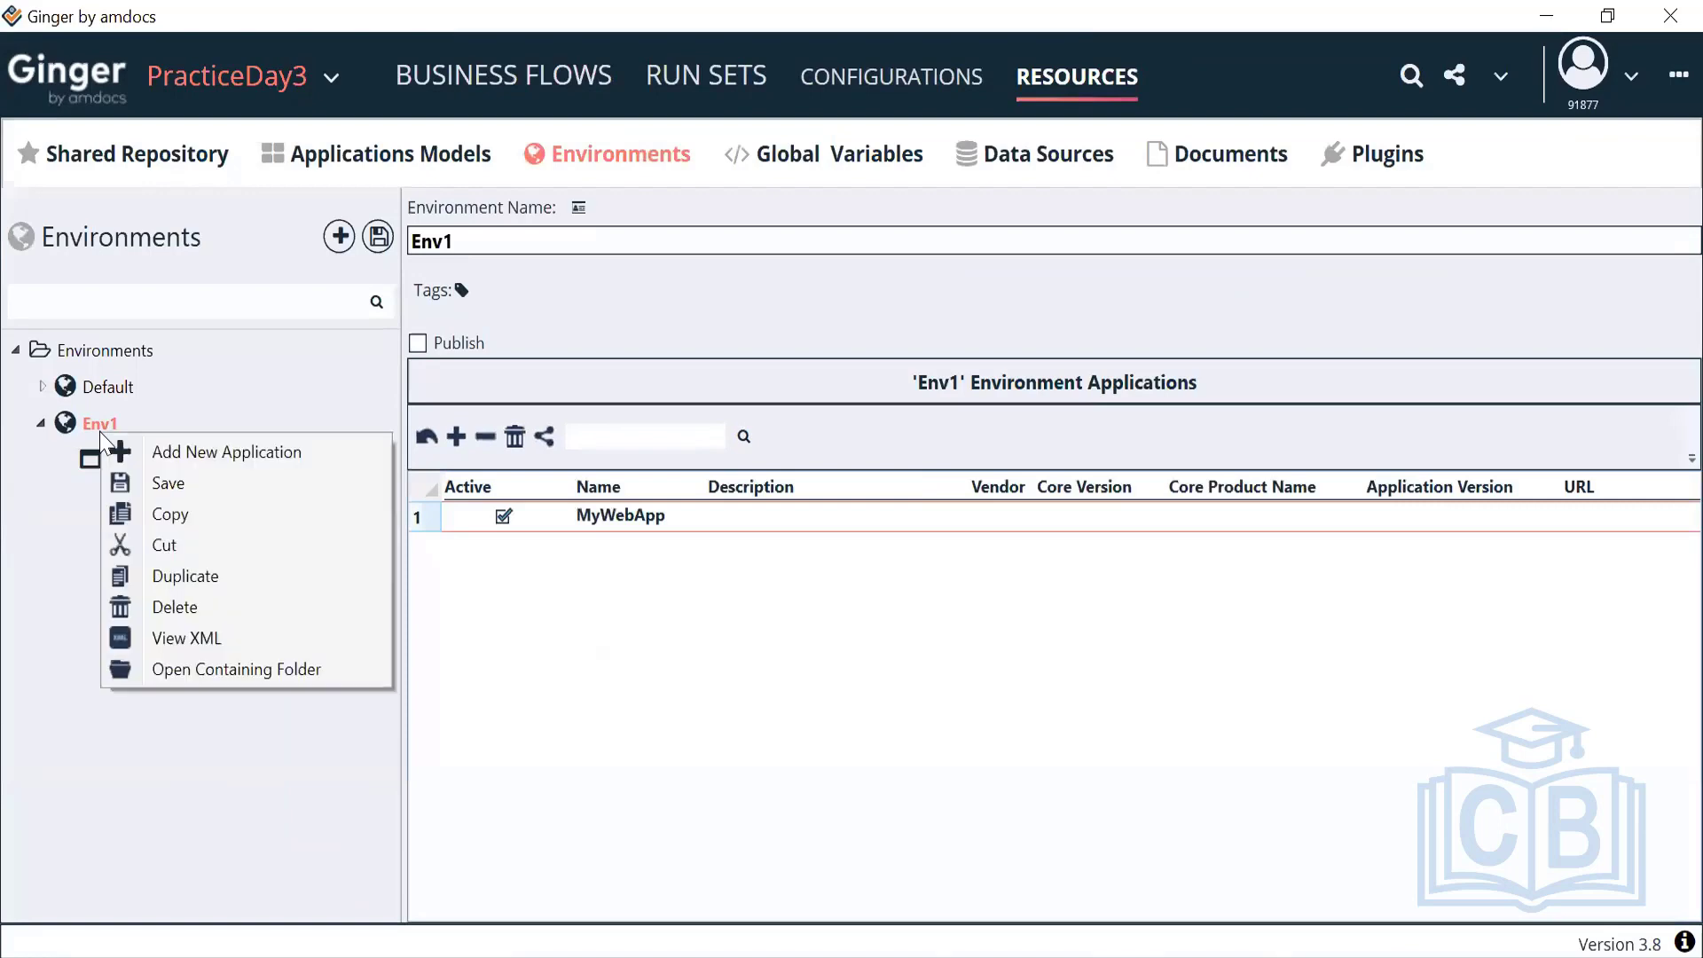
left_click(182, 575)
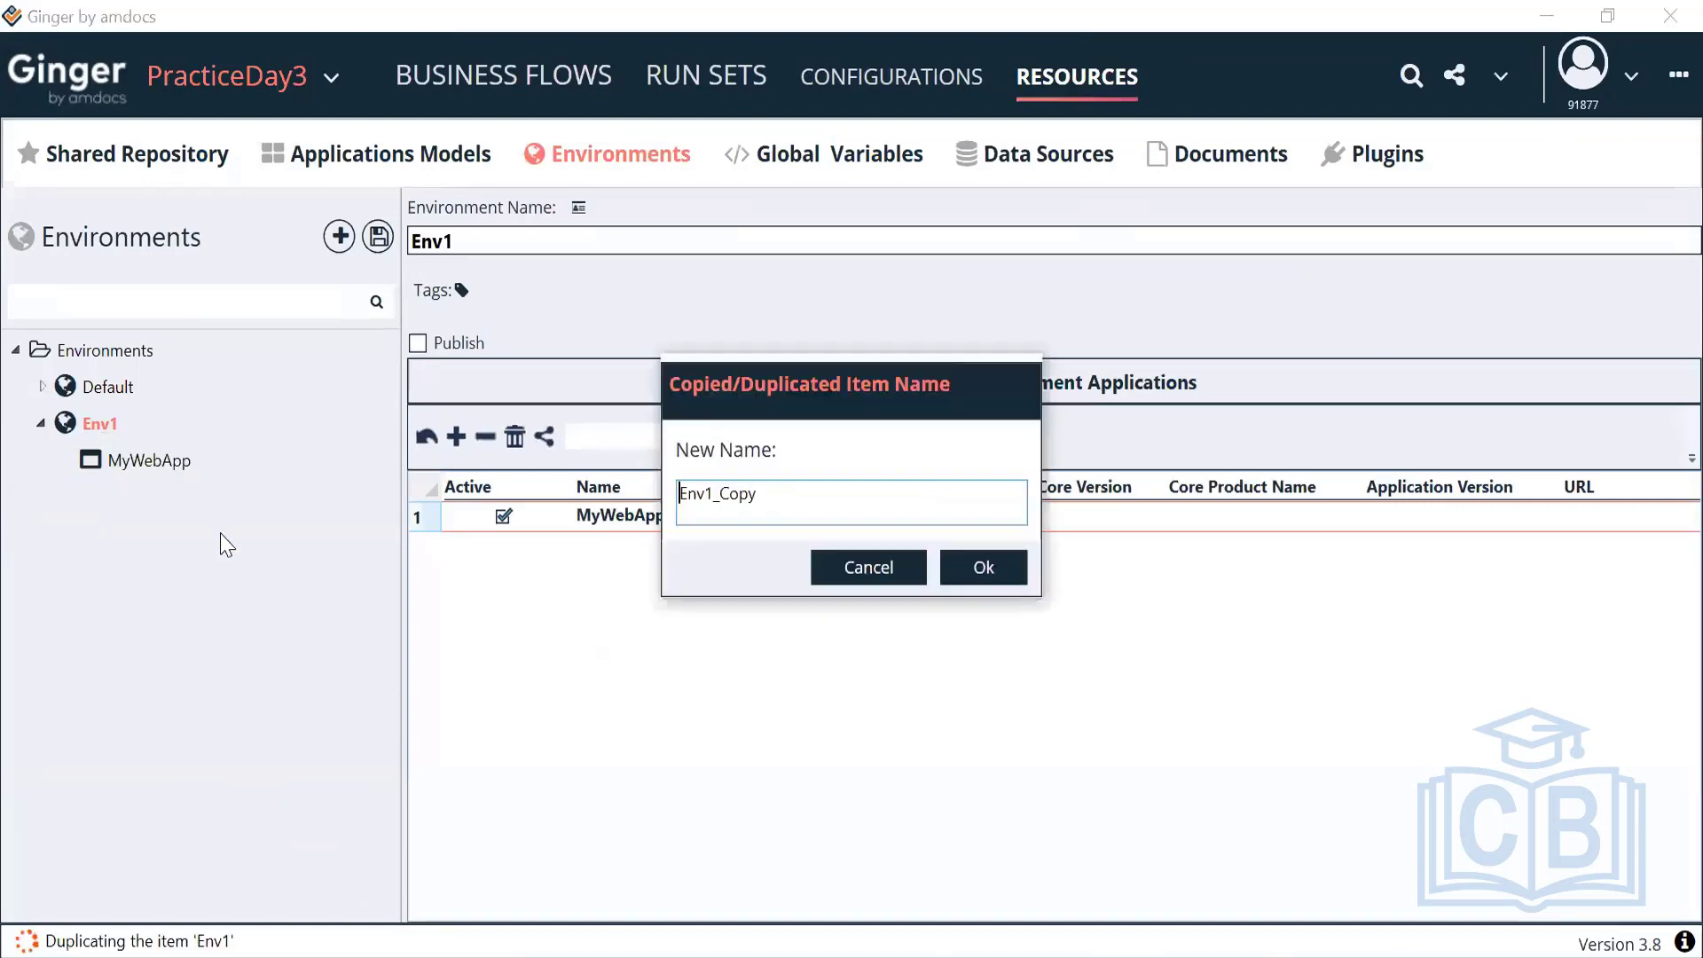
left_click_drag(705, 497, 779, 494)
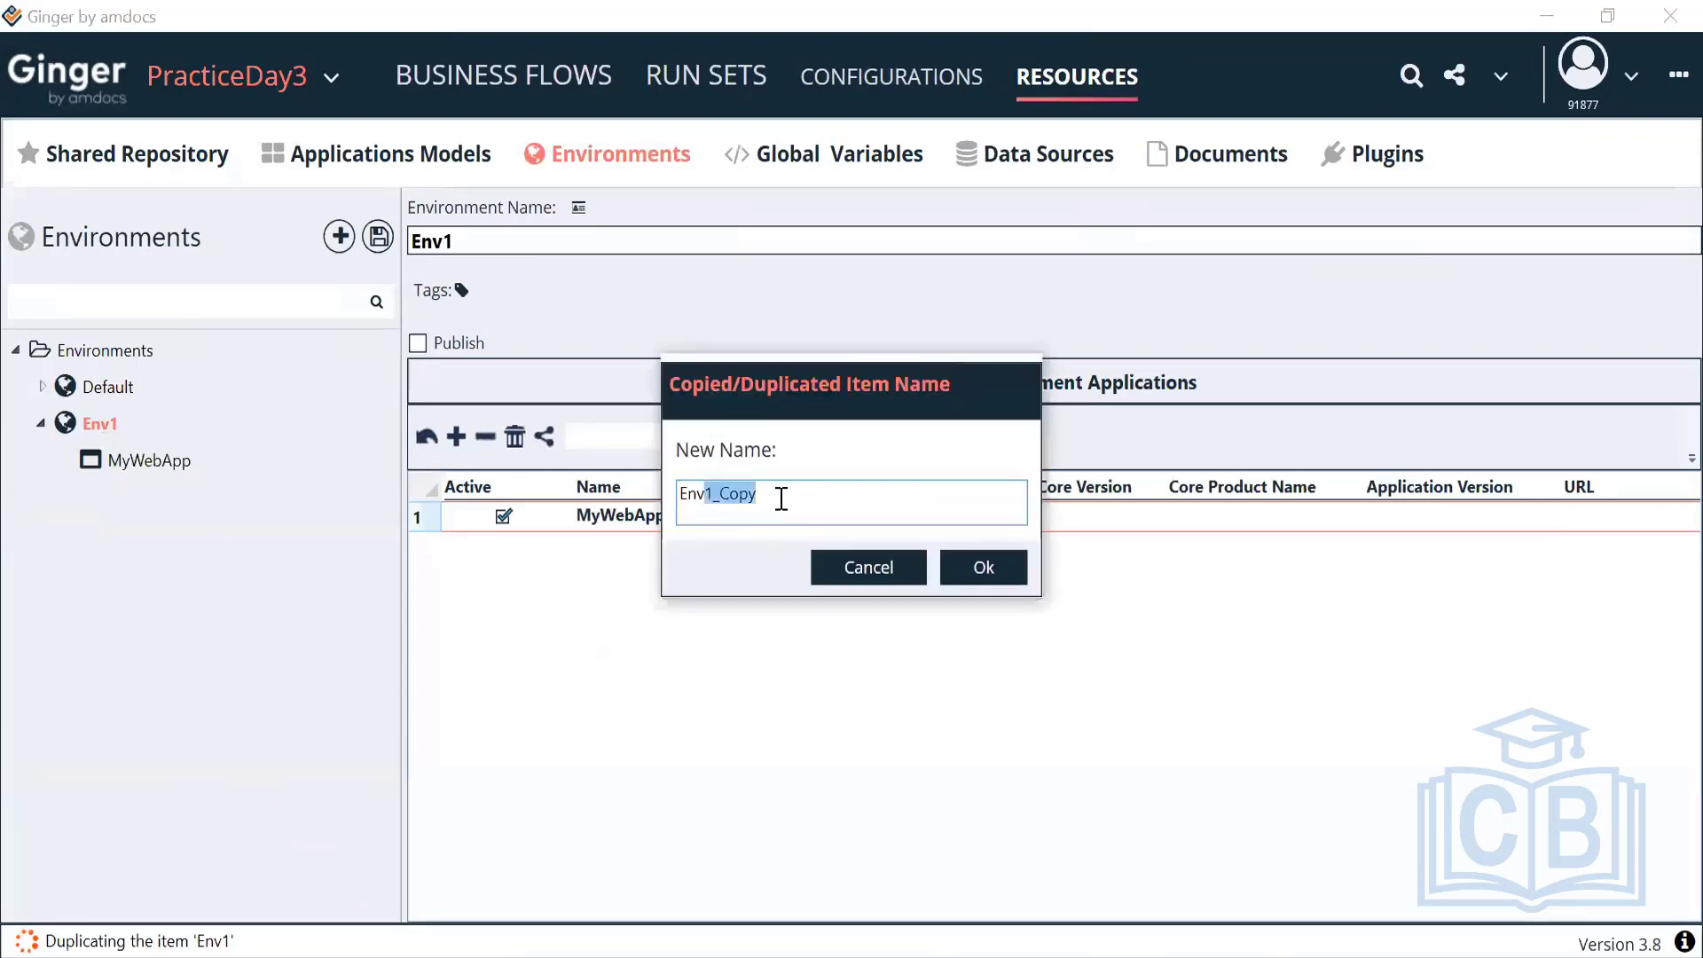
type("2")
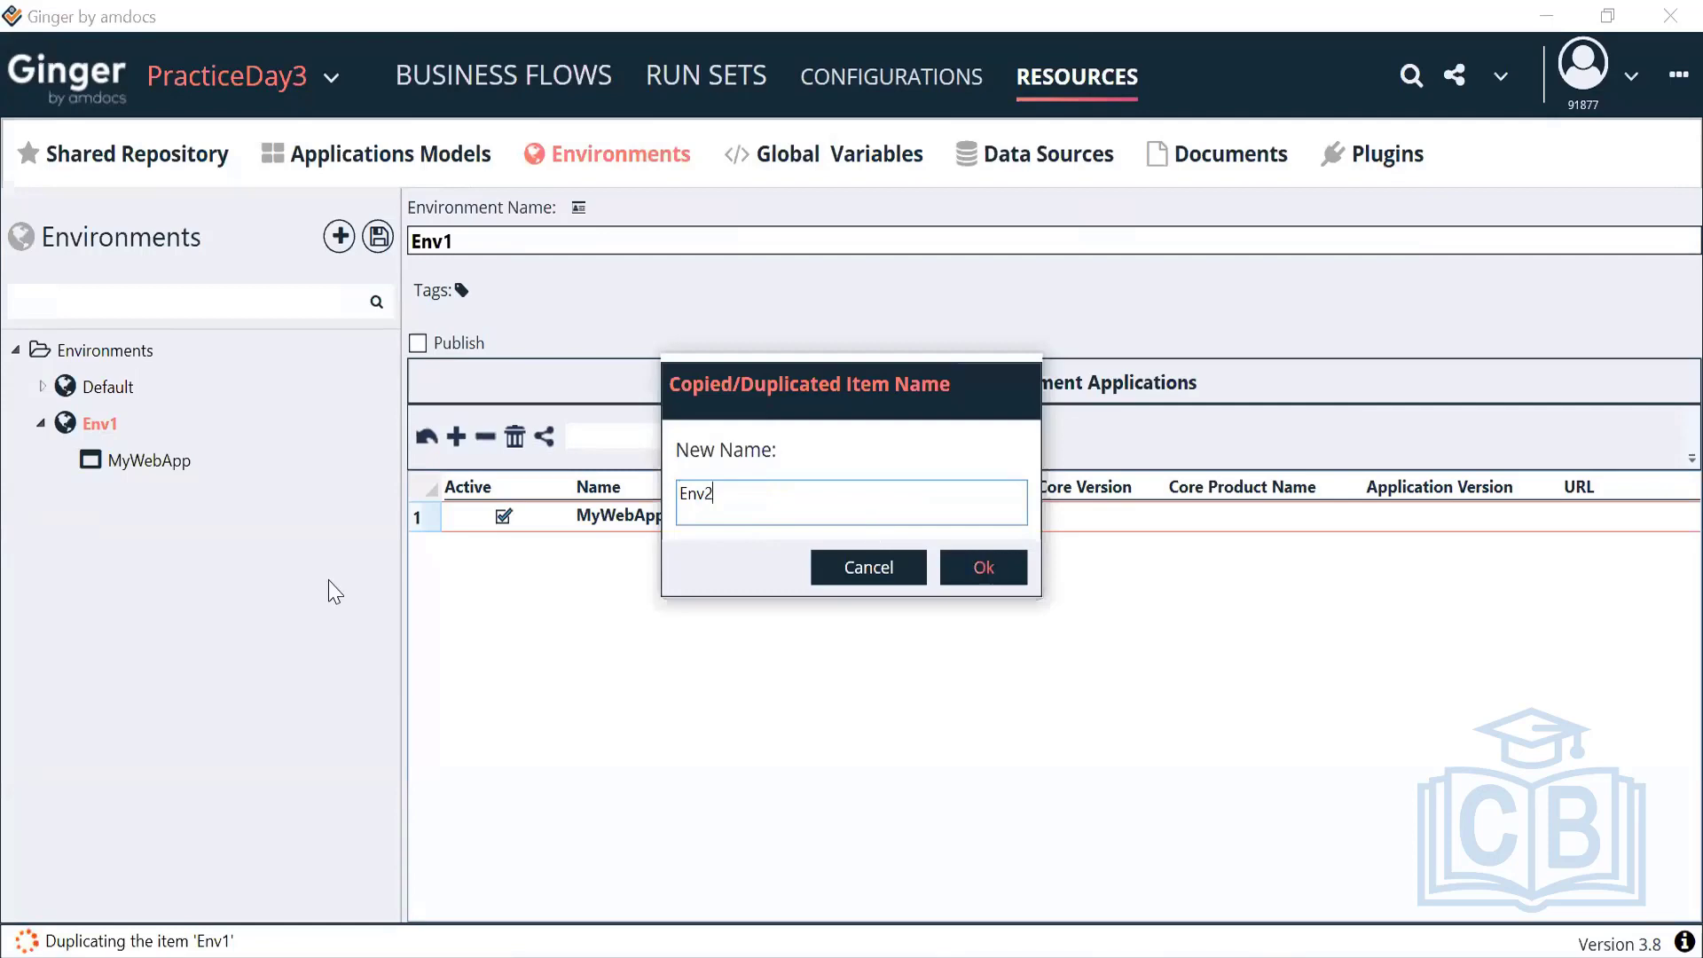
left_click(963, 570)
left_click(42, 496)
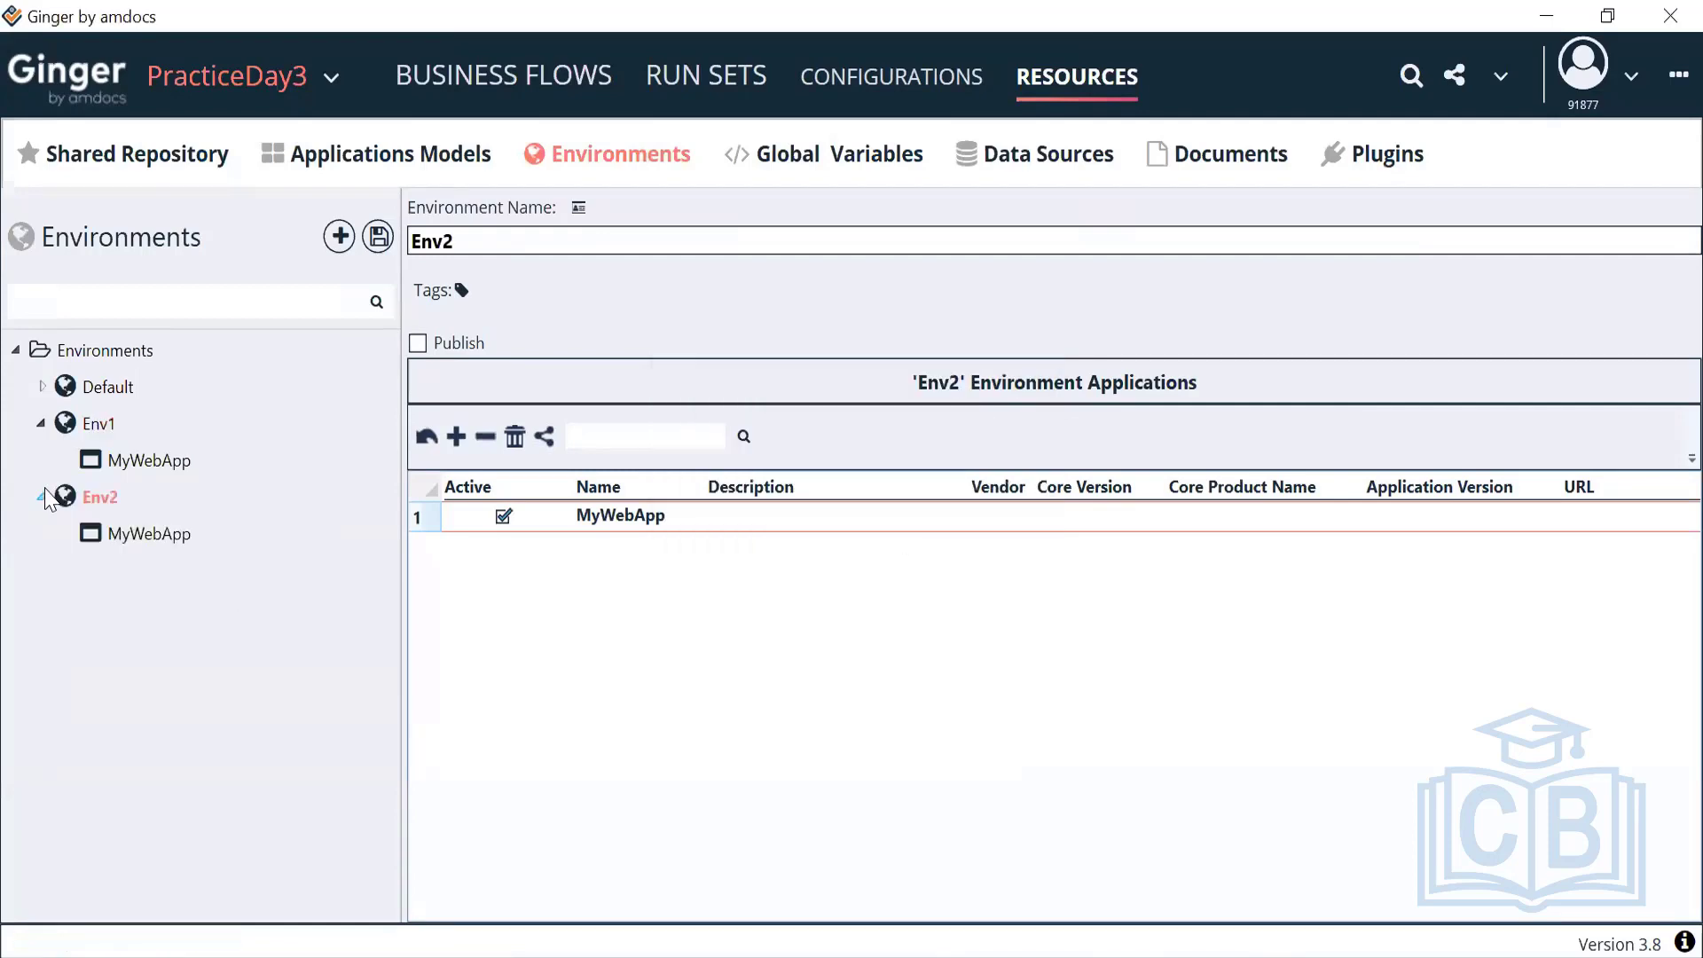
left_click(114, 536)
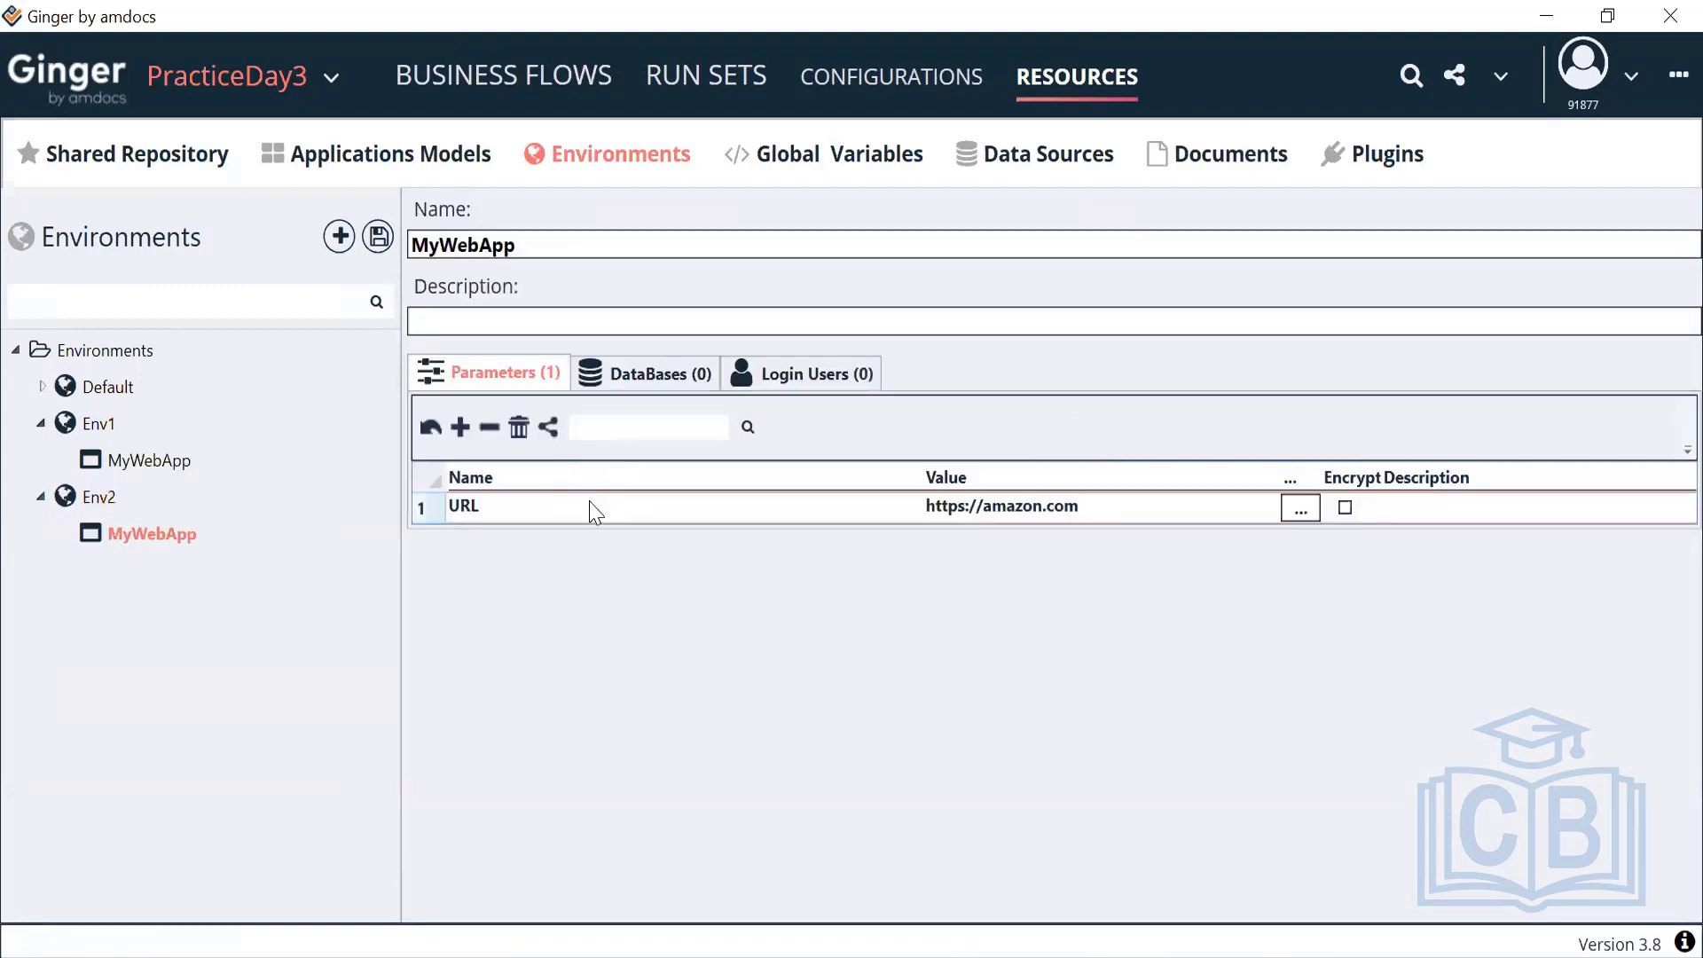
left_click(1009, 512)
left_click_drag(984, 504, 1097, 506)
type("makemytrip")
left_click(378, 238)
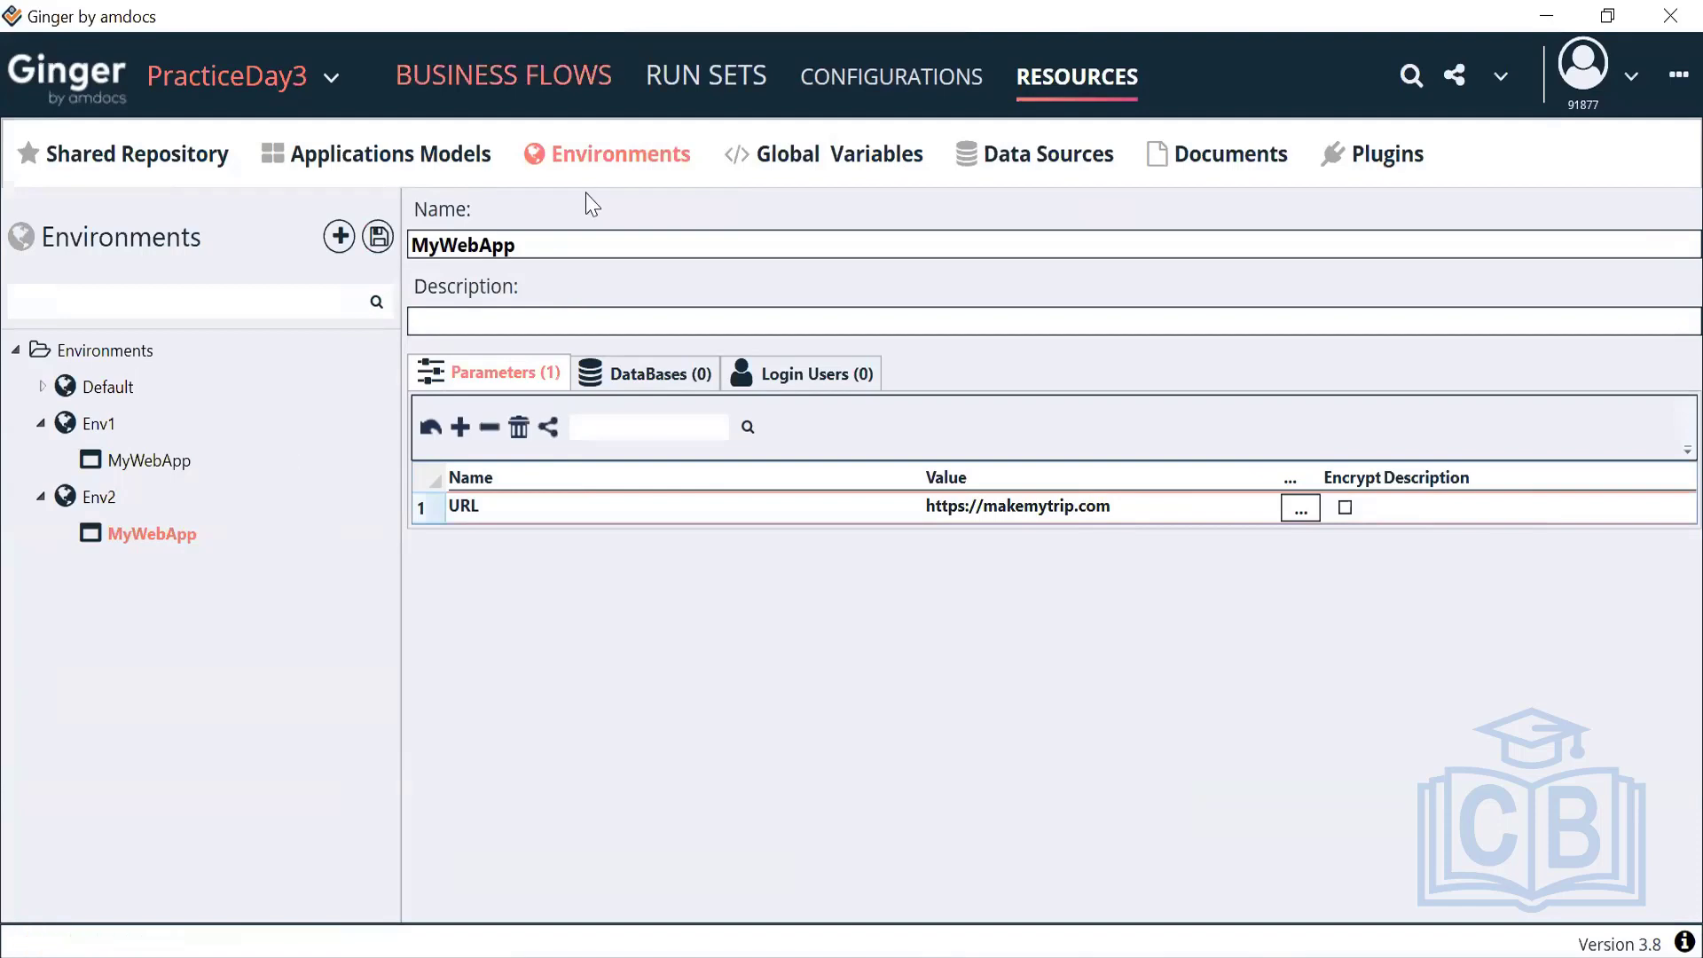
Step: Return to the MakeMyTrip business flow and select Env2 as its run environment
left_click(558, 81)
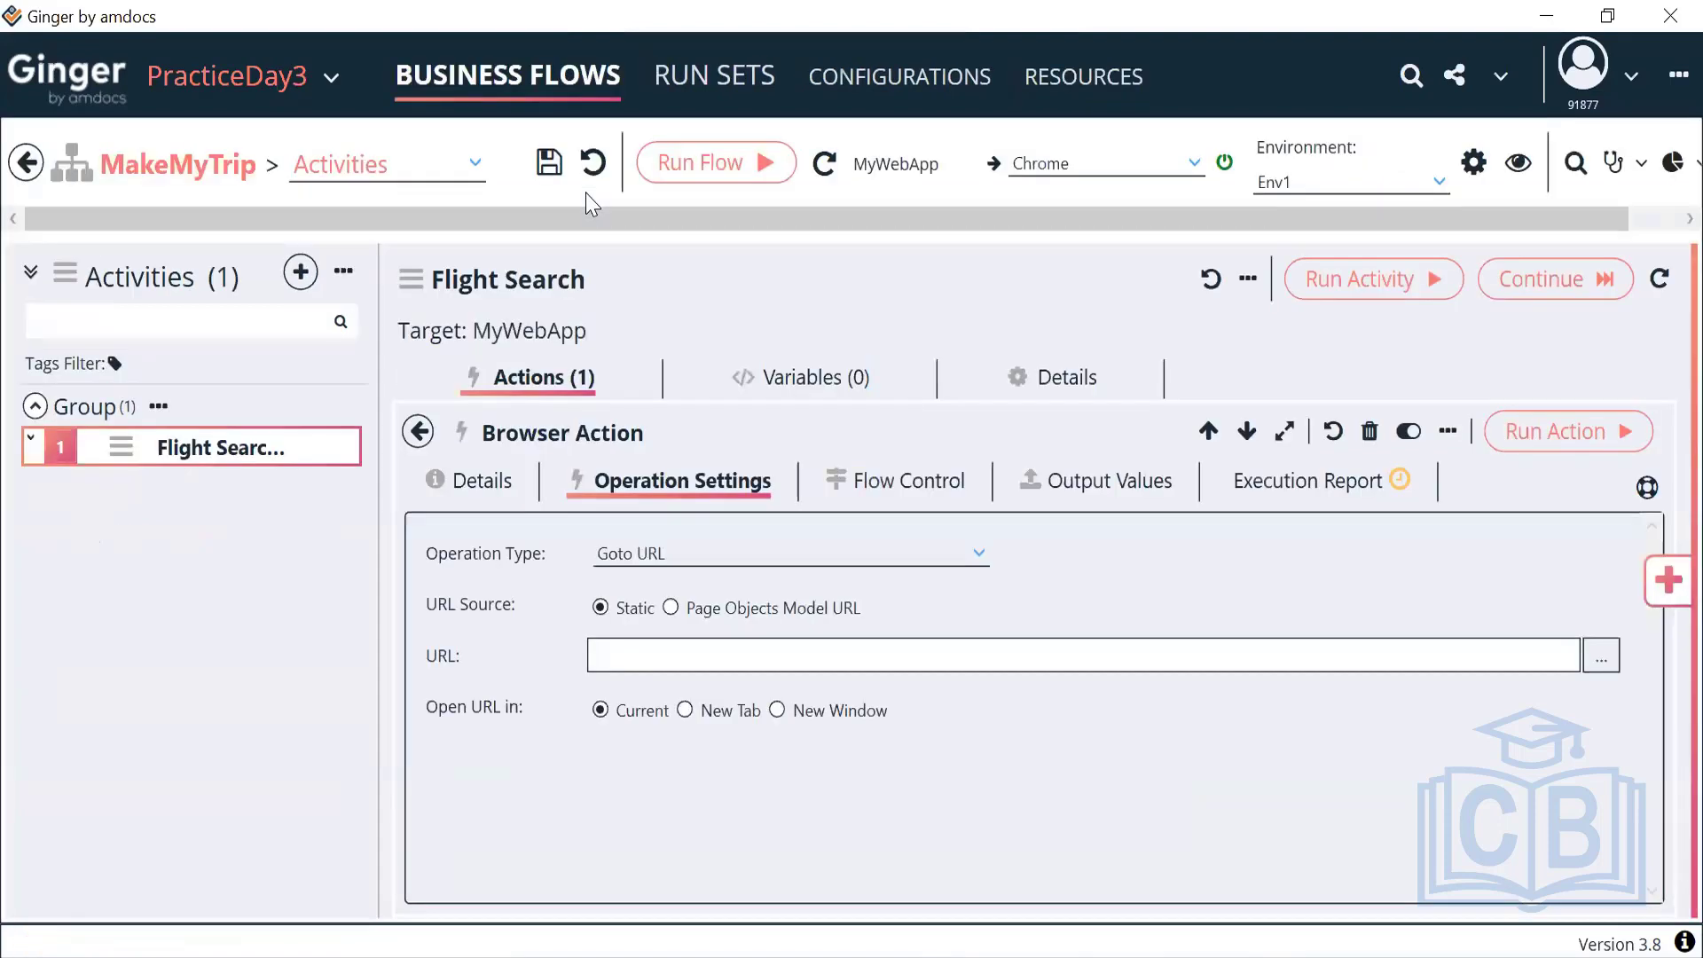
left_click(1401, 182)
left_click(1291, 278)
Step: Insert the URL global parameter of Env2's MyWebApp application into the value expression for the Browser Action's URL
left_click(1602, 656)
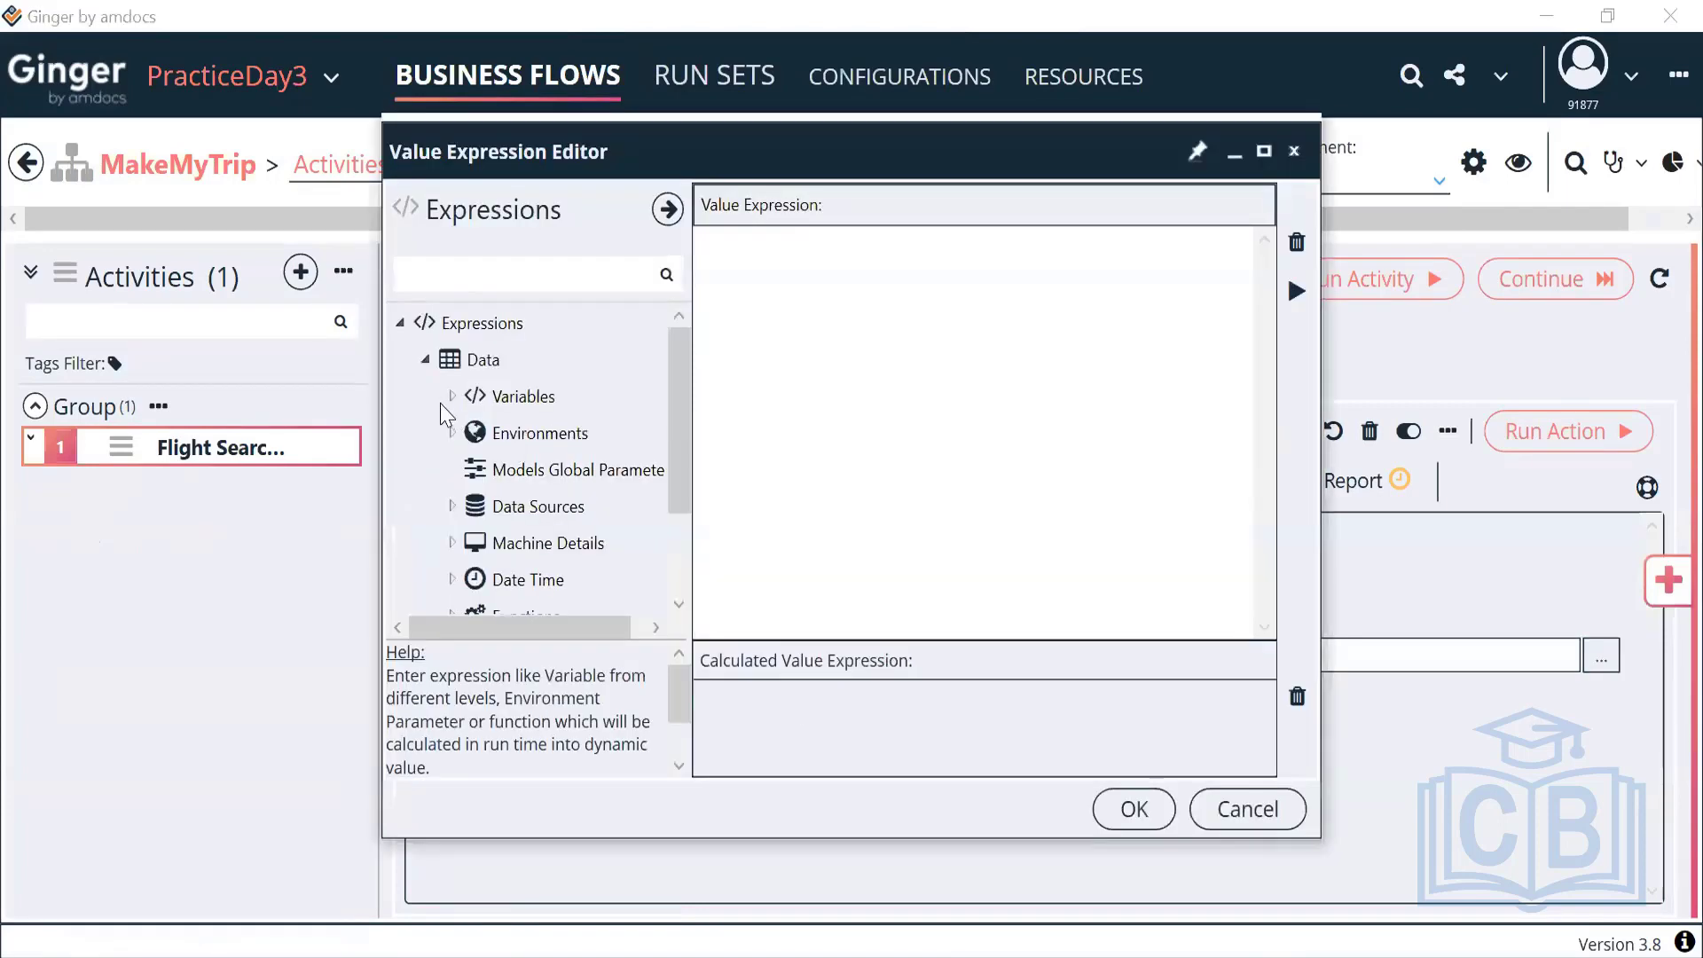
left_click(425, 360)
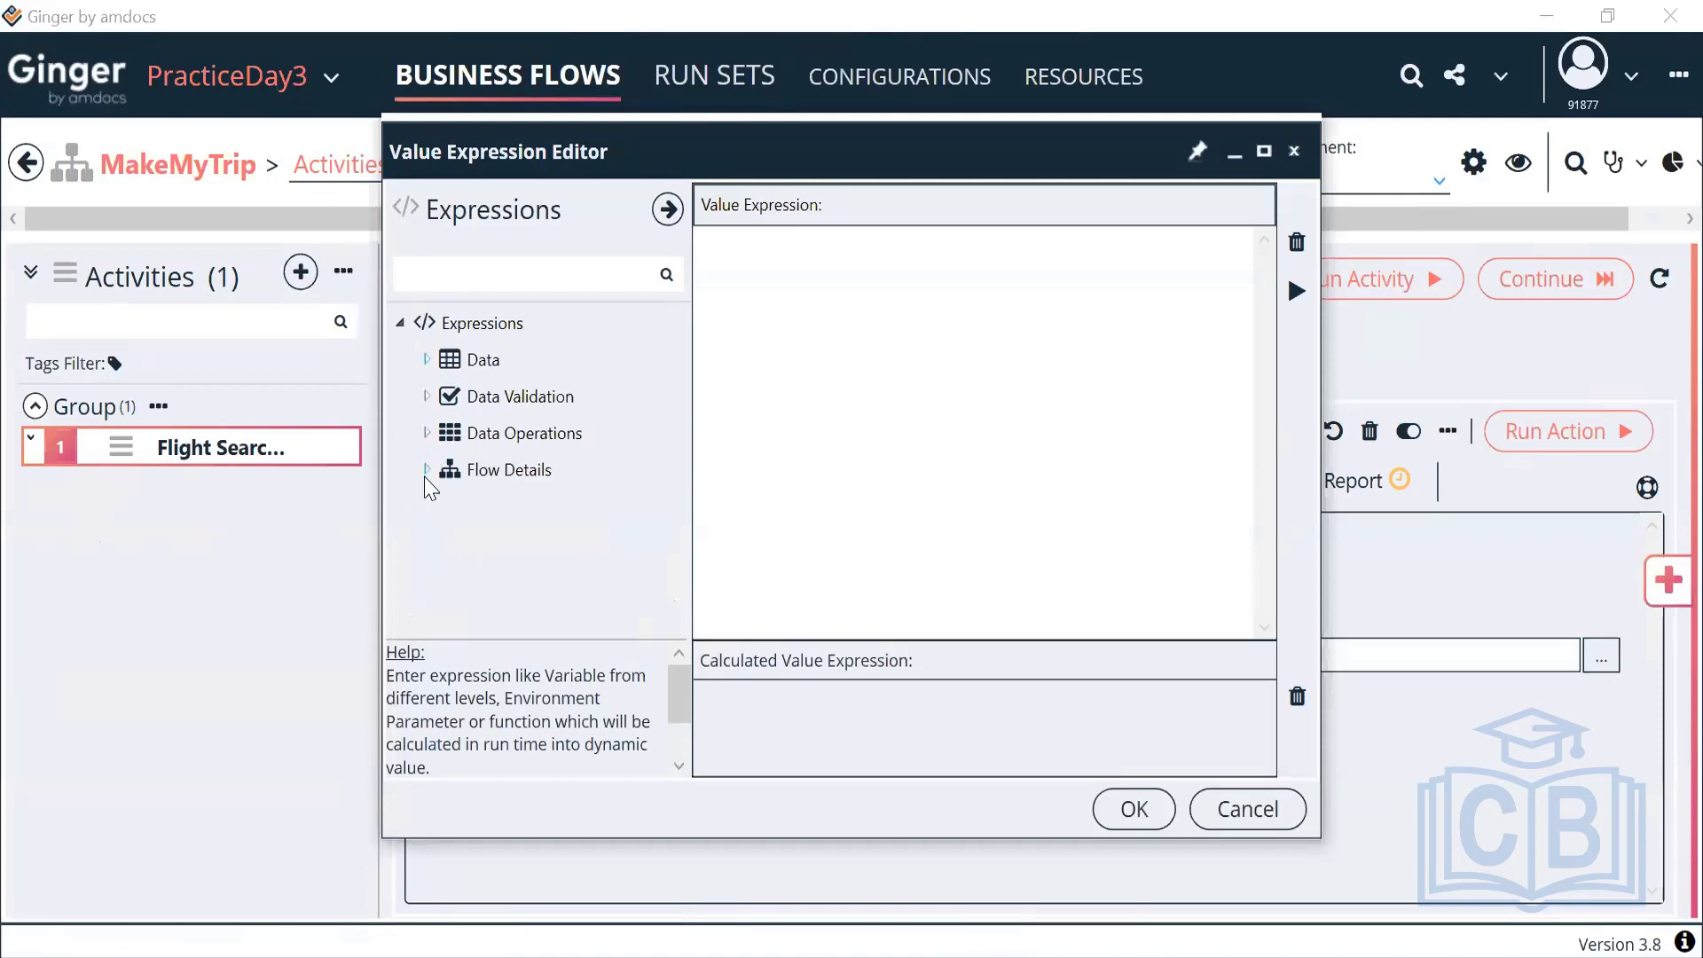
left_click(427, 358)
left_click(450, 432)
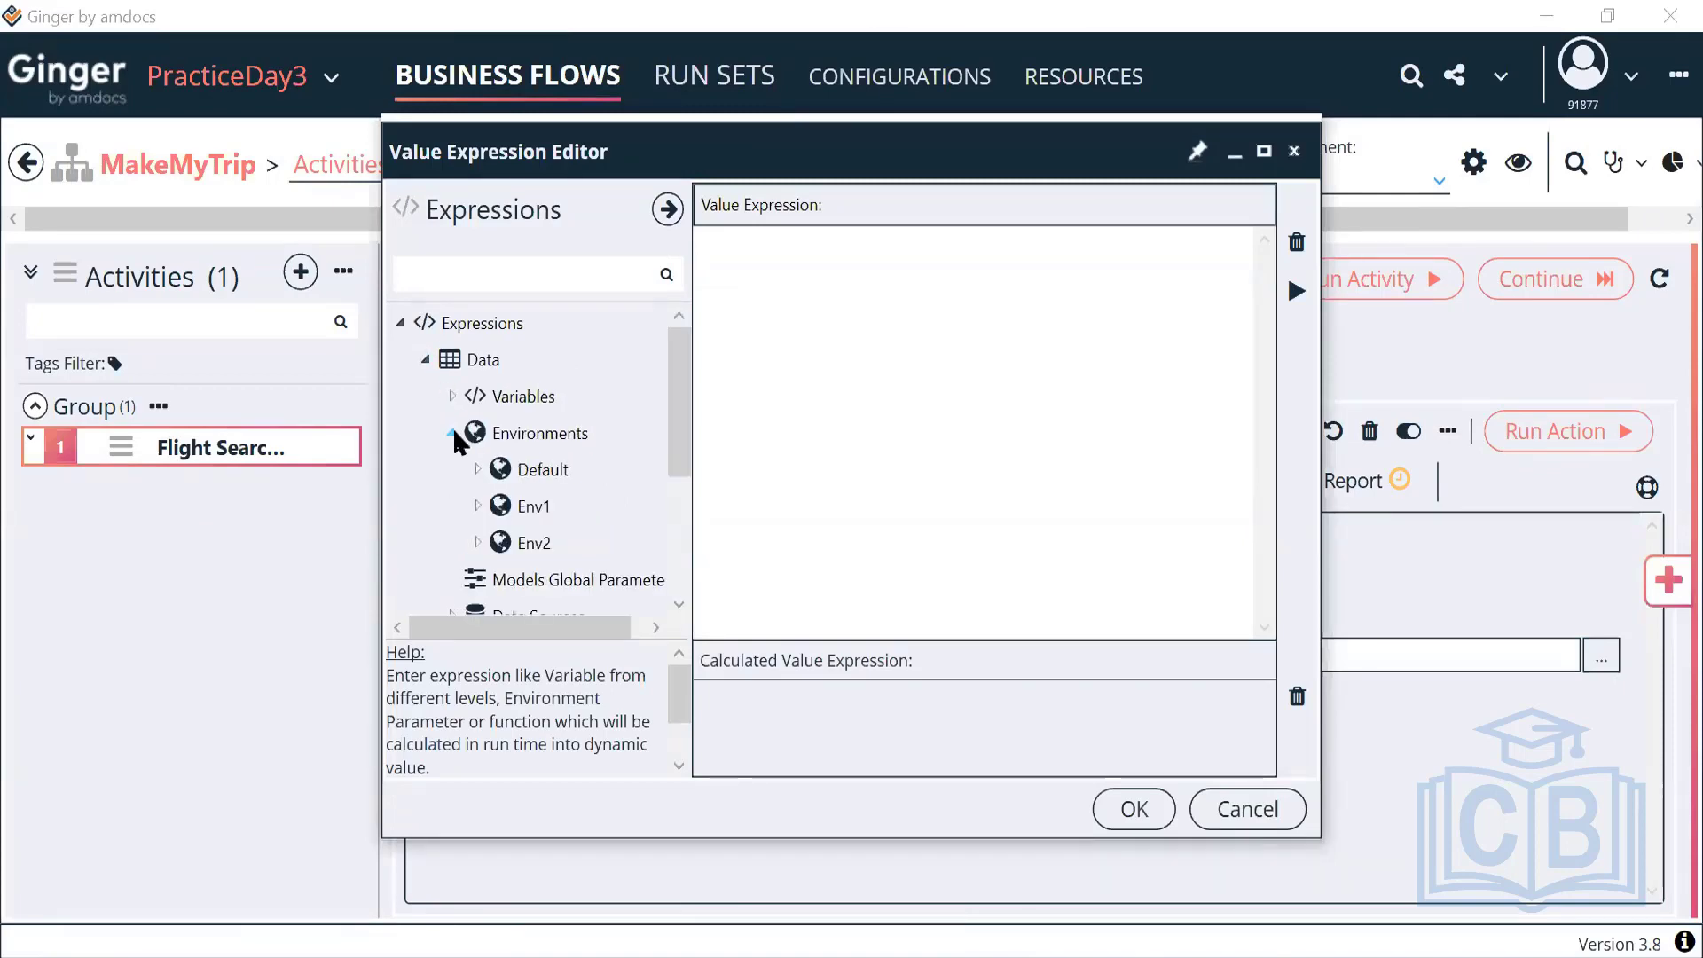
left_click(477, 542)
scroll(475, 536, "down", 3)
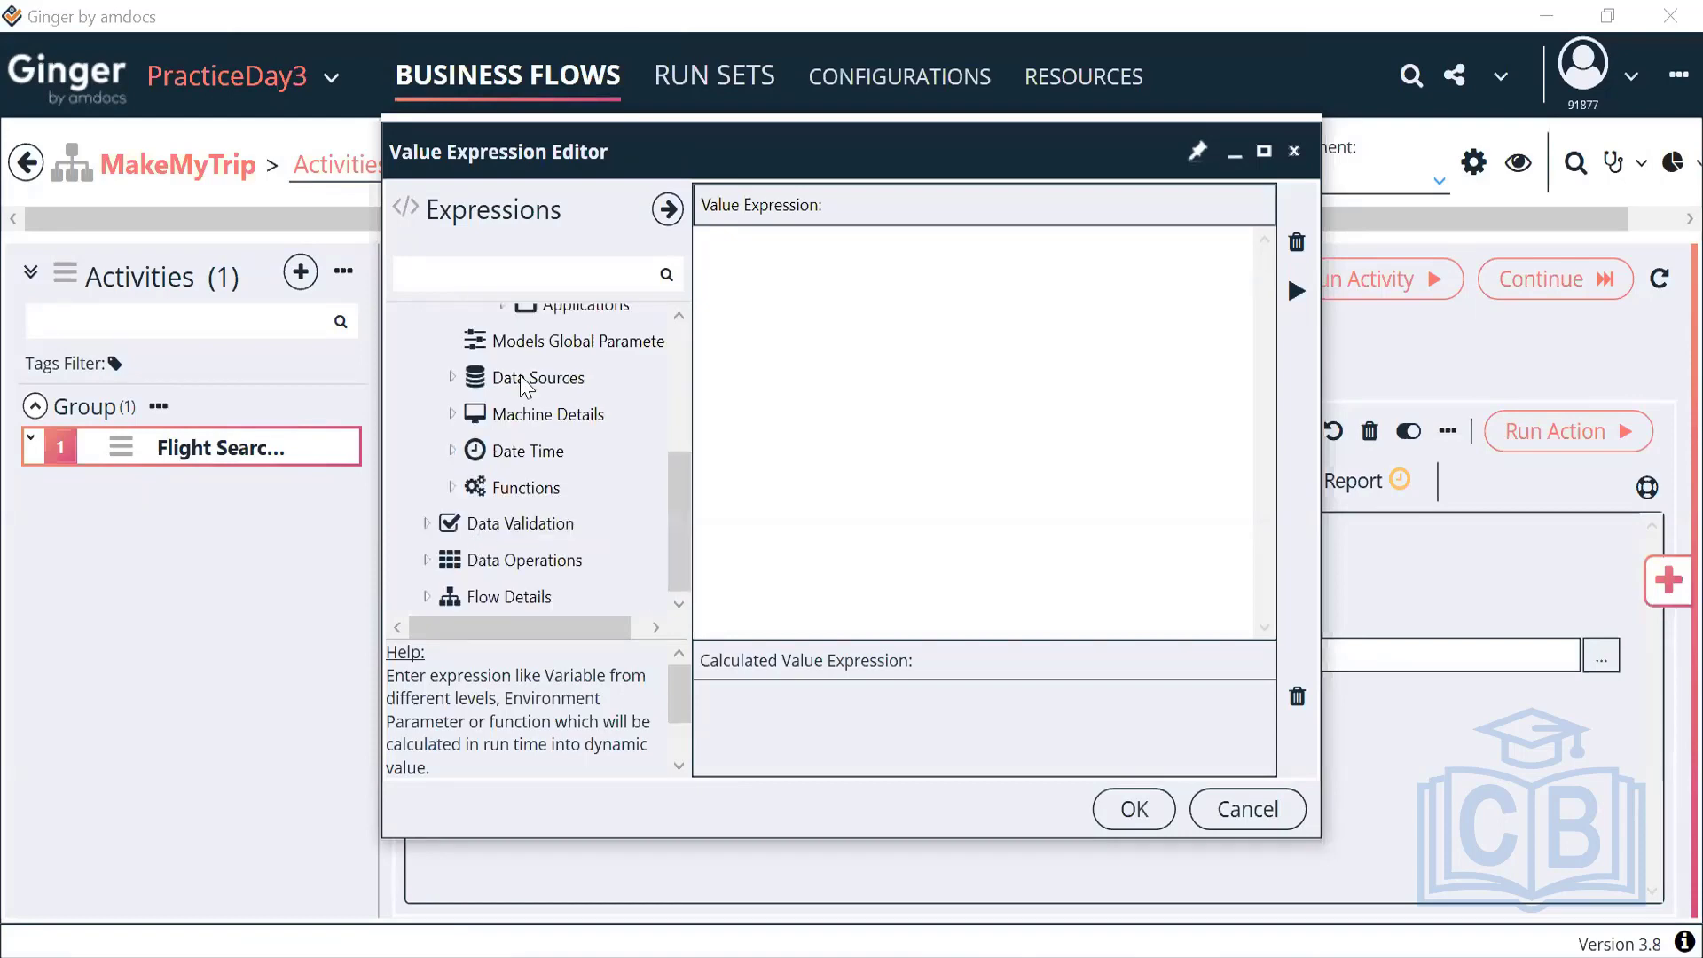
left_click(504, 305)
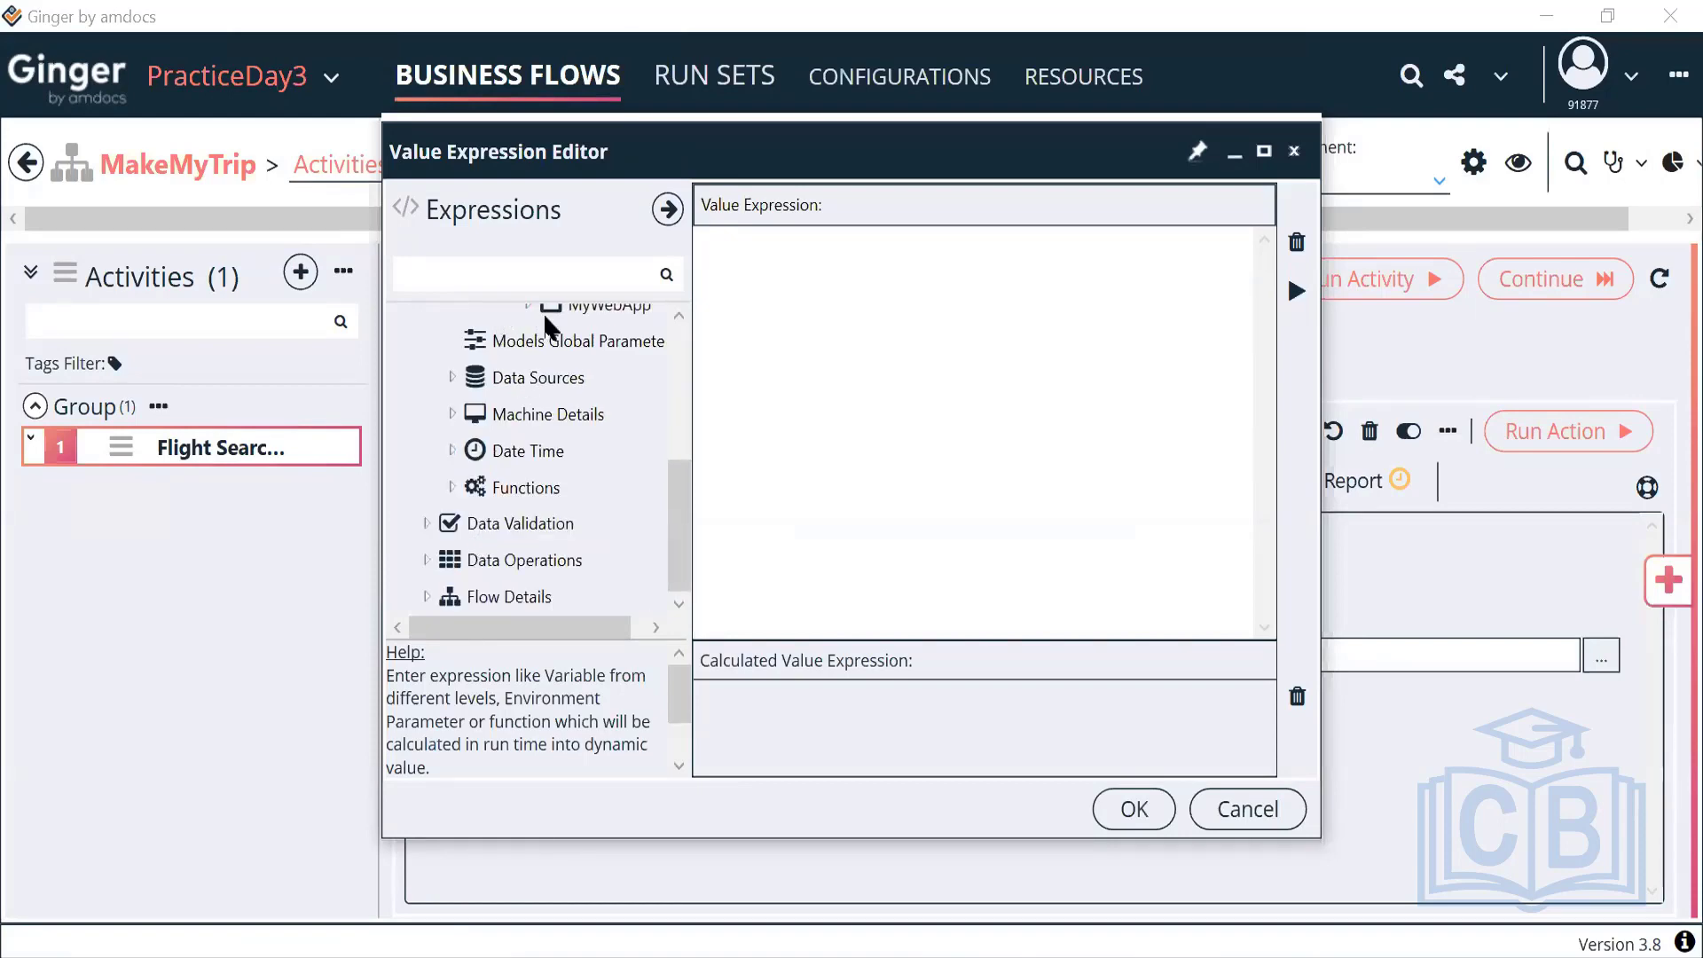
scroll(535, 322, "up", 1)
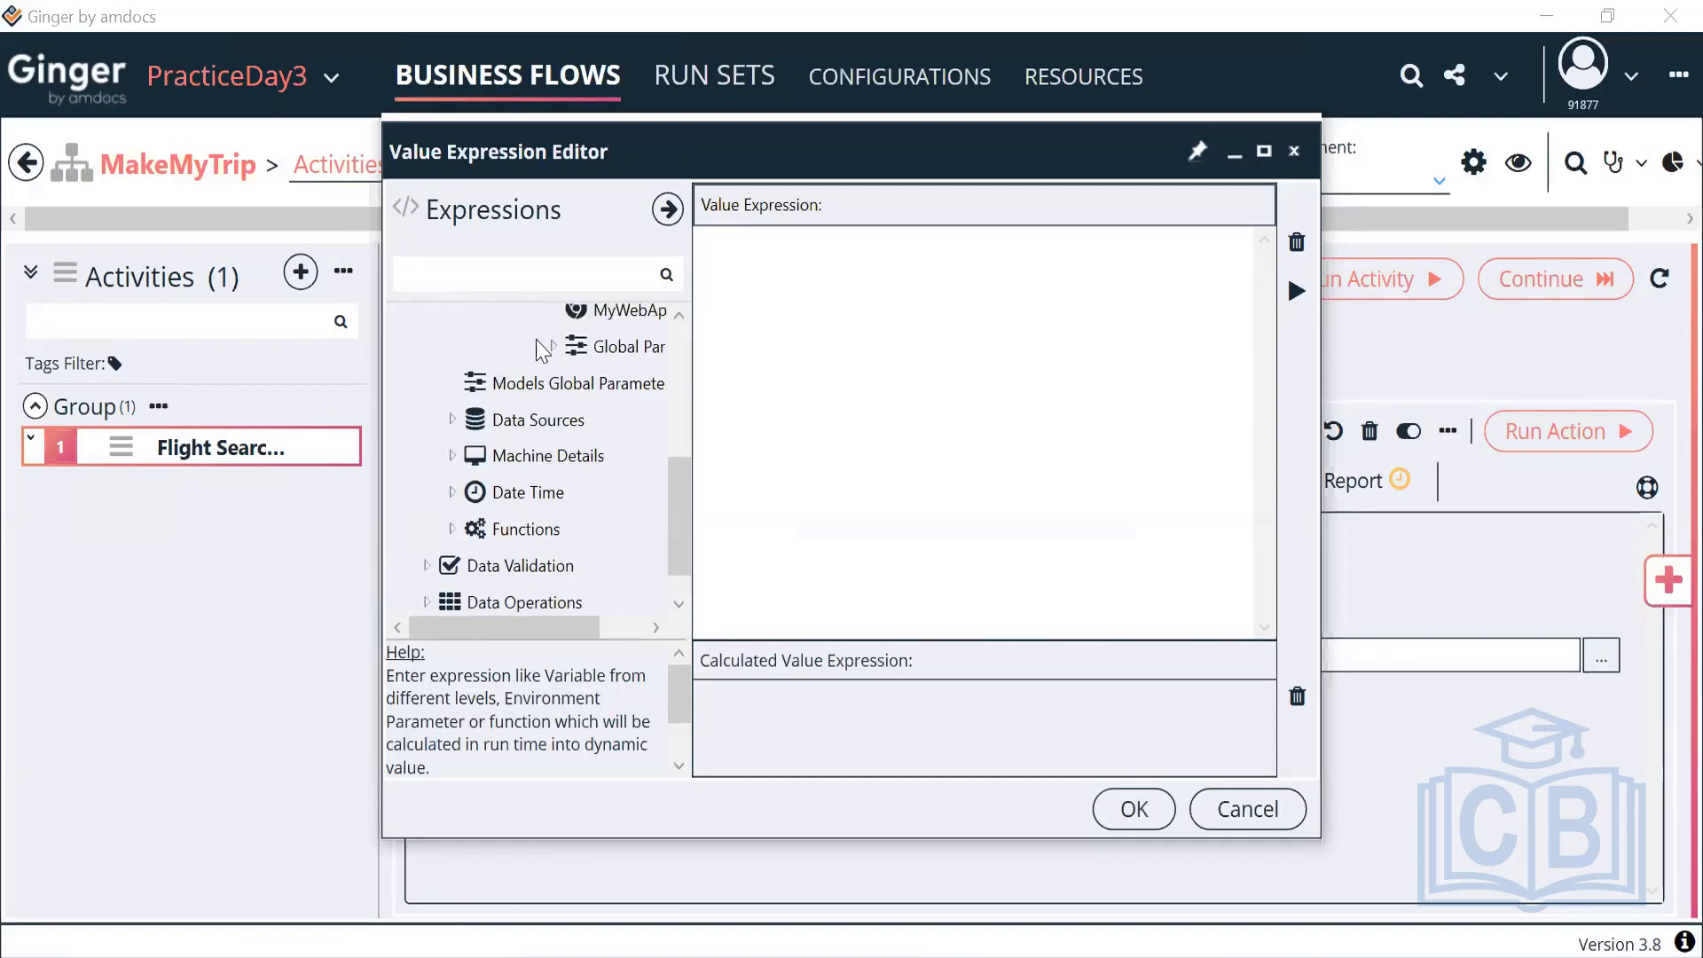
left_click(551, 345)
double_click(607, 380)
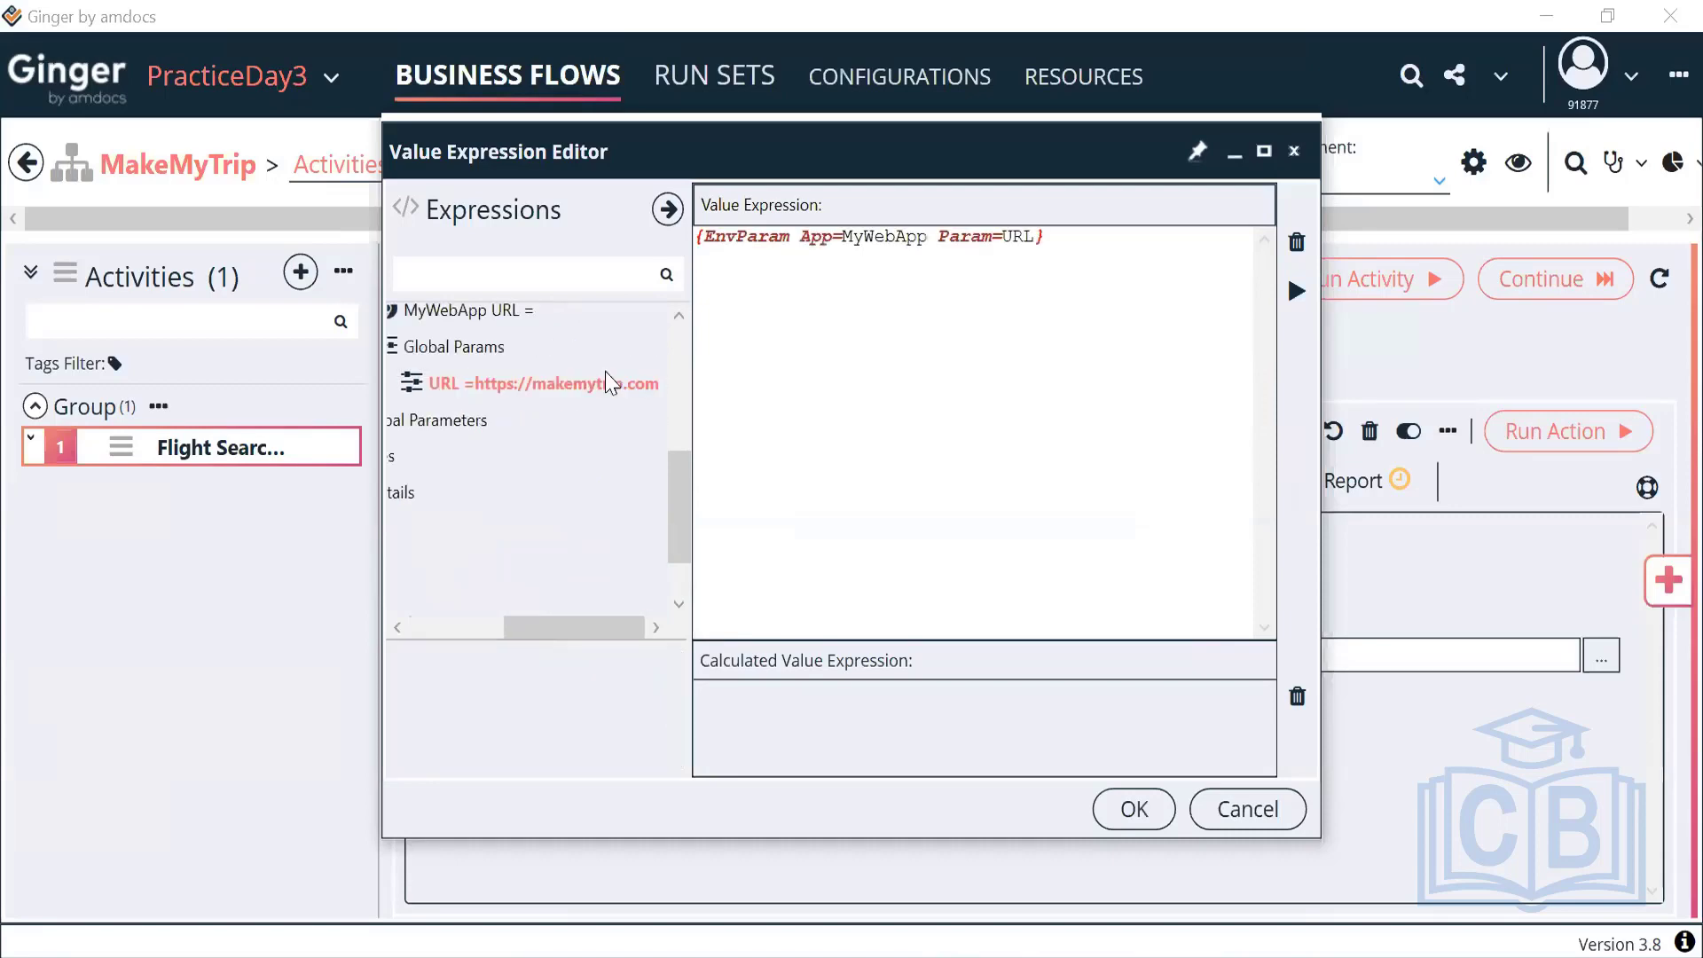
Step: Evaluate the MyWebApp URL expression and accept it as the Browser Action's URL
left_click(1294, 301)
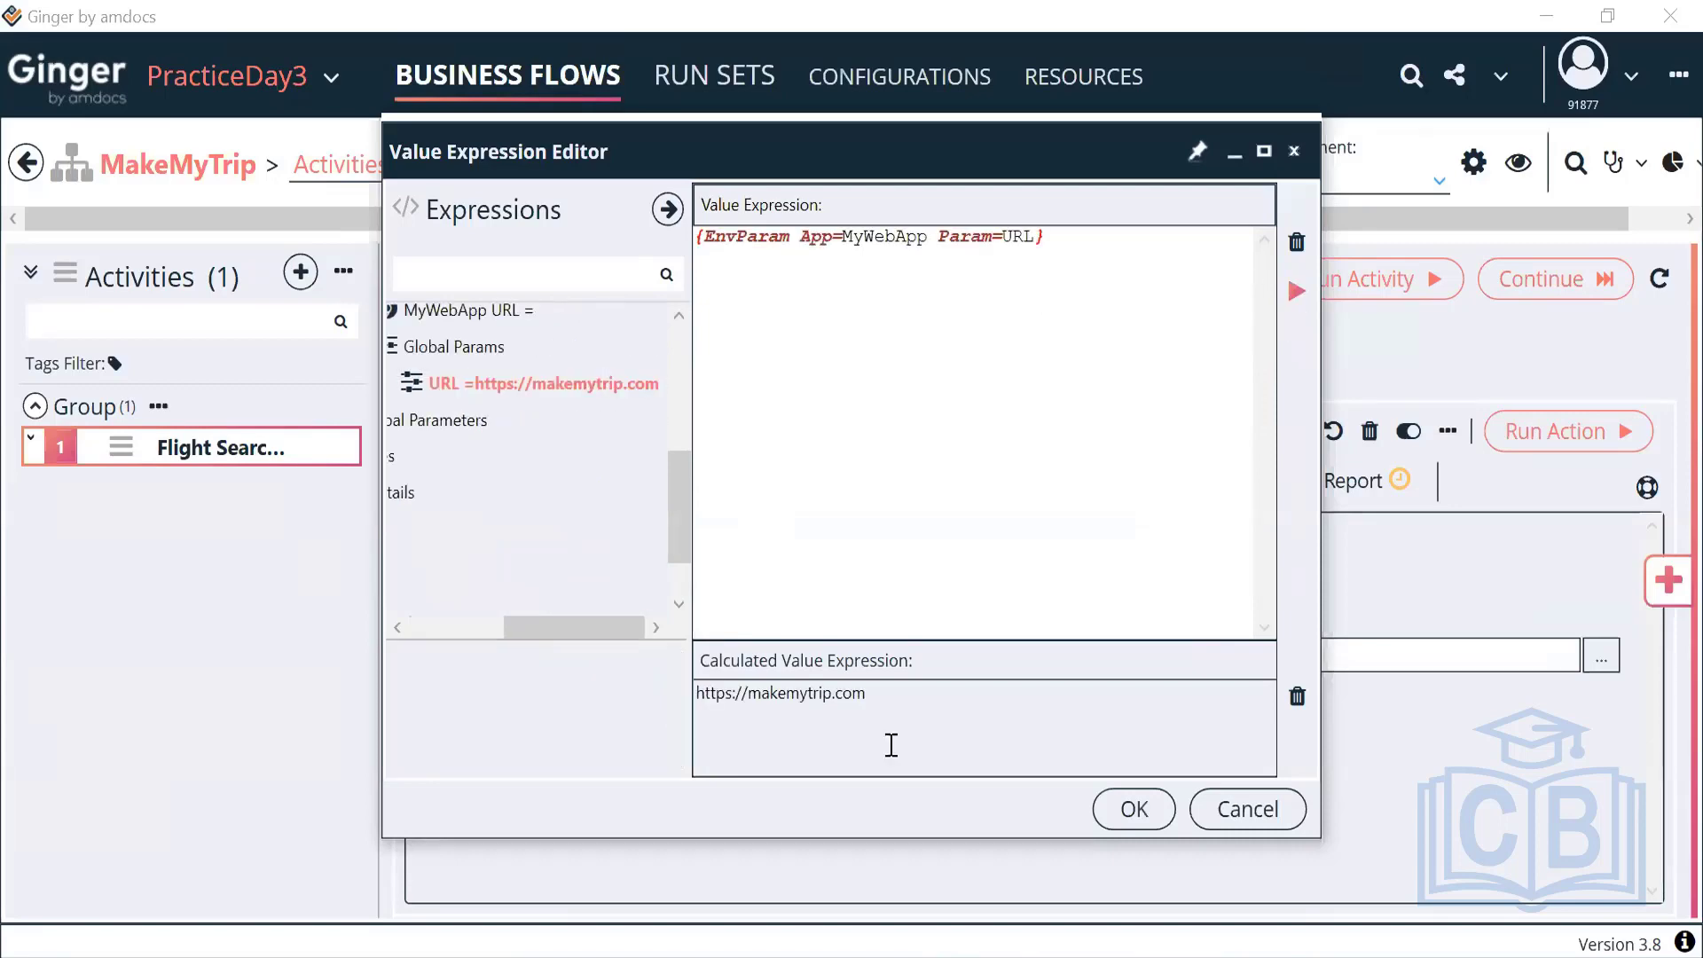
left_click_drag(720, 705, 869, 700)
left_click(1134, 809)
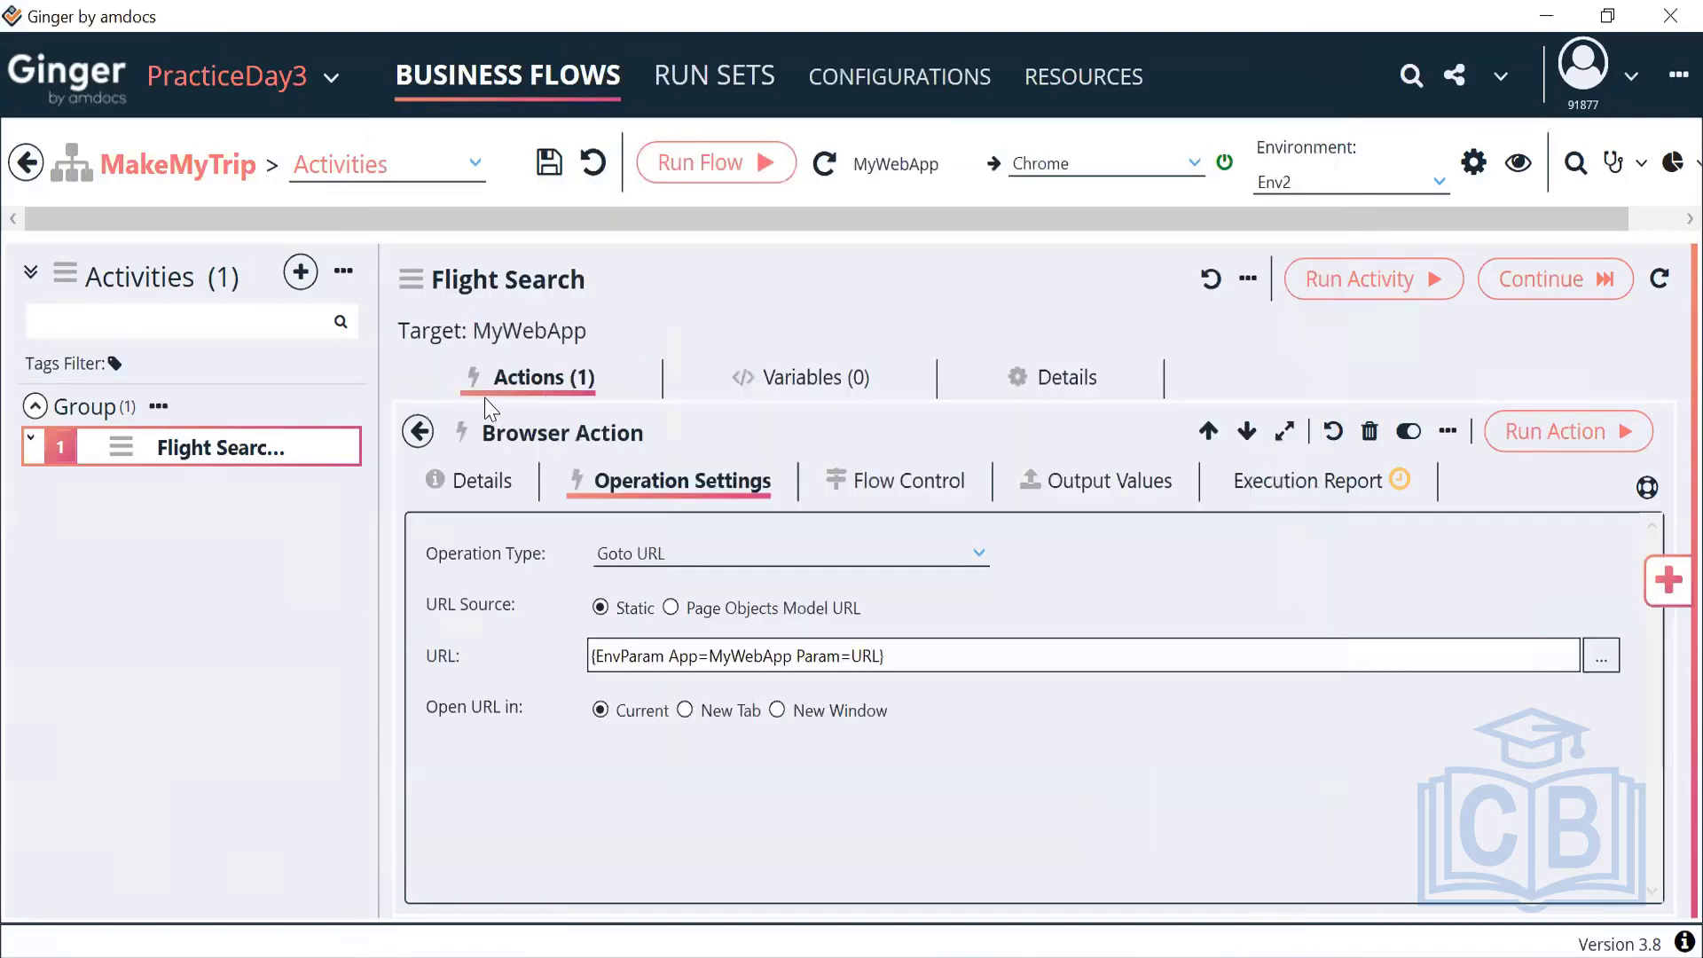
Step: Change the Browser Action's description to "Launch URL" and return to the Flight Search action list
left_click(481, 486)
triple_click(594, 625)
type("L")
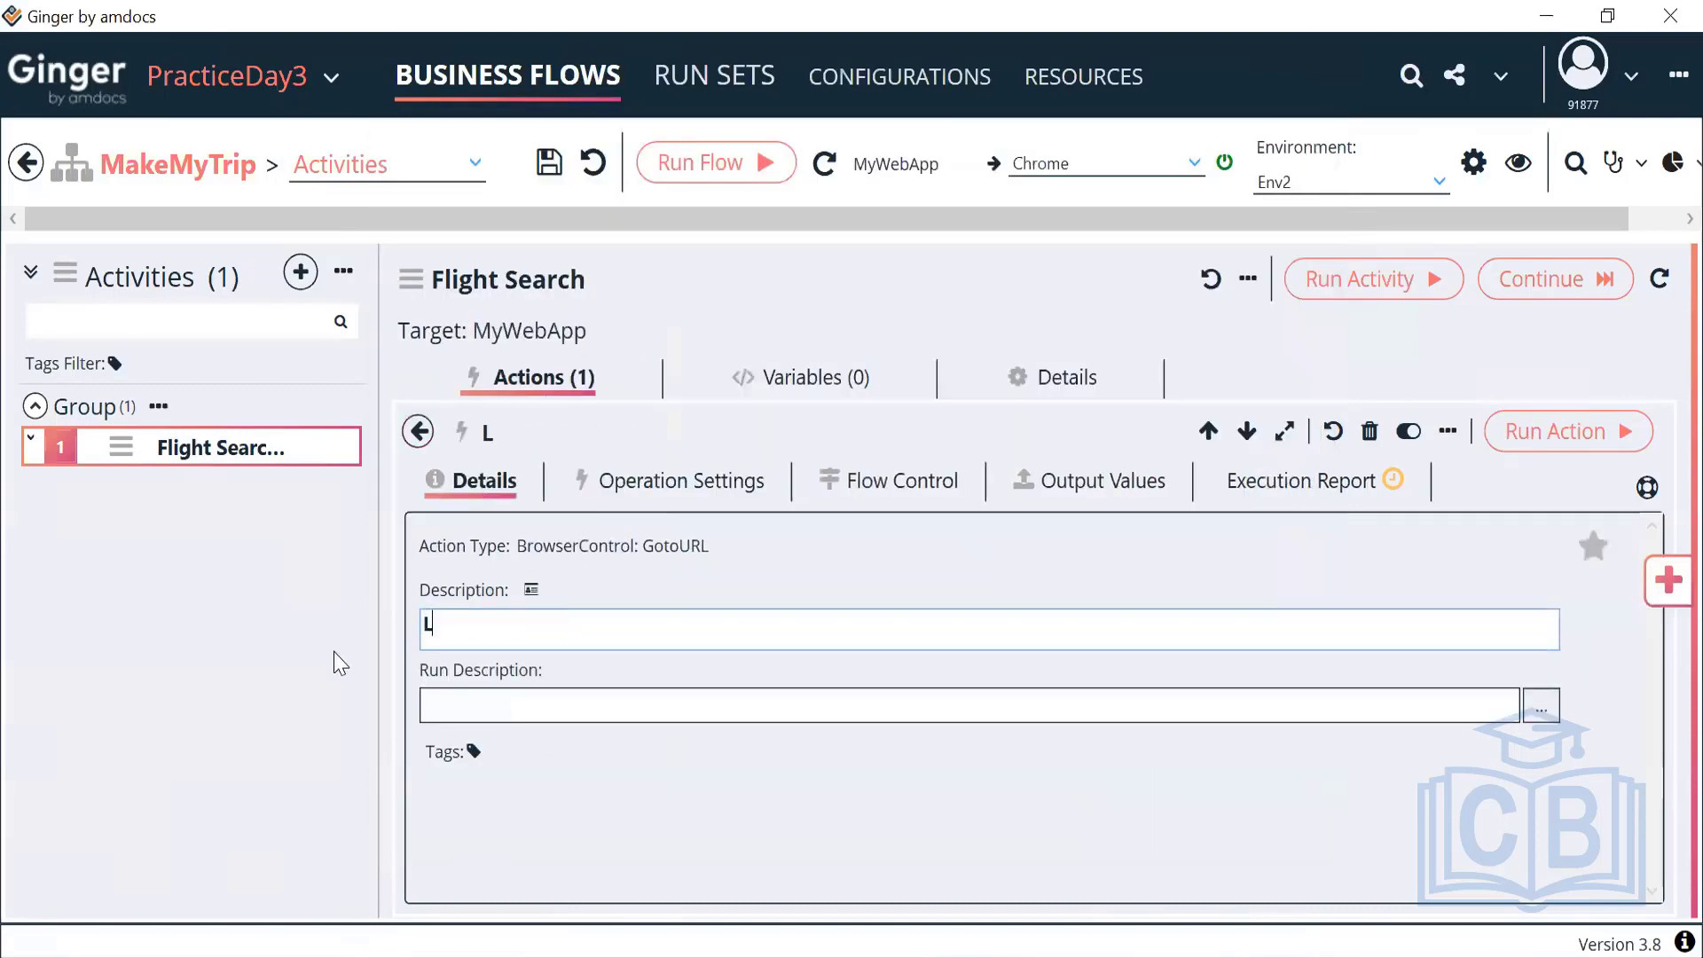
type("aunch URL")
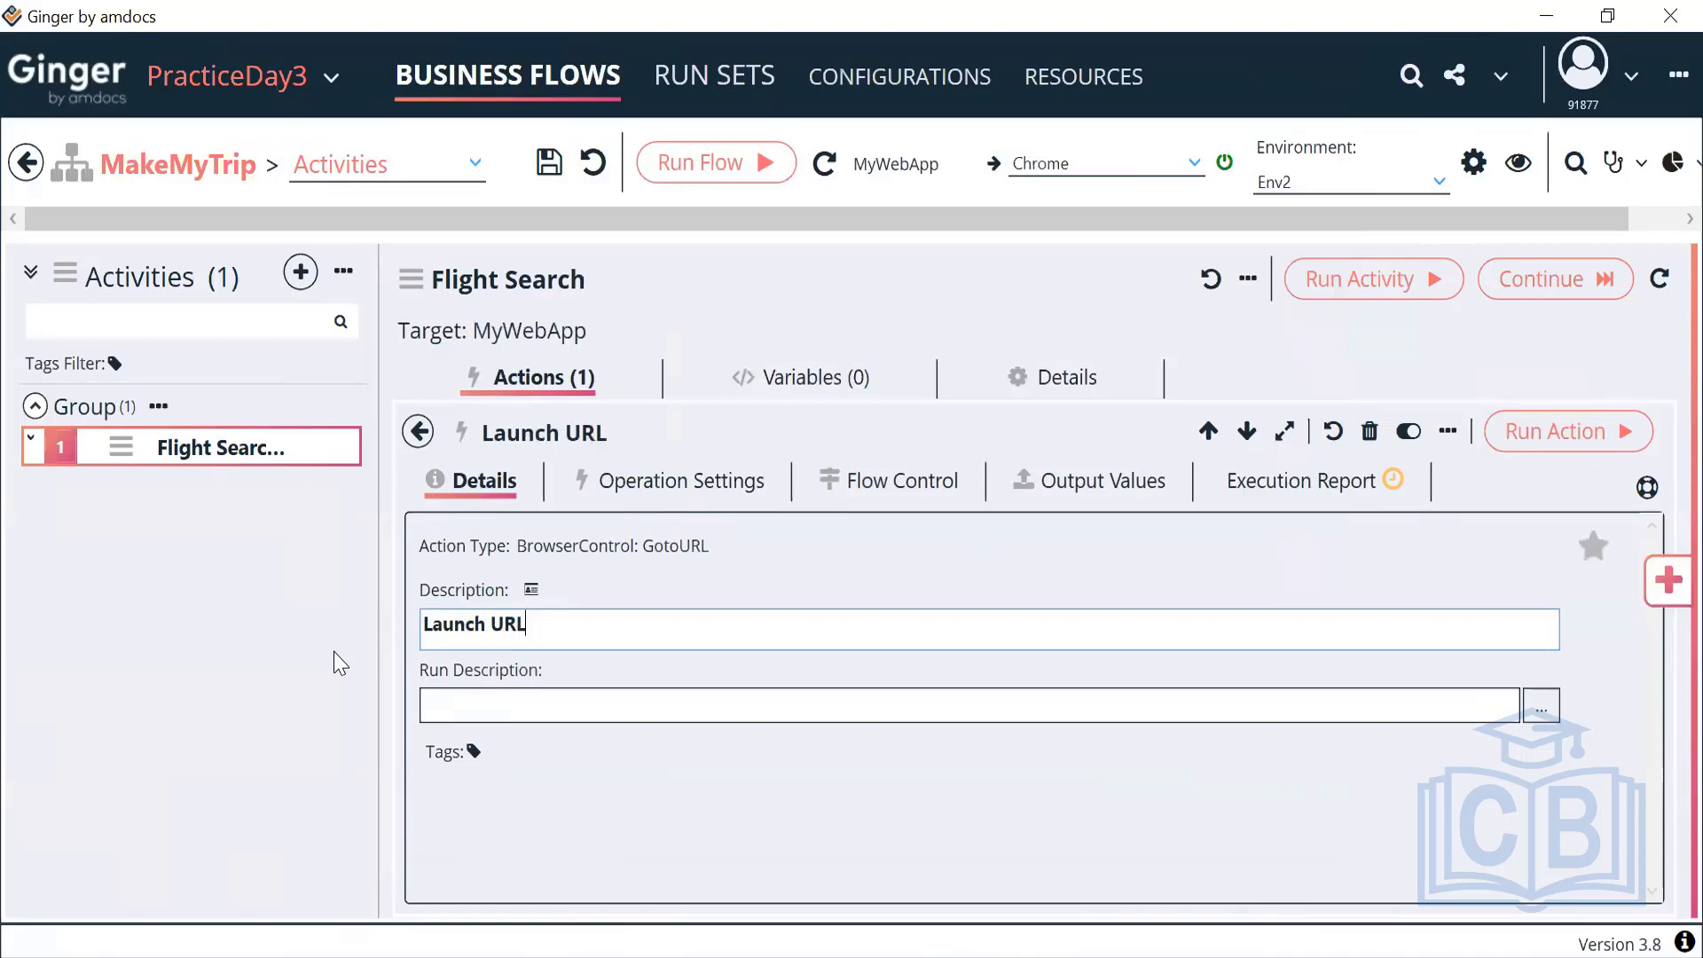
left_click(421, 443)
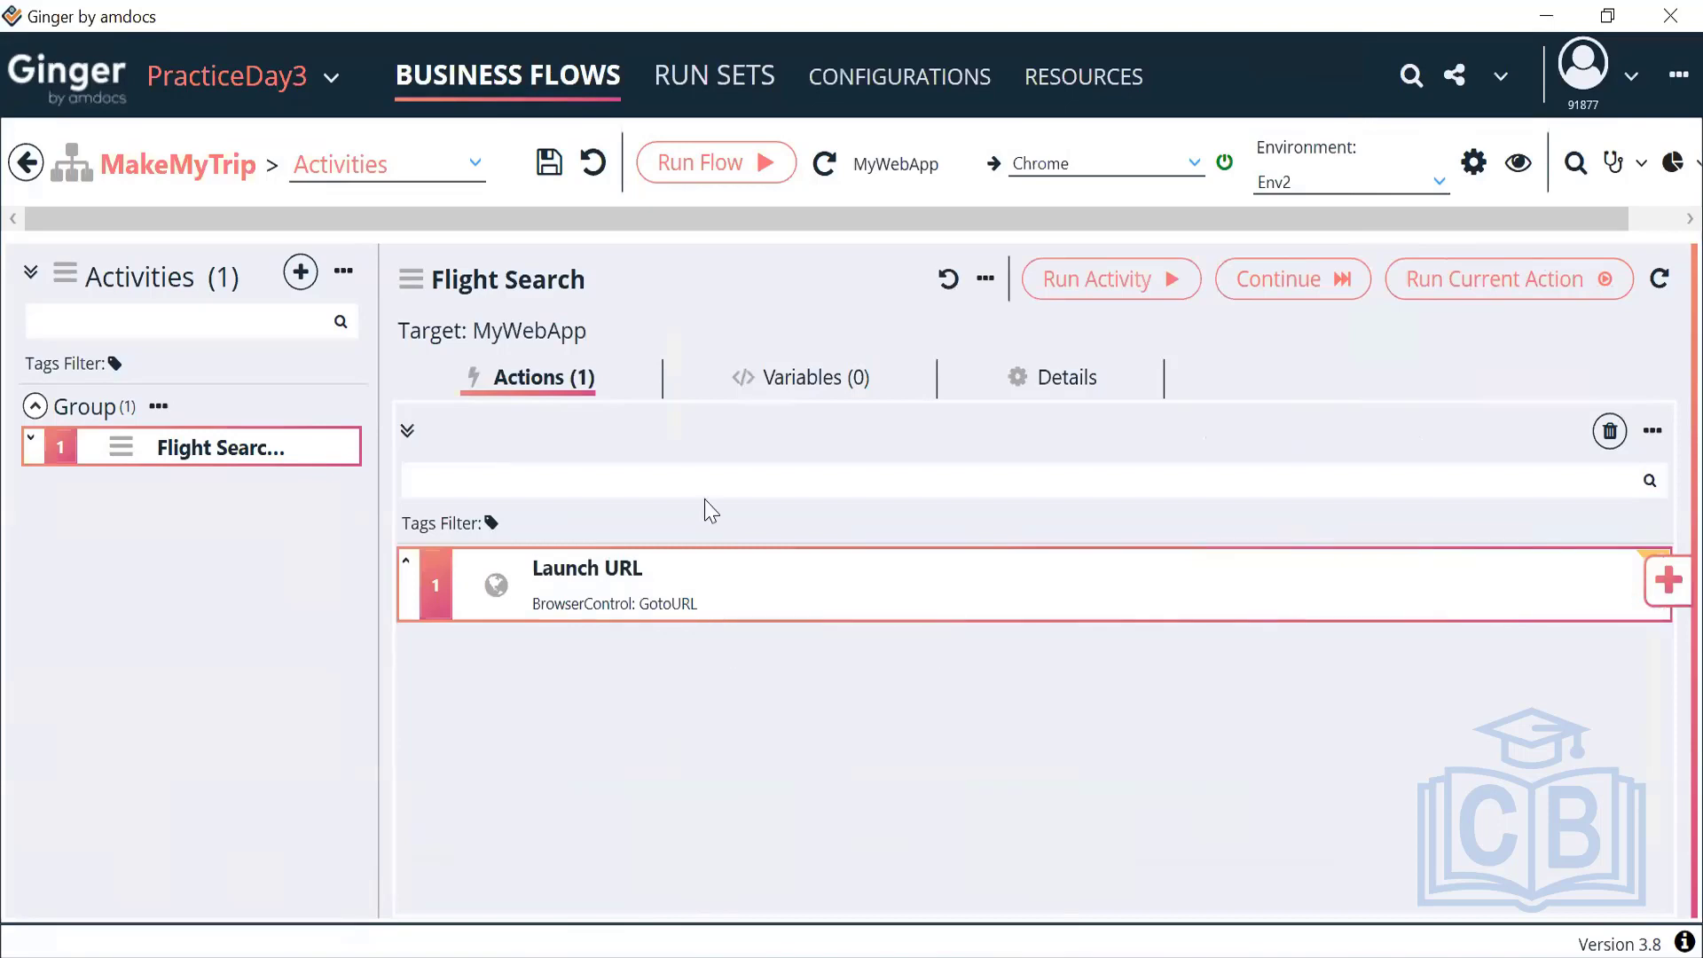
Step: Add an Error Handler activity named "Error Handling" to the existing group of the MakeMyTrip business flow
left_click(26, 164)
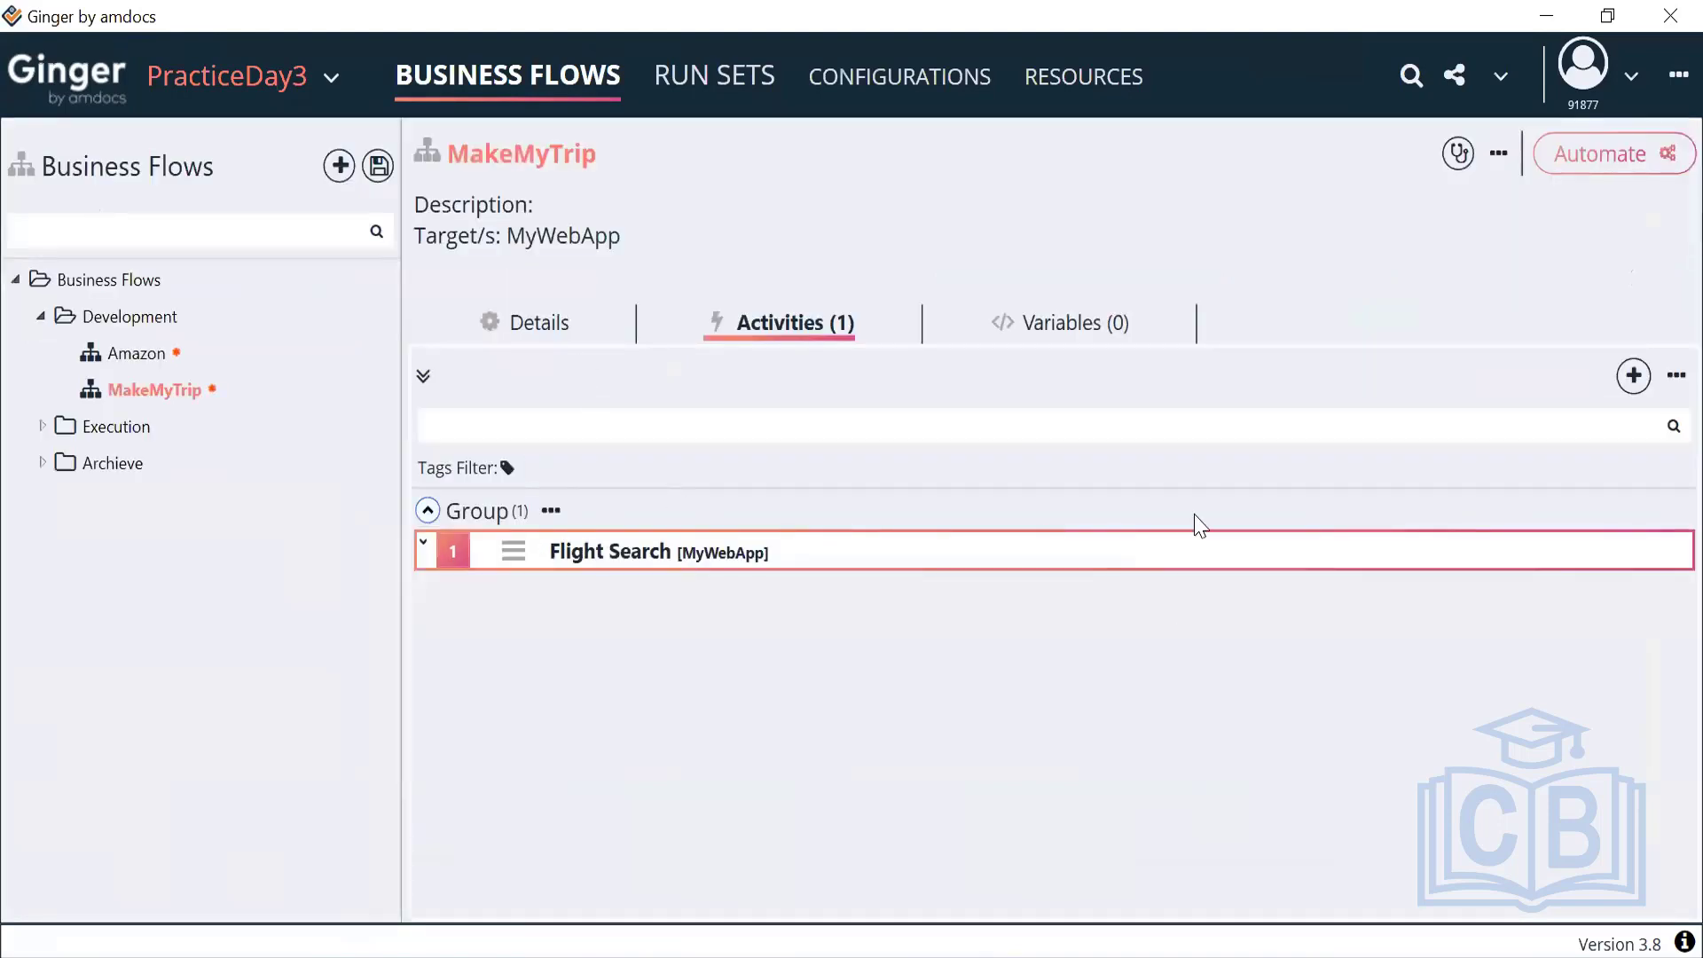
left_click(1634, 375)
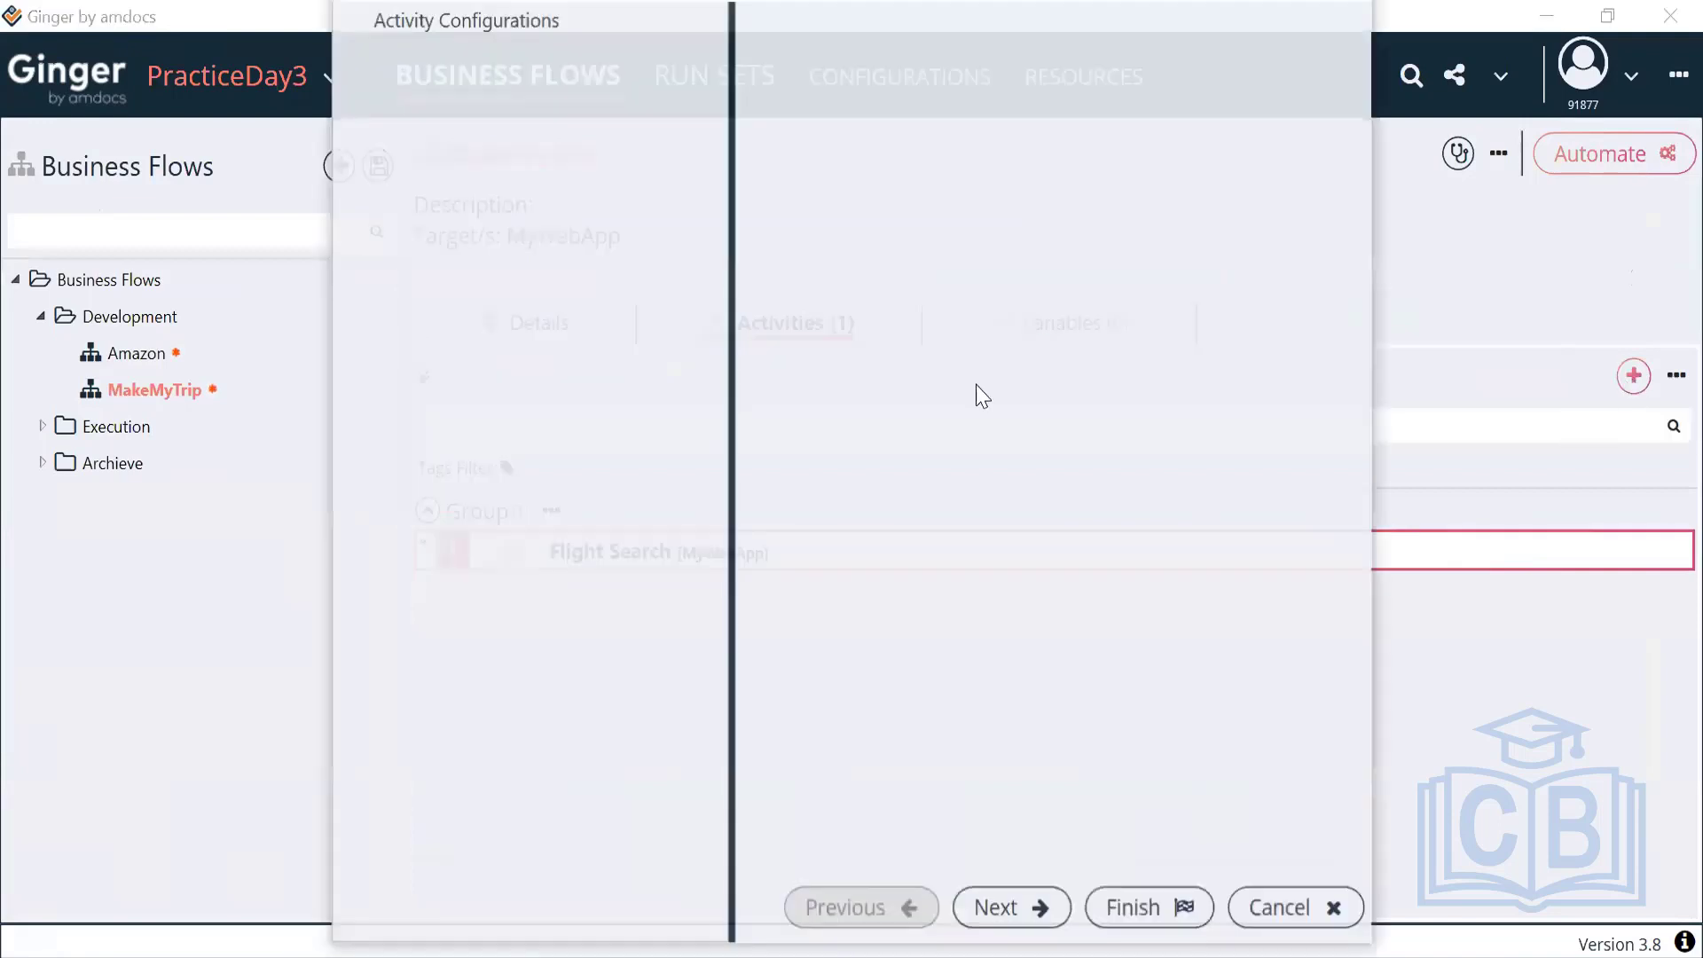
left_click(832, 211)
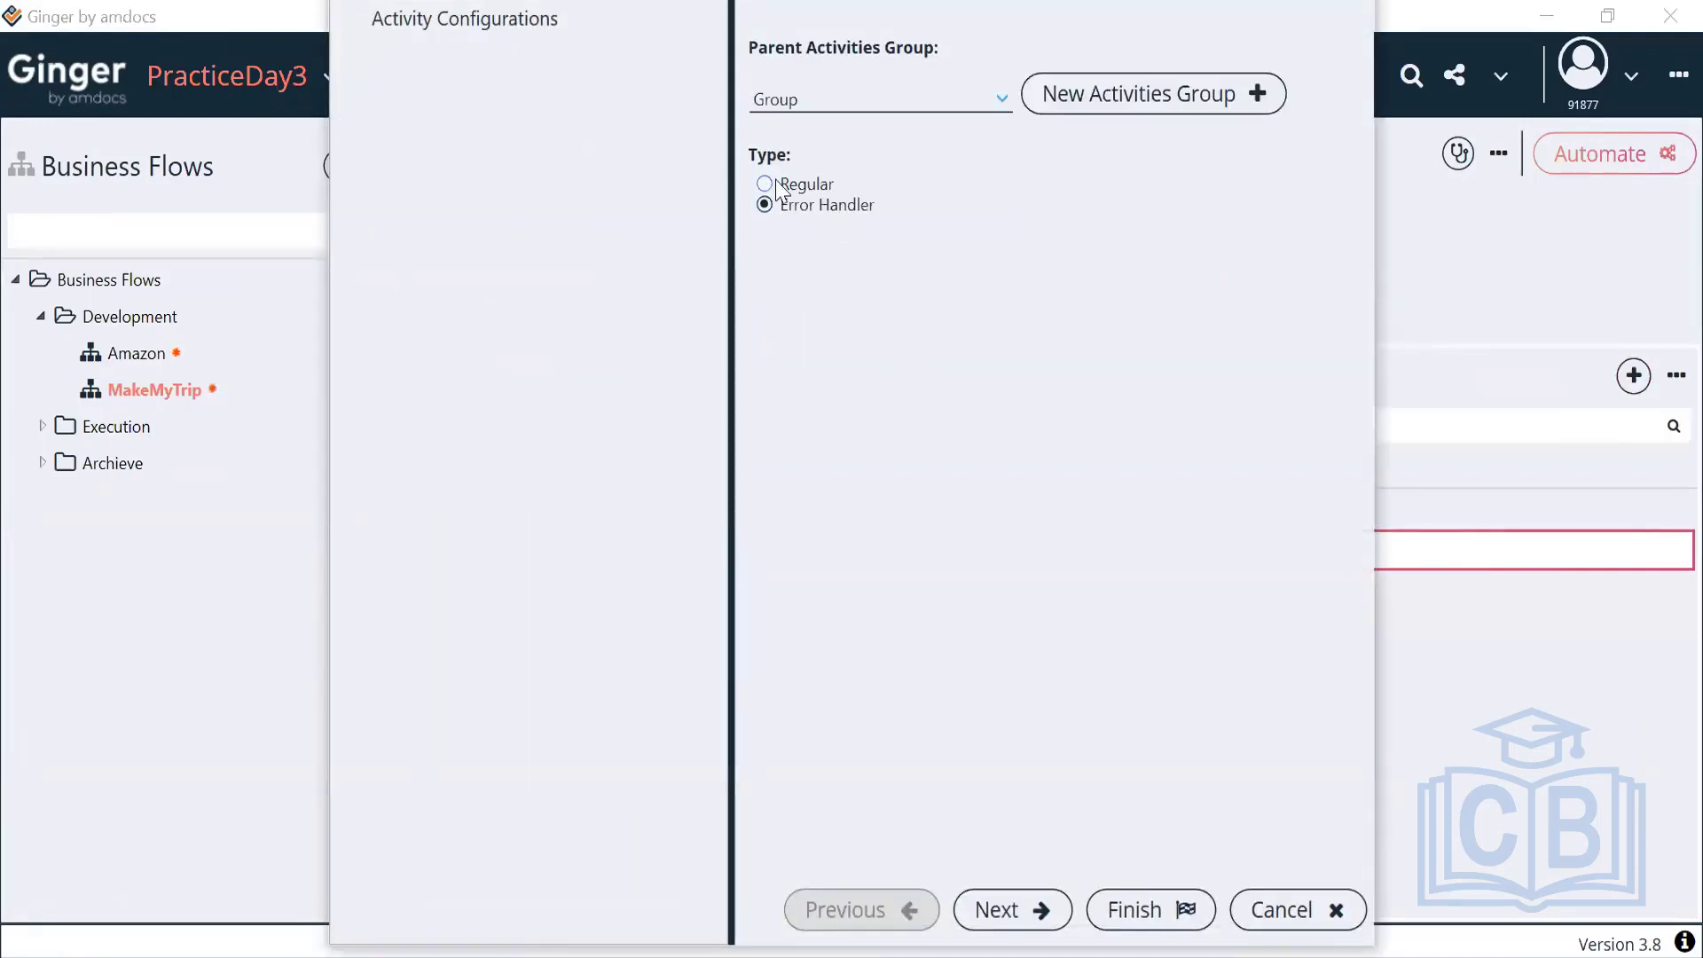
left_click(986, 904)
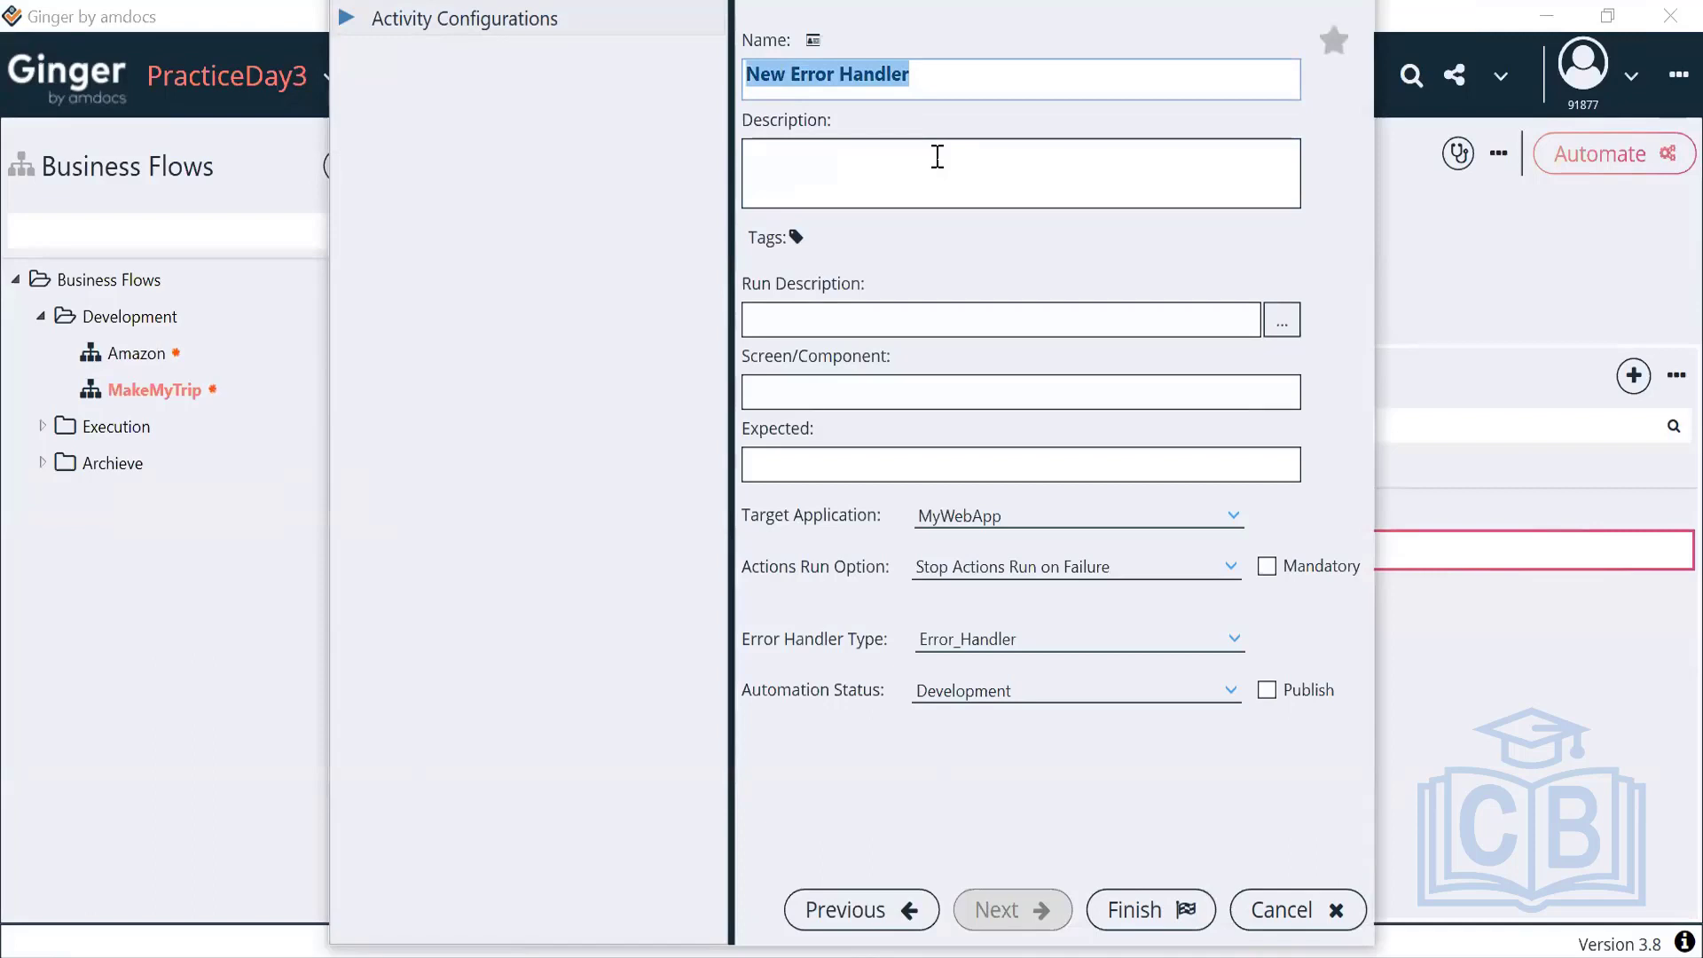
type("Error")
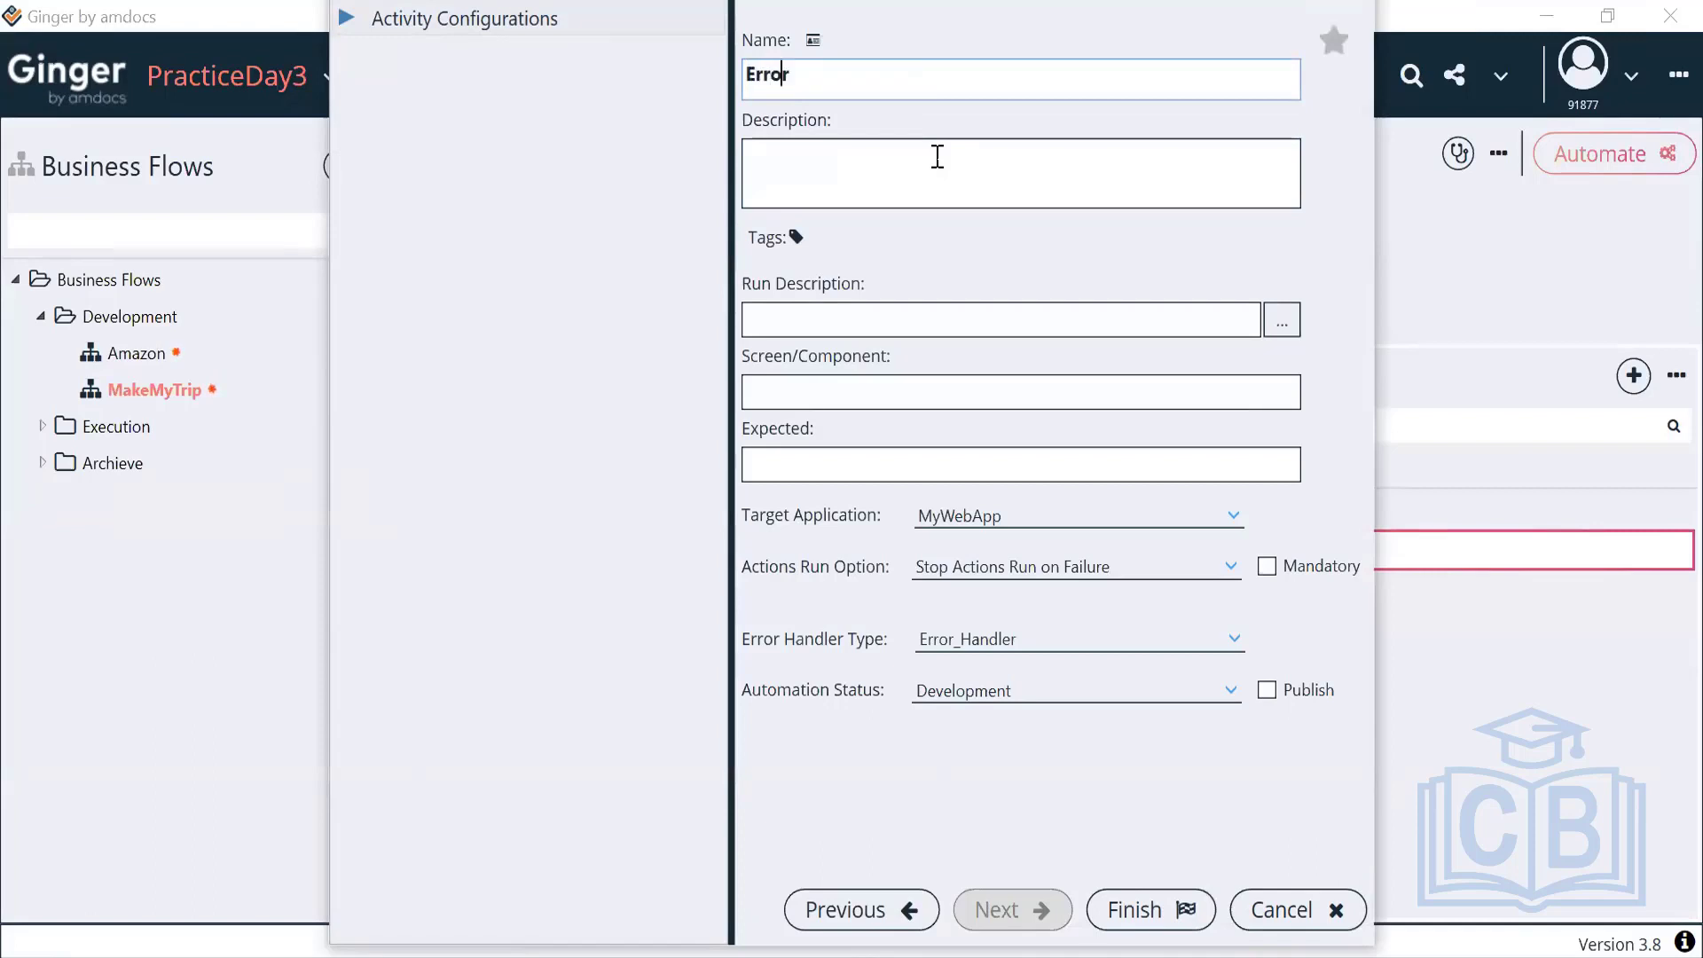
type(" Handling")
left_click(1135, 909)
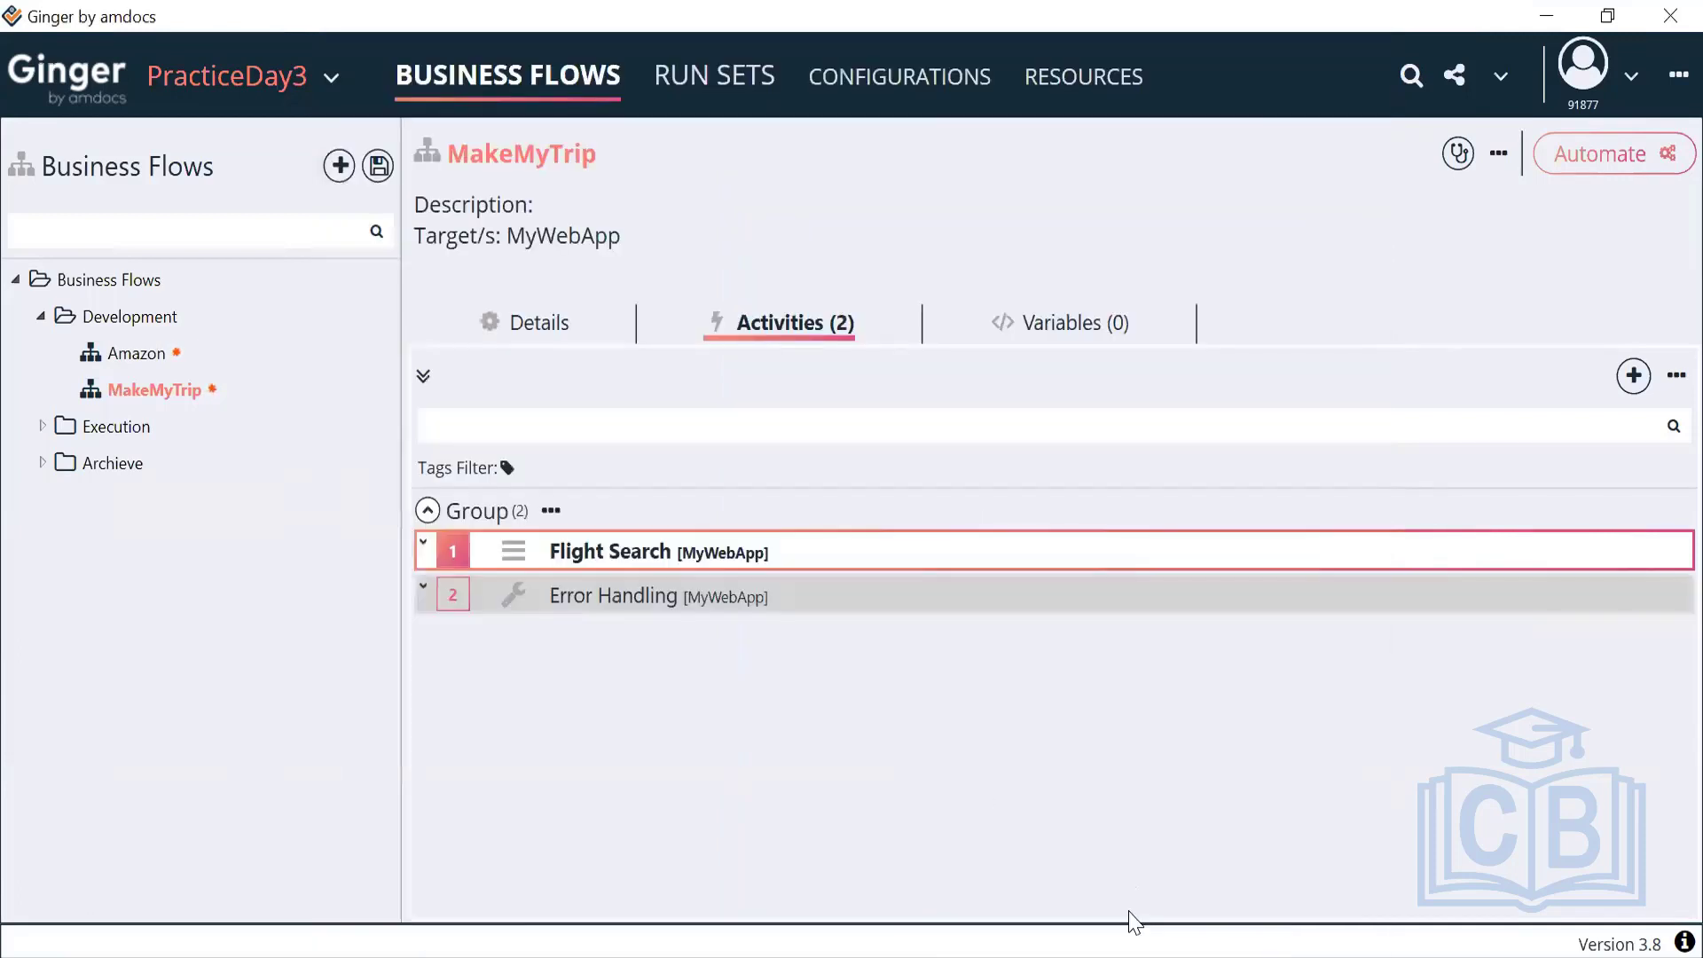
left_click(749, 589)
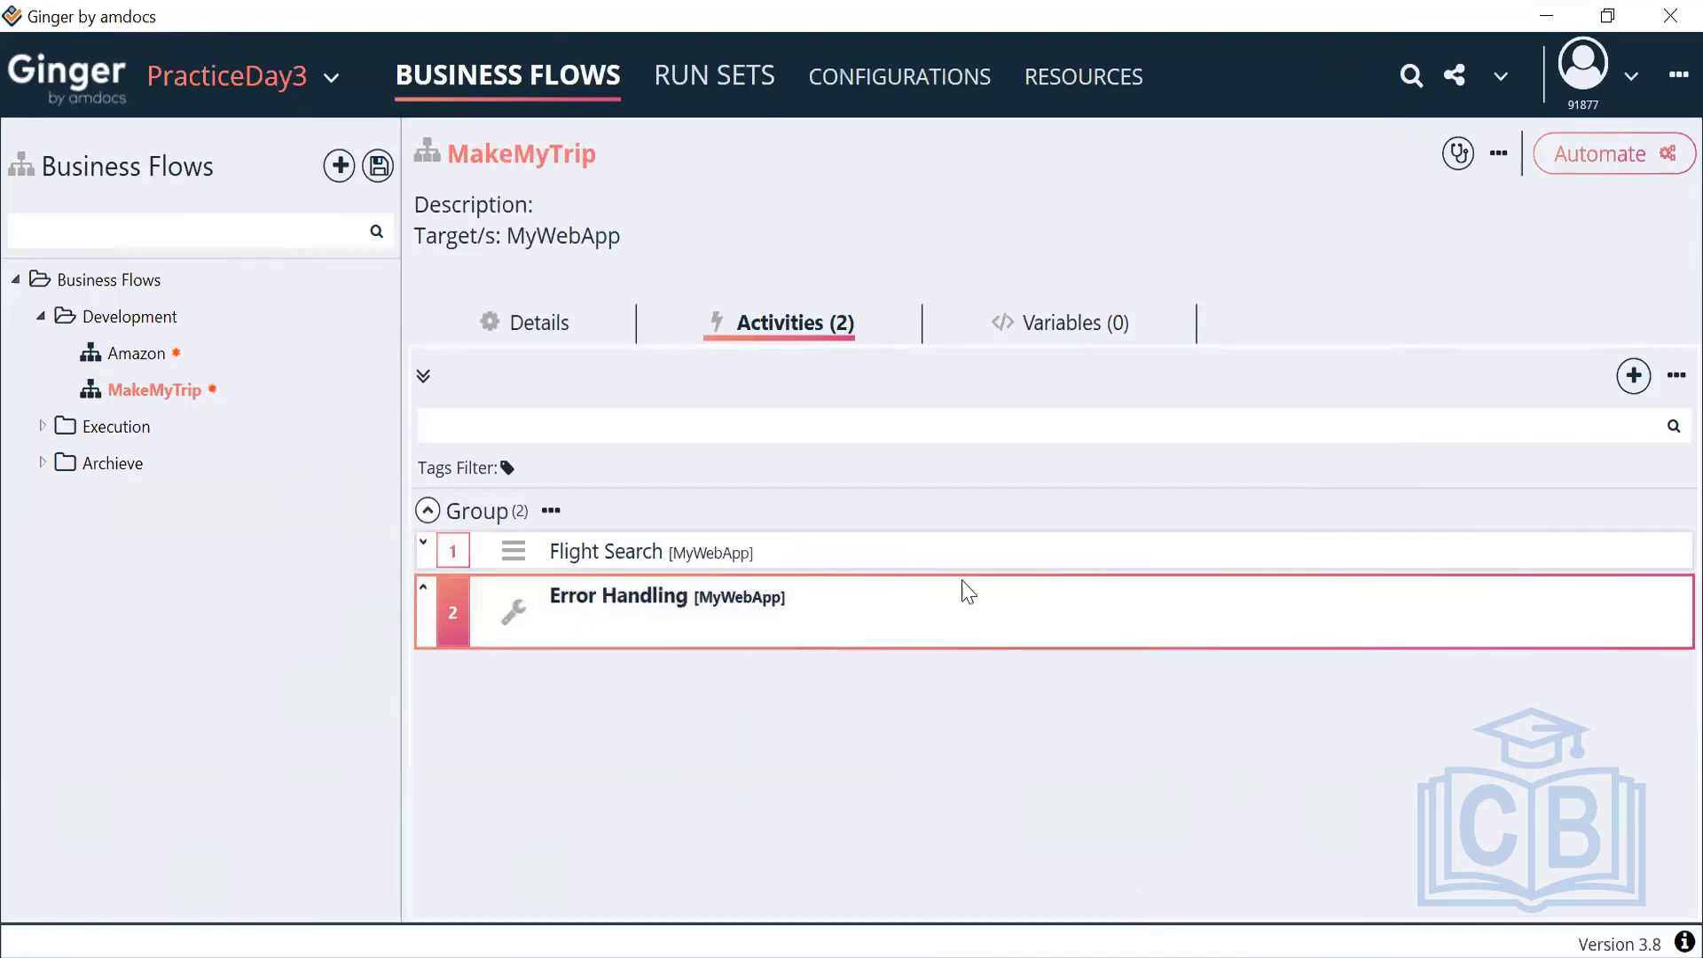
left_click(896, 560)
left_click(875, 671)
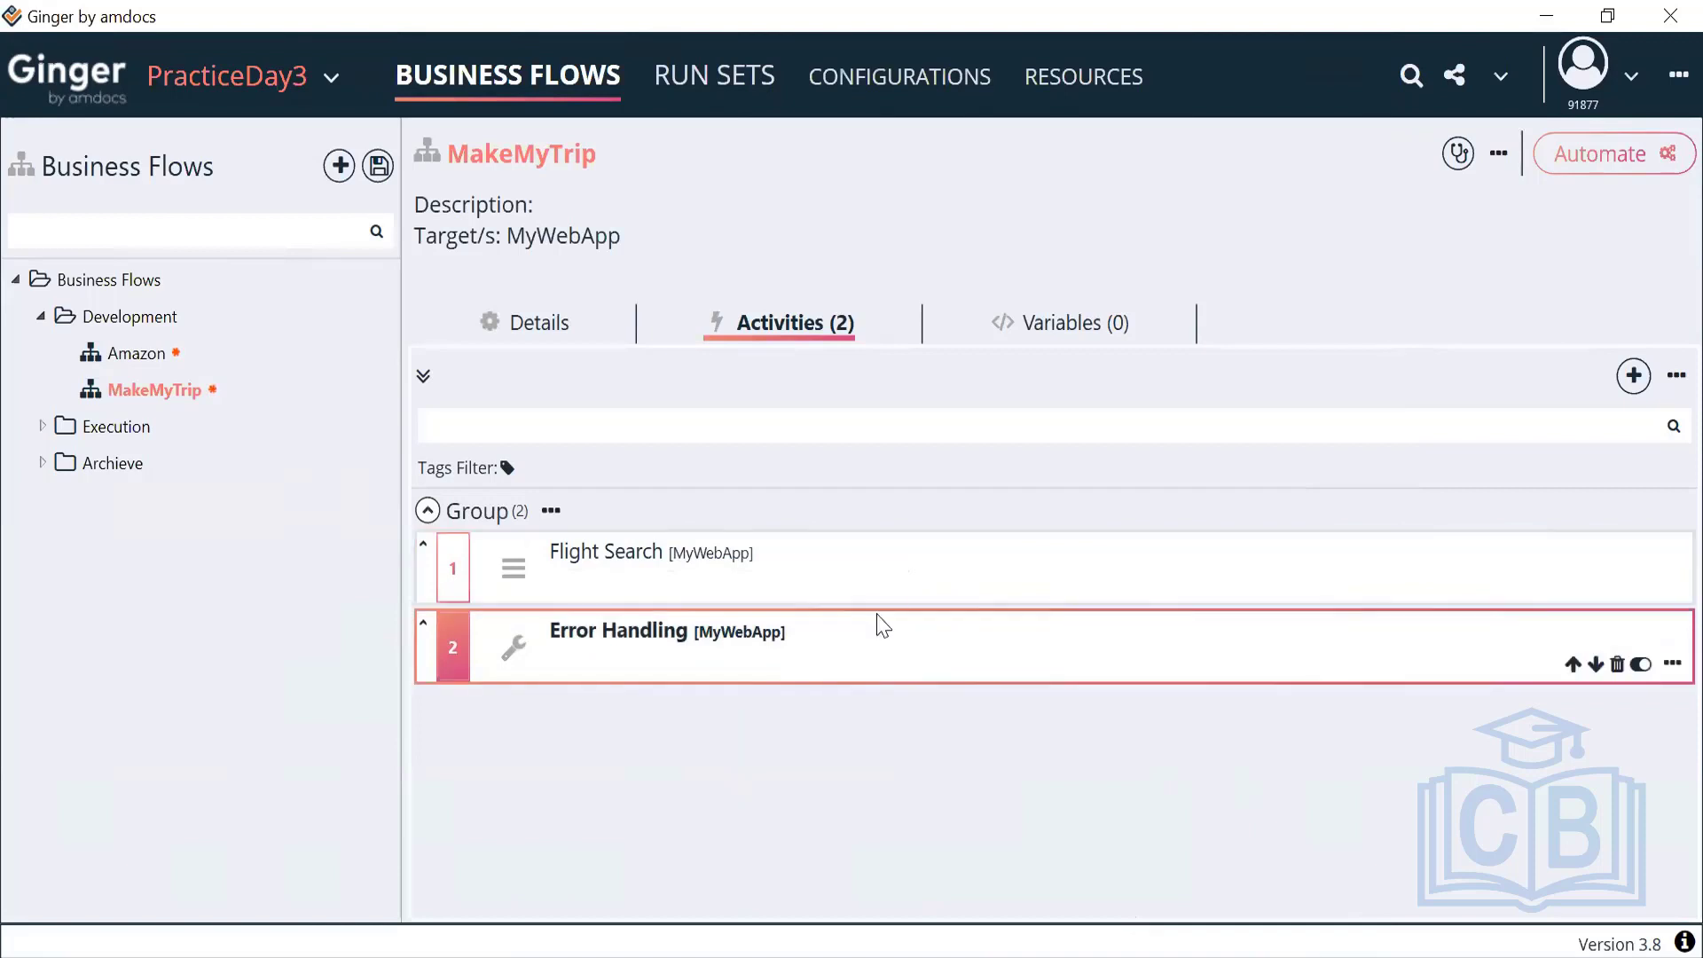
left_click(891, 596)
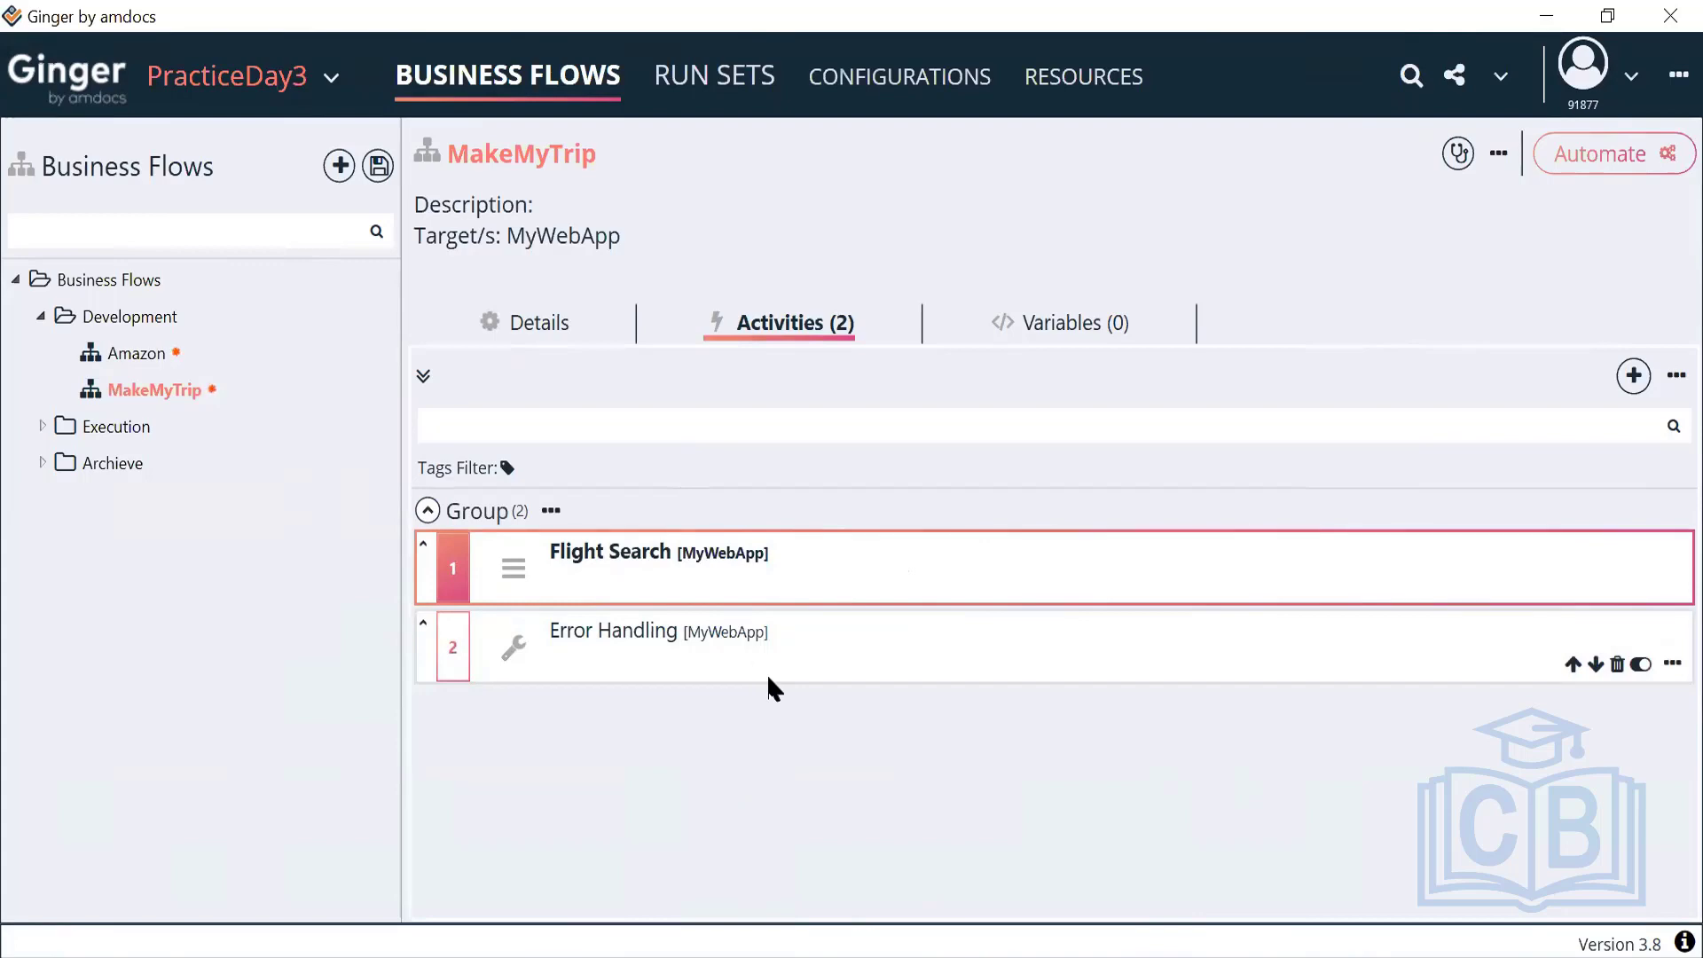
Step: Reopen the MakeMyTrip business flow for automation and save it
double_click(188, 394)
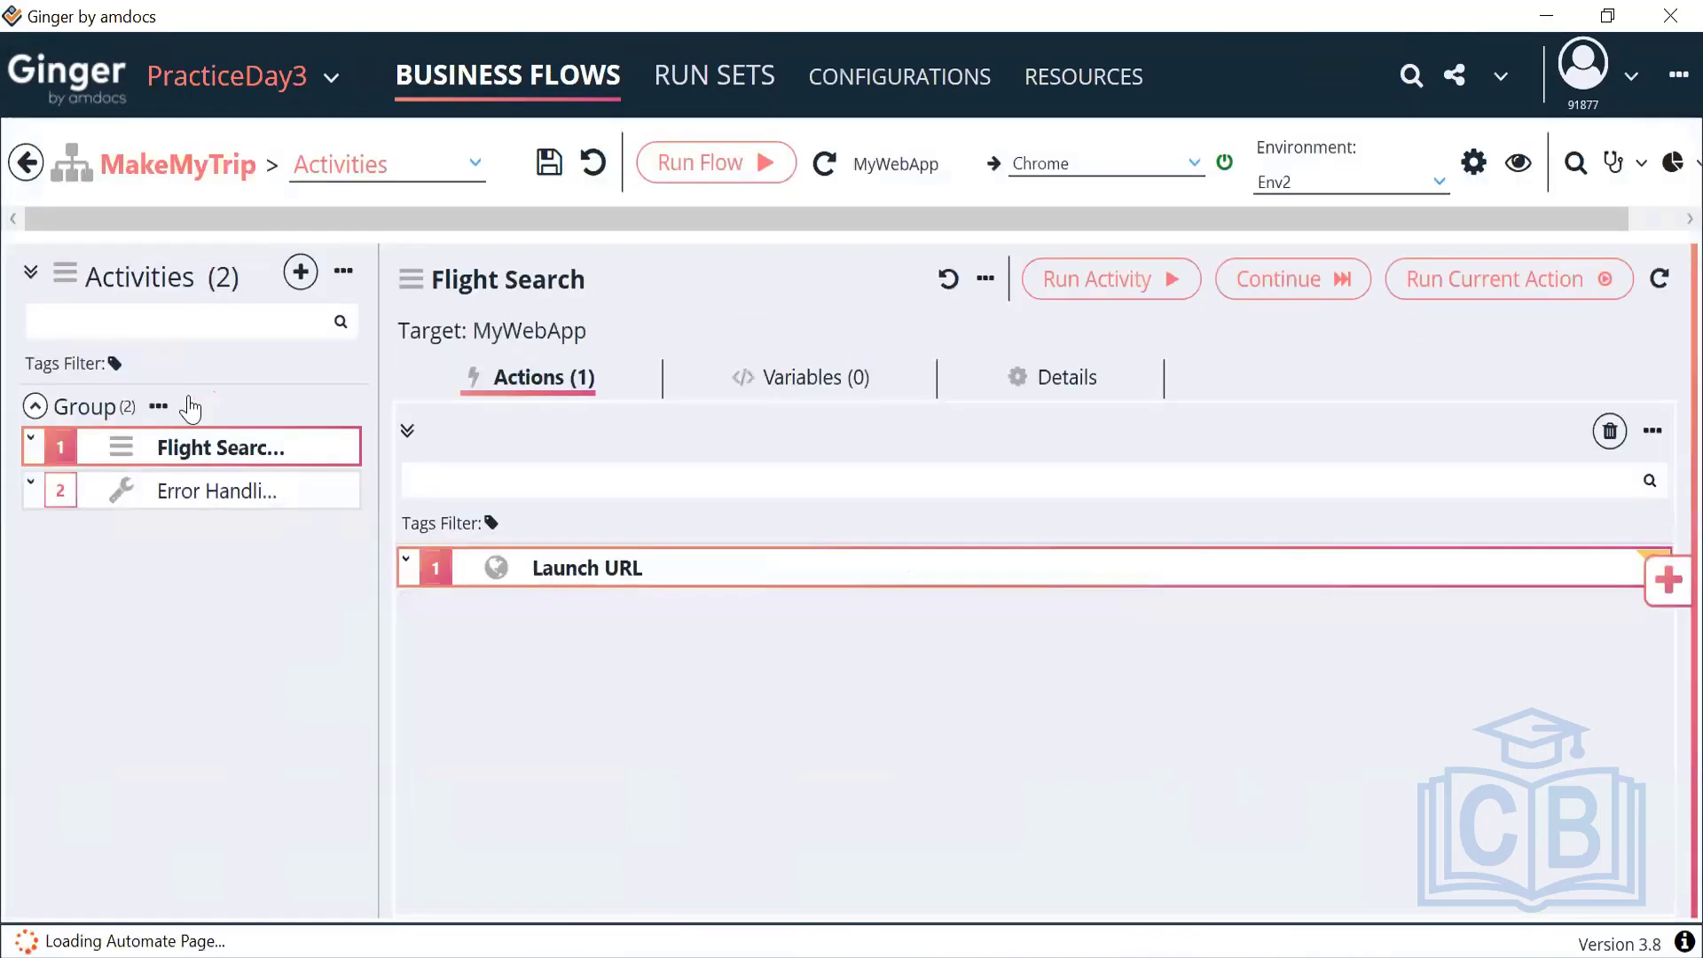
left_click(550, 167)
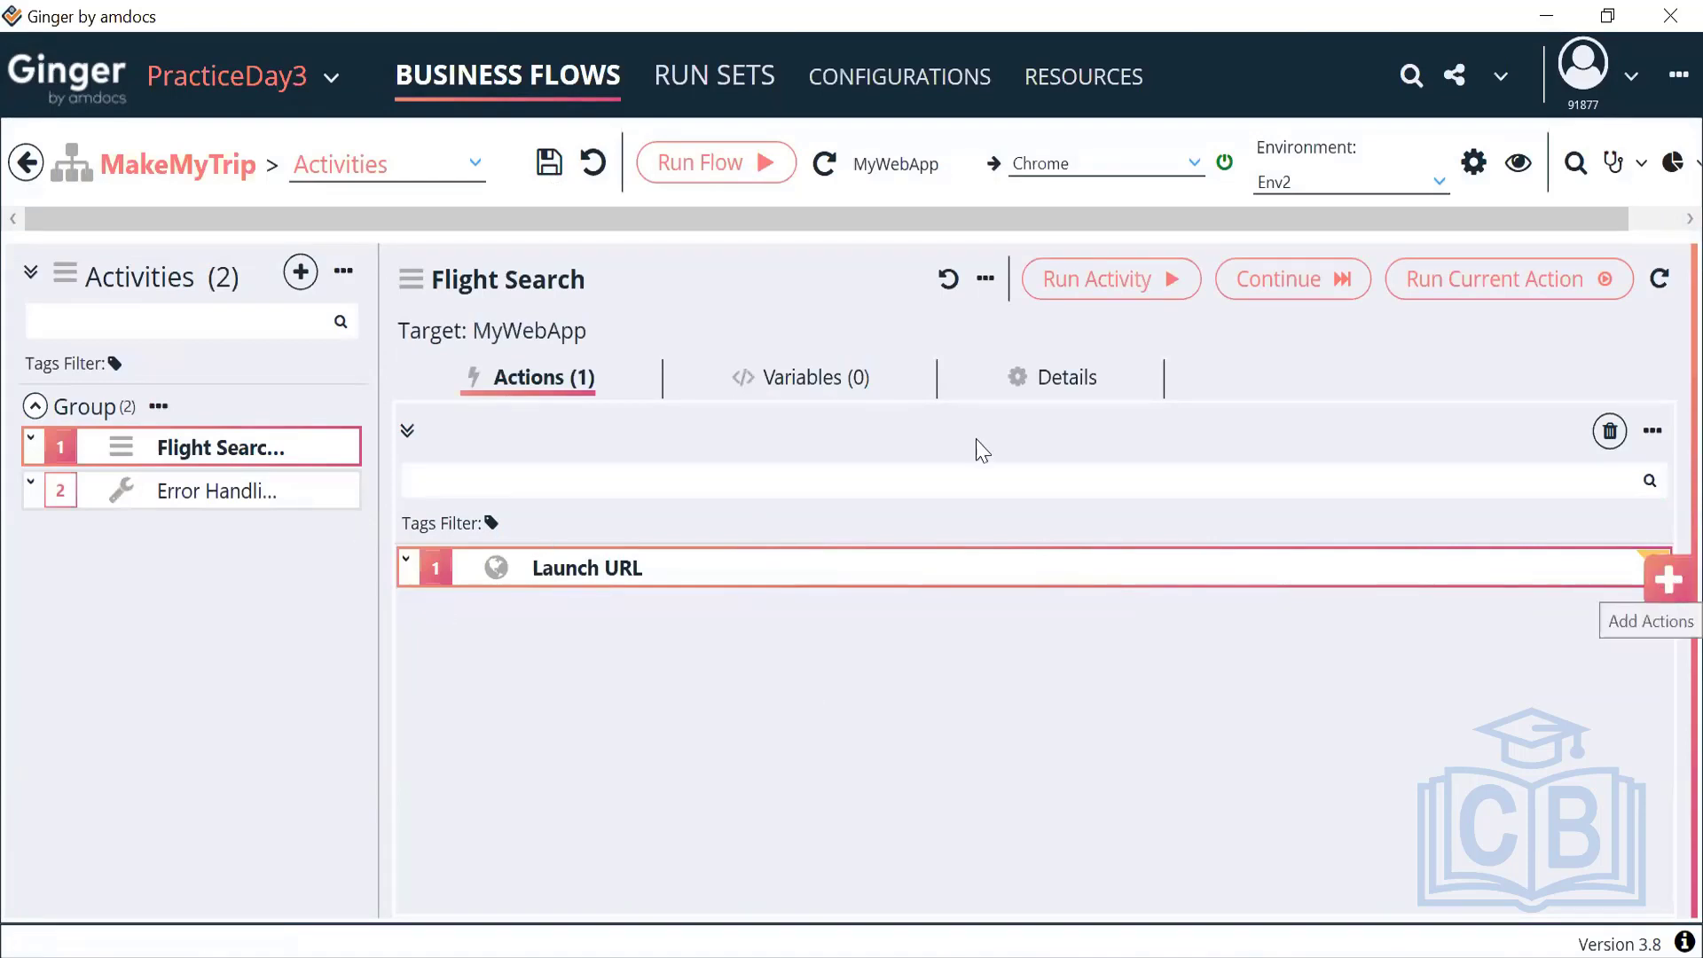
Step: Add a Variable String to the Flight Search activity's variables
left_click(789, 377)
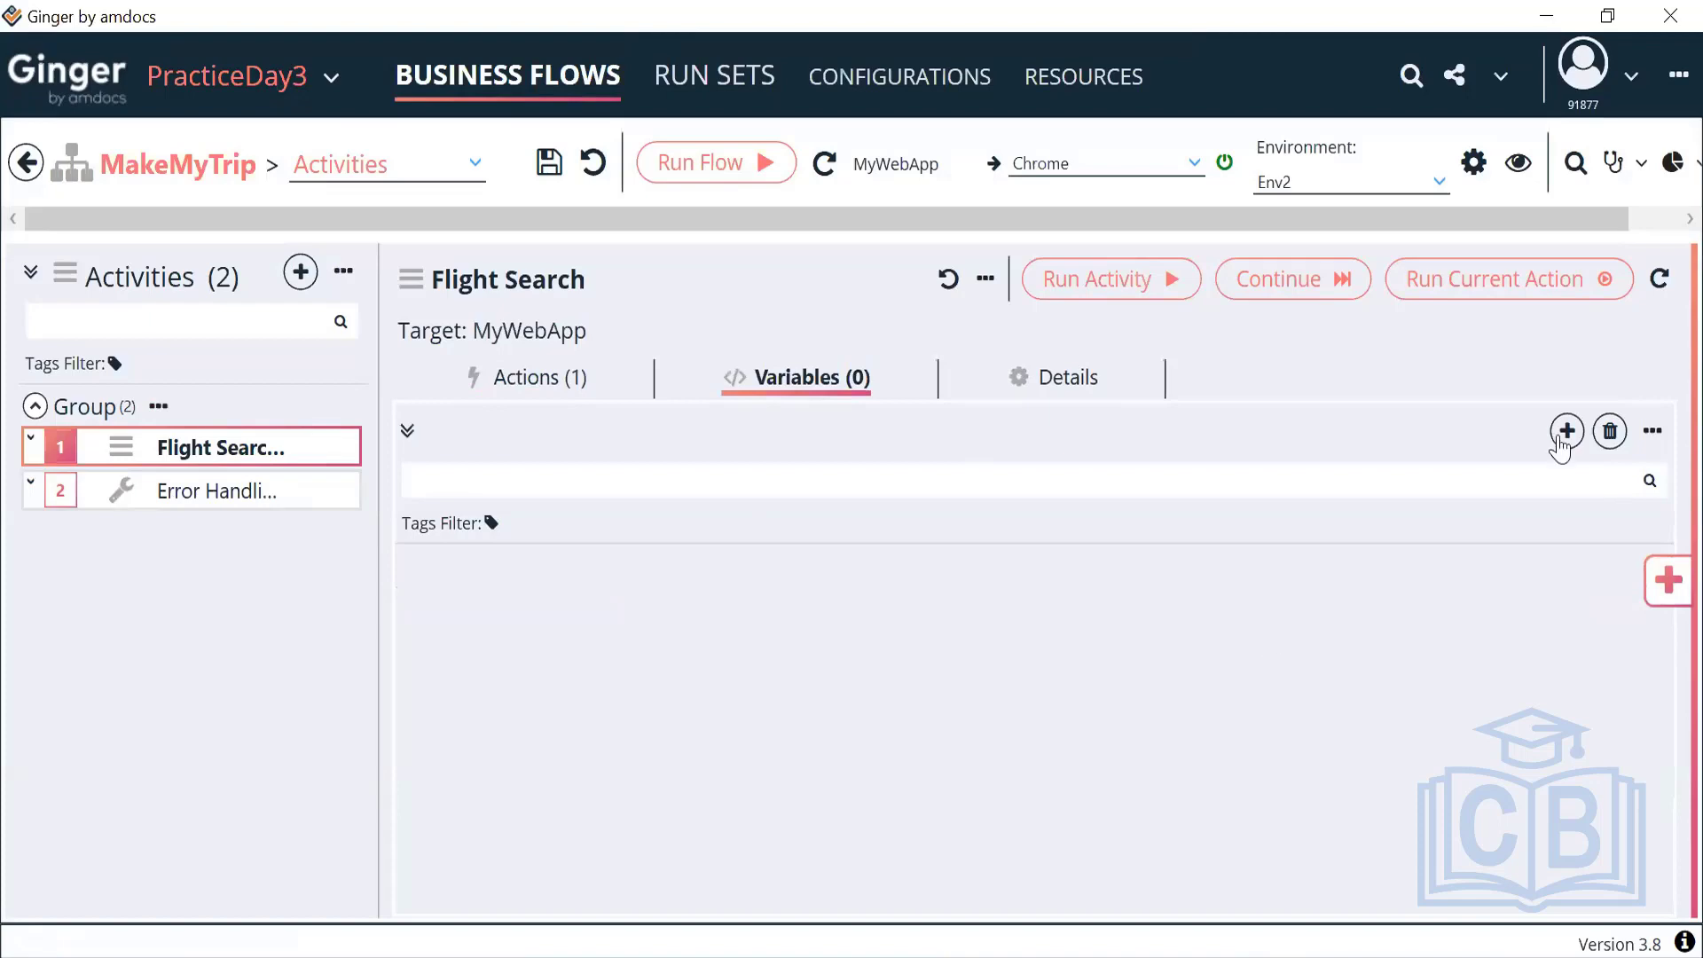
left_click(1566, 432)
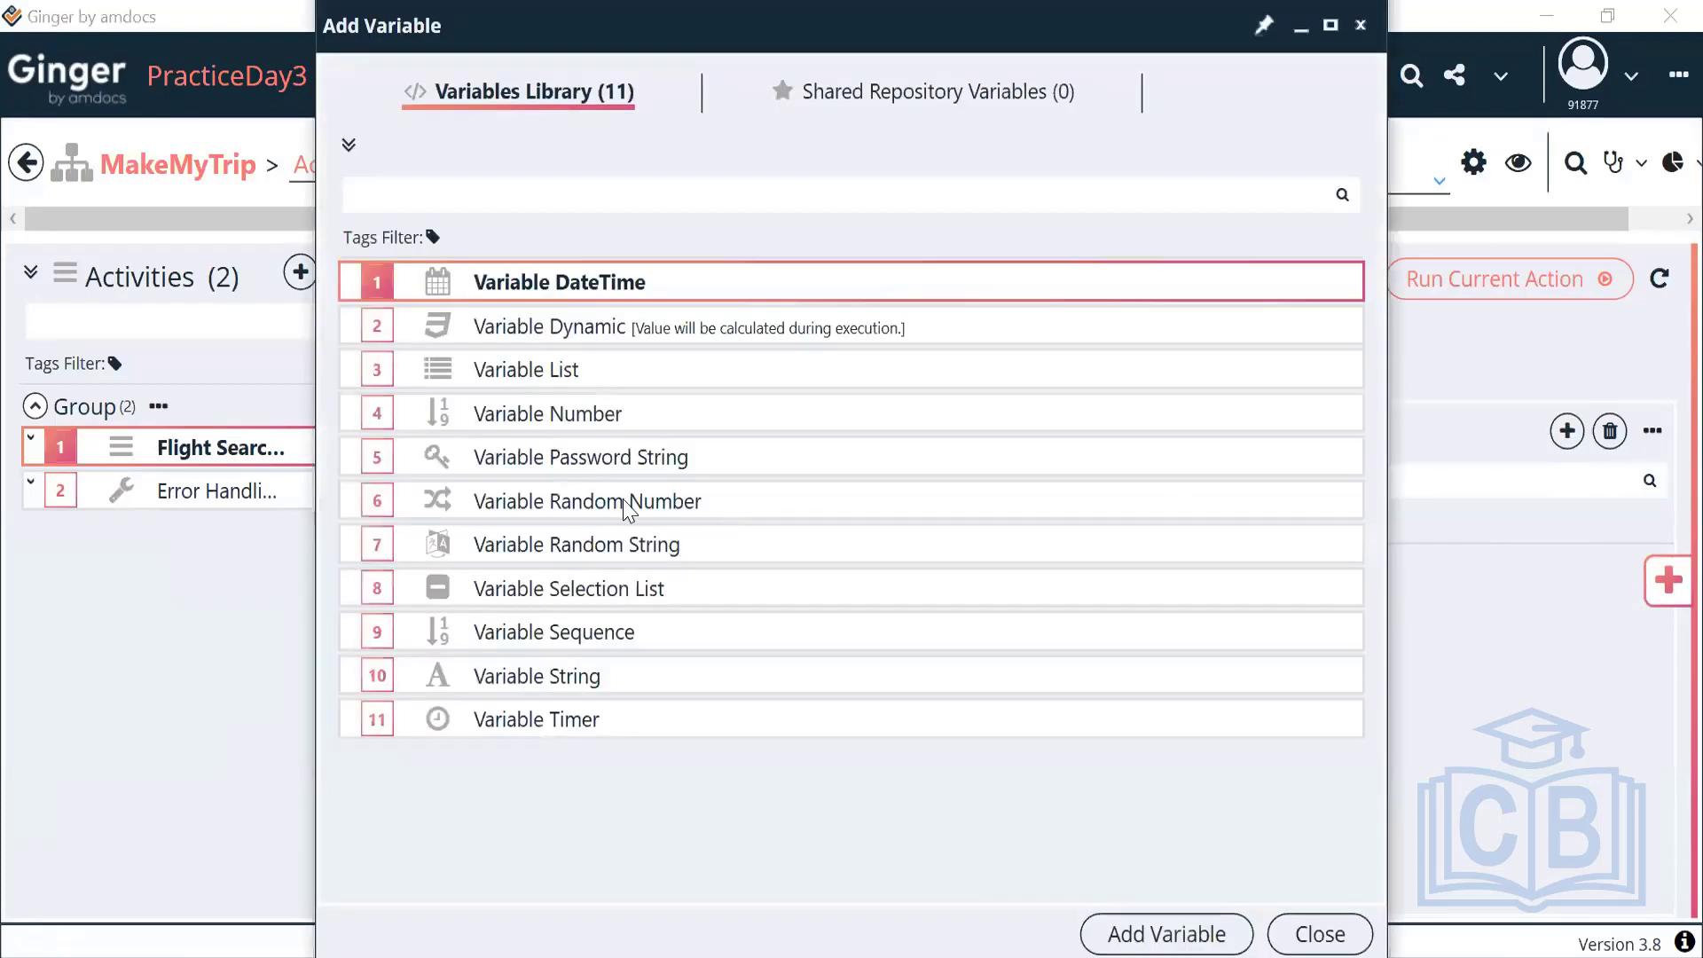
left_click(541, 676)
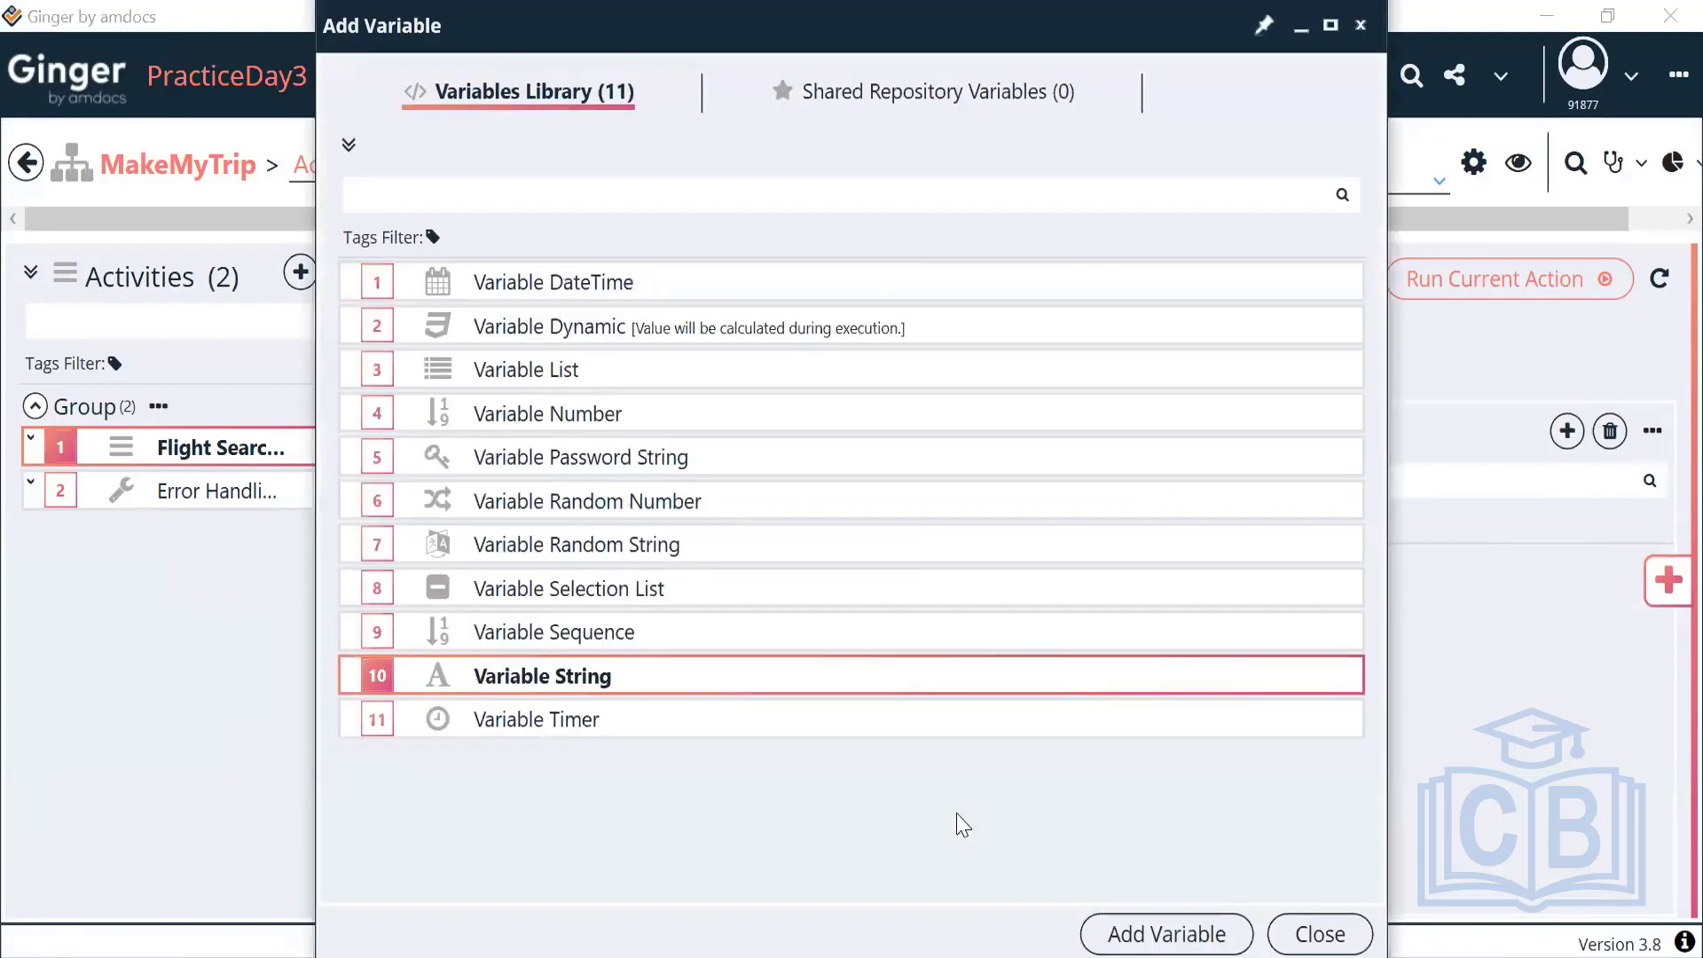
left_click(1100, 933)
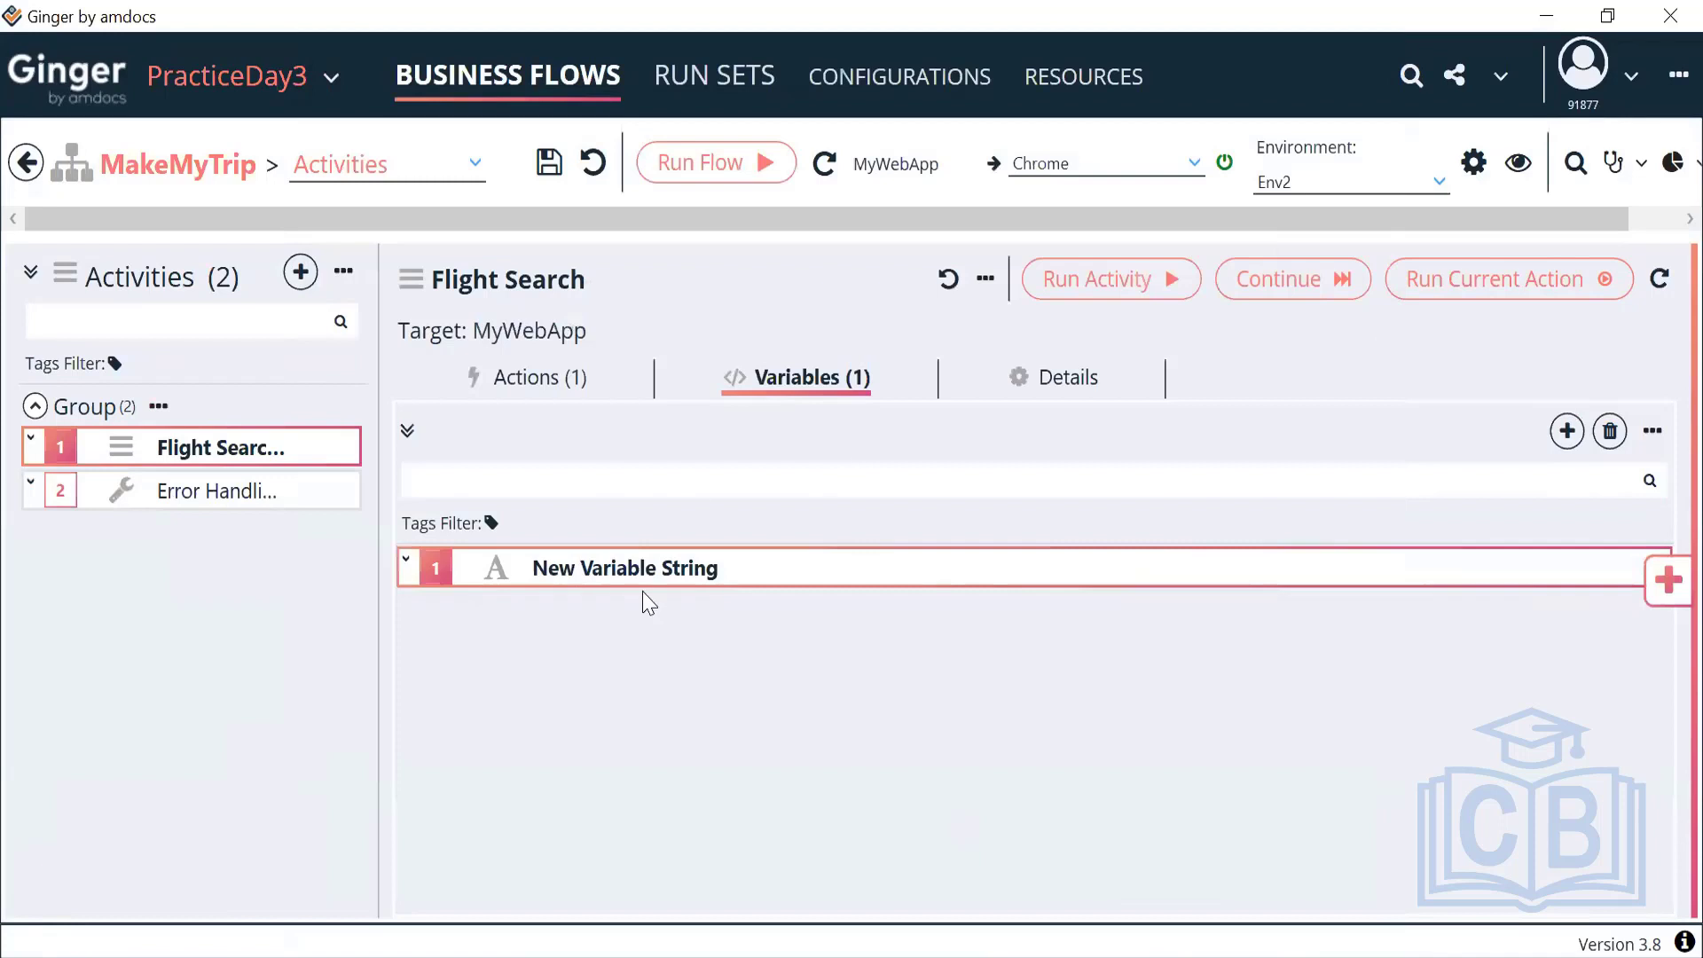
Step: Rename the Flight Search activity's new string variable as ACT_Count and return to the variable list
double_click(691, 572)
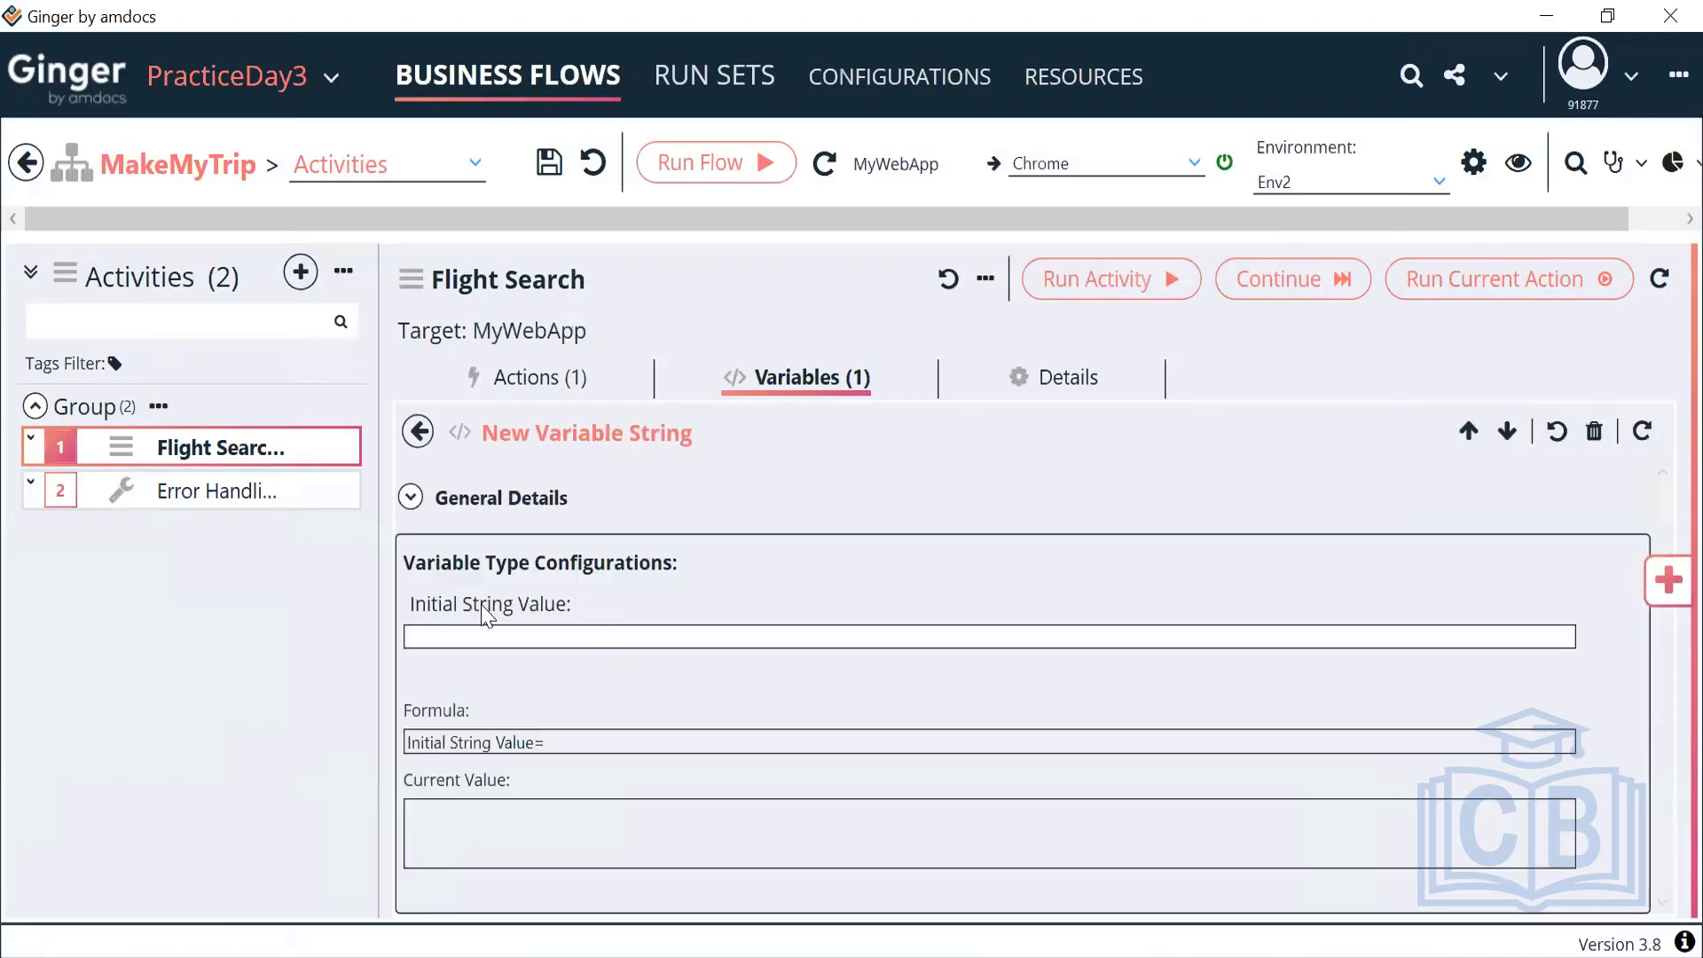
left_click(413, 500)
left_click_drag(597, 619, 380, 630)
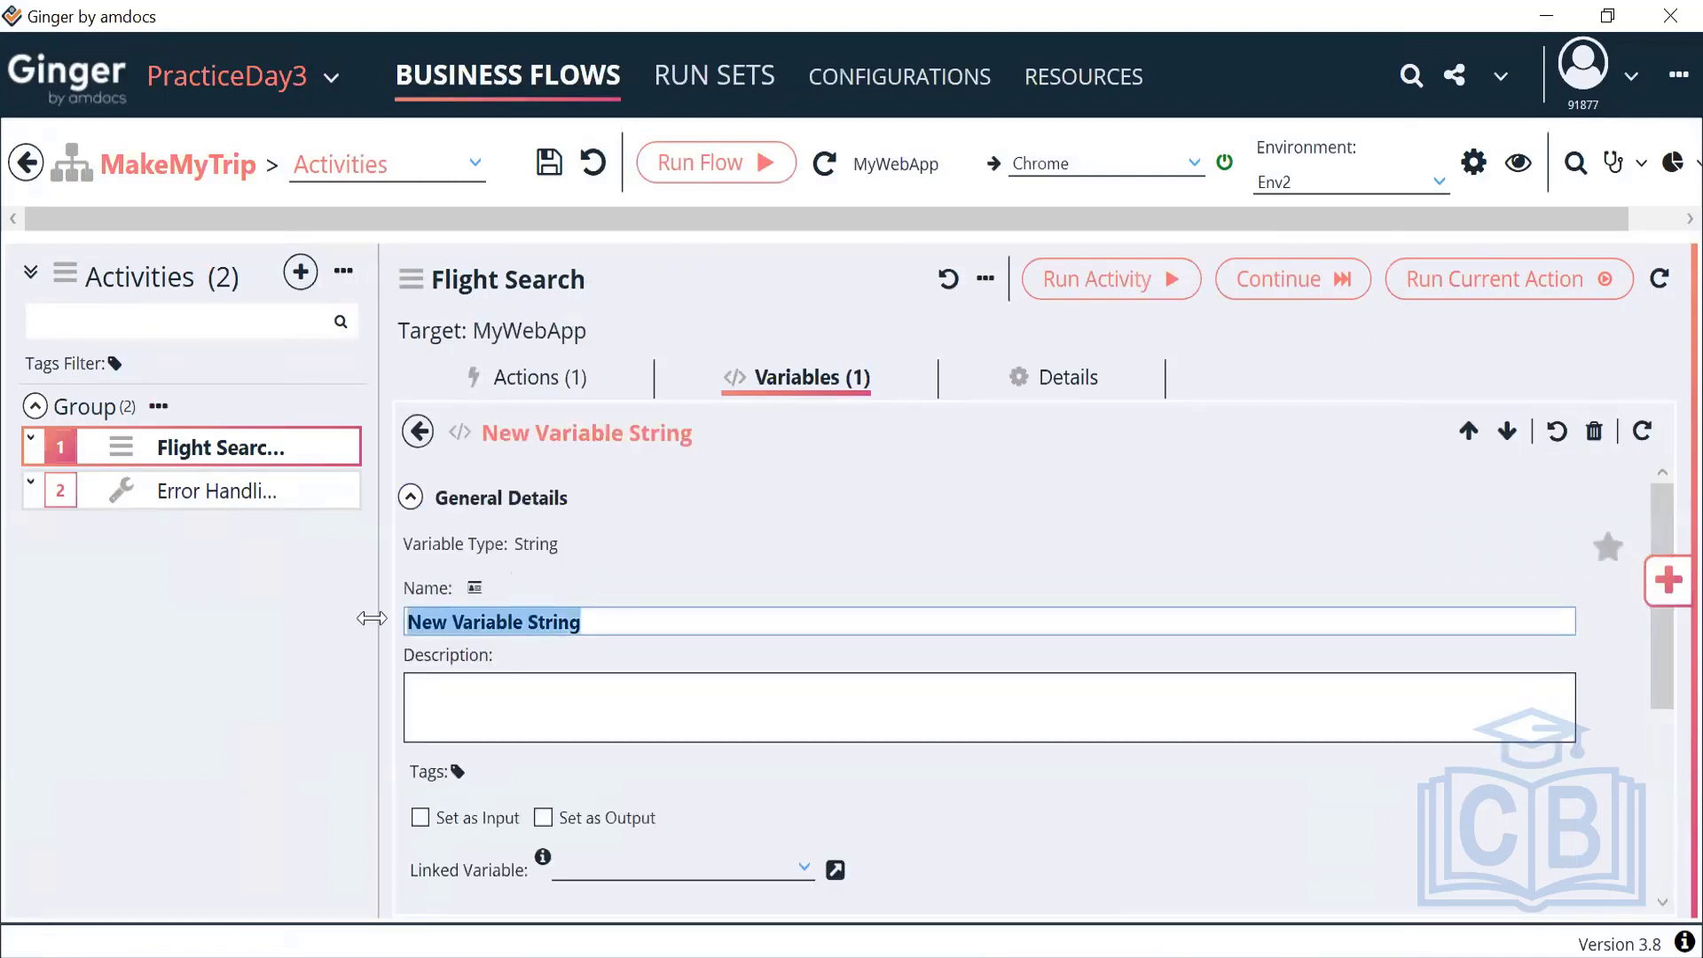
type("Cou")
key("BackSpace")
key("BackSpace")
key("BackSpace")
type("ACT_A")
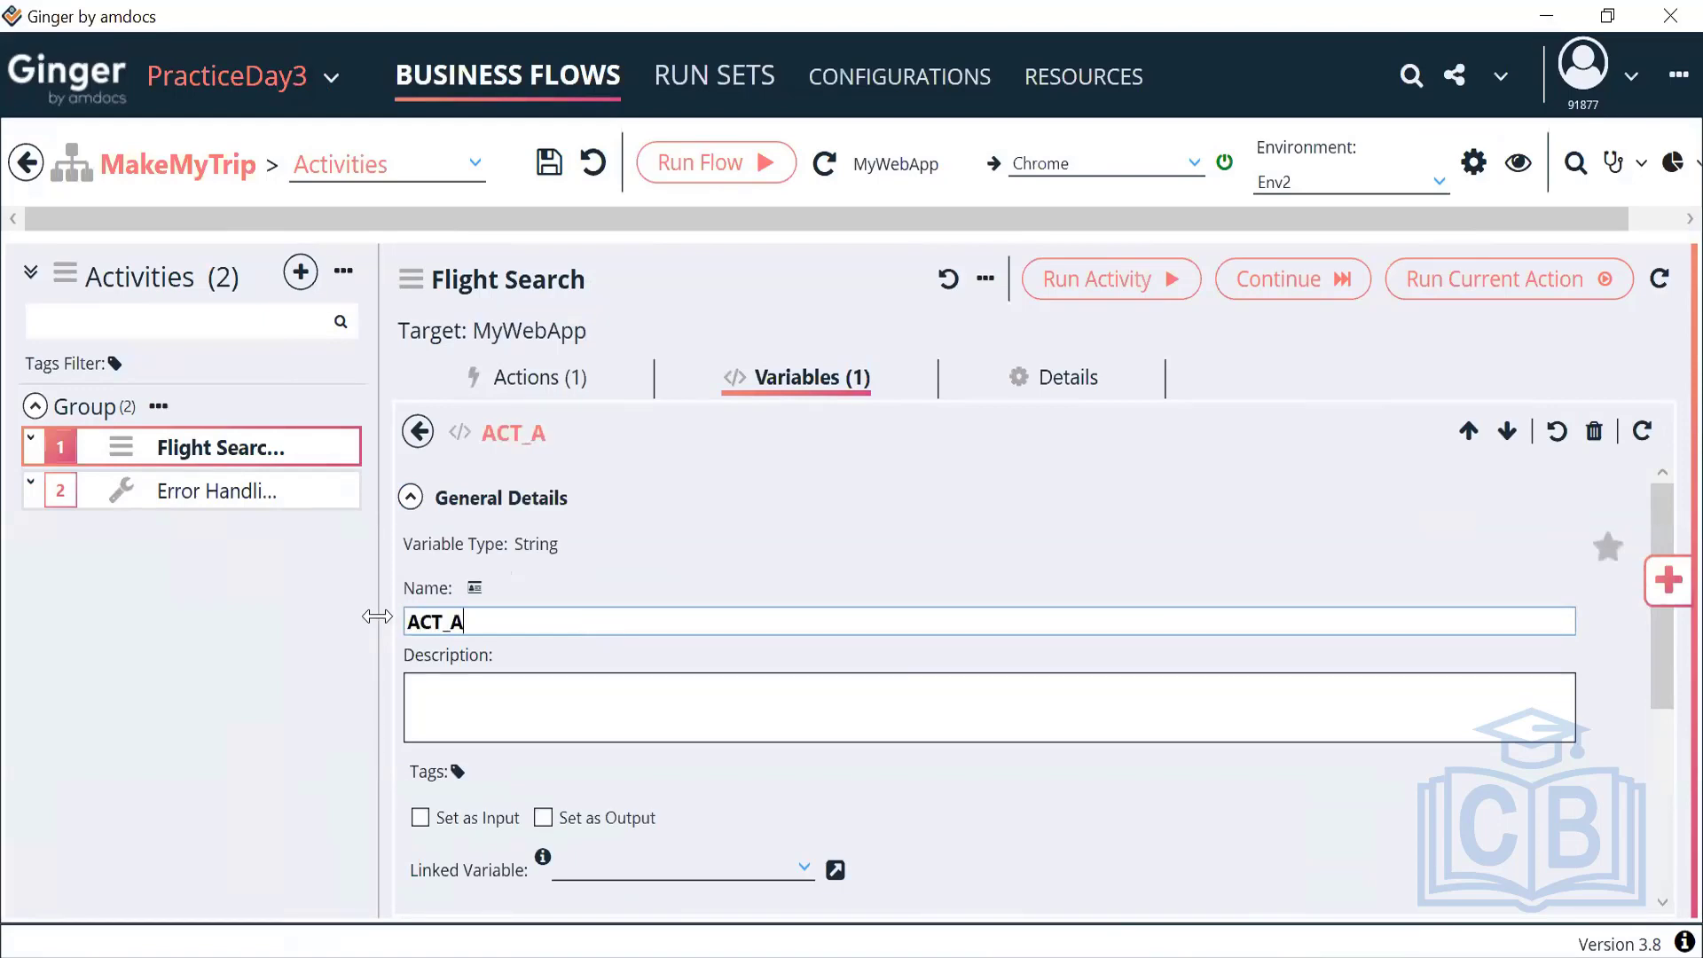
key("BackSpace")
type("Count")
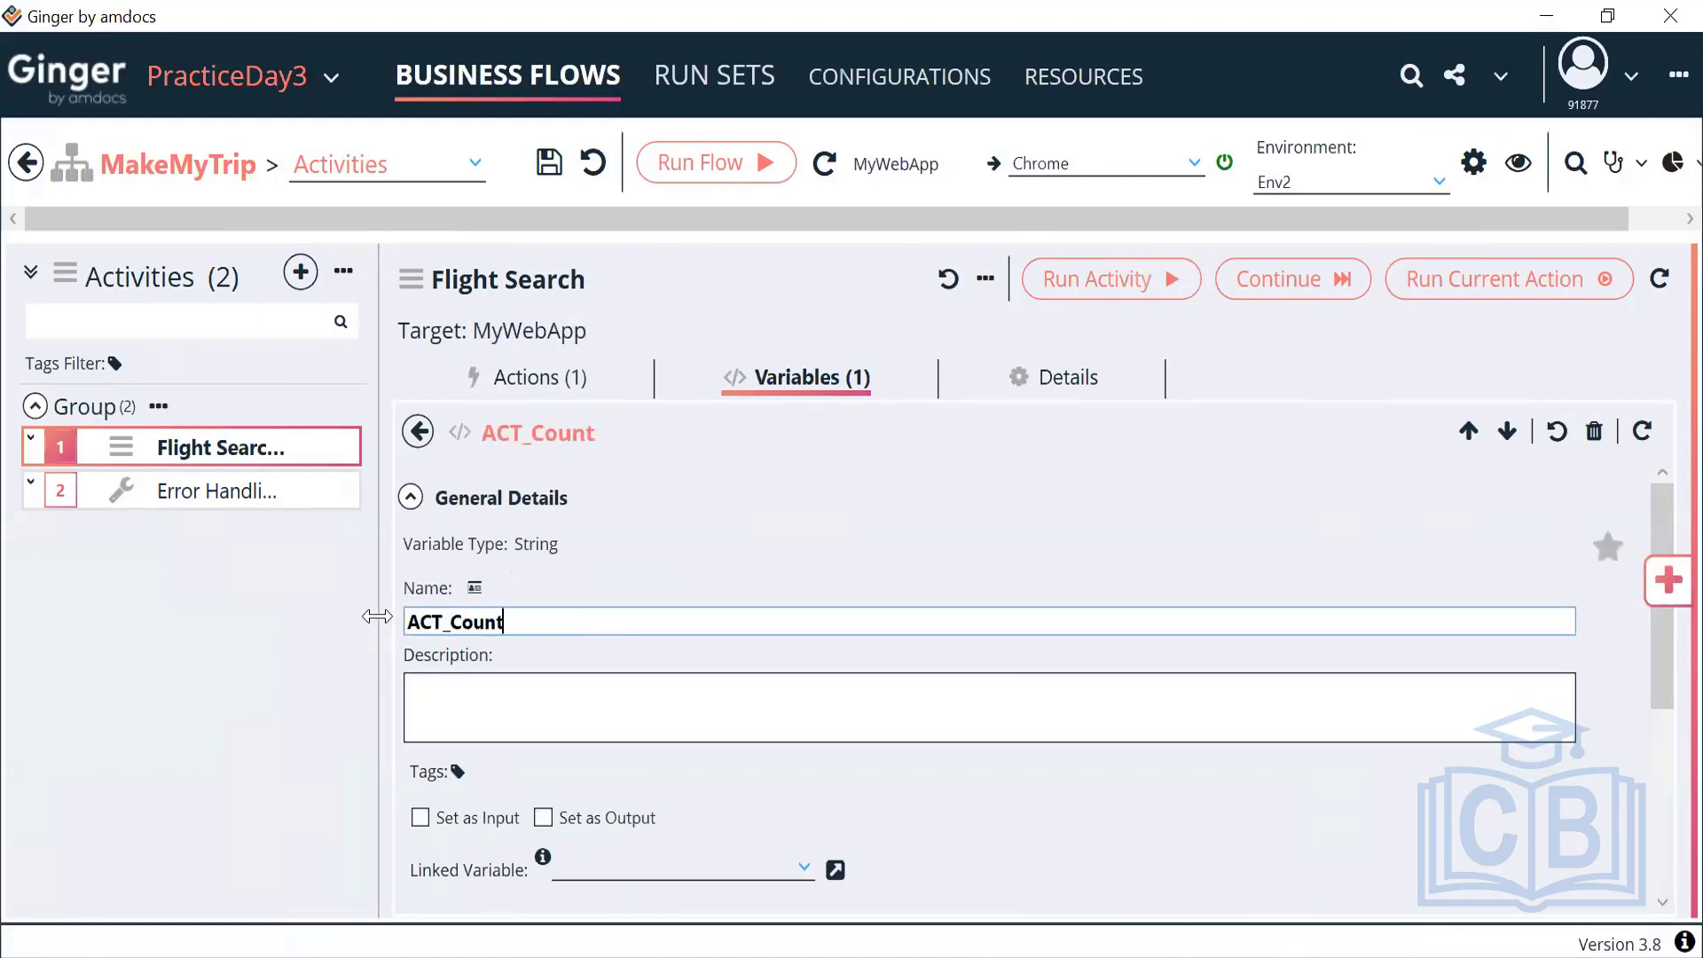
left_click(418, 432)
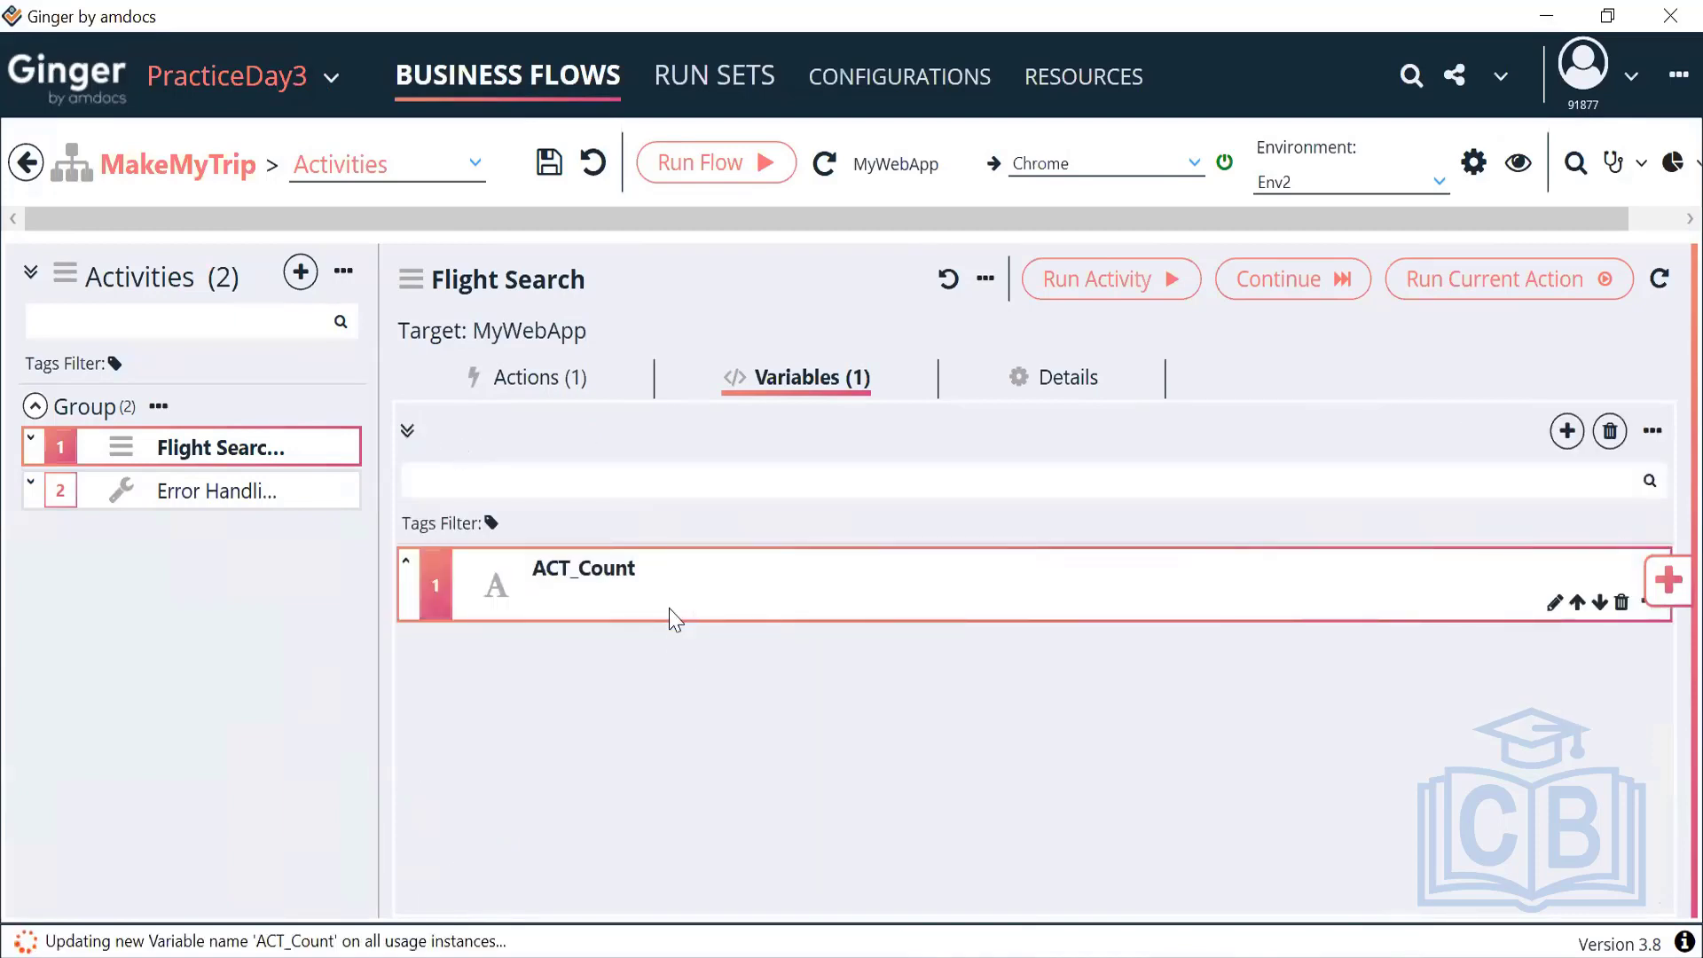
Step: Add a Set Variable Action from the general actions to the Flight Search activity after Launch URL
left_click(578, 383)
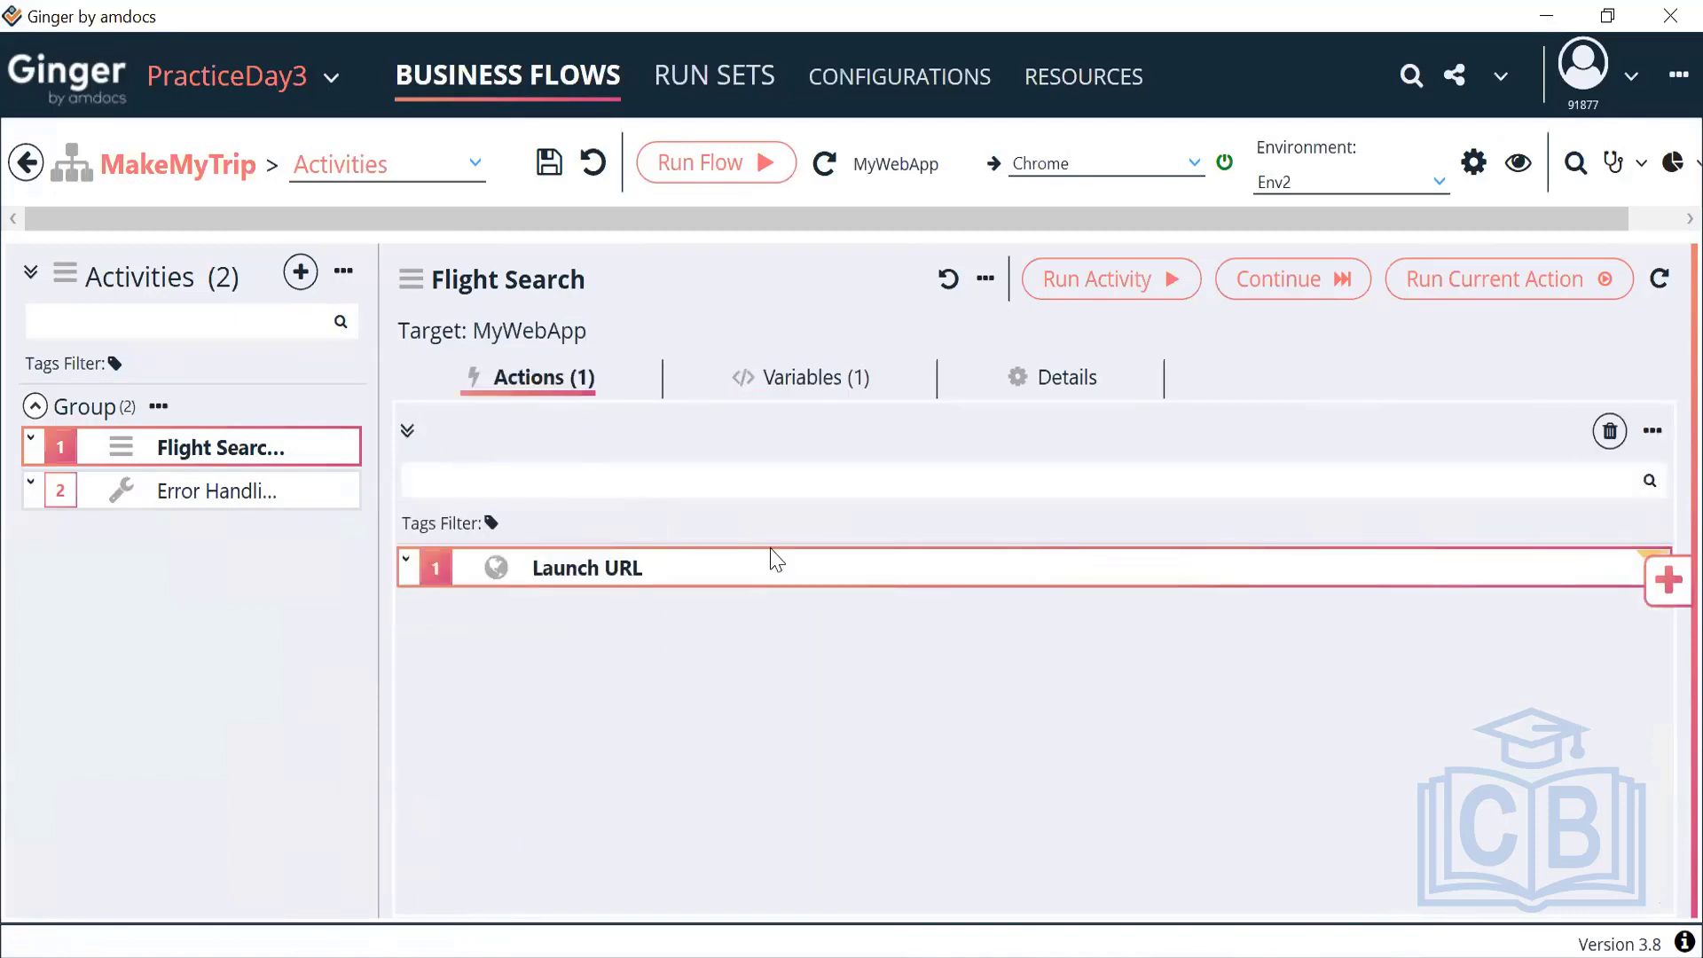
left_click(1666, 581)
left_click(1510, 359)
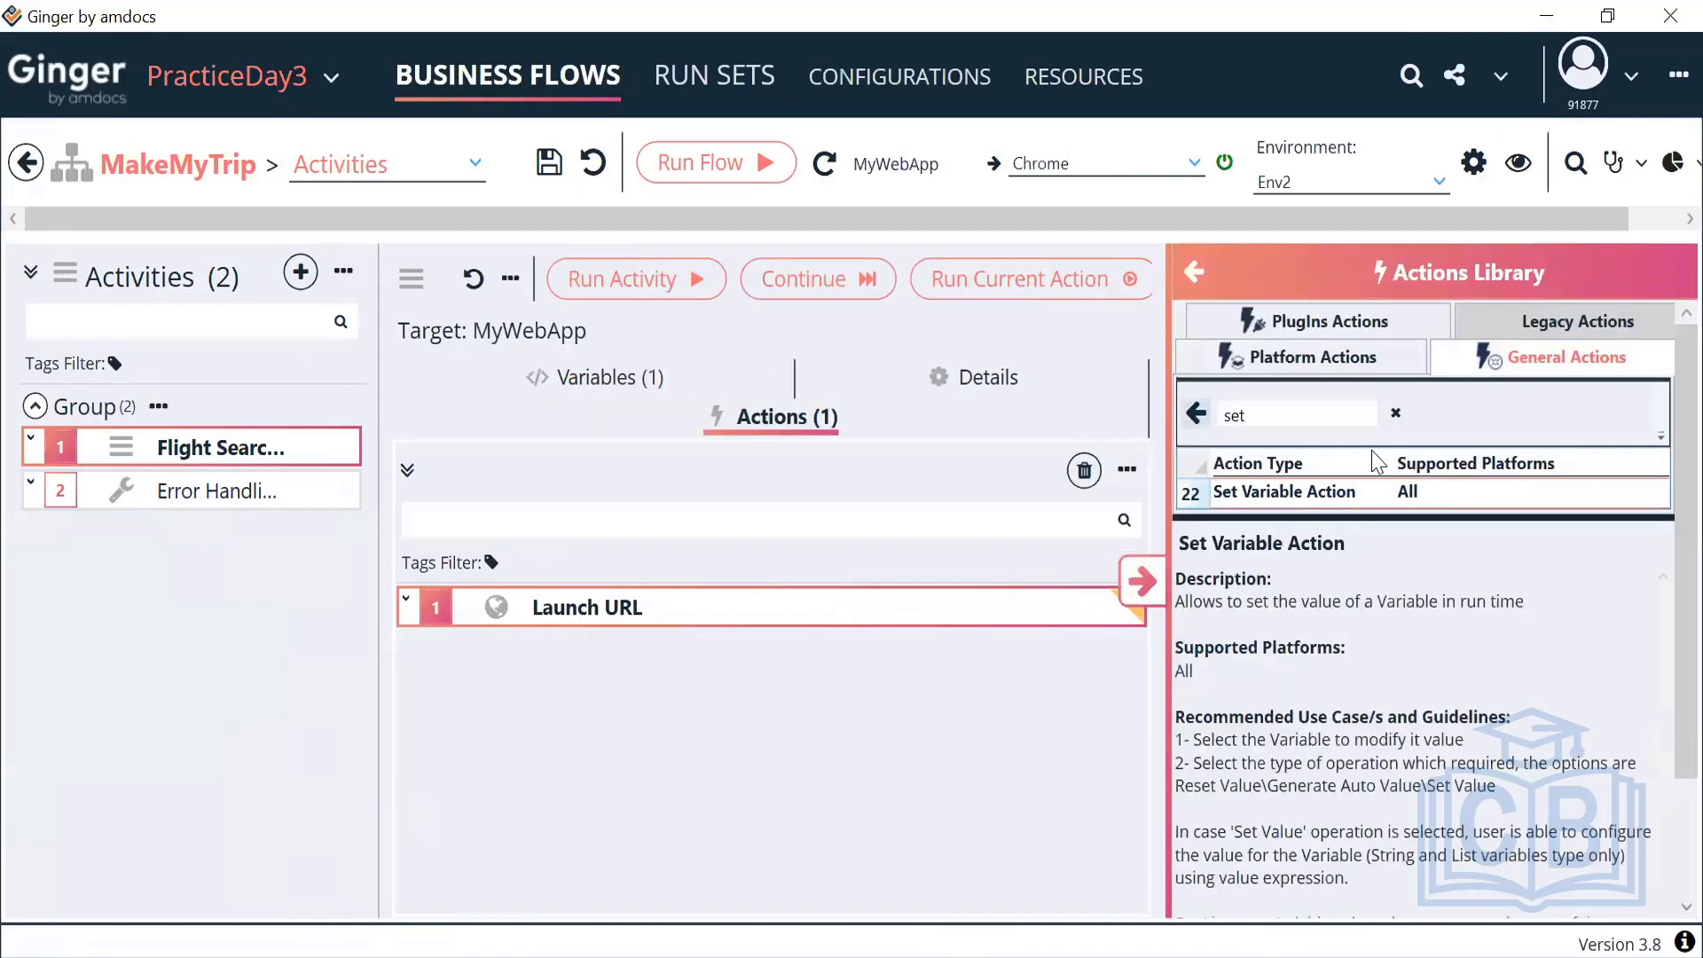
double_click(1317, 496)
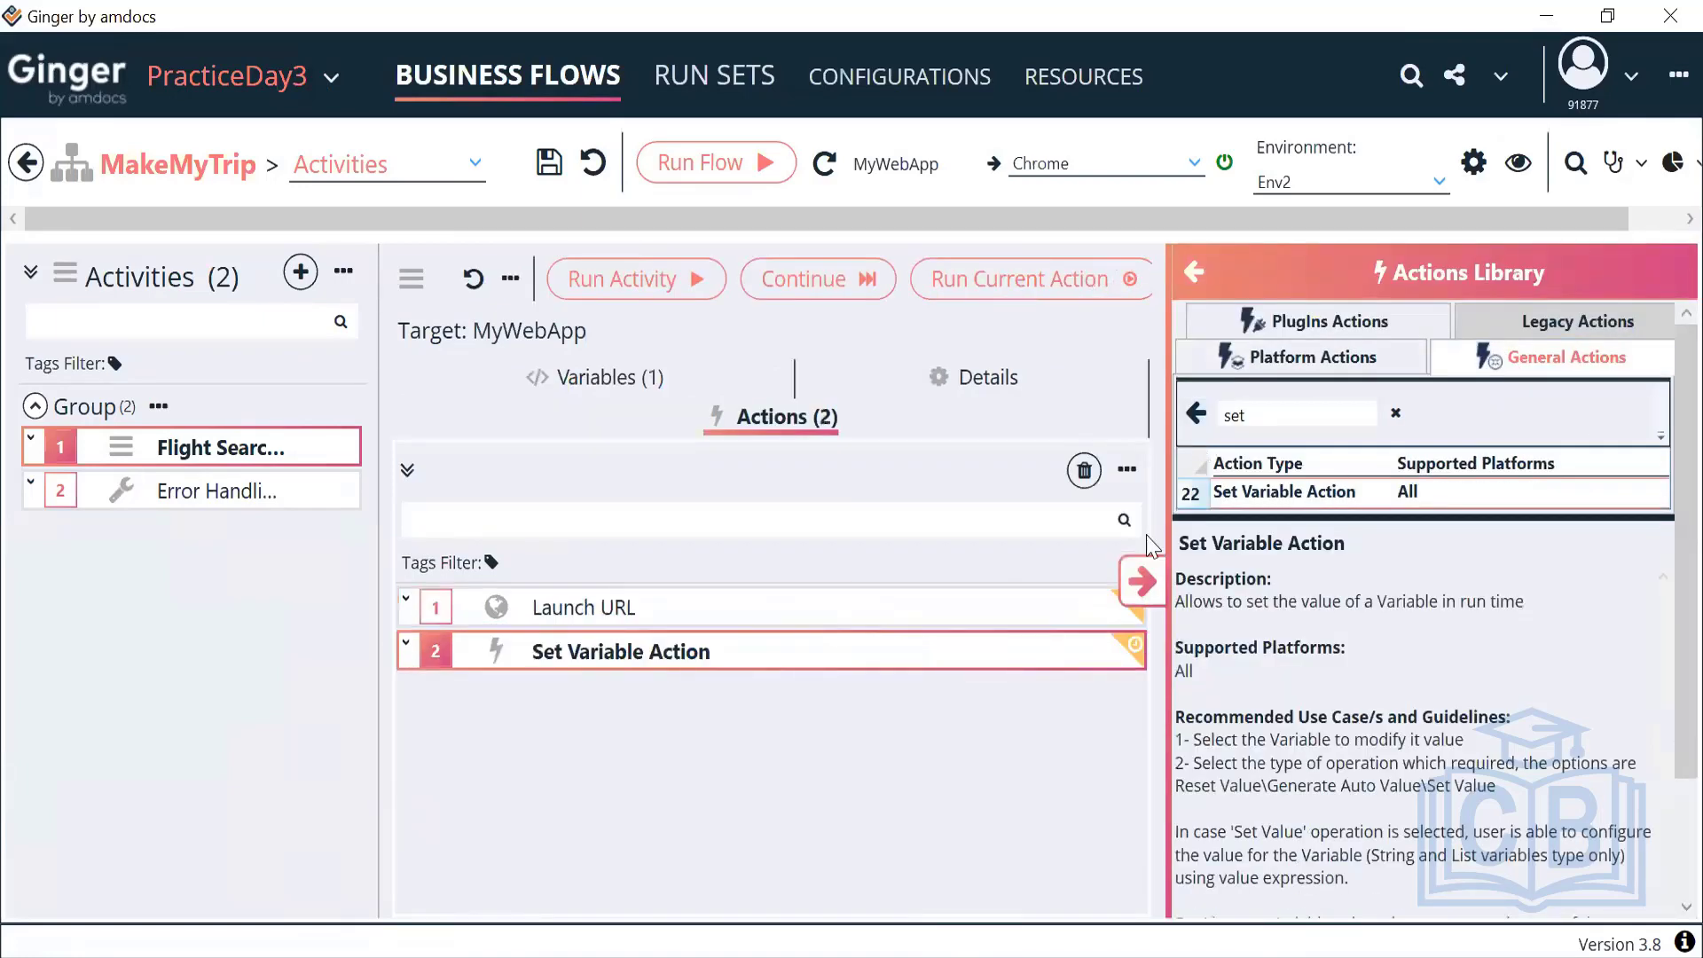
left_click(1140, 581)
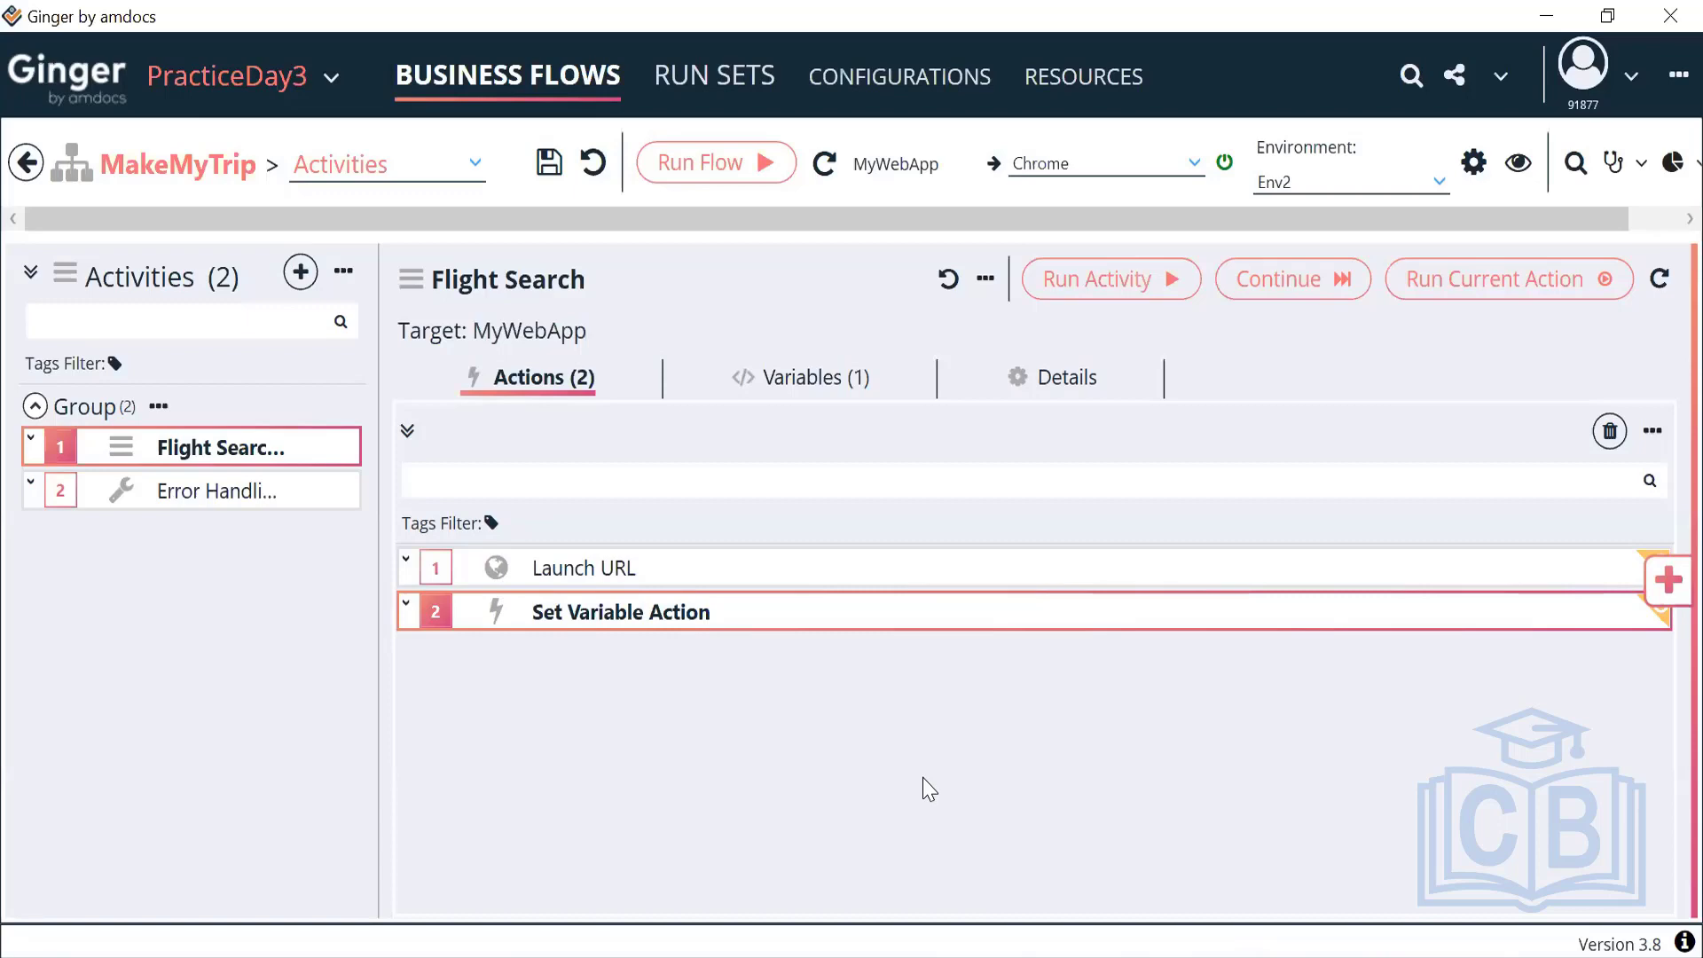
Step: Configure the Set Variable Action to set ACT_Count to 1 with the Set Value operation
double_click(802, 633)
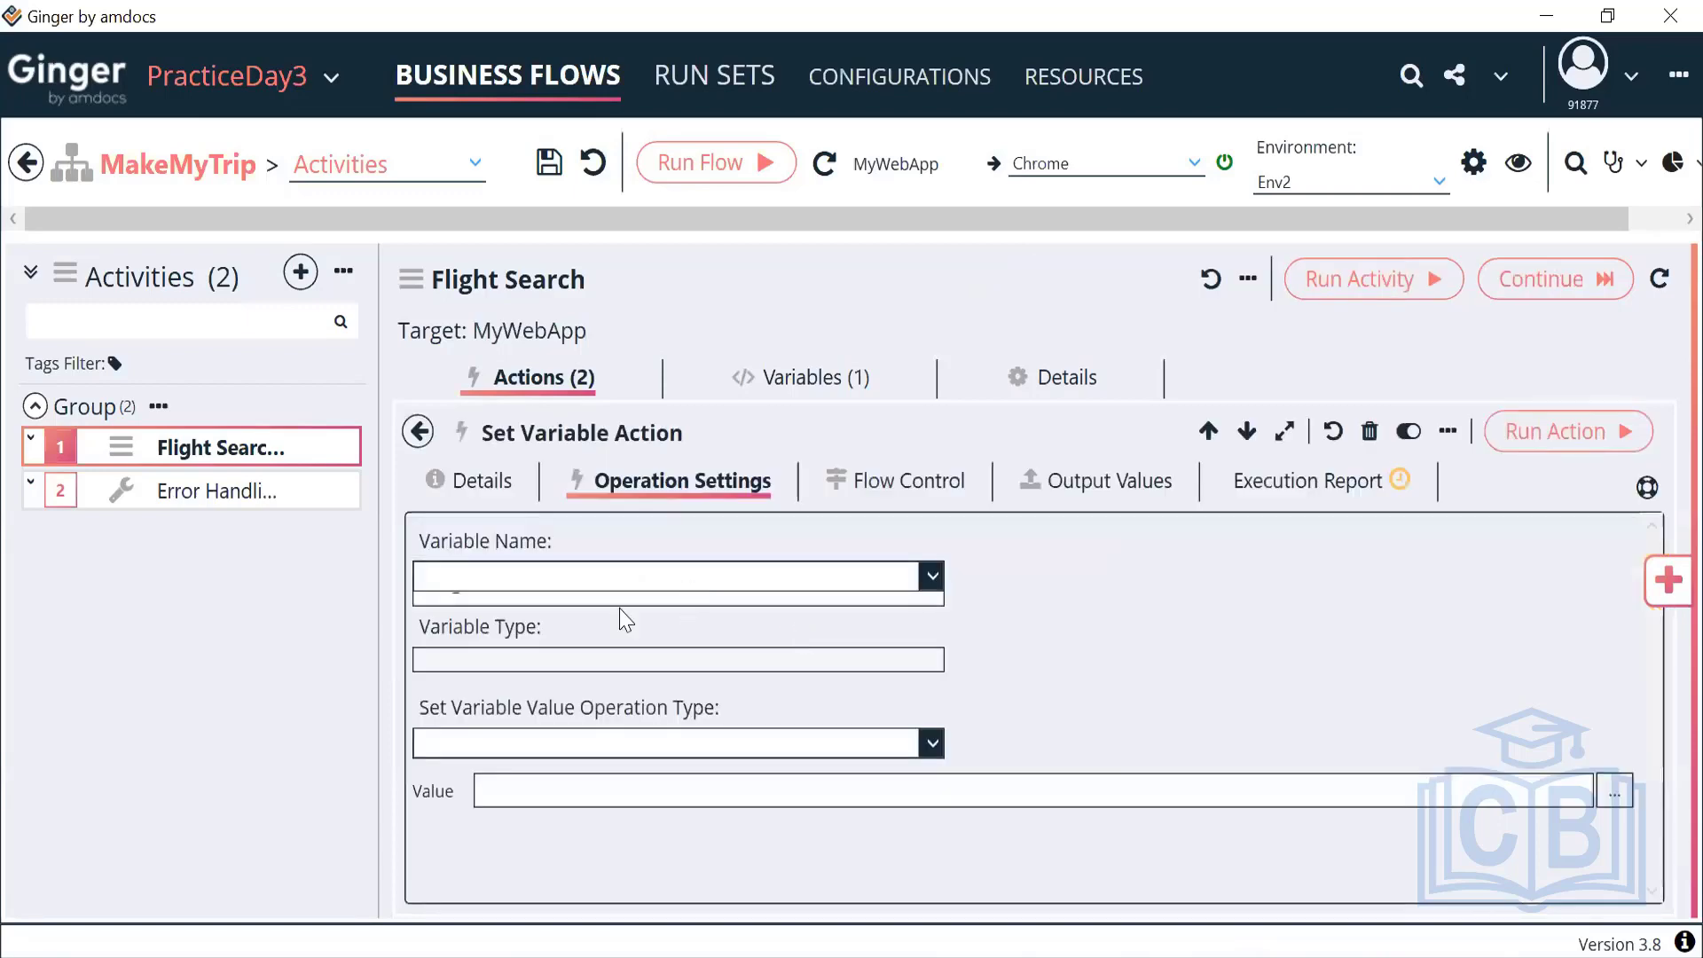
left_click(552, 613)
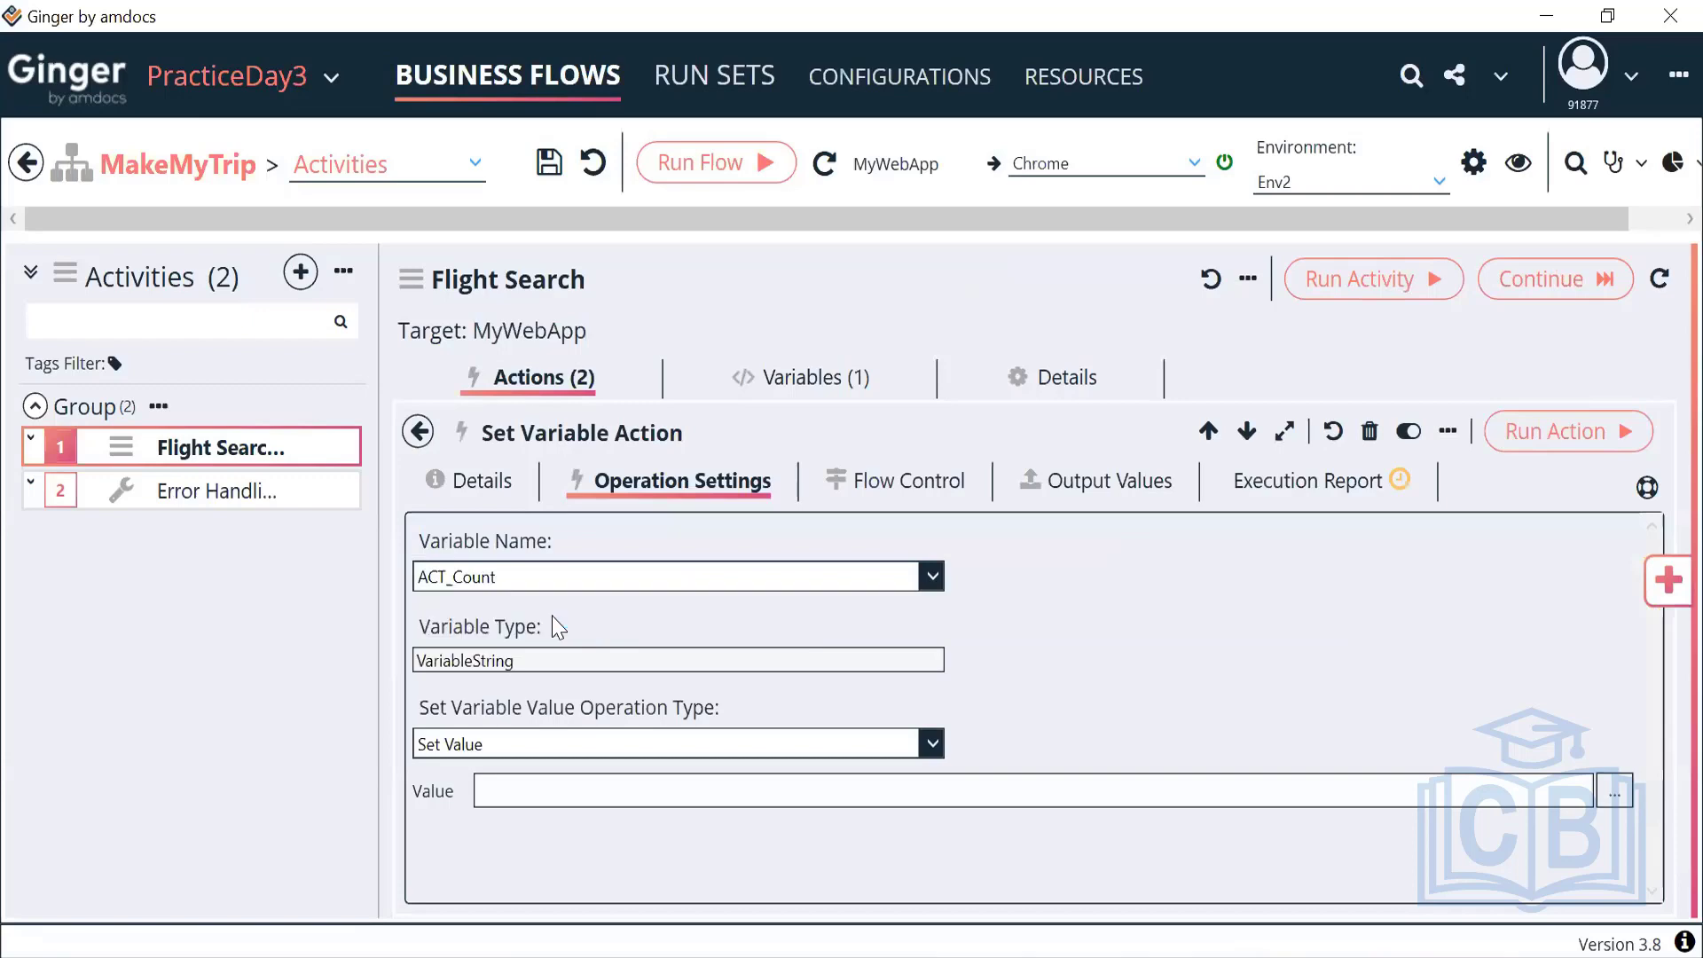
left_click(551, 775)
type("1")
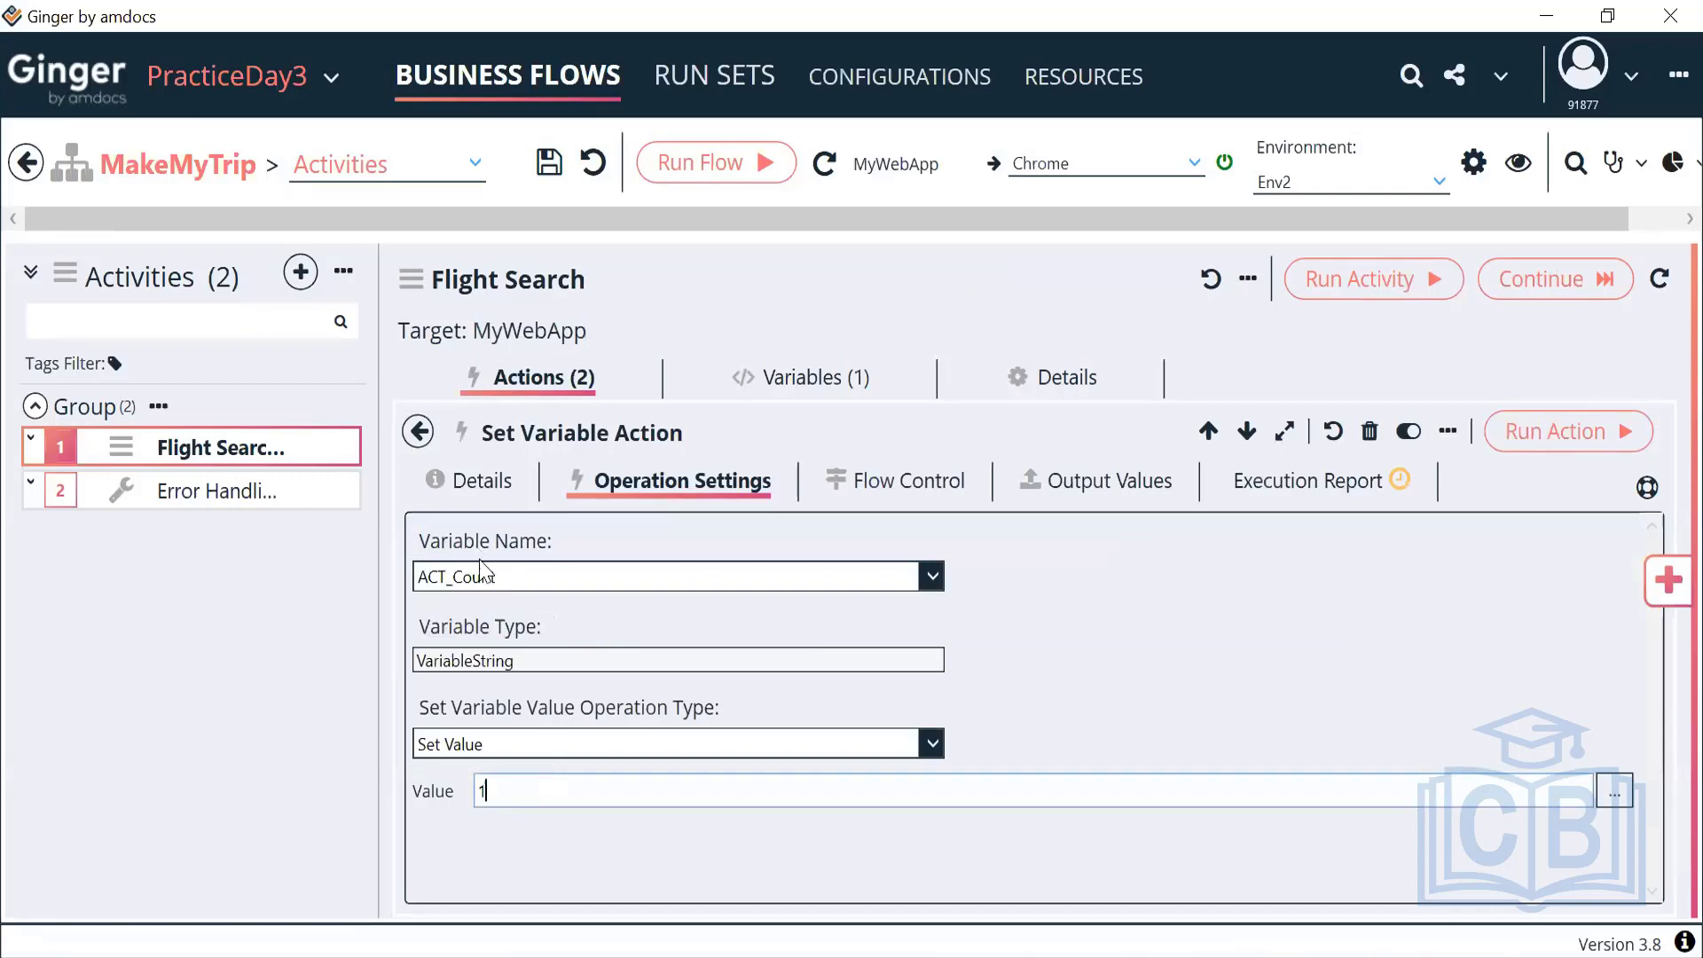
Step: Change the Set Variable Action's description to "Set Count Variable as 1" and return to the action list
left_click(466, 488)
left_click_drag(609, 624, 373, 608)
type("SEt Co")
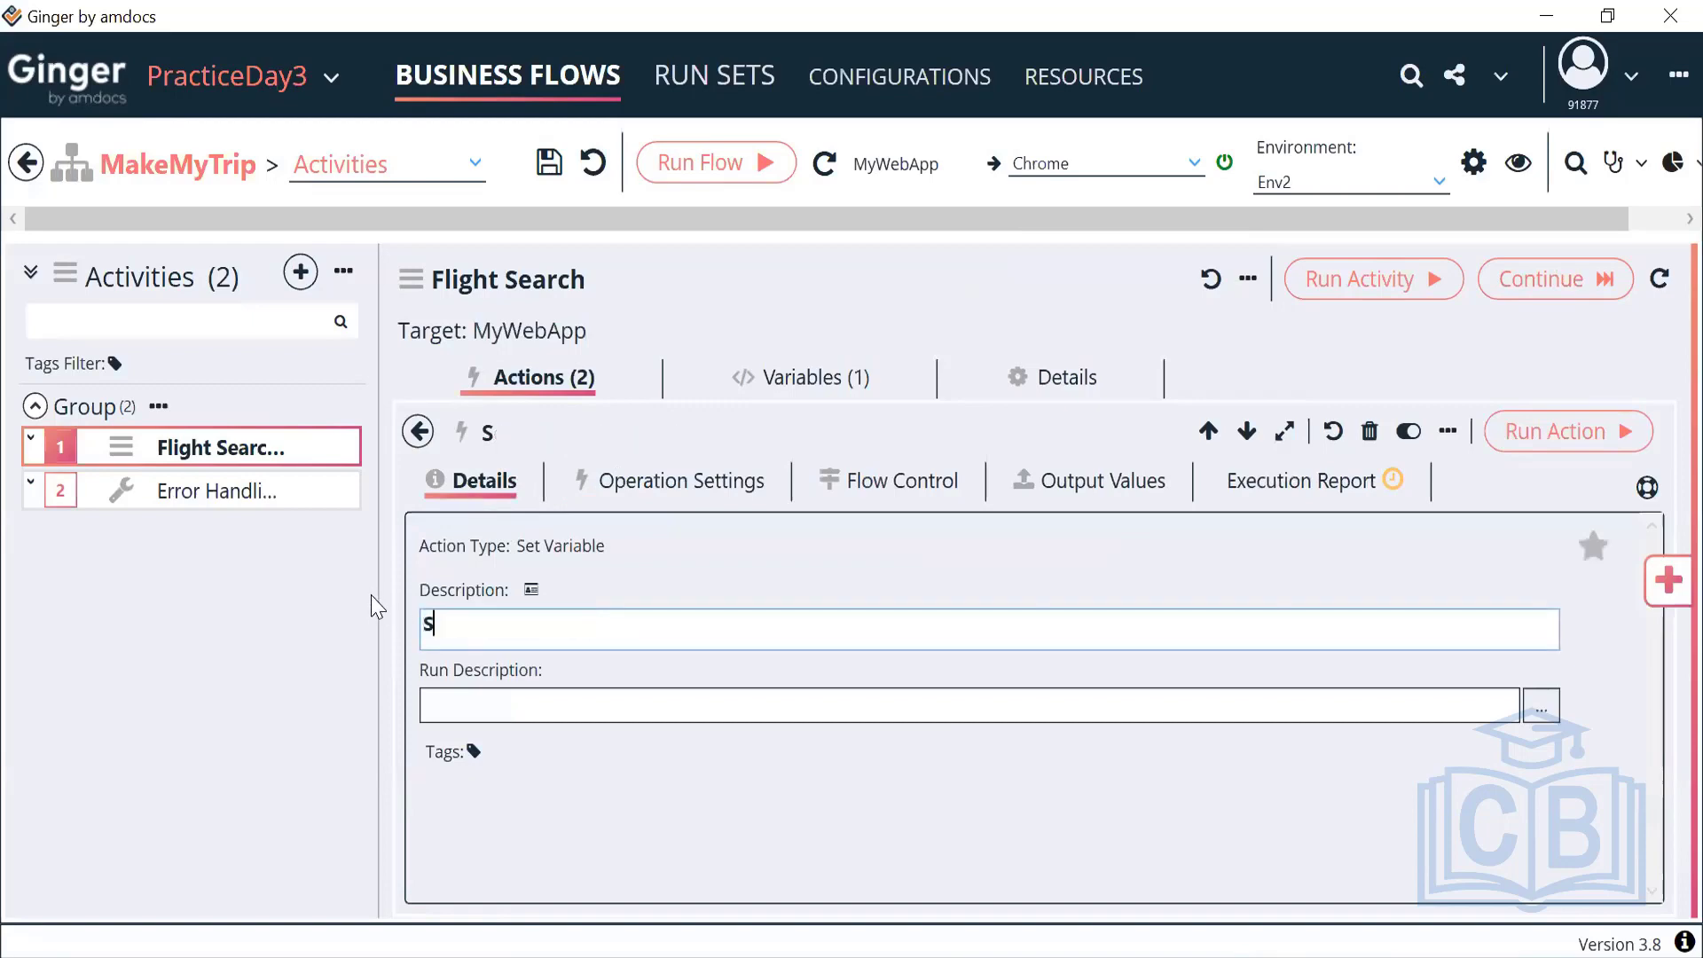
key("BackSpace")
key("BackSpace")
key("BackSpace")
key("BackSpace")
key("BackSpace")
type("et Count Variable s")
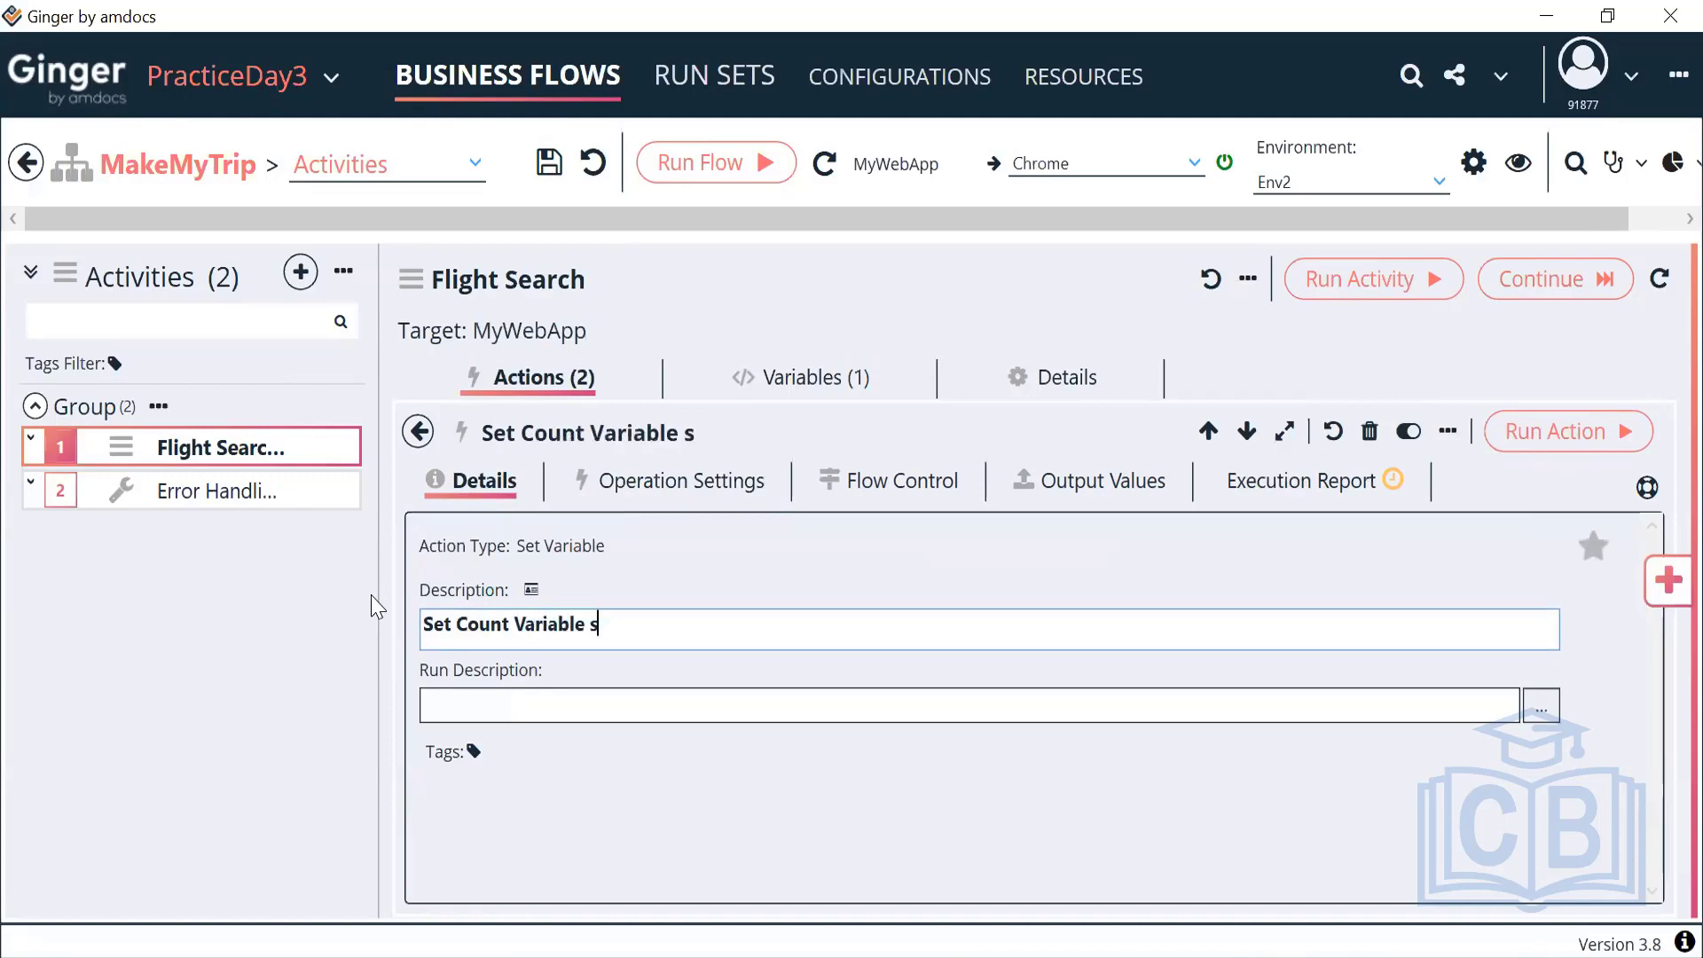
key("Left")
type("a")
key("BackSpace")
type("1")
left_click(417, 432)
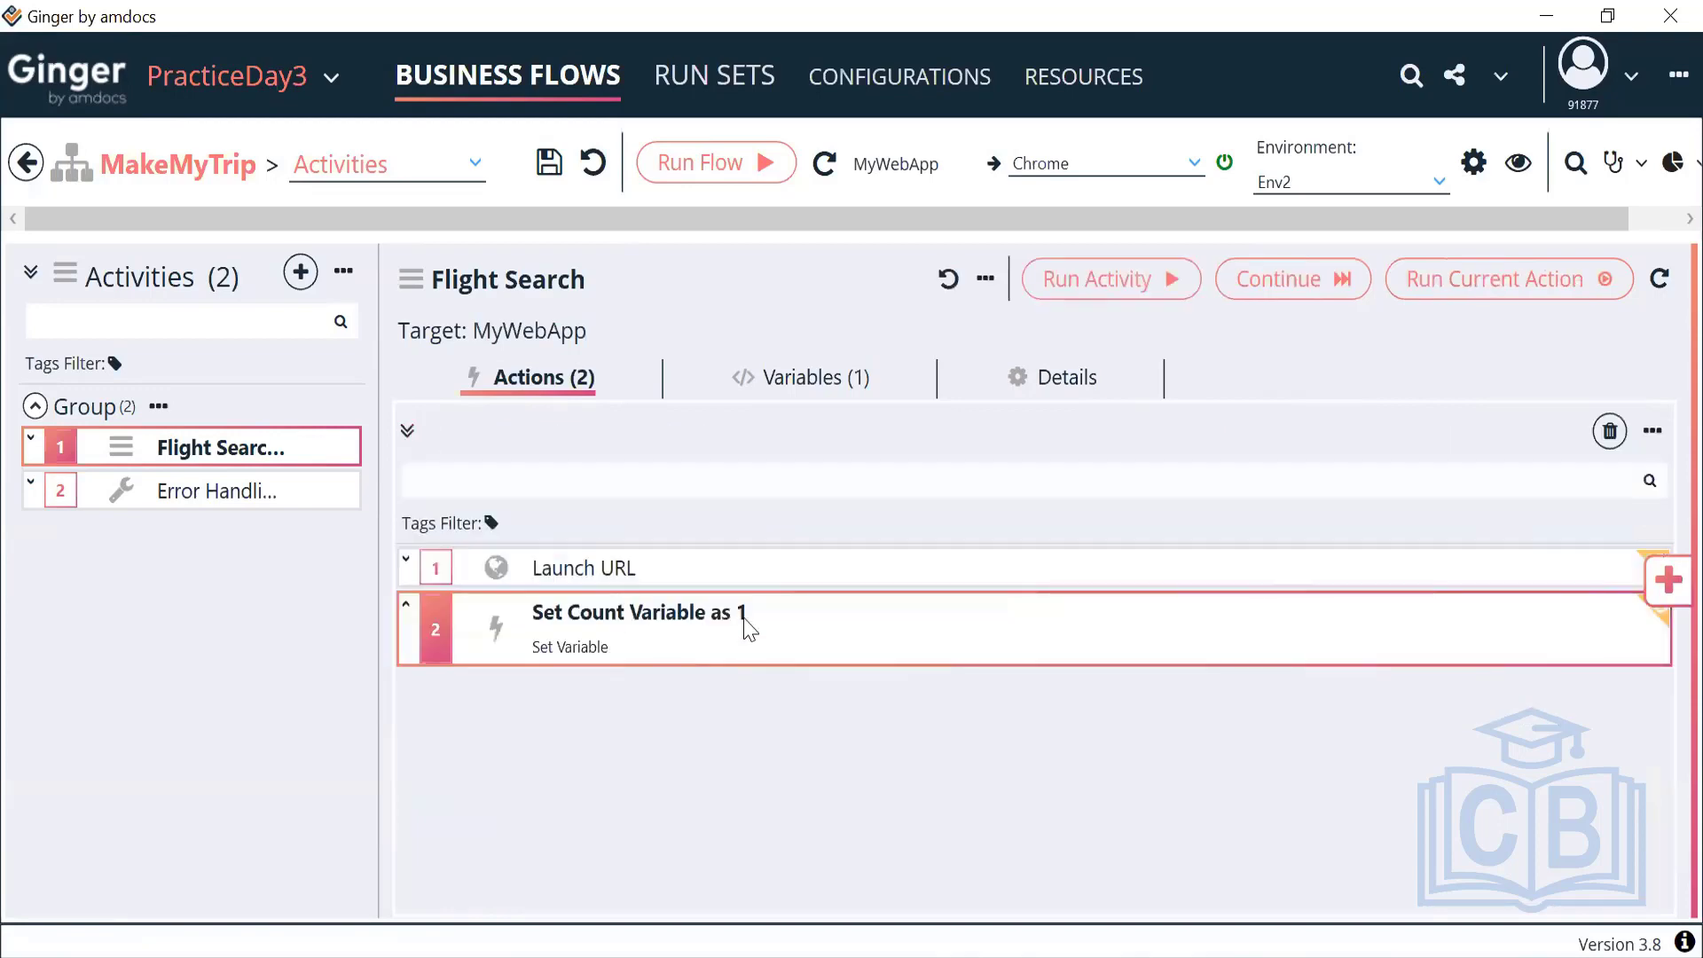
left_click(780, 578)
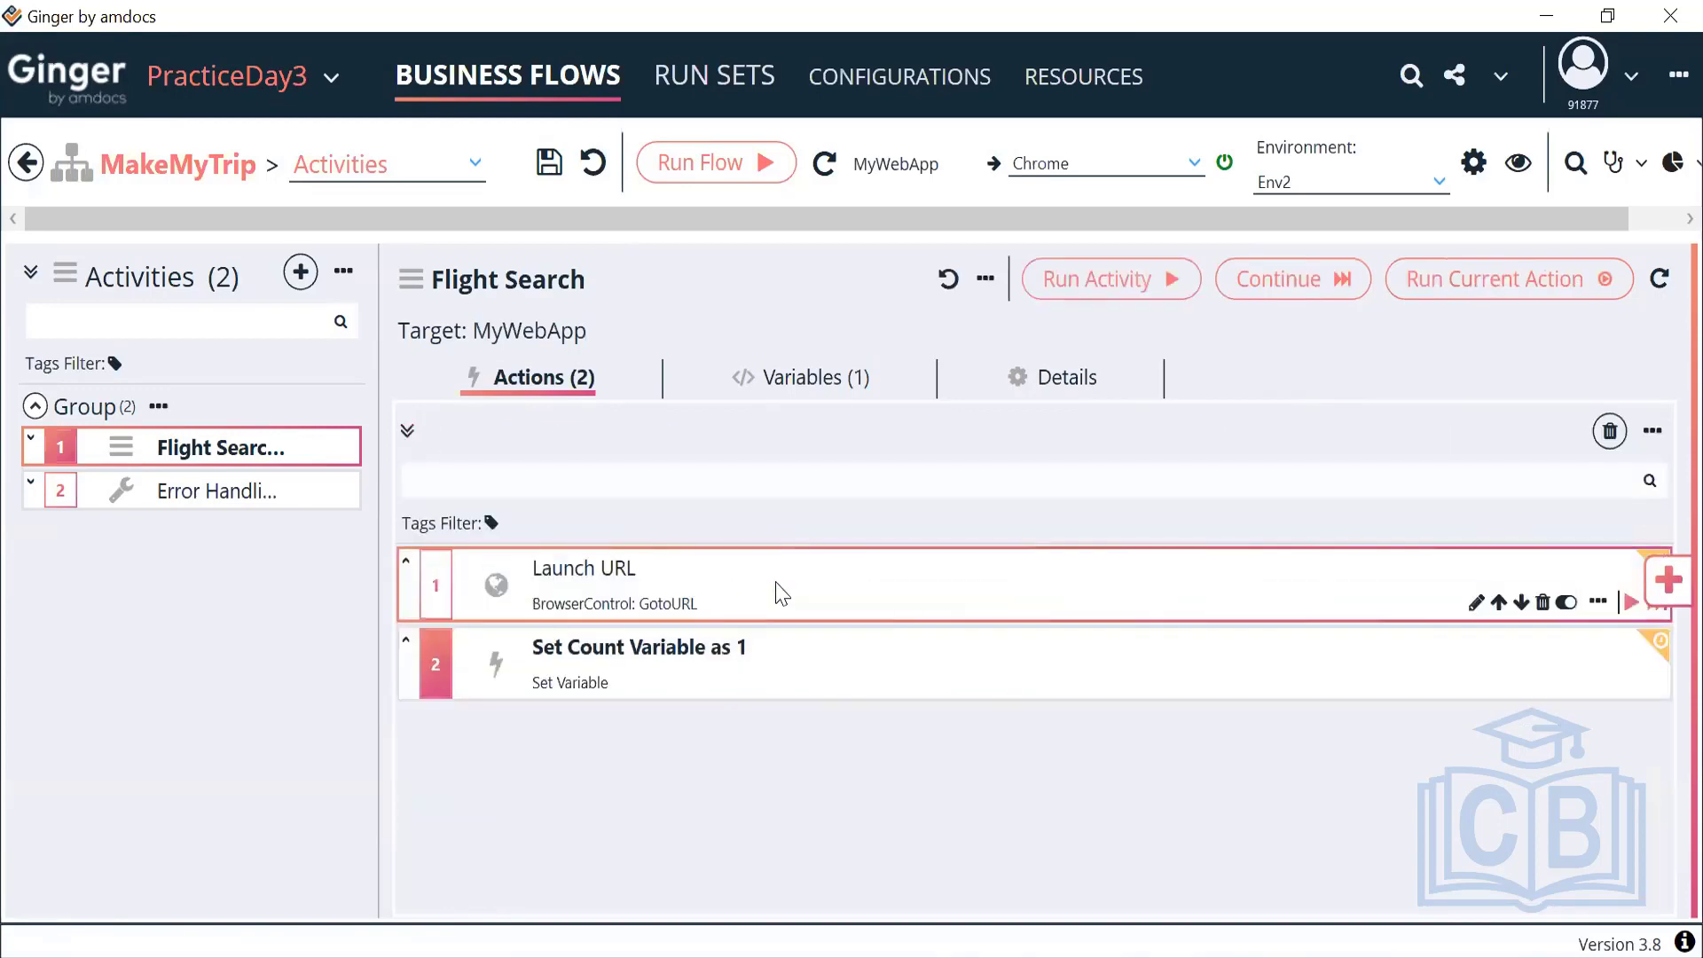
left_click(805, 683)
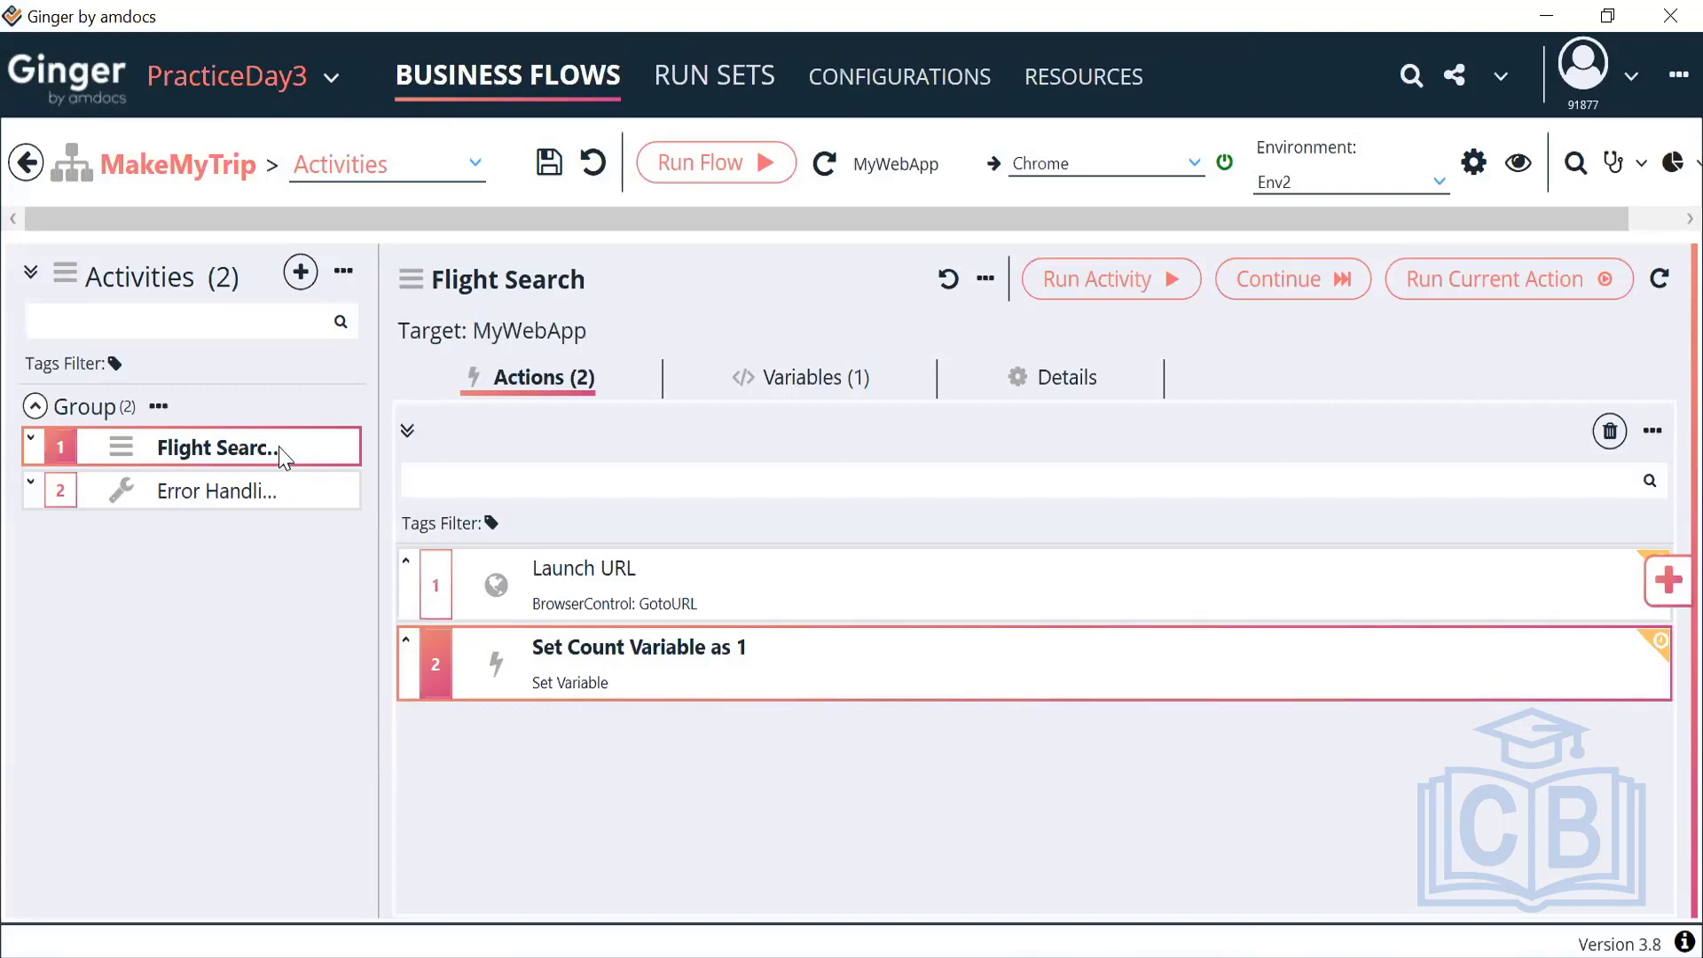
Step: Look at the Error Handling activity, then return to Flight Search and select its Set Count Variable as 1 action
left_click(253, 497)
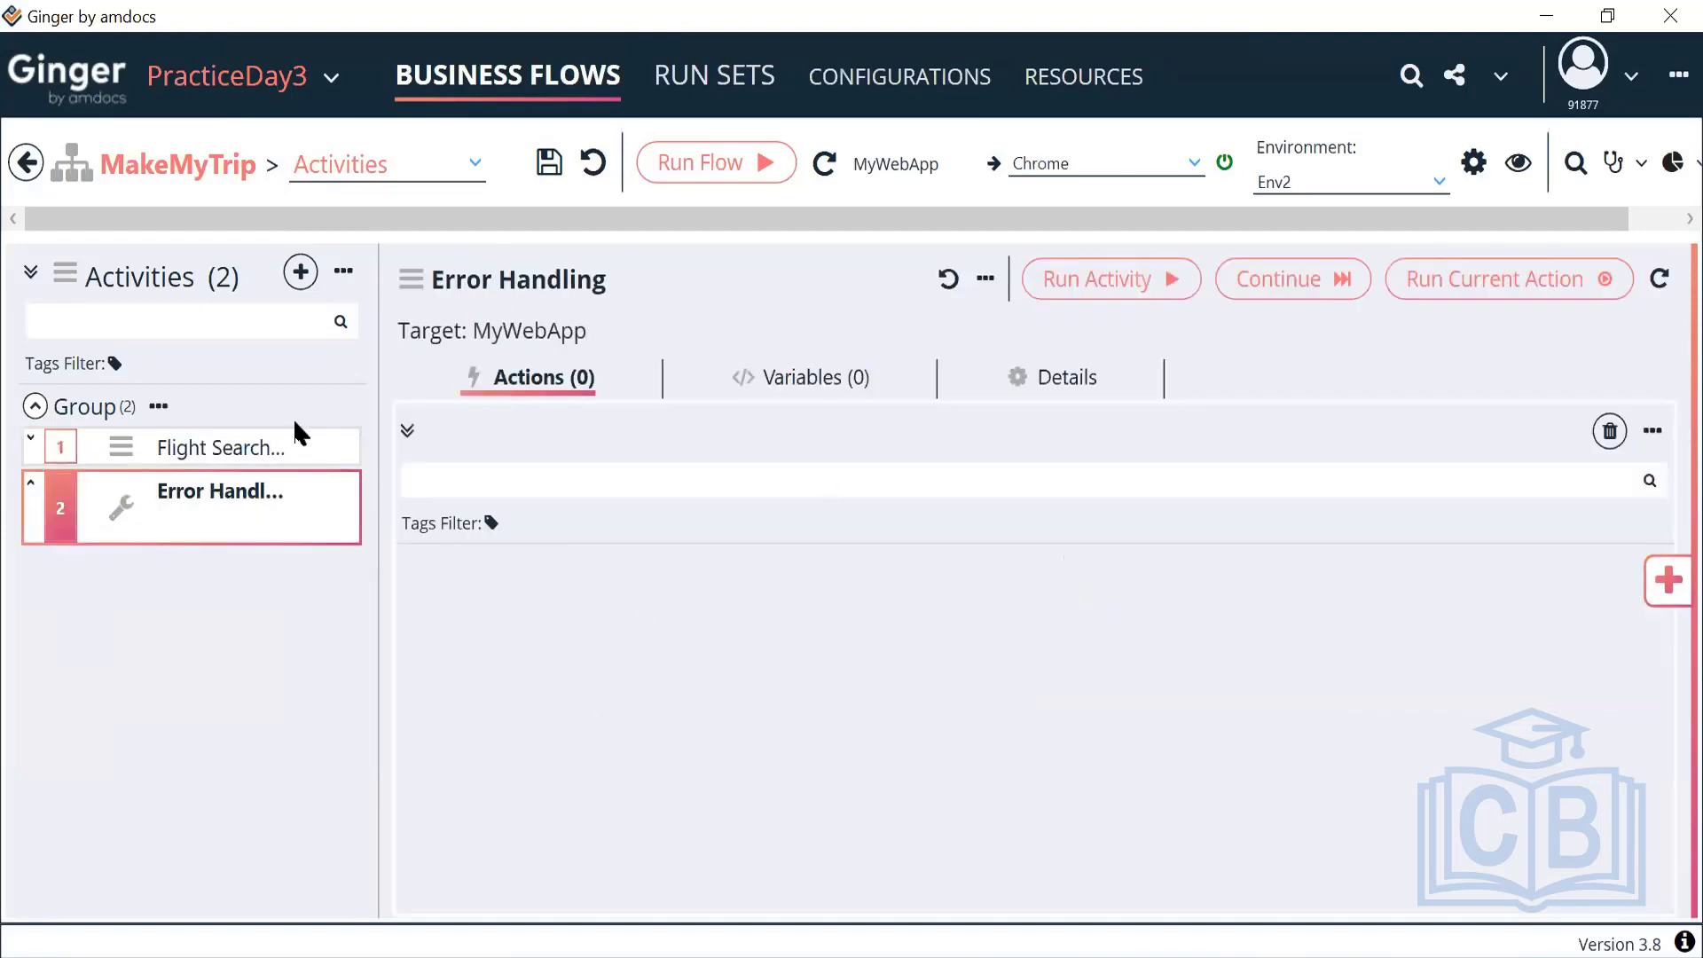
left_click(197, 461)
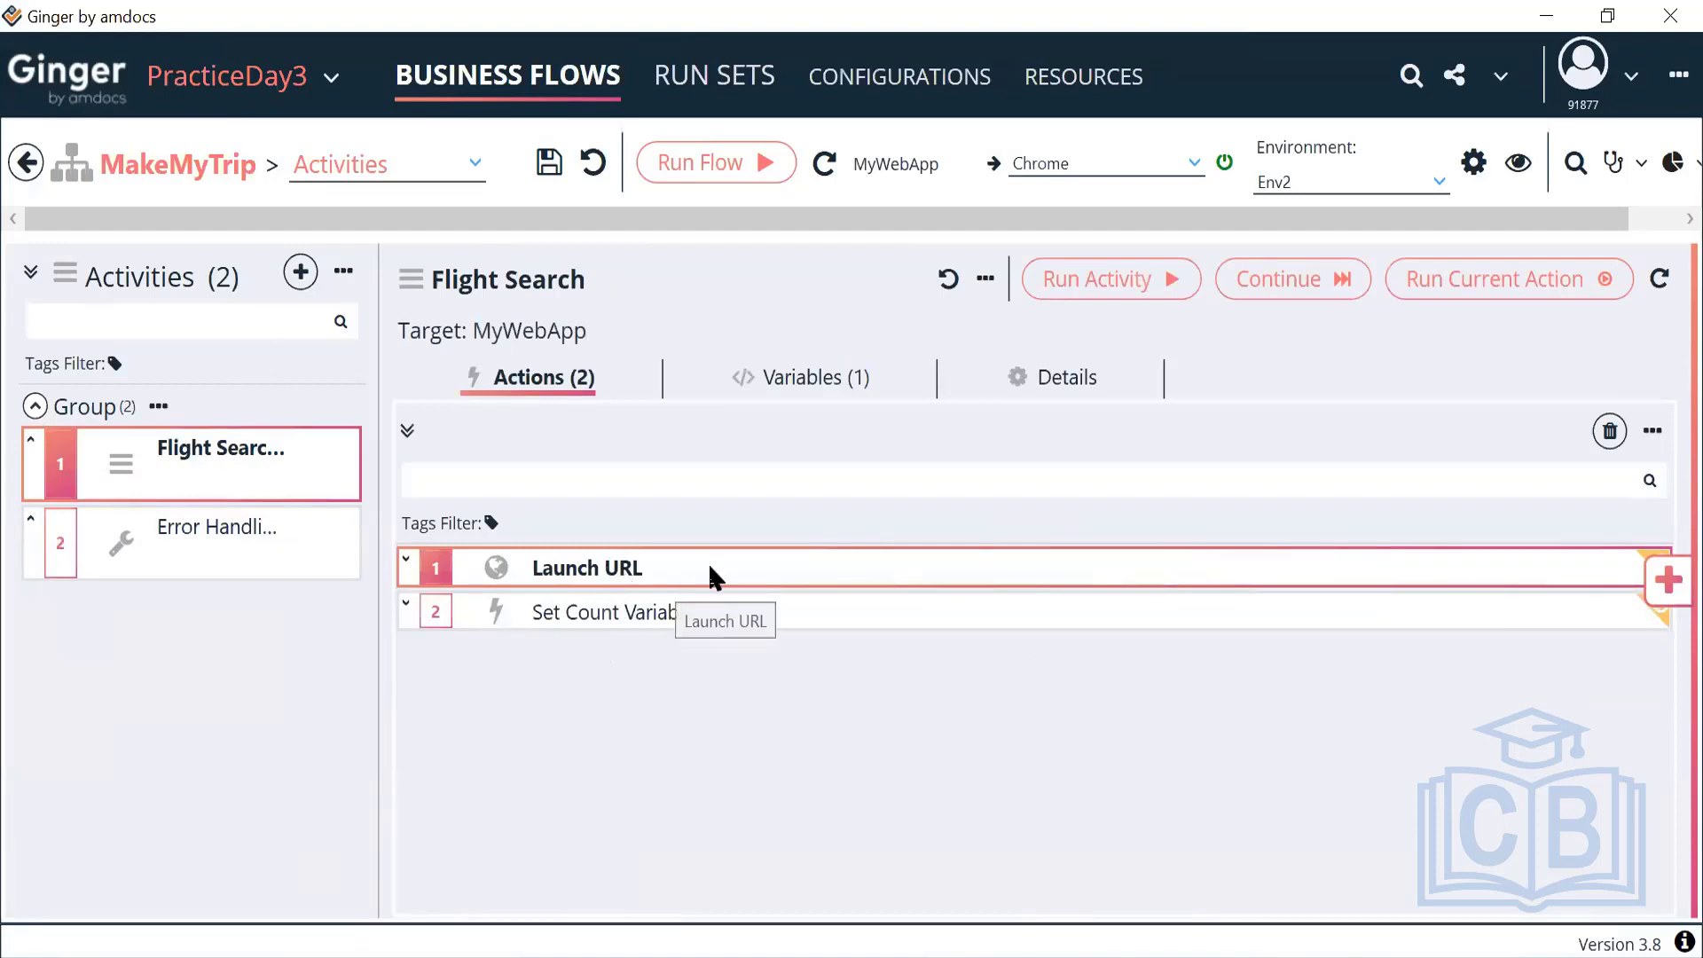
left_click(815, 620)
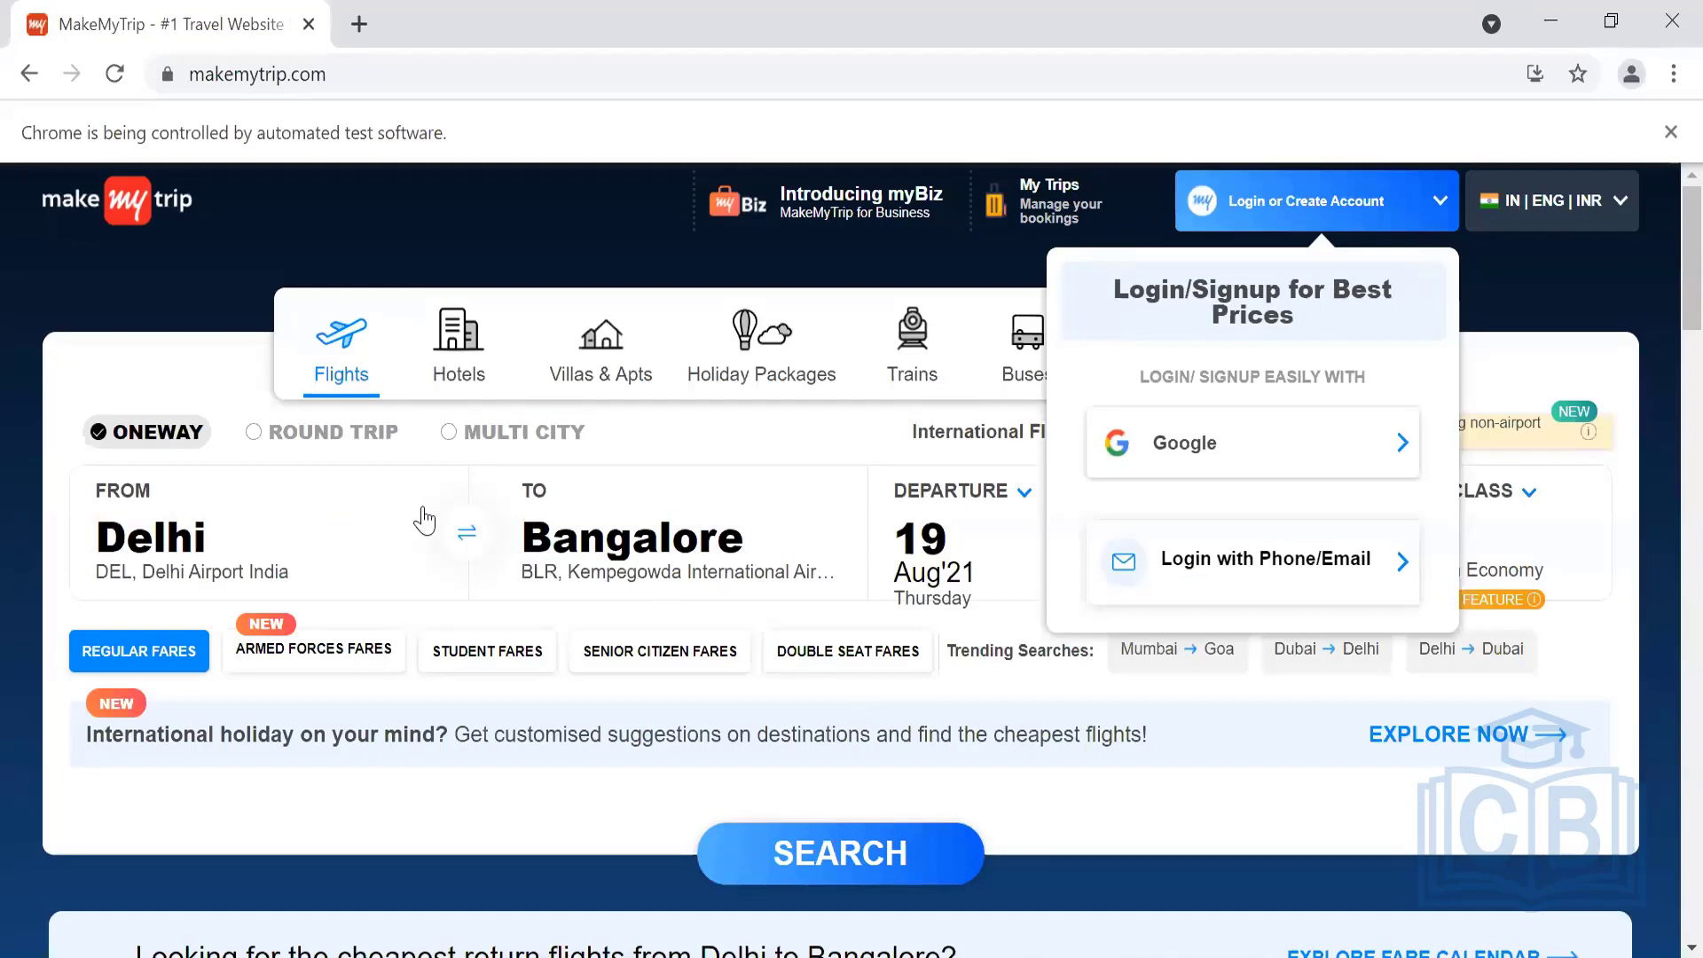
Step: Switch to the MakeMyTrip page in Chrome, open the developer tools and dock them below the page
right_click(363, 502)
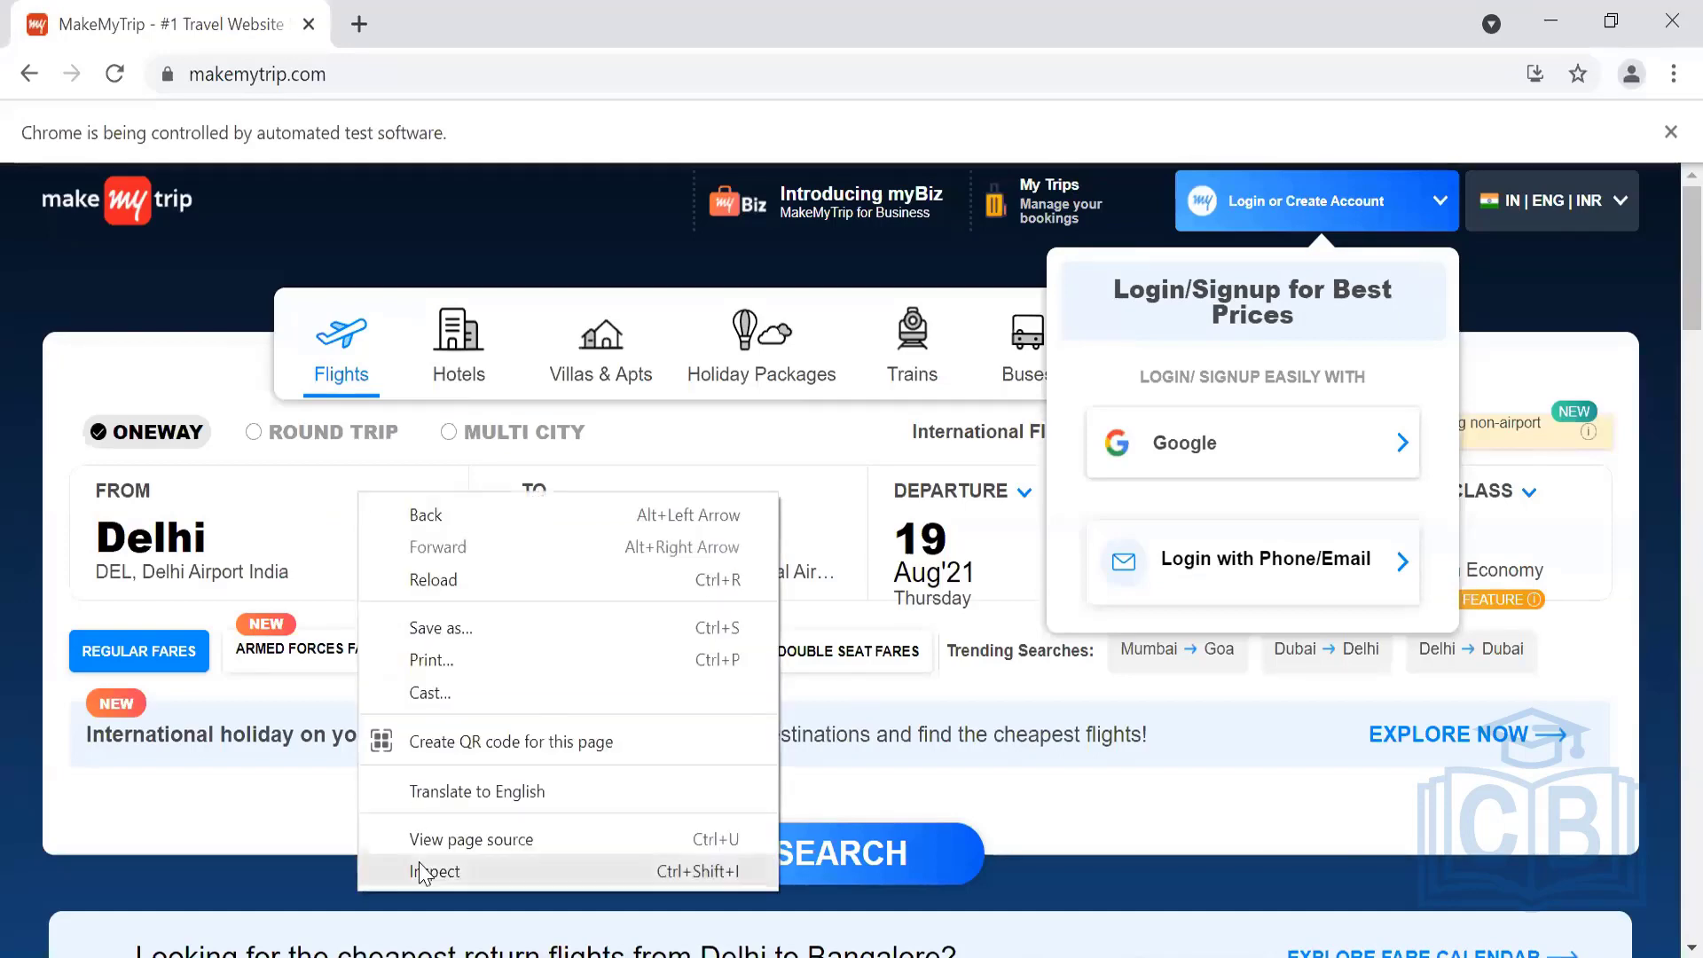
left_click(422, 872)
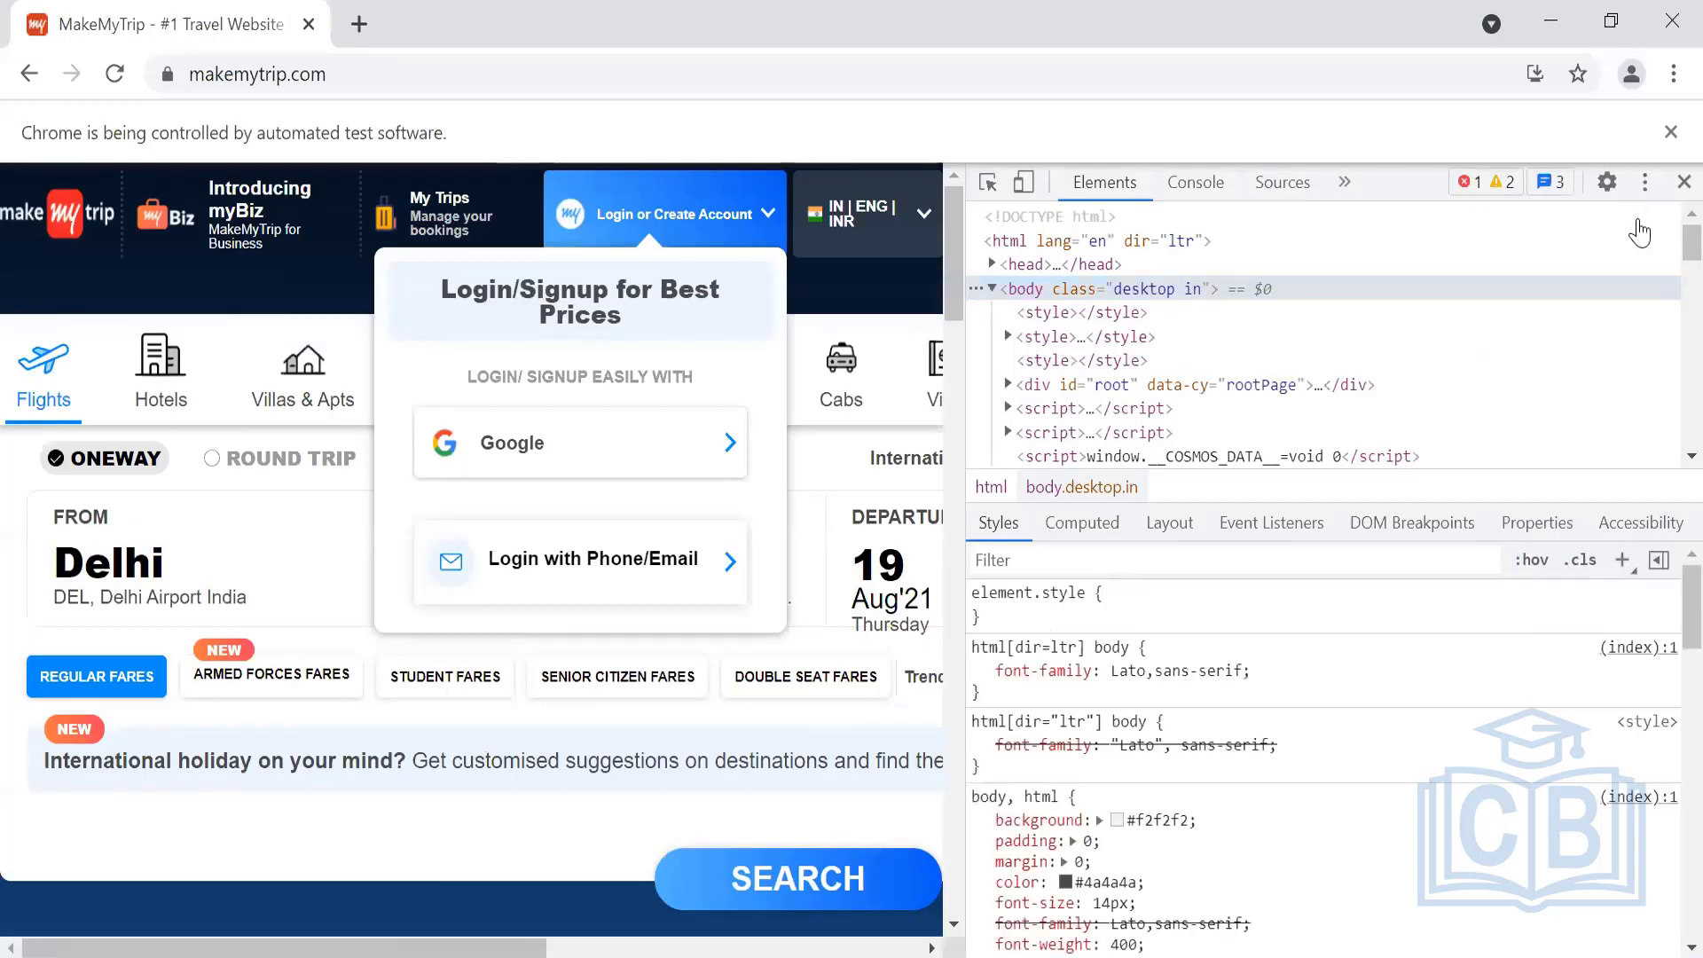
left_click(1640, 184)
left_click(1639, 229)
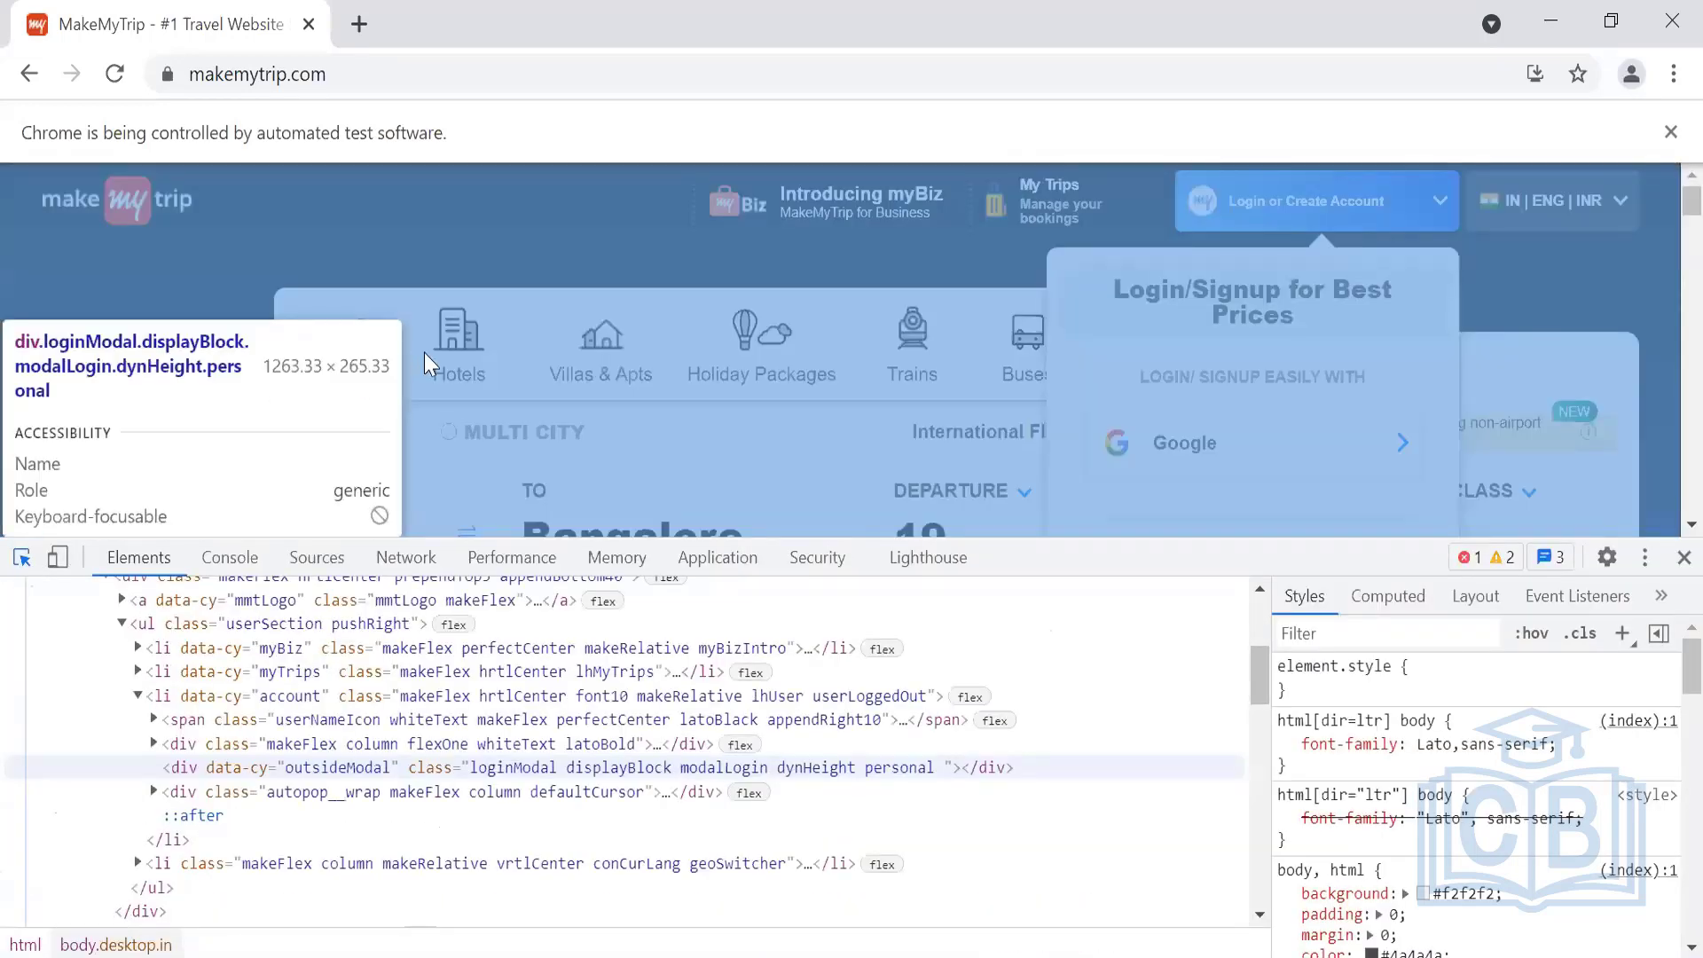
Step: Try to locate the Flights menu item's markup by inspecting it on the page
left_click(358, 303)
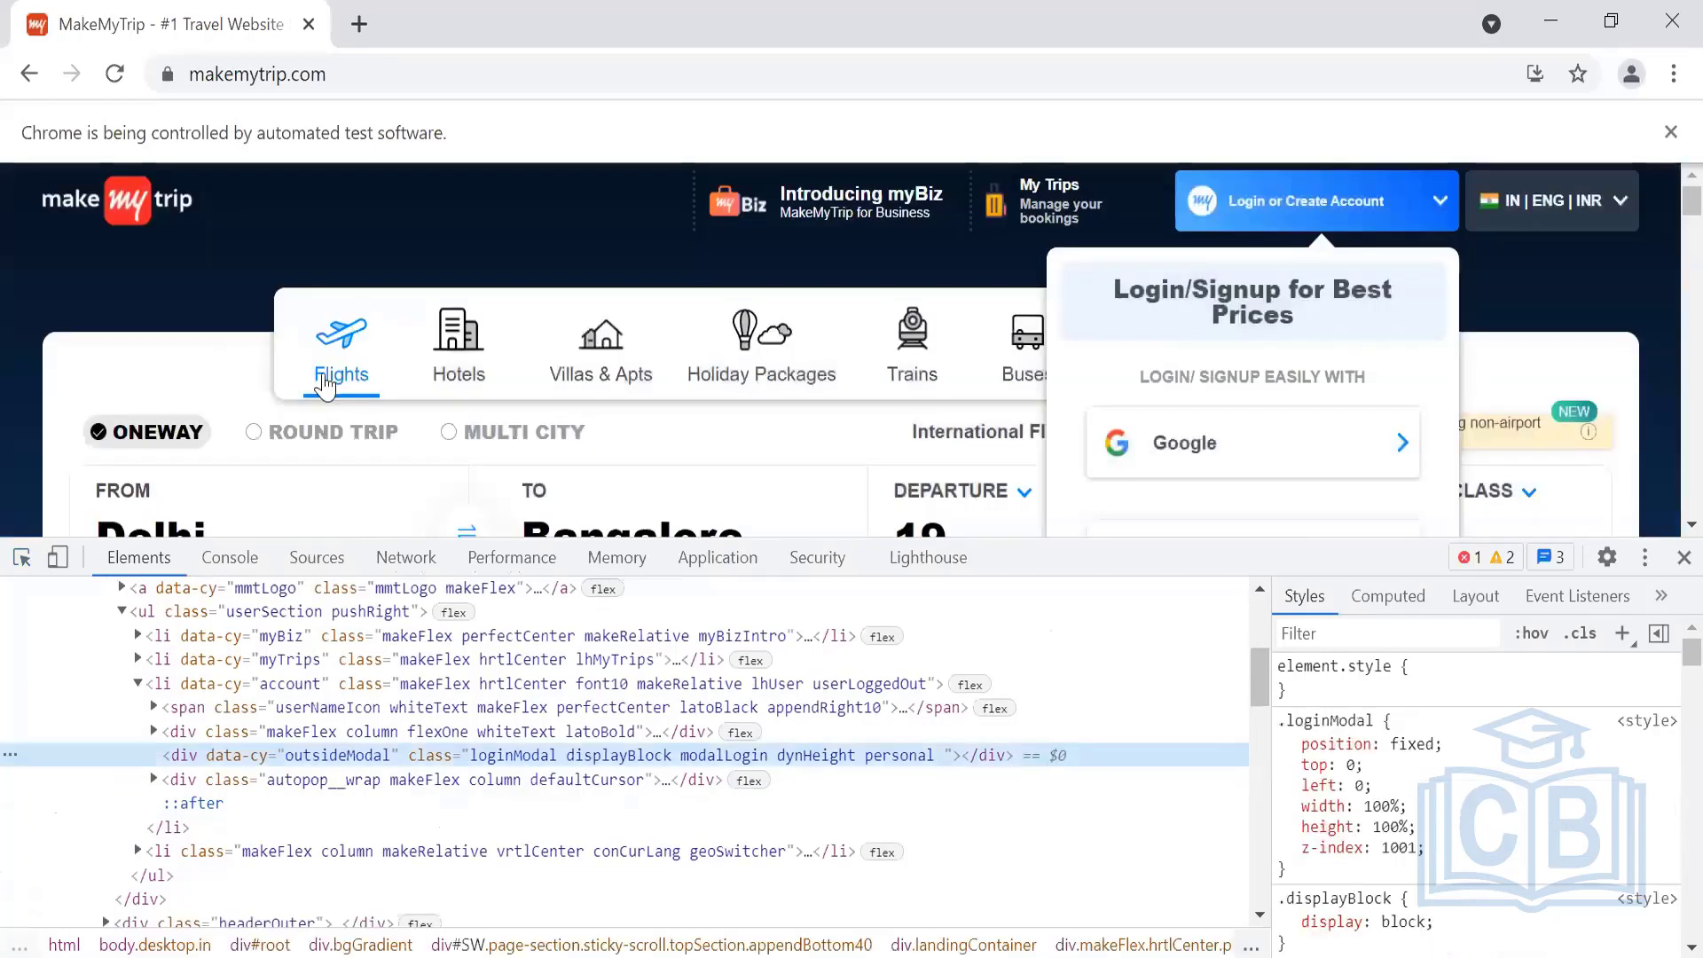
left_click(23, 560)
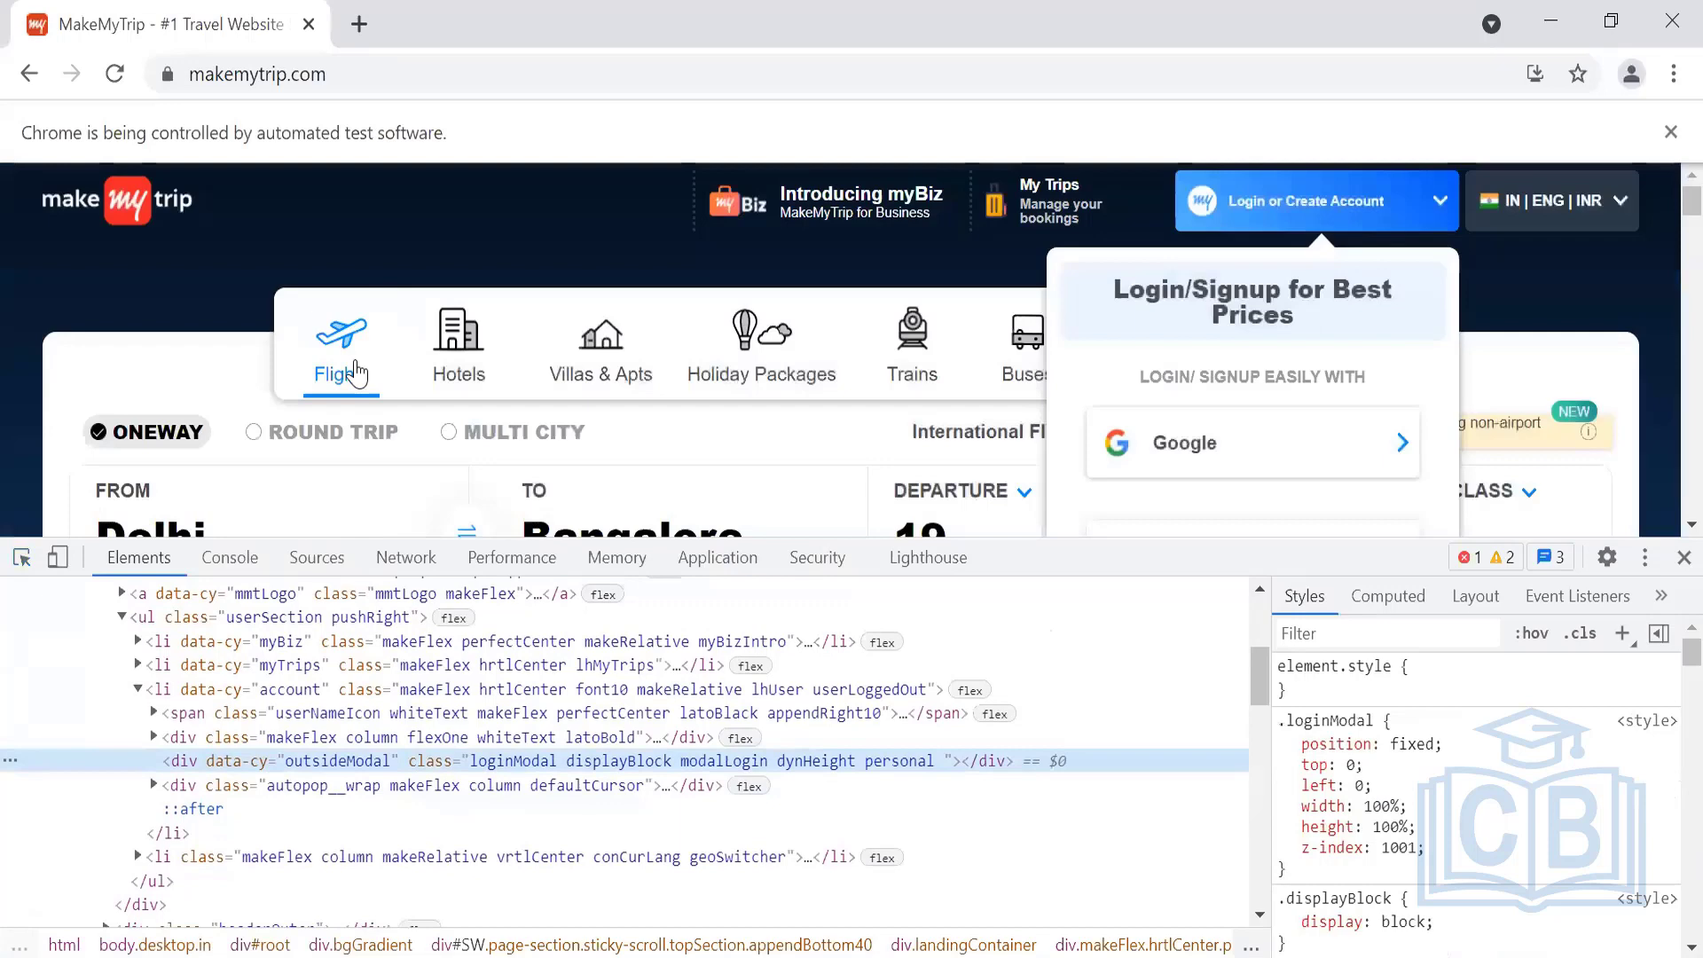
right_click(353, 361)
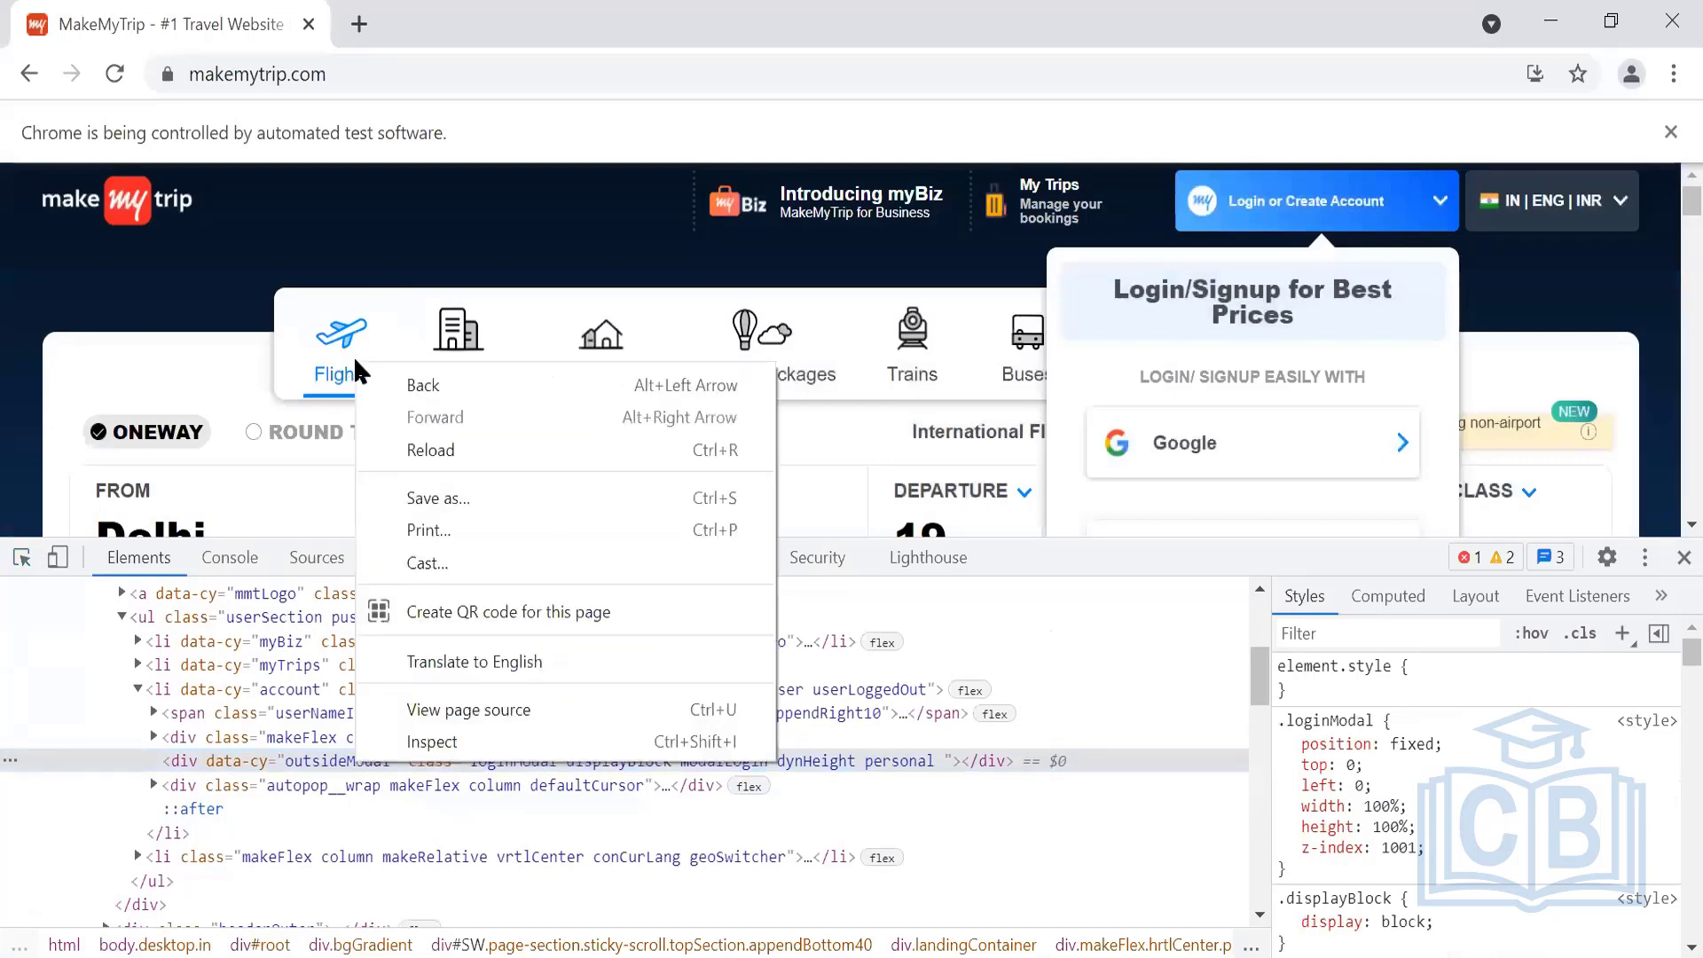
left_click(408, 741)
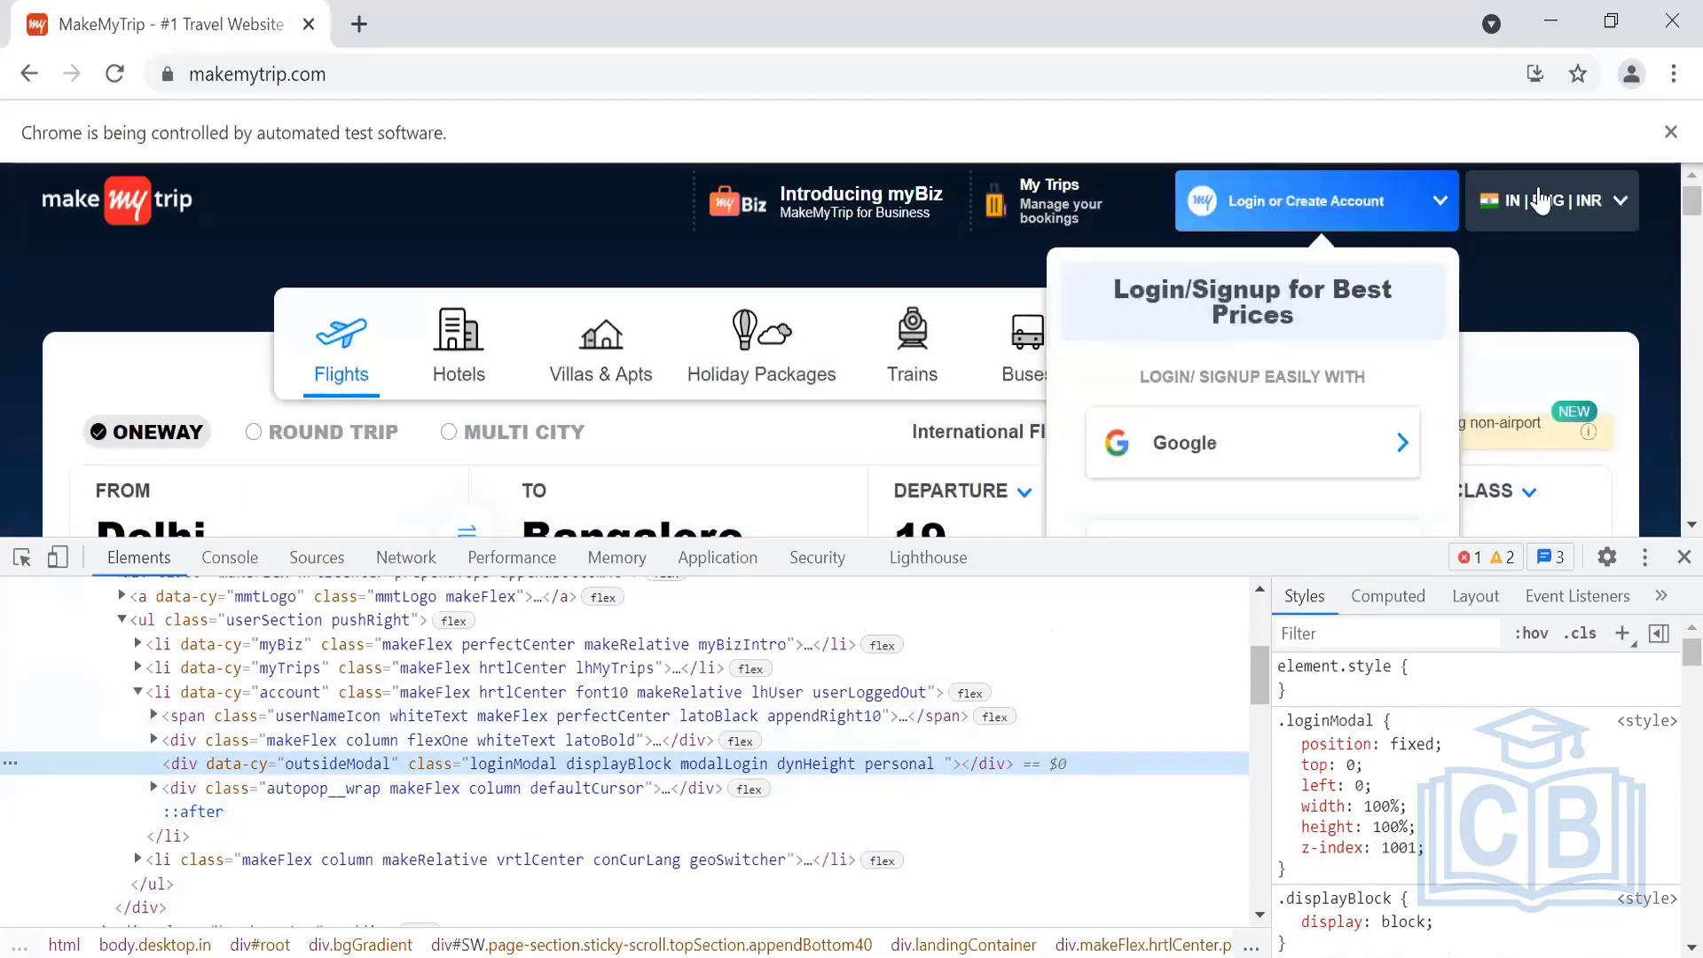
Step: Search the page markup for "Flights" and advance through the matches to the menu_Flights list item
scroll(644, 793, "down", 6)
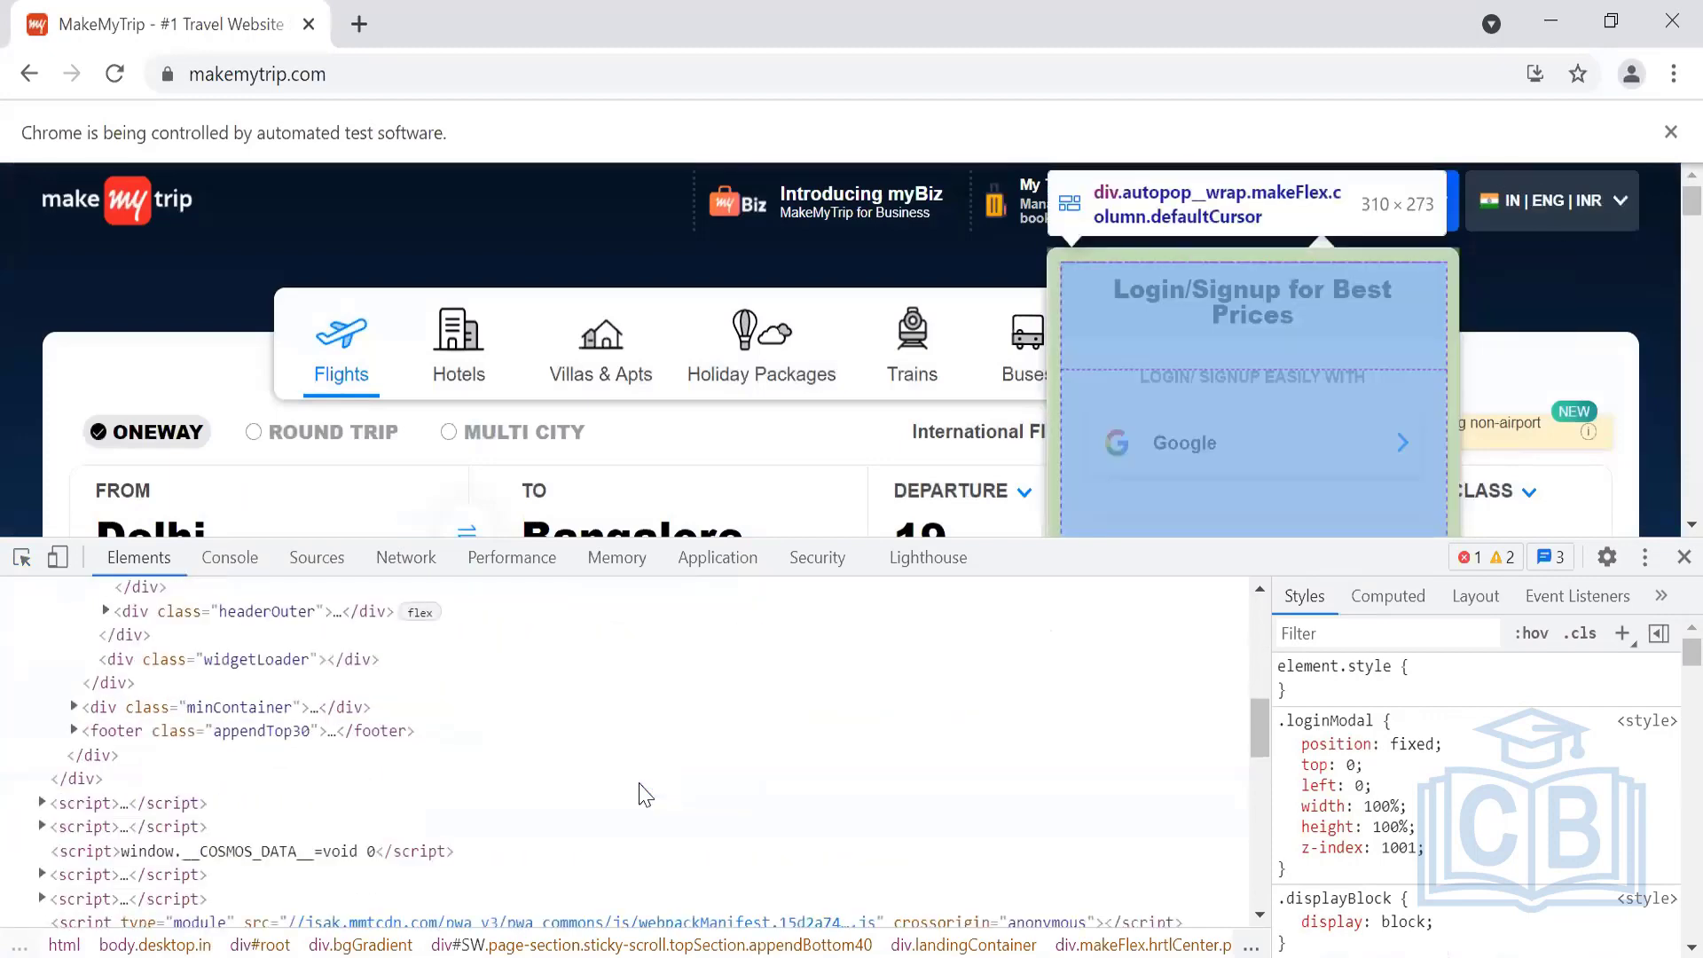
left_click(562, 889)
key("ctrl+f")
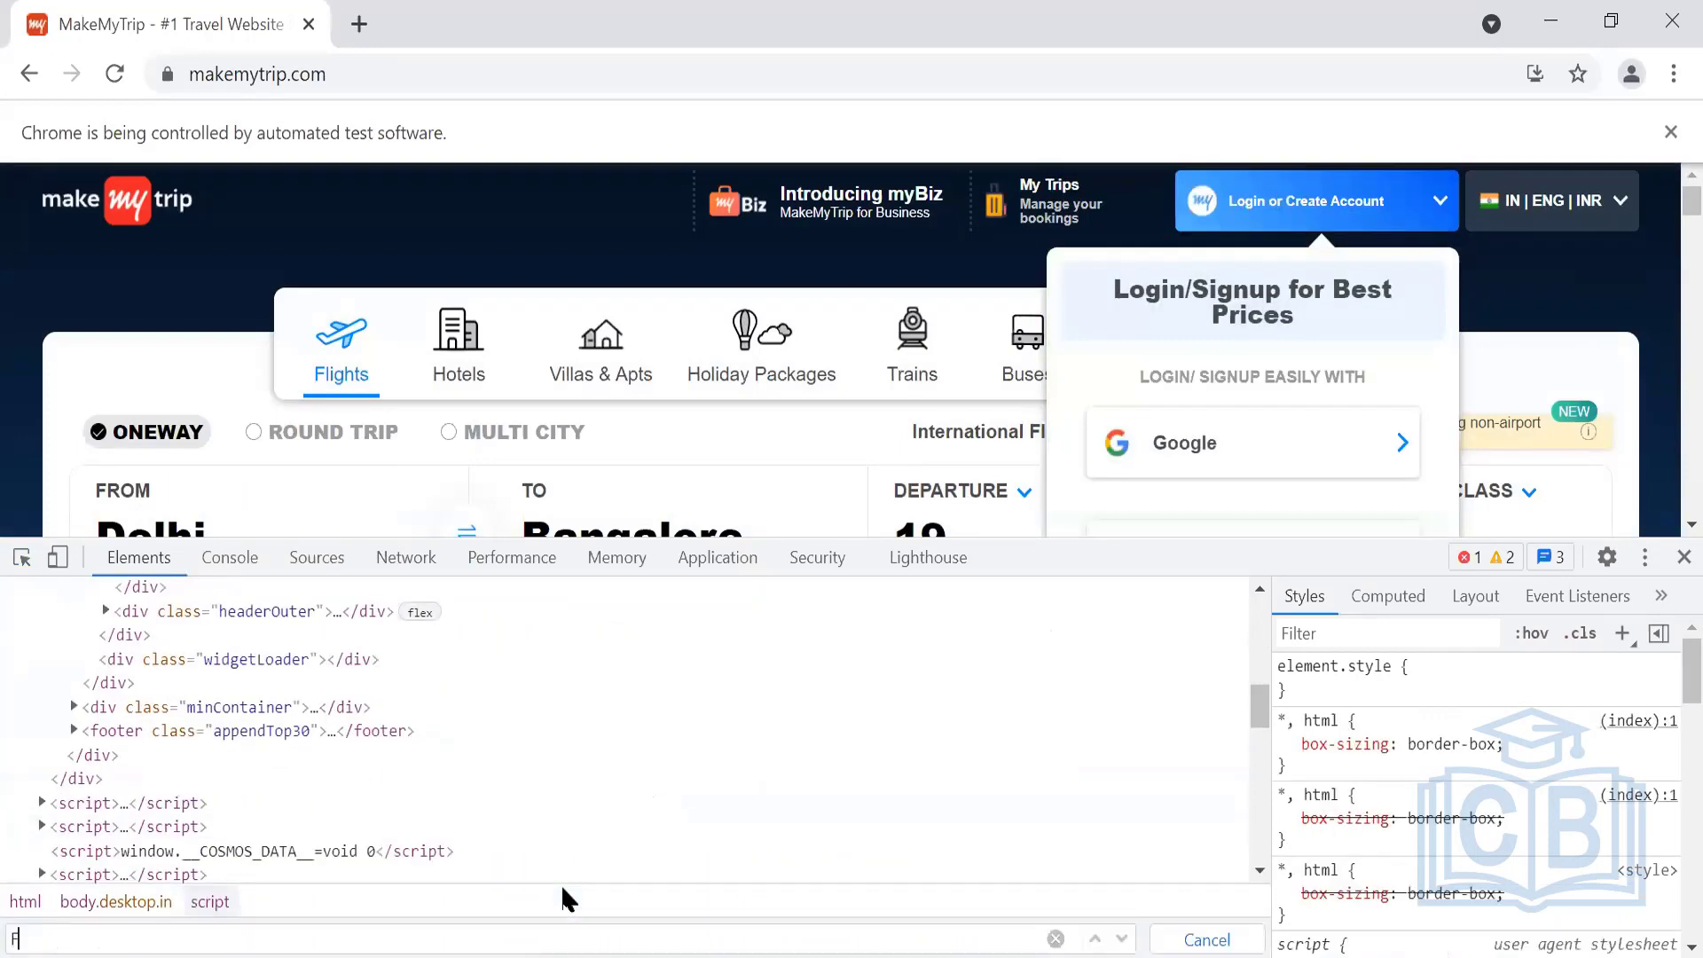
type("Fklights")
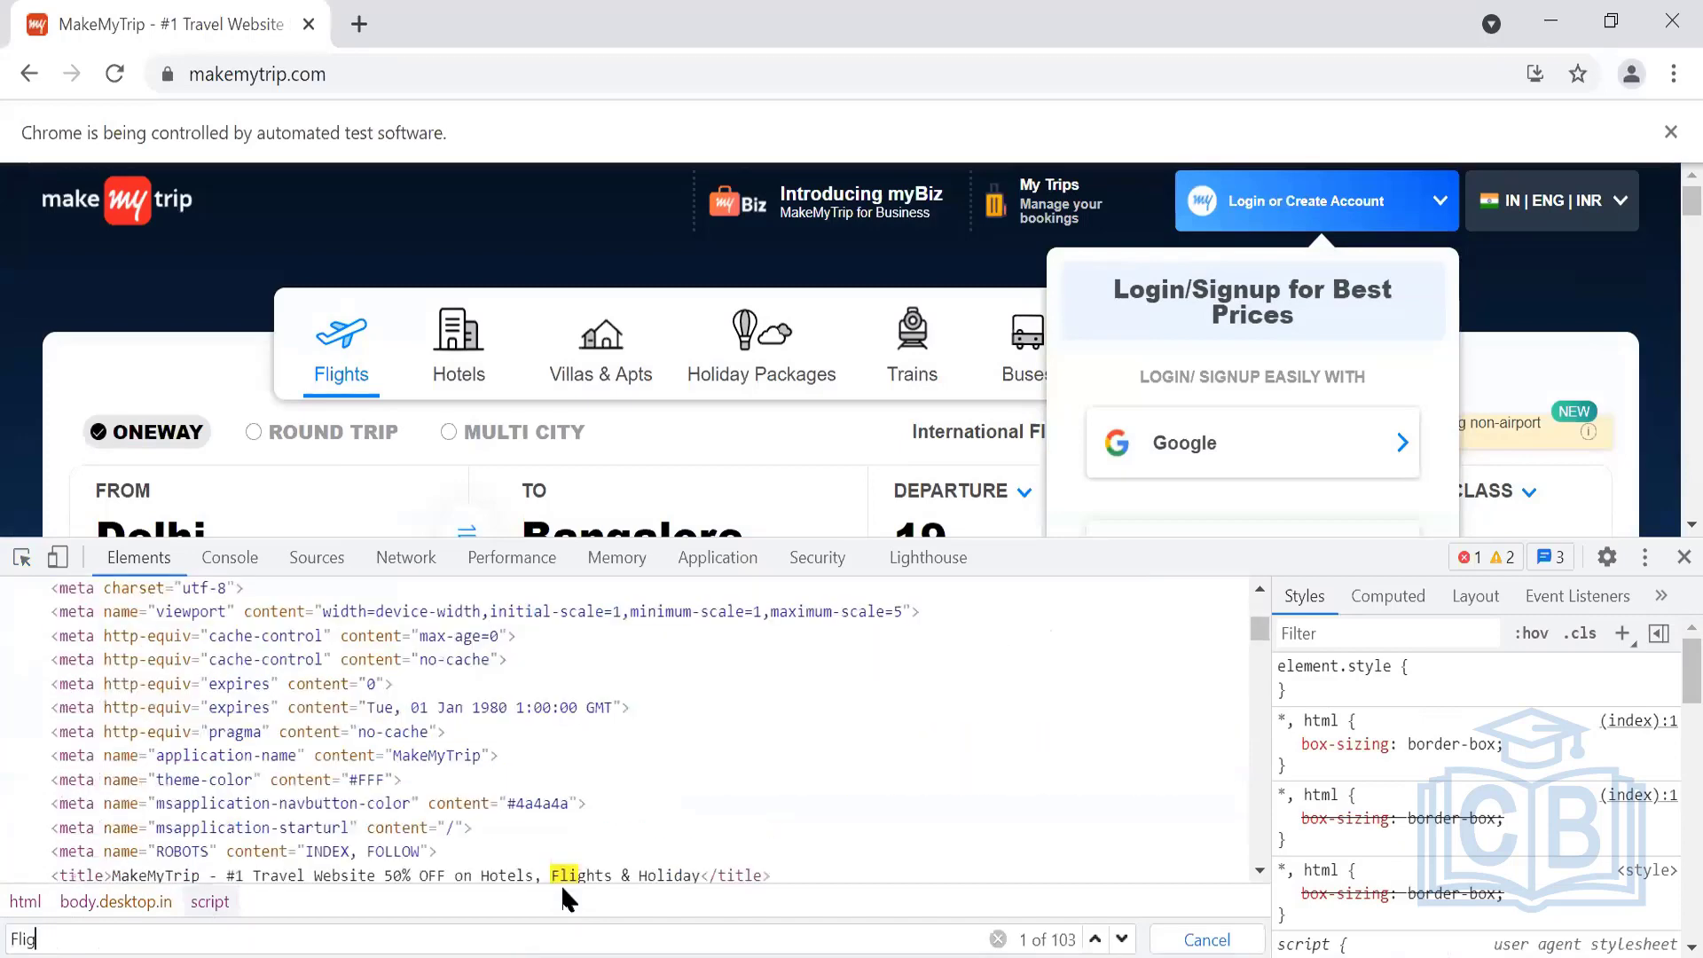
key("Return")
key("Return")
key("Return")
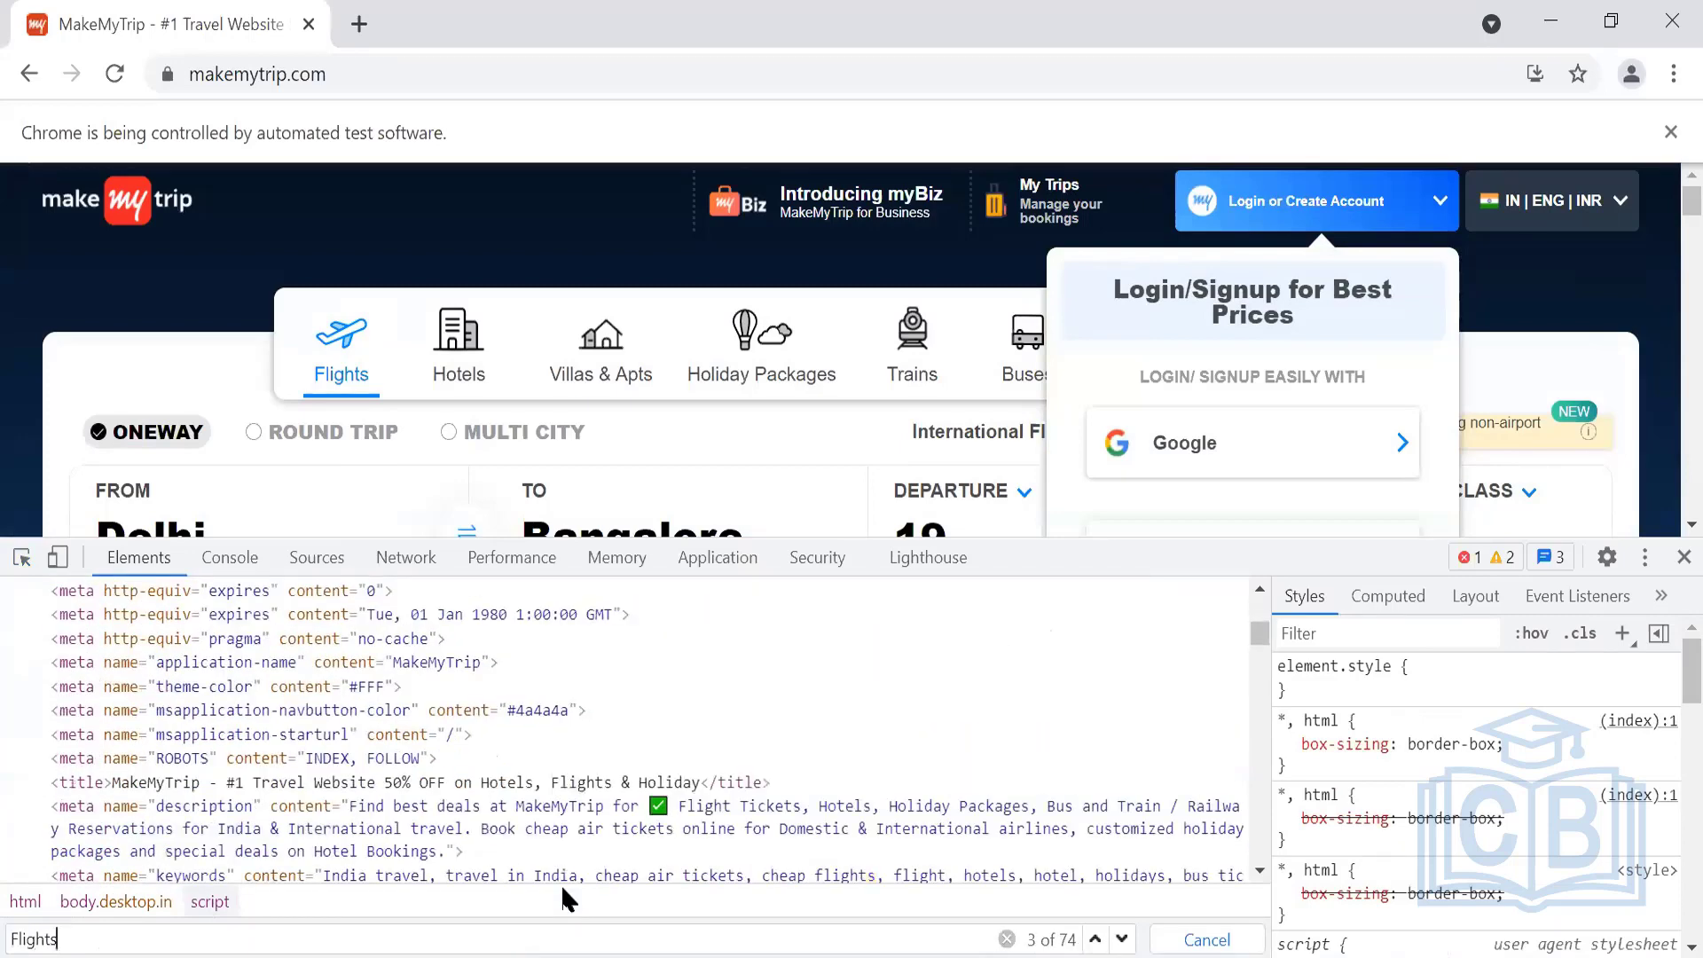
key("Return")
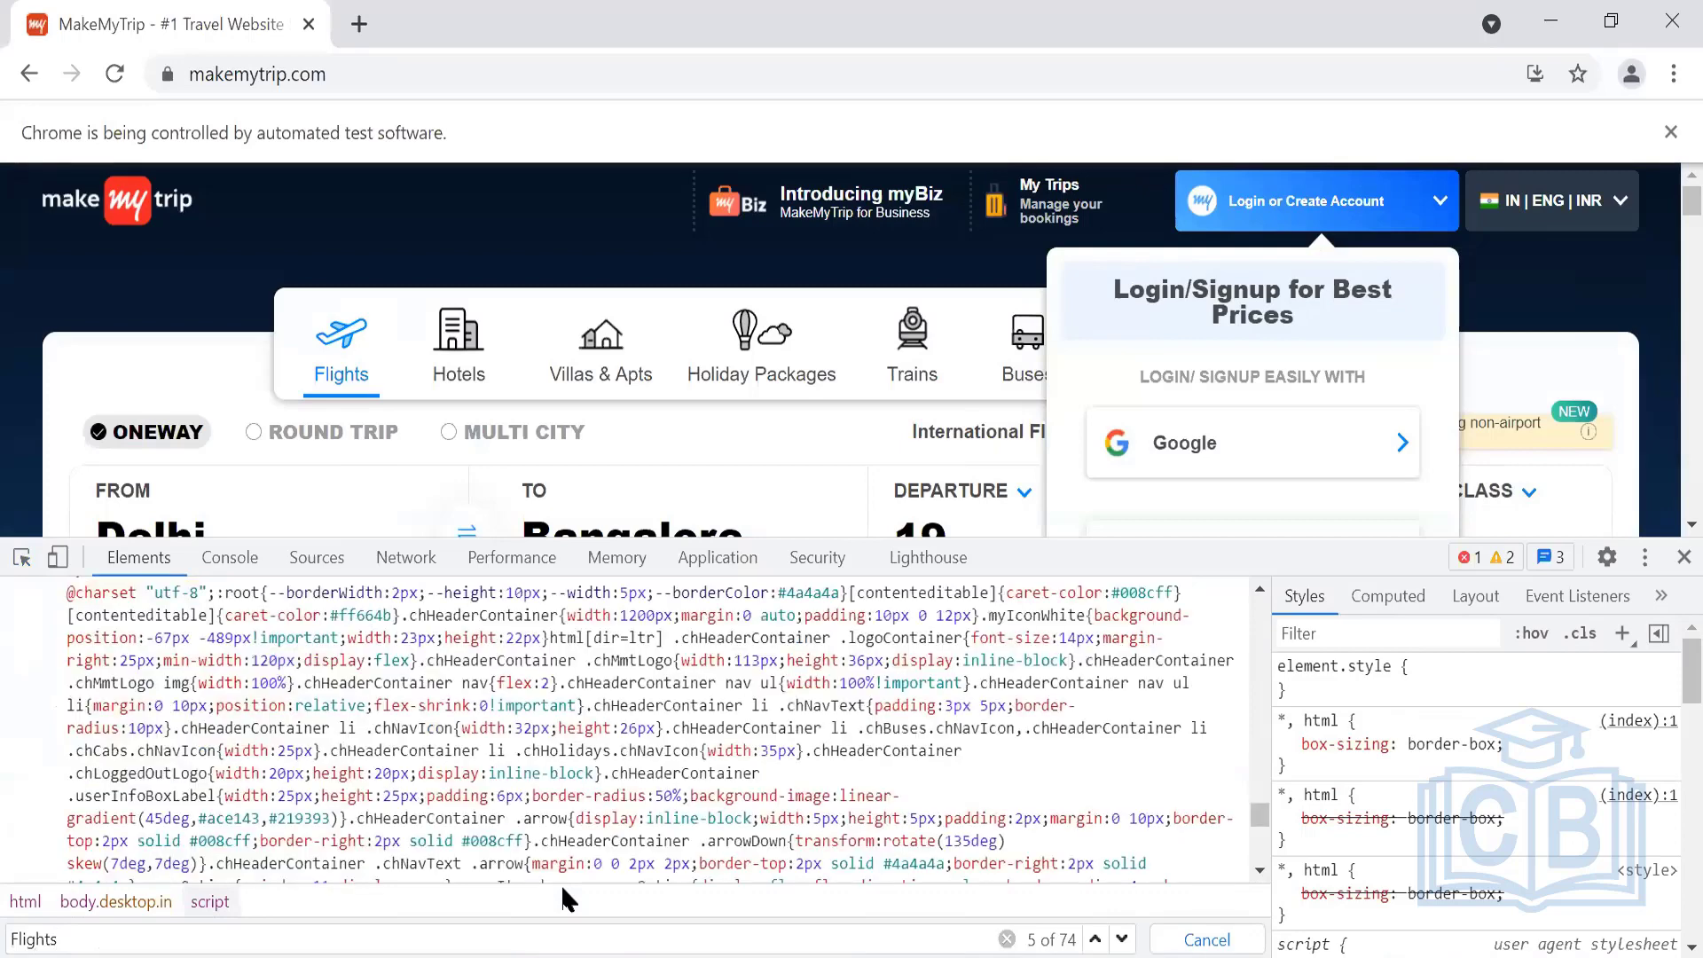
scroll(592, 842, "down", 1)
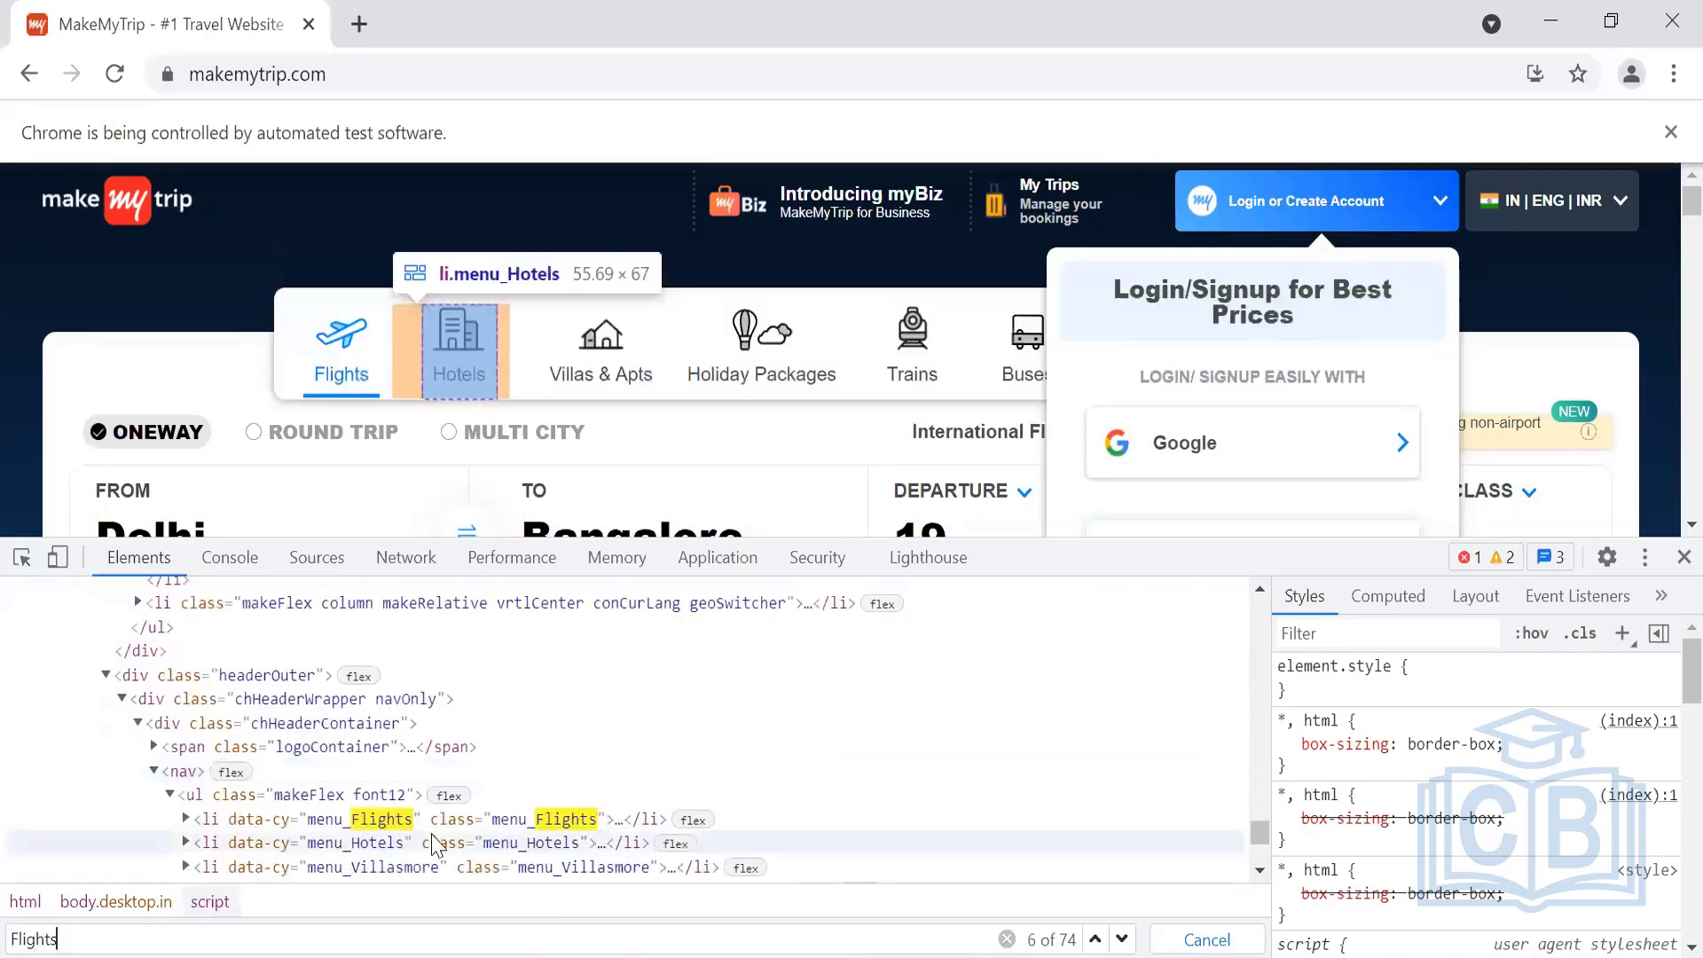
Step: Expand the menu_Flights list item down to its Flights text span and copy that span's class value
left_click(424, 822)
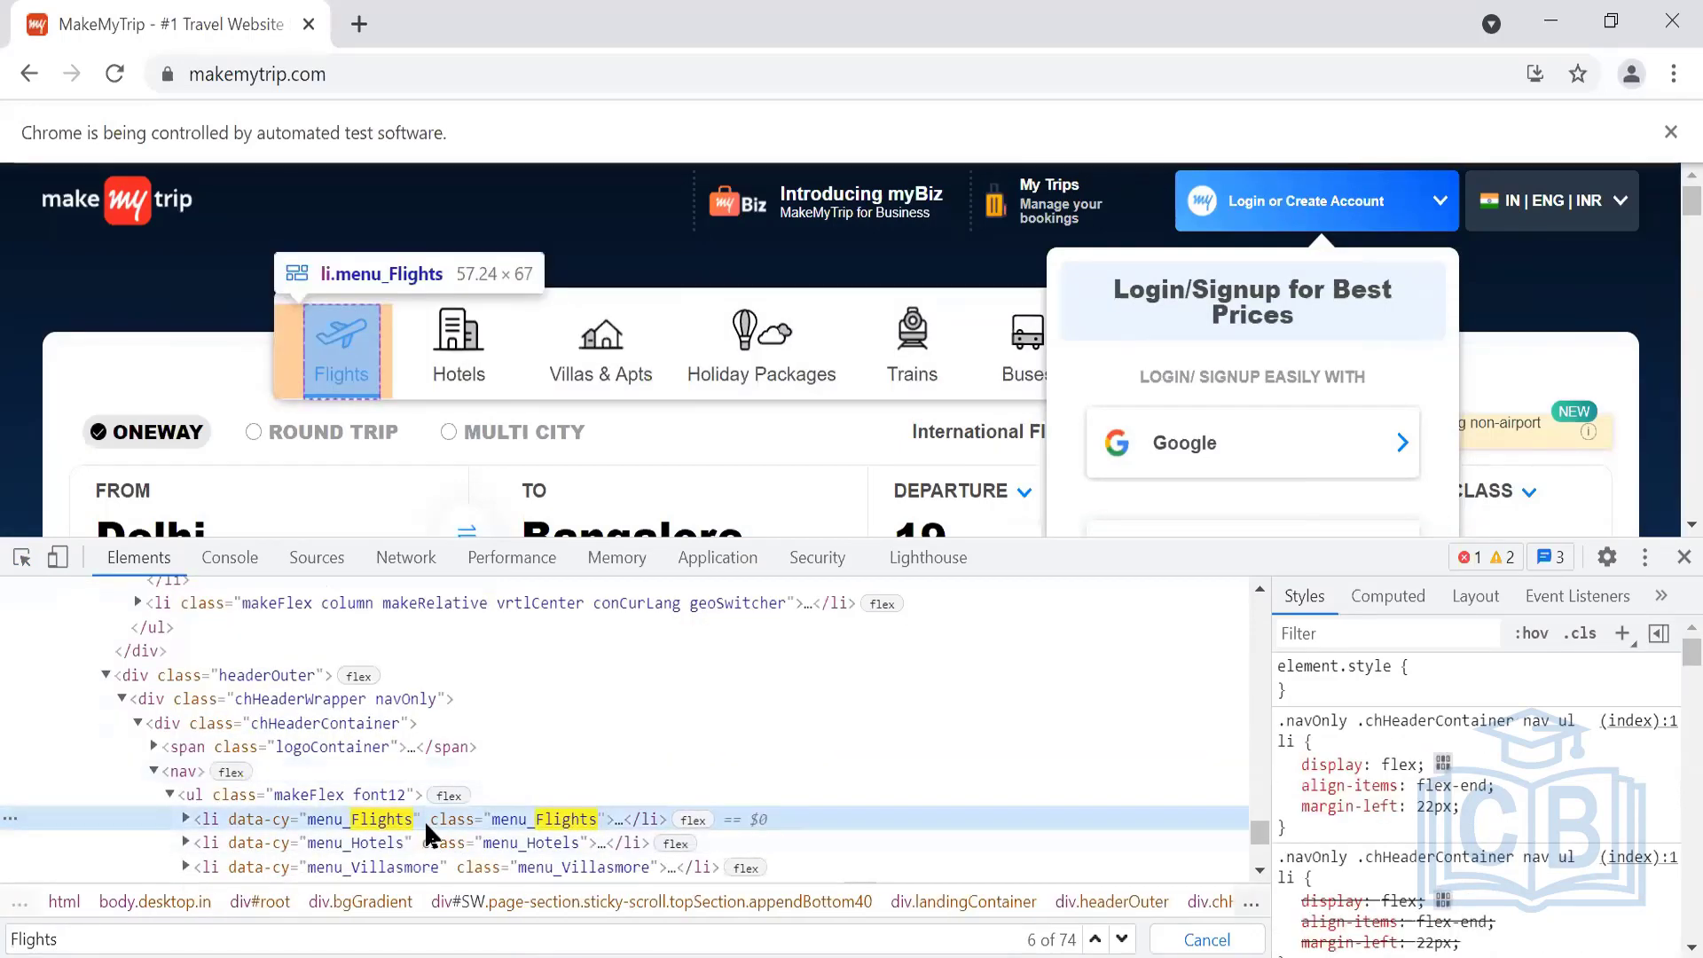
left_click(185, 818)
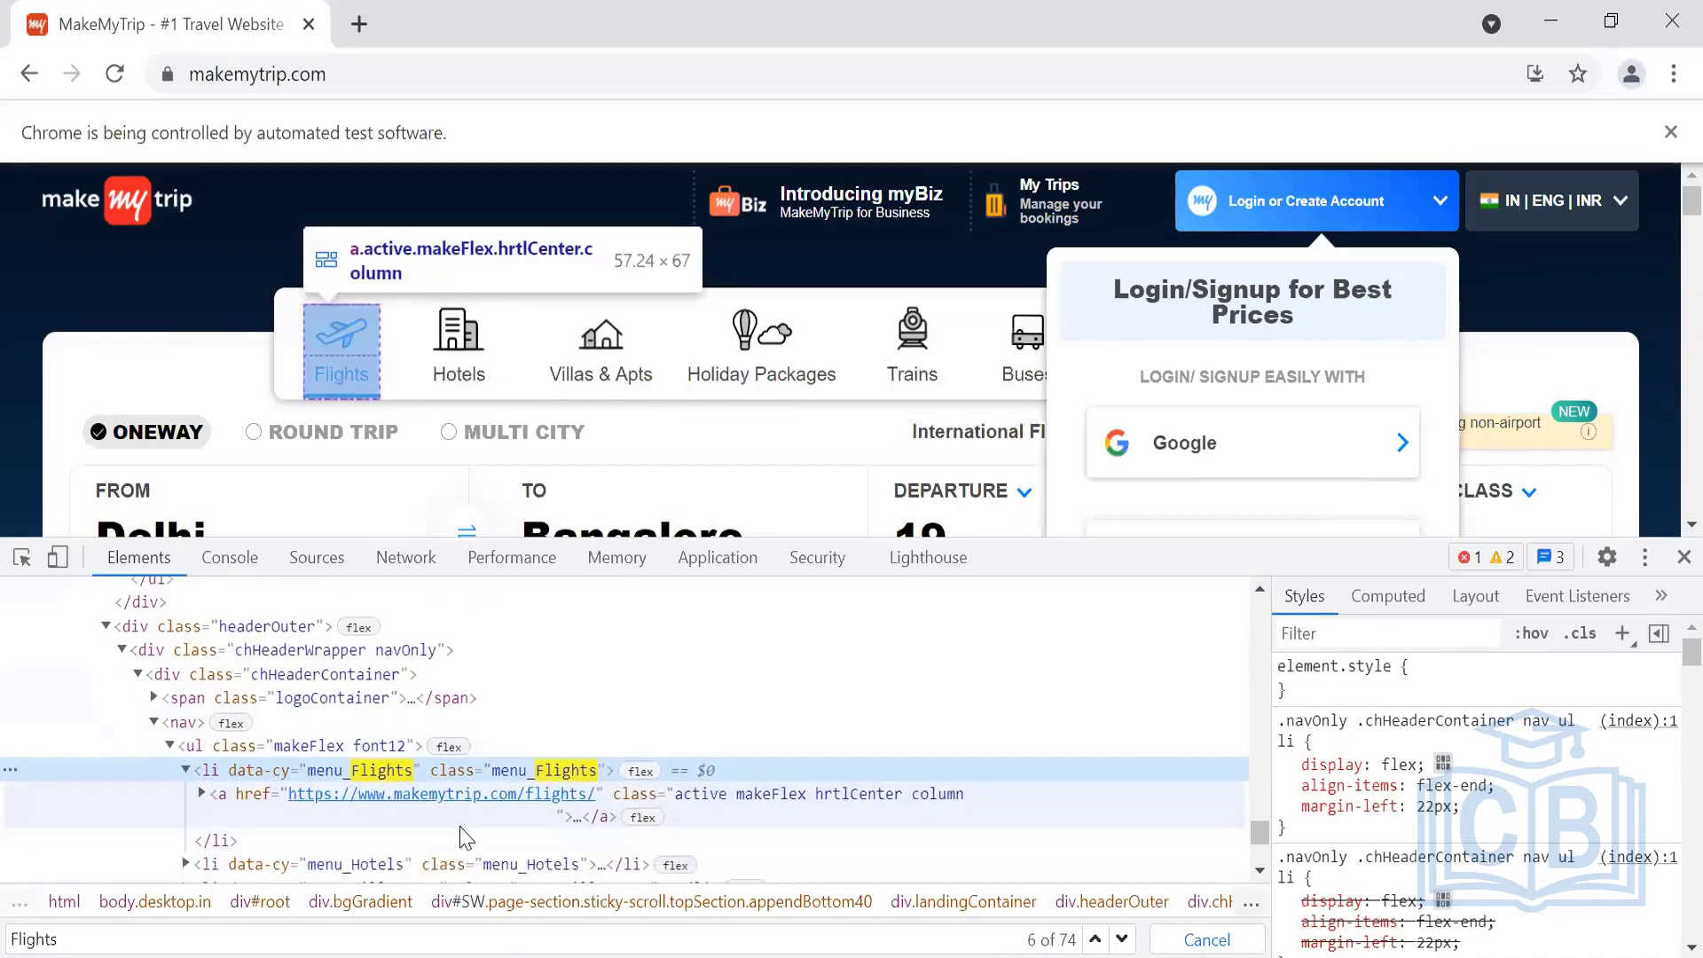
scroll(461, 838, "down", 1)
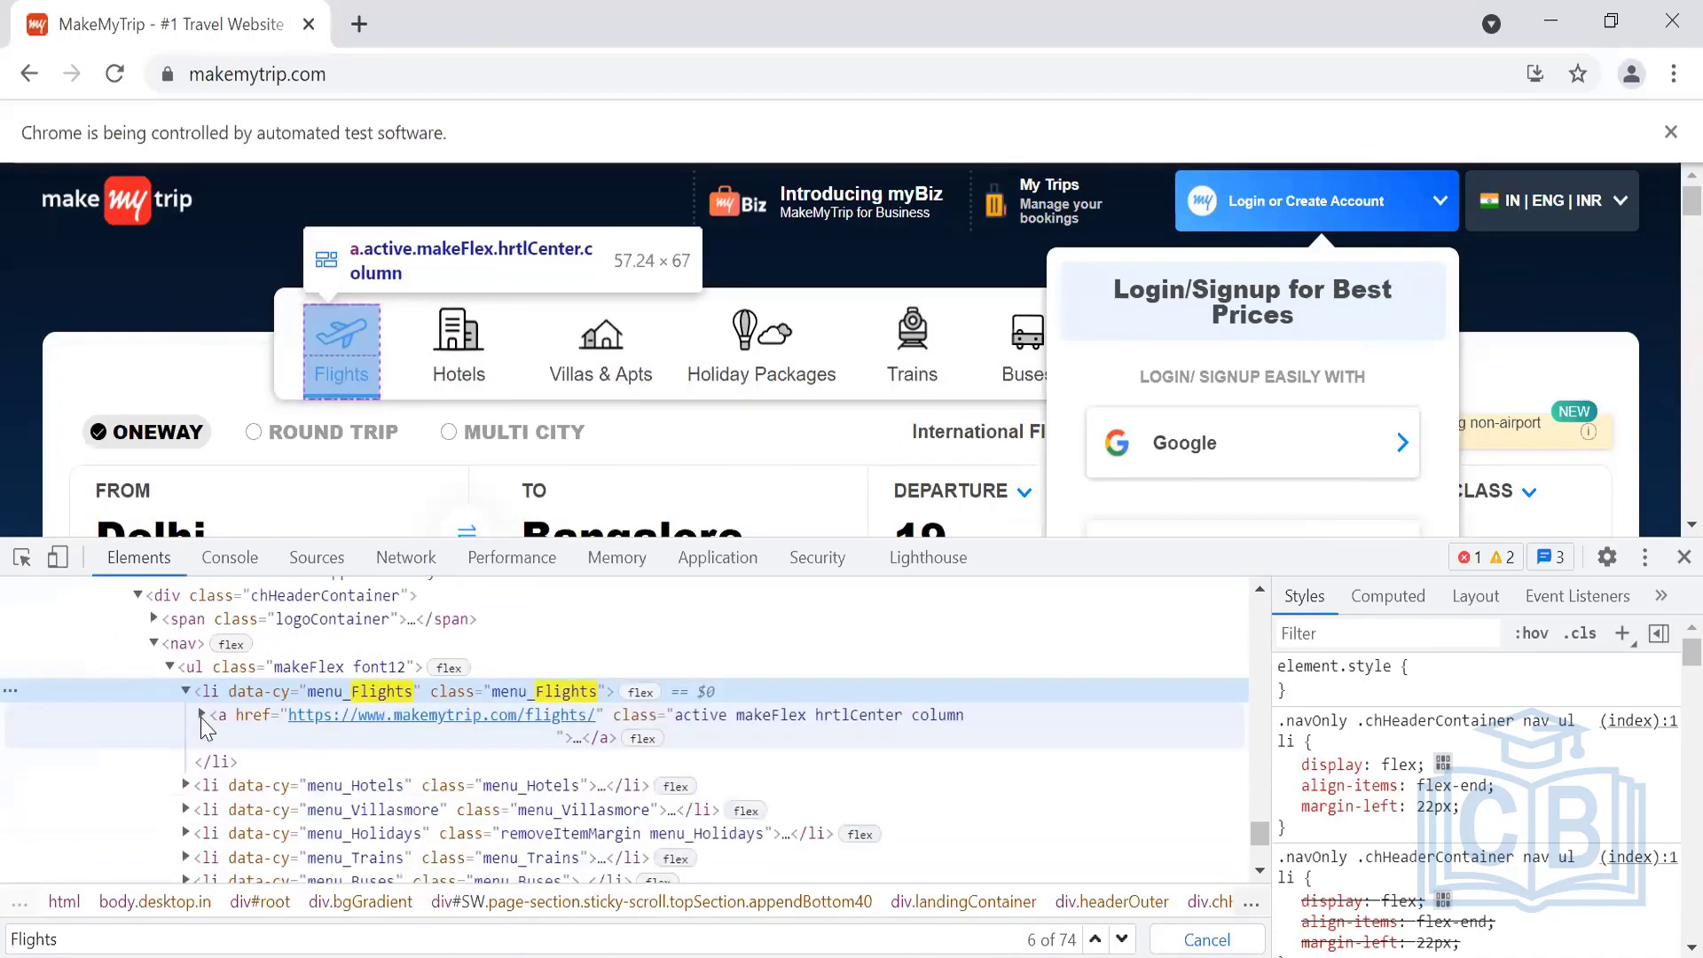
left_click(201, 715)
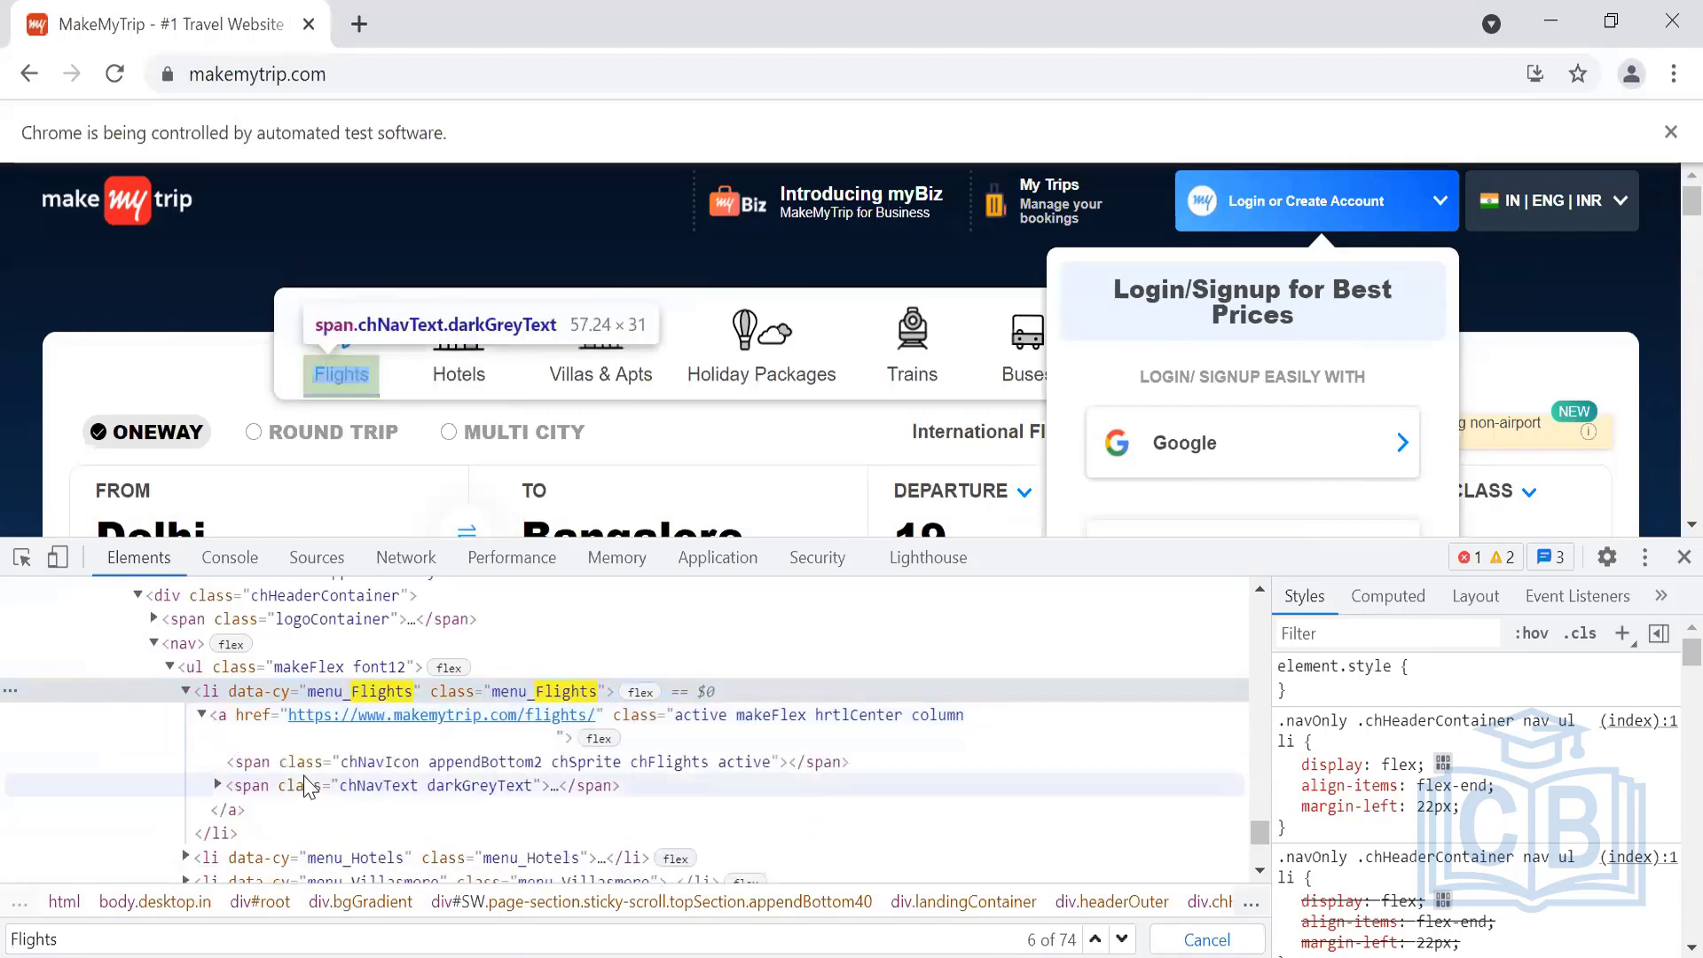
left_click(216, 786)
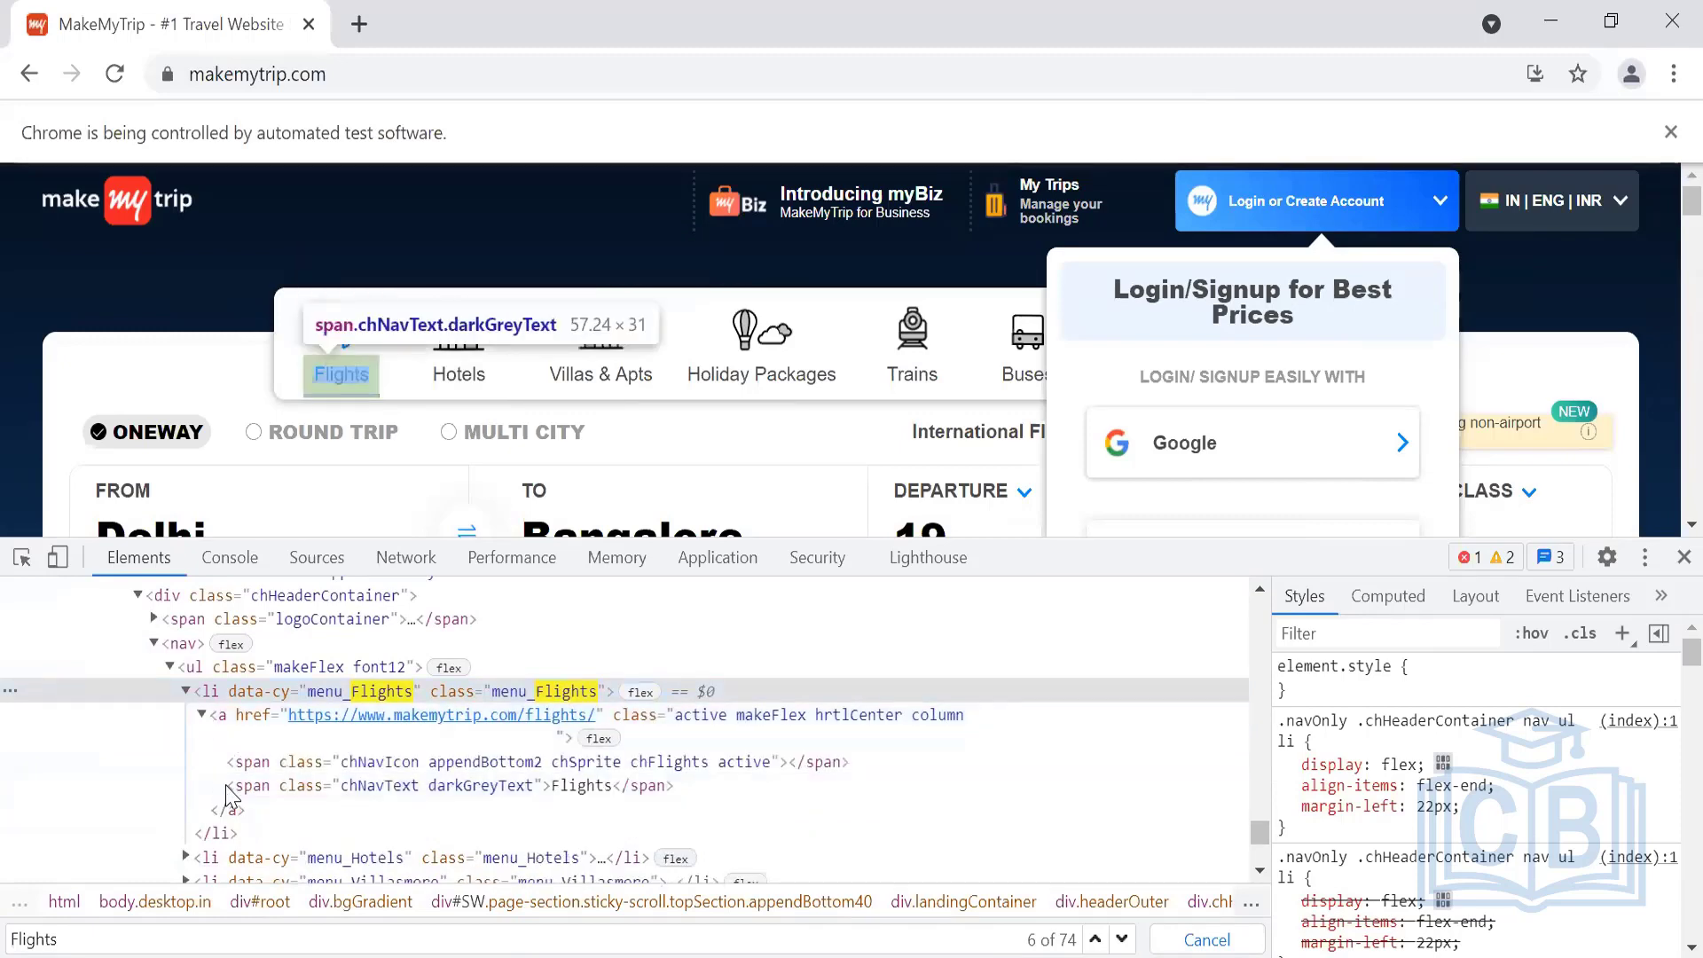
left_click(579, 789)
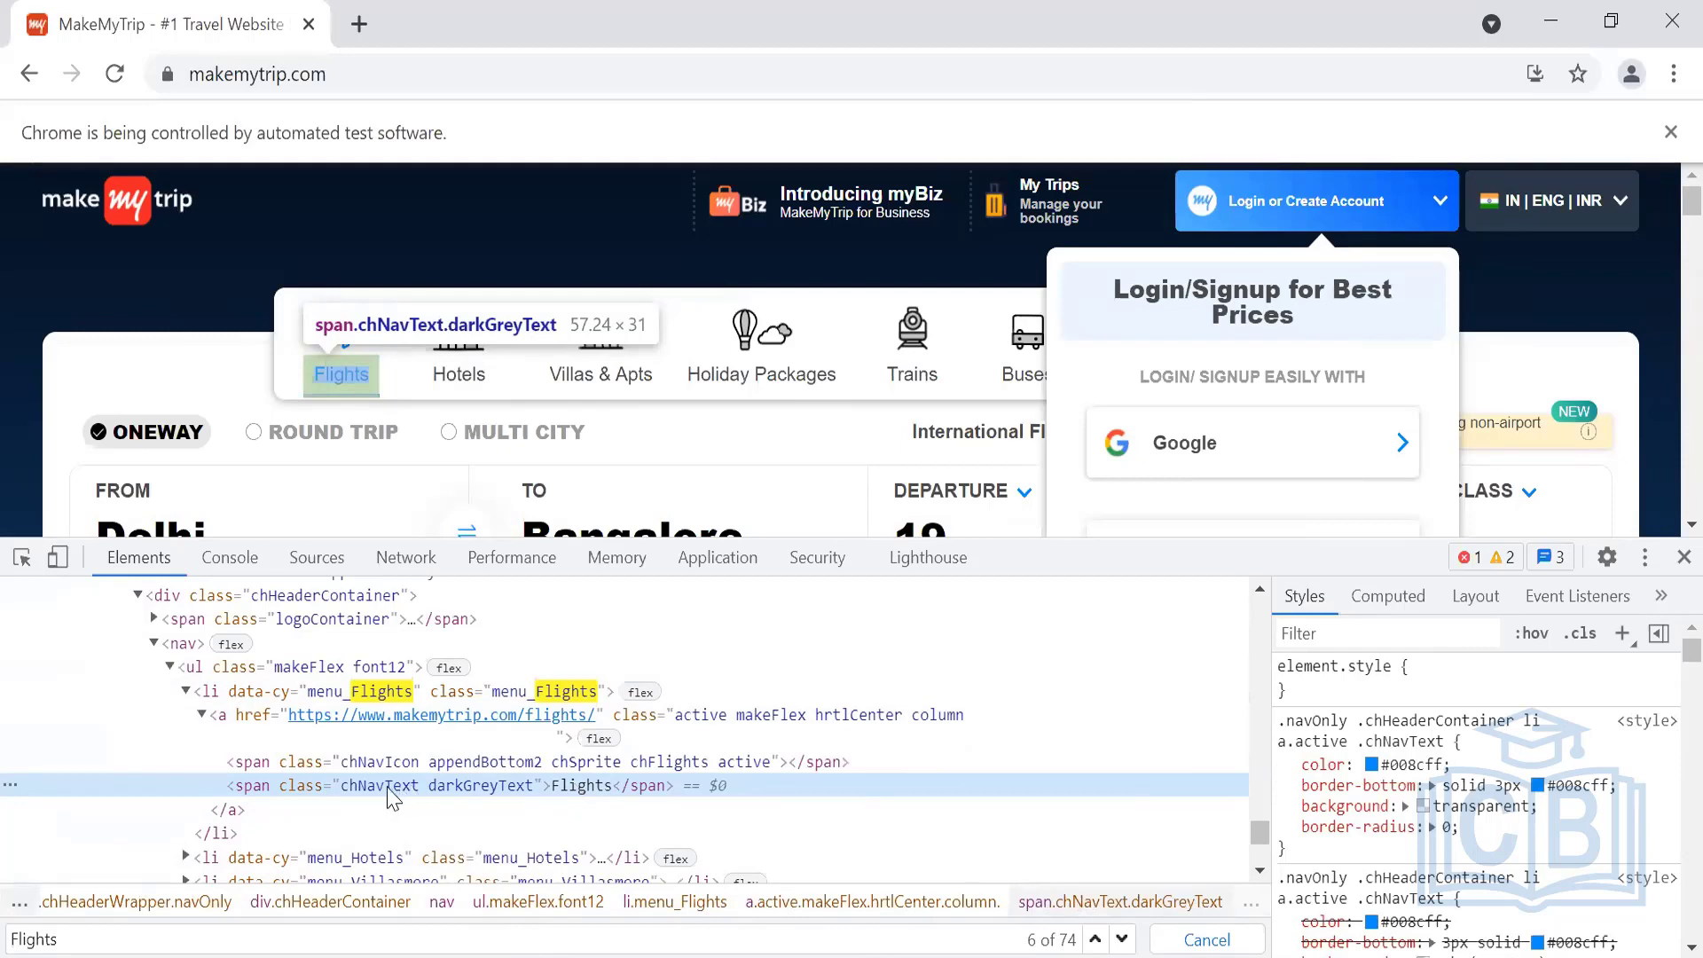
double_click(412, 786)
key("ctrl+c")
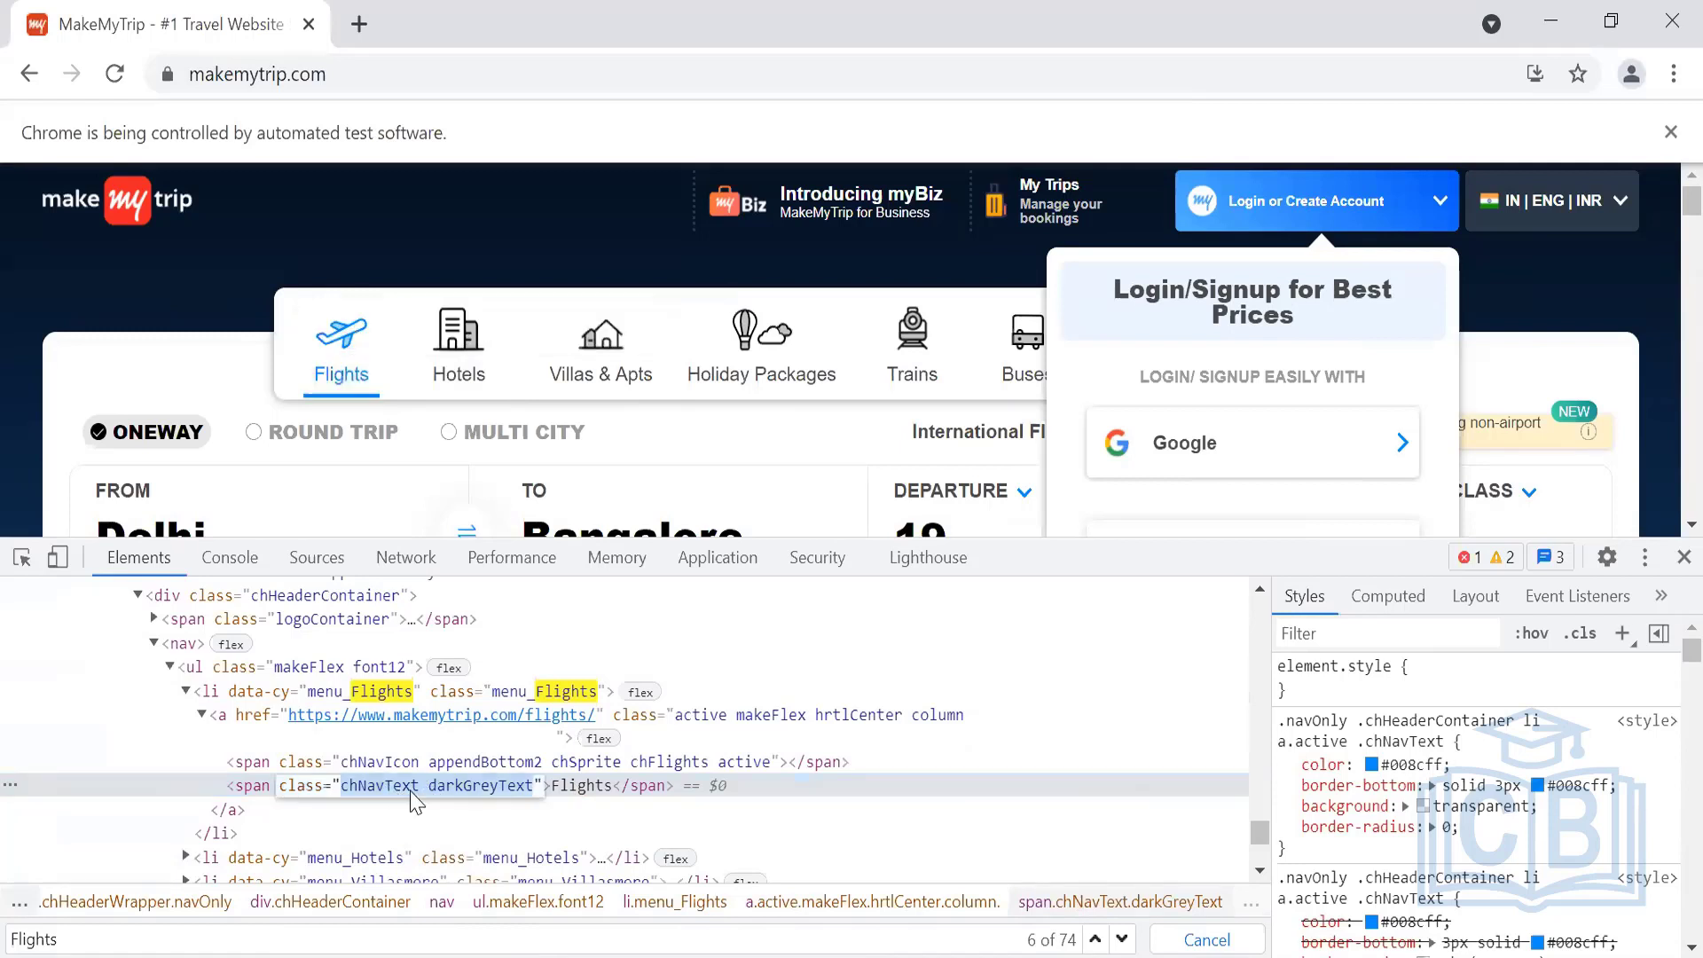
key("ctrl+f")
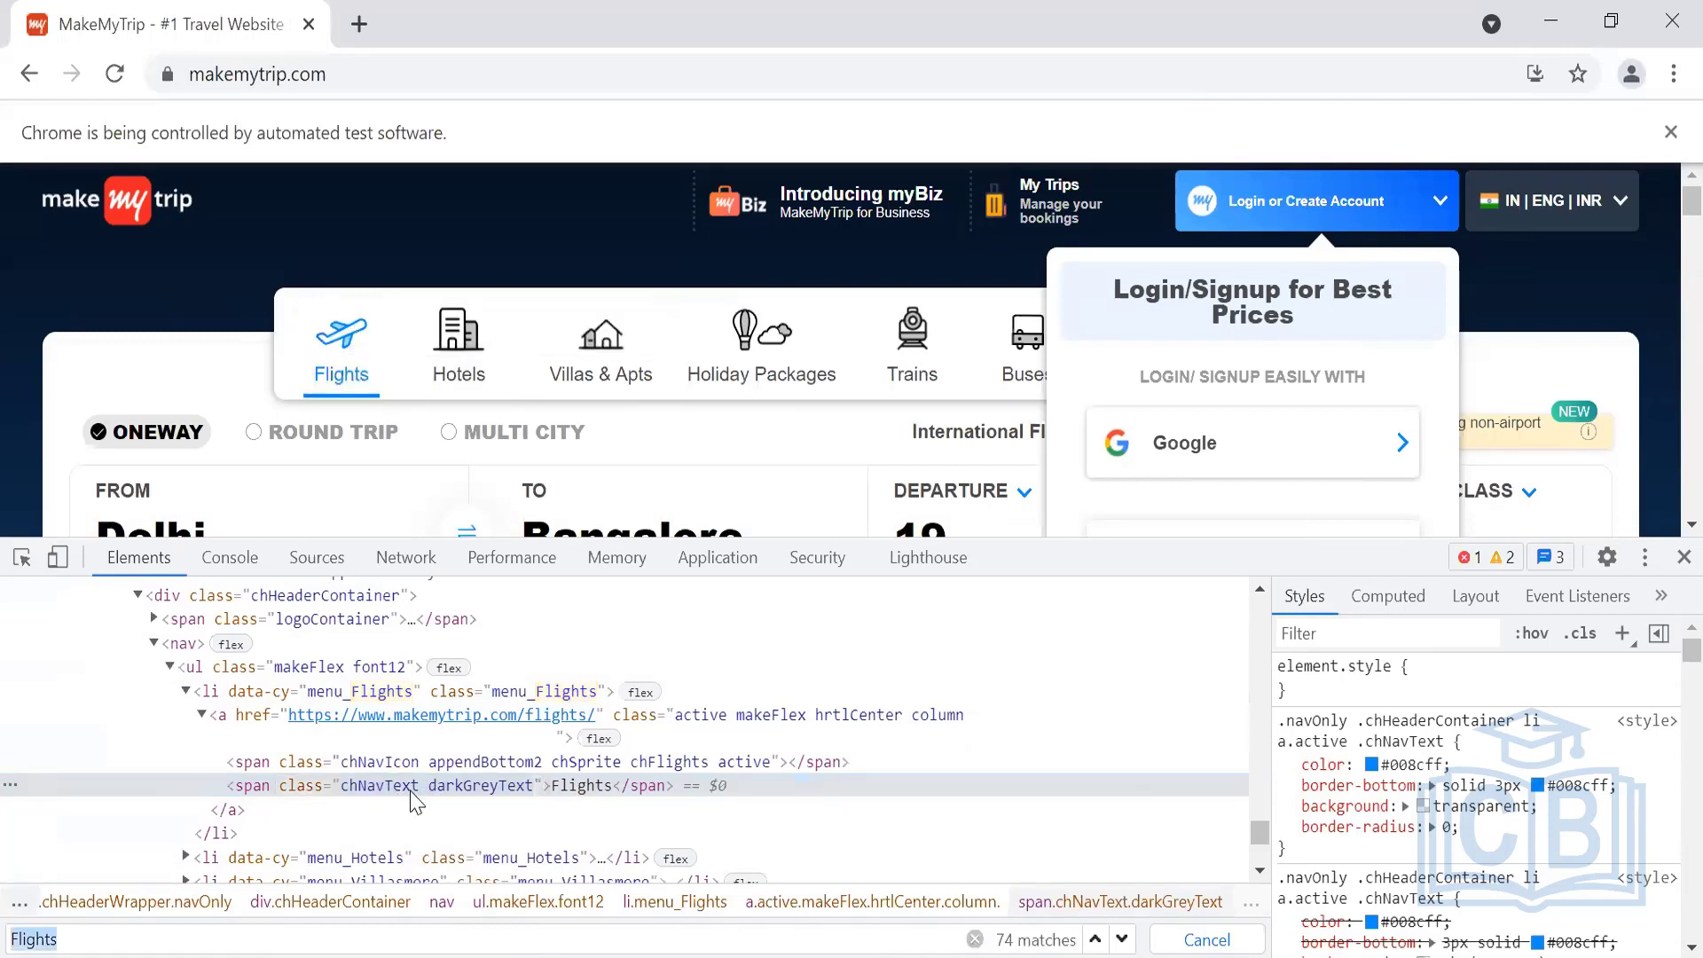
type("//")
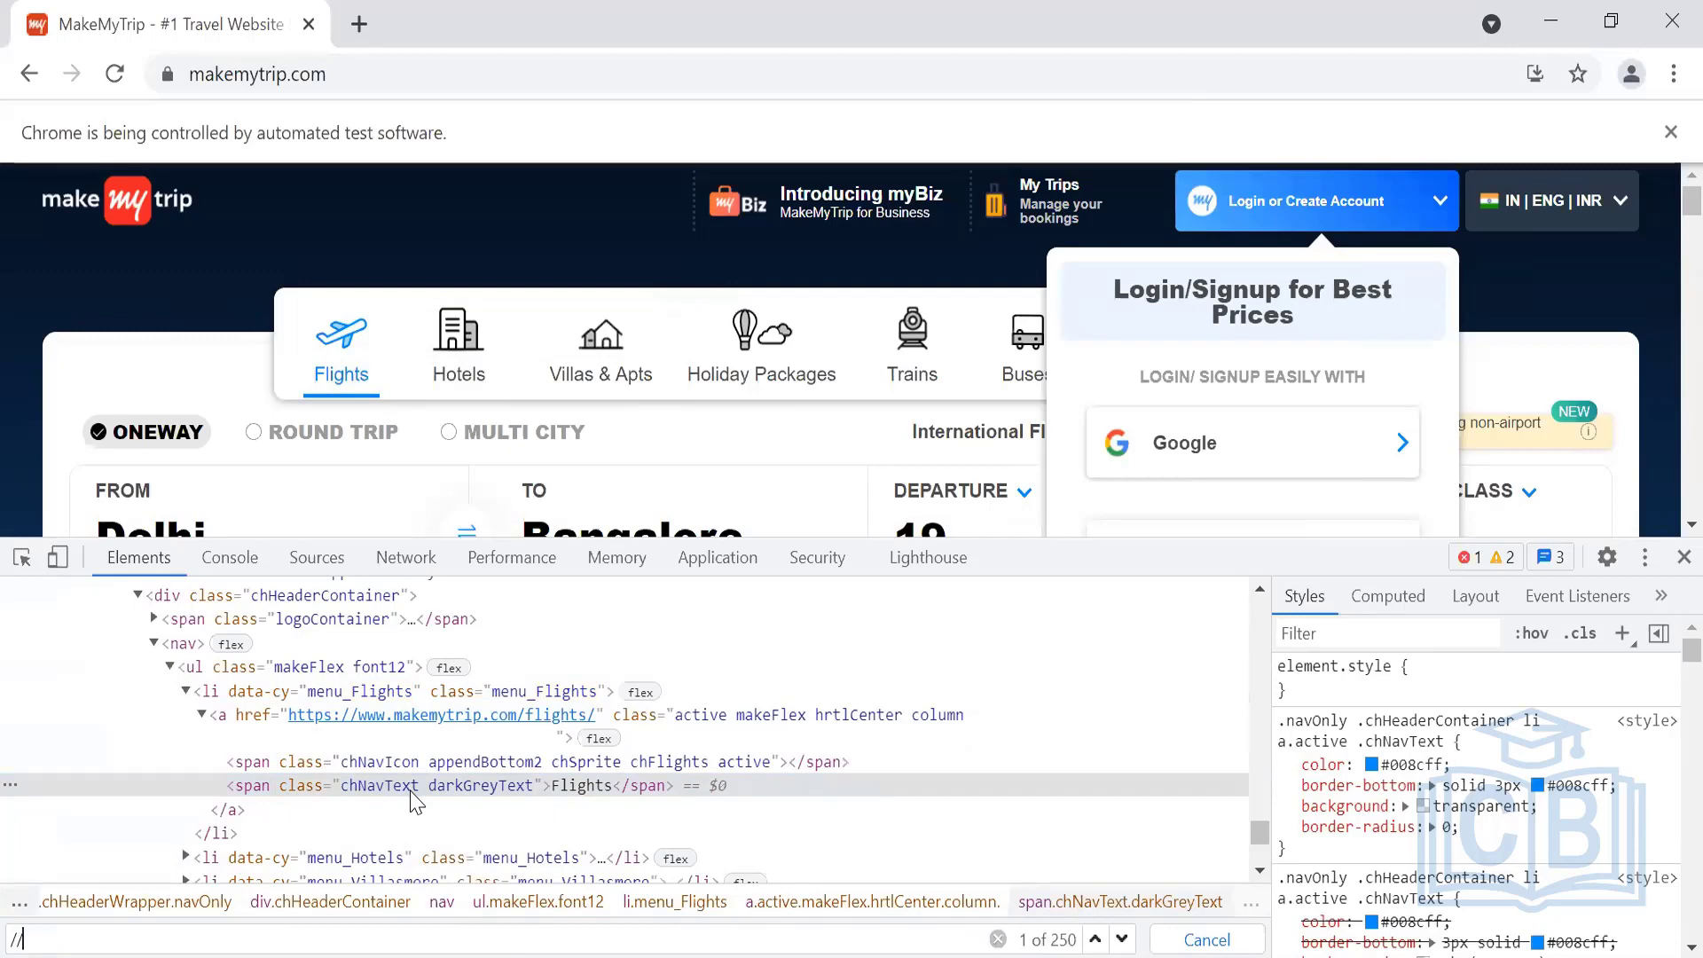
type("span[")
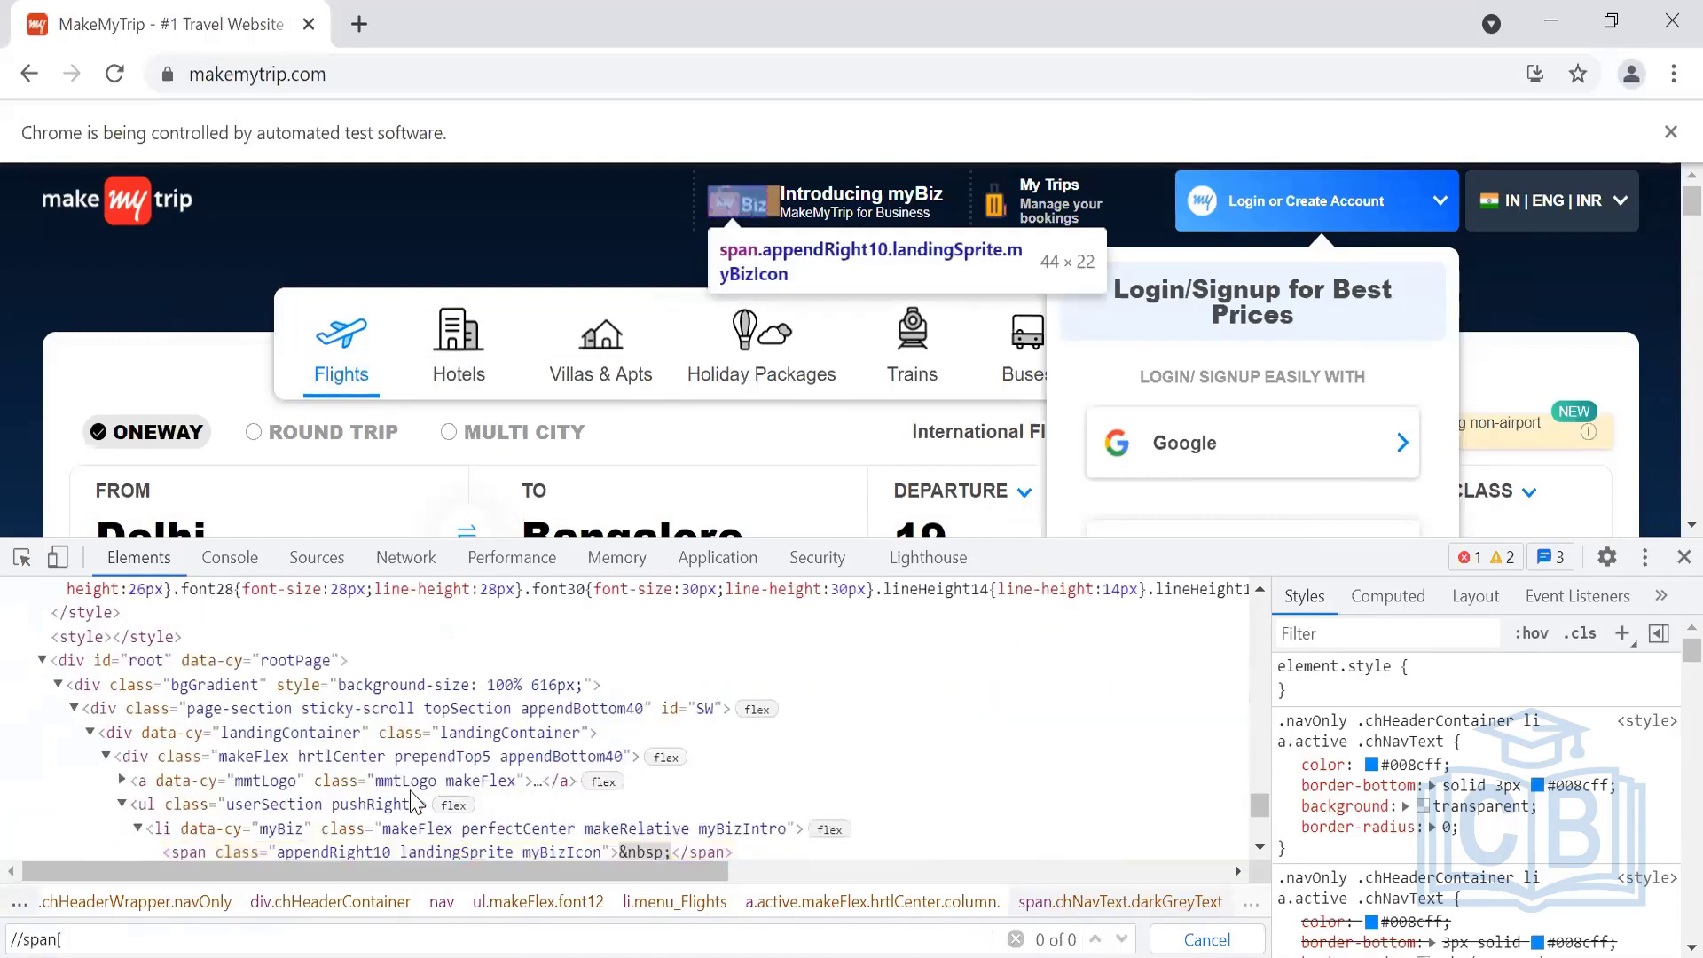
type("@class")
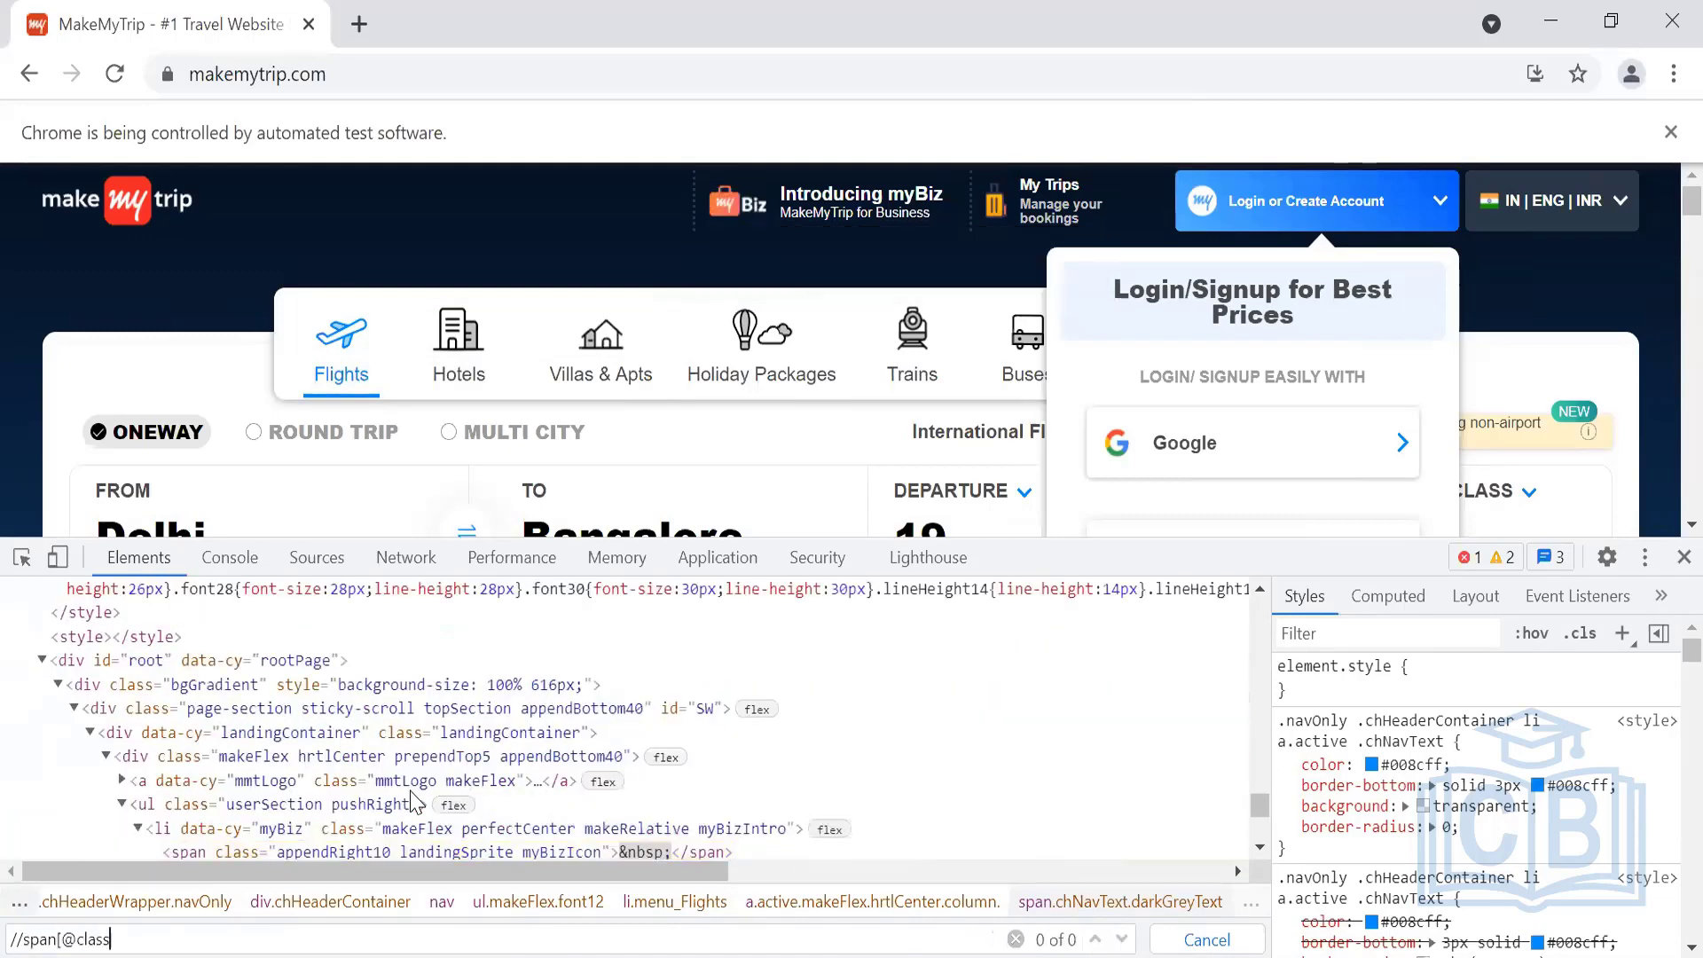
type("='")
key("ctrl+v")
type("'")
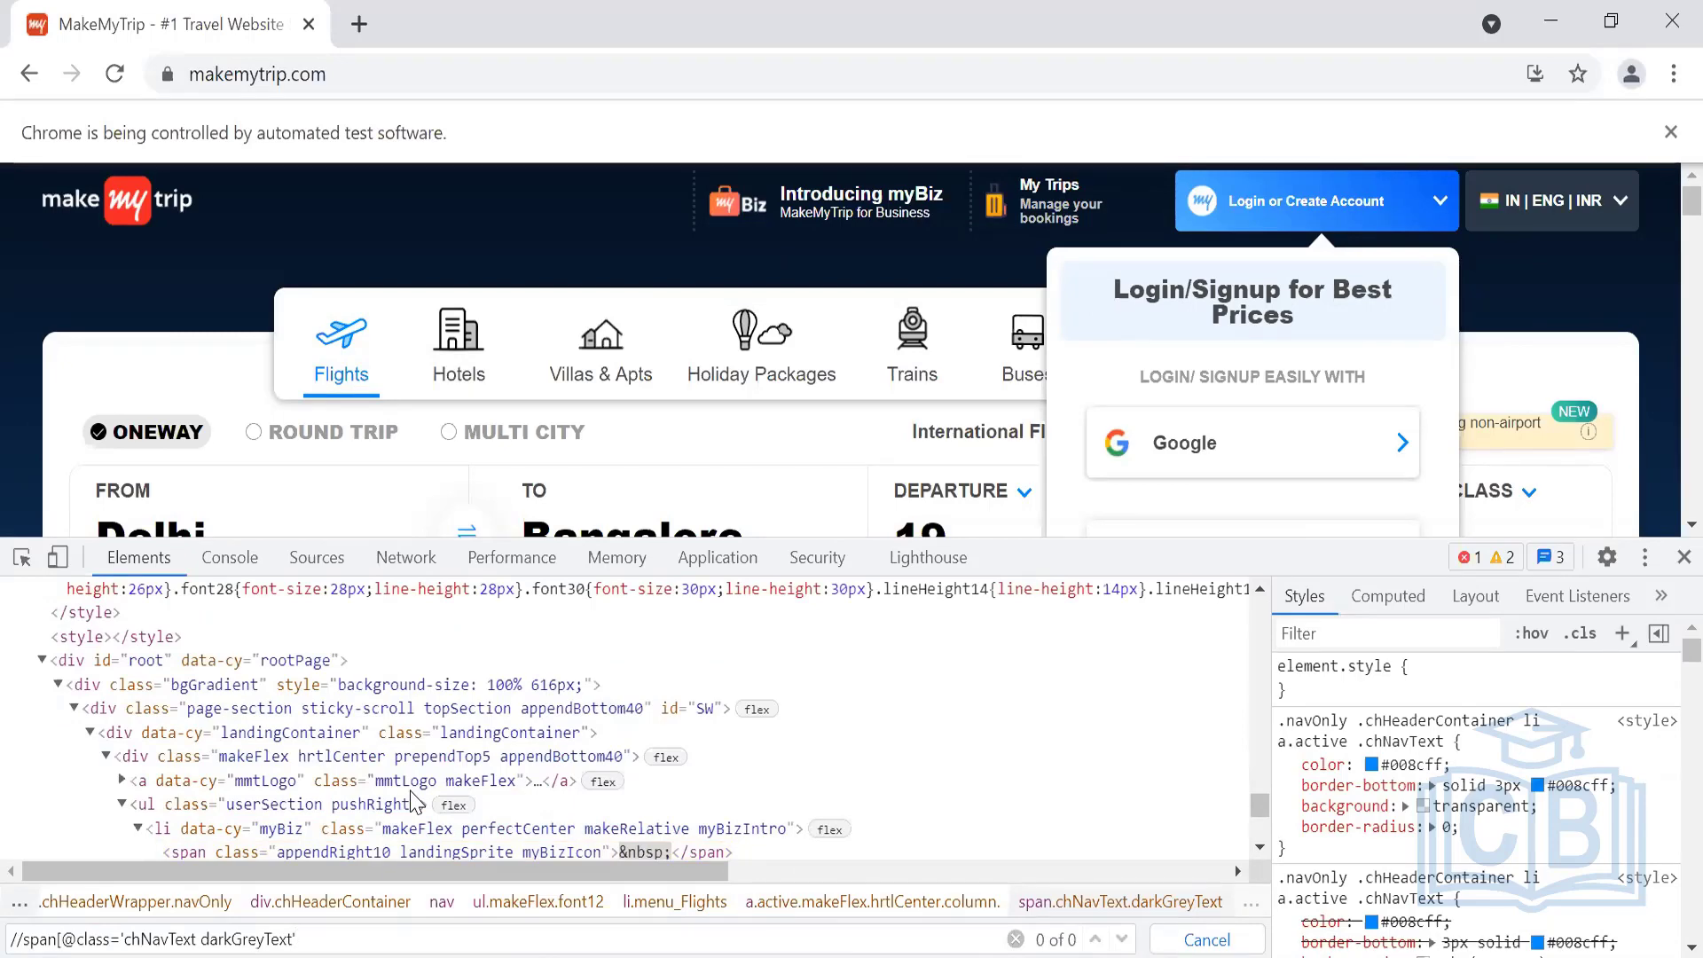
type("]")
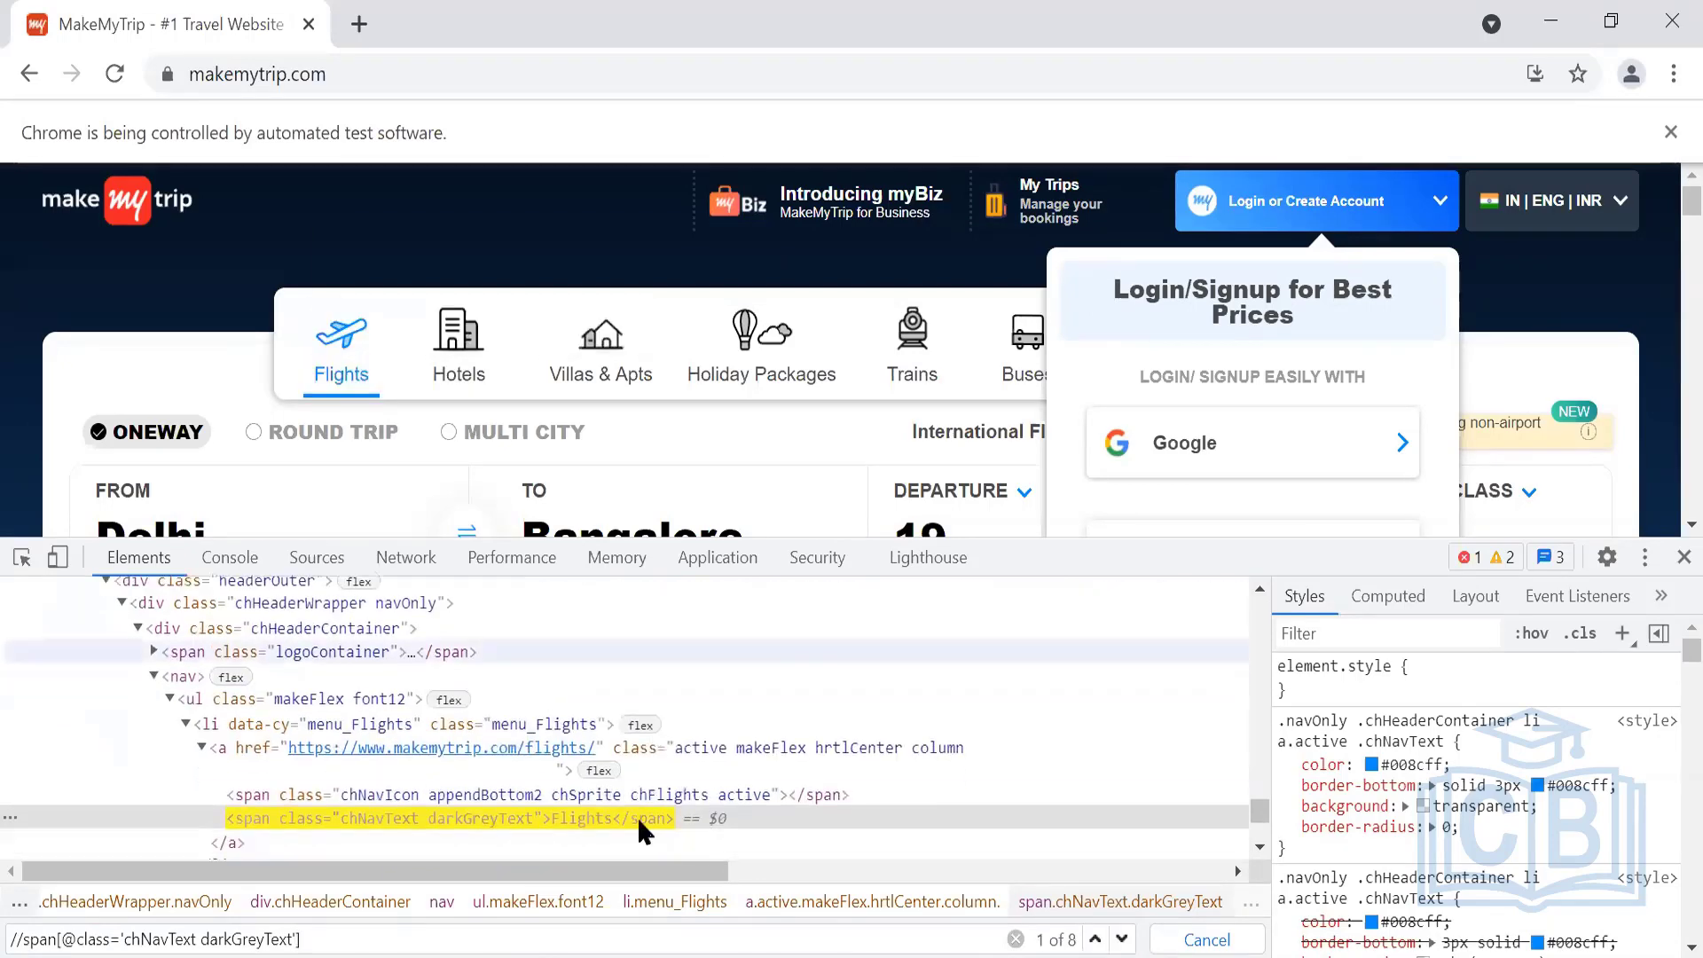
Step: Check the XPath's other matches, return to the Flights span and copy the whole XPath expression
left_click(1122, 939)
left_click(1122, 939)
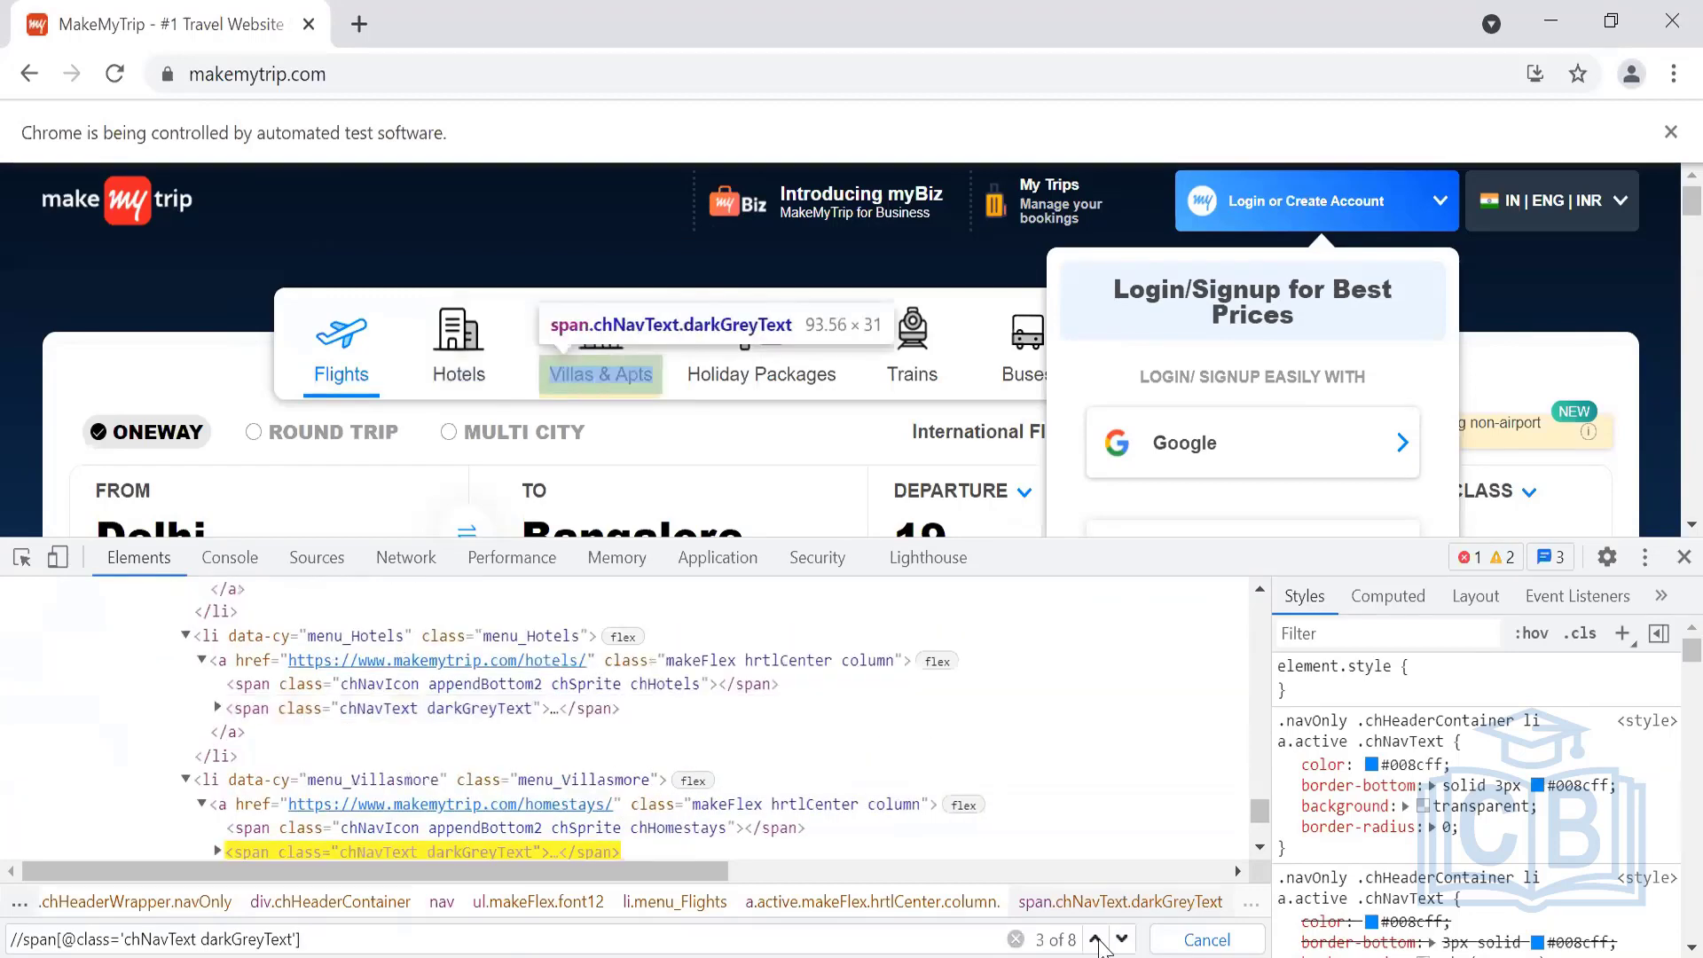
left_click(1096, 939)
left_click(1096, 939)
scroll(720, 780, "up", 1)
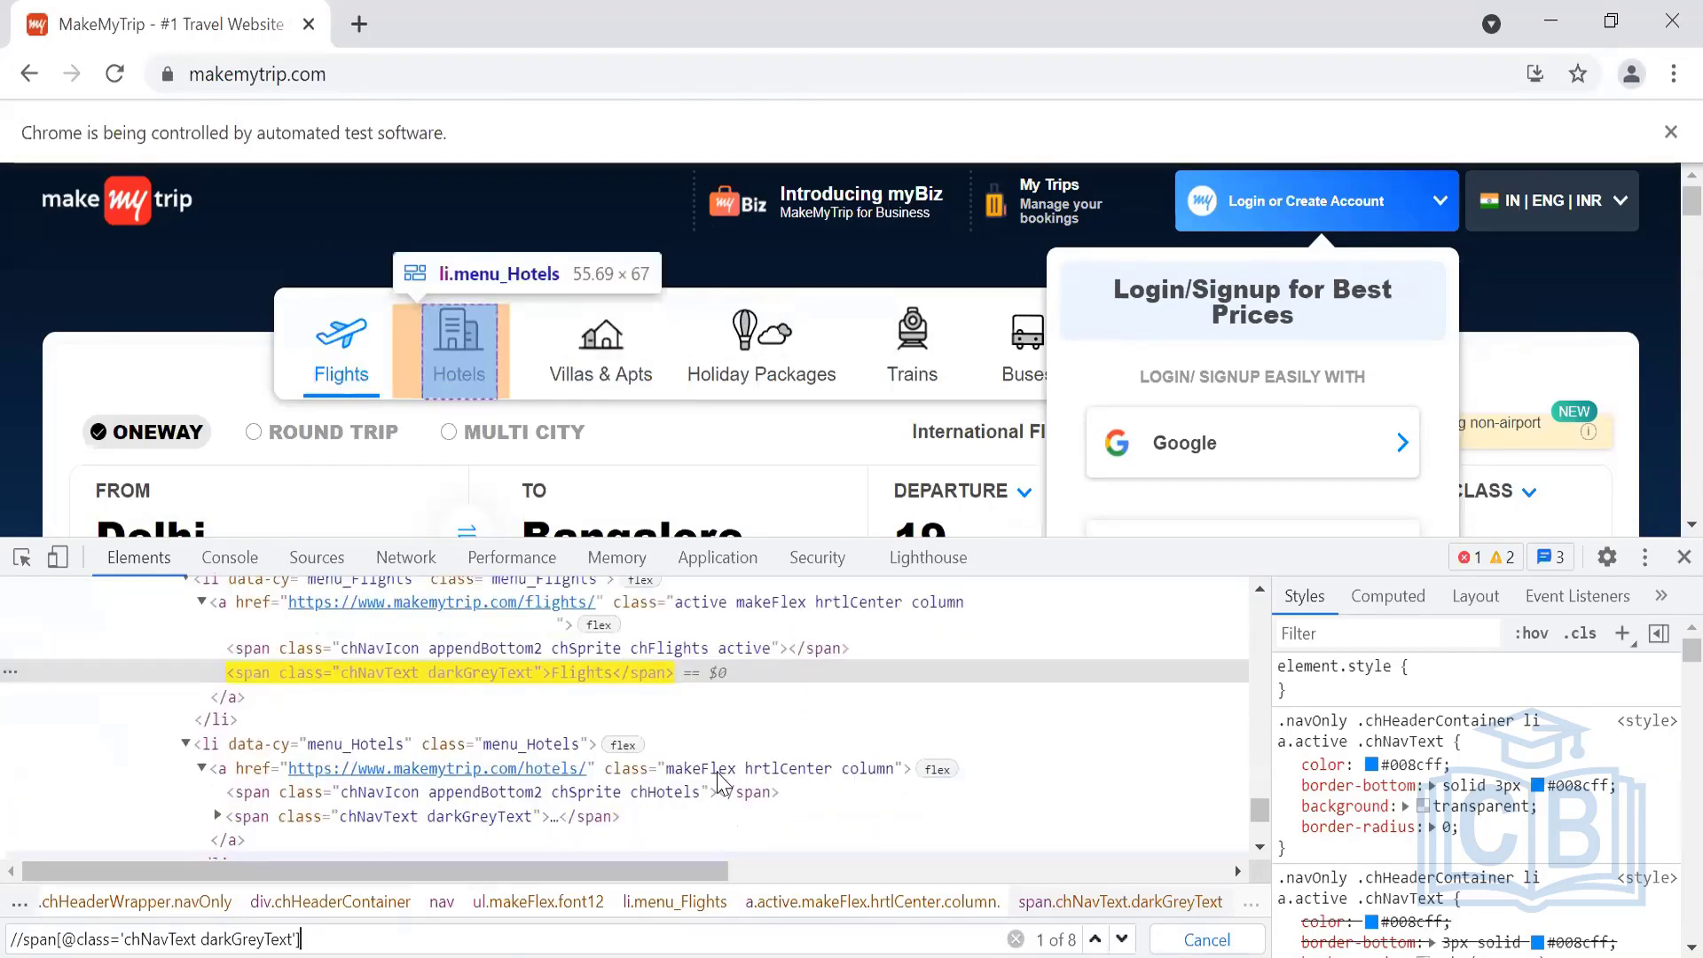
scroll(525, 681, "up", 1)
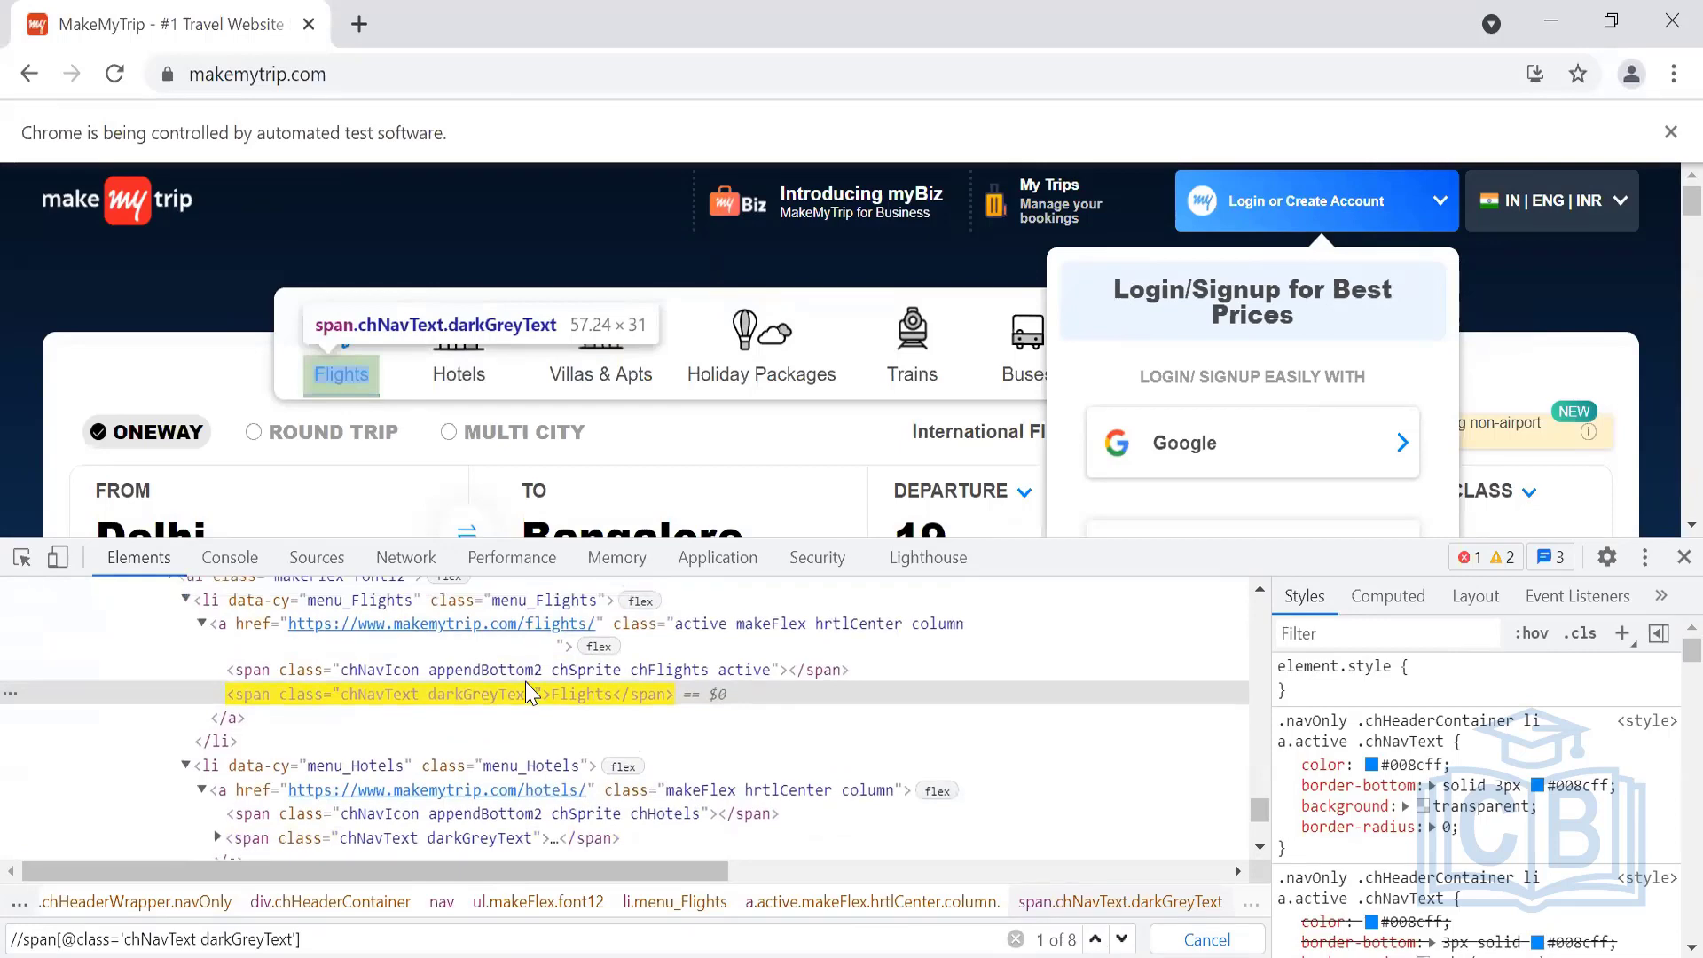
scroll(525, 692, "up", 1)
left_click_drag(303, 939, 4, 945)
key("ctrl+c")
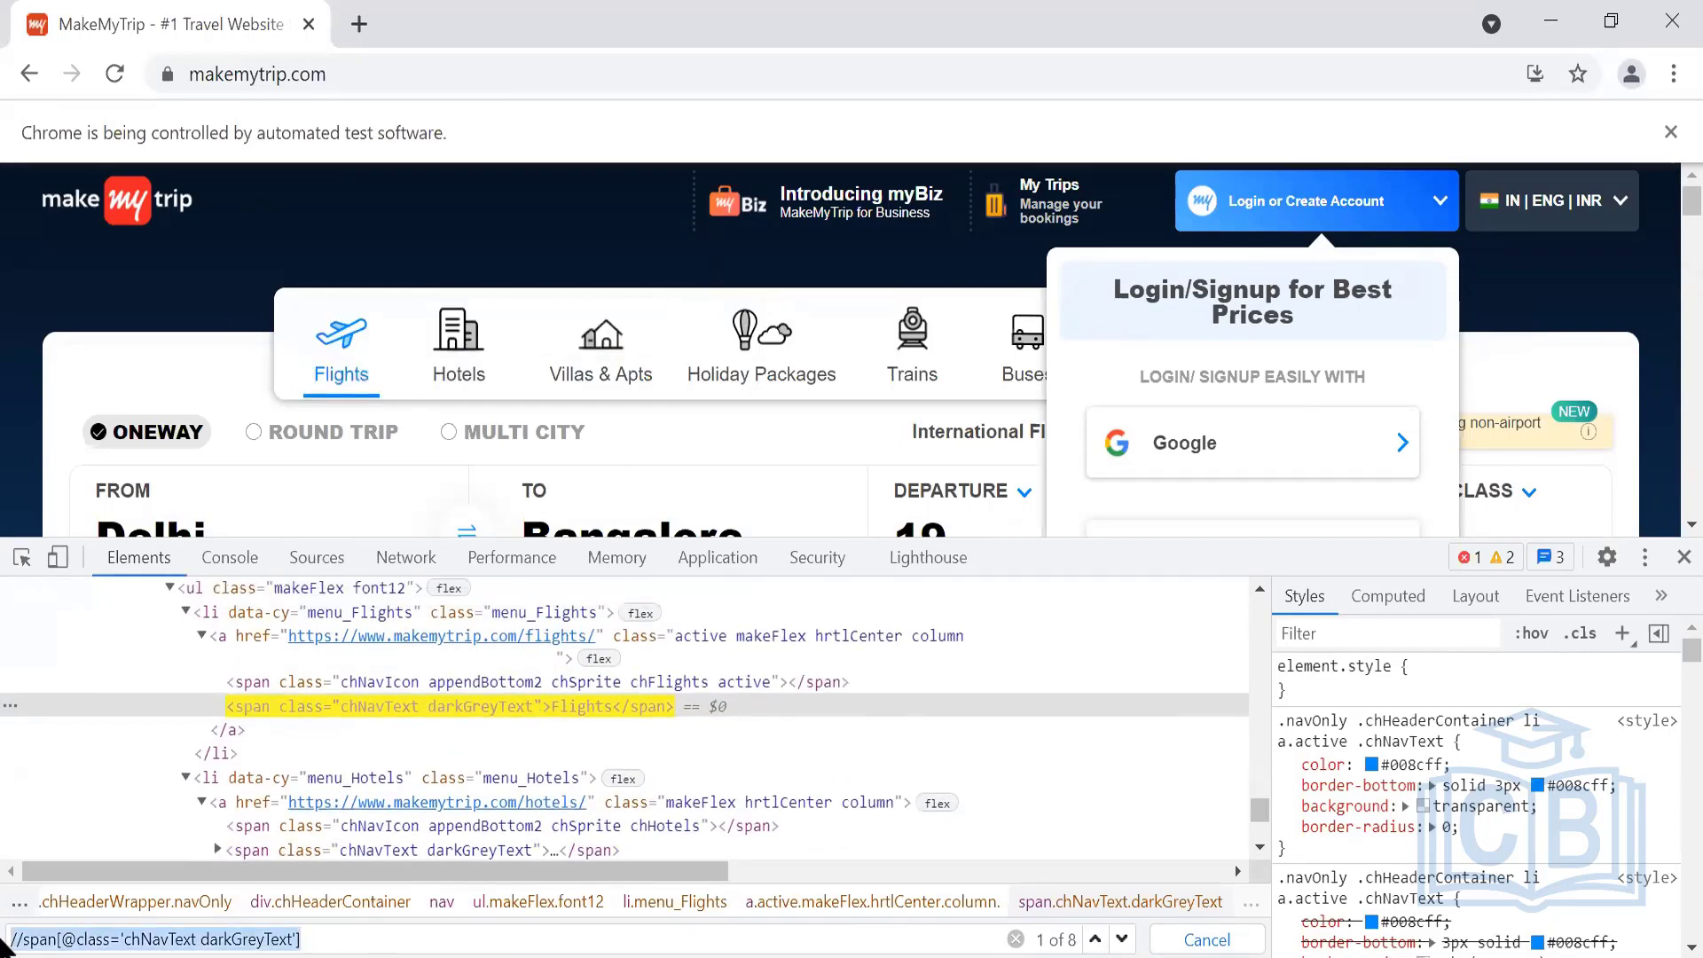
Step: Switch to Ginger, add a UIElement Action from the platform actions to the Flight Search activity and open it for editing
key("alt+Tab")
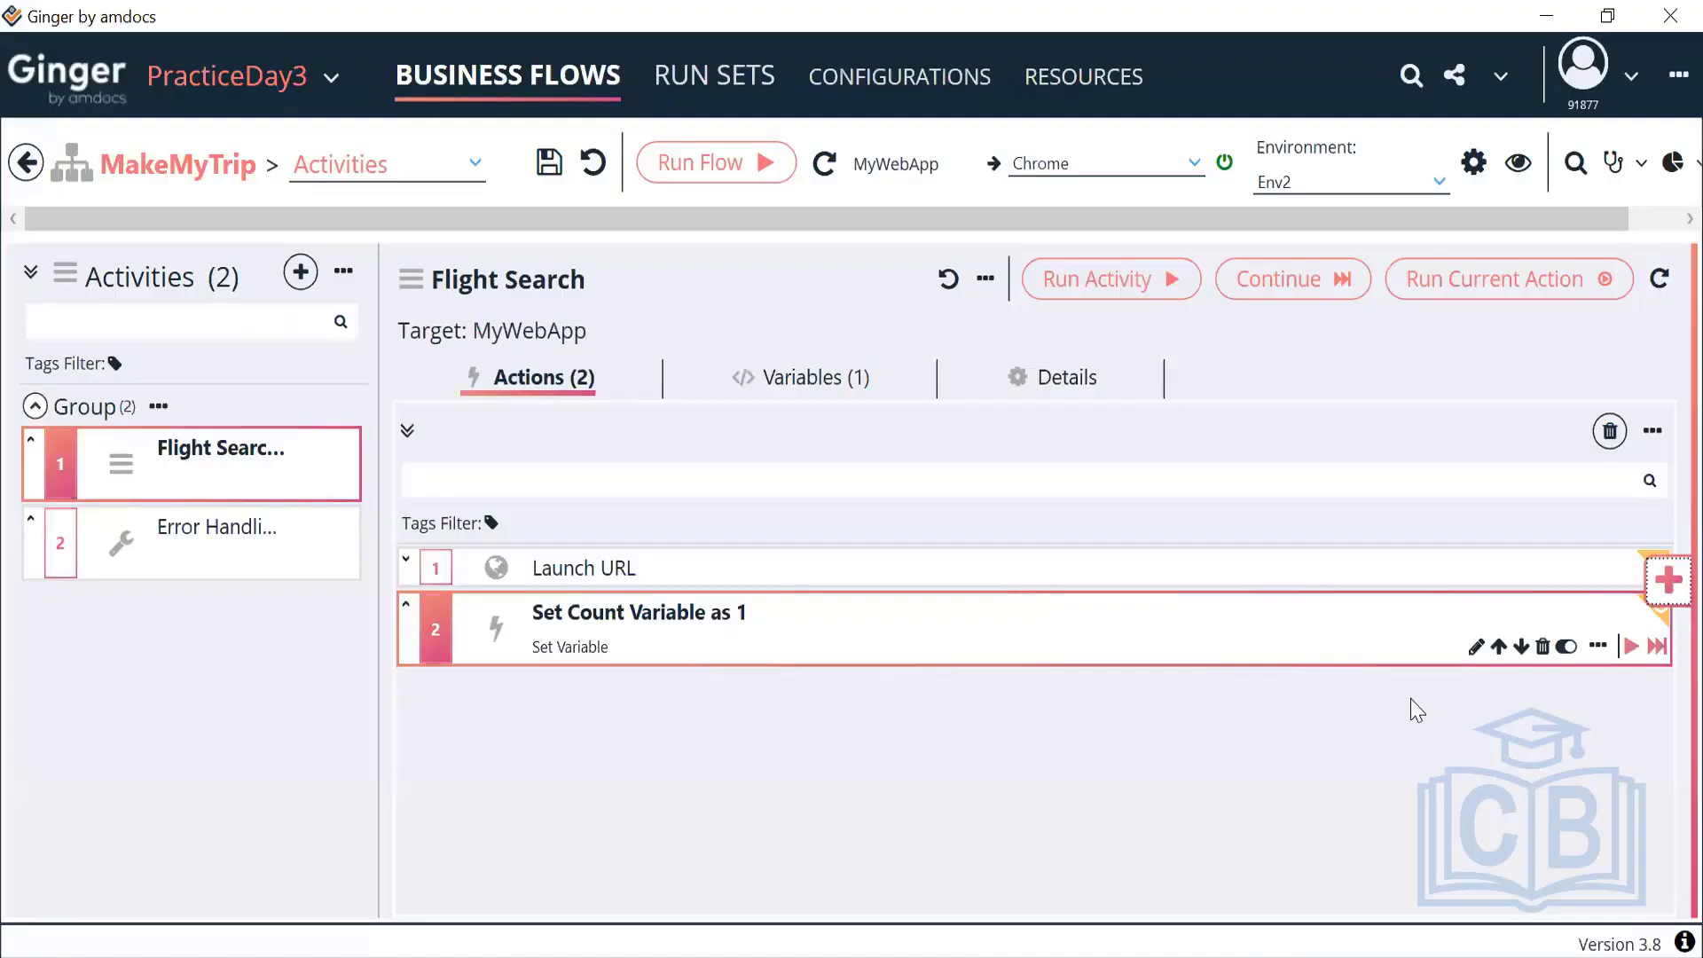
left_click(1655, 594)
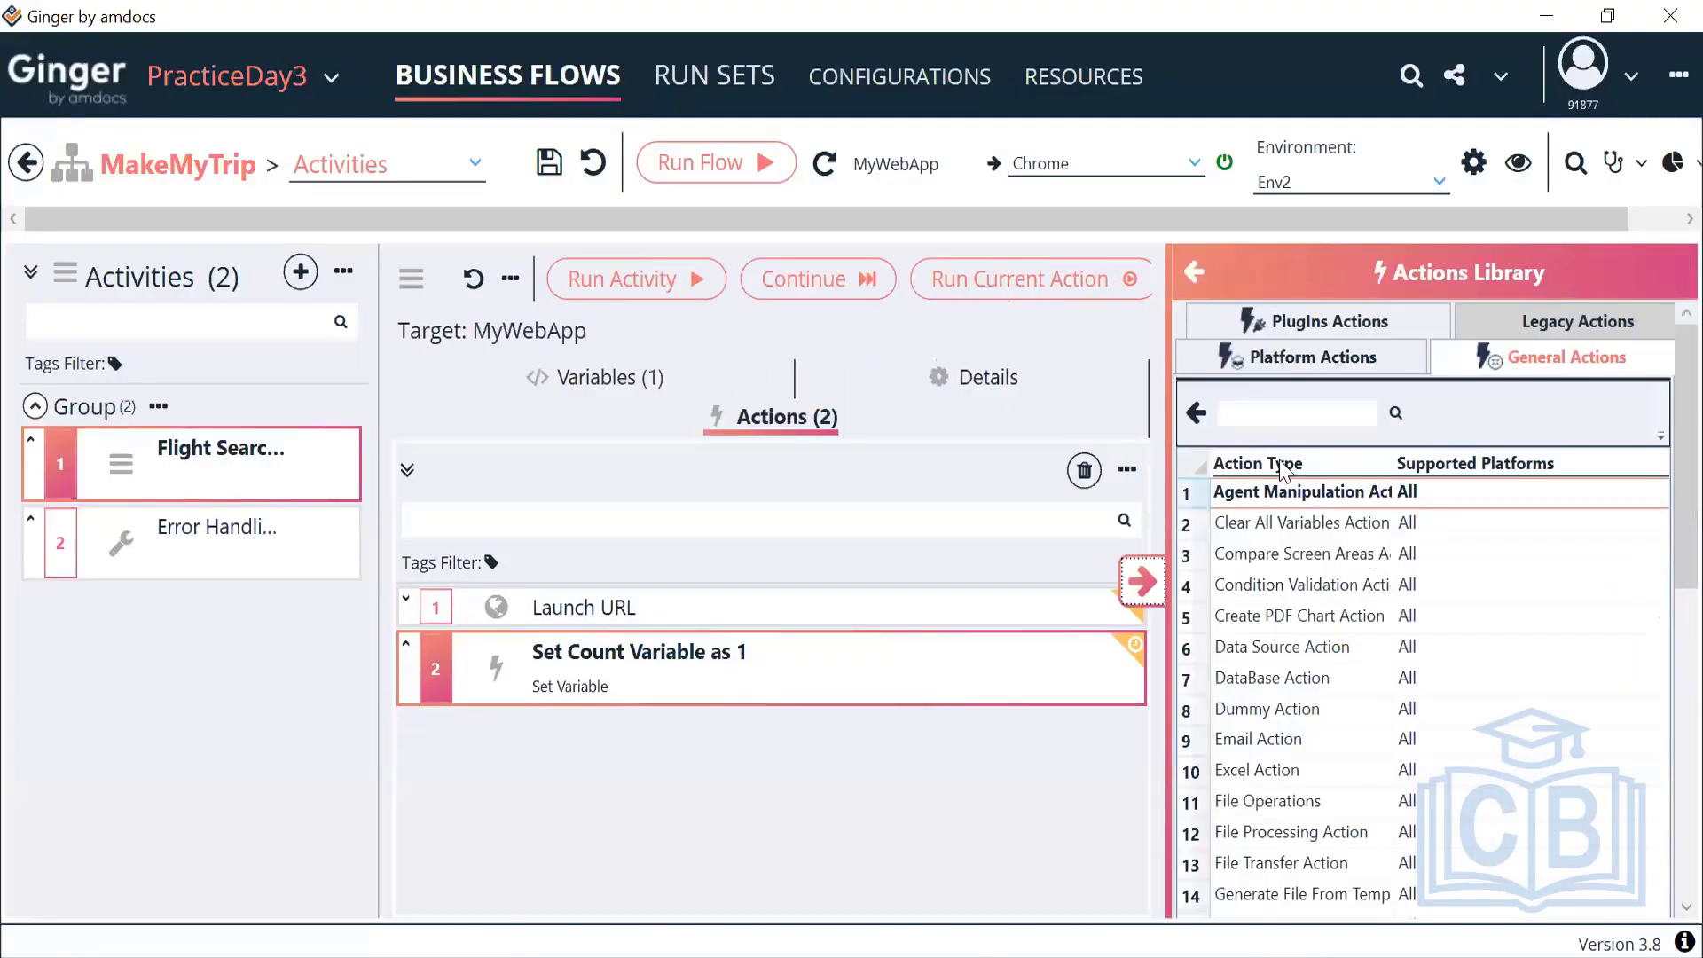
left_click(1330, 358)
double_click(1304, 618)
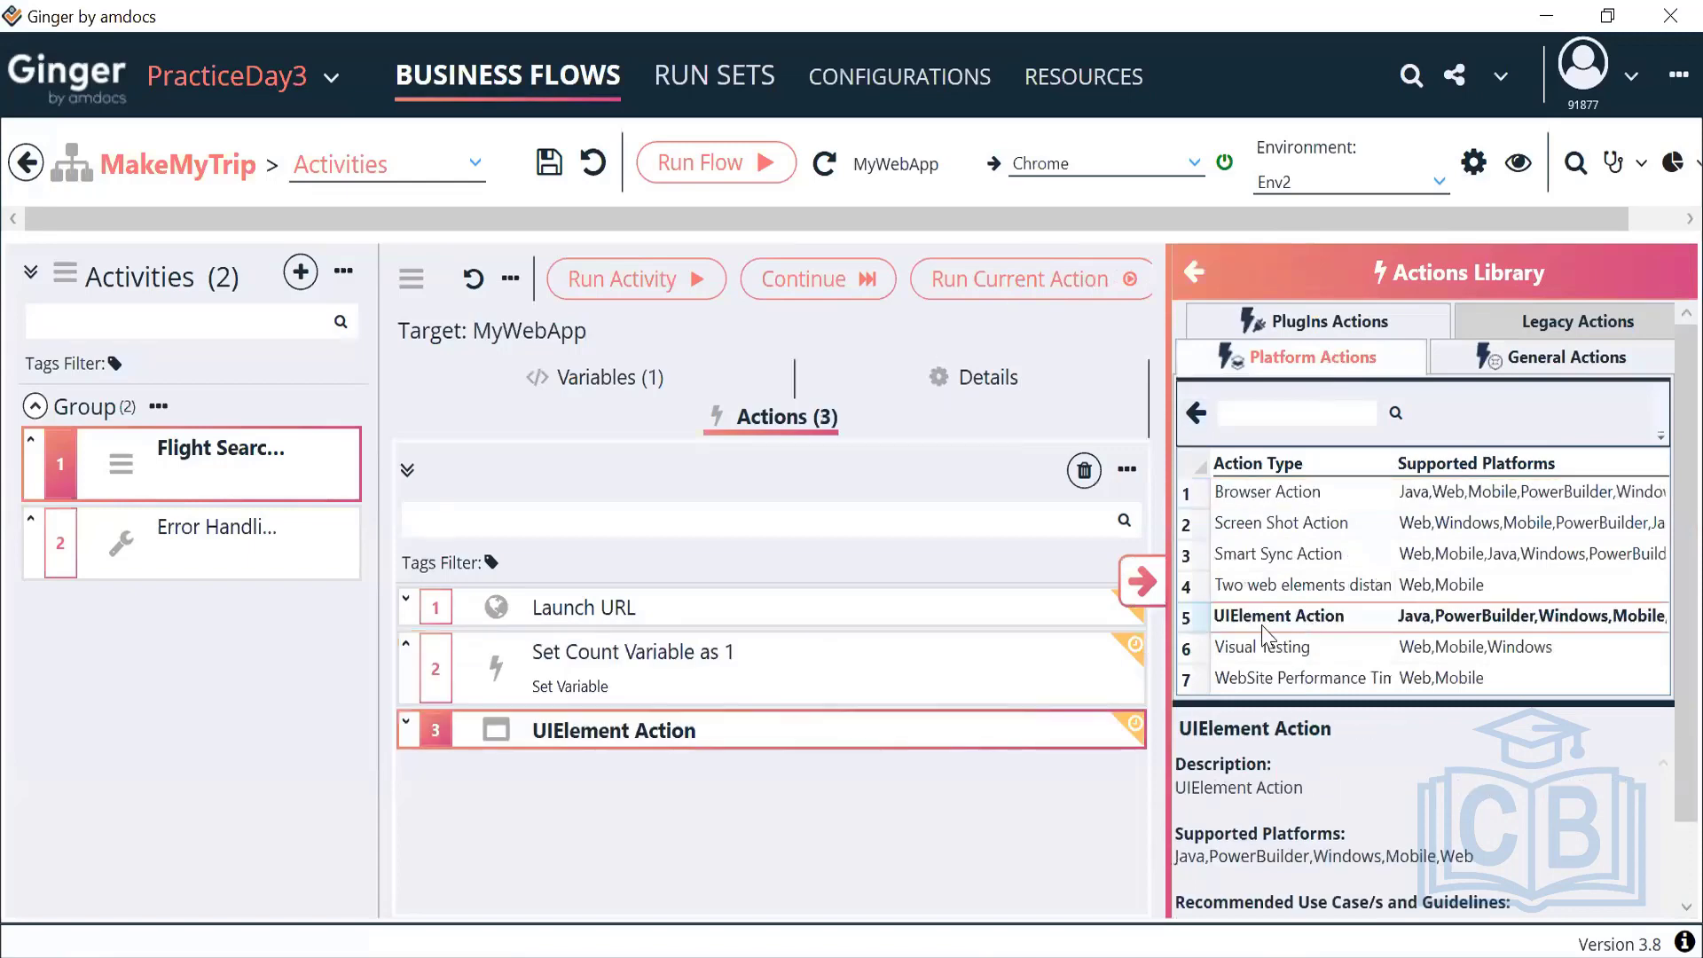
left_click(1140, 582)
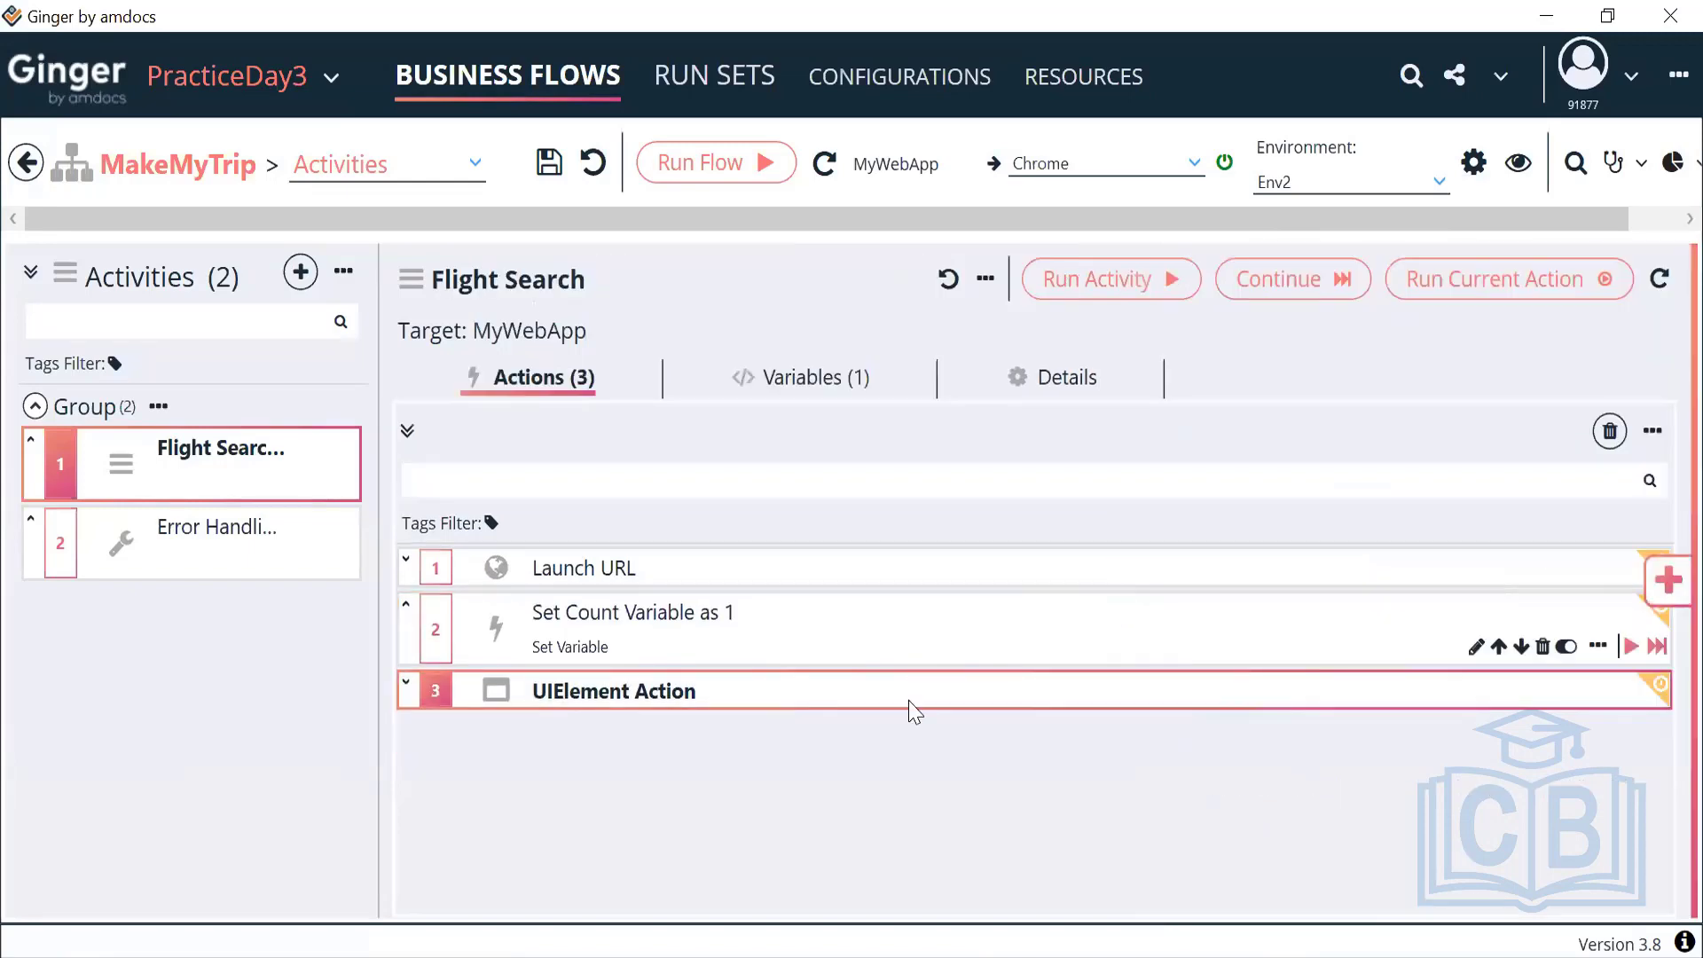
left_click(793, 709)
double_click(795, 700)
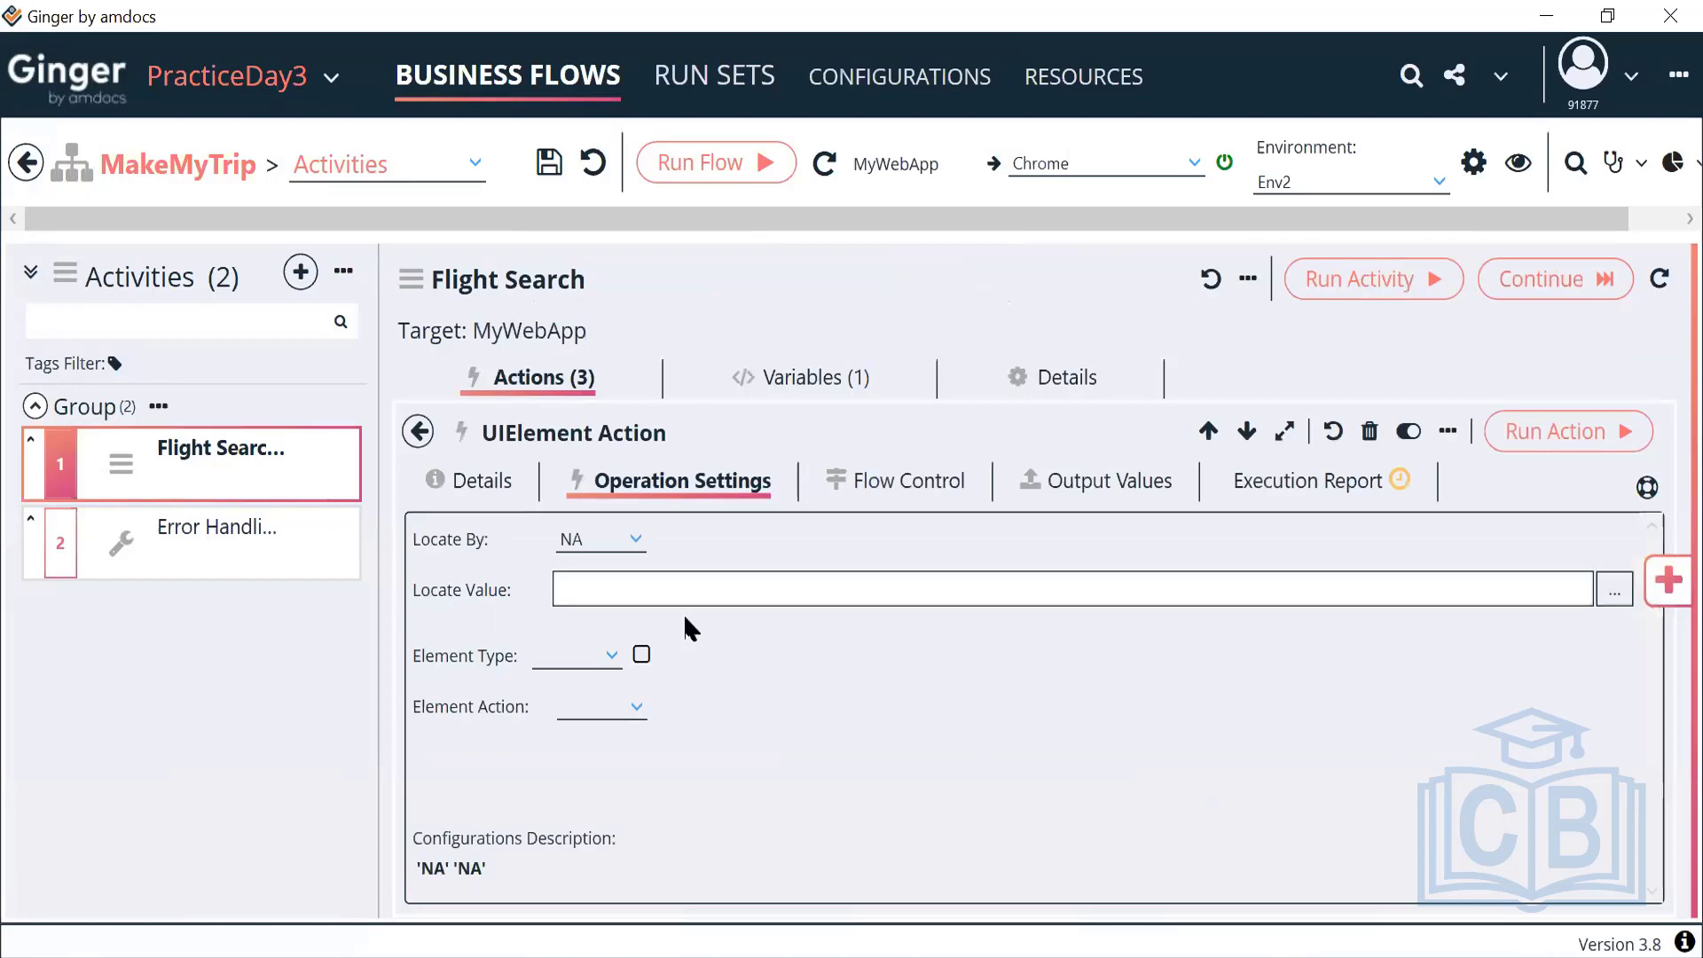
left_click(618, 558)
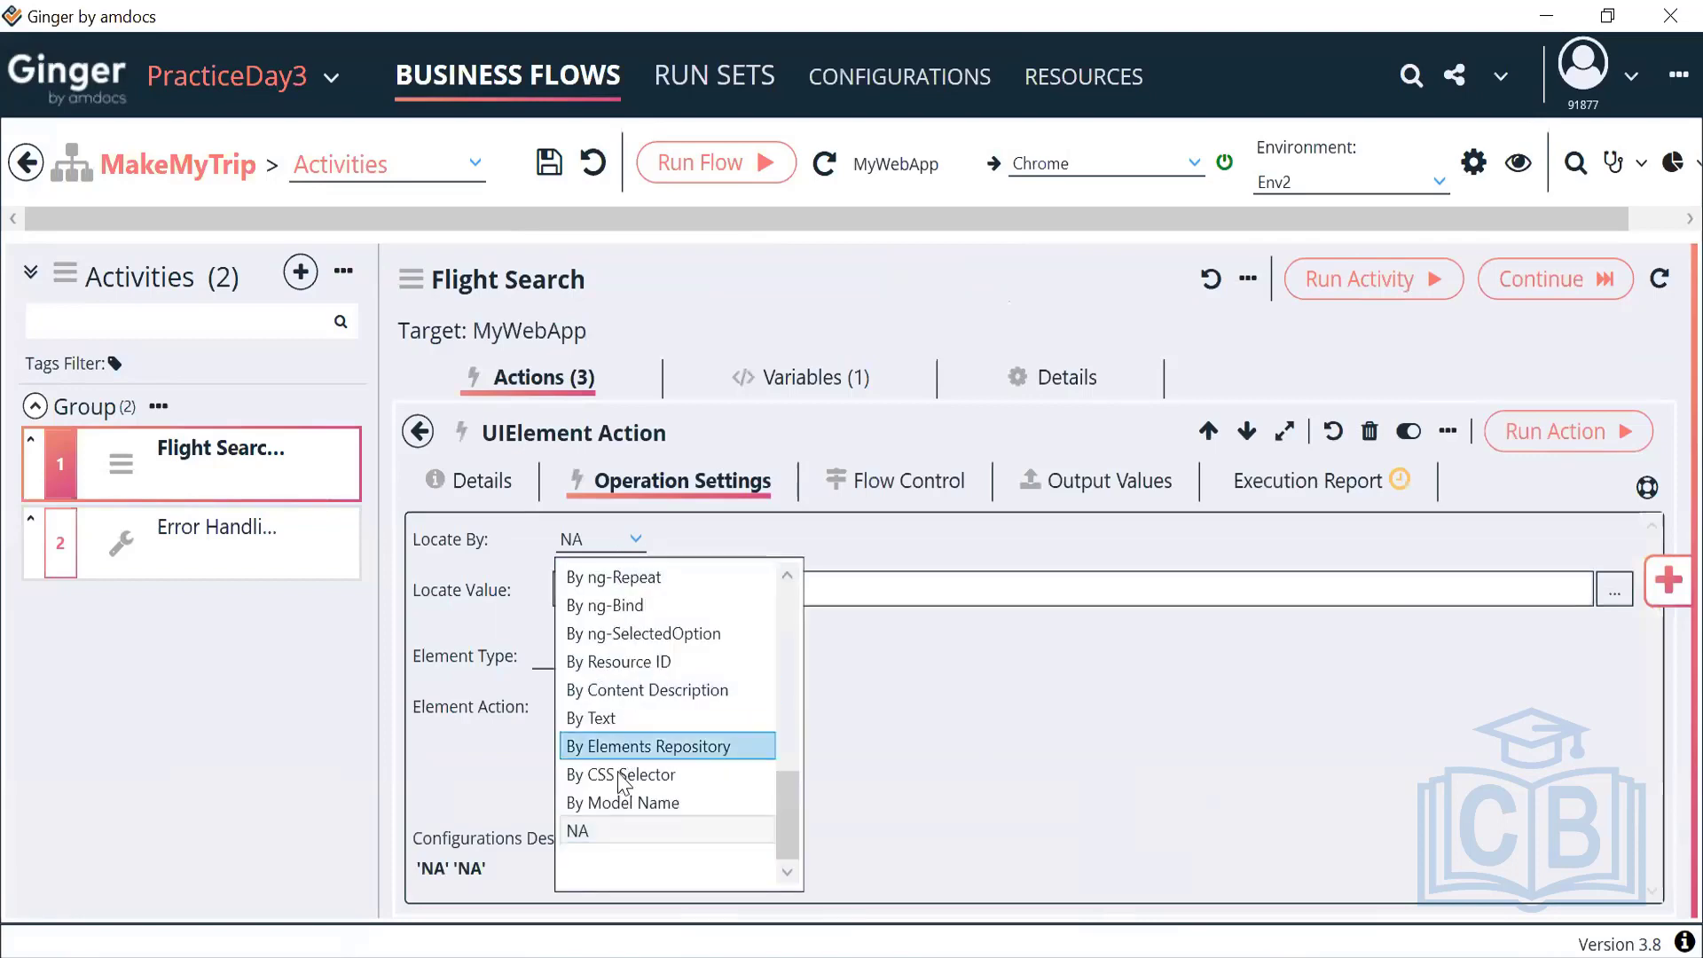
scroll(640, 712, "up", 8)
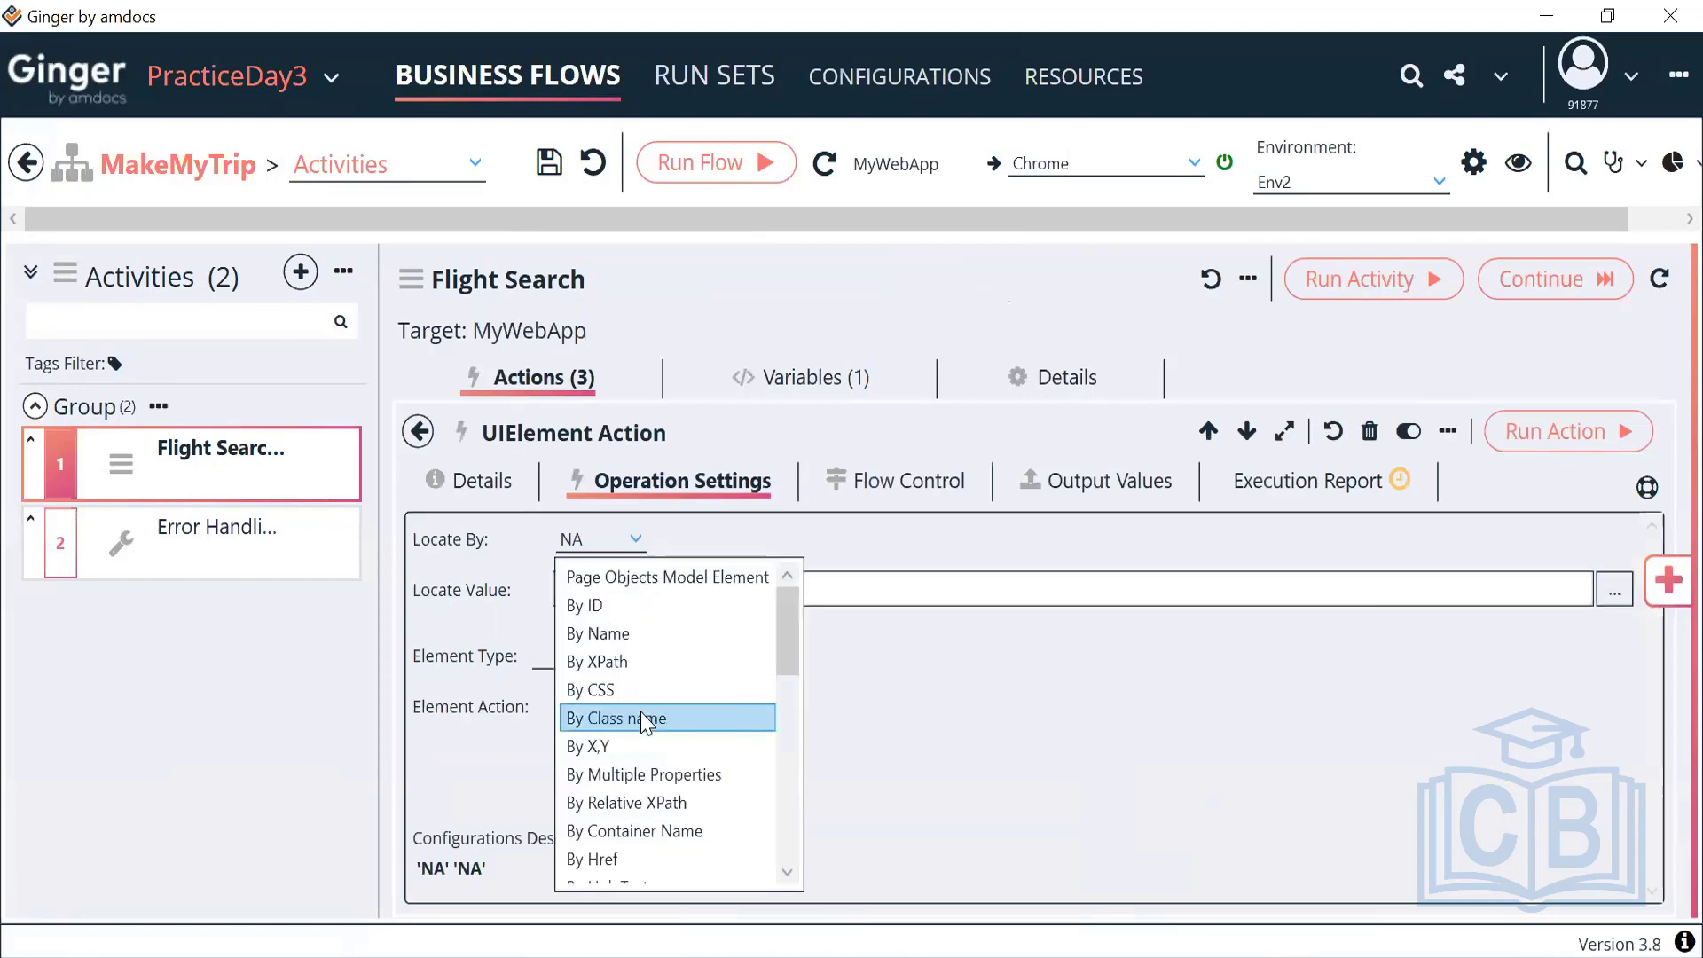
left_click(657, 652)
left_click(705, 590)
key("ctrl+v")
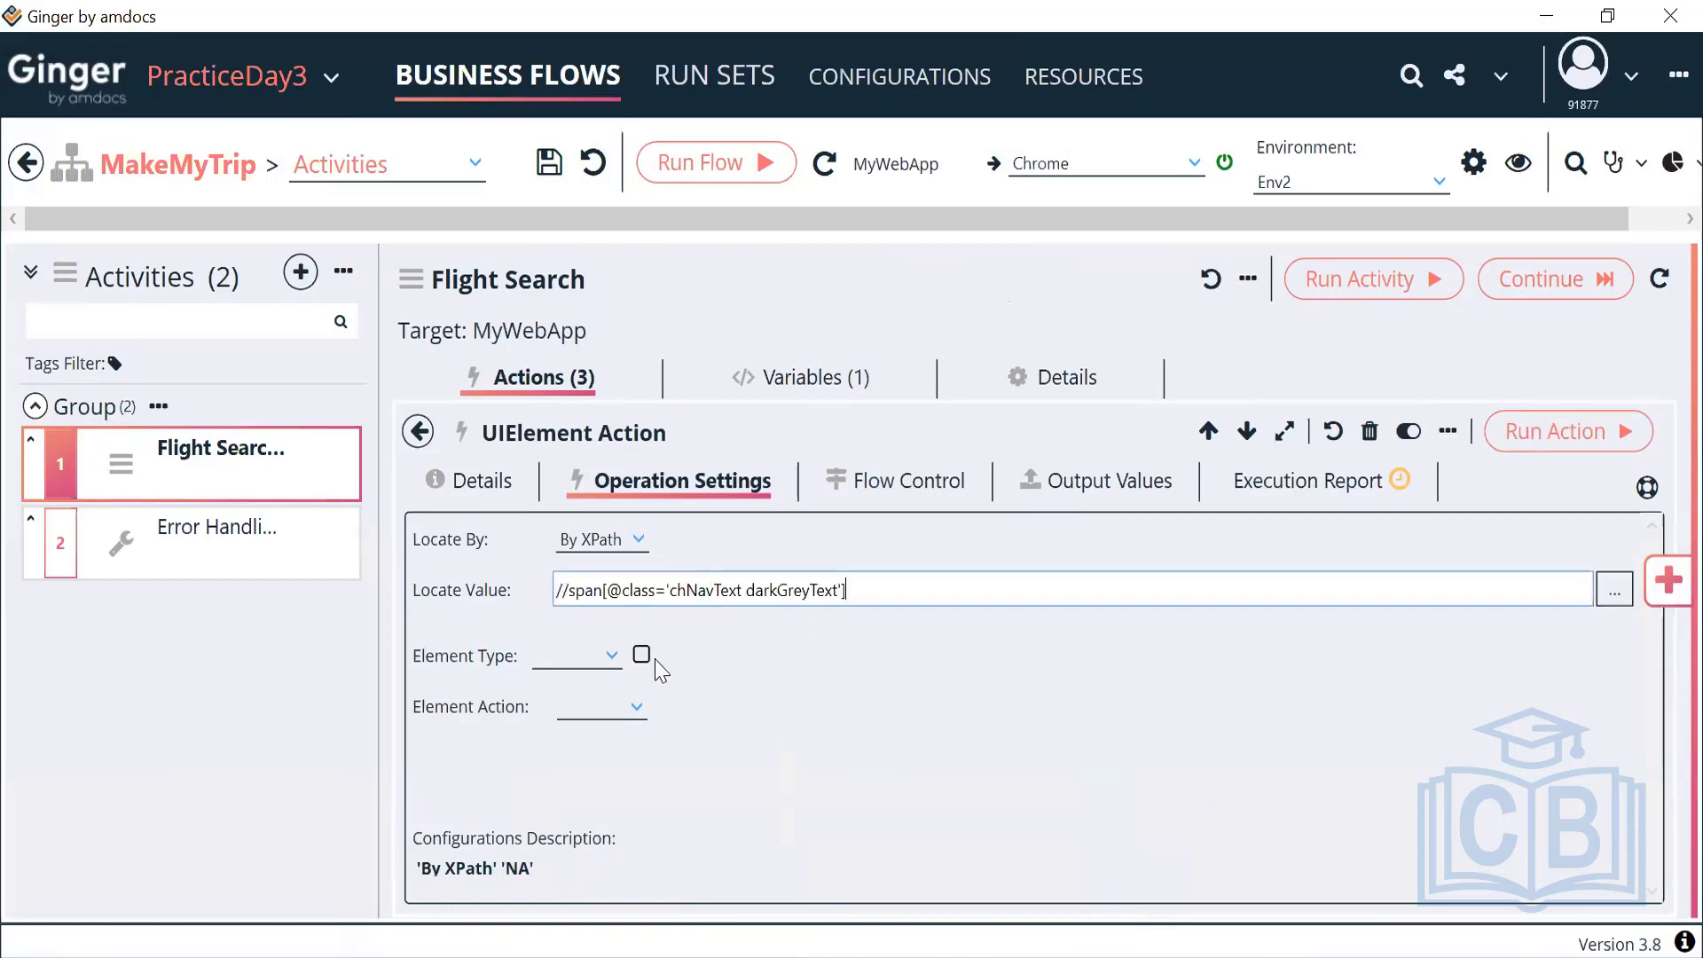
Step: Set the element type to Text with Get Value as the element action
left_click(604, 663)
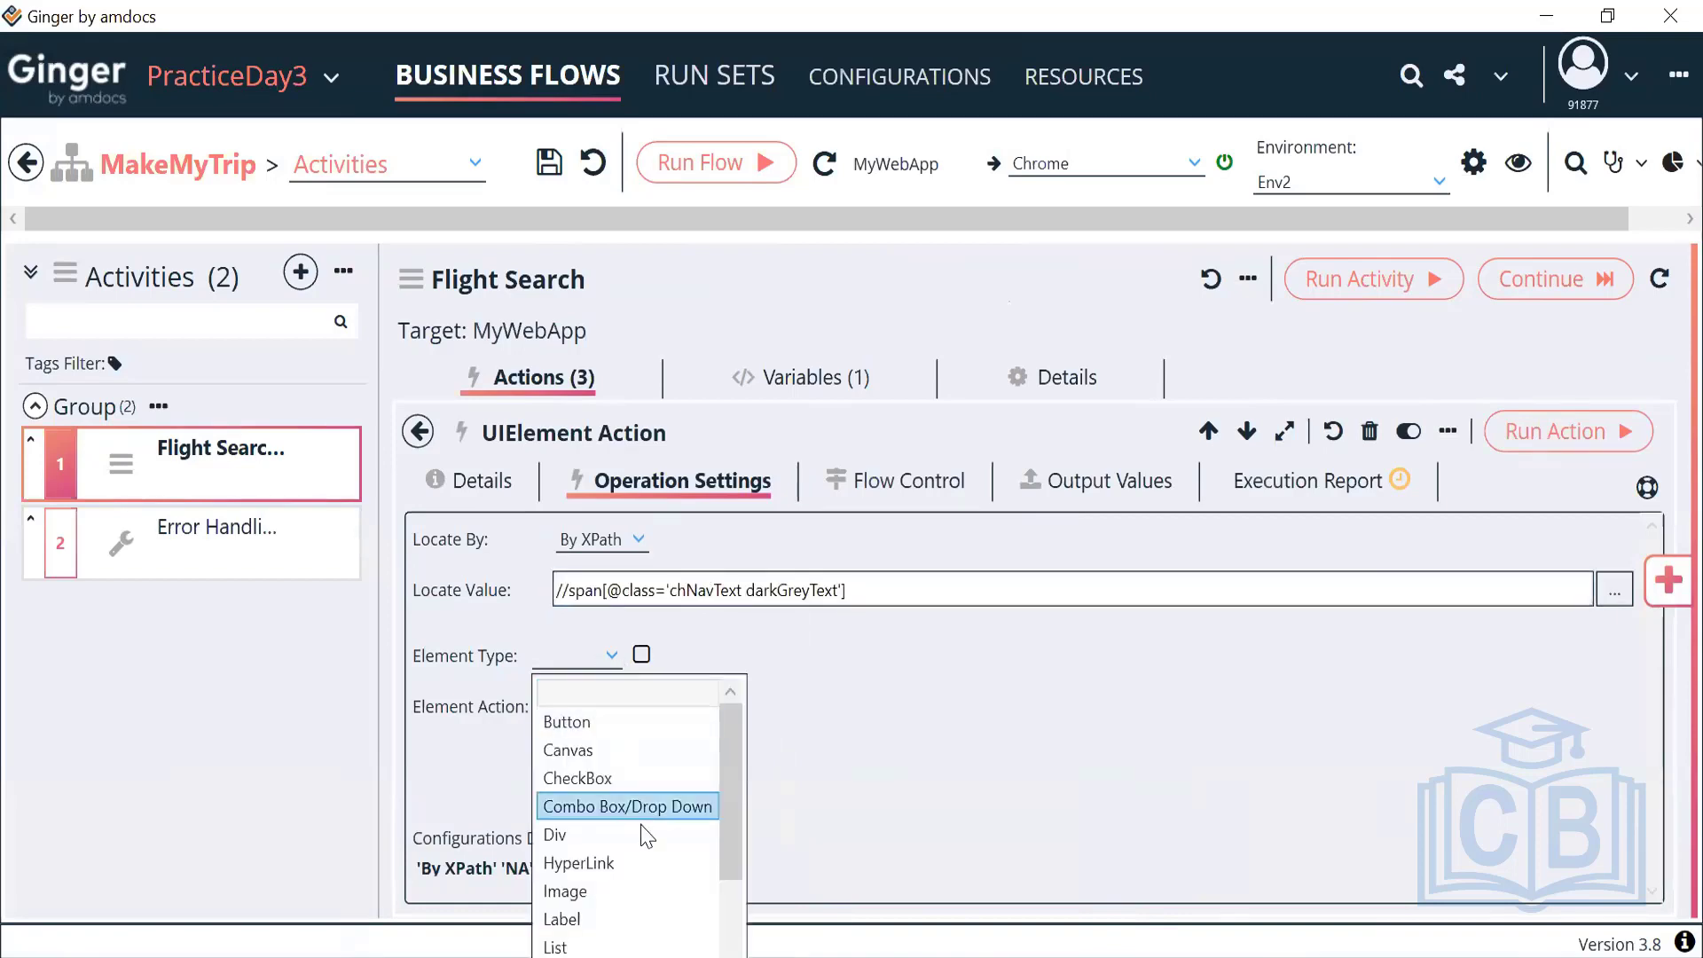
scroll(643, 834, "down", 2)
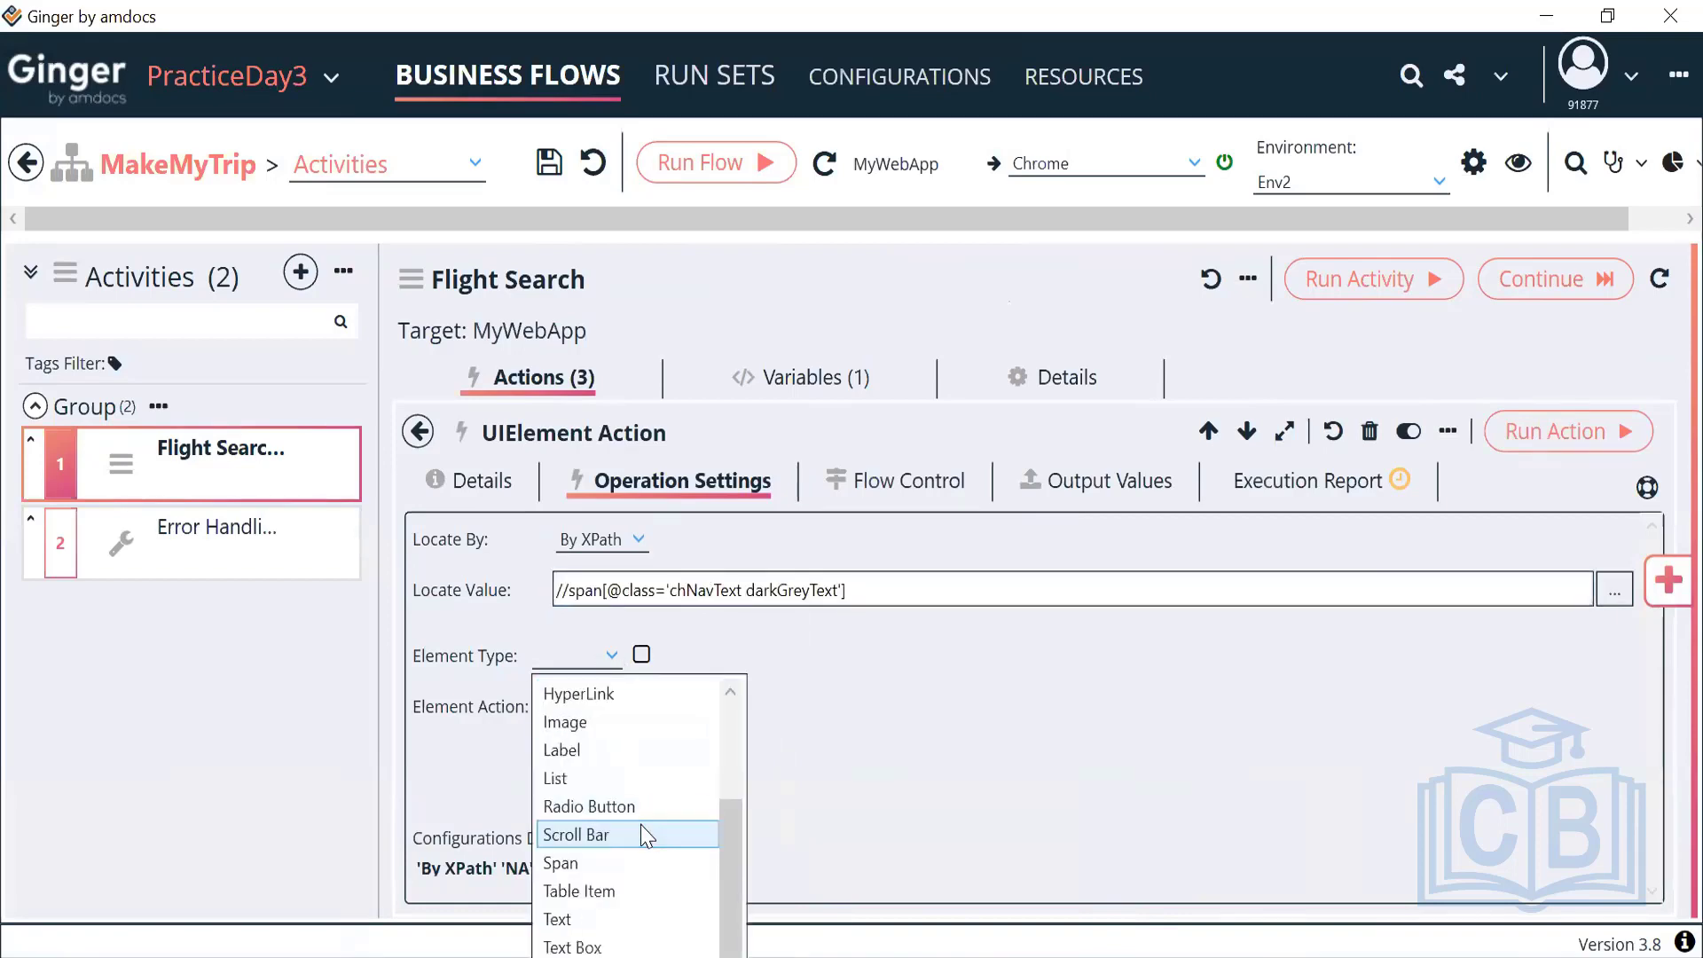
left_click(593, 923)
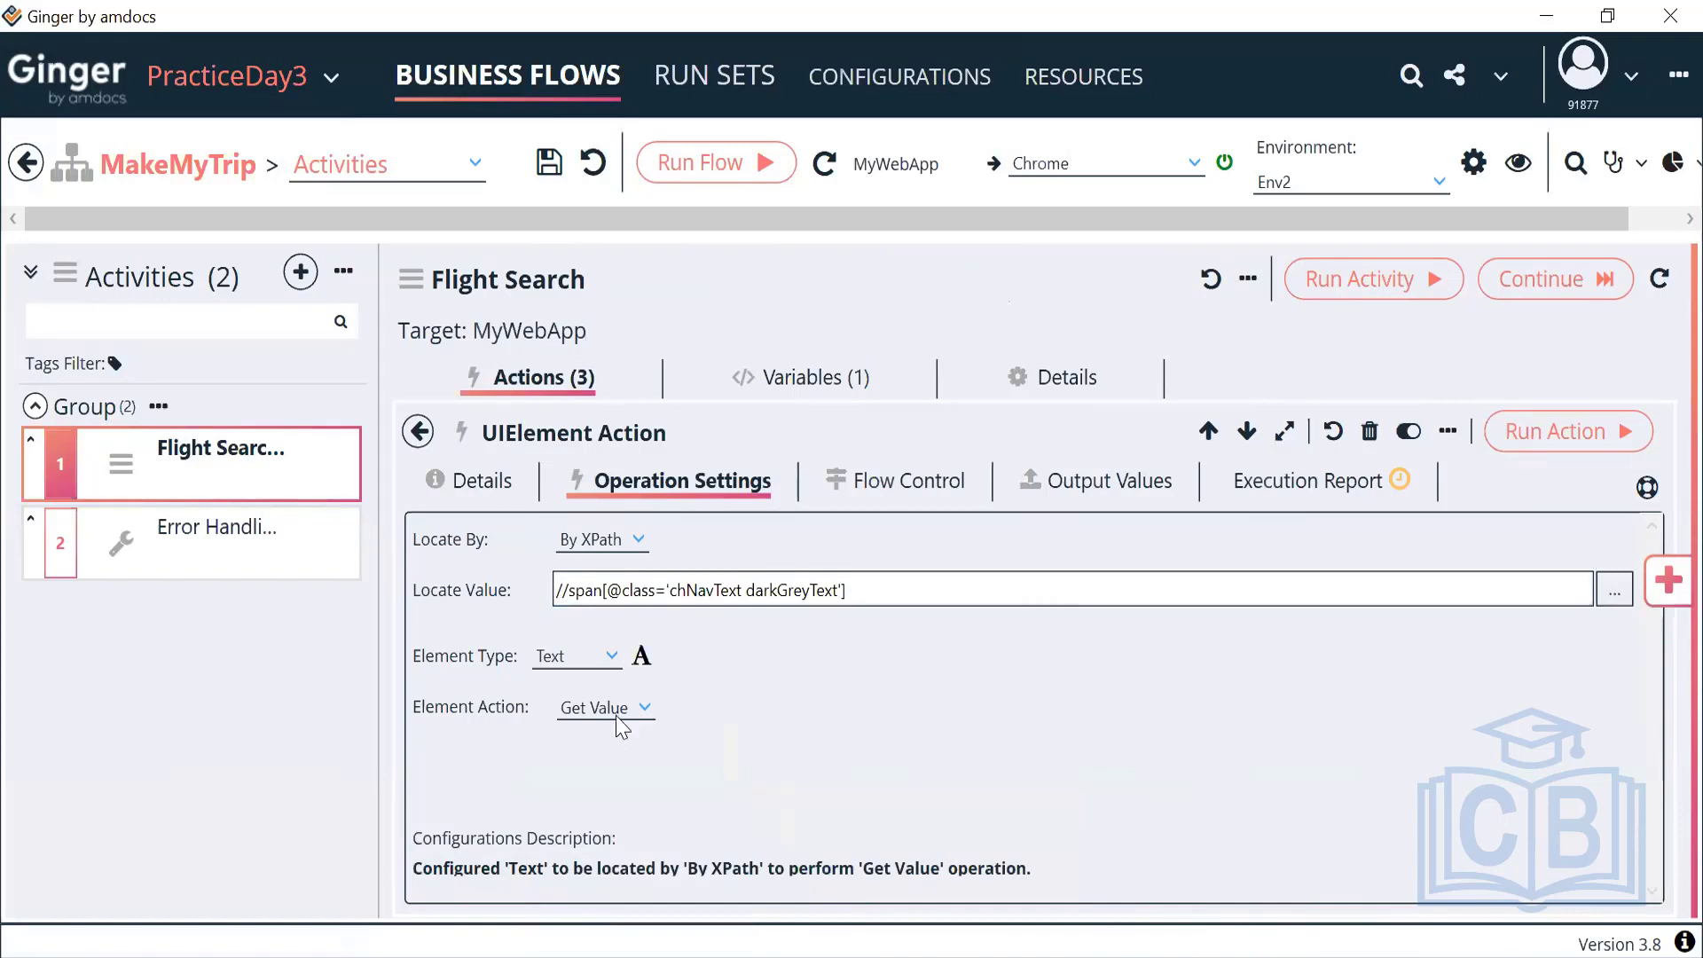
Step: Run the action to collect its output value and compare its XPath with the Flights span in Chrome
left_click(1566, 440)
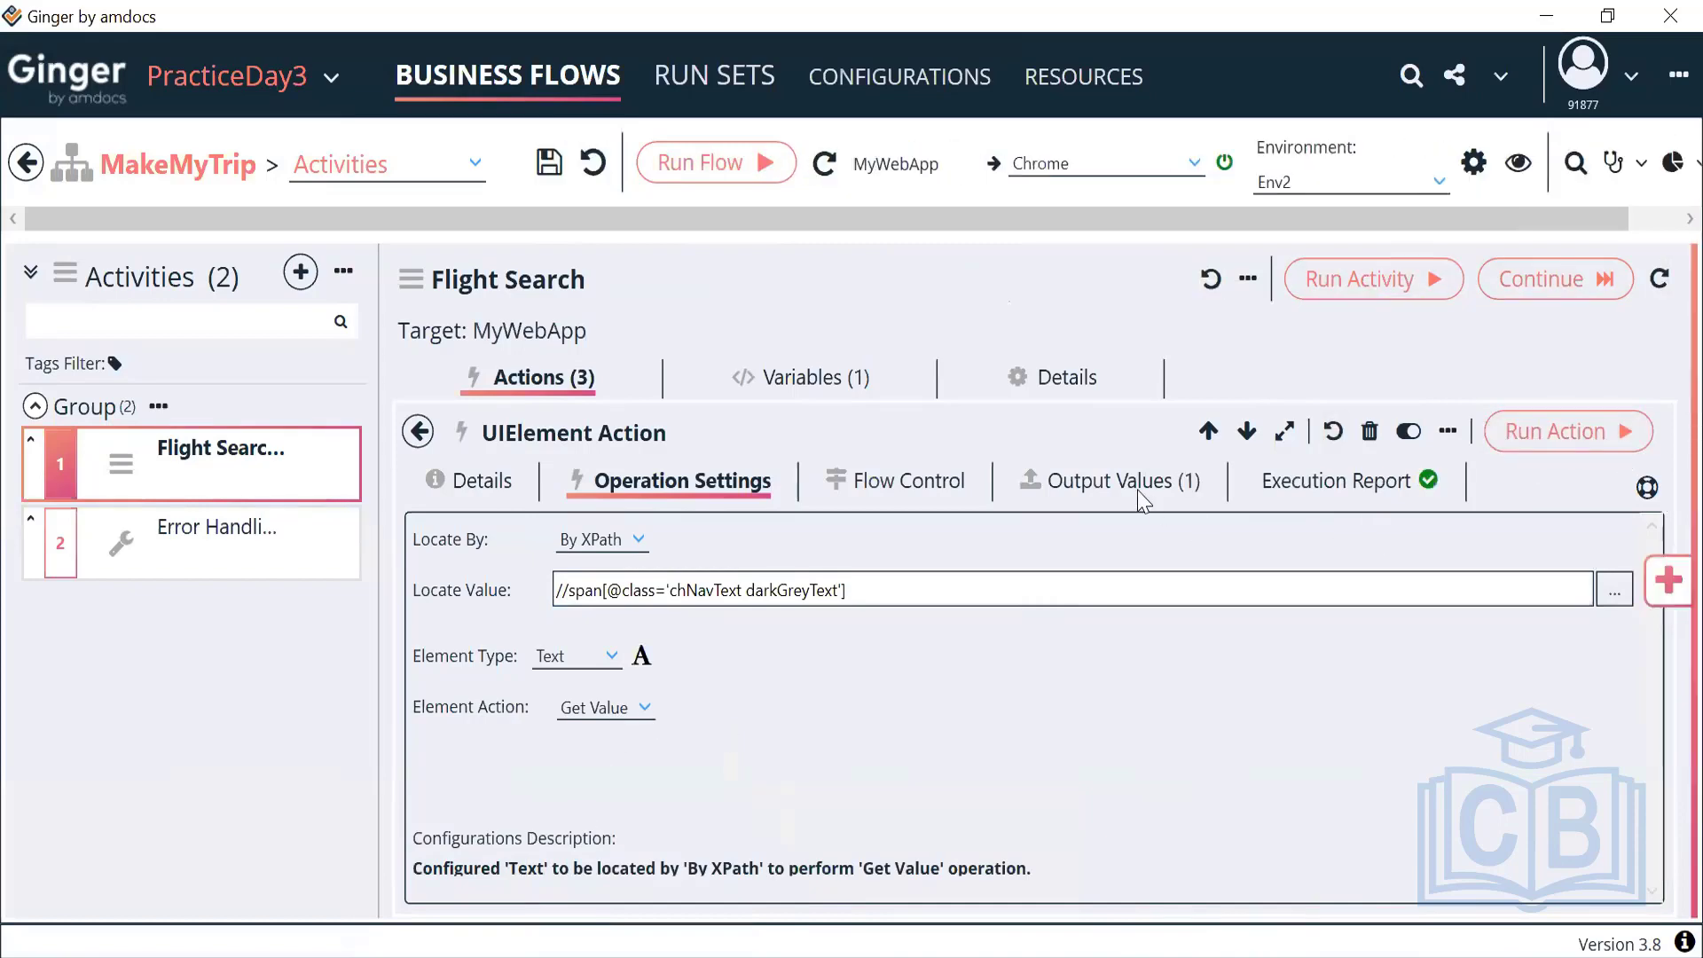
left_click(1137, 489)
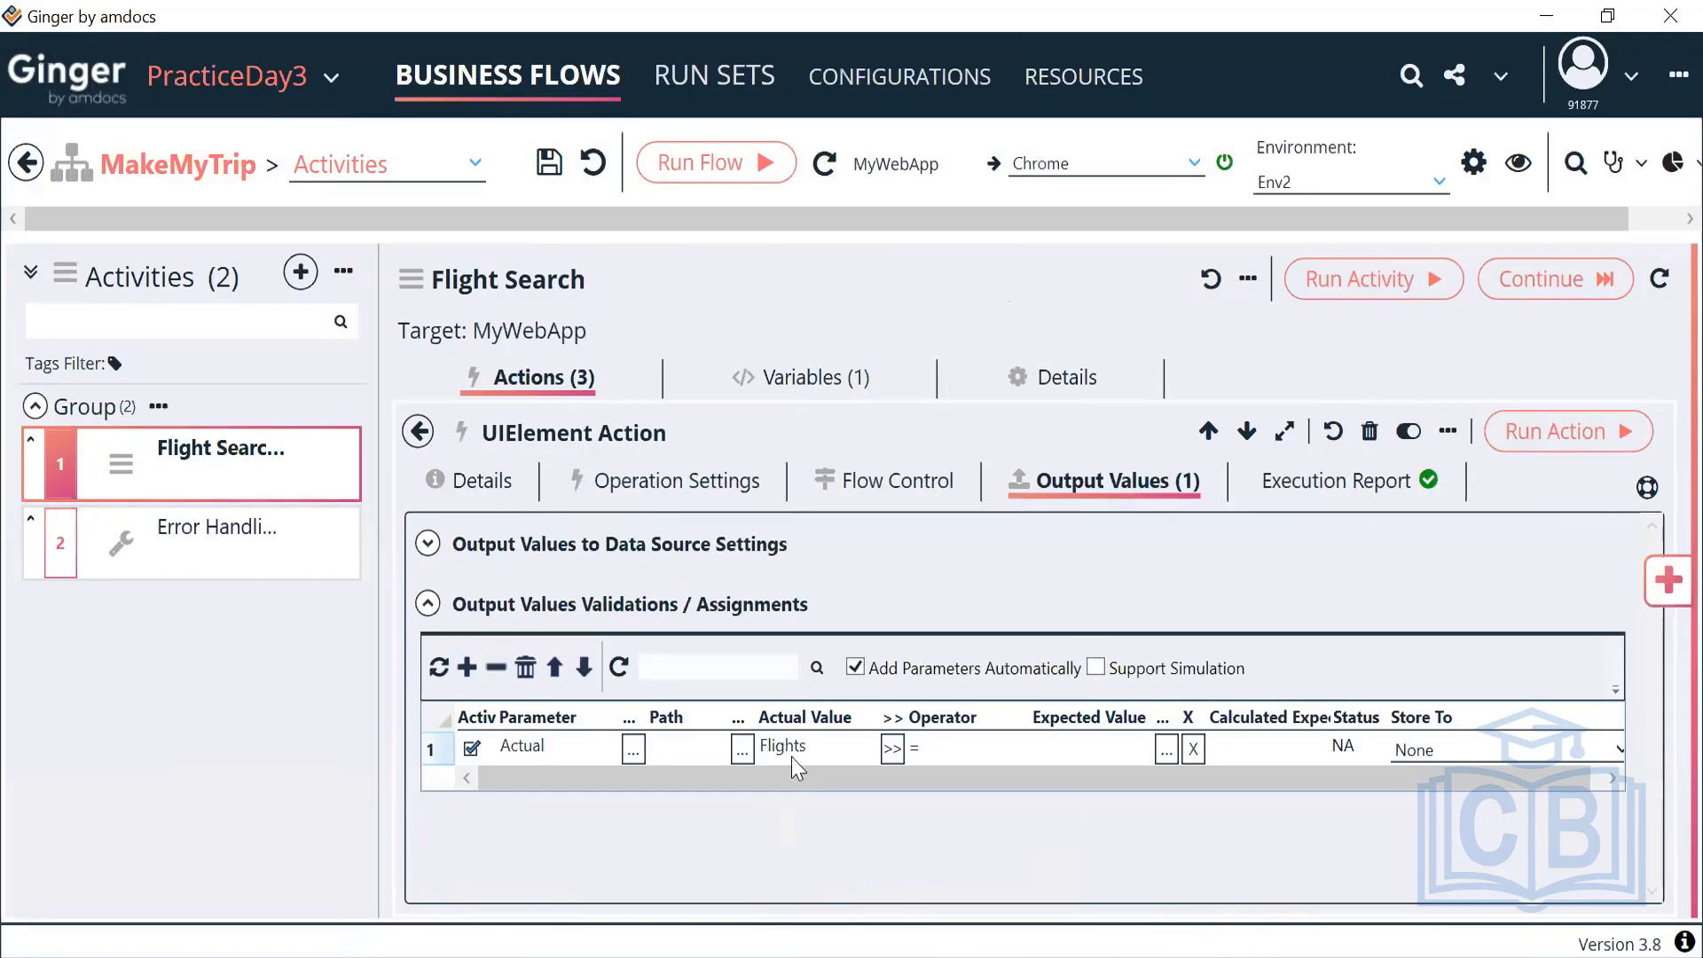
left_click(667, 488)
left_click_drag(846, 590, 519, 581)
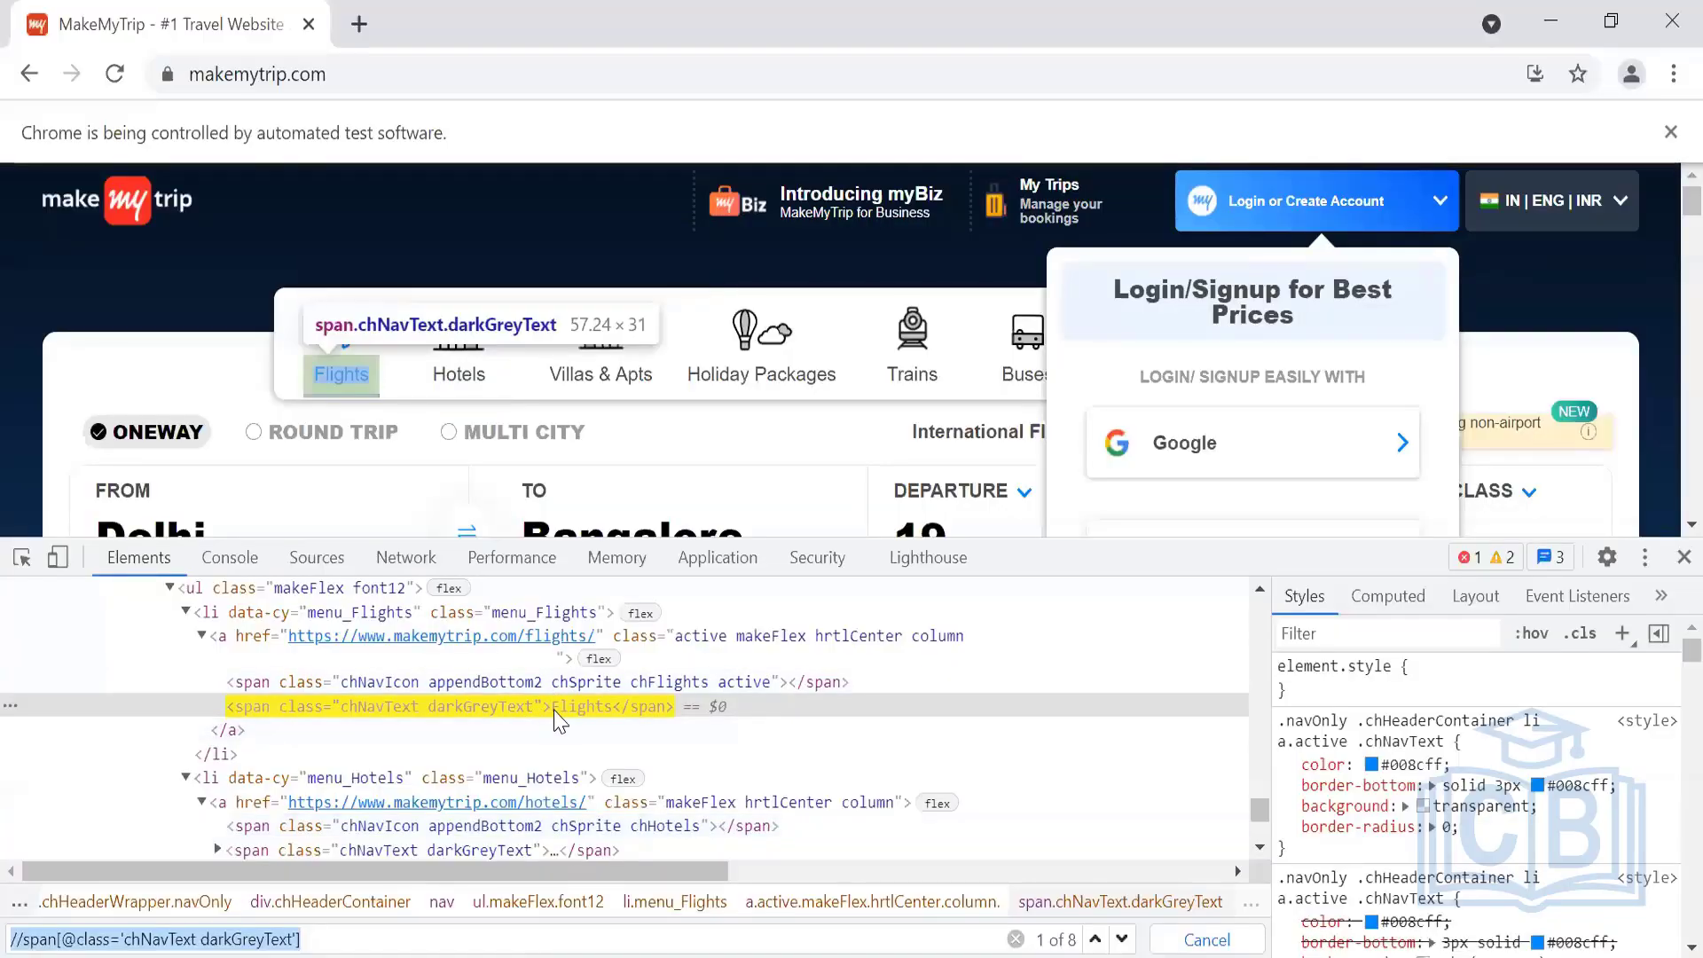
key("alt+Tab")
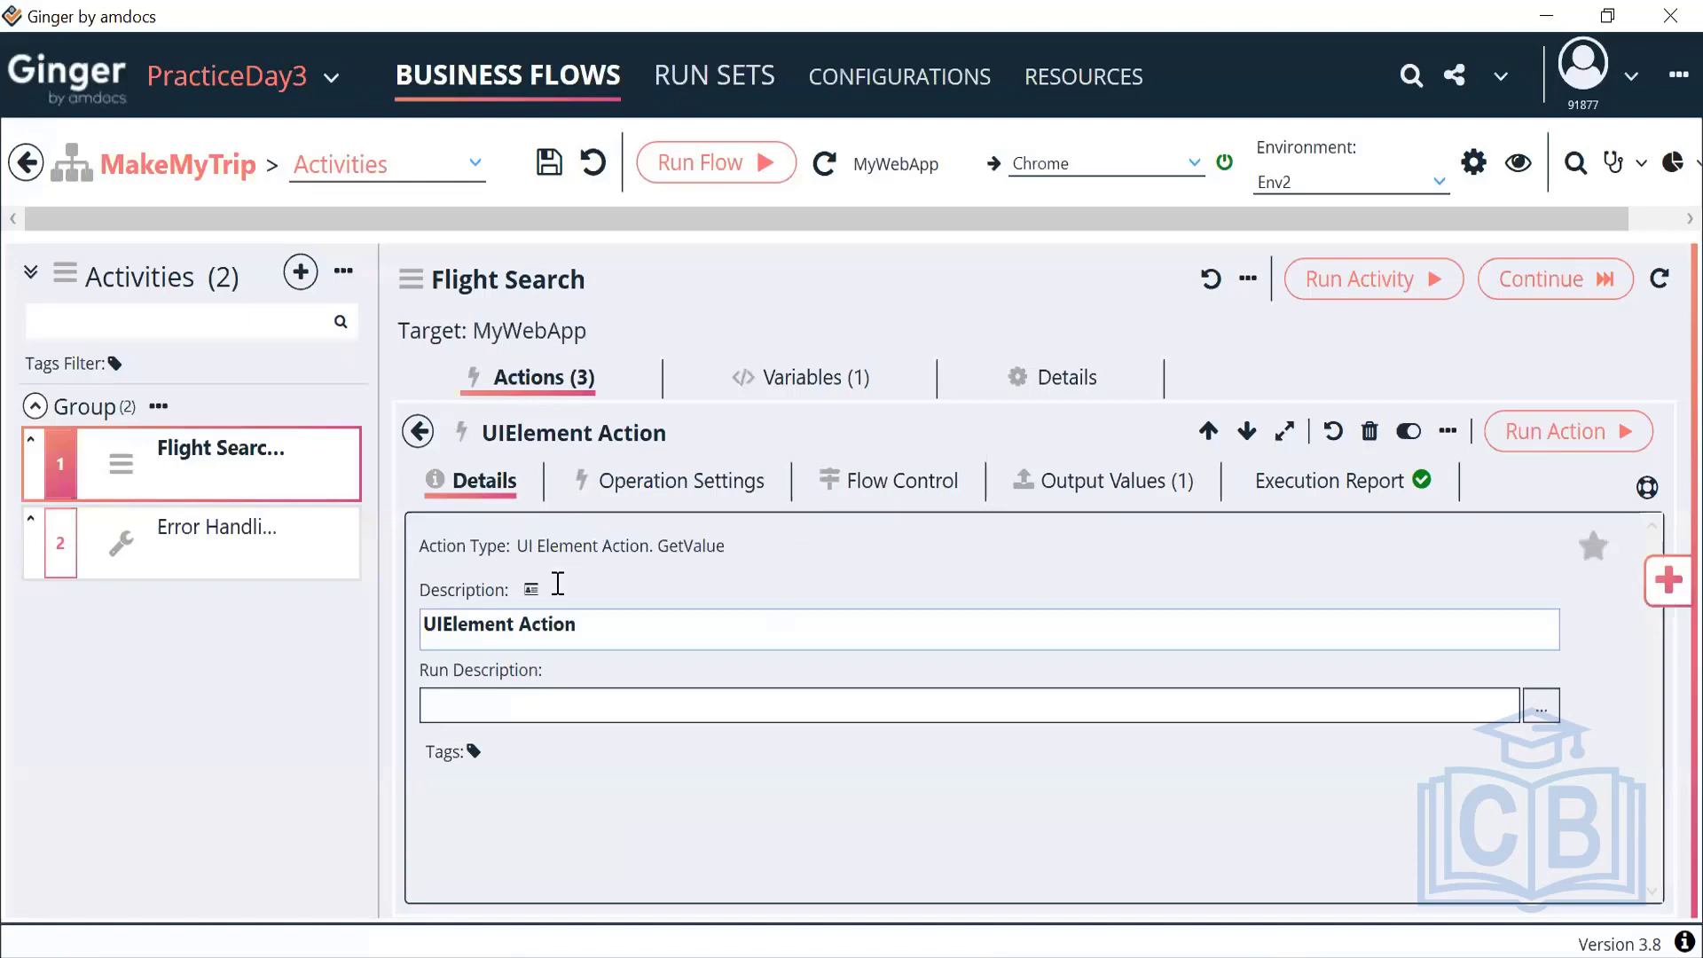
Step: Change the UIElement Action's description to "Get Value from UI"
left_click_drag(581, 624, 391, 626)
type("Get VAlue")
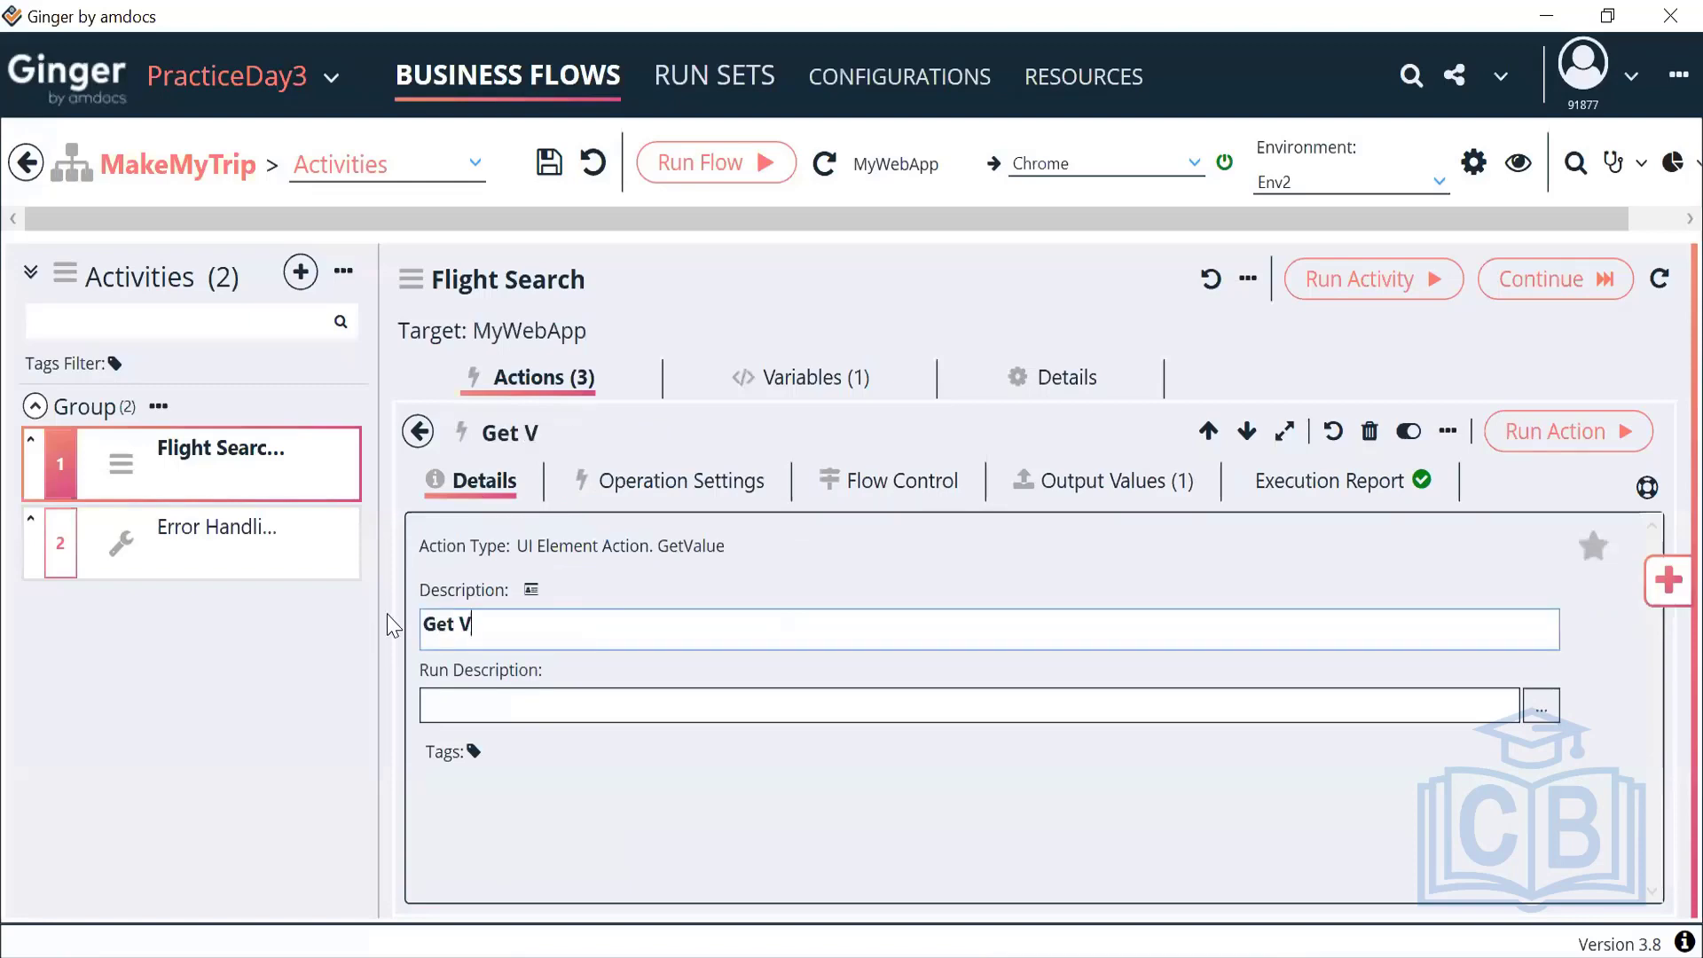
key("BackSpace")
key("BackSpace")
key("BackSpace")
key("BackSpace")
type("alue from UI")
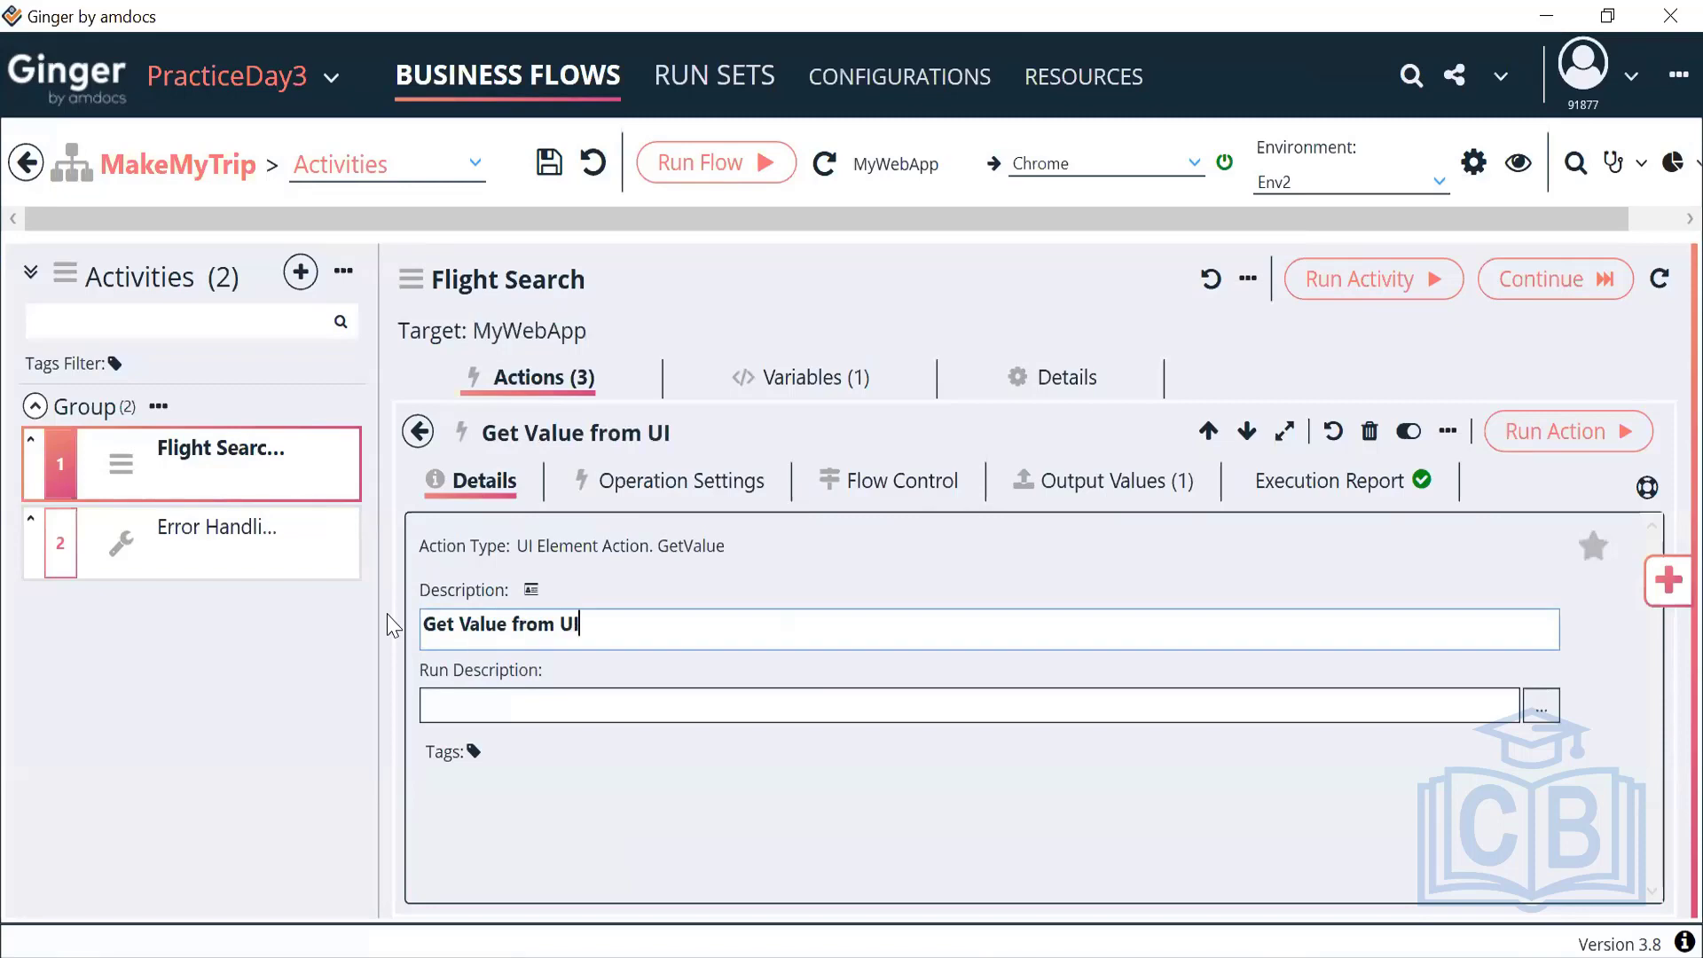
Step: Set the expected value of the Actual output parameter to Hotels and run the action
left_click(1104, 479)
left_click(1164, 750)
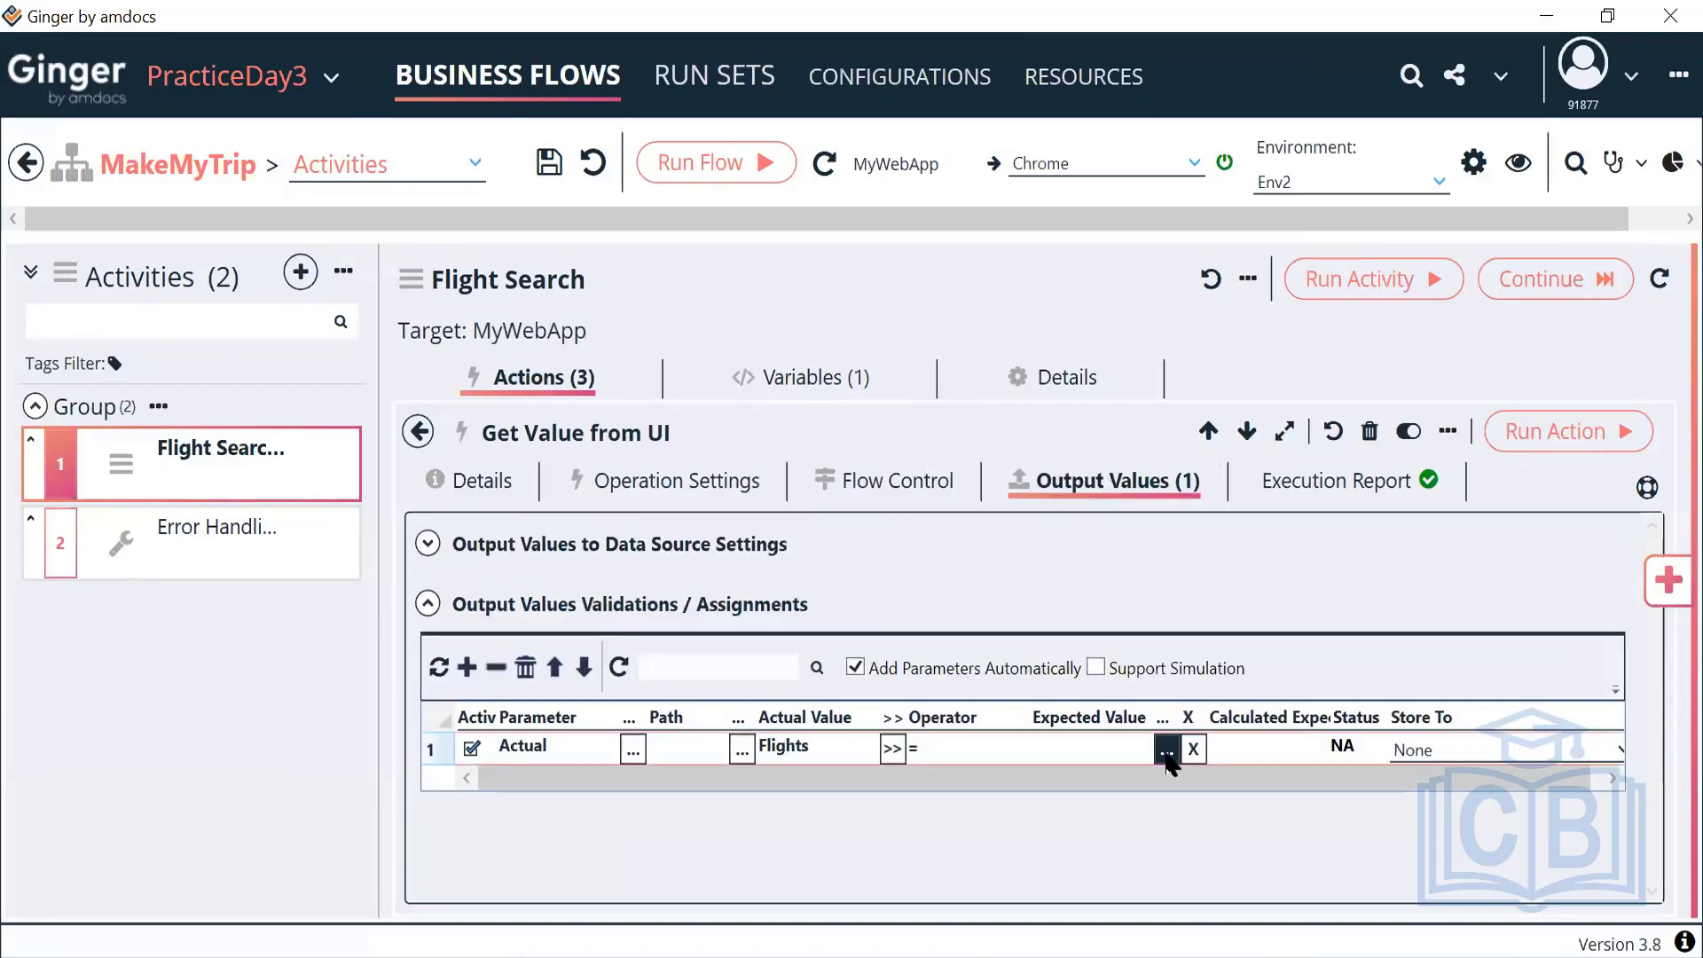
left_click(1164, 750)
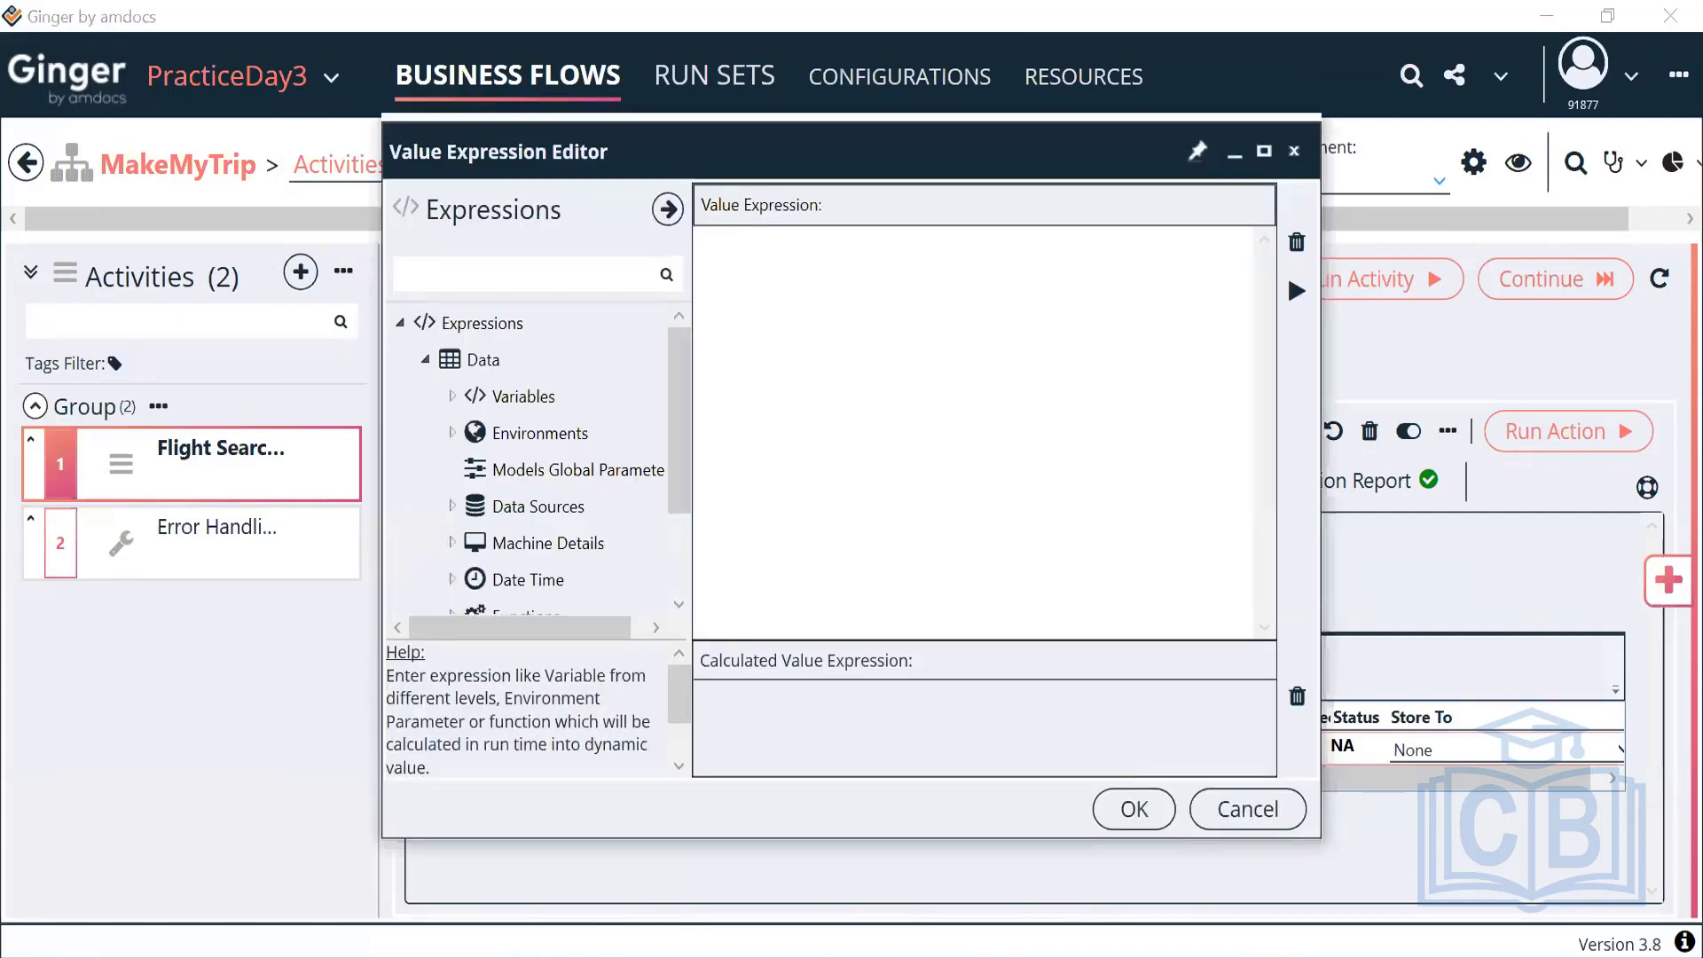
type("Hotels")
left_click(1135, 810)
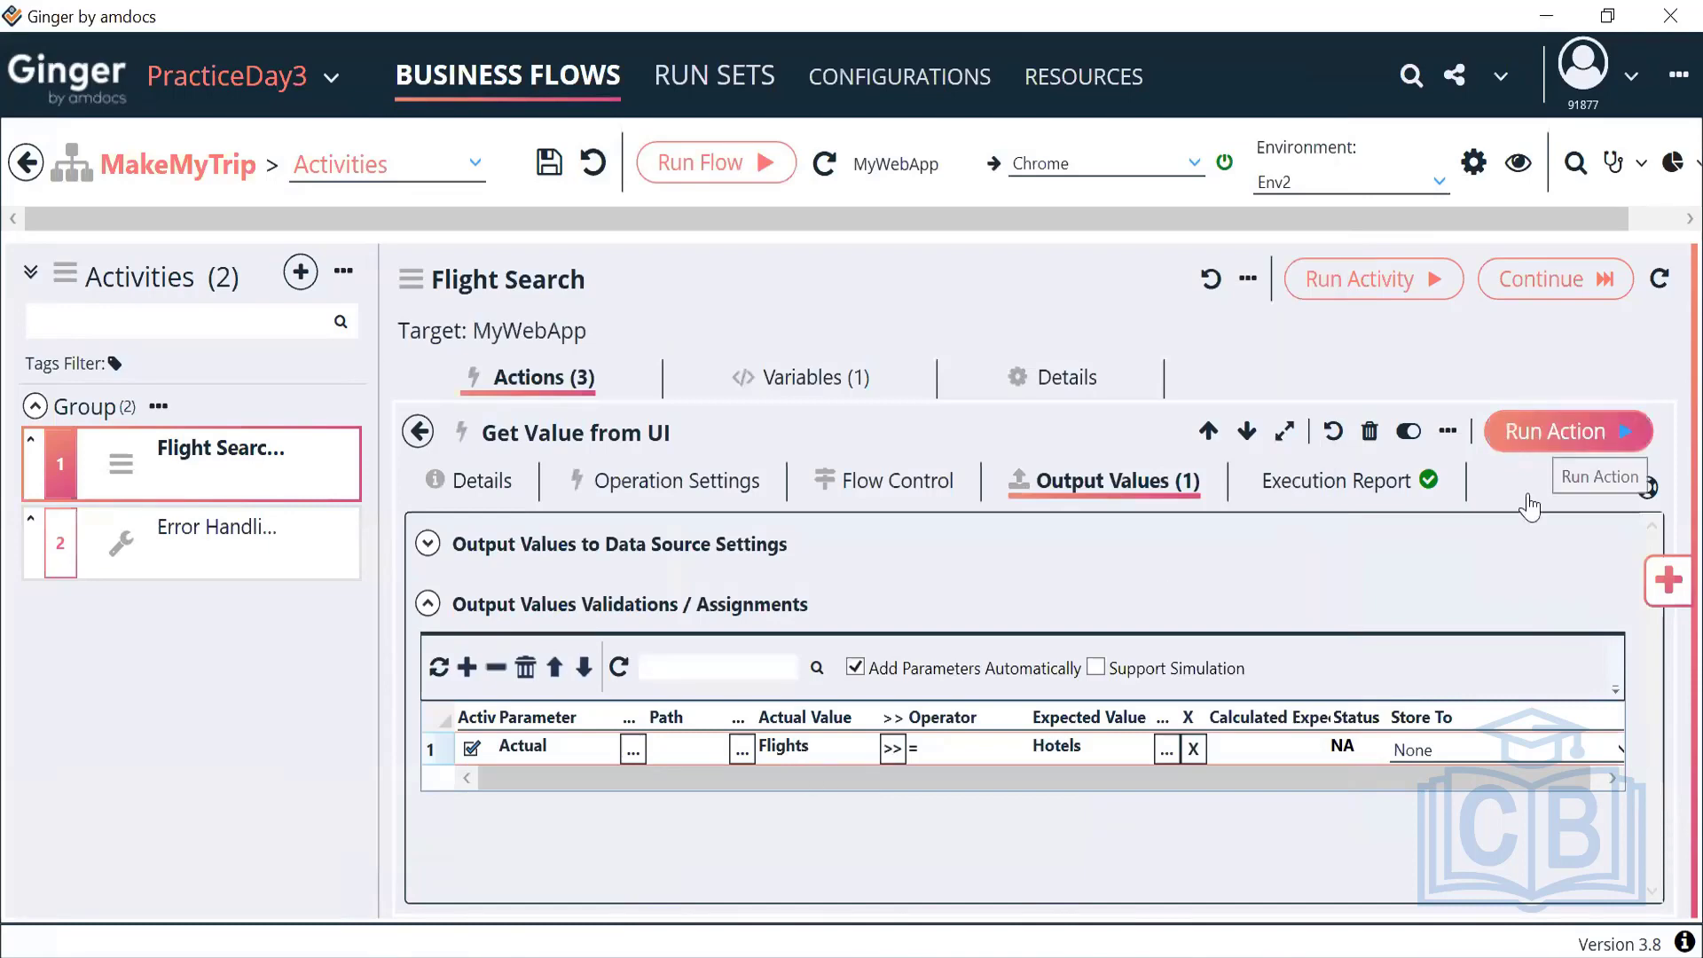
left_click(1561, 432)
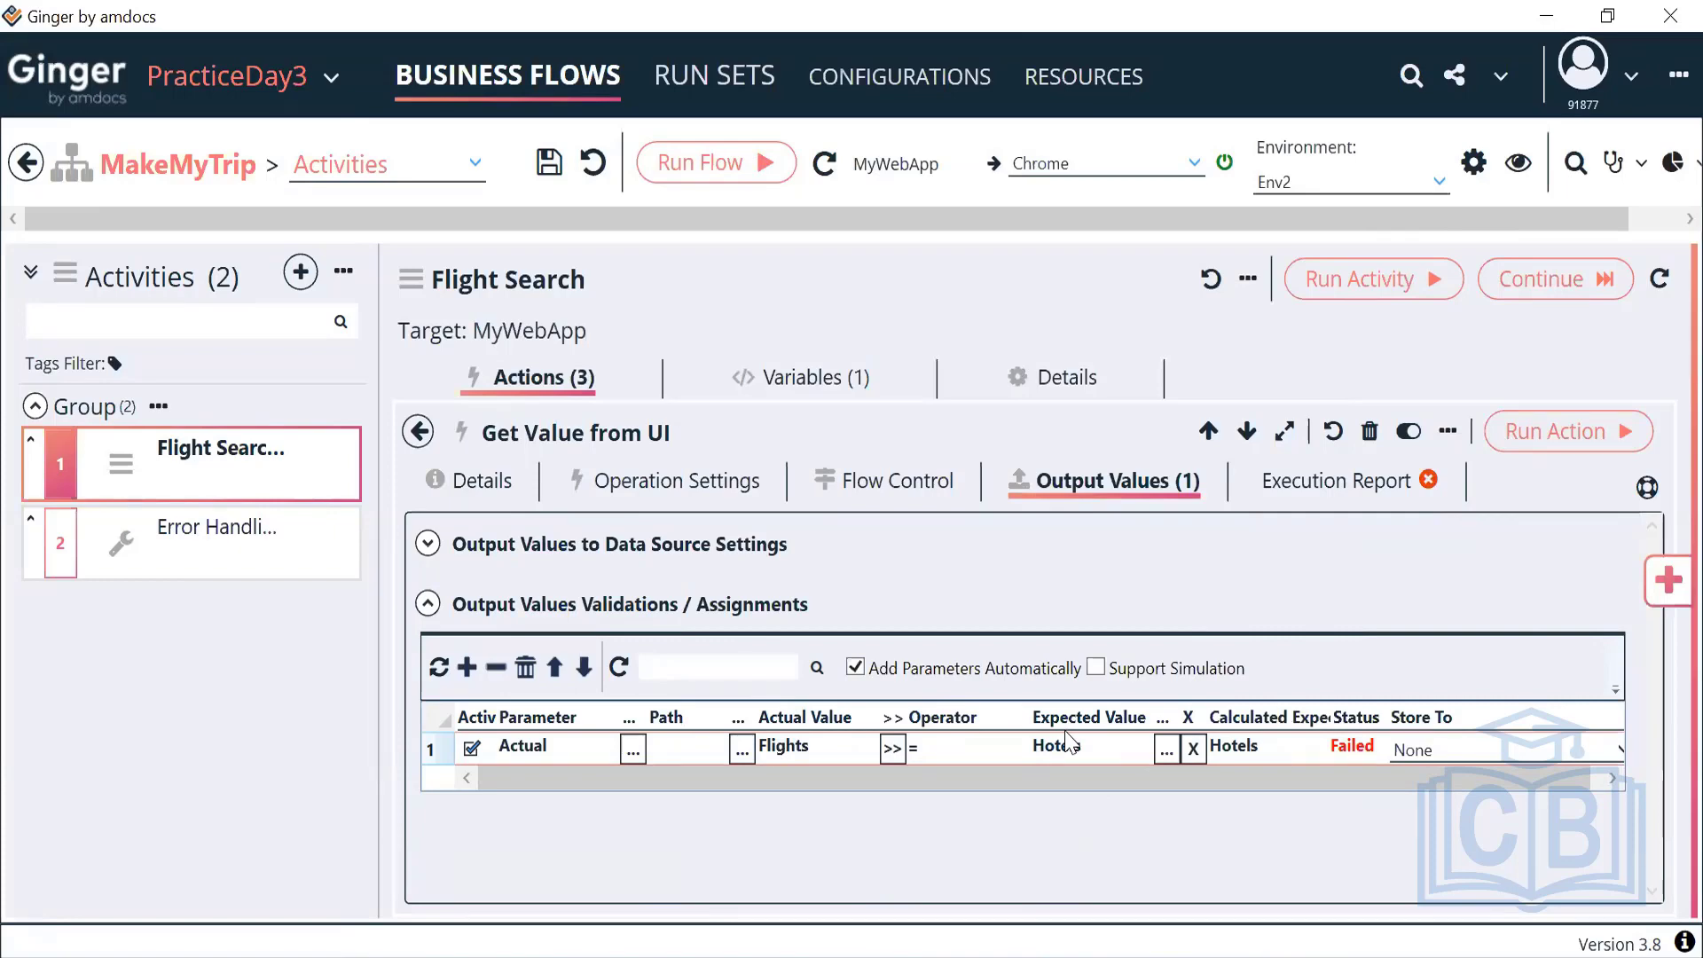
Step: Review the action's operation settings, return to the Flight Search action list and look over each of its actions
left_click(700, 490)
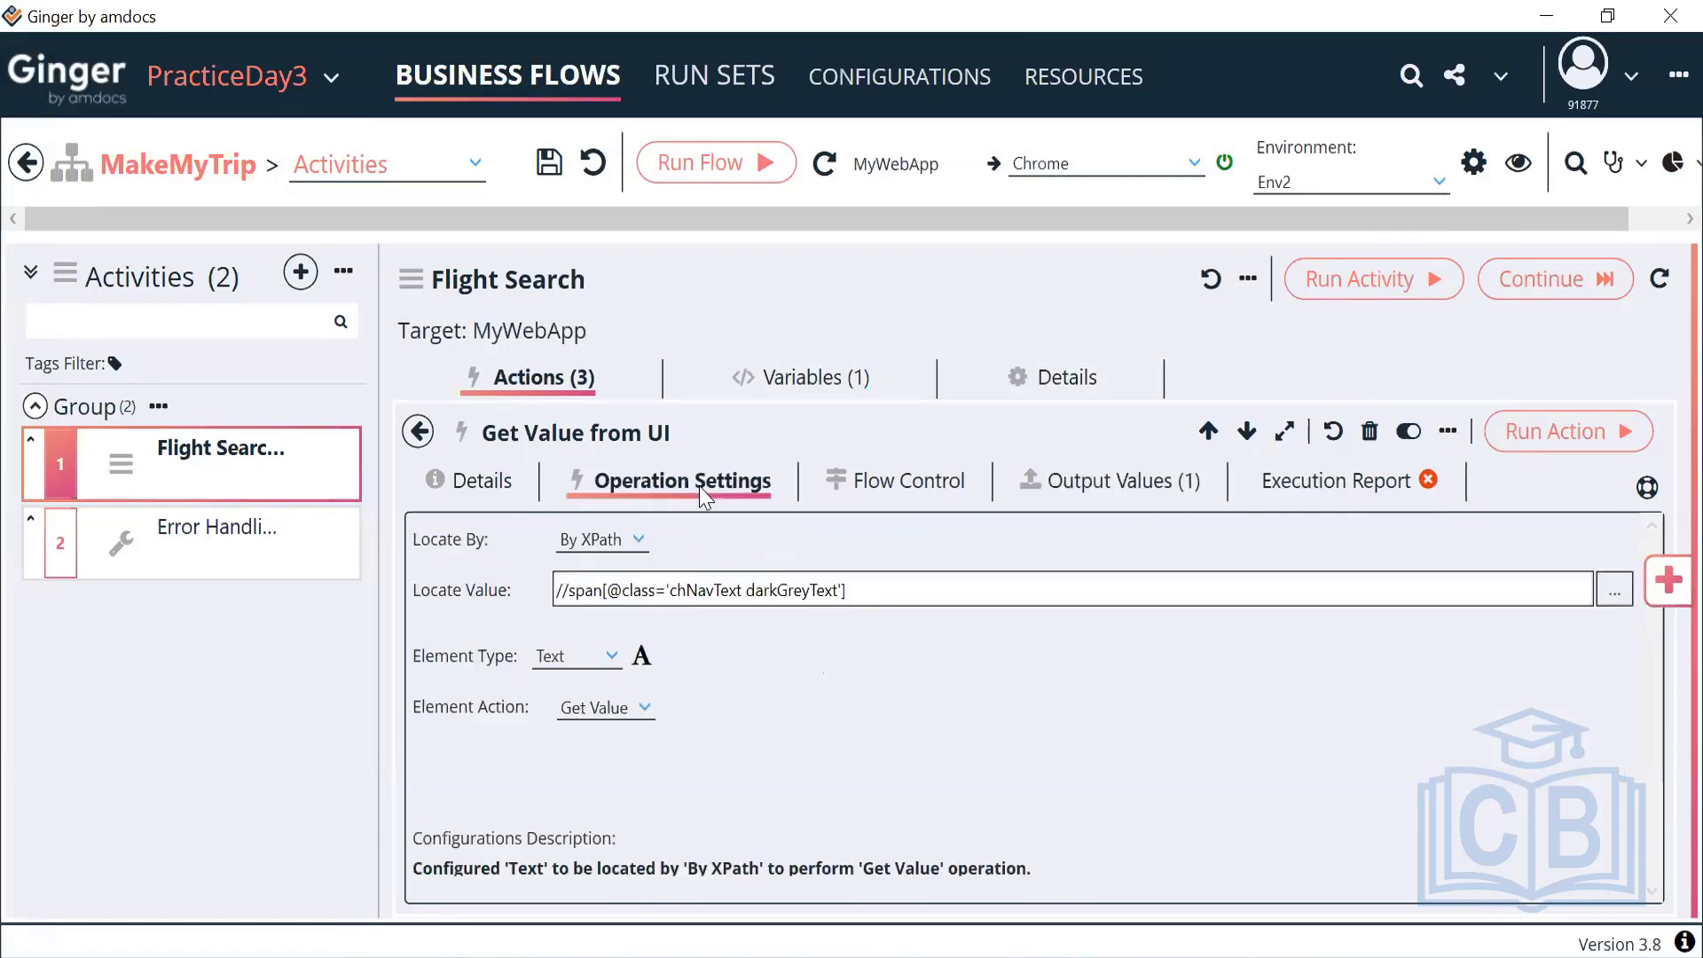
left_click(418, 432)
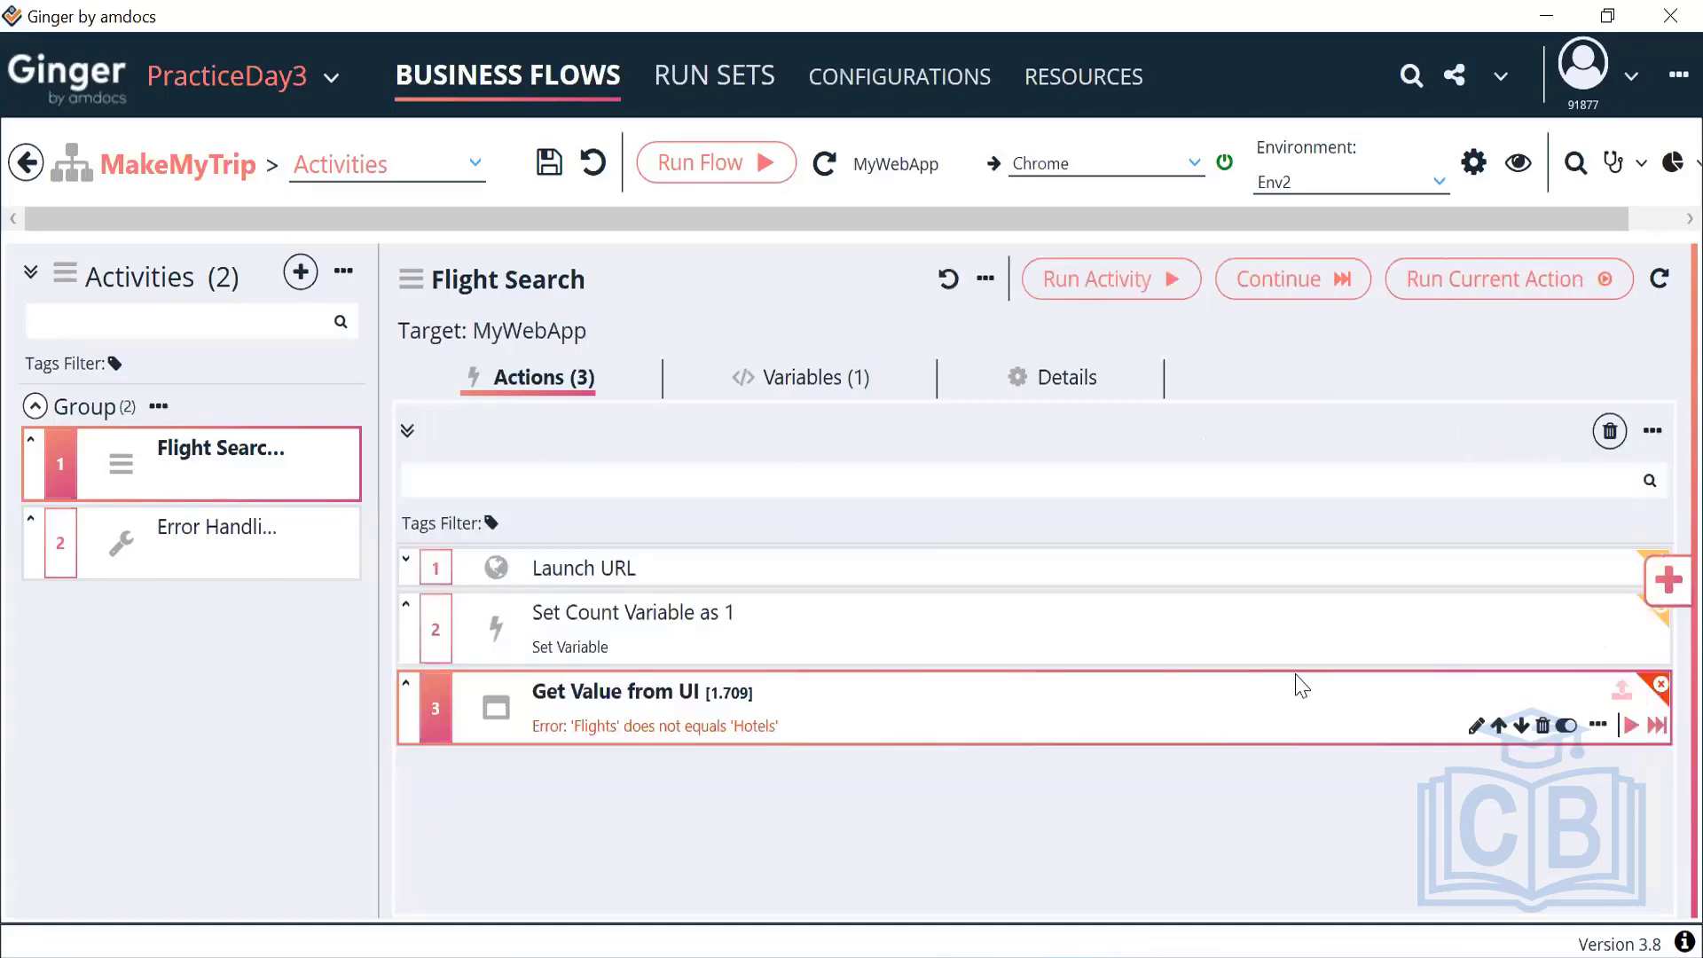
left_click(896, 568)
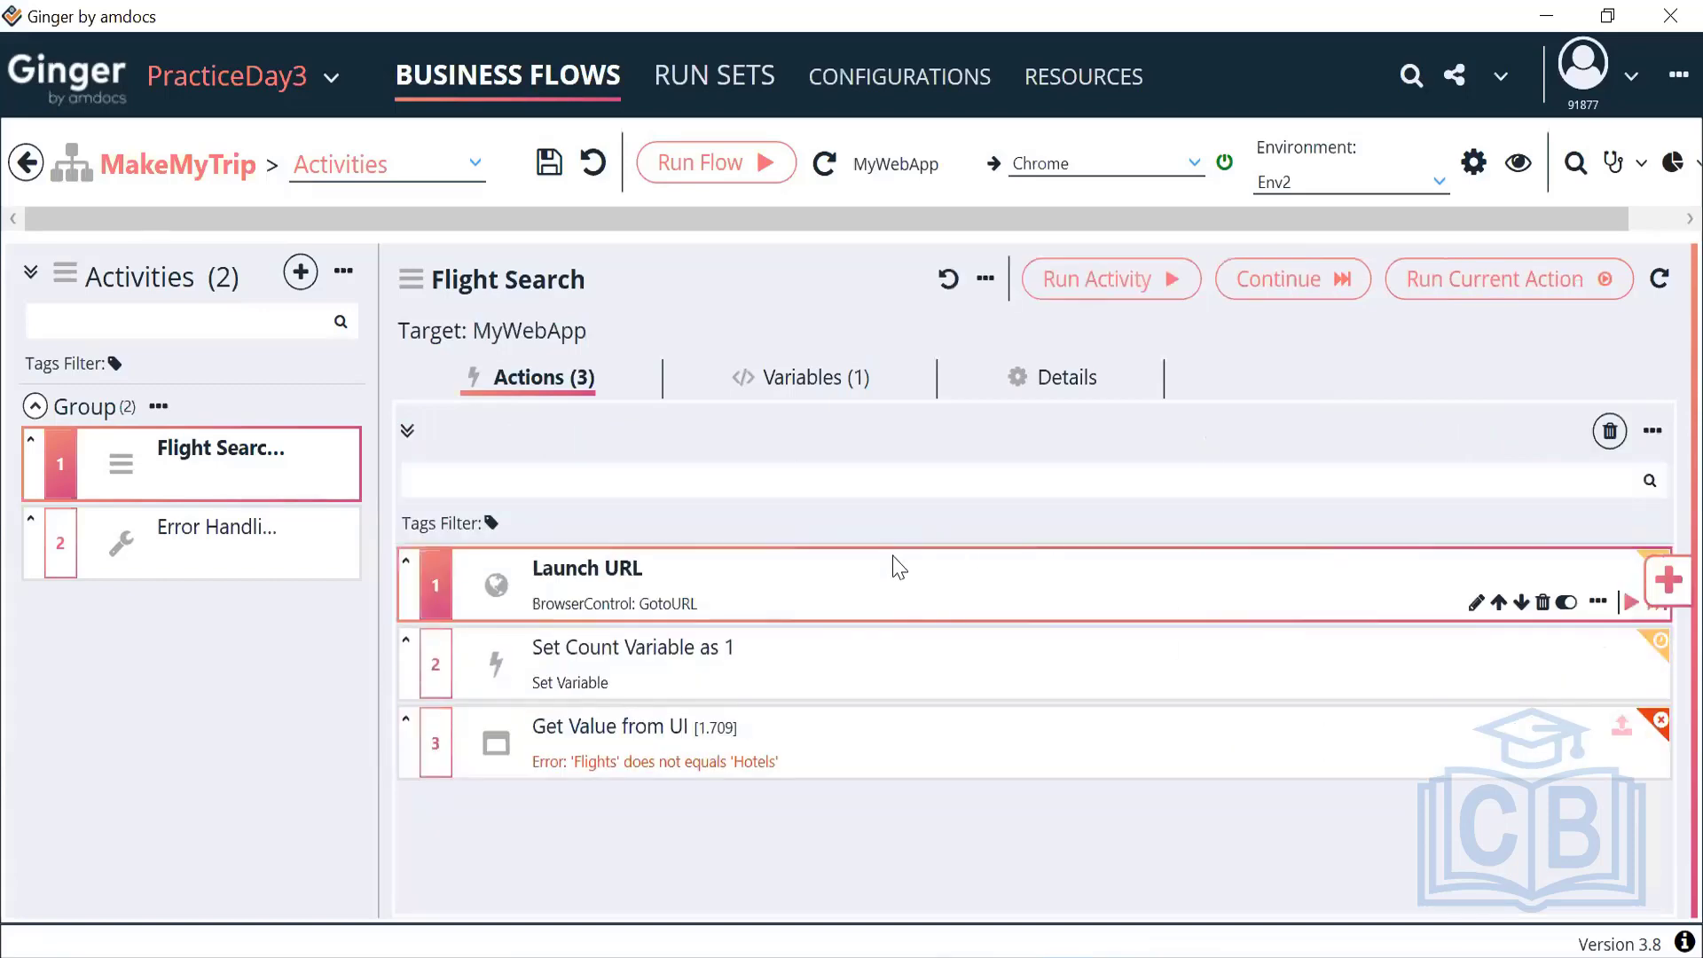
left_click(866, 667)
left_click(891, 739)
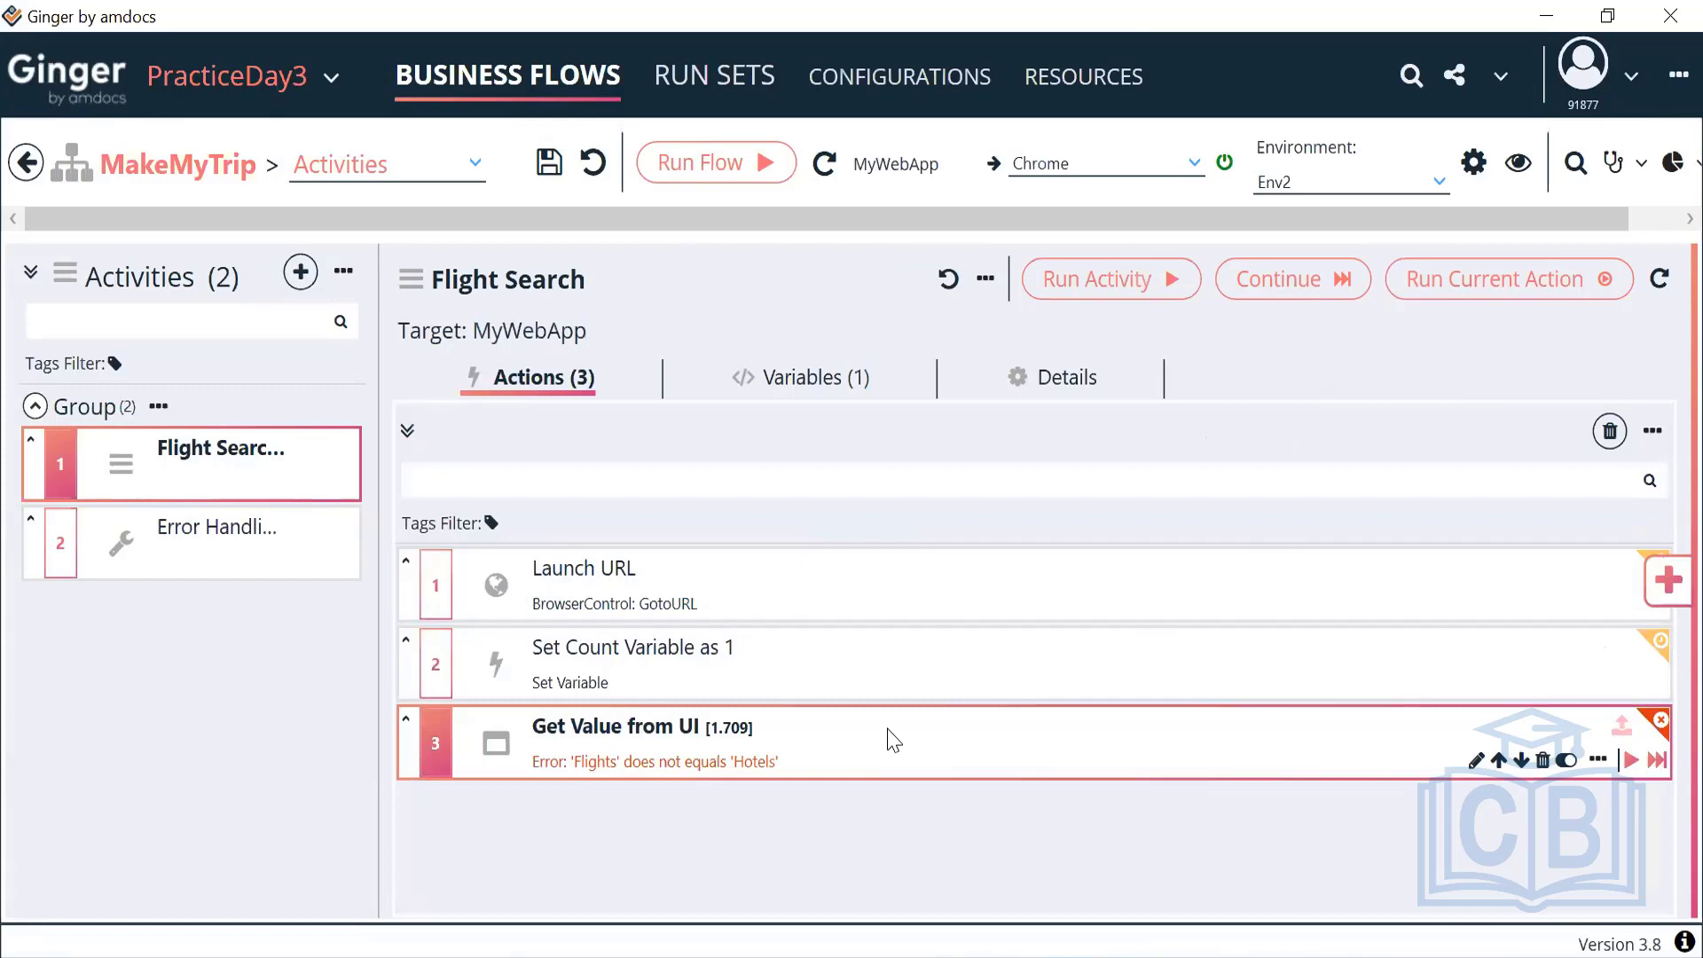
Step: Find the Set Variable Action among the general actions by searching "set" and add it to the Error Handling activity
left_click(195, 540)
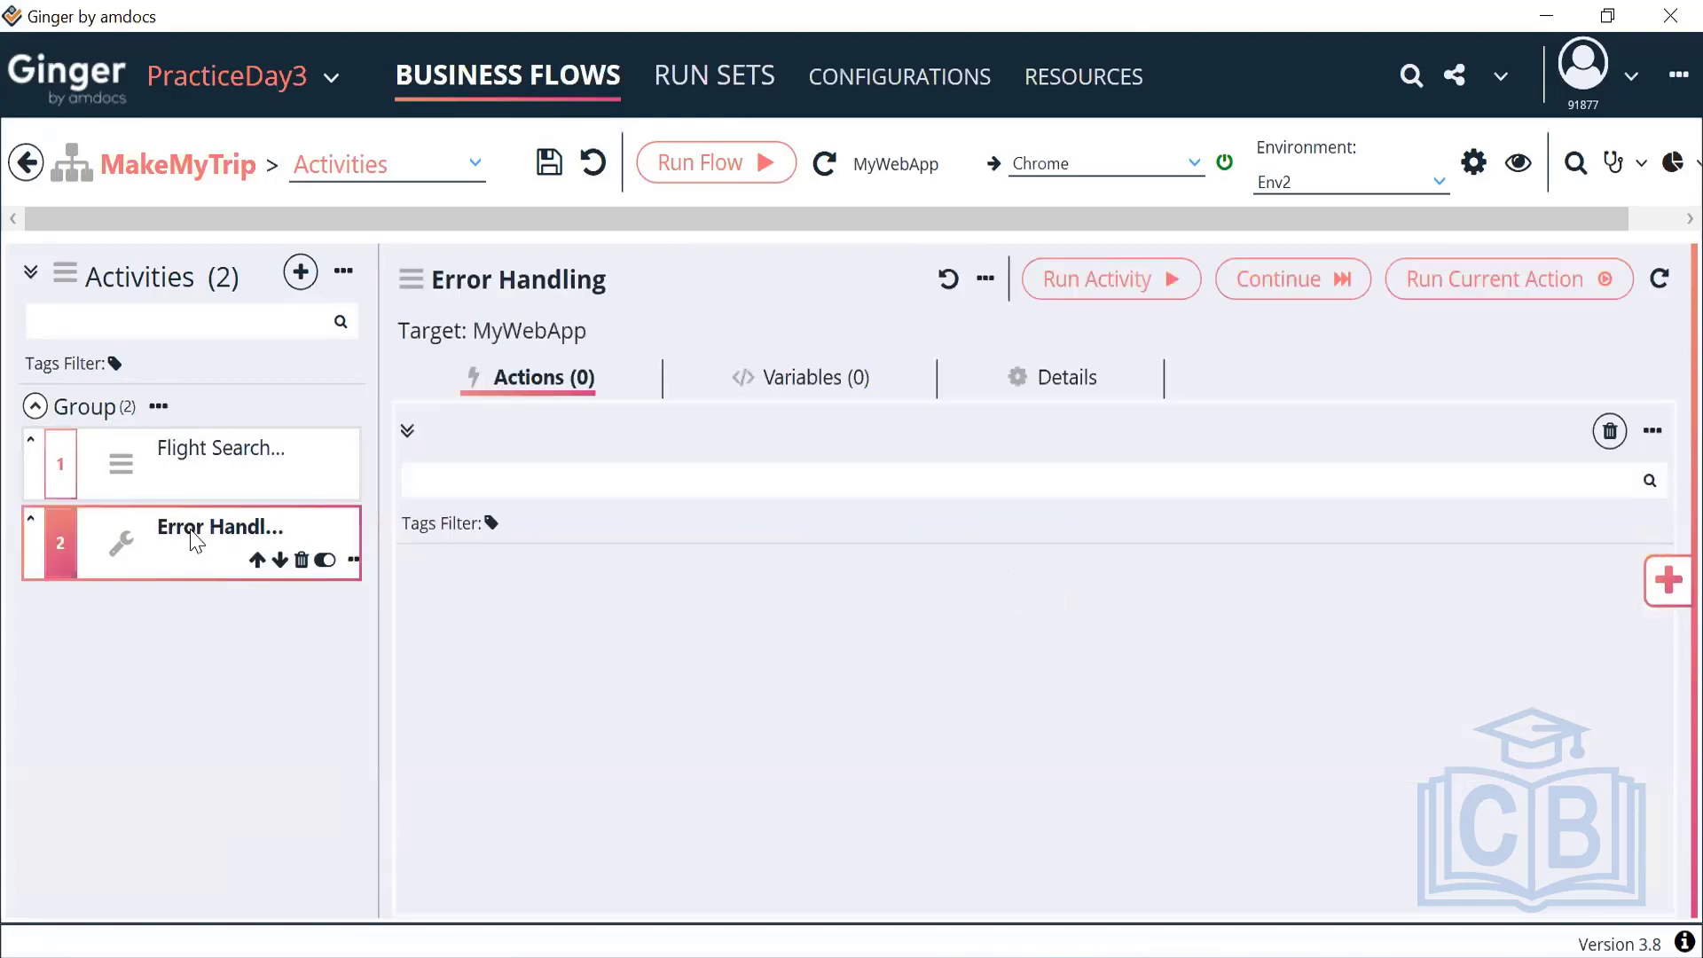
left_click(1663, 584)
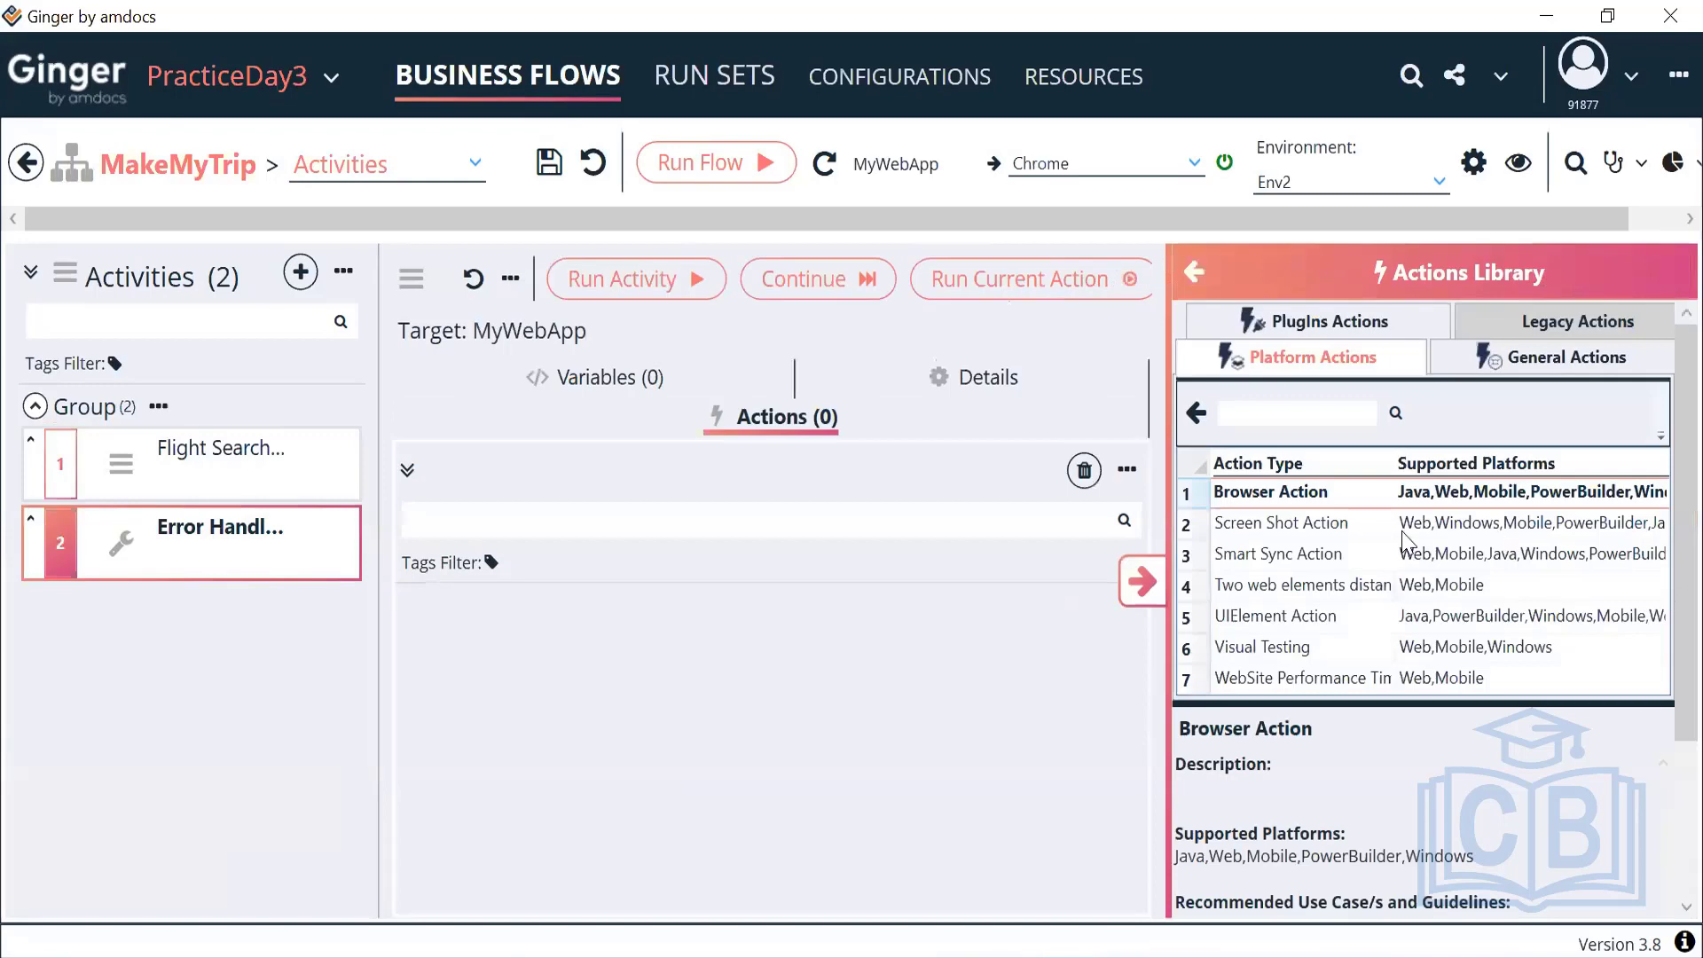
left_click(1503, 357)
left_click(1304, 417)
type("set")
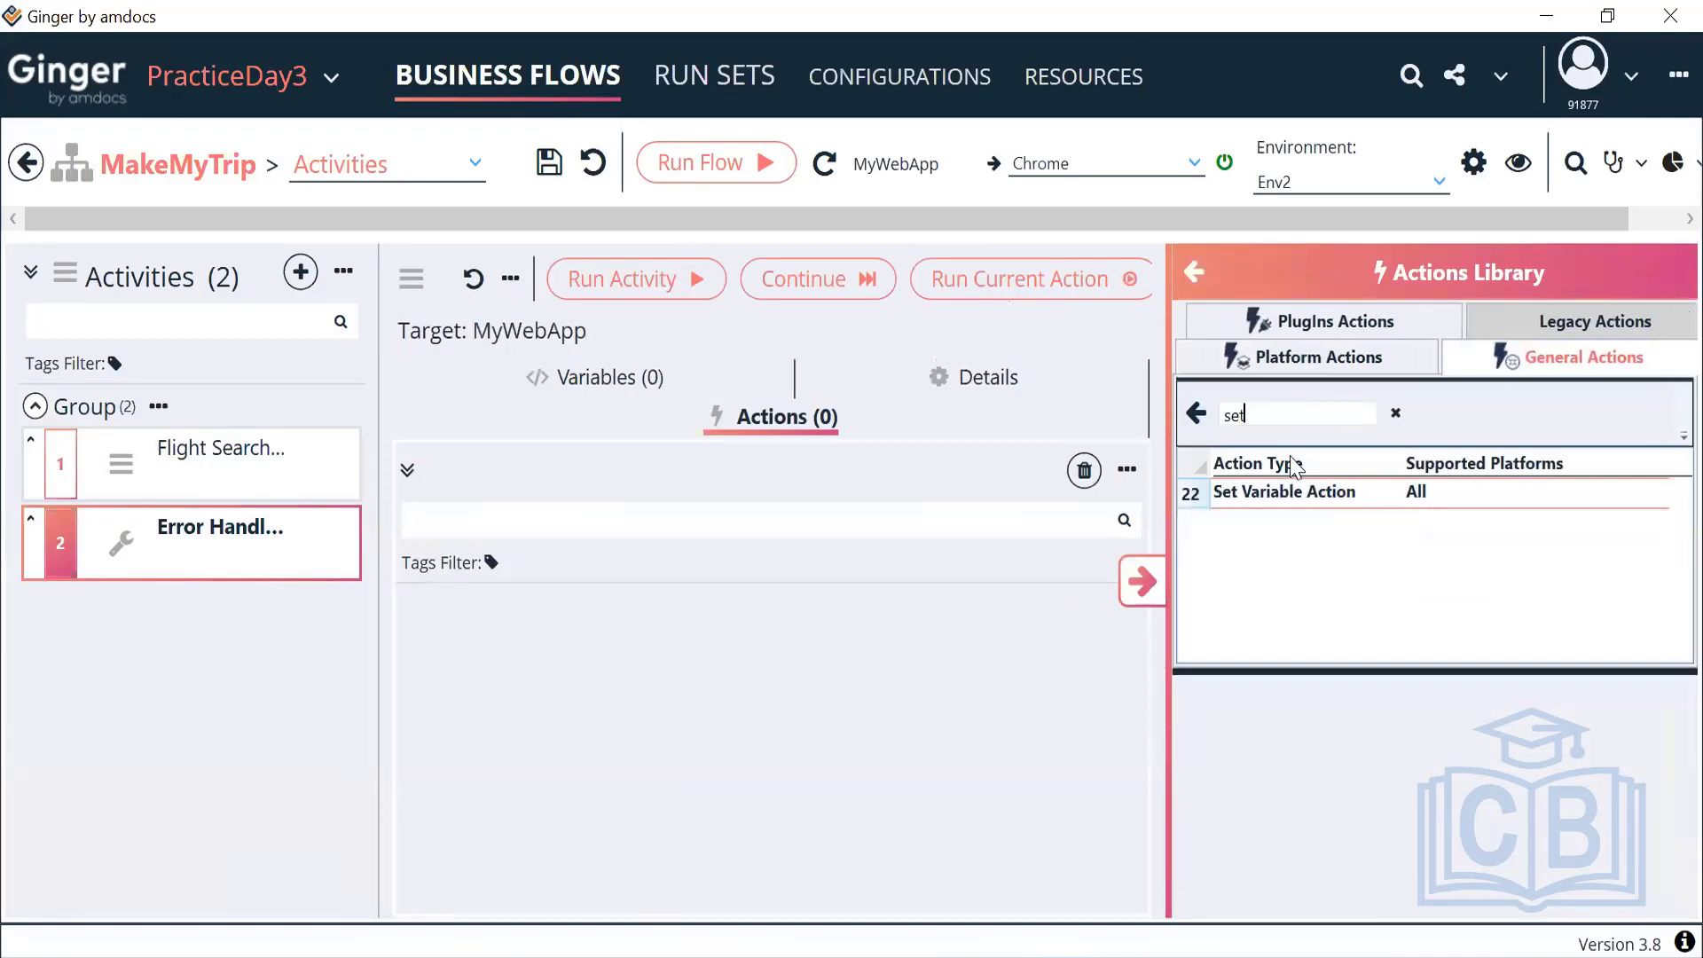
left_click(1270, 499)
left_click(1142, 582)
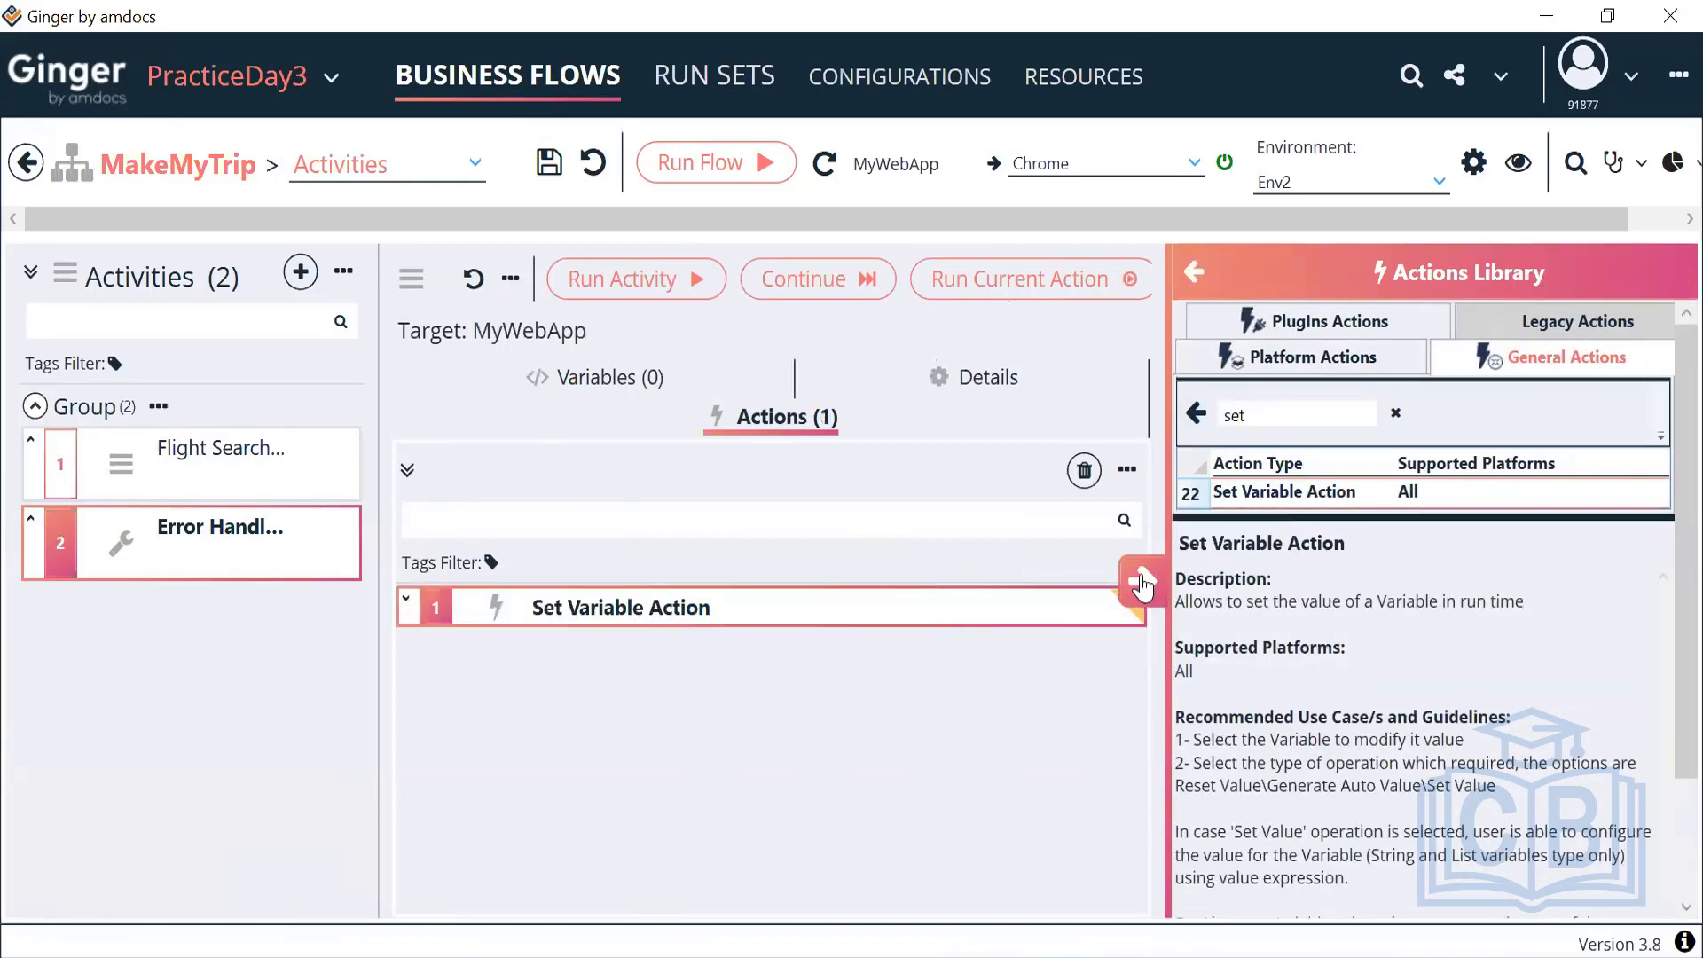
Step: Open the new Set Variable Action, check which variable names it offers and return to the Error Handling action list
double_click(778, 587)
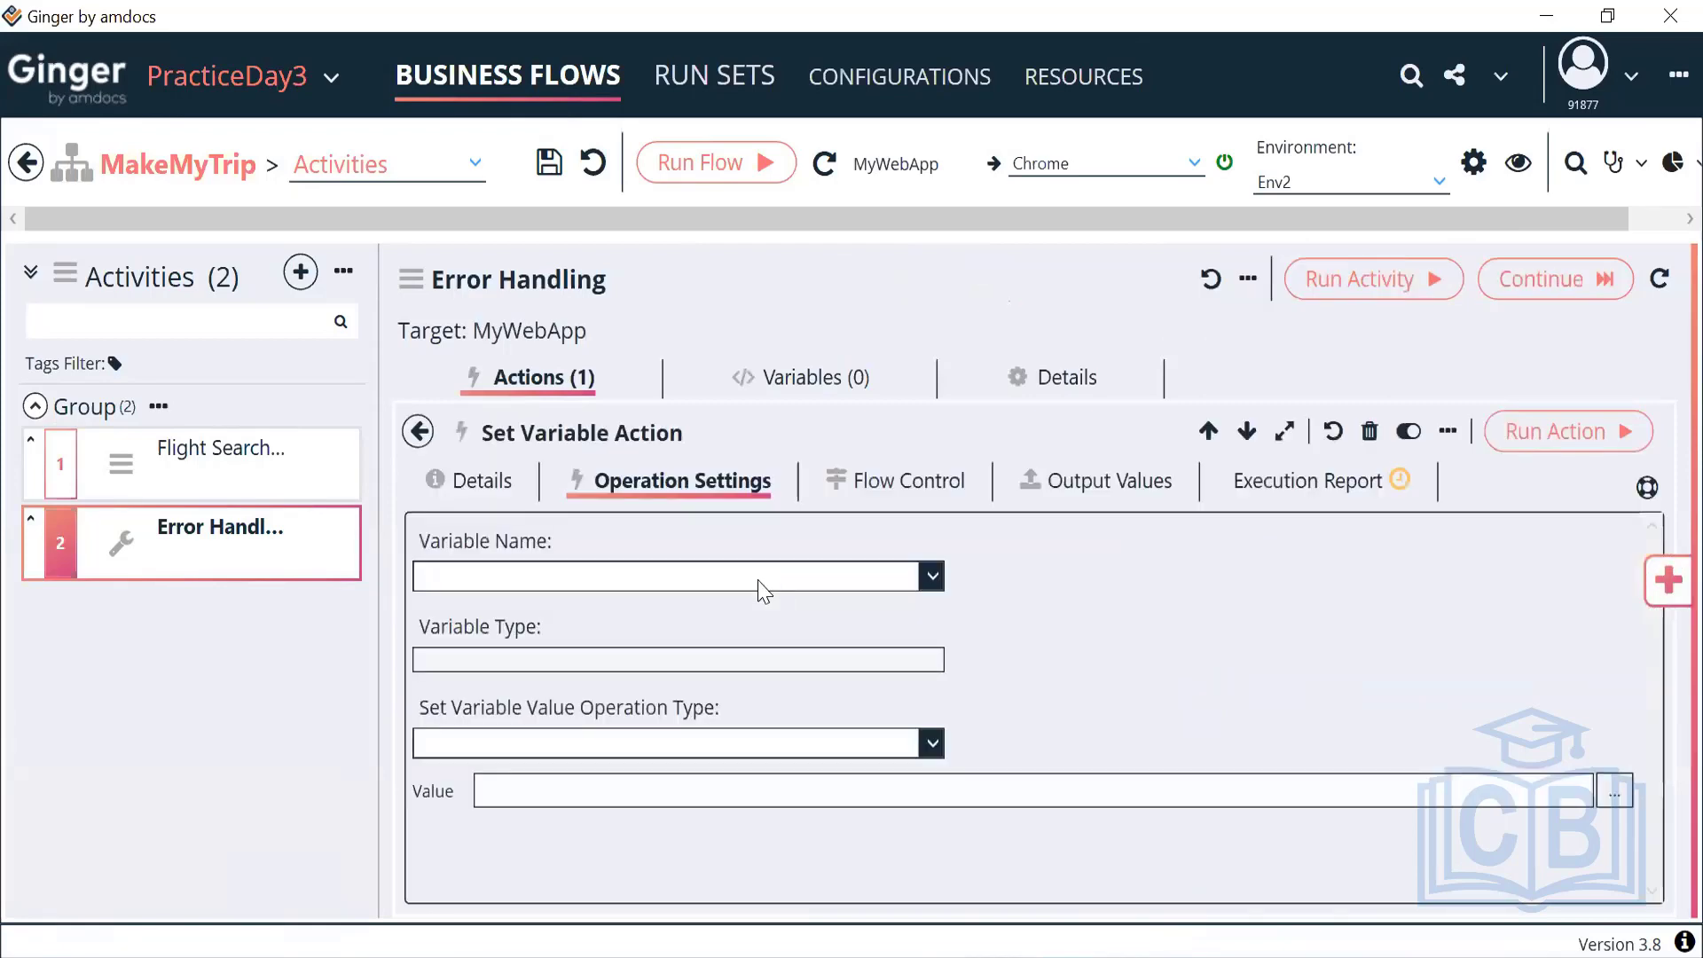
left_click(758, 581)
left_click(758, 581)
left_click(419, 433)
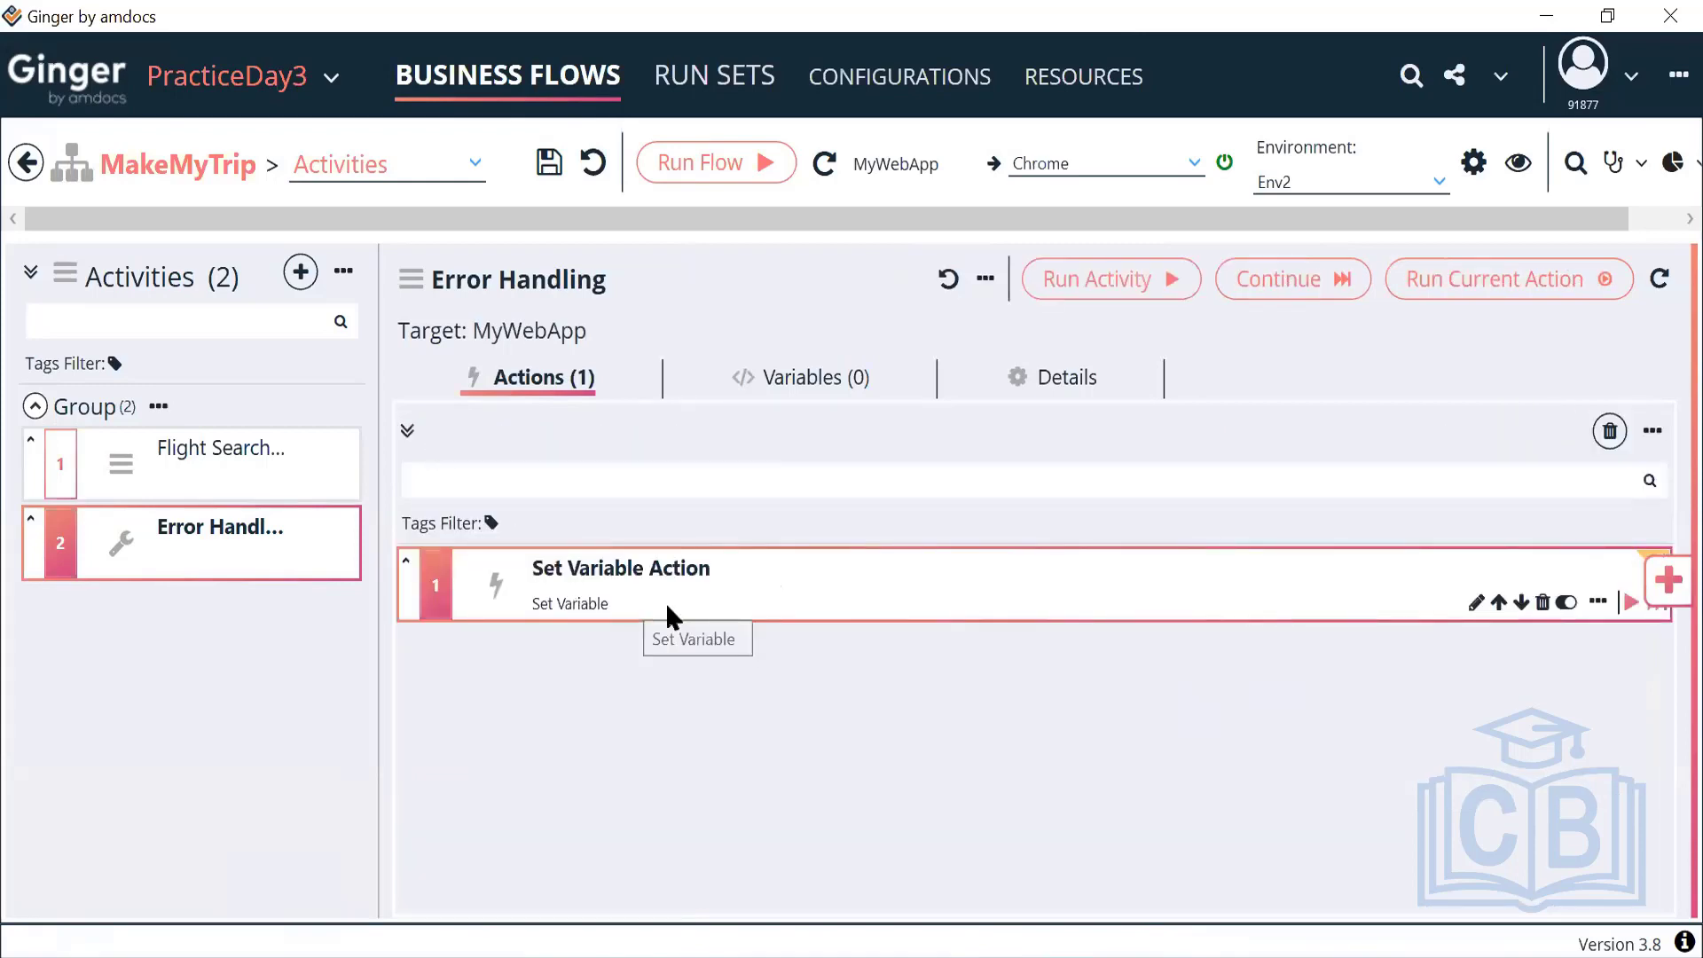
Step: Review the operation settings of Flight Search's "Set Count Variable as 1" action, then switch to the Word notes
left_click(175, 465)
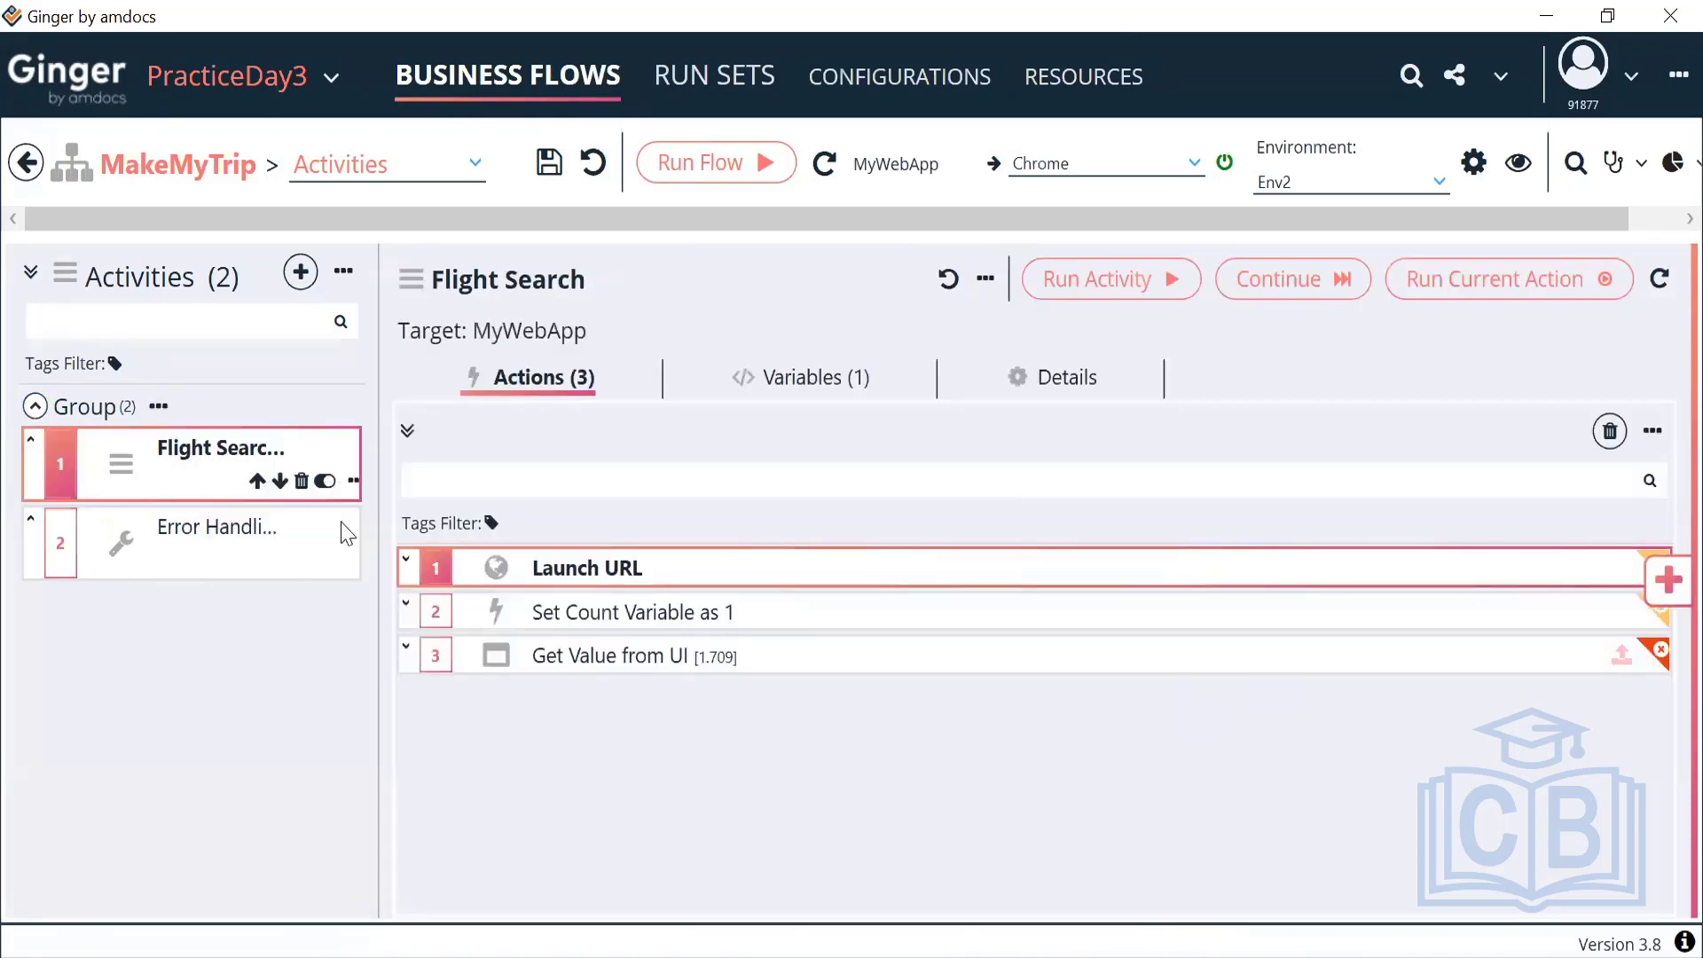
left_click(656, 621)
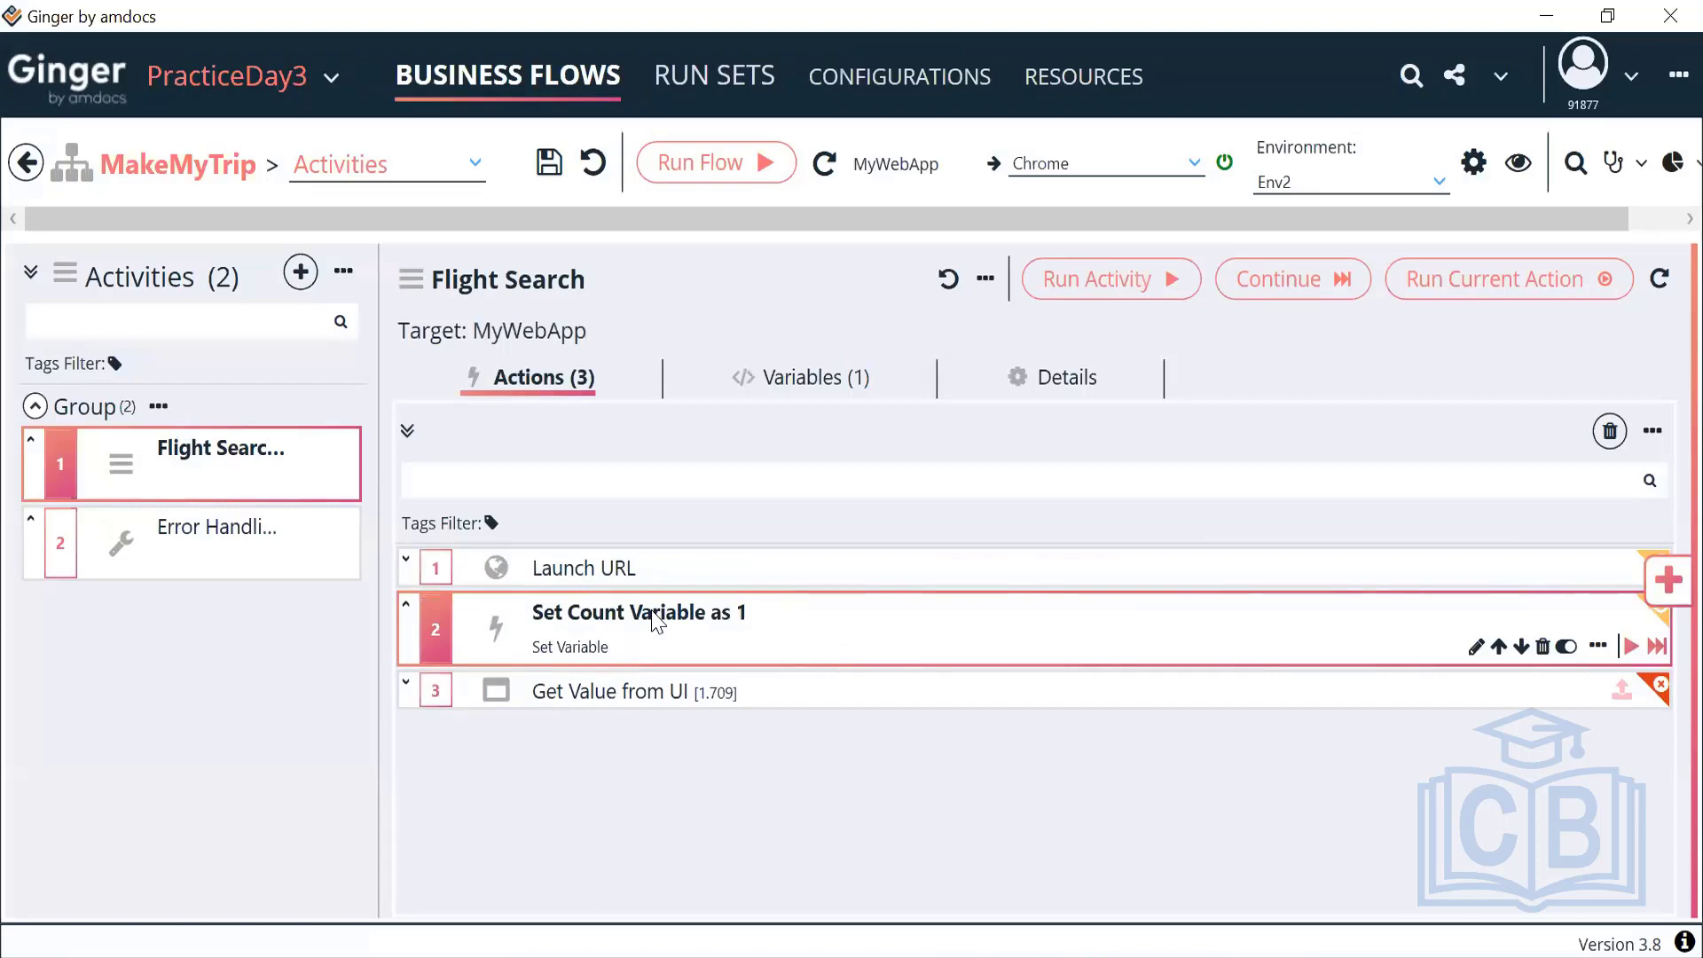
double_click(656, 621)
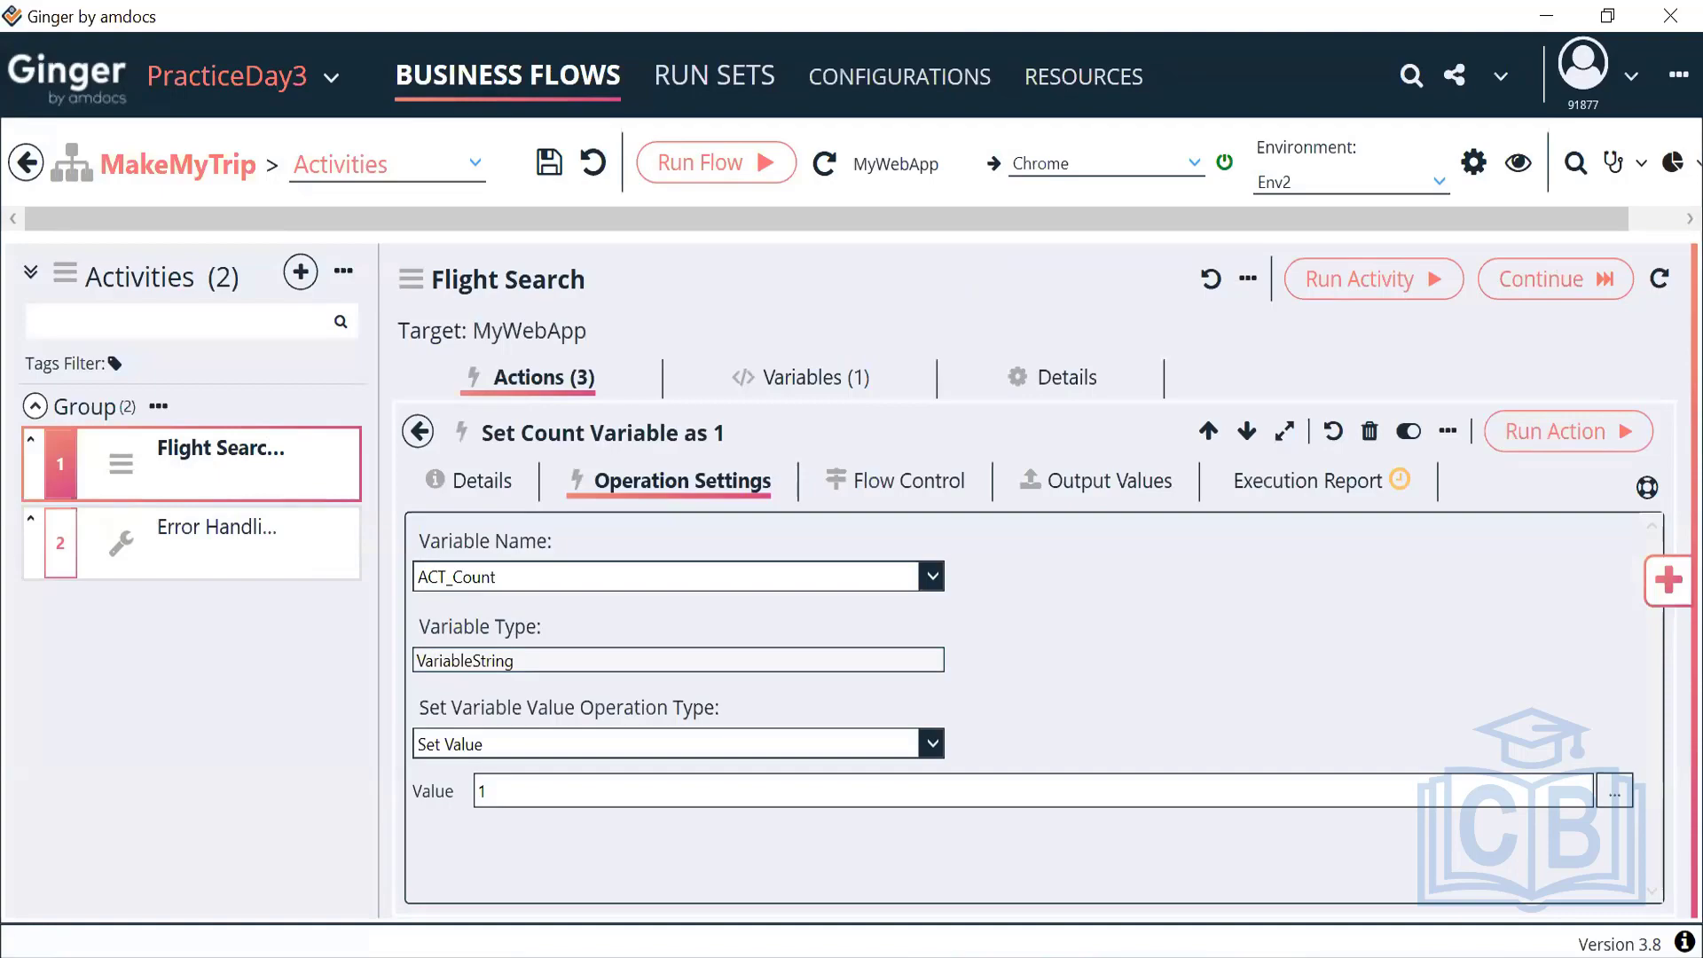
left_click(1334, 890)
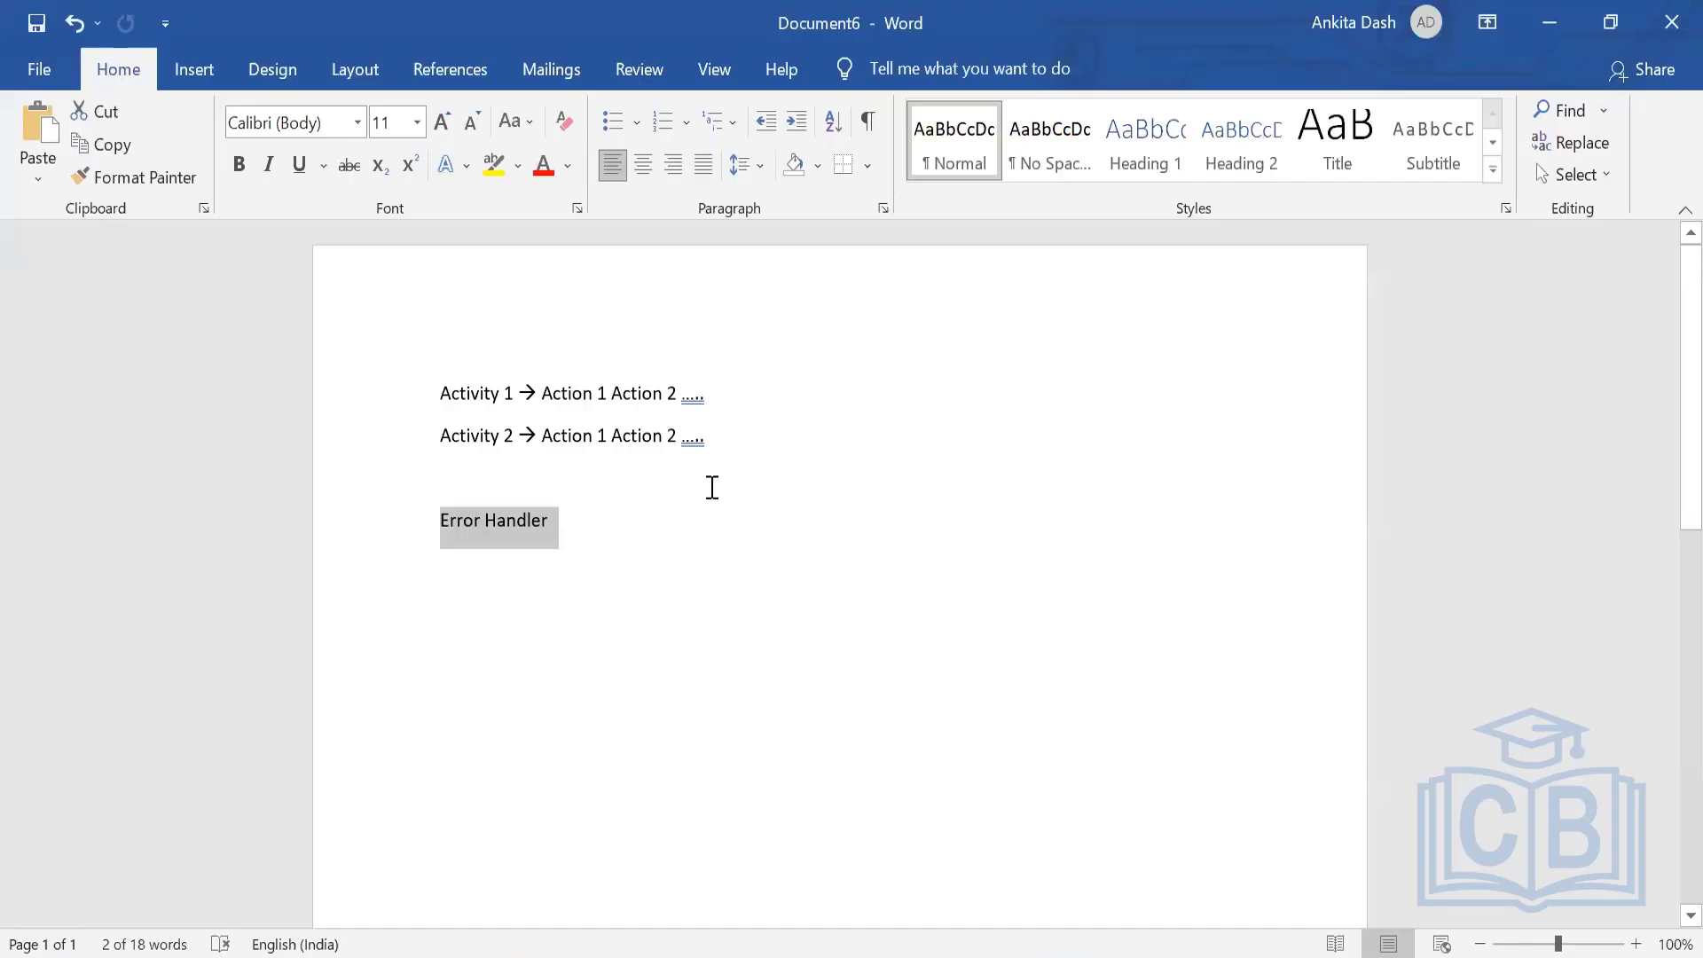
Step: Highlight the Activity 1 line, its Action 2 text and the Error Handler line in the notes
left_click_drag(702, 393, 476, 391)
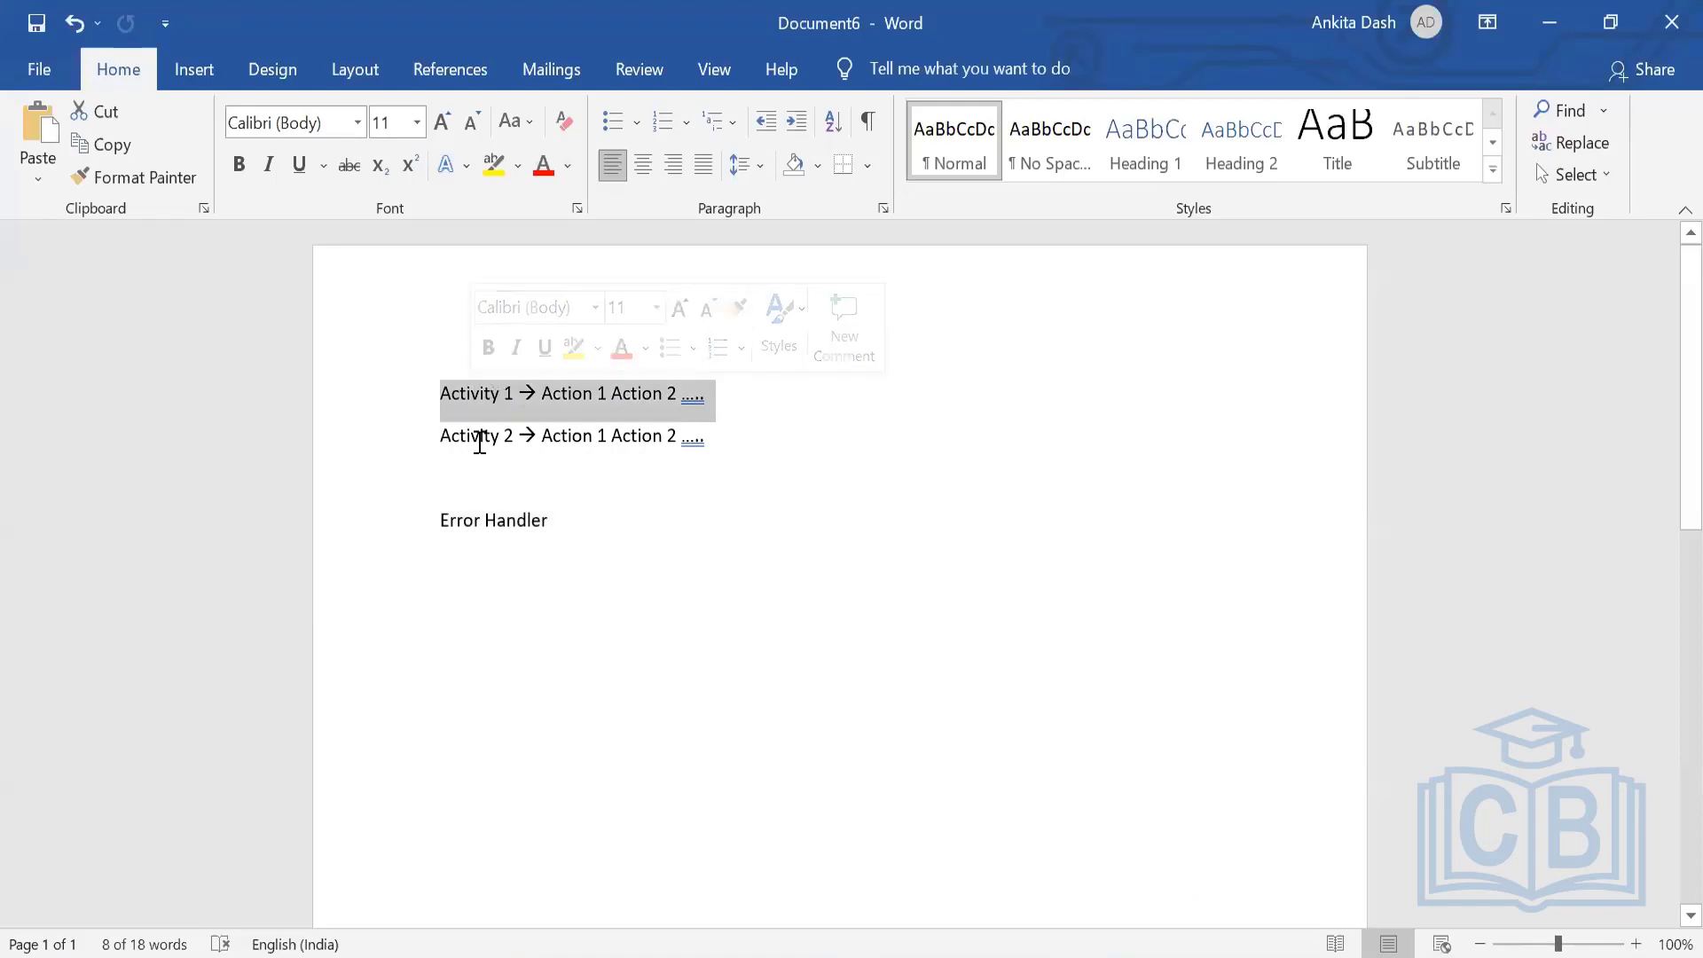
left_click(697, 423)
left_click_drag(678, 400, 616, 406)
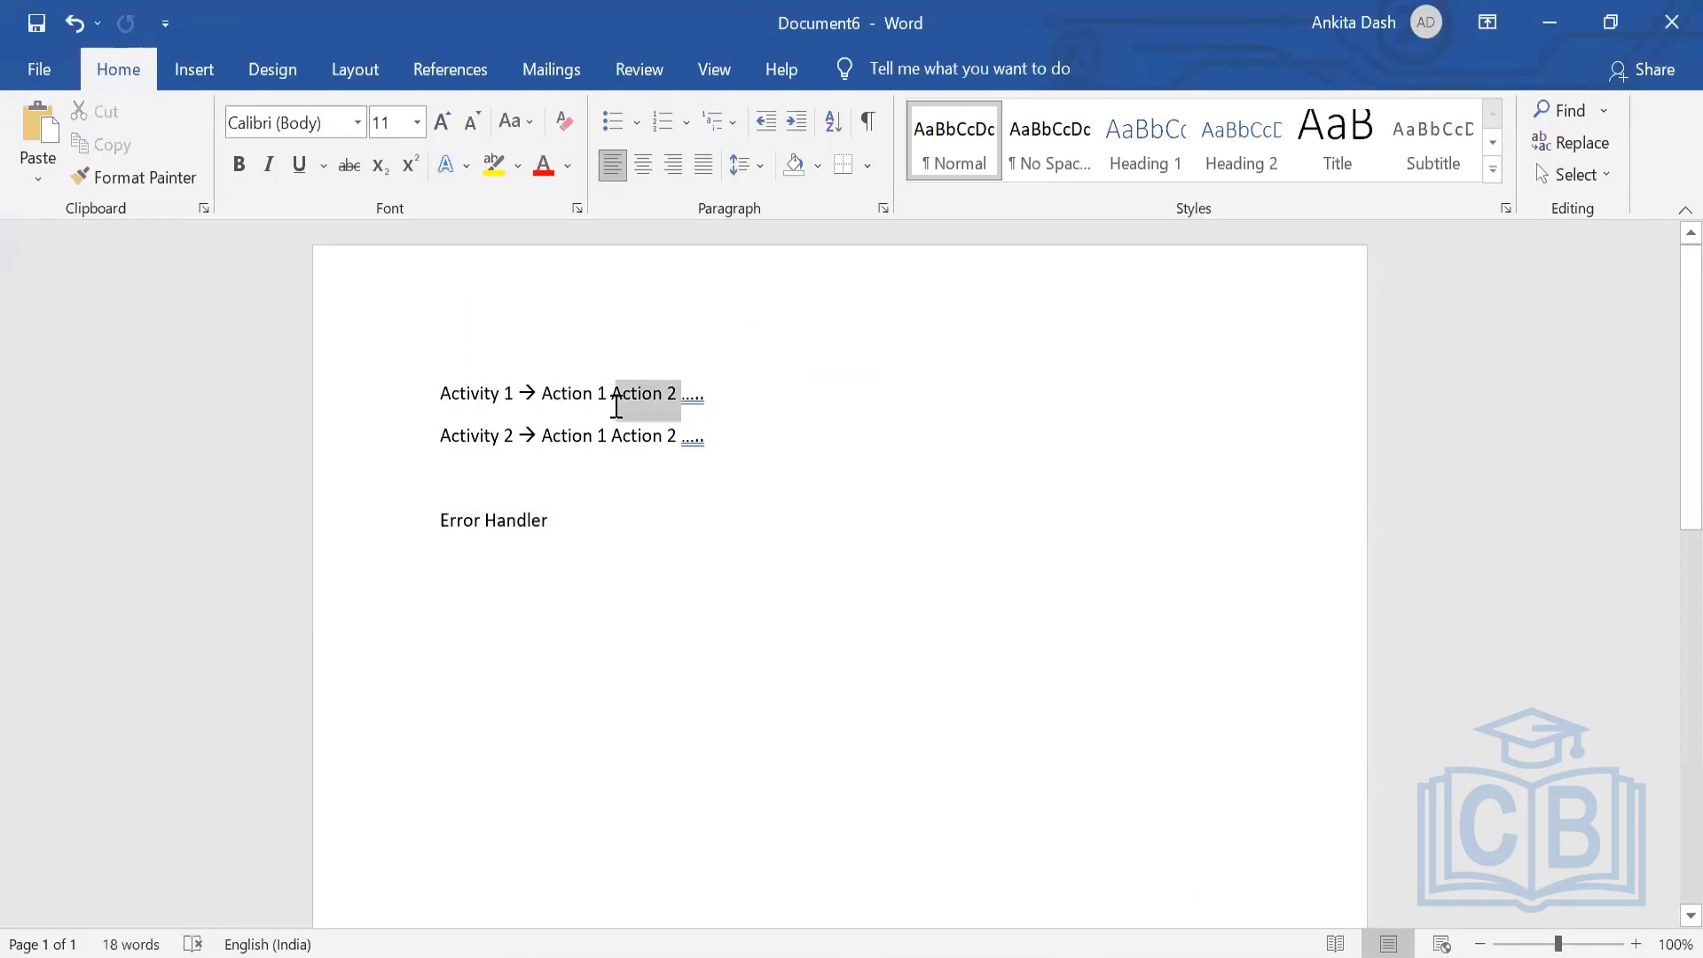
left_click_drag(541, 524, 443, 525)
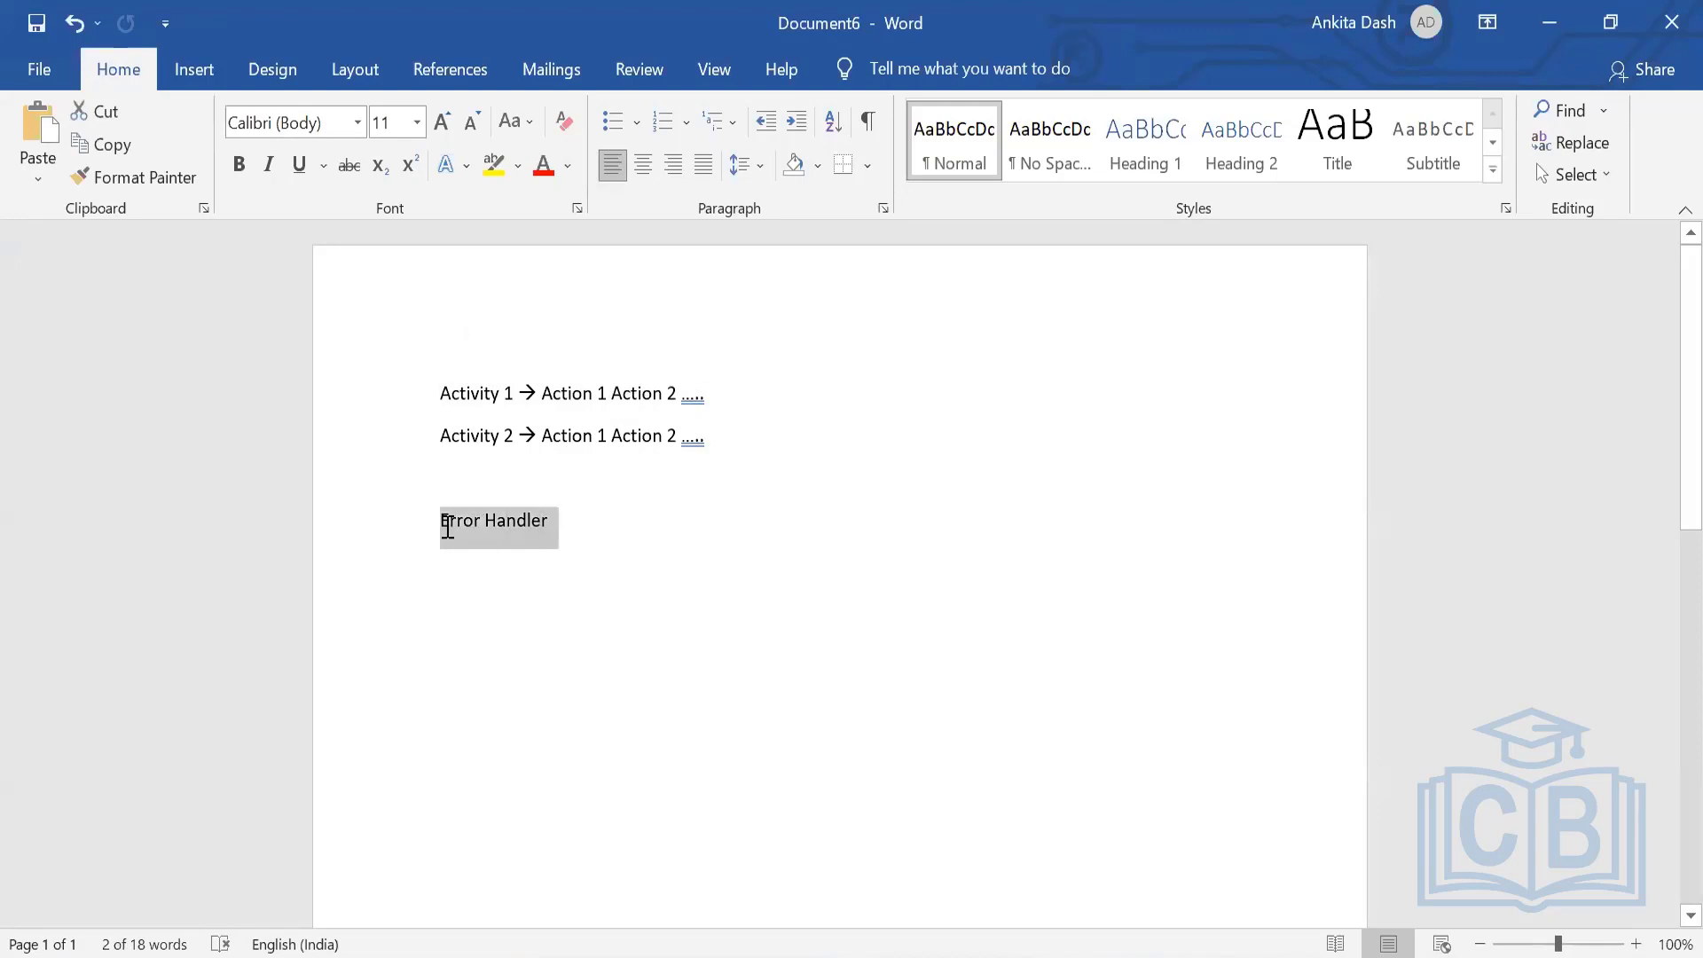
Step: Add the line "Set variable value of Count = 2" below Error Handler, then highlight Activity 1's actions and the new line
left_click(577, 532)
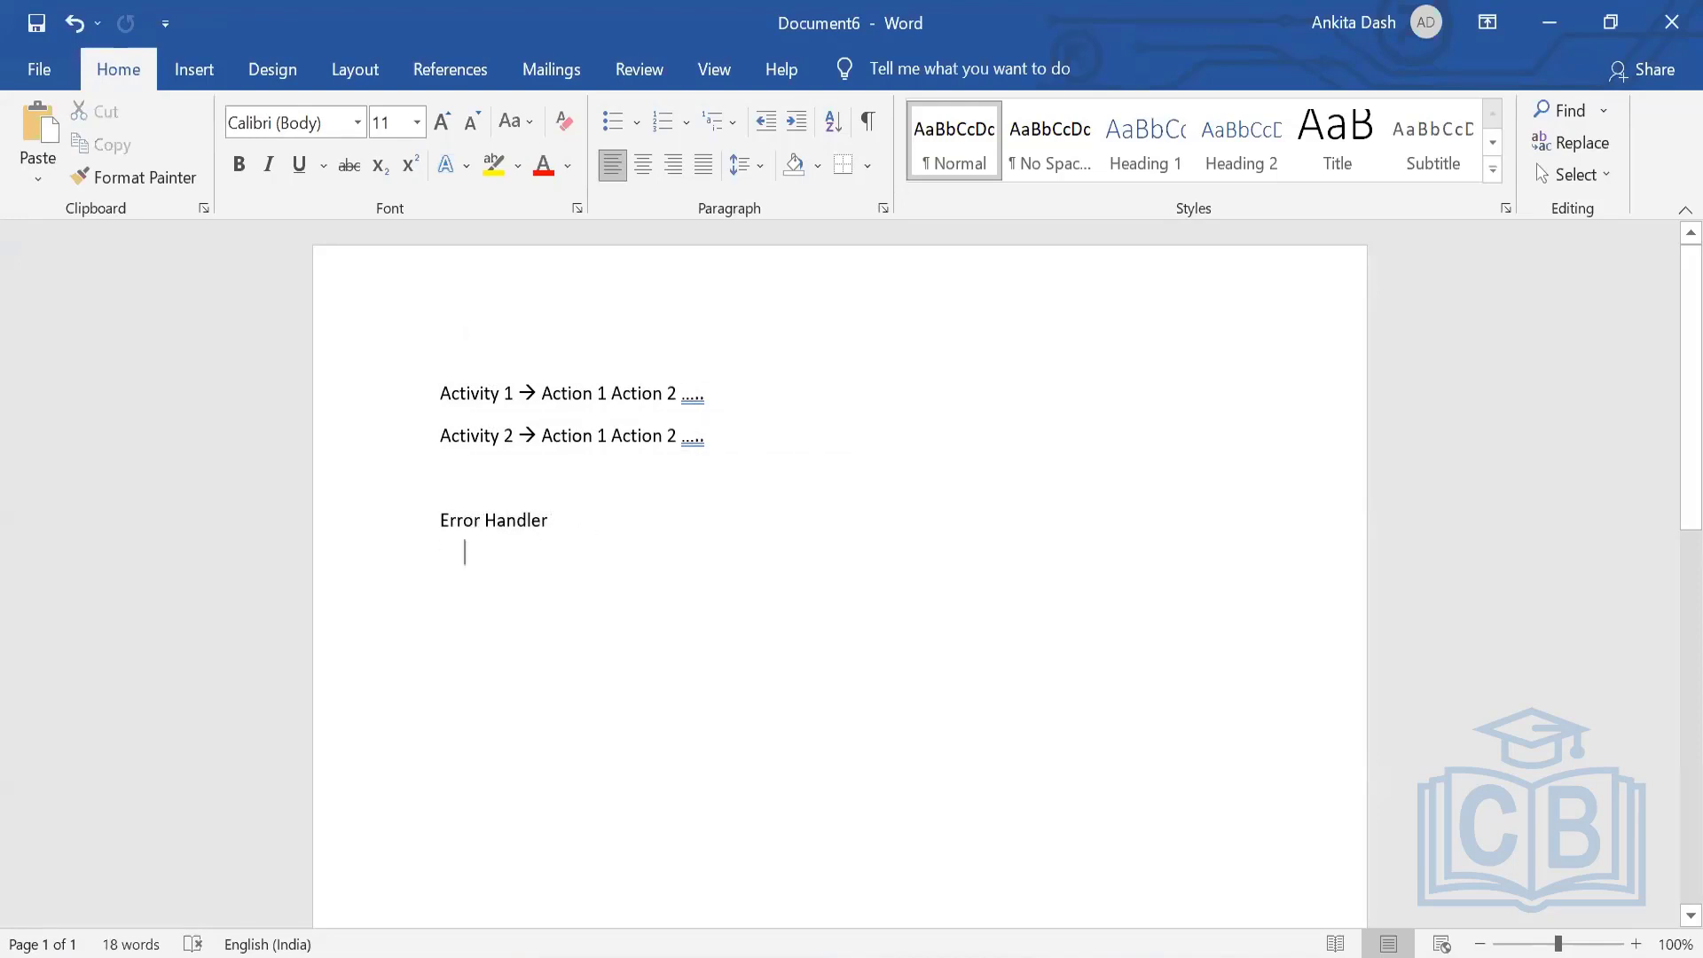
key("Return")
type("Set varia")
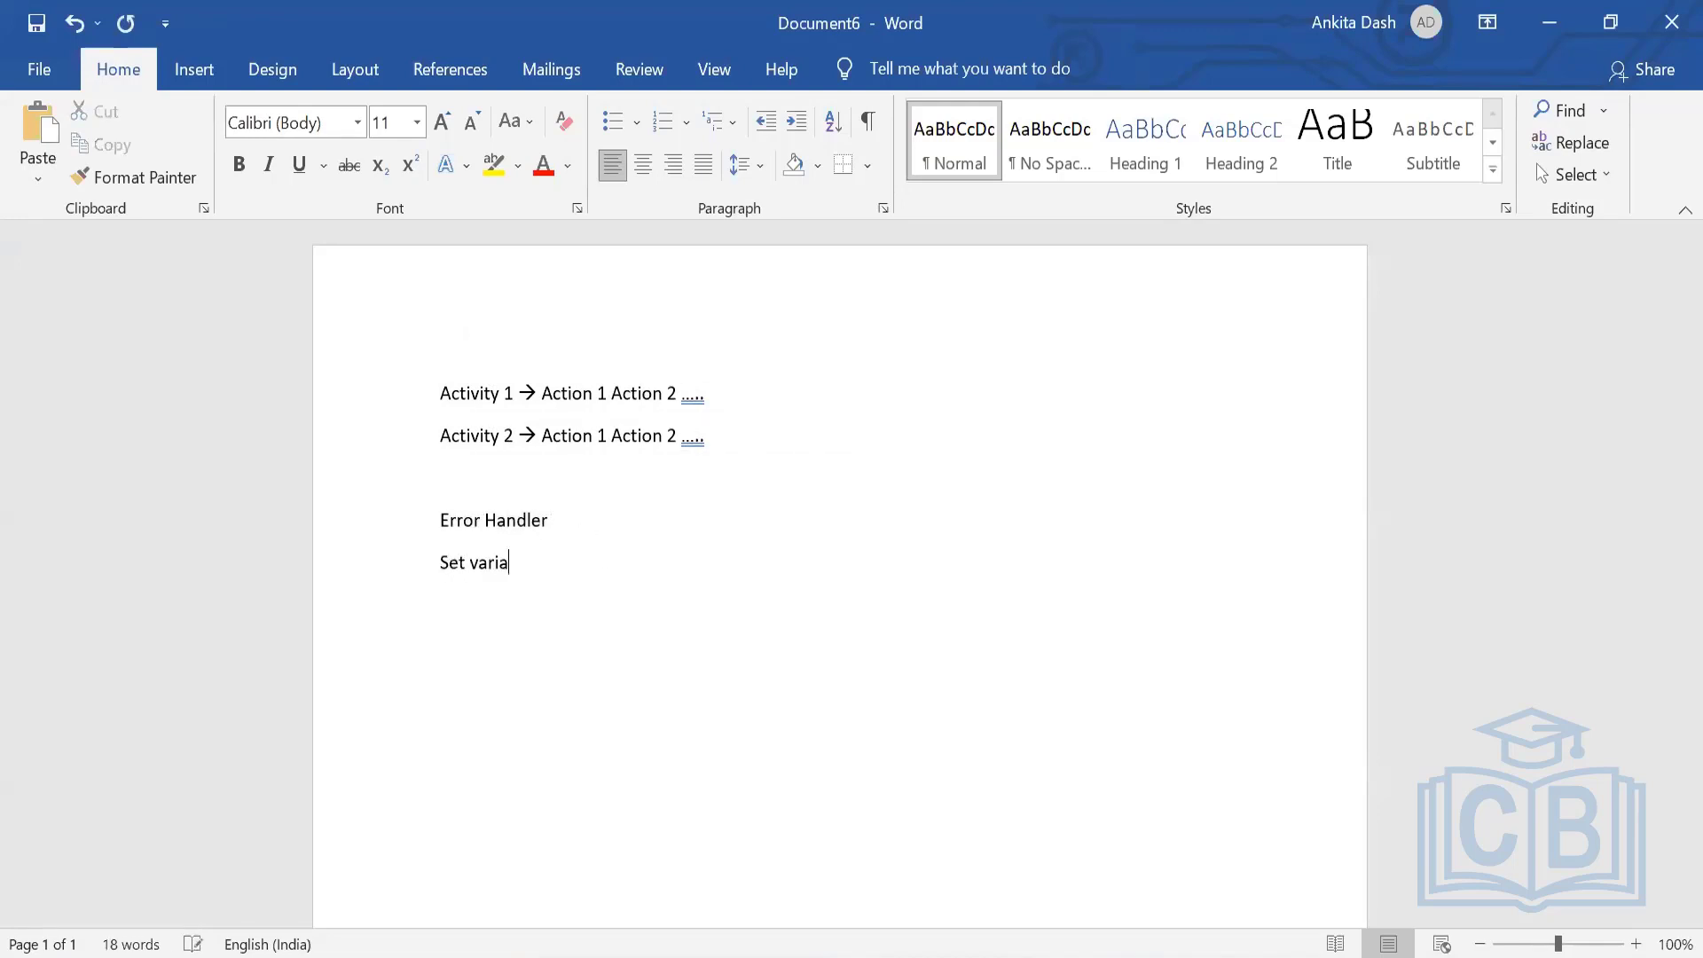
type("ble vlau")
type("ue of Count = 2")
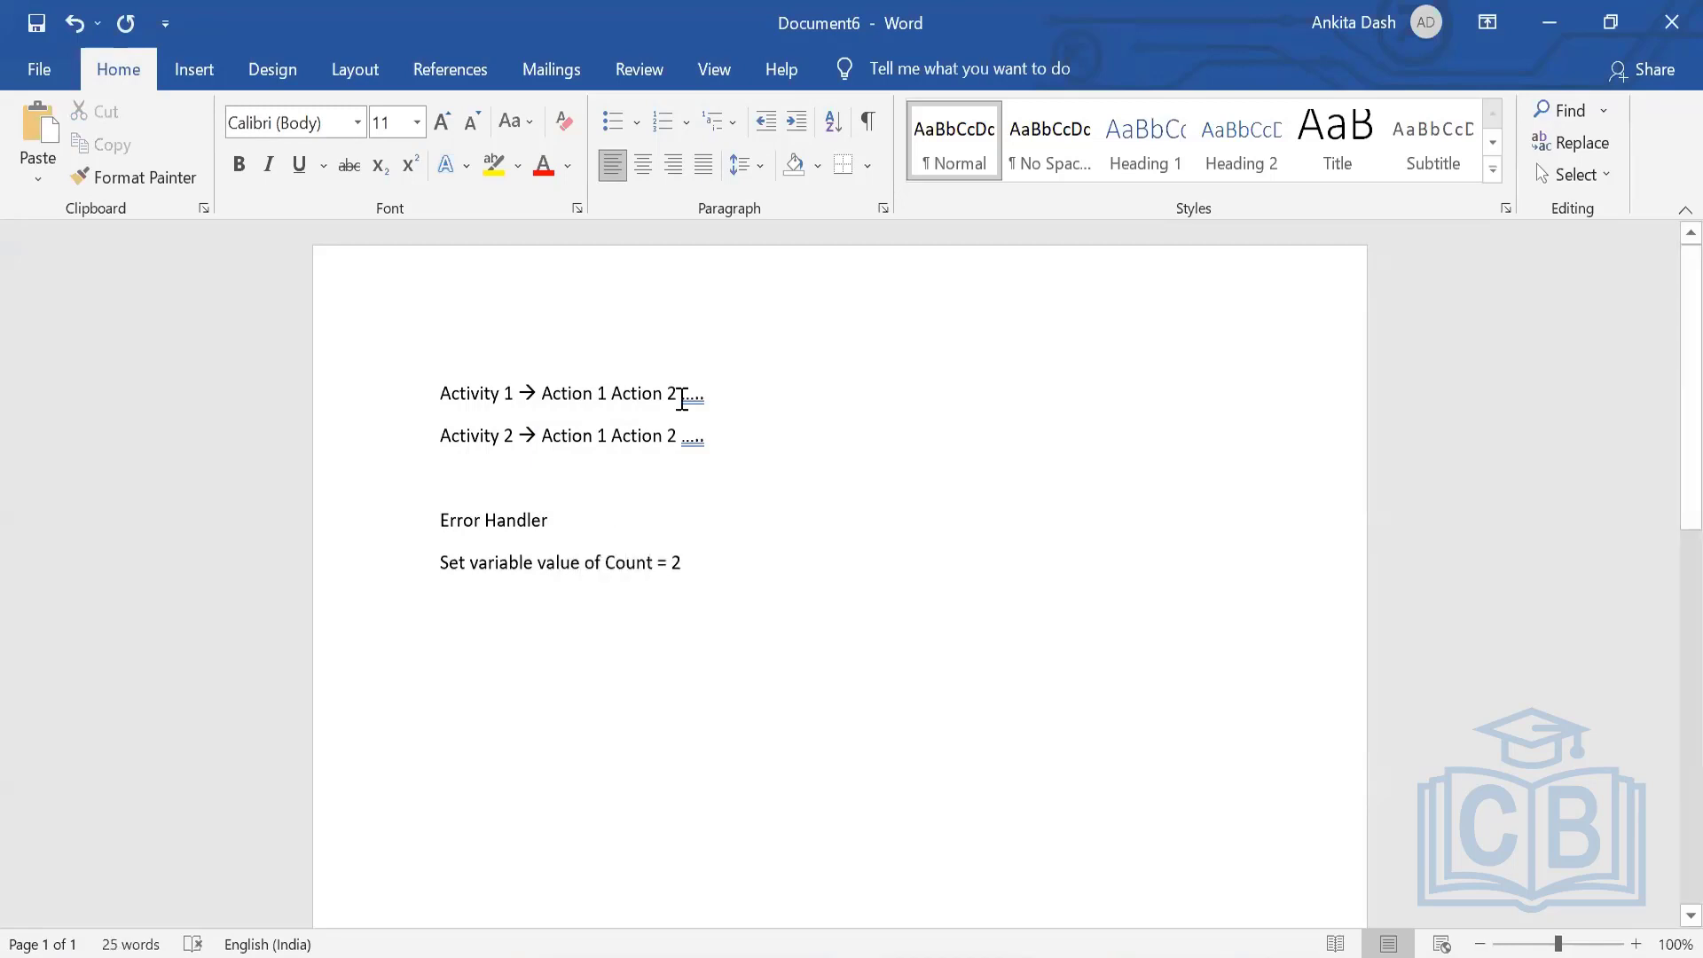
left_click_drag(680, 393, 551, 392)
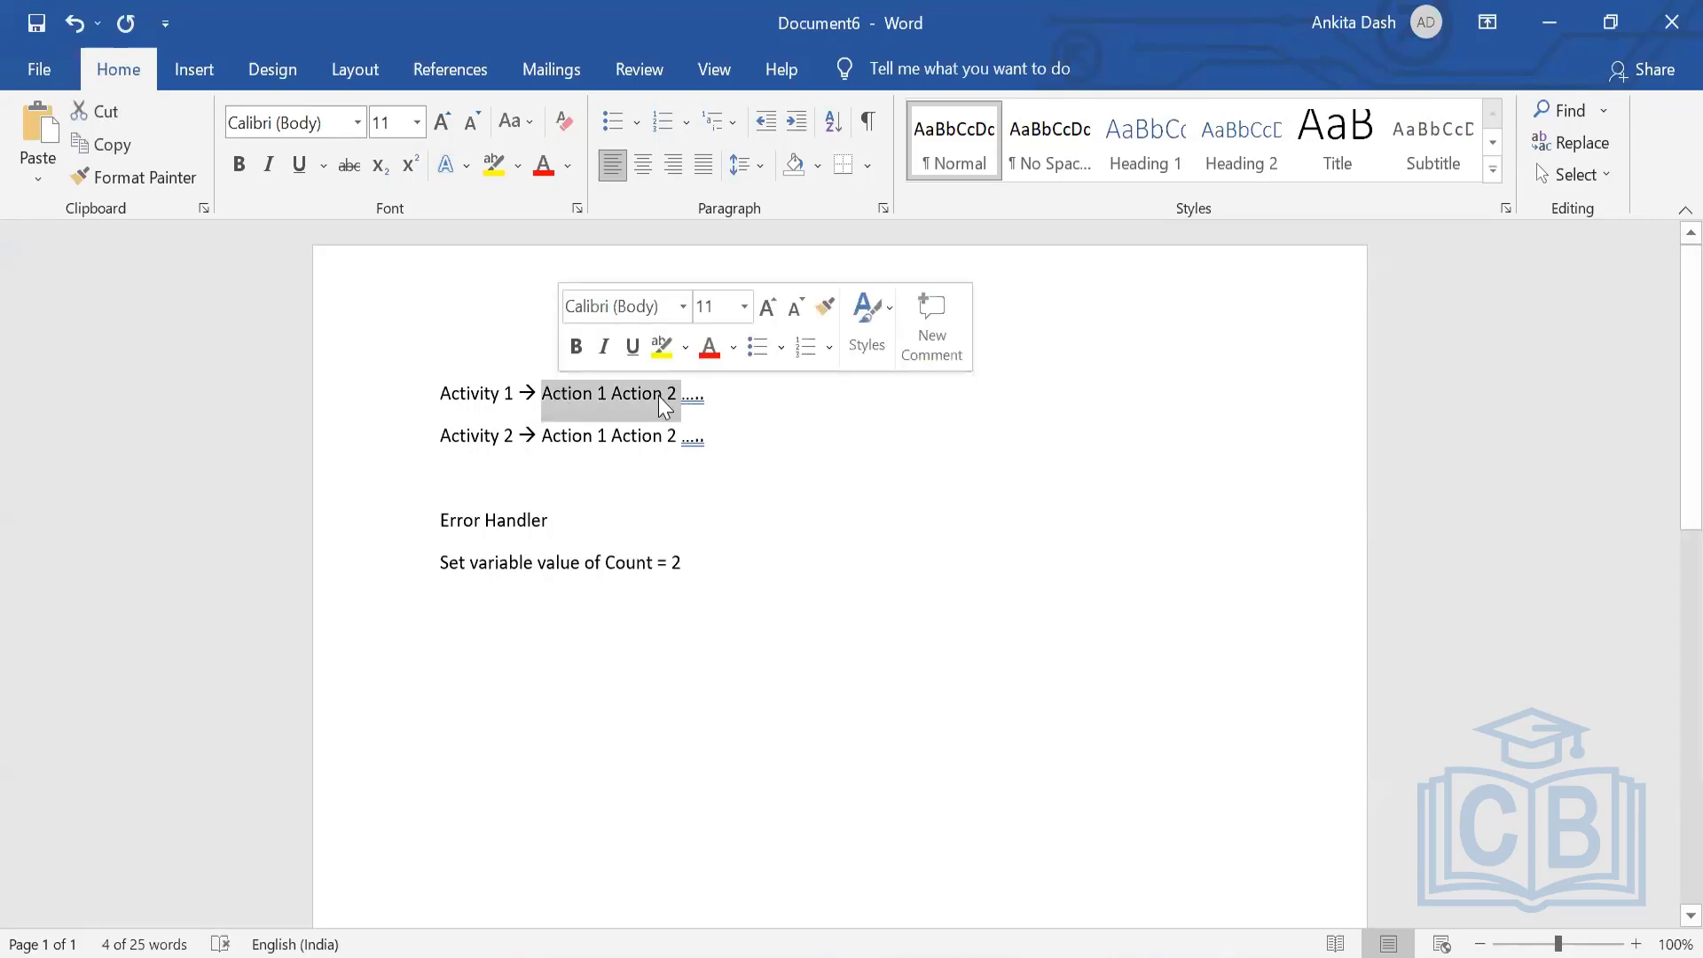
left_click_drag(441, 561, 683, 569)
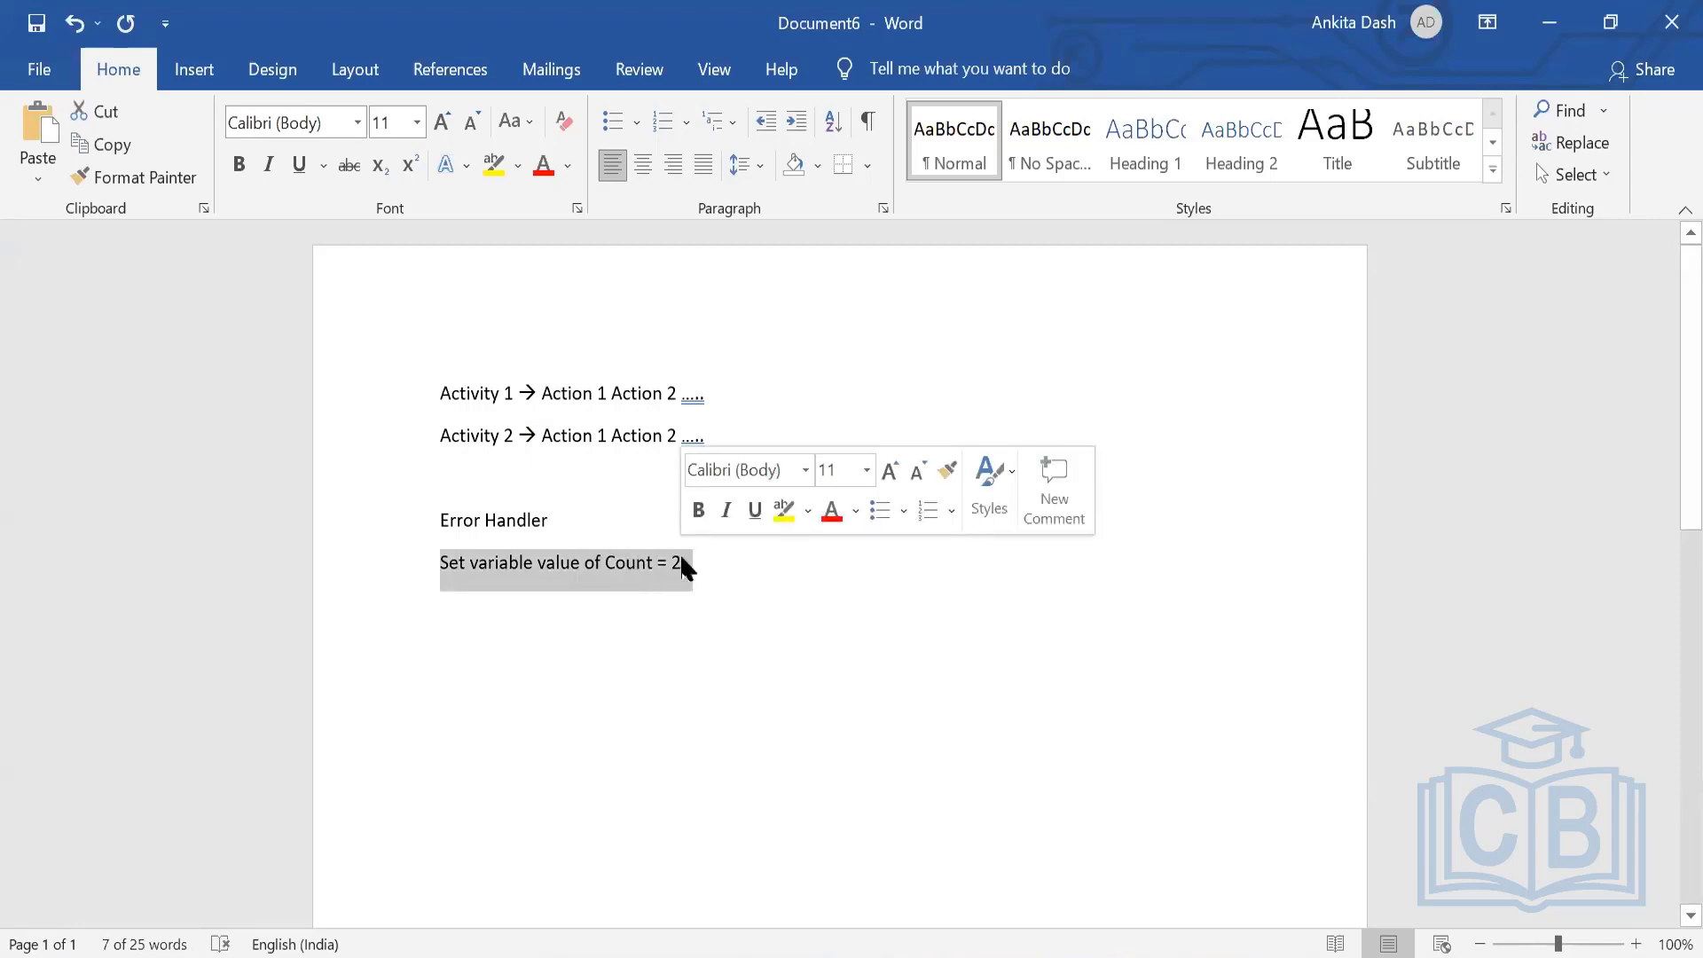
Step: Switch to Ginger and delete the ACT_Count variable from the Flight Search activity
key("alt+Tab")
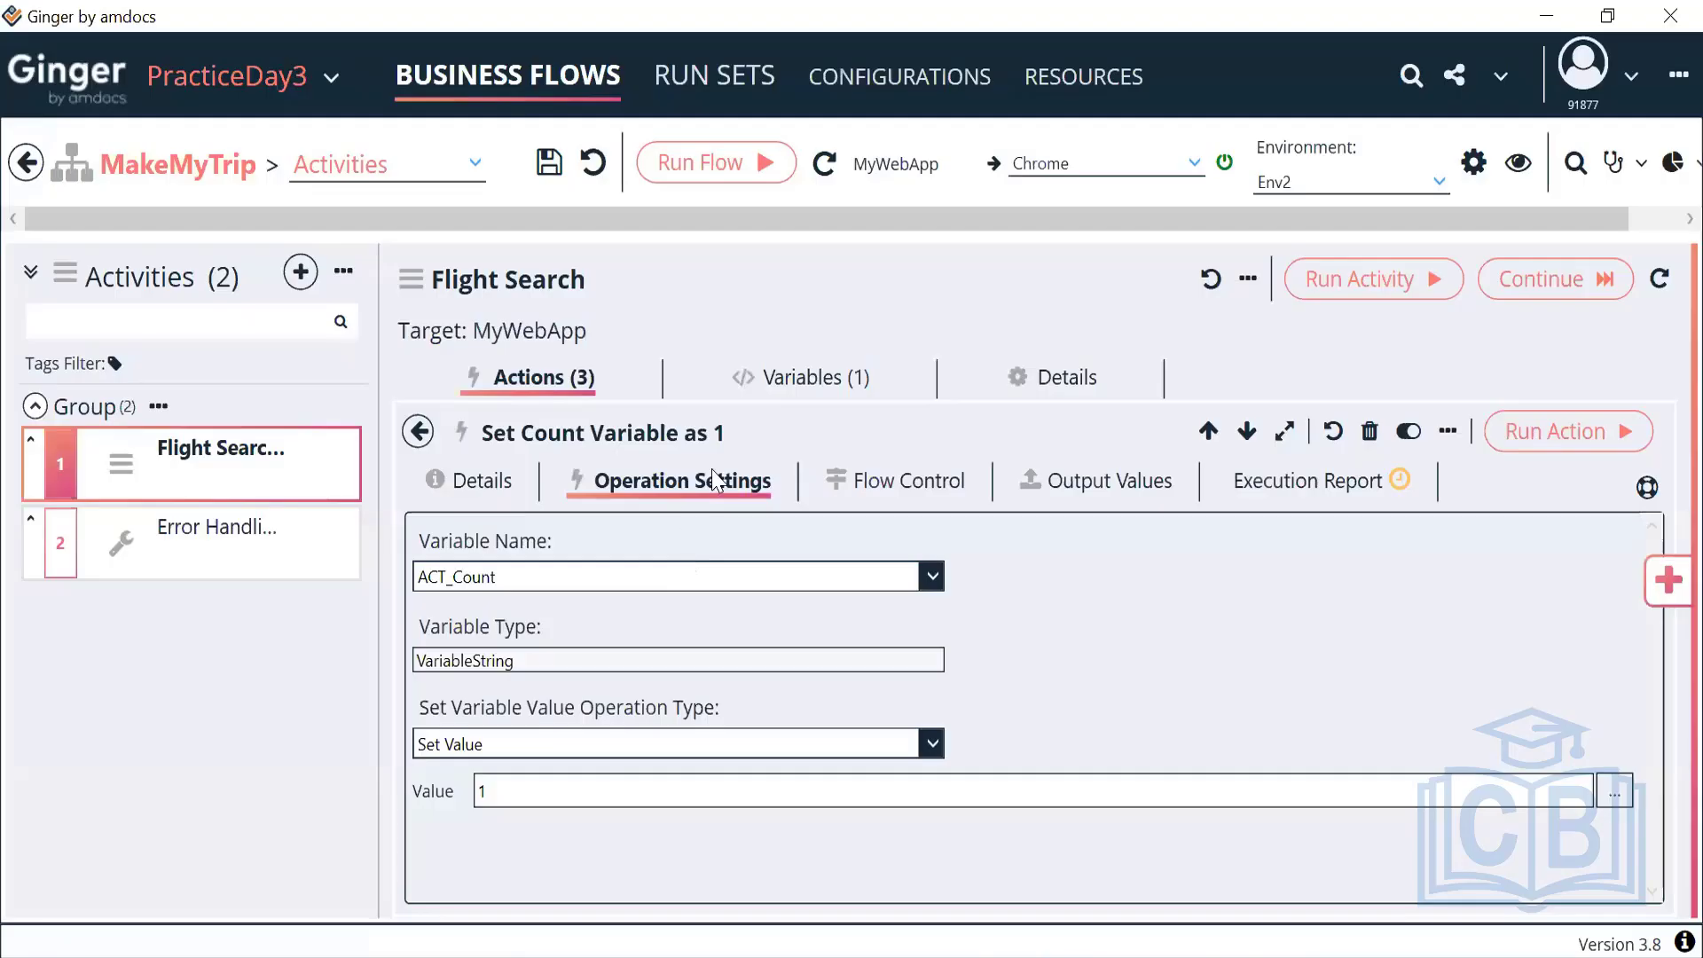
left_click(784, 381)
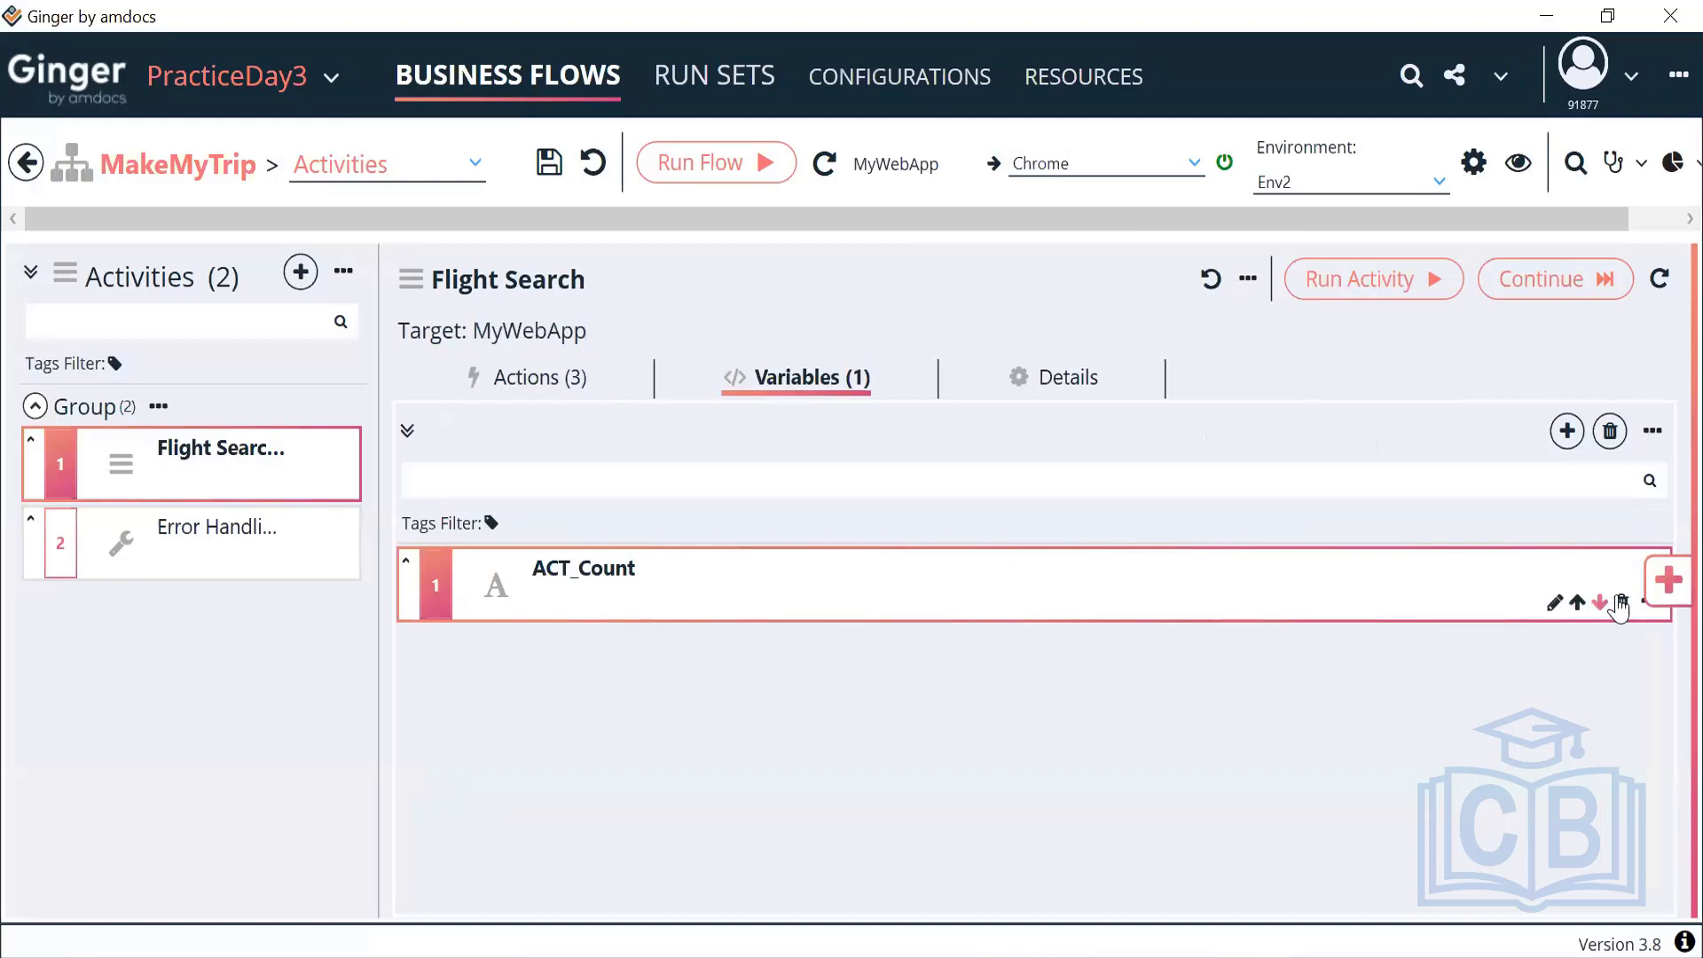
left_click(1621, 607)
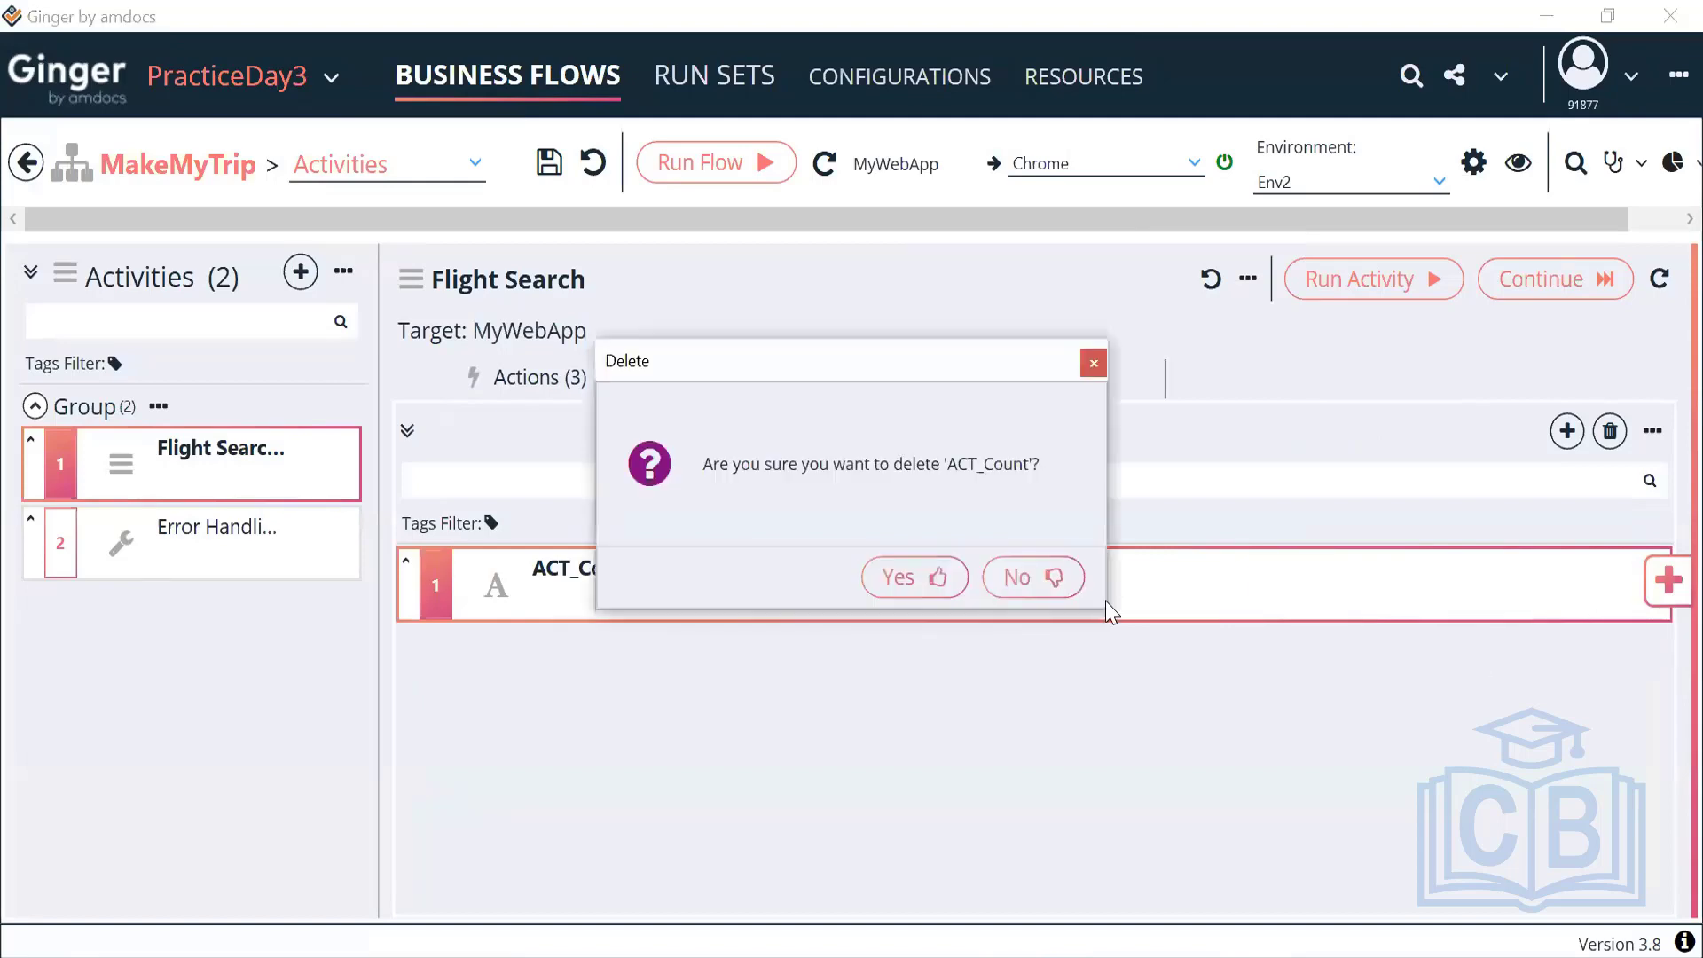
left_click(912, 581)
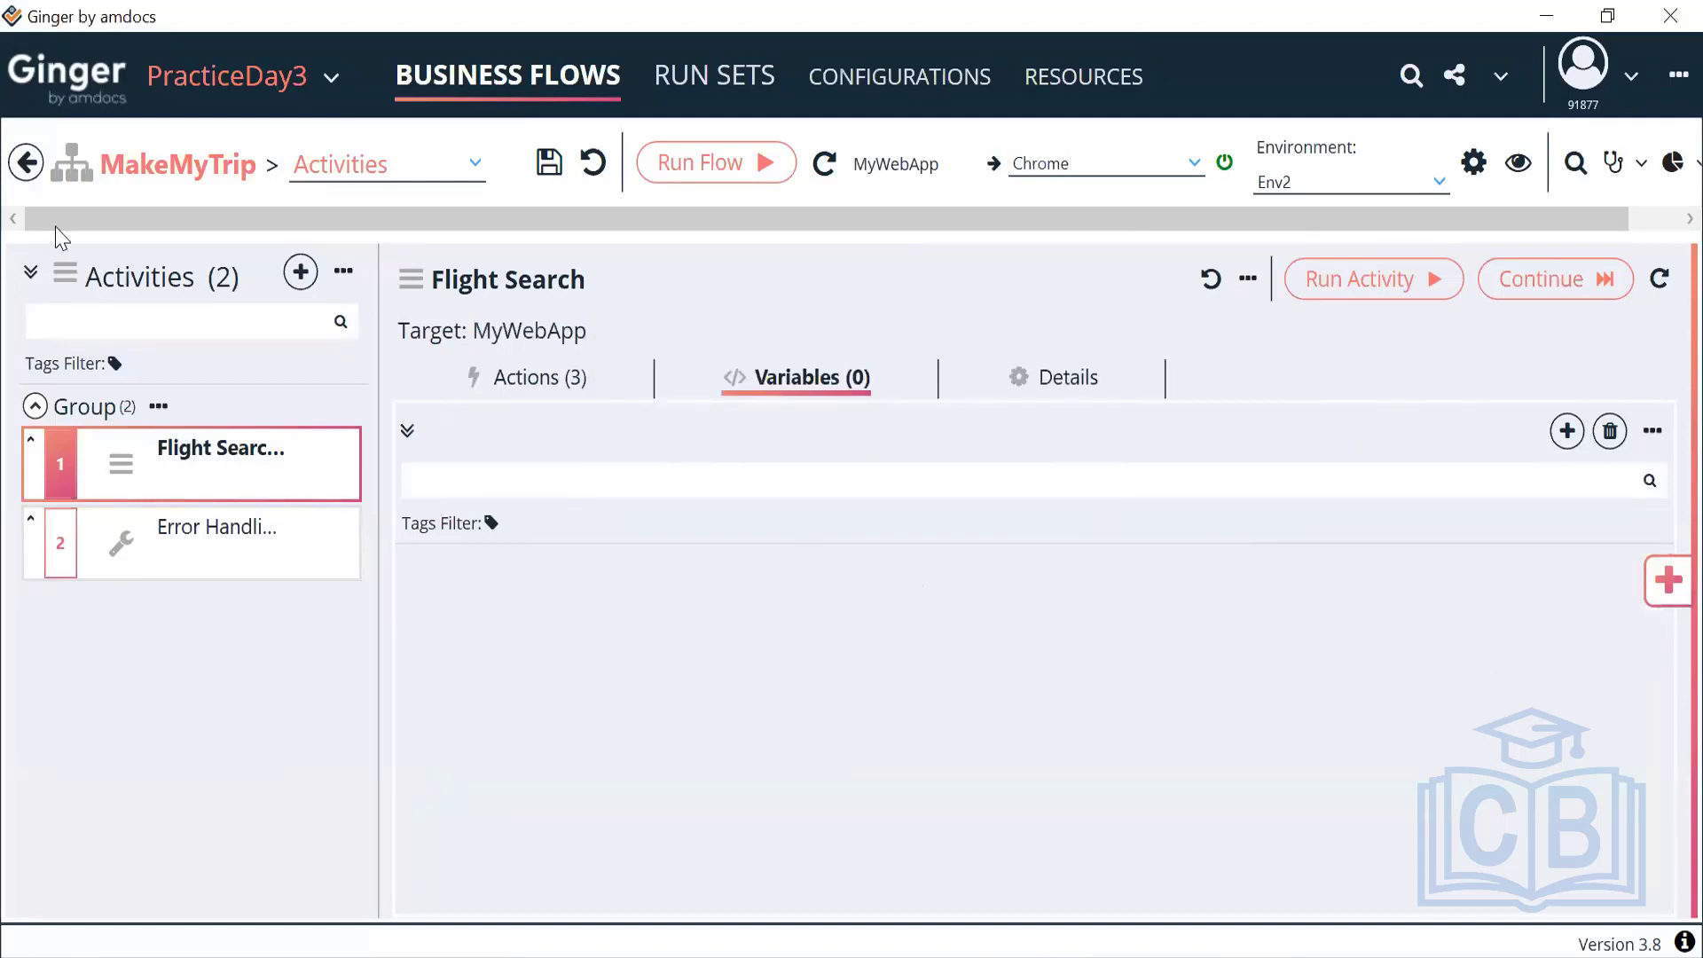
Step: Return to the MakeMyTrip business flow's overview and add a String variable at business flow level
left_click(28, 163)
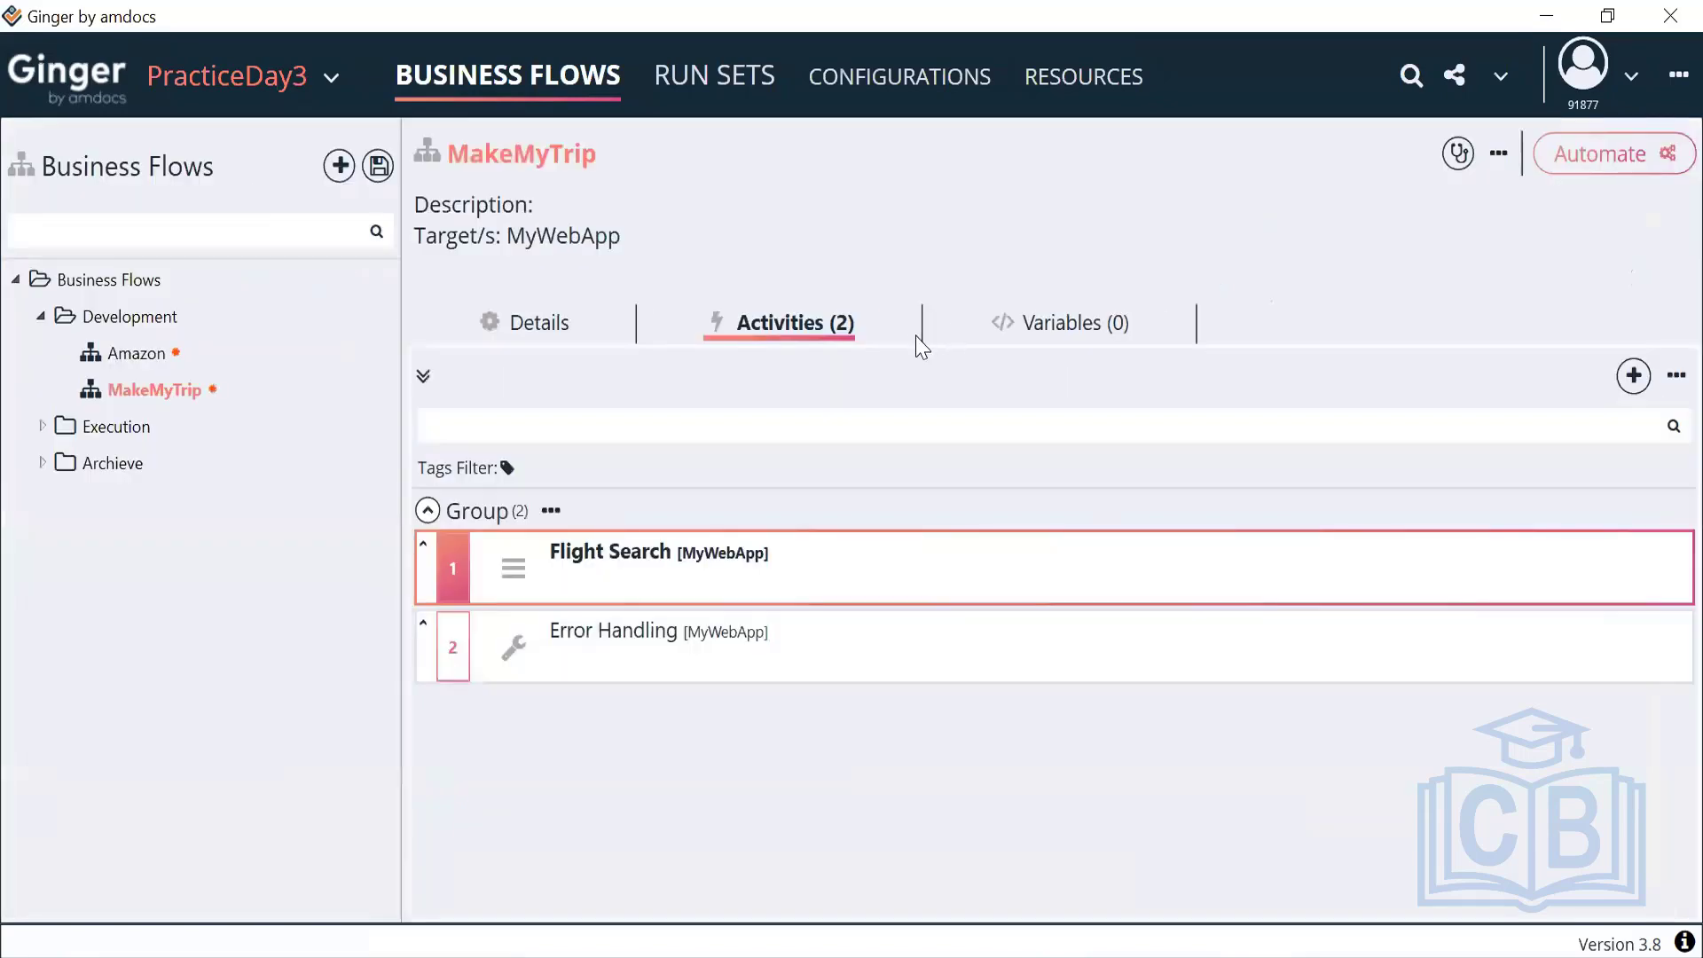
left_click(1034, 346)
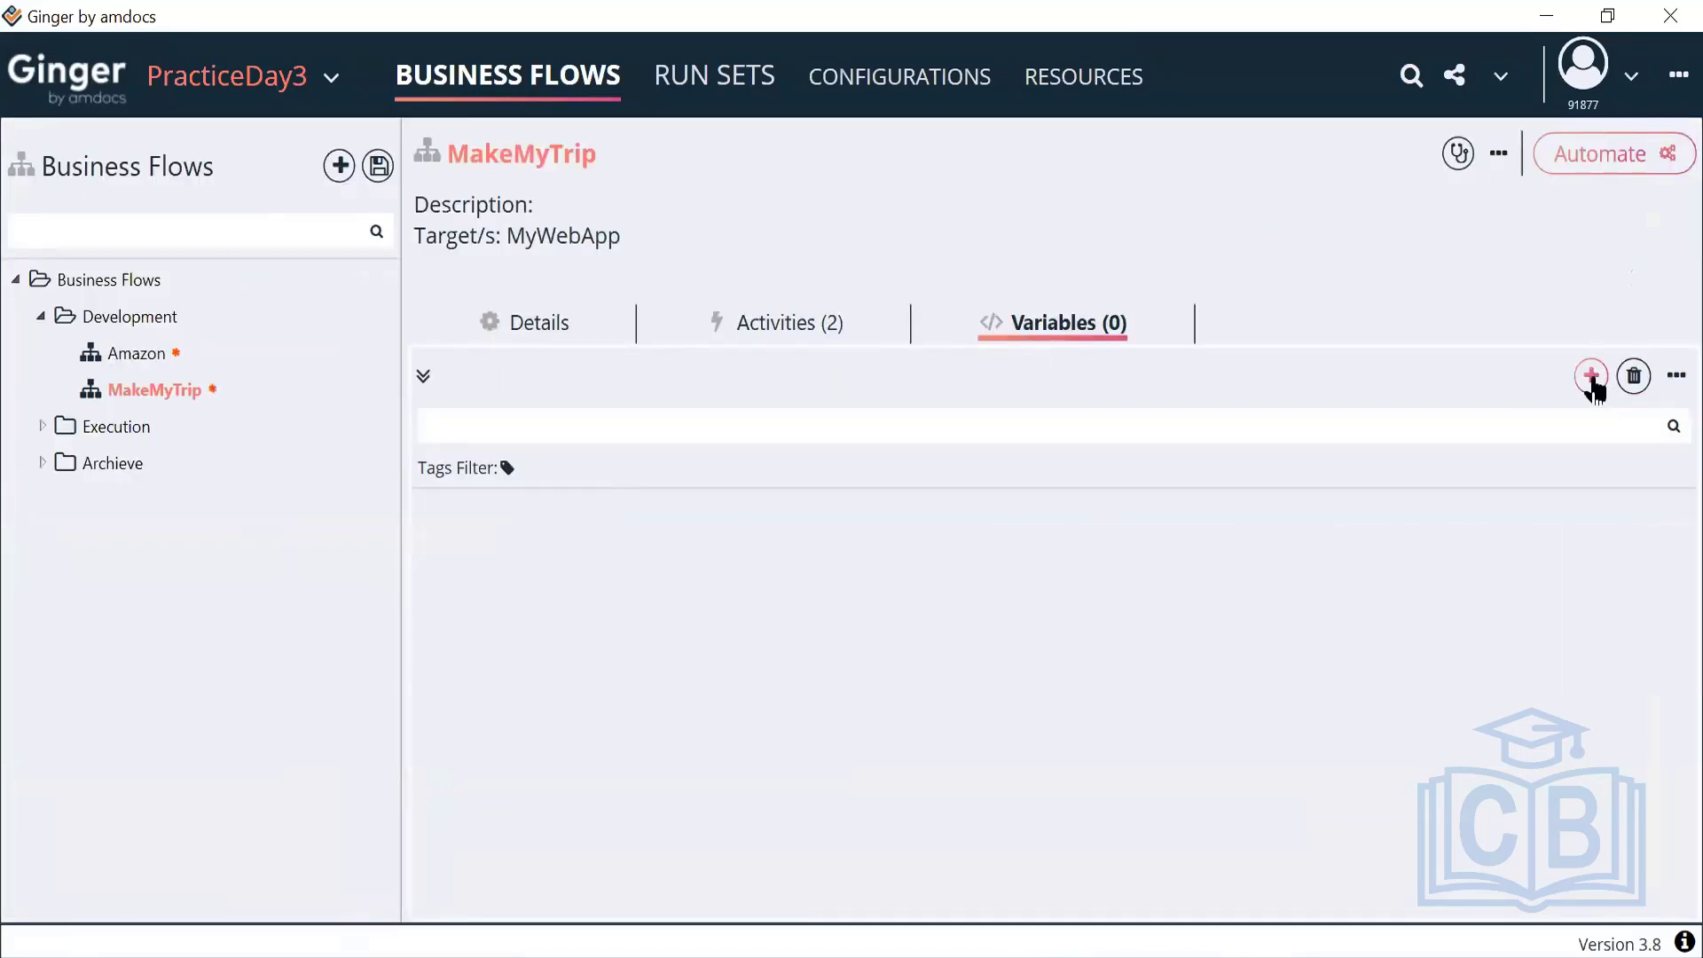
left_click(1590, 376)
left_click(553, 678)
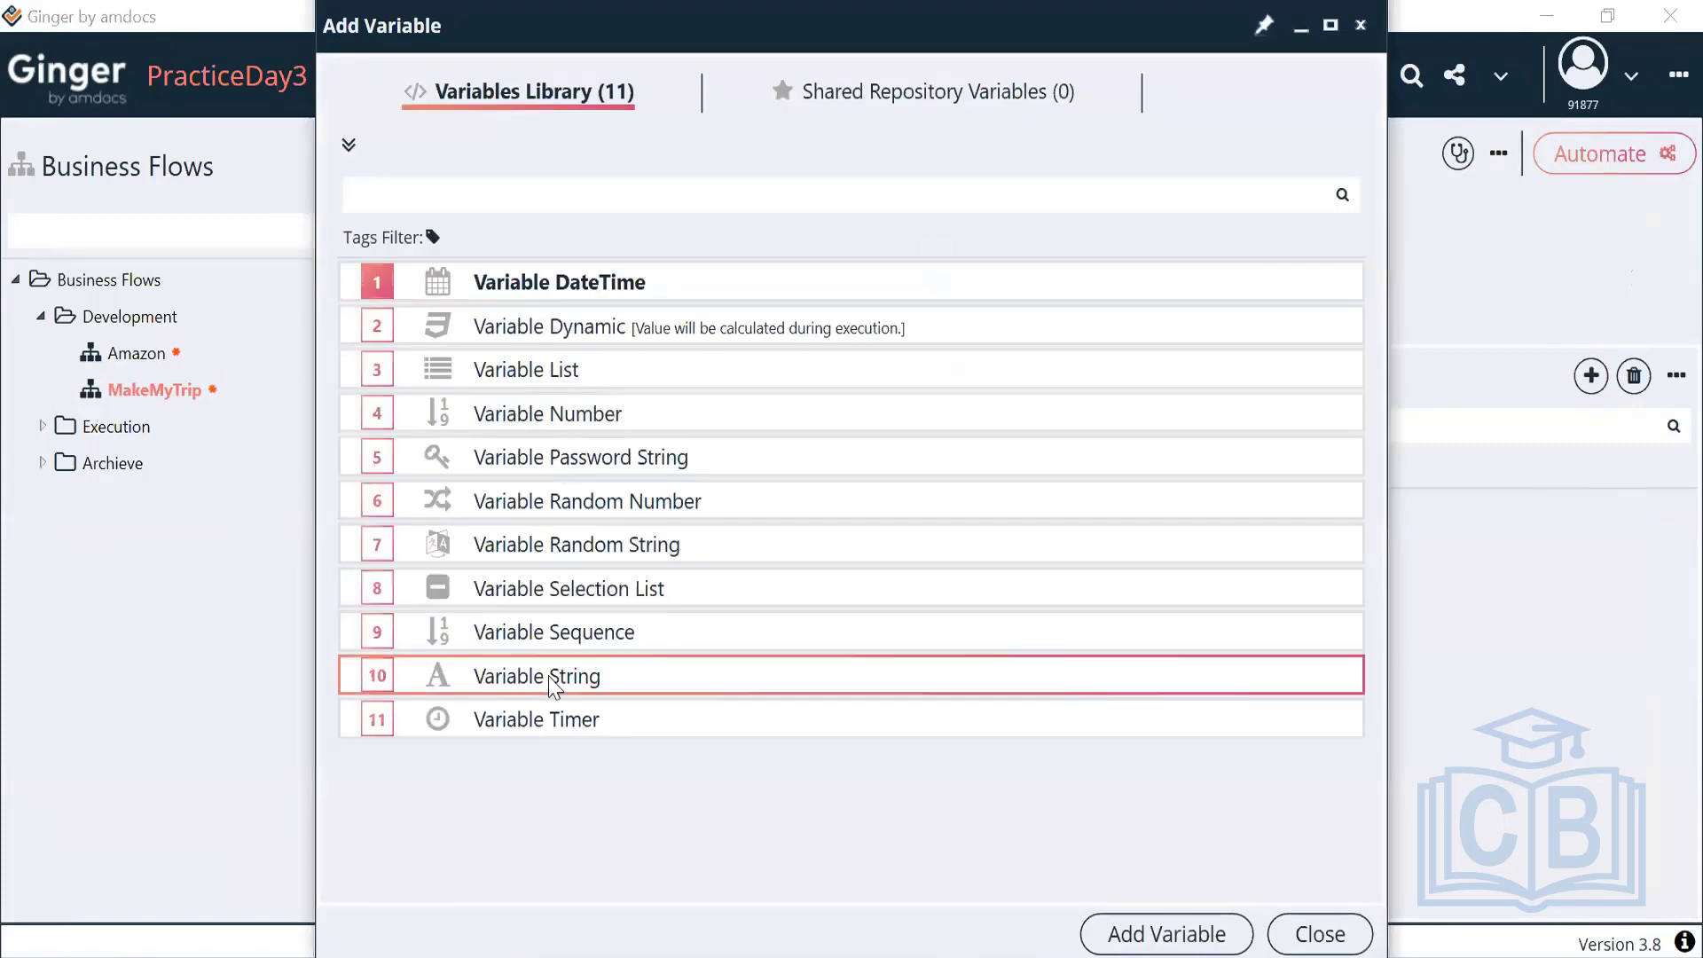
left_click(1194, 934)
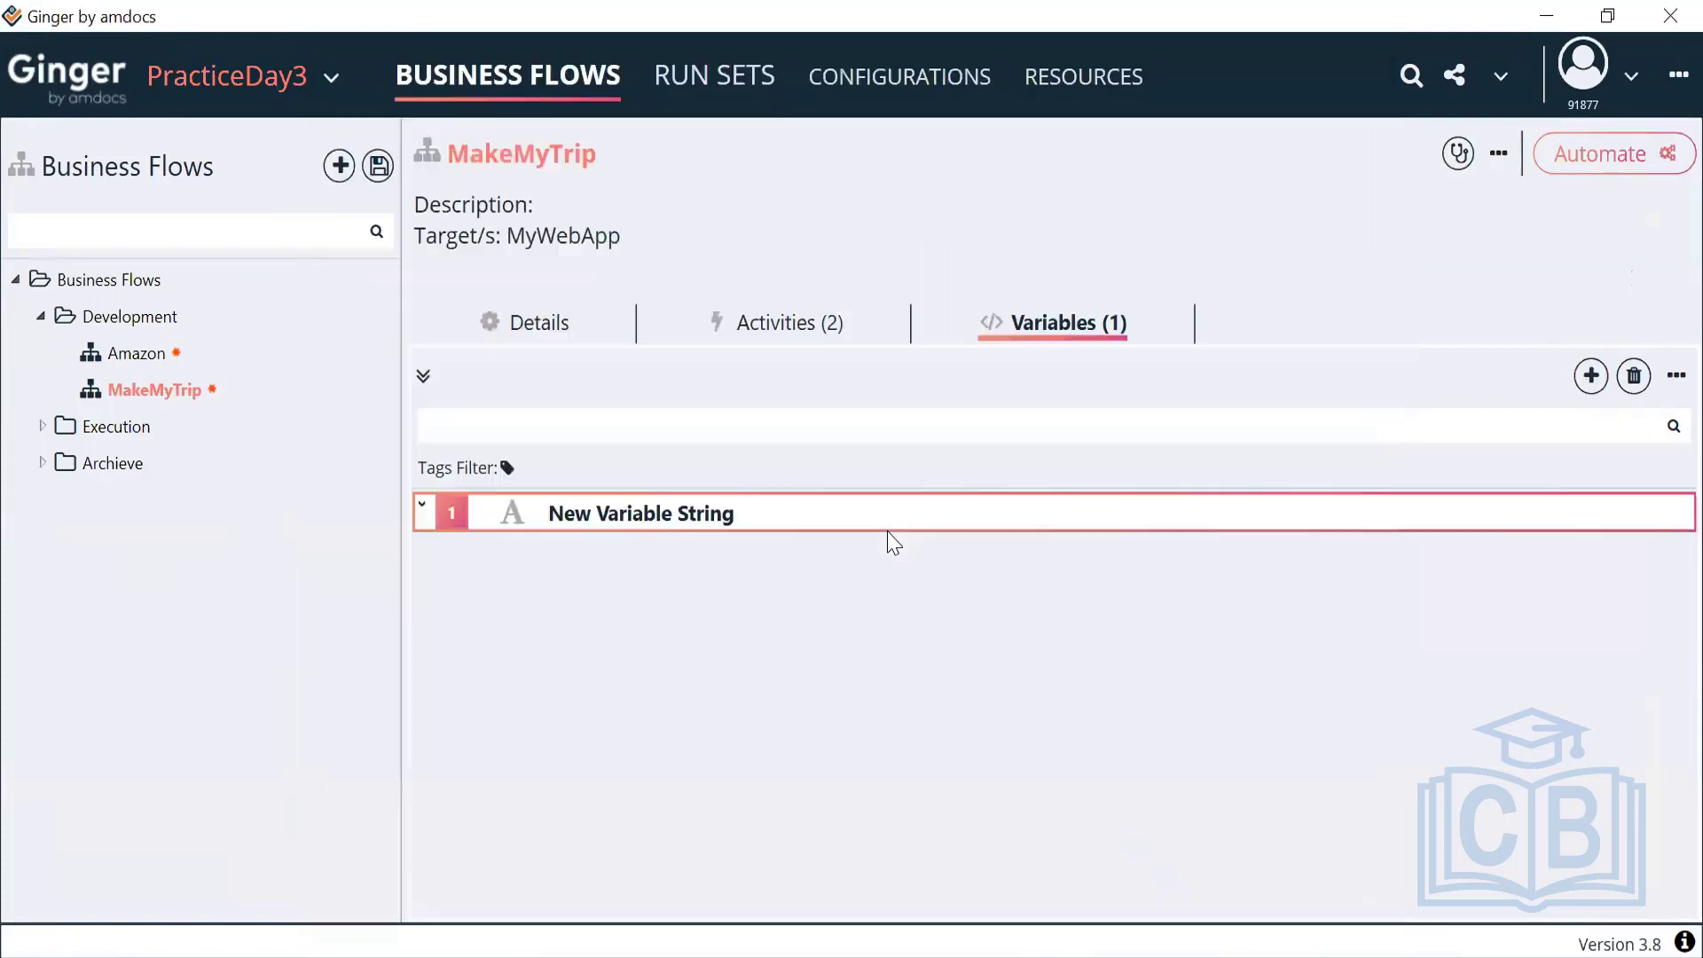
Step: Rename the new business flow variable as BF_Count and return to the variable list
double_click(759, 514)
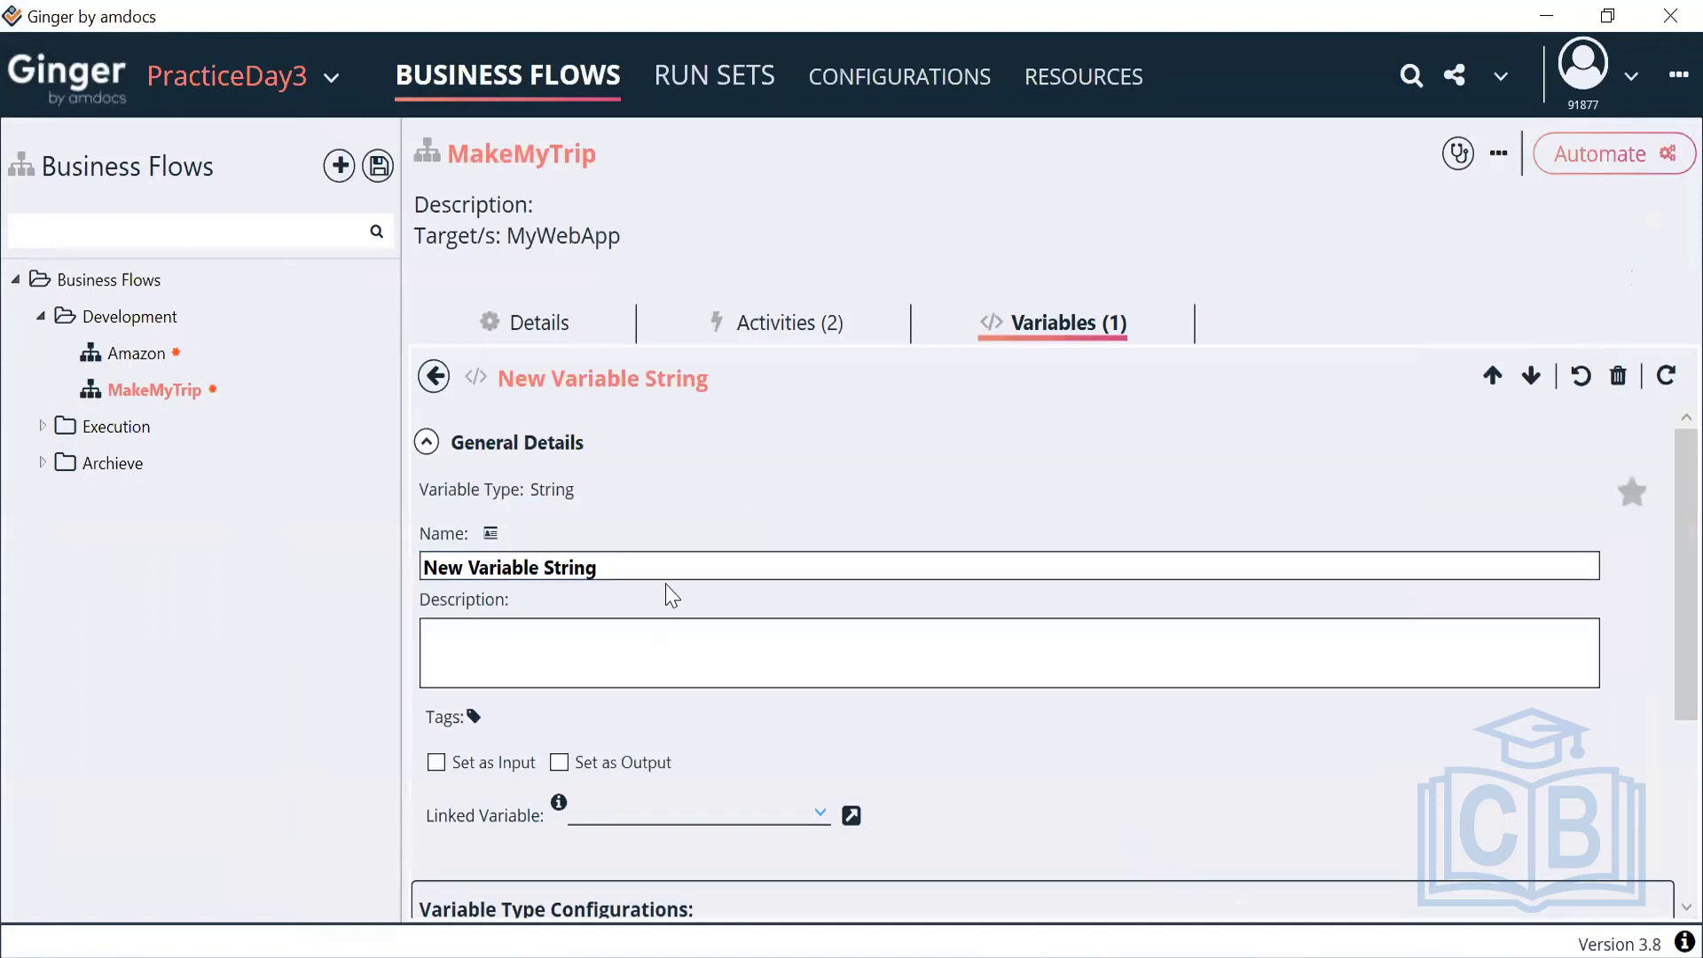
left_click_drag(665, 566, 403, 582)
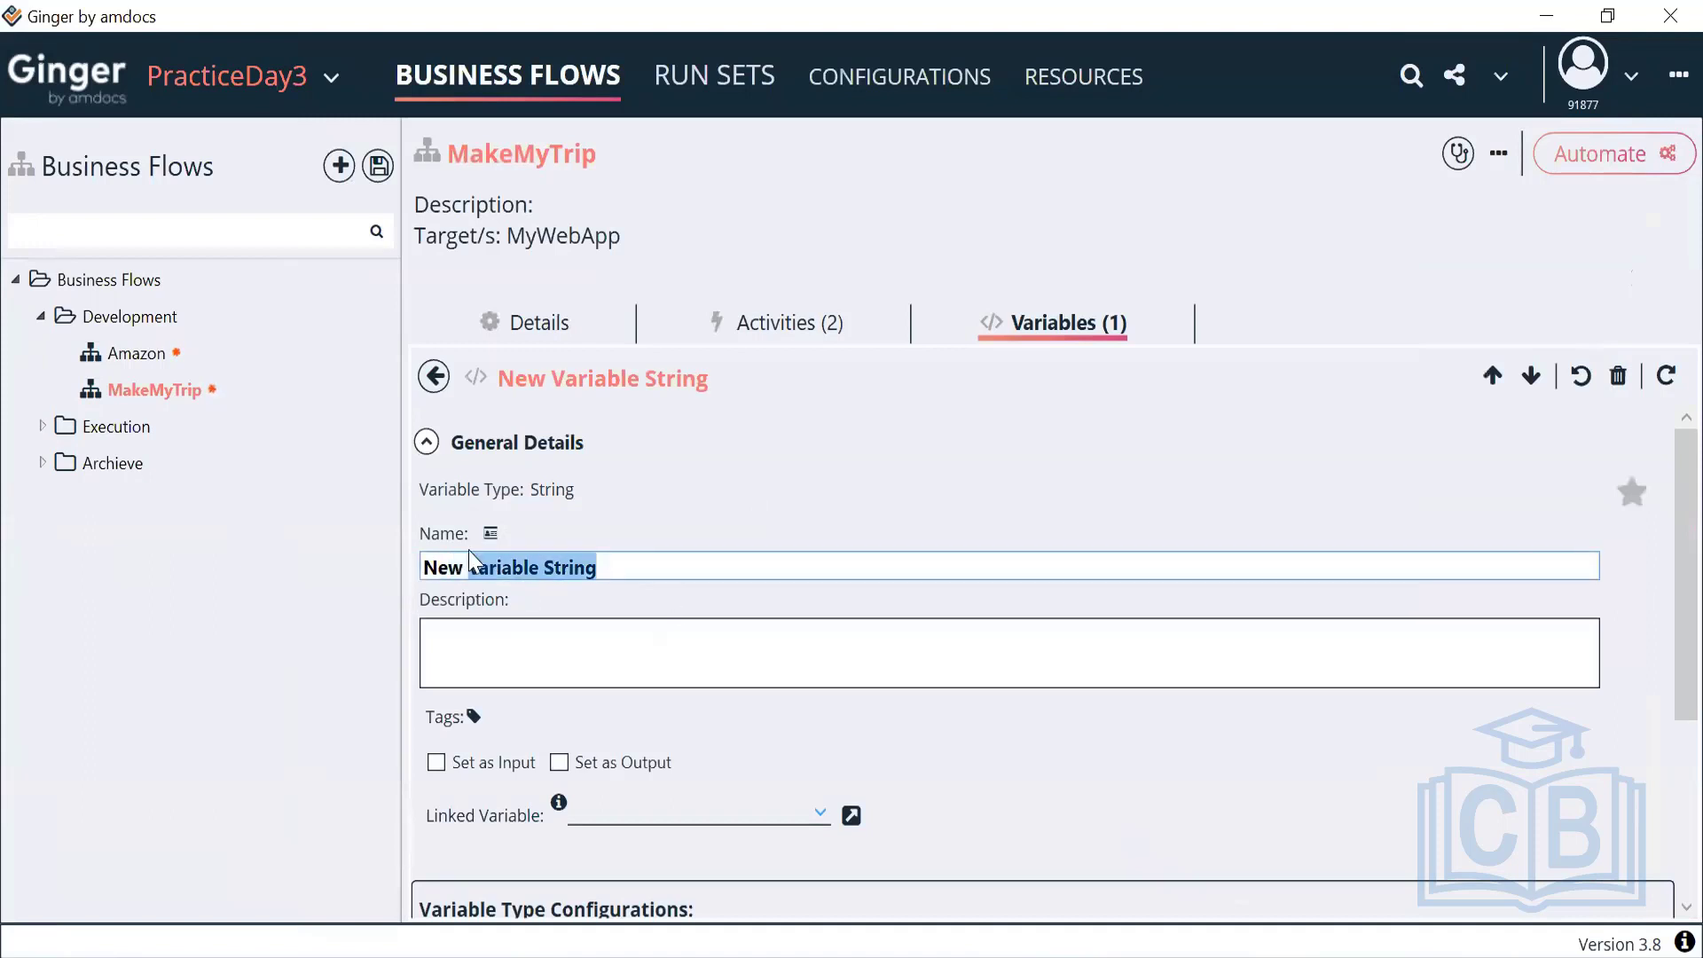
type("BF")
key("BackSpace")
key("BackSpace")
key("BackSpace")
key("BackSpace")
key("BackSpace")
key("BackSpace")
type("BF")
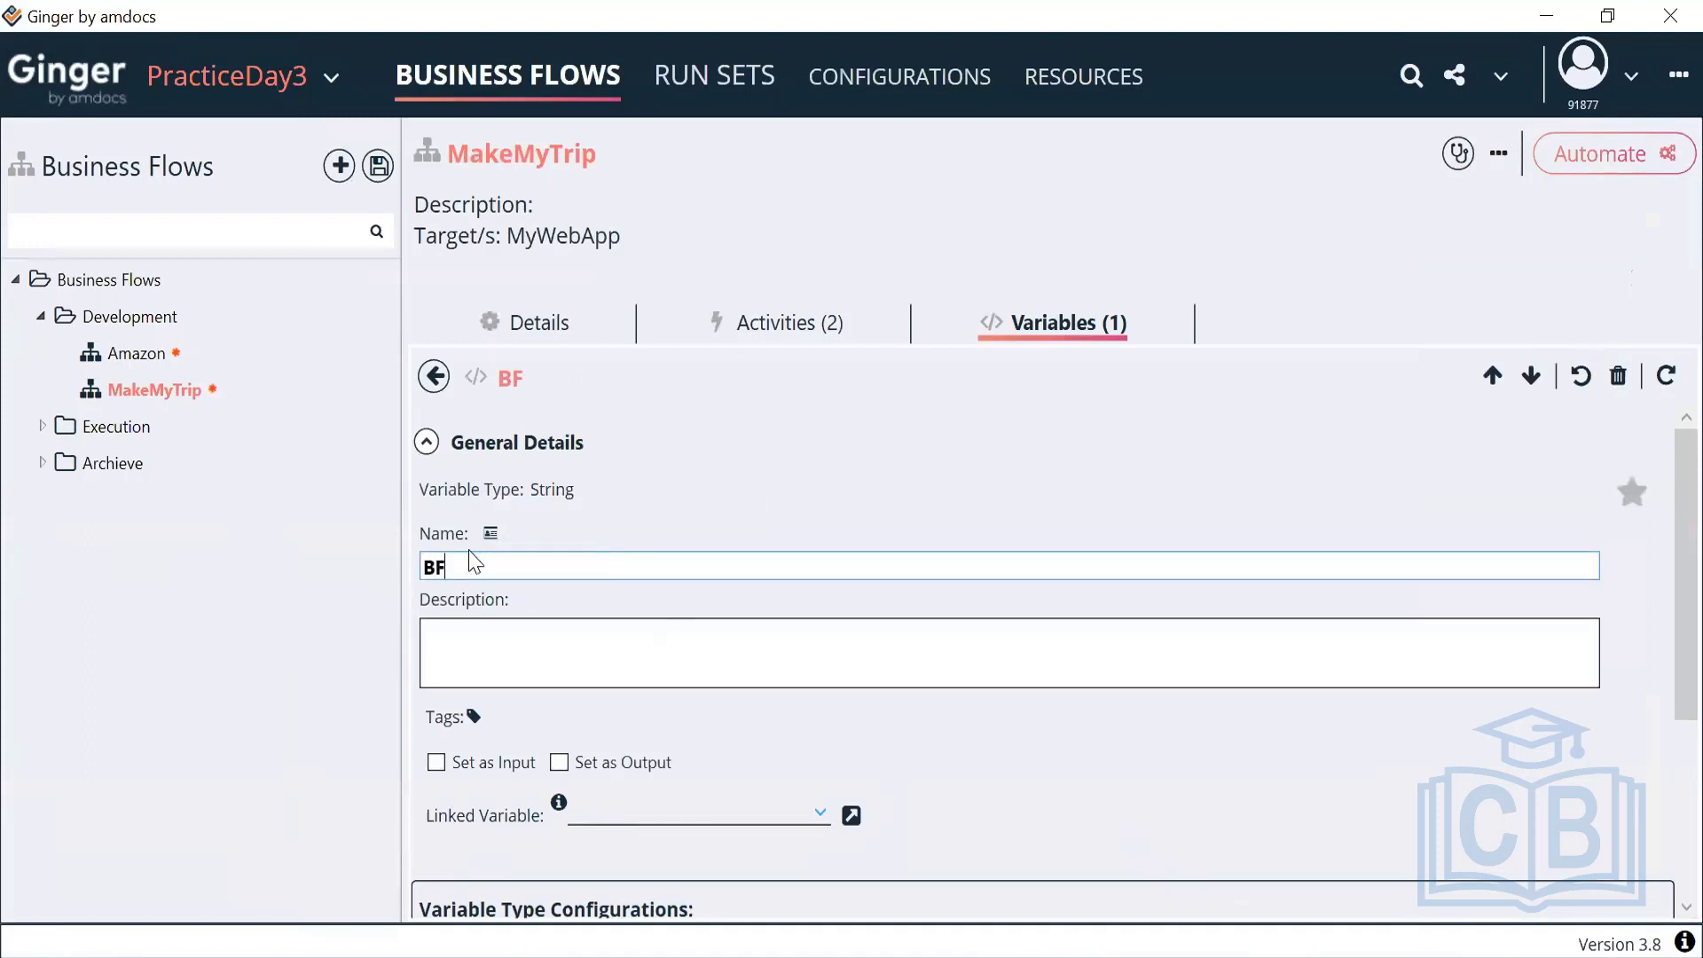
type("_Count")
left_click(433, 374)
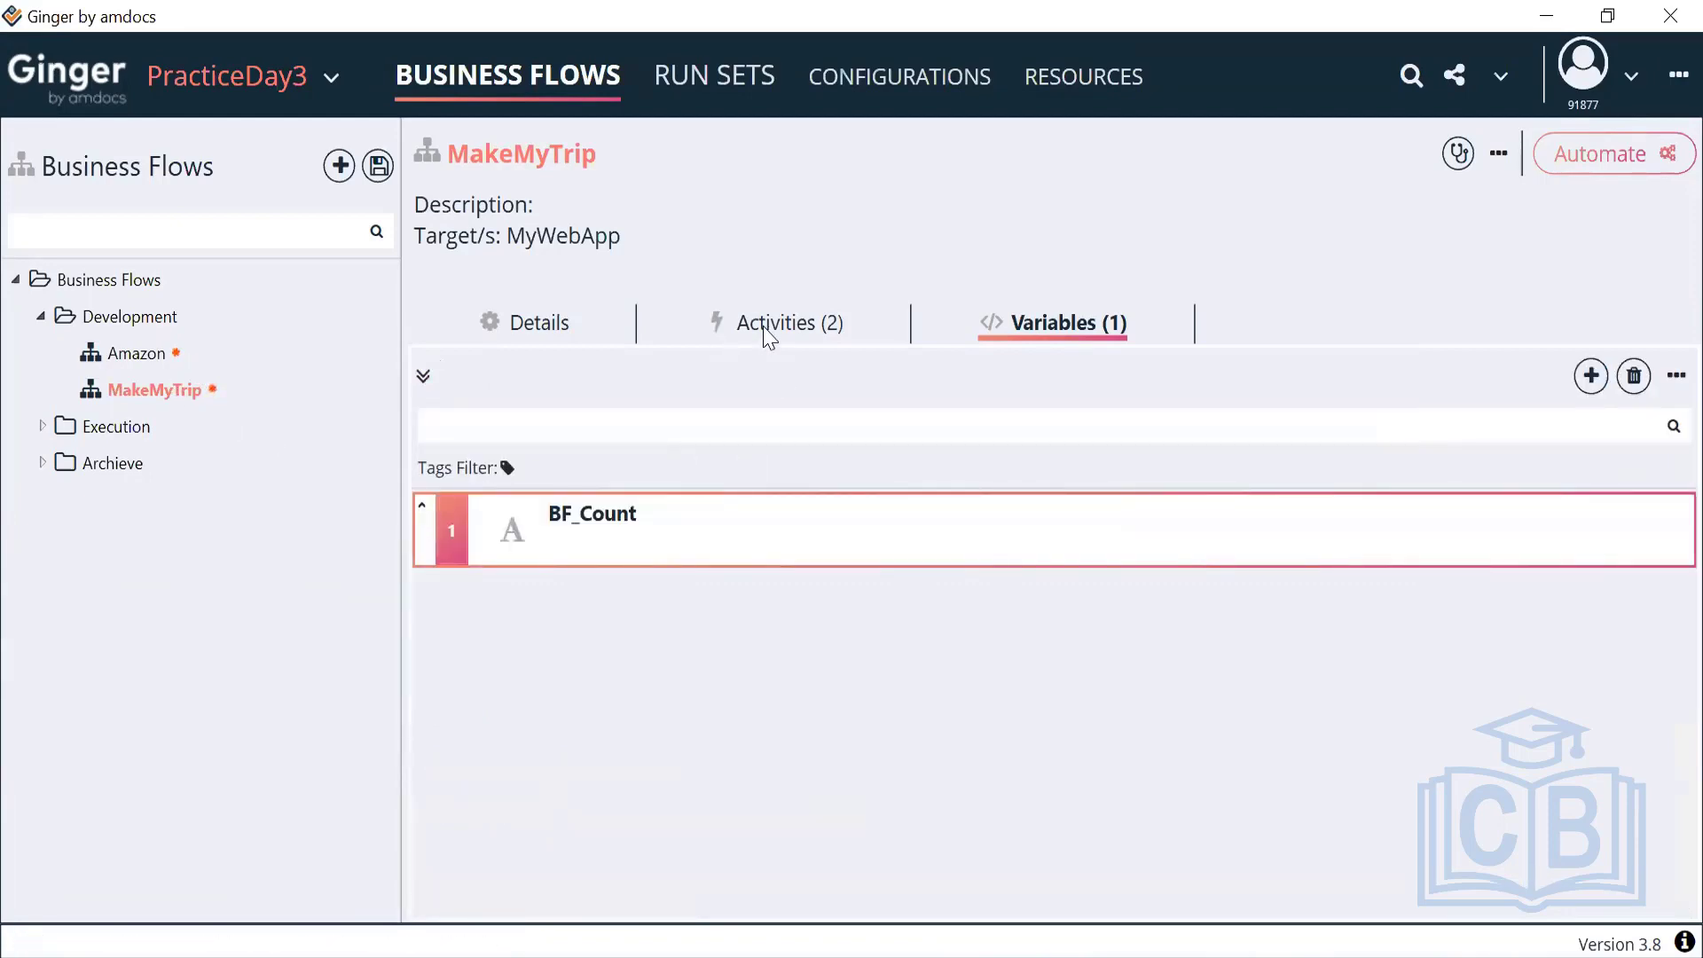
Step: Reopen the MakeMyTrip flow and make Flight Search's "Set Count Variable as 1" action use the BF_Count variable
double_click(173, 390)
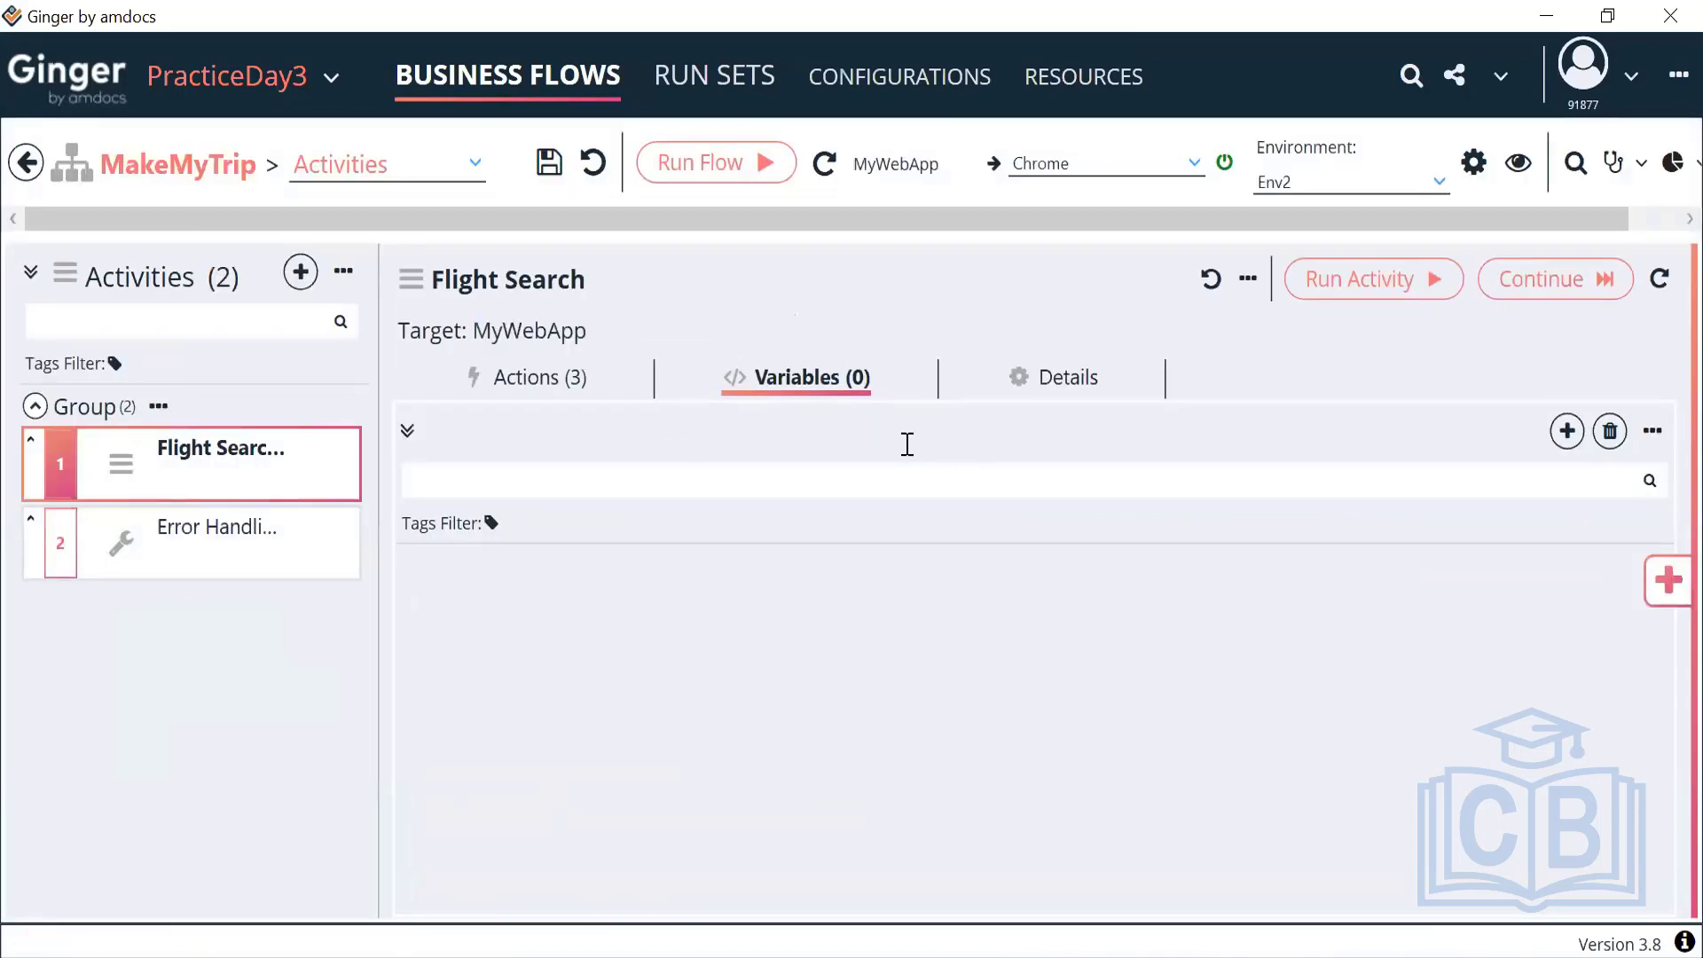
left_click(538, 381)
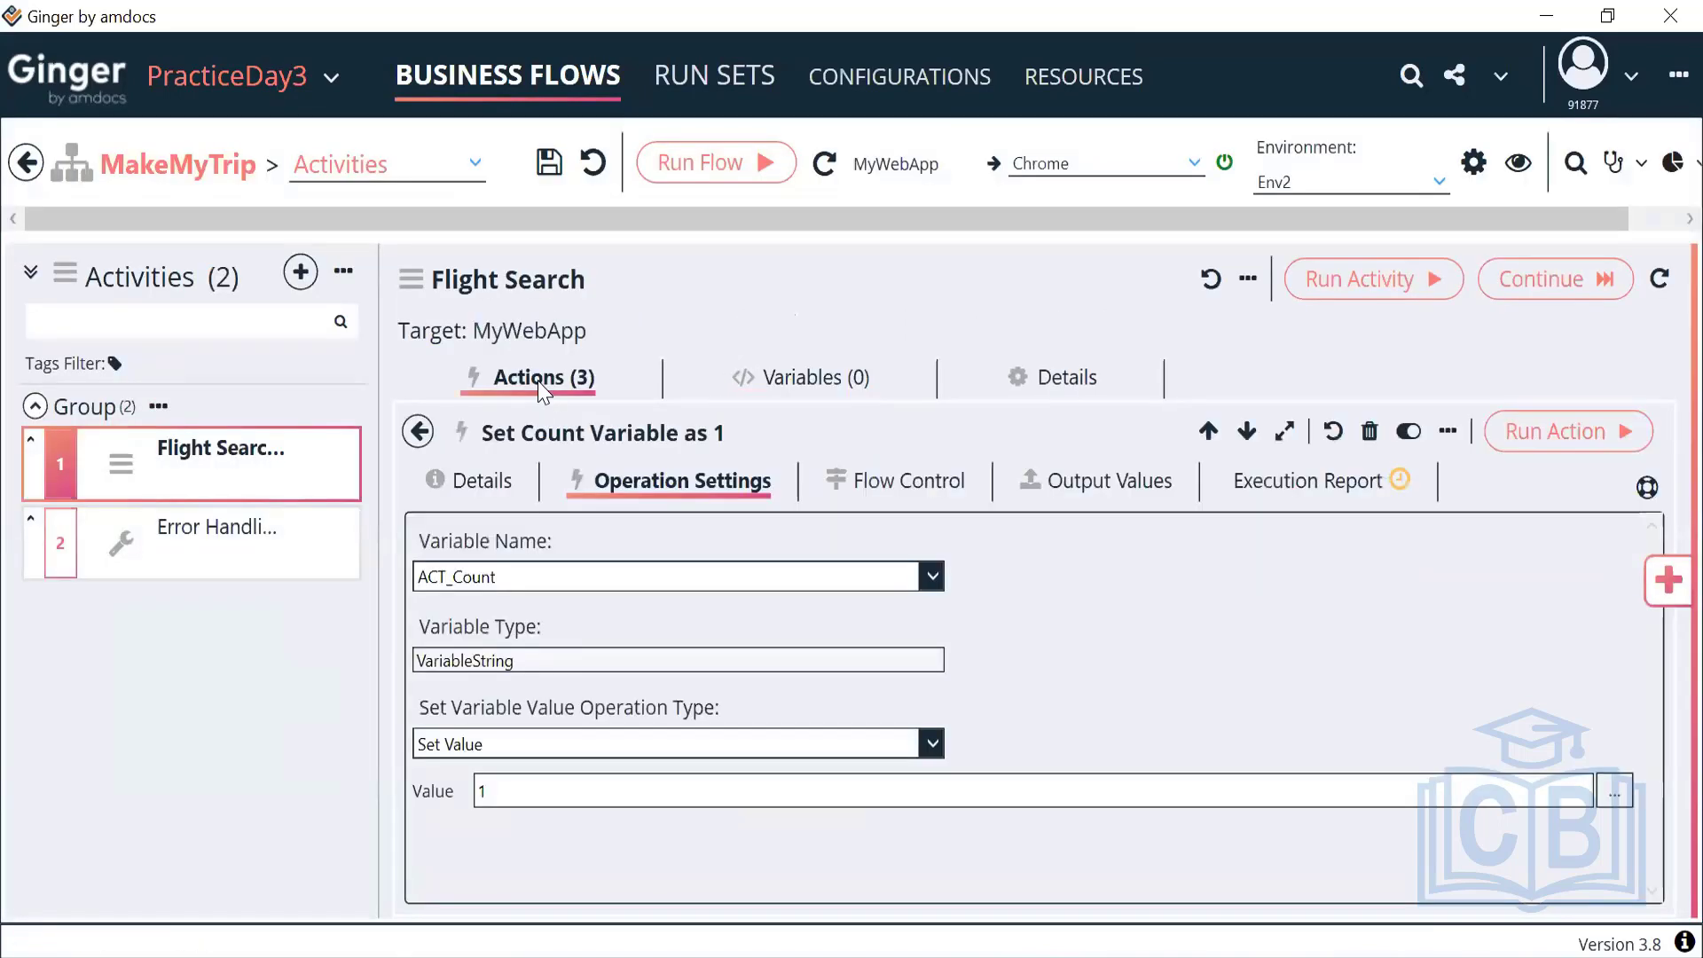
left_click(672, 585)
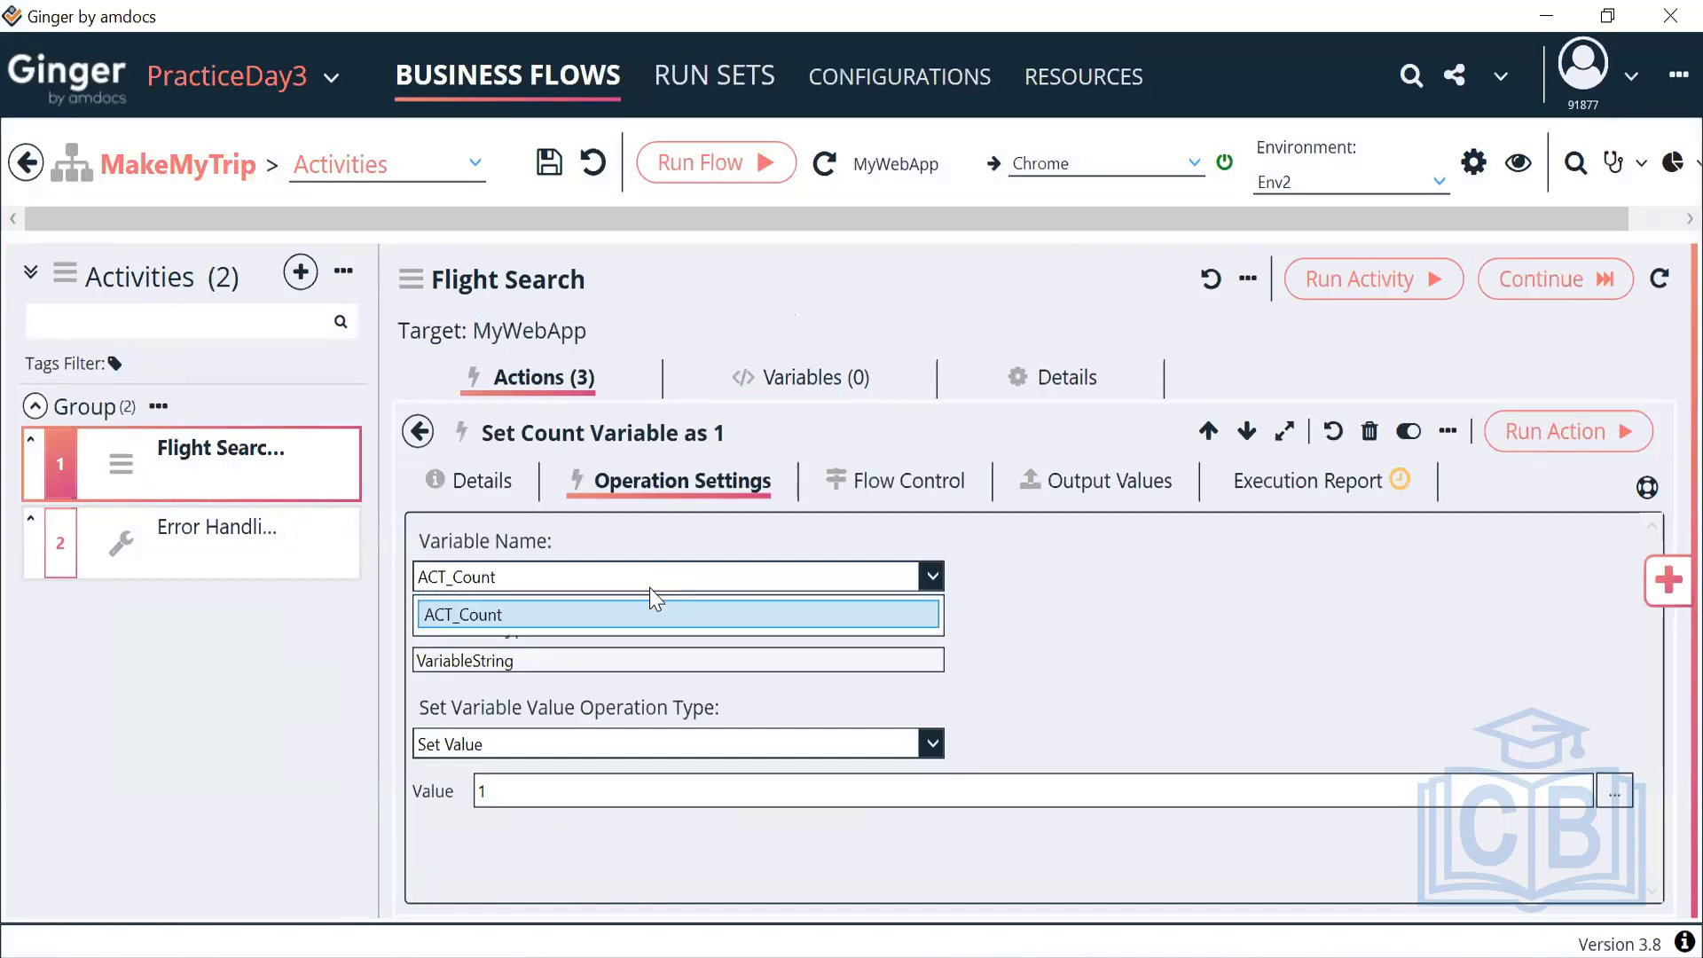
left_click(670, 589)
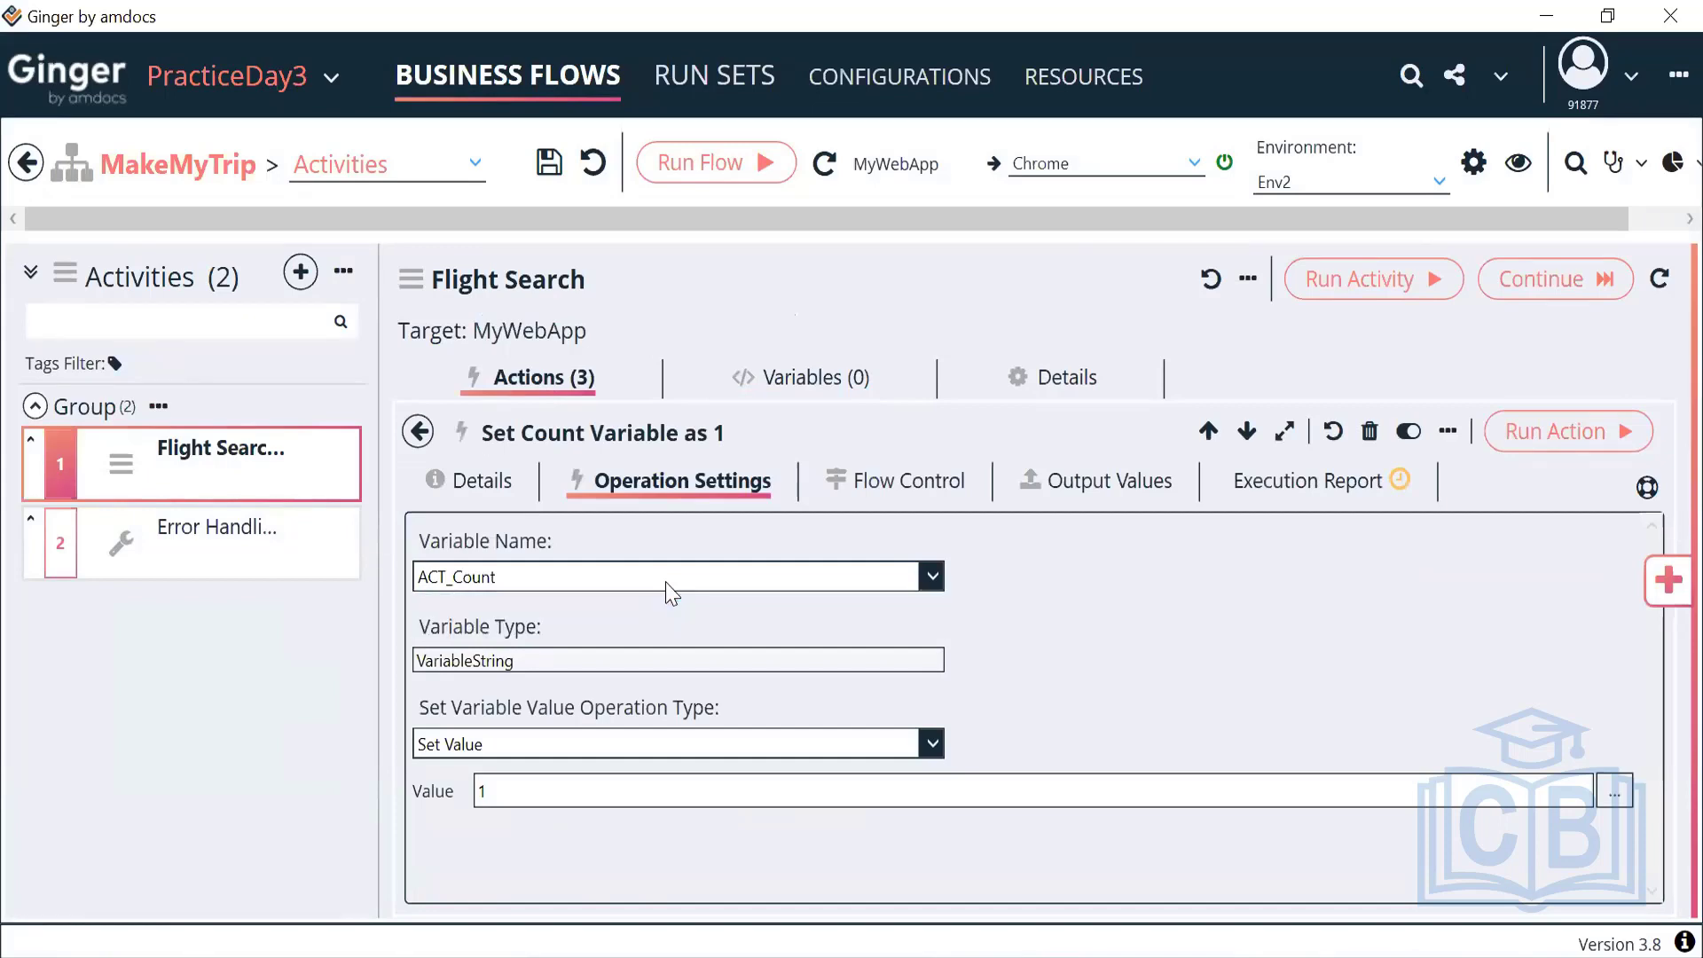
left_click(418, 431)
double_click(732, 634)
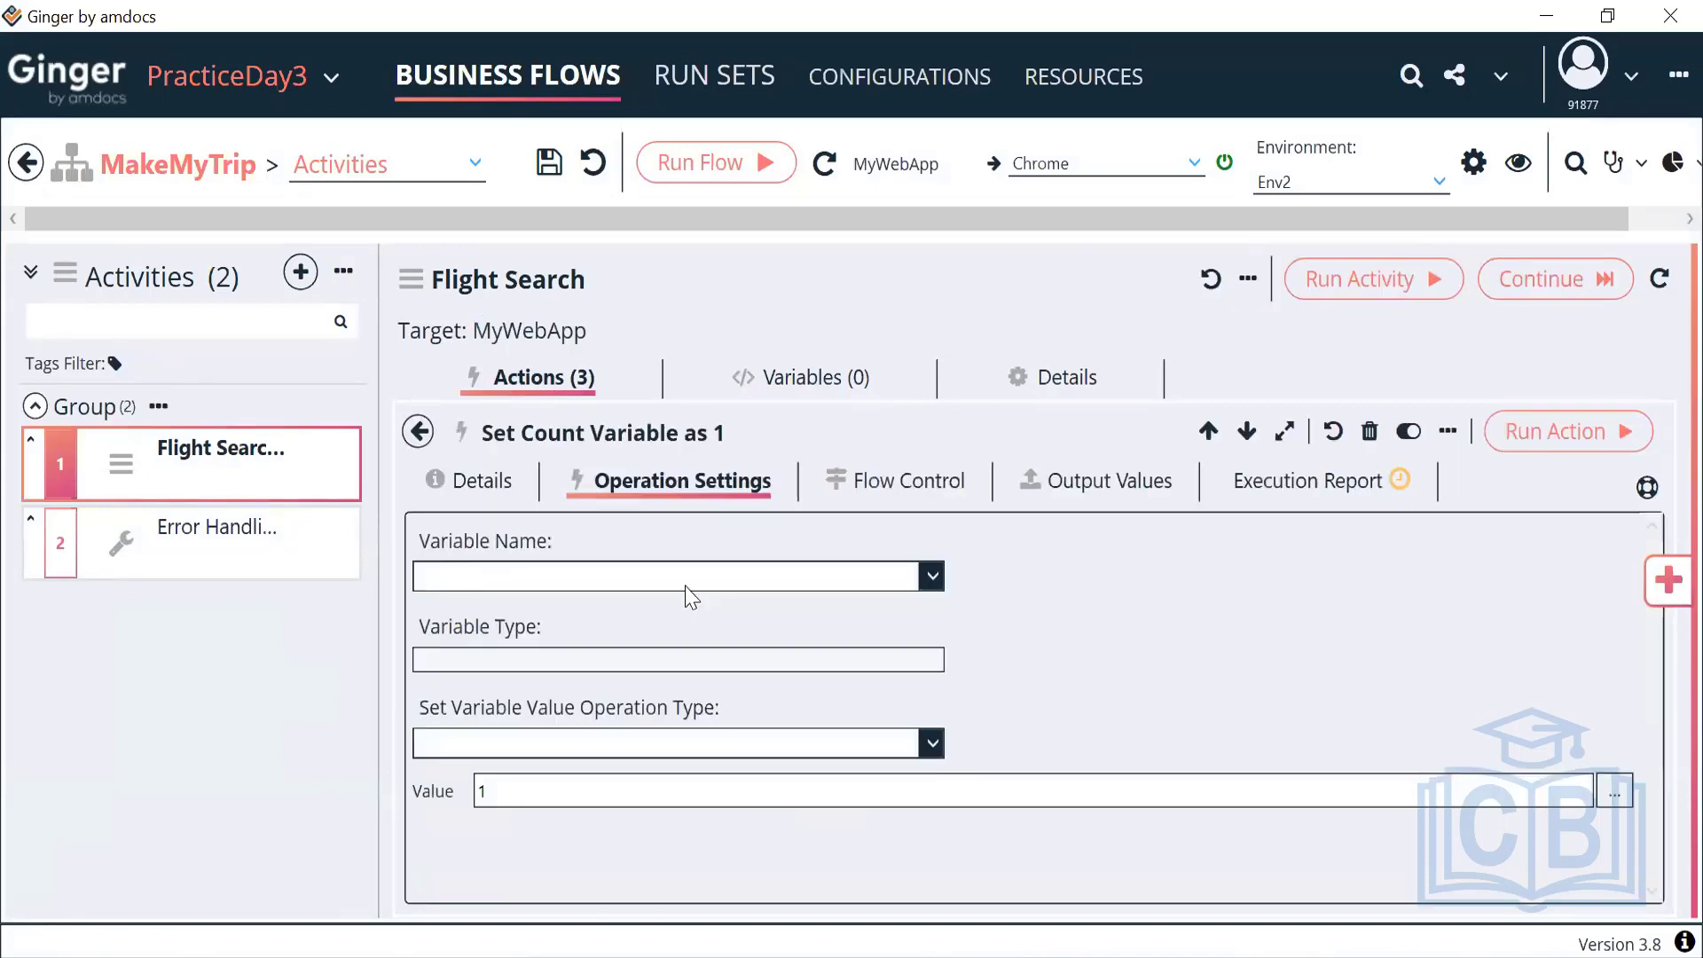
left_click(684, 585)
left_click(519, 614)
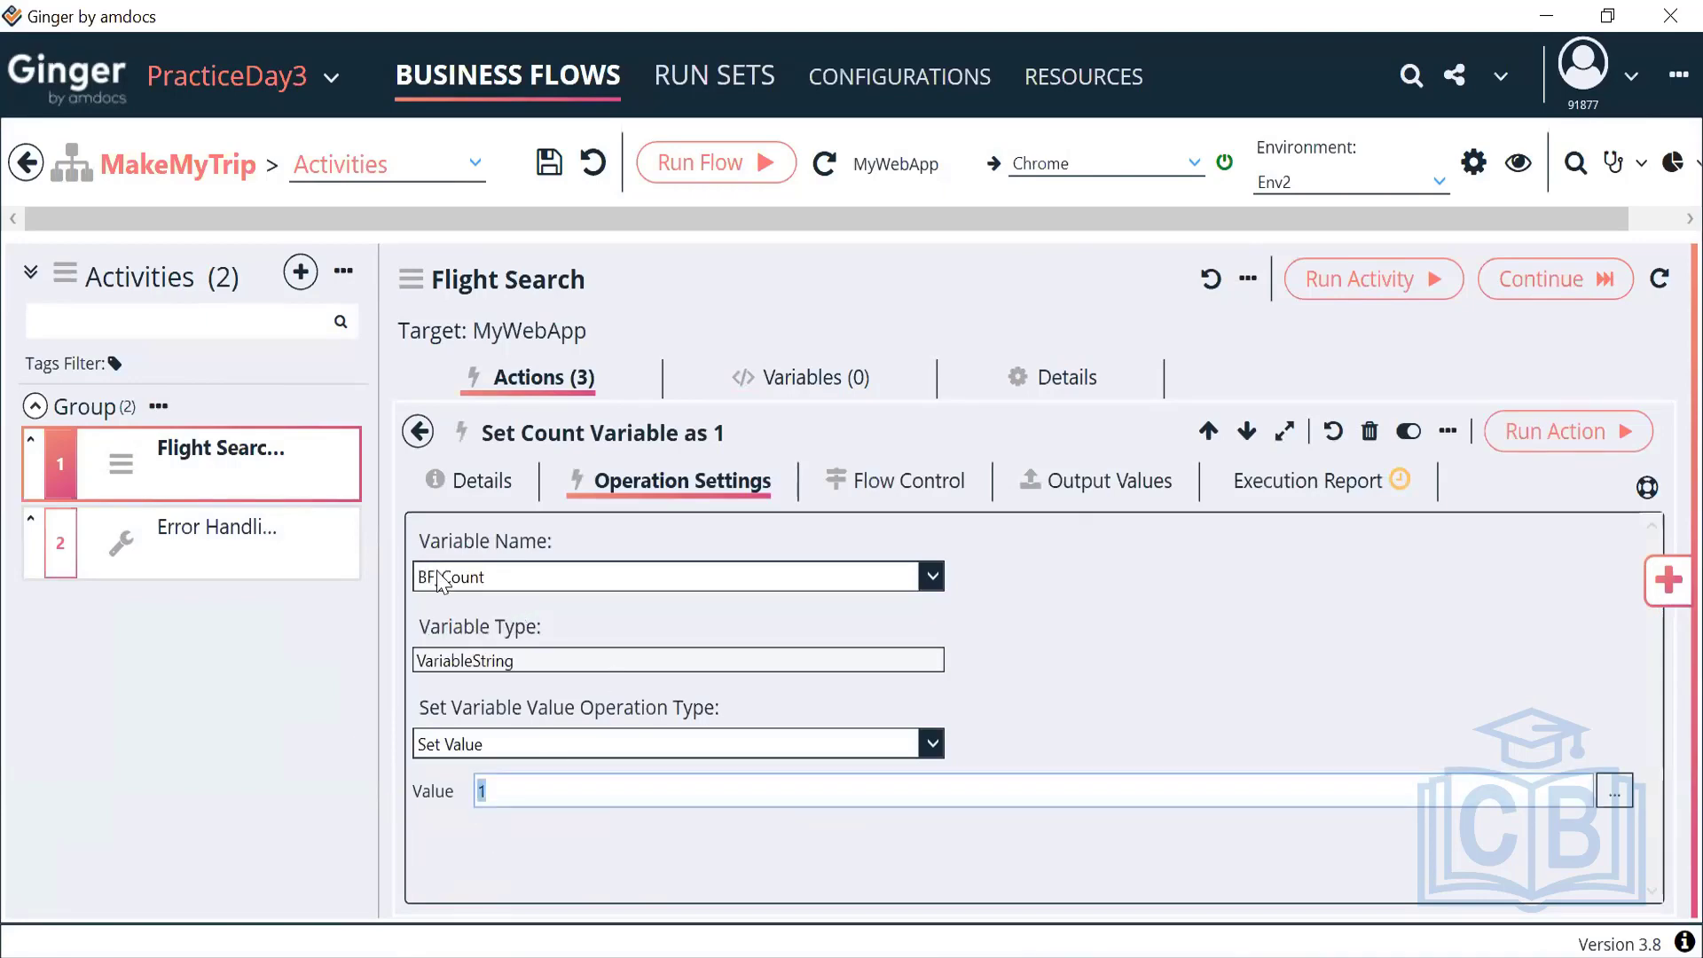
left_click(418, 431)
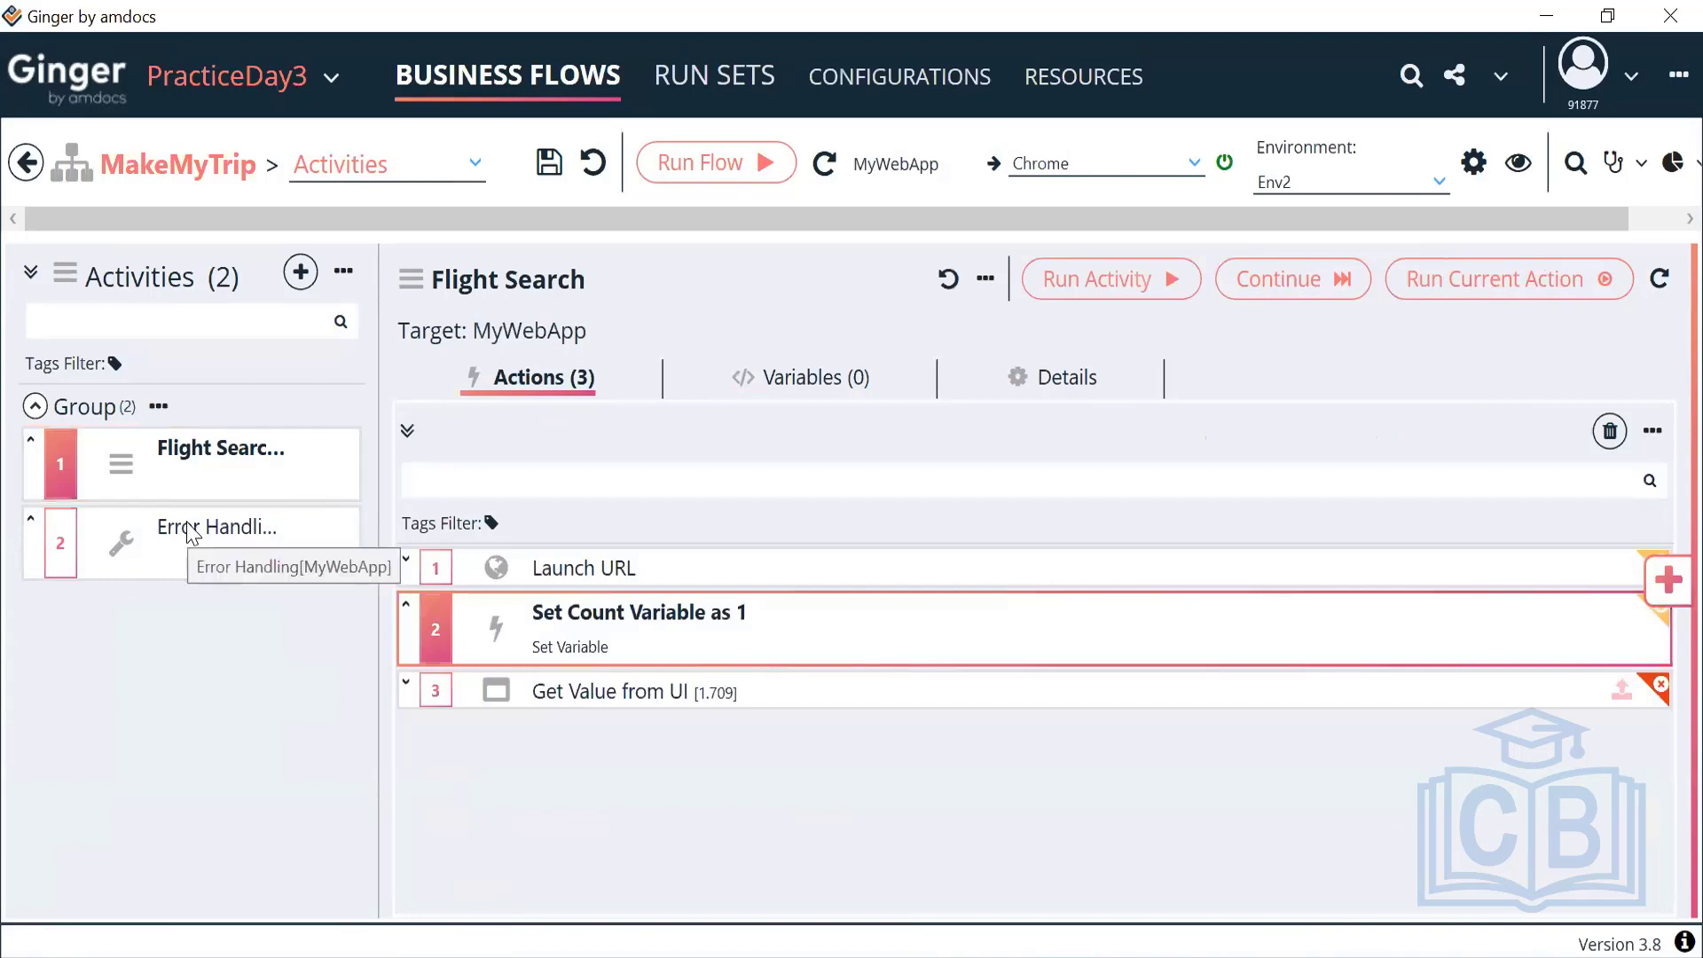
Step: Configure the Error Handling activity's Set Variable Action to set BF_Count to 2
left_click(190, 532)
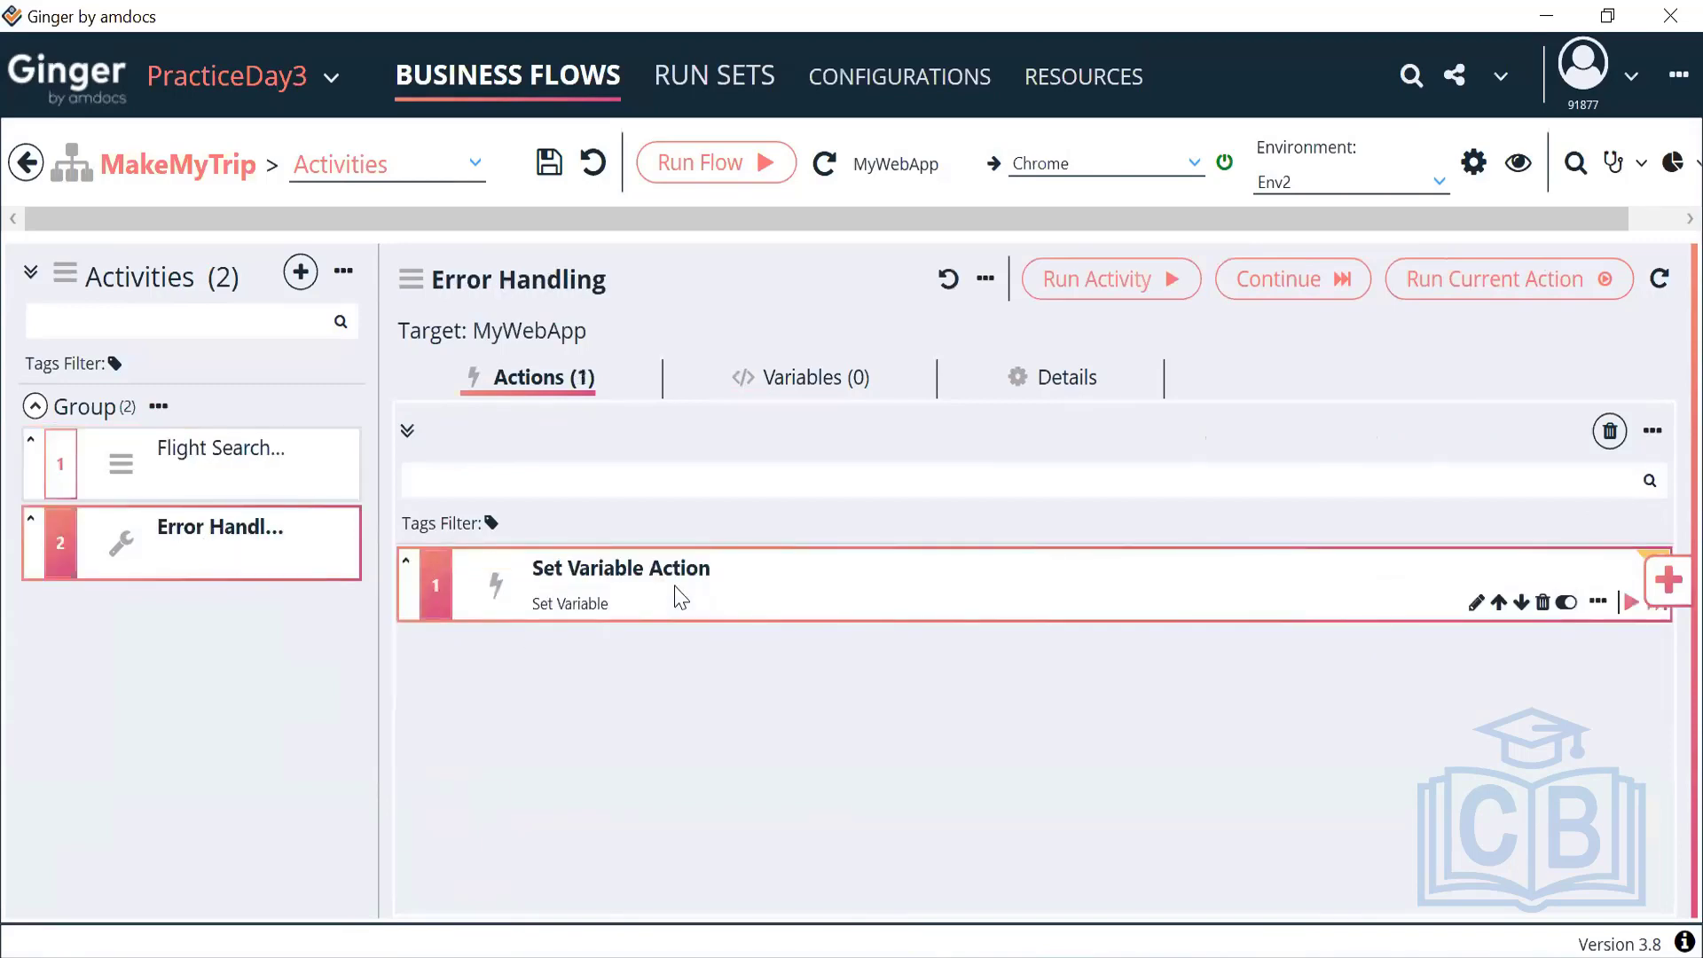
double_click(677, 590)
left_click(549, 575)
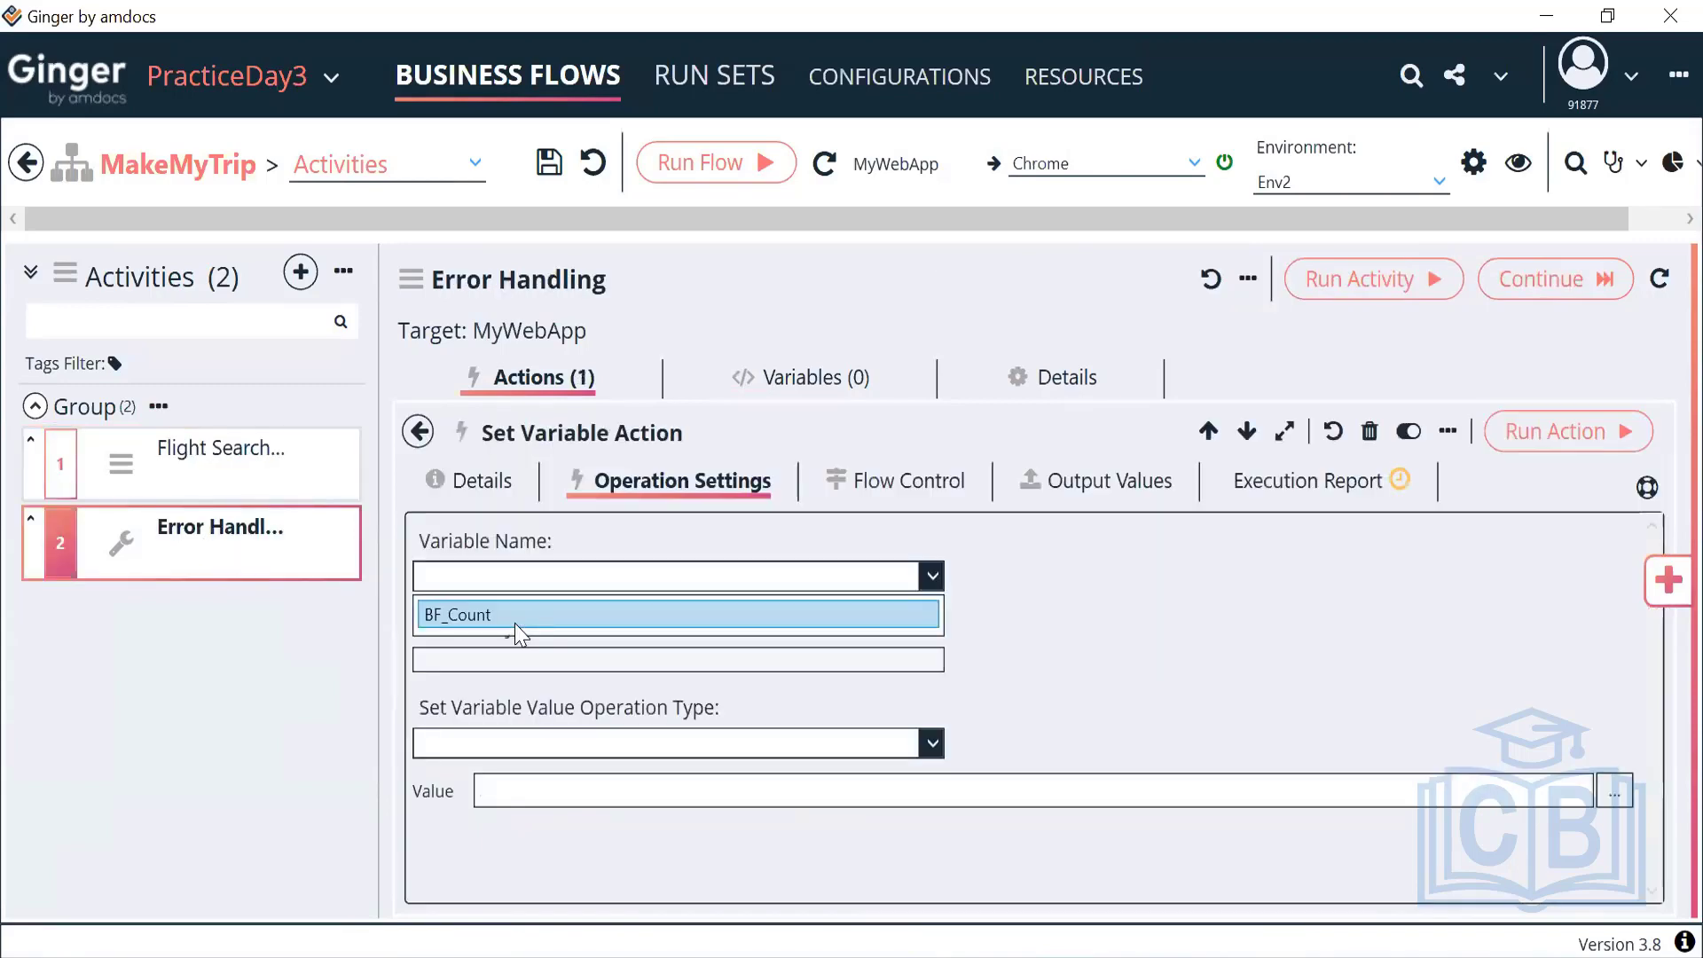
left_click(517, 615)
left_click(549, 793)
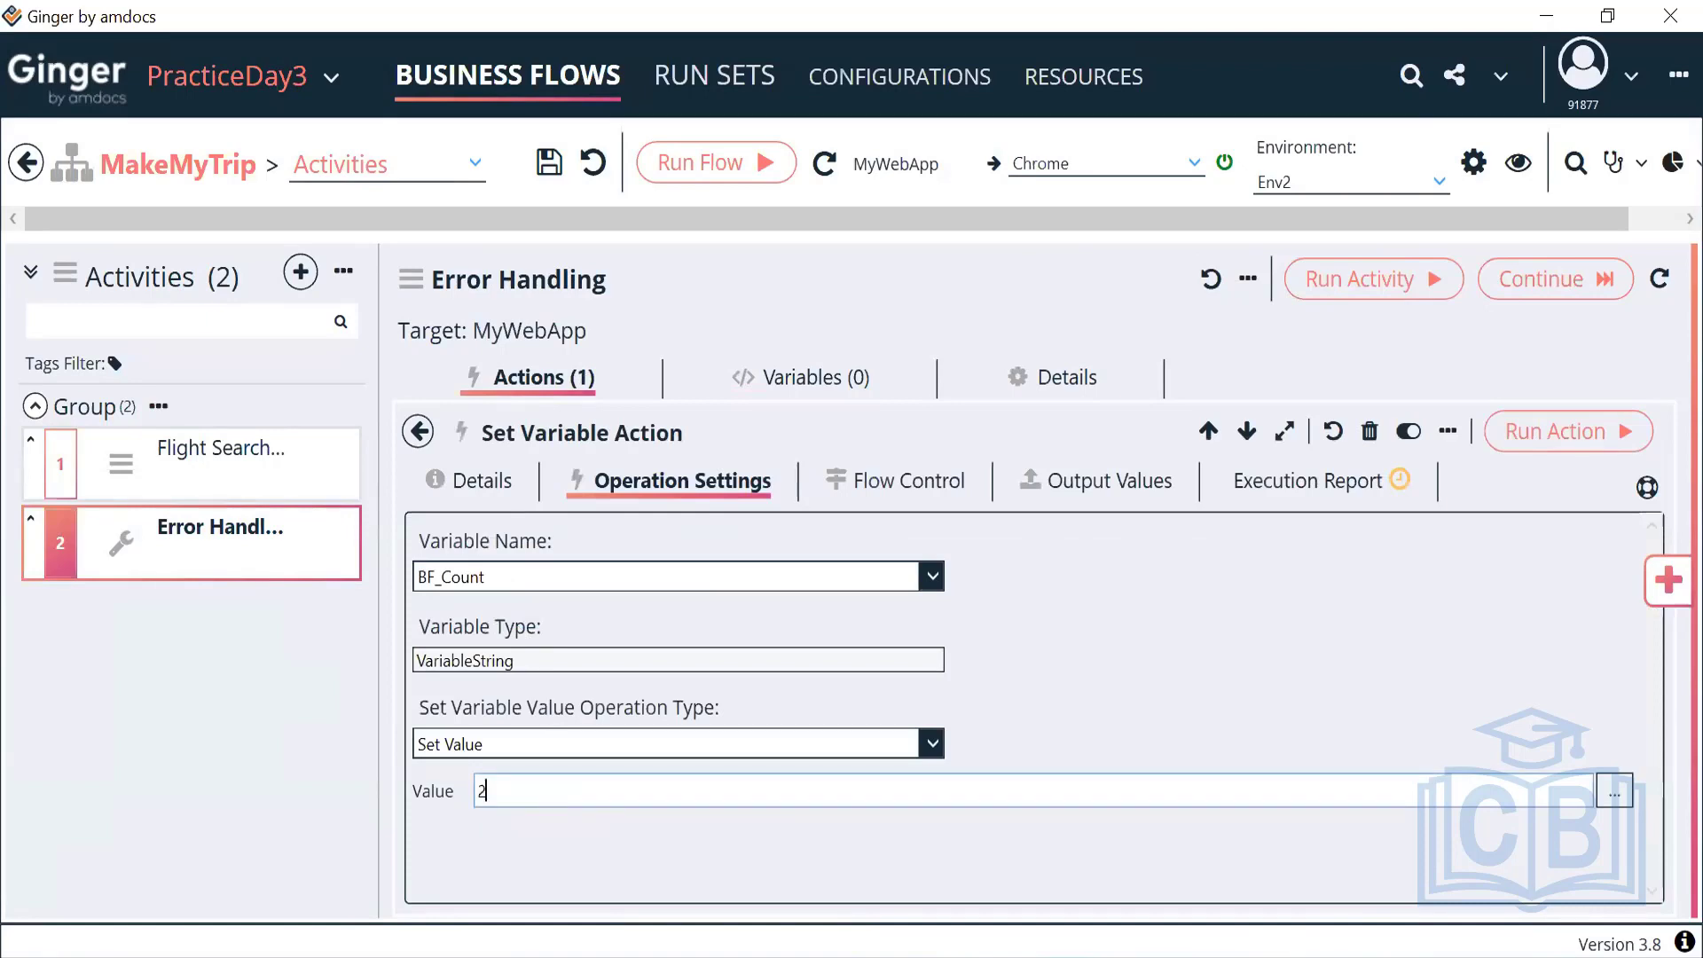
left_click(418, 432)
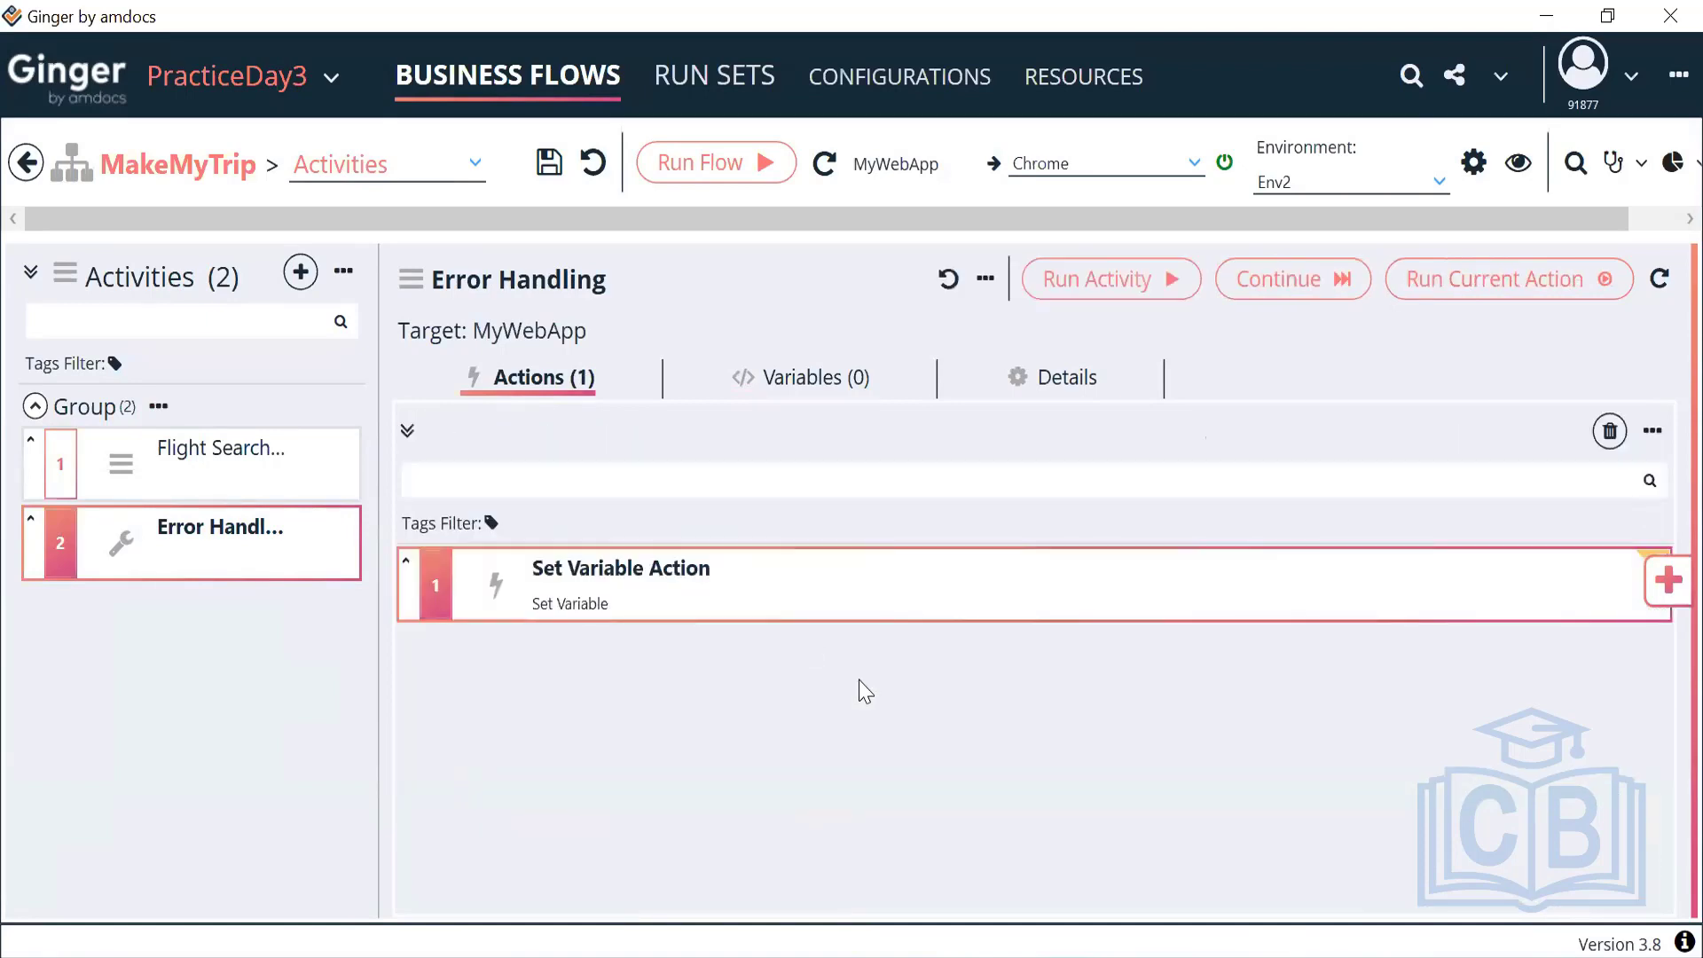
Step: Change the Error Handling action's description to "Set Count Variable to 2" and return to the action list
mouse_move(831, 585)
double_click(770, 587)
left_click(471, 484)
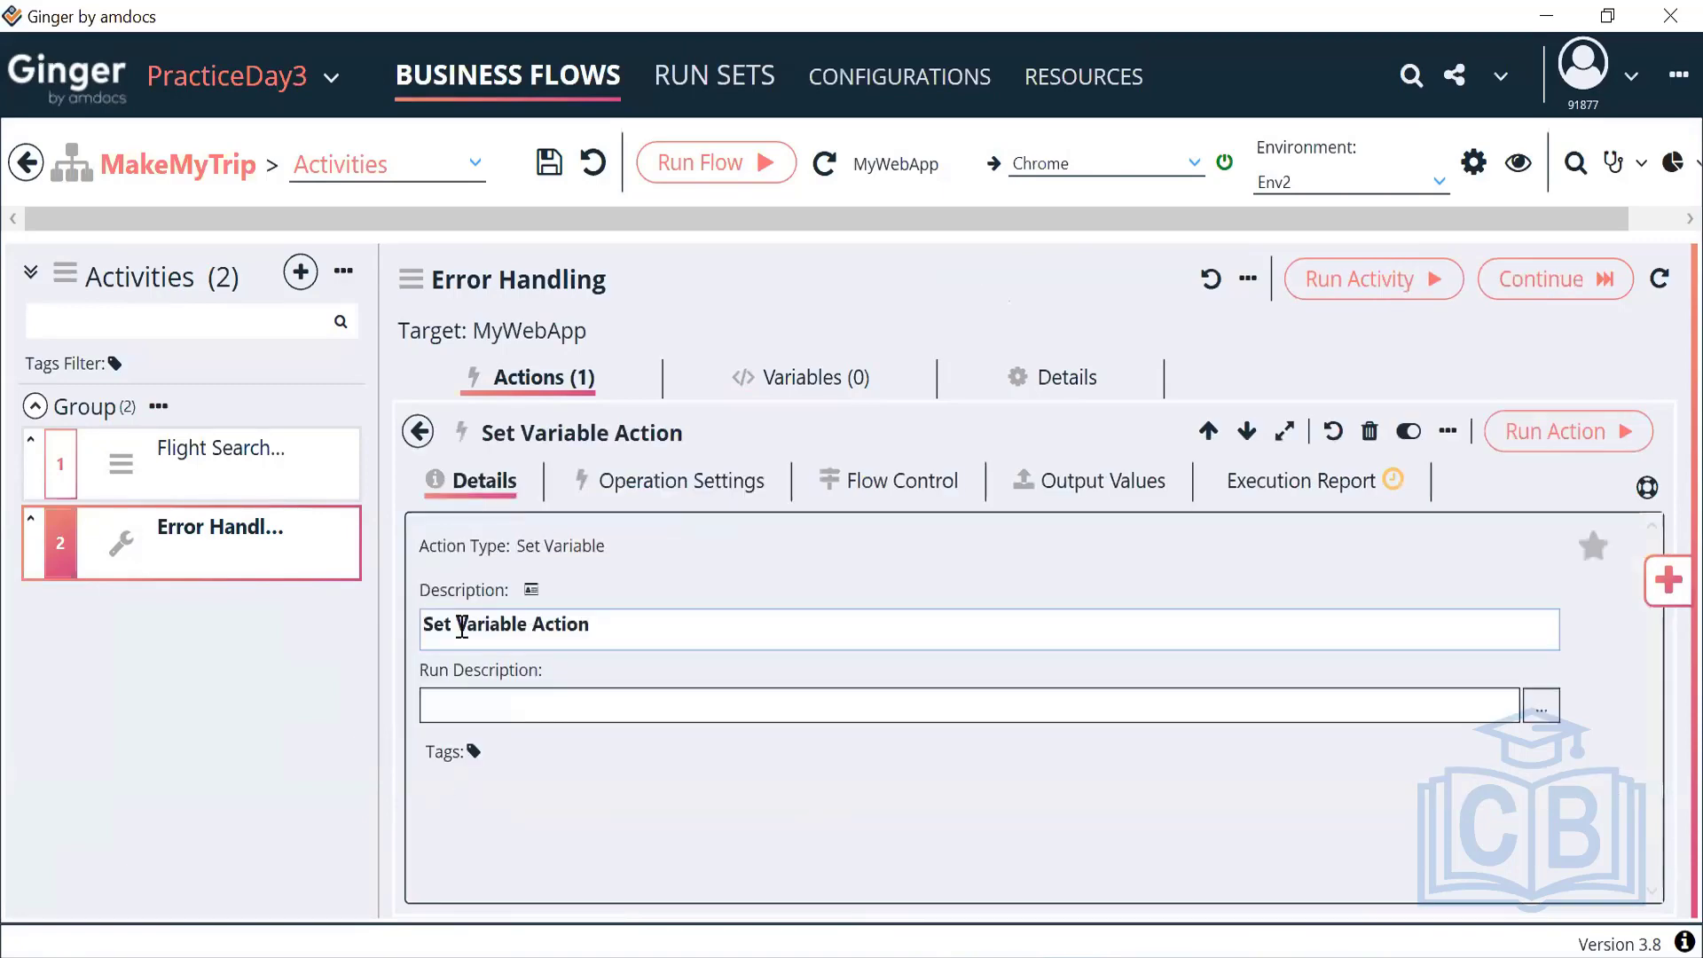
left_click_drag(456, 625, 680, 623)
type("Count")
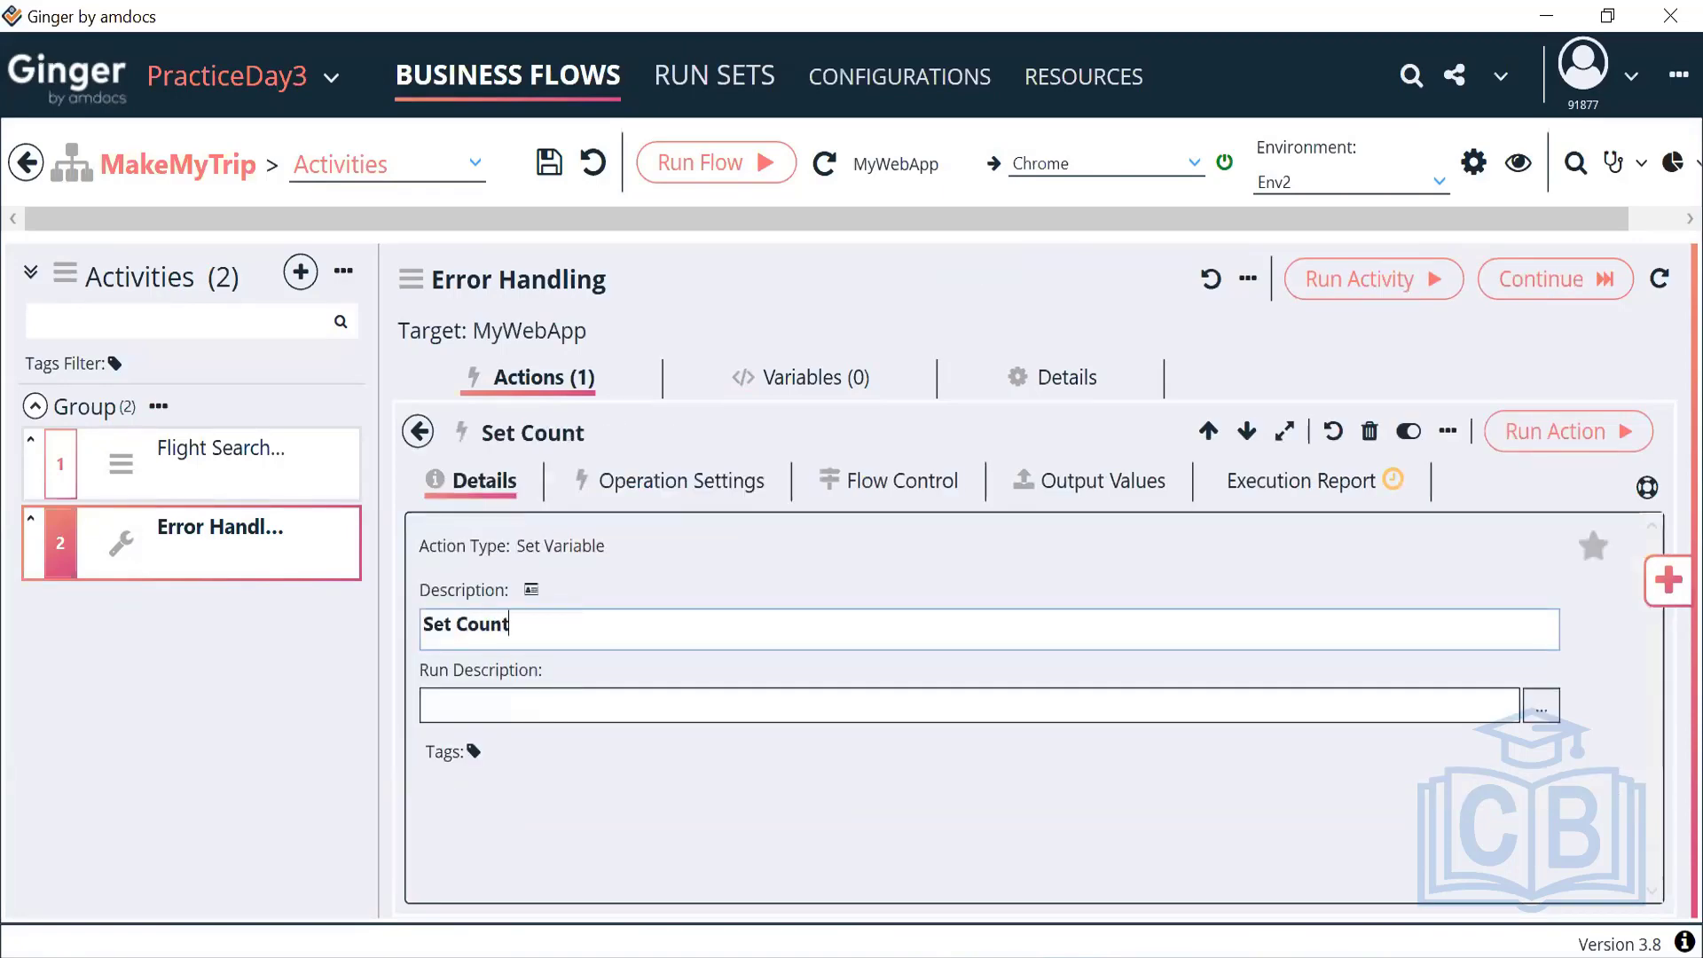
type(" Variable to @")
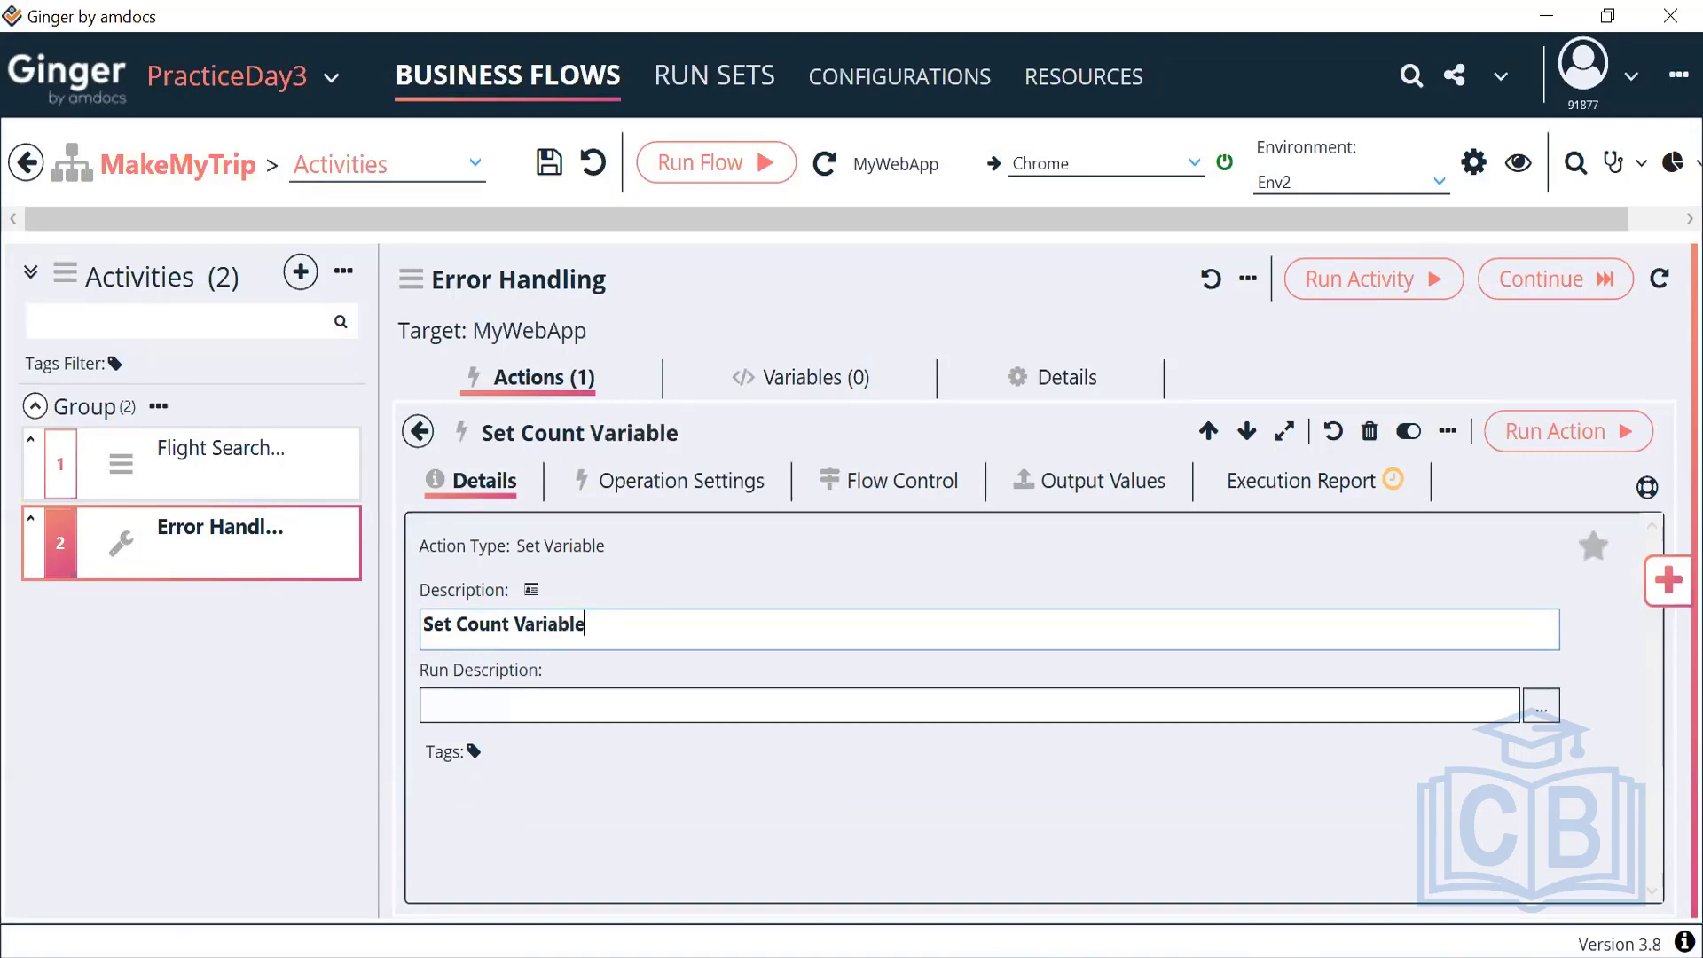
key("BackSpace")
type("2")
left_click(419, 431)
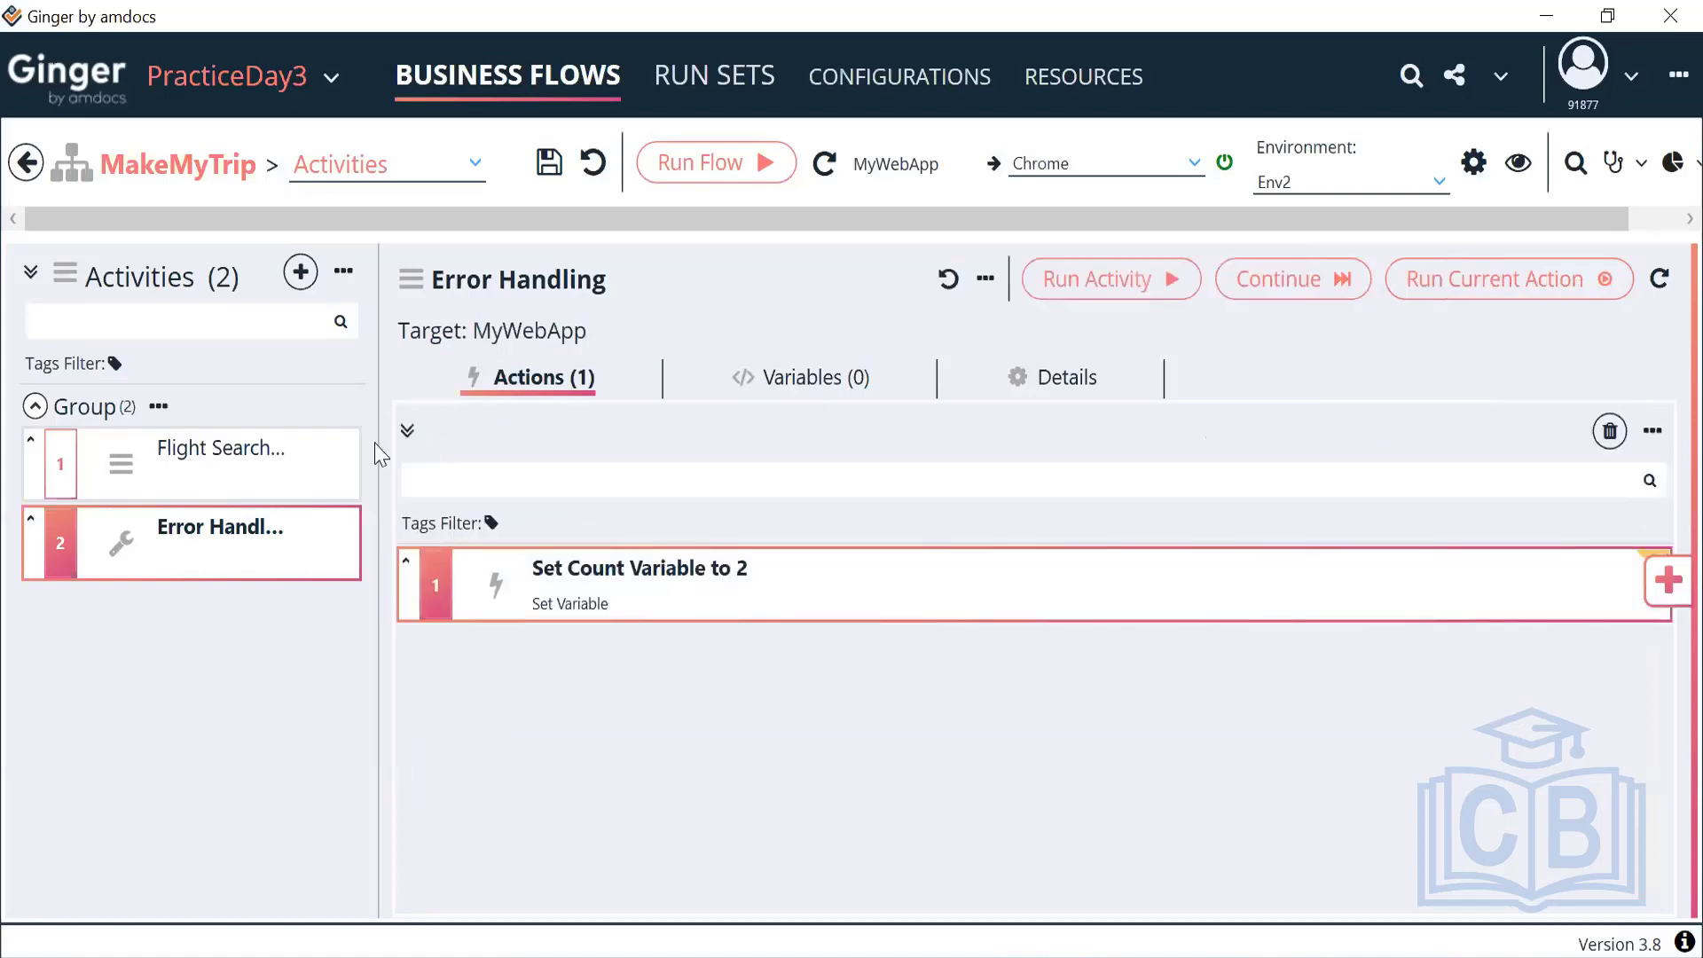
Step: Review the actions in Flight Search and Error Handling, and run the Flight Search activity
left_click(182, 476)
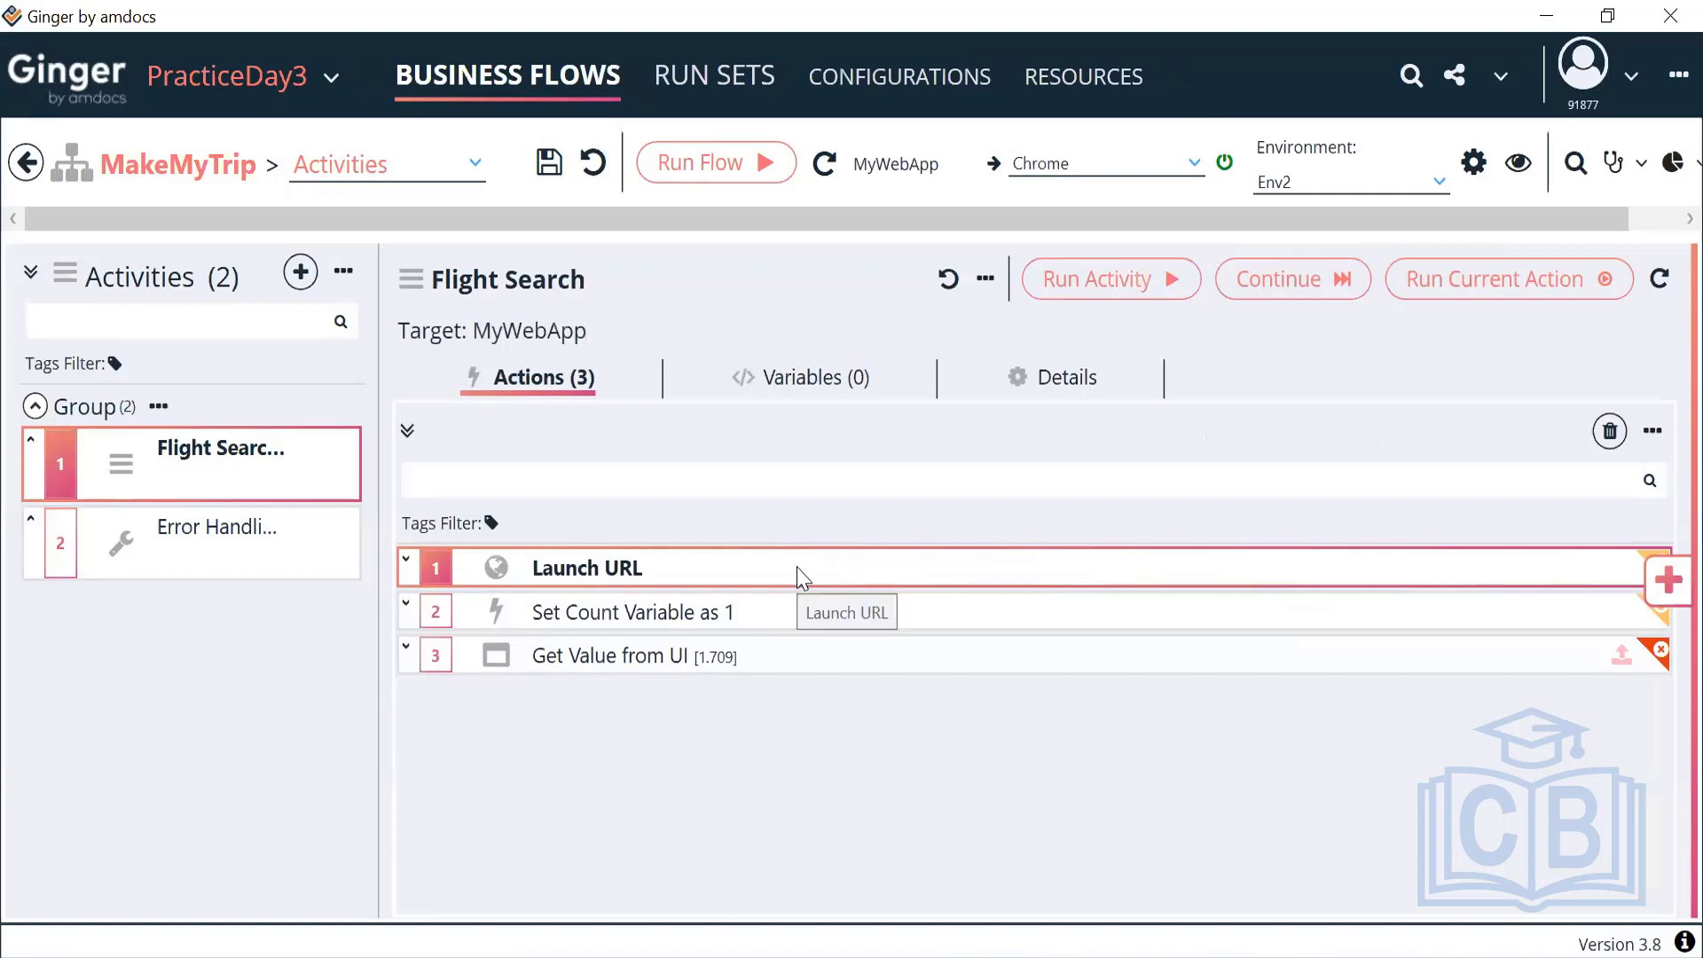
left_click(778, 611)
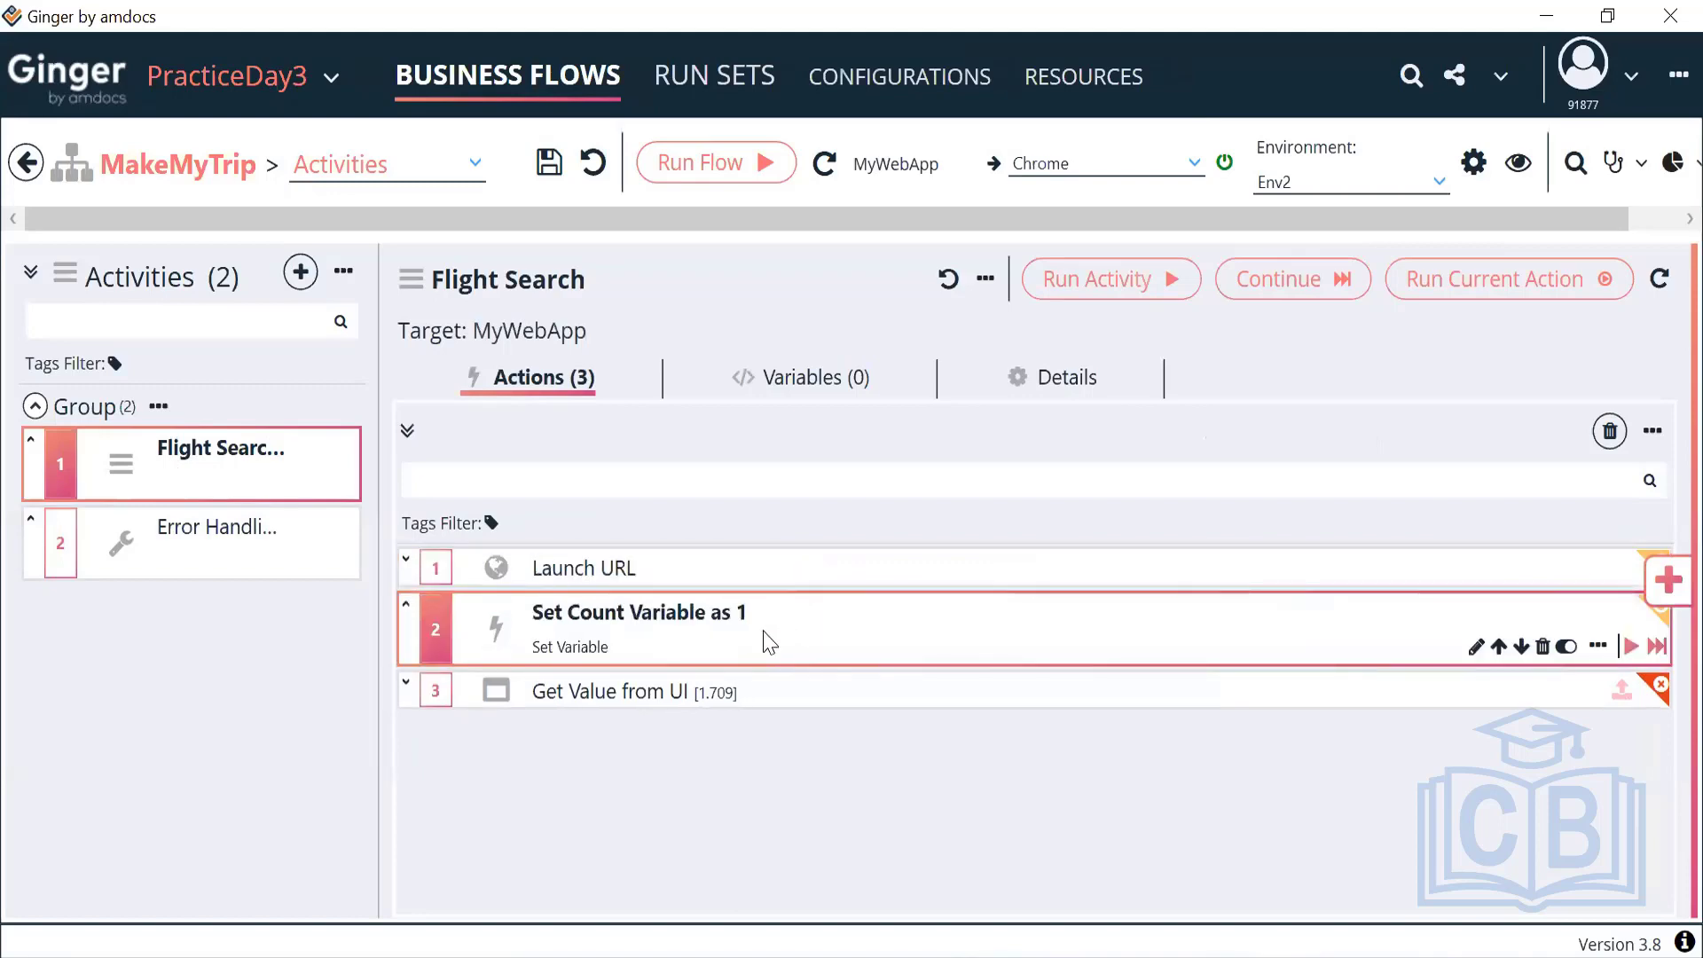
left_click(715, 691)
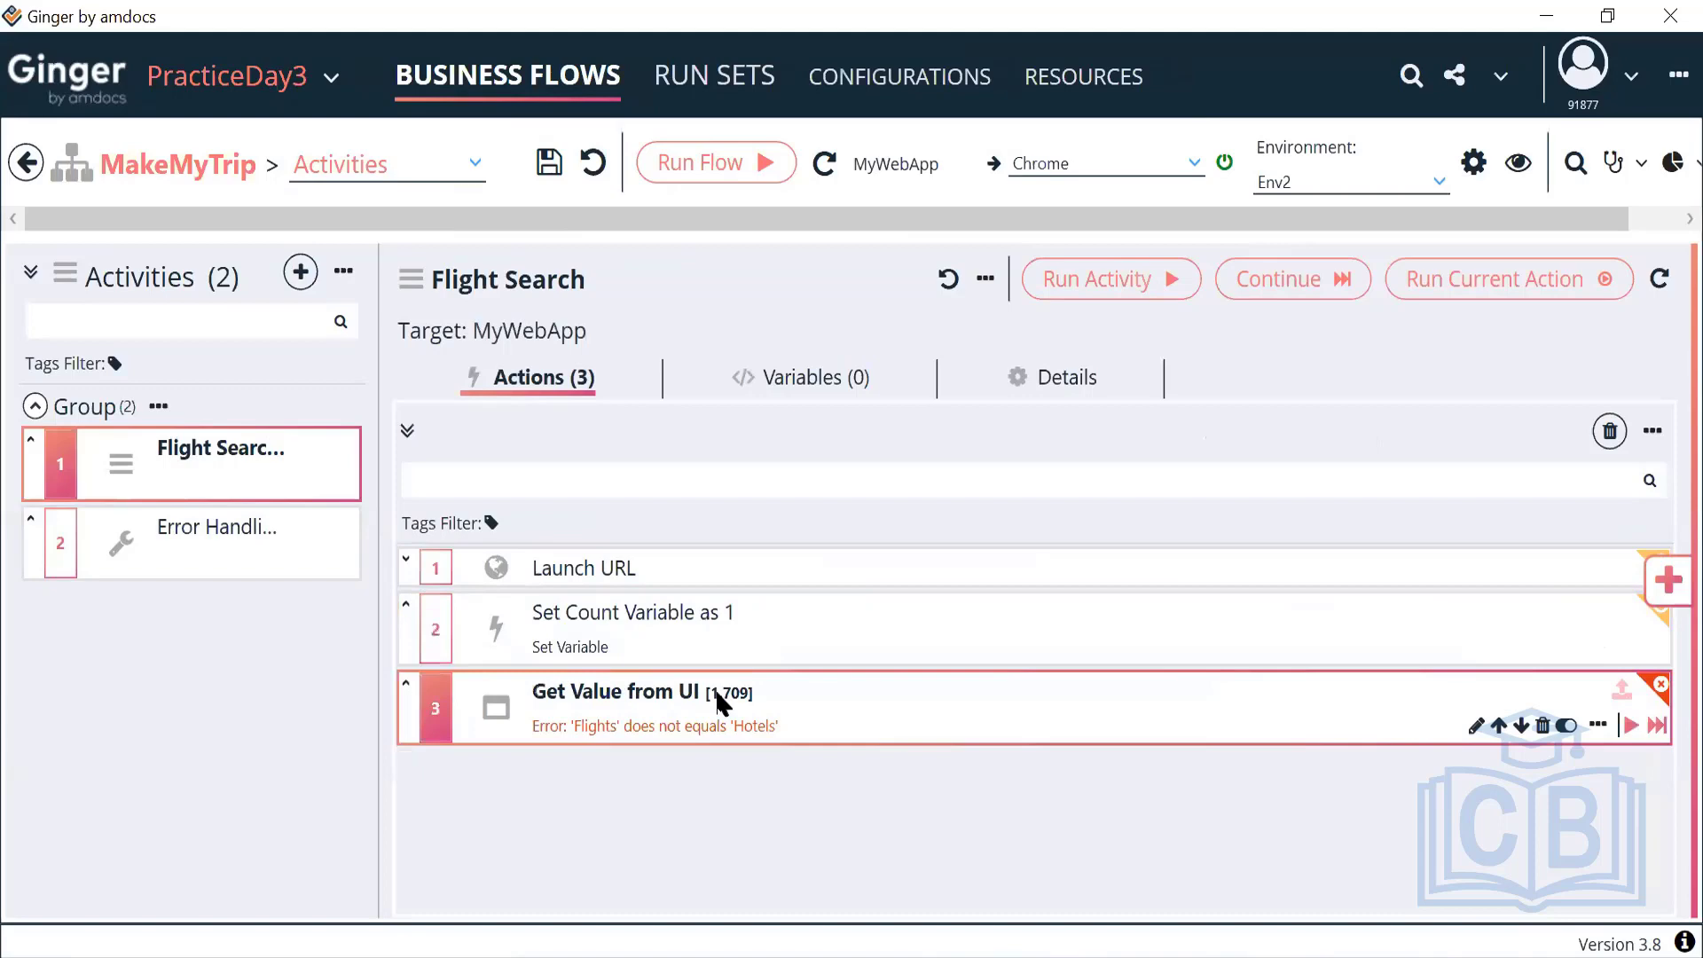
left_click(160, 560)
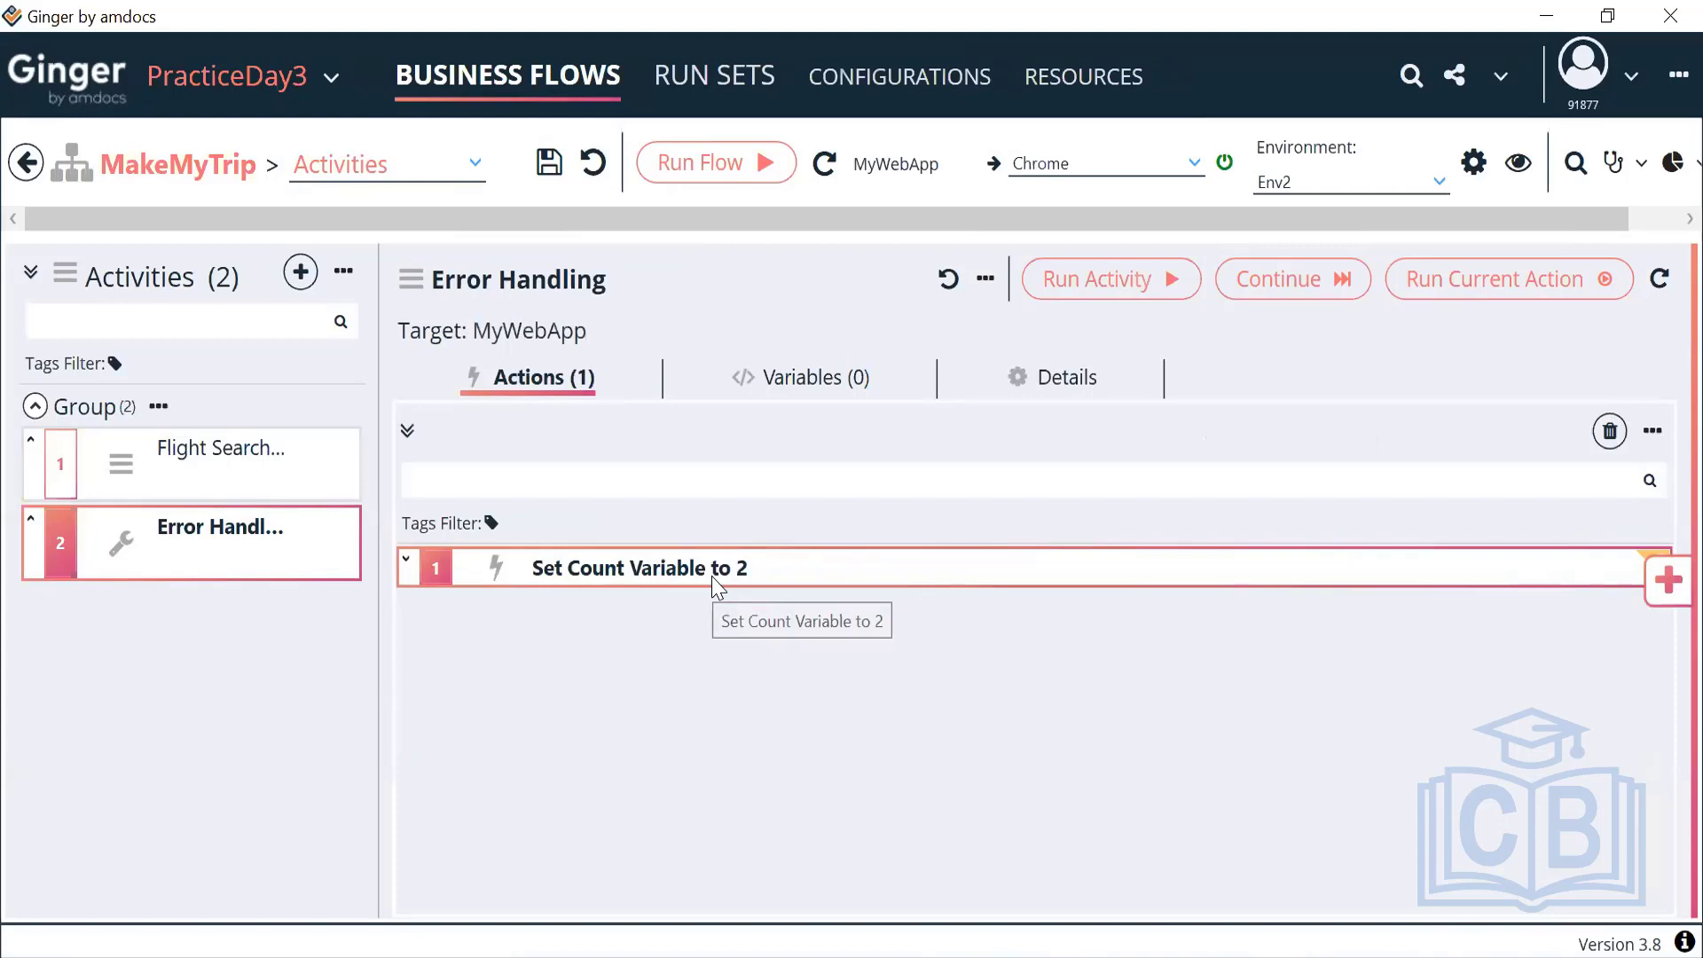
left_click(204, 470)
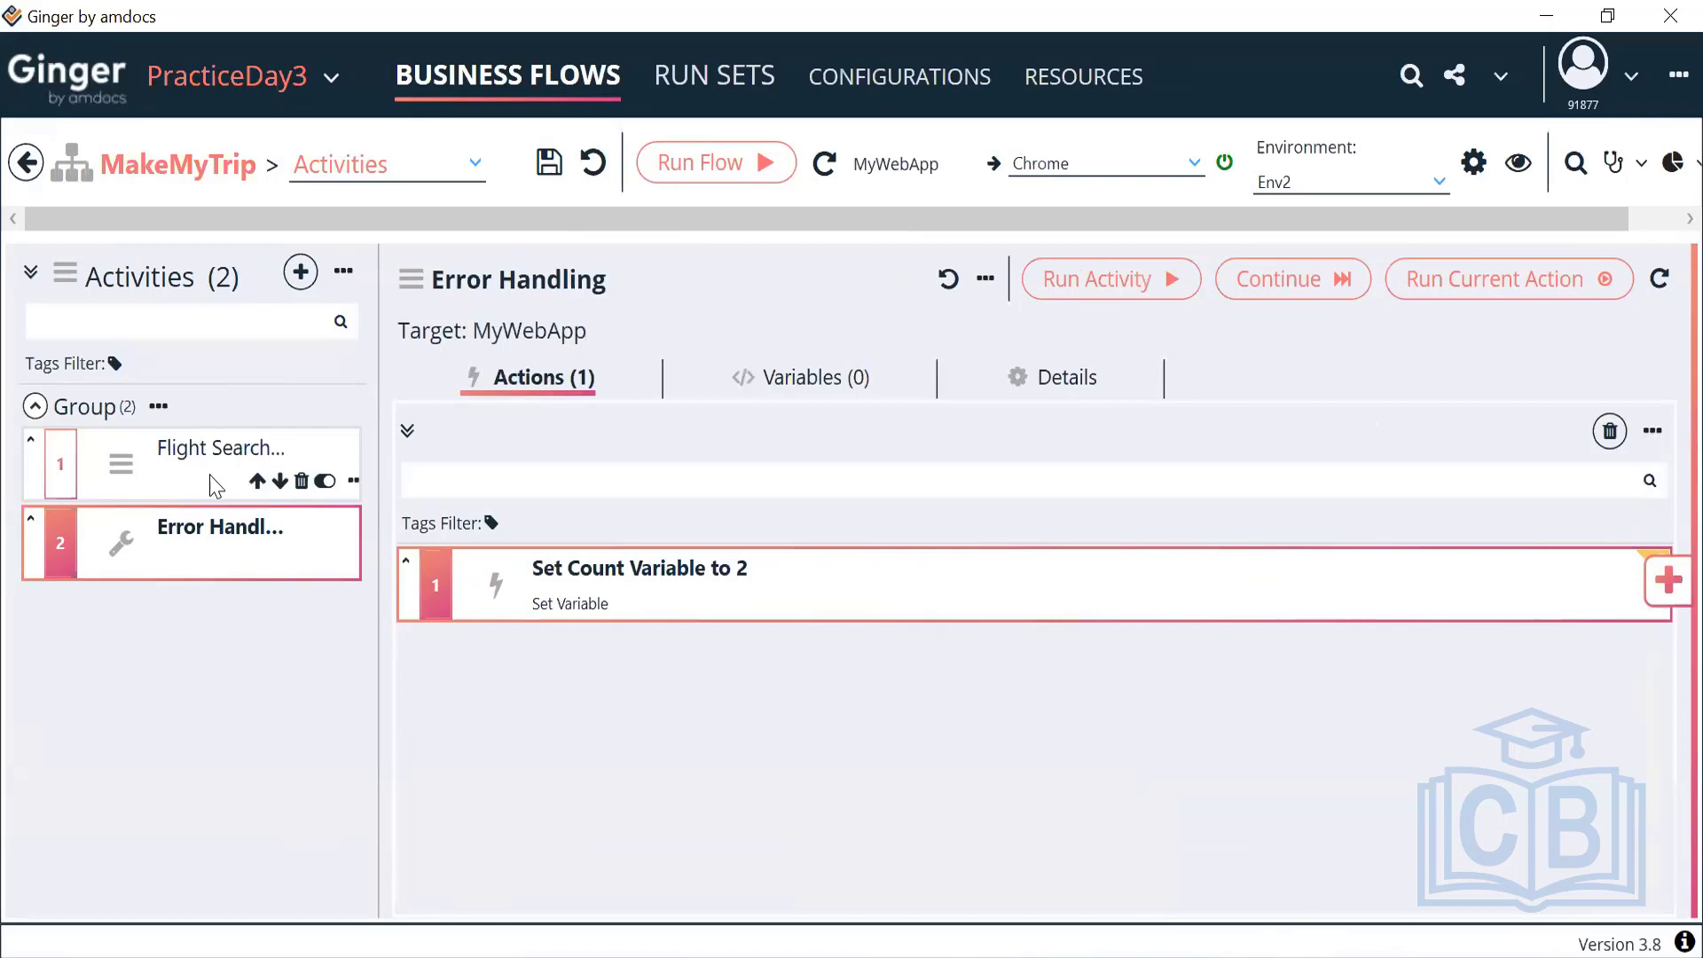
left_click(209, 475)
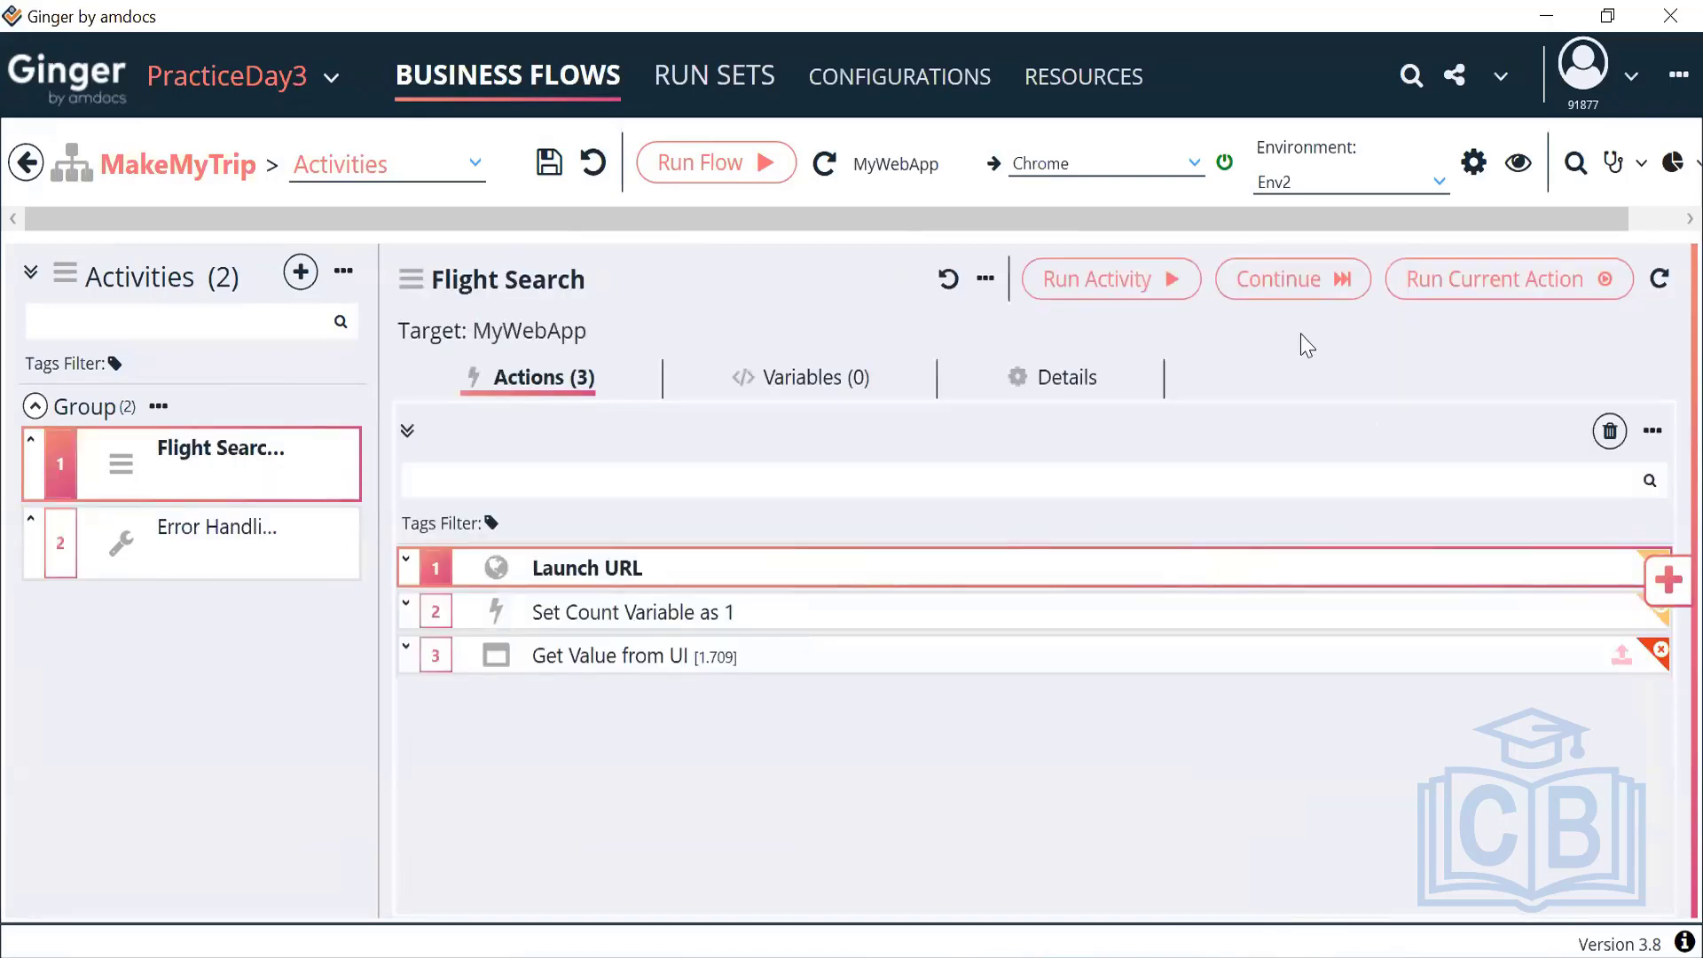
left_click(1158, 283)
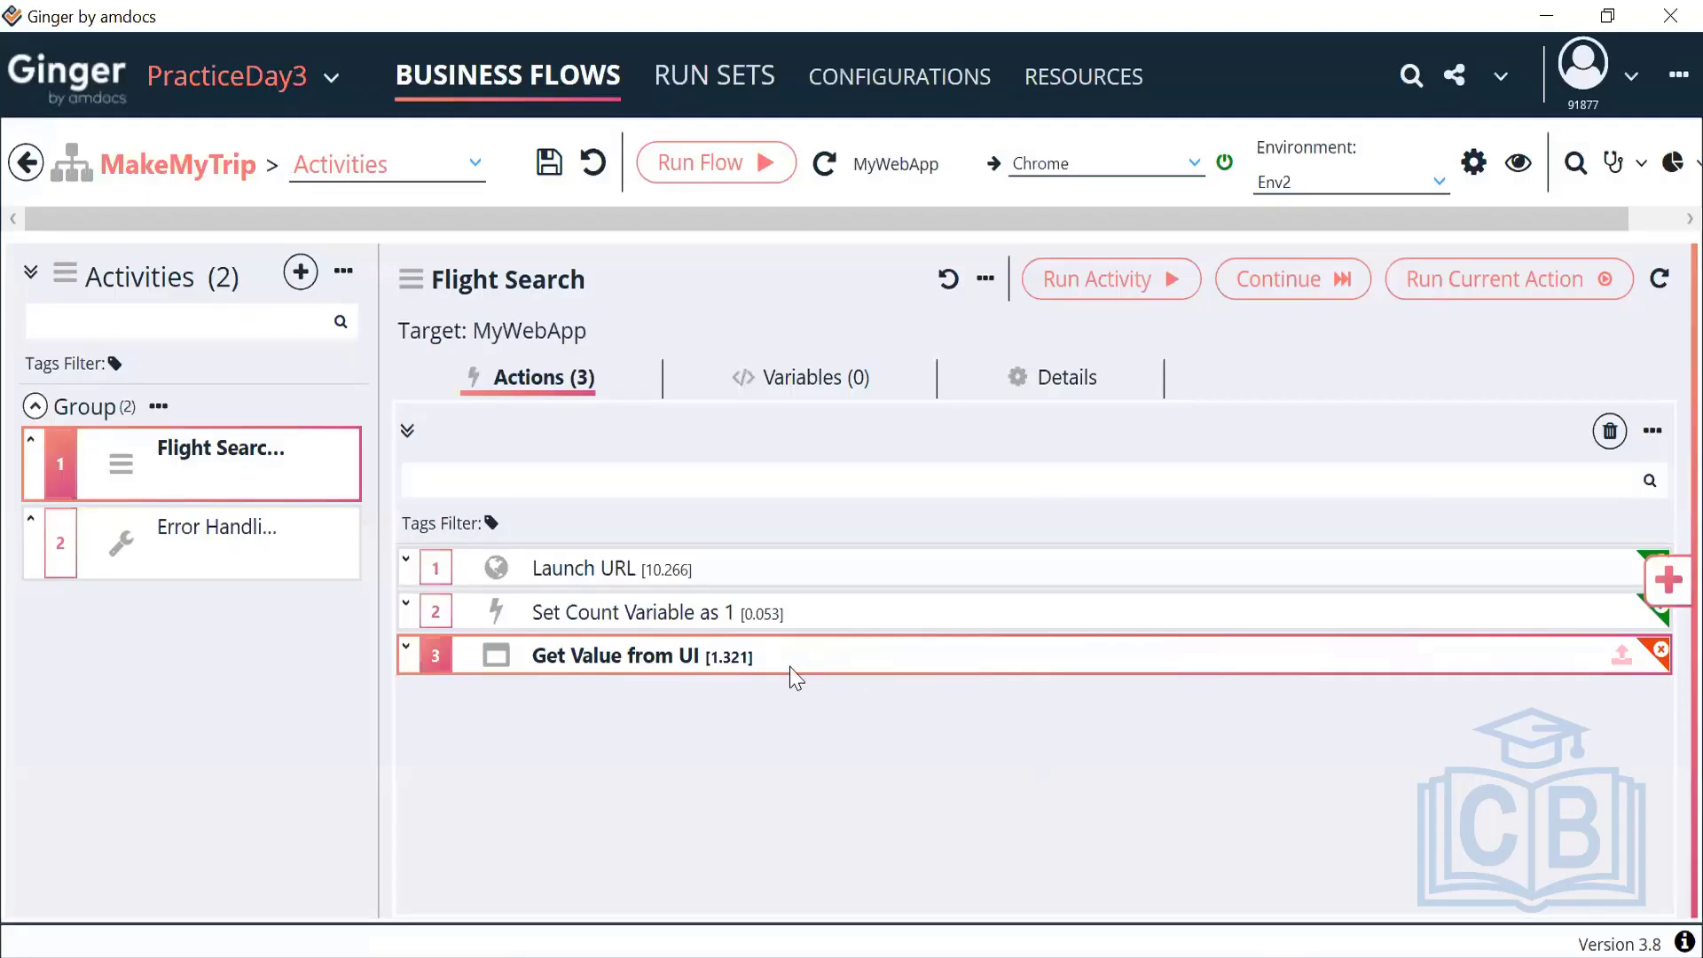
Step: Check the execution report of Error Handling's "Set Count Variable to 2" action and the BF_Count value in MakeMyTrip's variables
left_click(233, 537)
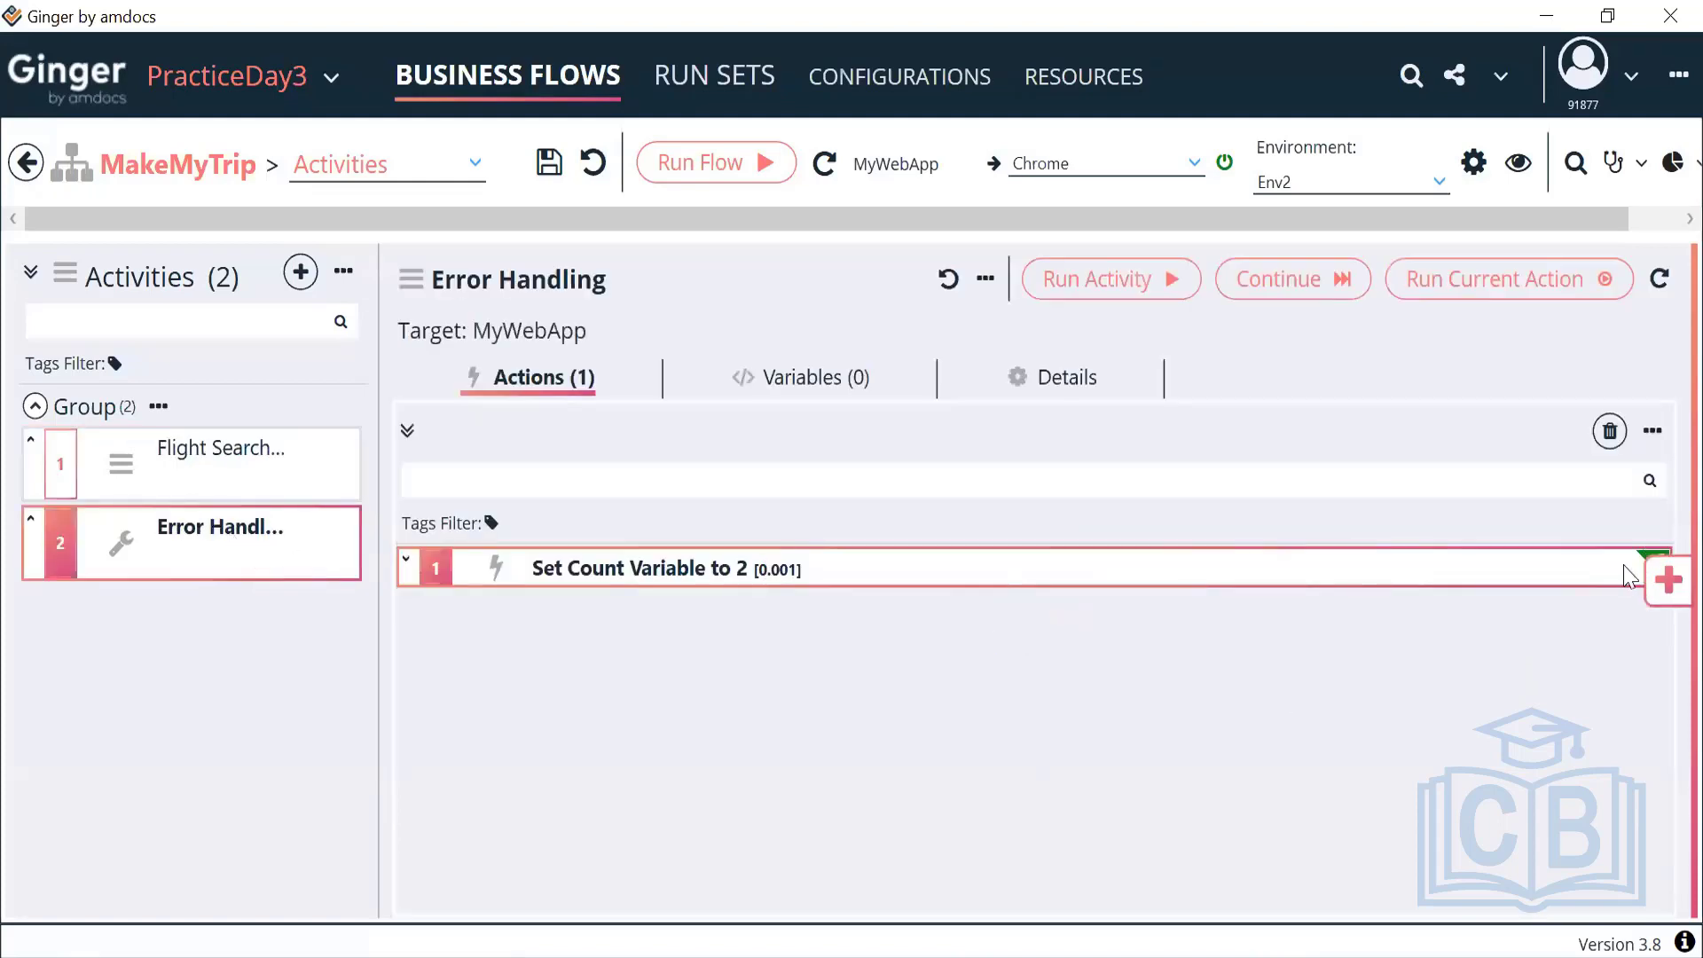
left_click(1434, 578)
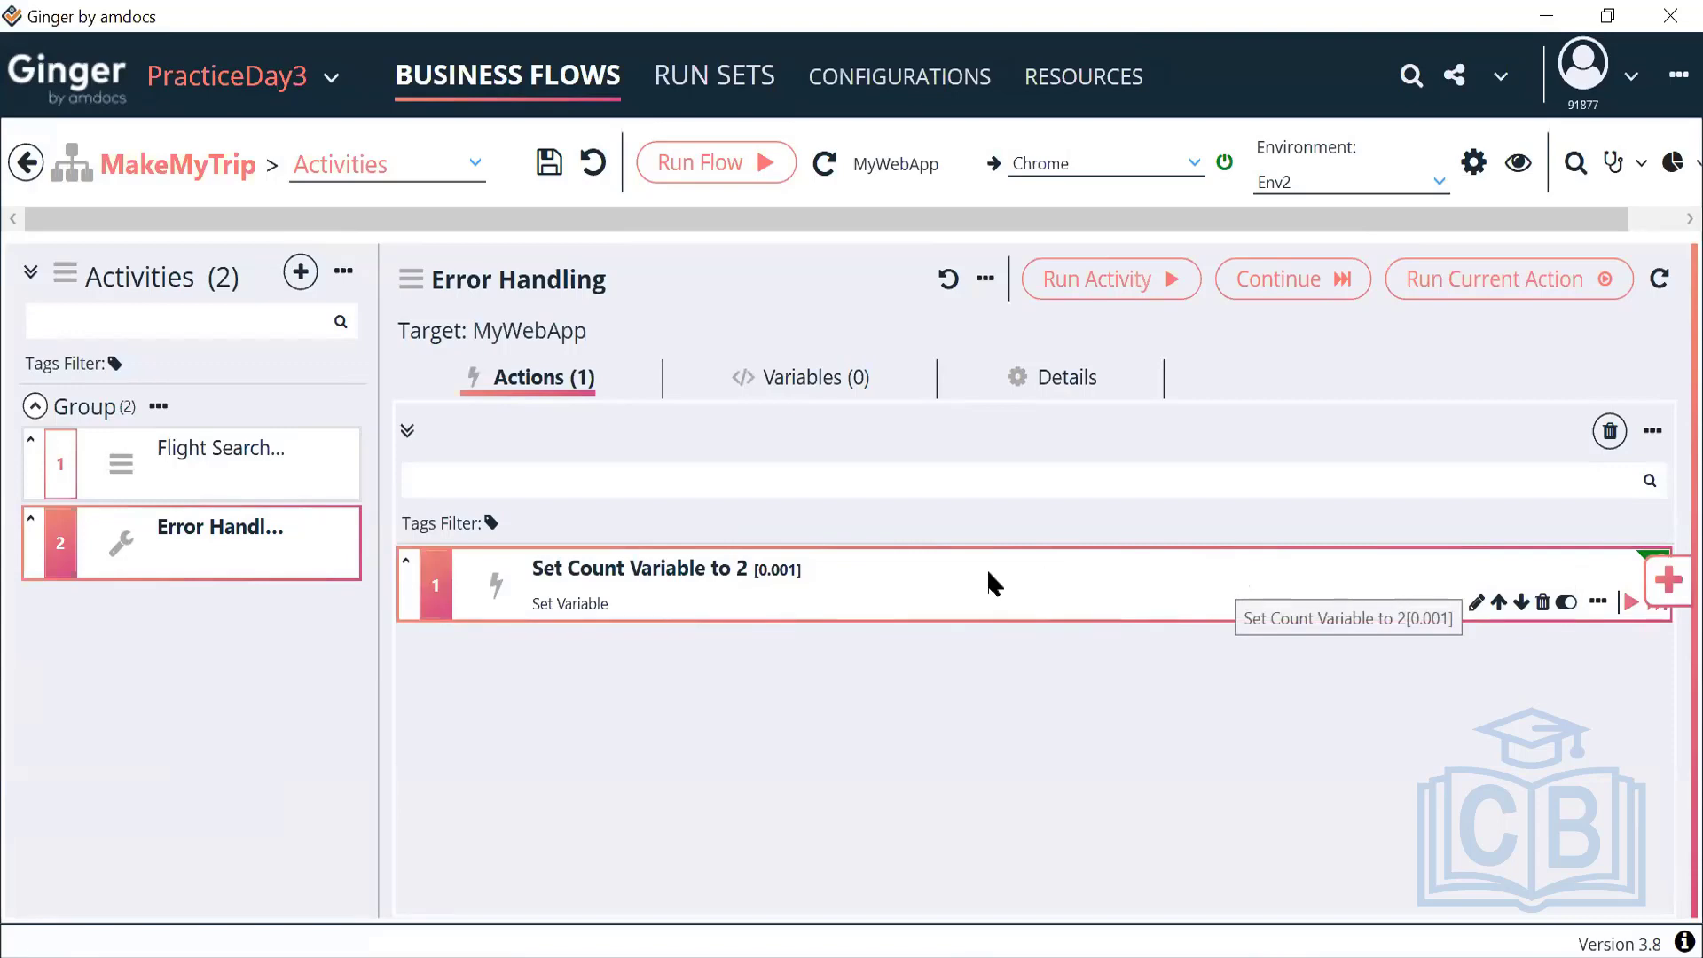
double_click(908, 589)
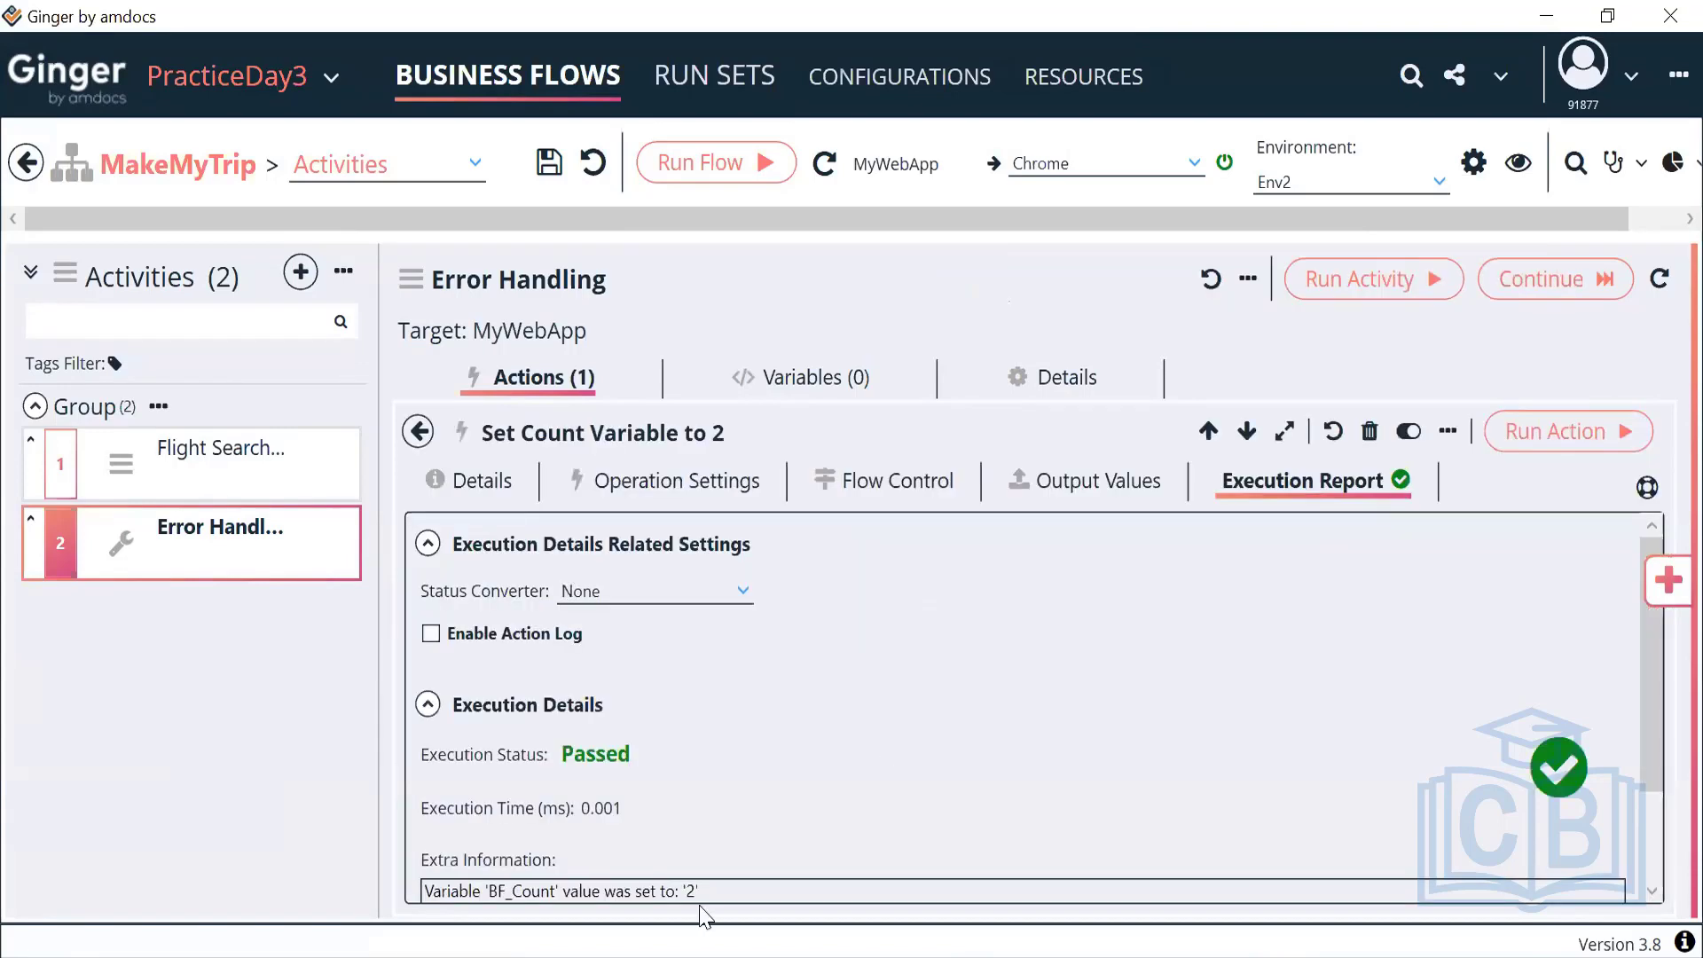
left_click_drag(697, 891, 461, 891)
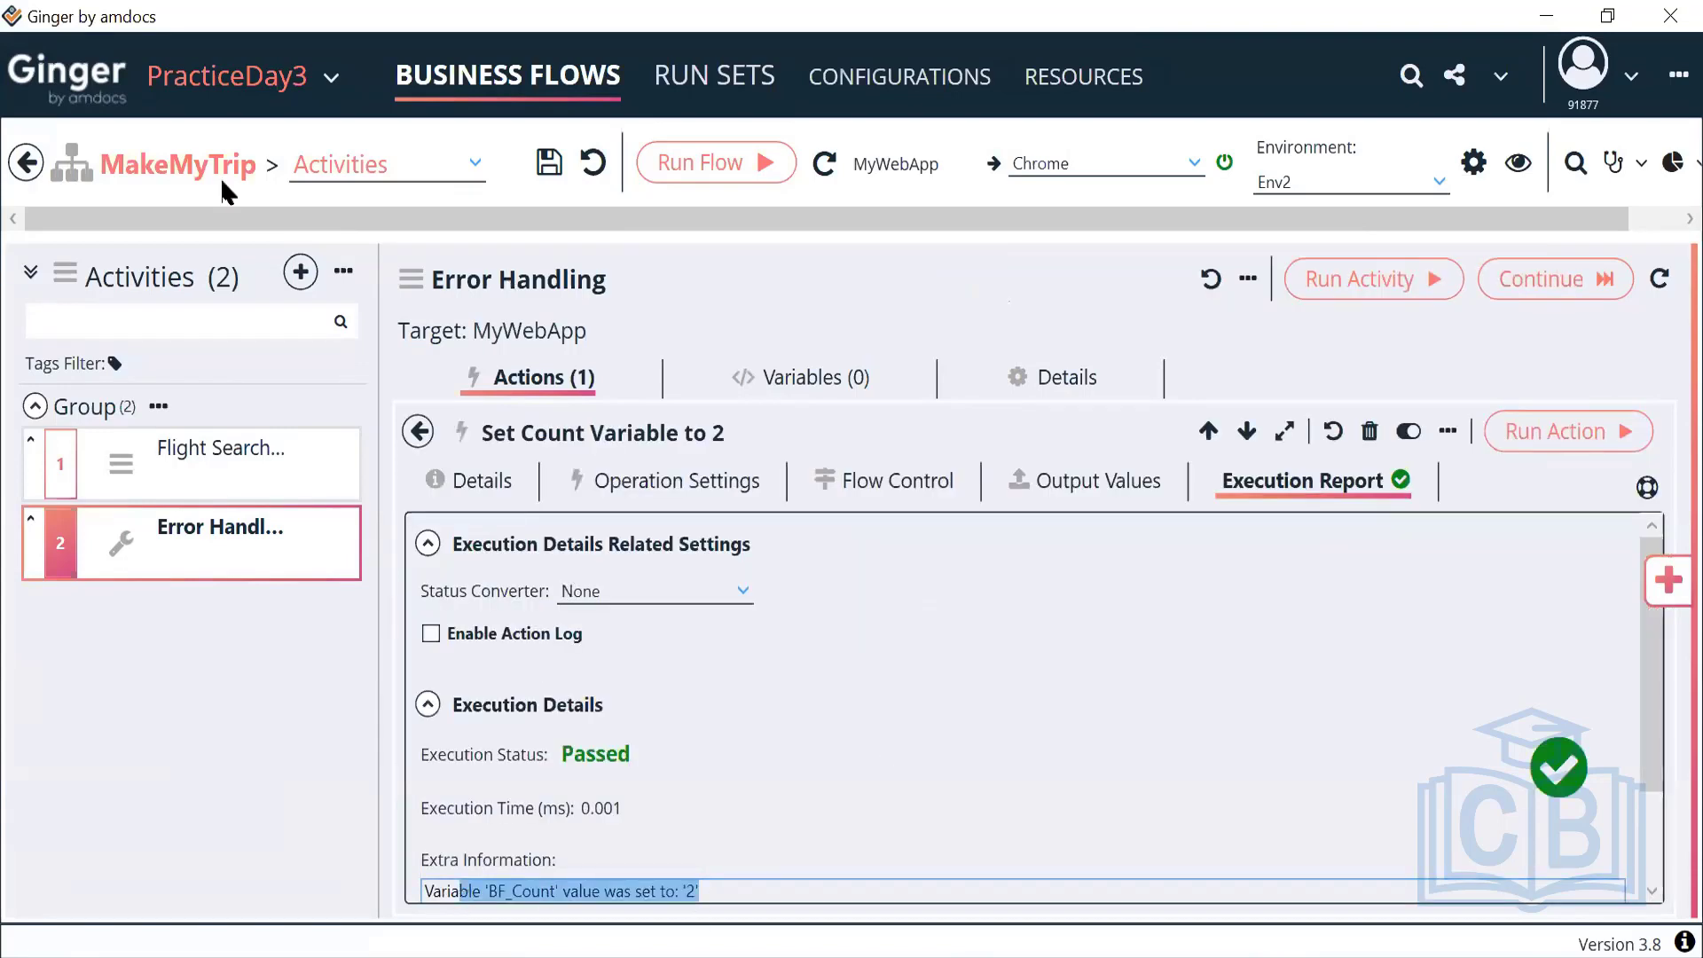
left_click(26, 163)
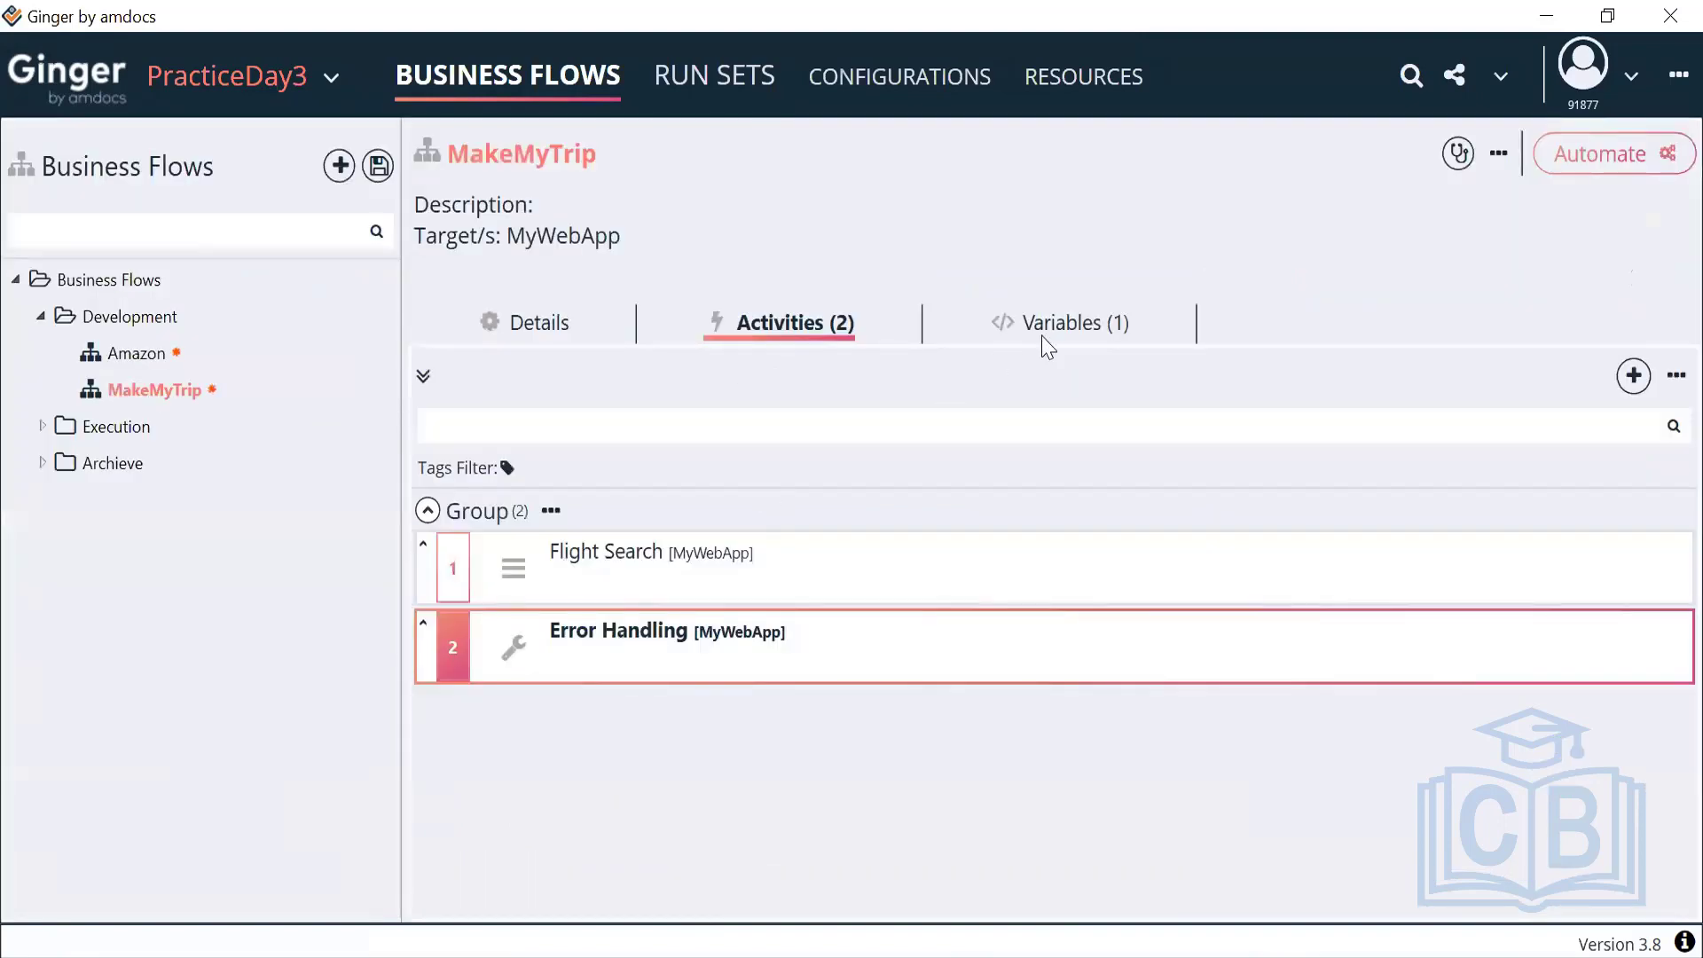
left_click(1067, 324)
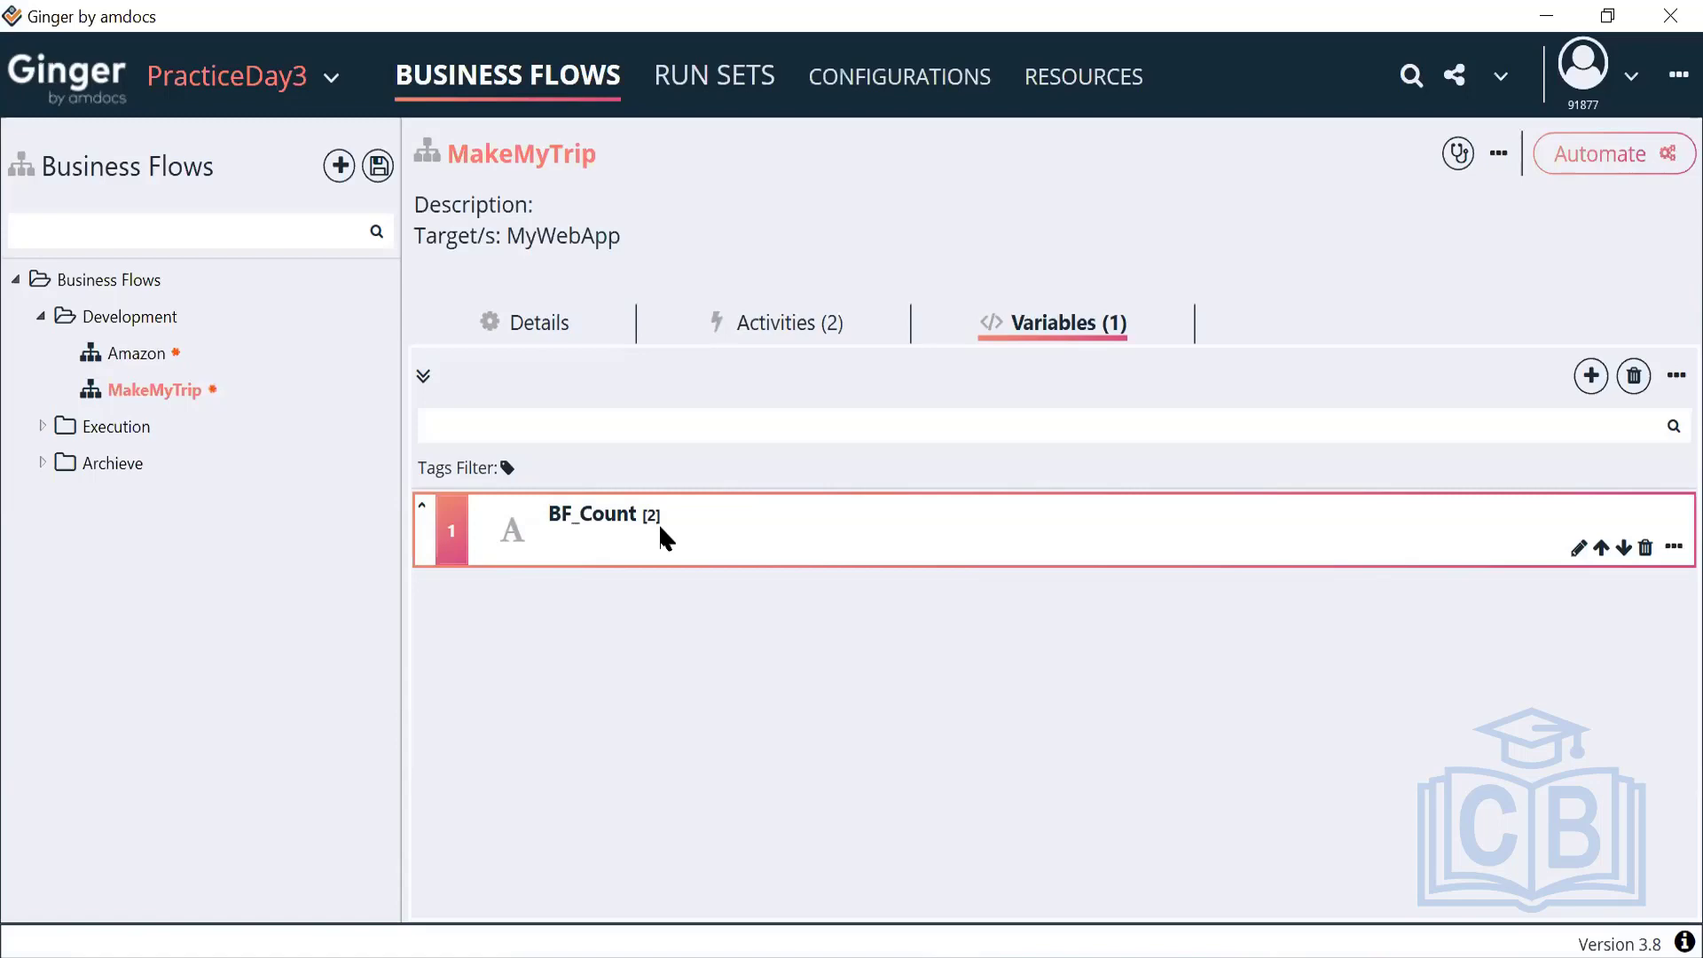
Step: Reopen the MakeMyTrip flow and add two UIElement Actions after "Get Value from UI" in the Flight Search activity
double_click(178, 395)
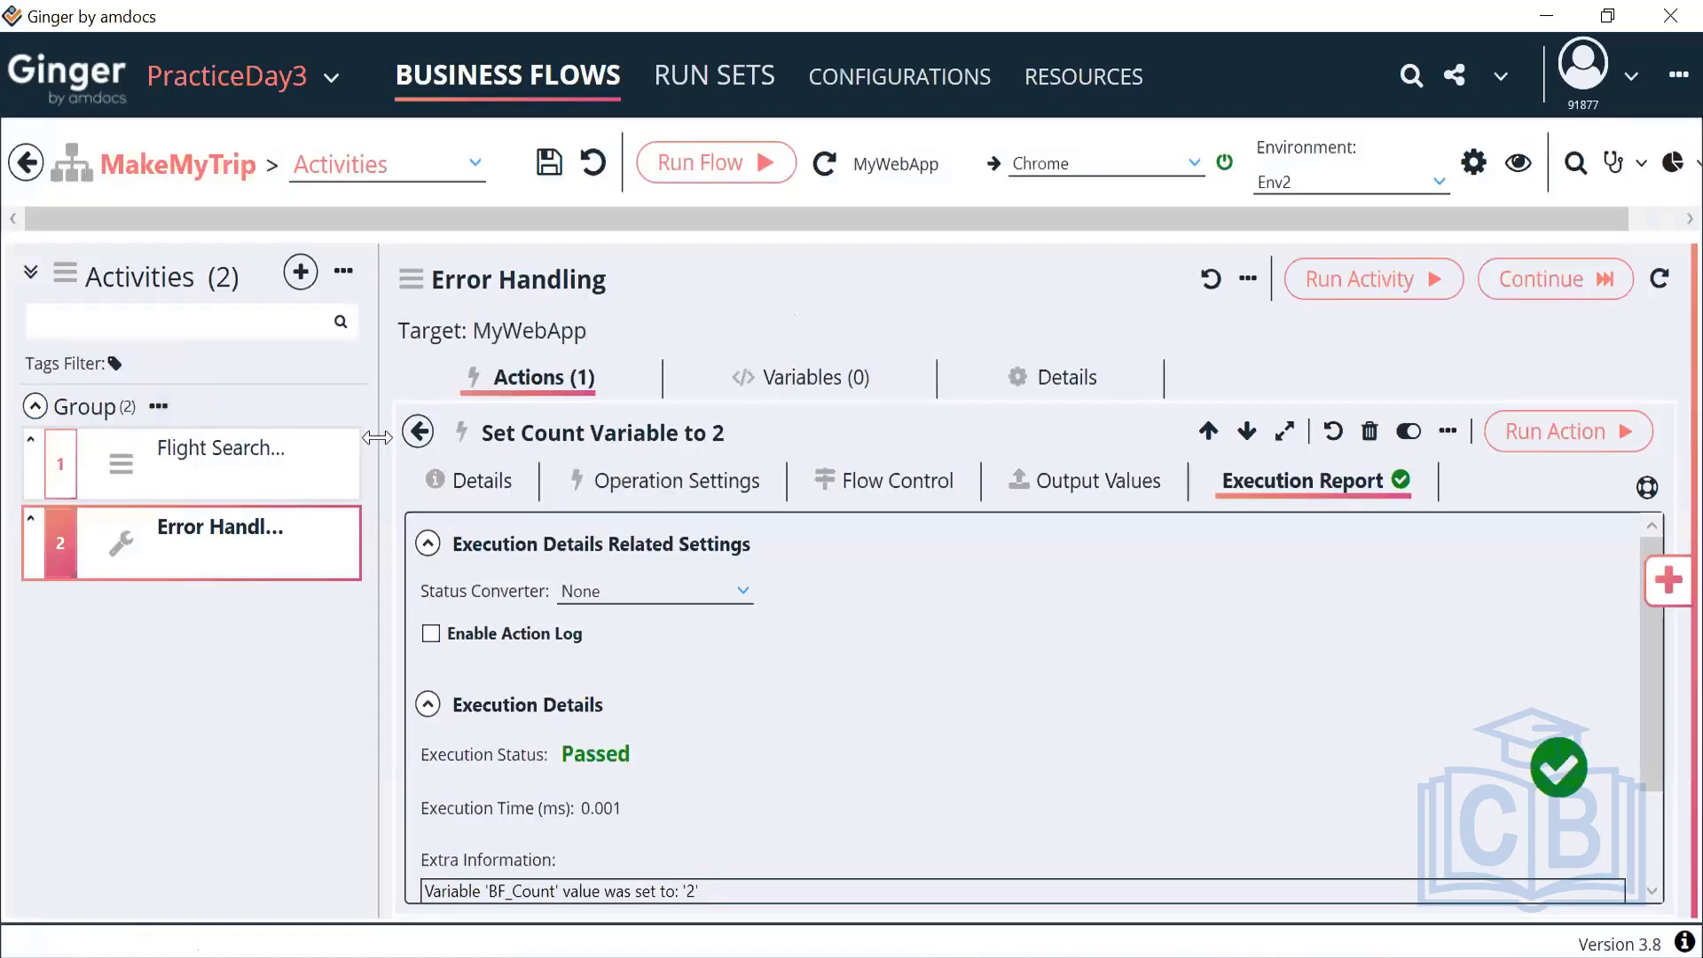
left_click(222, 475)
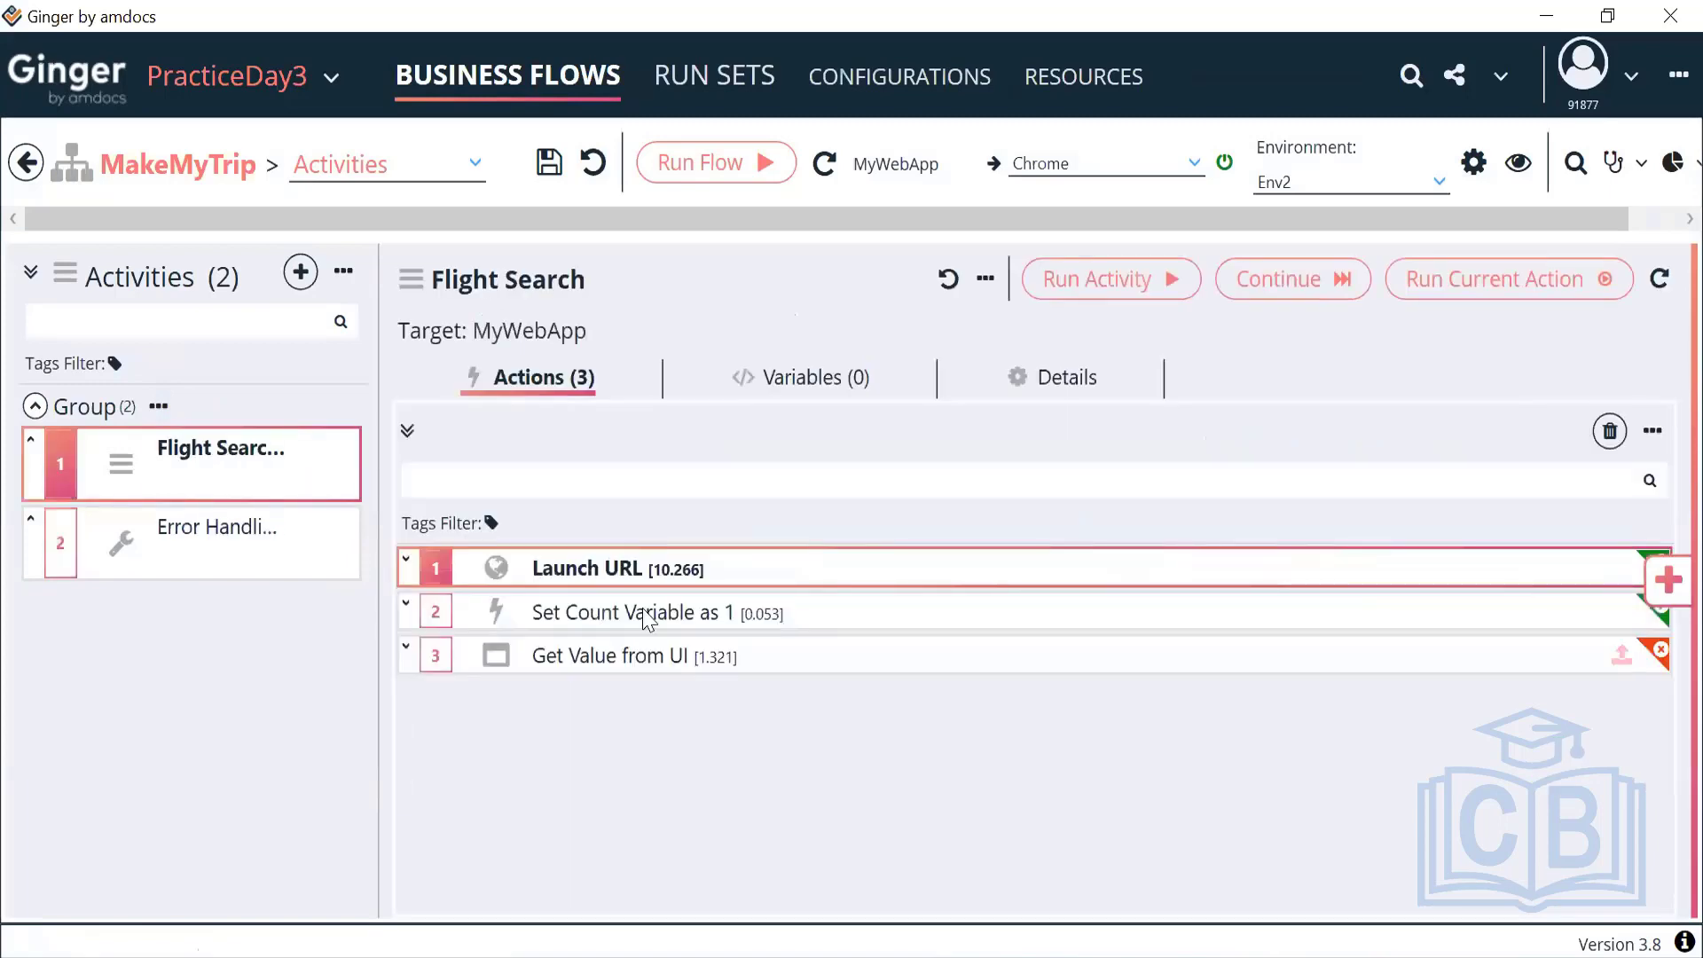
left_click(1191, 667)
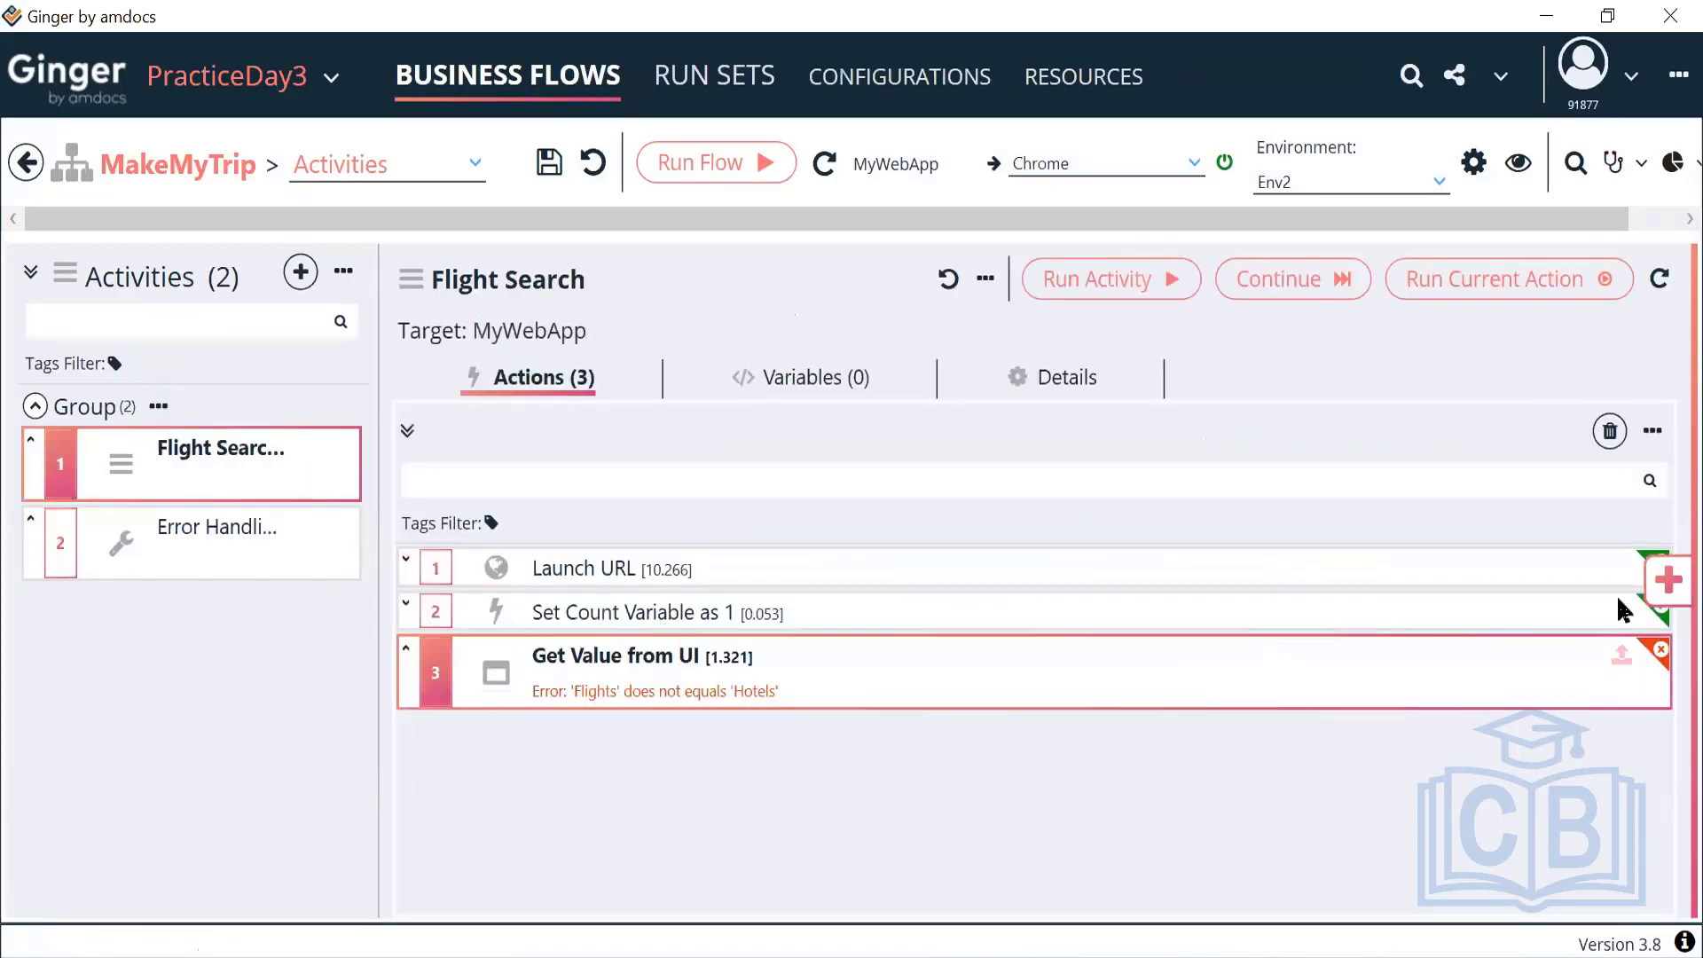
left_click(1663, 588)
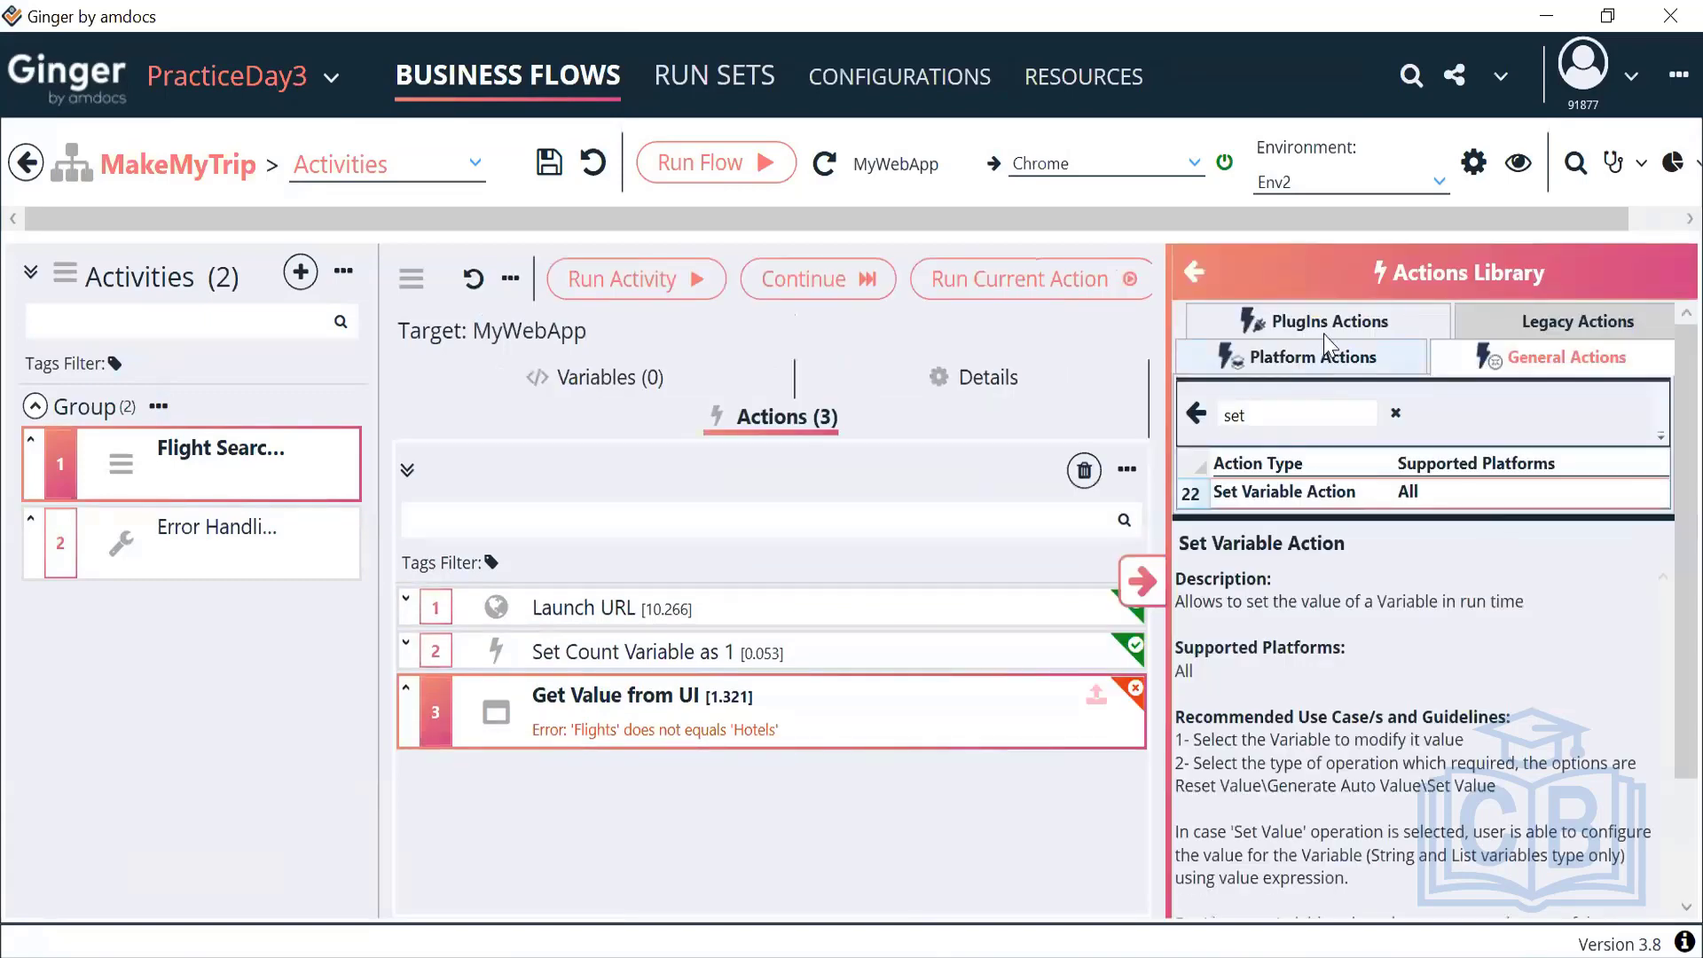
left_click(1321, 354)
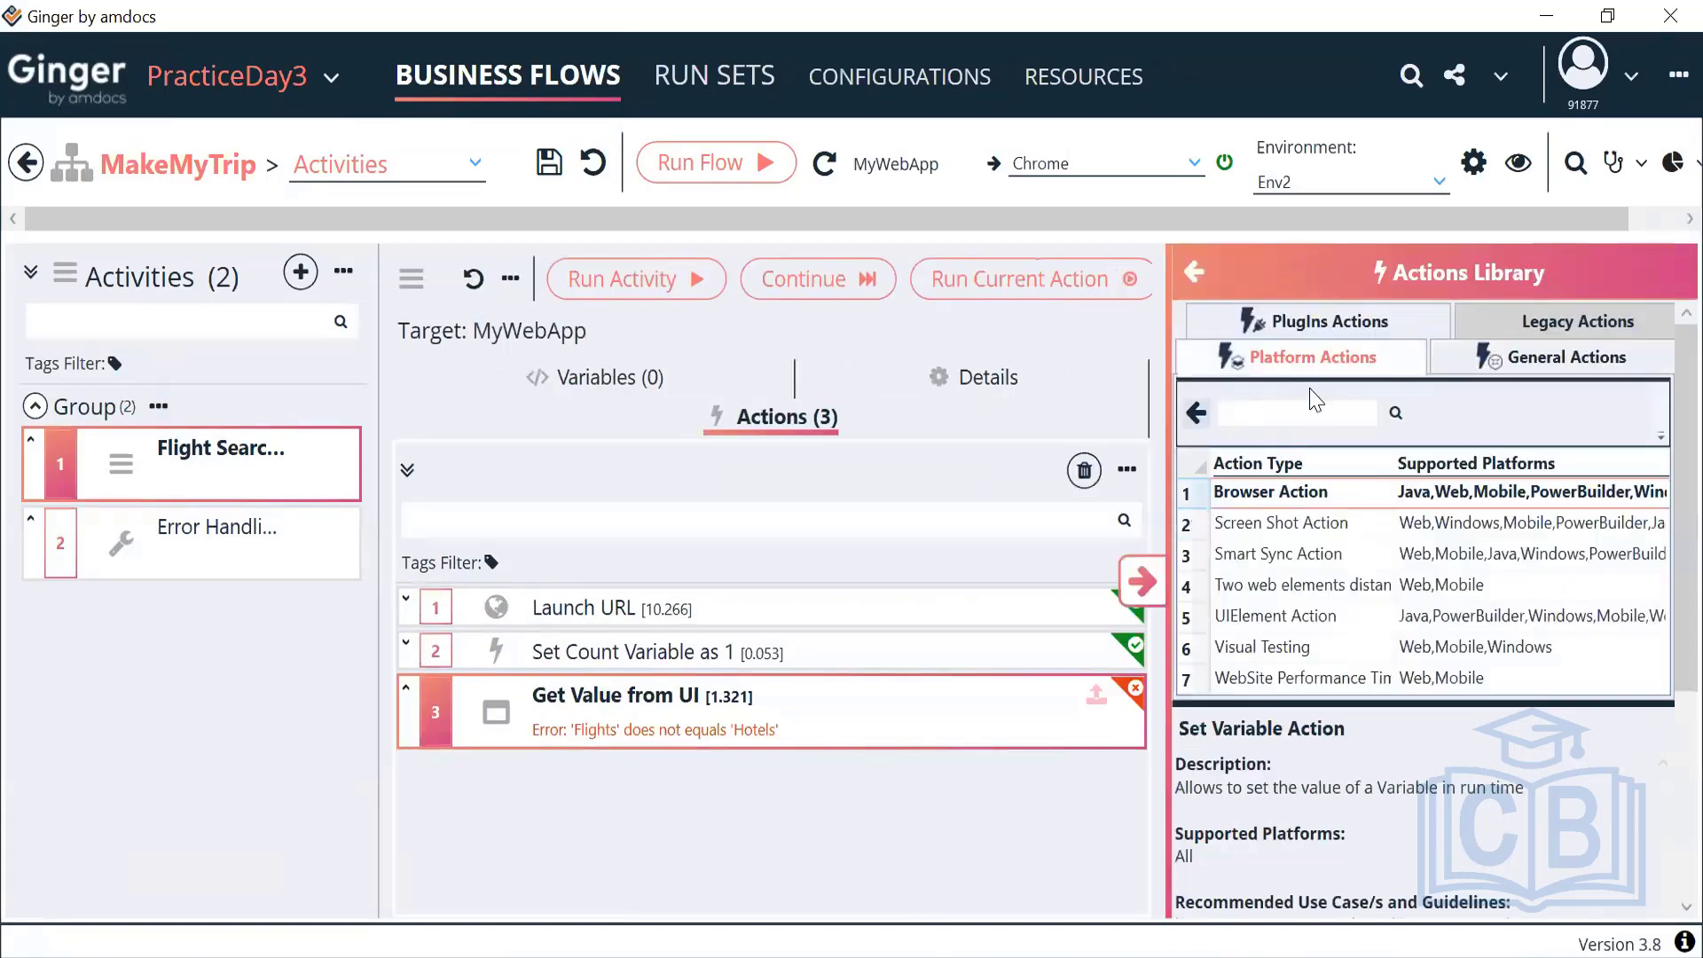
double_click(1275, 617)
double_click(1275, 617)
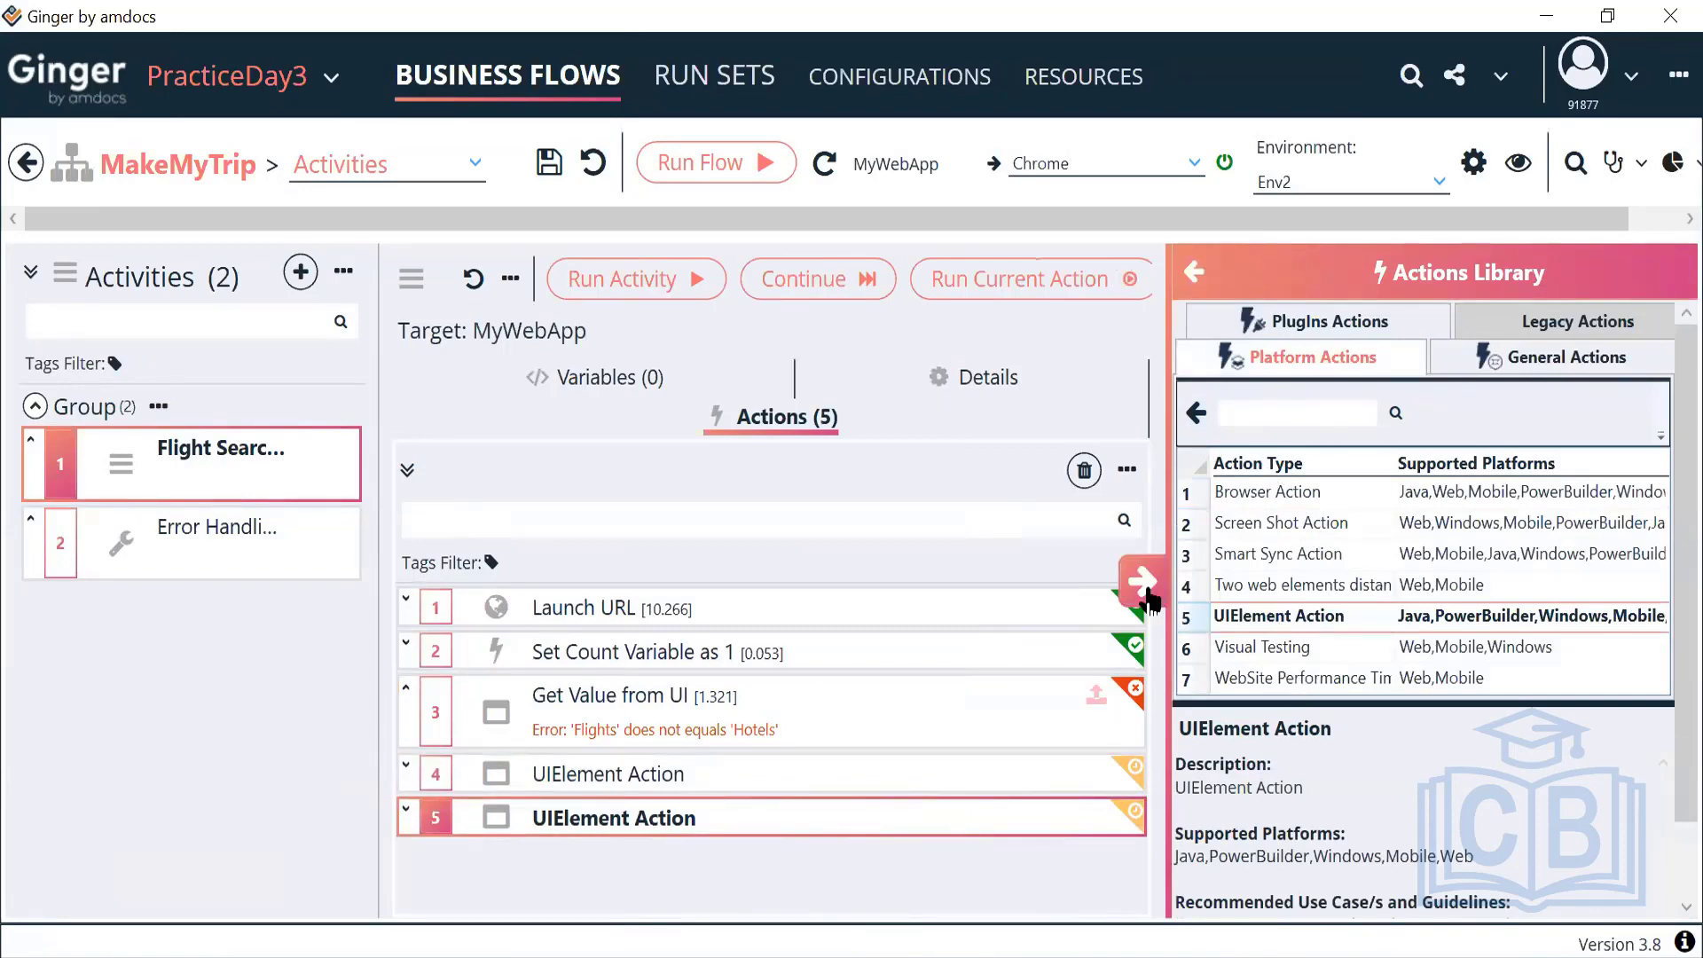
left_click(1141, 583)
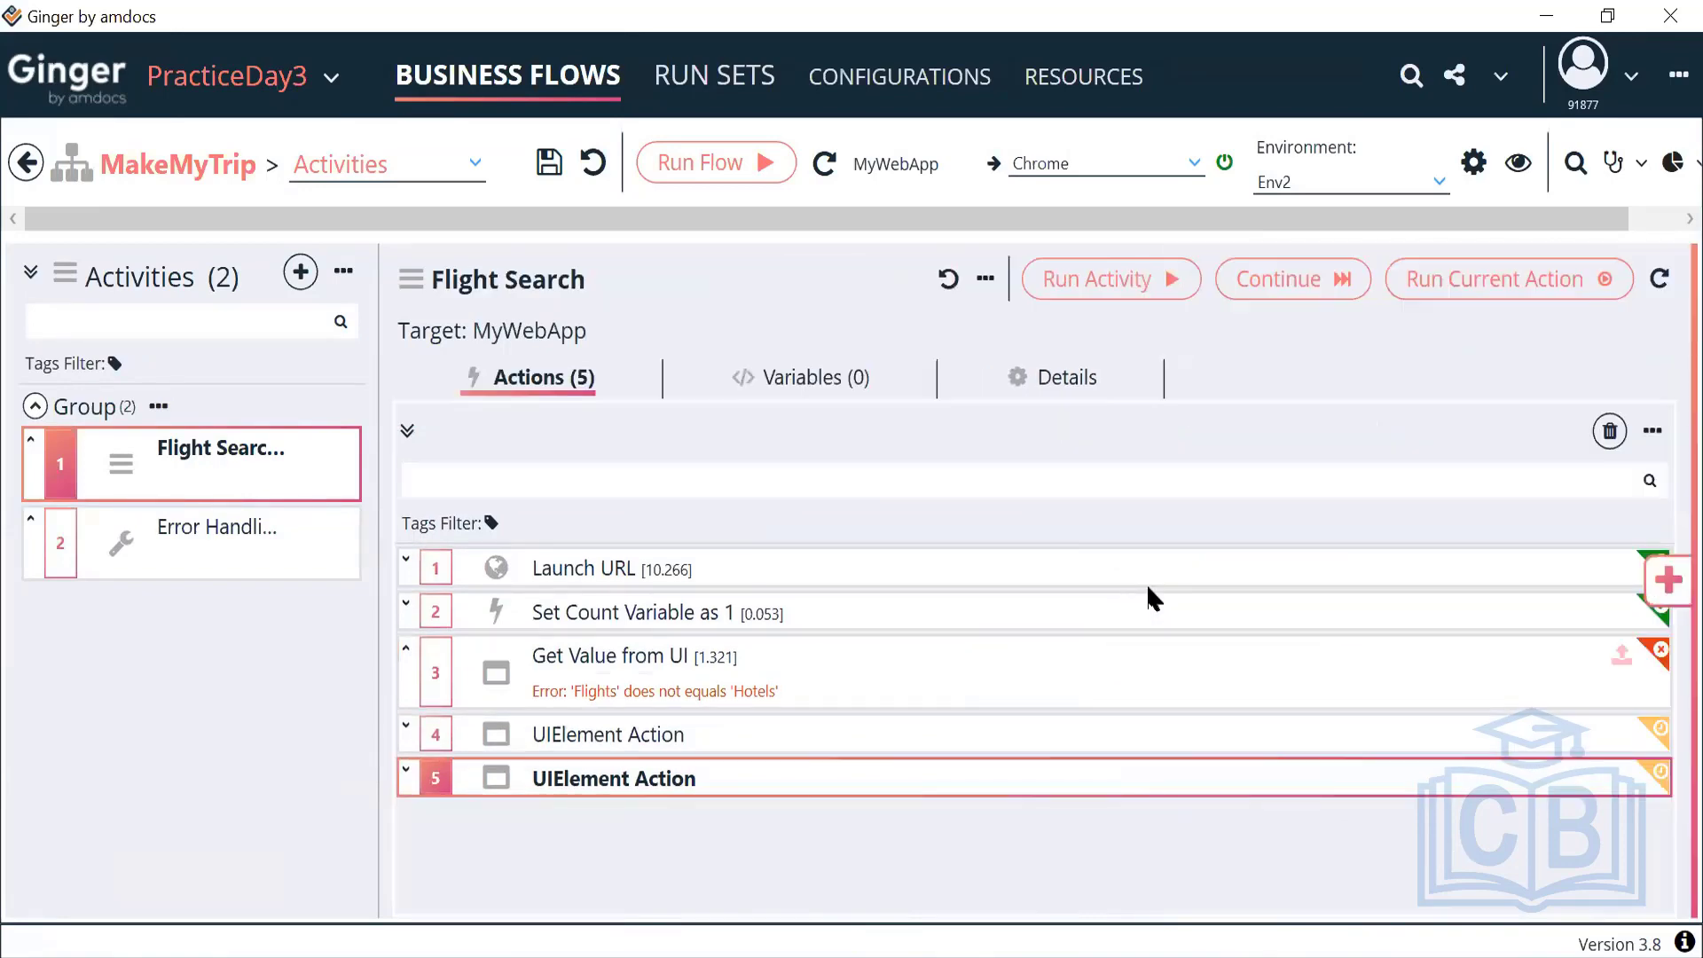
Step: Examine the order of Flight Search's actions, including the two UIElement Actions after the failing check, and Error Handling's action
left_click(822, 704)
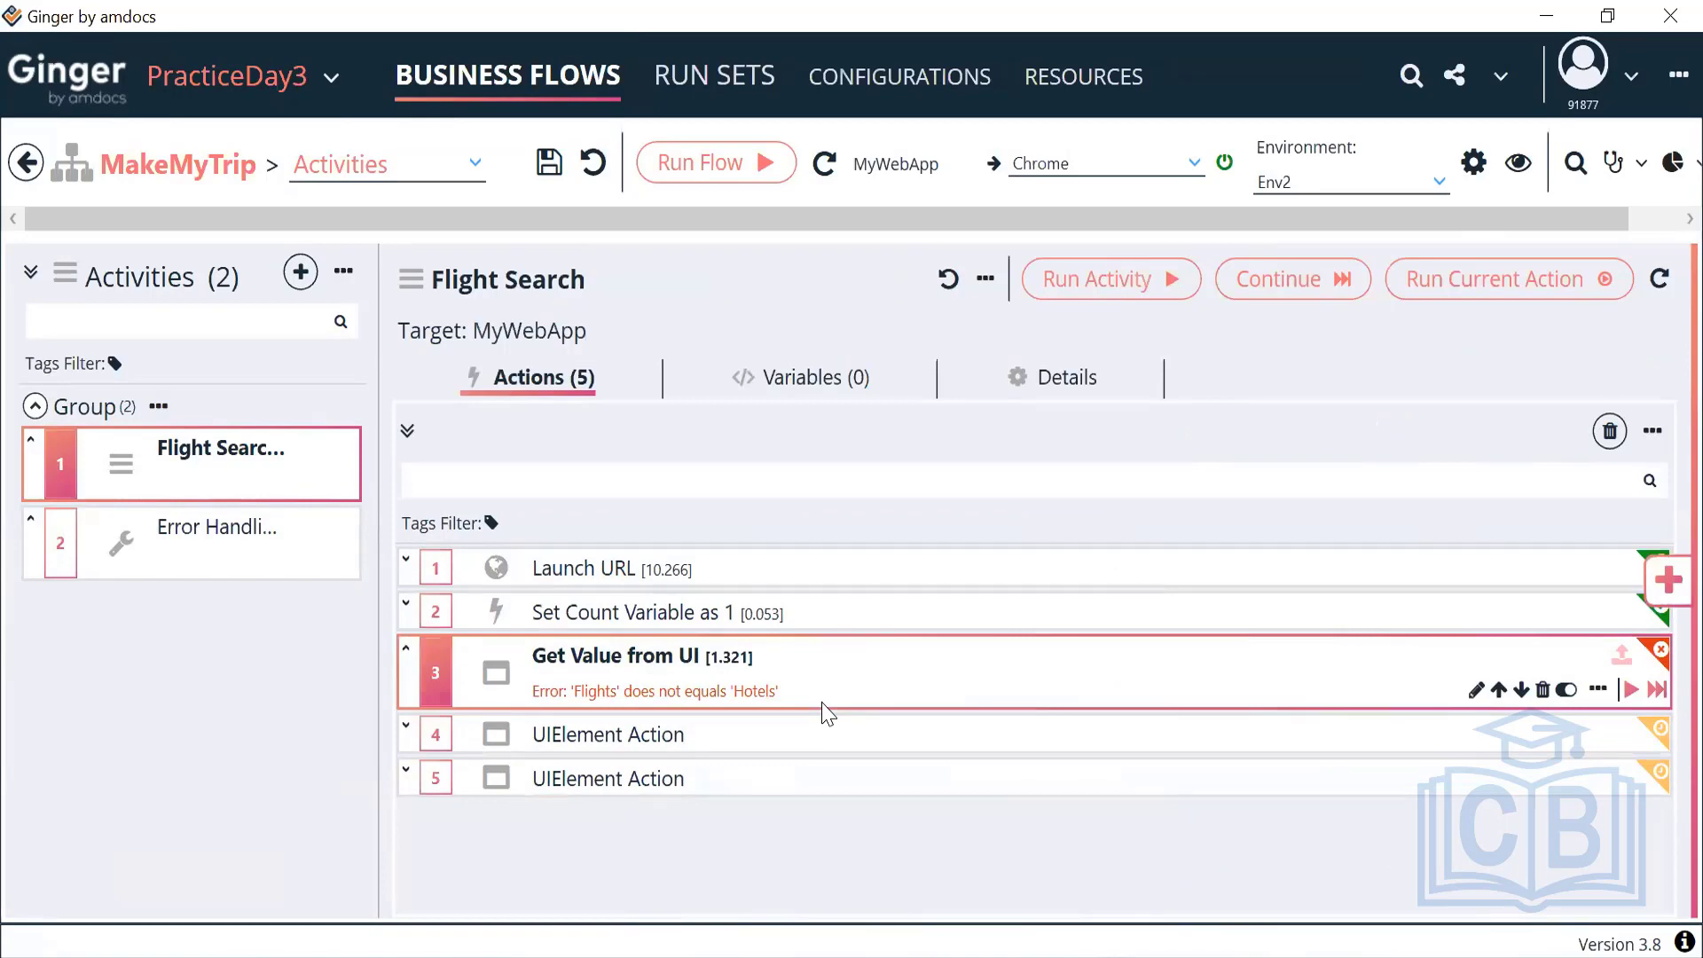
left_click(757, 756)
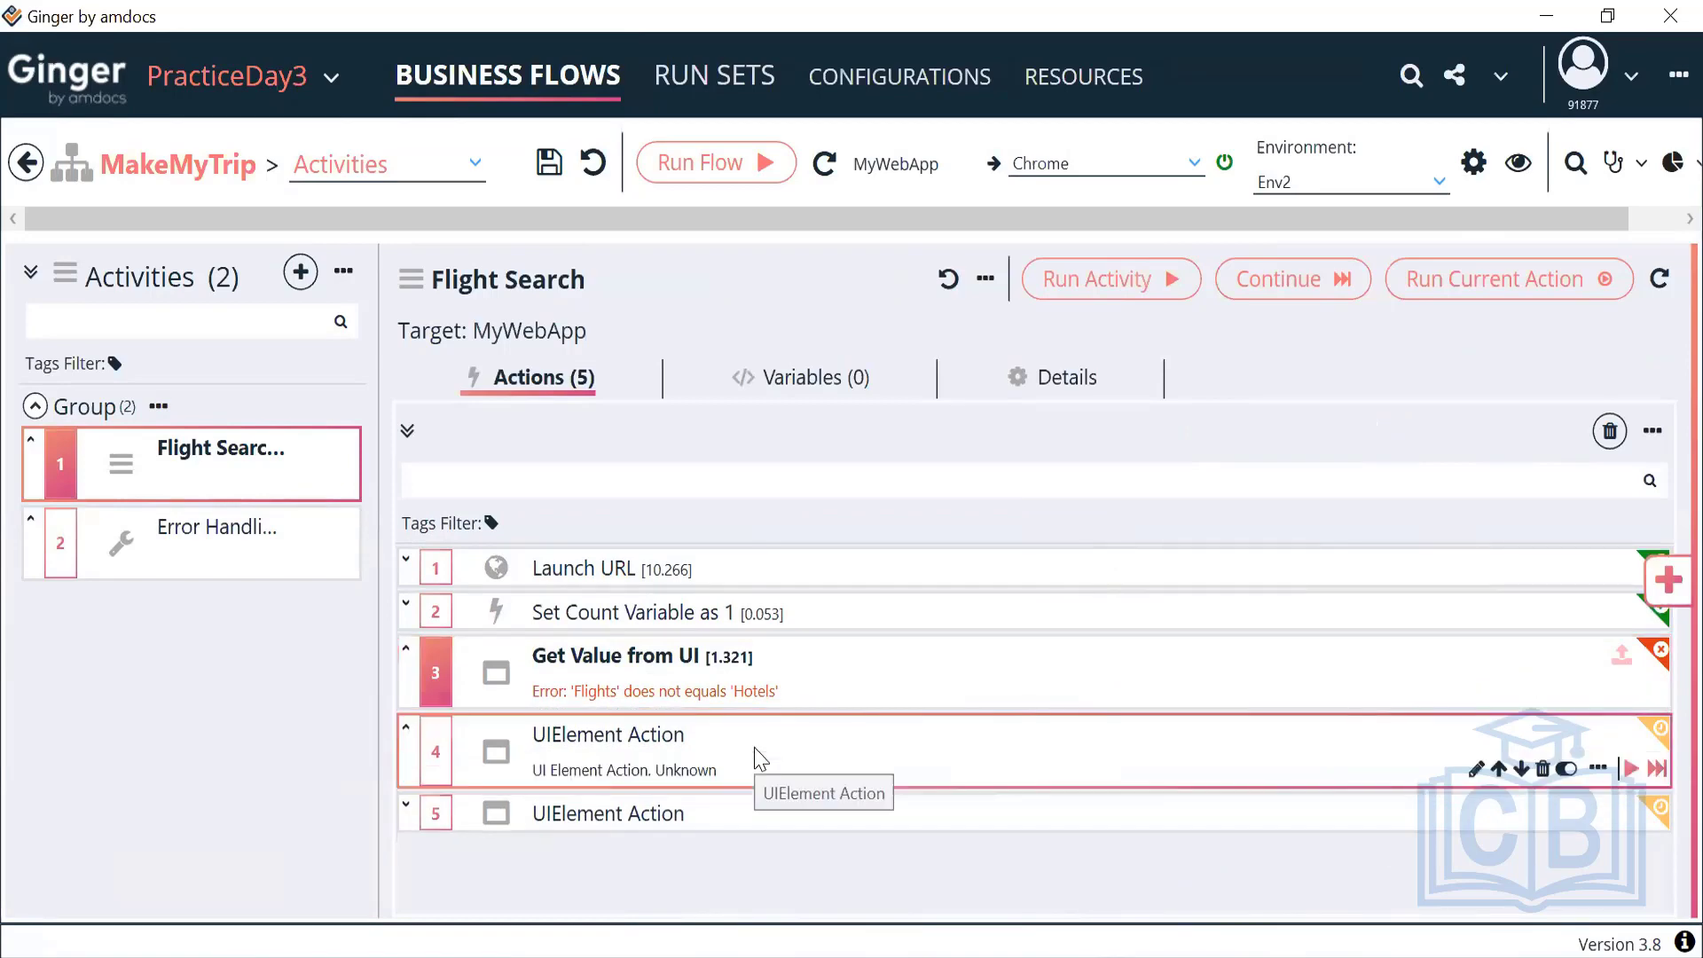
left_click(717, 813)
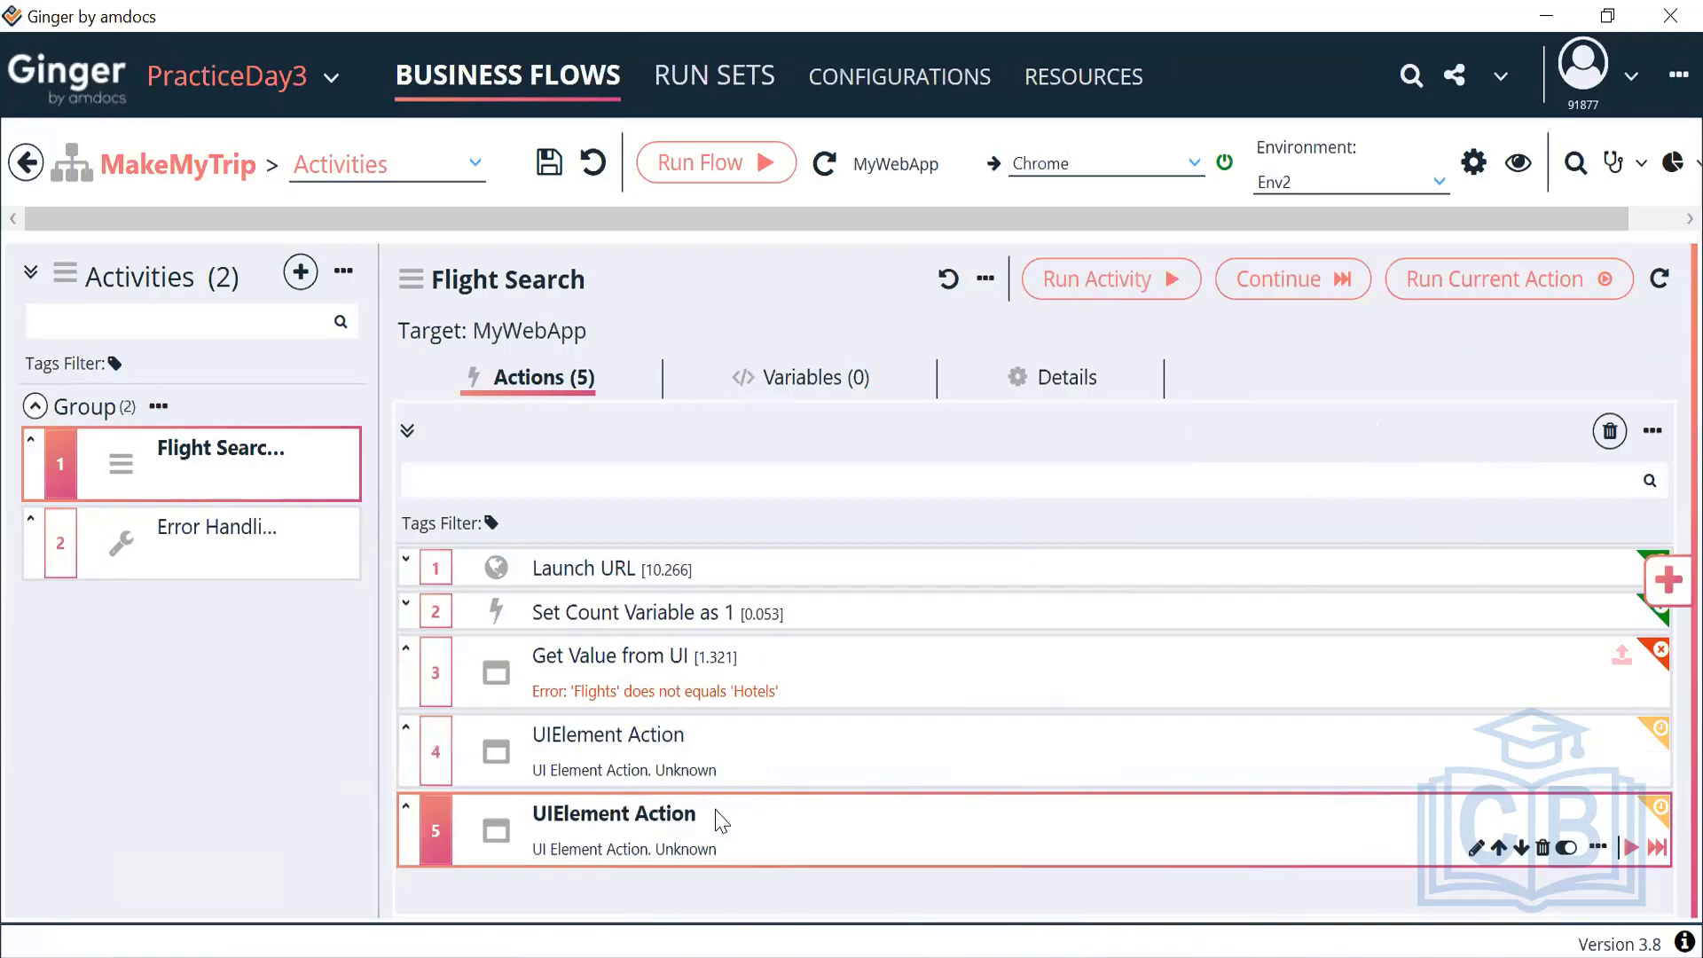
left_click(747, 745)
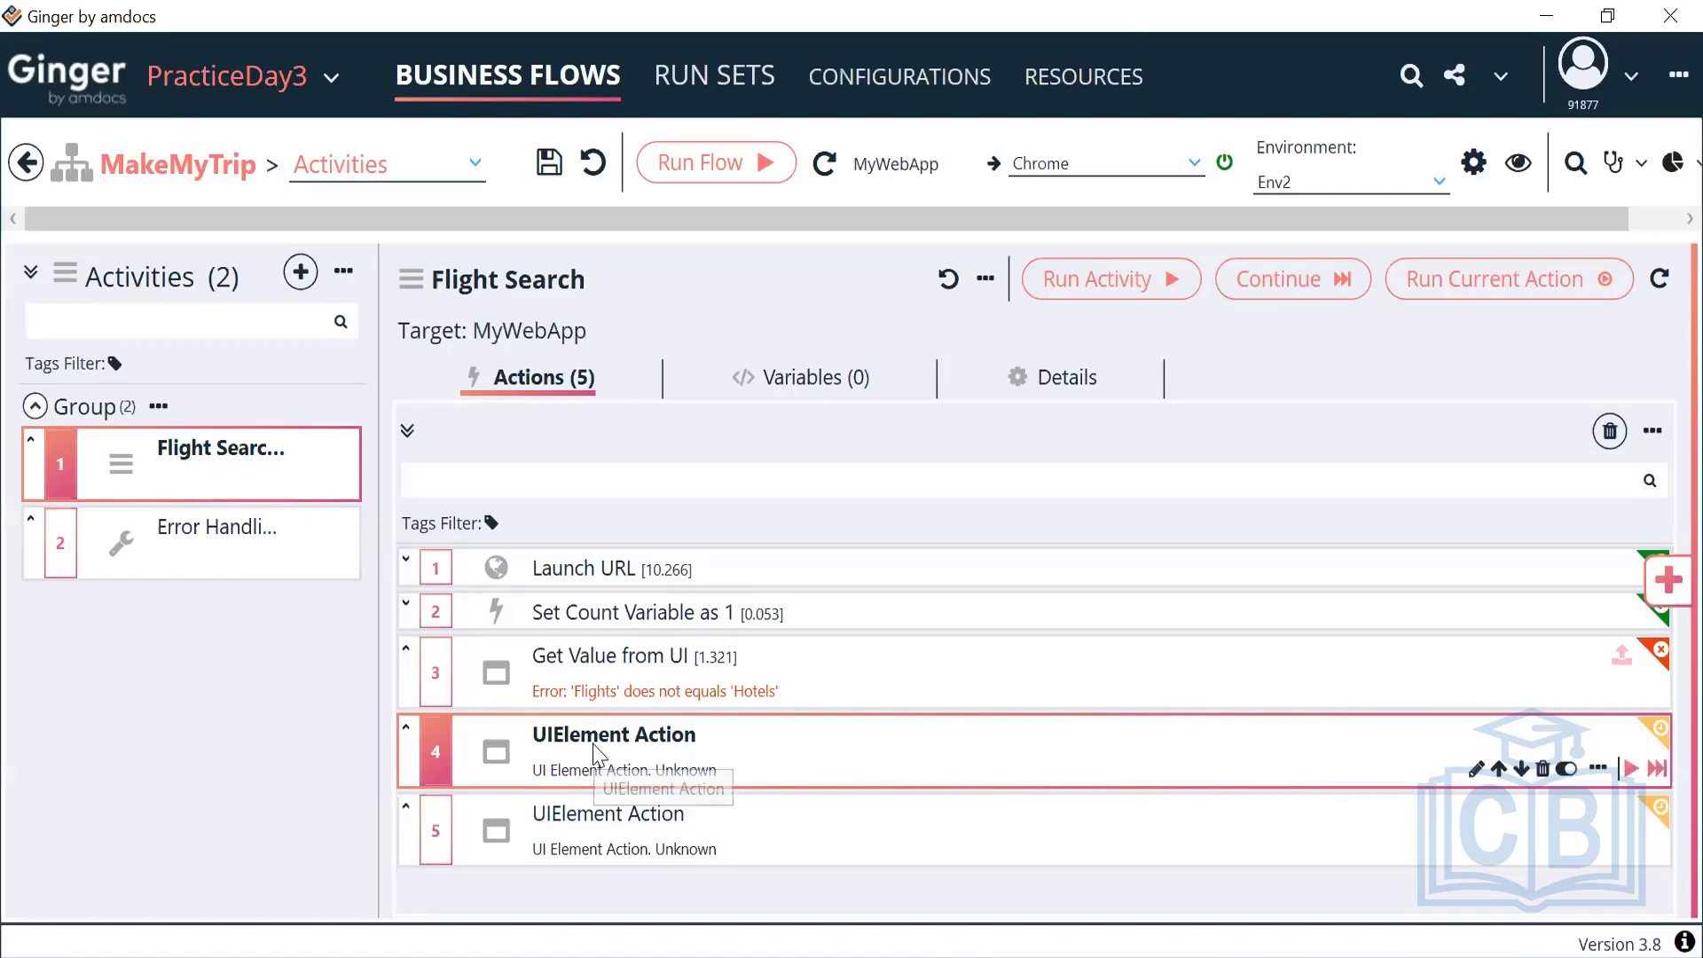
left_click(870, 859)
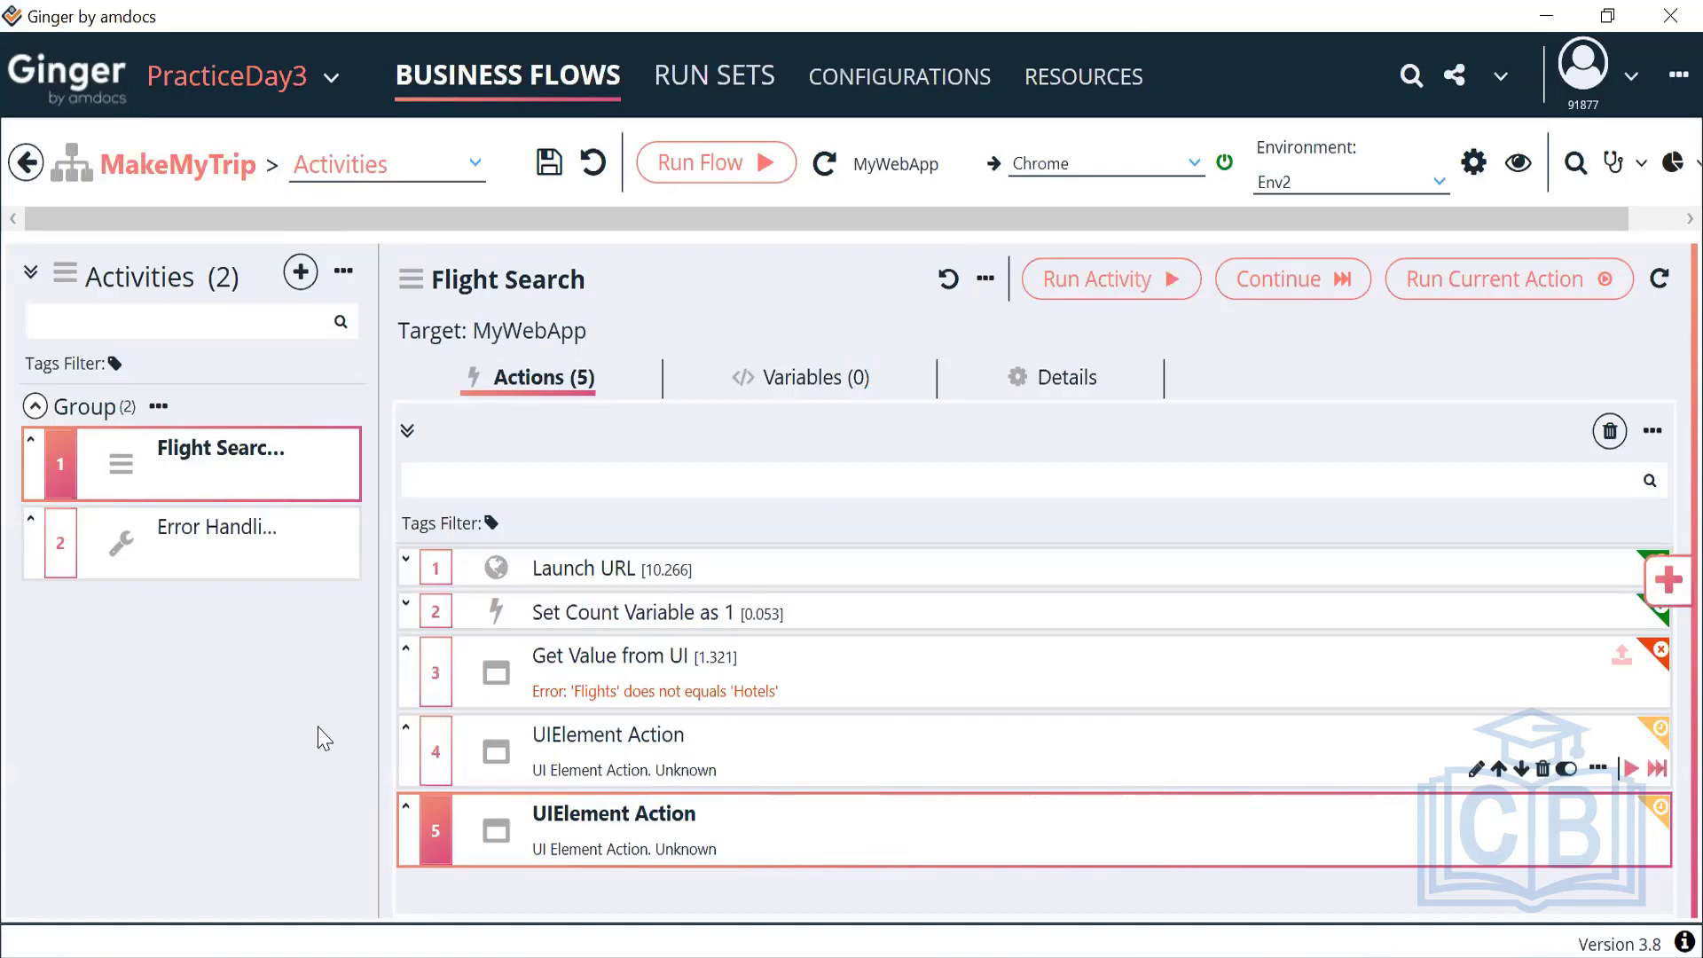
left_click(180, 532)
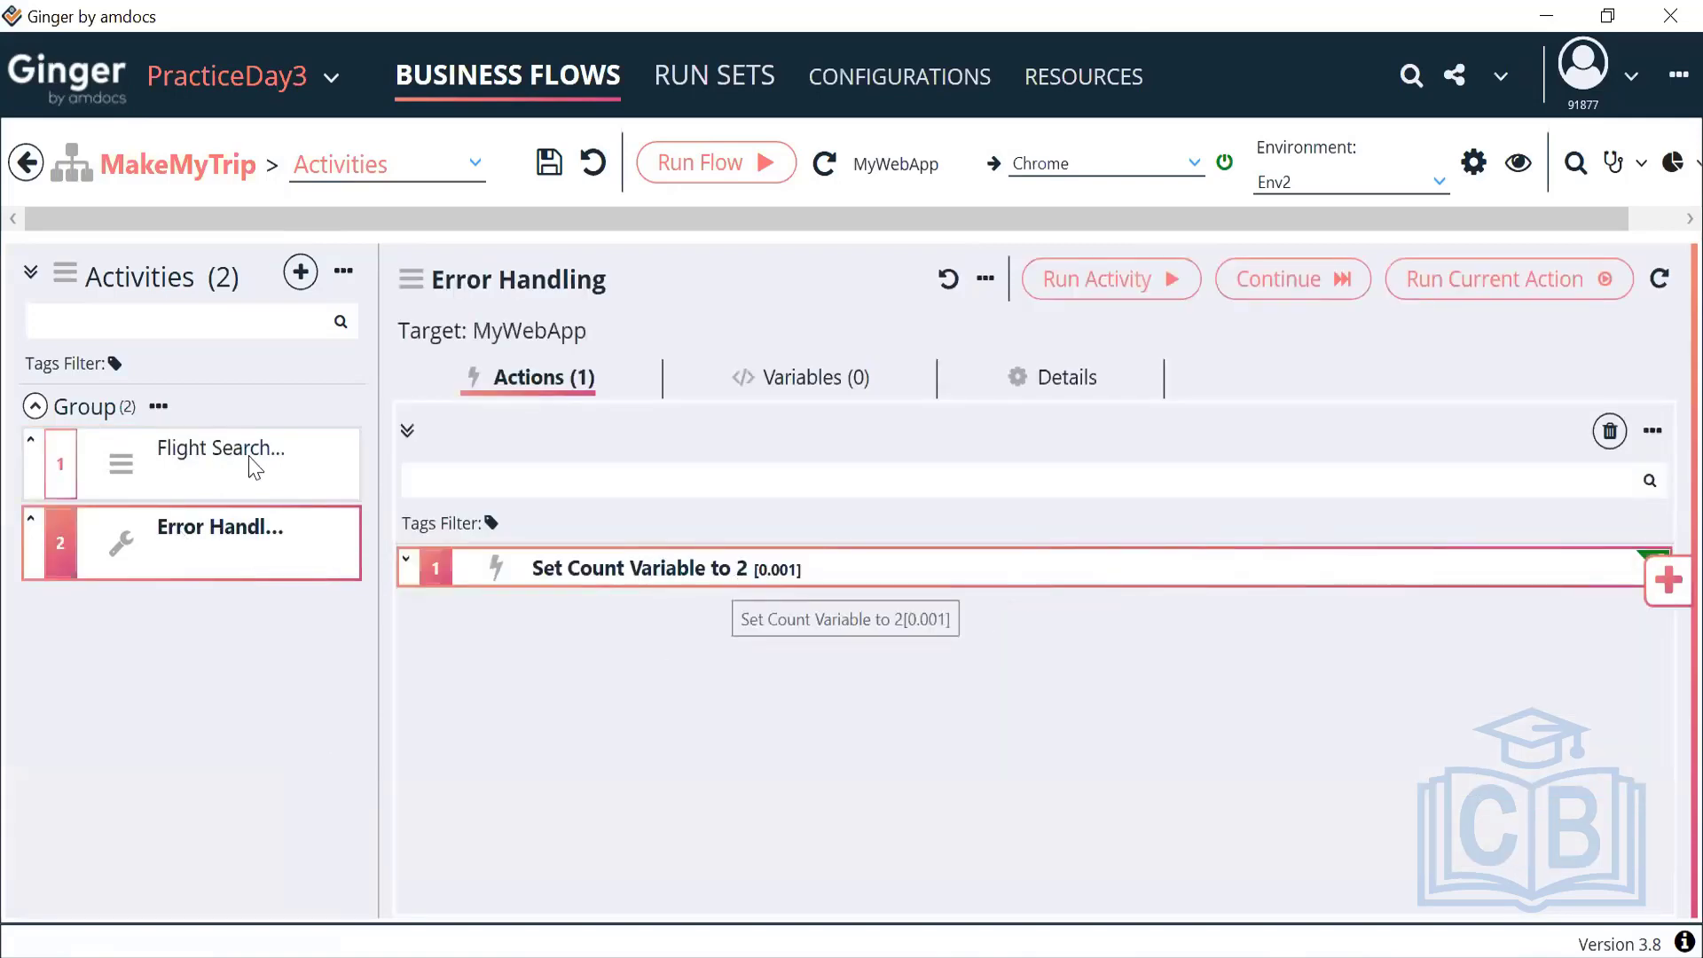
left_click(216, 452)
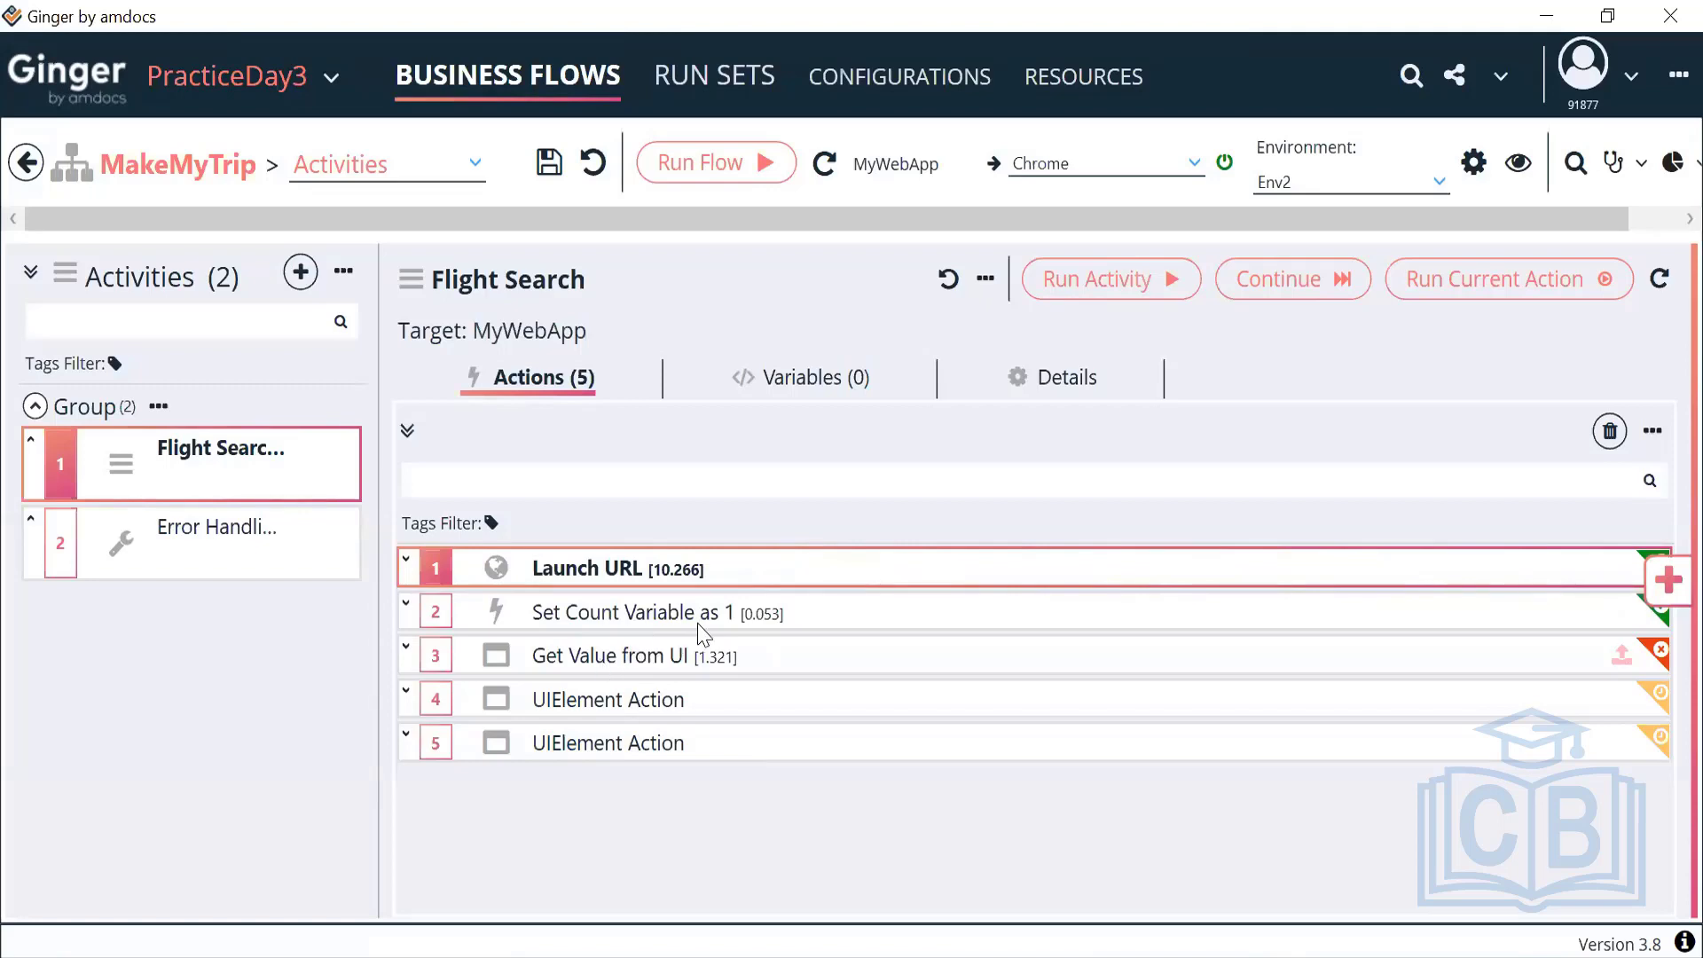
left_click(695, 622)
left_click(693, 690)
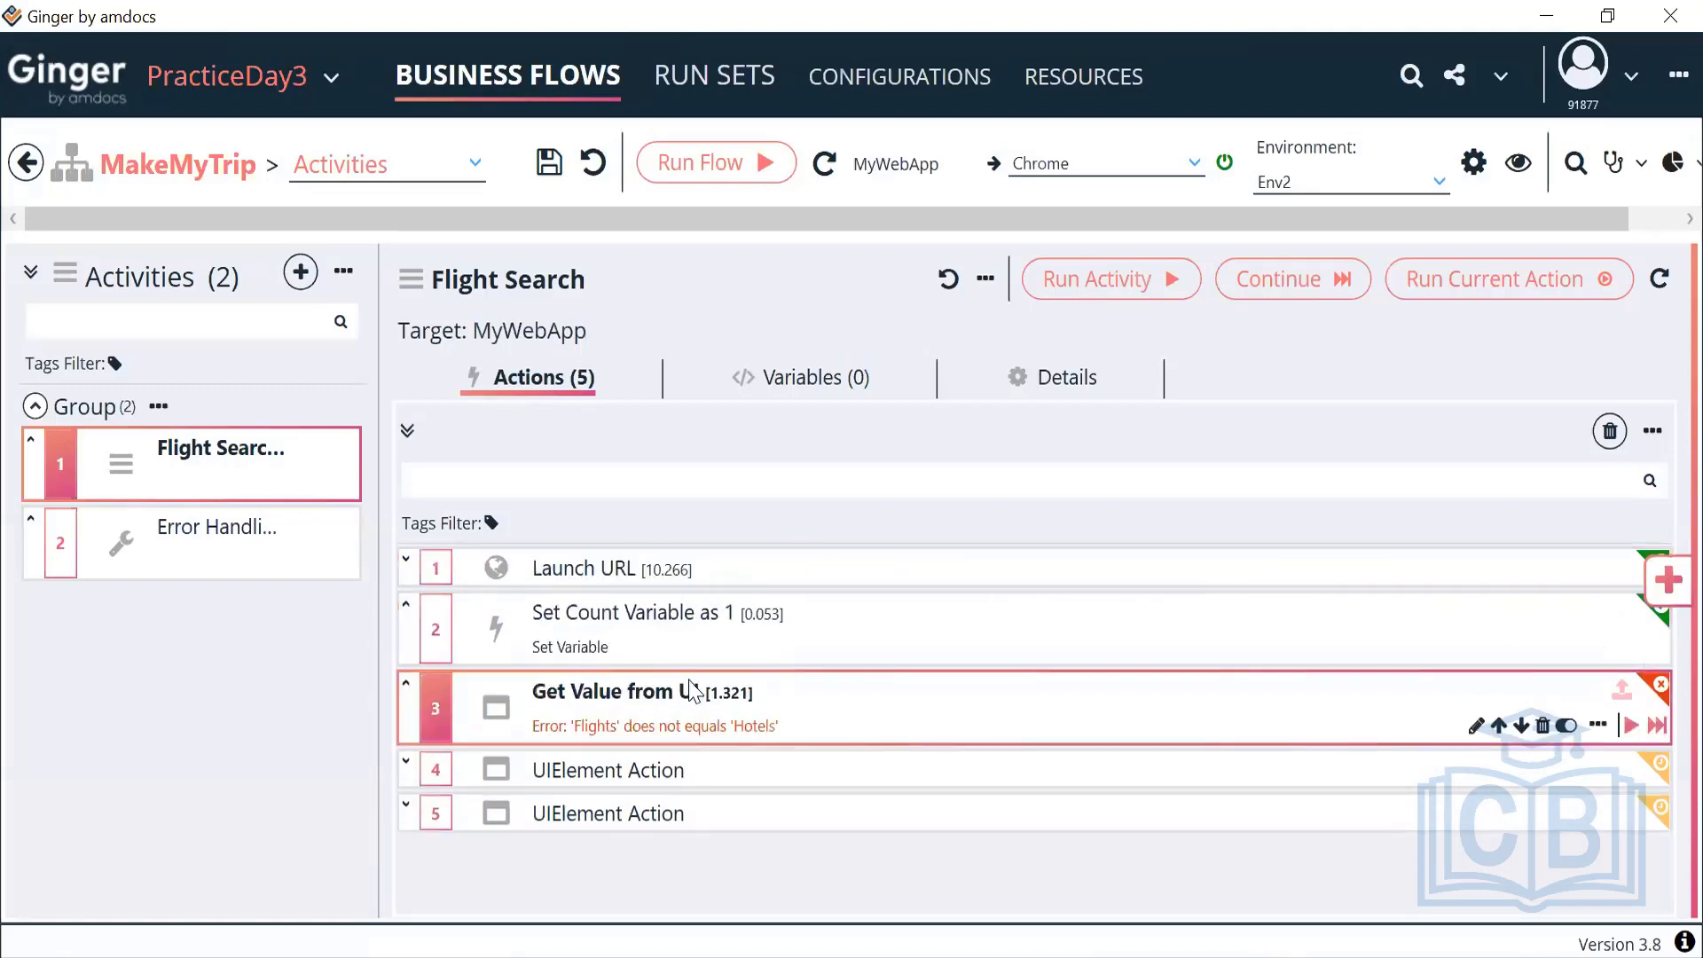
left_click(676, 778)
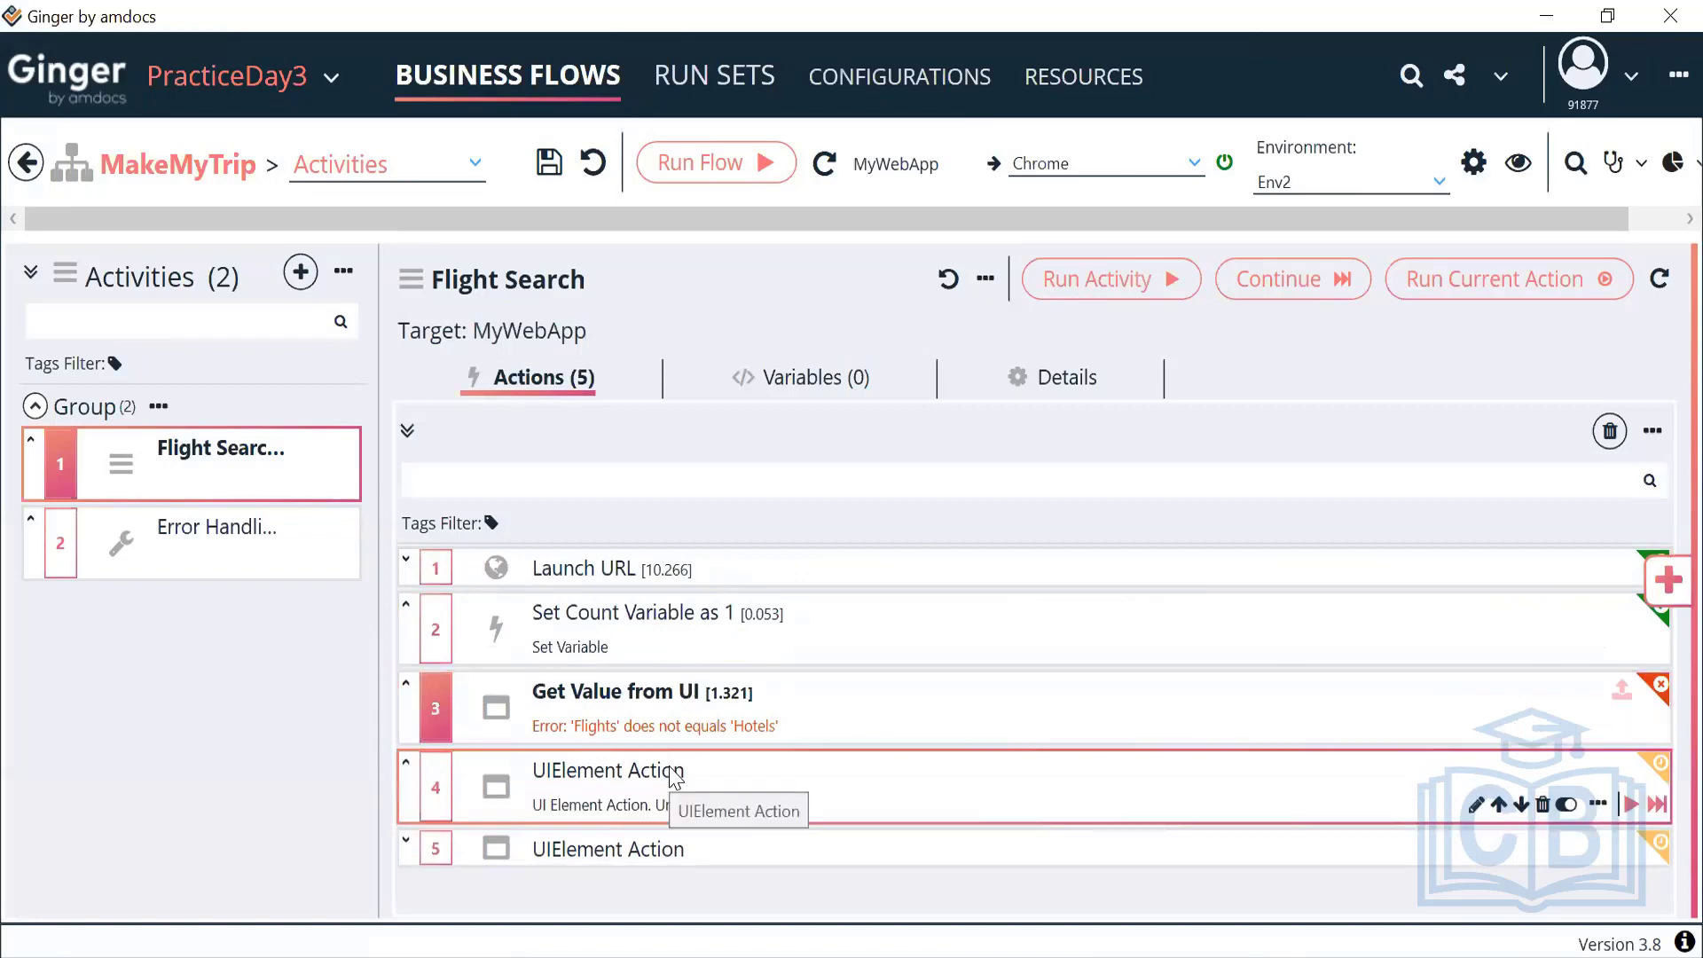
left_click(654, 851)
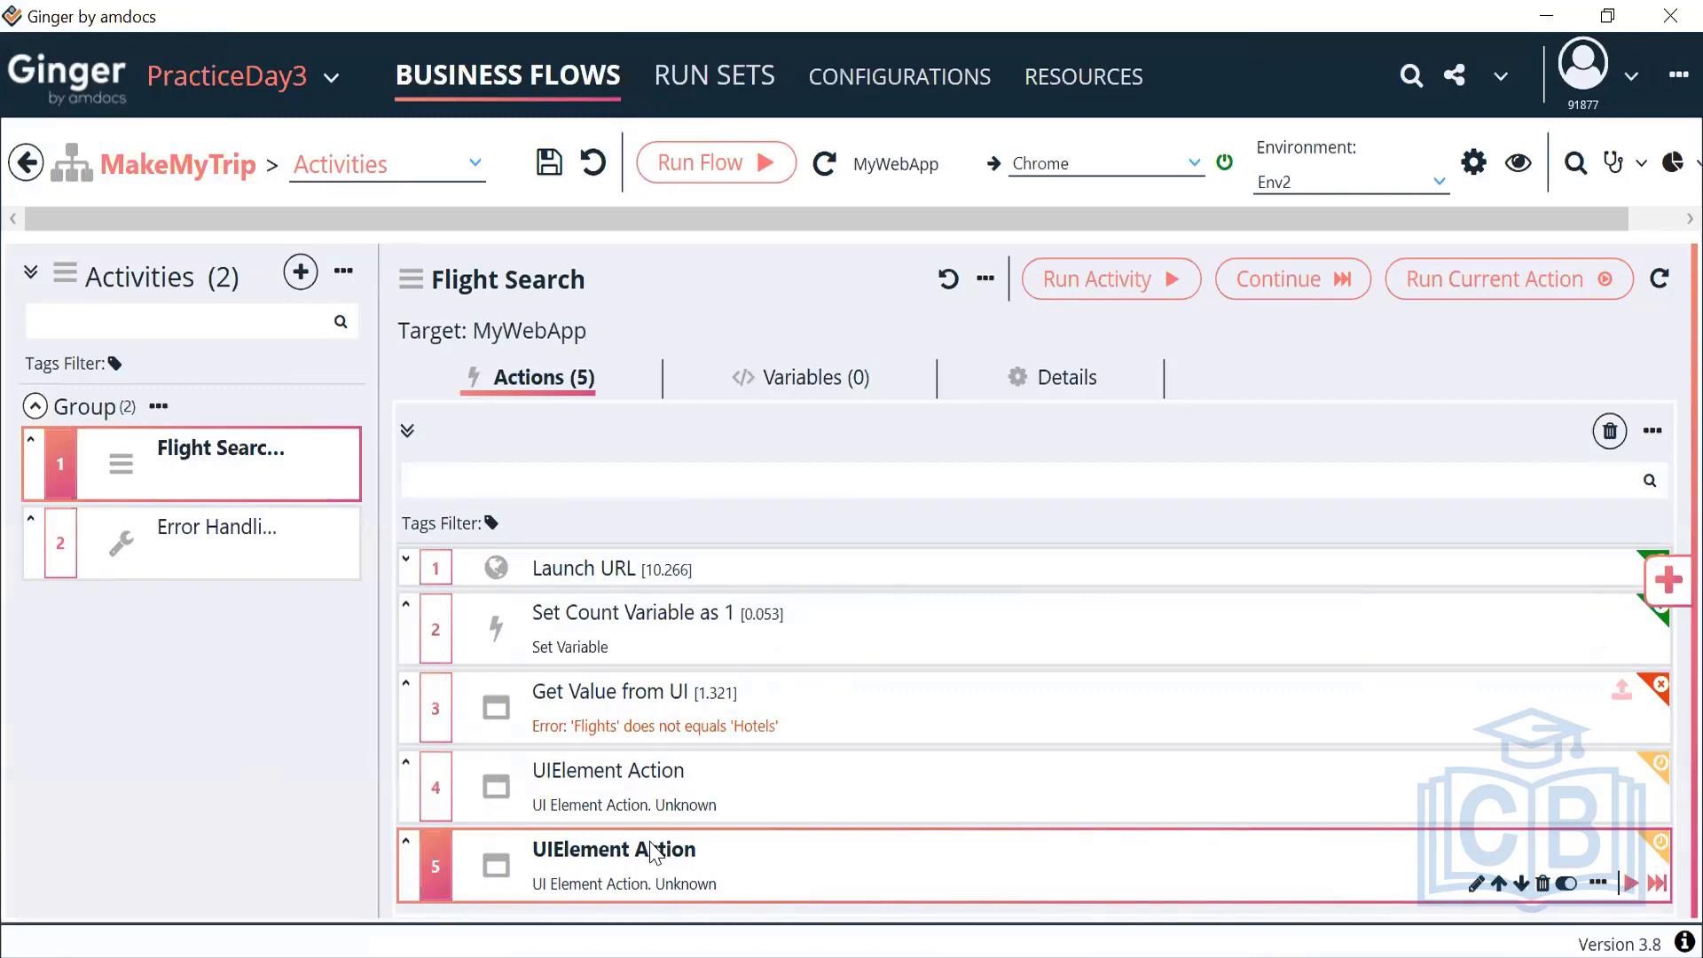
left_click(808, 809)
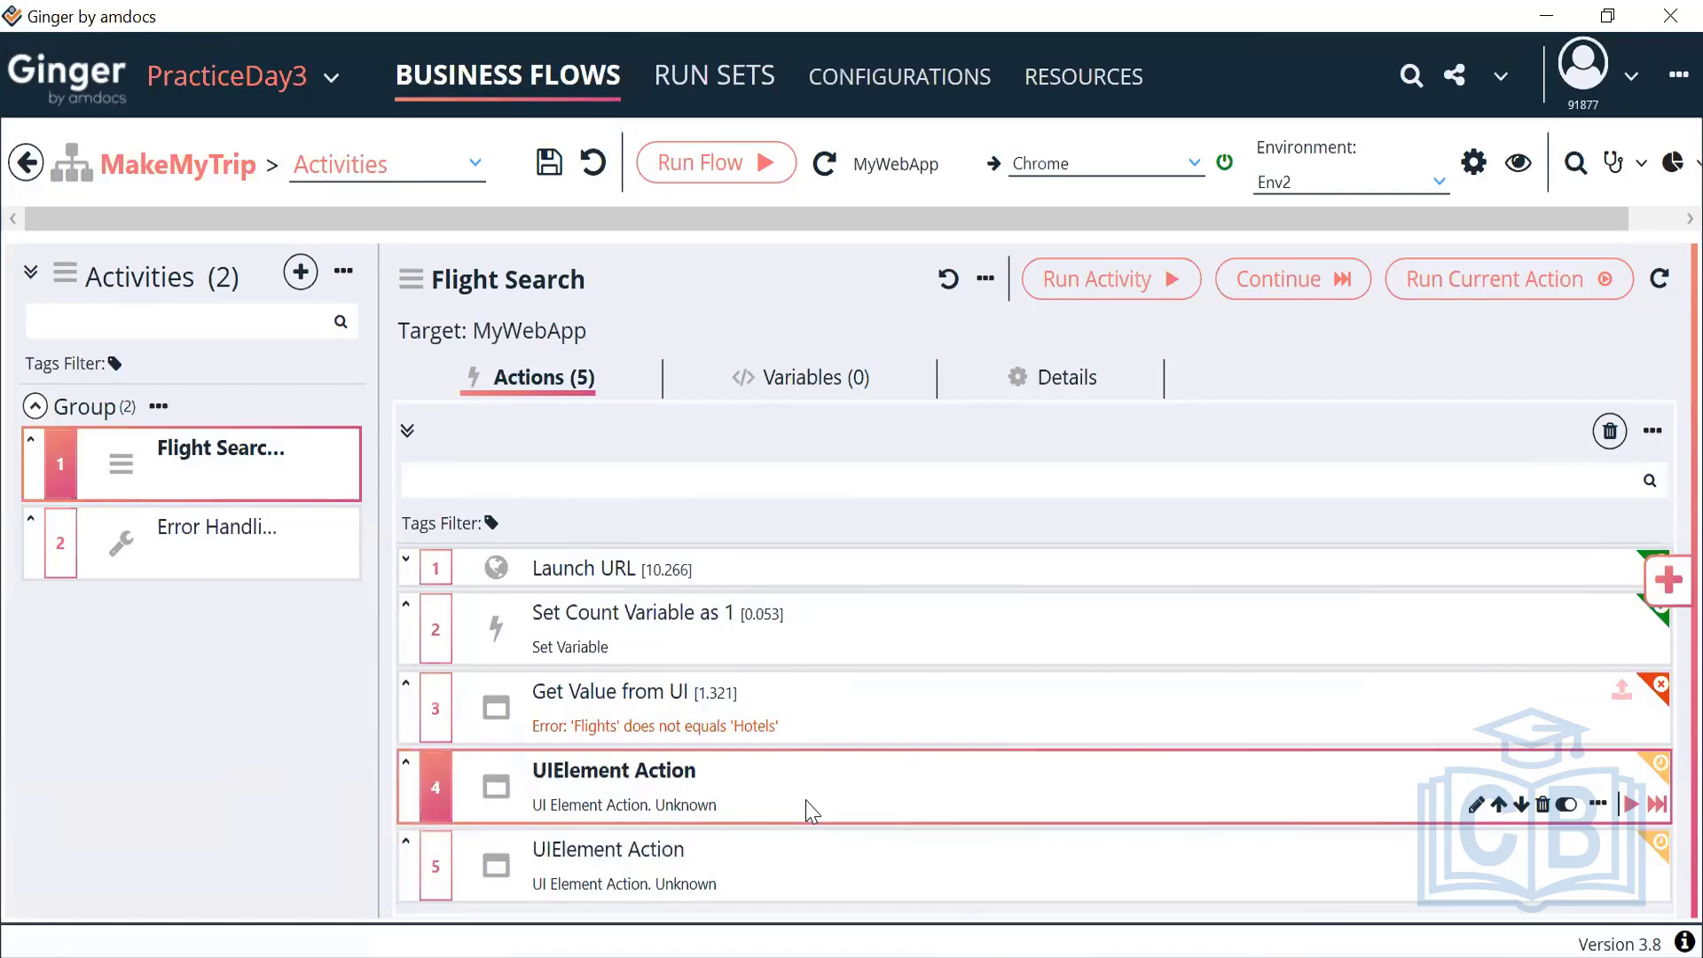